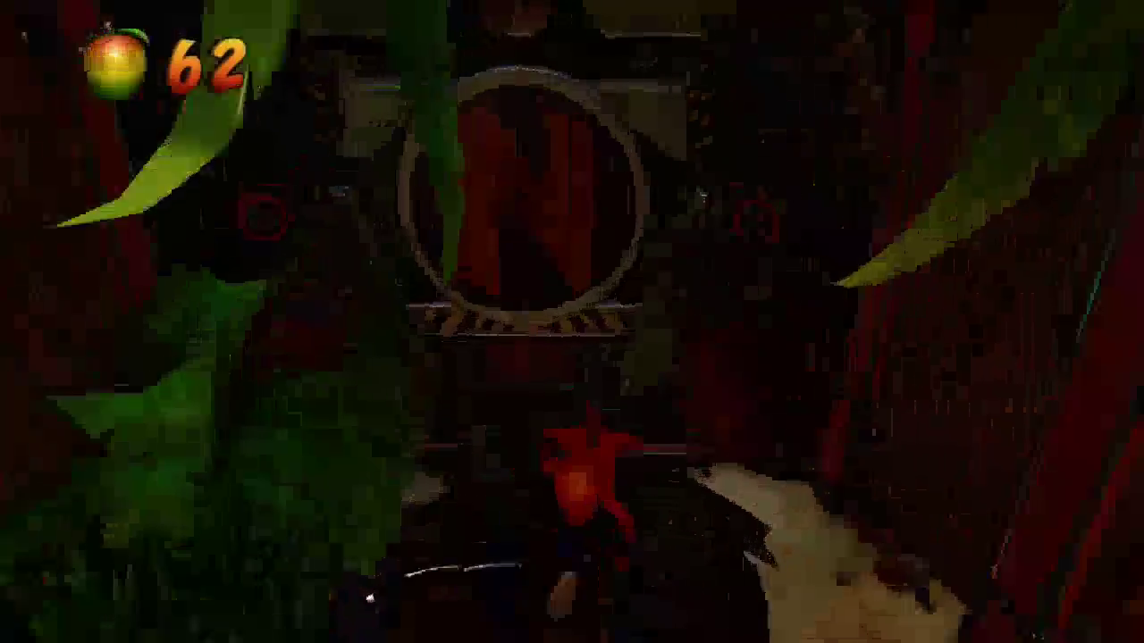
{"action": "key", "text": "Escape"}
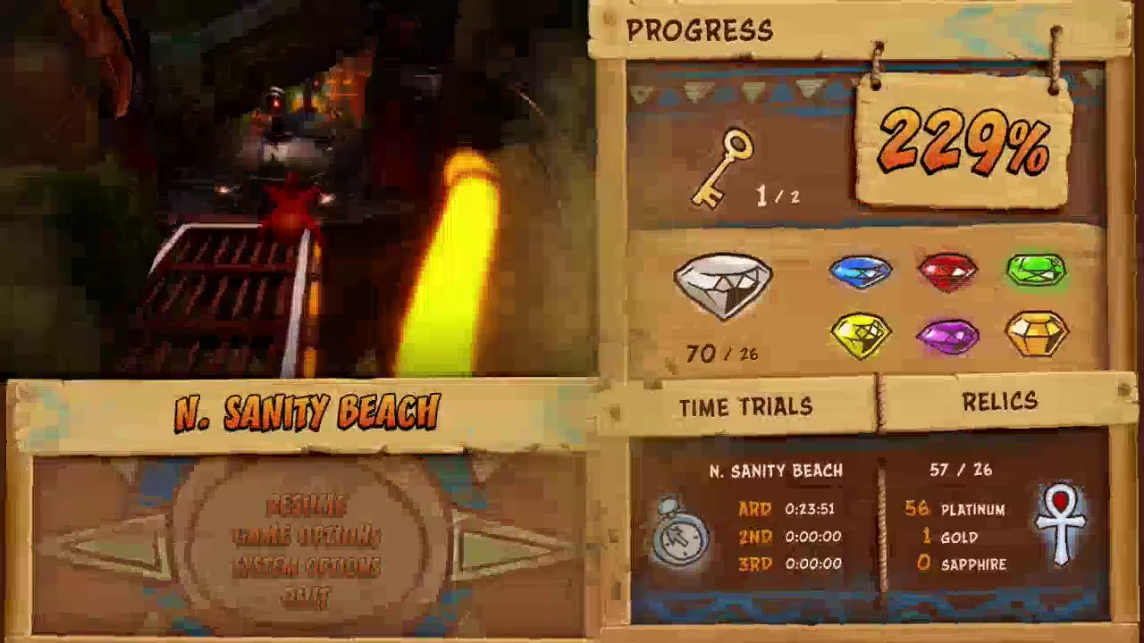
{"action": "key", "text": "Escape"}
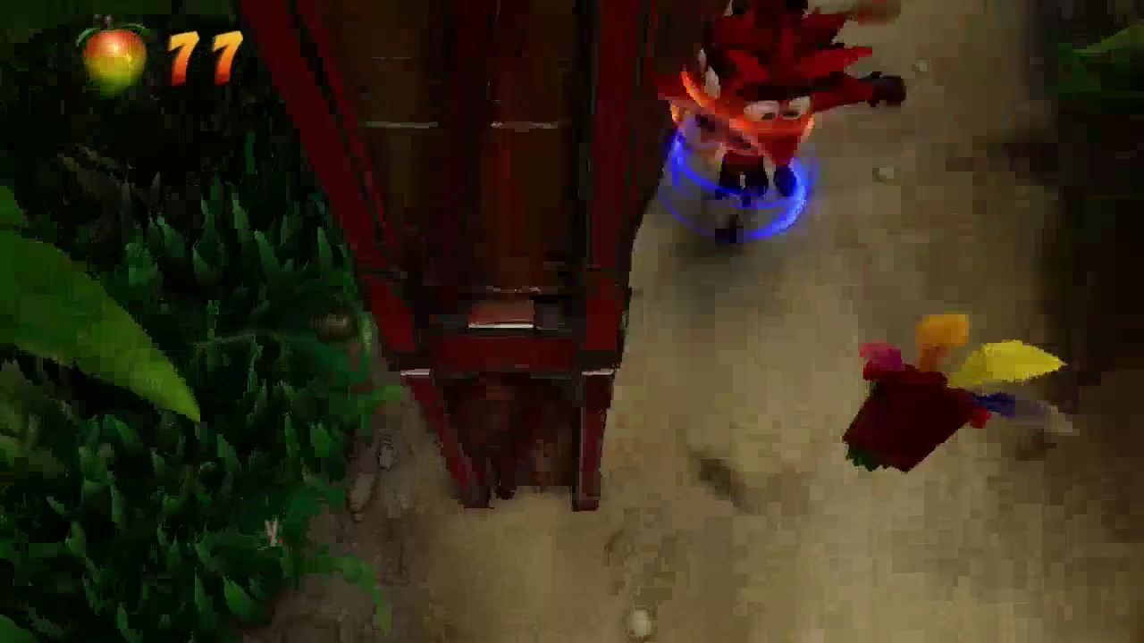
{"action": "key", "text": "Up"}
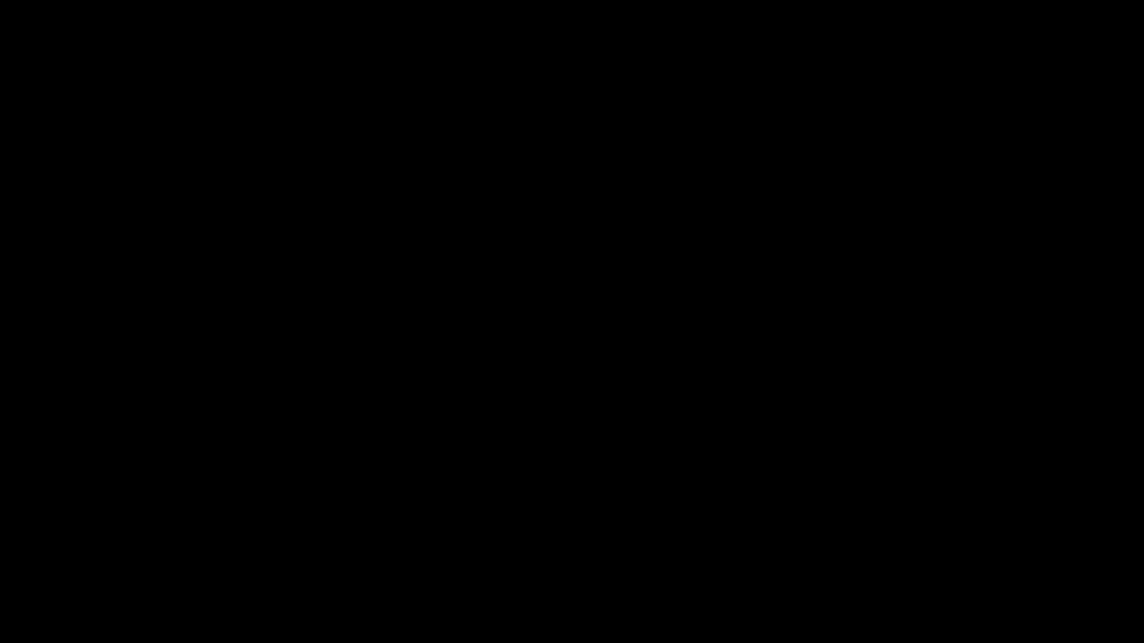
{"action": "key", "text": "Down"}
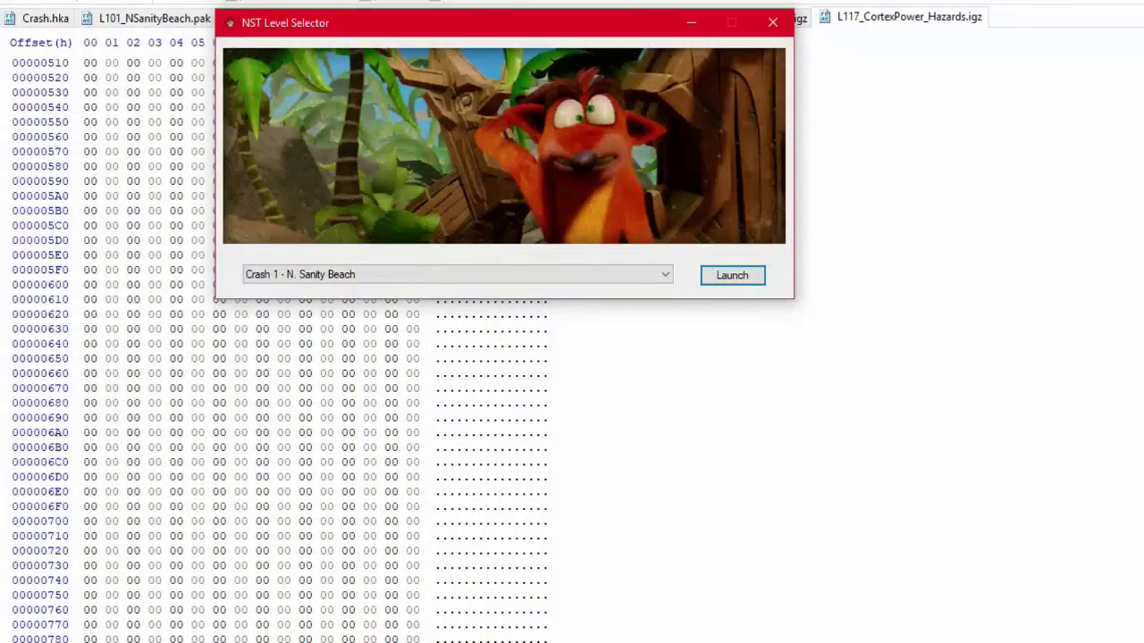
Step: Switch to NST Explorer and open the L201_TurtleWoods.pak archive from the game's archives folder
{"action": "left_click", "coordinate": [414, 285]}
{"action": "left_click", "coordinate": [519, 198]}
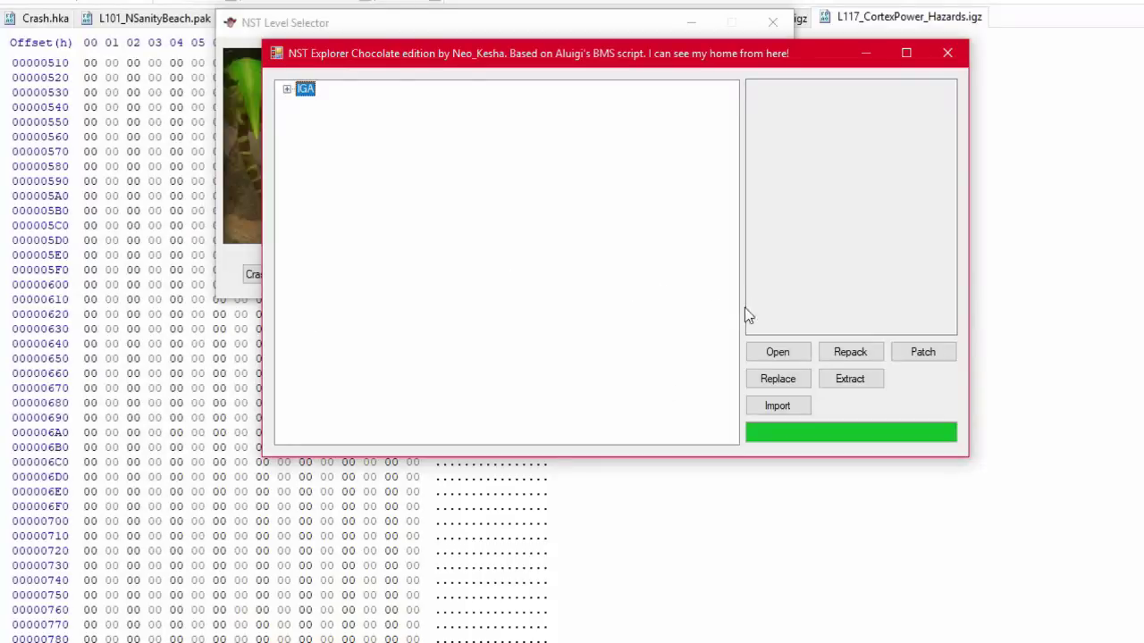
{"action": "left_click", "coordinate": [798, 353]}
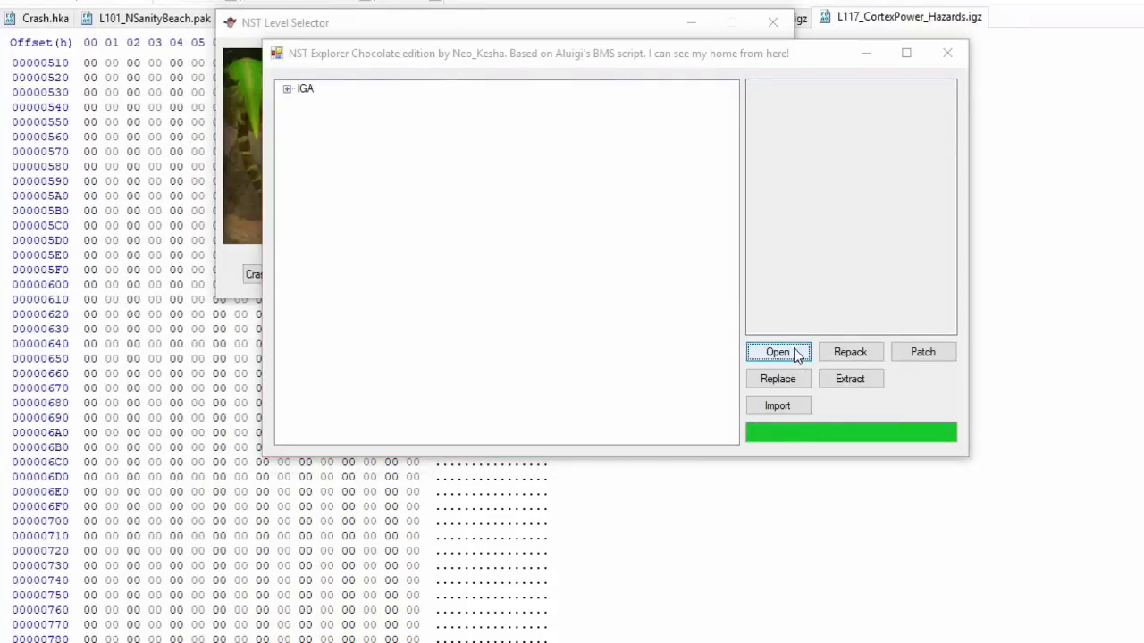
{"action": "scroll", "coordinate": [899, 393], "scroll_direction": "down", "scroll_amount": 5}
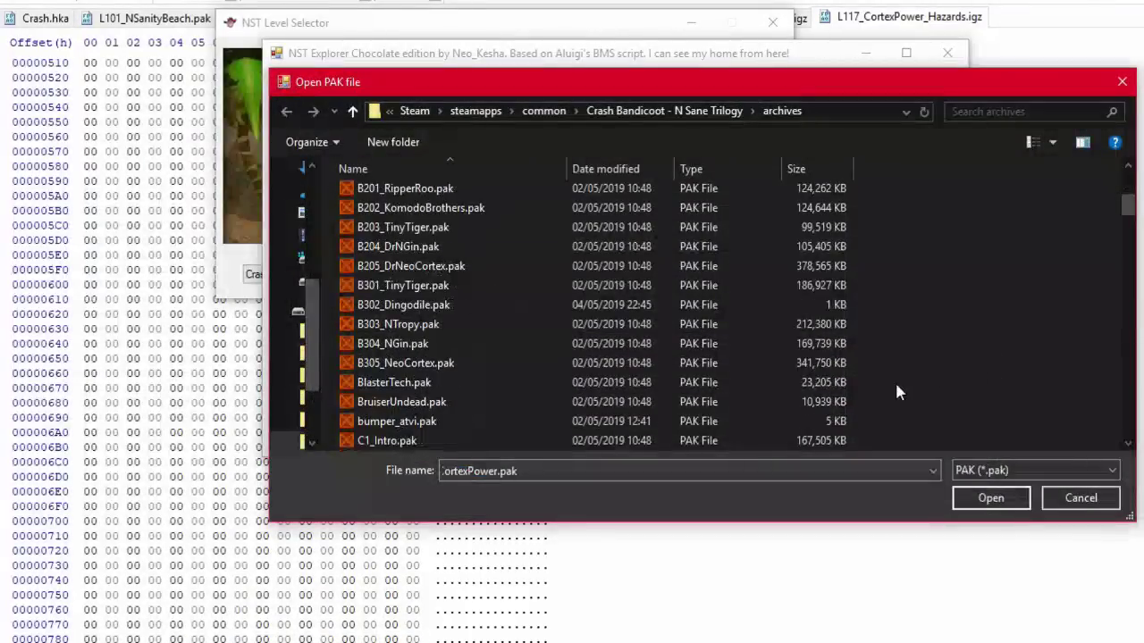
{"action": "left_click", "coordinate": [833, 478]}
{"action": "type", "text": "l201"}
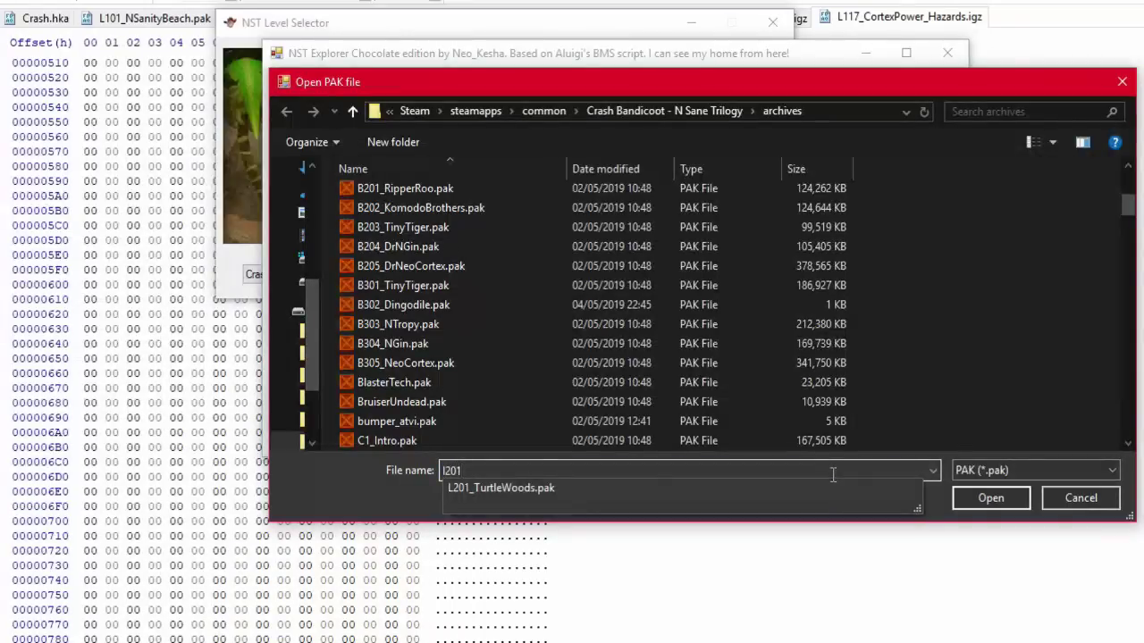
{"action": "key", "text": "Down"}
{"action": "key", "text": "Return"}
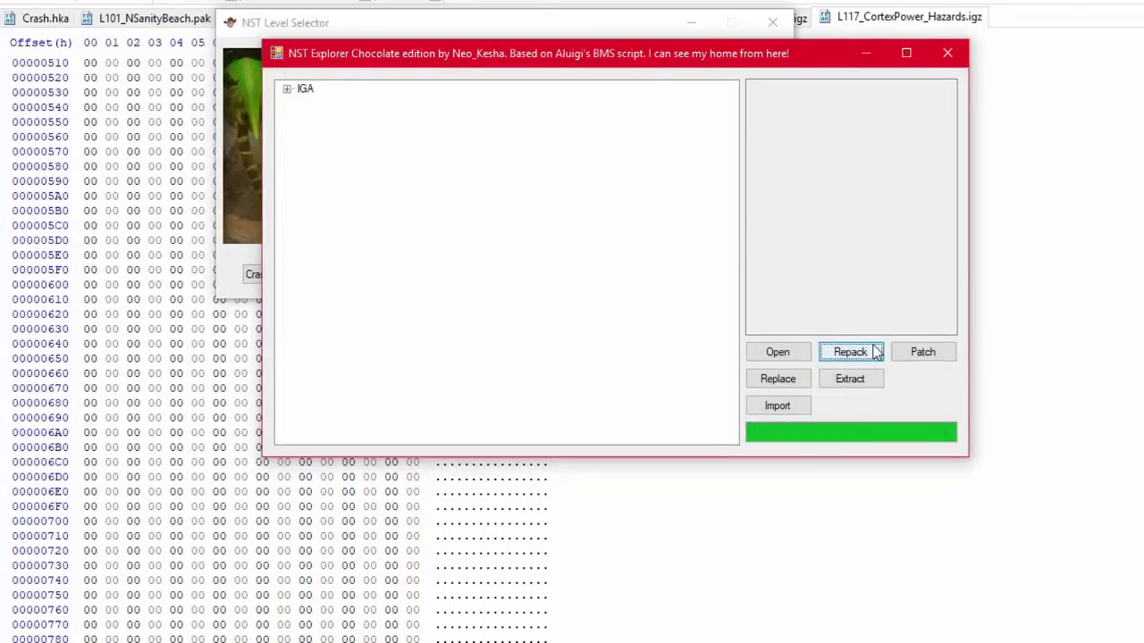
Step: Repack the opened archive under the file name L201_TurtleWoods.pak.old in the archives folder
{"action": "left_click", "coordinate": [876, 351]}
{"action": "type", "text": "l"}
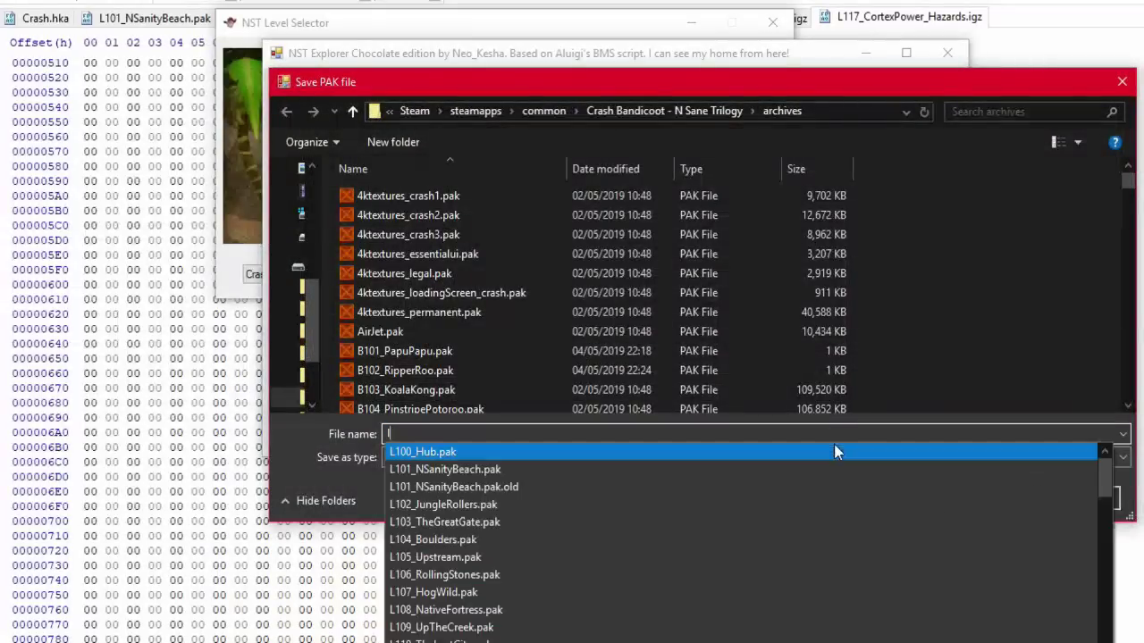
{"action": "type", "text": "201"}
{"action": "key", "text": "Down"}
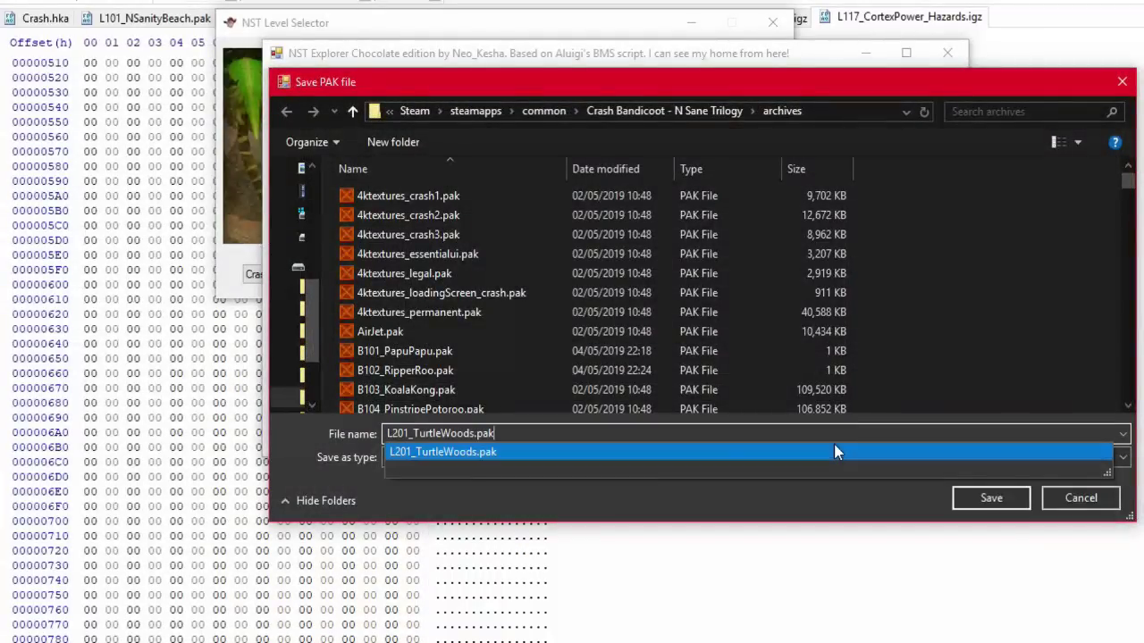
{"action": "type", "text": ".old"}
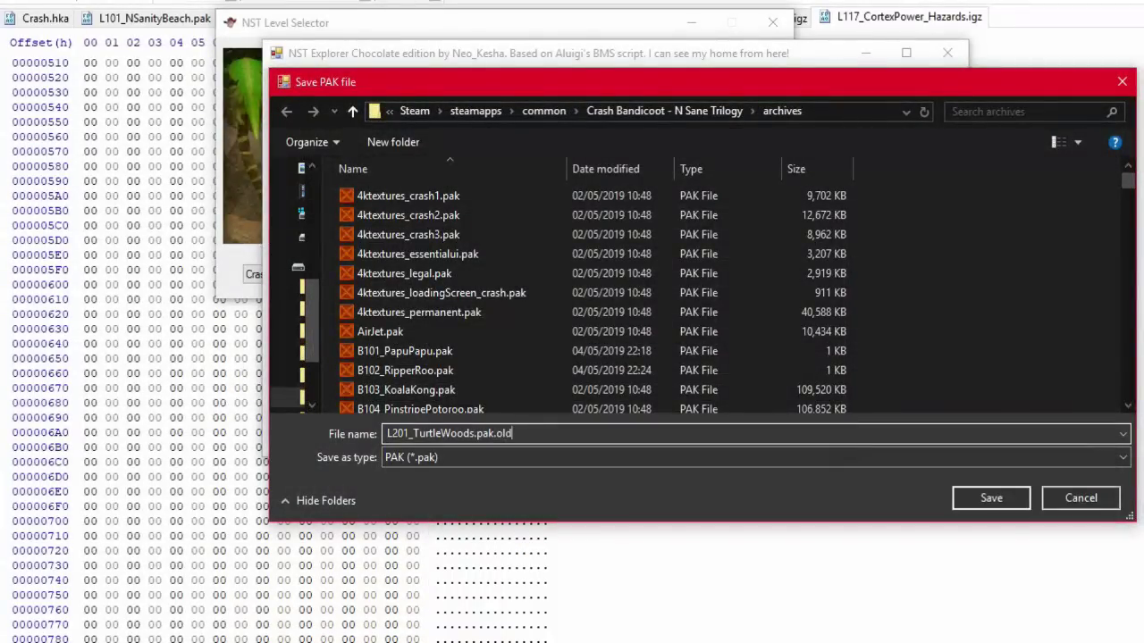
{"action": "key", "text": "Return"}
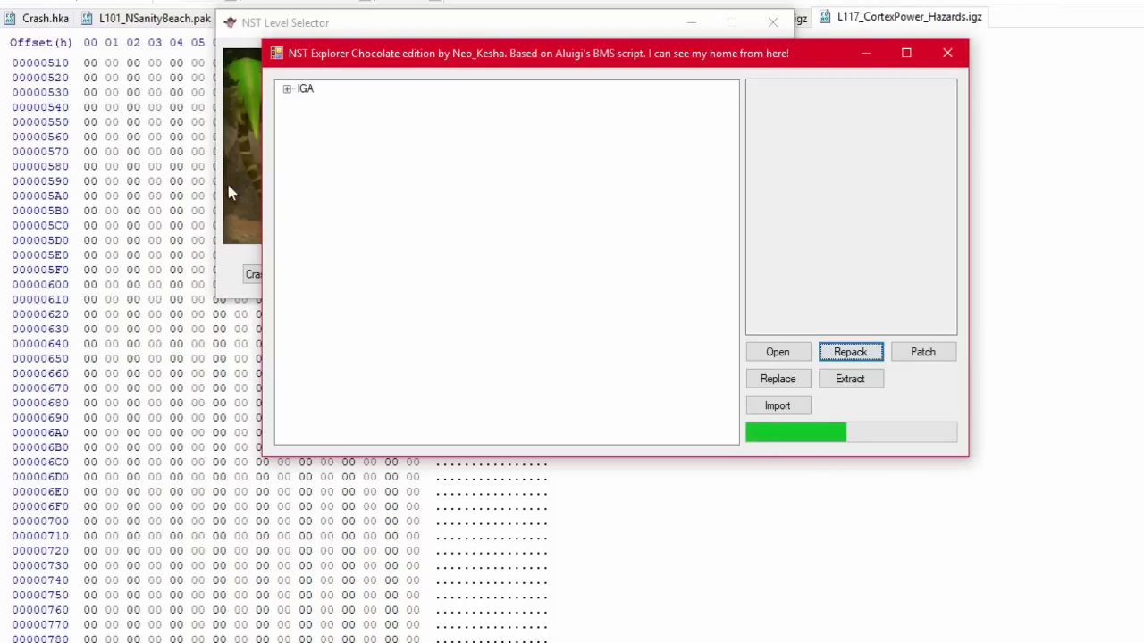
Step: Switch to the archives folder in File Explorer and rename L201_TurtleWoods.pak.old.pak as L201_TurtleWoods.pak.old
{"action": "left_click", "coordinate": [249, 153]}
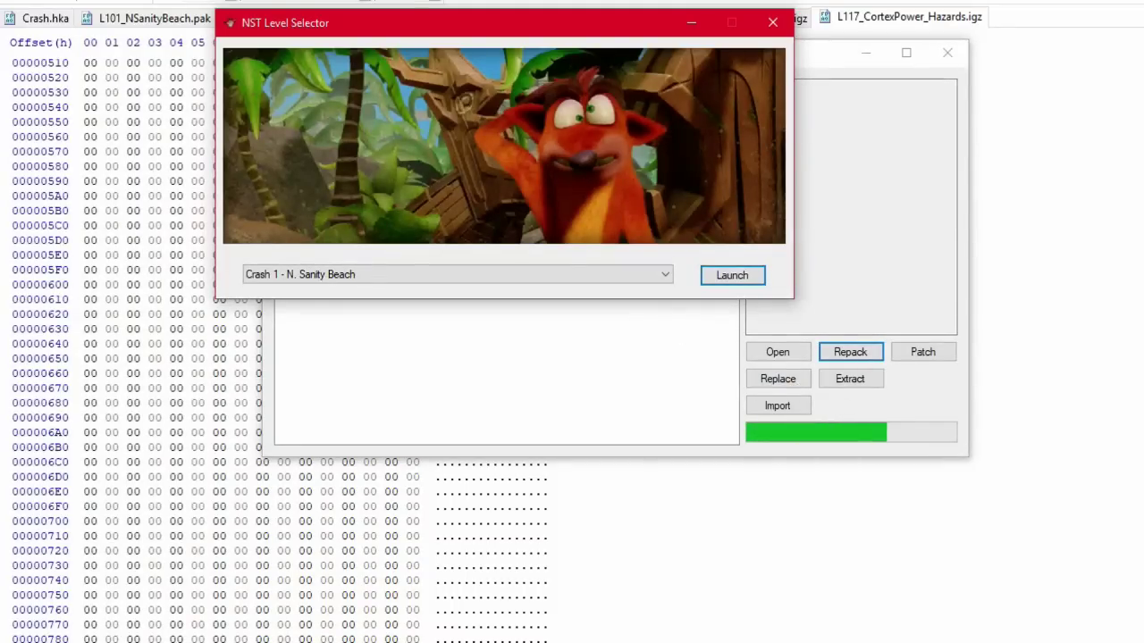
{"action": "key", "text": "alt+Tab"}
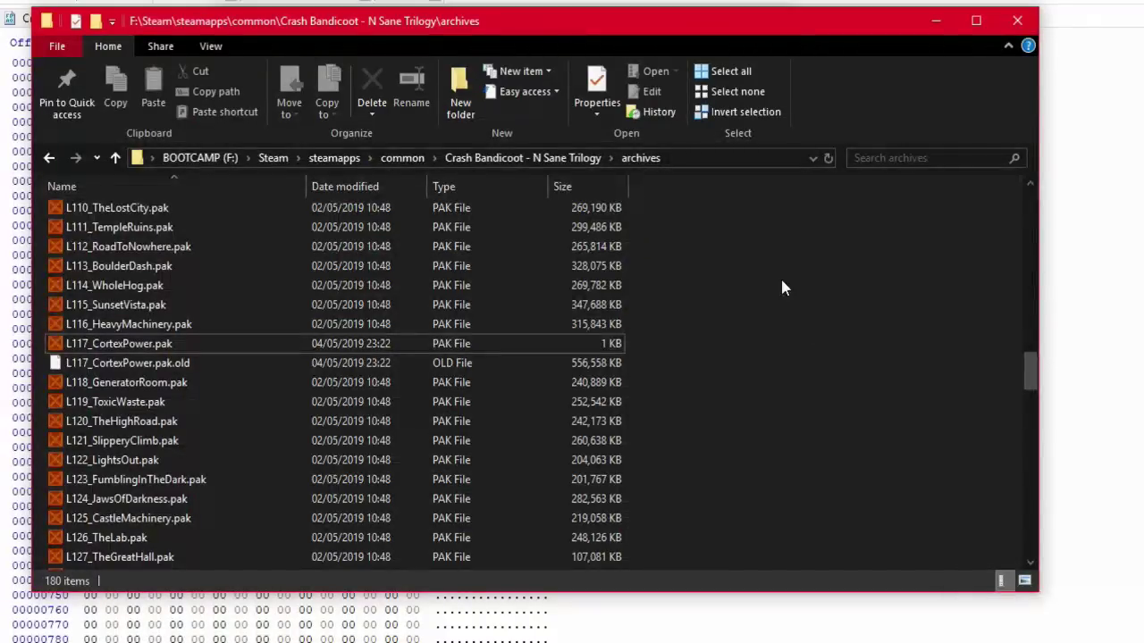
{"action": "scroll", "coordinate": [731, 341], "scroll_direction": "down", "scroll_amount": 5}
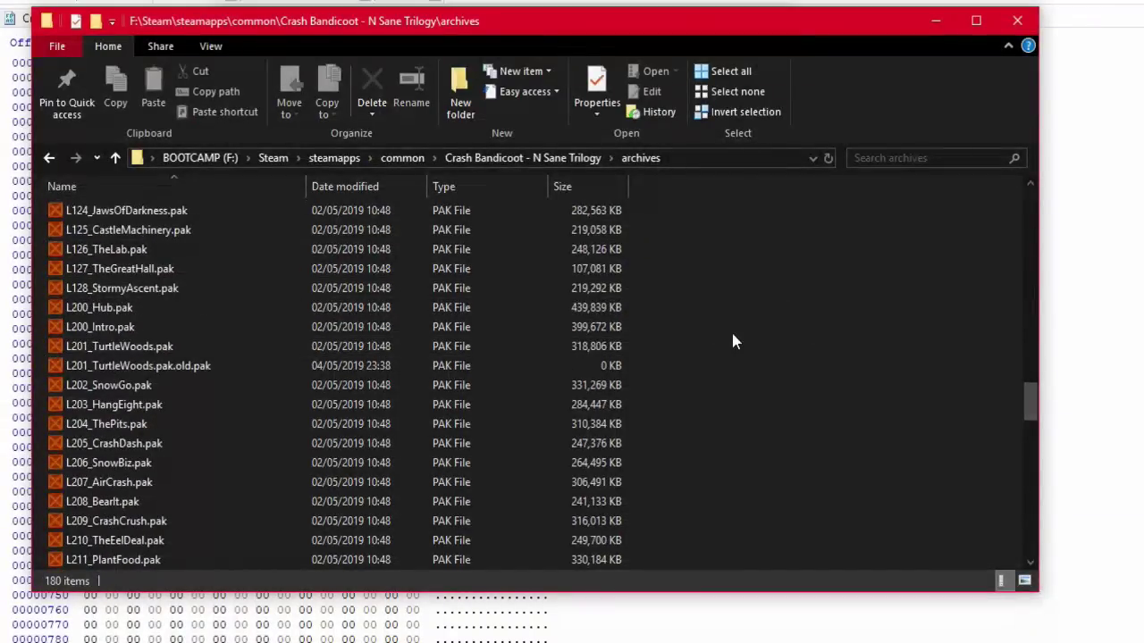
{"action": "scroll", "coordinate": [733, 342], "scroll_direction": "down", "scroll_amount": 1}
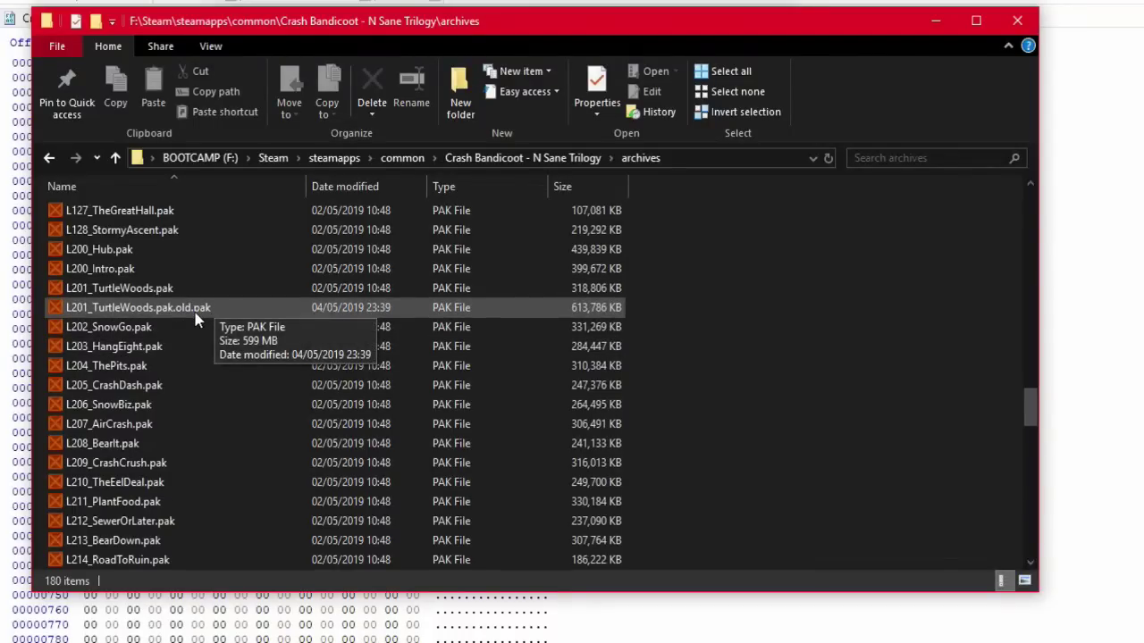
{"action": "left_click", "coordinate": [223, 316]}
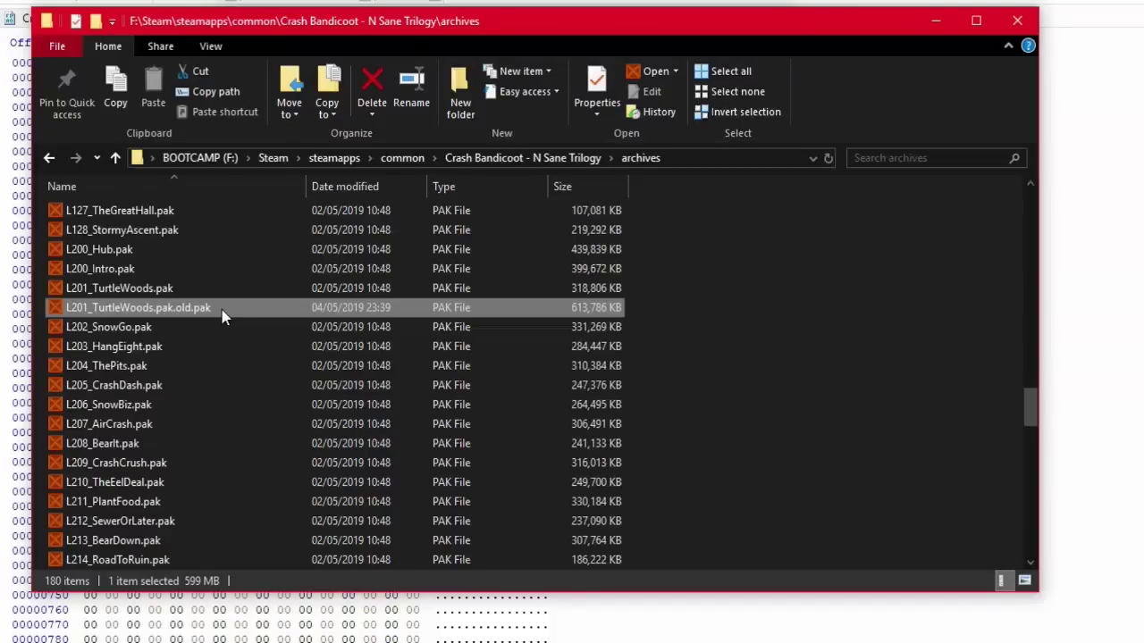
{"action": "left_click", "coordinate": [223, 308]}
{"action": "key", "text": "BackSpace"}
{"action": "key", "text": "BackSpace"}
{"action": "key", "text": "BackSpace"}
{"action": "key", "text": "BackSpace"}
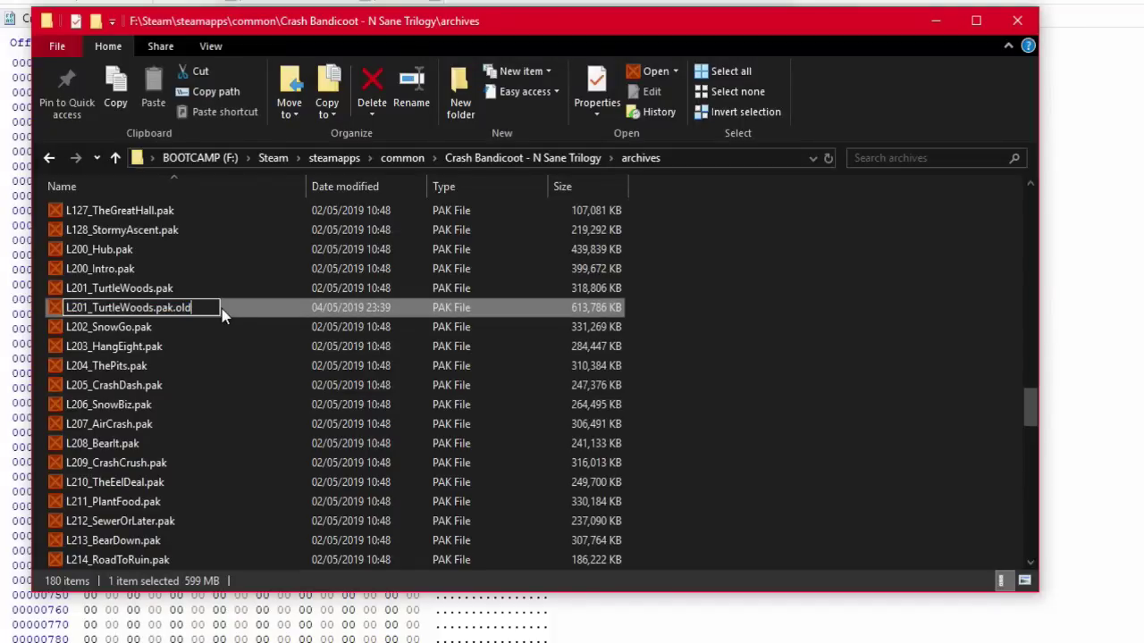
{"action": "key", "text": "Return"}
{"action": "key", "text": "Return"}
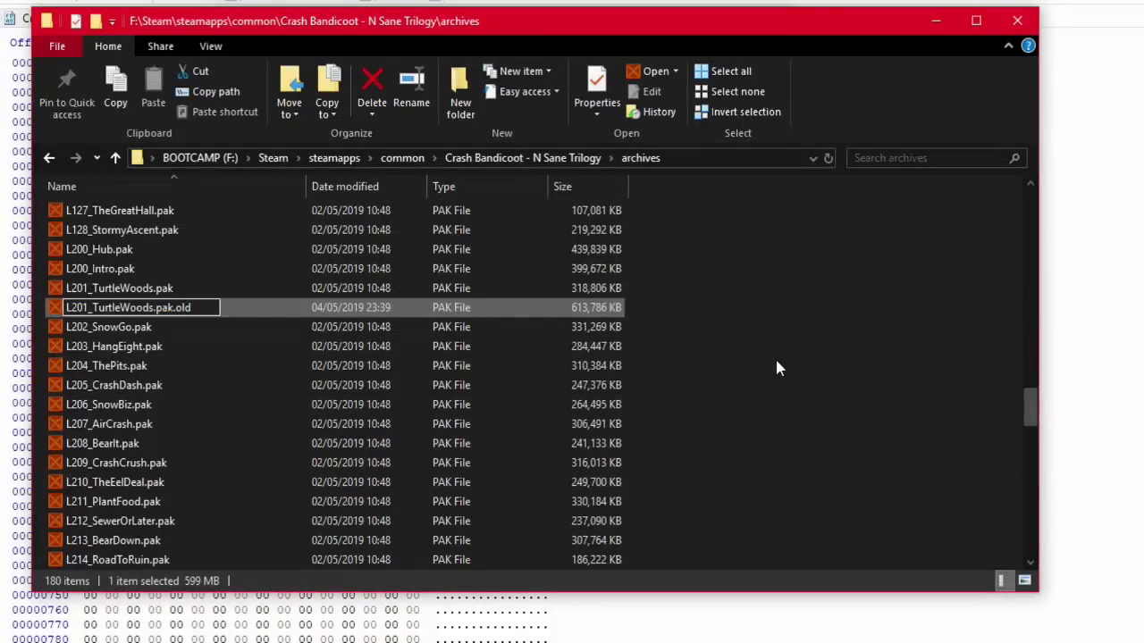
{"action": "left_click", "coordinate": [778, 368]}
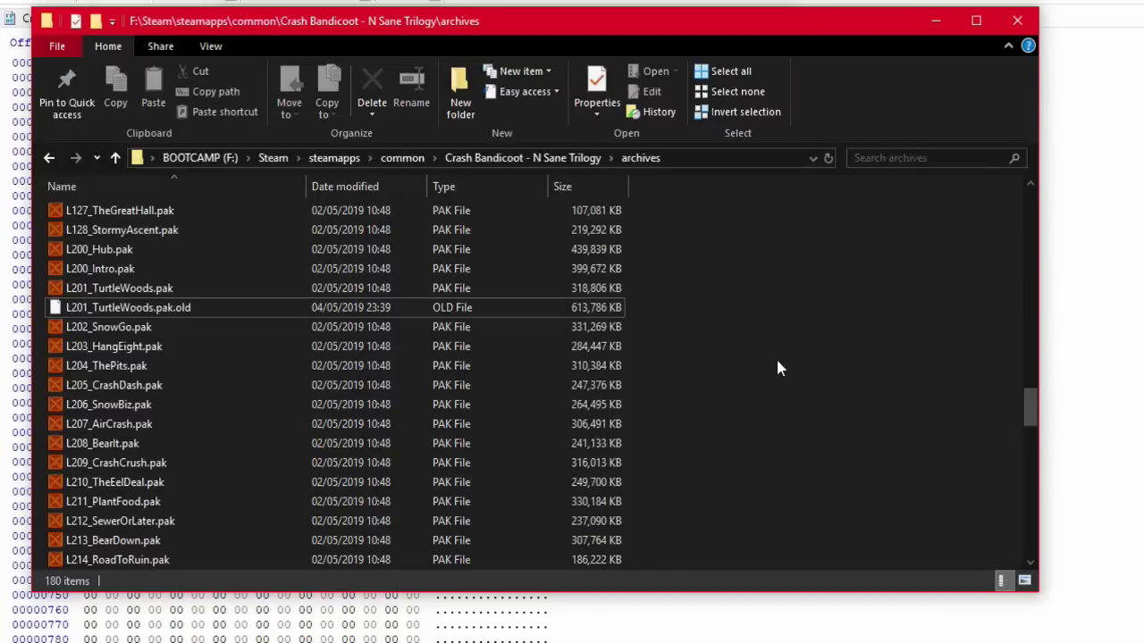
Step: Open the original L201_TurtleWoods.pak file in the HxD hex editor
{"action": "left_click", "coordinate": [121, 288]}
{"action": "right_click", "coordinate": [120, 288]}
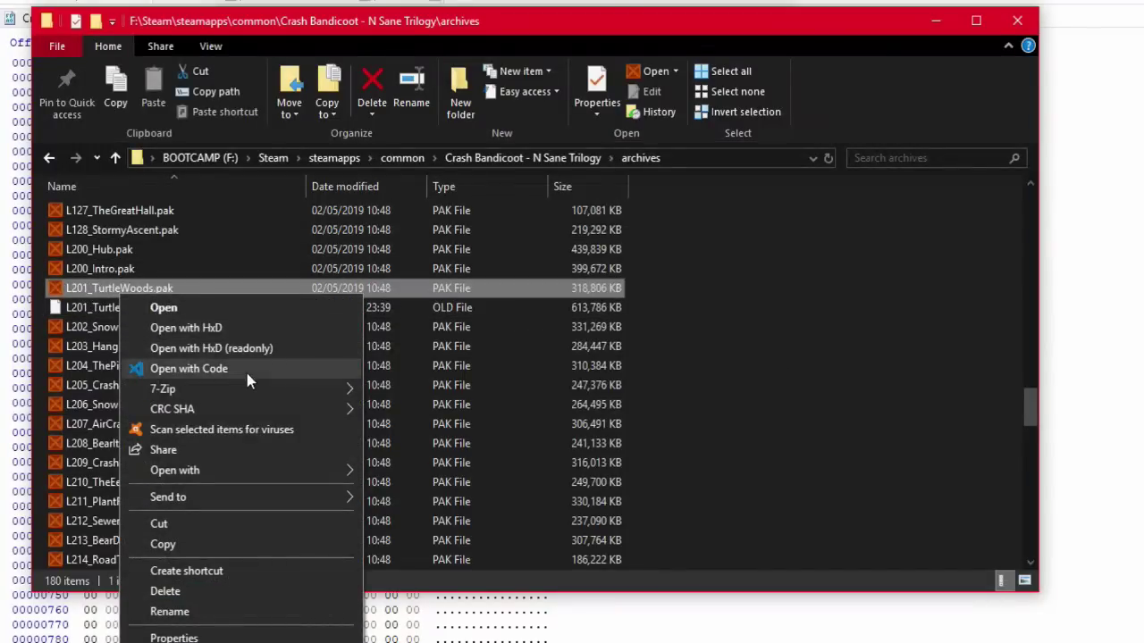
{"action": "left_click", "coordinate": [252, 330]}
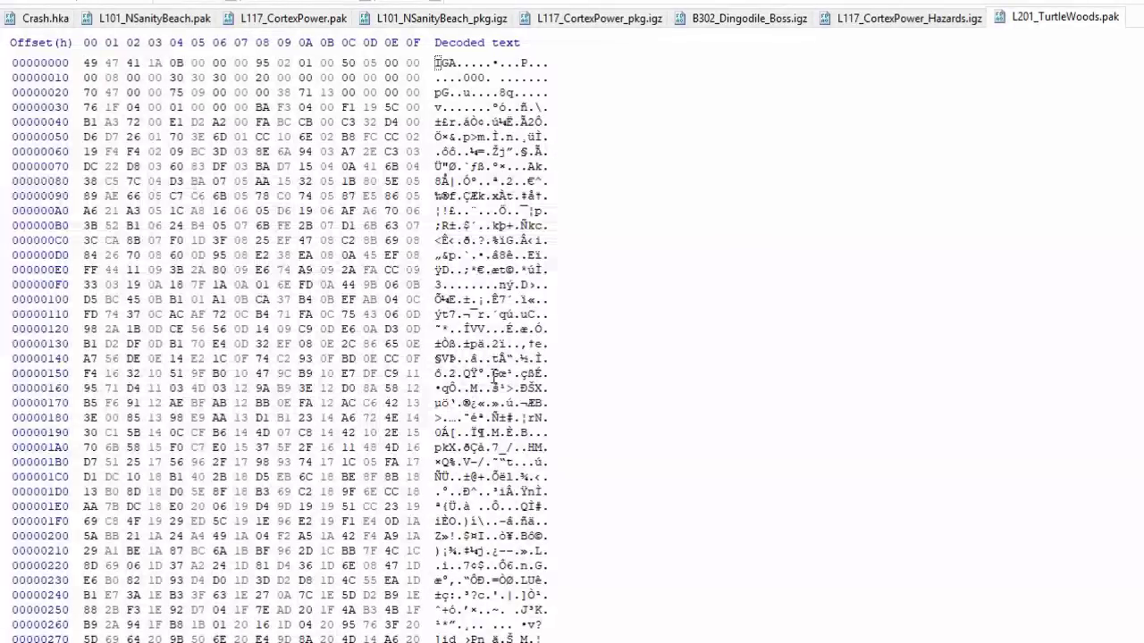
Step: Select the bytes from hex offset 60 through the end of L201_TurtleWoods.pak, delete them and save the file
{"action": "key", "text": "ctrl+e"}
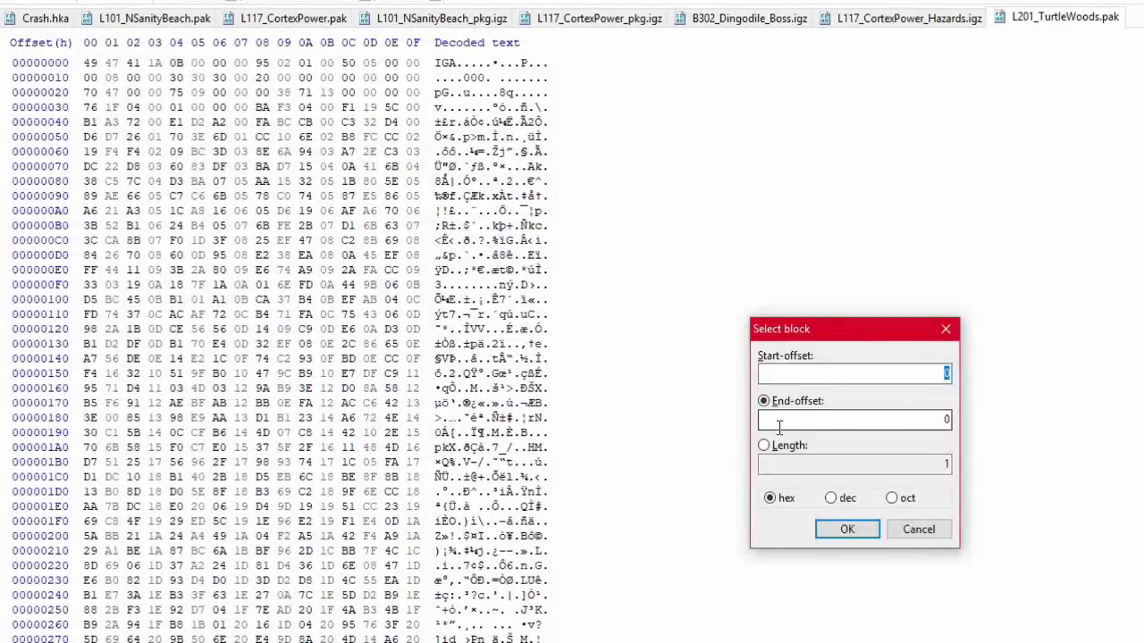
{"action": "left_click", "coordinate": [949, 425]}
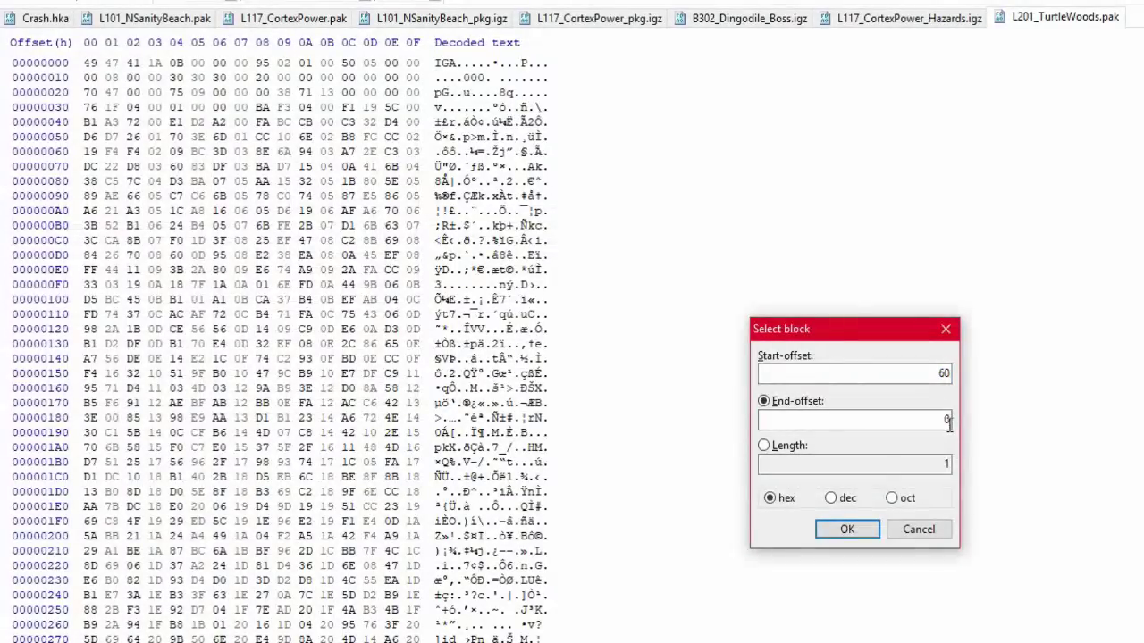
{"action": "key", "text": "BackSpace"}
{"action": "key", "text": "Return"}
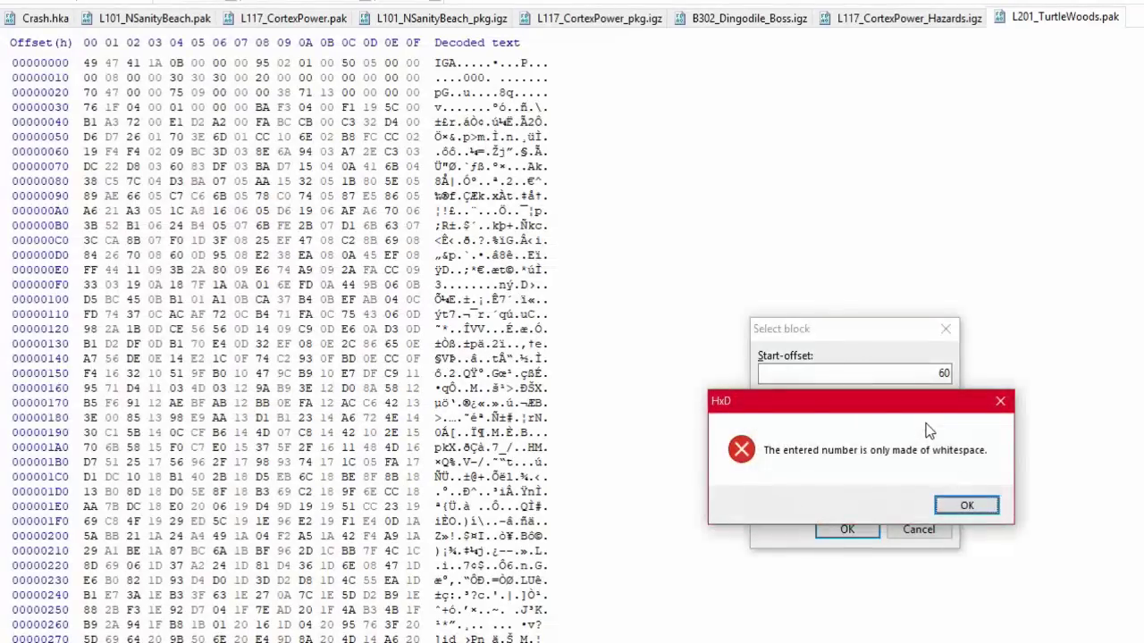
{"action": "key", "text": "Return"}
{"action": "type", "text": "1000000000000000"}
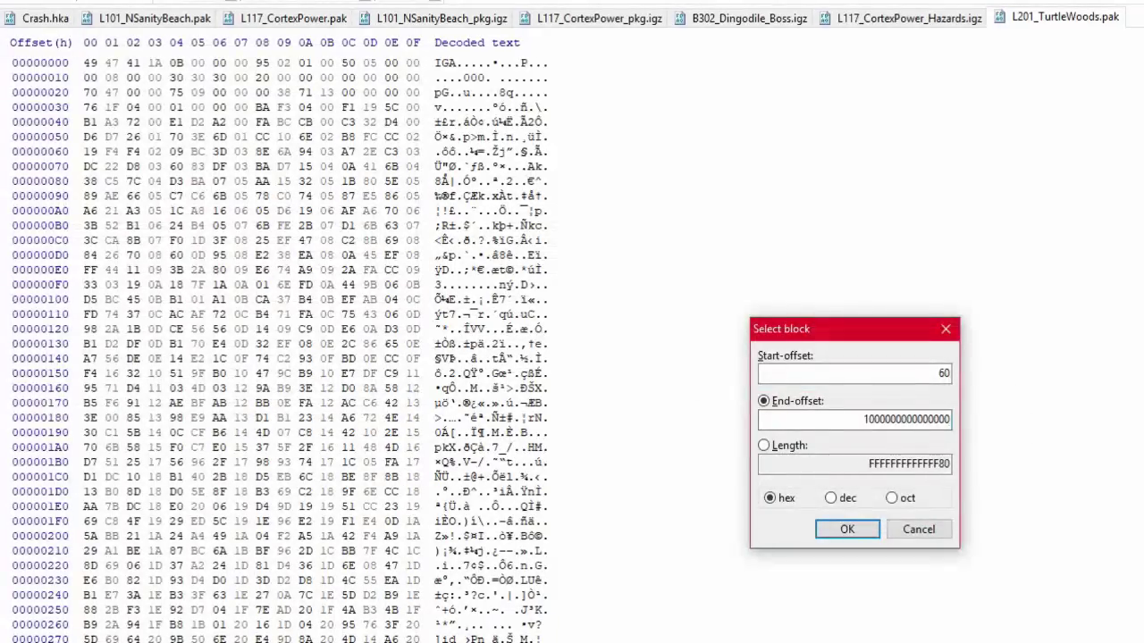
{"action": "key", "text": "Return"}
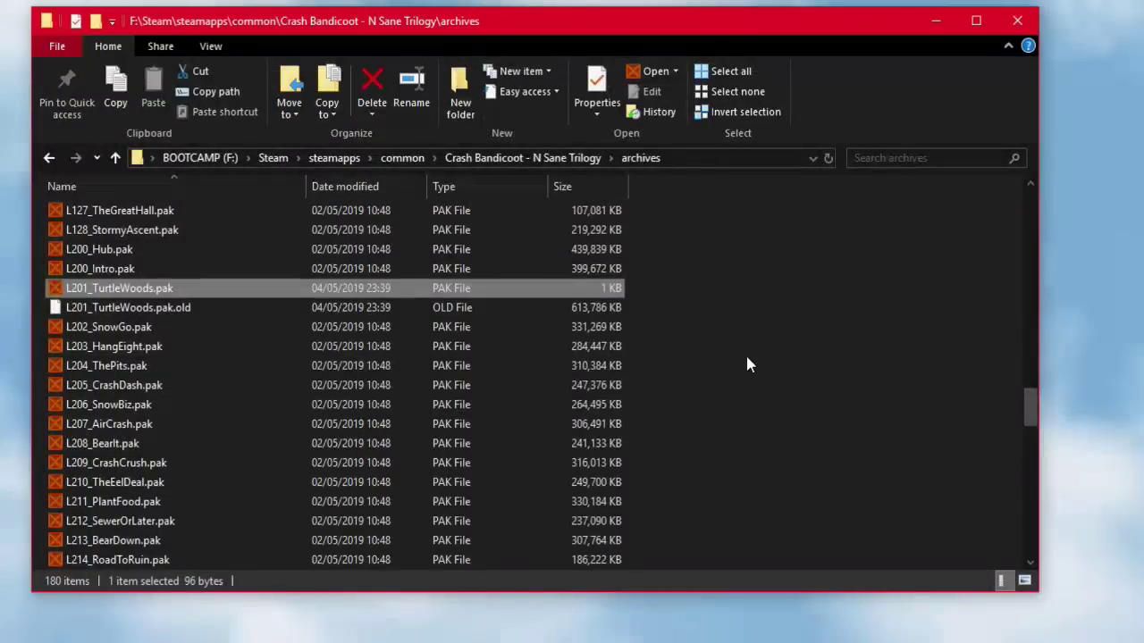
{"action": "left_click", "coordinate": [747, 359]}
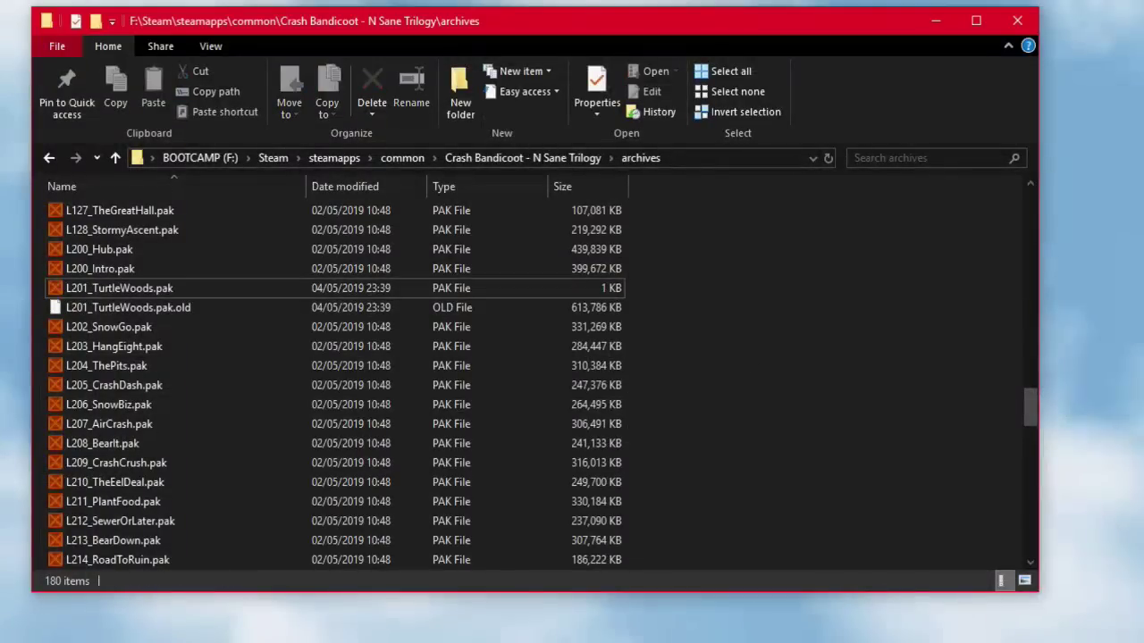
Step: Switch back to NST Explorer and open a level archive from the L3xx series in the archives folder
{"action": "key", "text": "alt+Tab"}
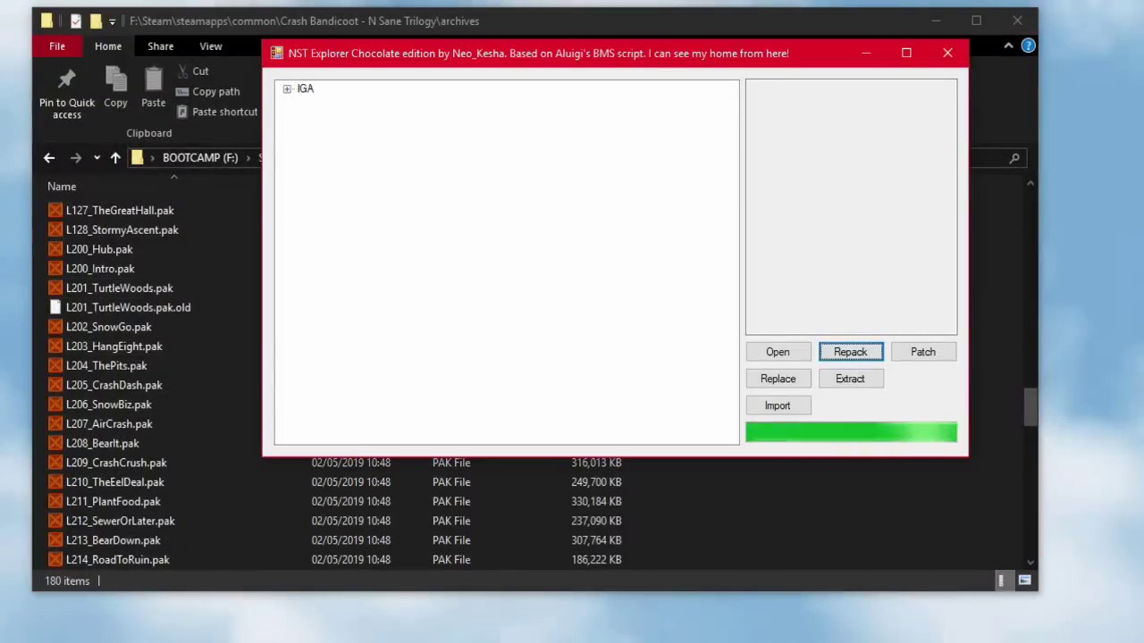
{"action": "left_click", "coordinate": [766, 357]}
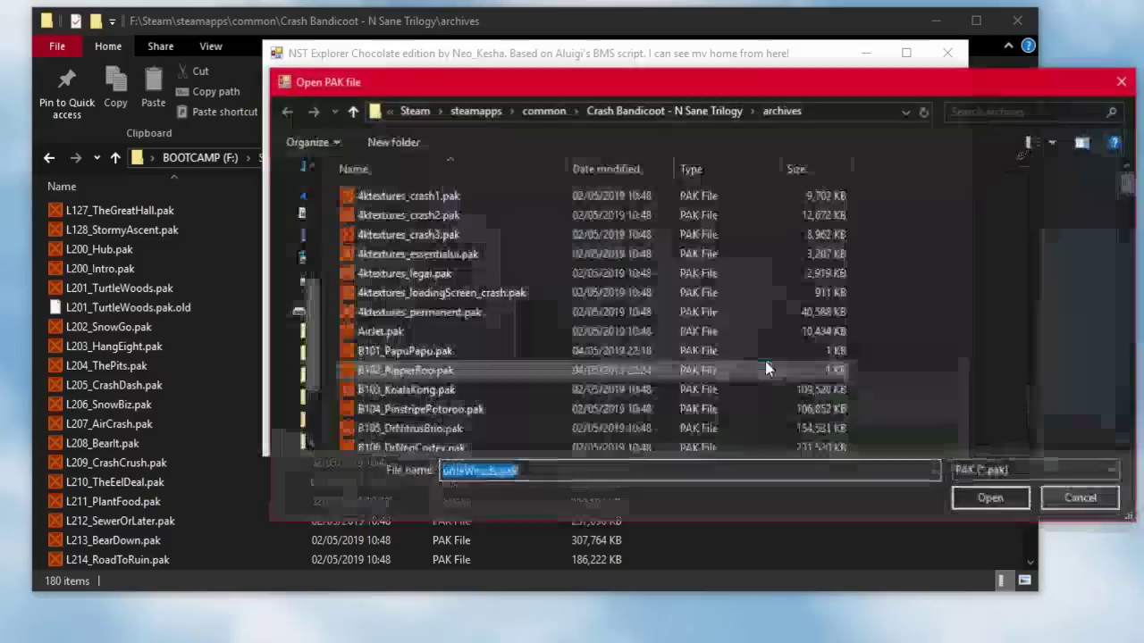
{"action": "type", "text": "l3"}
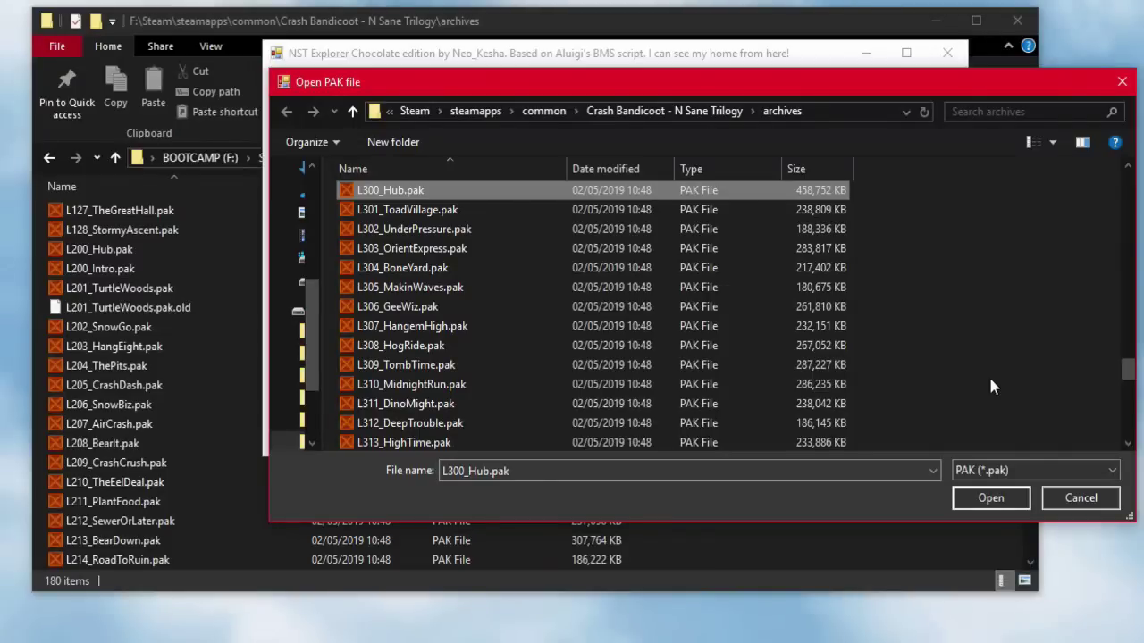
{"action": "key", "text": "Down"}
{"action": "key", "text": "Down"}
{"action": "key", "text": "Down"}
{"action": "key", "text": "Down"}
{"action": "key", "text": "Down"}
{"action": "key", "text": "Down"}
{"action": "key", "text": "Down"}
{"action": "key", "text": "Down"}
{"action": "key", "text": "Down"}
{"action": "key", "text": "Down"}
{"action": "key", "text": "Down"}
{"action": "key", "text": "Down"}
{"action": "key", "text": "Down"}
{"action": "key", "text": "Down"}
{"action": "key", "text": "Down"}
{"action": "key", "text": "Down"}
{"action": "key", "text": "Down"}
{"action": "key", "text": "Down"}
{"action": "key", "text": "Down"}
{"action": "key", "text": "Up"}
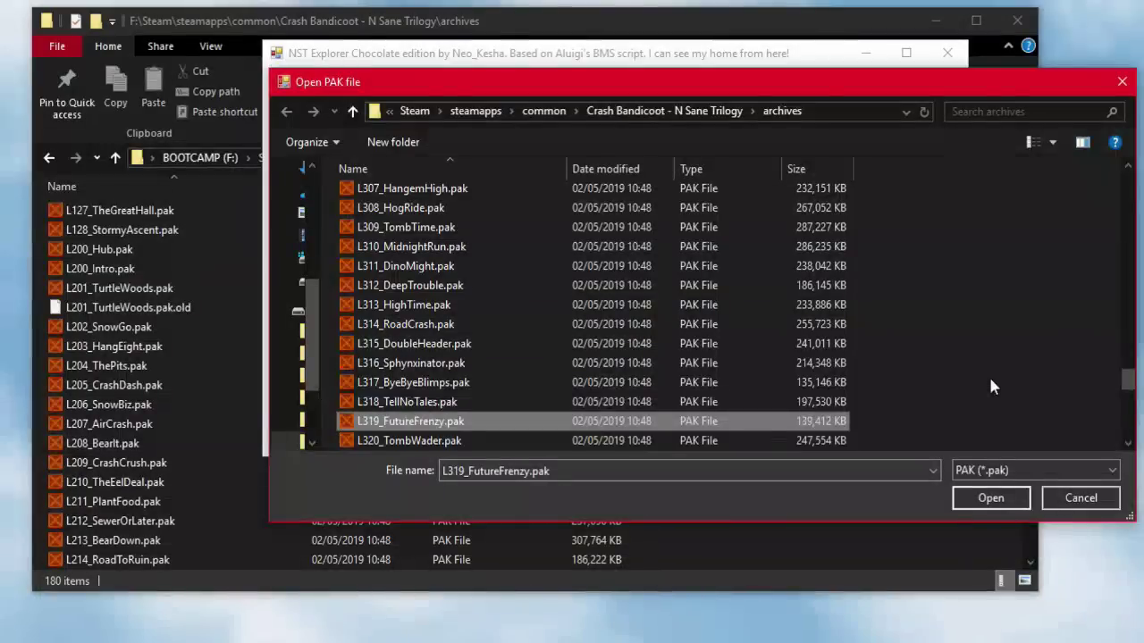
{"action": "key", "text": "Up"}
{"action": "key", "text": "Up"}
{"action": "key", "text": "Up"}
{"action": "key", "text": "Up"}
{"action": "key", "text": "Up"}
{"action": "key", "text": "Return"}
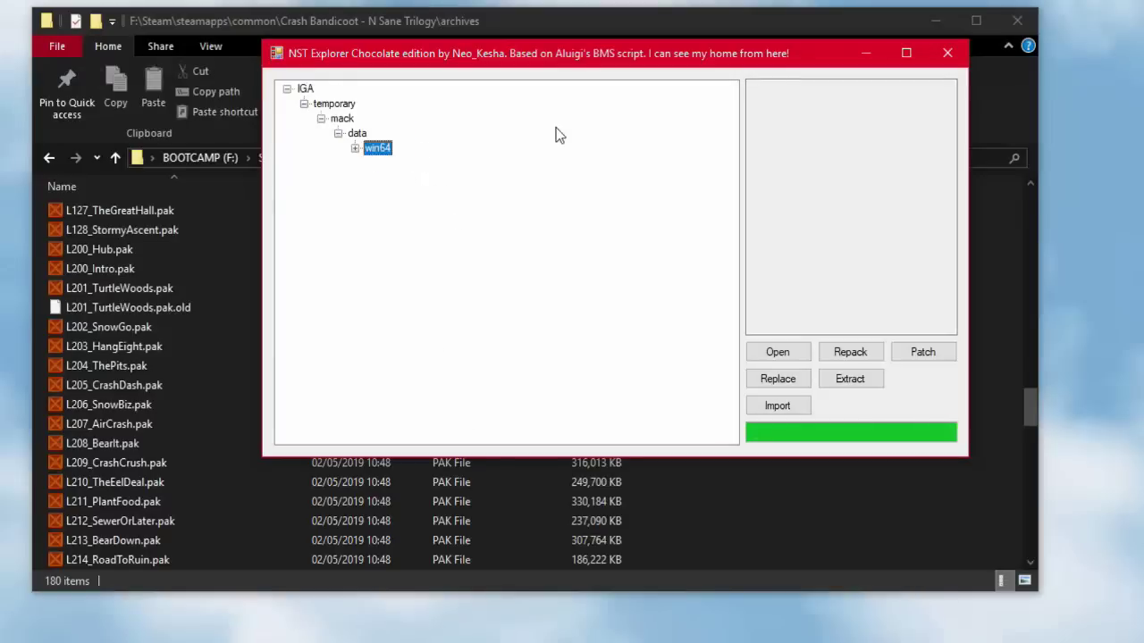
Step: Repack the opened level archive into the archives folder as L314_RoadCrash.pak.old
{"action": "left_click", "coordinate": [846, 383]}
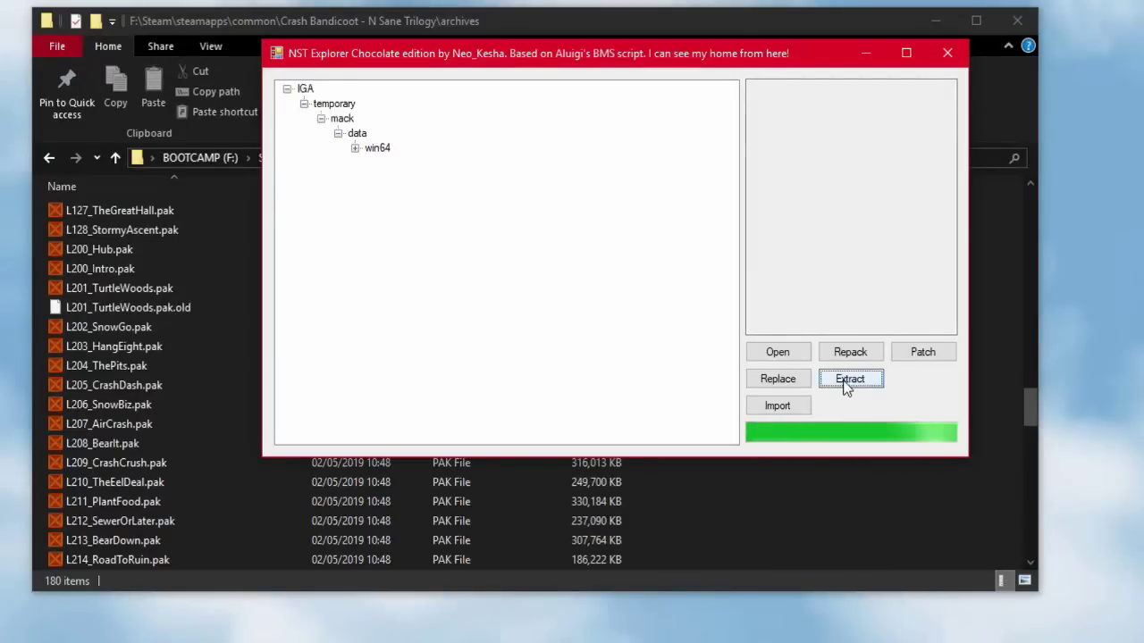
{"action": "left_click", "coordinate": [863, 359]}
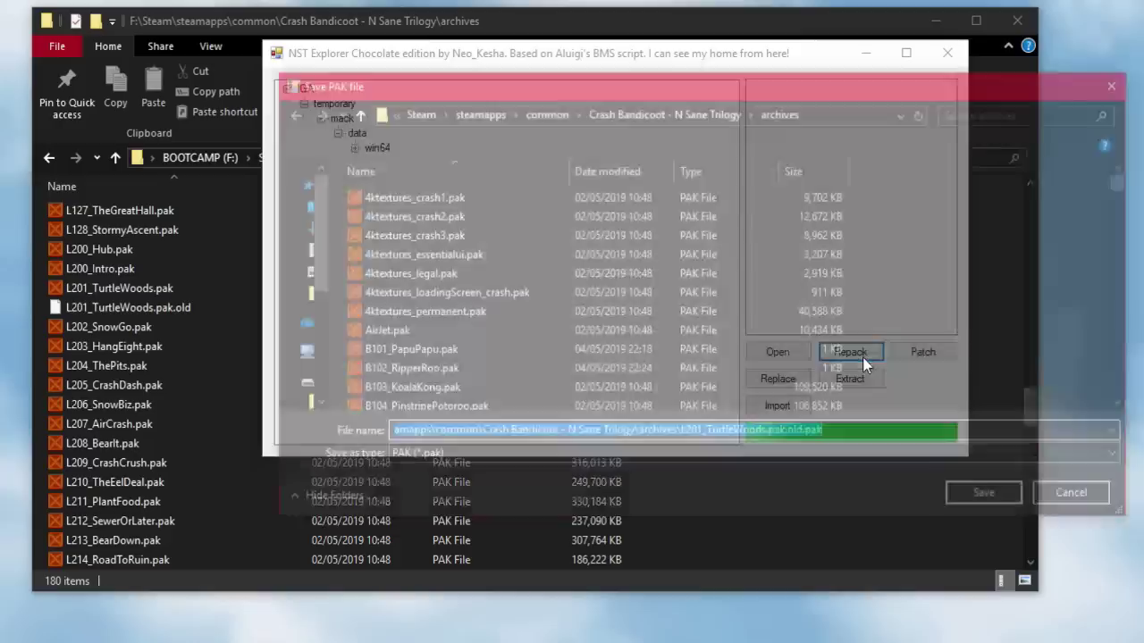
{"action": "key", "text": "BackSpace"}
{"action": "type", "text": "l"}
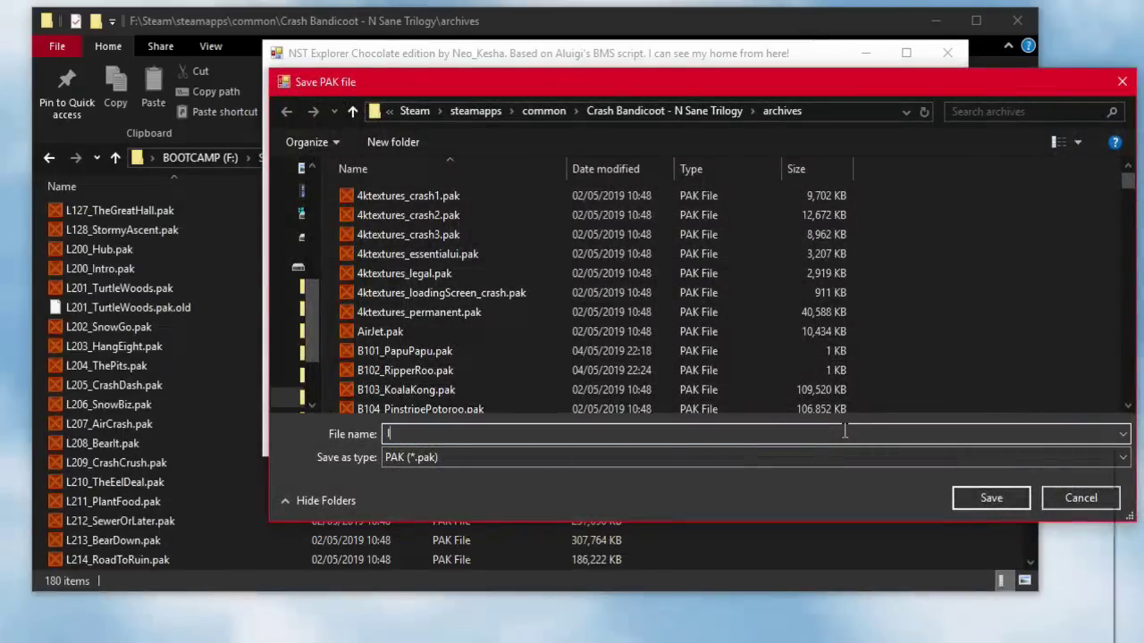
{"action": "type", "text": "314"}
{"action": "key", "text": "Down"}
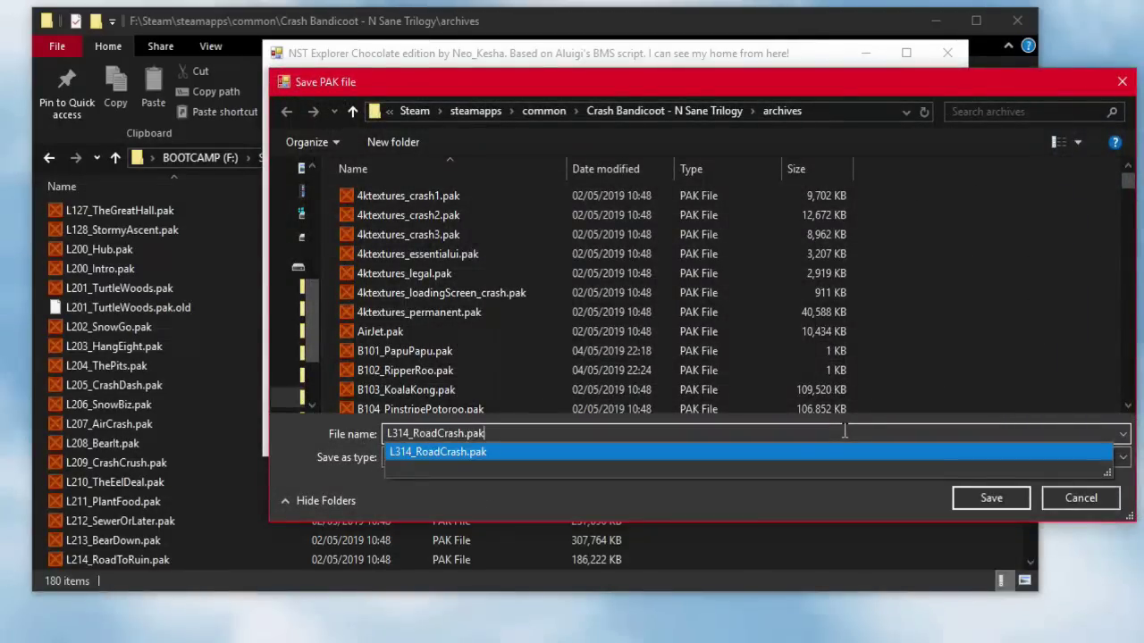
{"action": "type", "text": ".old"}
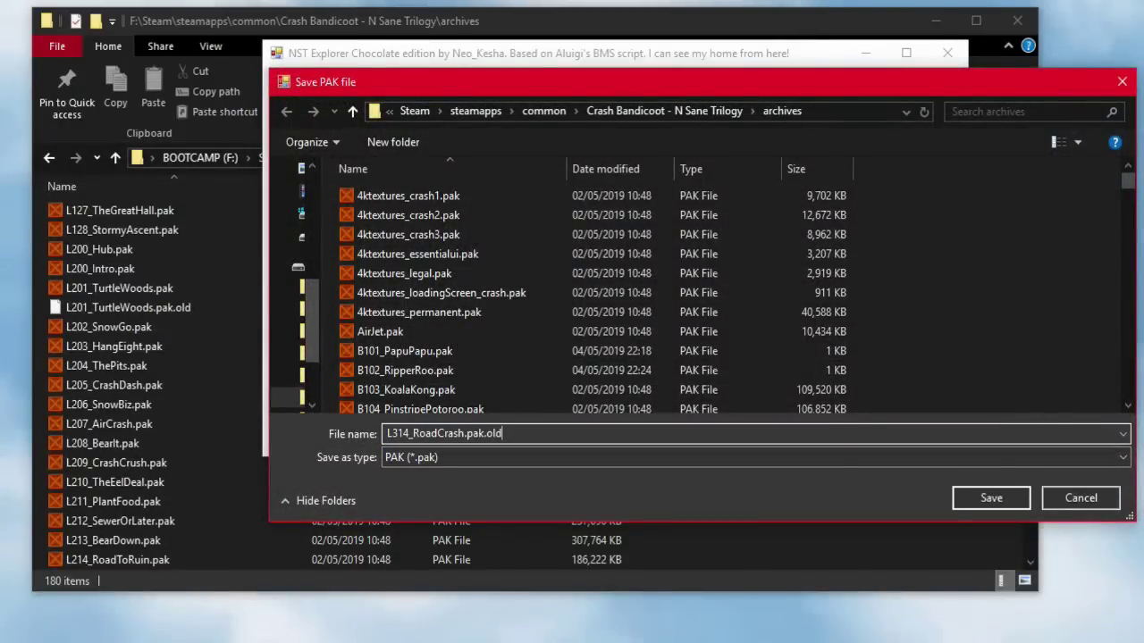
{"action": "key", "text": "Return"}
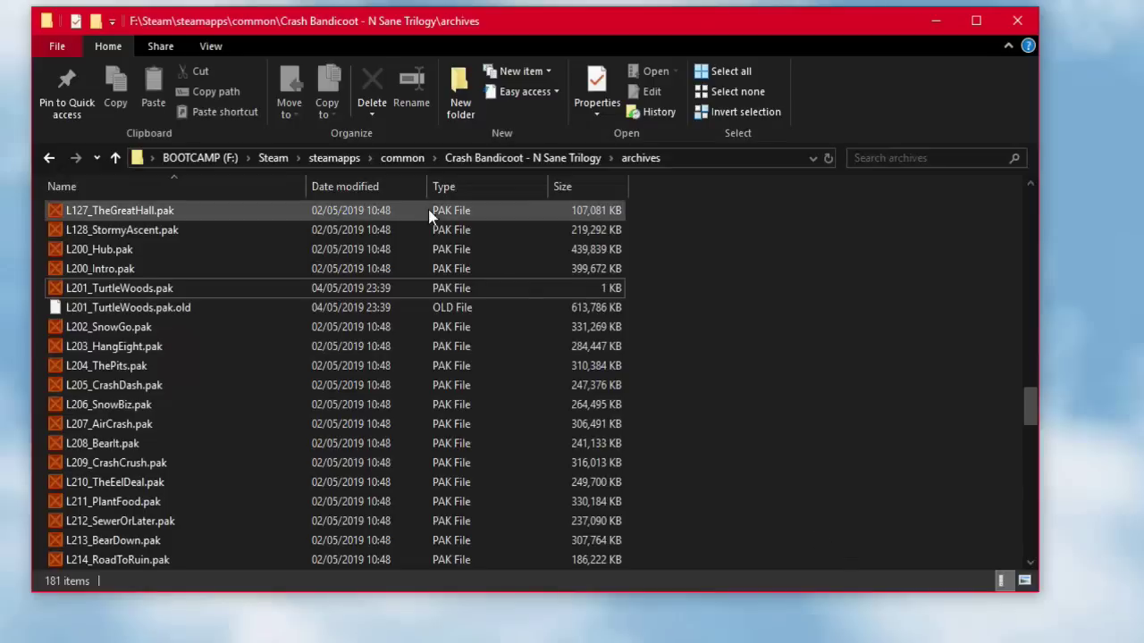
Step: Rename L314_RoadCrash.pak.old.pak in the archives folder as L314_RoadCrash.pak.old and accept the extension change
{"action": "scroll", "coordinate": [304, 362], "scroll_direction": "down", "scroll_amount": 1}
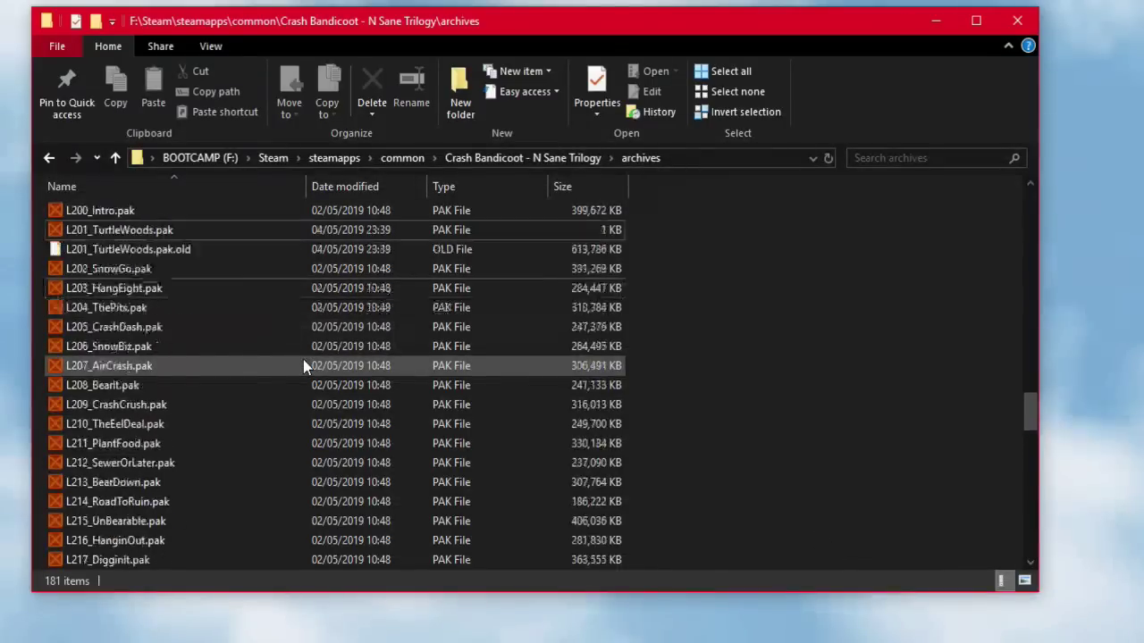
{"action": "scroll", "coordinate": [303, 365], "scroll_direction": "down", "scroll_amount": 13}
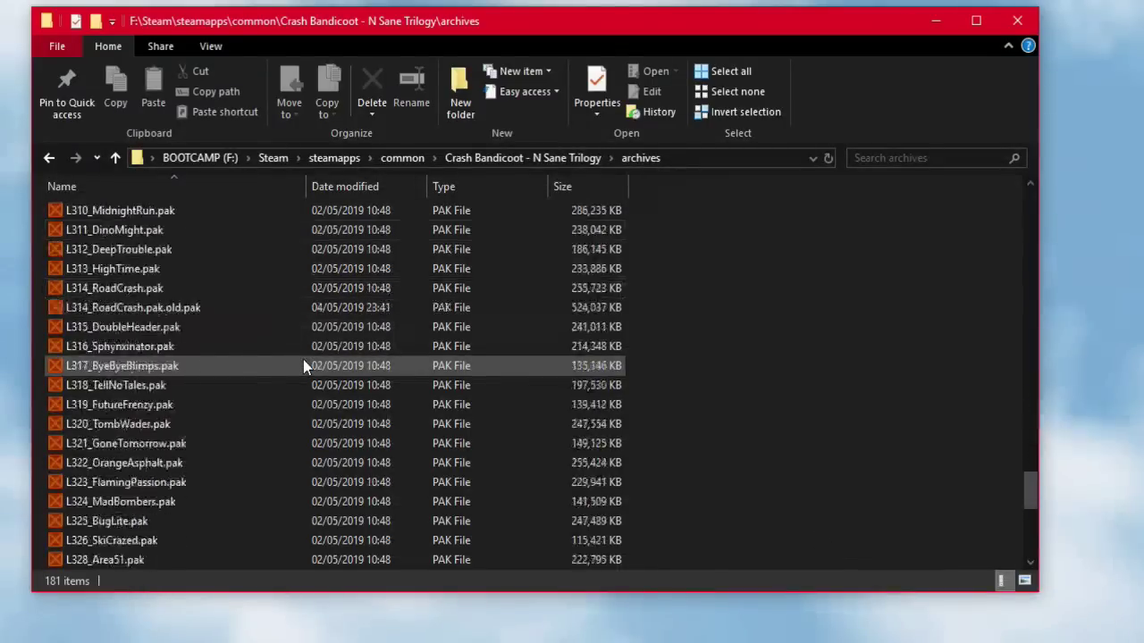
{"action": "left_click", "coordinate": [247, 318]}
{"action": "left_click", "coordinate": [229, 312]}
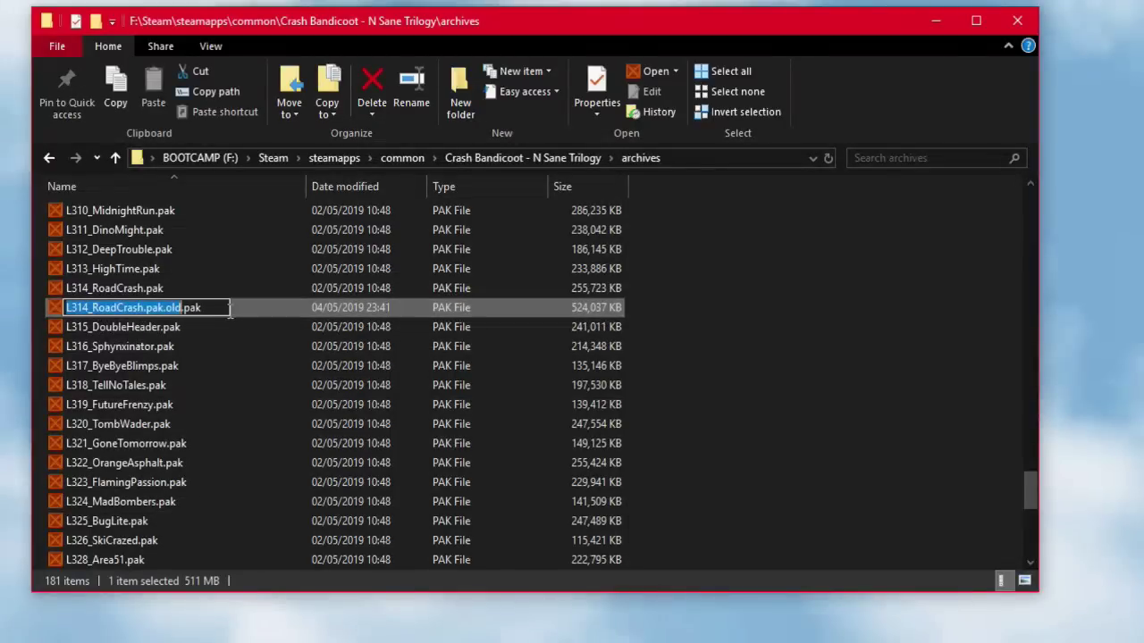
{"action": "key", "text": "Right"}
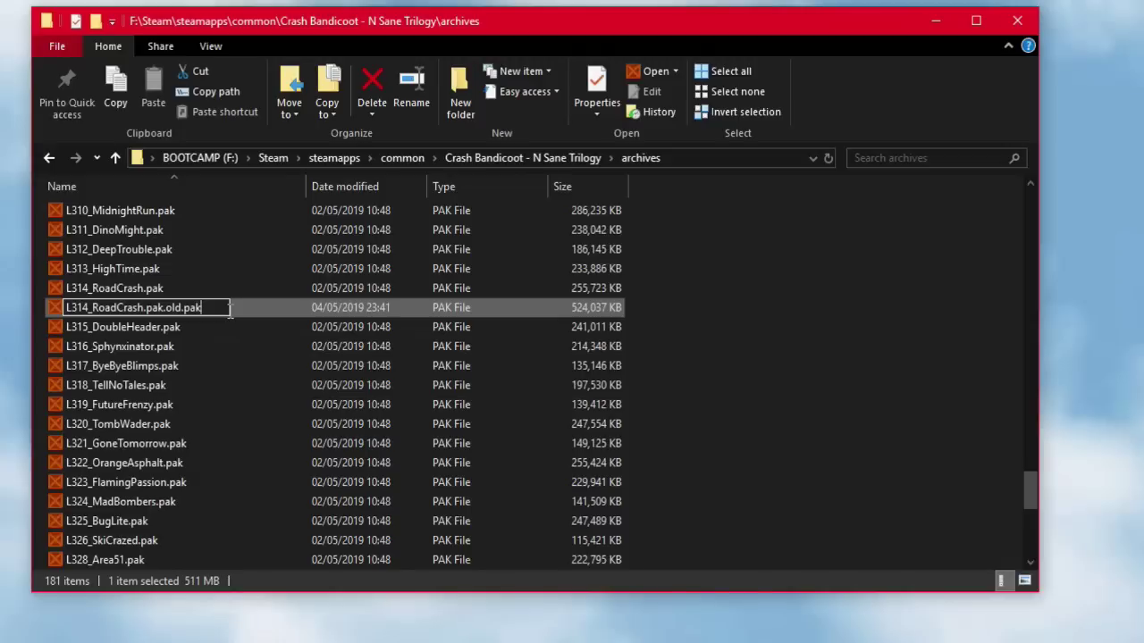
{"action": "key", "text": "BackSpace"}
{"action": "key", "text": "BackSpace"}
{"action": "key", "text": "BackSpace"}
{"action": "key", "text": "BackSpace"}
{"action": "key", "text": "Return"}
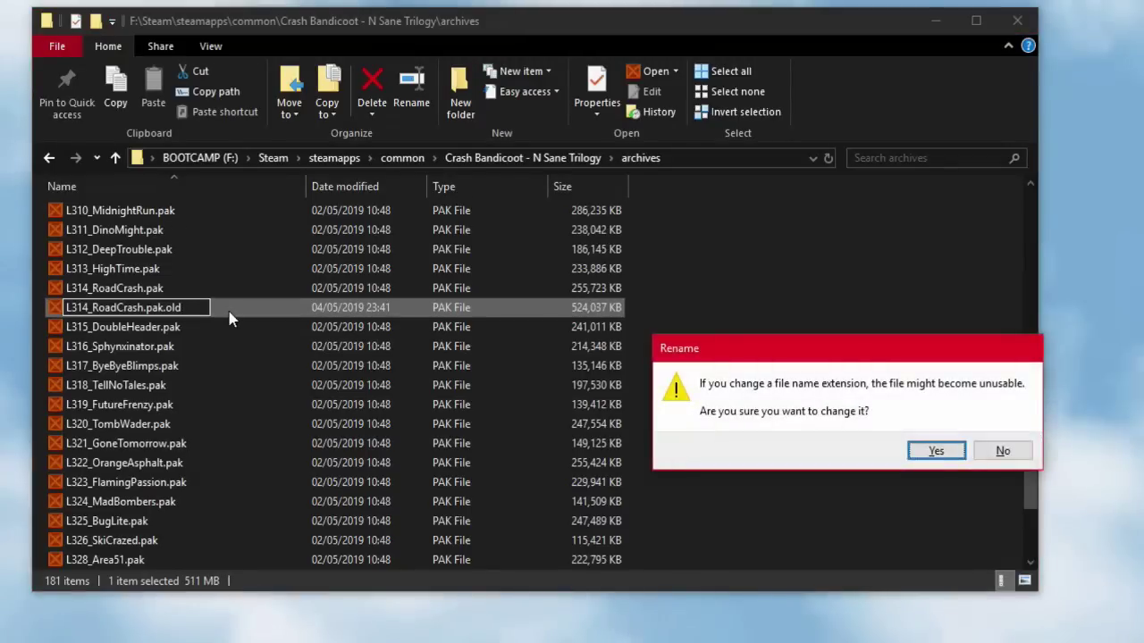
{"action": "key", "text": "Return"}
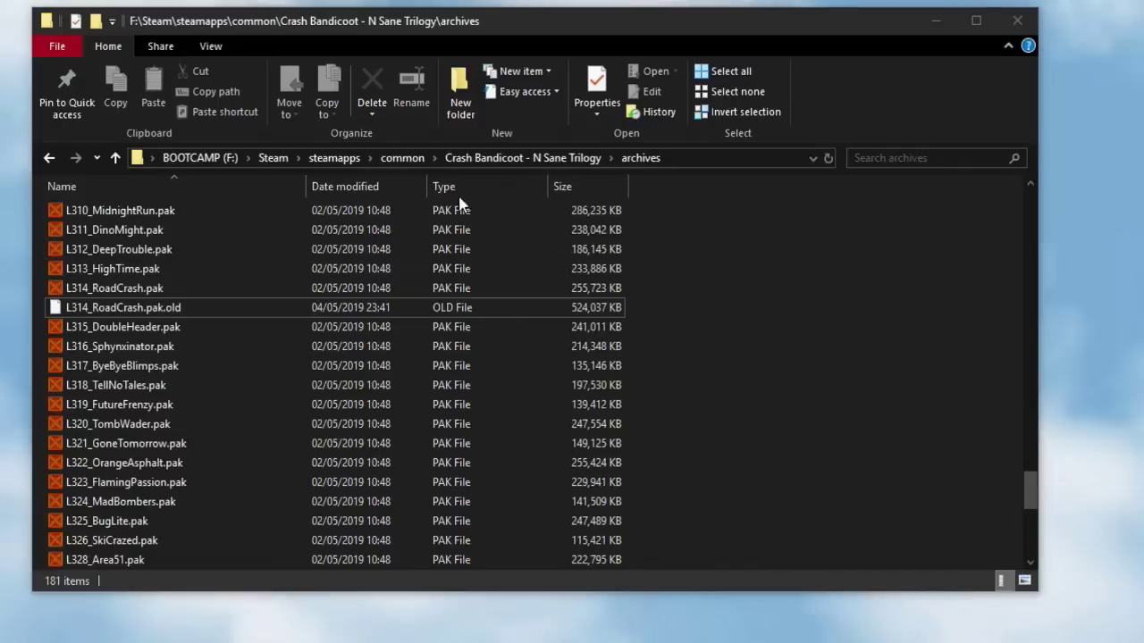
Step: Open the original L314_RoadCrash.pak in HxD, delete the block from hex offset 60 to FFFFFFFF and save the file
{"action": "right_click", "coordinate": [156, 290]}
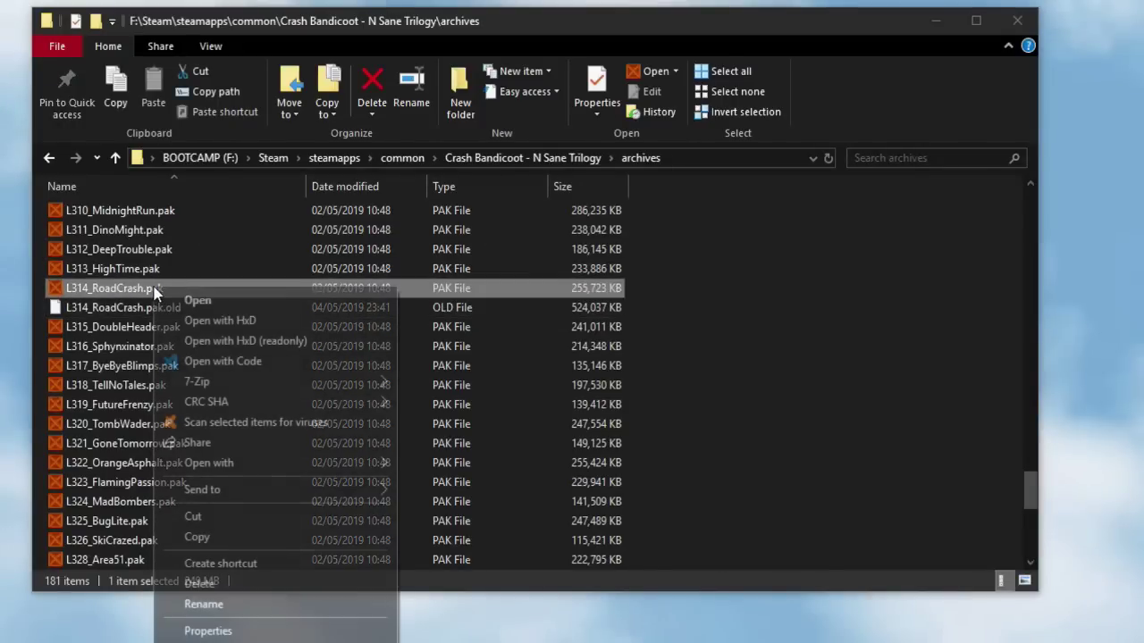
{"action": "left_click", "coordinate": [244, 322]}
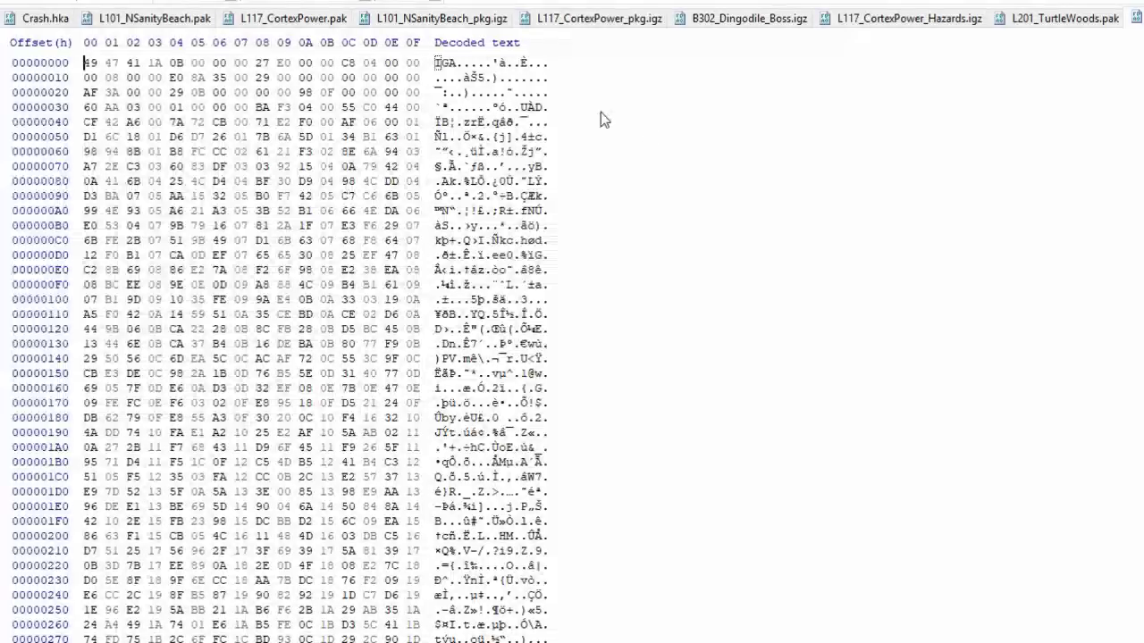
{"action": "key", "text": "ctrl+e"}
{"action": "type", "text": "60"}
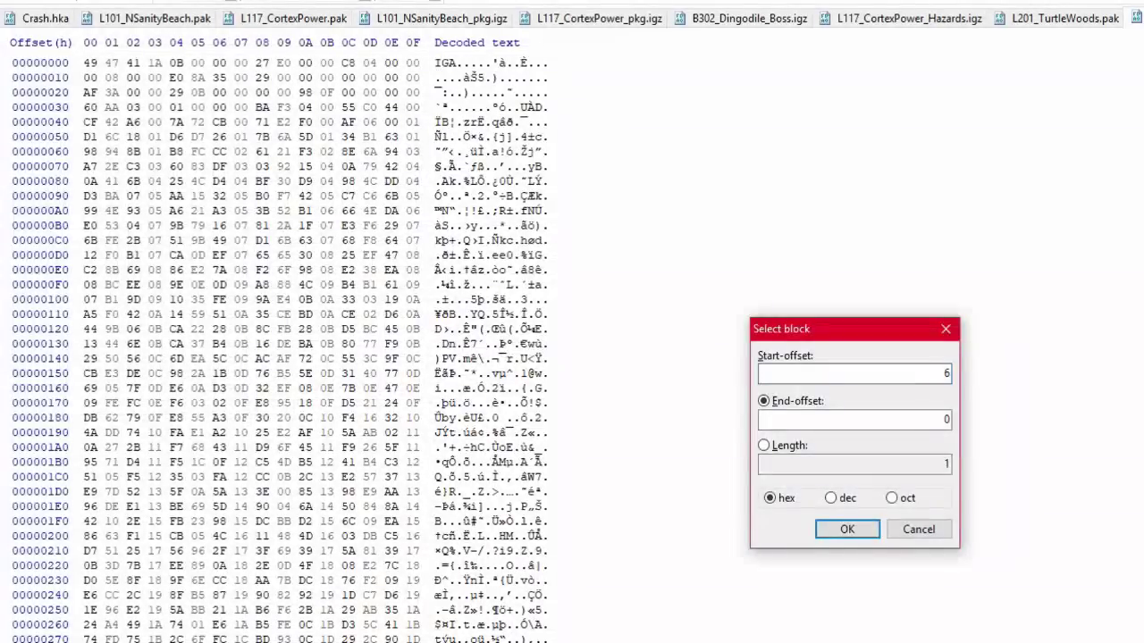
{"action": "double_click", "coordinate": [915, 428]}
{"action": "type", "text": "FFFFFFFFFFFF"}
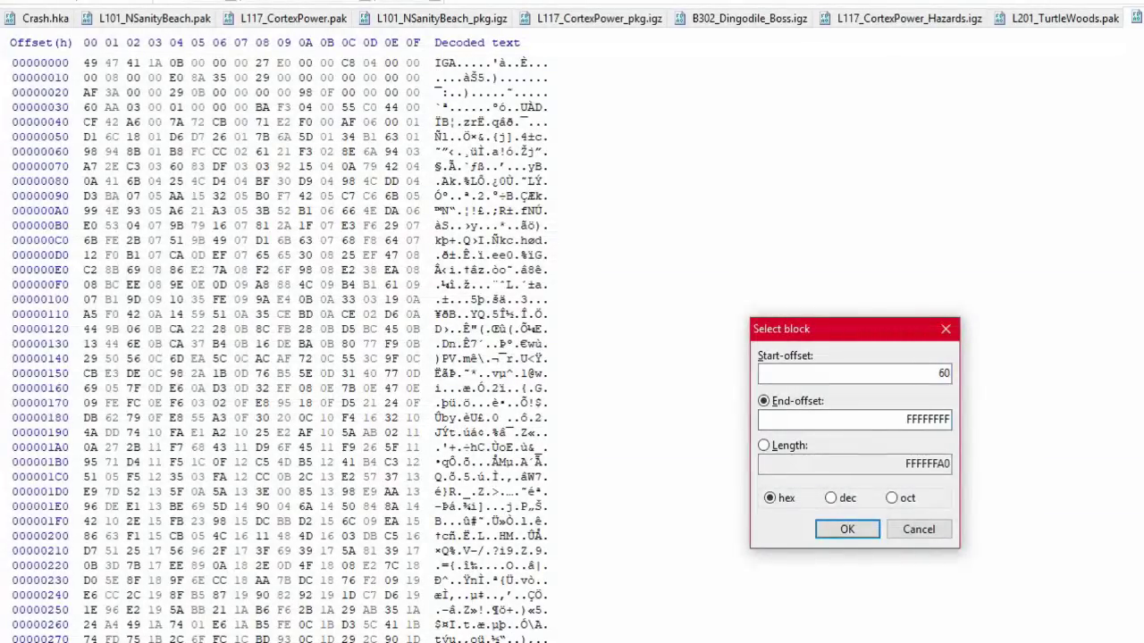
{"action": "left_click", "coordinate": [866, 534]}
{"action": "key", "text": "Delete"}
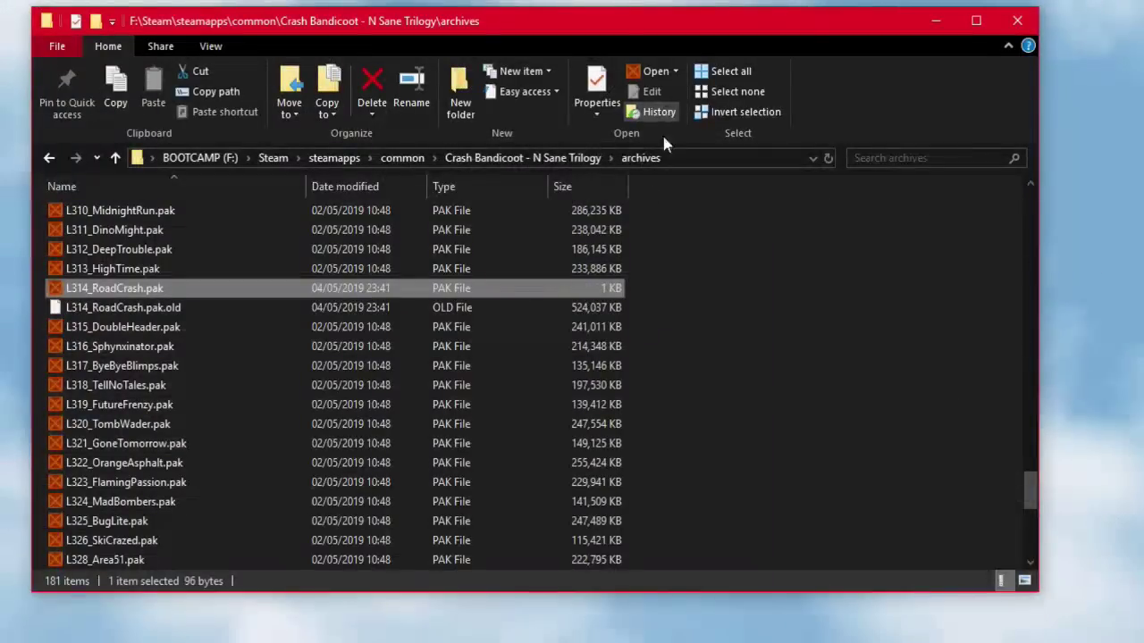
Step: Minimize the archives folder window and close the L314_RoadCrash.pak.old extraction console once it has finished
{"action": "left_click", "coordinate": [616, 254]}
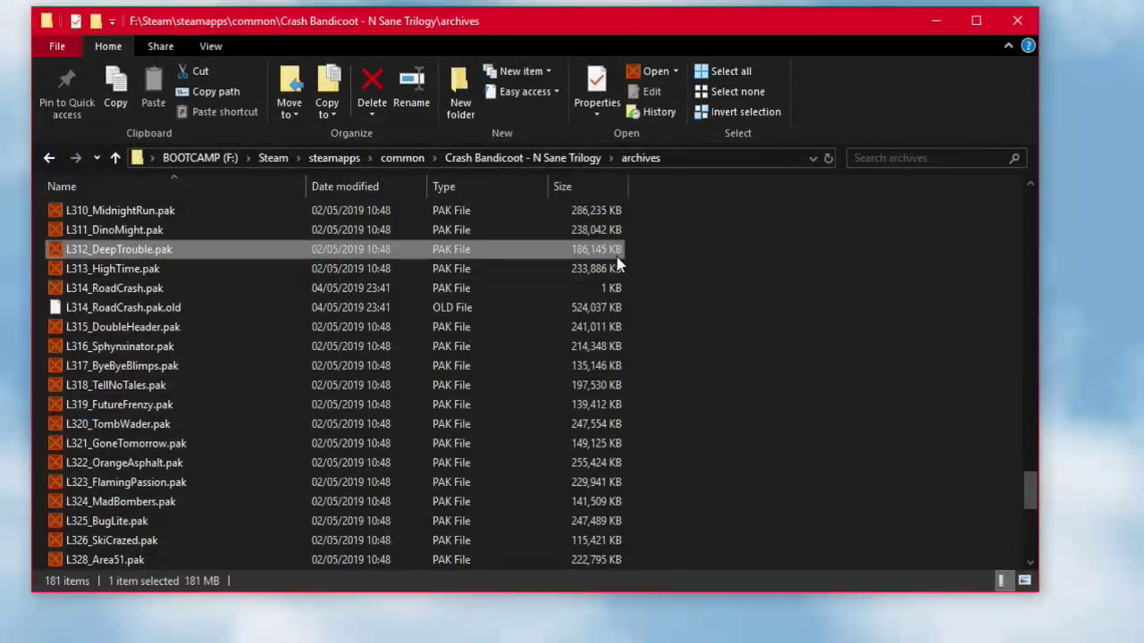
{"action": "left_click", "coordinate": [756, 369]}
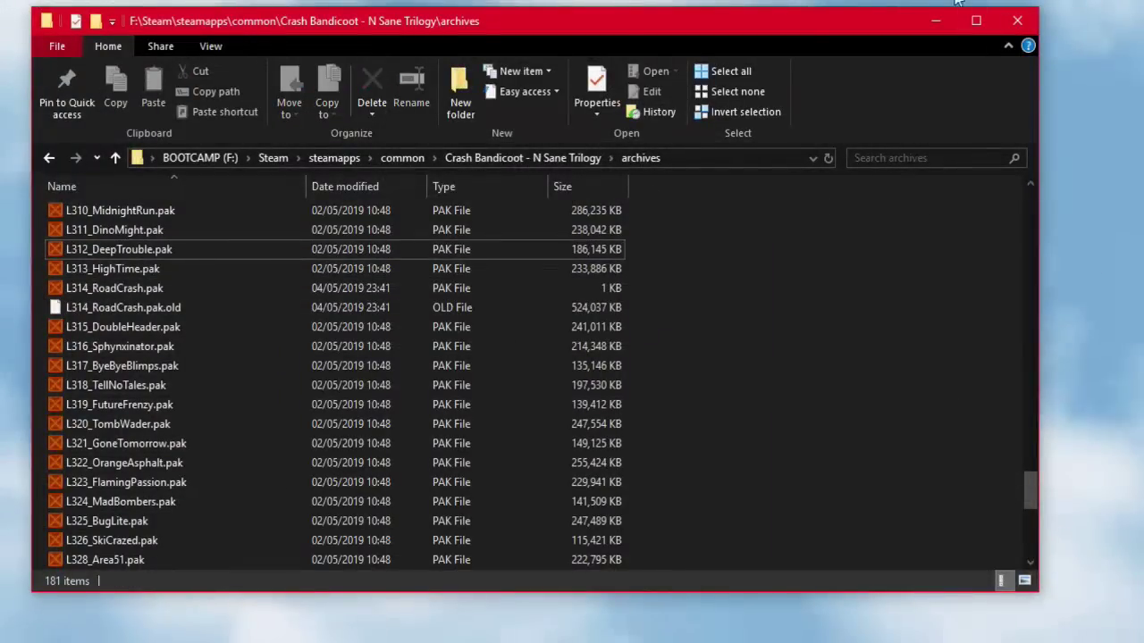
{"action": "left_click", "coordinate": [930, 21]}
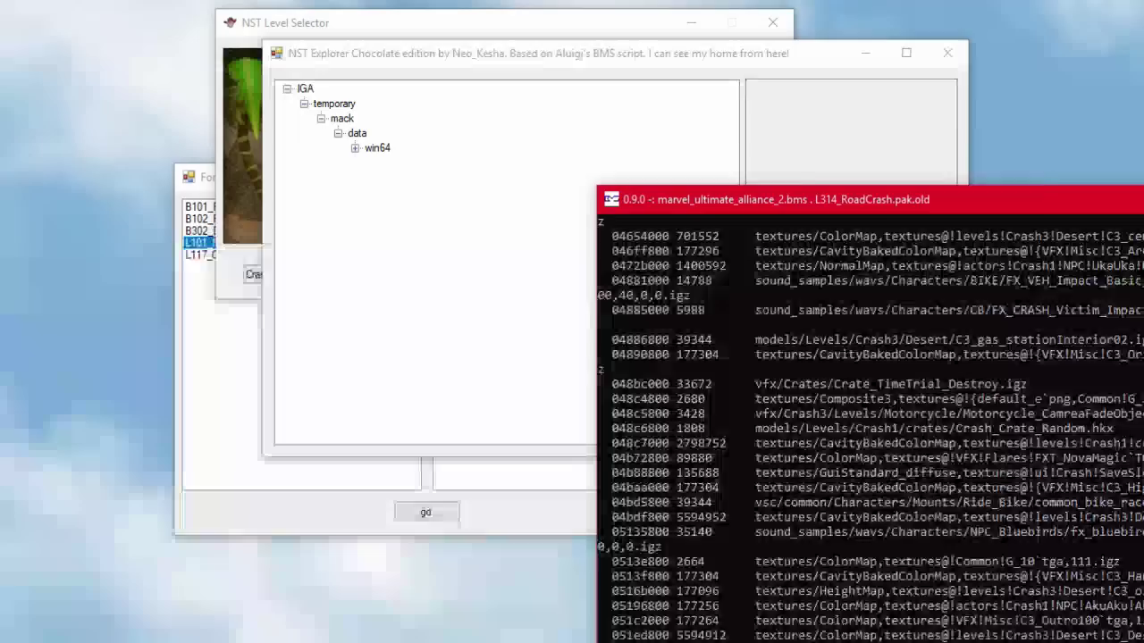
{"action": "left_click_drag", "start_coordinate": [1135, 205], "coordinate": [773, 102]}
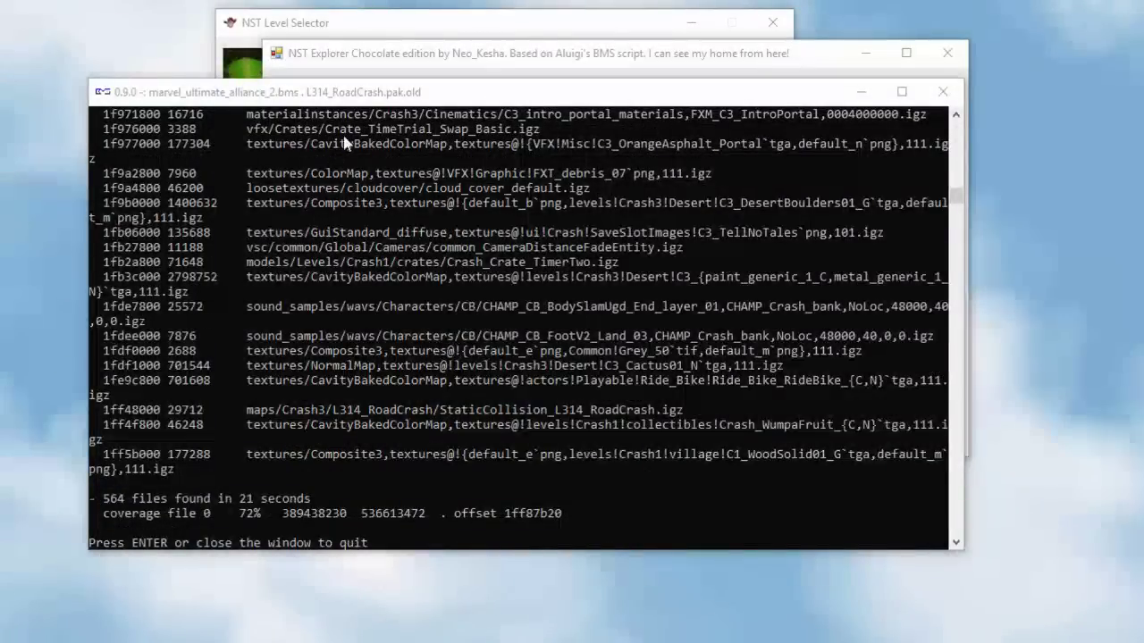
{"action": "left_click", "coordinate": [947, 93]}
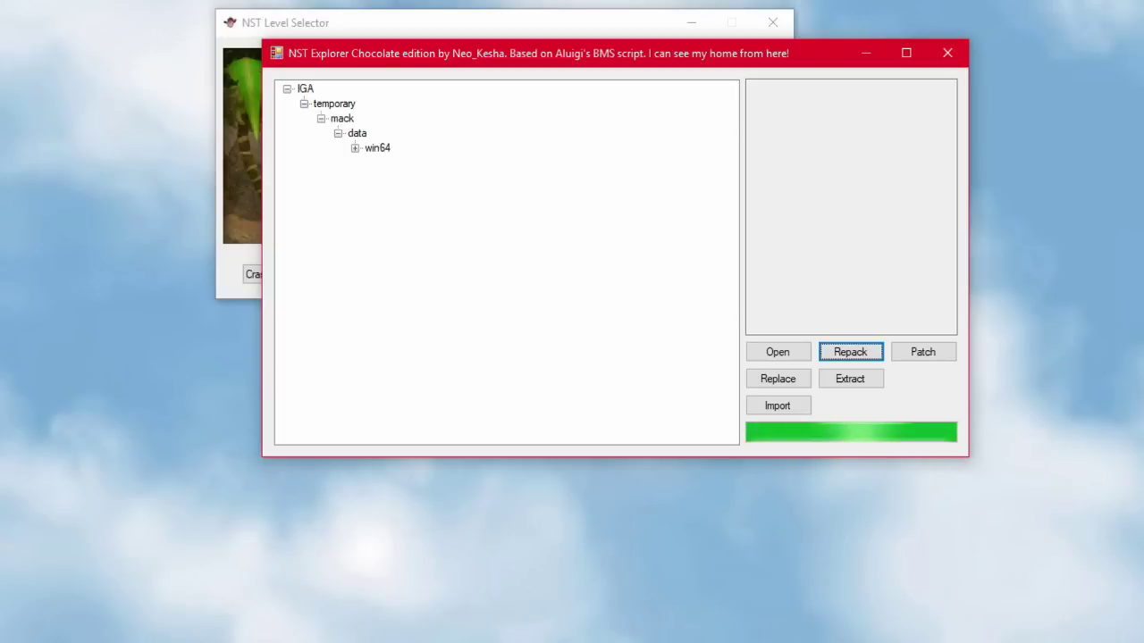
Step: In Form1, pair L314_RoadCrash in the first list with L201_TurtleWoods in the second and process only l314_roadcrash_art.igz
{"action": "left_click", "coordinate": [1099, 445]}
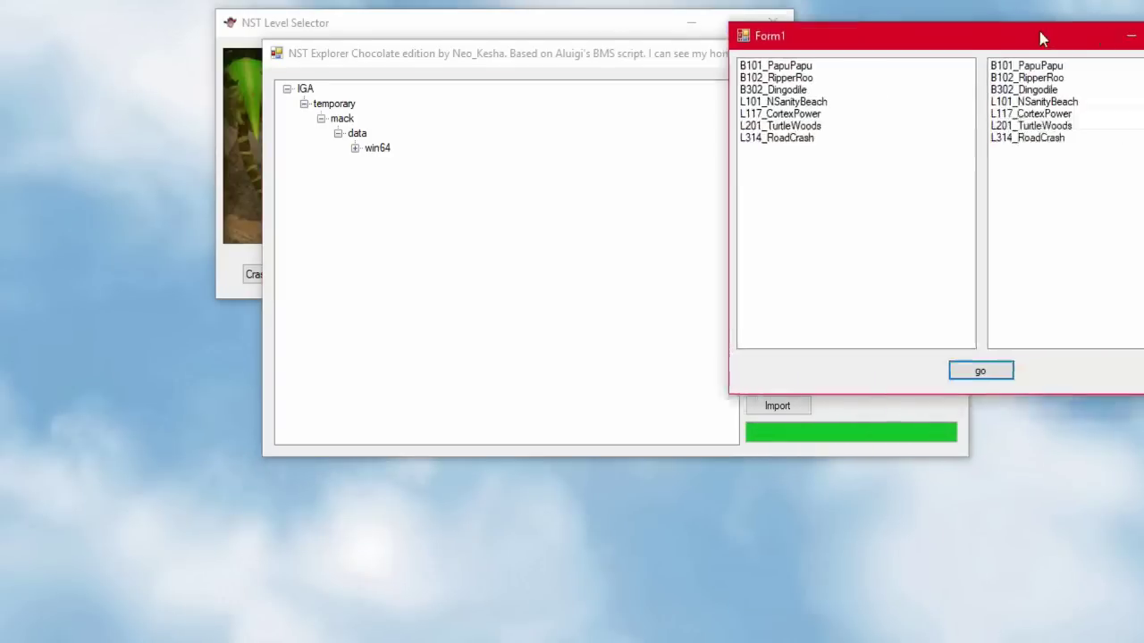
{"action": "left_click_drag", "start_coordinate": [1042, 33], "coordinate": [439, 102]}
{"action": "left_click", "coordinate": [216, 203]}
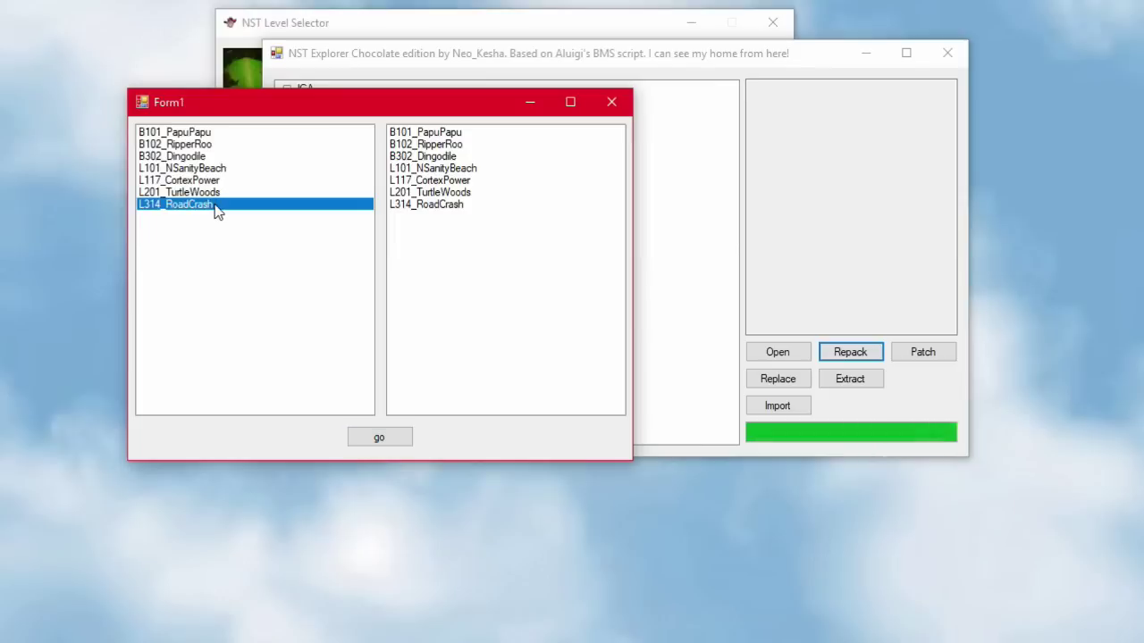
{"action": "left_click", "coordinate": [434, 196]}
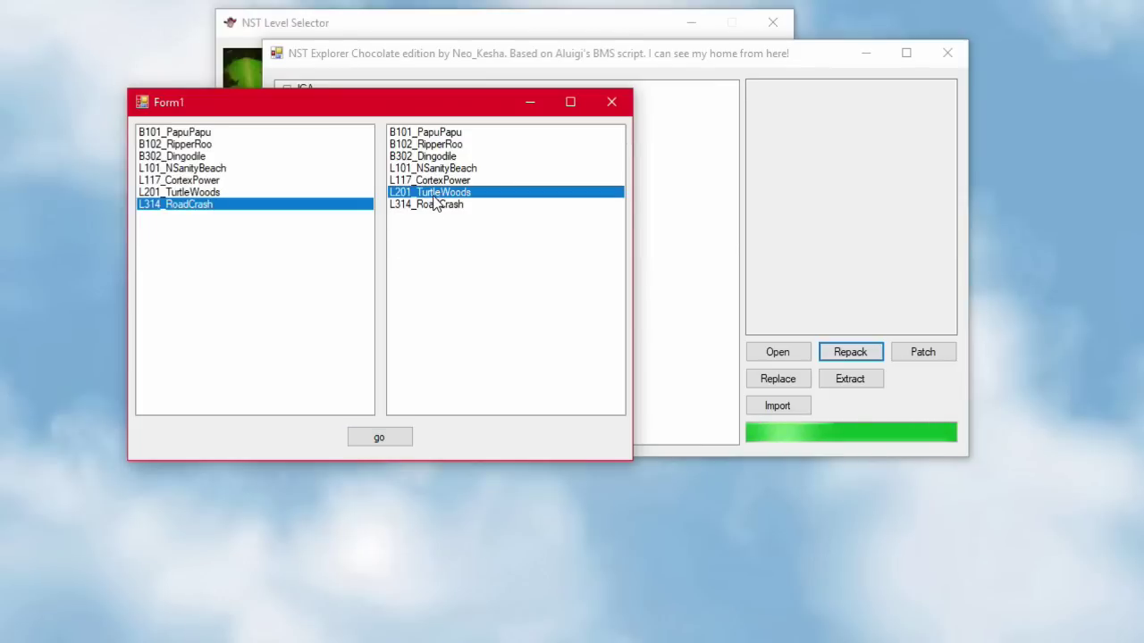
{"action": "left_click", "coordinate": [393, 435]}
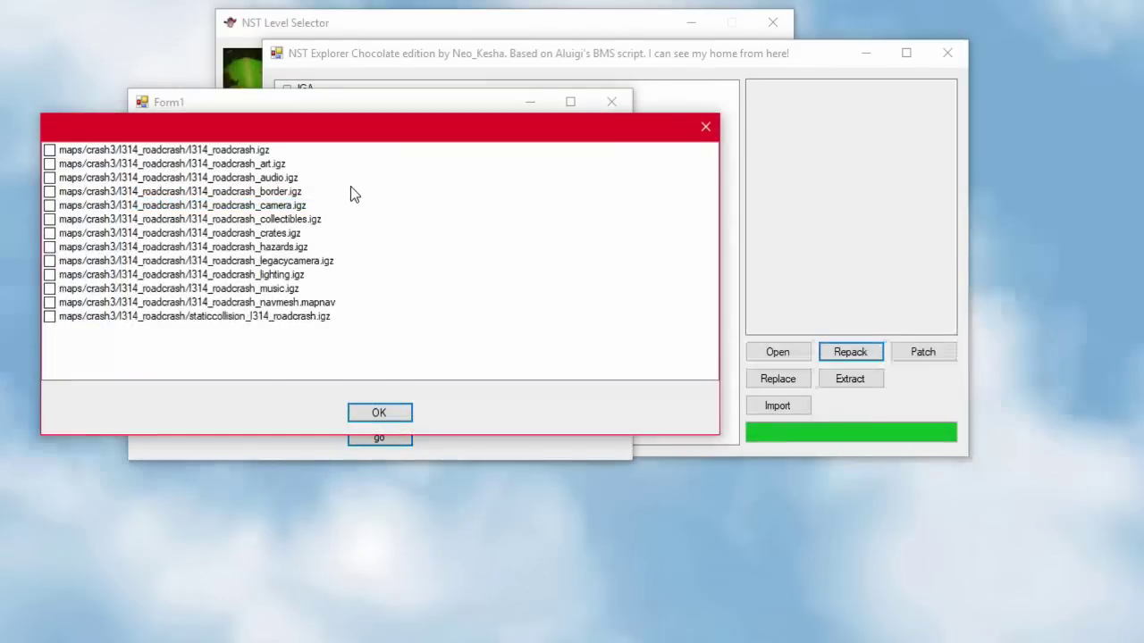
{"action": "left_click", "coordinate": [281, 166]}
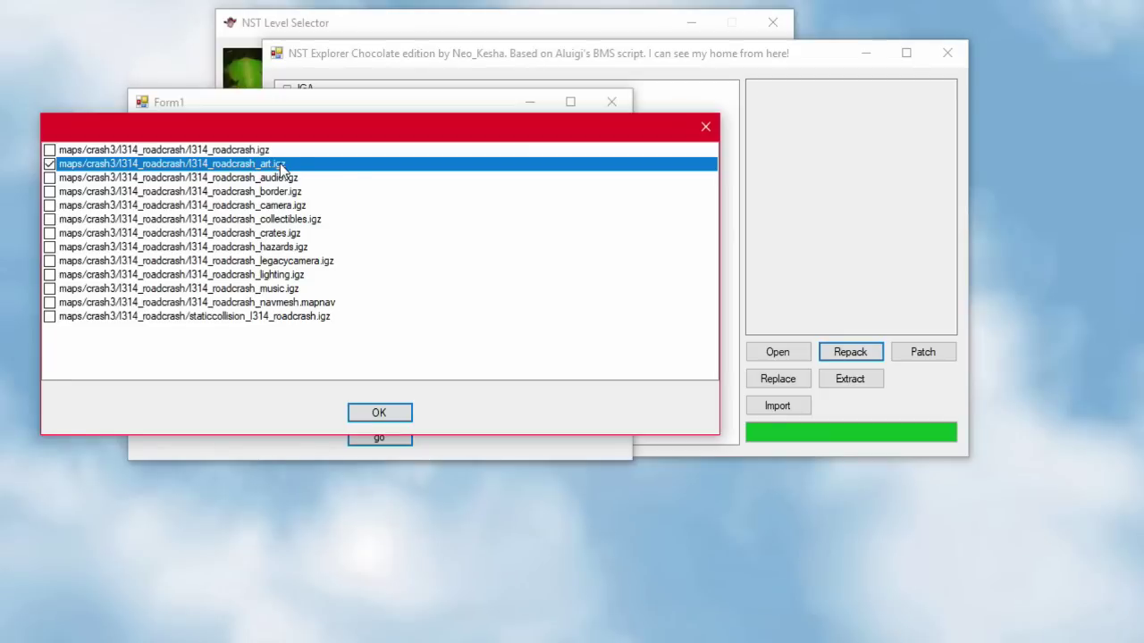
{"action": "left_click", "coordinate": [379, 413]}
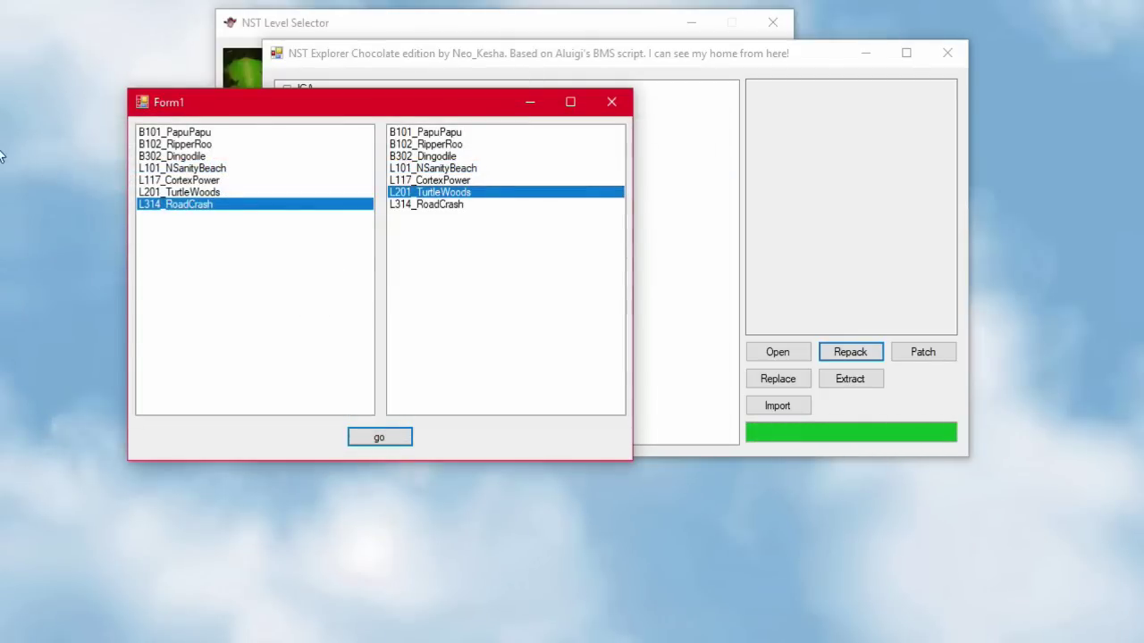
Step: Switch to File Explorer and open the Crash Bandicoot - N Sane Trilogy_ folder inside common
{"action": "left_click", "coordinate": [426, 30]}
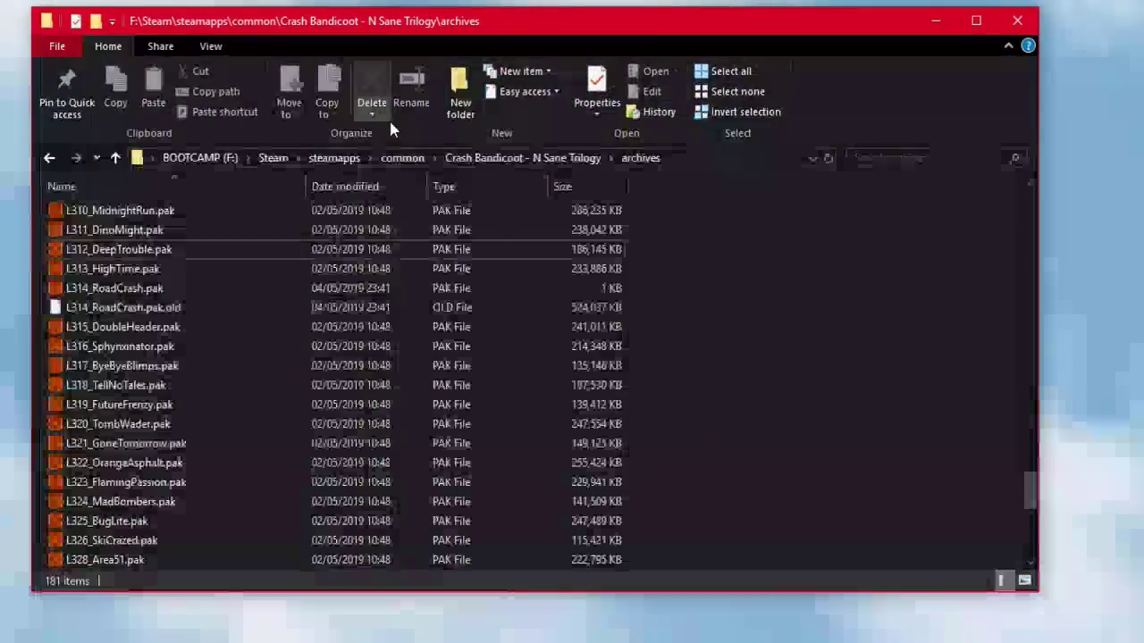
{"action": "left_click", "coordinate": [409, 159]}
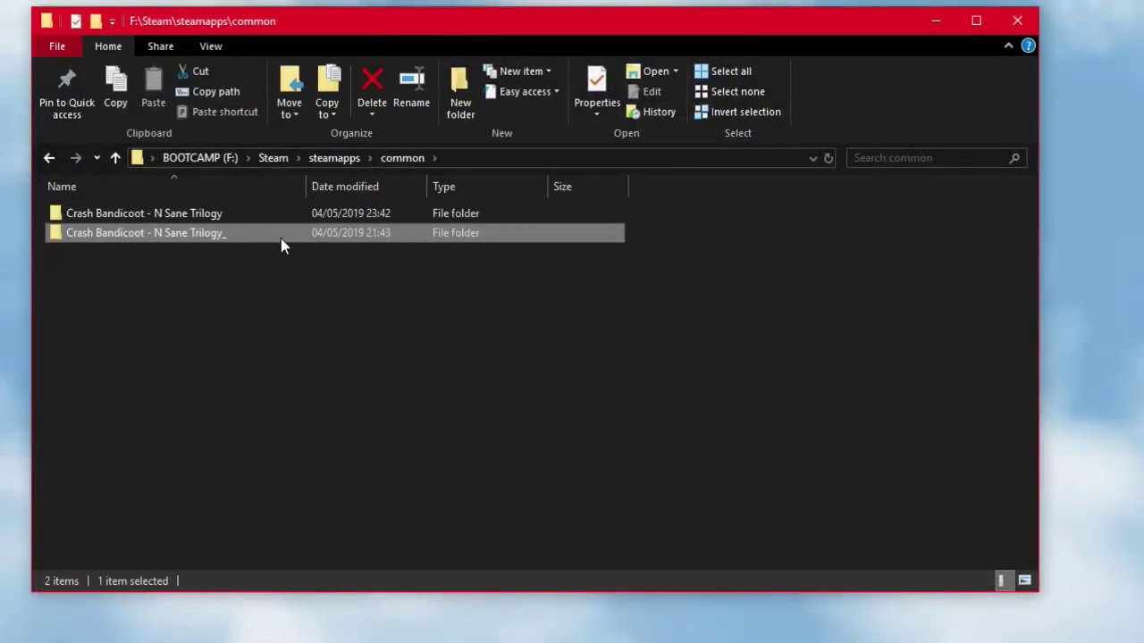
{"action": "double_click", "coordinate": [283, 236]}
Step: Select every folder from actors through vsc except archives and view their combined properties
{"action": "scroll", "coordinate": [266, 265], "scroll_direction": "down", "scroll_amount": 7}
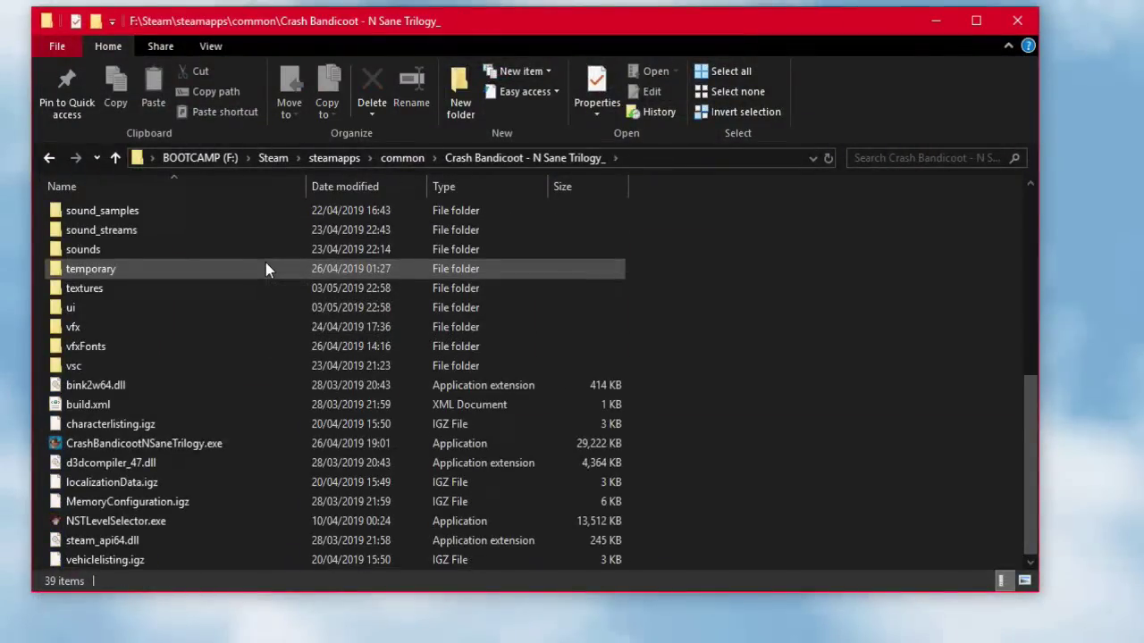
{"action": "left_click", "coordinate": [158, 369]}
{"action": "scroll", "coordinate": [159, 381], "scroll_direction": "up", "scroll_amount": 7}
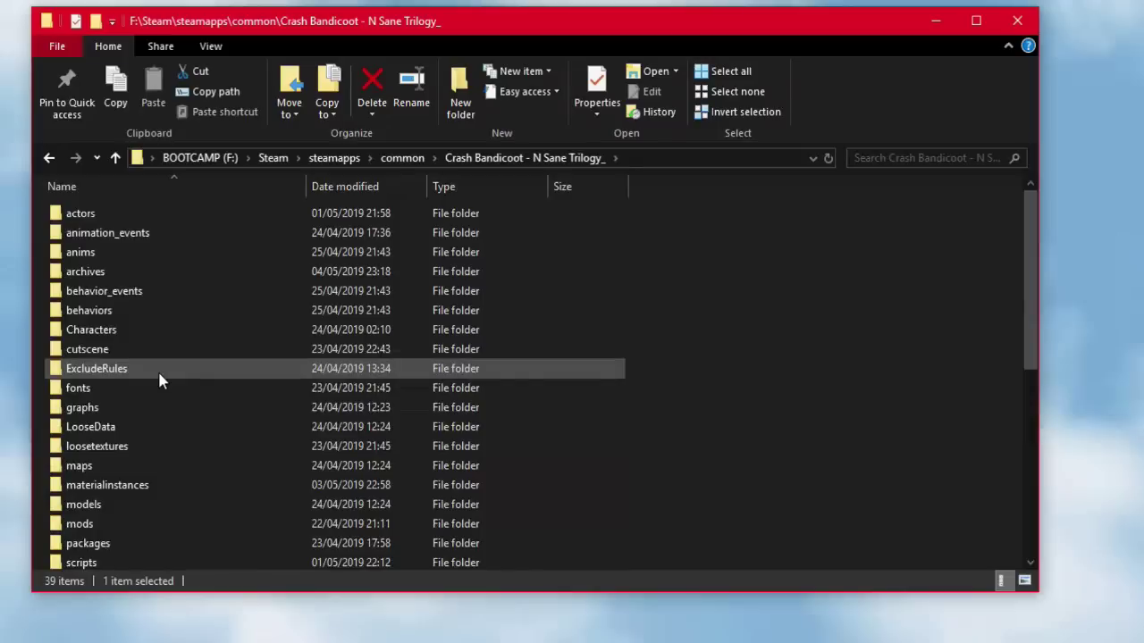
{"action": "left_click", "coordinate": [134, 214], "text": "shift"}
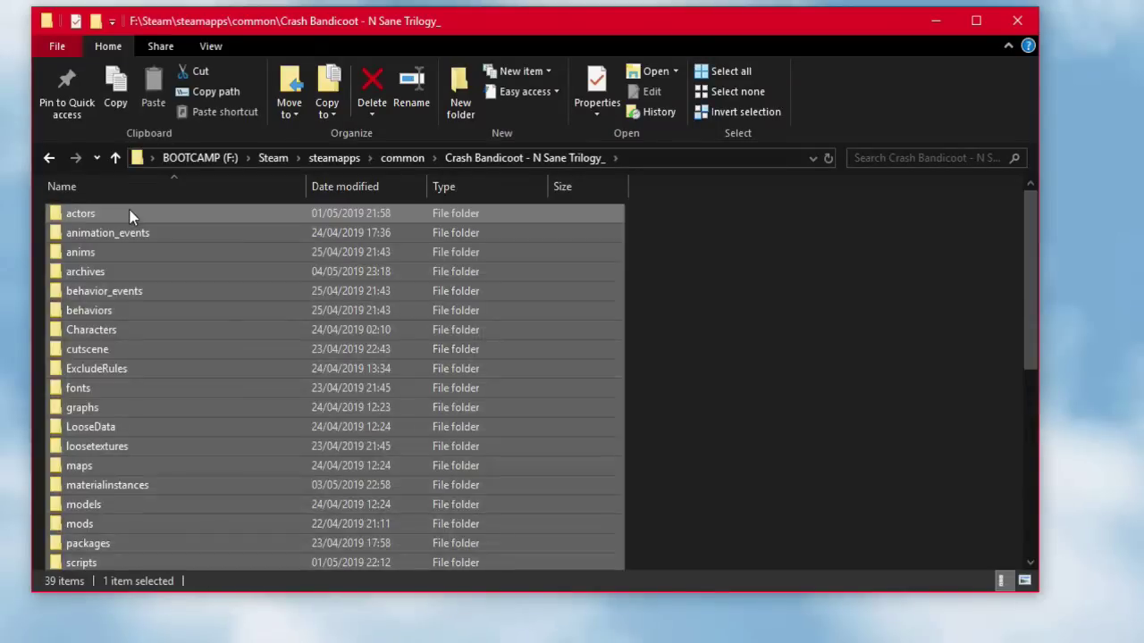
{"action": "left_click", "coordinate": [139, 277], "text": "ctrl"}
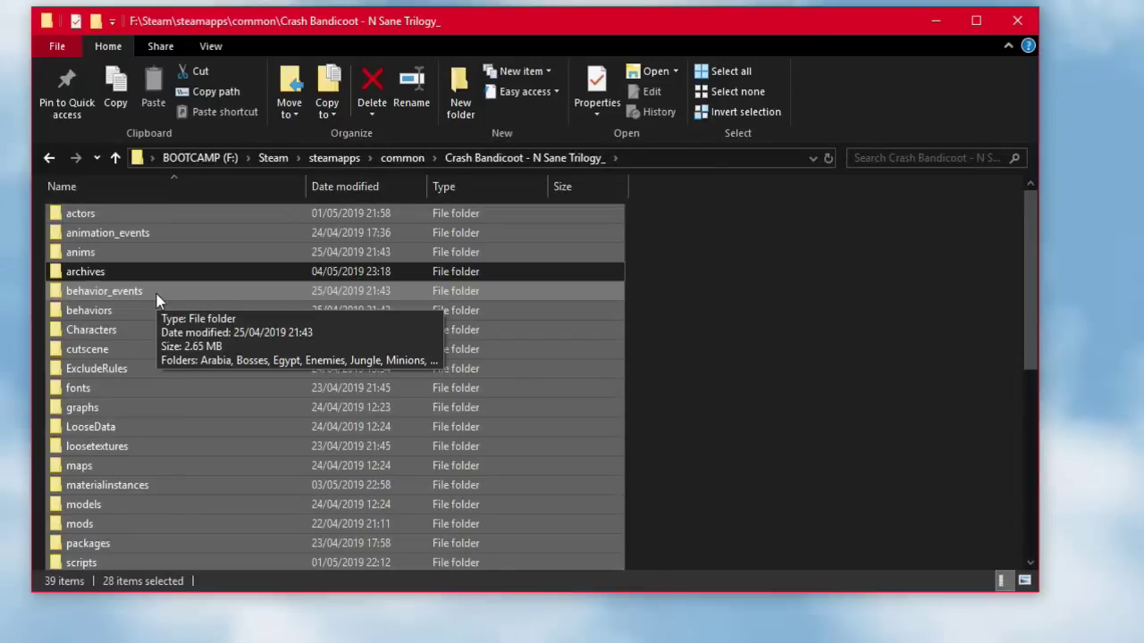
{"action": "left_click", "coordinate": [594, 82]}
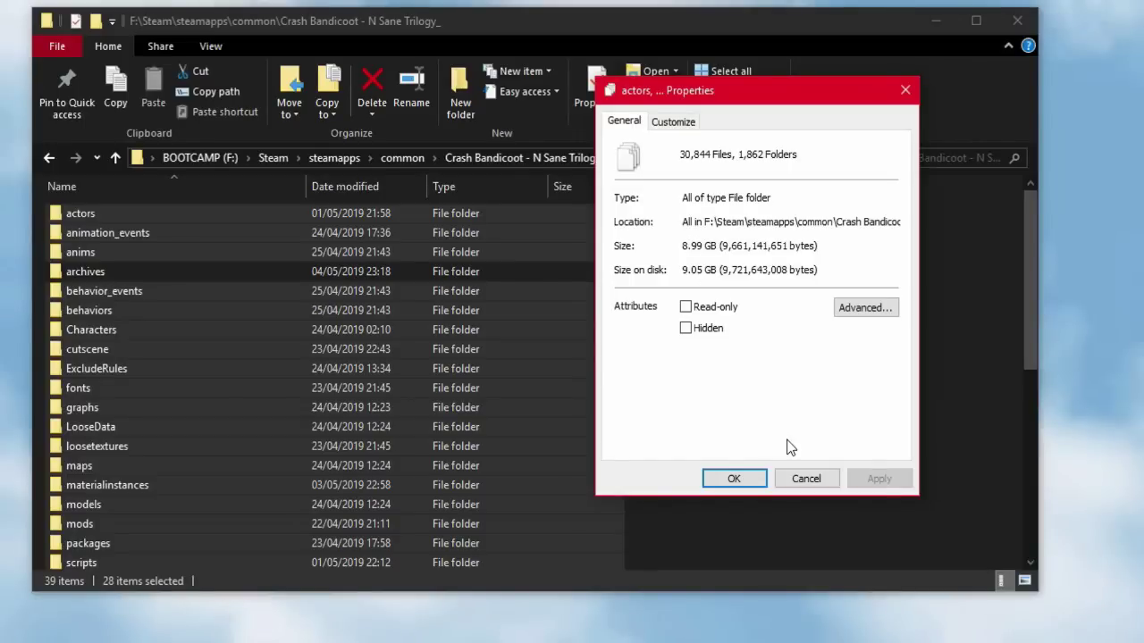
Step: Close the folder properties and paste the copied folders into the Crash Bandicoot - N Sane Trilogy folder inside common
{"action": "left_click", "coordinate": [804, 480]}
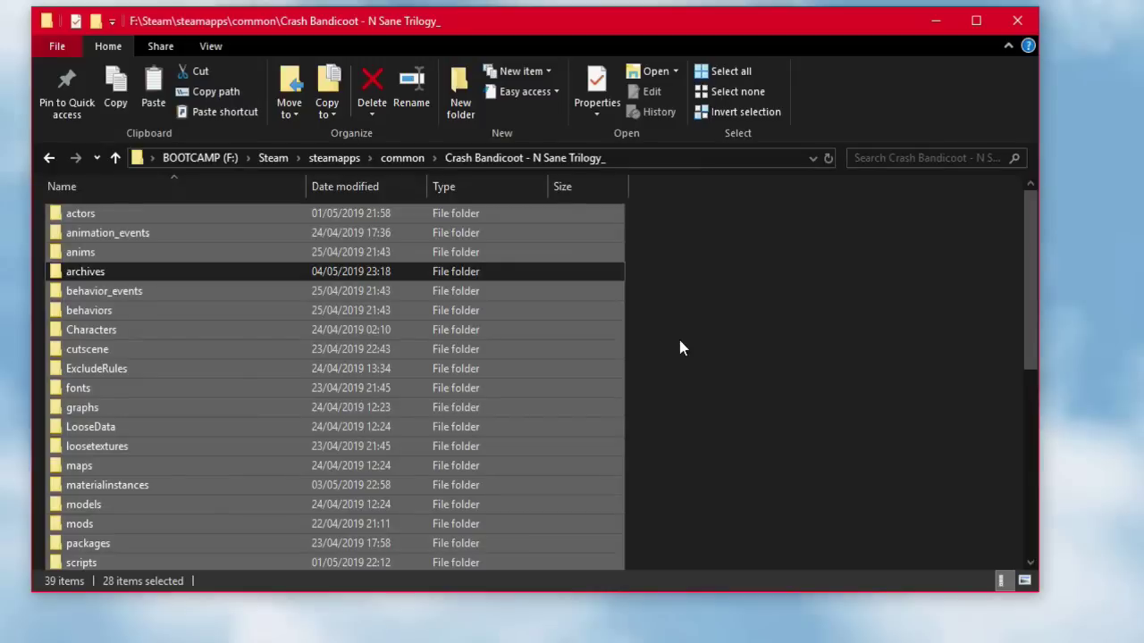
{"action": "left_click", "coordinate": [386, 159]}
{"action": "double_click", "coordinate": [339, 213]}
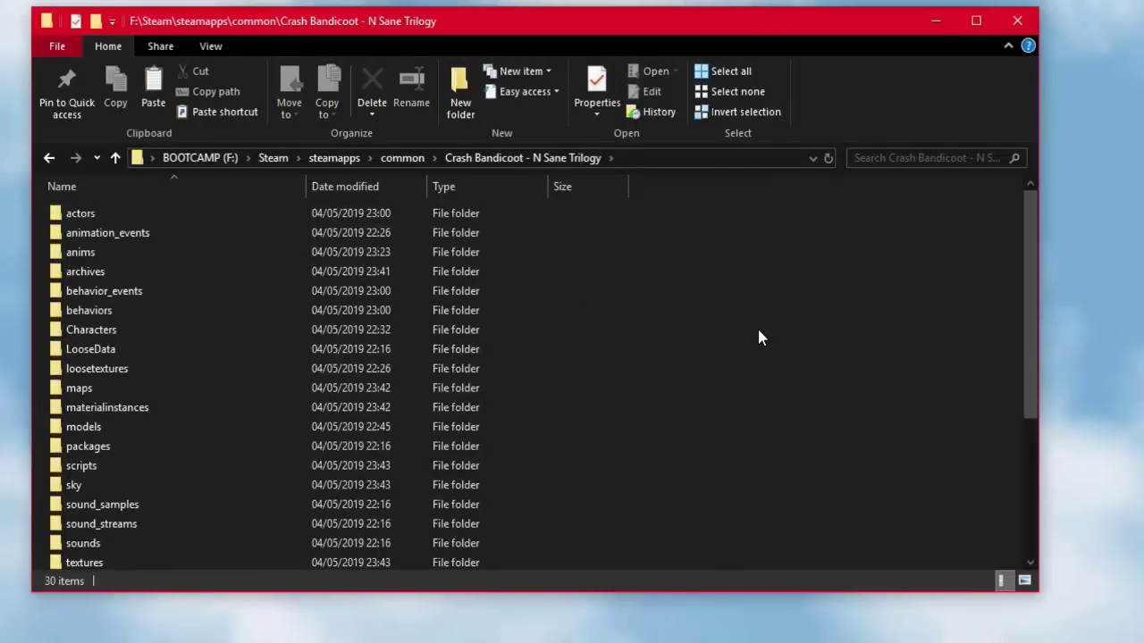
{"action": "key", "text": "ctrl+v"}
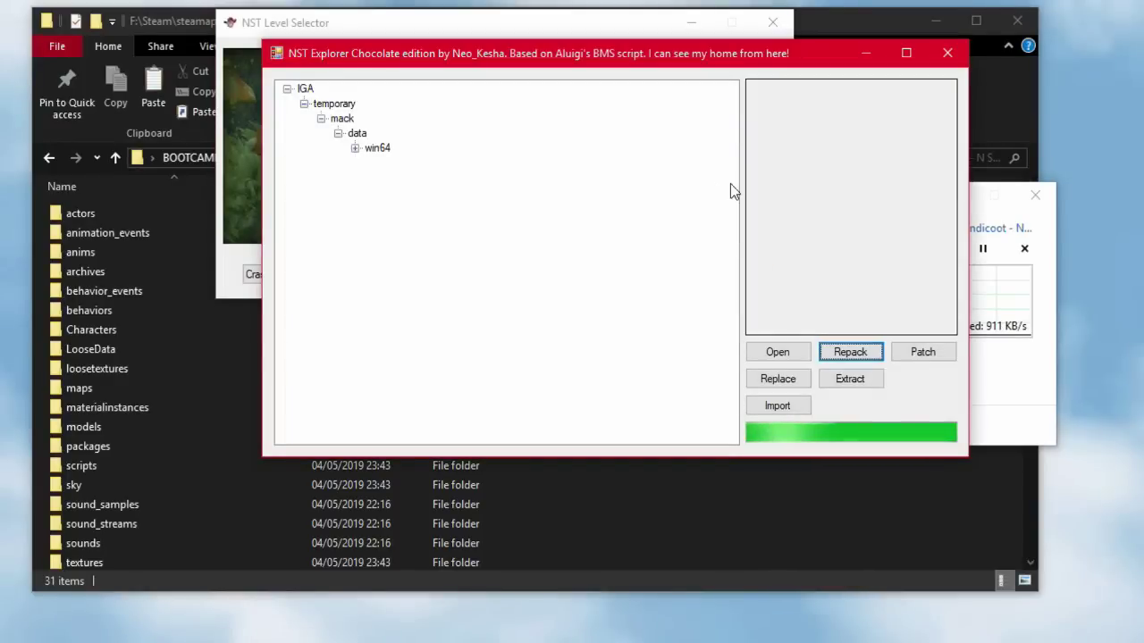
Step: Switch to NST Explorer and load chunkInfos.pak from the archives folder
{"action": "left_click", "coordinate": [781, 353]}
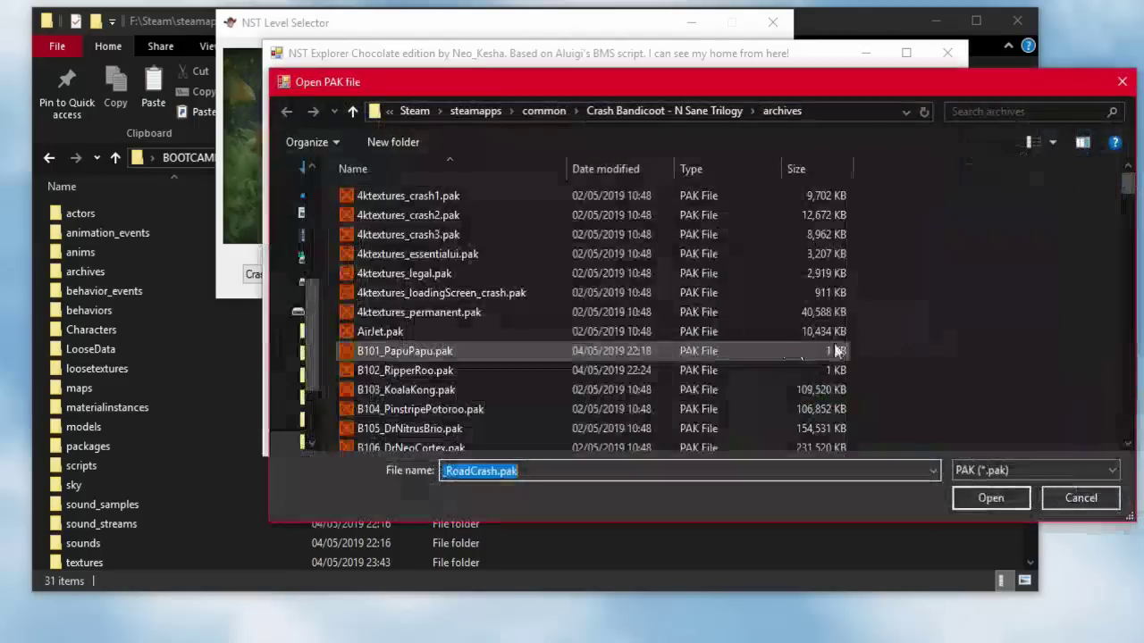
{"action": "type", "text": "chunk"}
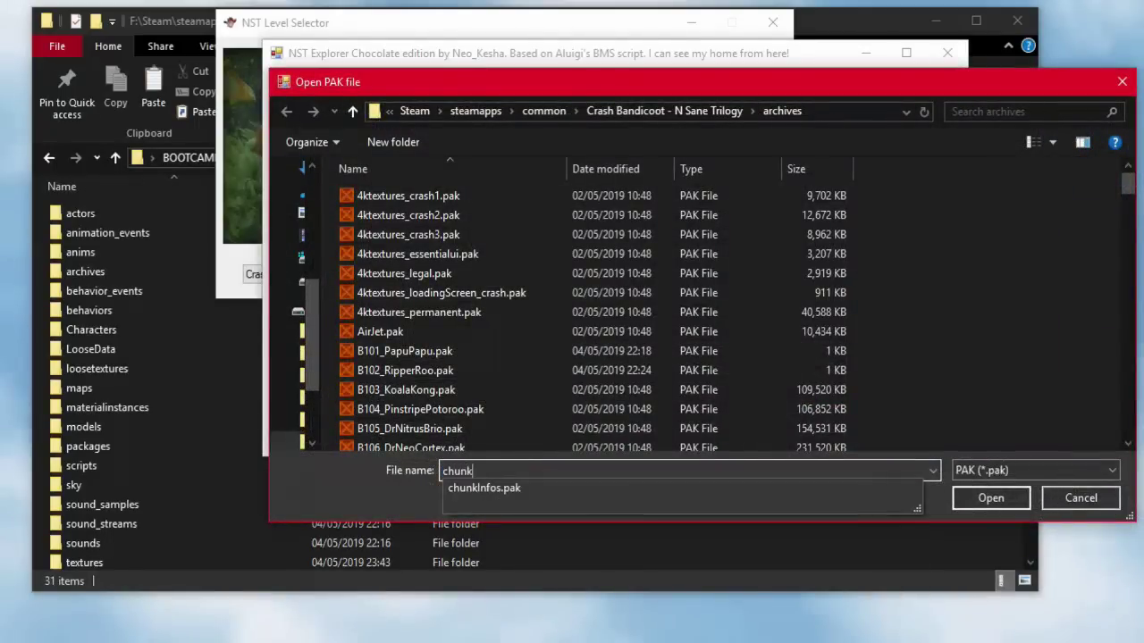
{"action": "key", "text": "Down"}
{"action": "key", "text": "Return"}
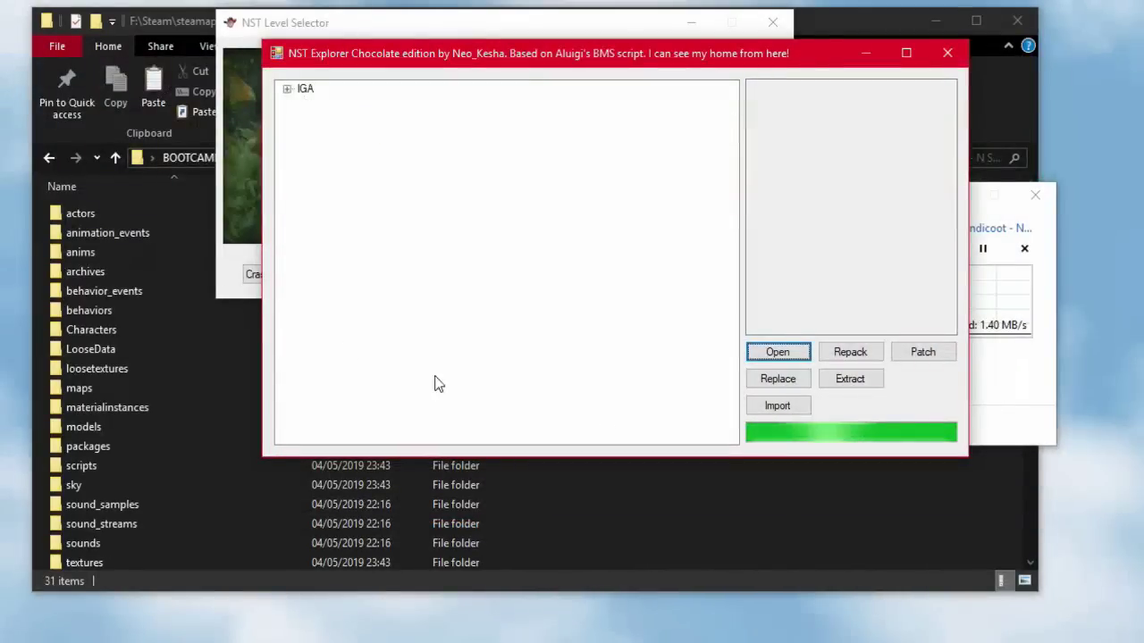
Step: Repack the loaded archive into the archives folder as chunkInfos.pak.old
{"action": "left_click", "coordinate": [849, 358]}
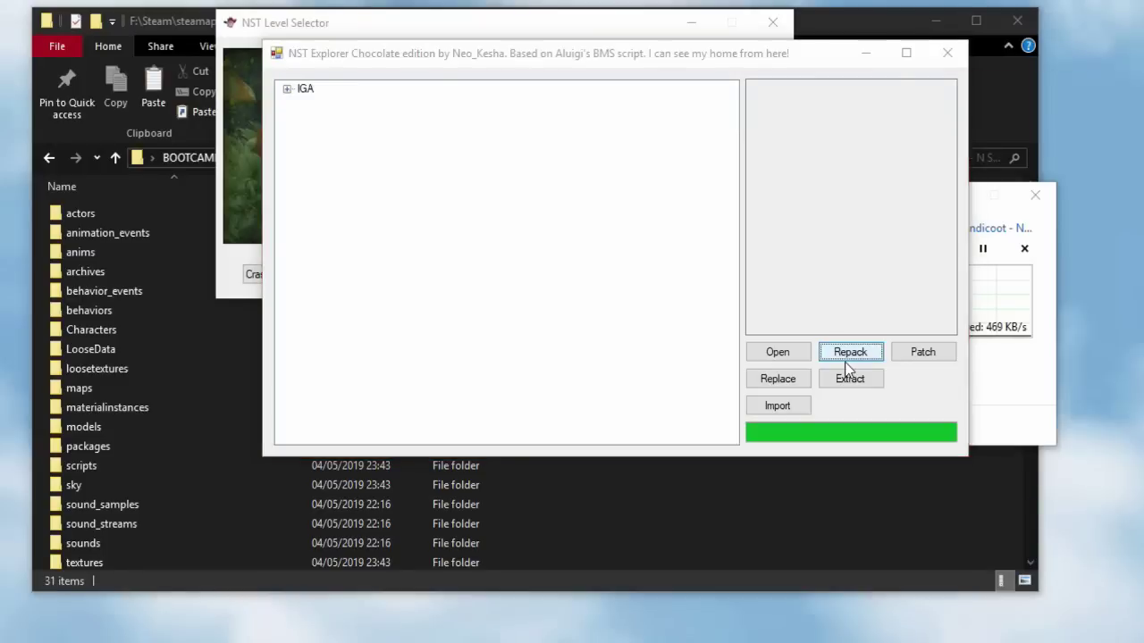
{"action": "type", "text": "chu"}
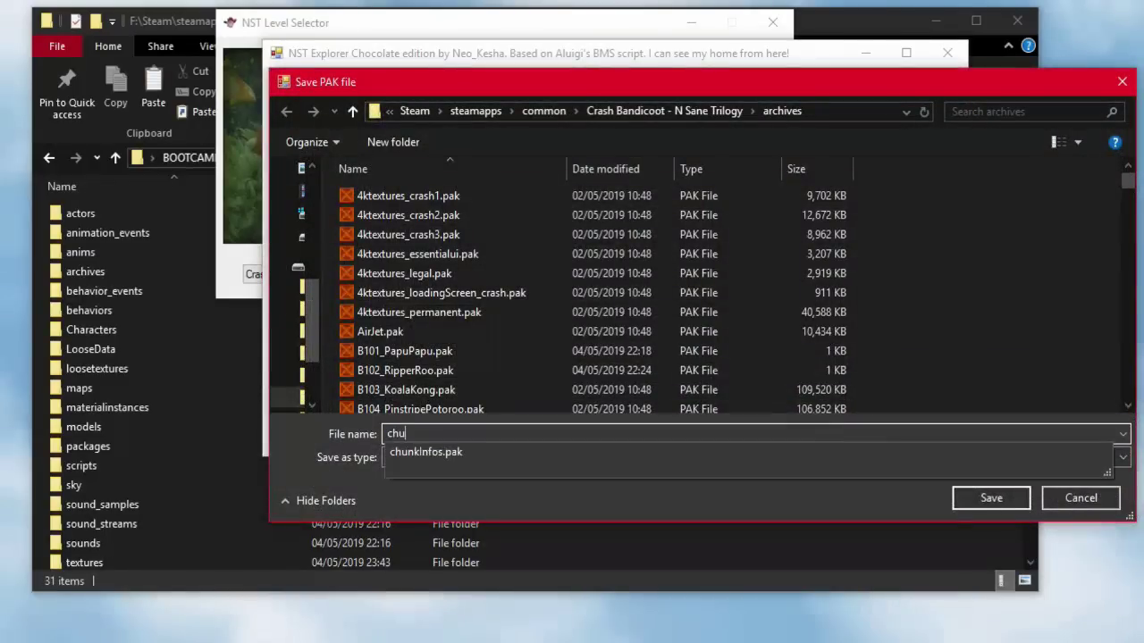
{"action": "type", "text": "n"}
{"action": "key", "text": "Down"}
{"action": "type", "text": "."}
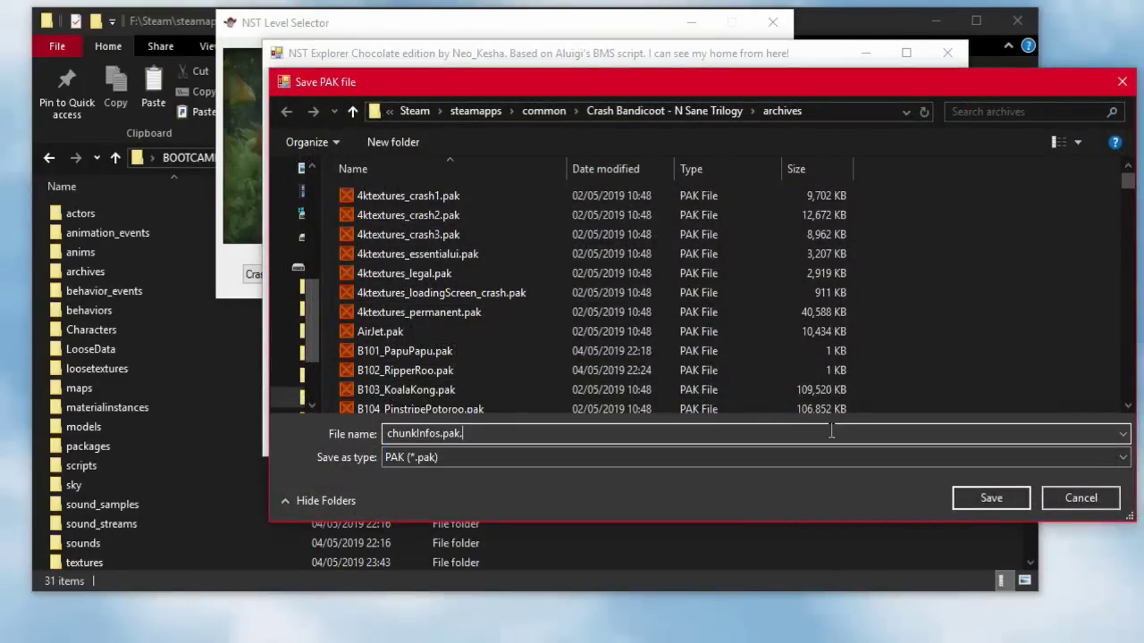
{"action": "type", "text": "old"}
{"action": "key", "text": "Return"}
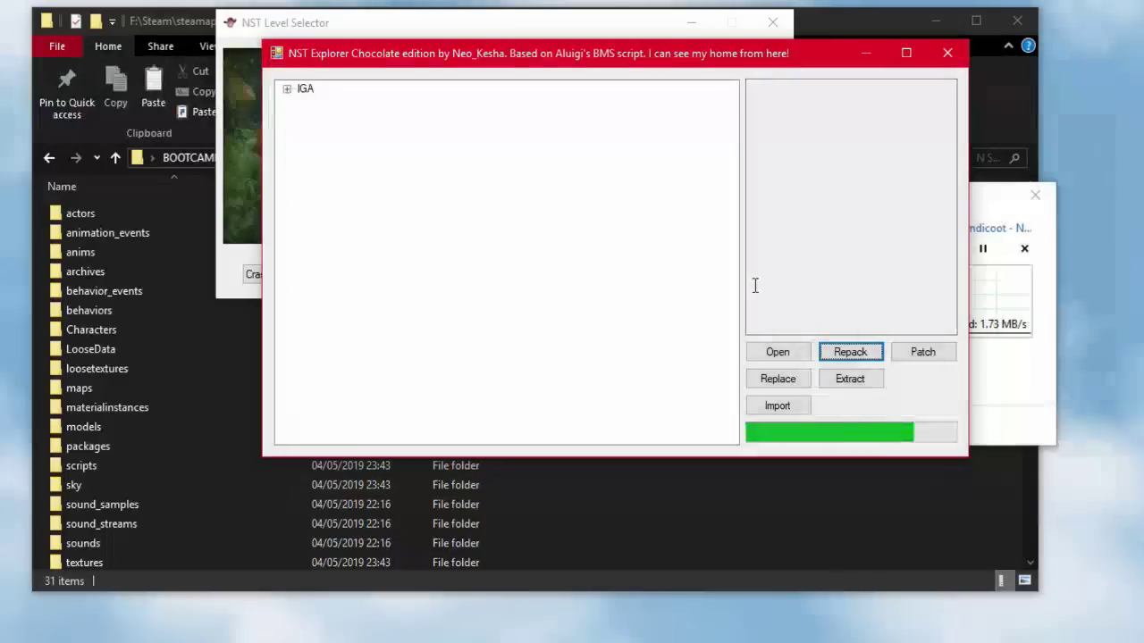
Step: Switch to File Explorer, find the original chunkInfos.pak in the archives folder and open it with HxD
{"action": "left_click", "coordinate": [741, 546]}
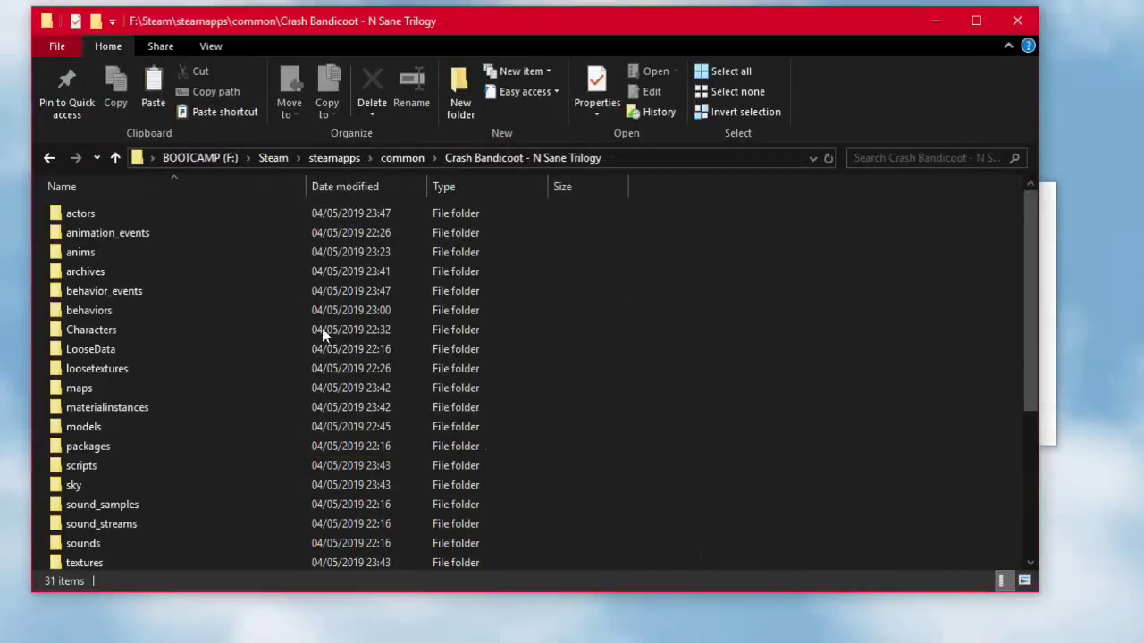
{"action": "double_click", "coordinate": [96, 272]}
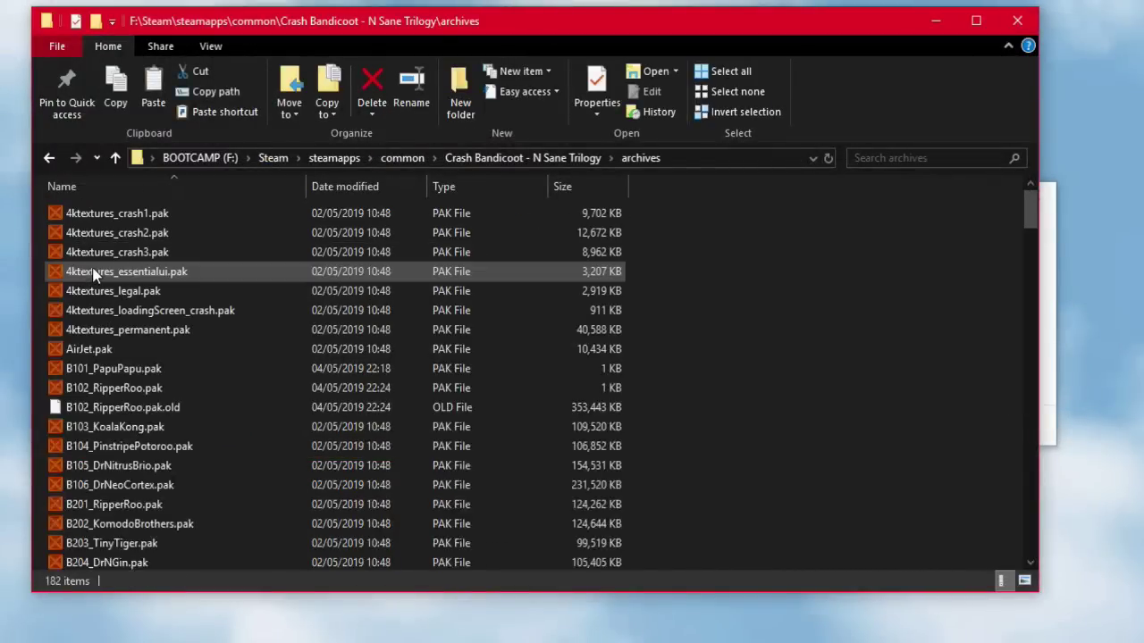
{"action": "scroll", "coordinate": [139, 446], "scroll_direction": "down", "scroll_amount": 10}
{"action": "left_click", "coordinate": [136, 442]}
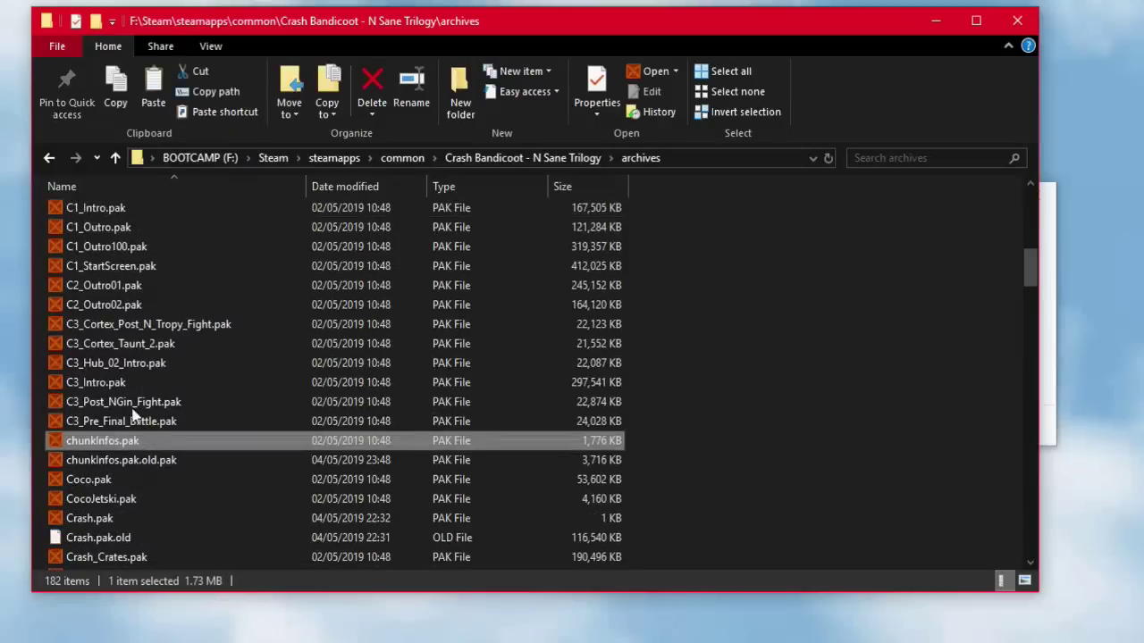
{"action": "right_click", "coordinate": [104, 448]}
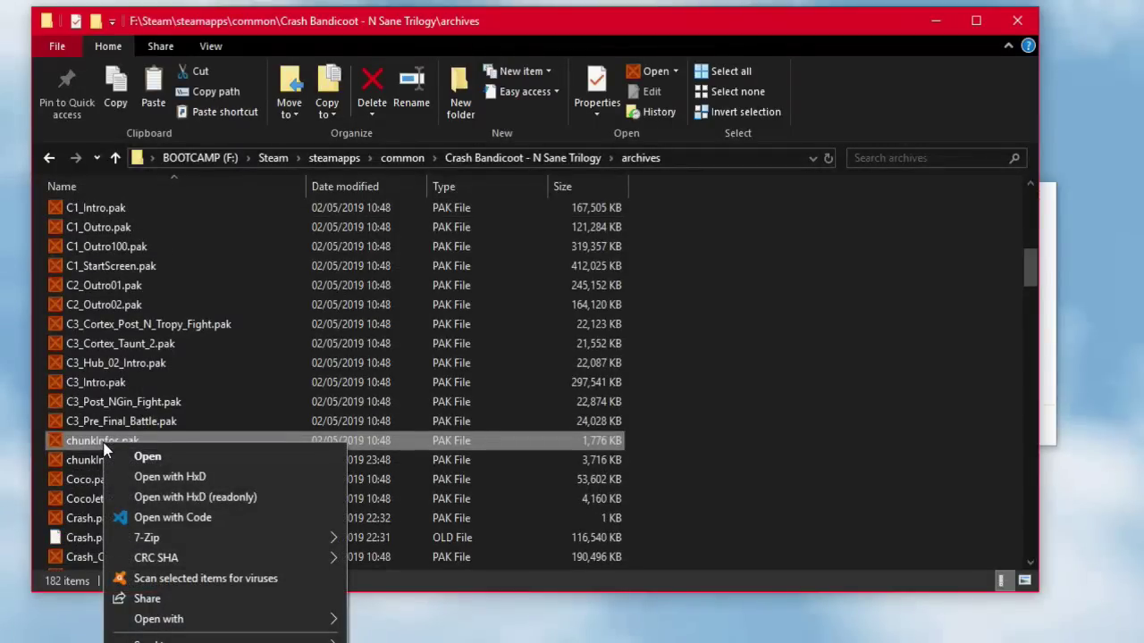
{"action": "left_click", "coordinate": [189, 477]}
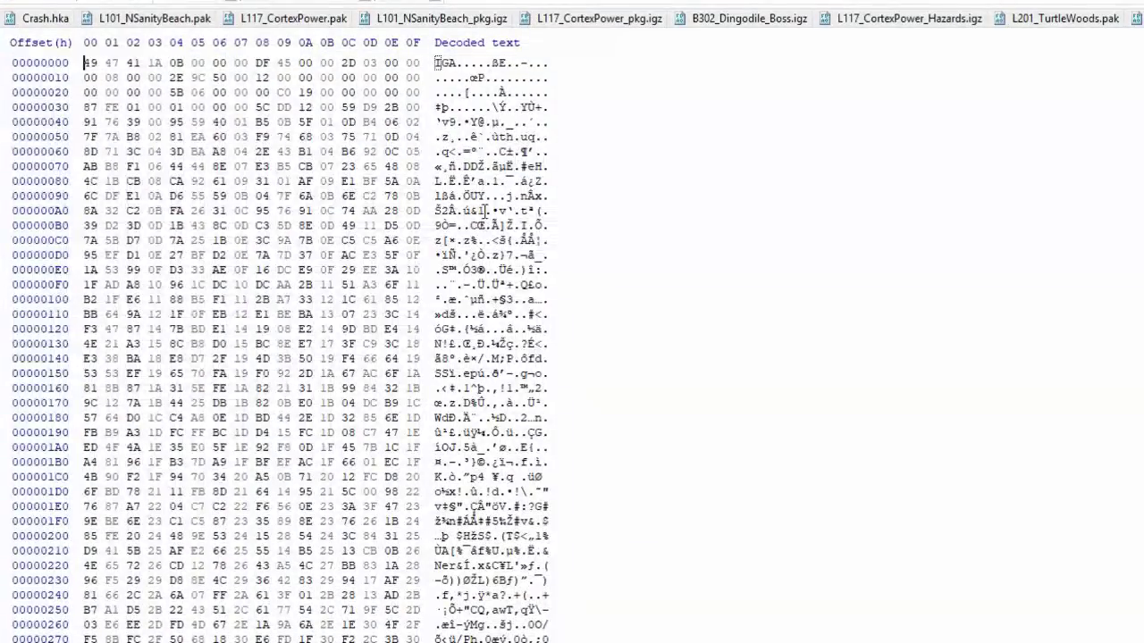
Step: Select the block of chunkInfos.pak from hex offset 60 to the end of the file and delete it
{"action": "key", "text": "ctrl+e"}
{"action": "type", "text": "60"}
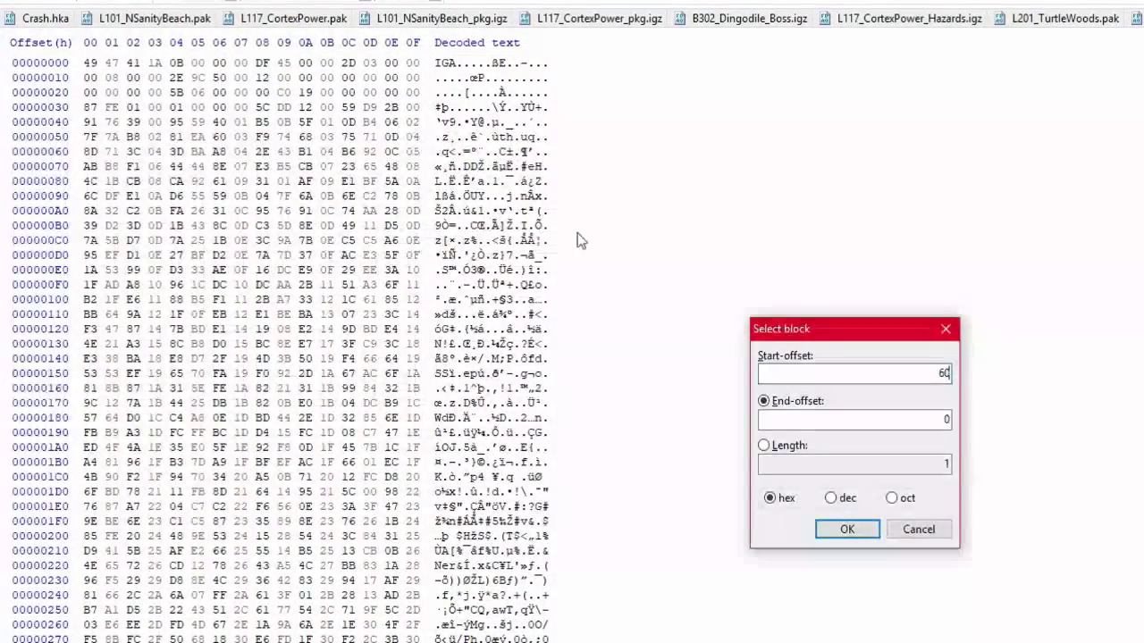
{"action": "left_click", "coordinate": [946, 420]}
{"action": "type", "text": "0"}
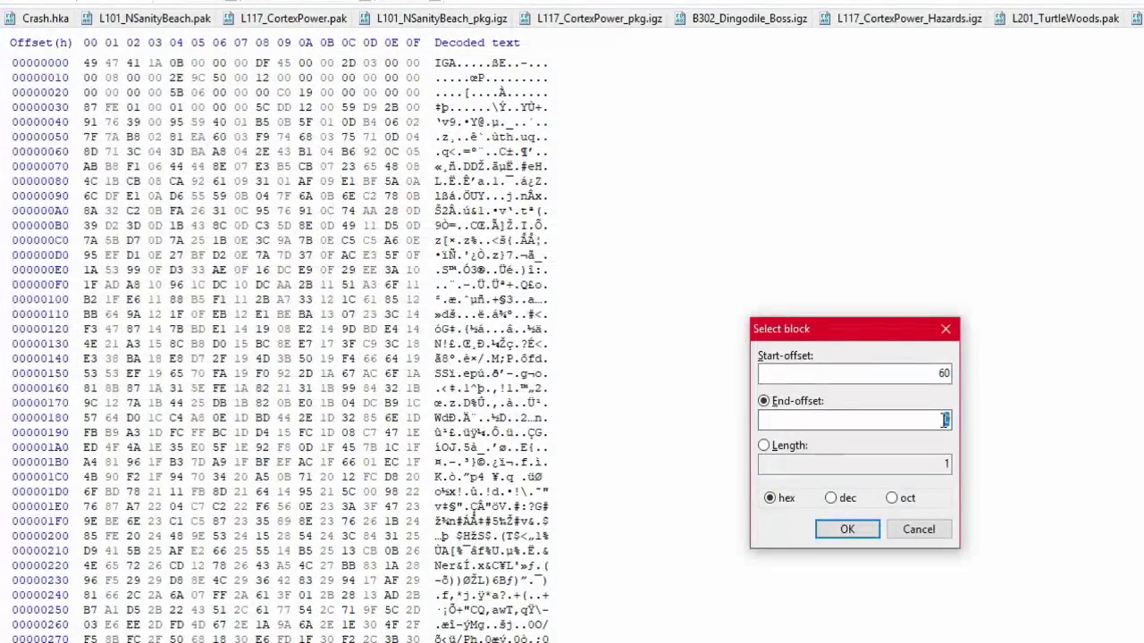
{"action": "left_click", "coordinate": [844, 530]}
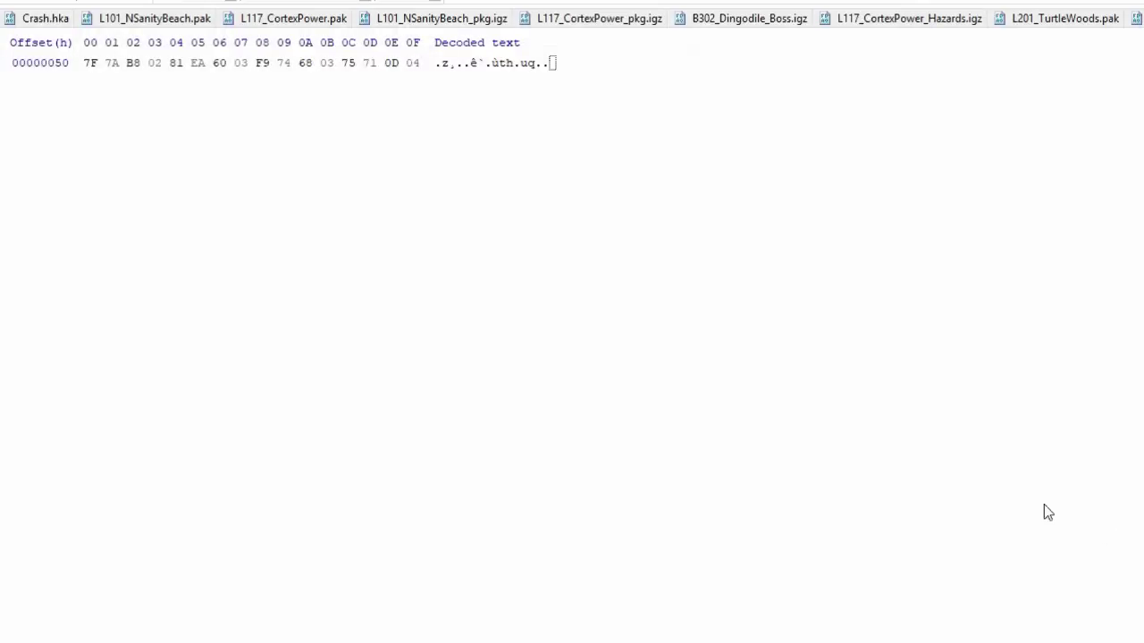
{"action": "key", "text": "ctrl+o"}
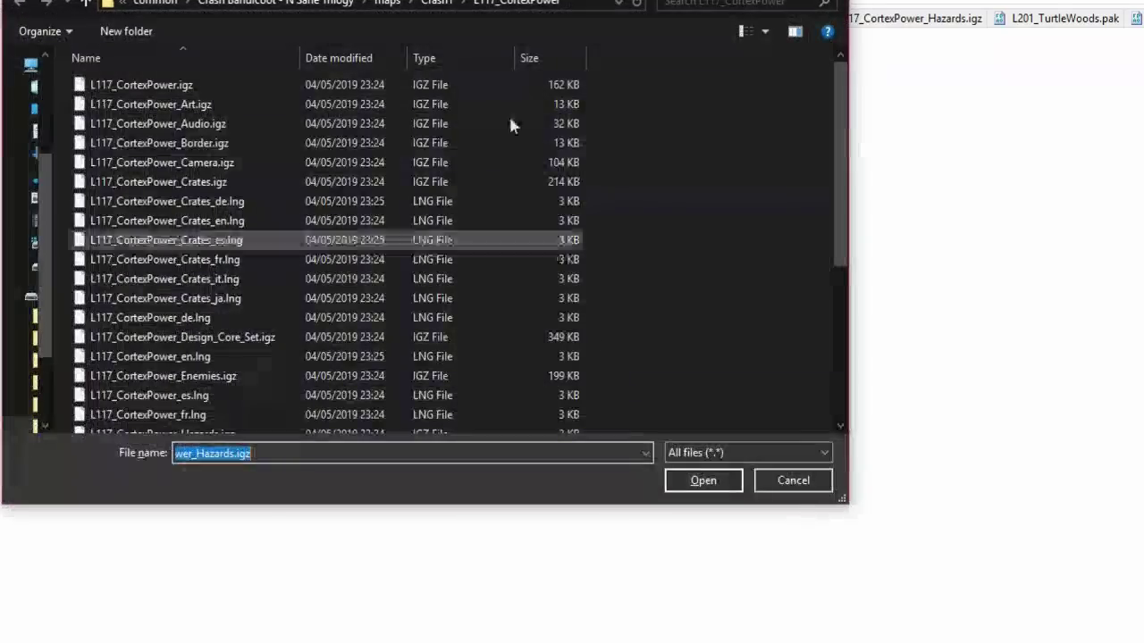
{"action": "left_click", "coordinate": [388, 4]}
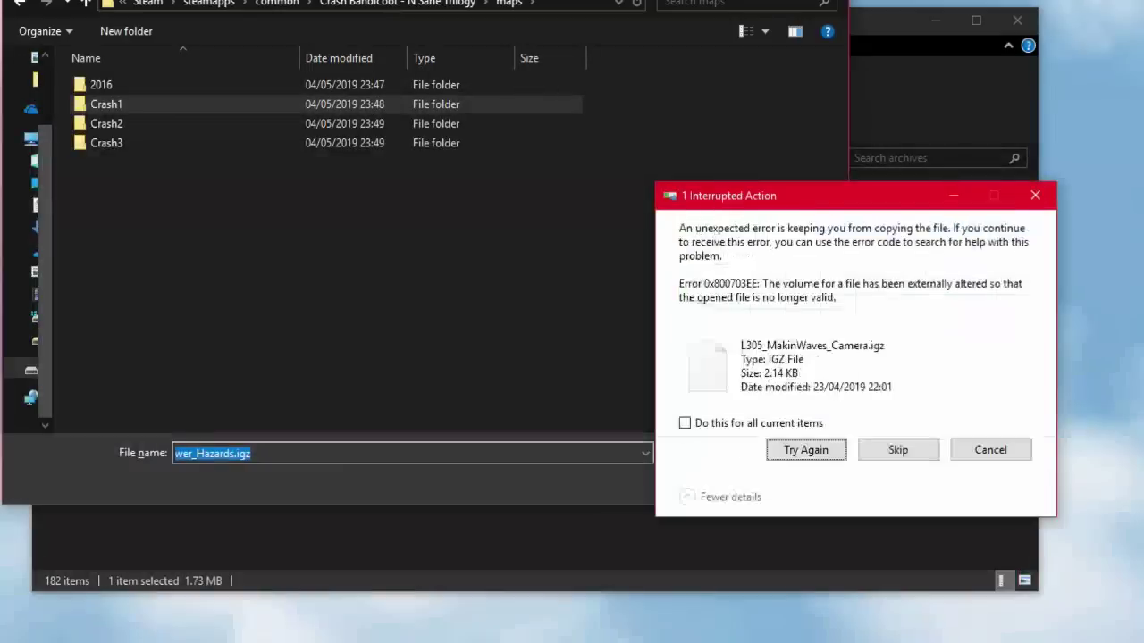
{"action": "left_click", "coordinate": [33, 93]}
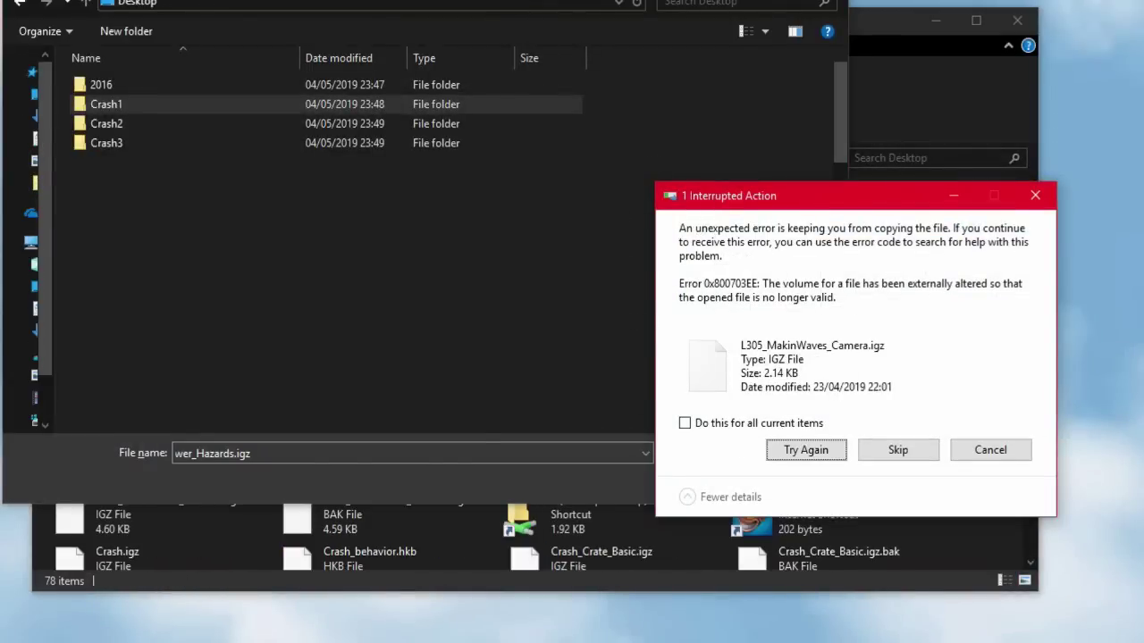
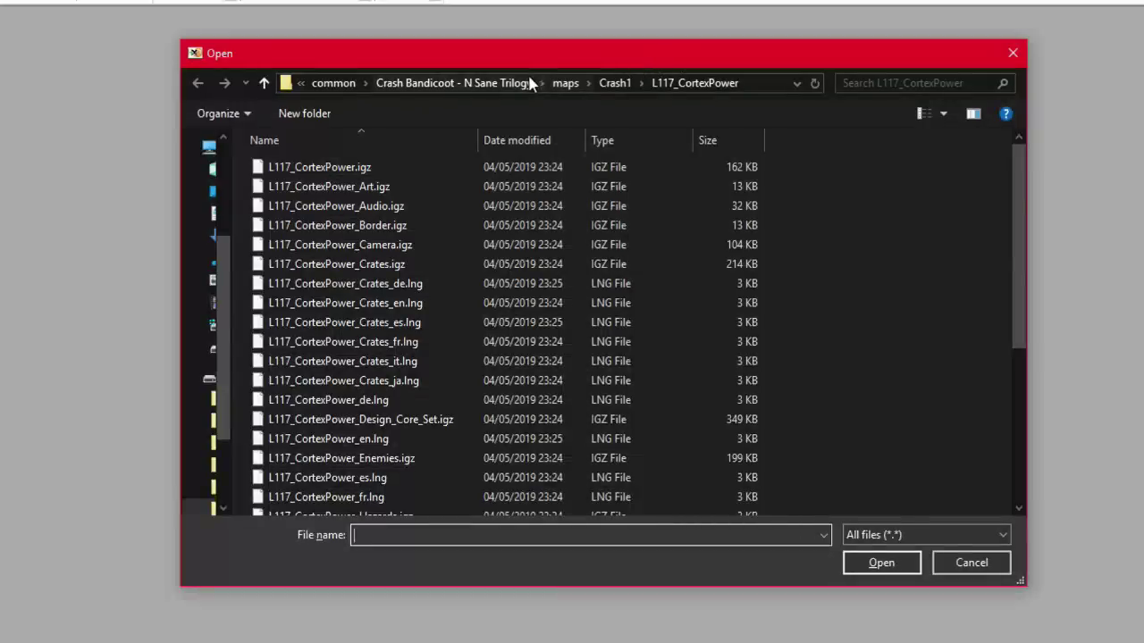
Step: Open B101_PapuPapu_pkg.igz in HxD from packages\generated\maps\Crash1\Bosses\B101_PapuPapu in the Crash Bandicoot - N Sane Trilogy folder
{"action": "left_click", "coordinate": [510, 82]}
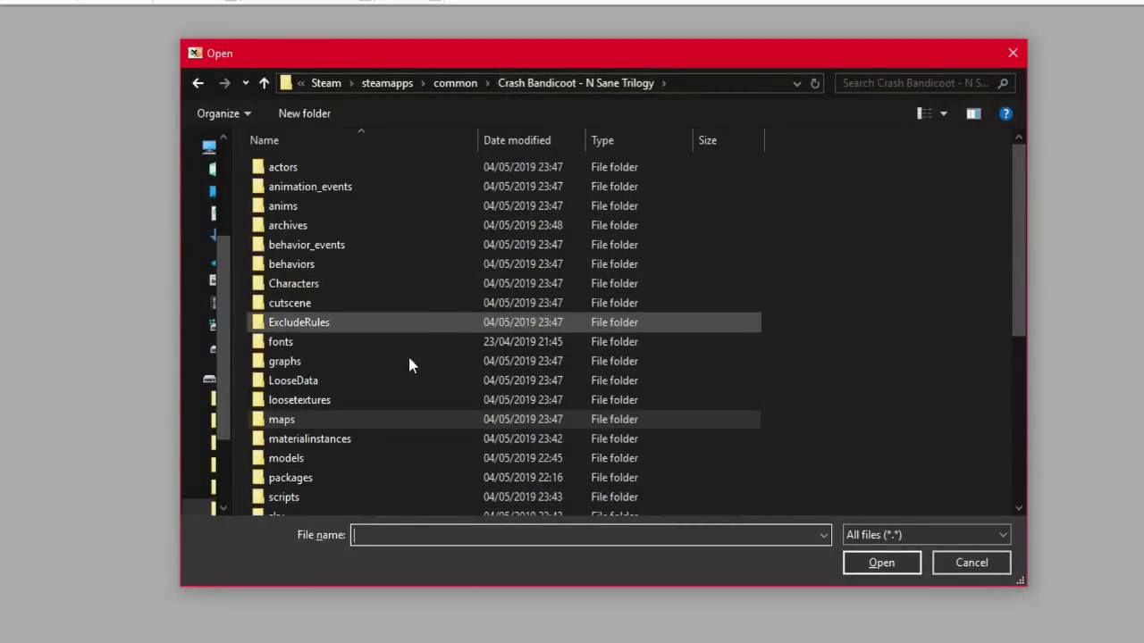
{"action": "double_click", "coordinate": [323, 481]}
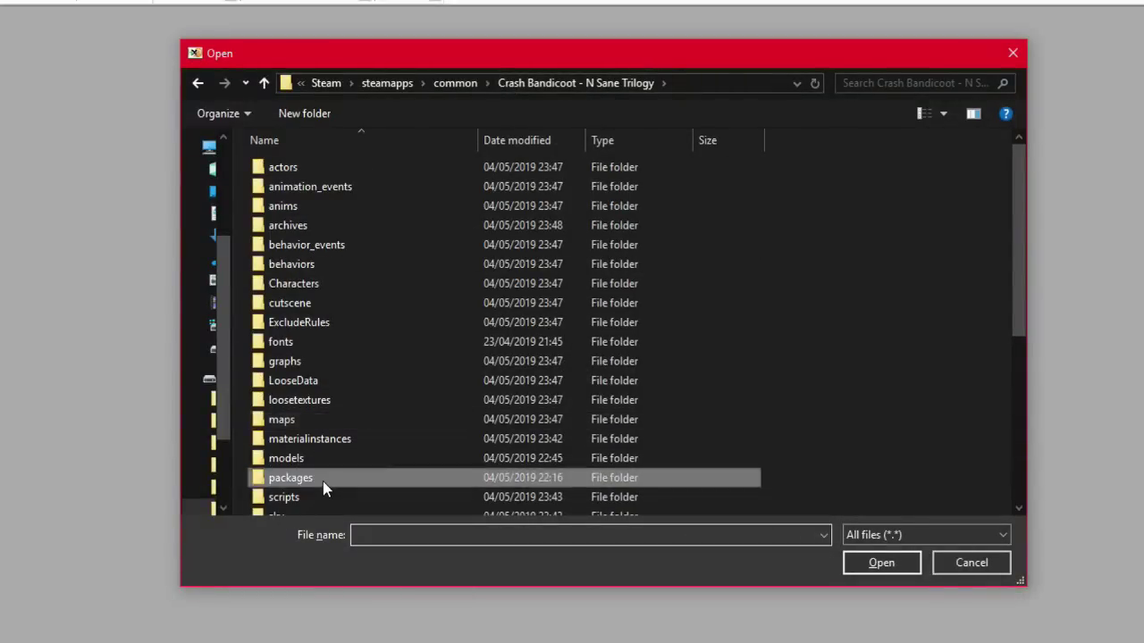
{"action": "double_click", "coordinate": [371, 168]}
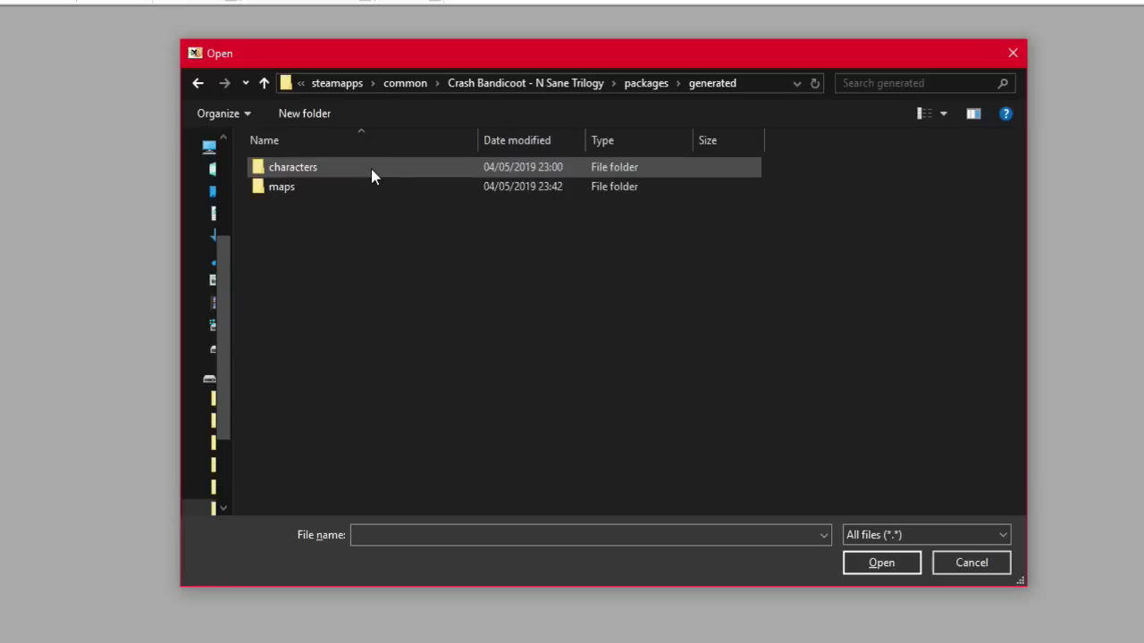
{"action": "double_click", "coordinate": [347, 181]}
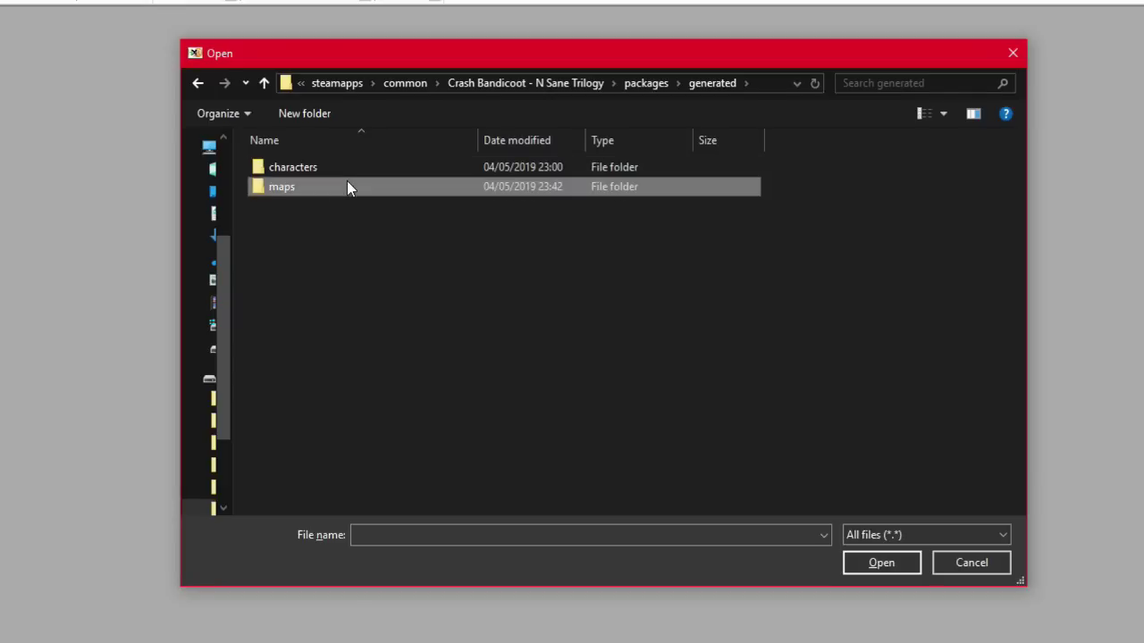
{"action": "double_click", "coordinate": [358, 169]}
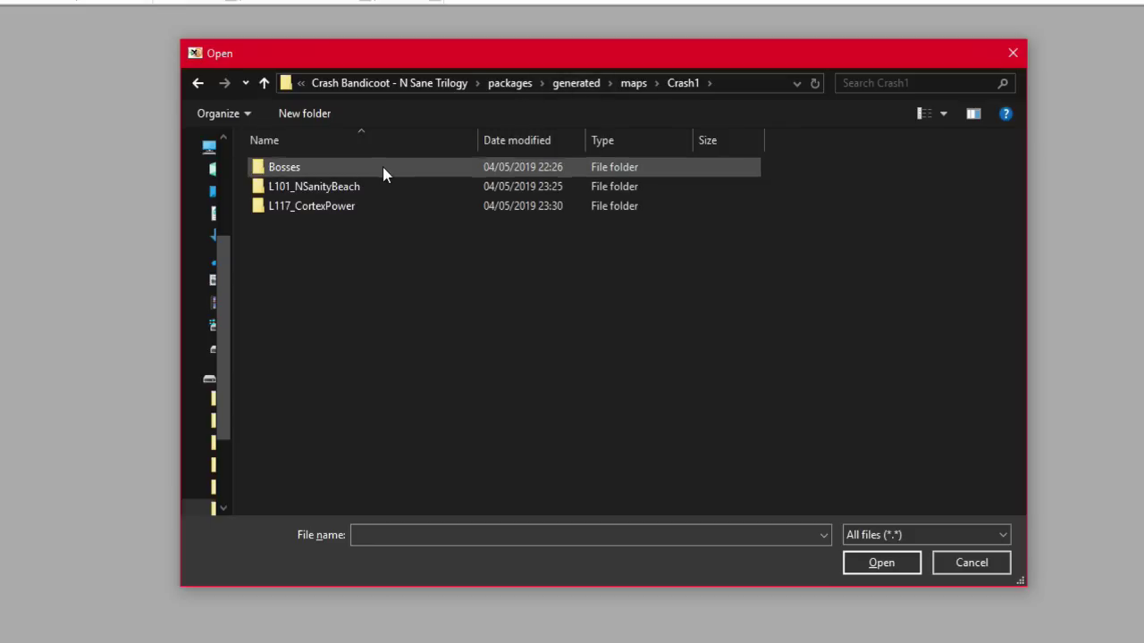
{"action": "double_click", "coordinate": [382, 168]}
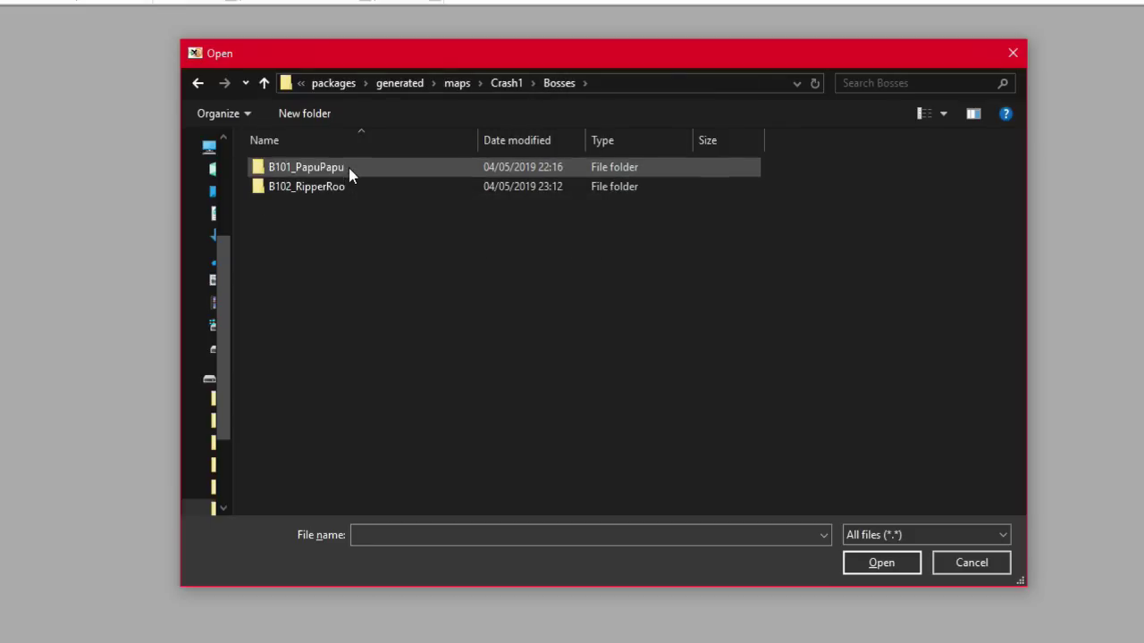
{"action": "double_click", "coordinate": [350, 170]}
{"action": "double_click", "coordinate": [350, 170]}
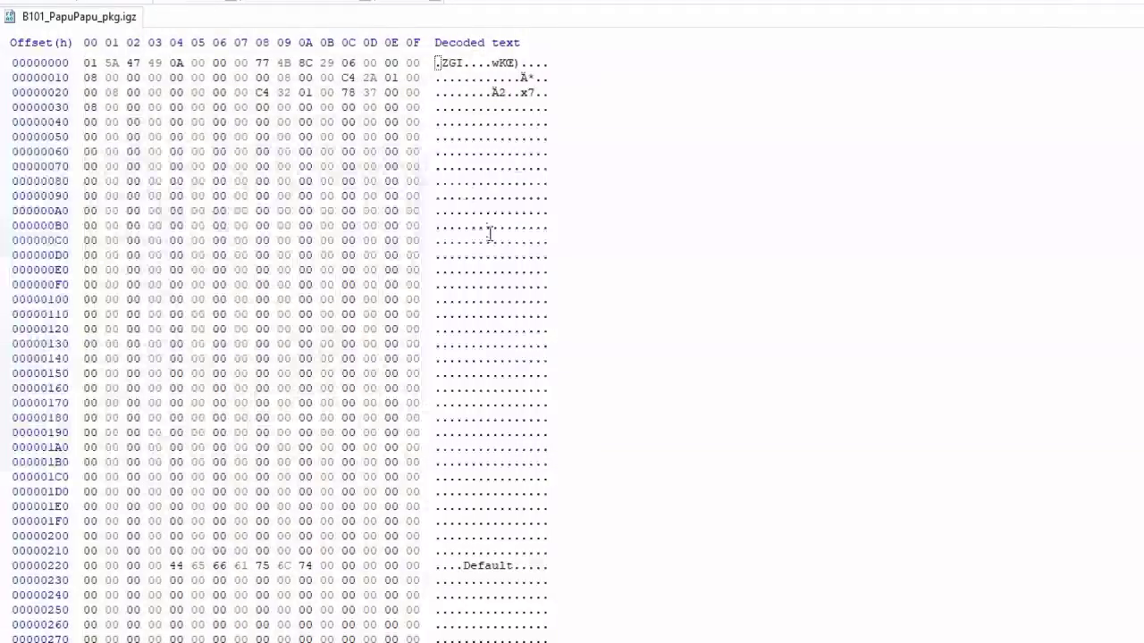
Step: Open B302_Dingodile_pkg.igz from packages\generated\maps\Crash3\Bosses\B302_Dingodile as a second file
{"action": "key", "text": "ctrl+o"}
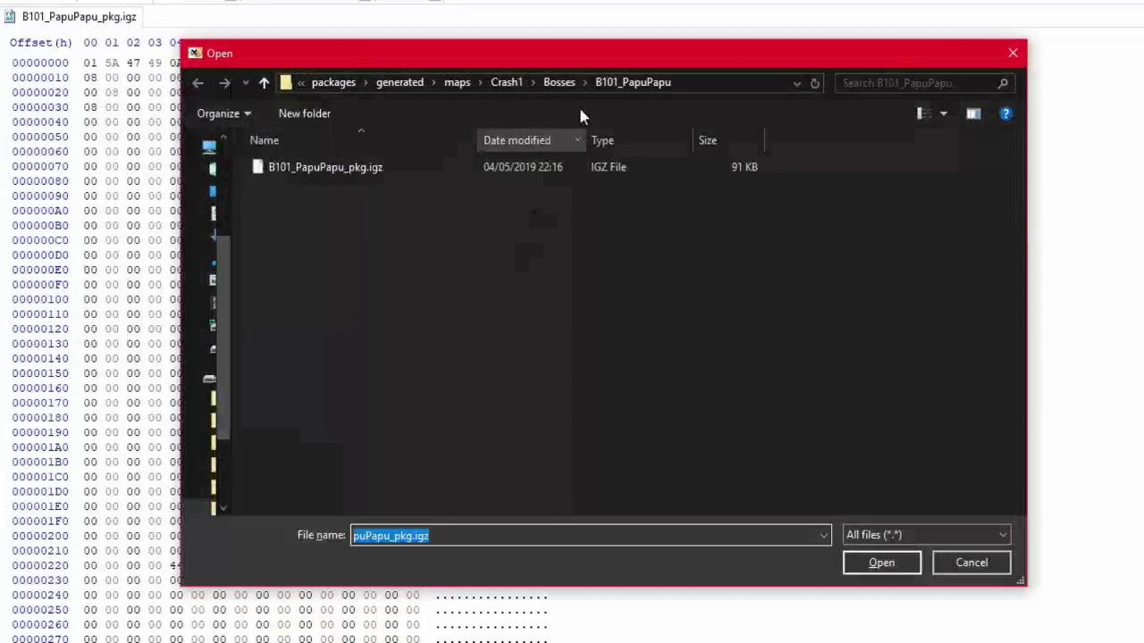
{"action": "left_click", "coordinate": [508, 81]}
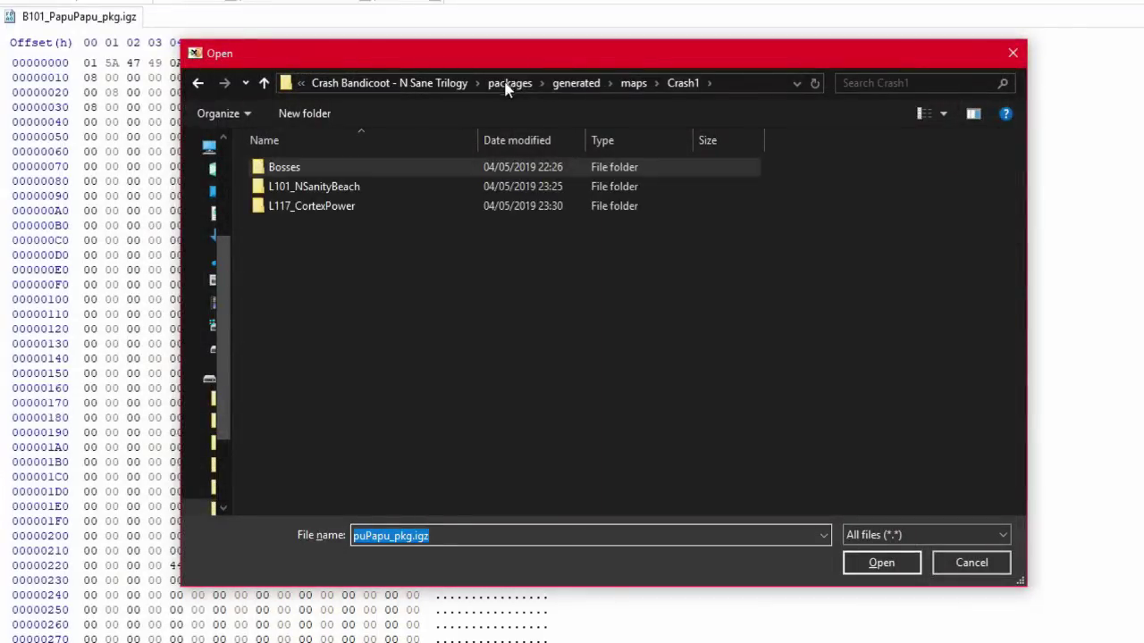
{"action": "left_click", "coordinate": [630, 83]}
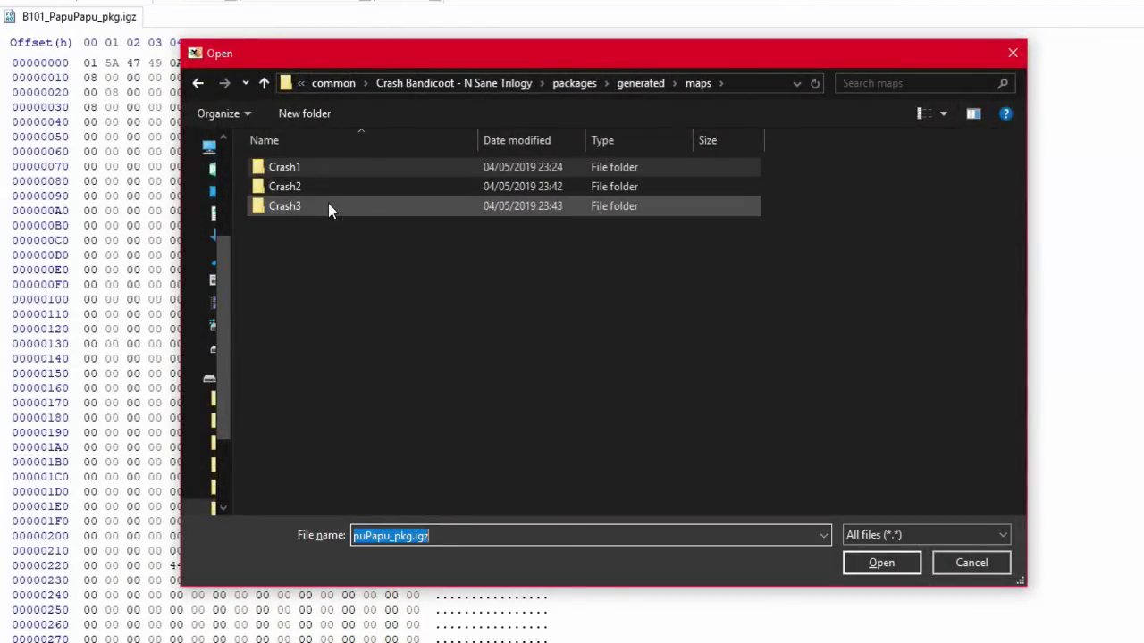
{"action": "double_click", "coordinate": [328, 204]}
{"action": "double_click", "coordinate": [355, 170]}
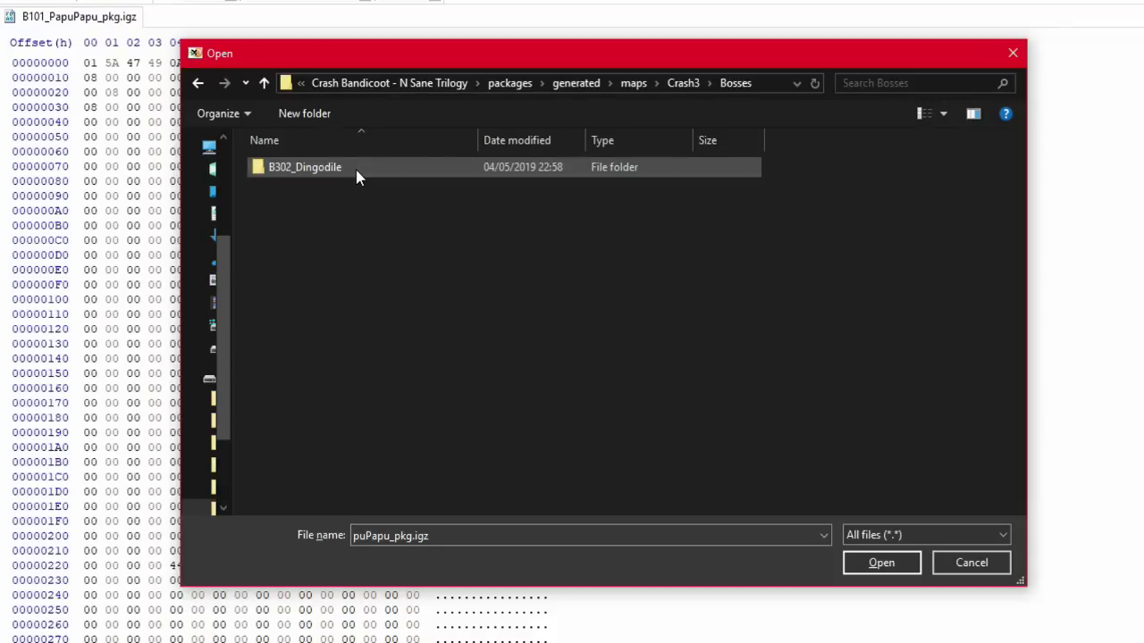
{"action": "double_click", "coordinate": [356, 170]}
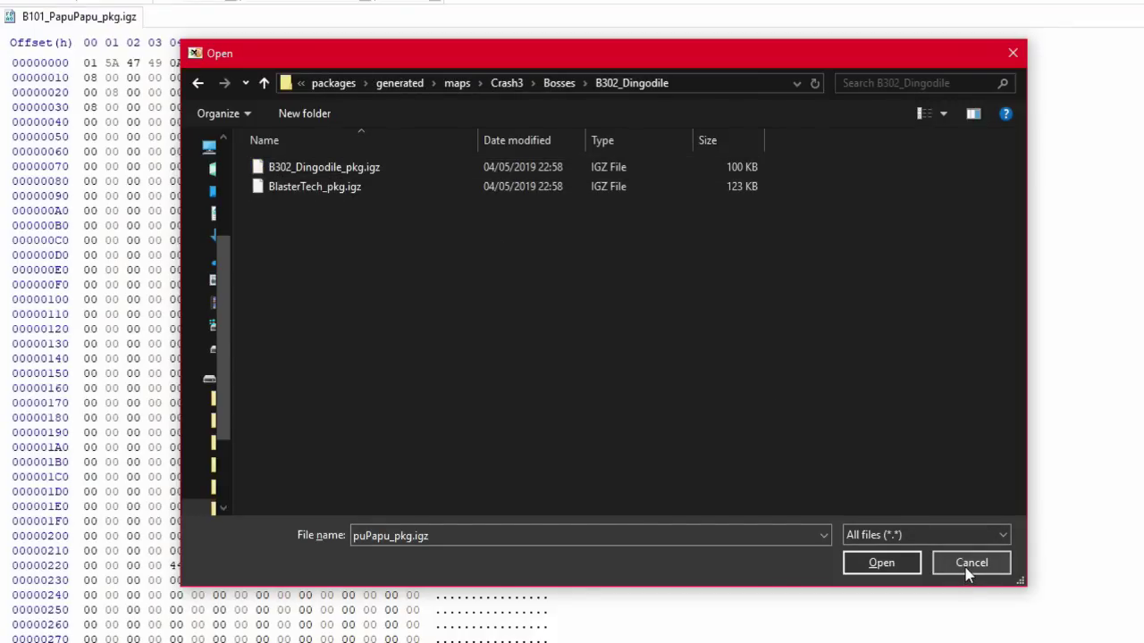
{"action": "double_click", "coordinate": [337, 167]}
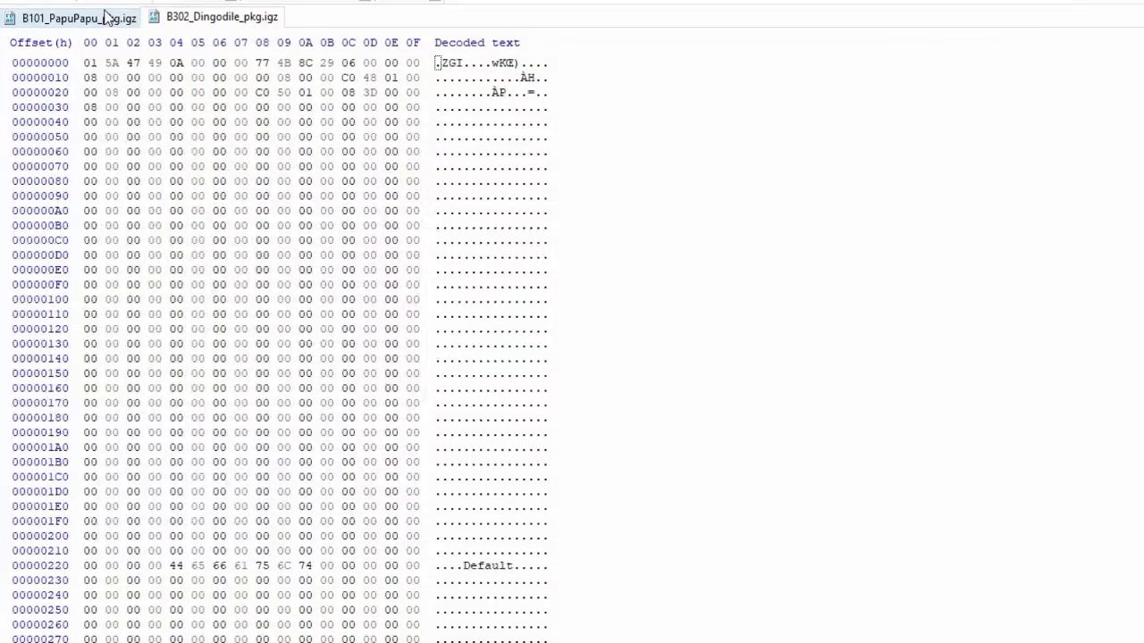
Step: Copy the entire contents of B302_Dingodile_pkg.igz over all of the data in B101_PapuPapu_pkg.igz
{"action": "key", "text": "ctrl+a"}
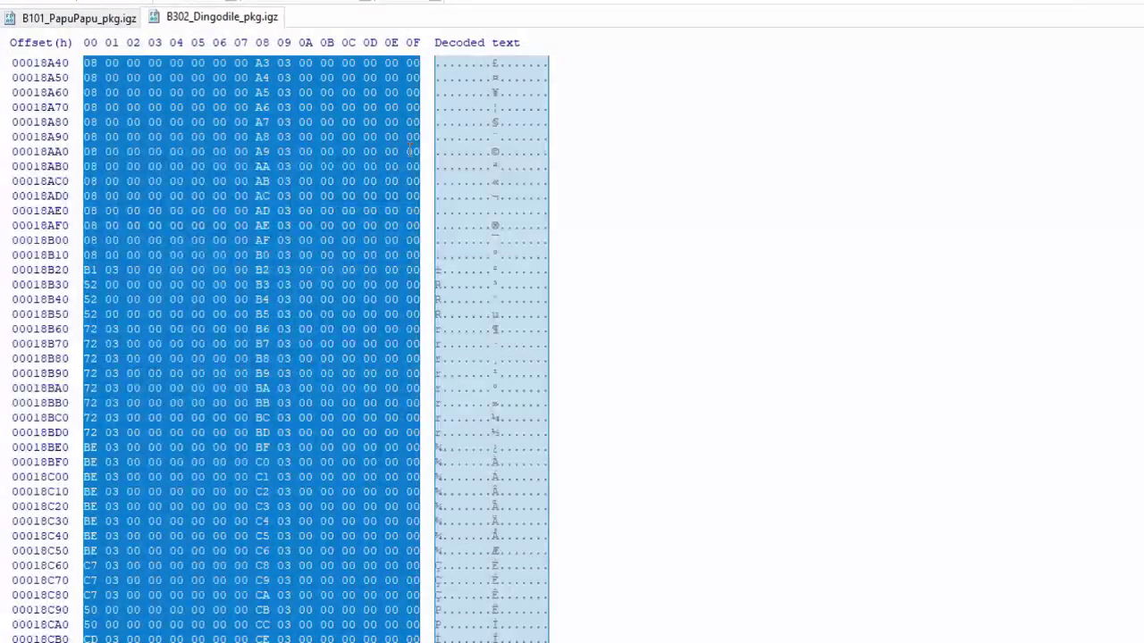
{"action": "left_click", "coordinate": [89, 18]}
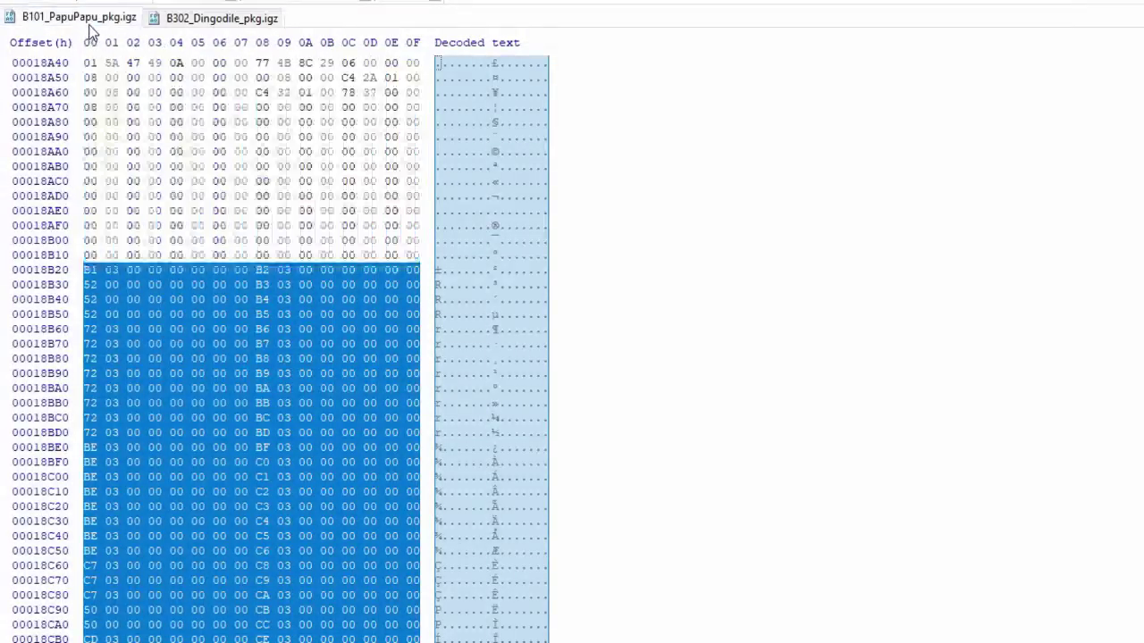
{"action": "key", "text": "ctrl+a"}
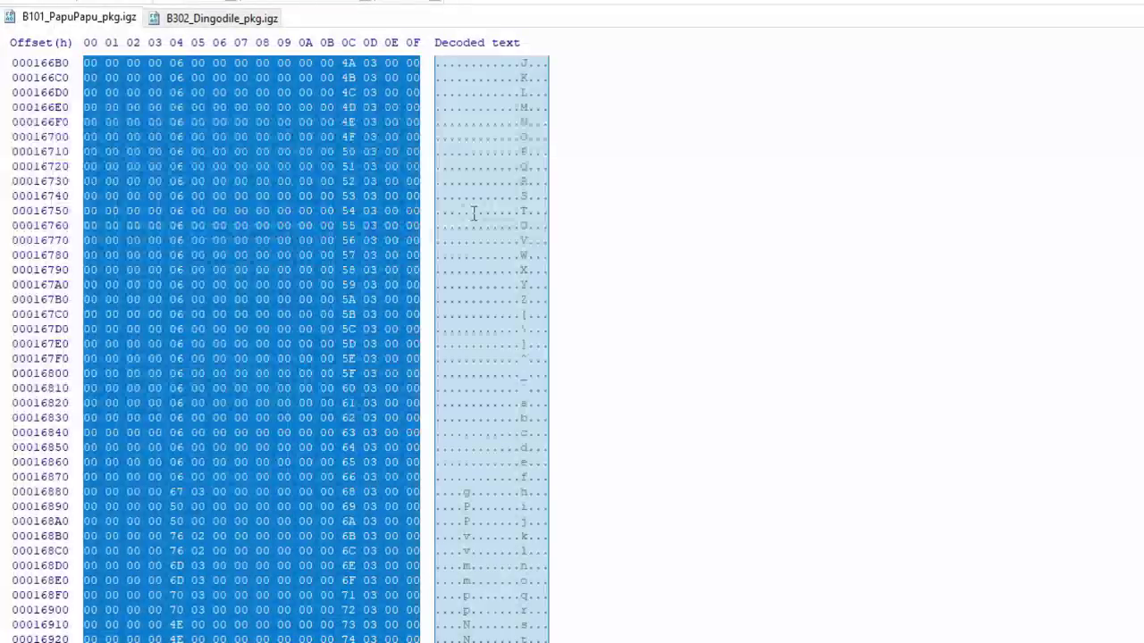
{"action": "key", "text": "ctrl+v"}
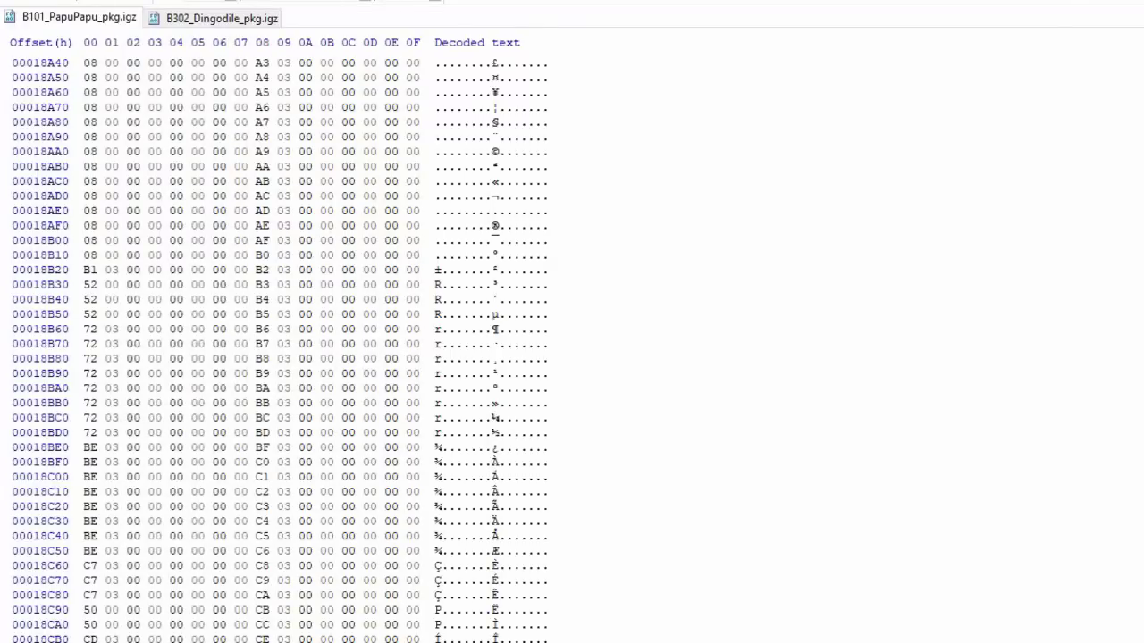
Step: Examine the pasted data in B101_PapuPapu_pkg.igz from the end of the file back to the resource path strings
{"action": "scroll", "coordinate": [629, 210], "scroll_direction": "up", "scroll_amount": 20}
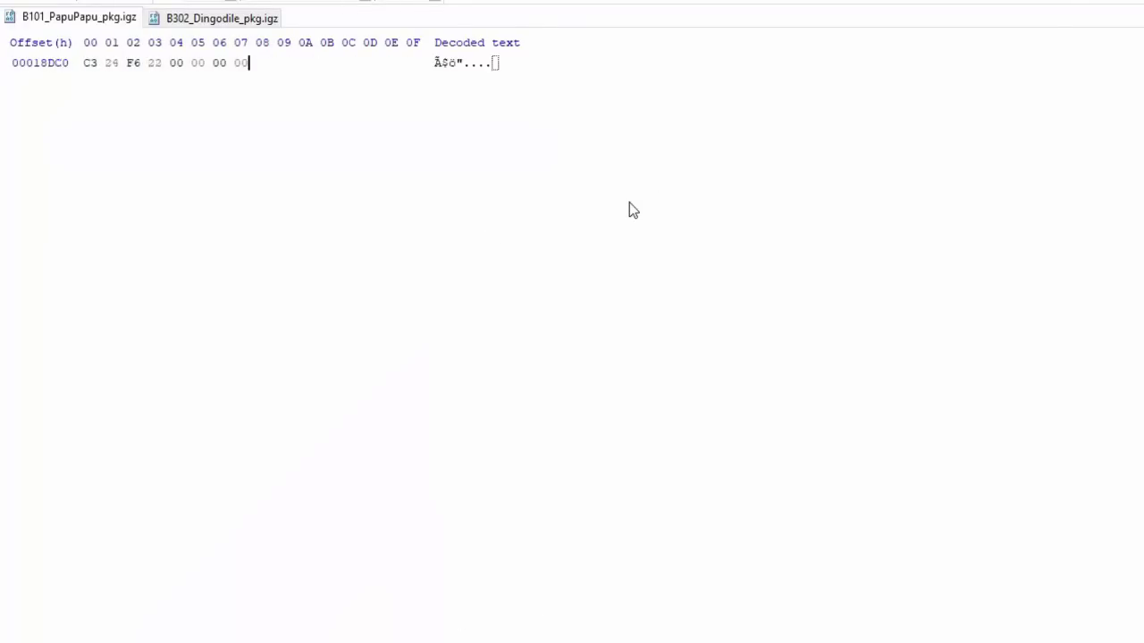
{"action": "scroll", "coordinate": [629, 210], "scroll_direction": "up", "scroll_amount": 20}
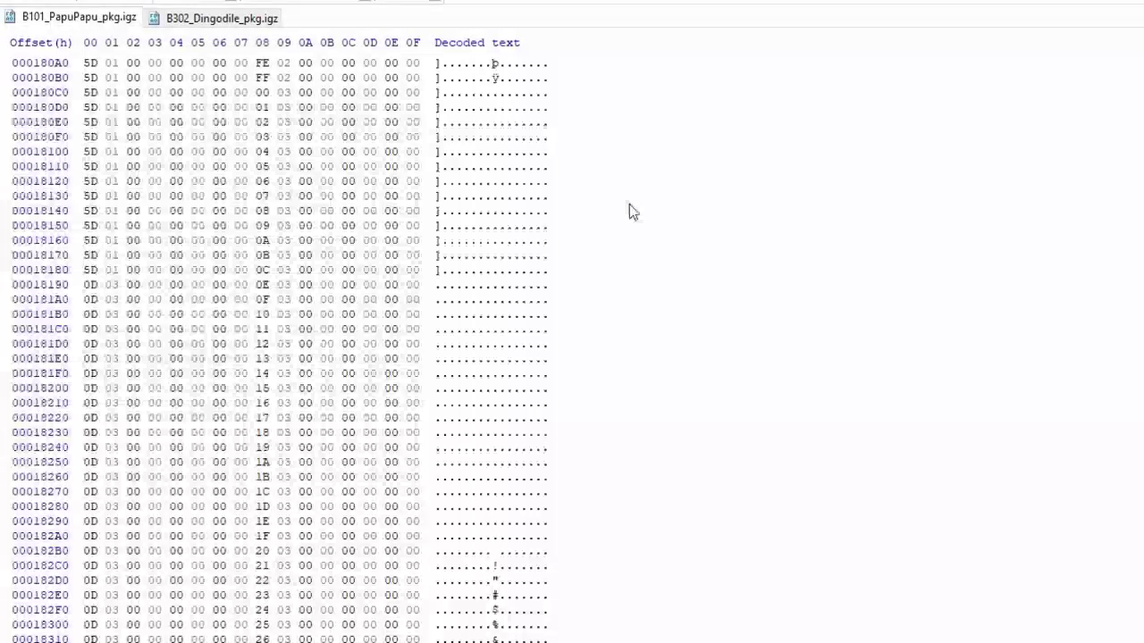
{"action": "scroll", "coordinate": [629, 205], "scroll_direction": "up", "scroll_amount": 20}
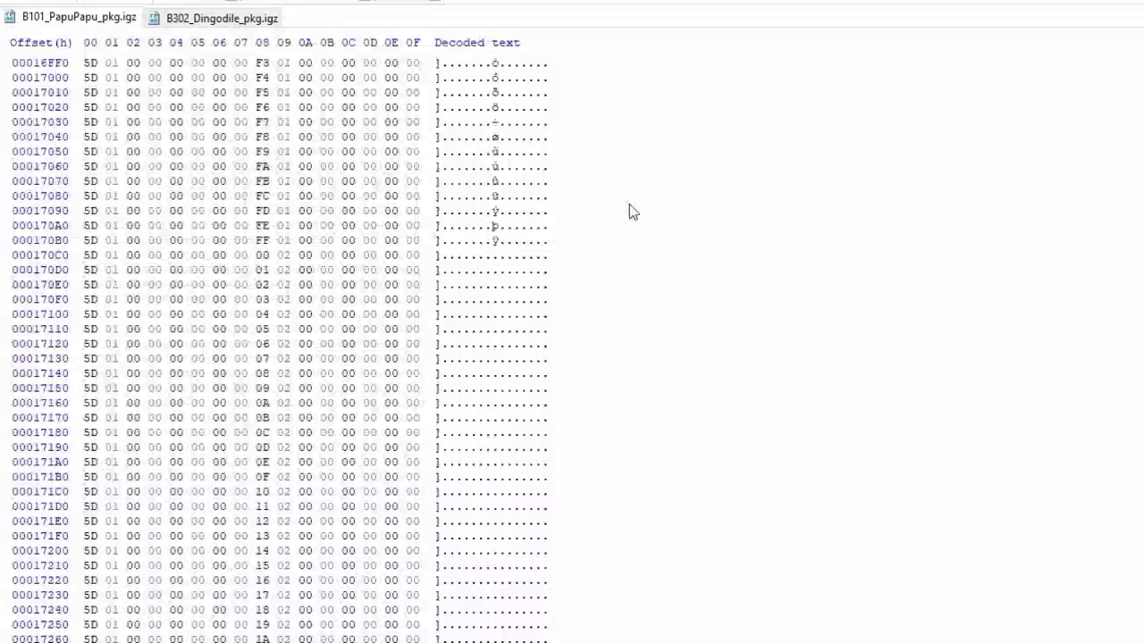
{"action": "scroll", "coordinate": [629, 209], "scroll_direction": "up", "scroll_amount": 20}
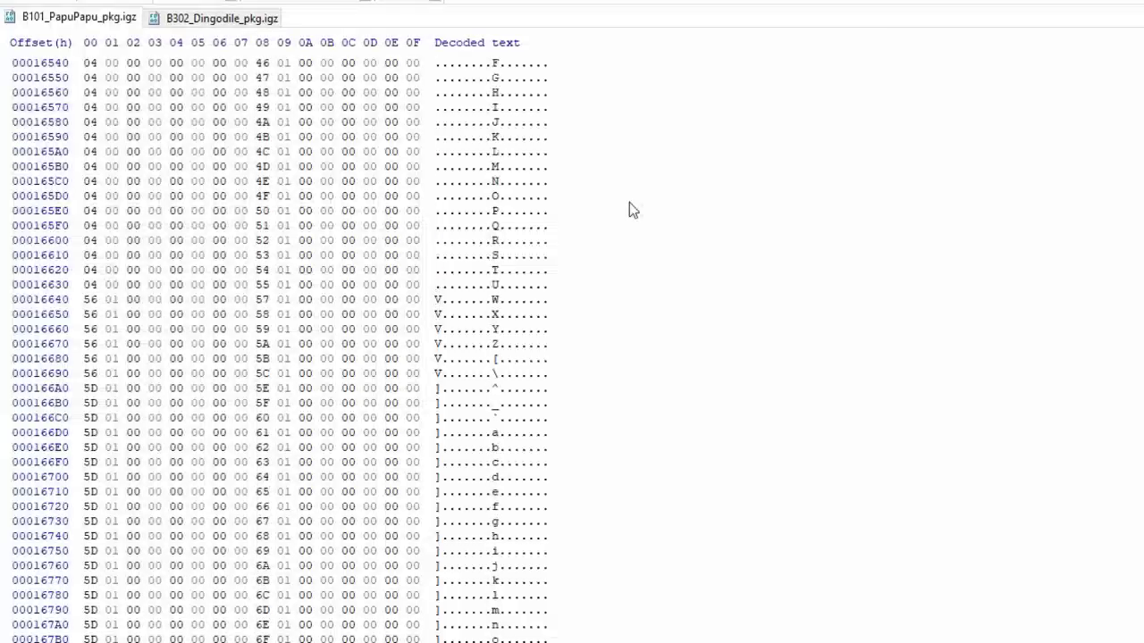
{"action": "scroll", "coordinate": [629, 208], "scroll_direction": "up", "scroll_amount": 15}
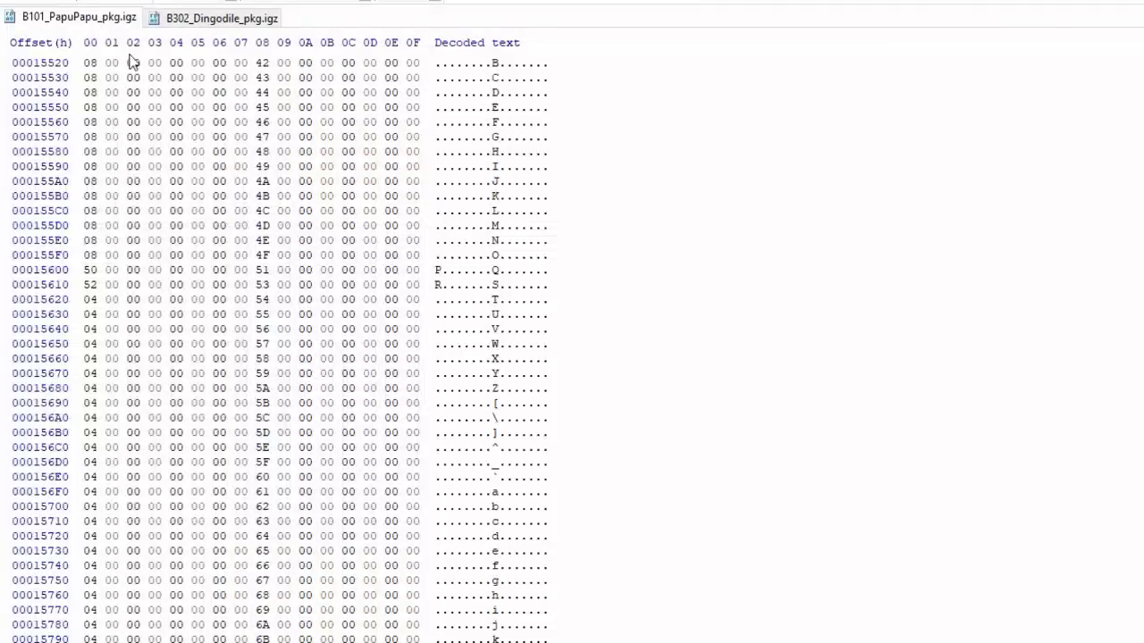
{"action": "left_click_drag", "start_coordinate": [86, 154], "coordinate": [250, 329]}
{"action": "left_click", "coordinate": [280, 357]}
{"action": "scroll", "coordinate": [277, 373], "scroll_direction": "up", "scroll_amount": 20}
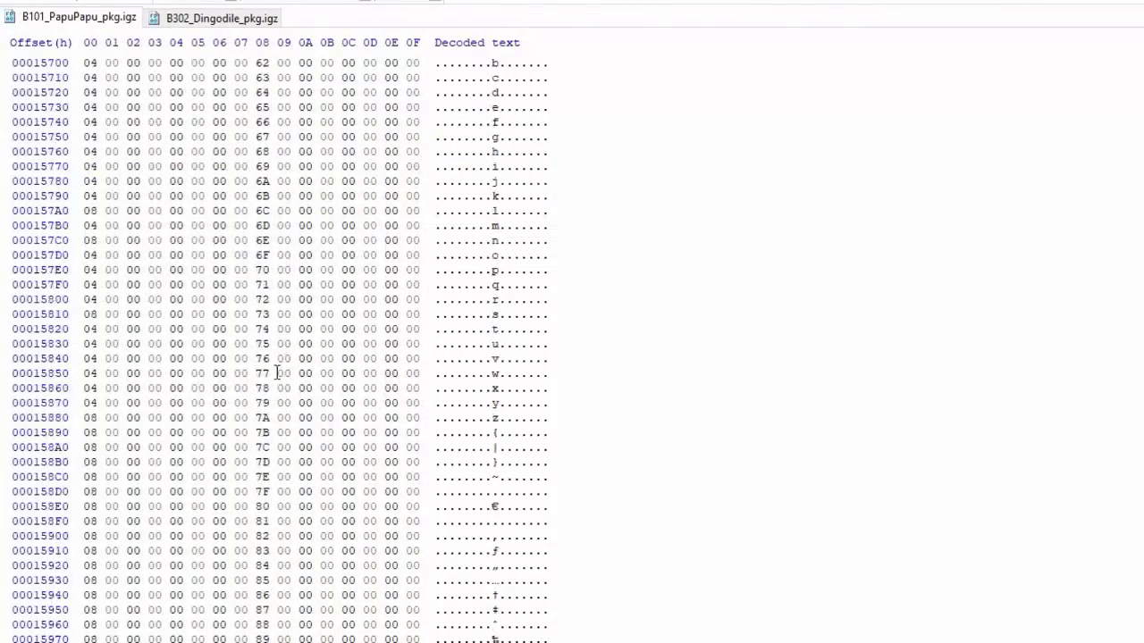
{"action": "scroll", "coordinate": [277, 372], "scroll_direction": "up", "scroll_amount": 20}
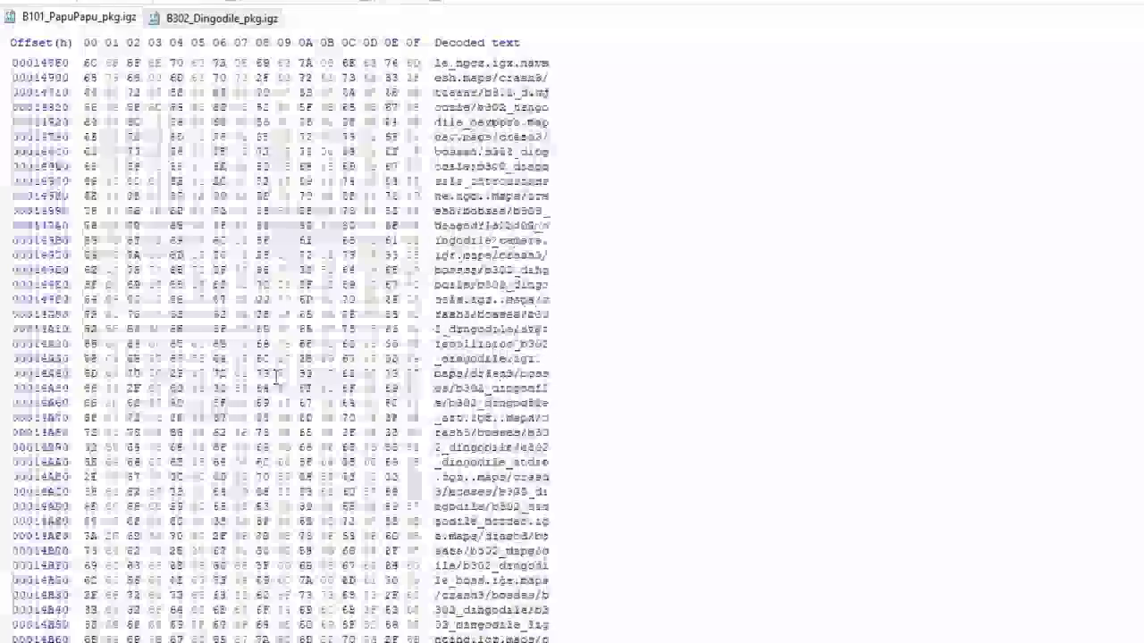
{"action": "scroll", "coordinate": [279, 376], "scroll_direction": "up", "scroll_amount": 20}
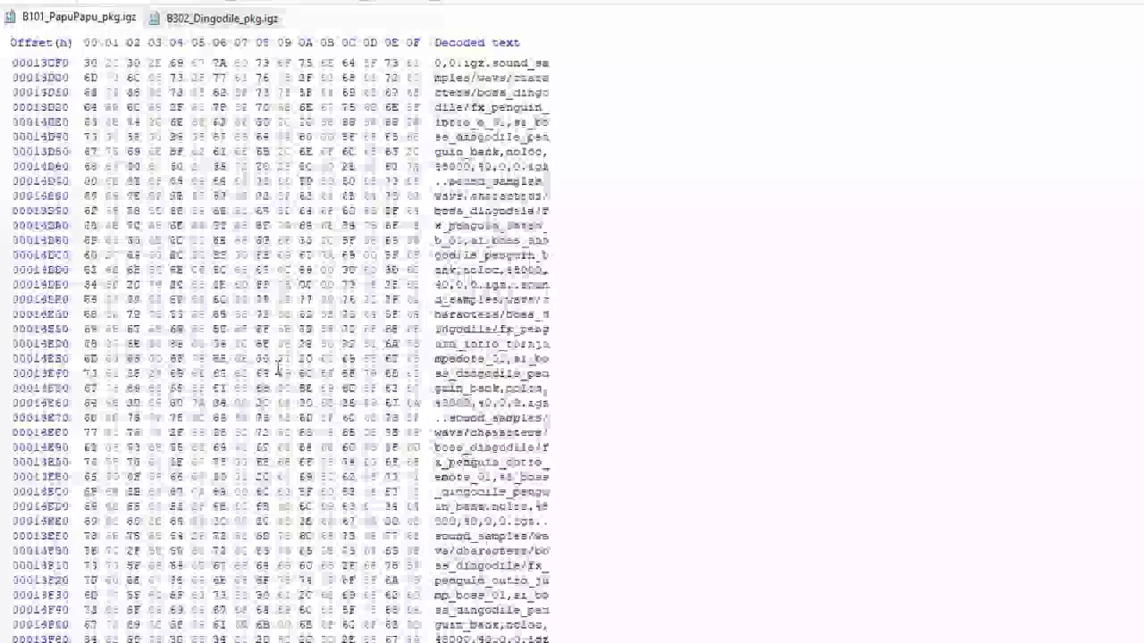
{"action": "scroll", "coordinate": [292, 319], "scroll_direction": "up", "scroll_amount": 20}
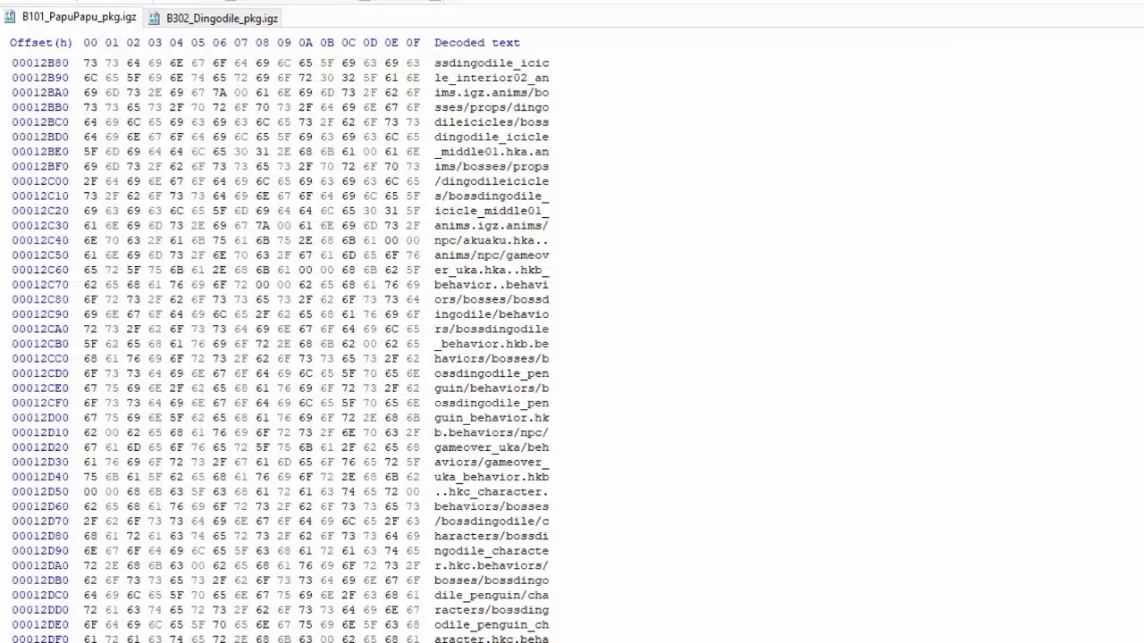
Step: Switch to NST Explorer and try to open B101_PapuPapu.pak.old from the archives folder
{"action": "left_click_drag", "start_coordinate": [783, 205], "coordinate": [639, 182]}
{"action": "left_click", "coordinate": [749, 474]}
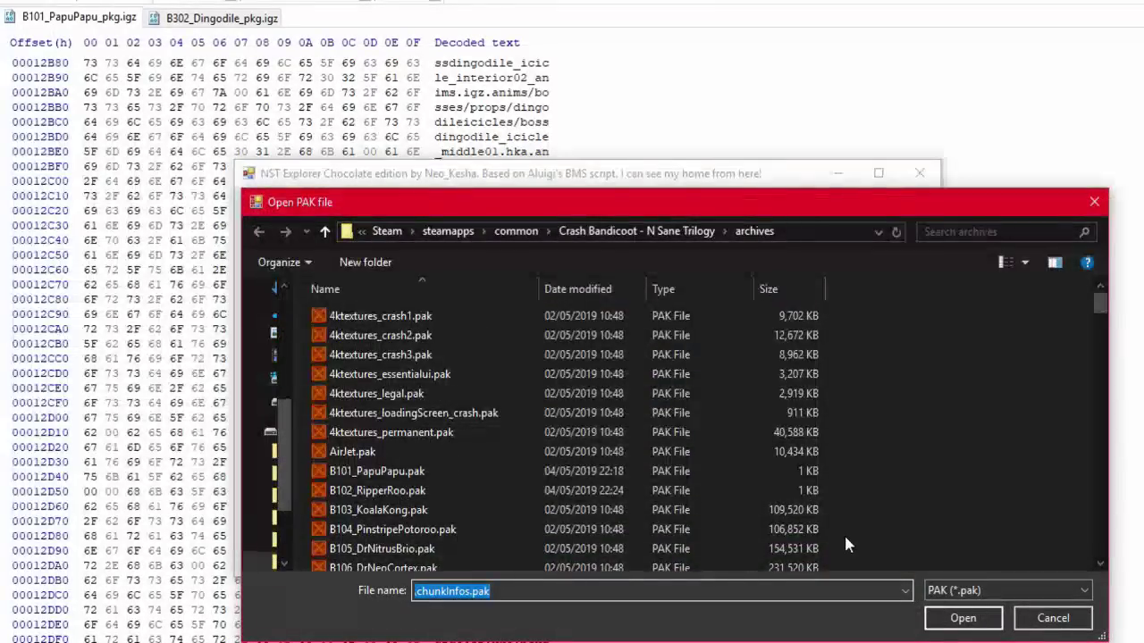
{"action": "type", "text": "b101"}
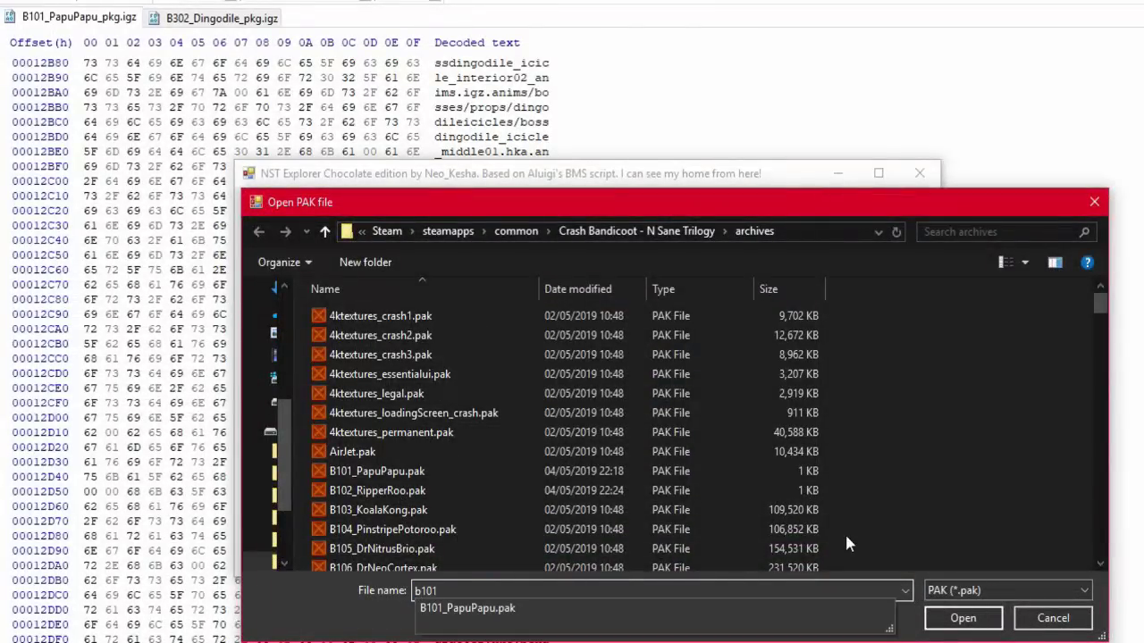
{"action": "key", "text": "Down"}
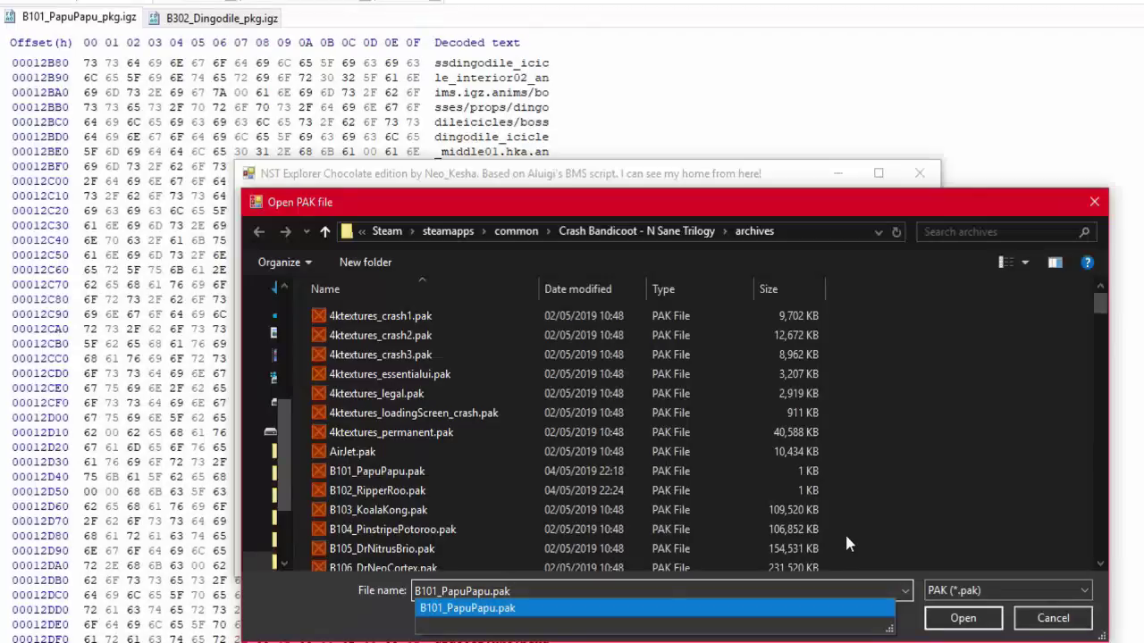
{"action": "type", "text": ".old"}
{"action": "key", "text": "Return"}
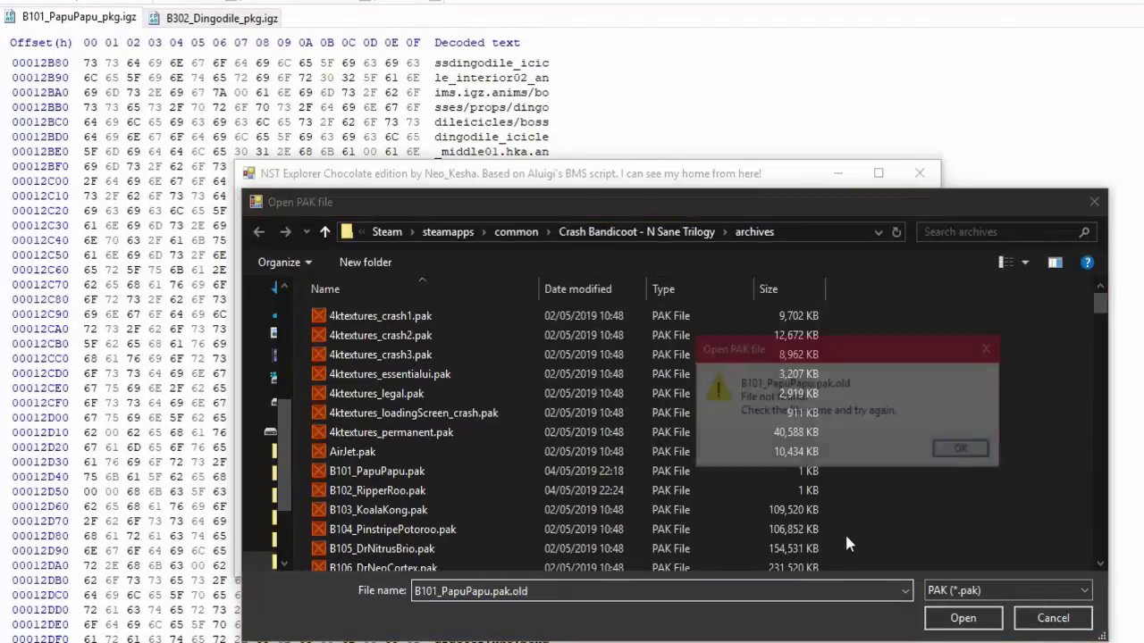
{"action": "left_click", "coordinate": [988, 448]}
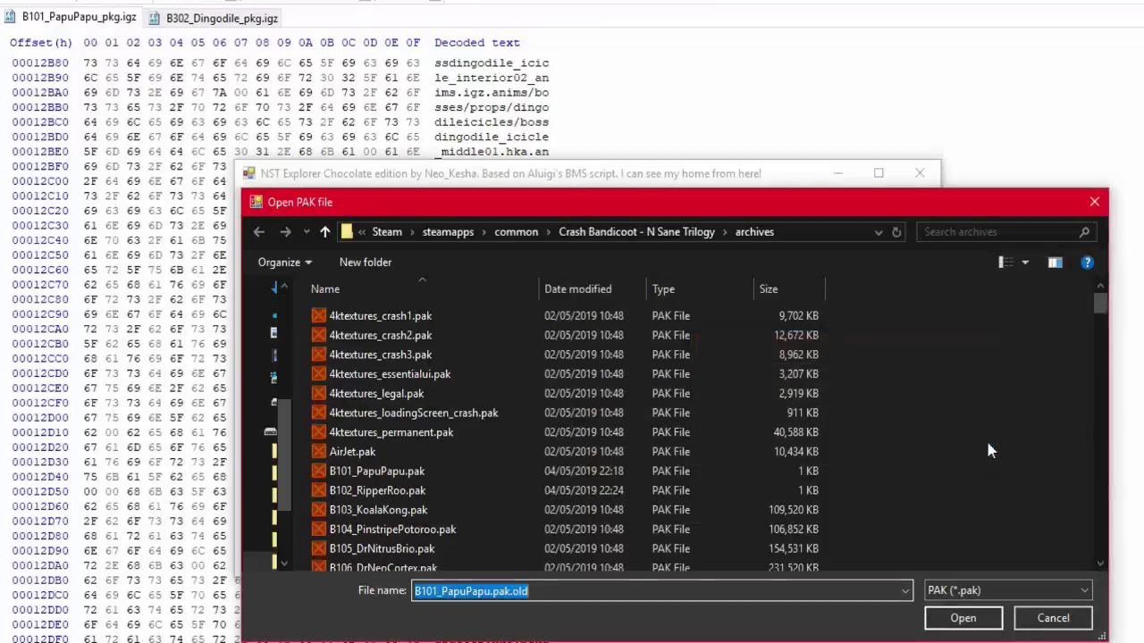
Step: Open the archive B102_RipperRoo.pak.old from the archives folder
{"action": "left_click", "coordinate": [527, 590]}
{"action": "double_click", "coordinate": [553, 591]}
{"action": "type", "text": "b1"}
{"action": "key", "text": "BackSpace"}
{"action": "key", "text": "BackSpace"}
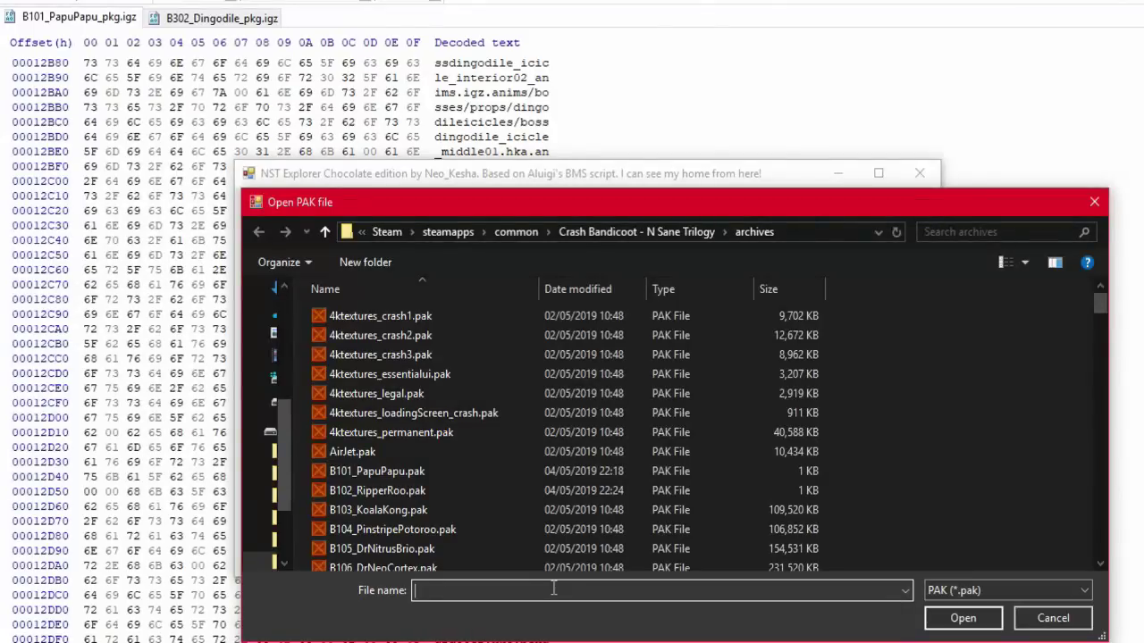
{"action": "type", "text": "b1"}
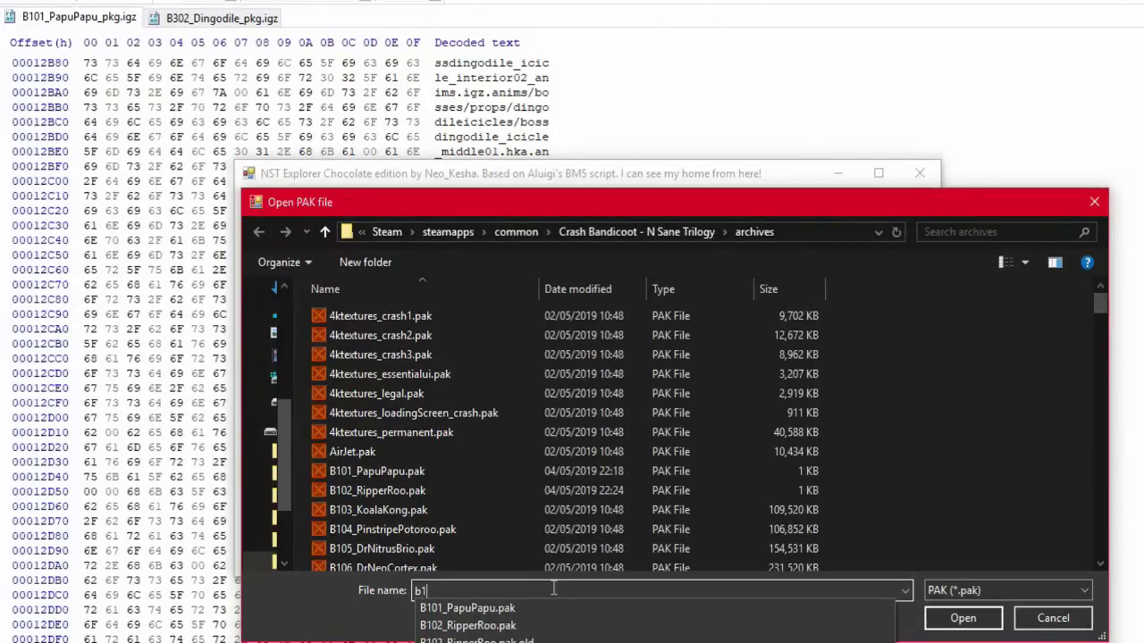
{"action": "key", "text": "Down"}
{"action": "key", "text": "Down"}
{"action": "type", "text": ".ol"}
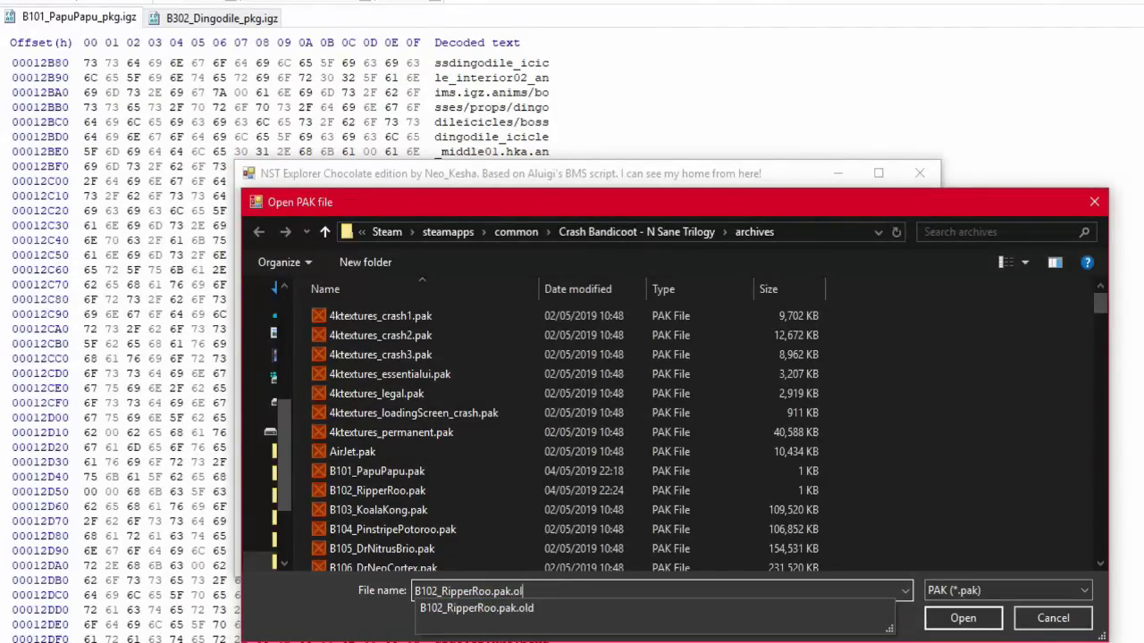
{"action": "type", "text": "d"}
{"action": "key", "text": "Return"}
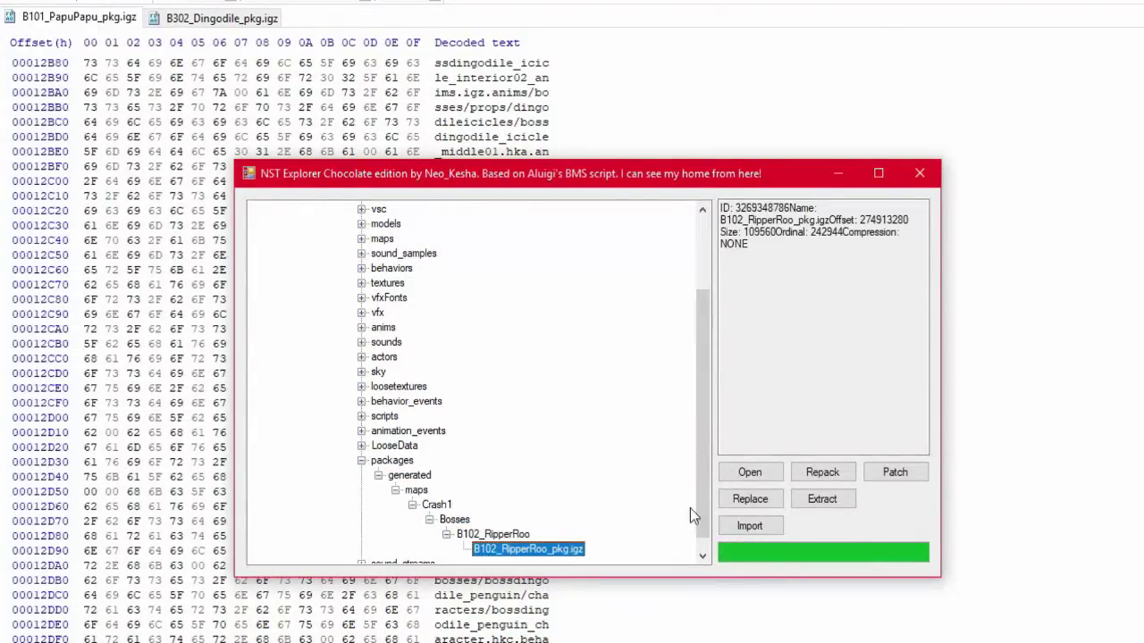
Step: Extract B102_RipperRoo_pkg.igz over B302_Dingodile_pkg.igz in packages\generated\maps\Crash3\Bosses\B302_Dingodile of the game folder
{"action": "left_click", "coordinate": [817, 500]}
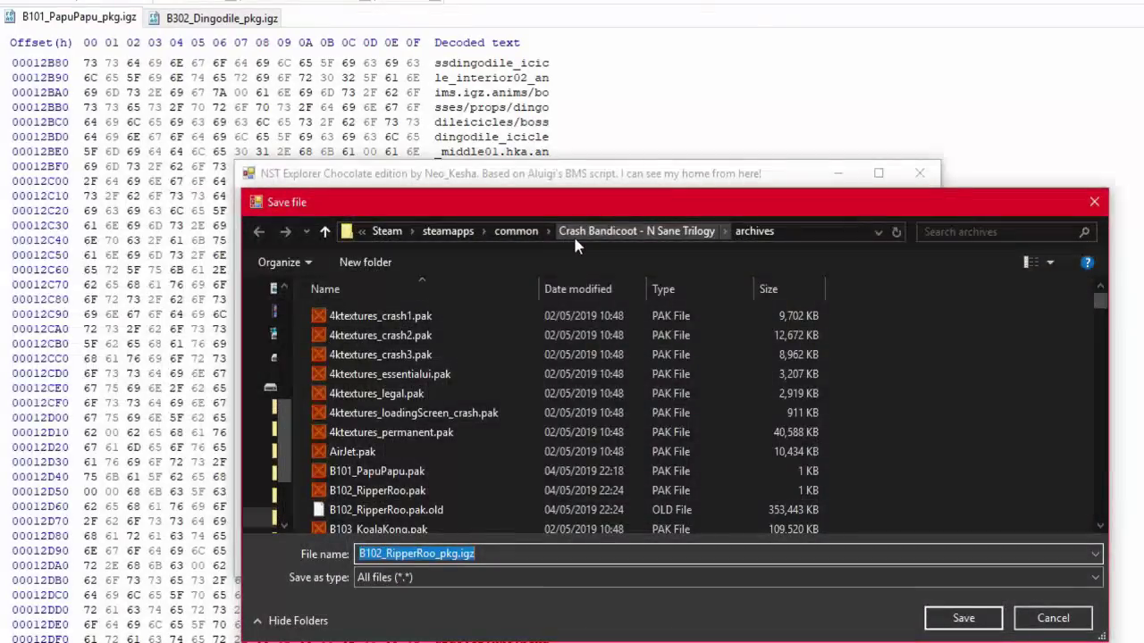
{"action": "left_click", "coordinate": [573, 234]}
{"action": "scroll", "coordinate": [437, 378], "scroll_direction": "down", "scroll_amount": 4}
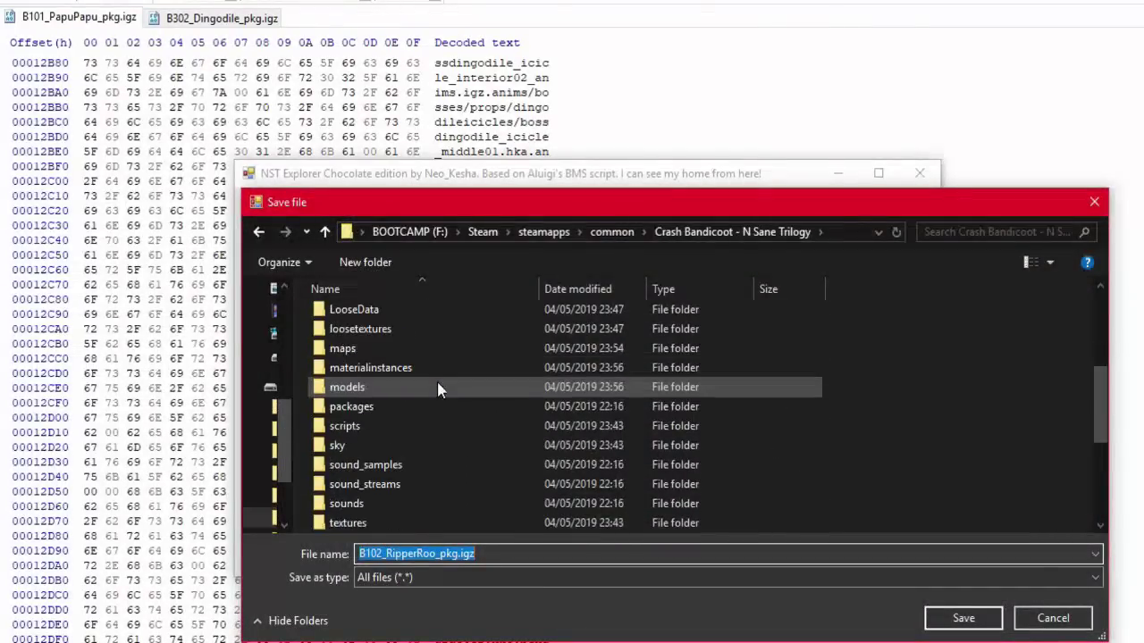
{"action": "double_click", "coordinate": [373, 411]}
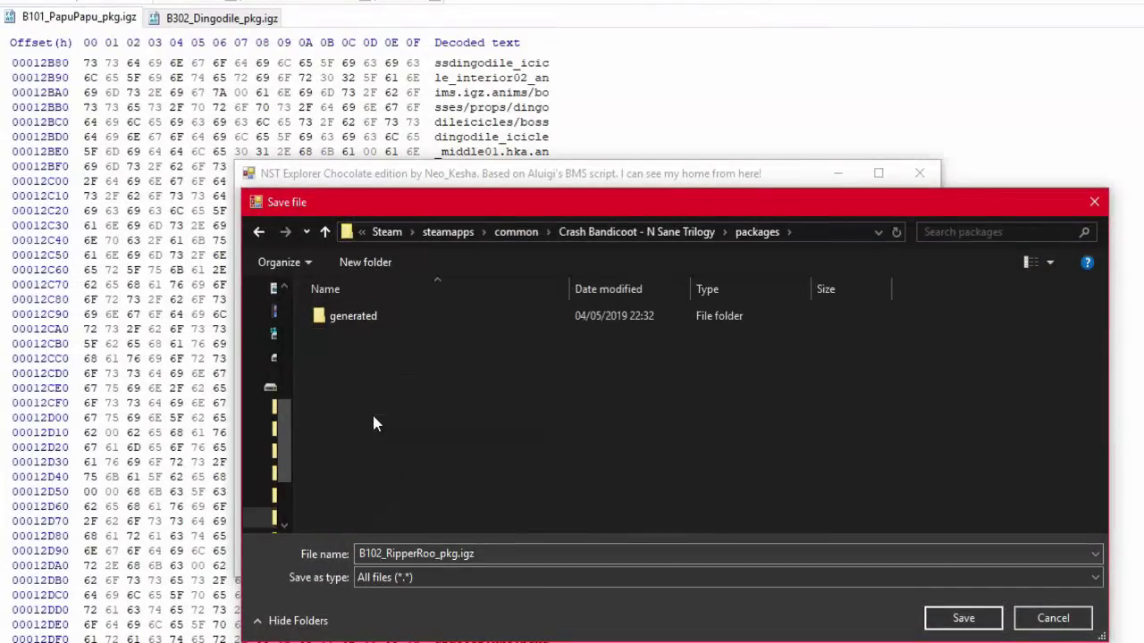
{"action": "double_click", "coordinate": [381, 314]}
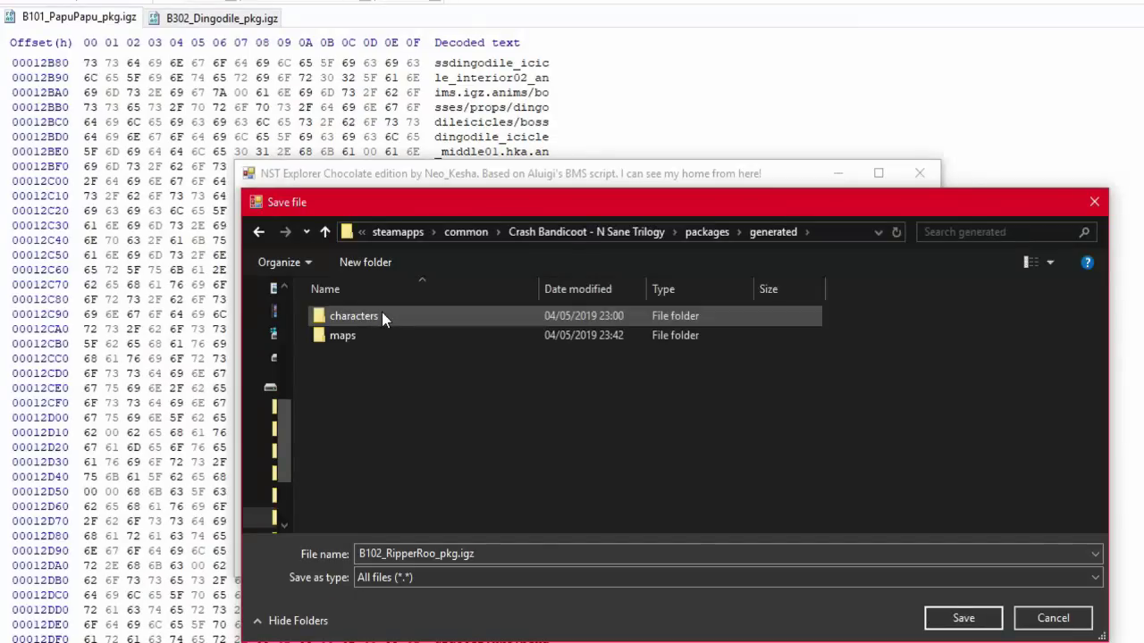
{"action": "double_click", "coordinate": [358, 337]}
{"action": "double_click", "coordinate": [358, 355]}
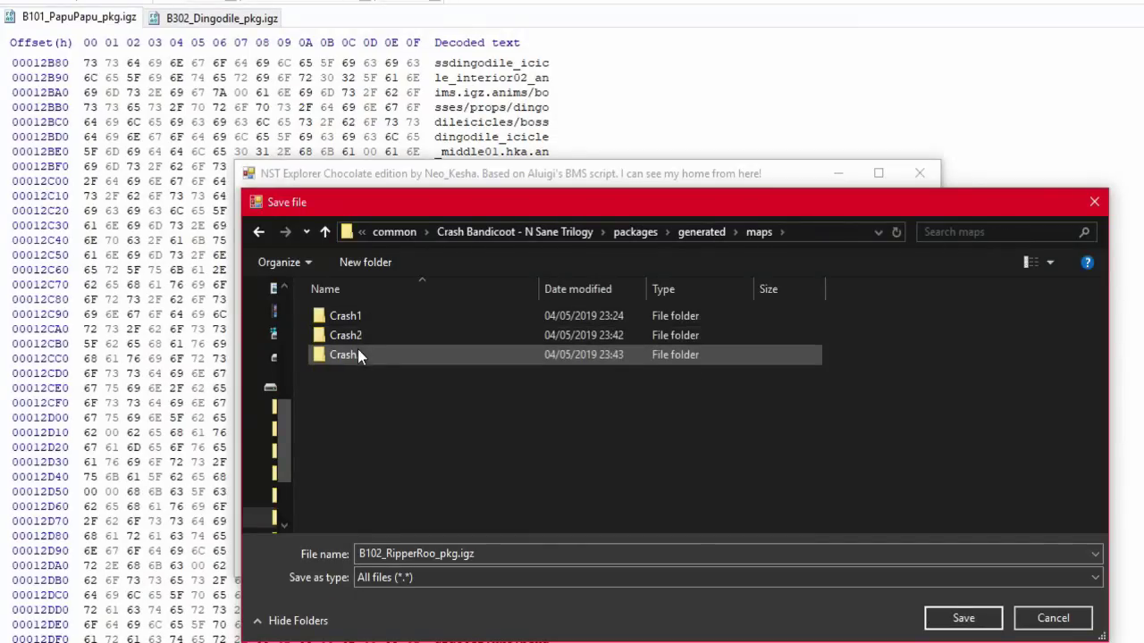
{"action": "double_click", "coordinate": [385, 319]}
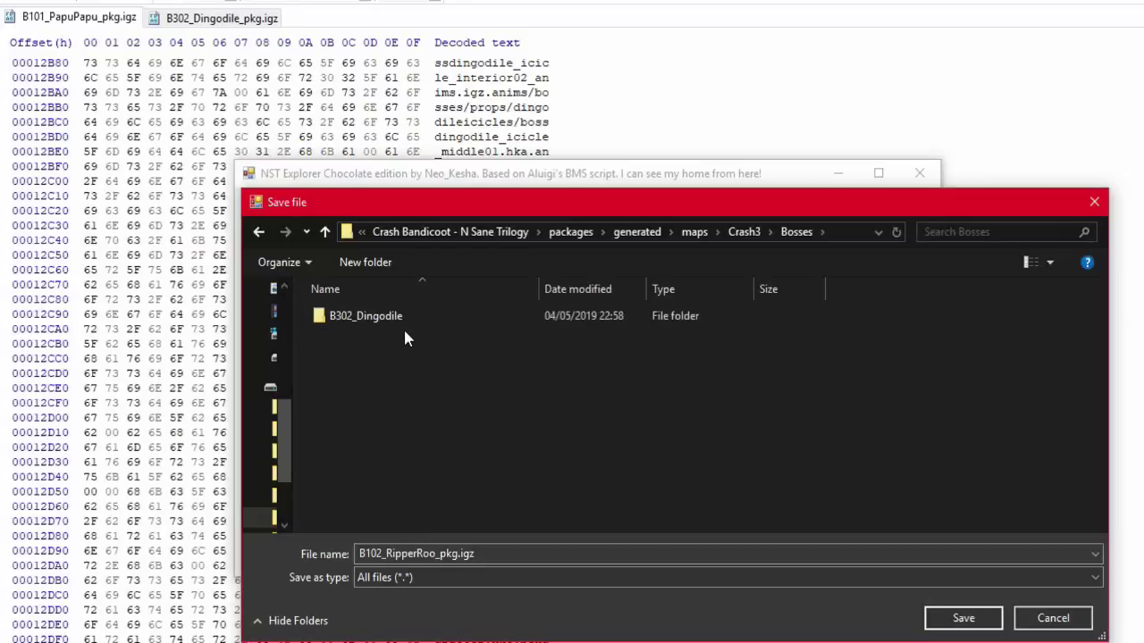
{"action": "left_click", "coordinate": [404, 325]}
{"action": "double_click", "coordinate": [405, 321]}
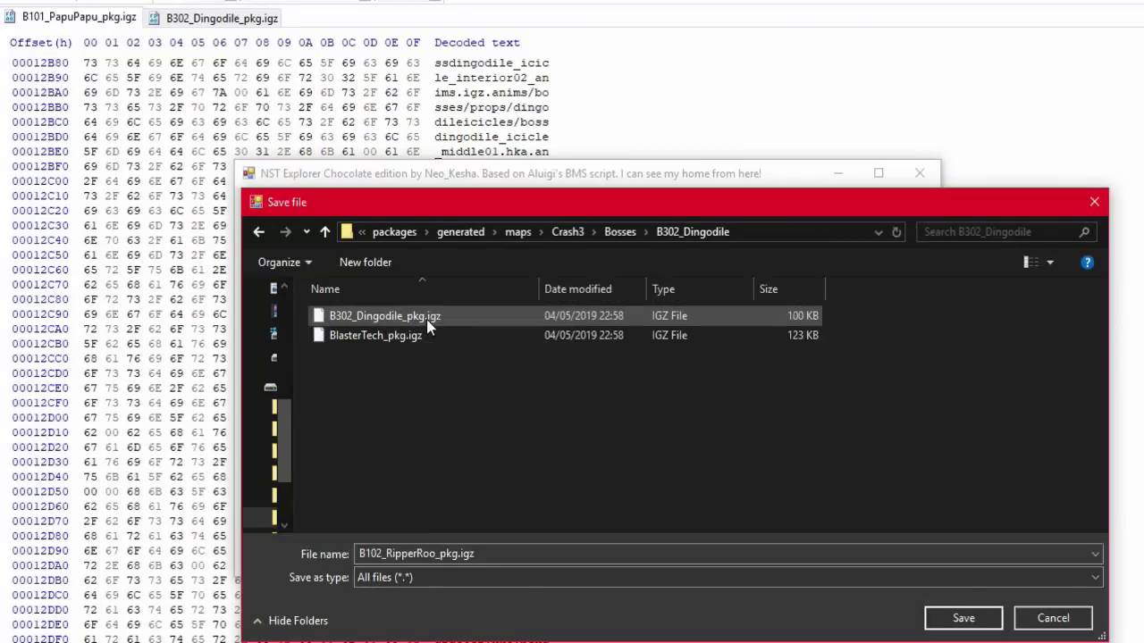
{"action": "double_click", "coordinate": [426, 319]}
{"action": "left_click", "coordinate": [897, 444]}
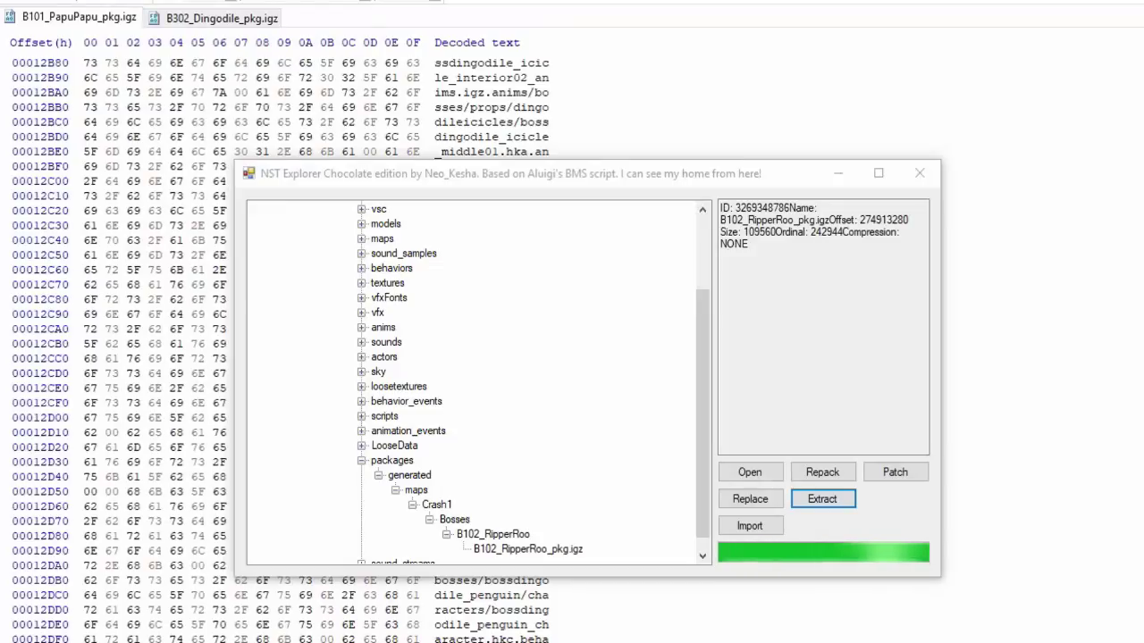
Step: Switch to NST Level Selector and browse the Crash 3 levels, ending on Crash 3 - Road Crash
{"action": "left_click_drag", "start_coordinate": [676, 93], "coordinate": [446, 96]}
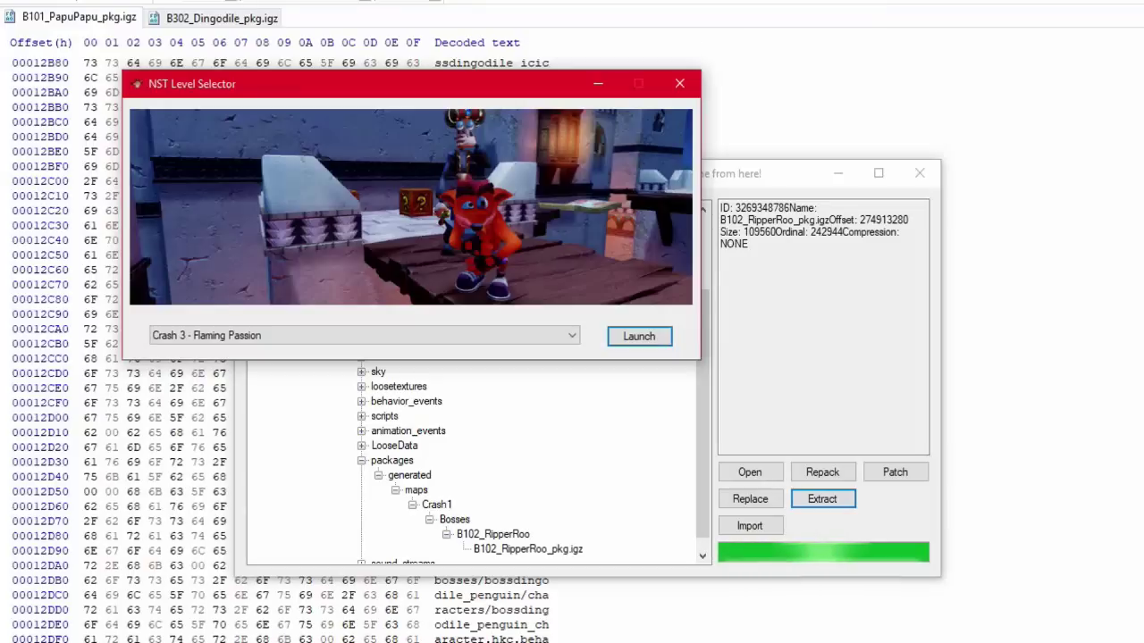
{"action": "key", "text": "Down"}
{"action": "key", "text": "Down"}
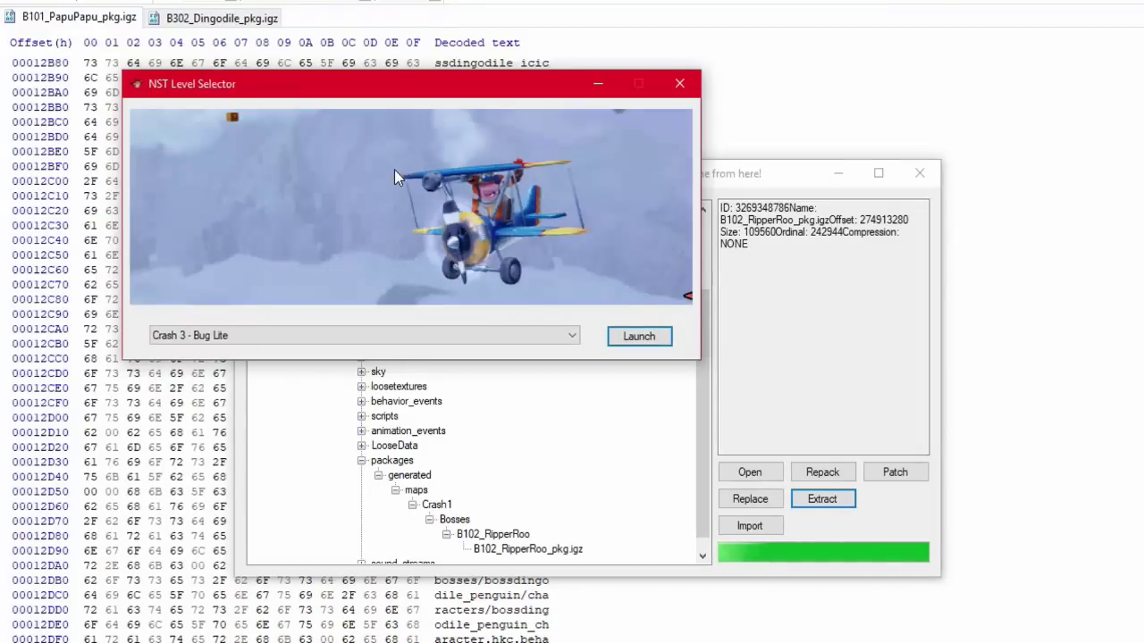
{"action": "key", "text": "Up"}
{"action": "key", "text": "Up"}
{"action": "key", "text": "Up"}
{"action": "key", "text": "Up"}
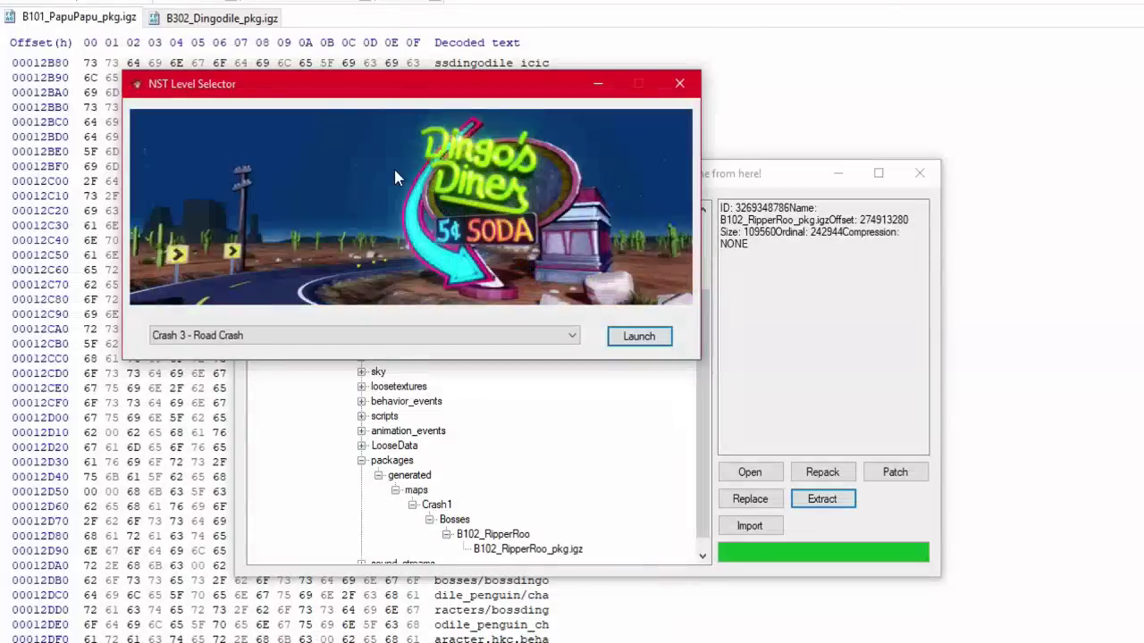
Step: Switch to the console running marvel_ultimate_alliance_2.bms on chunkInfos.pak.old and reposition its window to view the file listing
{"action": "left_click", "coordinate": [706, 186]}
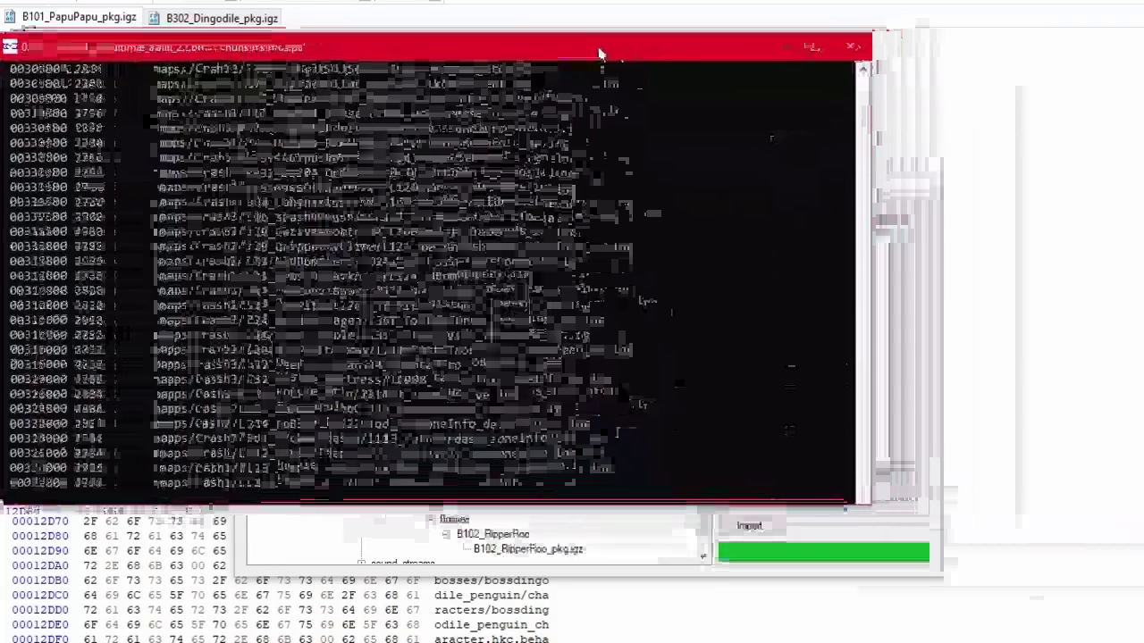
{"action": "left_click_drag", "start_coordinate": [626, 33], "coordinate": [699, 92]}
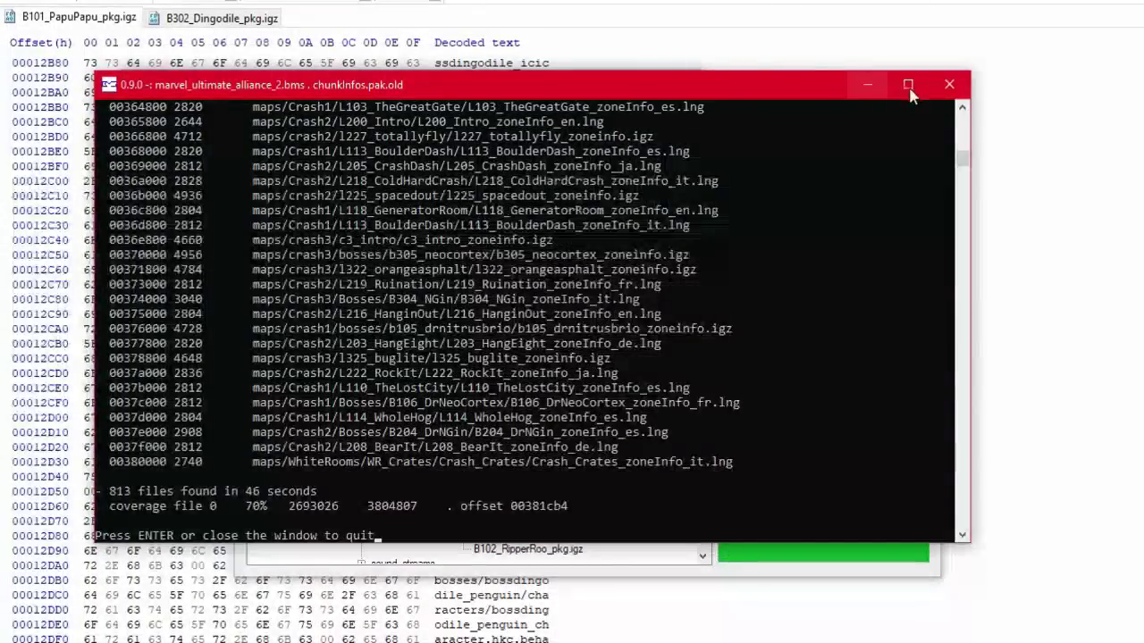
Step: Close the console with the archive file listing and launch Crash 3 - High Time from NST Level Selector
{"action": "left_click", "coordinate": [948, 86]}
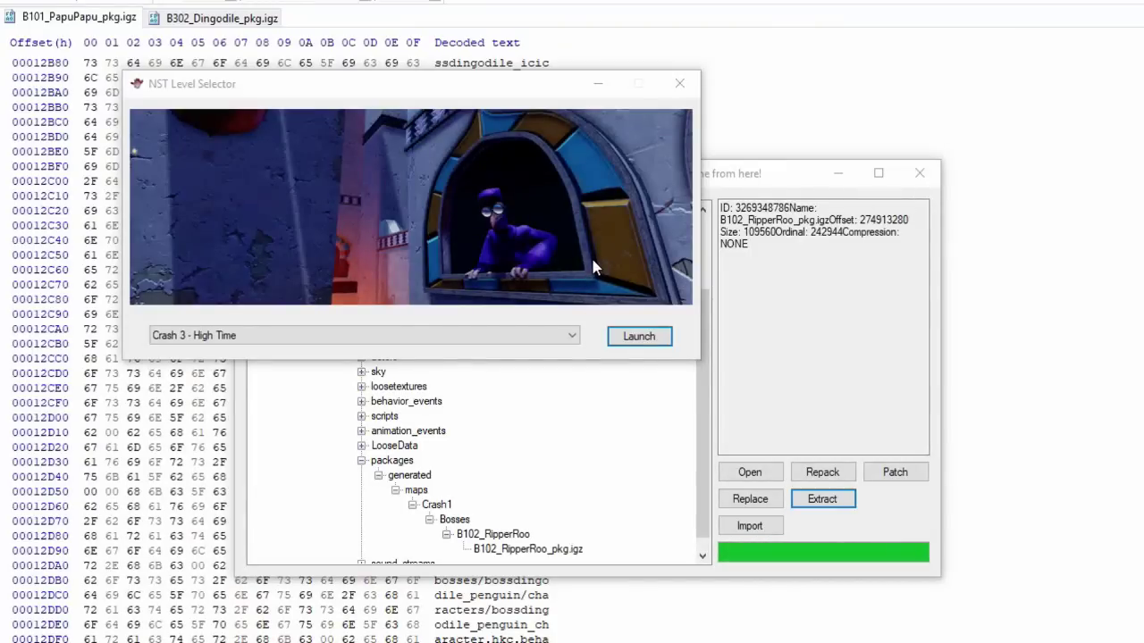
{"action": "left_click", "coordinate": [665, 335]}
{"action": "left_click", "coordinate": [575, 176]}
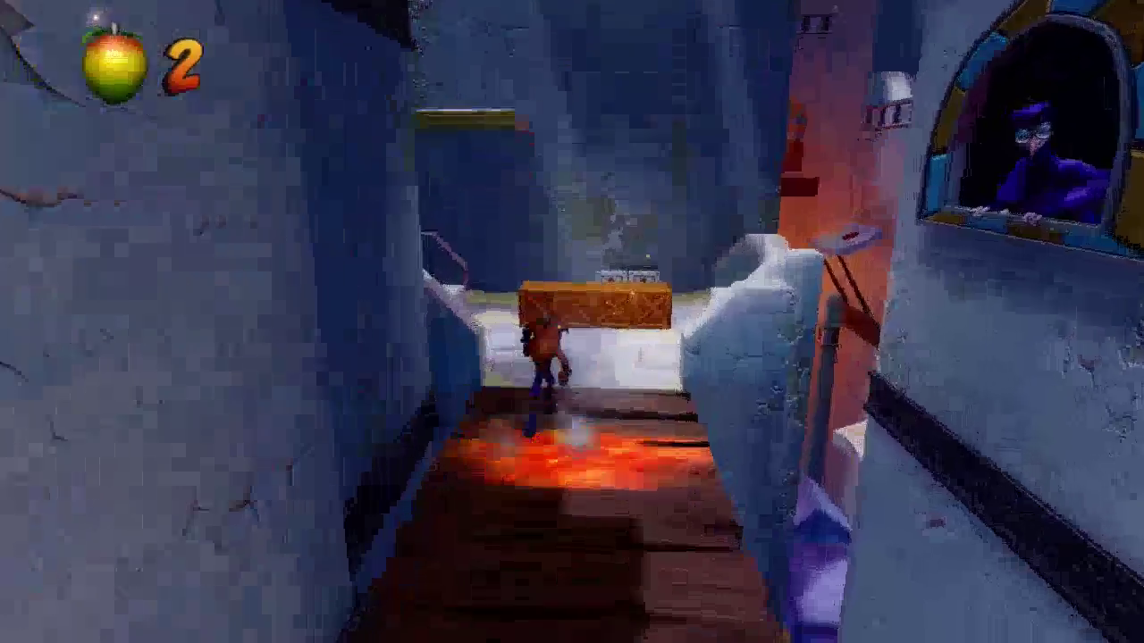
Step: Play the opening of High Time, crossing the burning planks, breaking the crates and bouncing up onto the hanging balcony
{"action": "key", "text": "Up"}
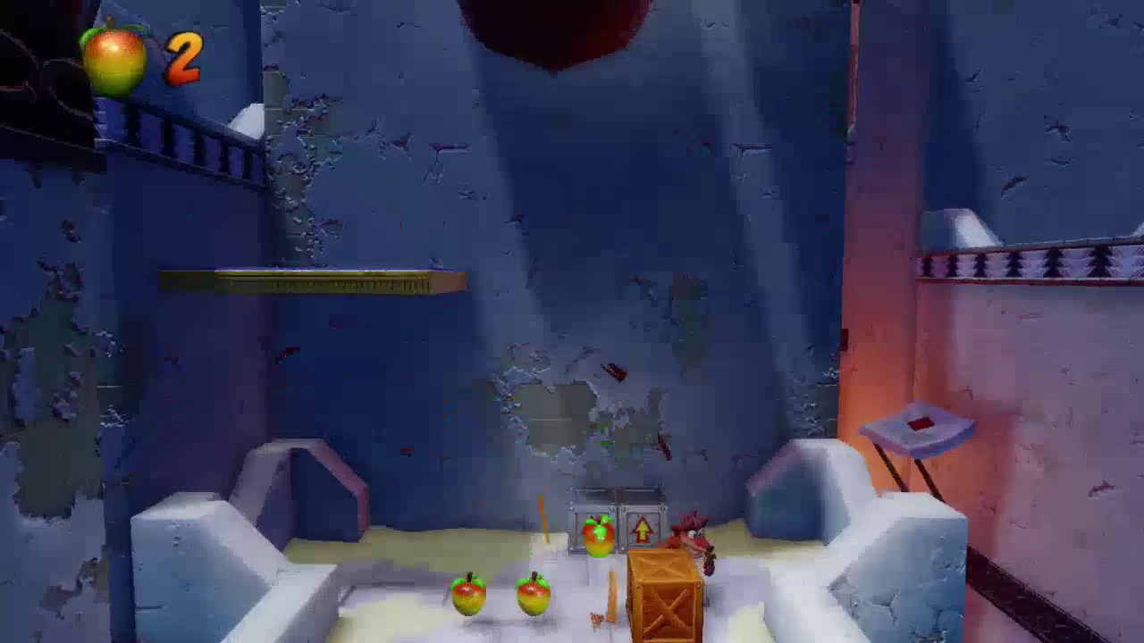
{"action": "key", "text": "Down"}
{"action": "key", "text": "Up"}
{"action": "key", "text": "space"}
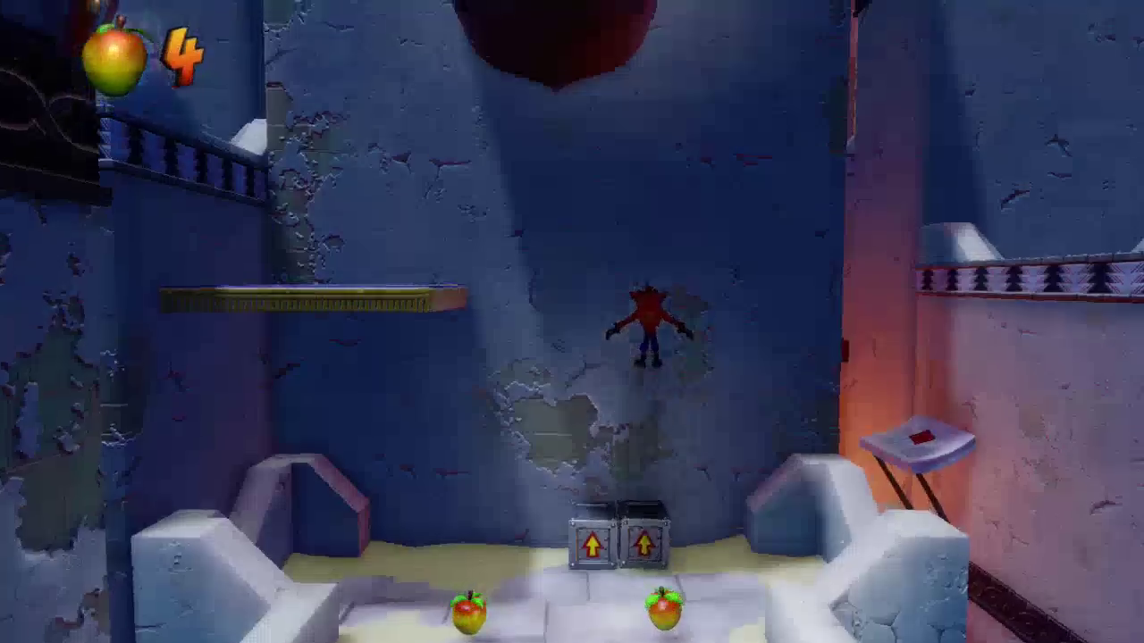
{"action": "key", "text": "Left"}
{"action": "key", "text": "Right"}
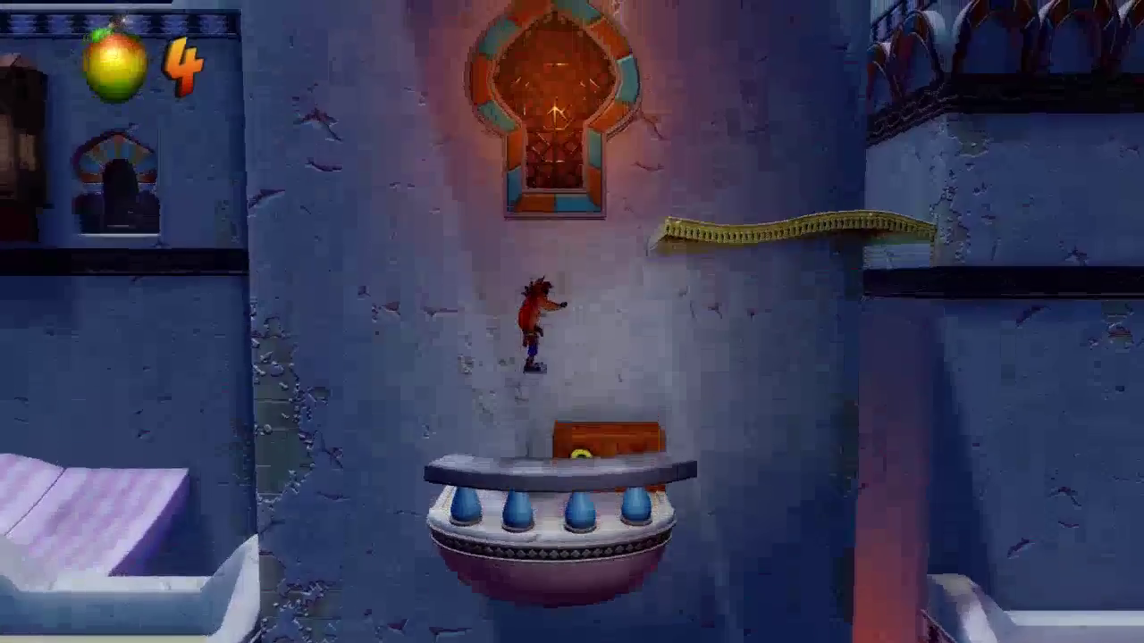
{"action": "key", "text": "space"}
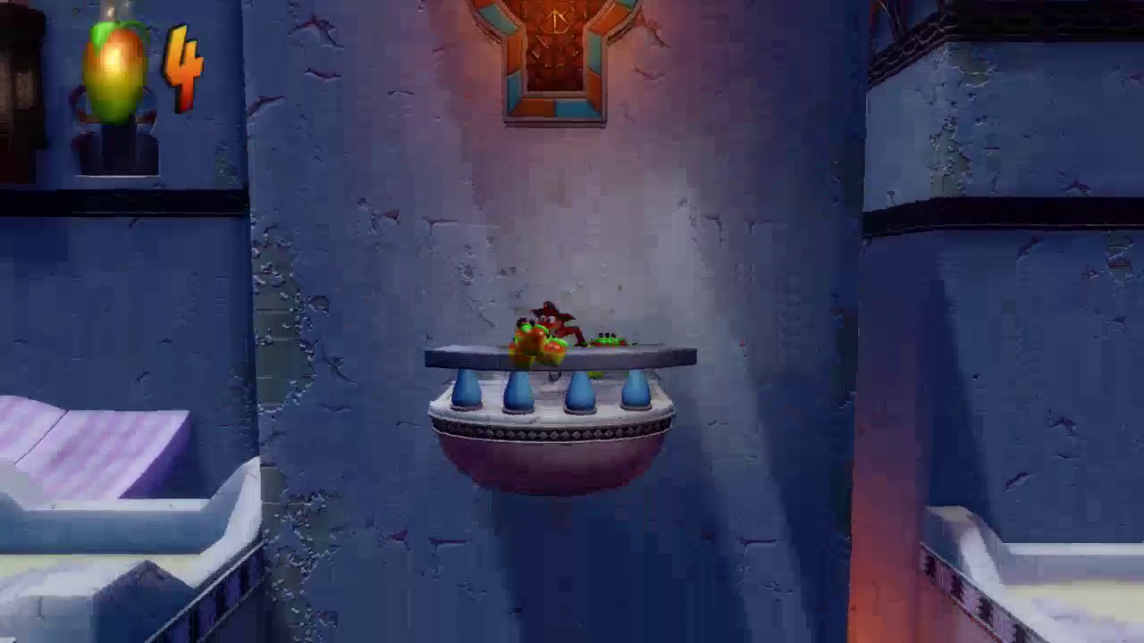
{"action": "key", "text": "Right"}
{"action": "key", "text": "space"}
Step: Pause High Time and quit the level
{"action": "key", "text": "Escape"}
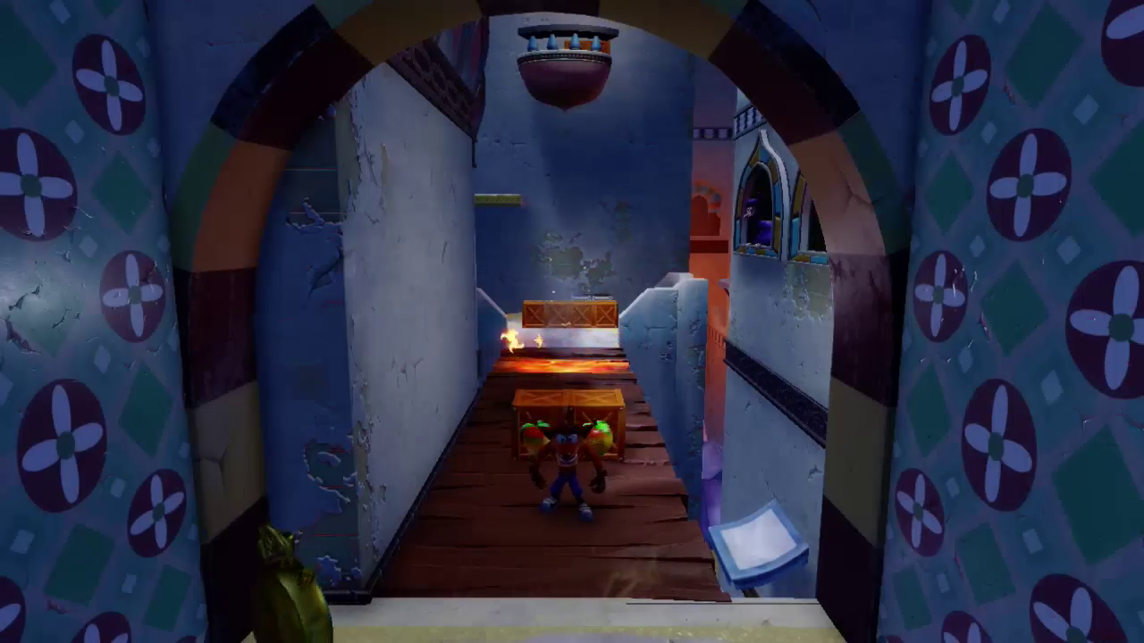
{"action": "key", "text": "Escape"}
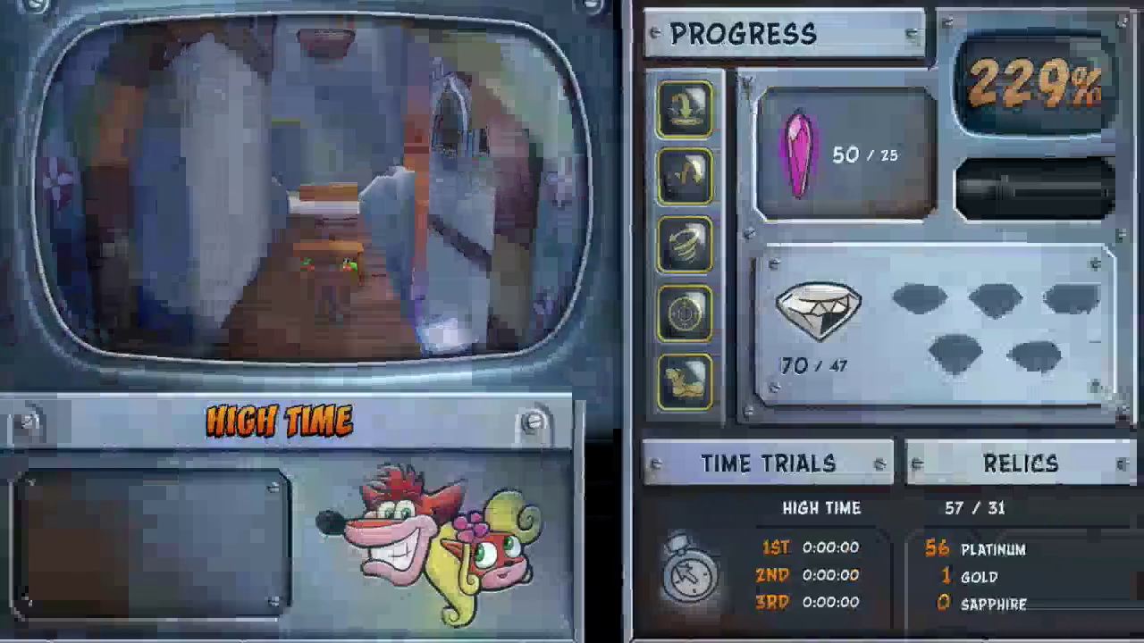
{"action": "key", "text": "Down"}
{"action": "key", "text": "Down"}
{"action": "key", "text": "Down"}
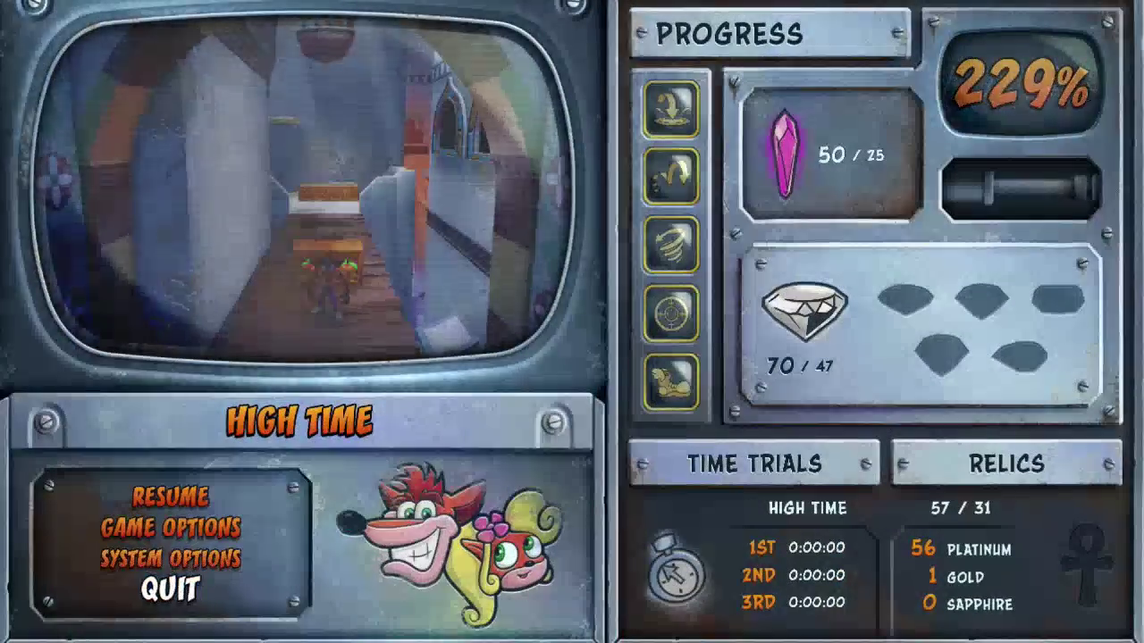
{"action": "key", "text": "Return"}
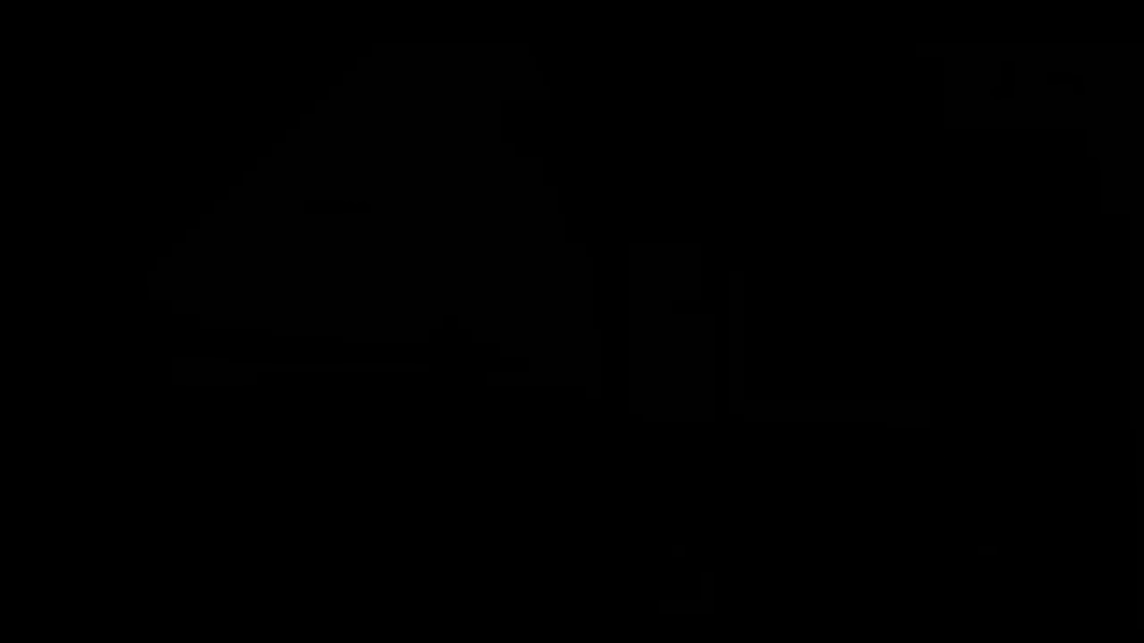
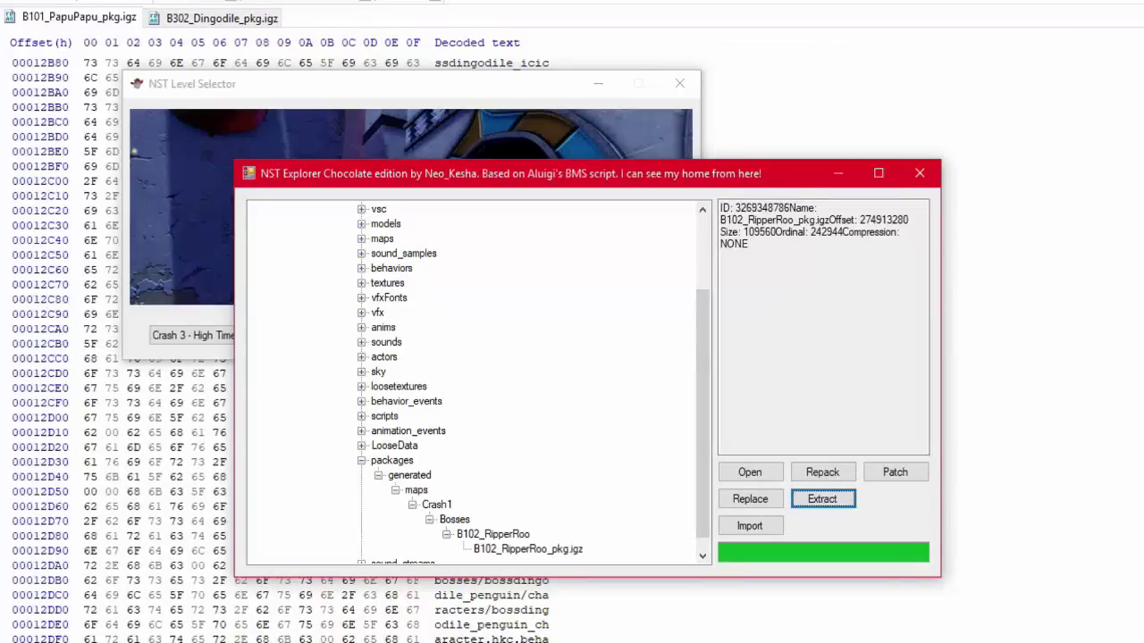
Step: Switch to NST Level Selector and browse backwards through the Crash 3 levels to Crash 2 - Totally Fly
{"action": "left_click", "coordinate": [211, 150]}
{"action": "key", "text": "Up"}
{"action": "key", "text": "Up"}
{"action": "key", "text": "Up"}
{"action": "key", "text": "Up"}
{"action": "key", "text": "Up"}
{"action": "key", "text": "Up"}
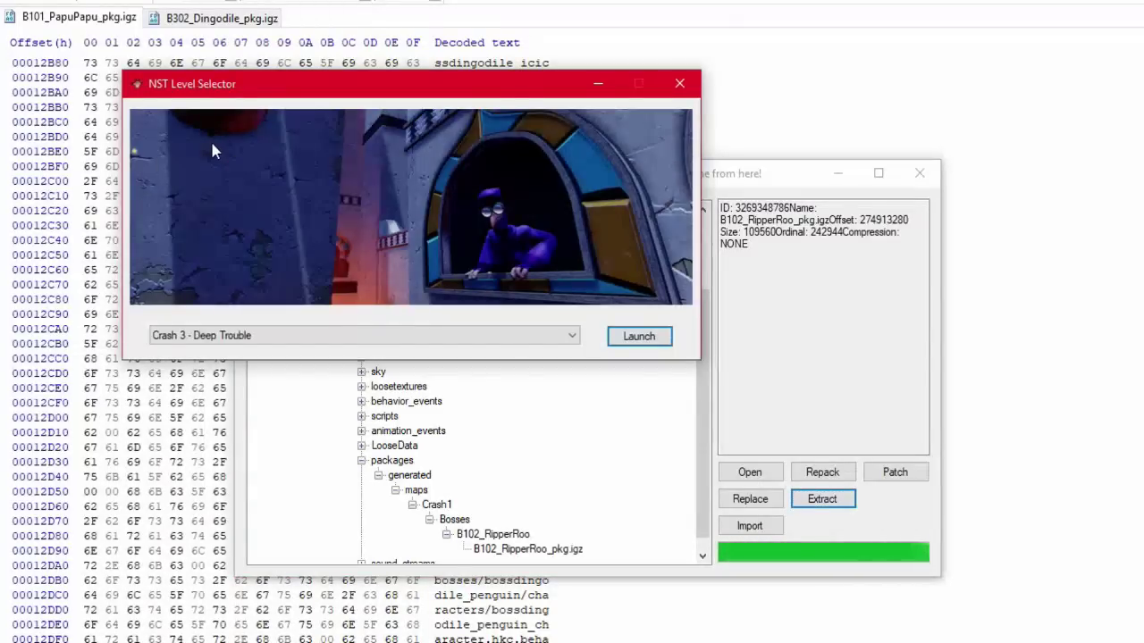
{"action": "key", "text": "Up"}
{"action": "key", "text": "Up"}
{"action": "key", "text": "Up"}
{"action": "key", "text": "Up"}
{"action": "key", "text": "Up"}
{"action": "key", "text": "Up"}
{"action": "key", "text": "Up"}
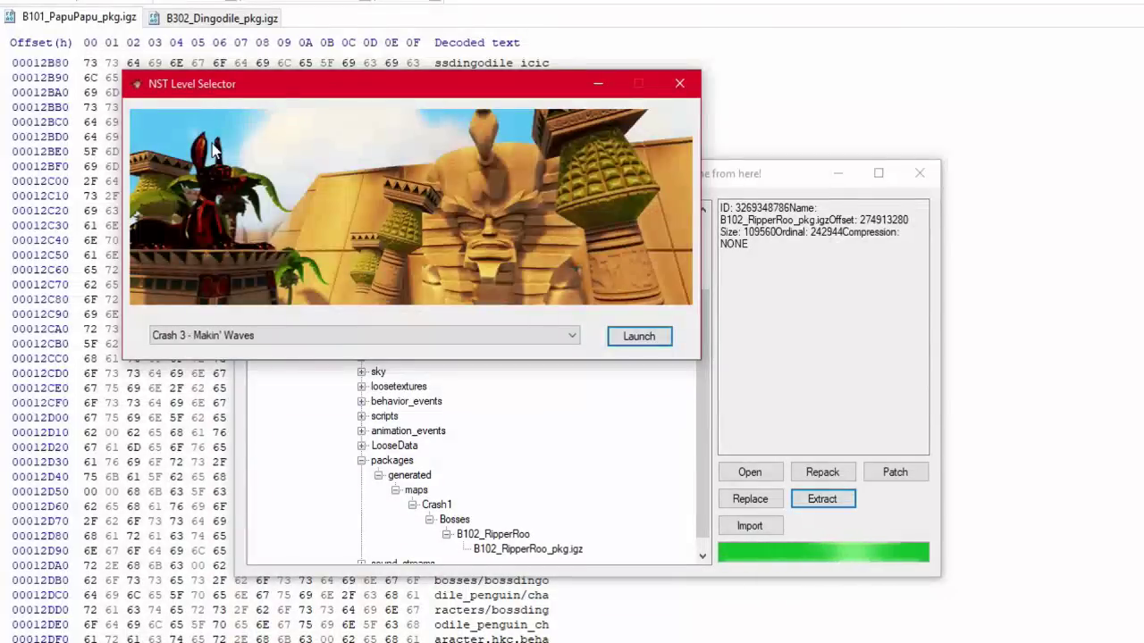
Step: Choose Crash 2 - Turtle Woods in the level list and launch it
{"action": "left_click", "coordinate": [324, 335]}
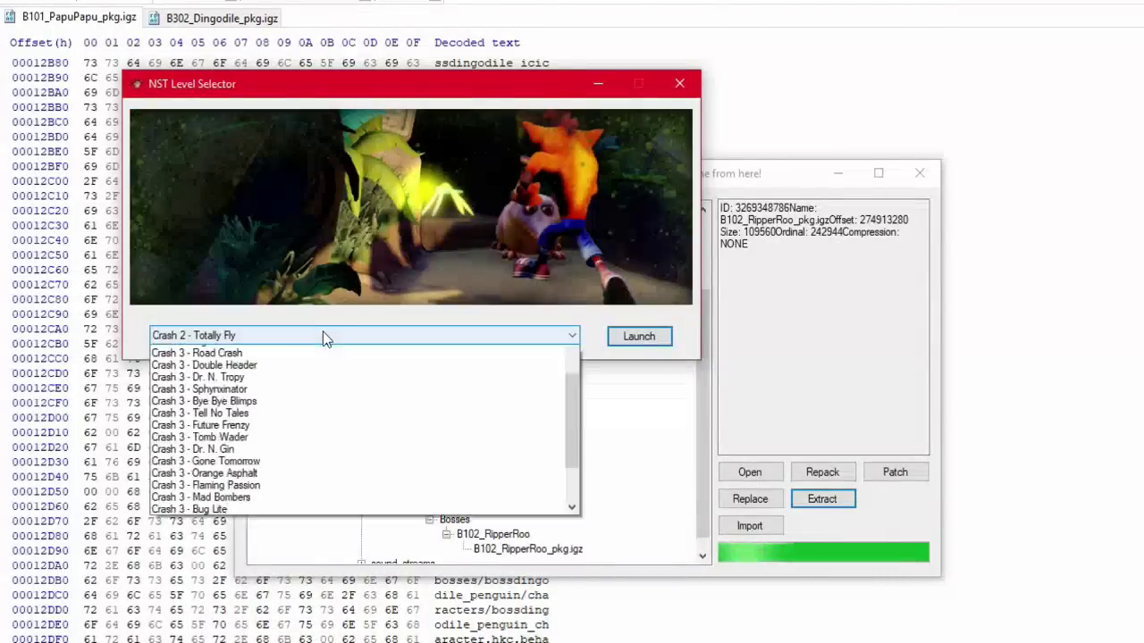
{"action": "scroll", "coordinate": [354, 402], "scroll_direction": "up", "scroll_amount": 10}
{"action": "scroll", "coordinate": [355, 404], "scroll_direction": "up", "scroll_amount": 2}
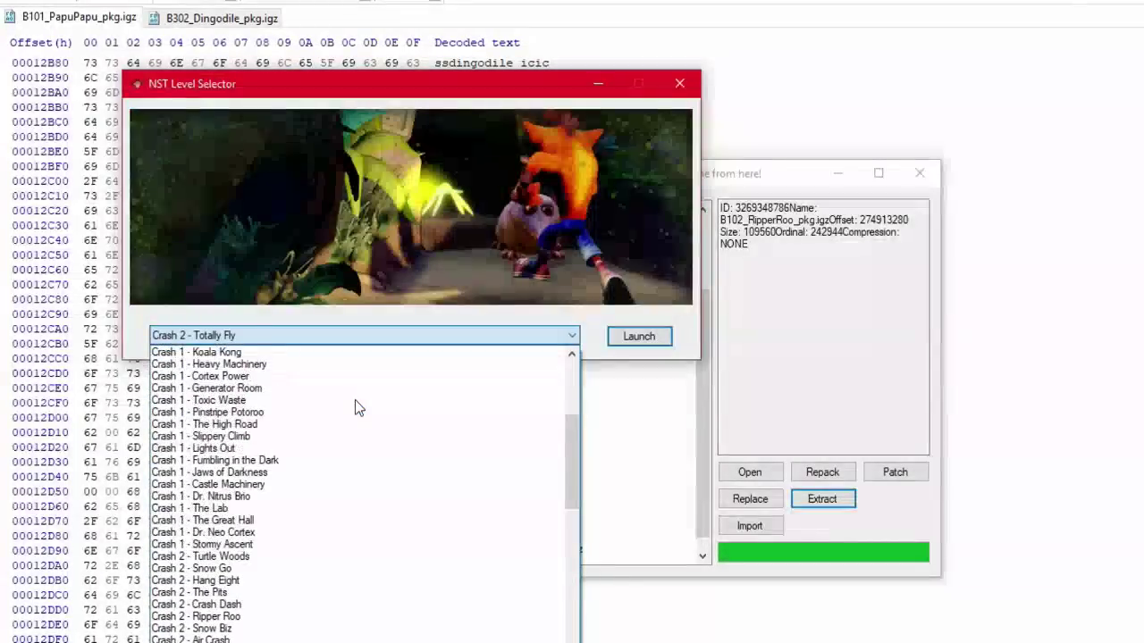
{"action": "left_click", "coordinate": [253, 555]}
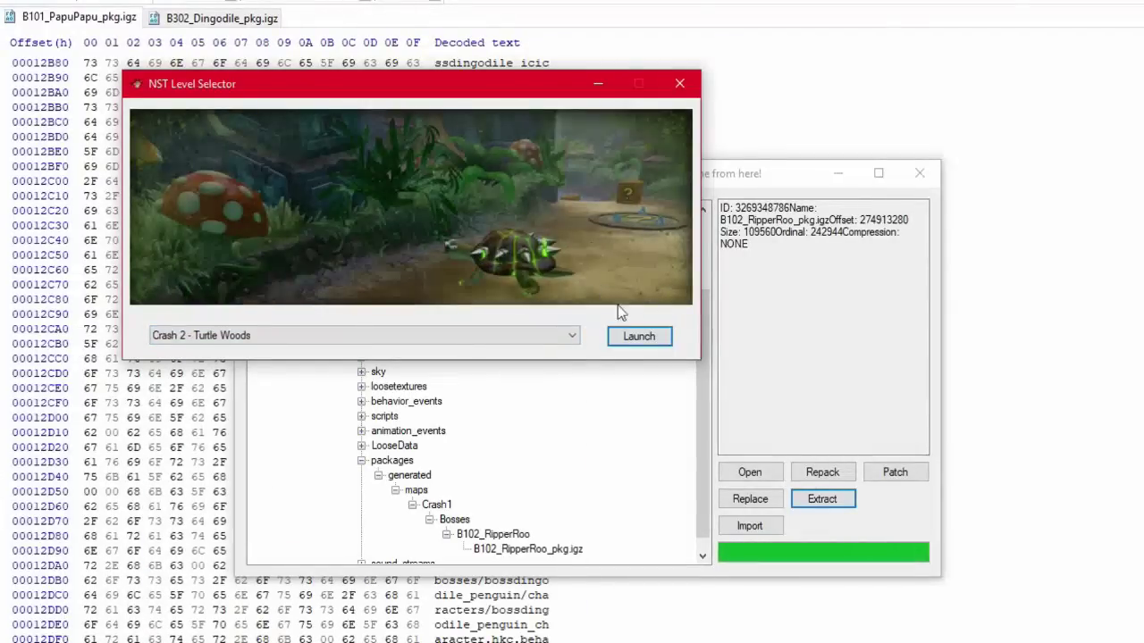
{"action": "left_click", "coordinate": [638, 341]}
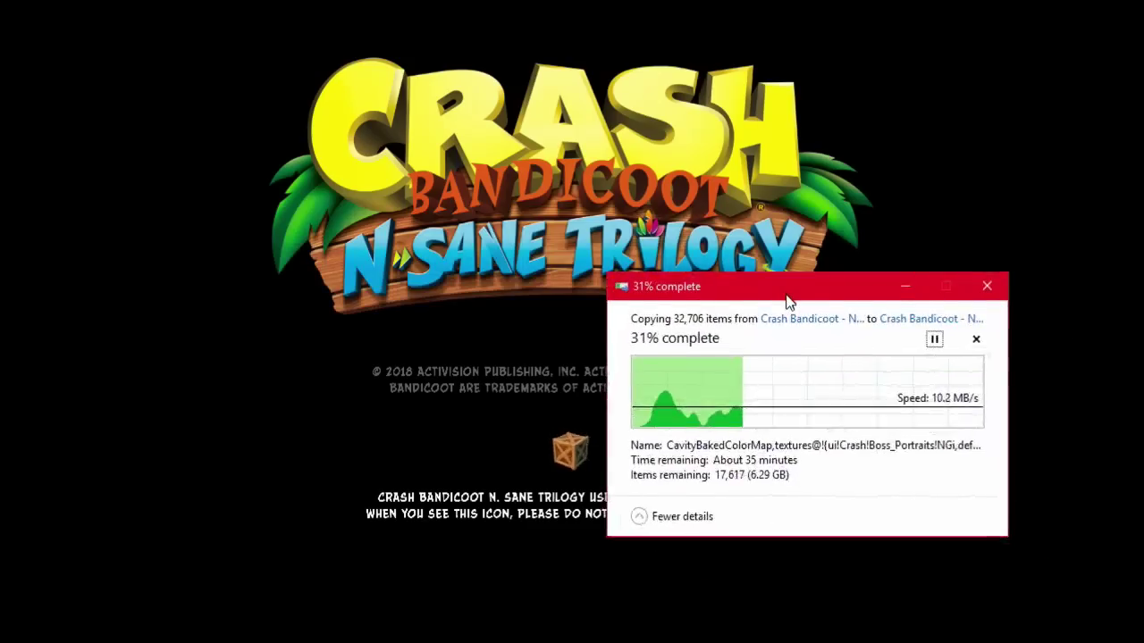
Step: Move the file copy window aside, pause the copying, and test Turtle Woods by running up to the first question-mark crate and spinning
{"action": "left_click_drag", "start_coordinate": [789, 298], "coordinate": [235, 201]}
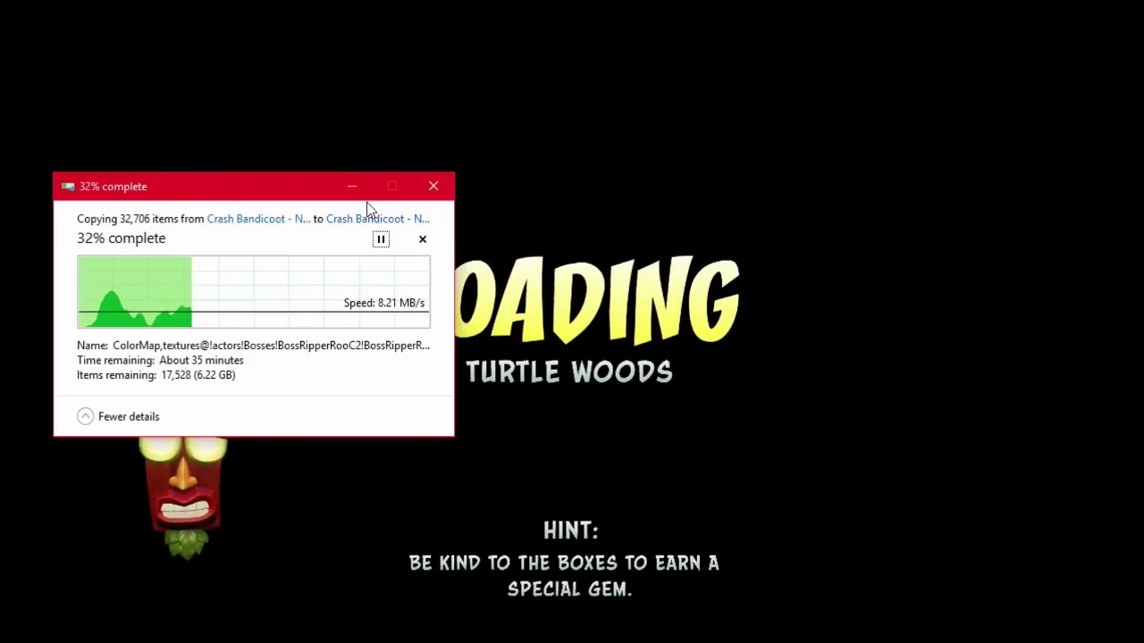
{"action": "left_click", "coordinate": [380, 239]}
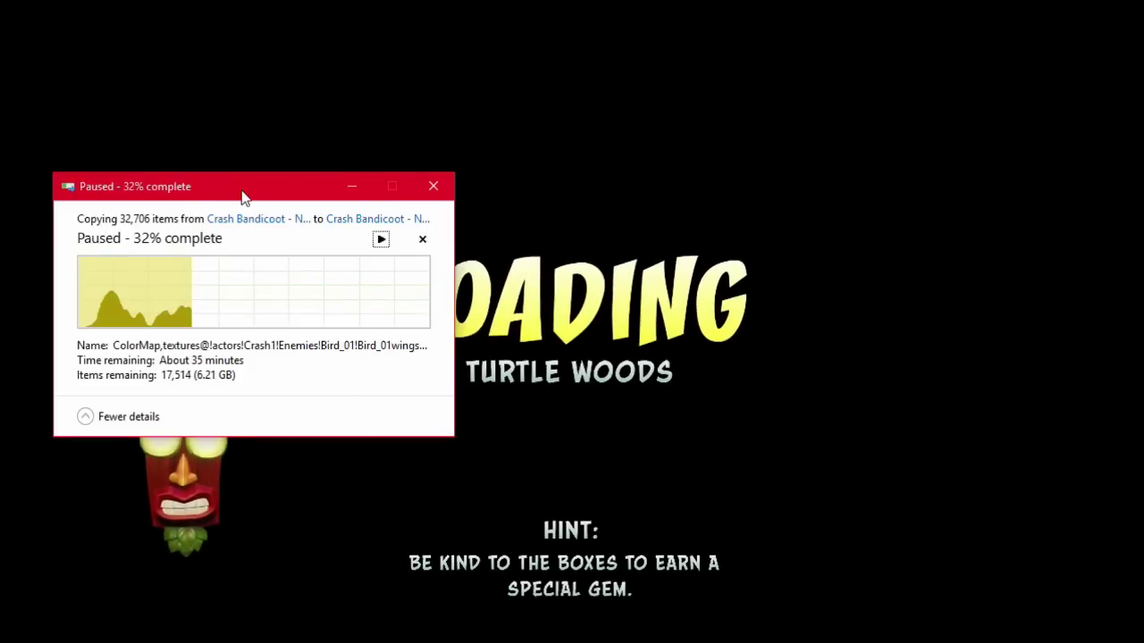
{"action": "key", "text": "alt+Tab"}
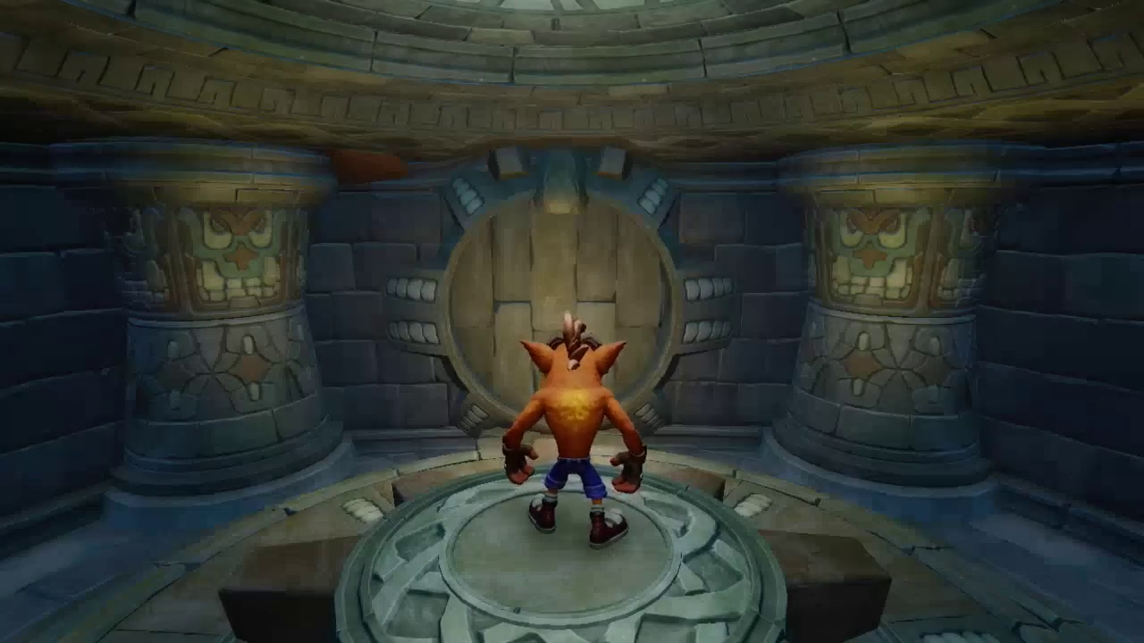
{"action": "key", "text": "Up"}
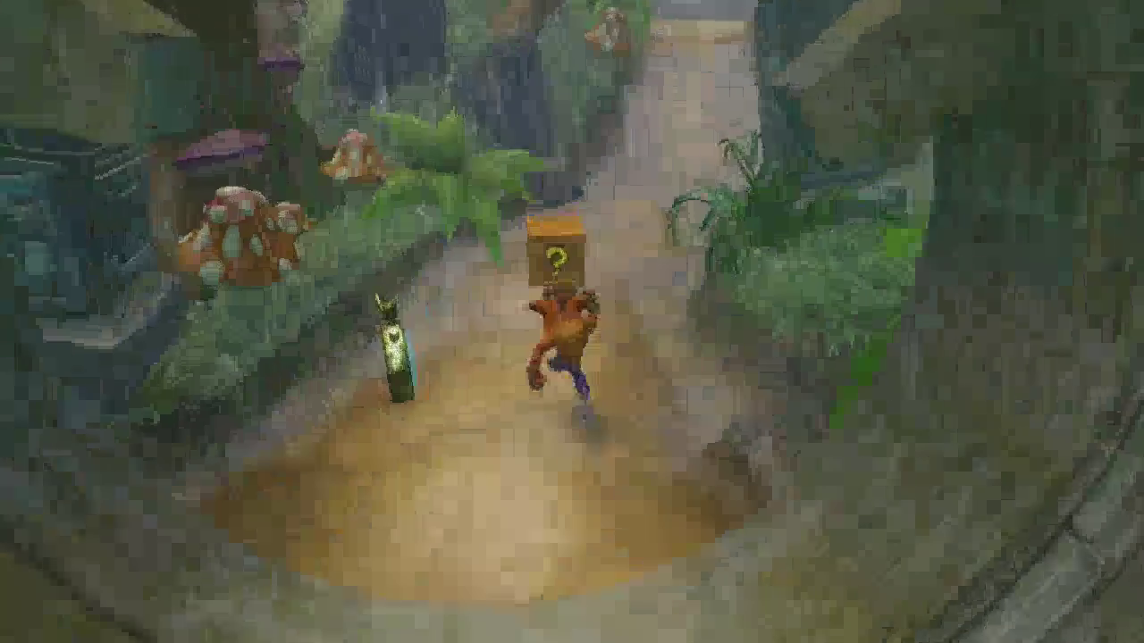
{"action": "key", "text": "x"}
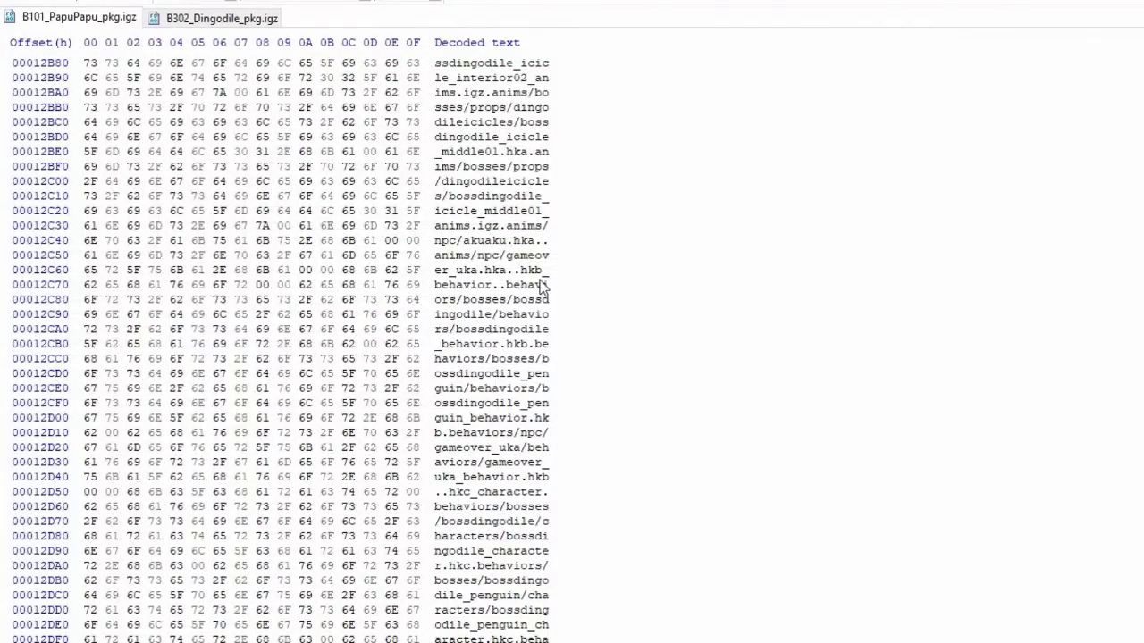
Step: Open L201_TurtleWoods_pkg.igz from packages\generated\maps\Crash2\L201_TurtleWoods in the hex editor
{"action": "key", "text": "ctrl+o"}
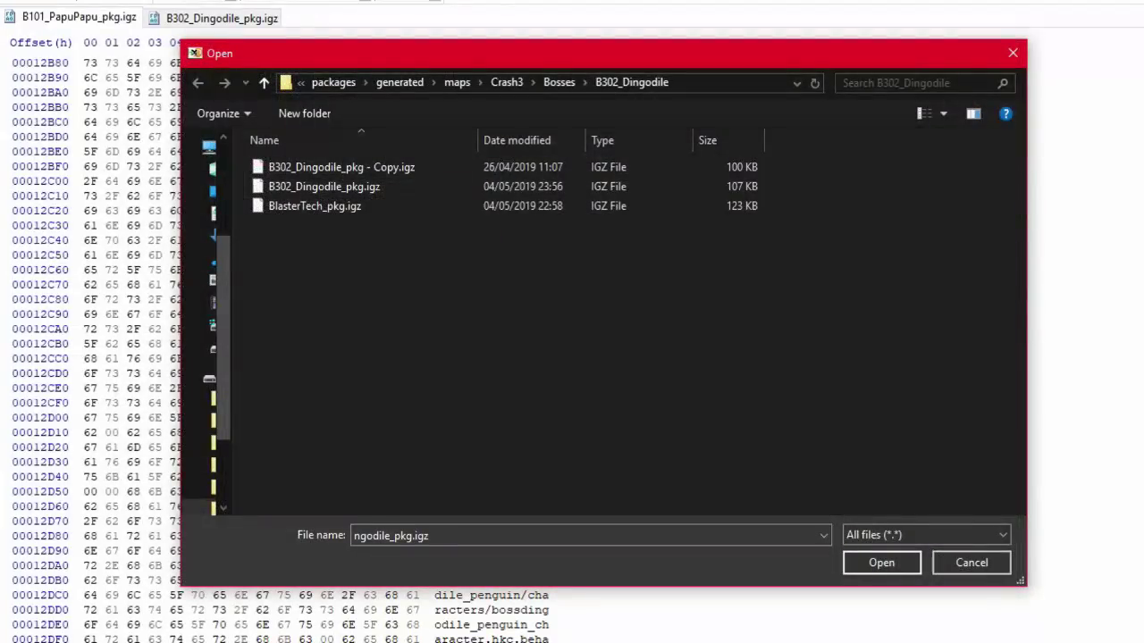
{"action": "left_click", "coordinate": [459, 83]}
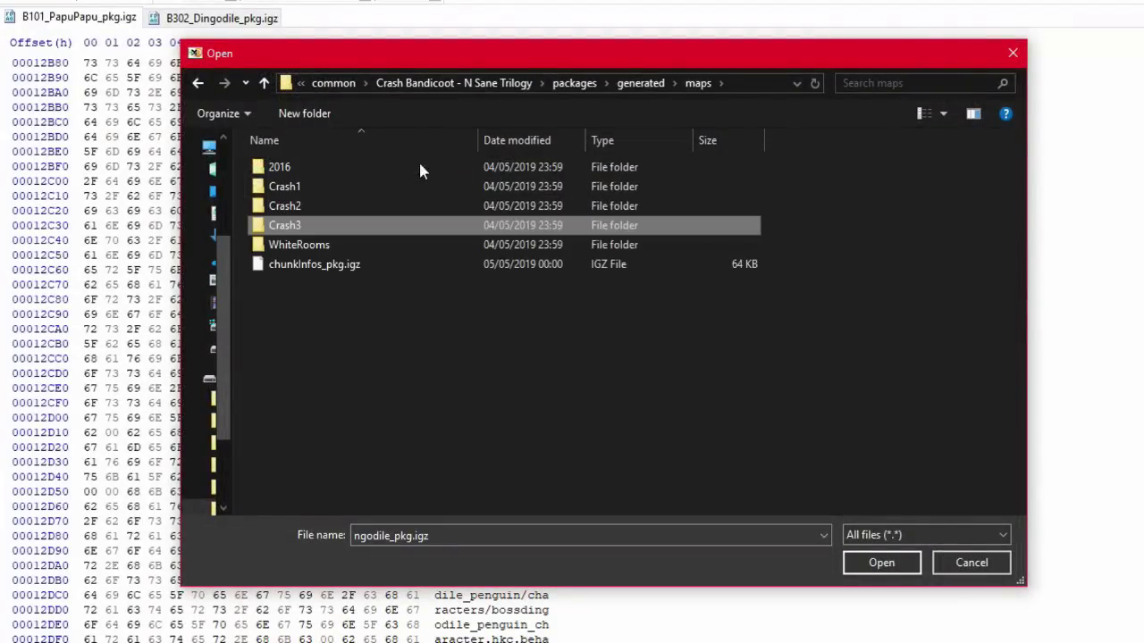
{"action": "double_click", "coordinate": [384, 202]}
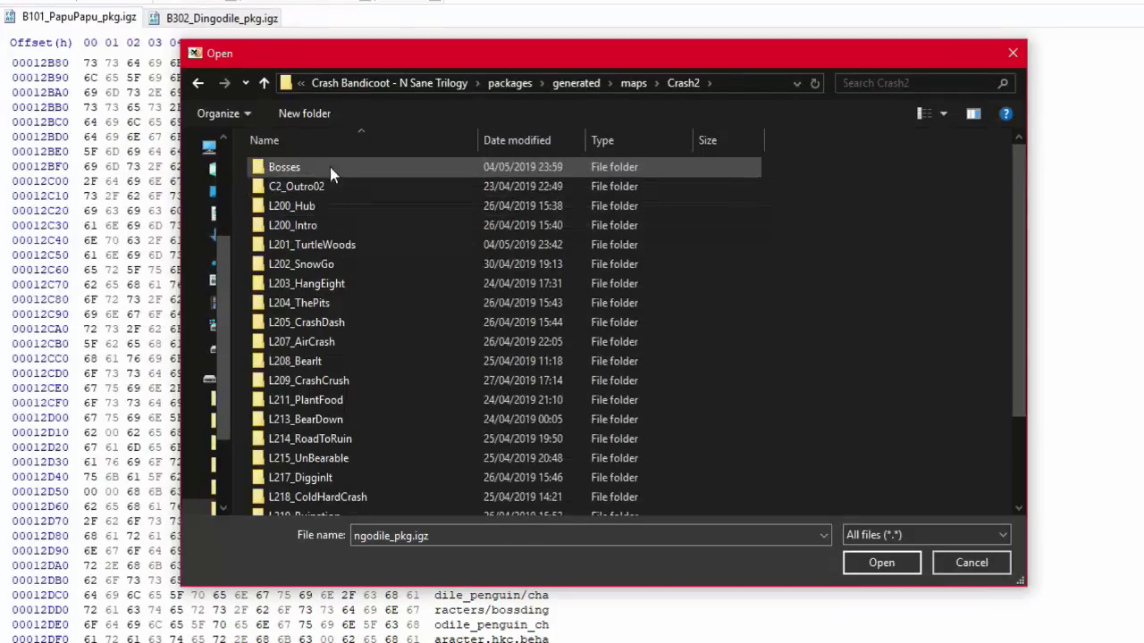
{"action": "double_click", "coordinate": [338, 247]}
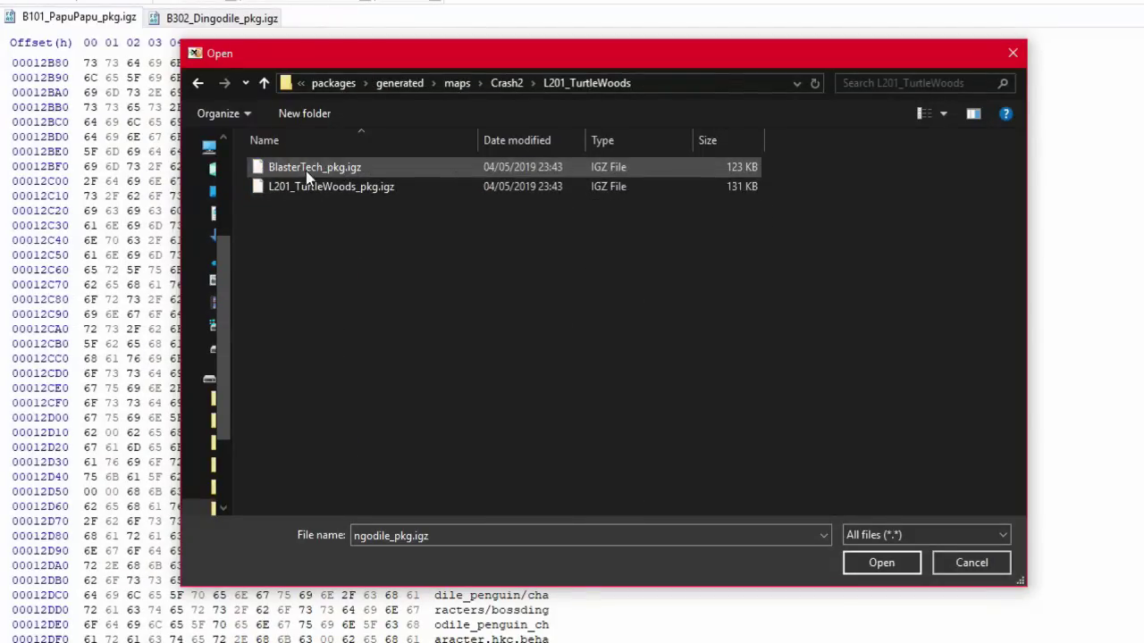
{"action": "double_click", "coordinate": [346, 193]}
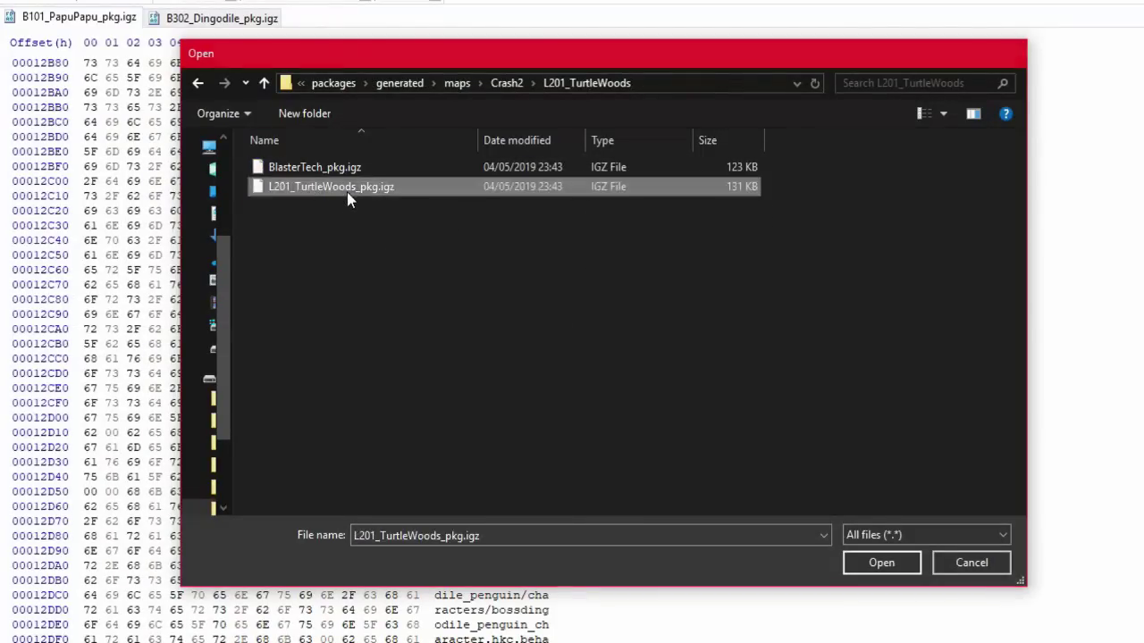
Step: Open L314_RoadCrash_pkg.igz from packages\generated\maps\Crash3\L314_RoadCrash in the hex editor
{"action": "key", "text": "ctrl+o"}
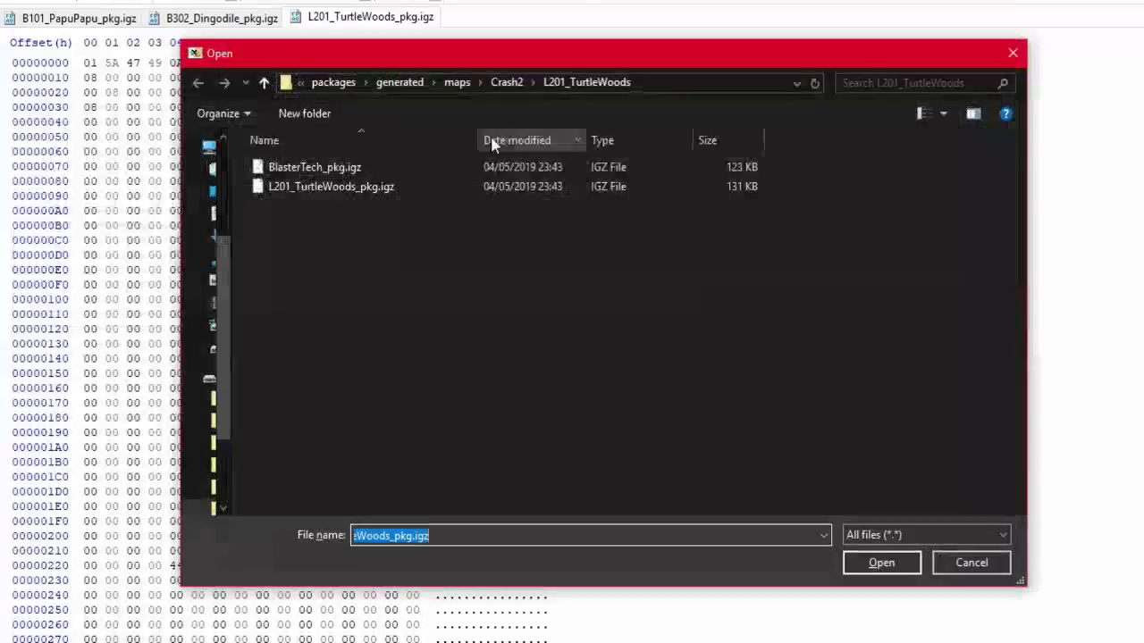
{"action": "left_click", "coordinate": [458, 83]}
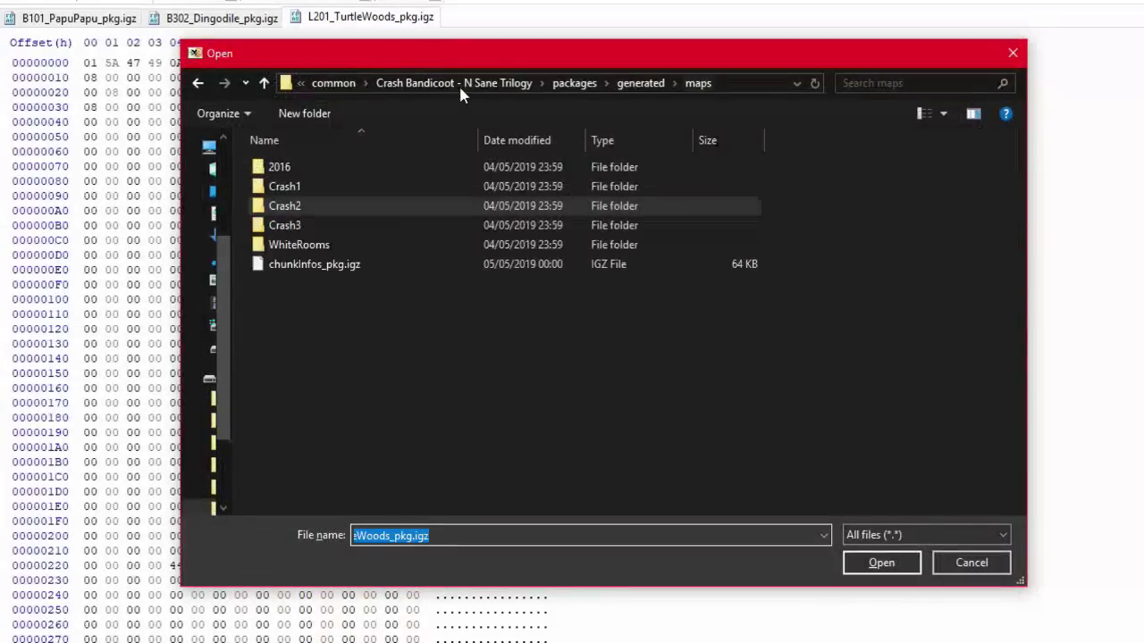
{"action": "double_click", "coordinate": [343, 225]}
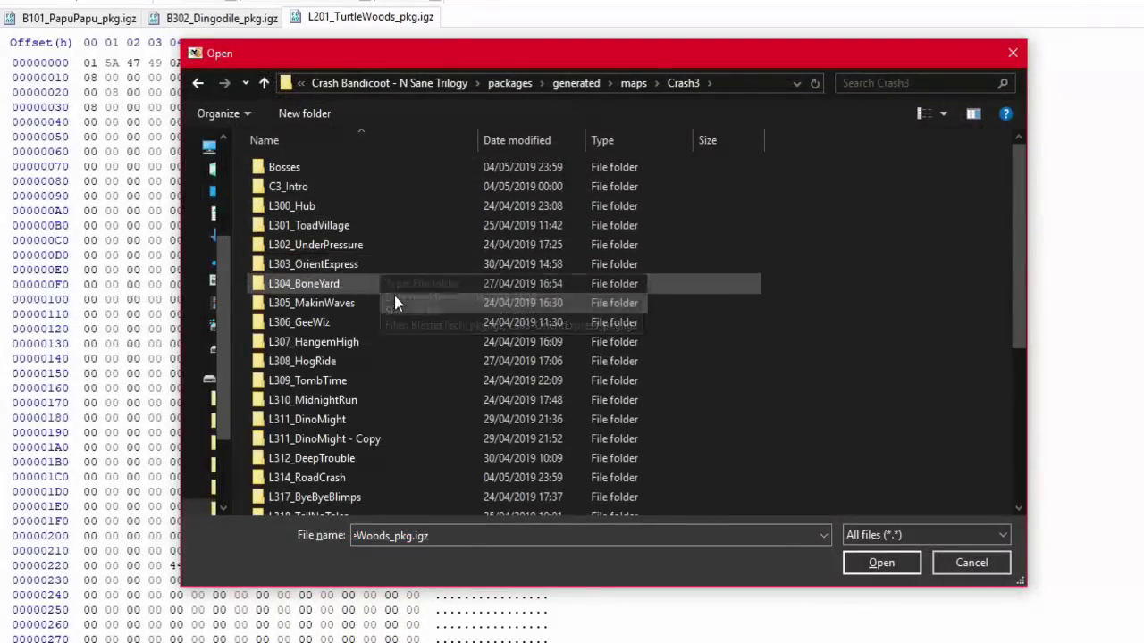
{"action": "double_click", "coordinate": [340, 477]}
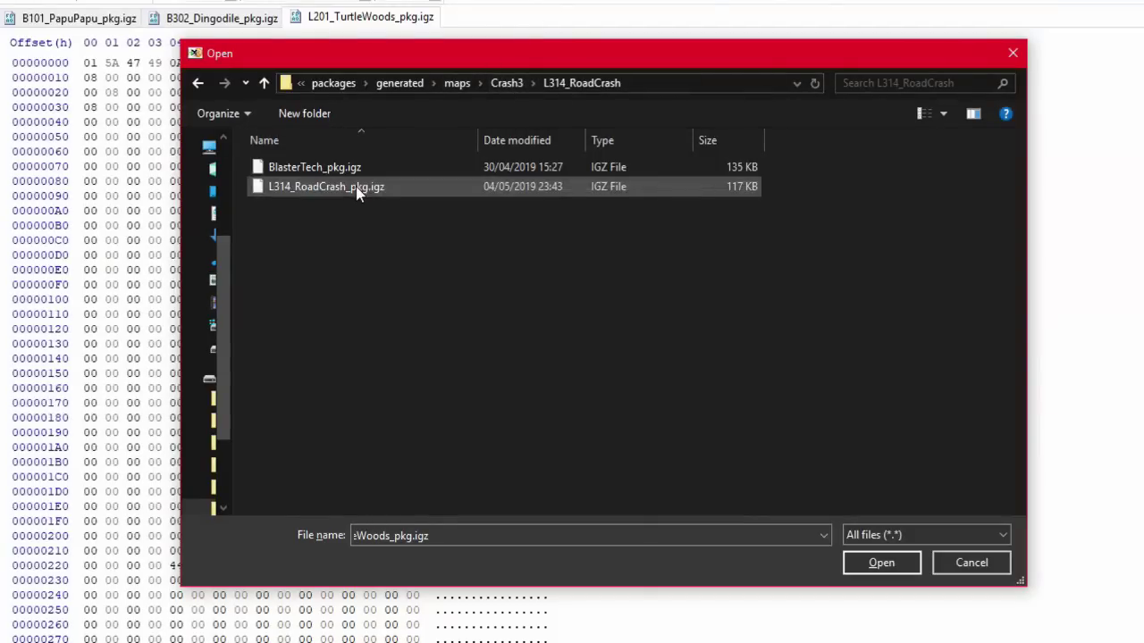
{"action": "double_click", "coordinate": [404, 187]}
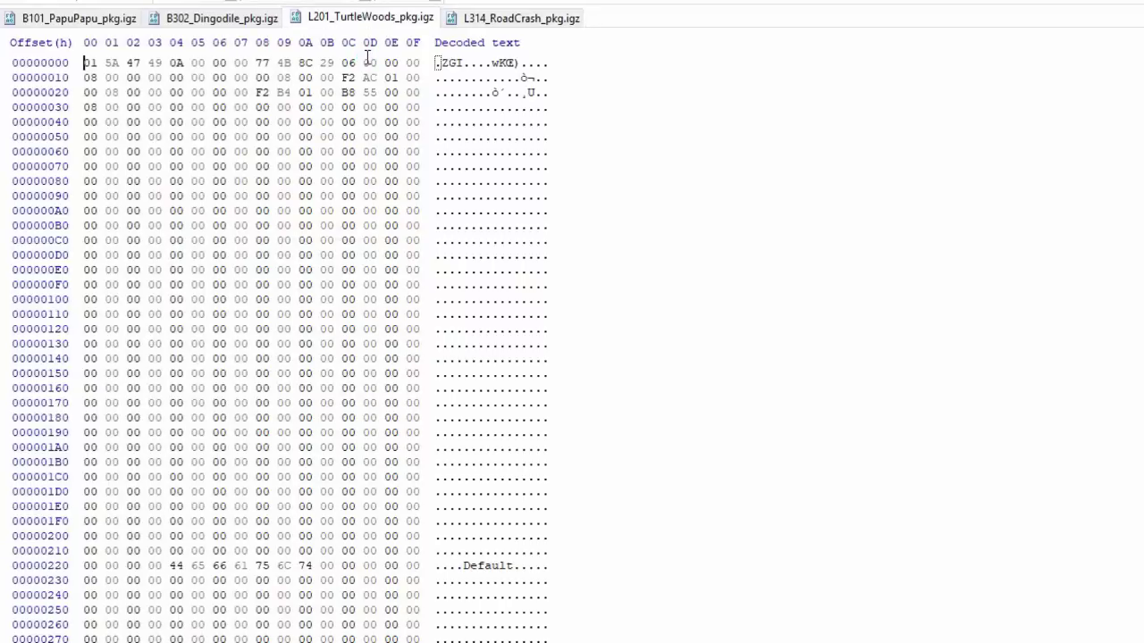
Step: Replace the entire contents of L314_RoadCrash_pkg.igz with all the bytes of L201_TurtleWoods_pkg.igz
{"action": "key", "text": "ctrl+a"}
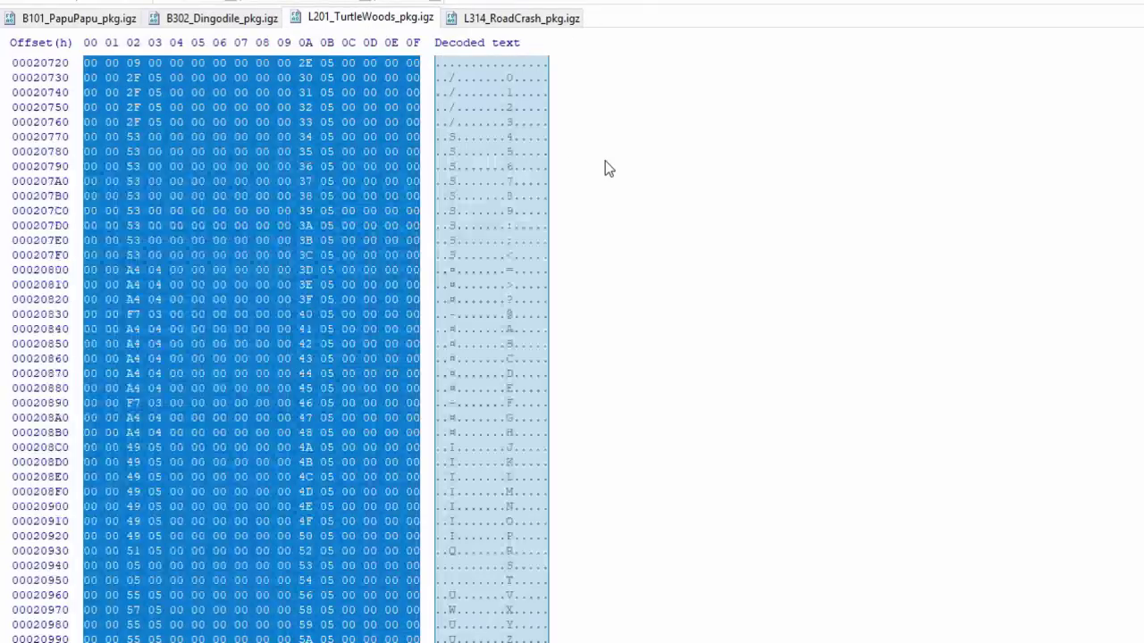
{"action": "left_click", "coordinate": [536, 19]}
{"action": "key", "text": "ctrl+a"}
{"action": "left_click", "coordinate": [785, 133]}
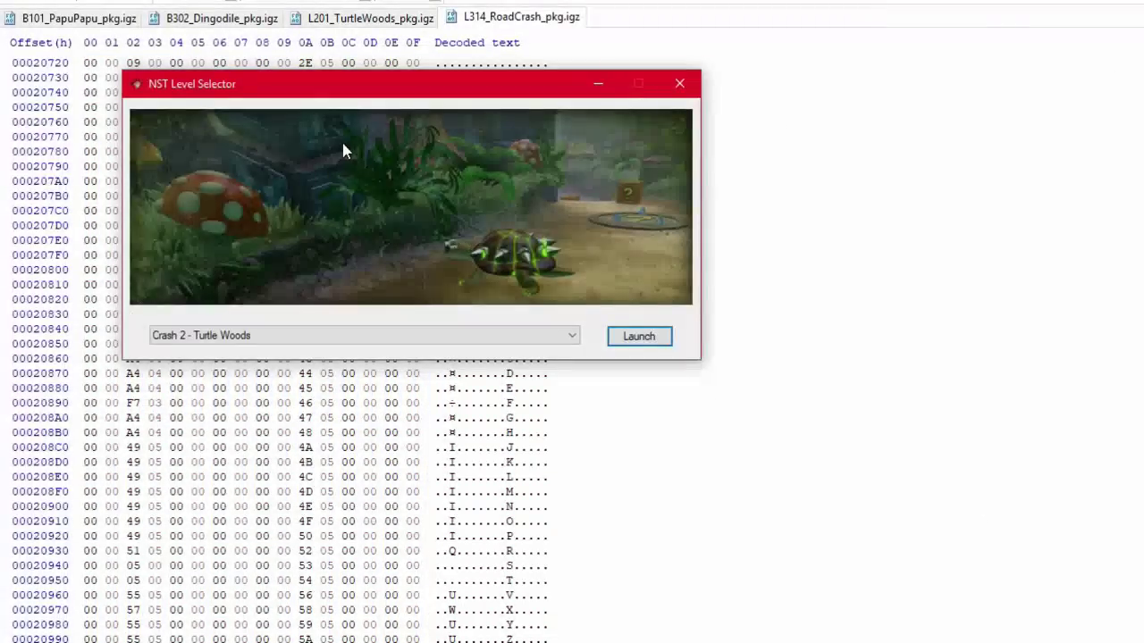
Step: Choose Crash 3 - Road Crash in the NST Level Selector and launch it
{"action": "key", "text": "Down"}
{"action": "key", "text": "Down"}
{"action": "key", "text": "Down"}
{"action": "key", "text": "Down"}
{"action": "key", "text": "Down"}
{"action": "key", "text": "Down"}
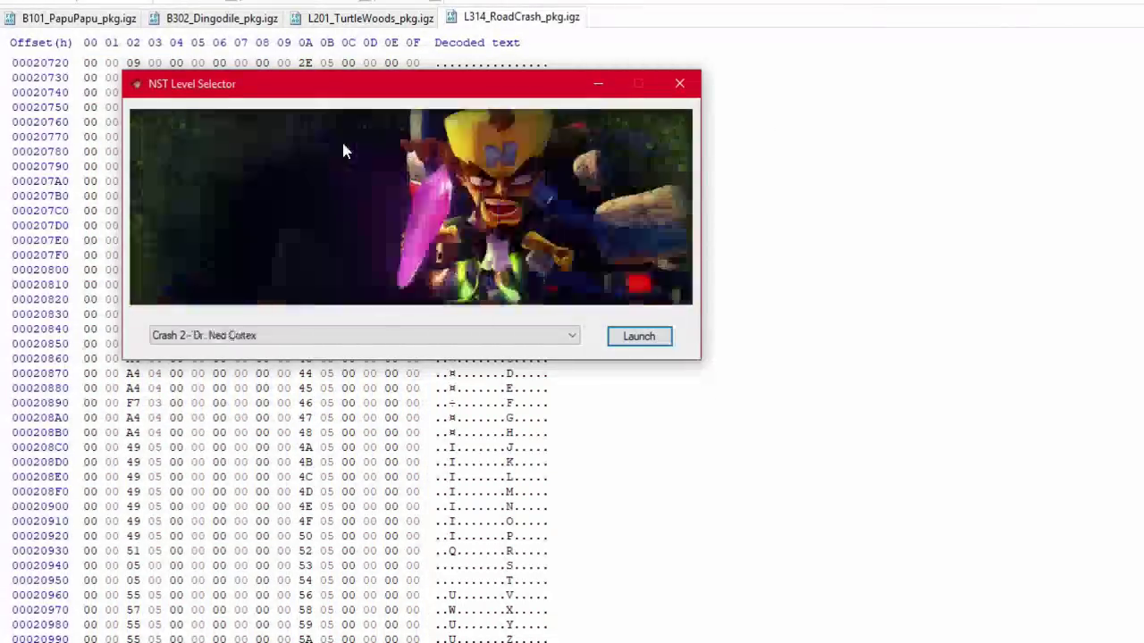
{"action": "key", "text": "Down"}
{"action": "key", "text": "Down"}
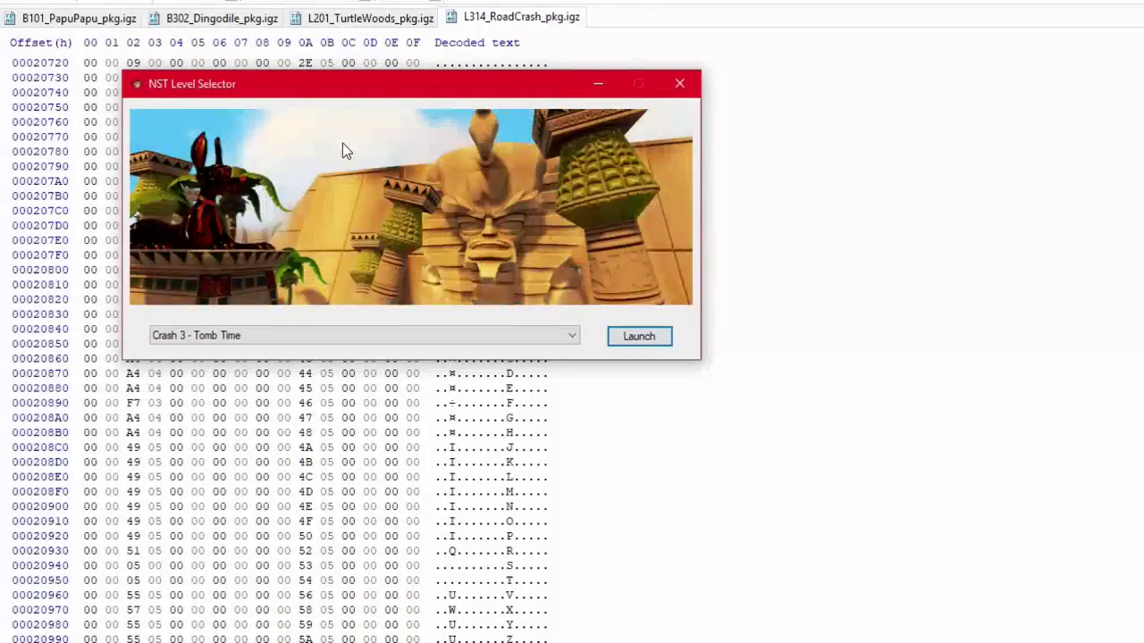
{"action": "key", "text": "Down"}
{"action": "key", "text": "Down"}
{"action": "key", "text": "Down"}
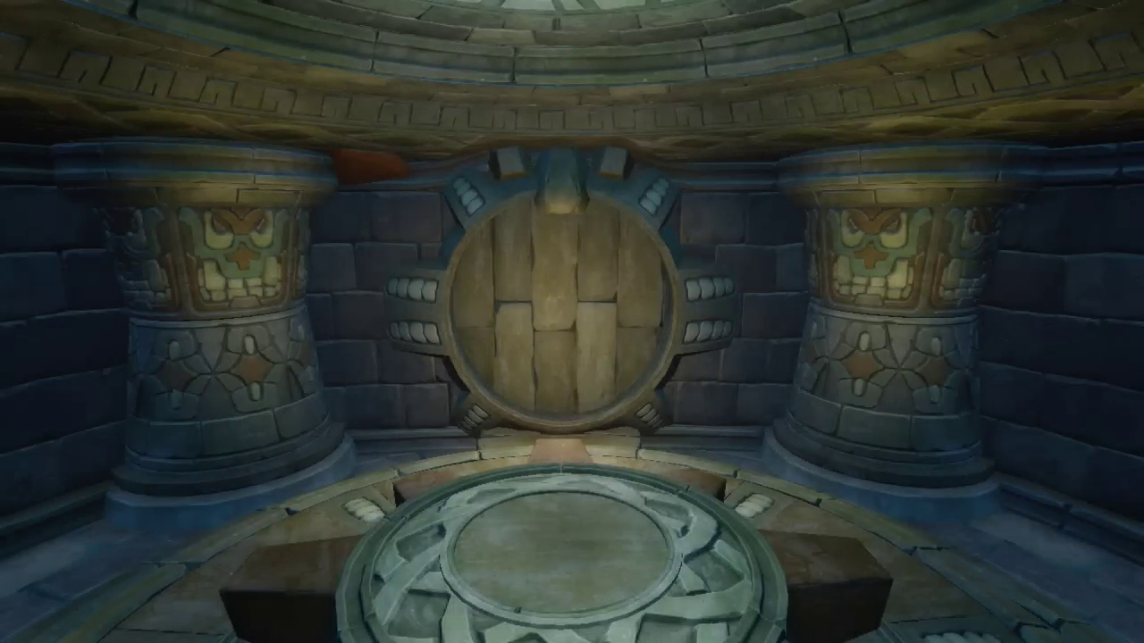
Step: Pause and resume the Road Crash level twice to check how the swapped level responds
{"action": "key", "text": "Escape"}
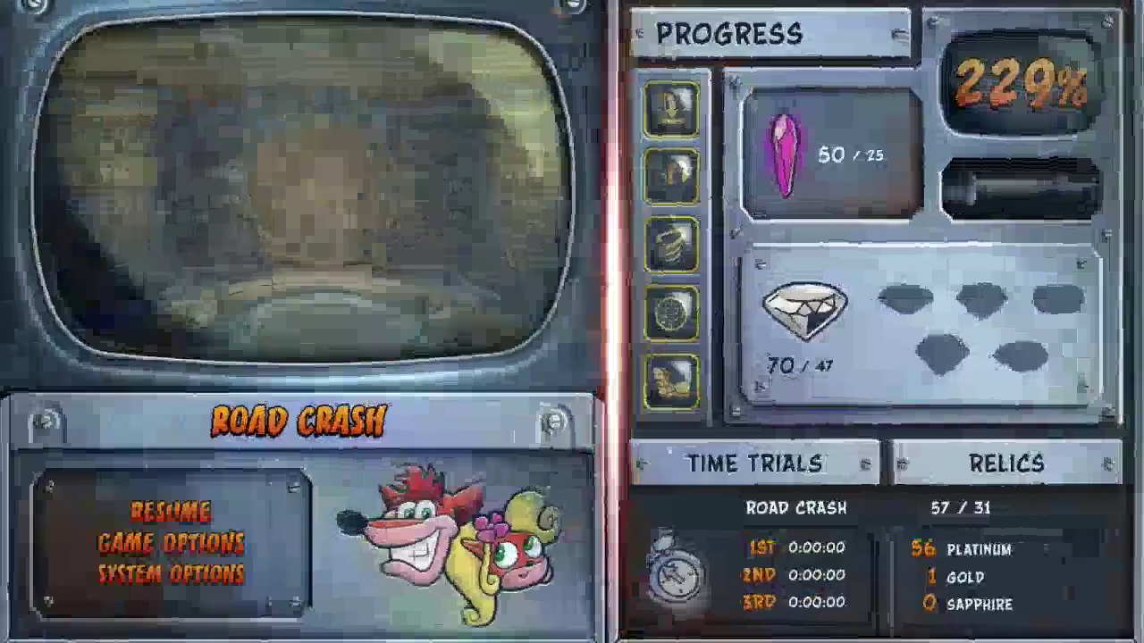
{"action": "key", "text": "Return"}
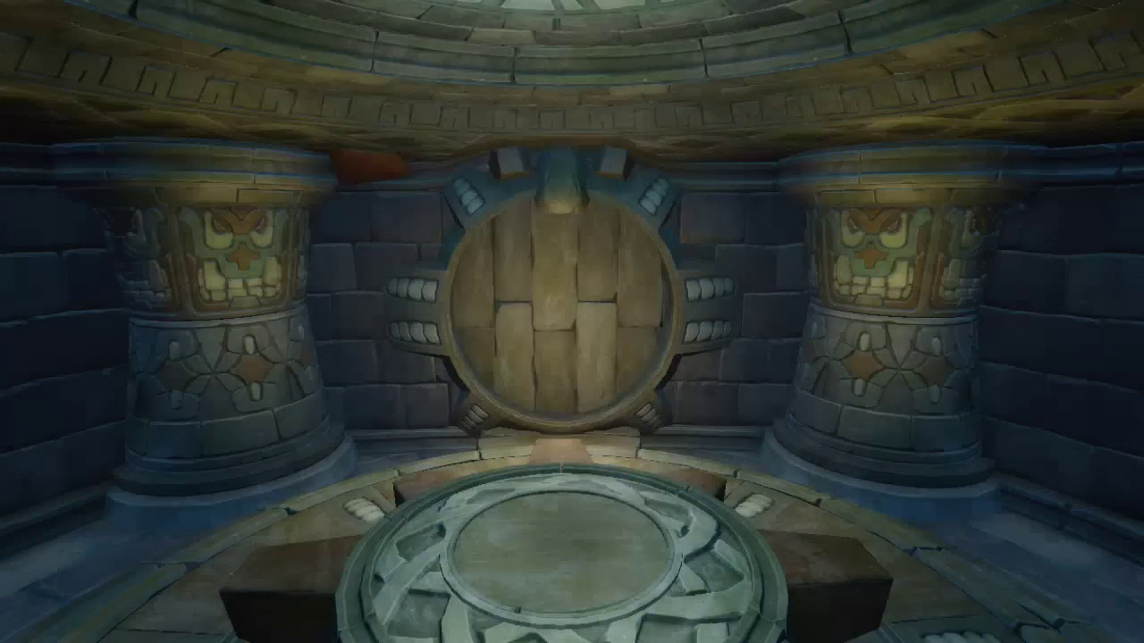
{"action": "key", "text": "Escape"}
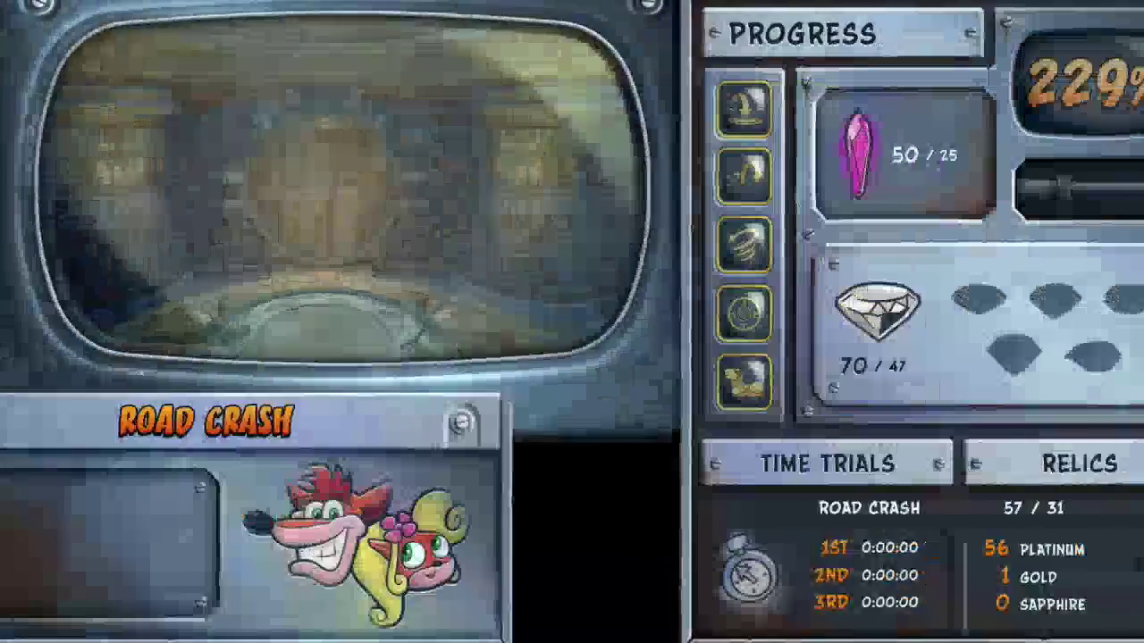
{"action": "key", "text": "Return"}
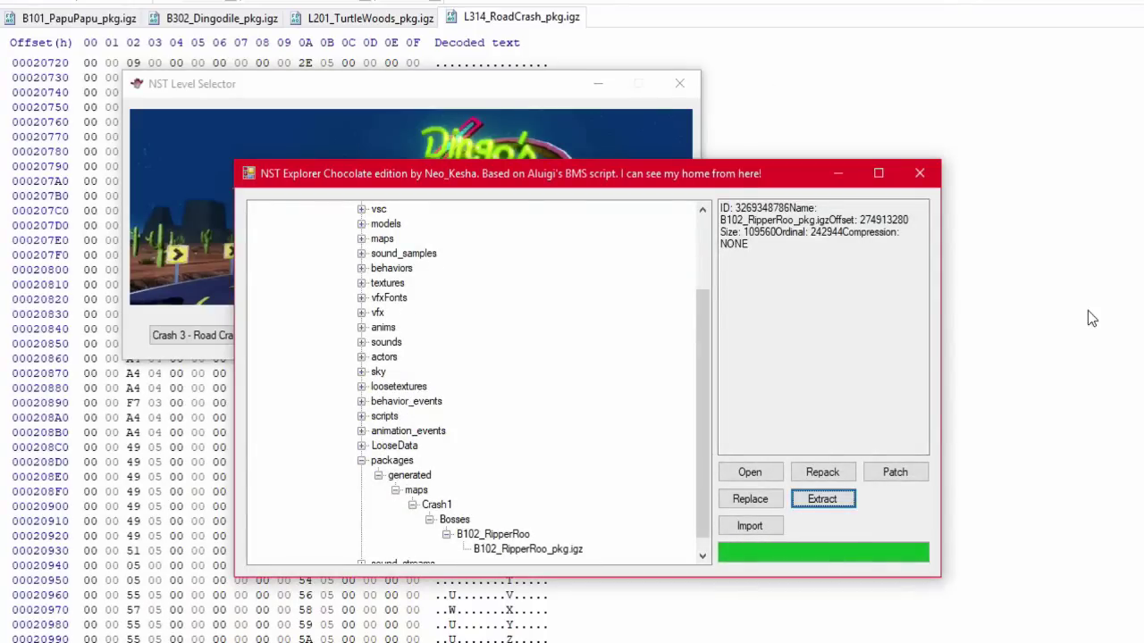
Step: Switch to NST Explorer and open F:\Steam\steamapps\common\Crash Bandicoot - N Sane Trilogy\archives\chunkInfos.pak
{"action": "left_click", "coordinate": [749, 474]}
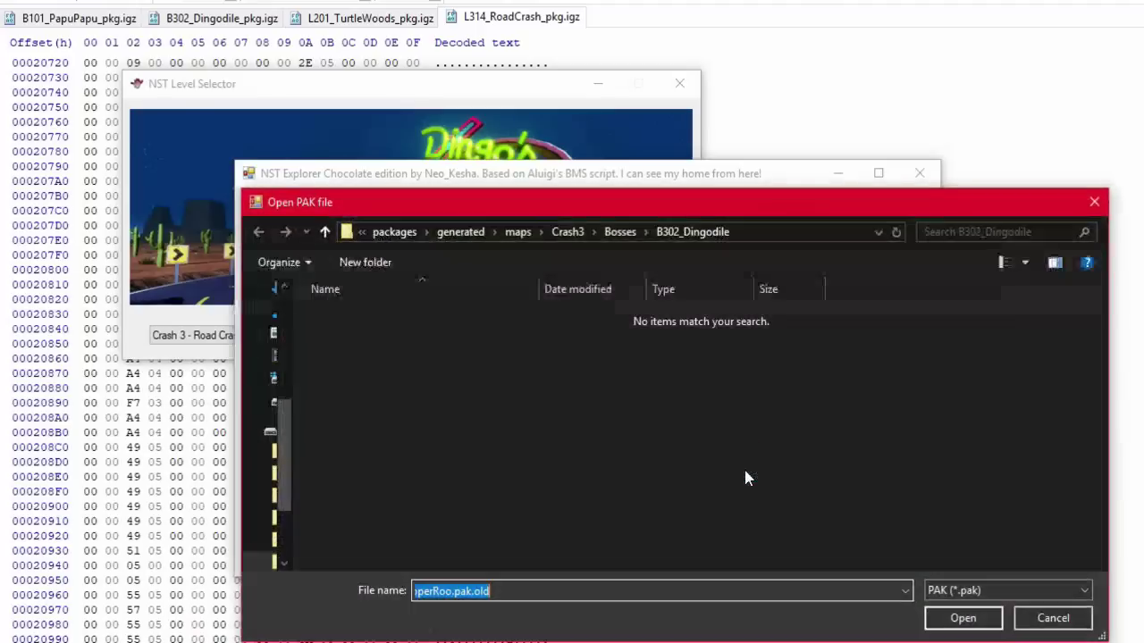
{"action": "left_click", "coordinate": [905, 591]}
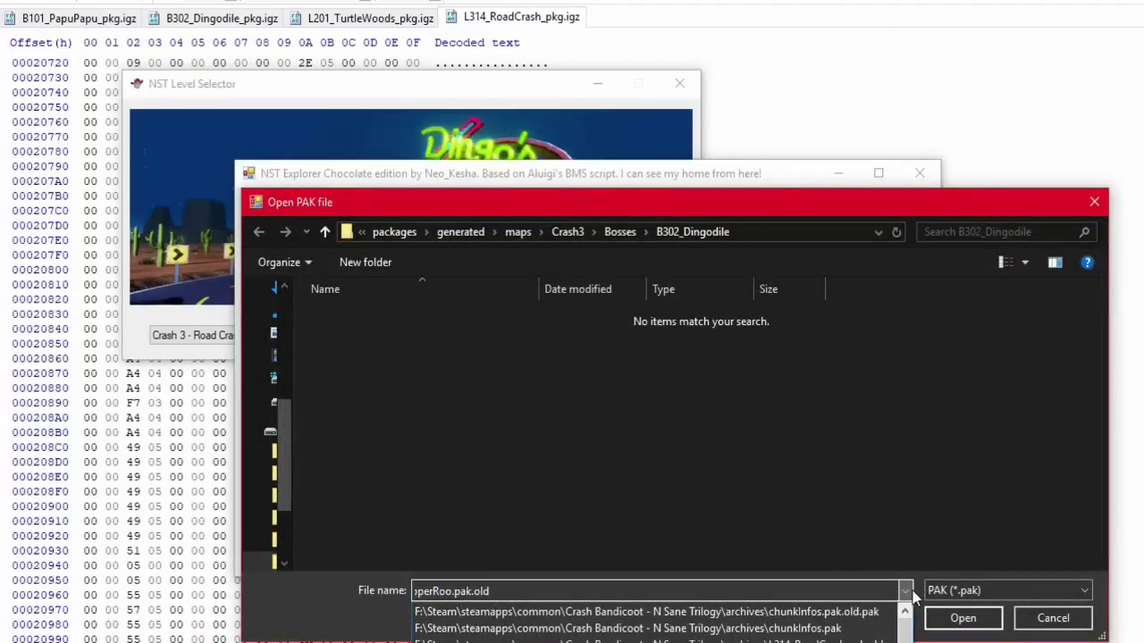
{"action": "left_click", "coordinate": [823, 615]}
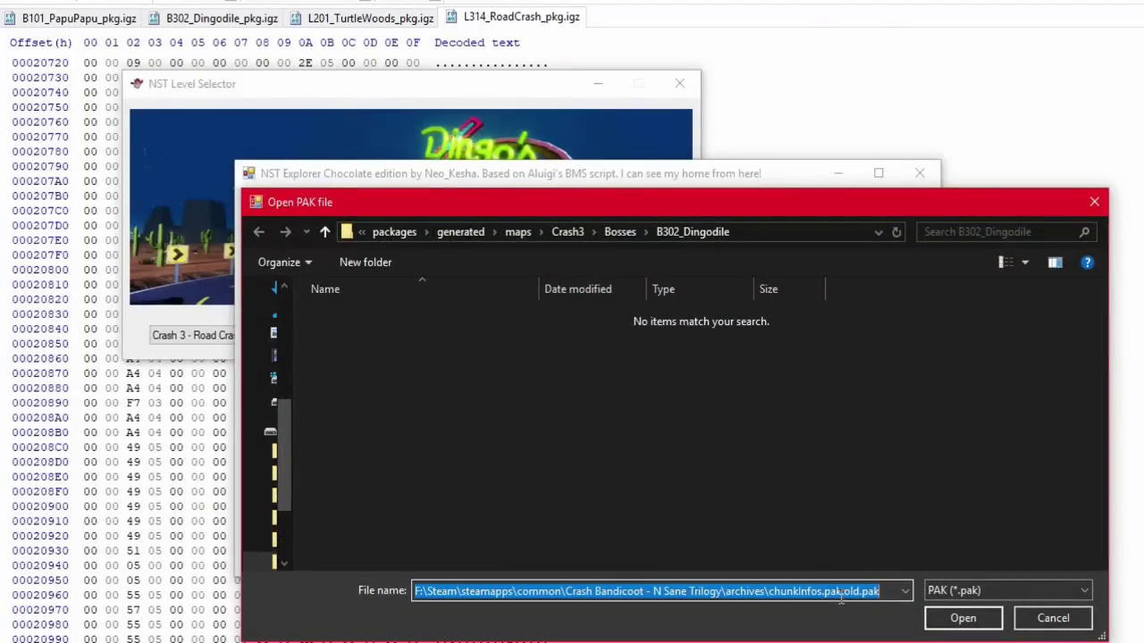
{"action": "left_click_drag", "start_coordinate": [841, 592], "coordinate": [911, 596]}
{"action": "key", "text": "BackSpace"}
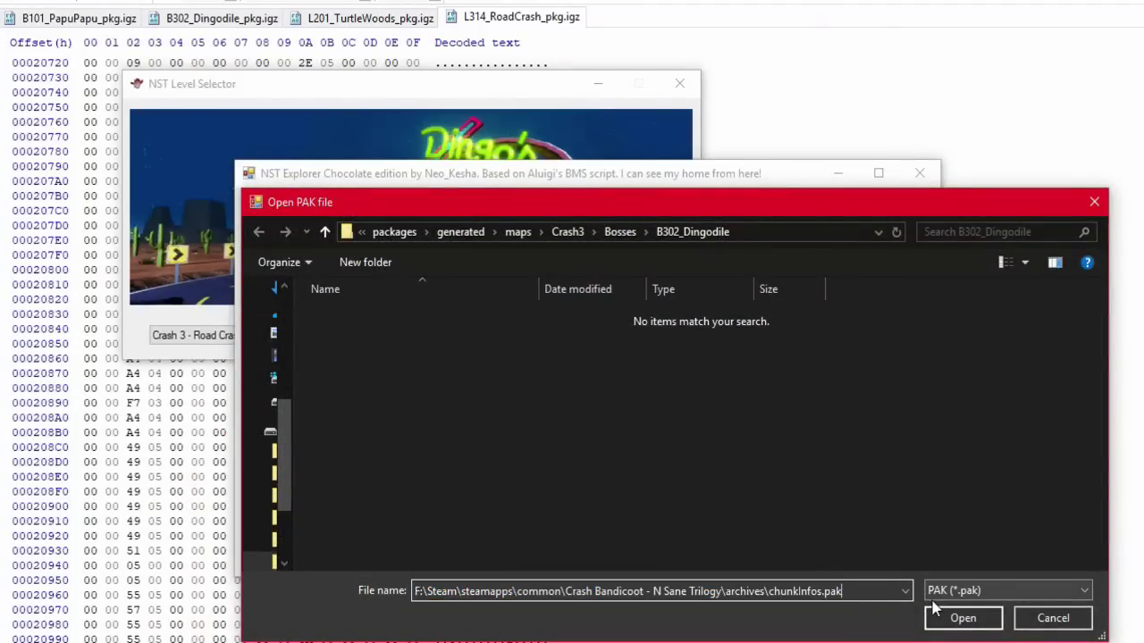
{"action": "left_click", "coordinate": [932, 614]}
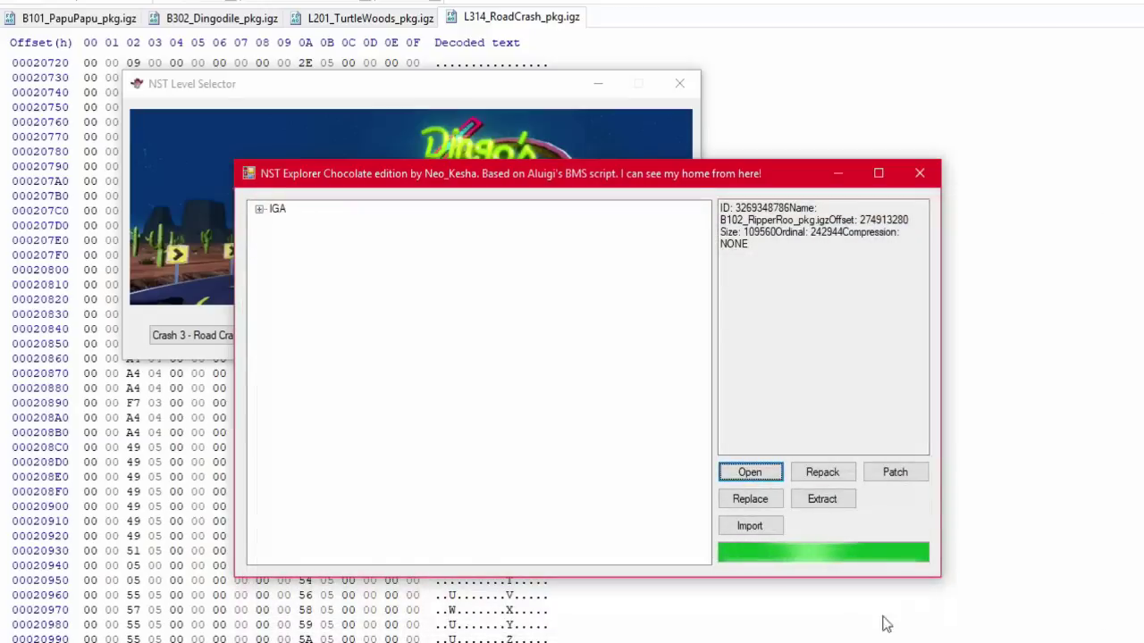
Step: Repack the opened archive into the archives folder under the name chunkInfos.pak.old
{"action": "left_click", "coordinate": [828, 480]}
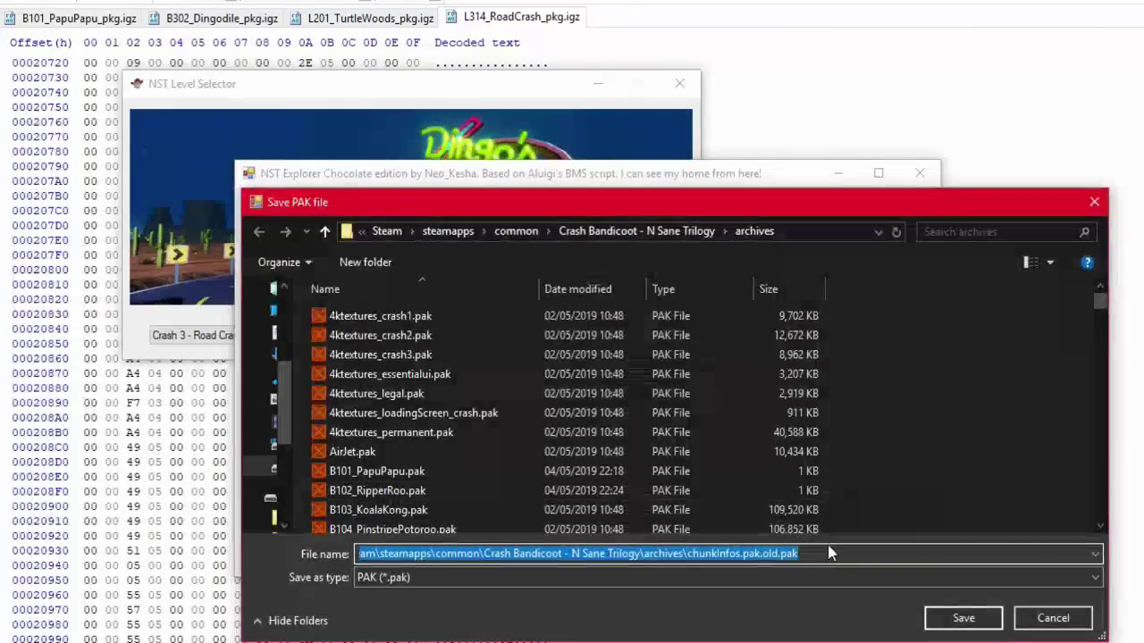
{"action": "left_click", "coordinate": [837, 560]}
{"action": "key", "text": "BackSpace"}
{"action": "key", "text": "BackSpace"}
{"action": "key", "text": "BackSpace"}
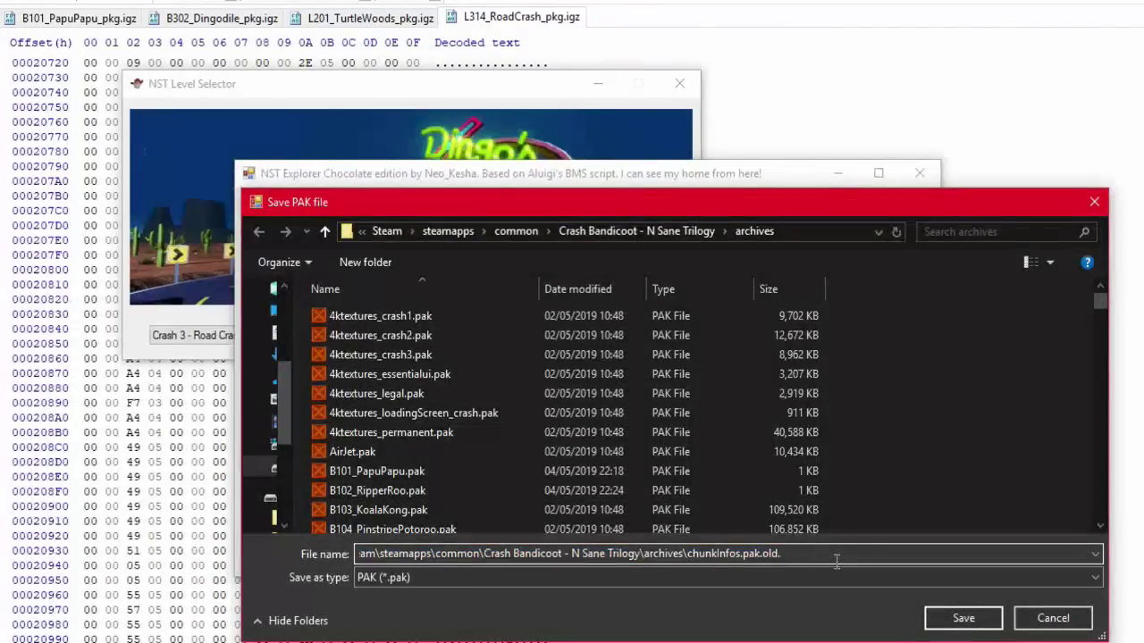
{"action": "key", "text": "Return"}
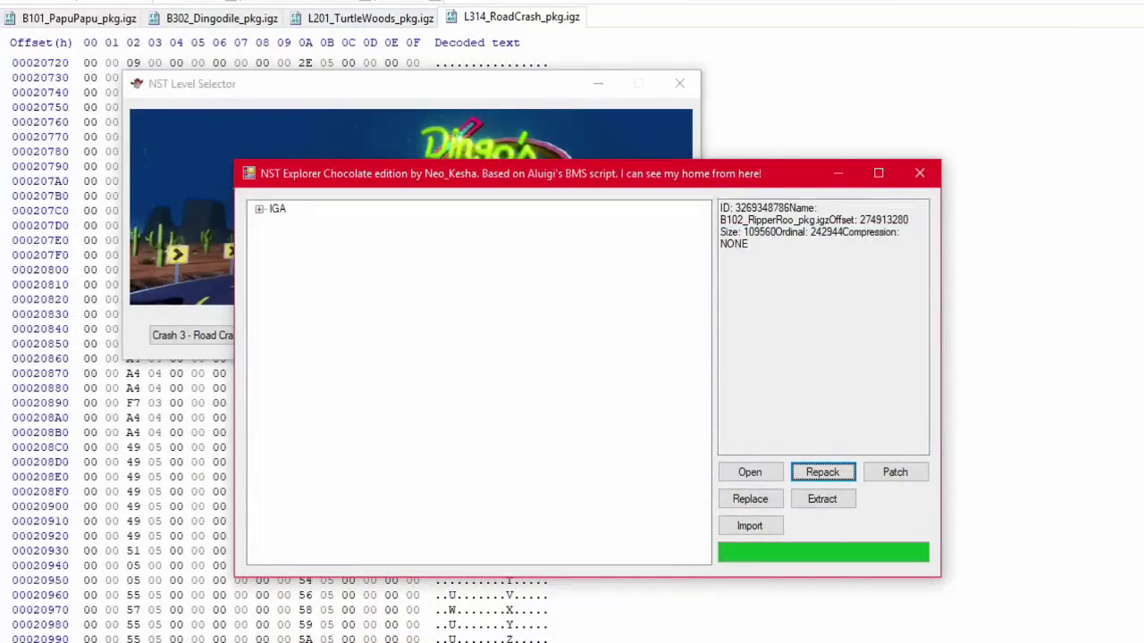
Step: Bring the game's archives folder window into view and refresh its file list
{"action": "left_click_drag", "start_coordinate": [1143, 54], "coordinate": [498, 56]}
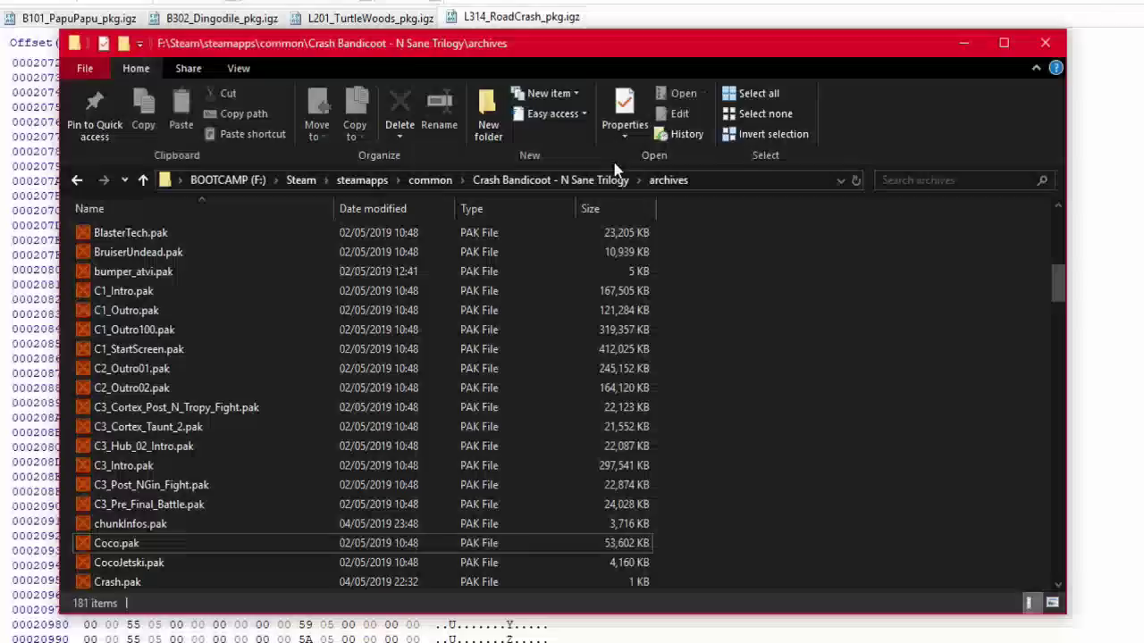
{"action": "right_click", "coordinate": [791, 374]}
{"action": "left_click", "coordinate": [788, 452]}
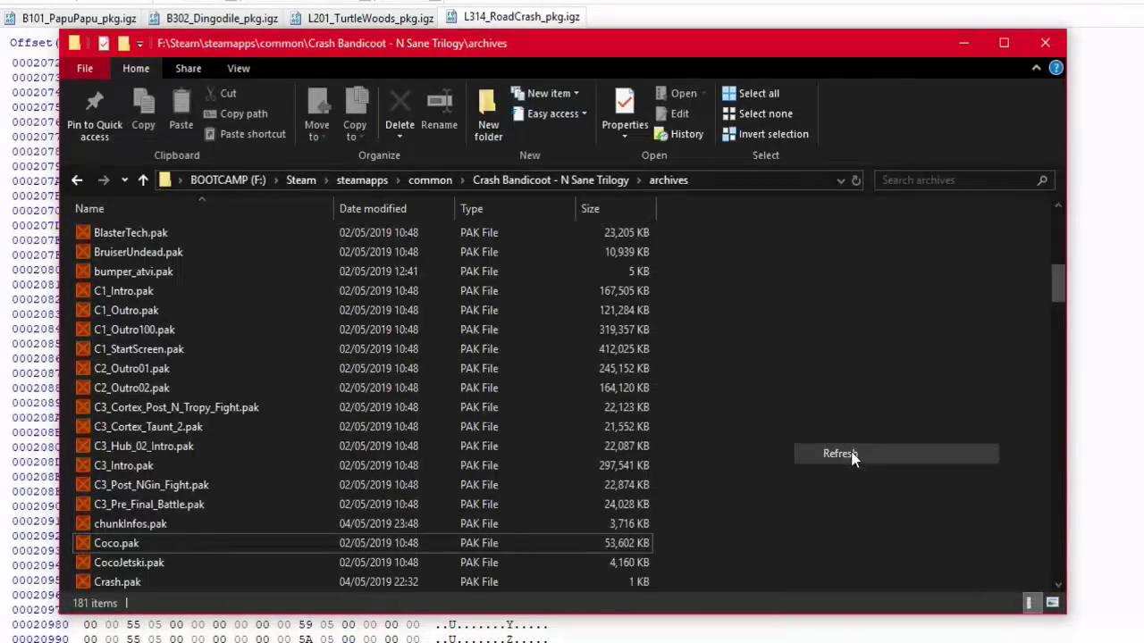
{"action": "scroll", "coordinate": [778, 427], "scroll_direction": "down", "scroll_amount": 15}
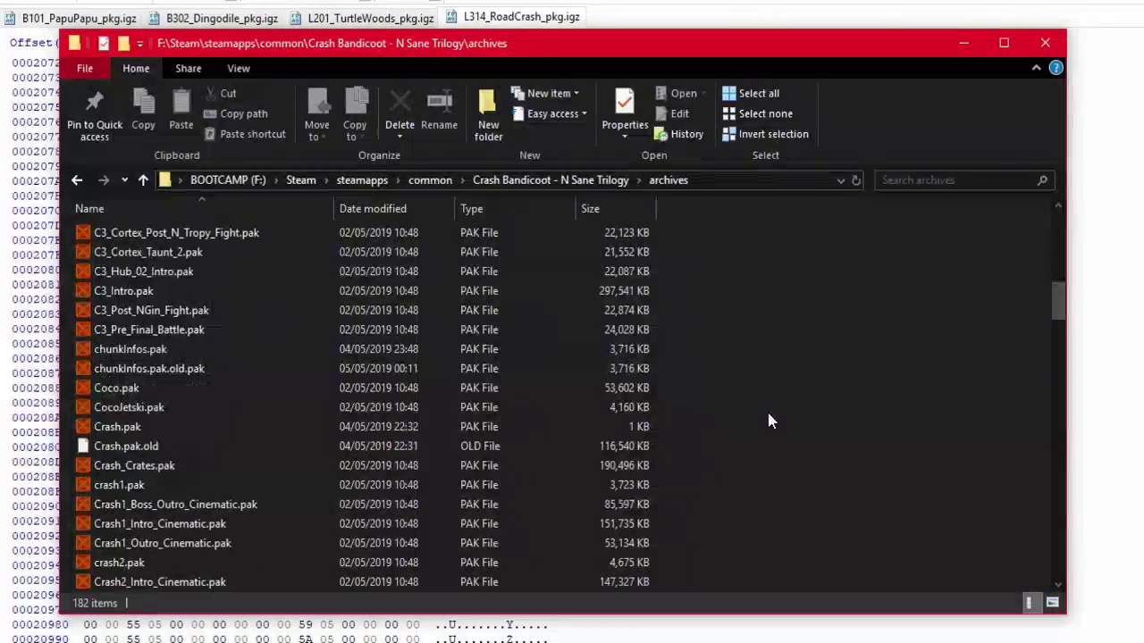
{"action": "scroll", "coordinate": [767, 421], "scroll_direction": "up", "scroll_amount": 4}
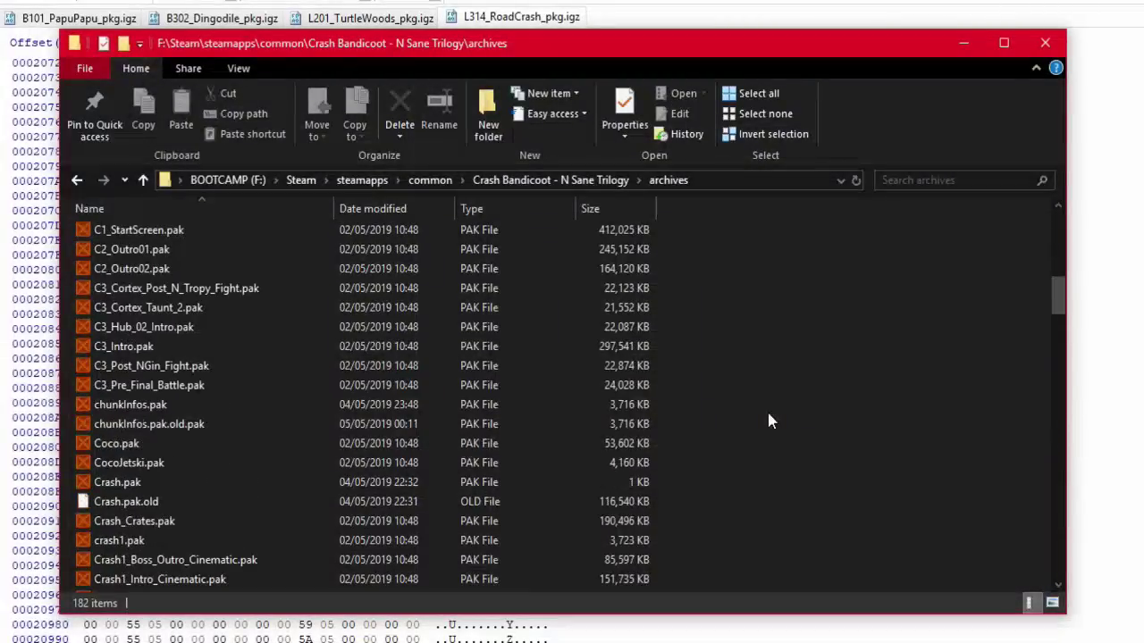
Step: Rename chunkInfos.pak.old.pak to chunkInfos.pak.old and accept the extension change
{"action": "left_click", "coordinate": [217, 426]}
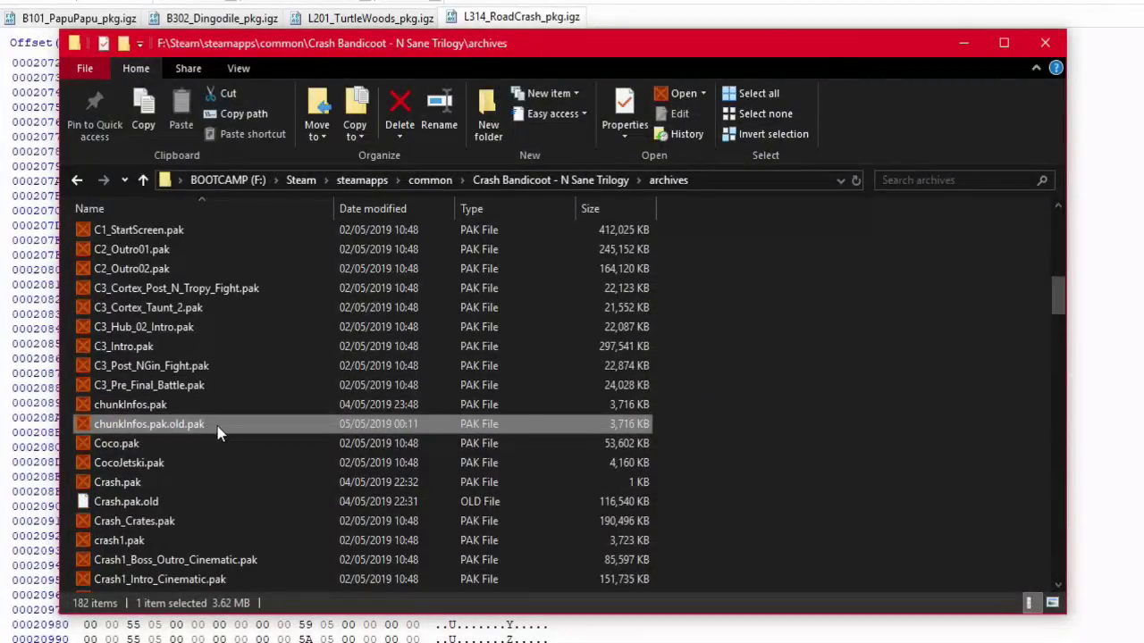
{"action": "left_click", "coordinate": [217, 426]}
{"action": "key", "text": "End"}
{"action": "key", "text": "BackSpace"}
{"action": "key", "text": "BackSpace"}
{"action": "key", "text": "BackSpace"}
{"action": "key", "text": "BackSpace"}
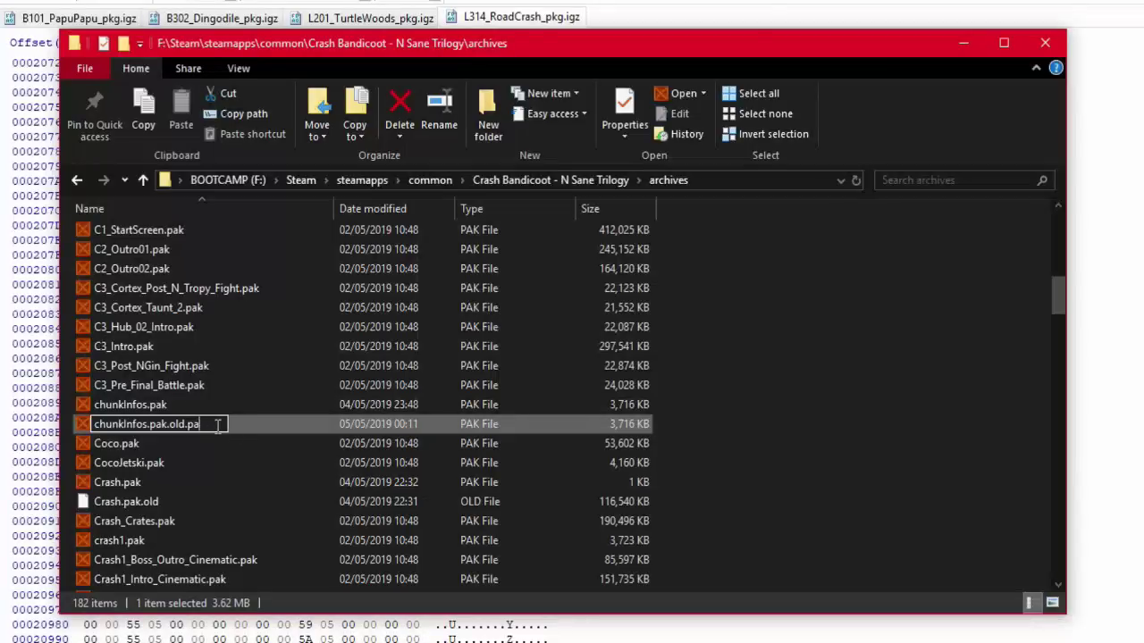
{"action": "key", "text": "Return"}
{"action": "key", "text": "Escape"}
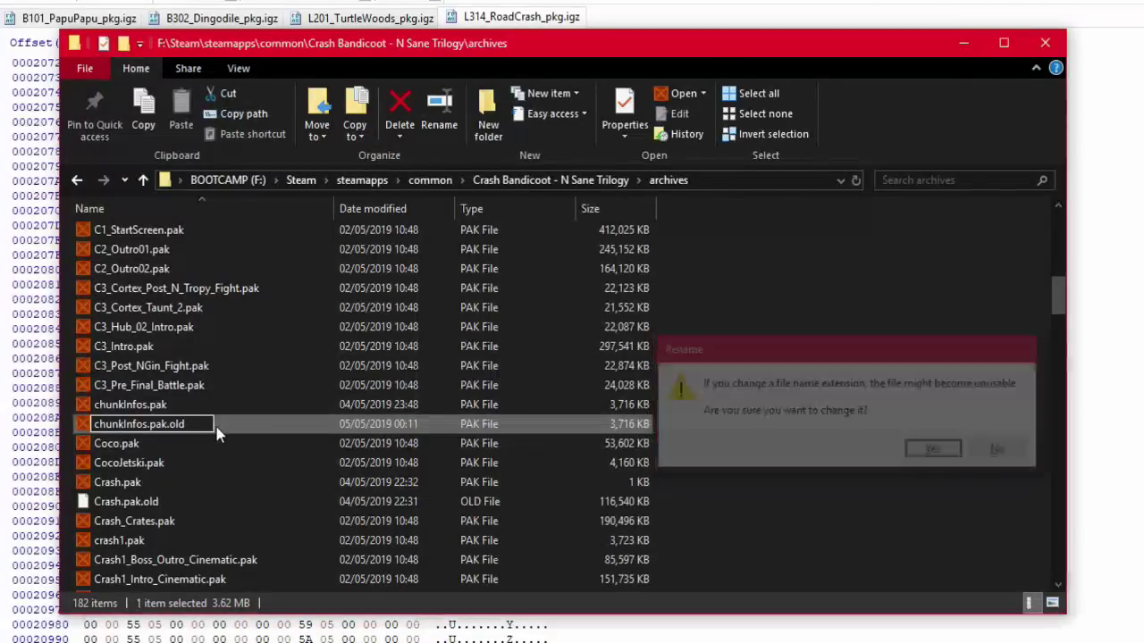
{"action": "left_click", "coordinate": [751, 439]}
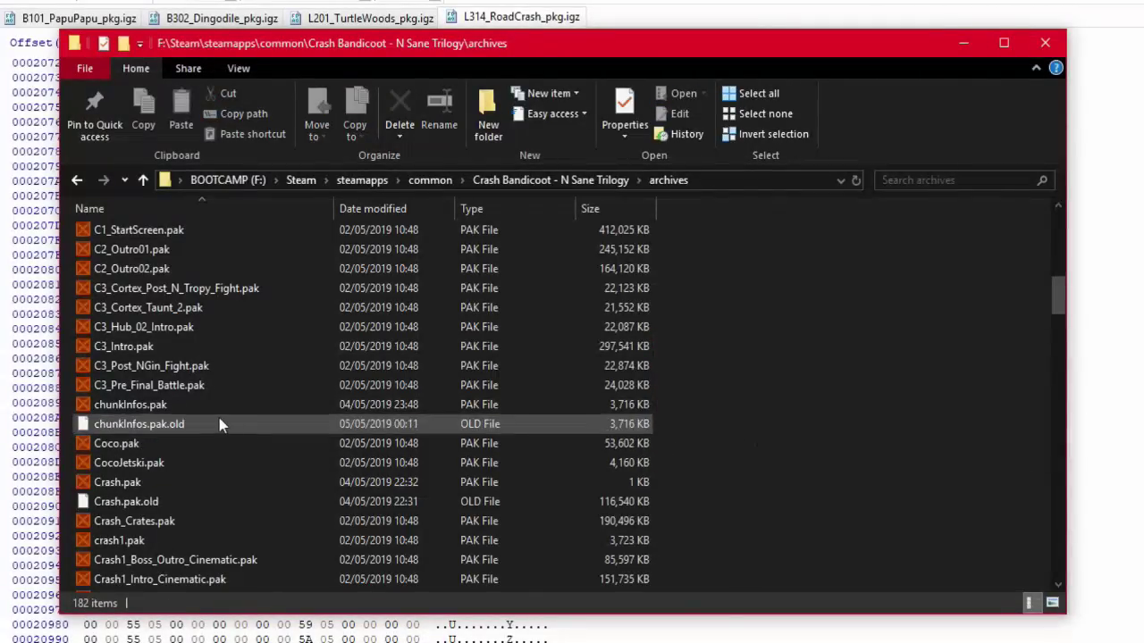
Step: Open chunkInfos.pak from the archives folder in HxD and delete all bytes from hex offset 60 to the end
{"action": "right_click", "coordinate": [155, 406]}
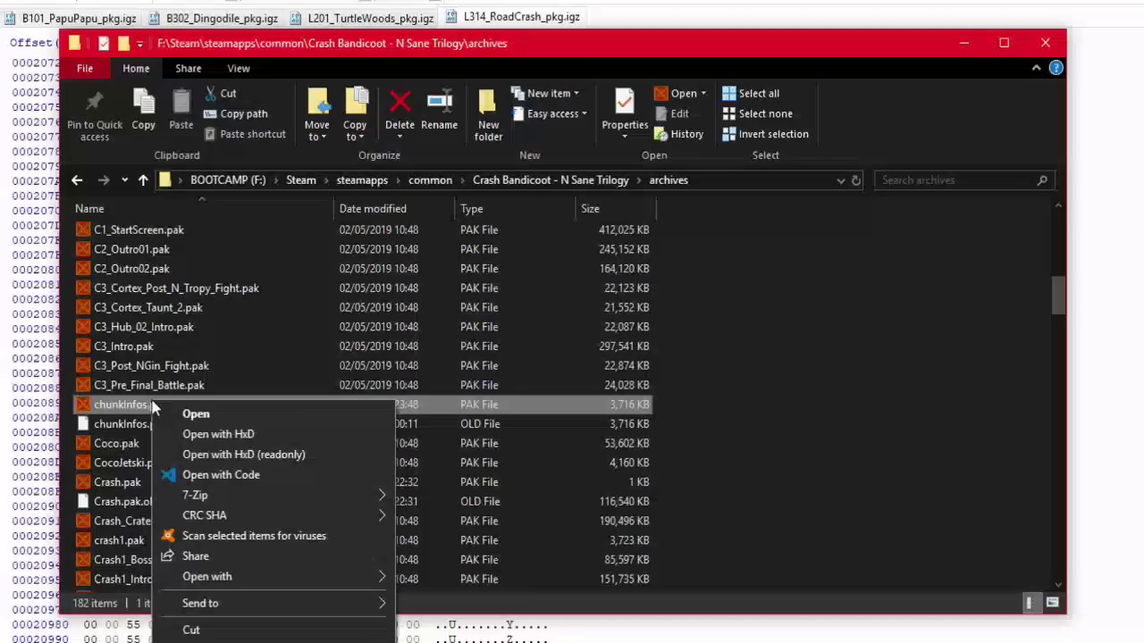
{"action": "left_click", "coordinate": [248, 437]}
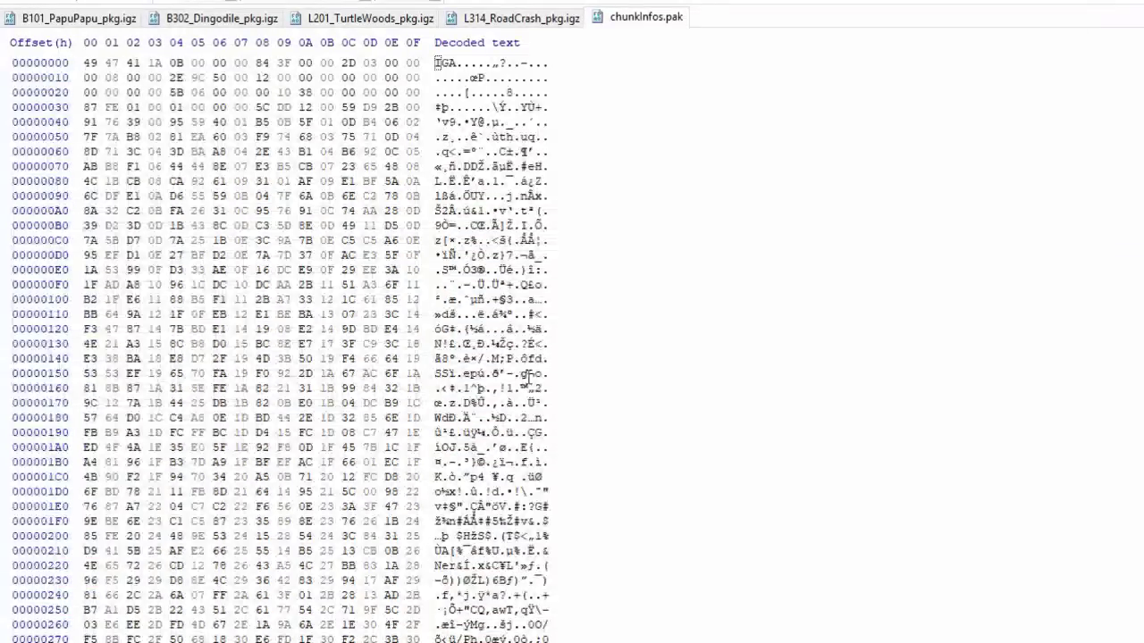
{"action": "key", "text": "ctrl+e"}
{"action": "type", "text": "60"}
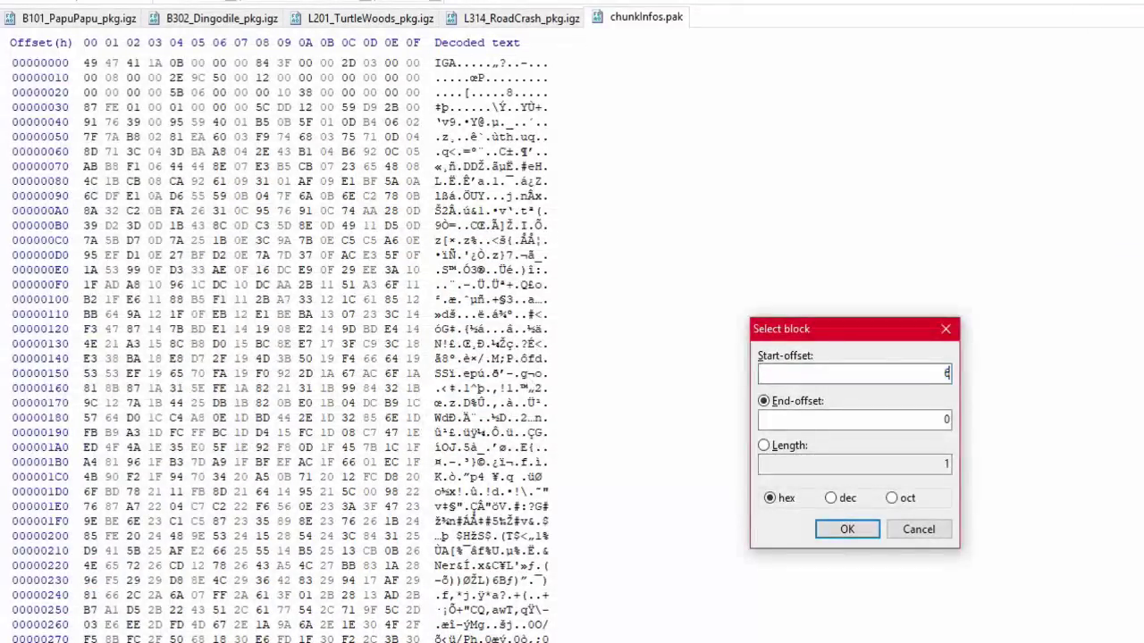
{"action": "left_click", "coordinate": [817, 414]}
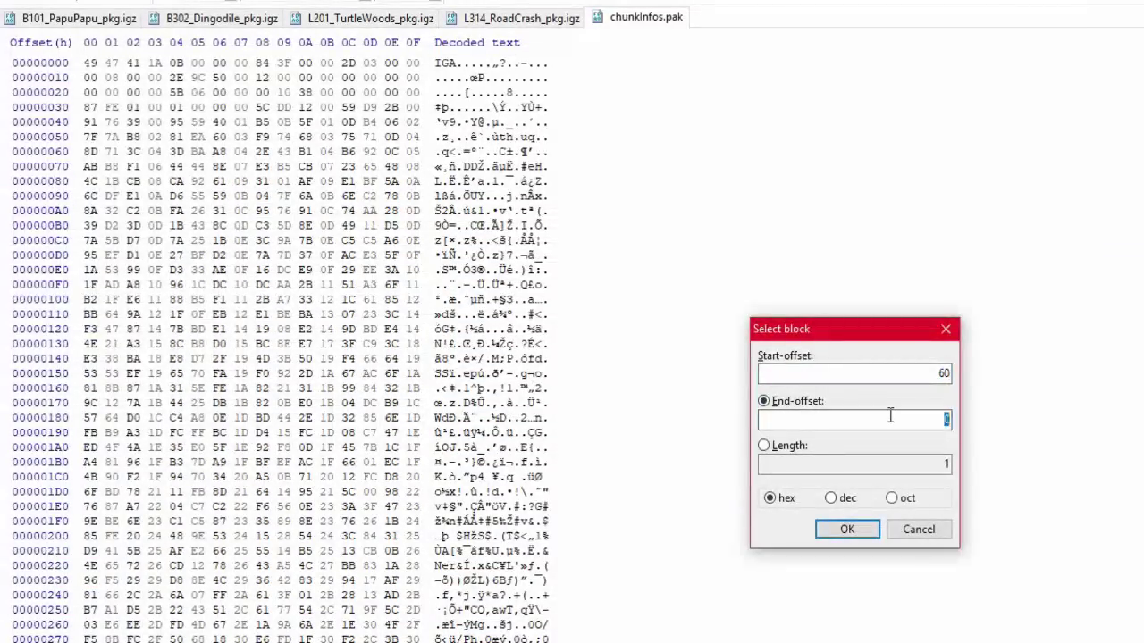
{"action": "key", "text": "BackSpace"}
{"action": "type", "text": "FFFFFFFFFFFF"}
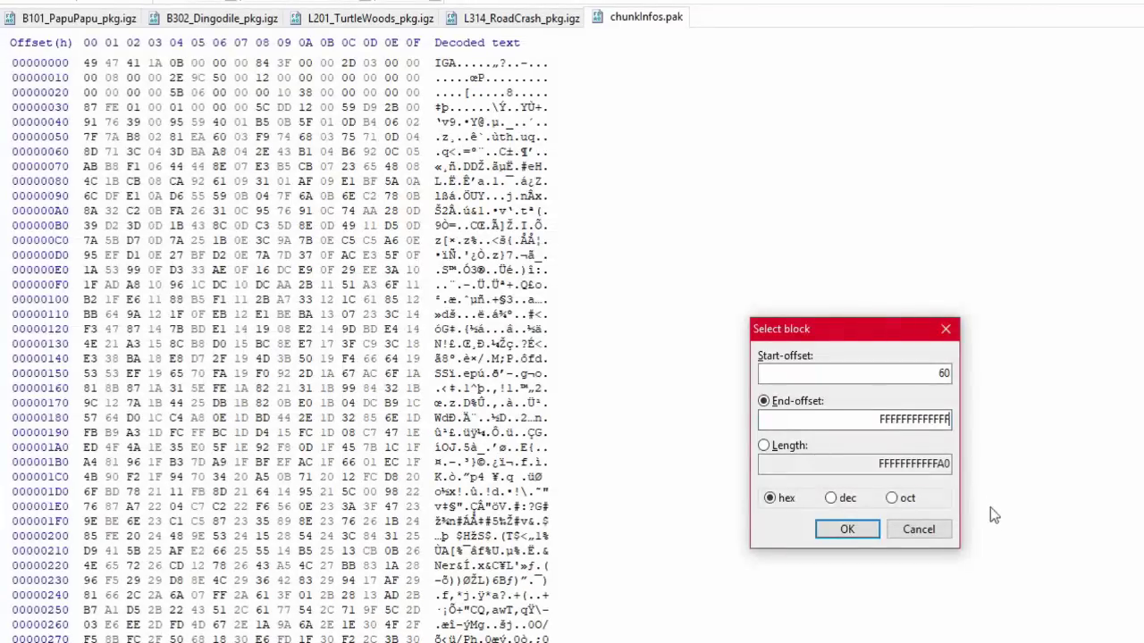
{"action": "left_click", "coordinate": [871, 533]}
{"action": "key", "text": "Delete"}
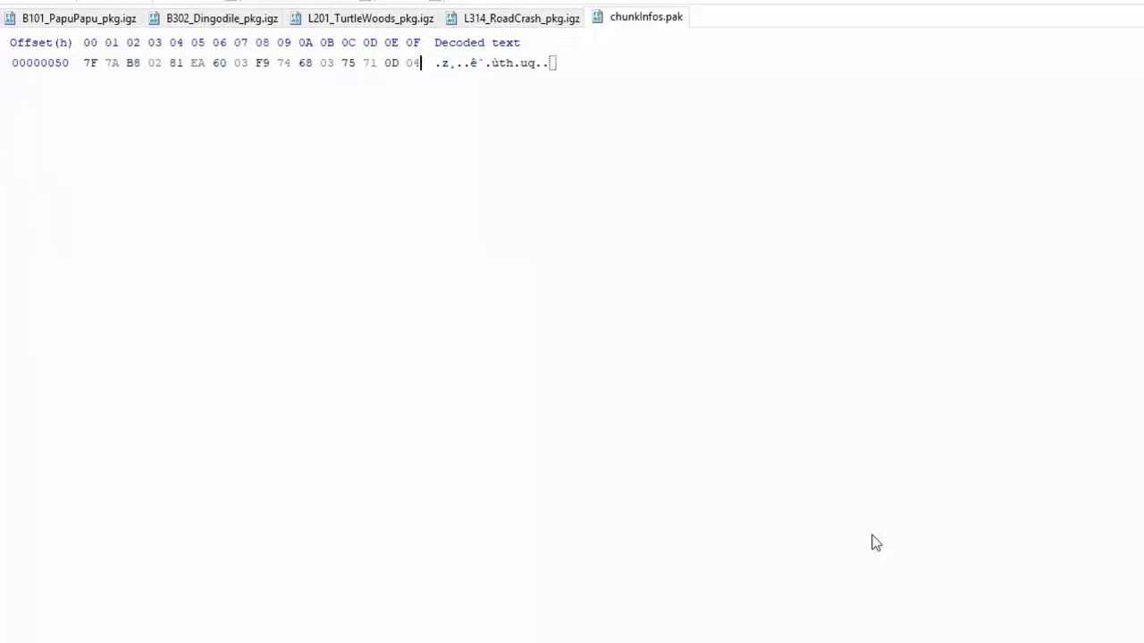
Step: Save chunkInfos.pak and launch Crash 3 - Road Crash from the NST Level Selector
{"action": "key", "text": "ctrl+s"}
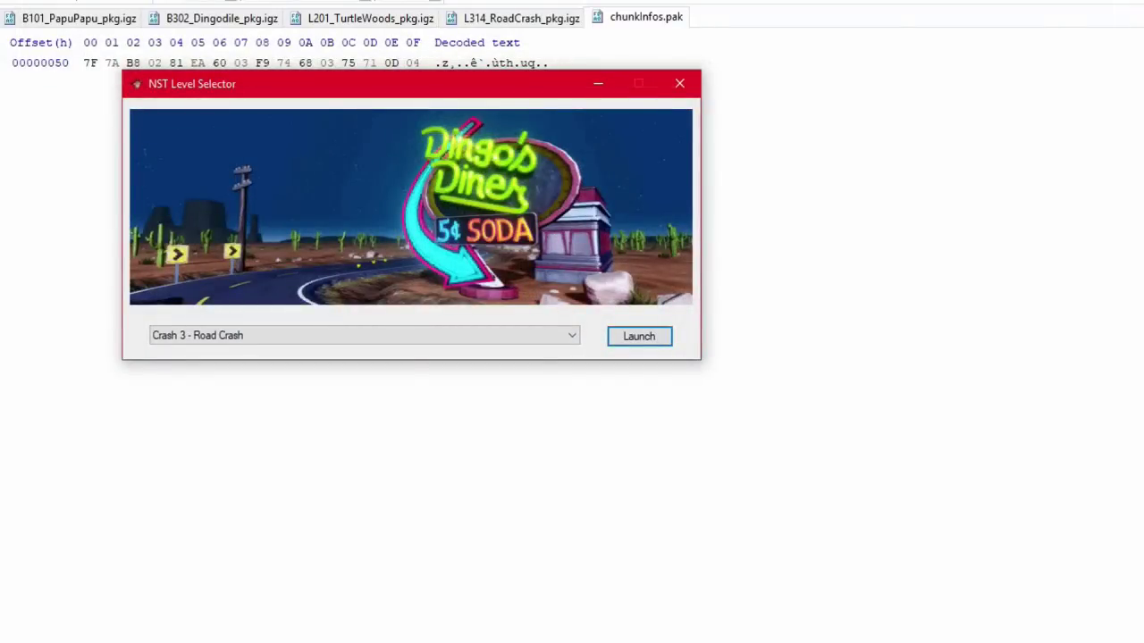
{"action": "key", "text": "Return"}
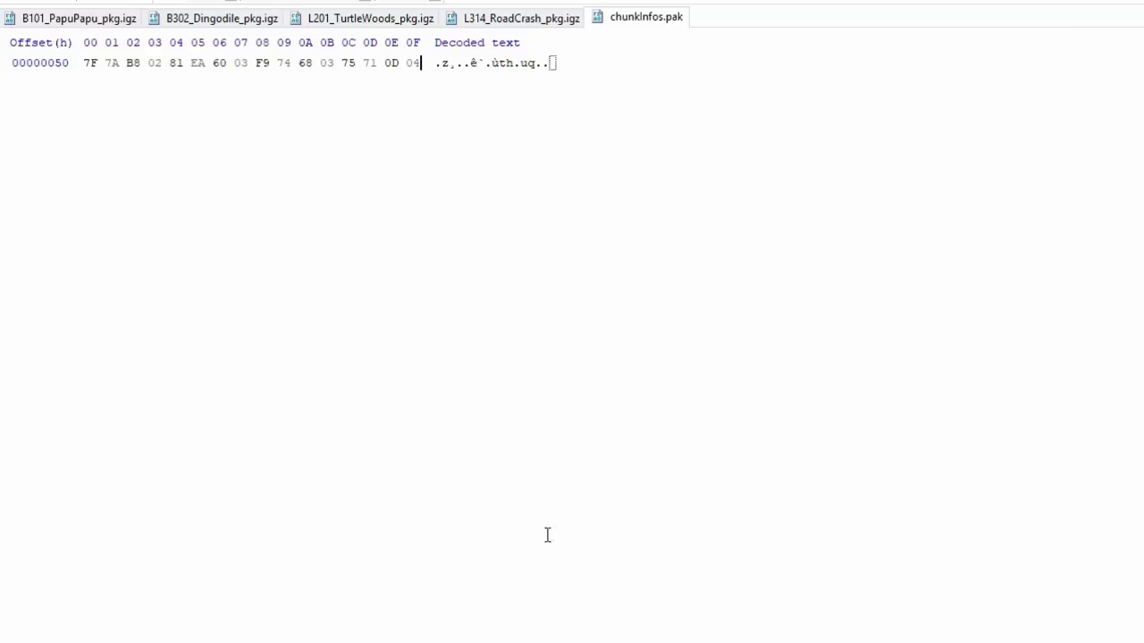
Step: Open l314_roadcrash_zoneinfo.igz from the game's maps\Crash3\L314_RoadCrash folder in the hex editor
{"action": "key", "text": "ctrl+o"}
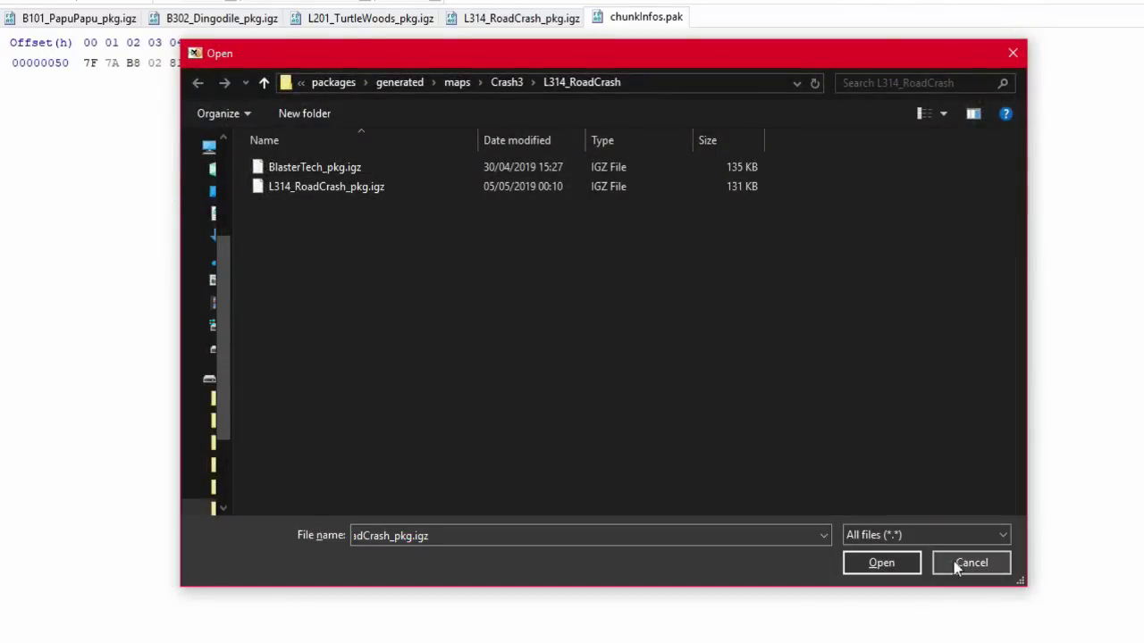
{"action": "left_click", "coordinate": [452, 85]}
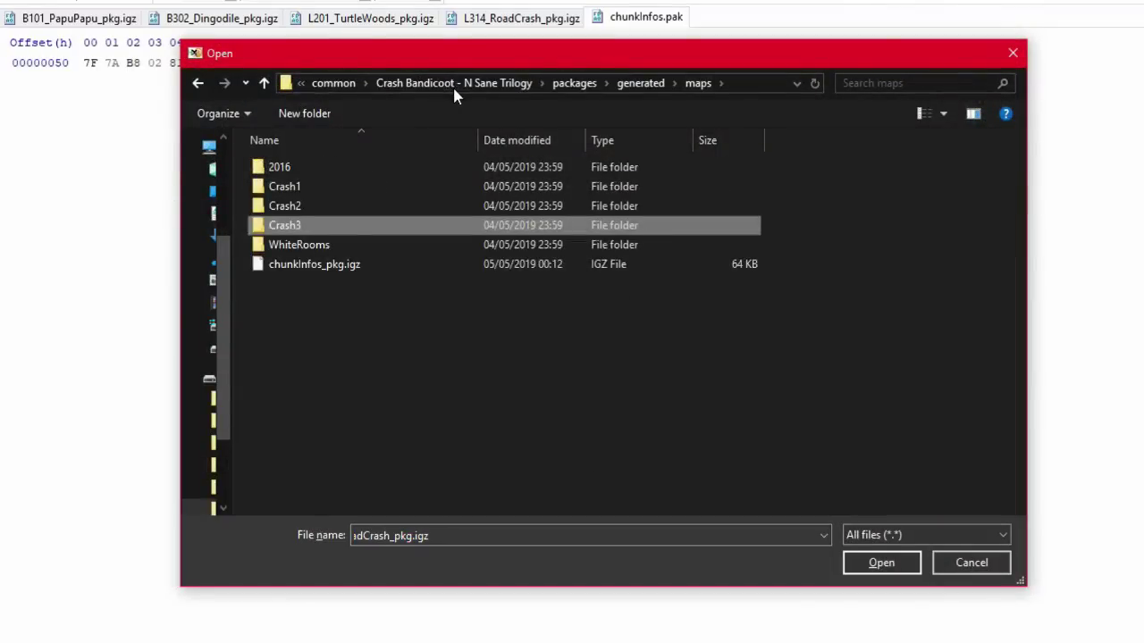
{"action": "left_click", "coordinate": [467, 82]}
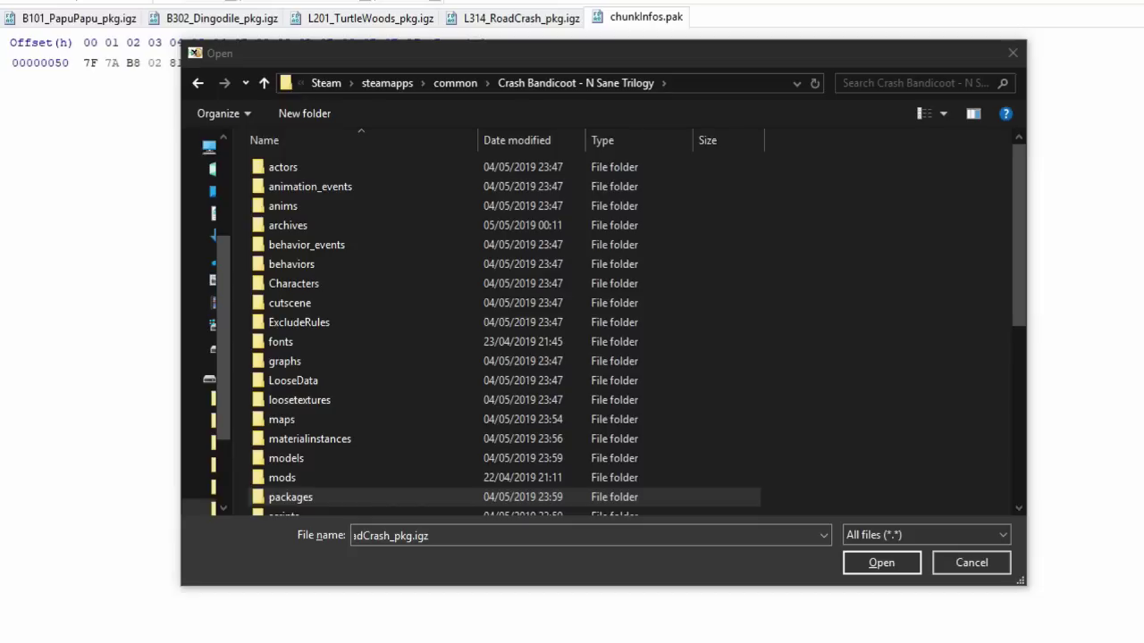
{"action": "left_click", "coordinate": [291, 497]}
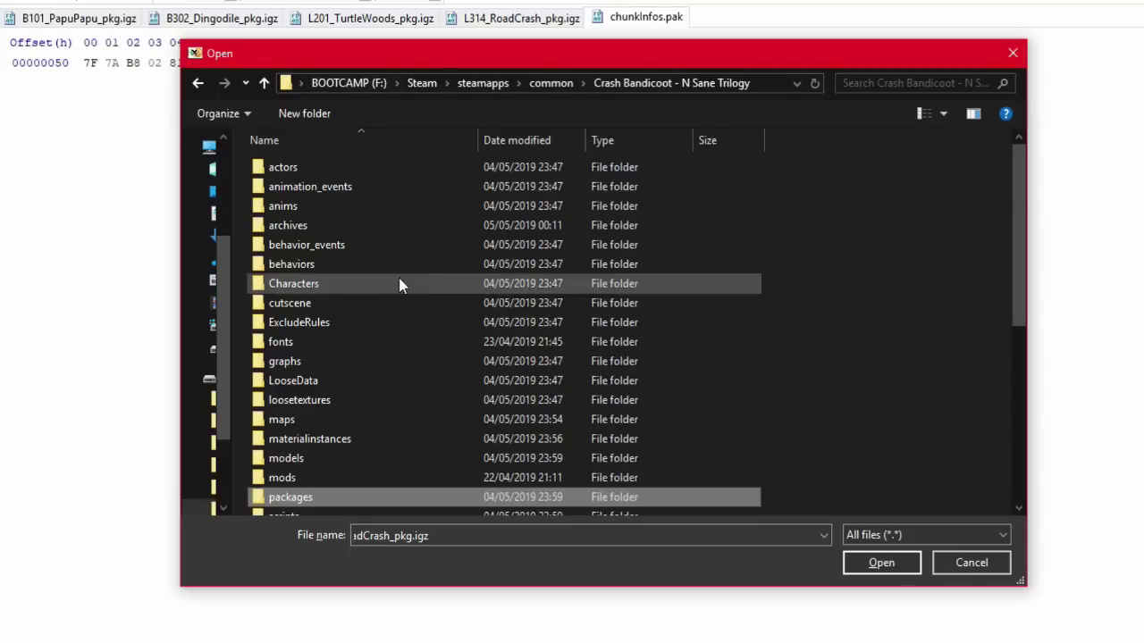
{"action": "double_click", "coordinate": [362, 425]}
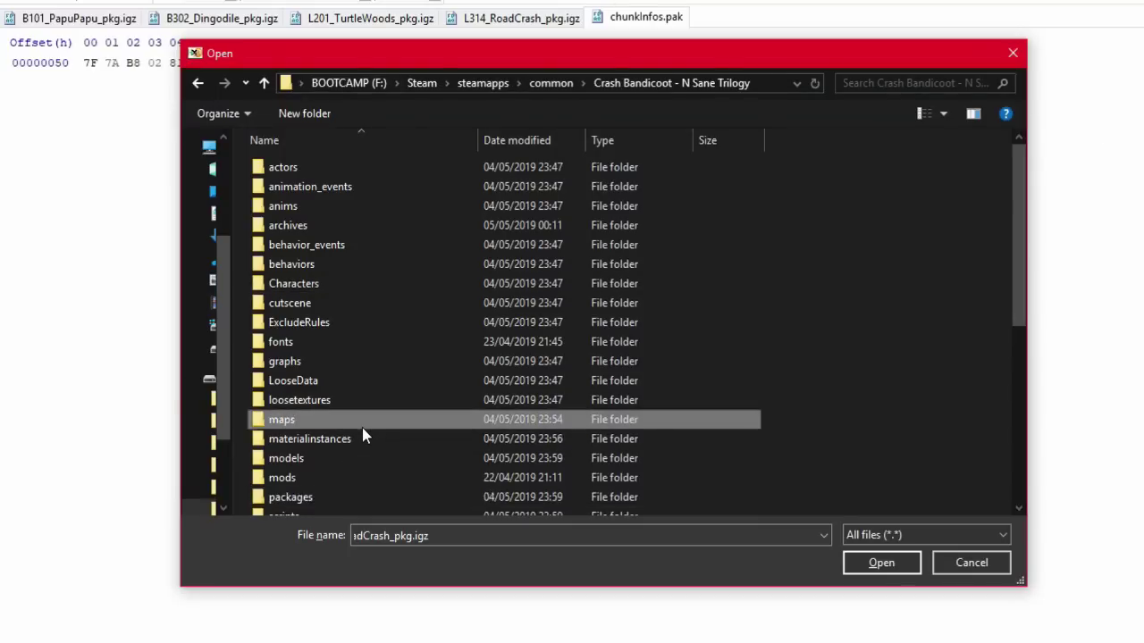
{"action": "double_click", "coordinate": [320, 226]}
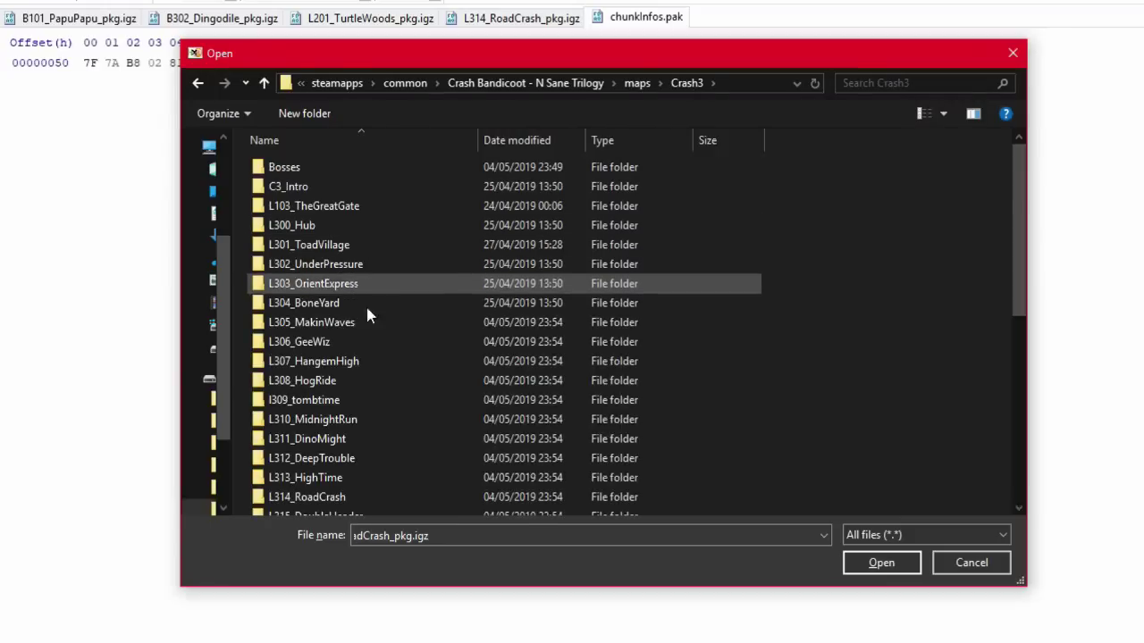
{"action": "double_click", "coordinate": [328, 491]}
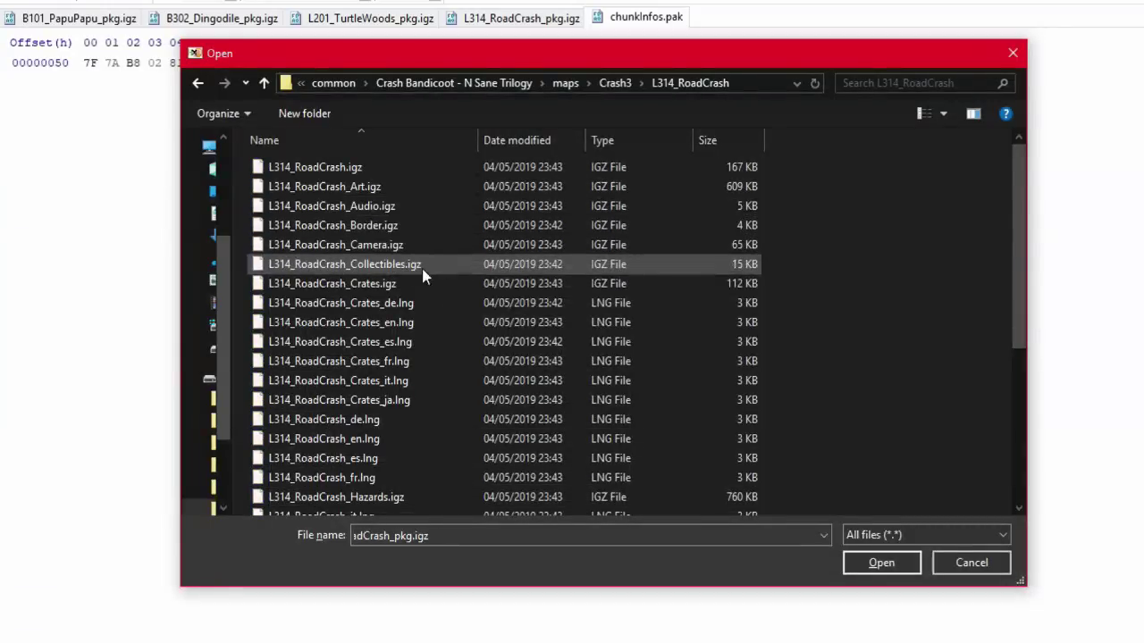
{"action": "scroll", "coordinate": [440, 268], "scroll_direction": "down", "scroll_amount": 4}
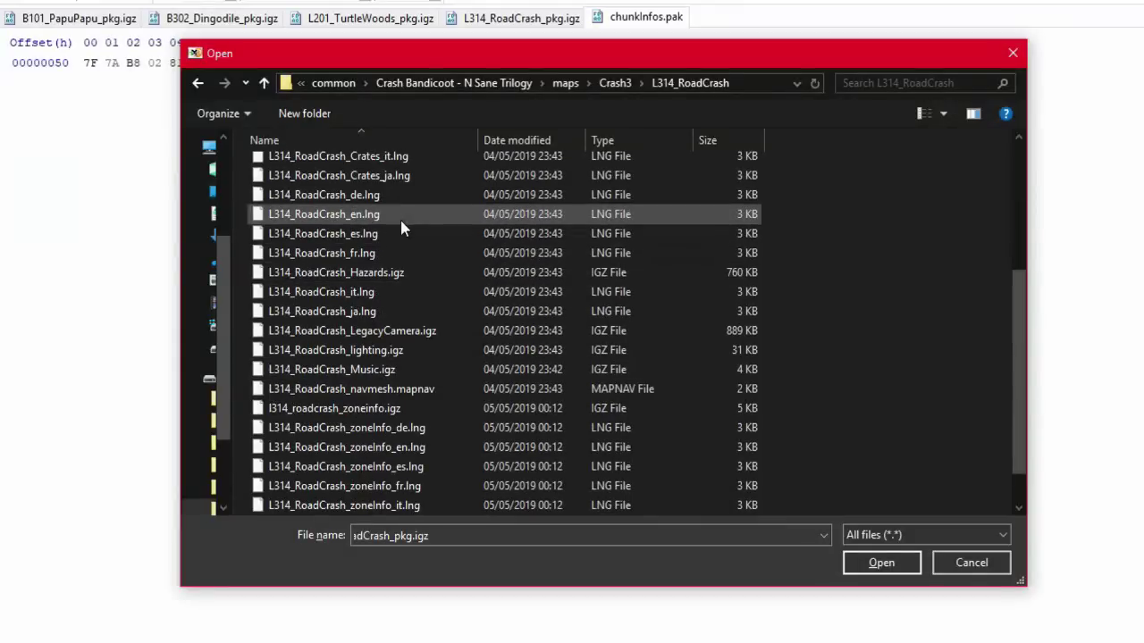
{"action": "scroll", "coordinate": [399, 237], "scroll_direction": "down", "scroll_amount": 1}
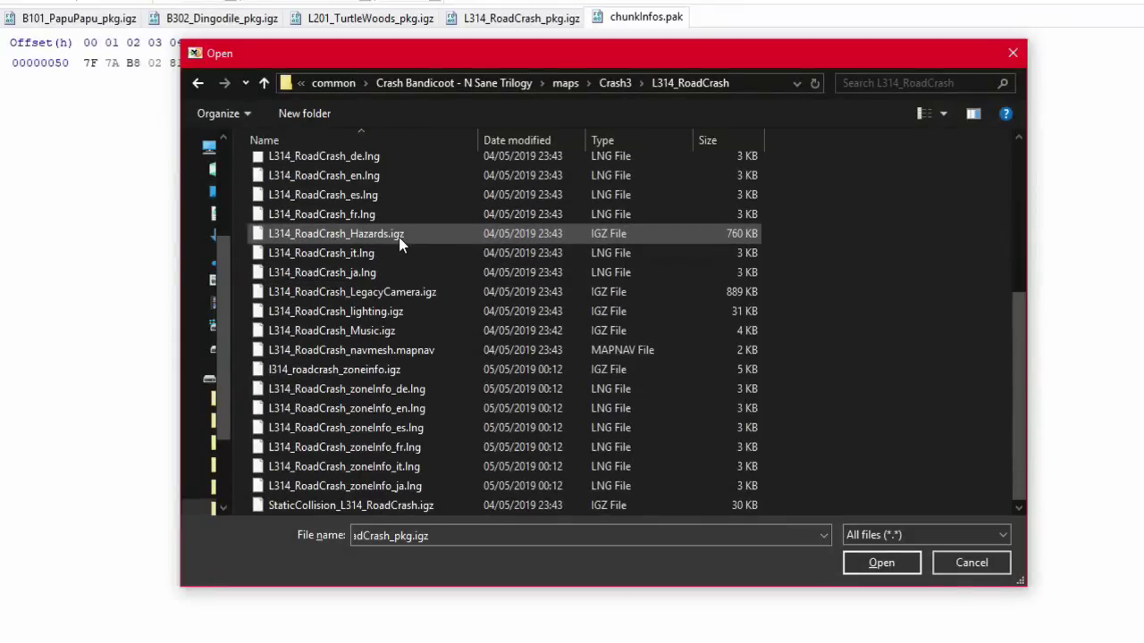
{"action": "double_click", "coordinate": [363, 366]}
Step: Set the byte at hex offset FA8 of l314_roadcrash_zoneinfo.igz to 08 and save the file
{"action": "scroll", "coordinate": [363, 366], "scroll_direction": "down", "scroll_amount": 20}
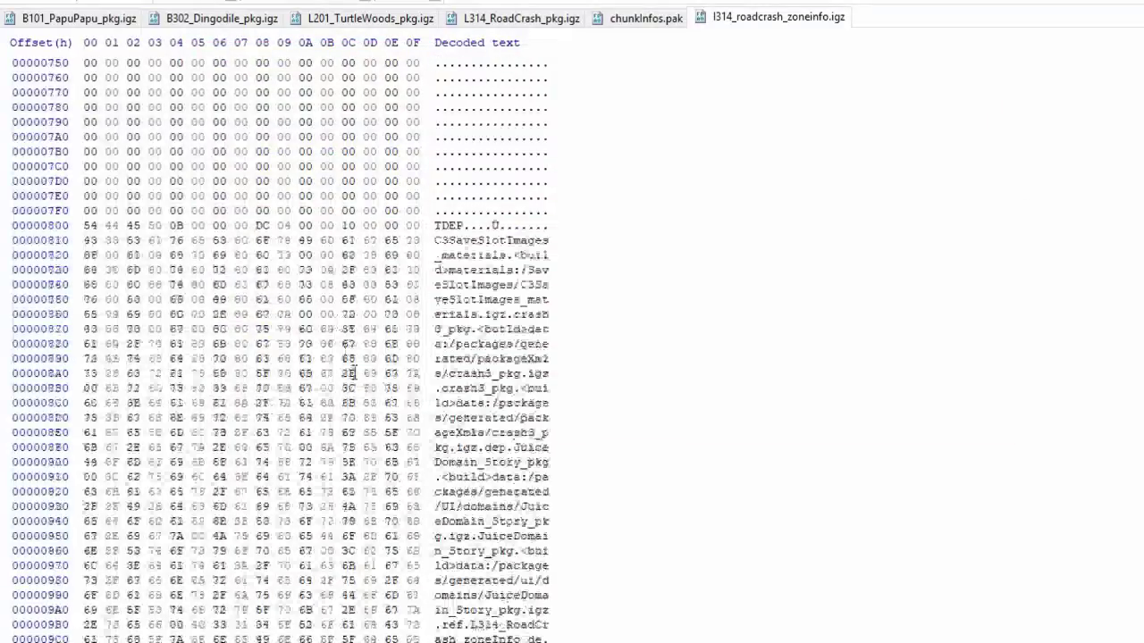
{"action": "scroll", "coordinate": [353, 373], "scroll_direction": "down", "scroll_amount": 6}
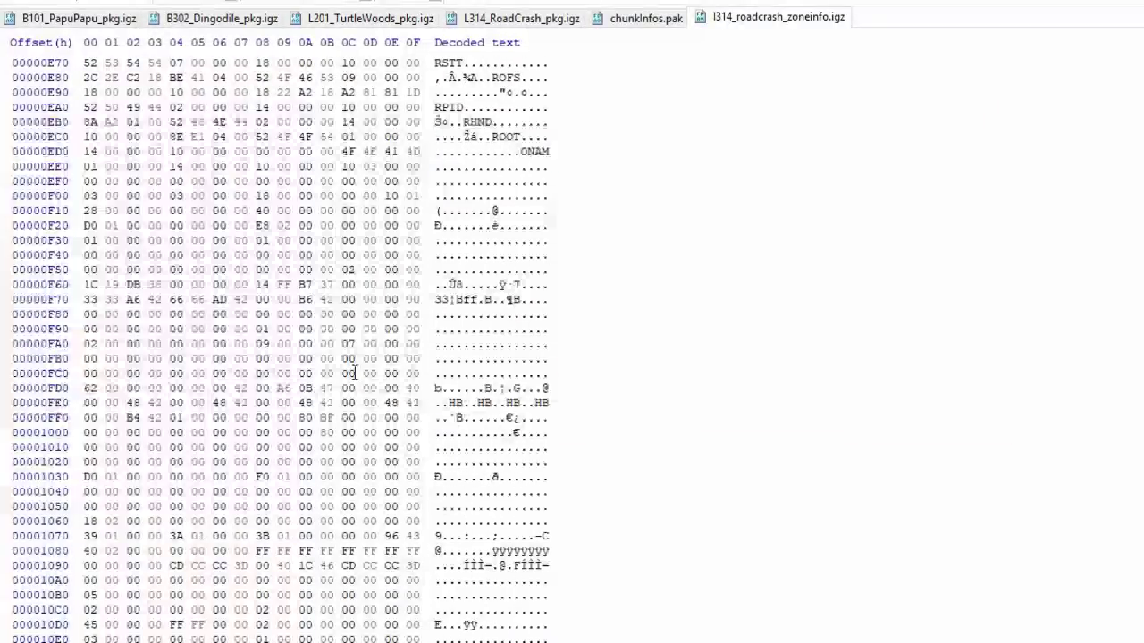
{"action": "left_click", "coordinate": [259, 345]}
{"action": "type", "text": "08"}
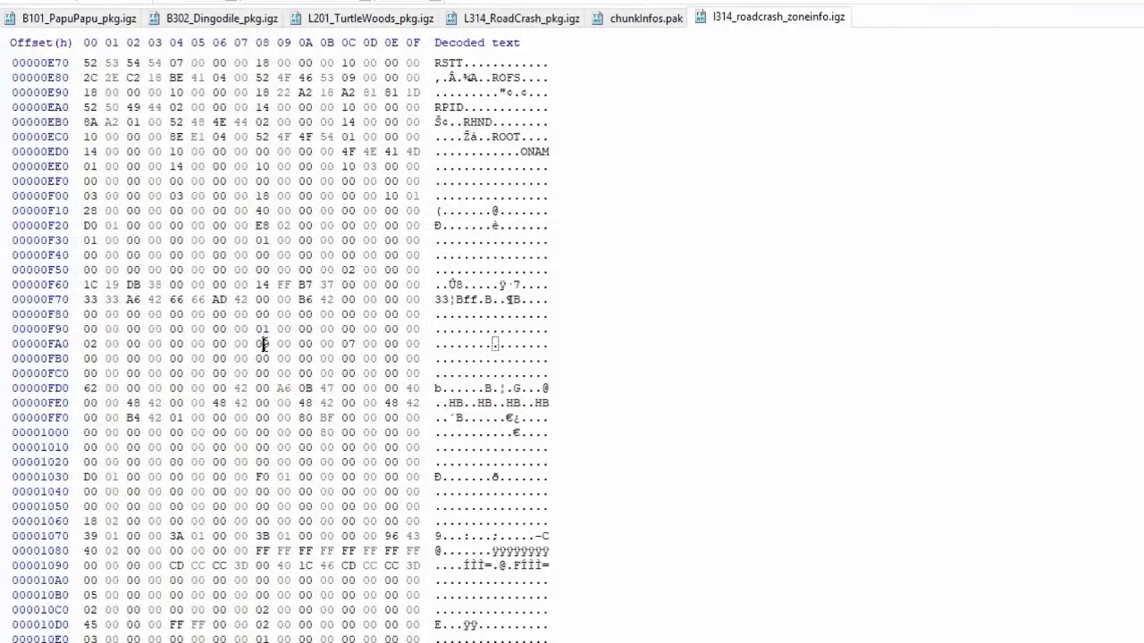
{"action": "key", "text": "ctrl+s"}
Step: Switch to NST Explorer and open chunkInfos.pak.old from the archives folder
{"action": "key", "text": "alt+Tab"}
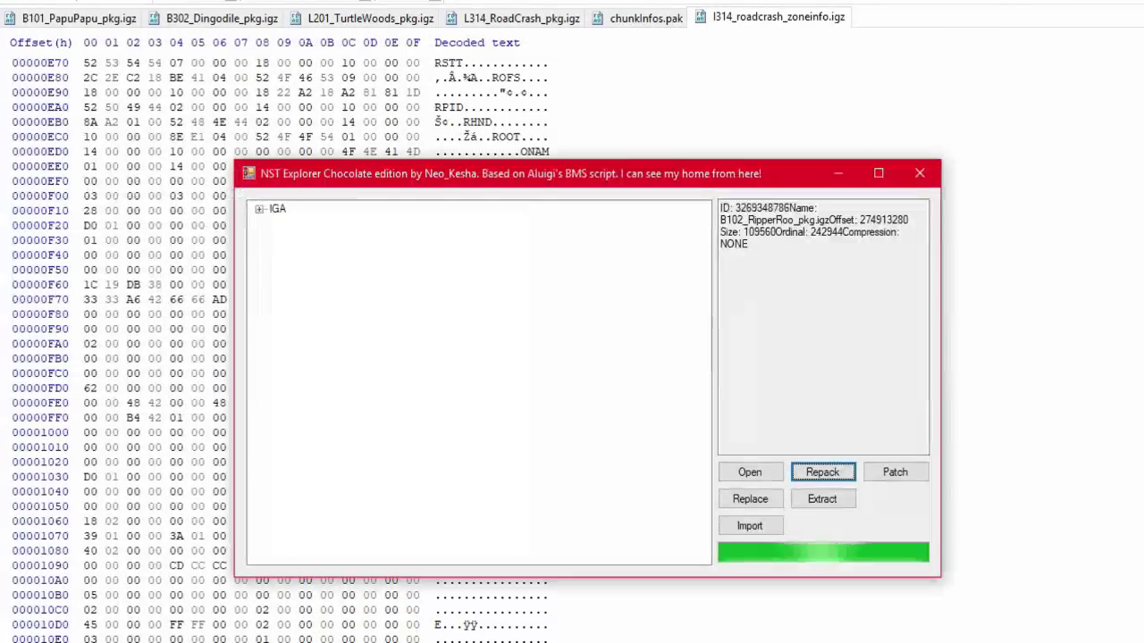
{"action": "left_click", "coordinate": [750, 472]}
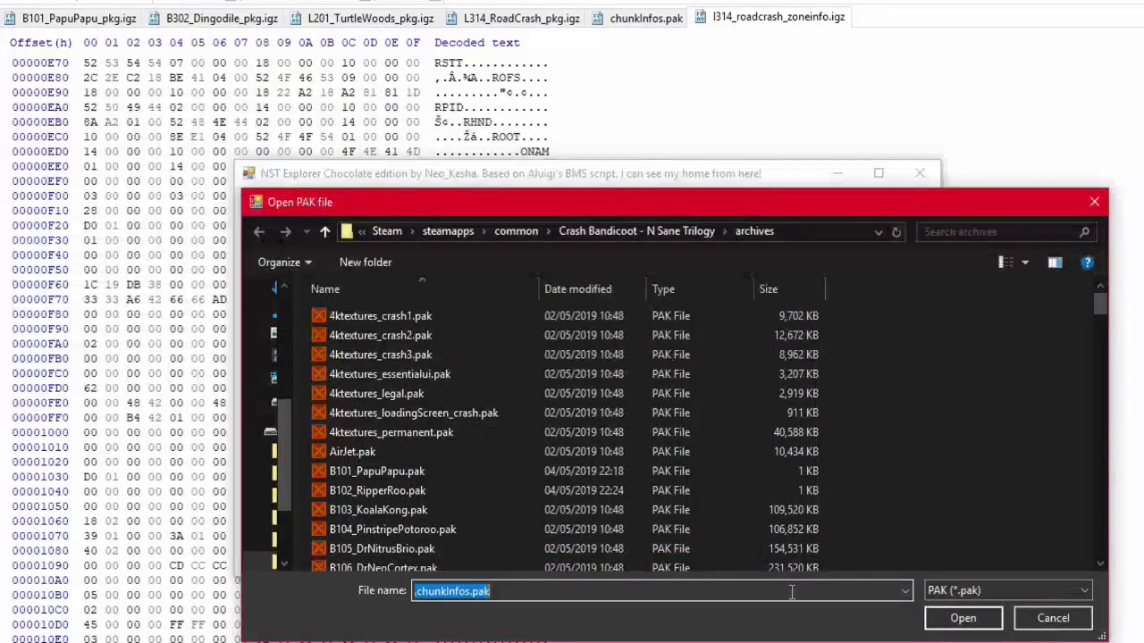
{"action": "key", "text": "End"}
{"action": "type", "text": ".old"}
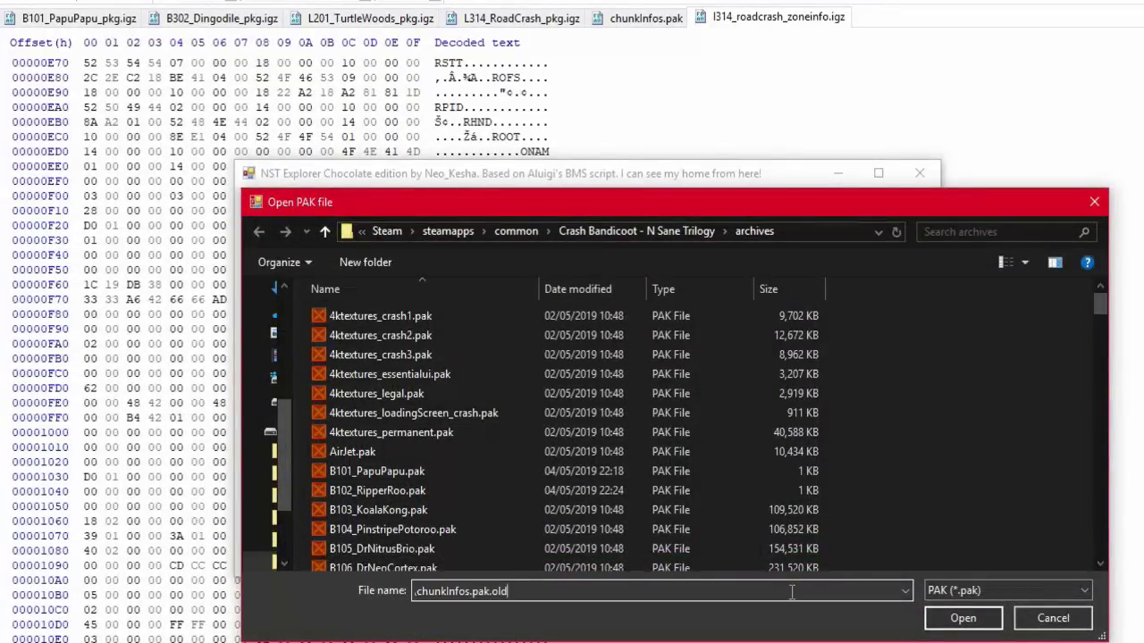
{"action": "key", "text": "Return"}
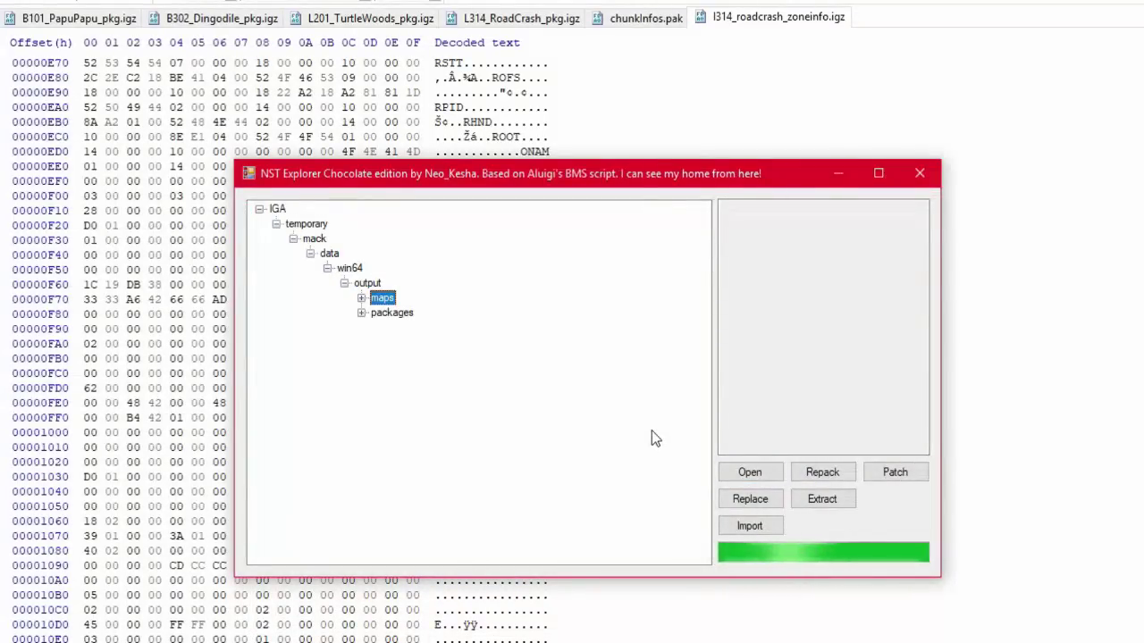
Step: Replace l314_roadcrash_zoneinfo.igz under maps\Crash3\L314_RoadCrash in the archive with the edited file from the game's matching maps folder
{"action": "key", "text": "Right"}
{"action": "key", "text": "Right"}
{"action": "key", "text": "Down"}
{"action": "key", "text": "Down"}
{"action": "key", "text": "Right"}
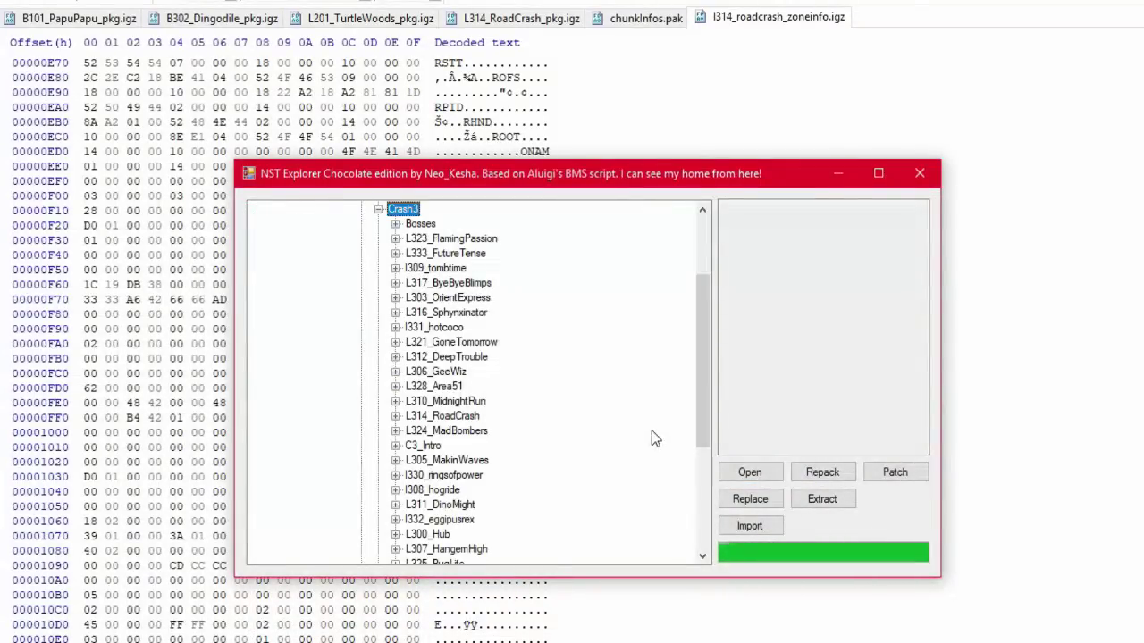
{"action": "type", "text": "l314"}
{"action": "key", "text": "Right"}
{"action": "key", "text": "Right"}
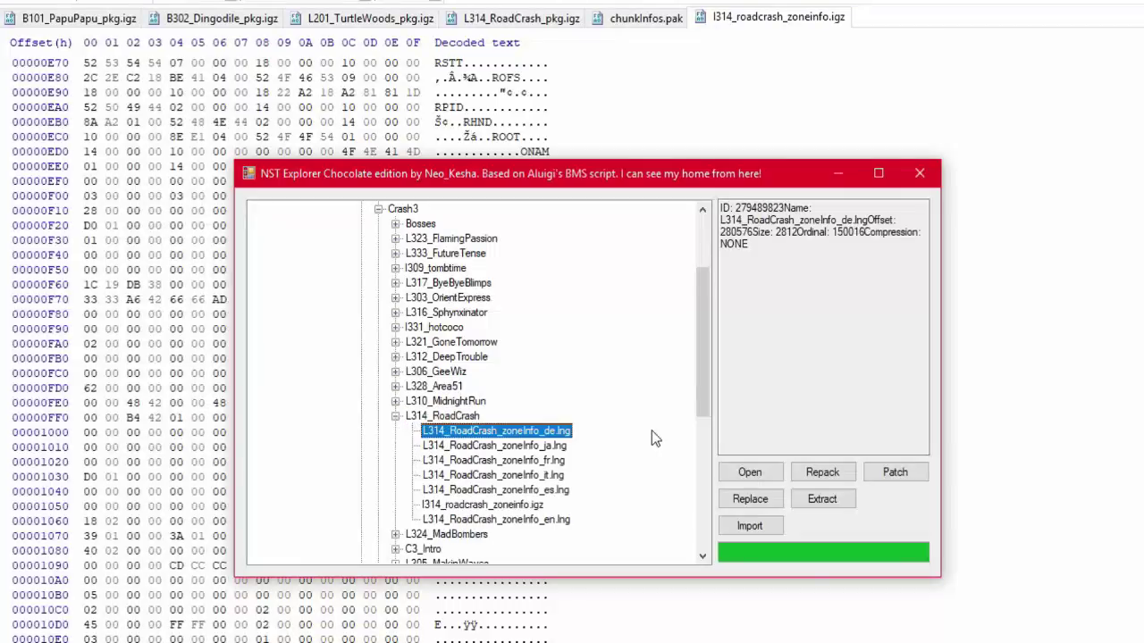
{"action": "key", "text": "Down"}
{"action": "key", "text": "Down"}
{"action": "key", "text": "Down"}
{"action": "key", "text": "Down"}
{"action": "key", "text": "Down"}
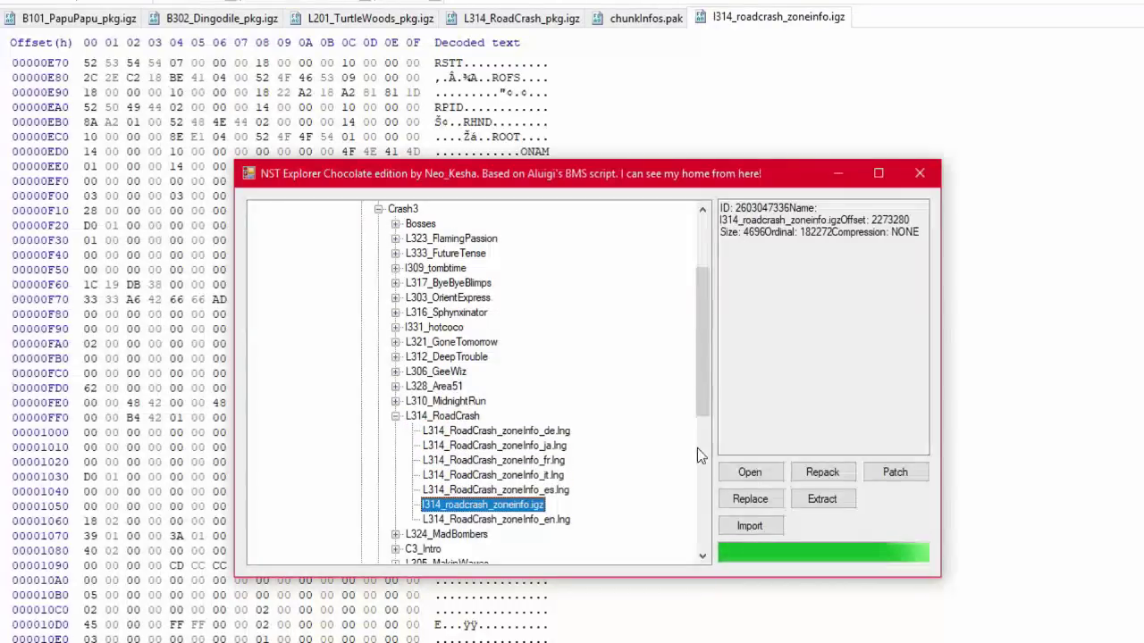
{"action": "left_click", "coordinate": [747, 499]}
{"action": "left_click", "coordinate": [624, 240]}
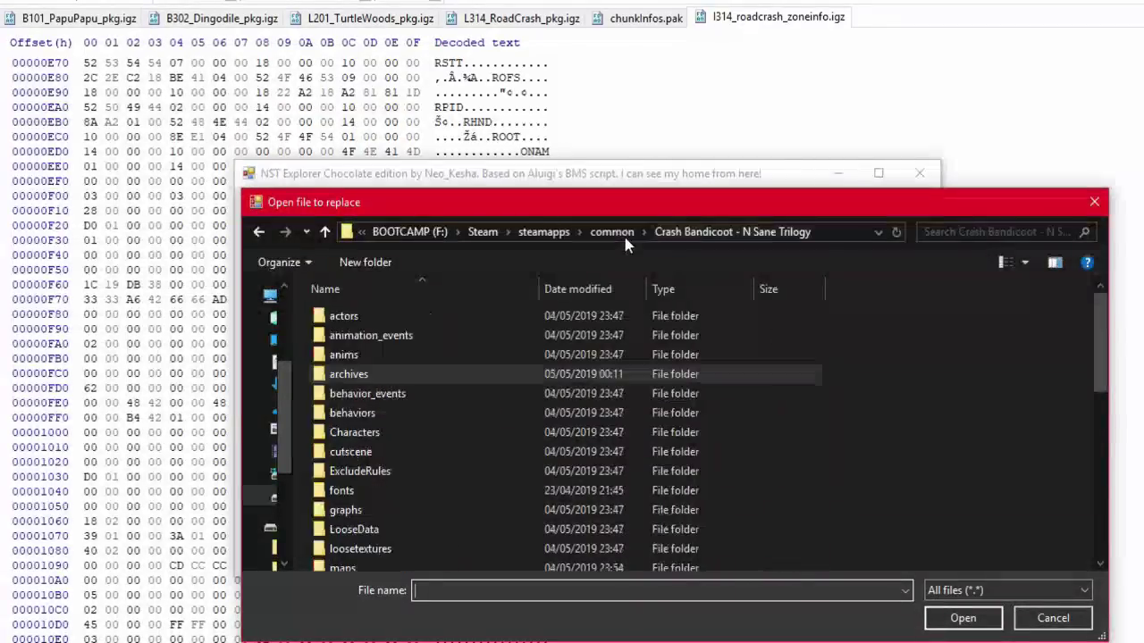
{"action": "scroll", "coordinate": [457, 454], "scroll_direction": "down", "scroll_amount": 2}
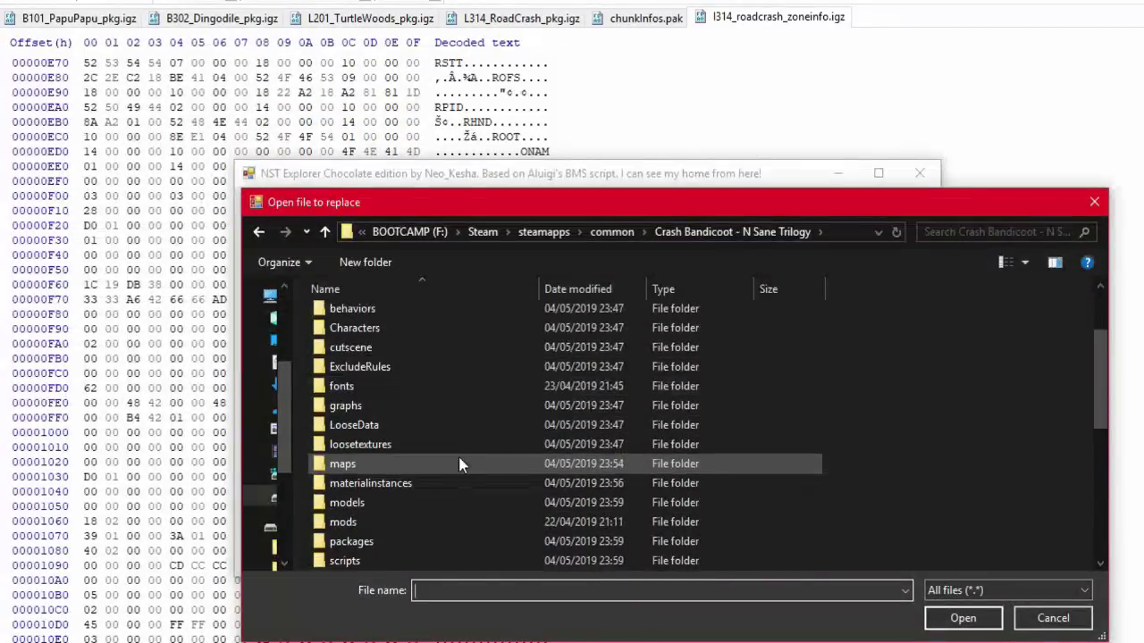
{"action": "double_click", "coordinate": [403, 466]}
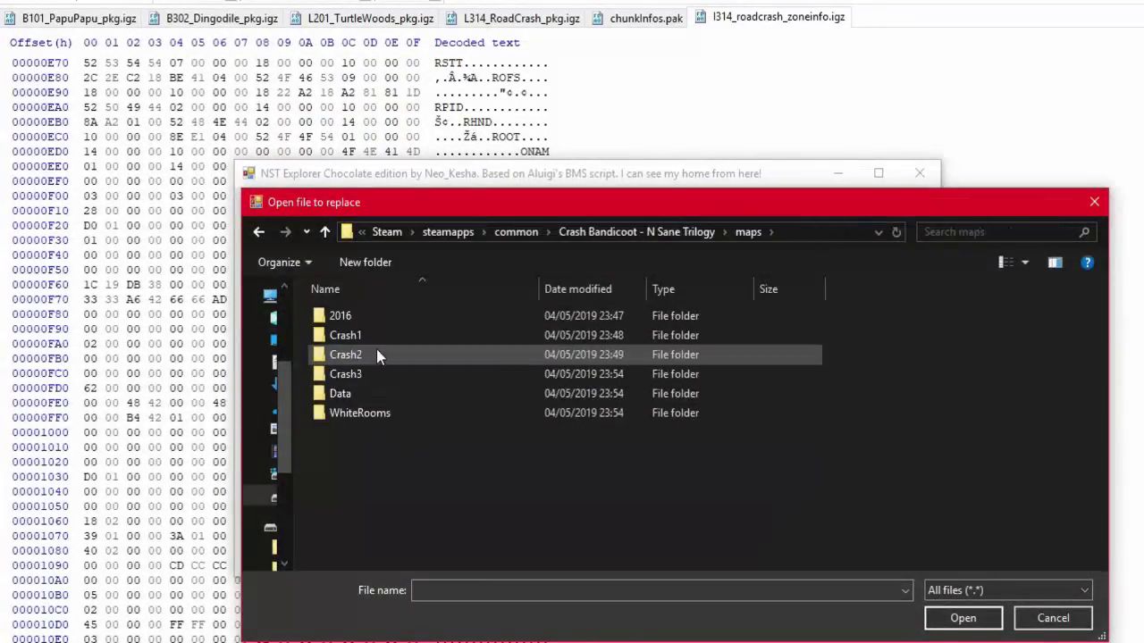
{"action": "double_click", "coordinate": [368, 370]}
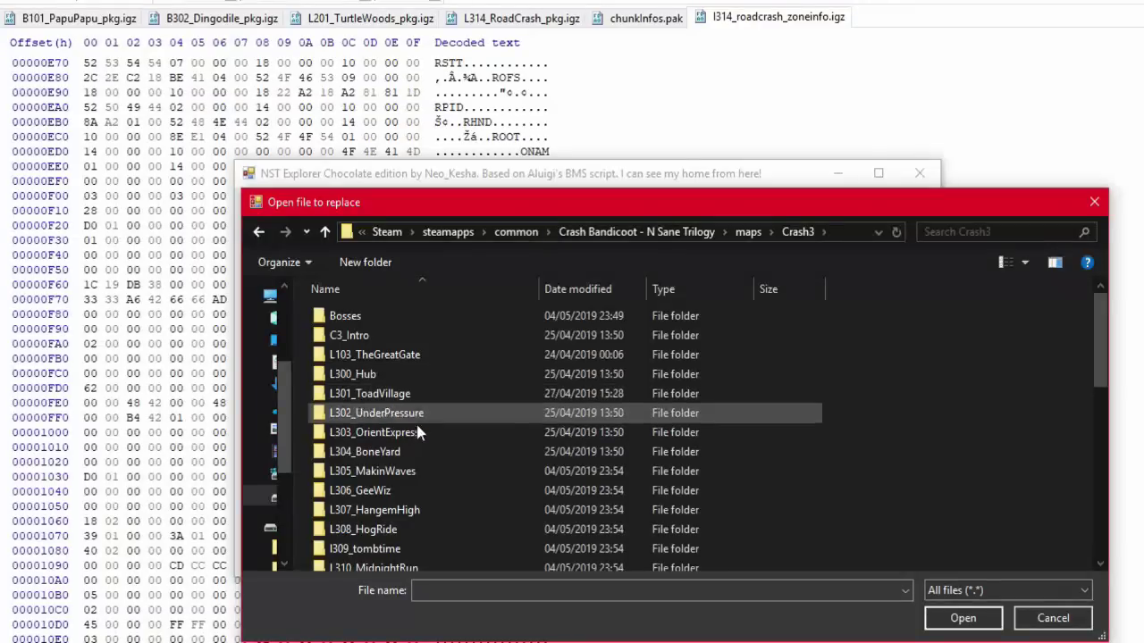
{"action": "scroll", "coordinate": [361, 558], "scroll_direction": "down", "scroll_amount": 4}
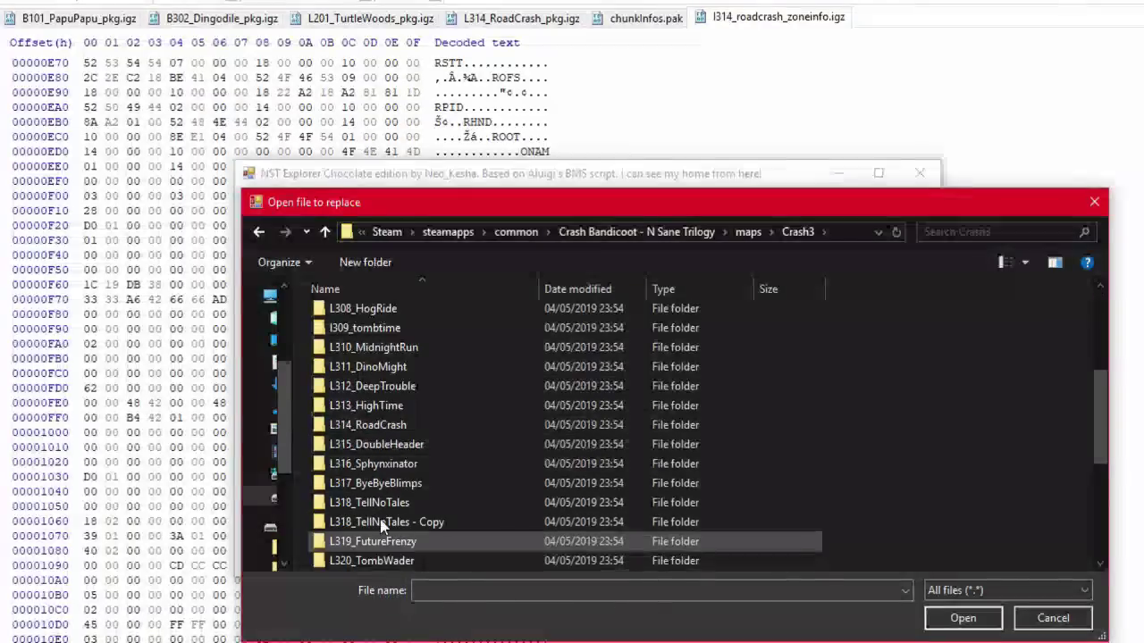
{"action": "double_click", "coordinate": [390, 426]}
{"action": "scroll", "coordinate": [391, 426], "scroll_direction": "down", "scroll_amount": 5}
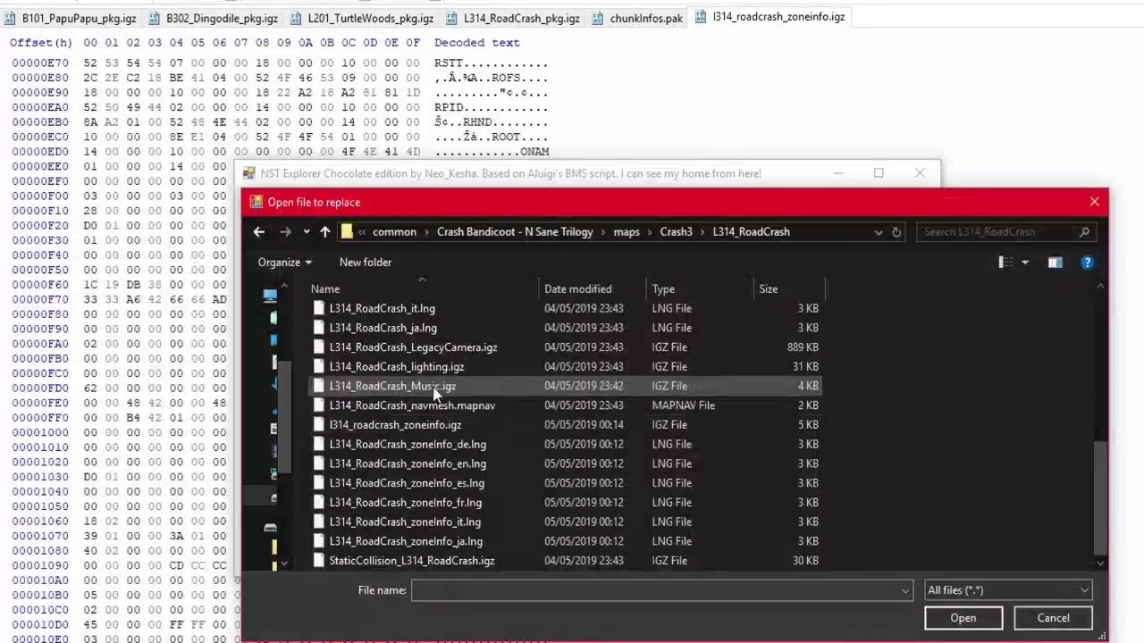
{"action": "double_click", "coordinate": [428, 427]}
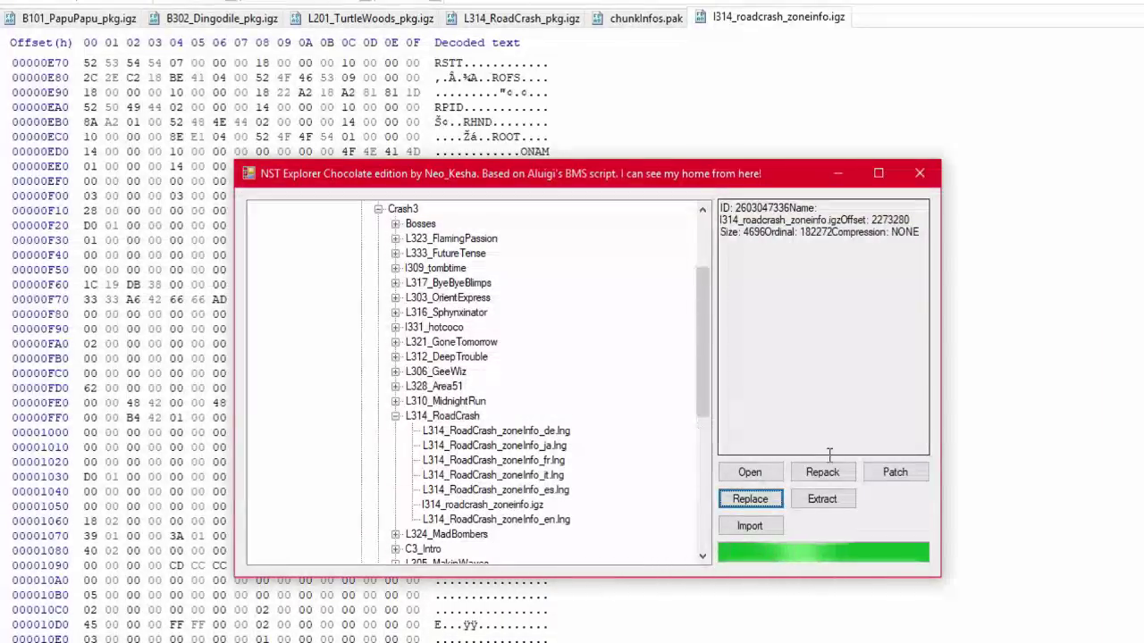
Step: Repack the archive as chunkInfos.pak in the archives folder, overwriting the existing file
{"action": "left_click", "coordinate": [823, 472]}
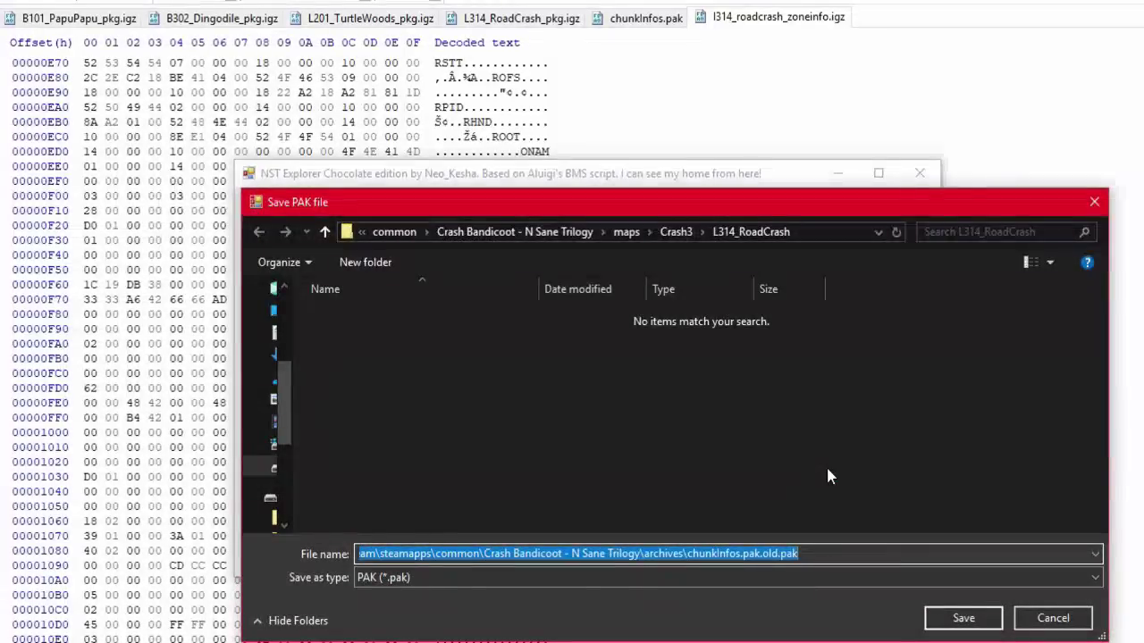
{"action": "left_click", "coordinate": [891, 559]}
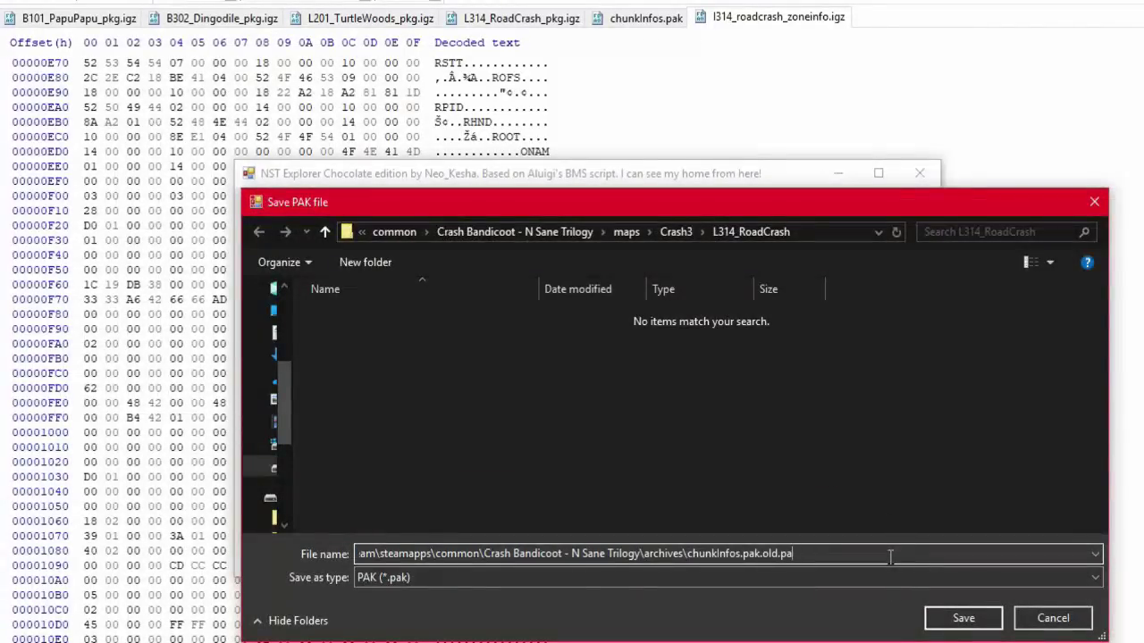
{"action": "key", "text": "BackSpace"}
{"action": "key", "text": "BackSpace"}
{"action": "key", "text": "BackSpace"}
{"action": "key", "text": "BackSpace"}
{"action": "key", "text": "BackSpace"}
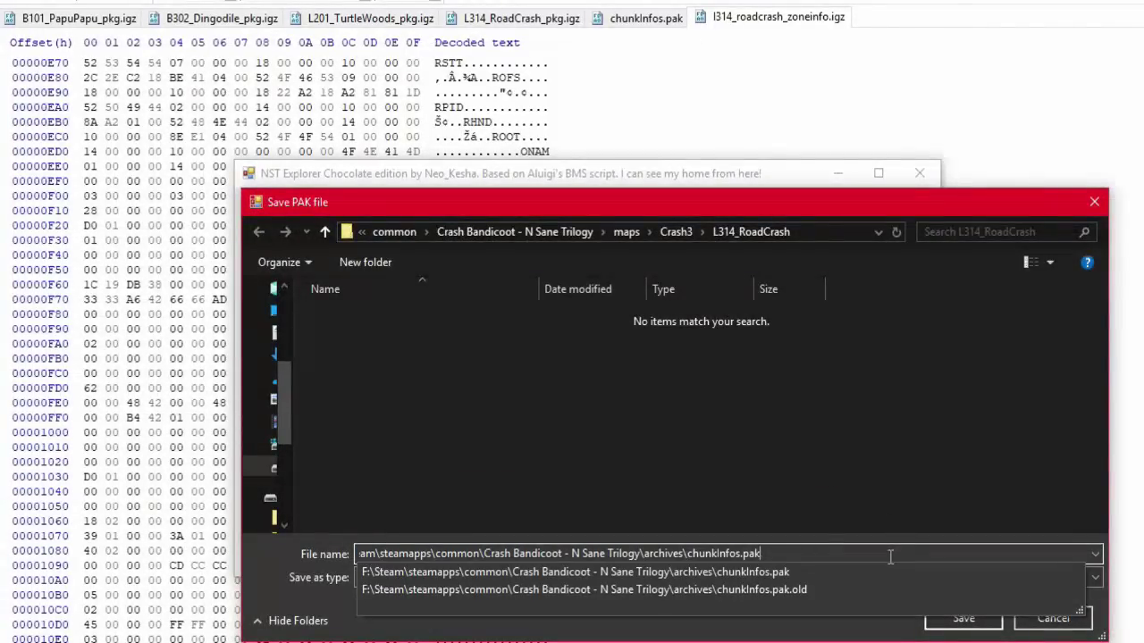
{"action": "key", "text": "Return"}
{"action": "key", "text": "y"}
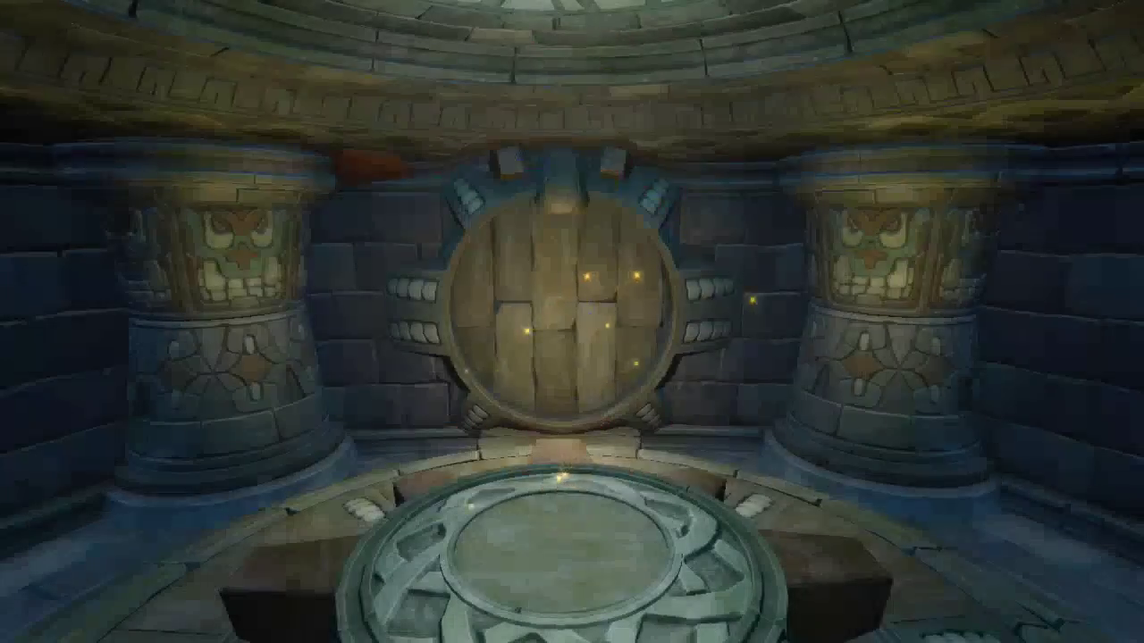
Step: Pause the Road Crash level and quit it
{"action": "key", "text": "Escape"}
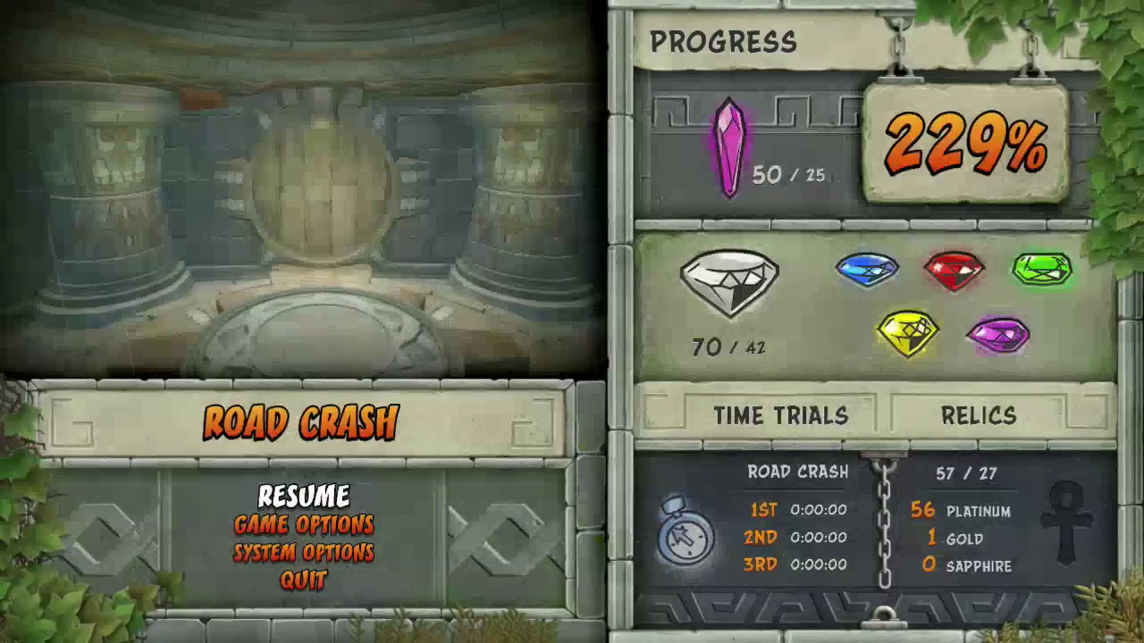
{"action": "key", "text": "Up"}
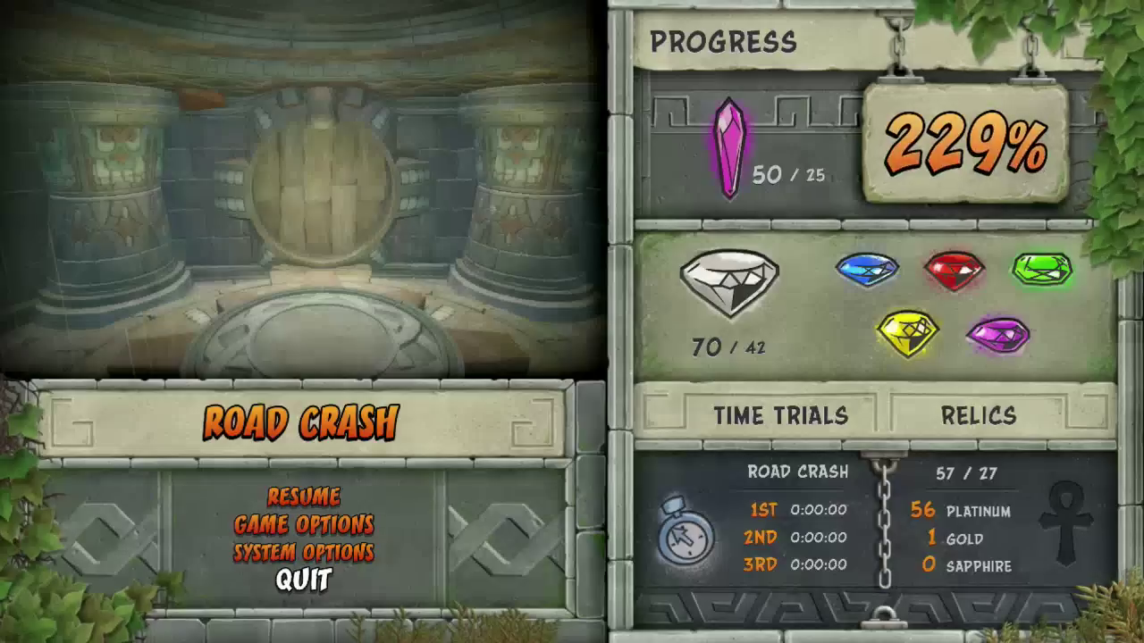
{"action": "left_click", "coordinate": [303, 586]}
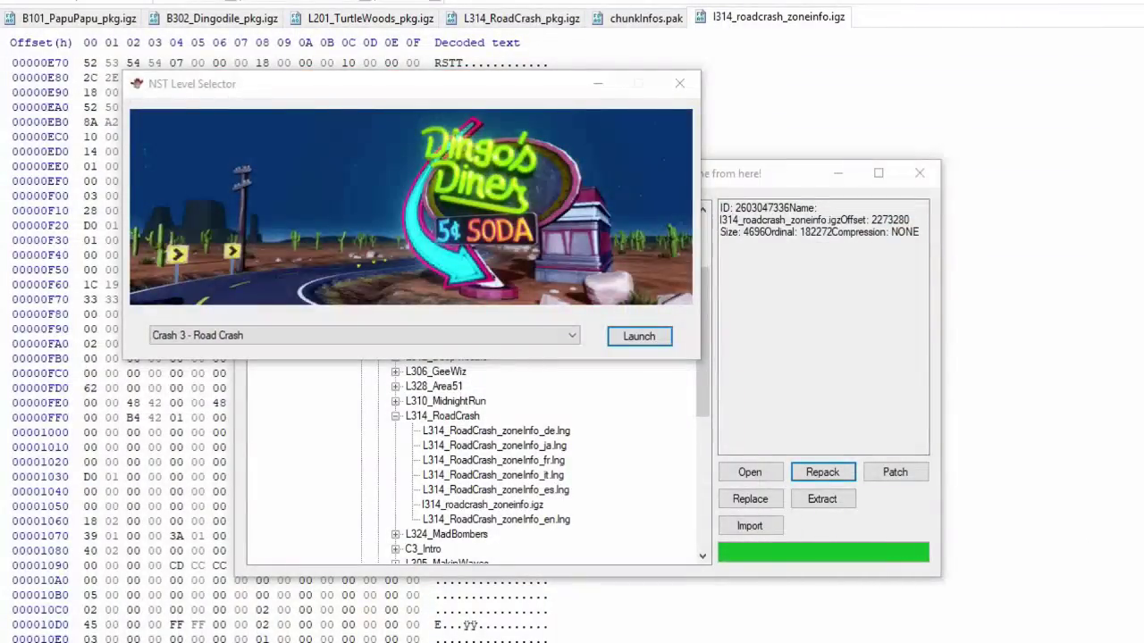
Step: Bring the paused file copy window into view and resume copying the Crash Bandicoot game files
{"action": "left_click_drag", "start_coordinate": [679, 642], "coordinate": [608, 424]}
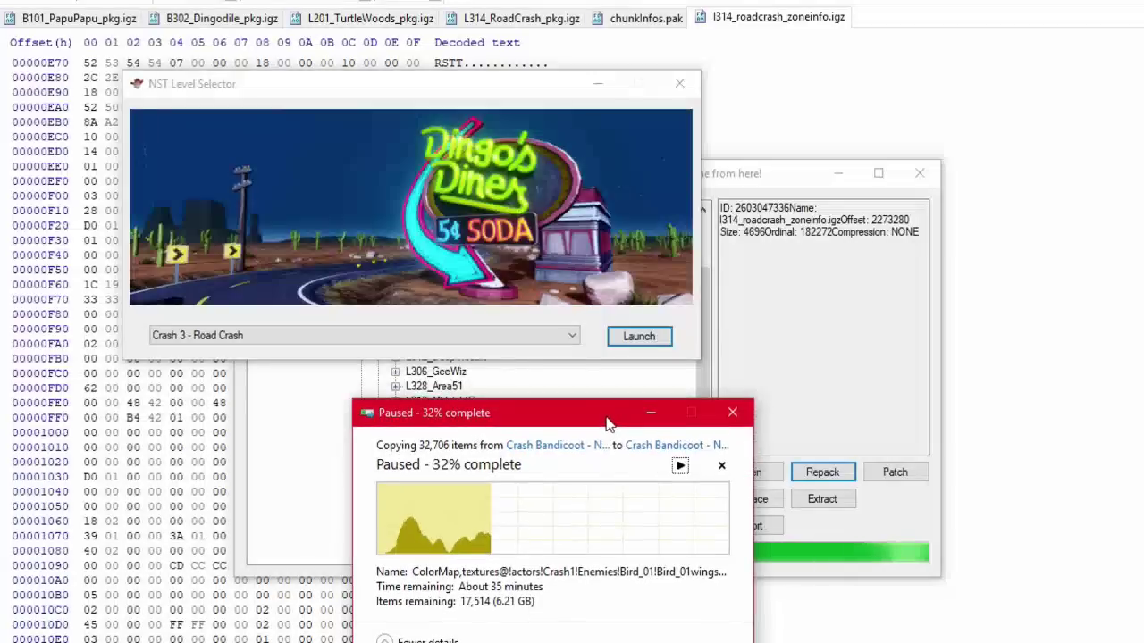
{"action": "left_click", "coordinate": [681, 469]}
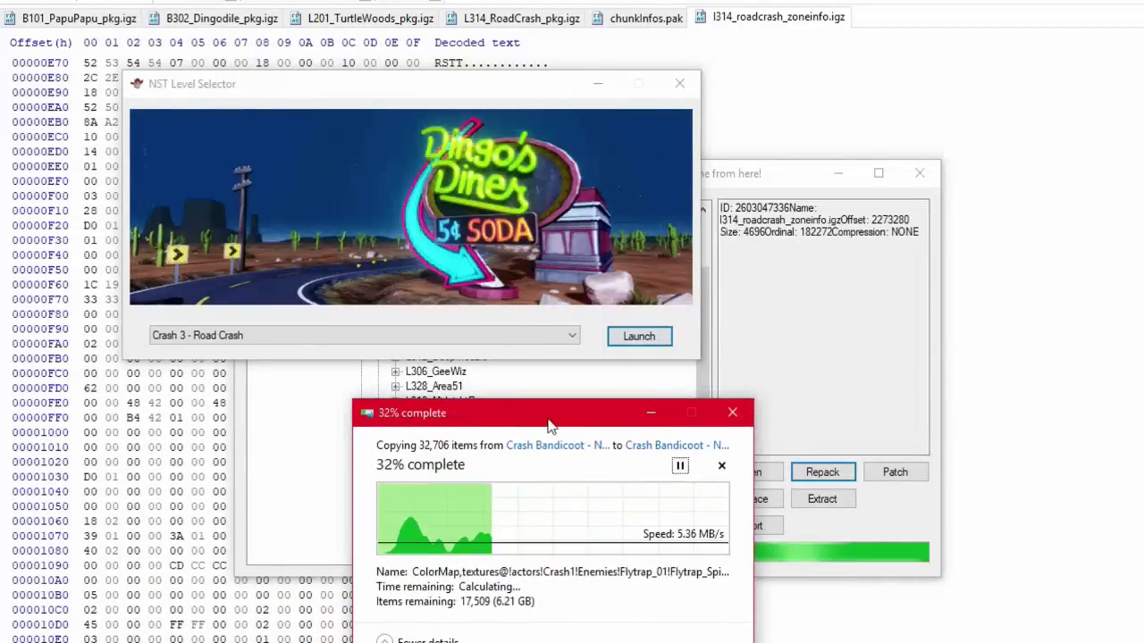
Step: Move the file copy window aside and minimize it, switching to NST Explorer
{"action": "left_click_drag", "start_coordinate": [549, 422], "coordinate": [764, 154]}
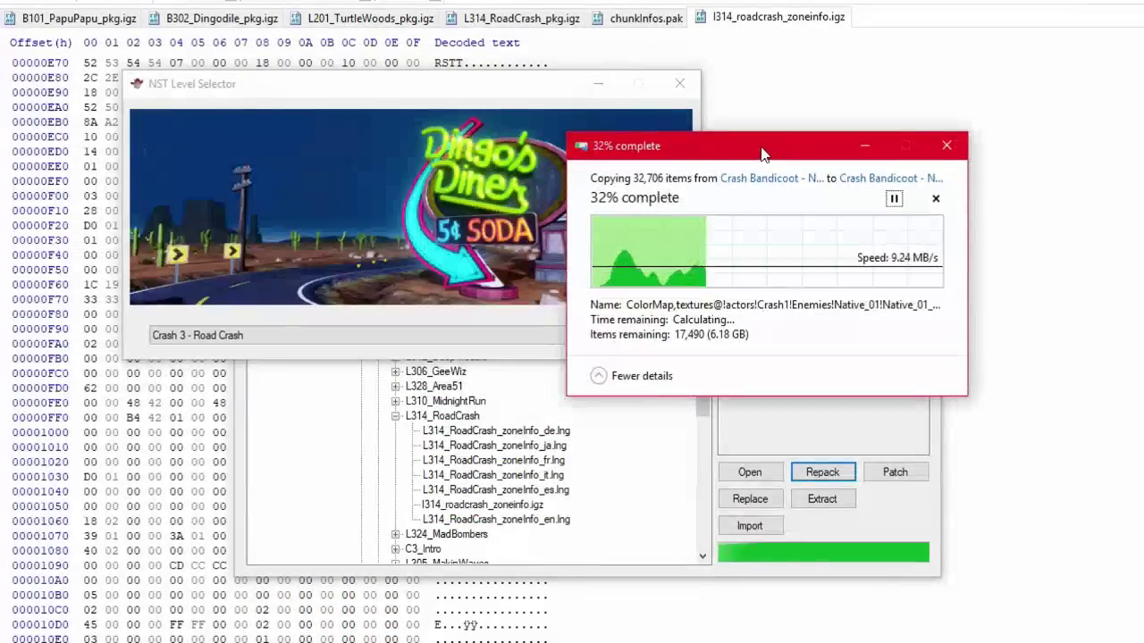
{"action": "left_click", "coordinate": [865, 144]}
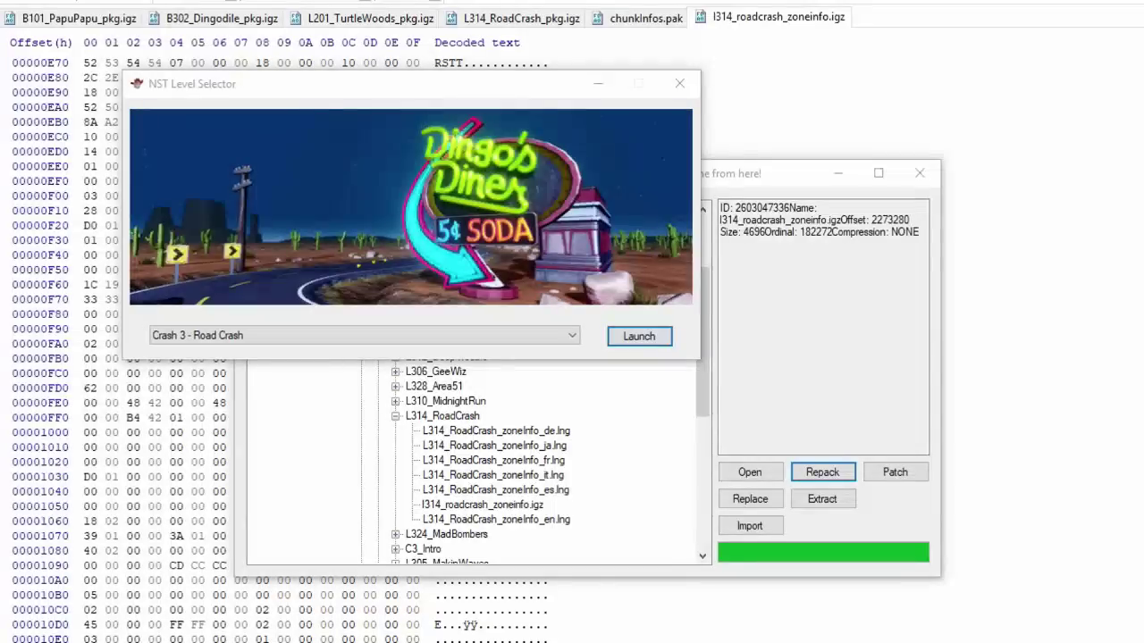
{"action": "key", "text": "alt+Tab"}
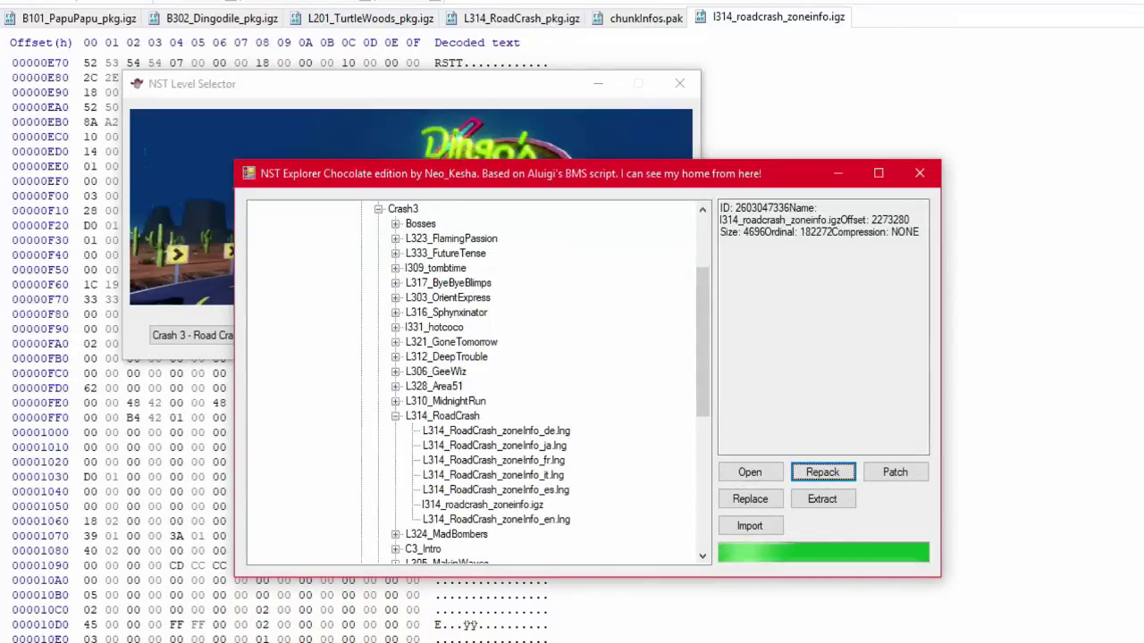
Step: Open L314_RoadCrash.pak.old from the game's archives folder
{"action": "left_click", "coordinate": [741, 475]}
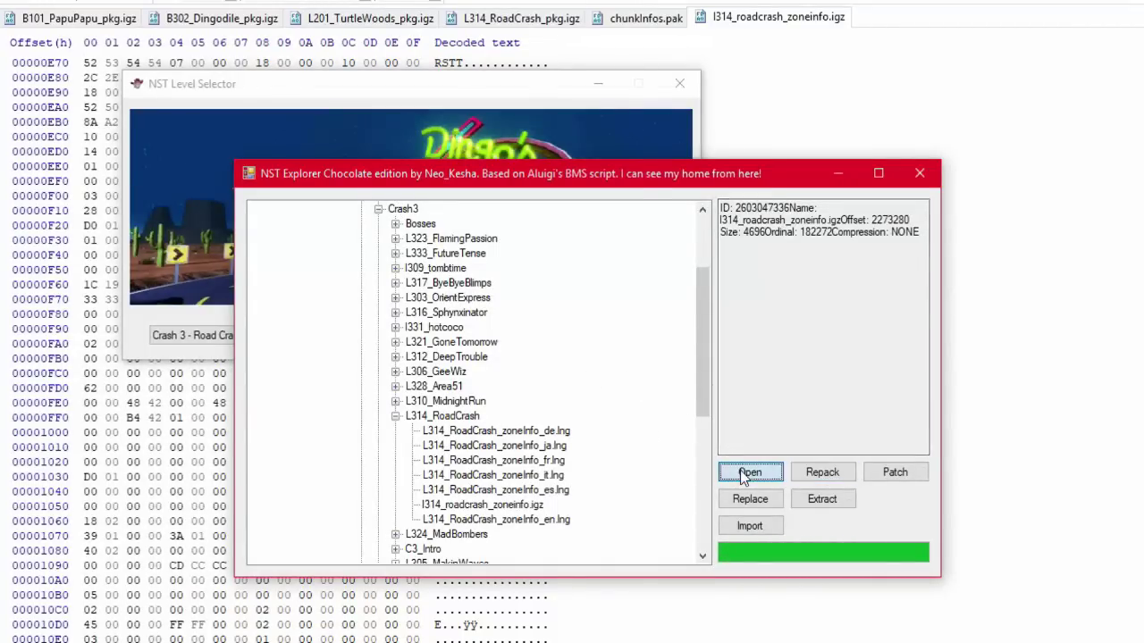
{"action": "type", "text": "l"}
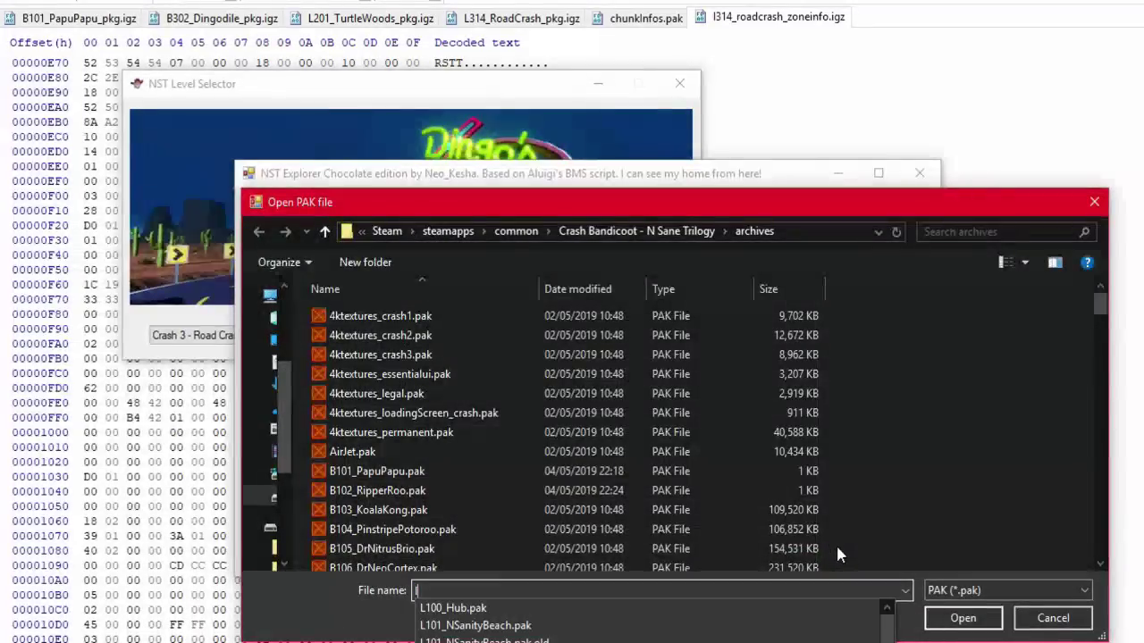
{"action": "type", "text": "313"}
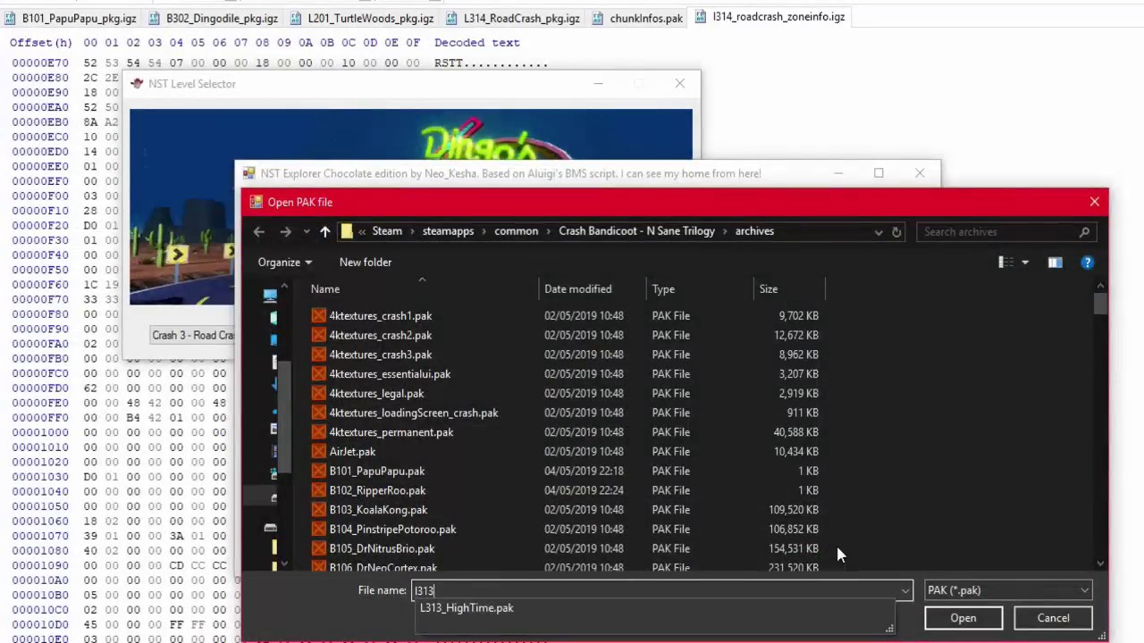
{"action": "key", "text": "BackSpace"}
{"action": "type", "text": "3"}
{"action": "key", "text": "BackSpace"}
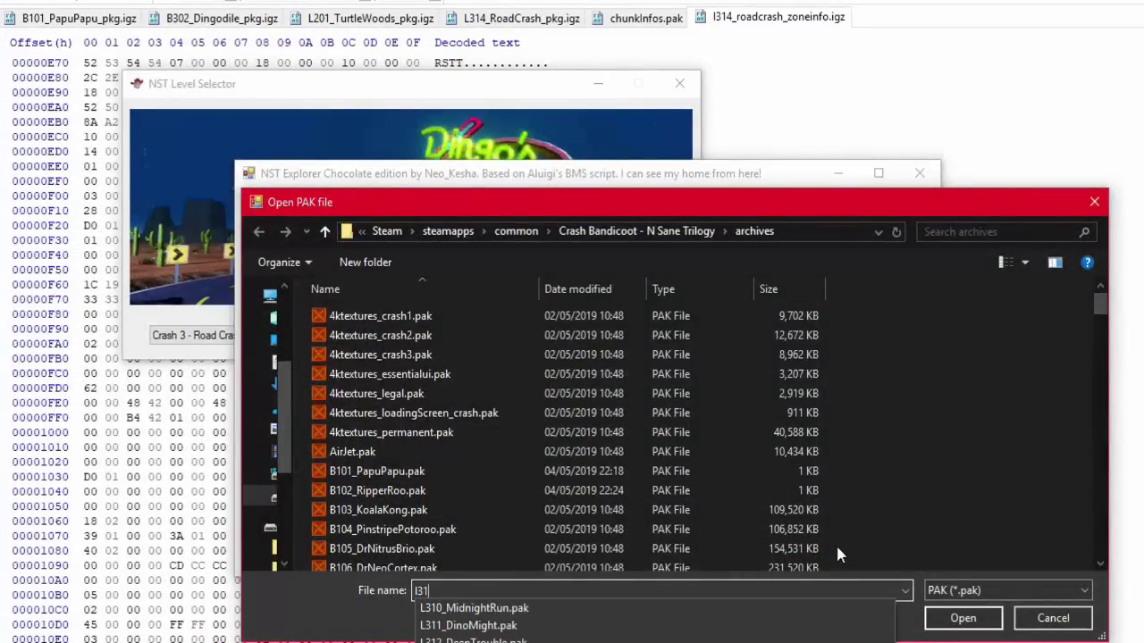
{"action": "type", "text": "4"}
{"action": "key", "text": "Down"}
{"action": "key", "text": "Return"}
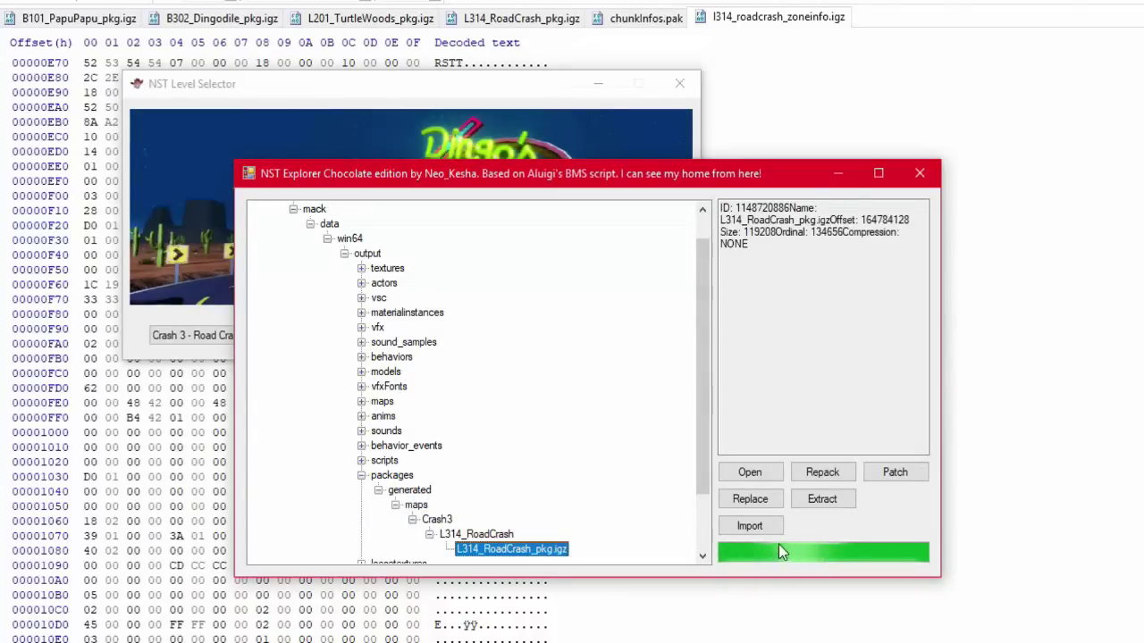
Step: Extract L314_RoadCrash_pkg.igz into the game's packages\generated\maps\Crash3\L314_RoadCrash folder, overwriting the existing file
{"action": "left_click", "coordinate": [805, 503]}
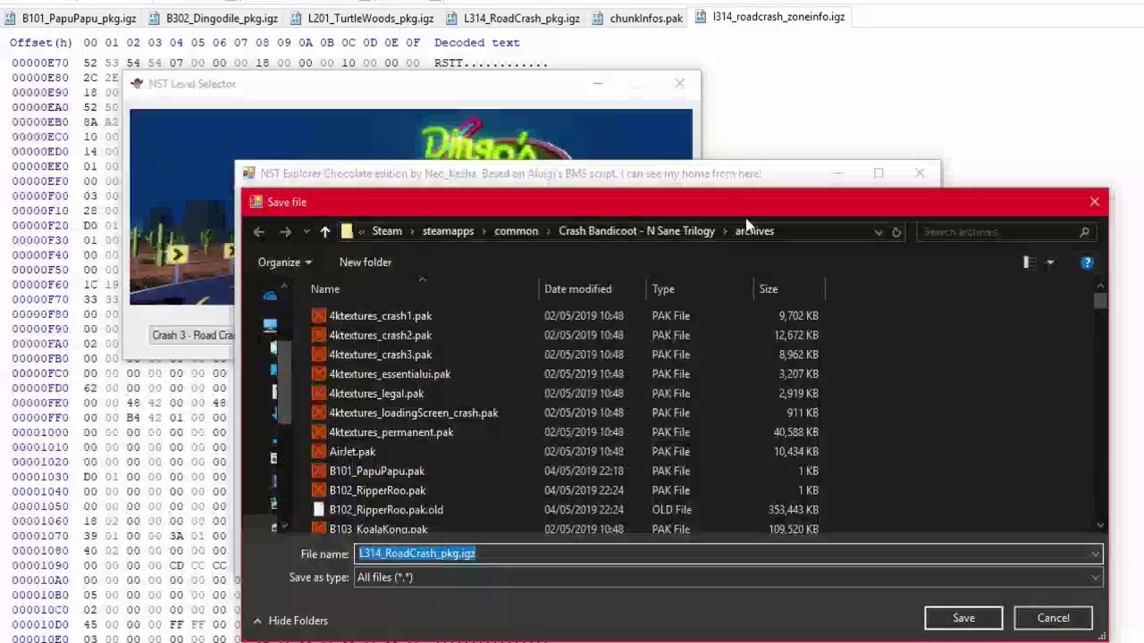
{"action": "left_click", "coordinate": [1097, 555]}
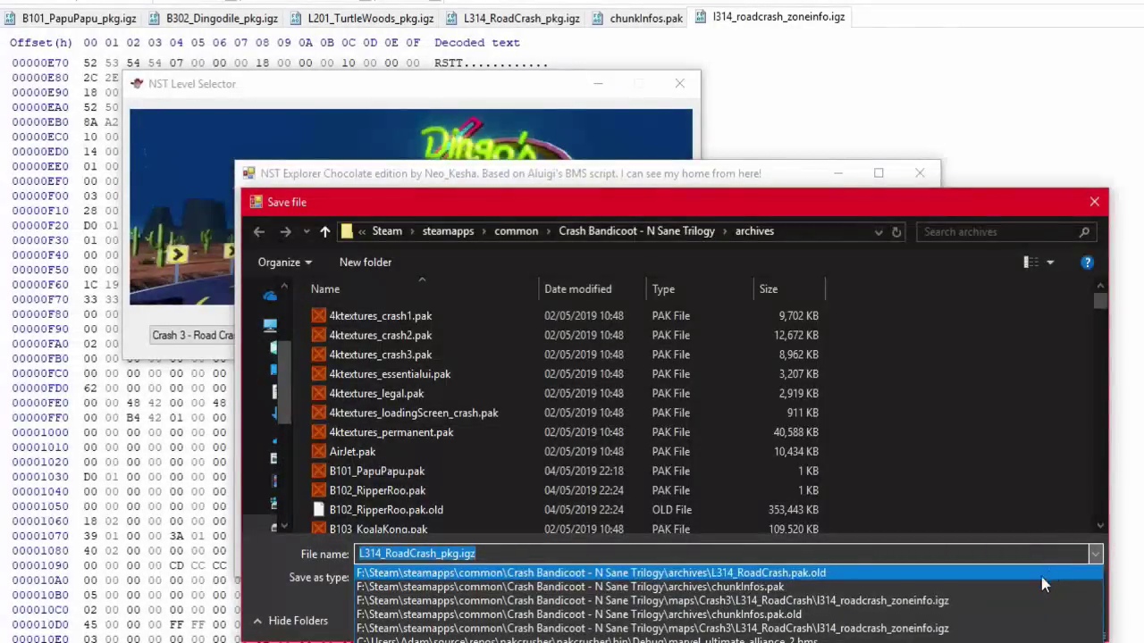
{"action": "left_click", "coordinate": [1004, 443]}
{"action": "left_click", "coordinate": [649, 235]}
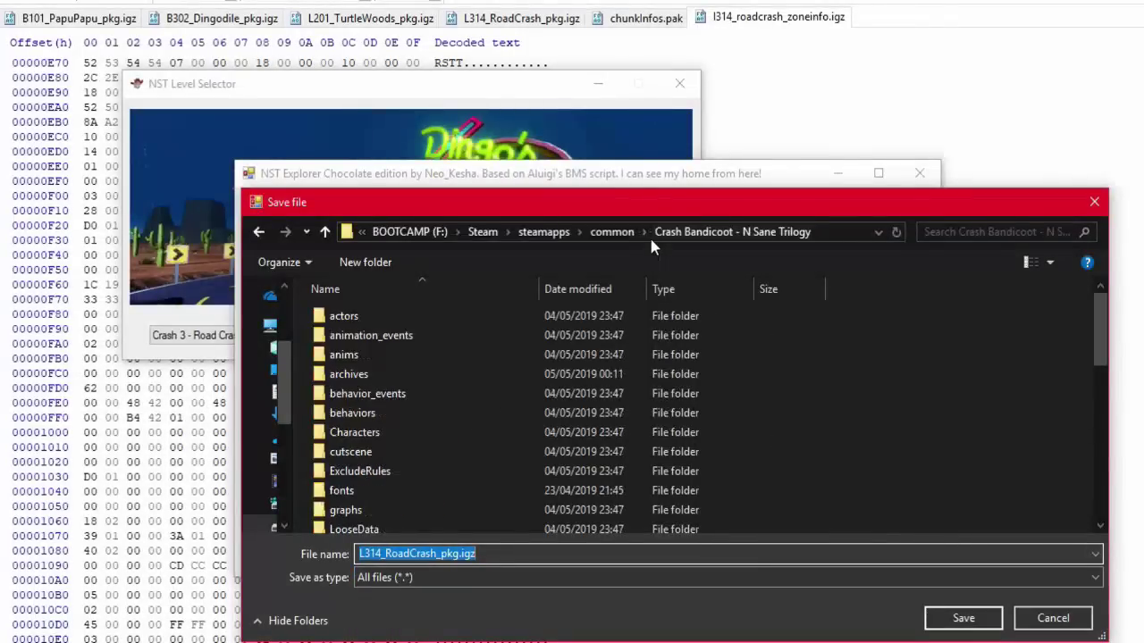
{"action": "left_click", "coordinate": [427, 438]}
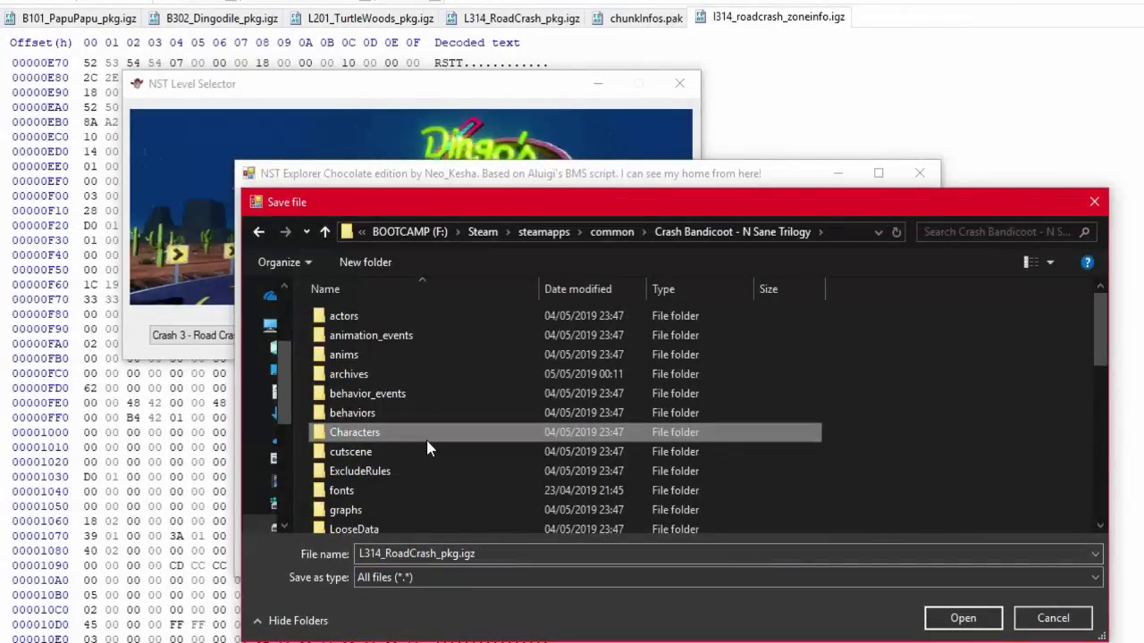
{"action": "scroll", "coordinate": [426, 448], "scroll_direction": "down", "scroll_amount": 6}
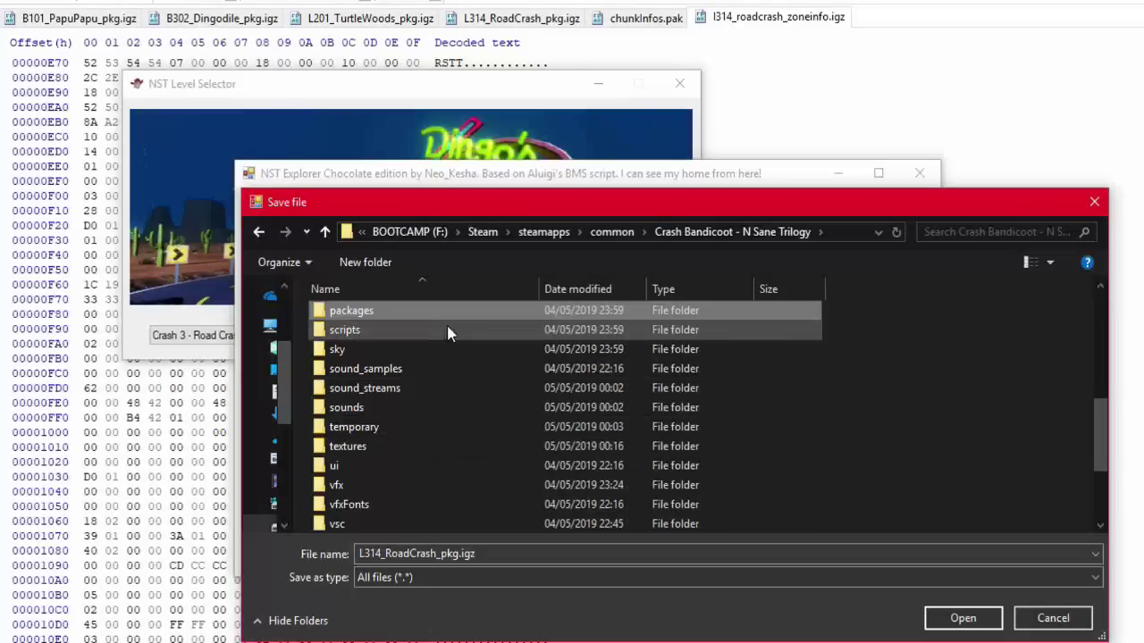
{"action": "left_click", "coordinate": [392, 310]}
{"action": "double_click", "coordinate": [392, 310]}
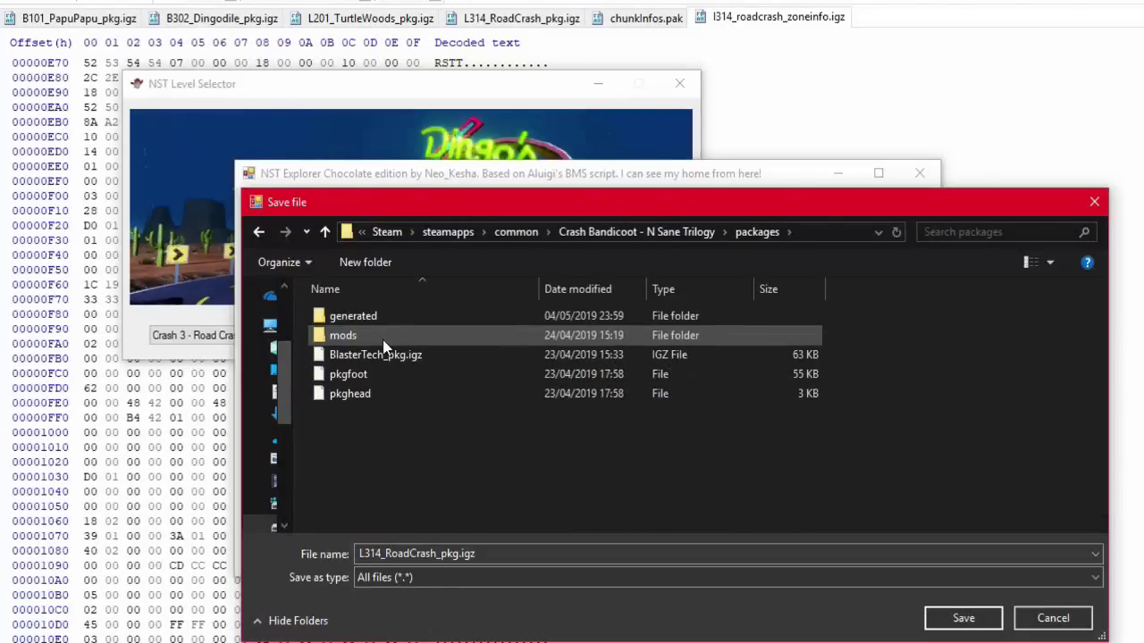
{"action": "double_click", "coordinate": [398, 316]}
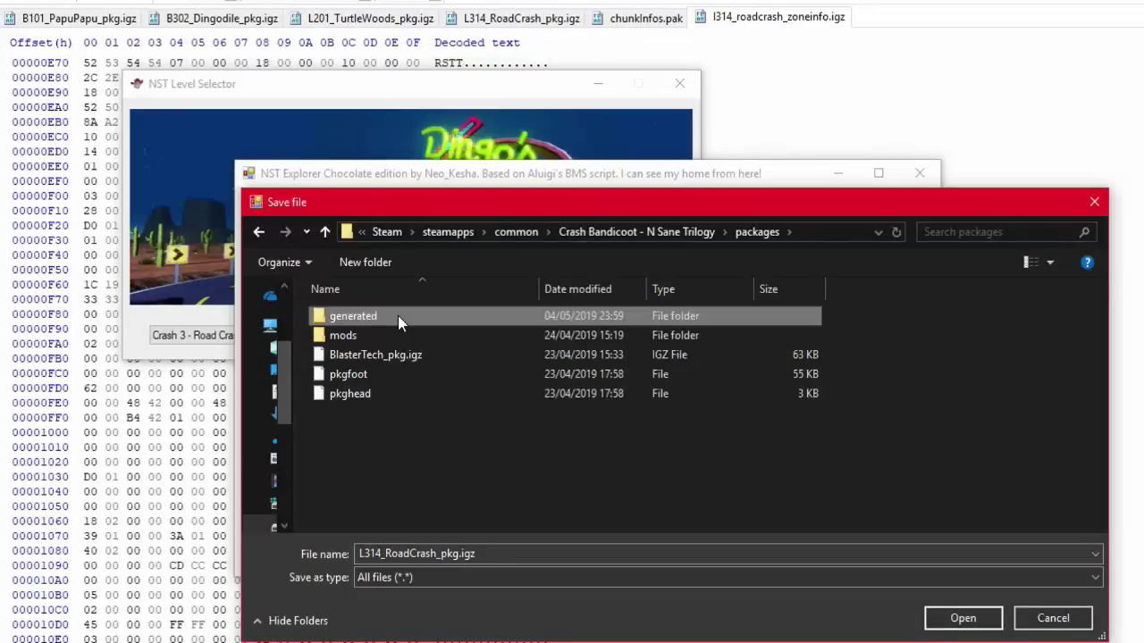
{"action": "double_click", "coordinate": [370, 356]}
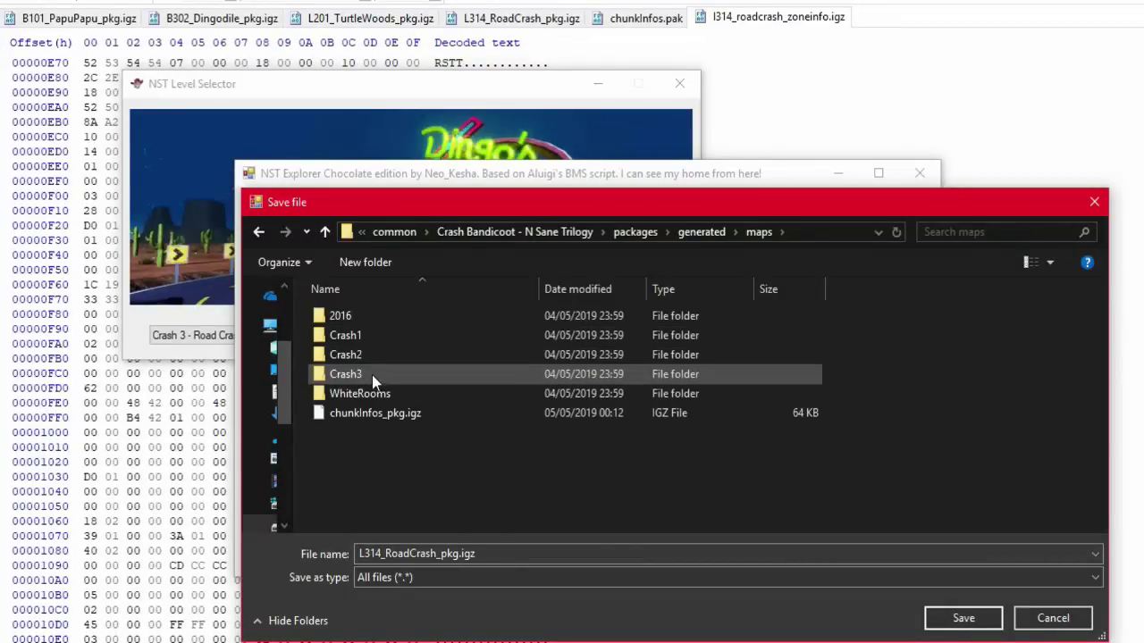
{"action": "double_click", "coordinate": [371, 376]}
{"action": "scroll", "coordinate": [393, 393], "scroll_direction": "down", "scroll_amount": 3}
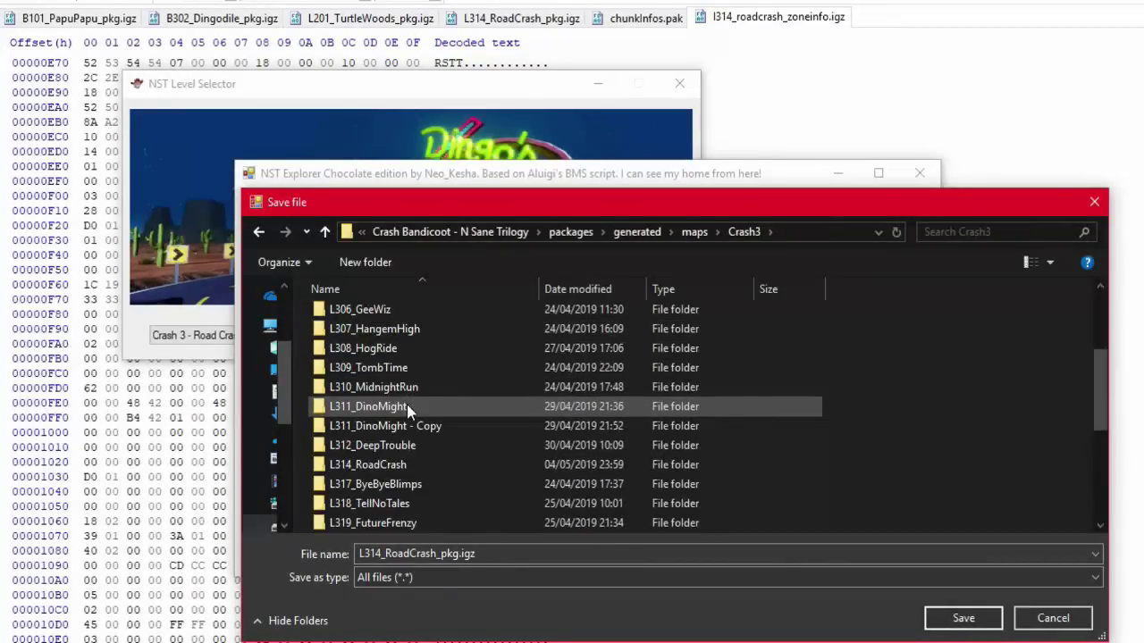
{"action": "double_click", "coordinate": [380, 466]}
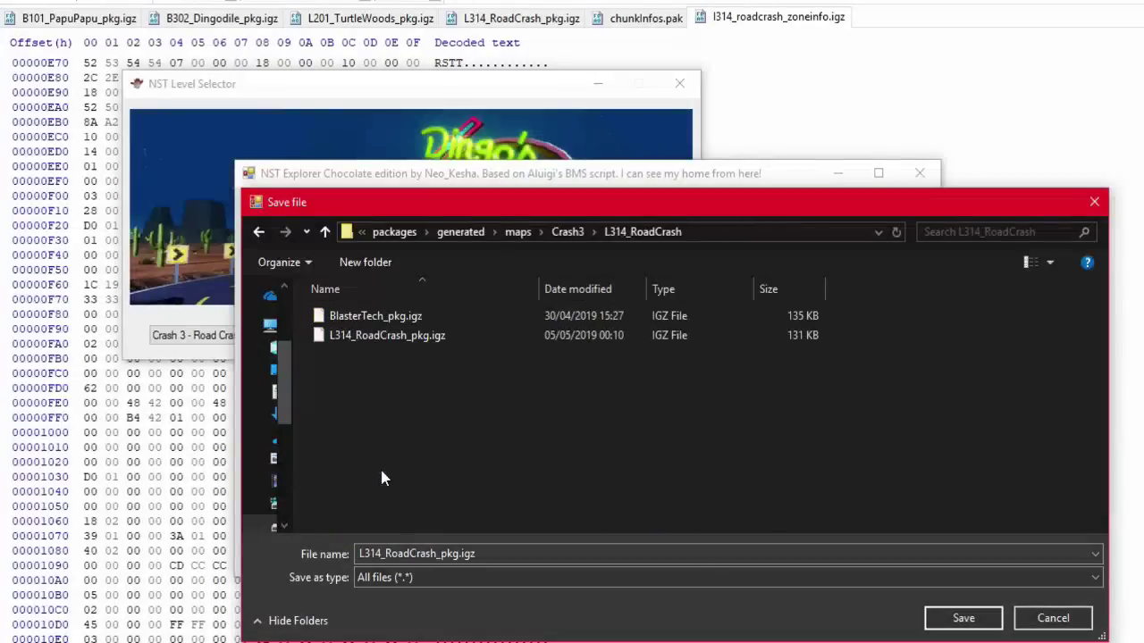
{"action": "left_click", "coordinate": [992, 628]}
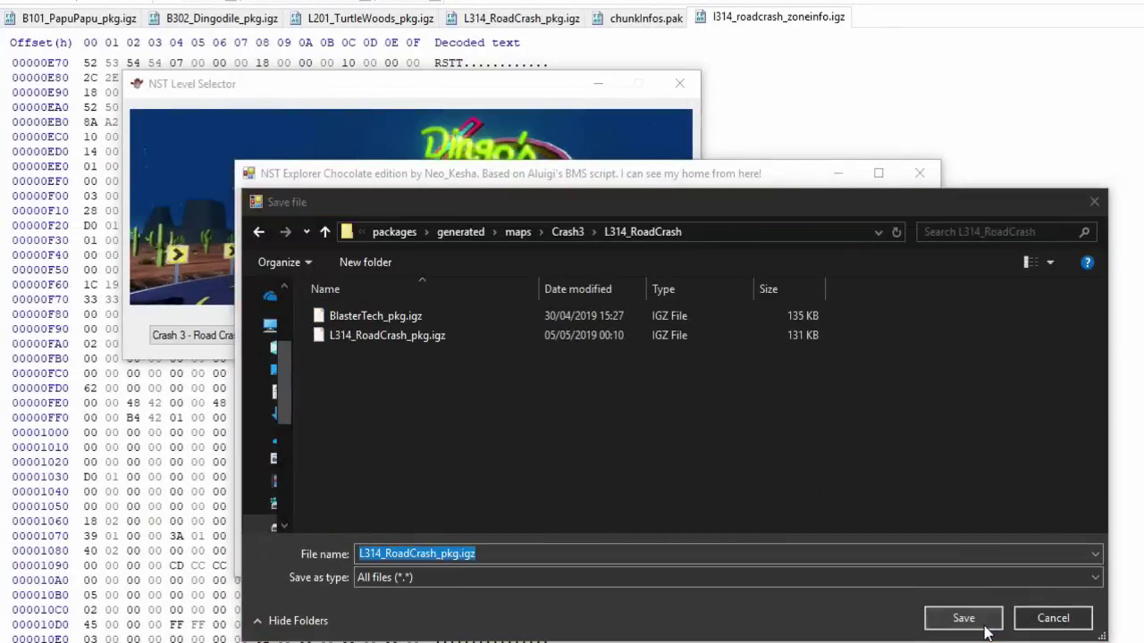
{"action": "left_click", "coordinate": [898, 445]}
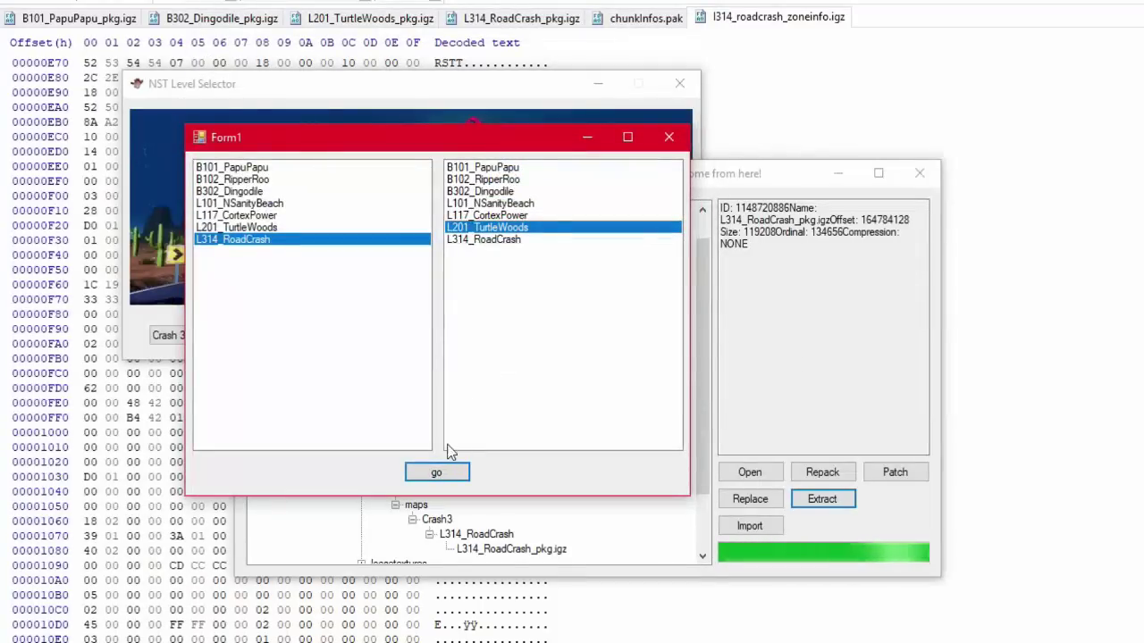
Step: Run the level package tool for L314_RoadCrash with L201_TurtleWoods and include the roadcrash art and audio files
{"action": "left_click", "coordinate": [437, 472]}
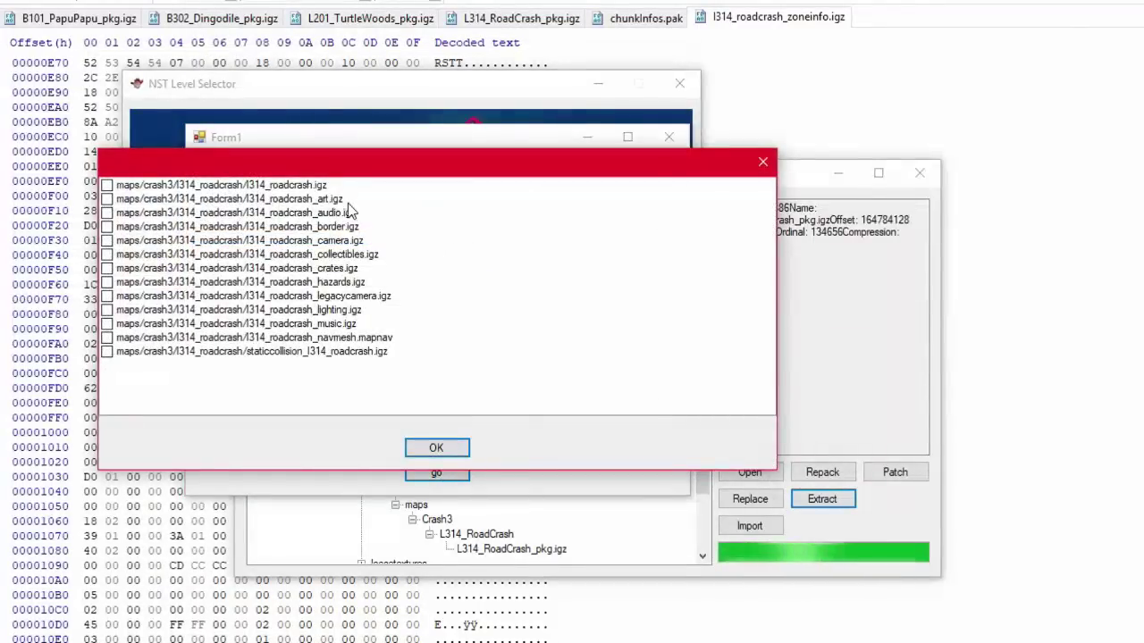
{"action": "double_click", "coordinate": [343, 199]}
{"action": "left_click", "coordinate": [545, 211]}
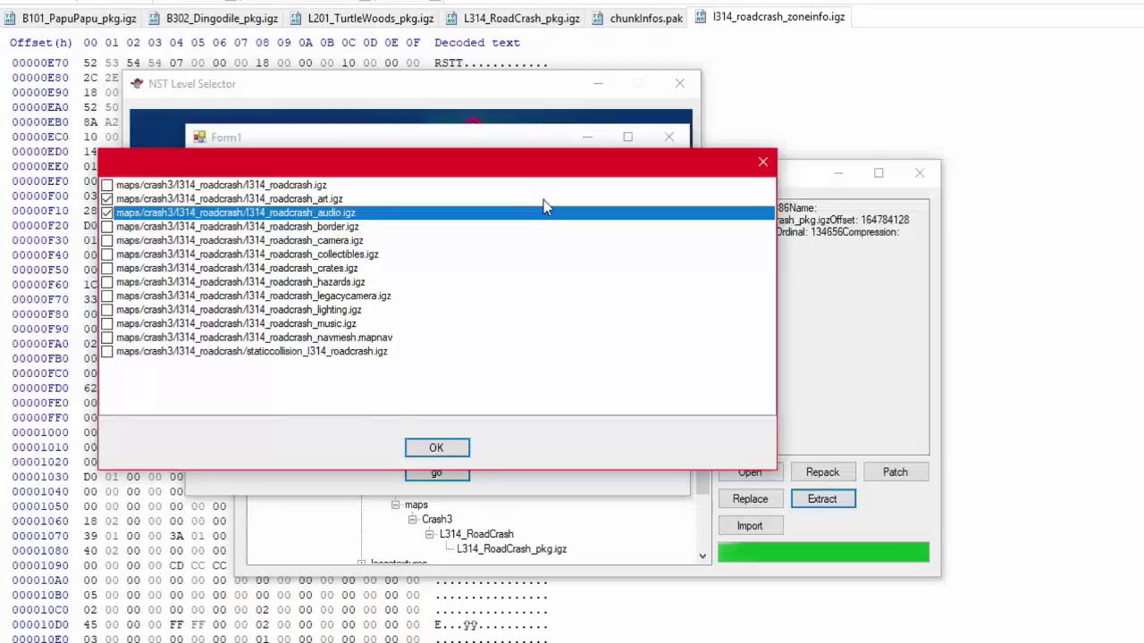
Step: Add the roadcrash lighting, music, navmesh and static collision files to the included ones and confirm the selection
{"action": "key", "text": "Down"}
{"action": "key", "text": "Down"}
{"action": "key", "text": "Down"}
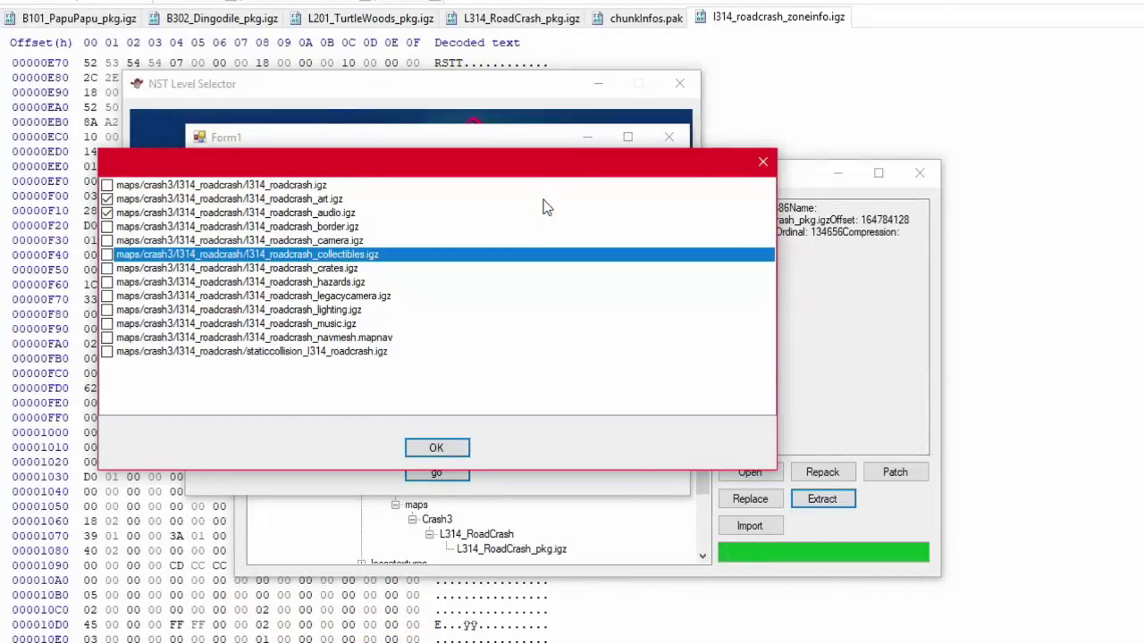
{"action": "key", "text": "Up"}
{"action": "key", "text": "Down"}
{"action": "key", "text": "Up"}
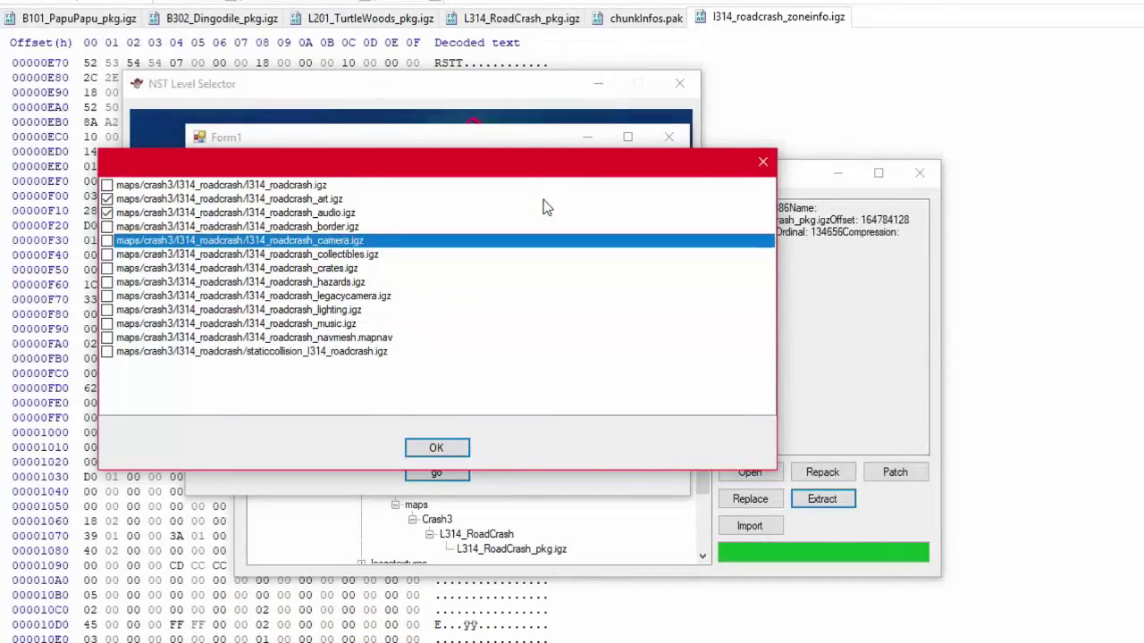
{"action": "key", "text": "Up"}
{"action": "key", "text": "Down"}
{"action": "key", "text": "Down"}
{"action": "key", "text": "Down"}
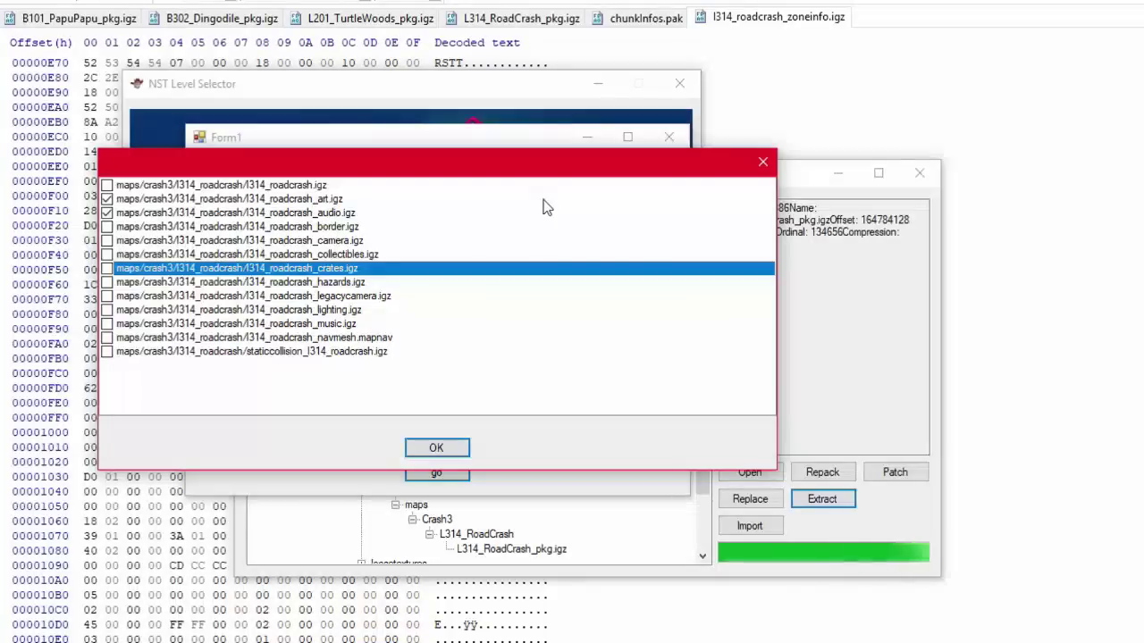
{"action": "key", "text": "Down"}
{"action": "key", "text": "Down"}
{"action": "key", "text": "Down"}
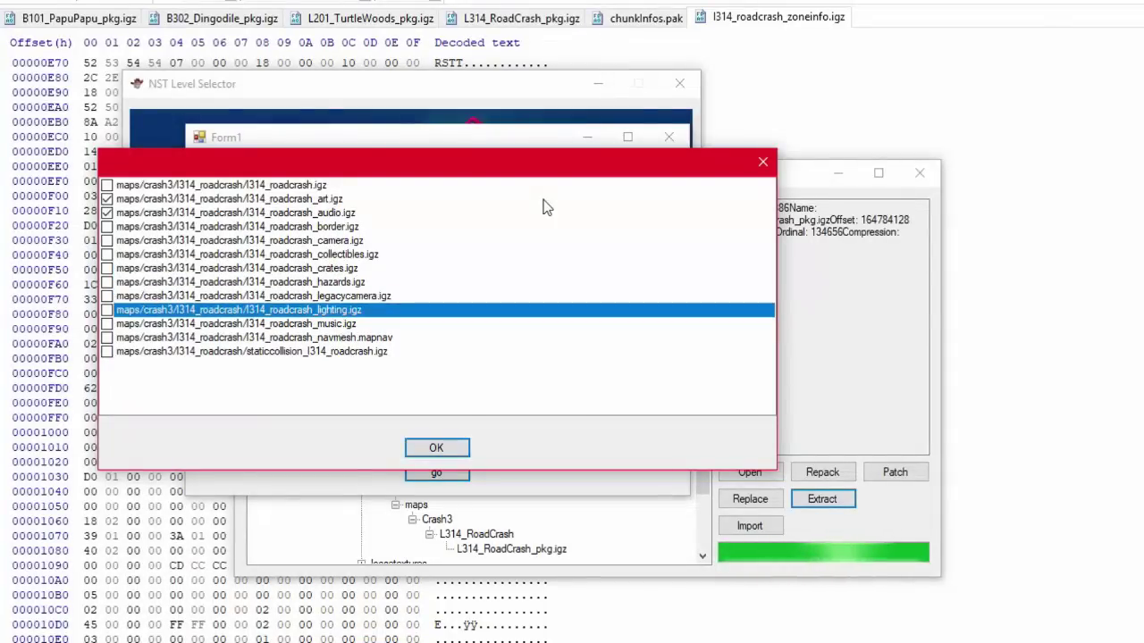
{"action": "key", "text": "space"}
{"action": "key", "text": "Down"}
{"action": "key", "text": "space"}
{"action": "key", "text": "Down"}
{"action": "key", "text": "space"}
{"action": "key", "text": "Down"}
{"action": "key", "text": "space"}
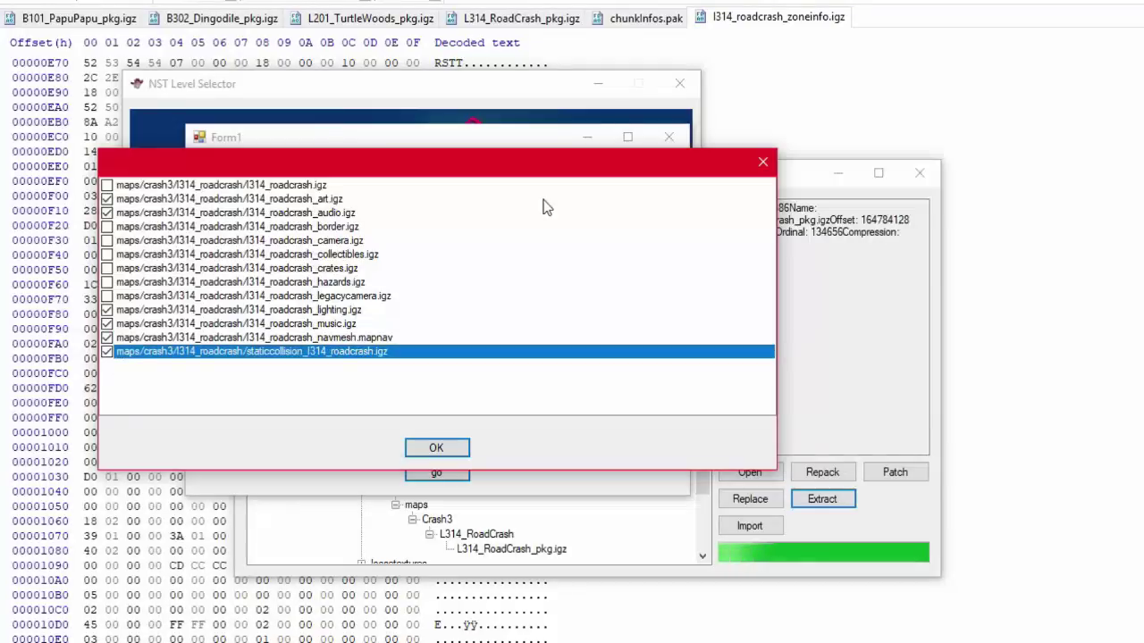
{"action": "left_click", "coordinate": [427, 456]}
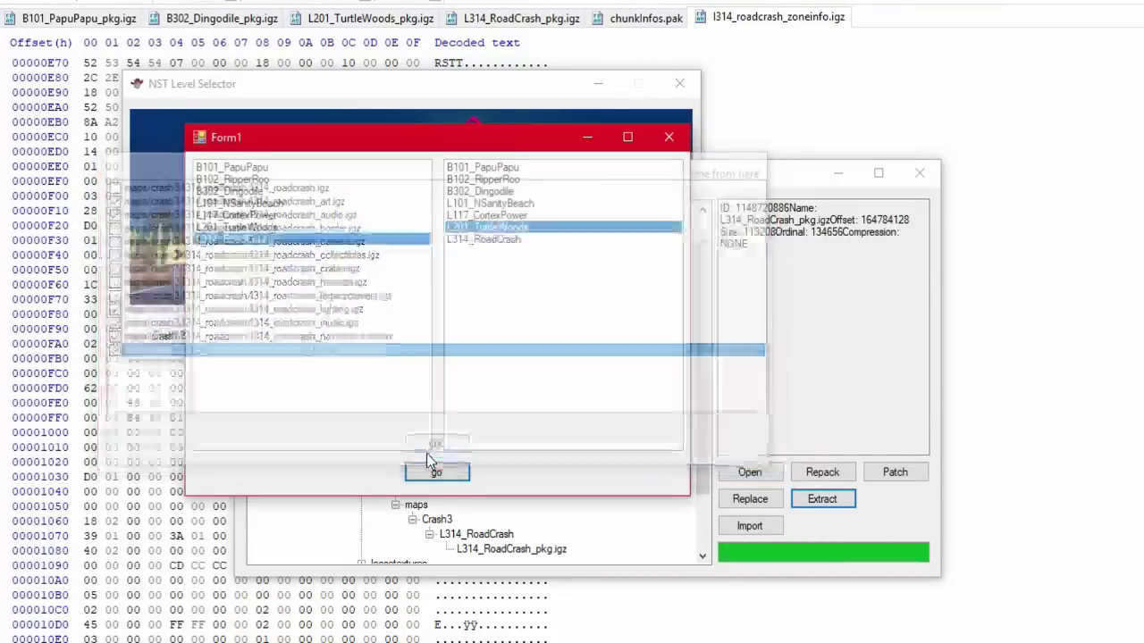
Step: In the hex editor, replace the entire contents of L314_RoadCrash_pkg.igz with the bytes of L201_TurtleWoods_pkg.igz
{"action": "left_click", "coordinate": [822, 102]}
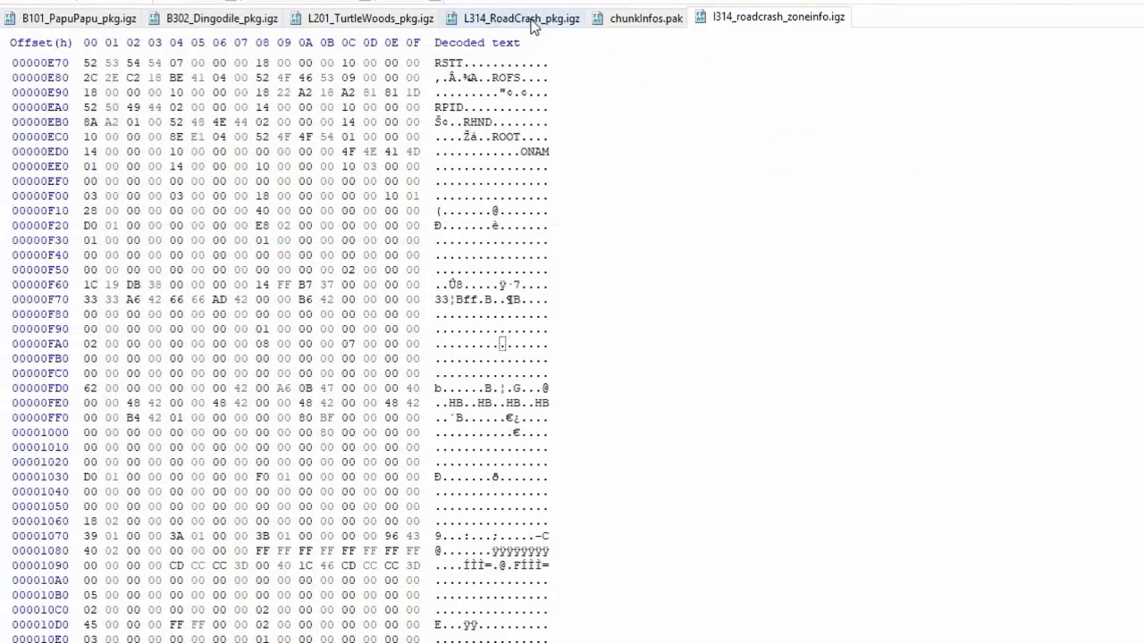
{"action": "left_click", "coordinate": [393, 18]}
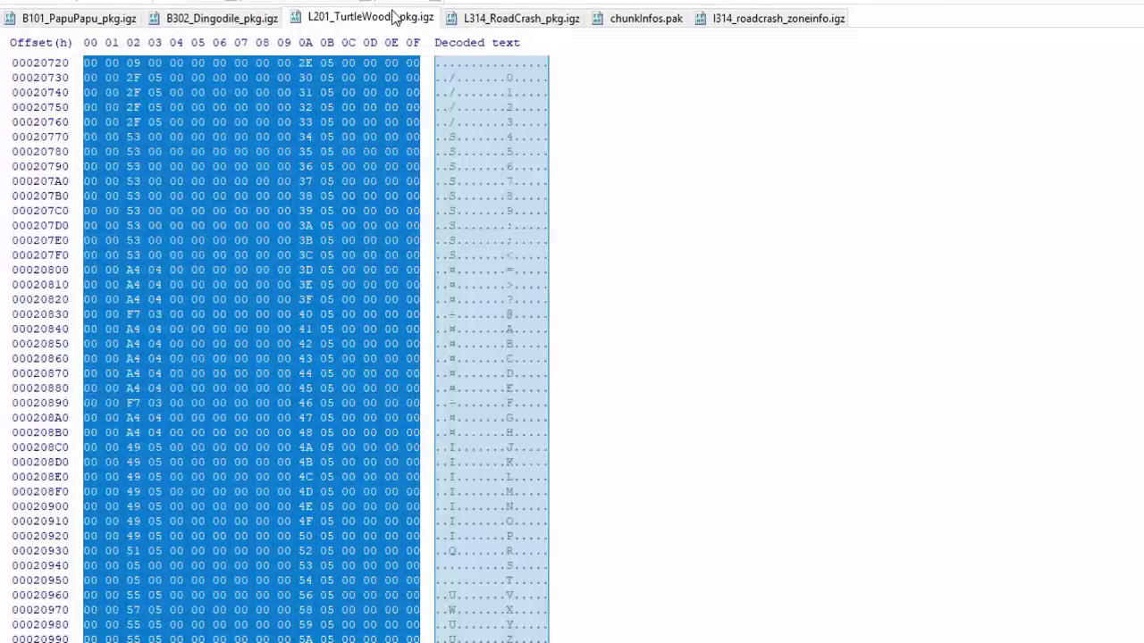
{"action": "left_click", "coordinate": [514, 20]}
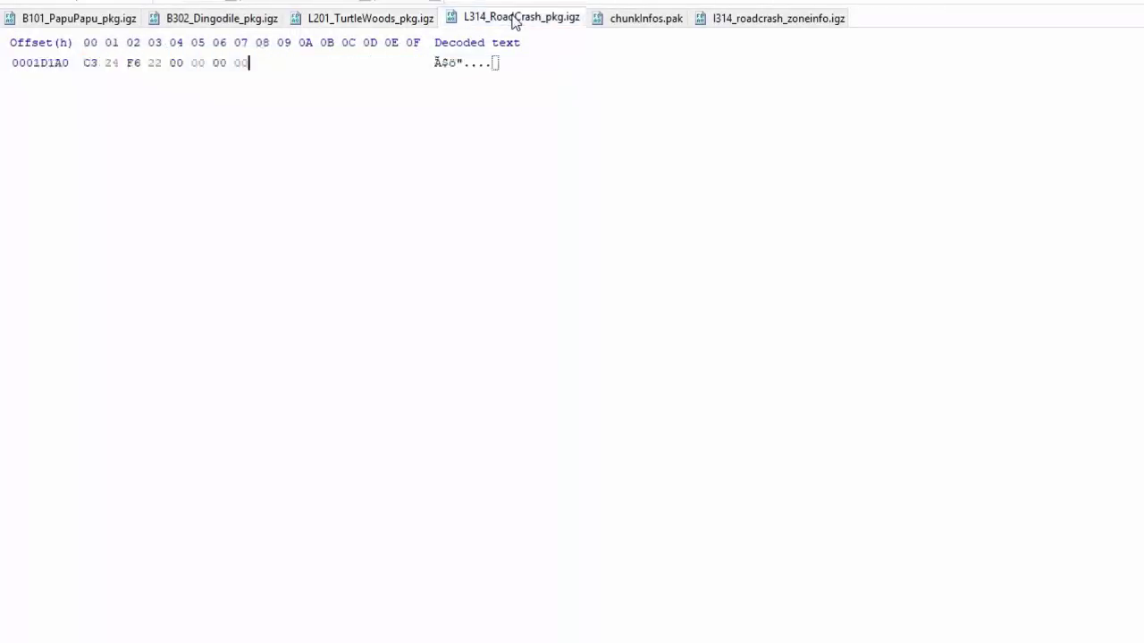
{"action": "key", "text": "ctrl+a"}
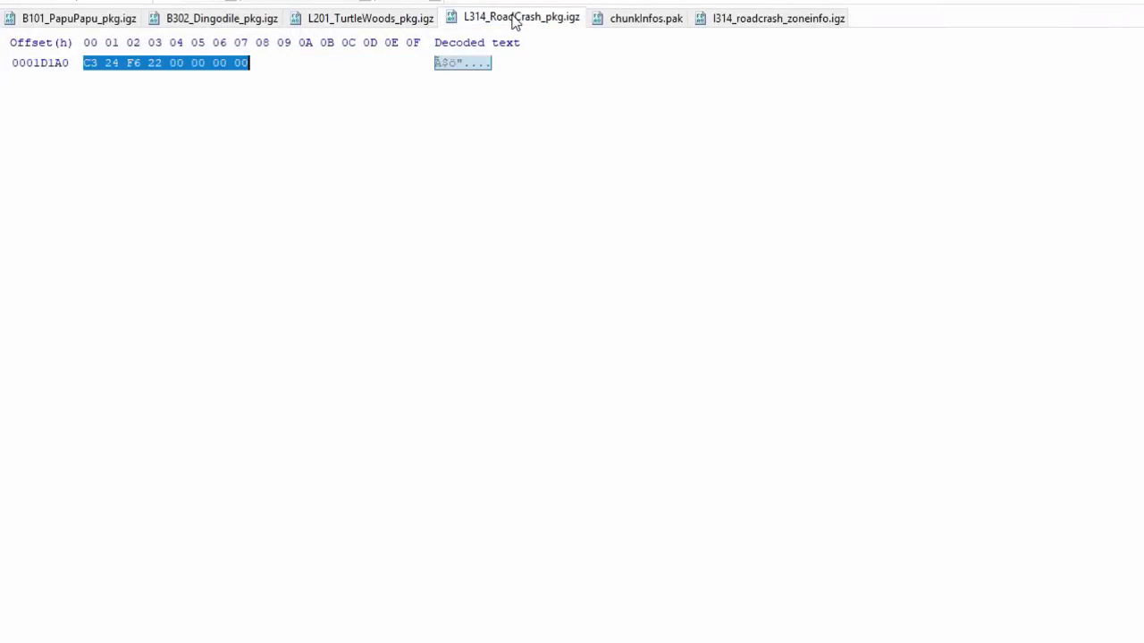
{"action": "key", "text": "ctrl+v"}
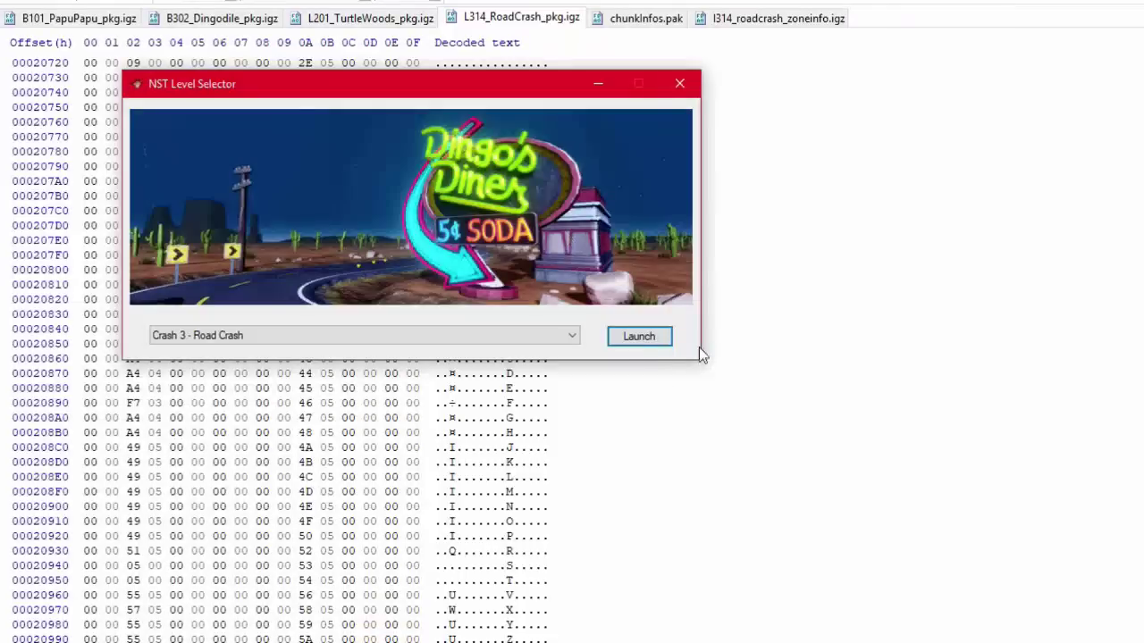
Step: Launch Crash 3 - Road Crash from NST Level Selector and shift the file copy window slightly aside
{"action": "left_click", "coordinate": [635, 344]}
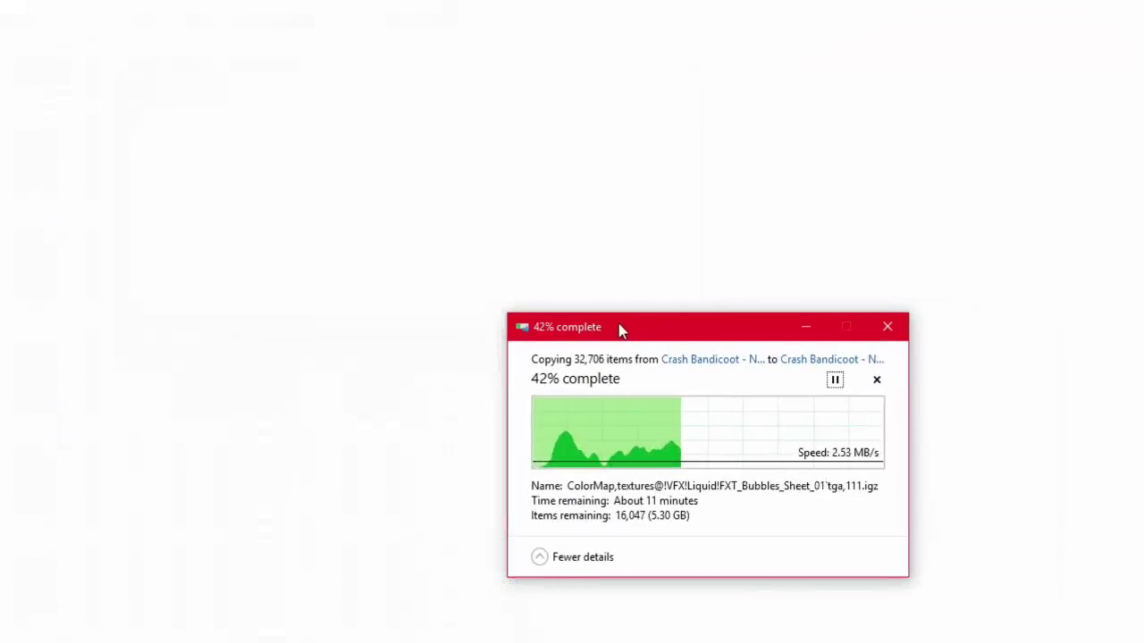
{"action": "left_click_drag", "start_coordinate": [618, 324], "coordinate": [665, 324]}
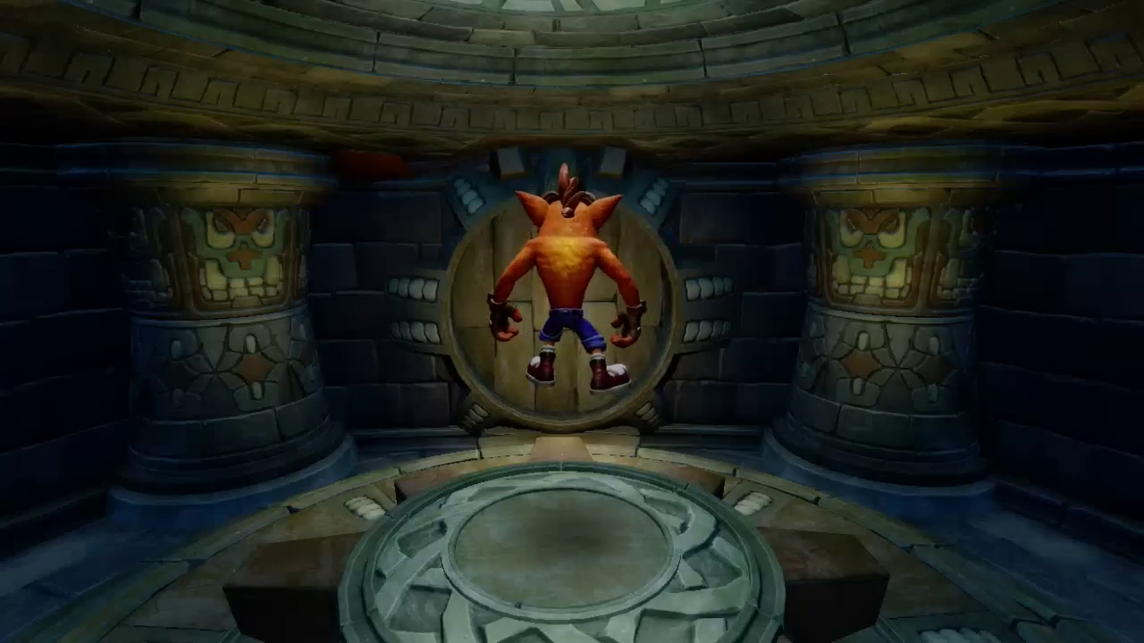
Step: Leave the in-game test and open B302_Dingodile_Boss.igz from the Crash3 Bosses folder in the hex editor, selecting all its bytes
{"action": "key", "text": "Escape"}
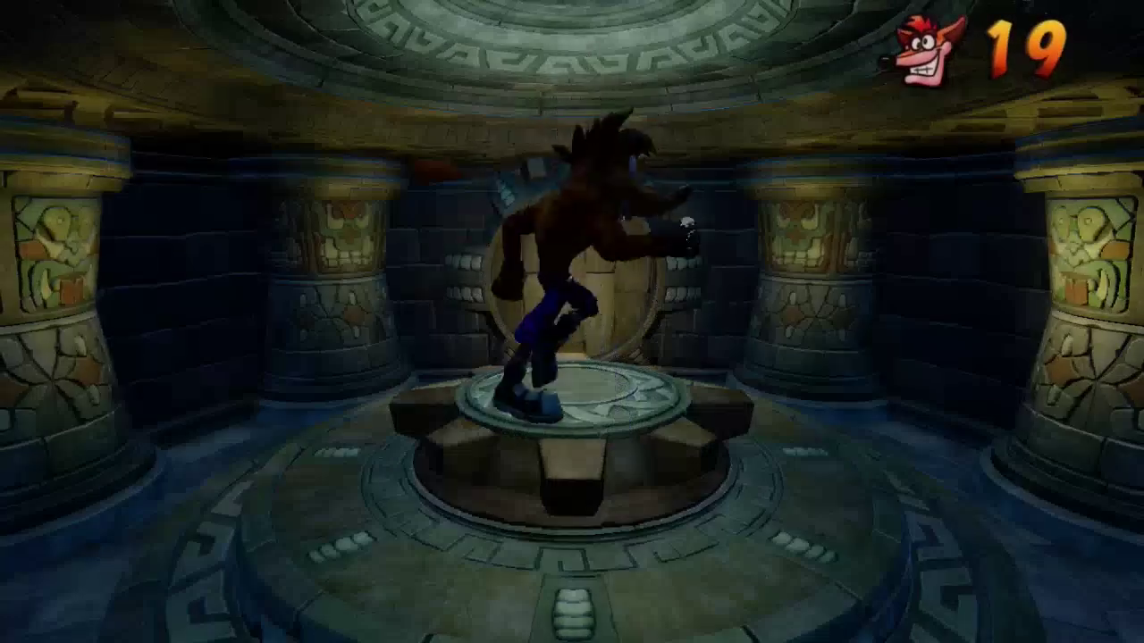
{"action": "key", "text": "Escape"}
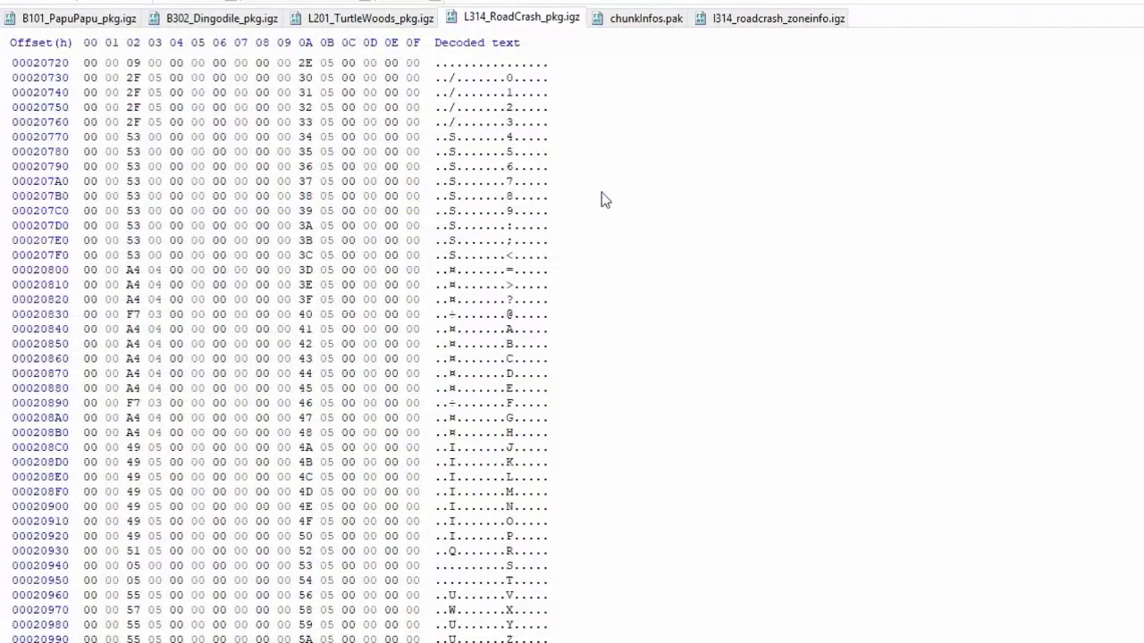
{"action": "key", "text": "ctrl+o"}
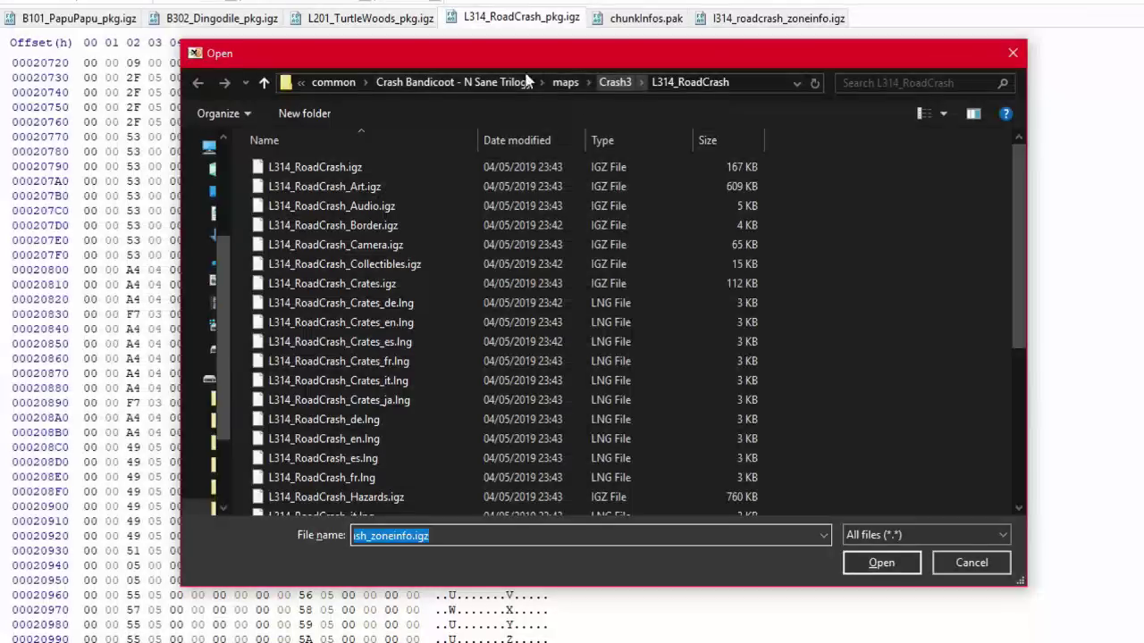
{"action": "left_click", "coordinate": [613, 84]}
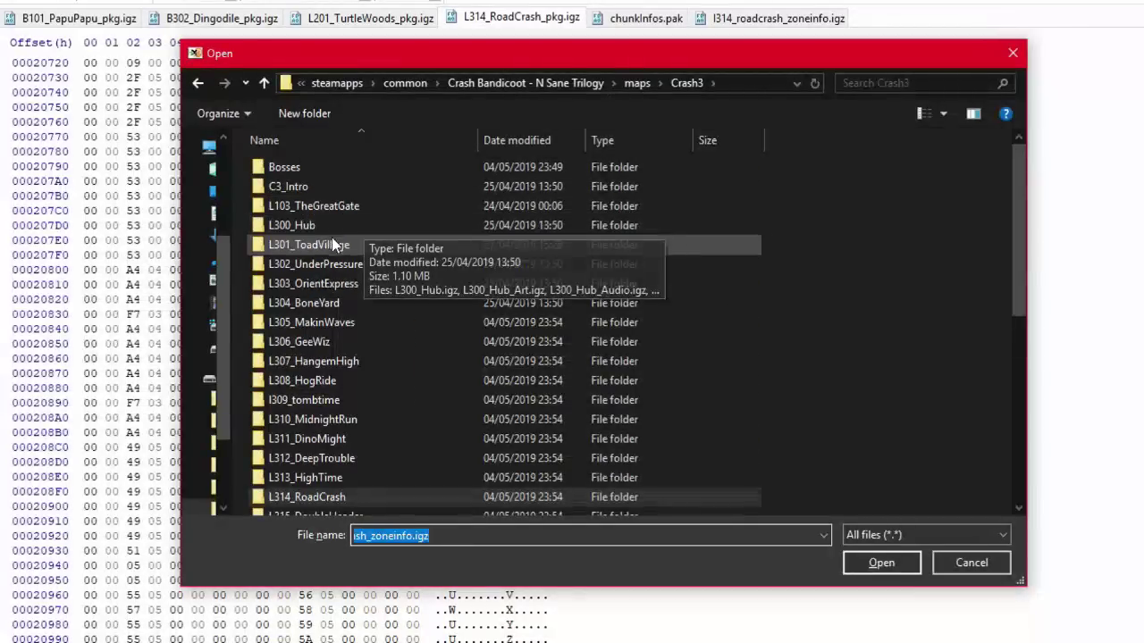
{"action": "double_click", "coordinate": [384, 164]}
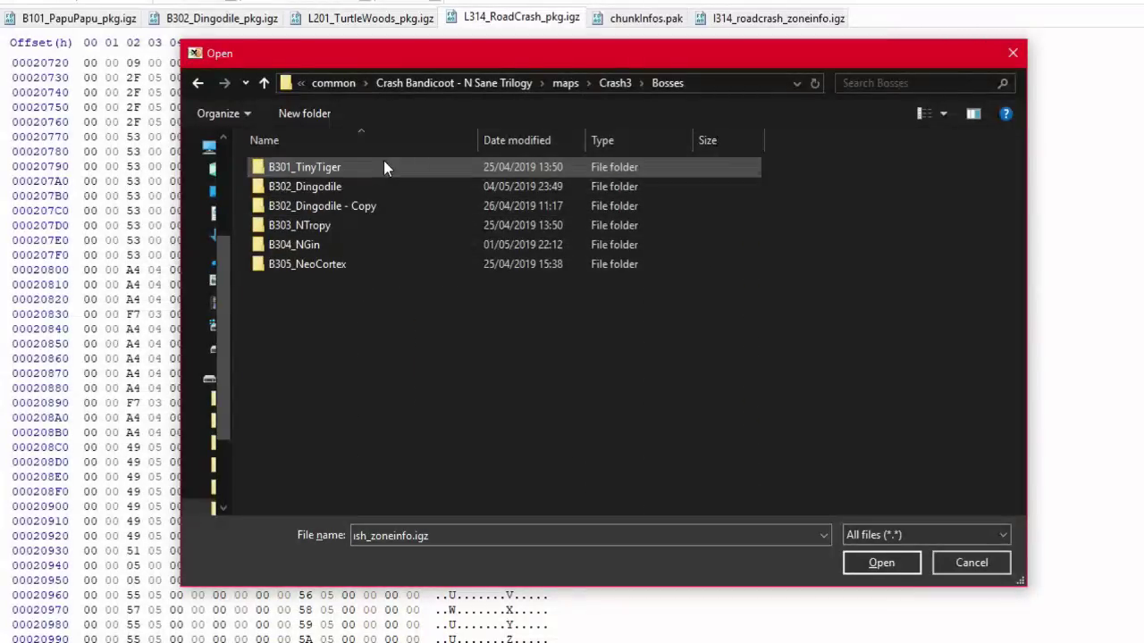
{"action": "double_click", "coordinate": [343, 188]}
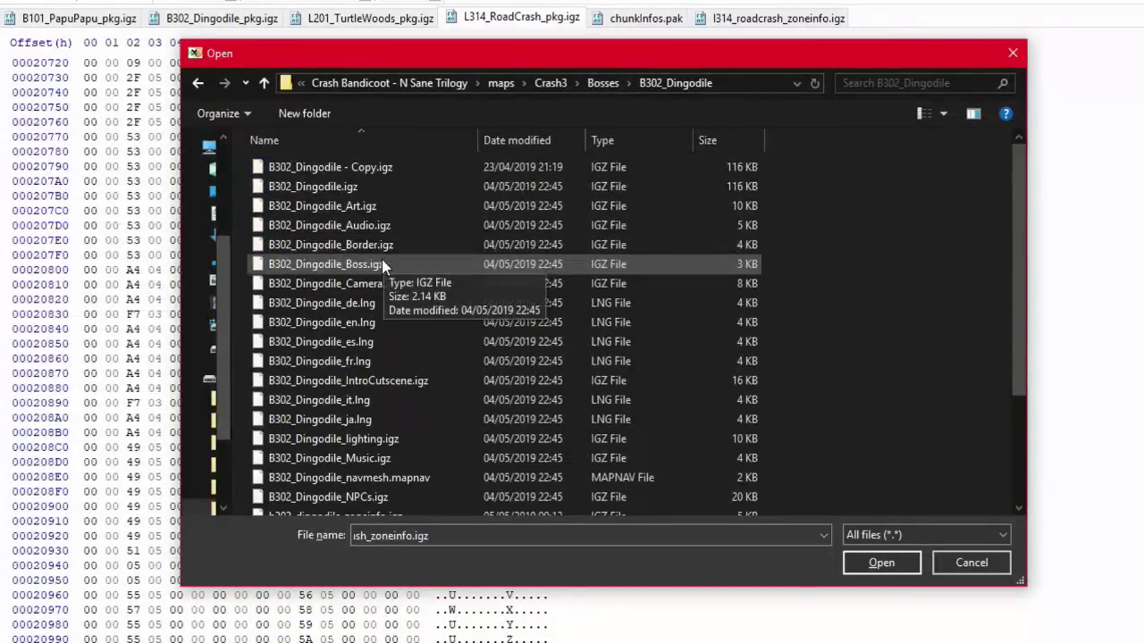
{"action": "double_click", "coordinate": [381, 262]}
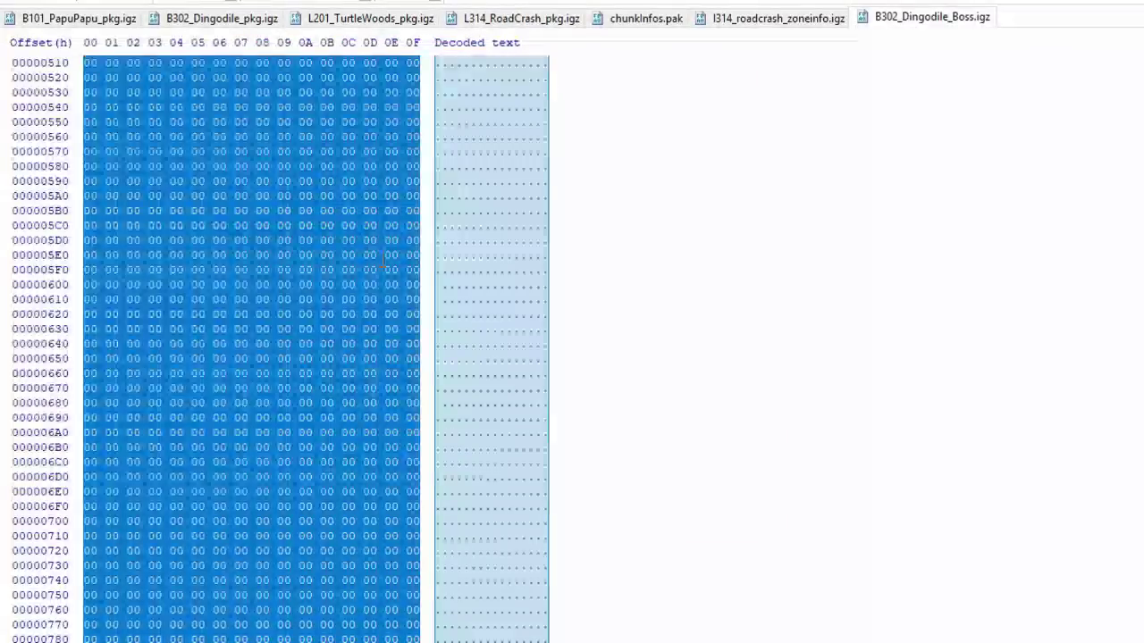
Step: In the Crash2 L201_TurtleWoods folder, select the Art, Audio, BonusAreas, Border, Camera, Collectibles and Crates .igz files for opening
{"action": "key", "text": "ctrl+o"}
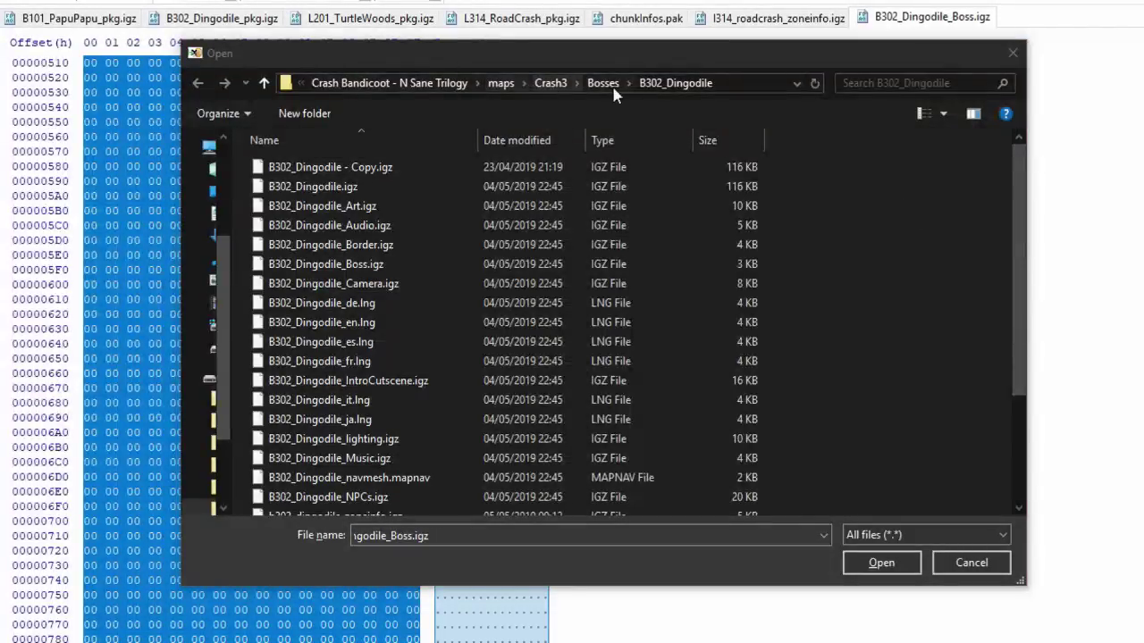
{"action": "left_click", "coordinate": [502, 83]}
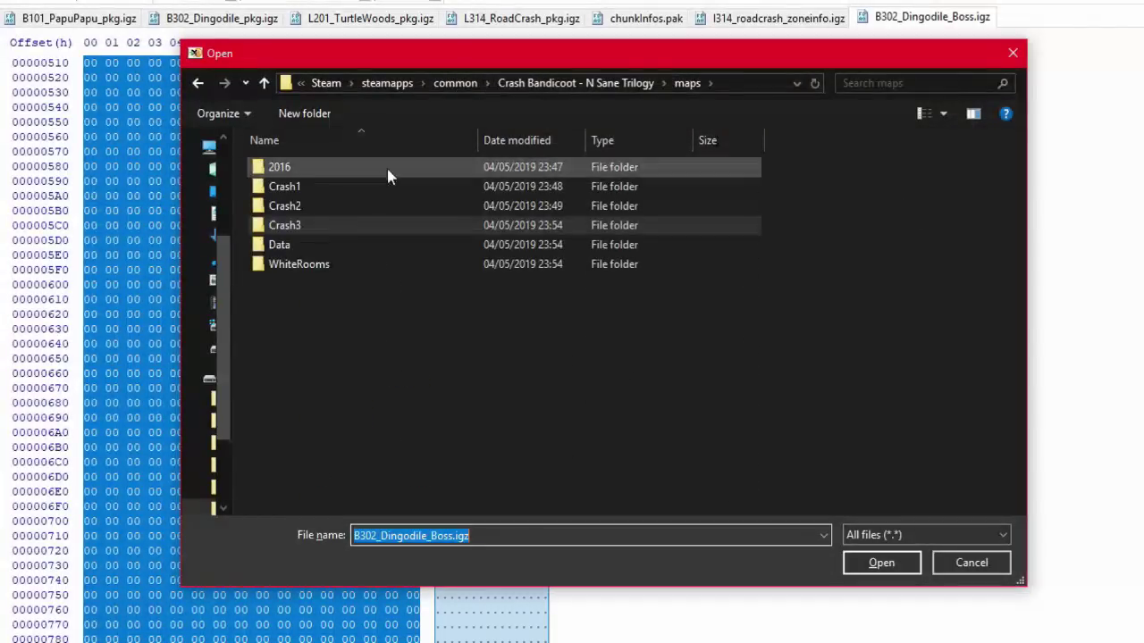
{"action": "double_click", "coordinate": [352, 204]}
{"action": "double_click", "coordinate": [314, 264]}
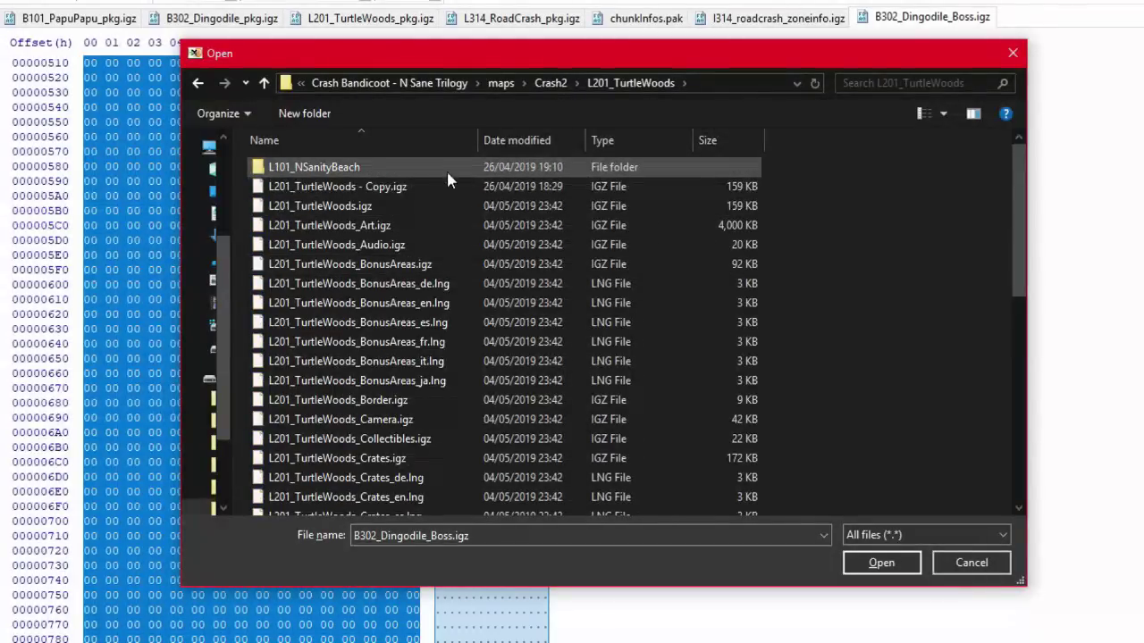
{"action": "left_click", "coordinate": [436, 224]}
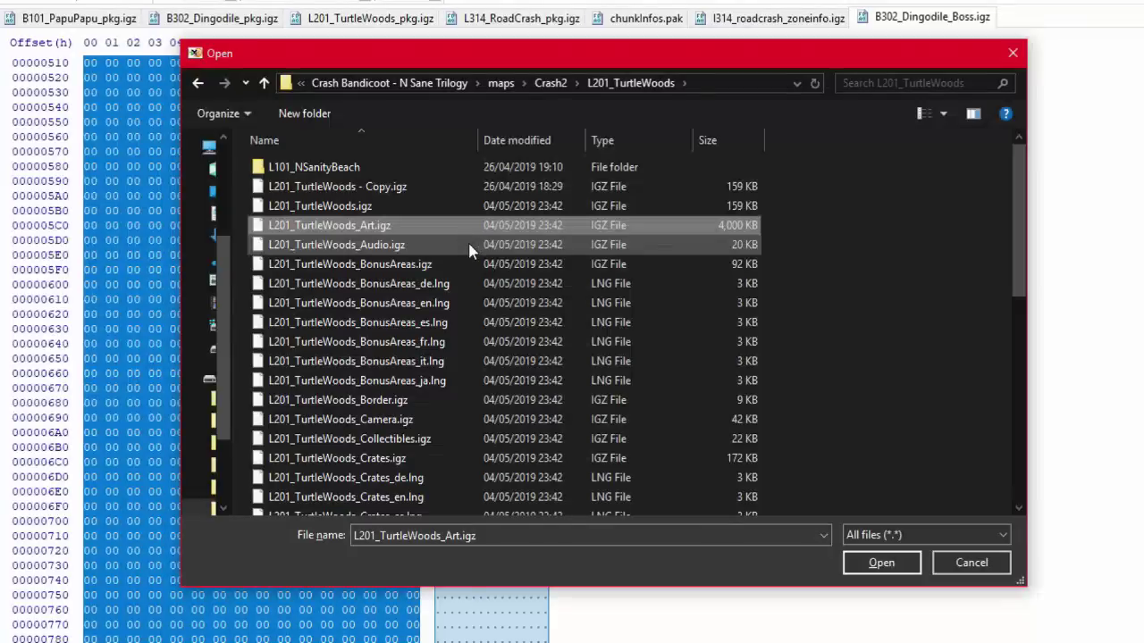
{"action": "left_click", "coordinate": [468, 245], "text": "shift"}
{"action": "left_click", "coordinate": [443, 265], "text": "shift"}
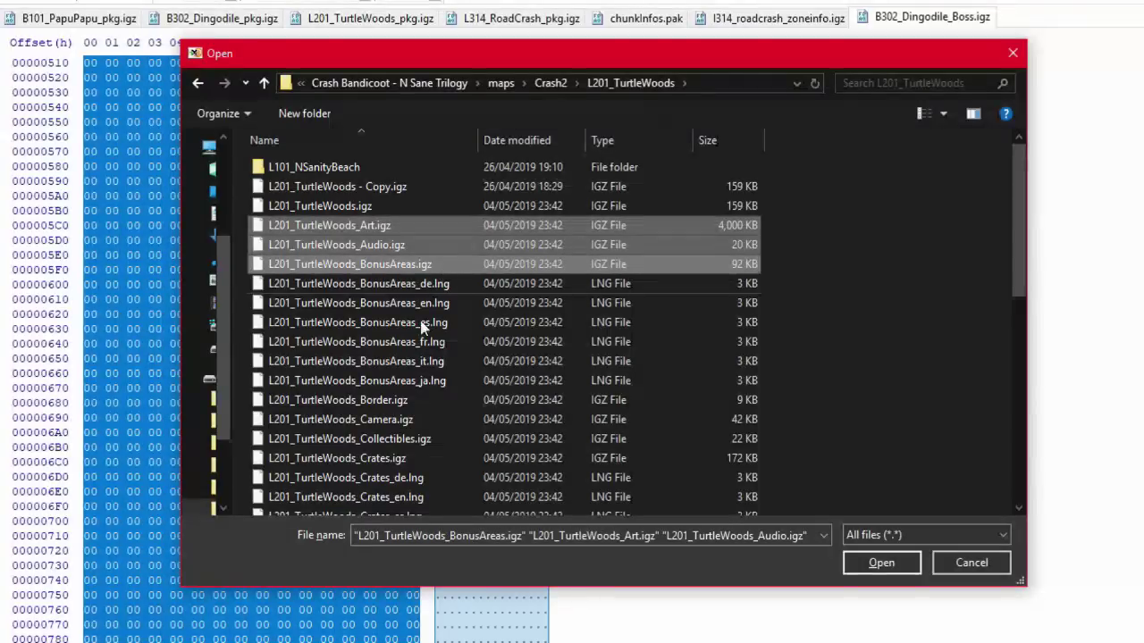
{"action": "left_click", "coordinate": [400, 401], "text": "ctrl"}
{"action": "left_click", "coordinate": [395, 421], "text": "ctrl"}
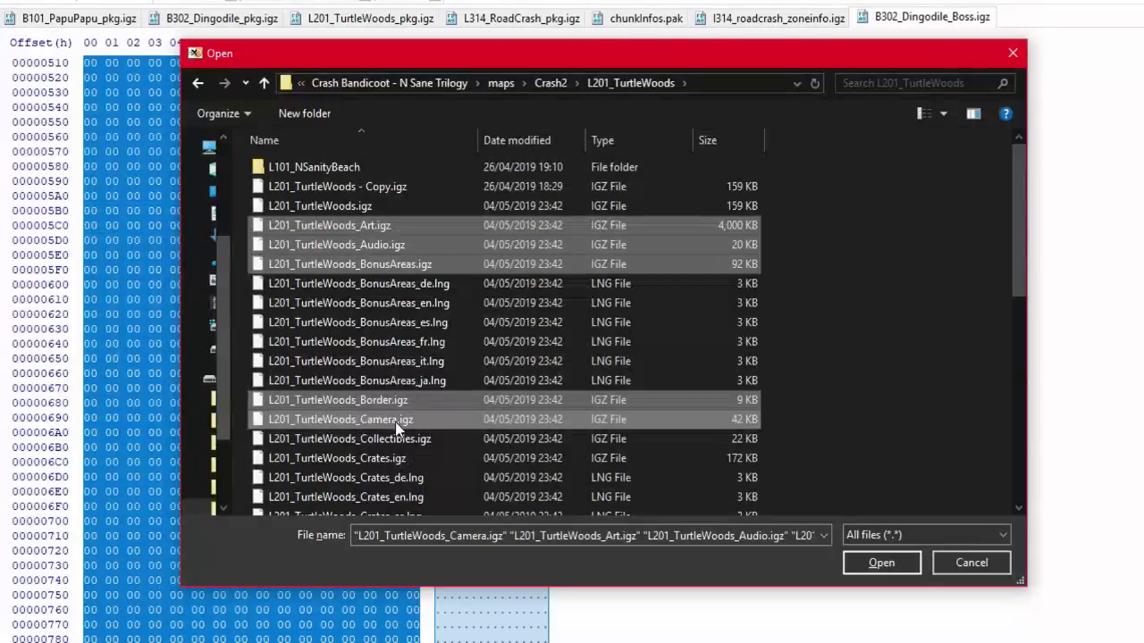
{"action": "left_click", "coordinate": [403, 440], "text": "ctrl"}
{"action": "left_click", "coordinate": [388, 458], "text": "ctrl"}
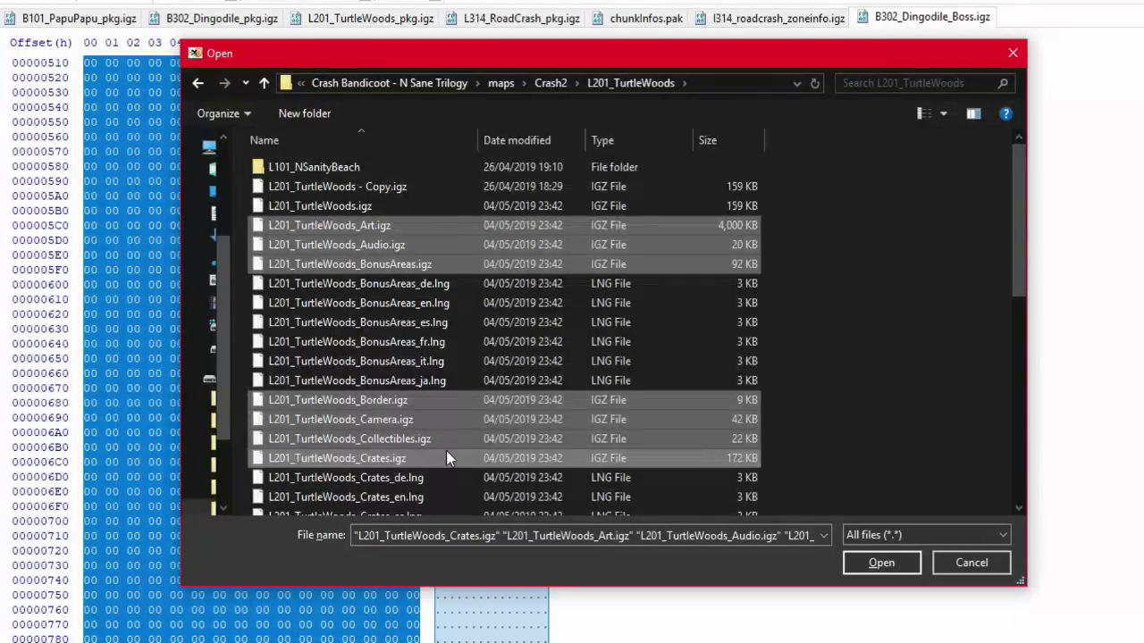
Step: Add the TurtleWoods Hazards, lighting and Music .igz files to the selection and open all selected files
{"action": "scroll", "coordinate": [446, 450], "scroll_direction": "down", "scroll_amount": 4}
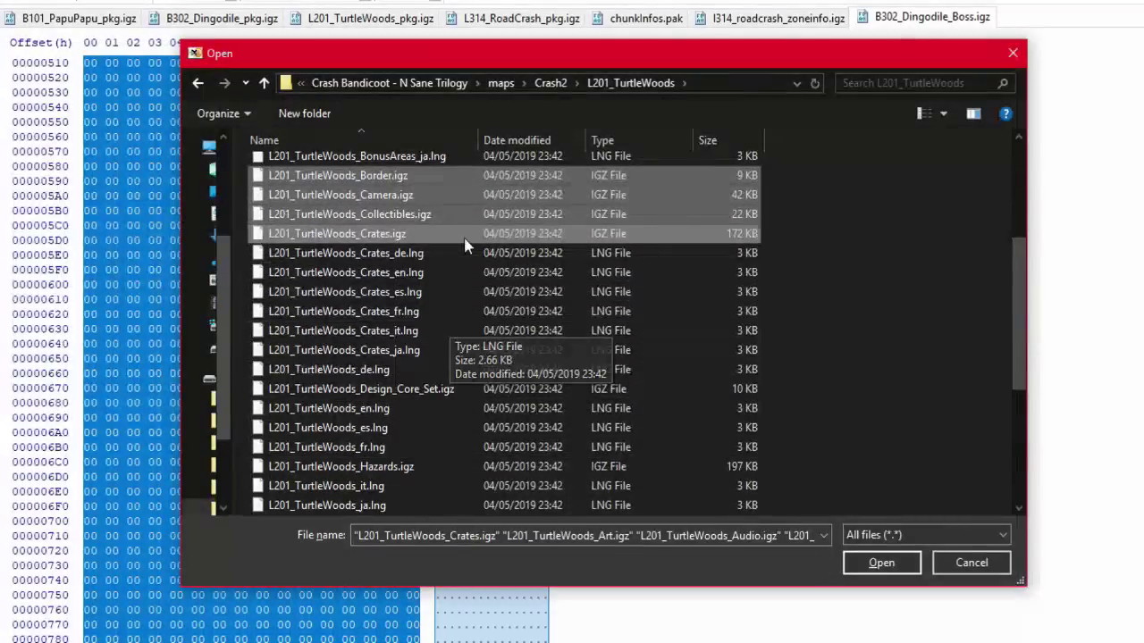
{"action": "left_click", "coordinate": [396, 470], "text": "ctrl"}
{"action": "scroll", "coordinate": [396, 469], "scroll_direction": "down", "scroll_amount": 3}
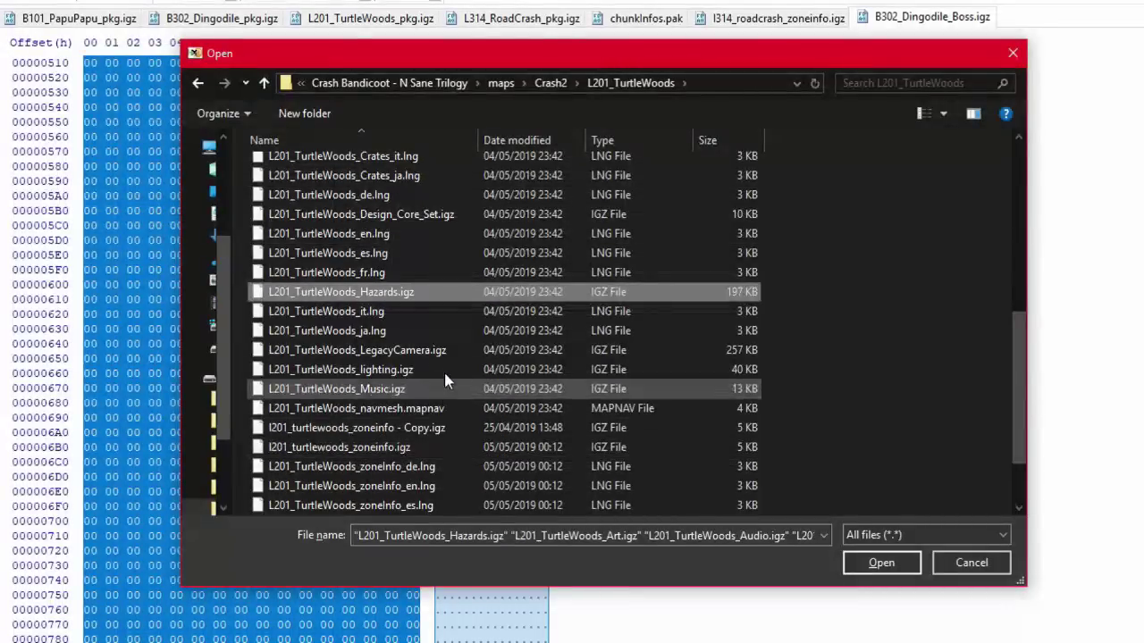
{"action": "left_click", "coordinate": [391, 369], "text": "ctrl"}
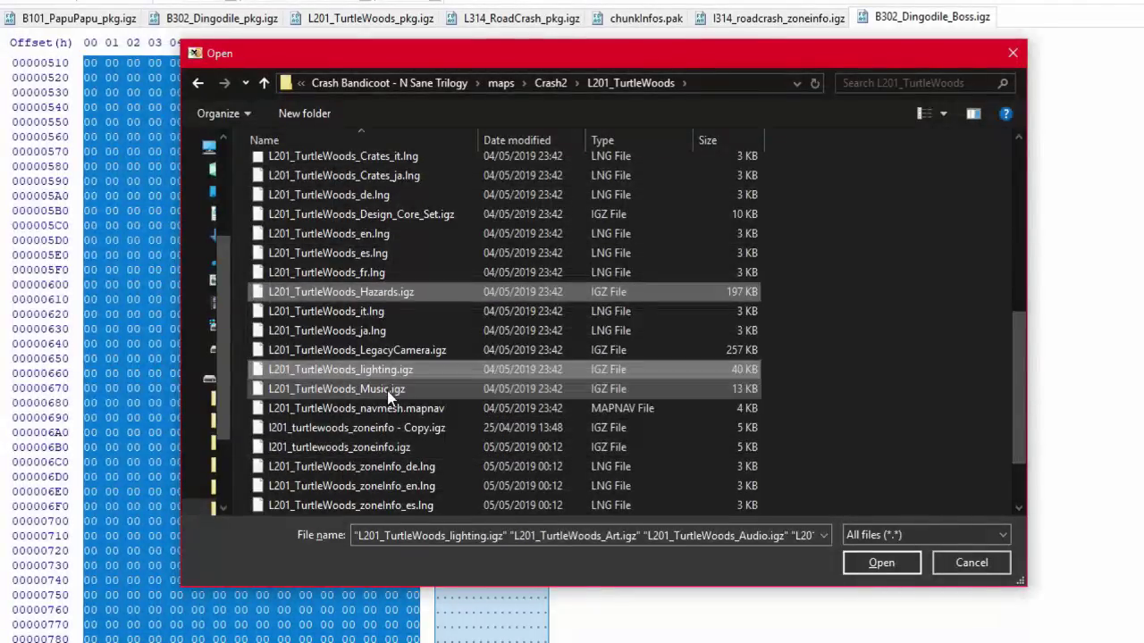
{"action": "left_click", "coordinate": [393, 389], "text": "ctrl"}
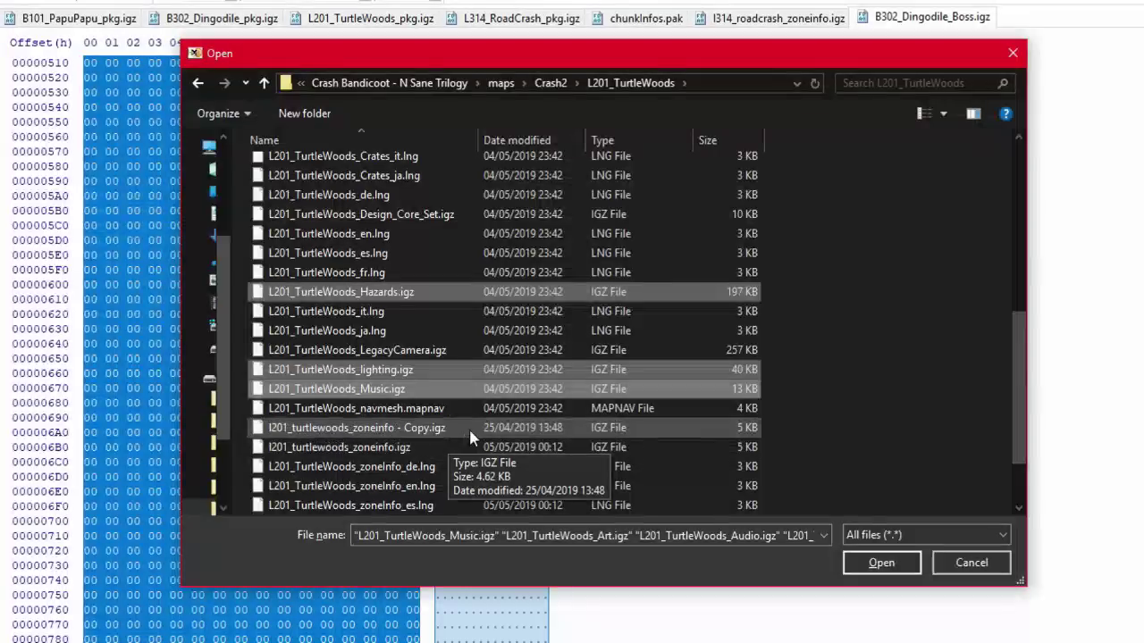
{"action": "scroll", "coordinate": [471, 437], "scroll_direction": "down", "scroll_amount": 2}
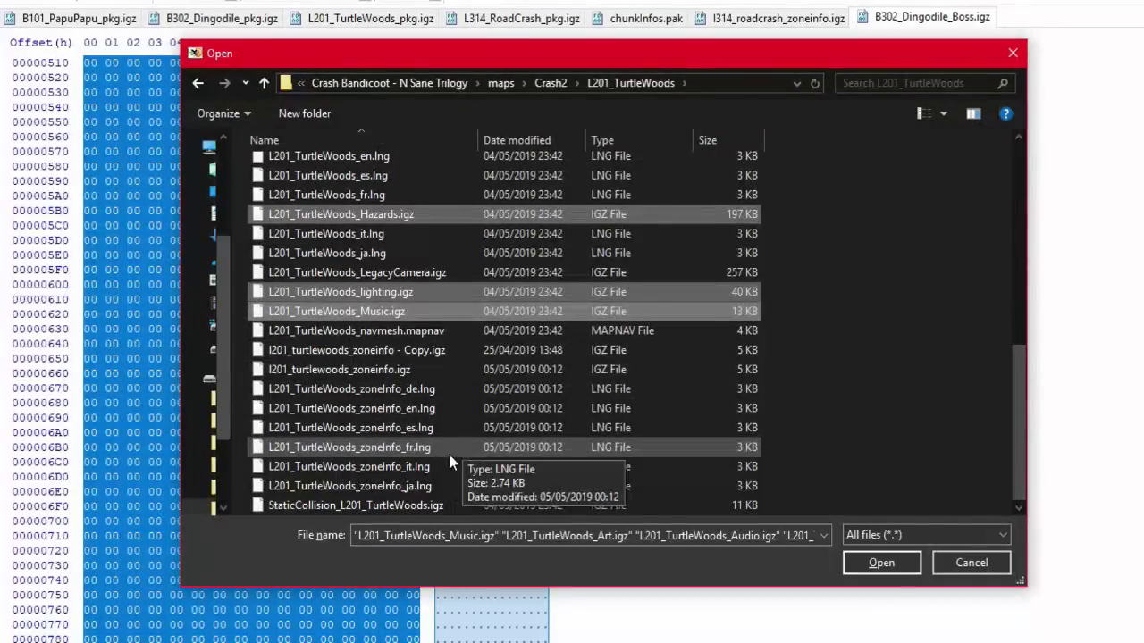
{"action": "scroll", "coordinate": [463, 404], "scroll_direction": "up", "scroll_amount": 2}
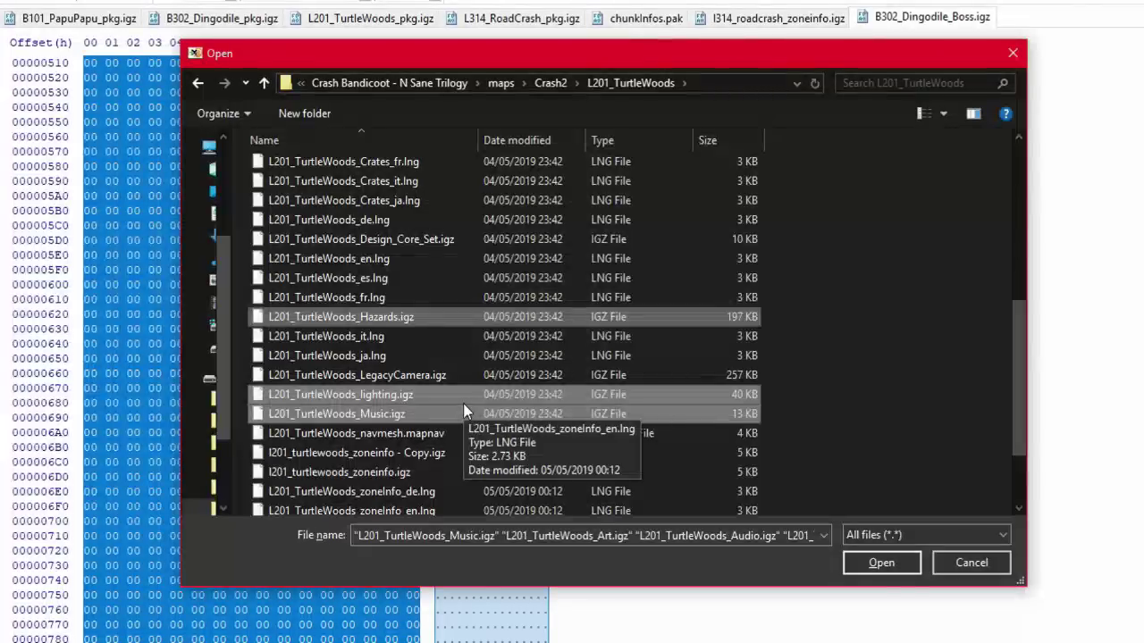
{"action": "scroll", "coordinate": [463, 403], "scroll_direction": "up", "scroll_amount": 6}
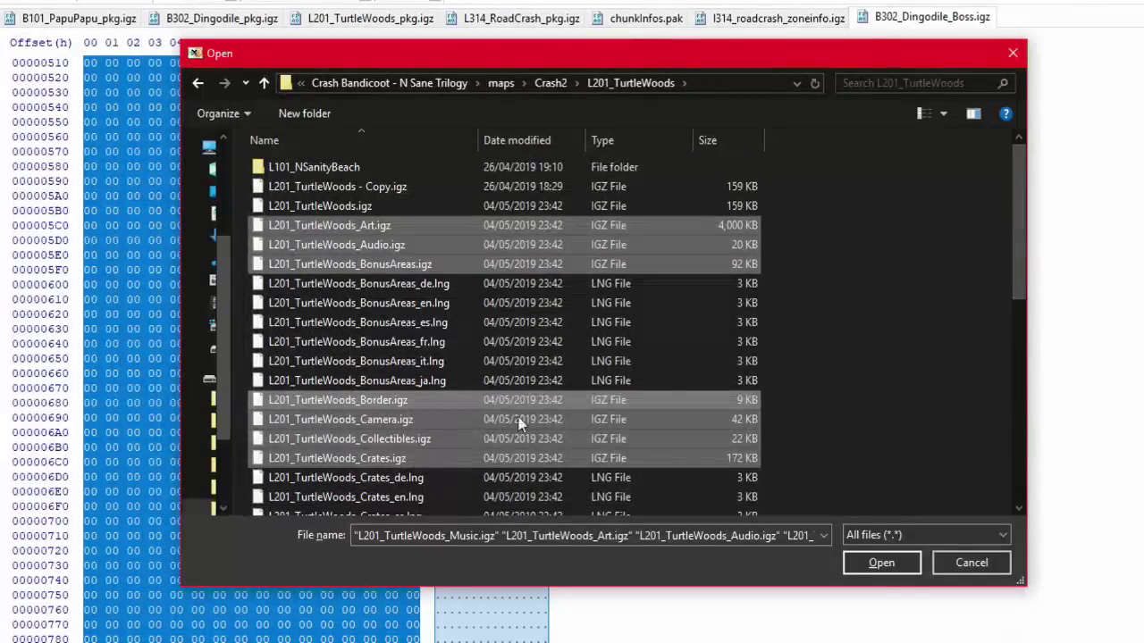
{"action": "left_click", "coordinate": [883, 572]}
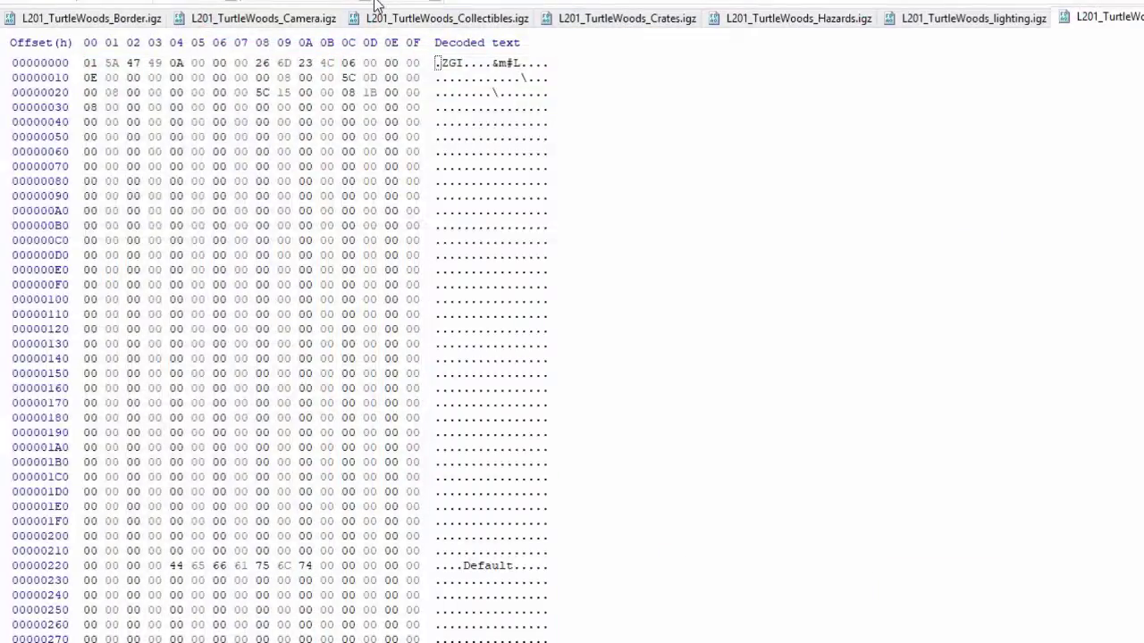
Step: Replace the contents of the TurtleWoods Music and lighting files with the B302_Dingodile_Boss.igz bytes, saving and closing each
{"action": "key", "text": "ctrl+a"}
{"action": "key", "text": "ctrl+v"}
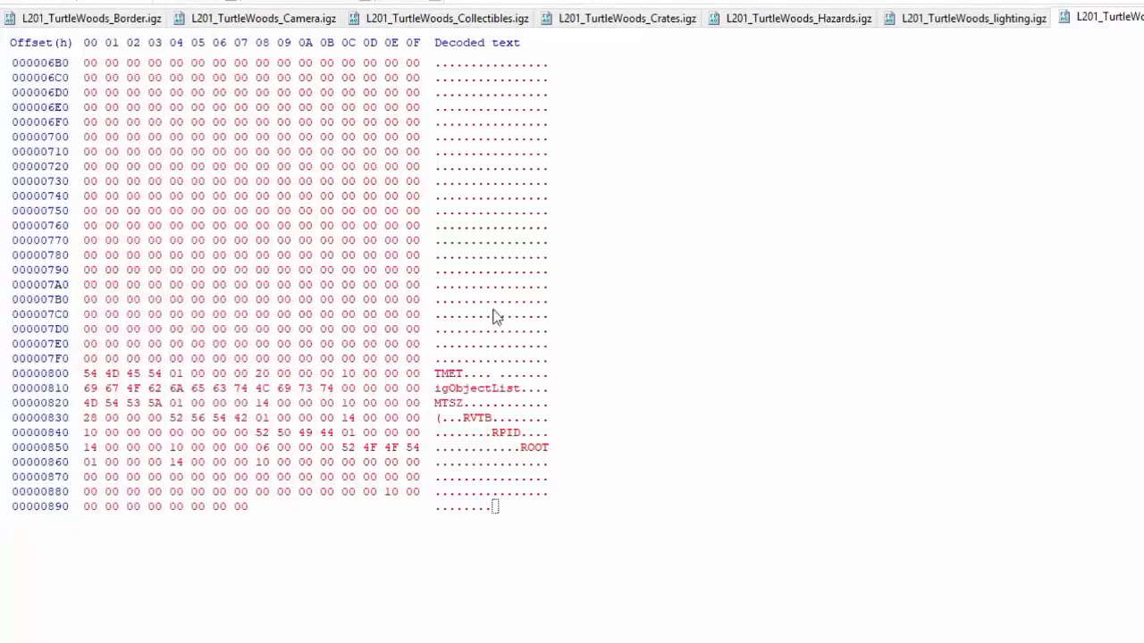
{"action": "key", "text": "ctrl+s"}
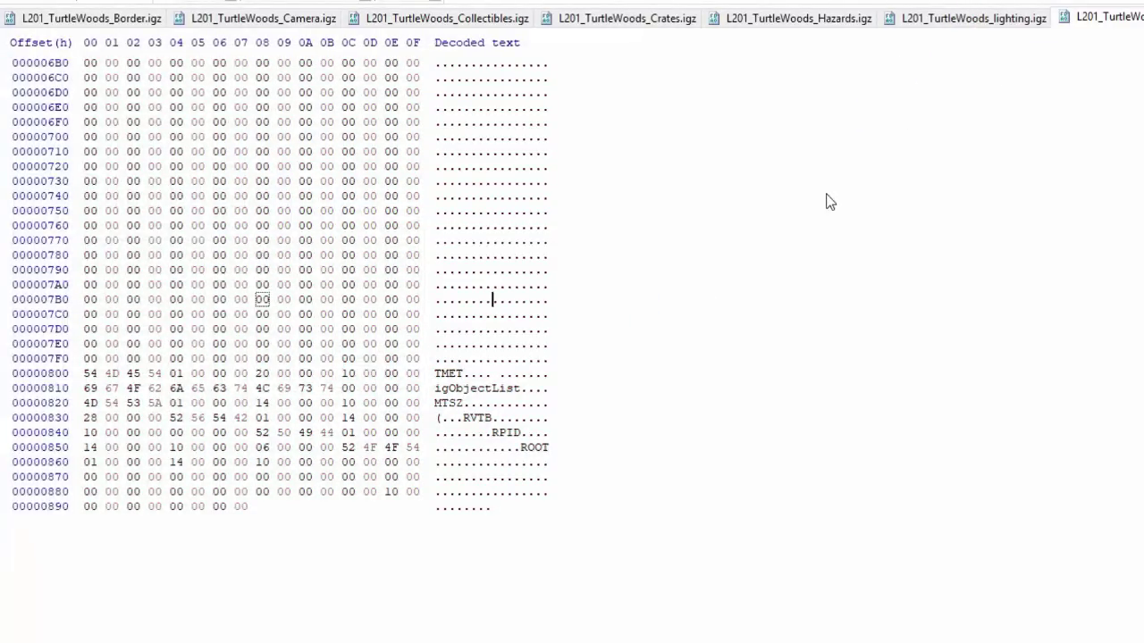
{"action": "key", "text": "ctrl+w"}
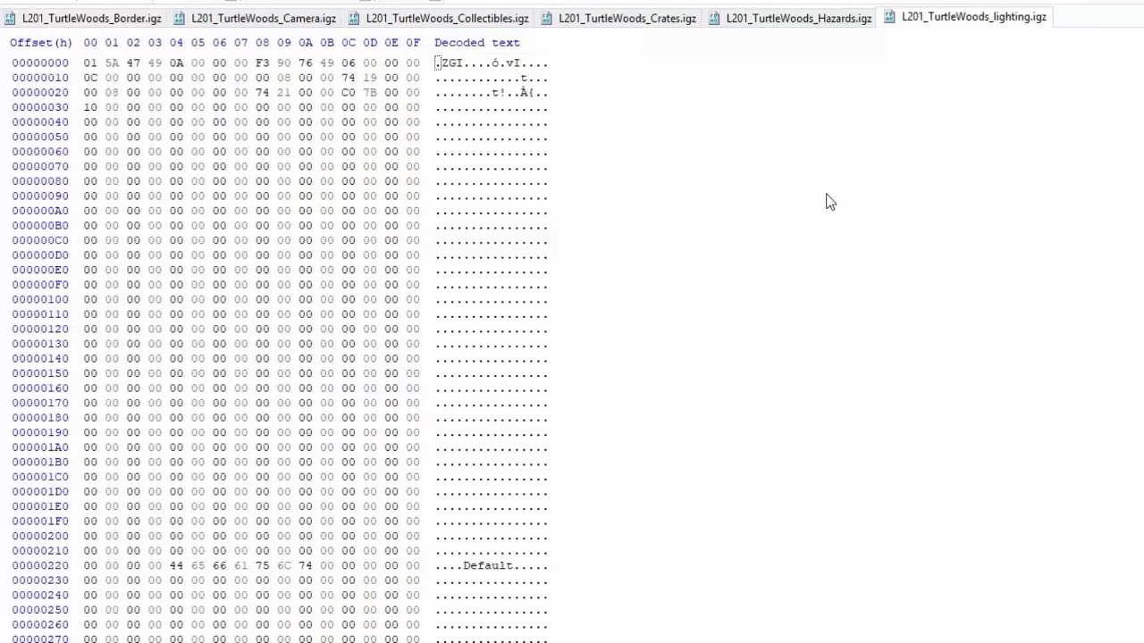
{"action": "key", "text": "ctrl+a"}
{"action": "key", "text": "ctrl+v"}
{"action": "key", "text": "ctrl+s"}
{"action": "key", "text": "ctrl+w"}
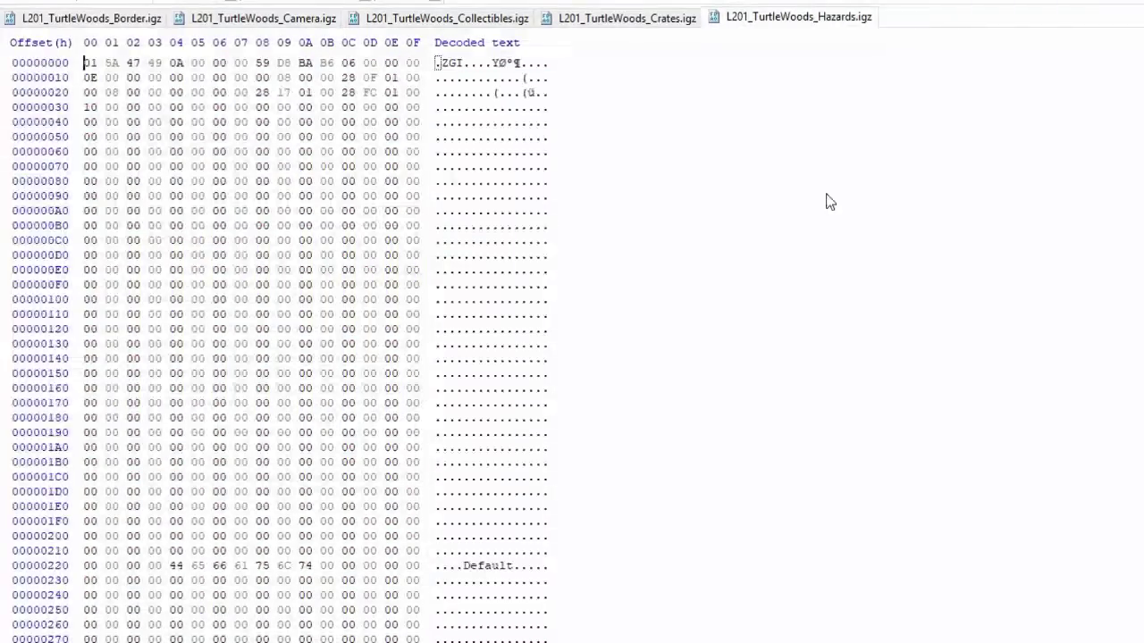
Step: Overwrite L201_TurtleWoods_Hazards.igz and L201_TurtleWoods_Crates.igz with the copied Dingodile boss bytes, then save and close both
{"action": "key", "text": "ctrl+a"}
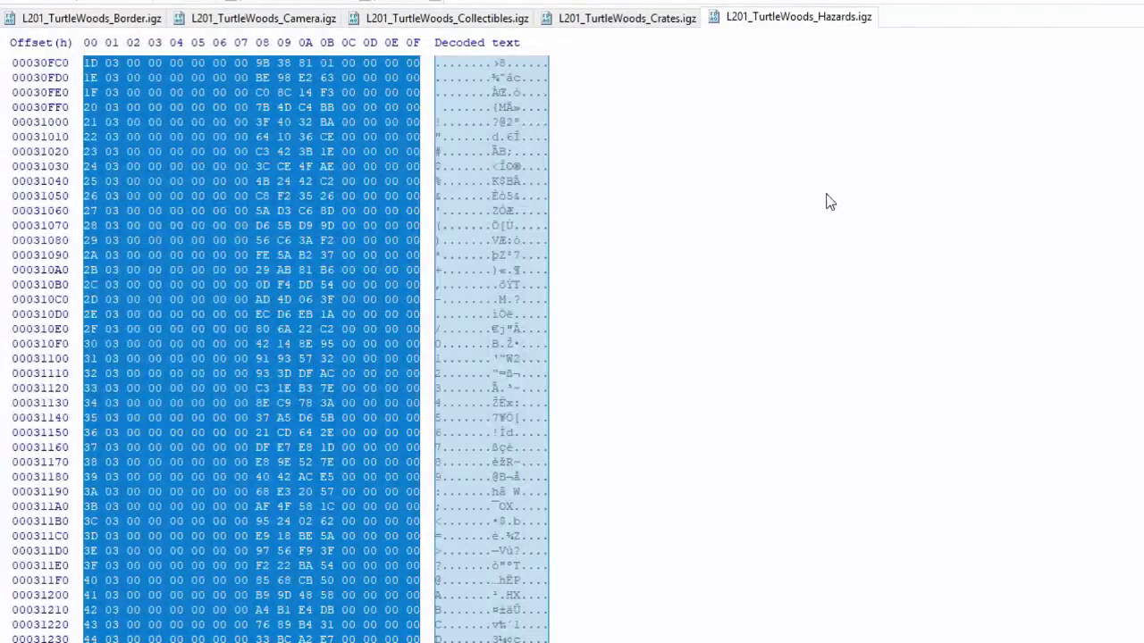
{"action": "key", "text": "ctrl+v"}
{"action": "key", "text": "ctrl+s"}
{"action": "key", "text": "ctrl+w"}
{"action": "key", "text": "ctrl+a"}
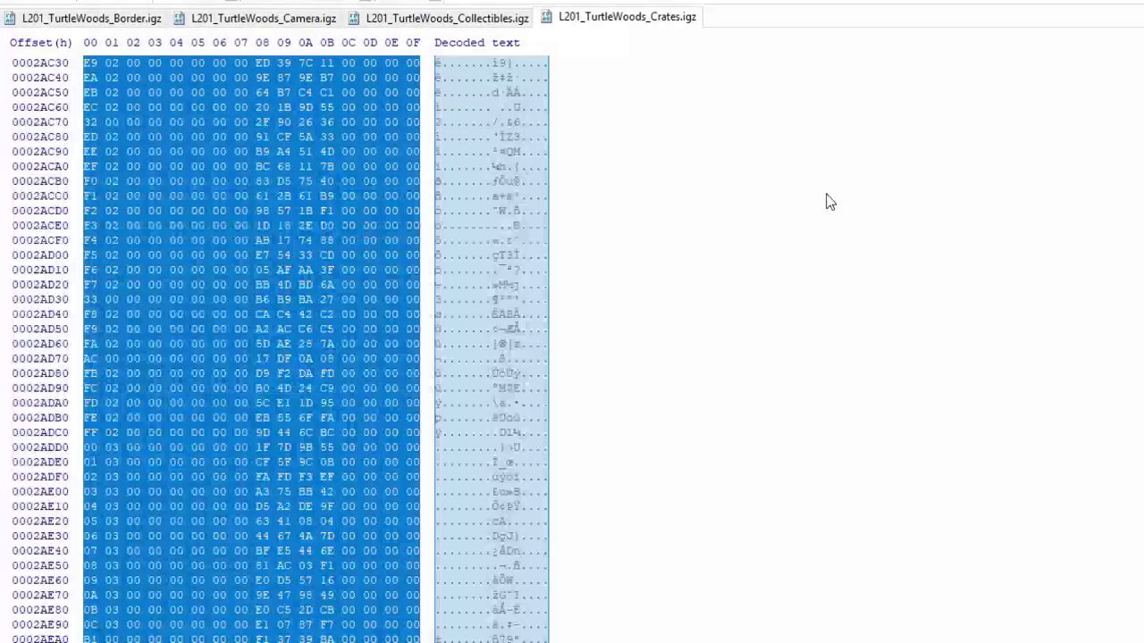
{"action": "key", "text": "ctrl+v"}
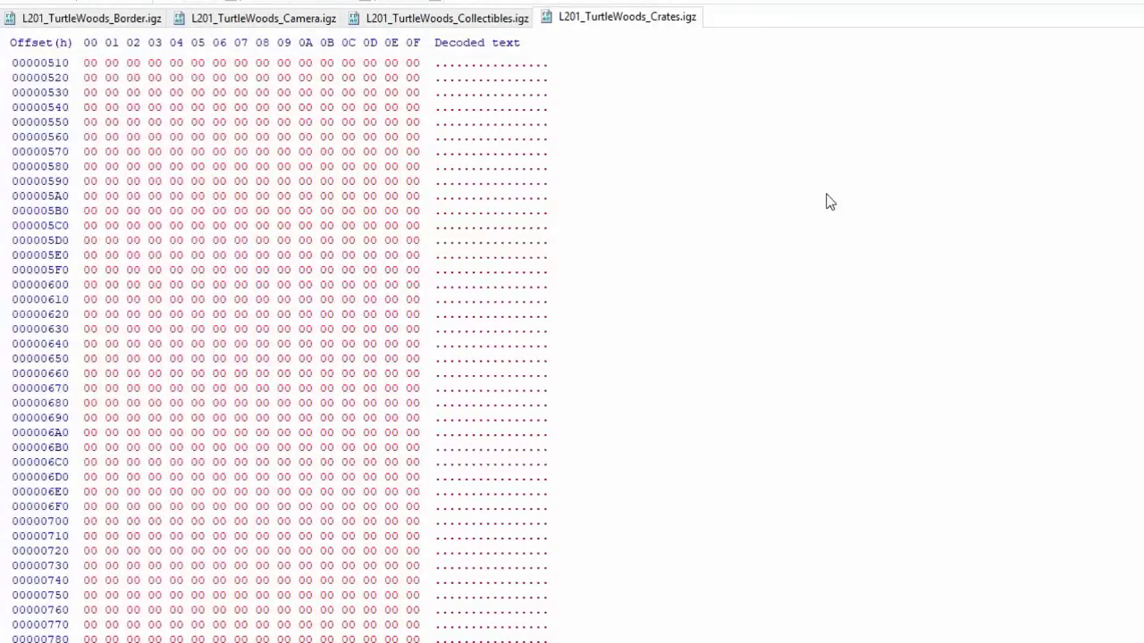
{"action": "key", "text": "ctrl+s"}
{"action": "key", "text": "ctrl+w"}
Step: Overwrite L201_TurtleWoods_Collectibles.igz and L201_TurtleWoods_Camera.igz with the copied Dingodile boss bytes, then save and close both
{"action": "key", "text": "ctrl+a"}
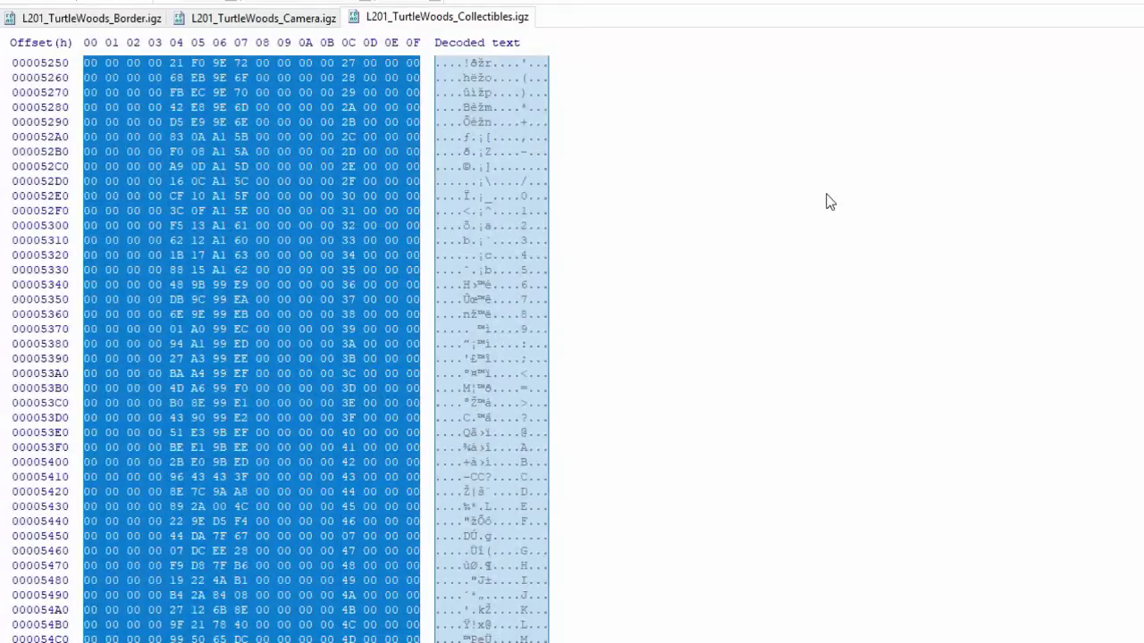
{"action": "key", "text": "ctrl+v"}
{"action": "key", "text": "ctrl+s"}
{"action": "key", "text": "ctrl+w"}
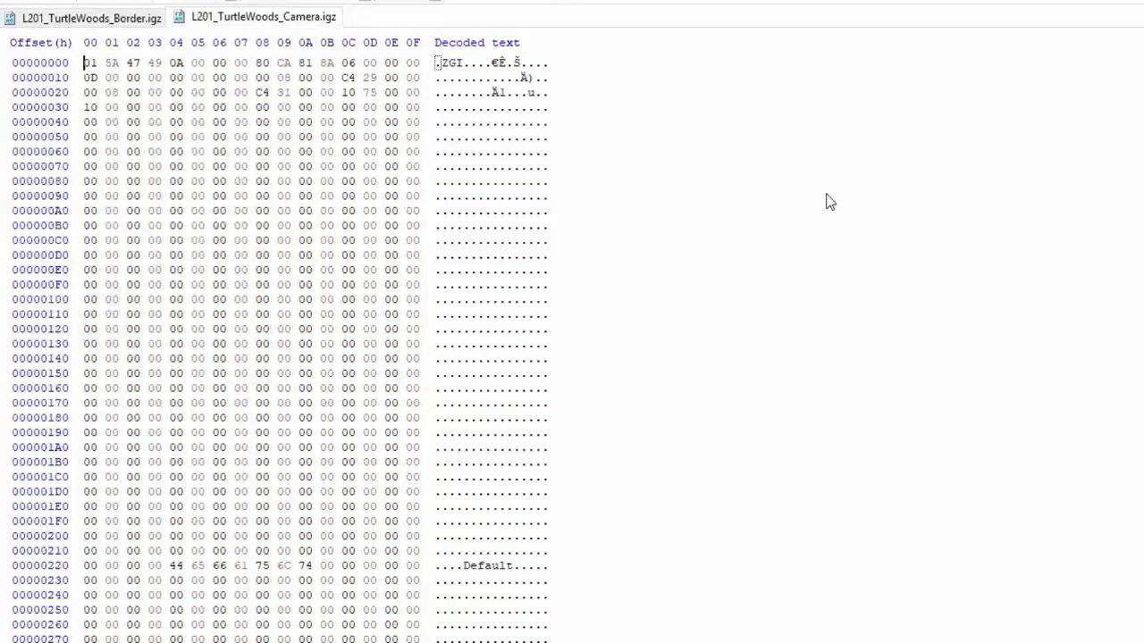
{"action": "key", "text": "ctrl+a"}
{"action": "key", "text": "ctrl+v"}
{"action": "key", "text": "ctrl+s"}
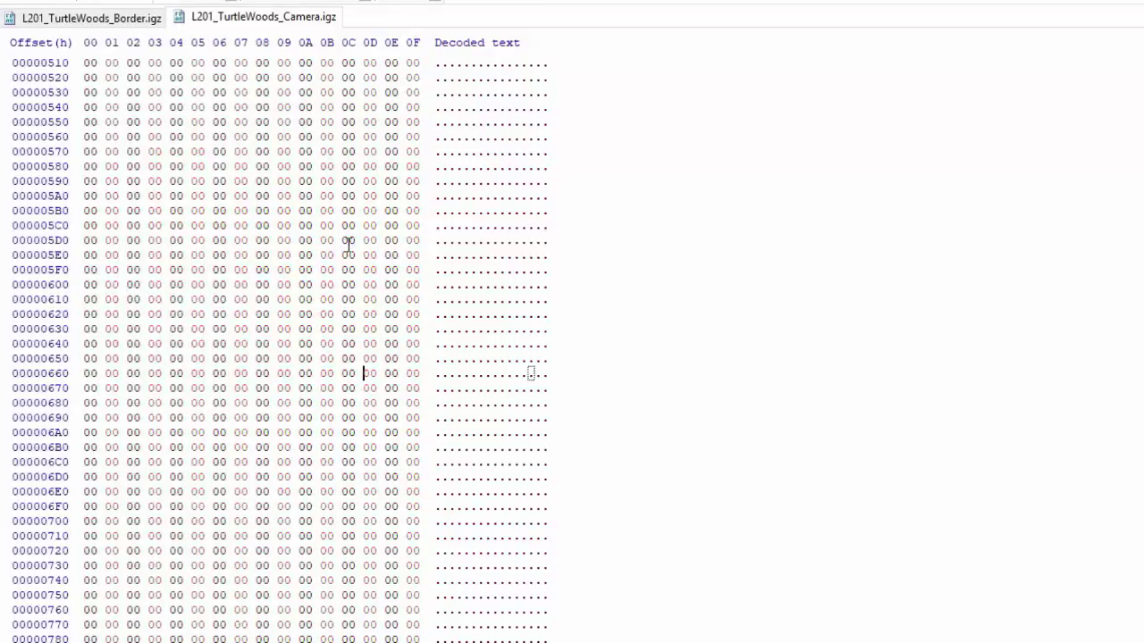
{"action": "scroll", "coordinate": [383, 322], "scroll_direction": "down", "scroll_amount": 12}
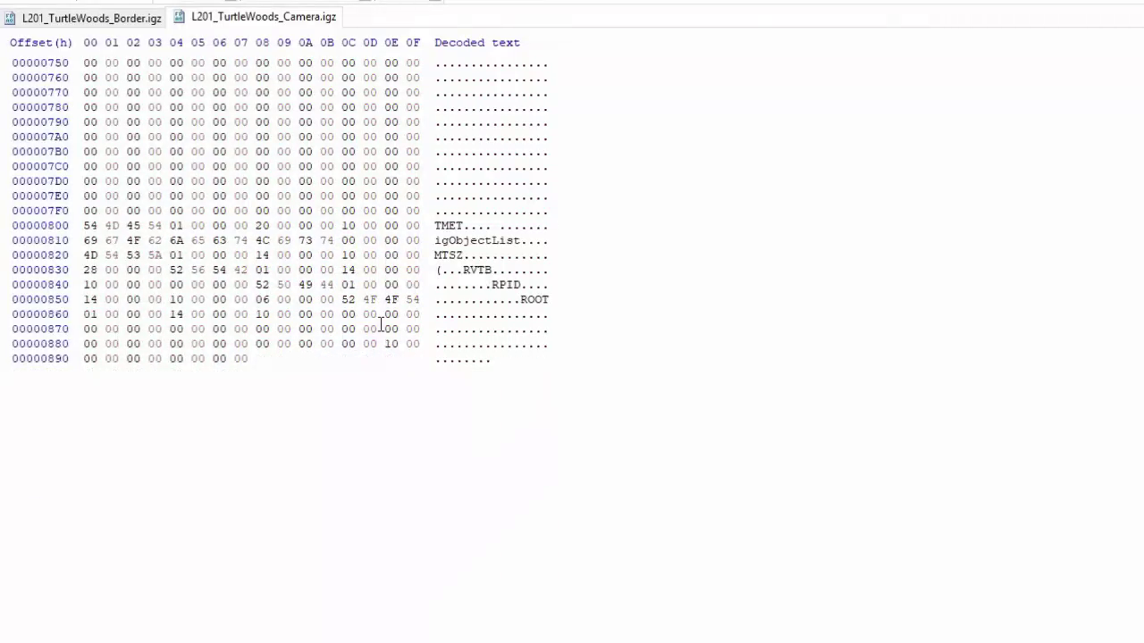
{"action": "key", "text": "ctrl+w"}
Step: Select the entire contents of L201_TurtleWoods_Border.igz and close the file
{"action": "key", "text": "ctrl+a"}
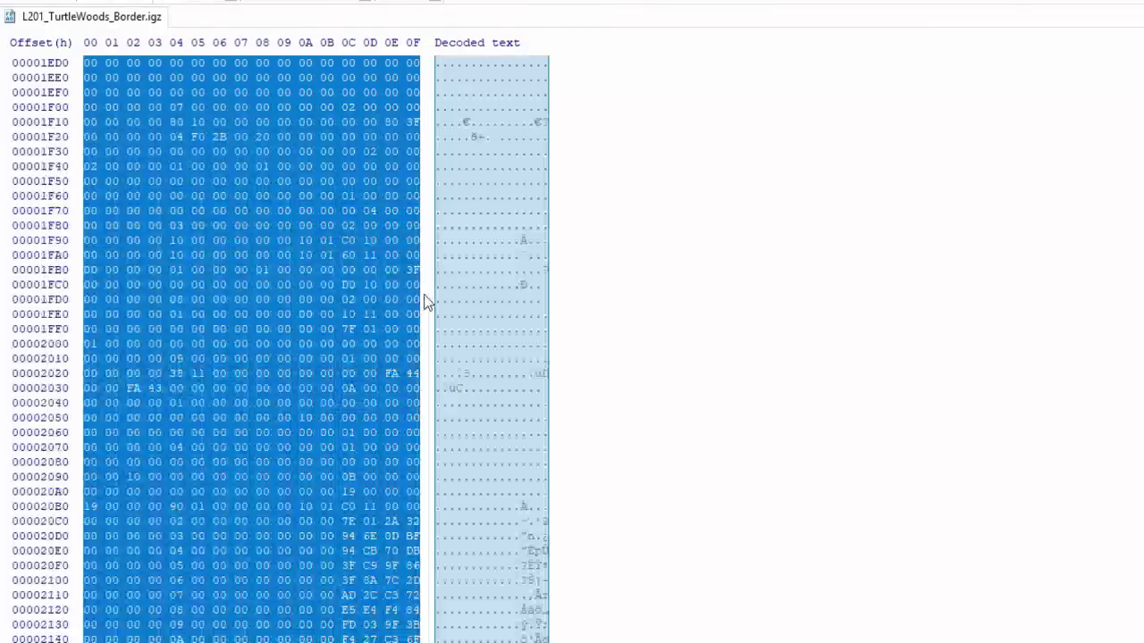
{"action": "left_click", "coordinate": [423, 301]}
{"action": "key", "text": "ctrl+w"}
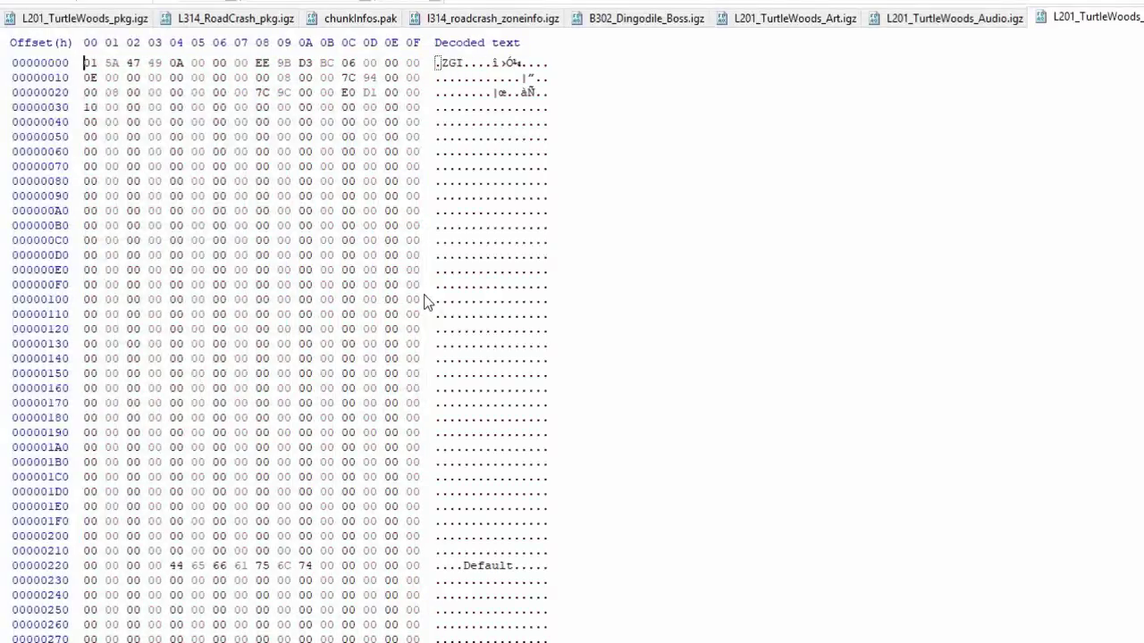
Step: Overwrite the remaining open TurtleWoods level files, including L201_TurtleWoods_Audio.igz and L201_TurtleWoods_Art.igz, with the copied Dingodile boss bytes, closing each
{"action": "key", "text": "ctrl+a"}
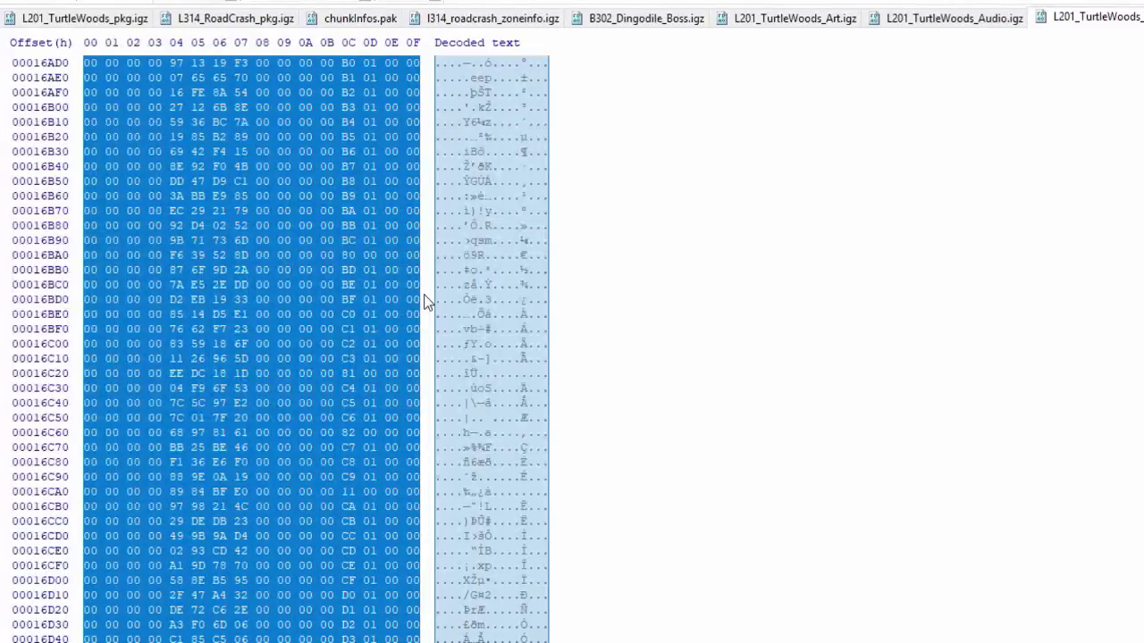
{"action": "left_click", "coordinate": [514, 307]}
{"action": "key", "text": "ctrl+w"}
{"action": "key", "text": "ctrl+a"}
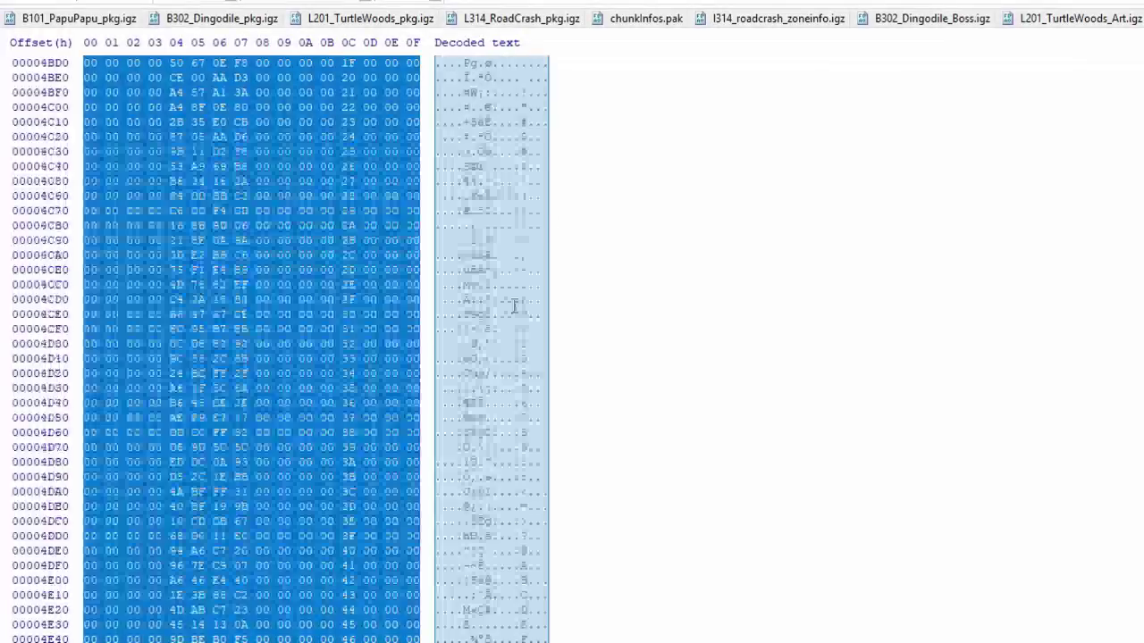
{"action": "left_click", "coordinate": [513, 307]}
{"action": "key", "text": "ctrl+w"}
{"action": "key", "text": "ctrl+a"}
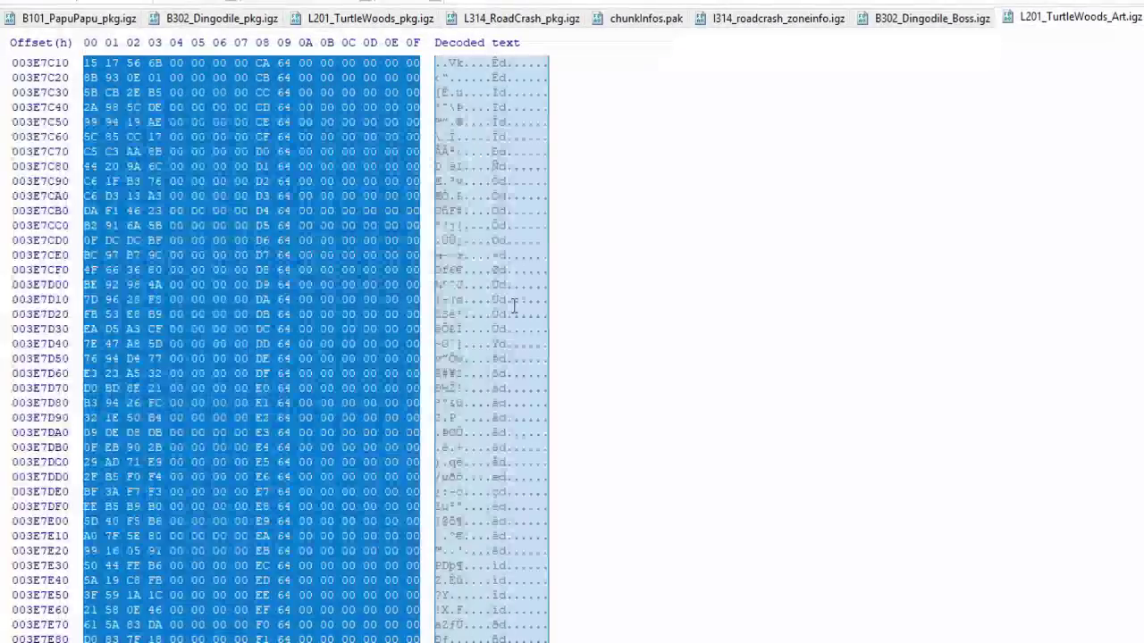
{"action": "left_click", "coordinate": [513, 306]}
{"action": "key", "text": "ctrl+w"}
{"action": "key", "text": "ctrl+a"}
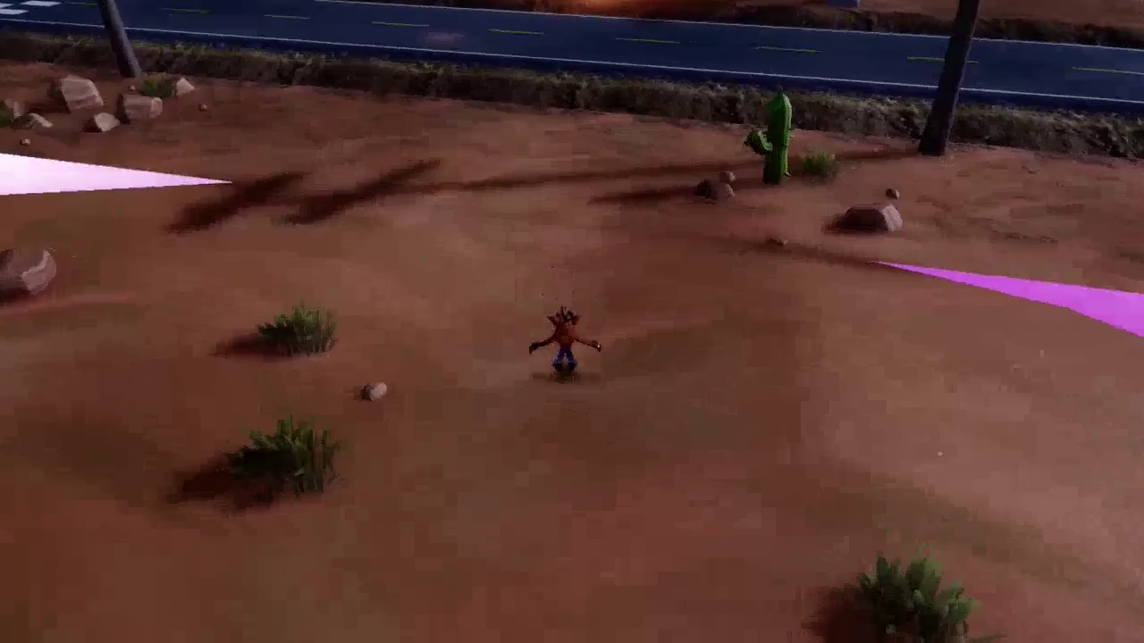
{"action": "key", "text": "space"}
{"action": "key", "text": "space"}
{"action": "key", "text": "w"}
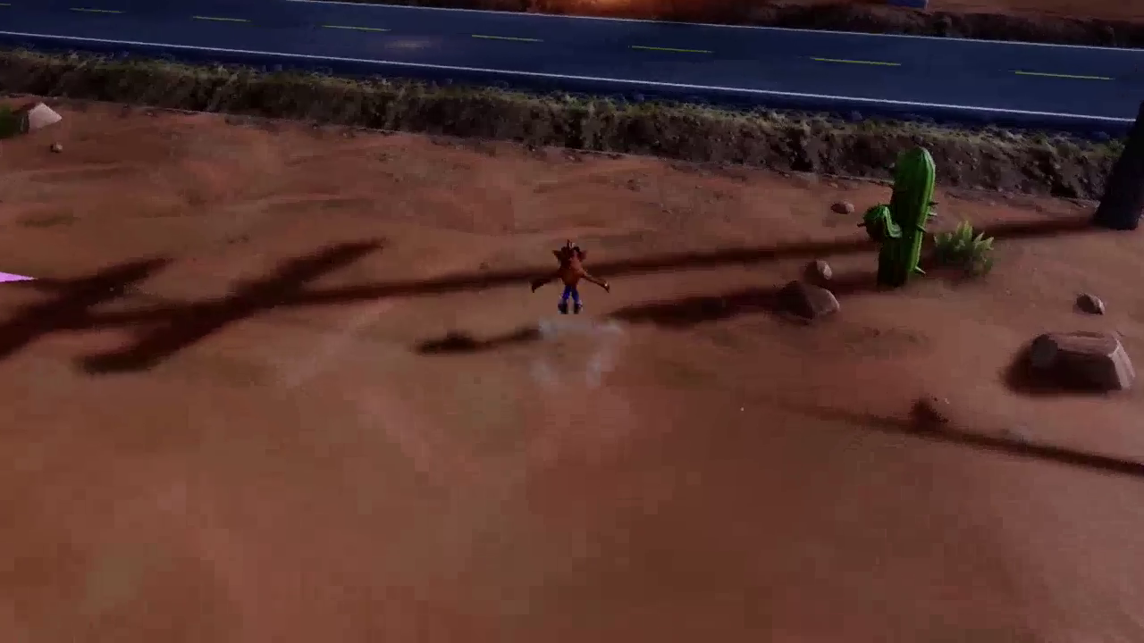
{"action": "key", "text": "w"}
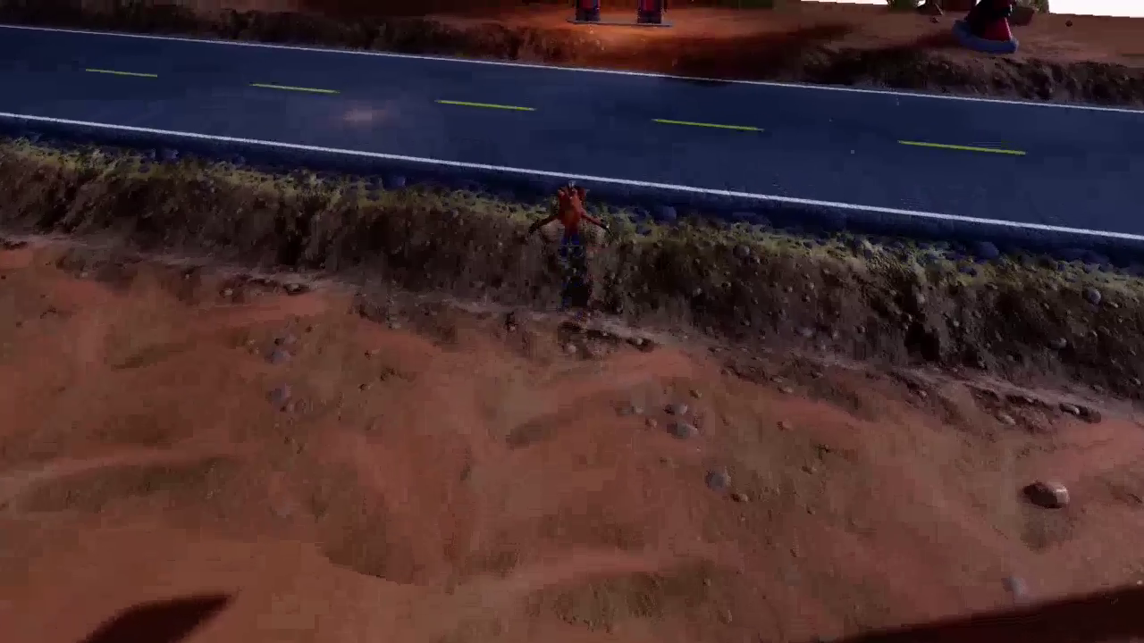
{"action": "key", "text": "w"}
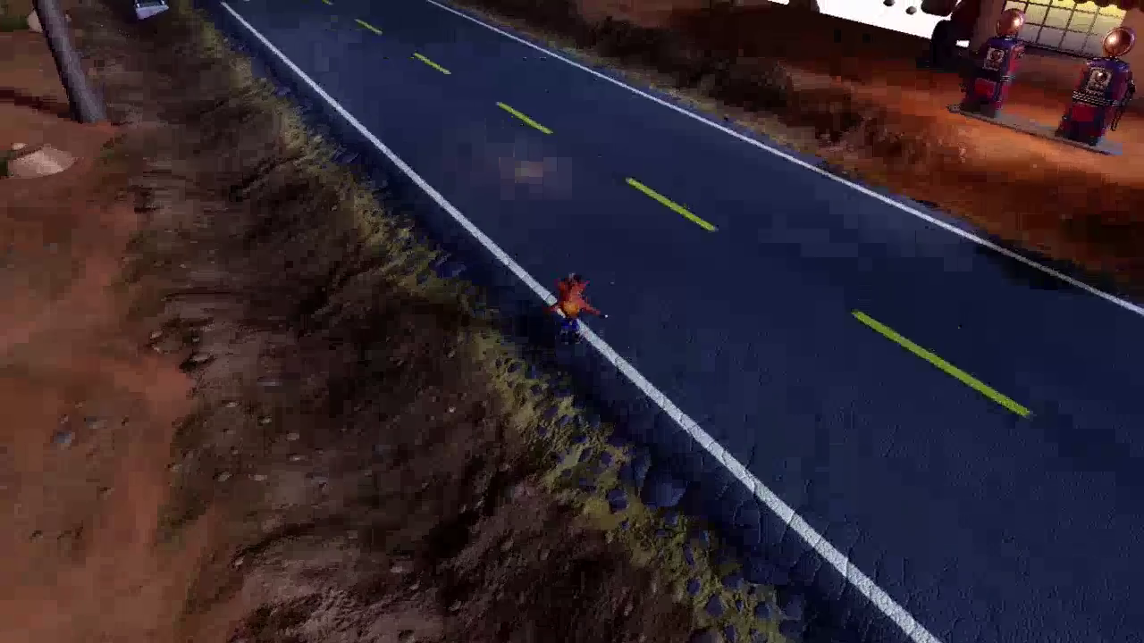
{"action": "key", "text": "w"}
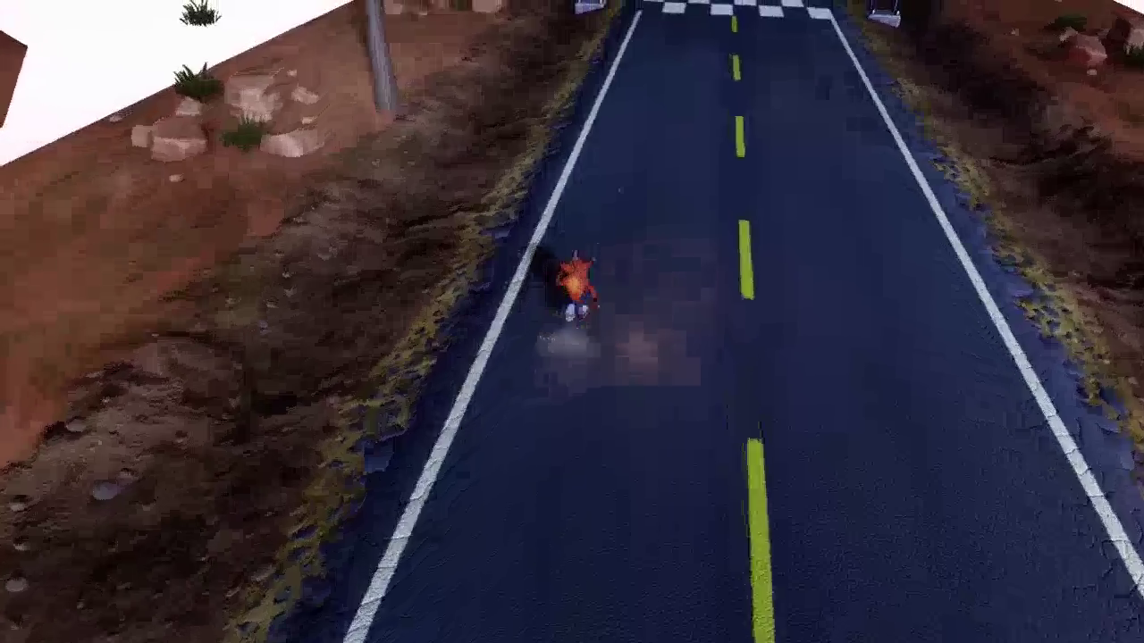
{"action": "key", "text": "w"}
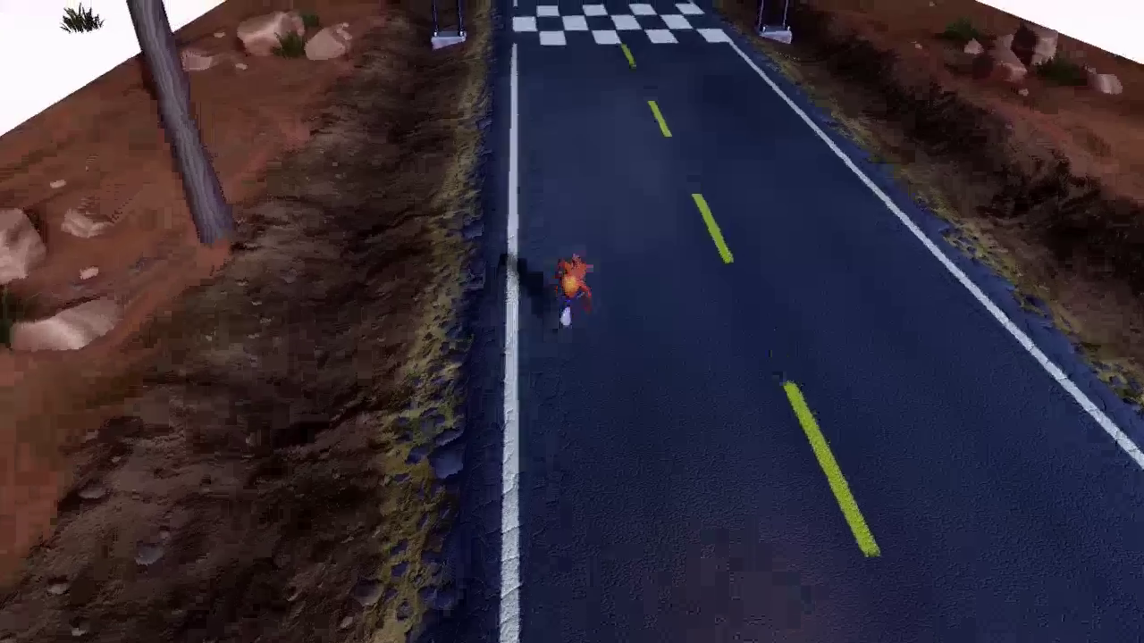
{"action": "key", "text": "w"}
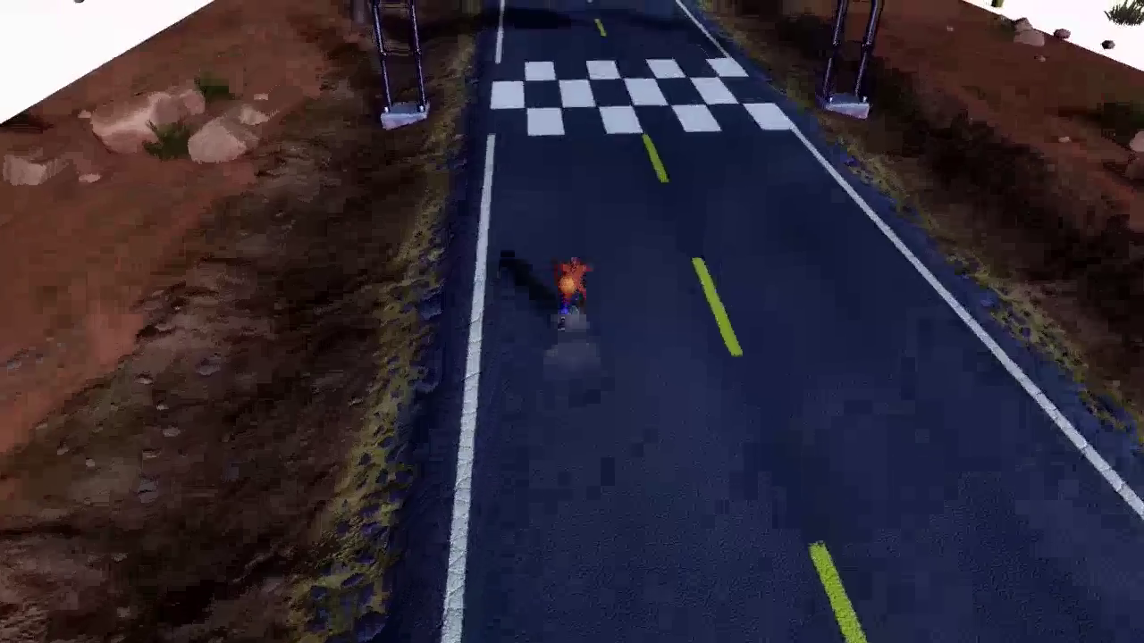
{"action": "key", "text": "w"}
{"action": "key", "text": "w"}
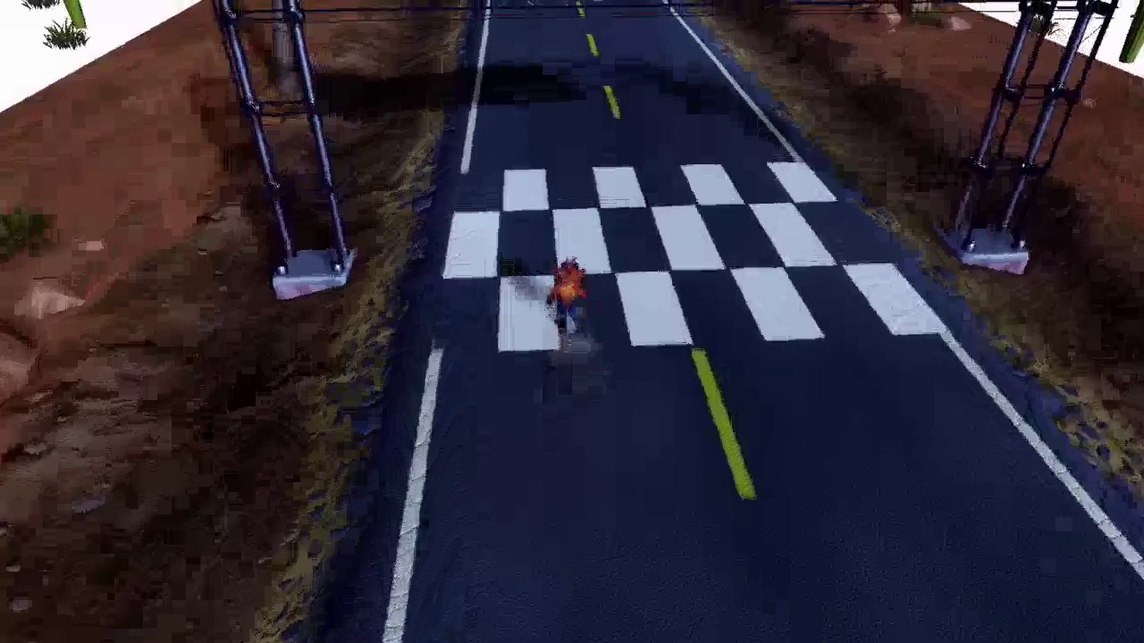
{"action": "key", "text": "a"}
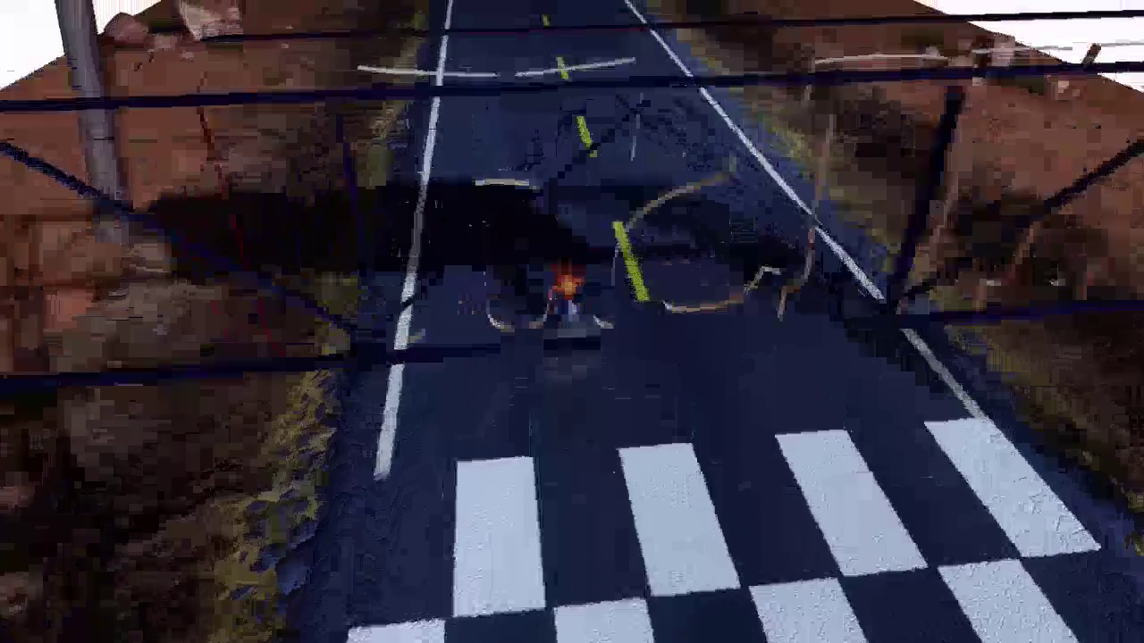
{"action": "key", "text": "a"}
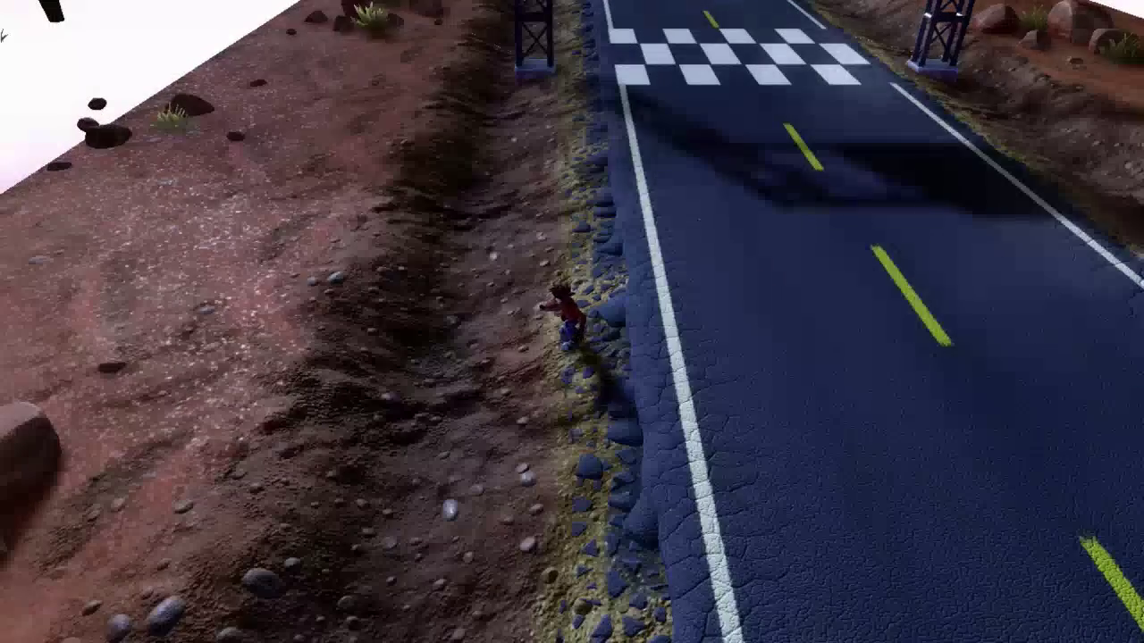
{"action": "key", "text": "d"}
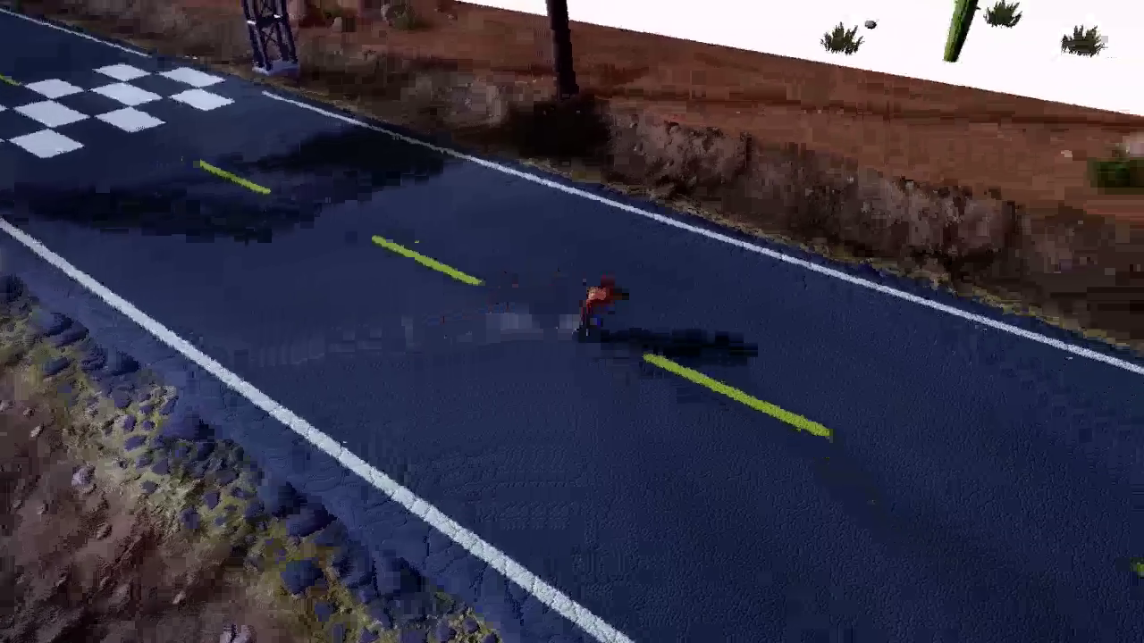
{"action": "key", "text": "space"}
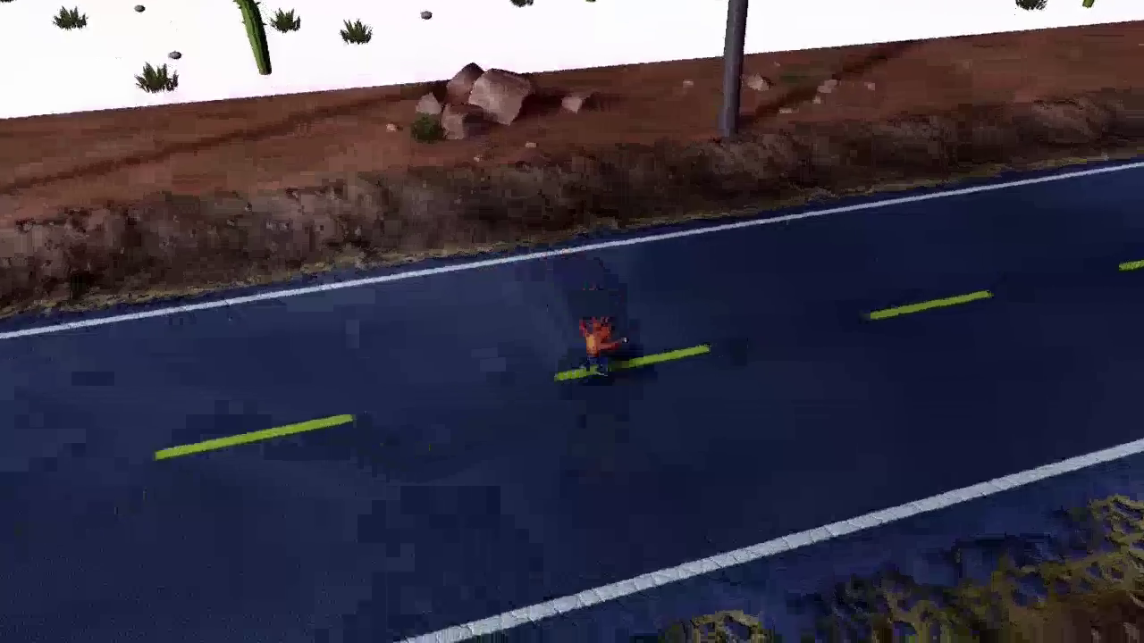
{"action": "key", "text": "space"}
{"action": "key", "text": "w"}
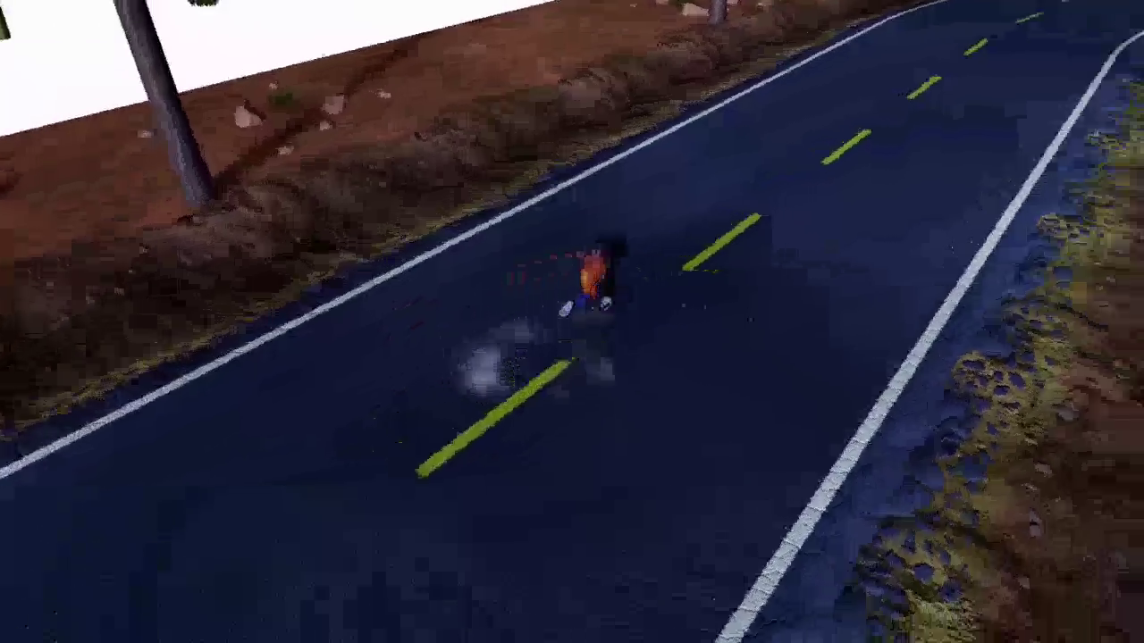
{"action": "key", "text": "a"}
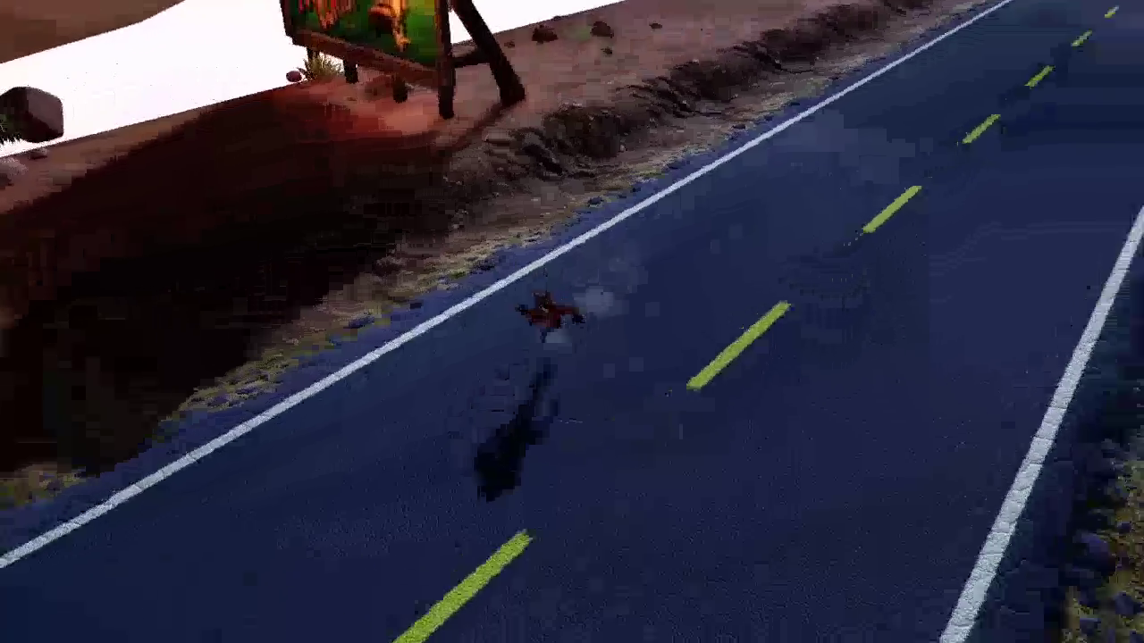
{"action": "key", "text": "space"}
{"action": "key", "text": "a"}
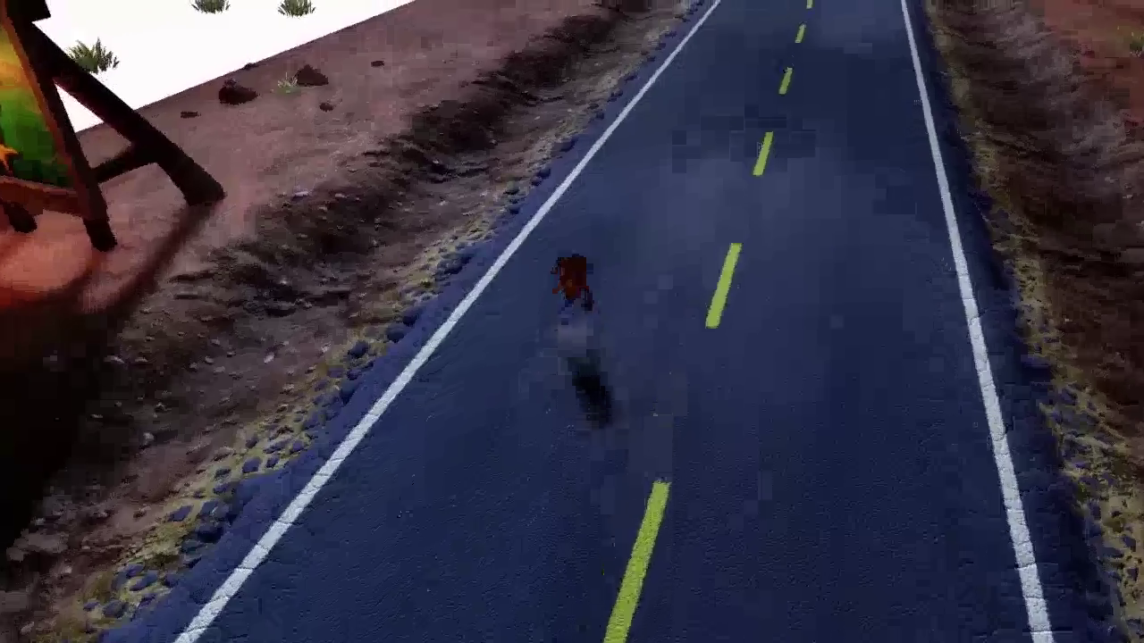
{"action": "key", "text": "a"}
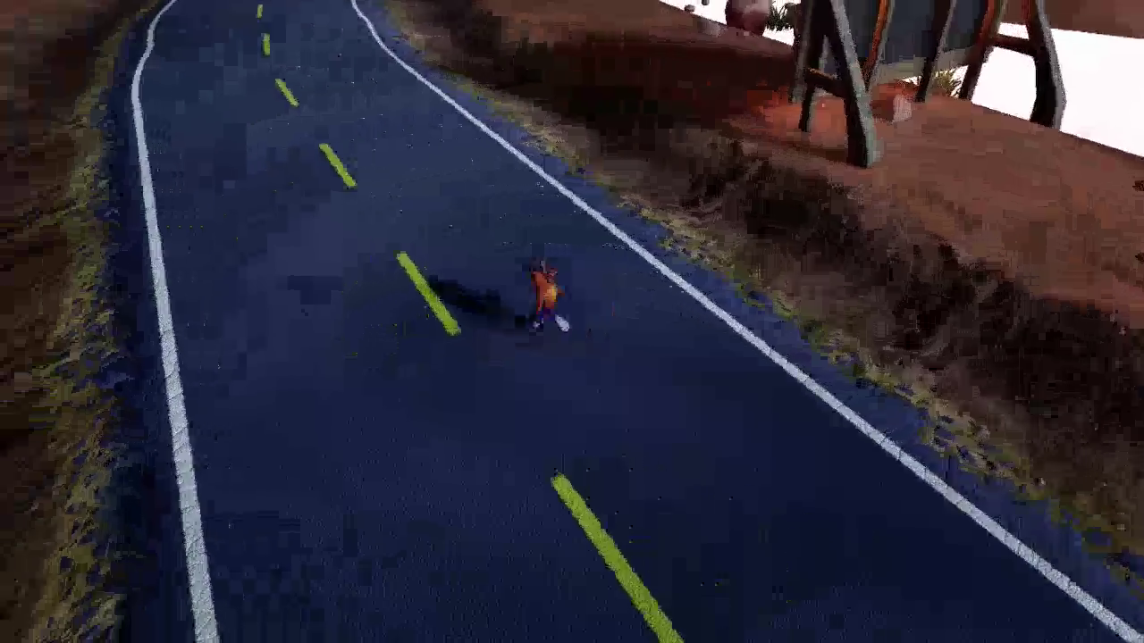
{"action": "key", "text": "w"}
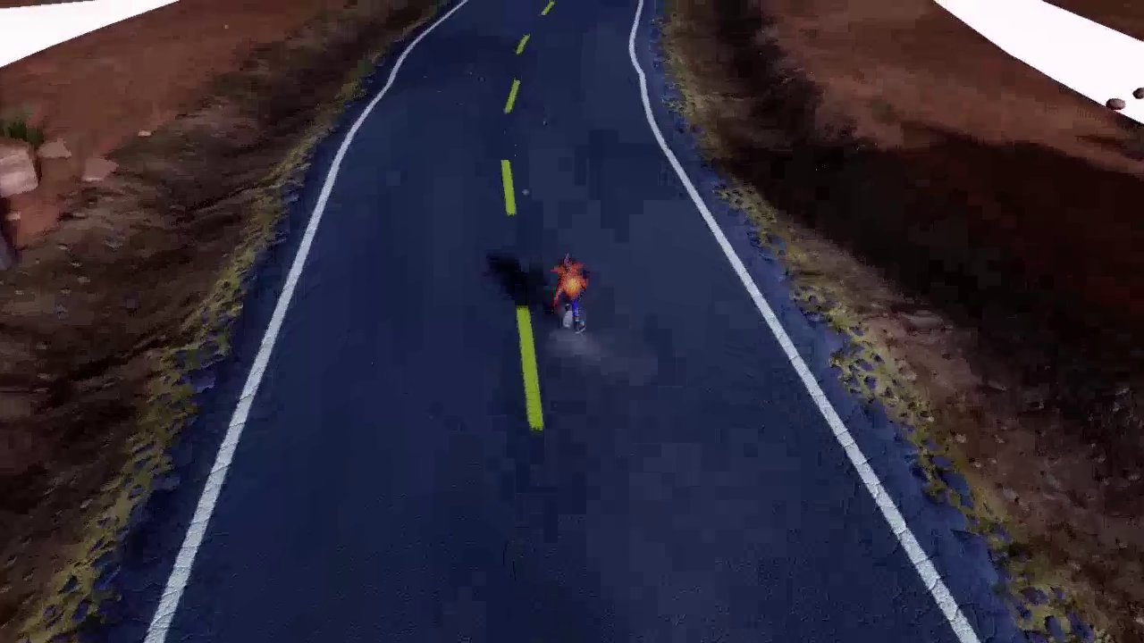
{"action": "key", "text": "w"}
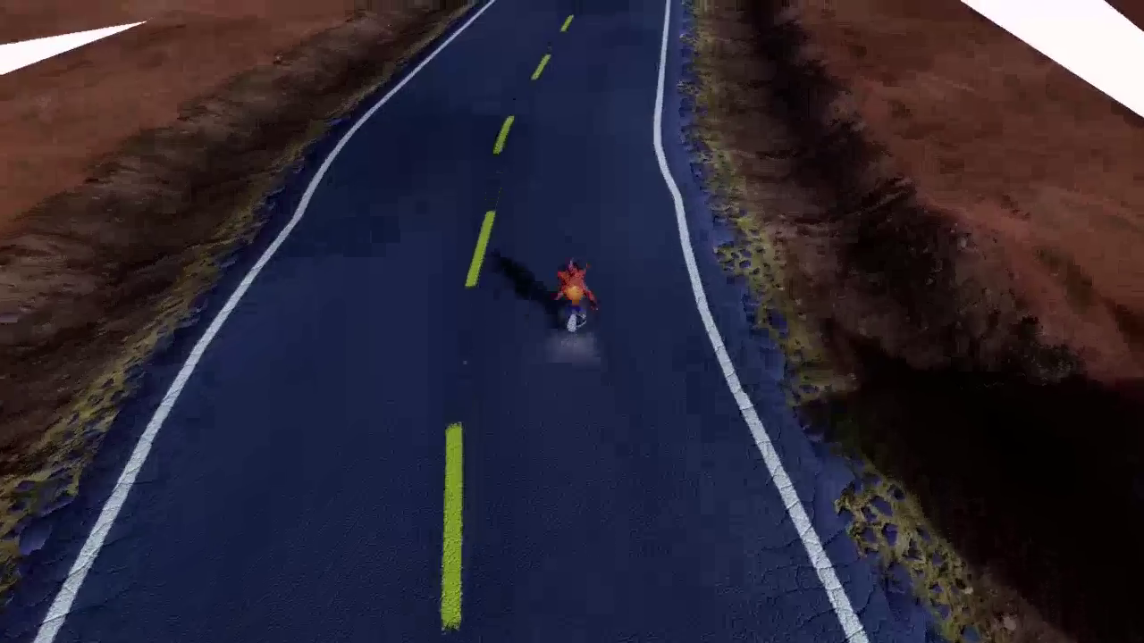
{"action": "key", "text": "w"}
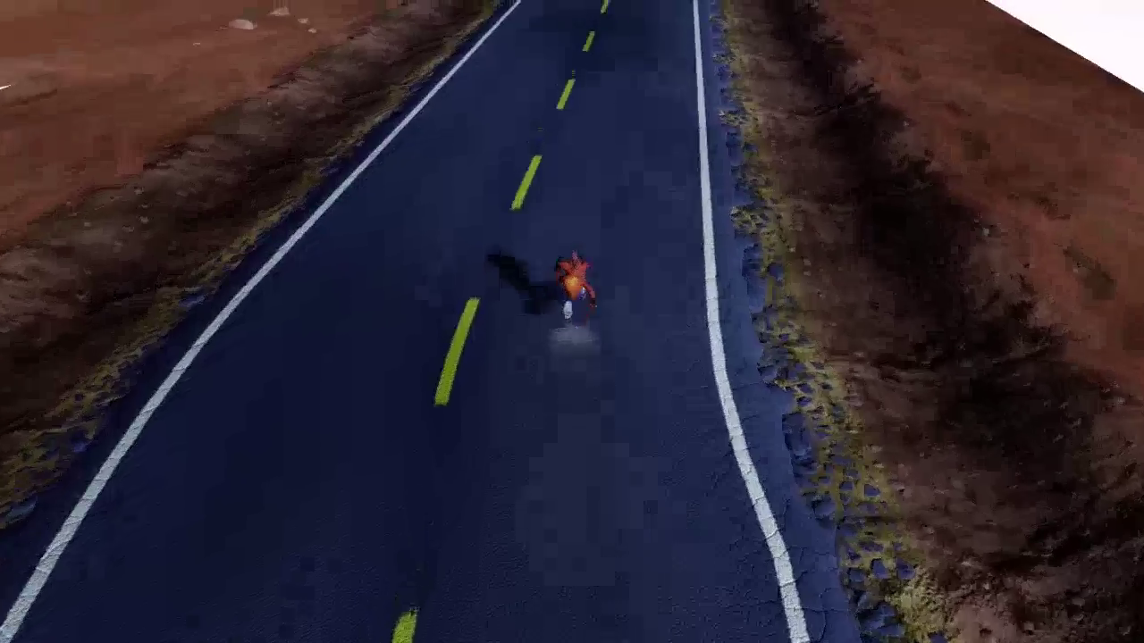
{"action": "key", "text": "w"}
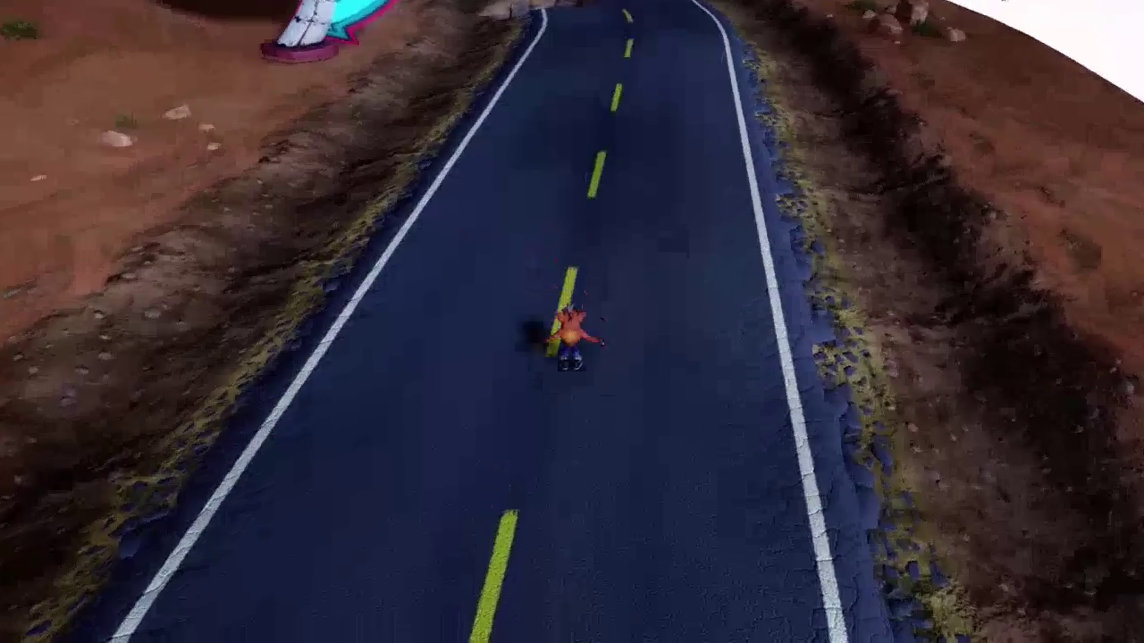
{"action": "key", "text": "w"}
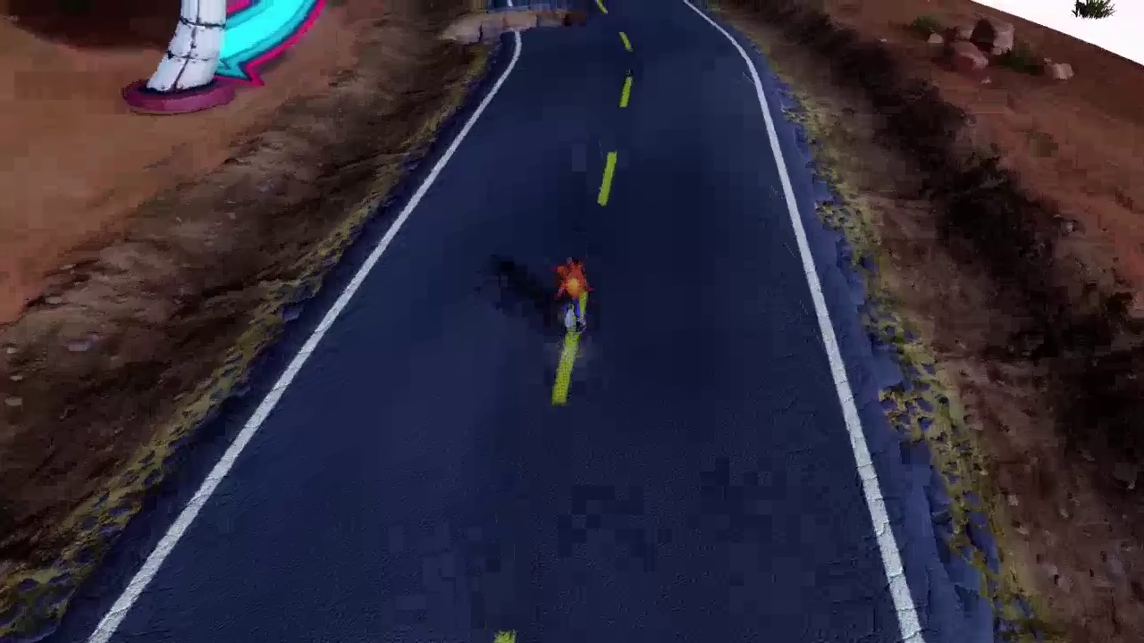
{"action": "key", "text": "w"}
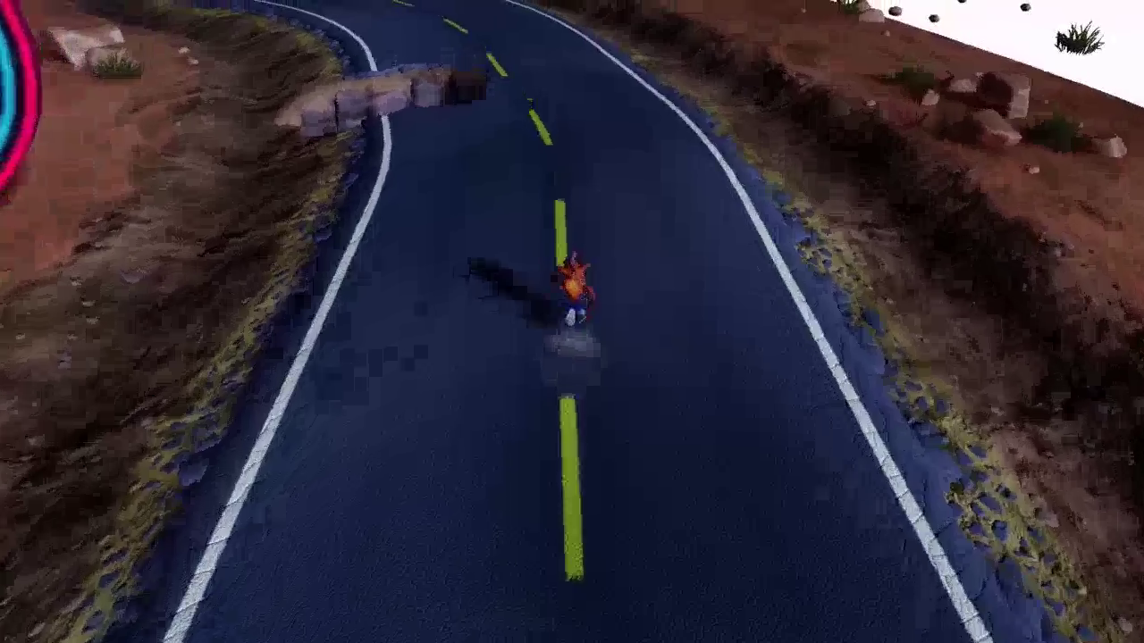
{"action": "key", "text": "w"}
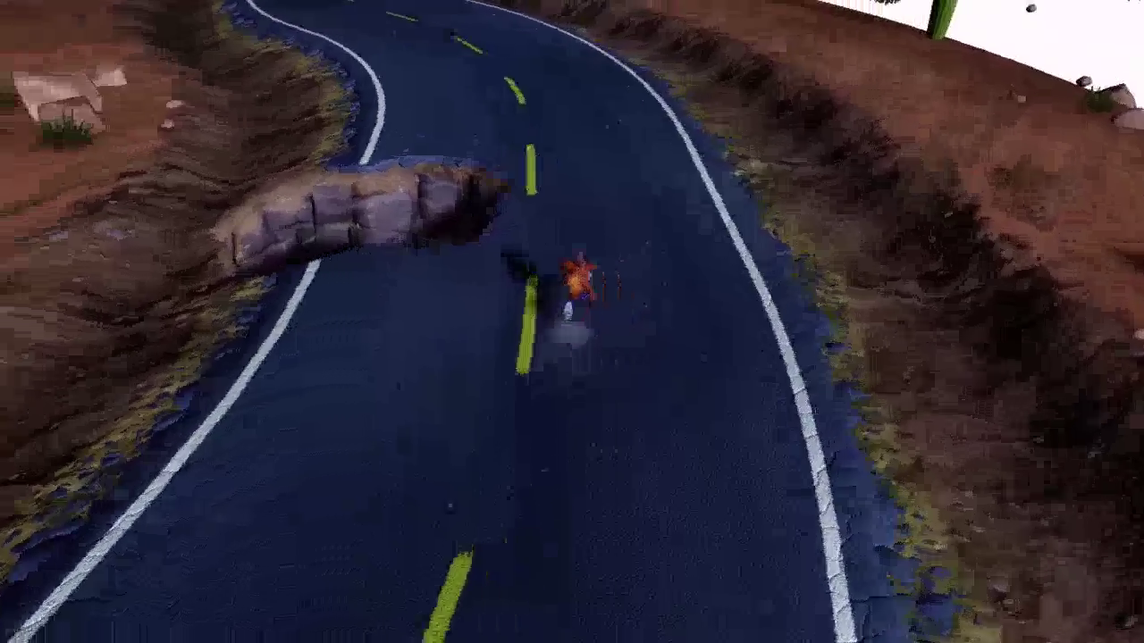
{"action": "key", "text": "w"}
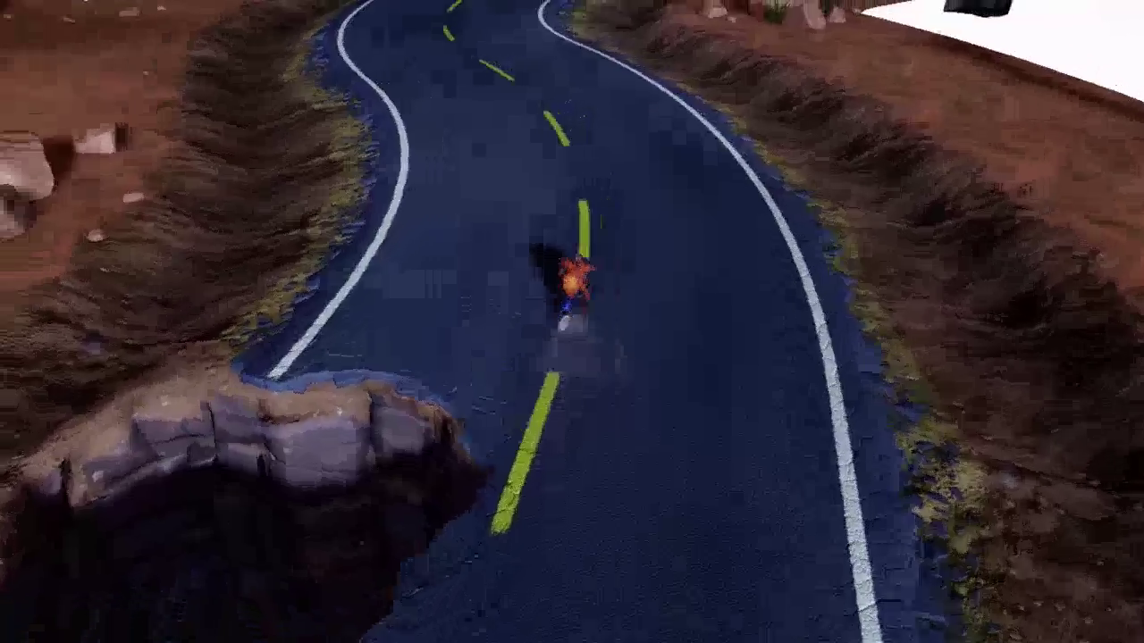
{"action": "key", "text": "w"}
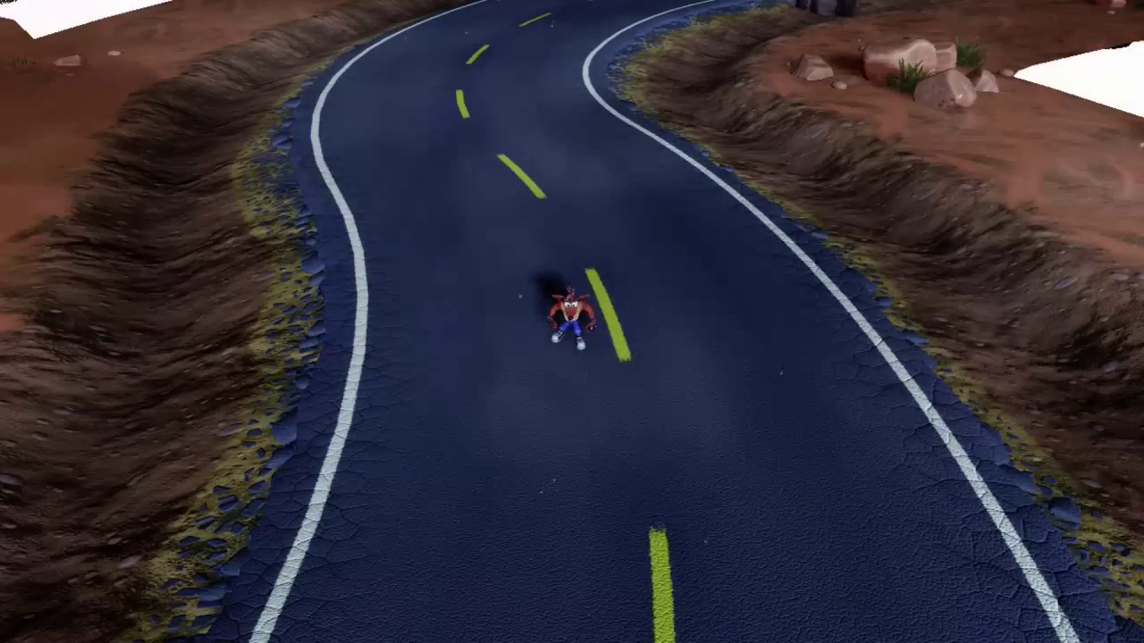
{"action": "key", "text": "Down"}
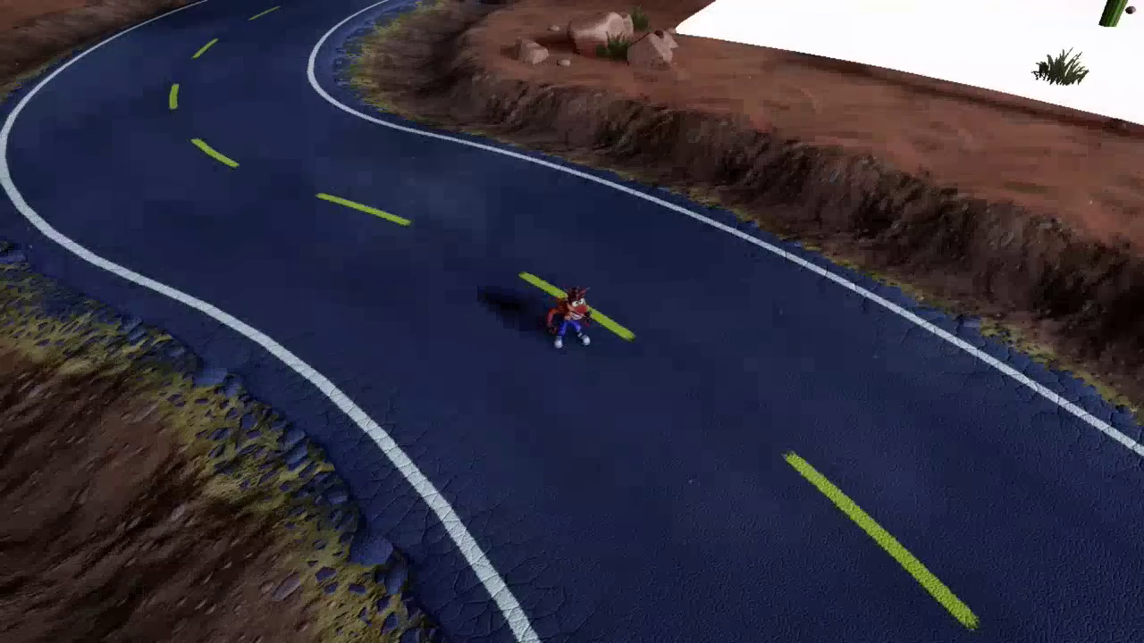
{"action": "key", "text": "Down"}
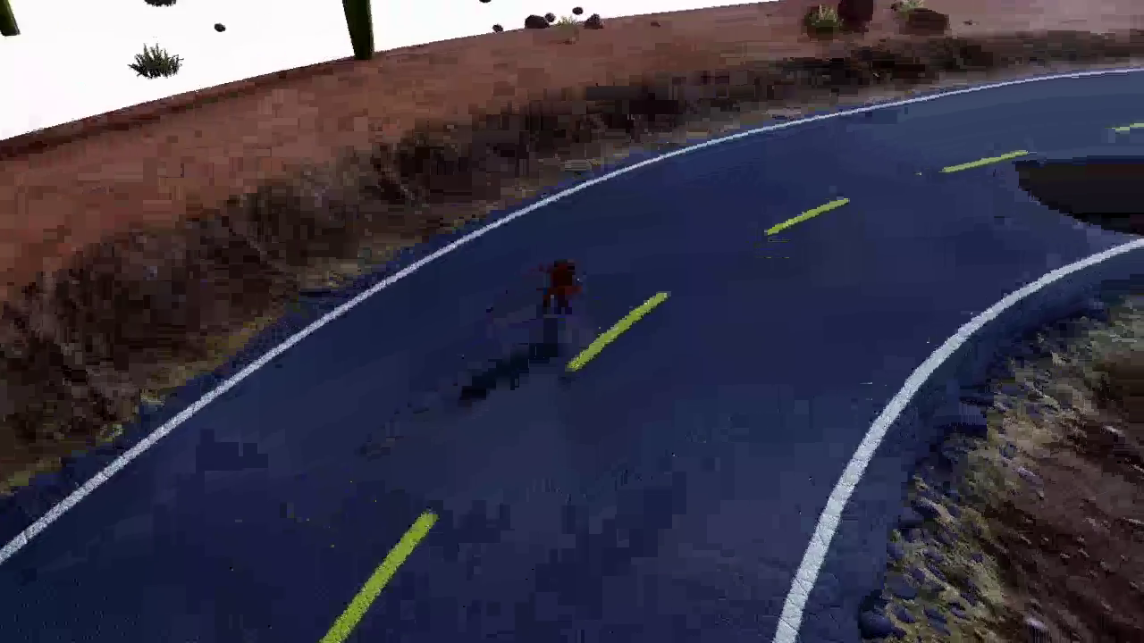
{"action": "key", "text": "e"}
{"action": "key", "text": "Down"}
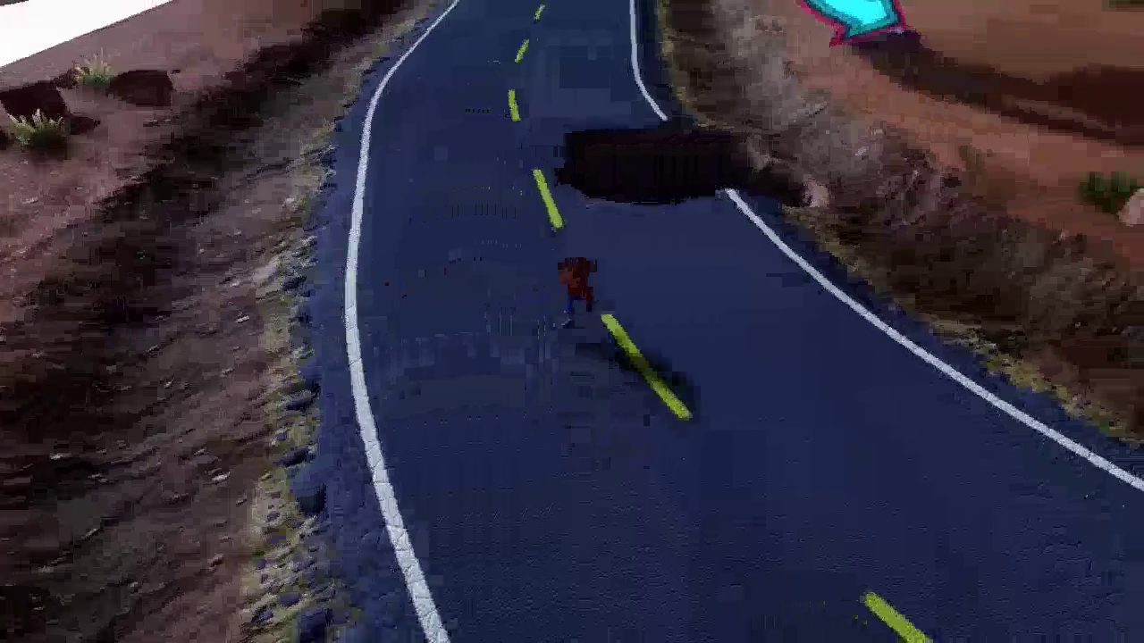
{"action": "key", "text": "e"}
{"action": "key", "text": "Down"}
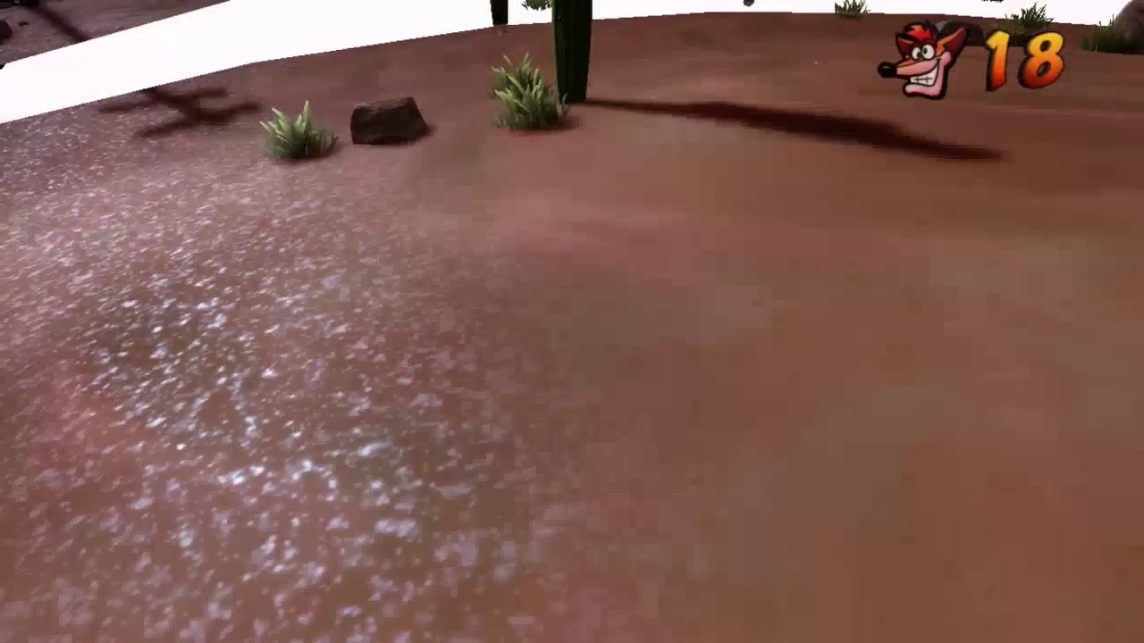
{"action": "key", "text": "Left"}
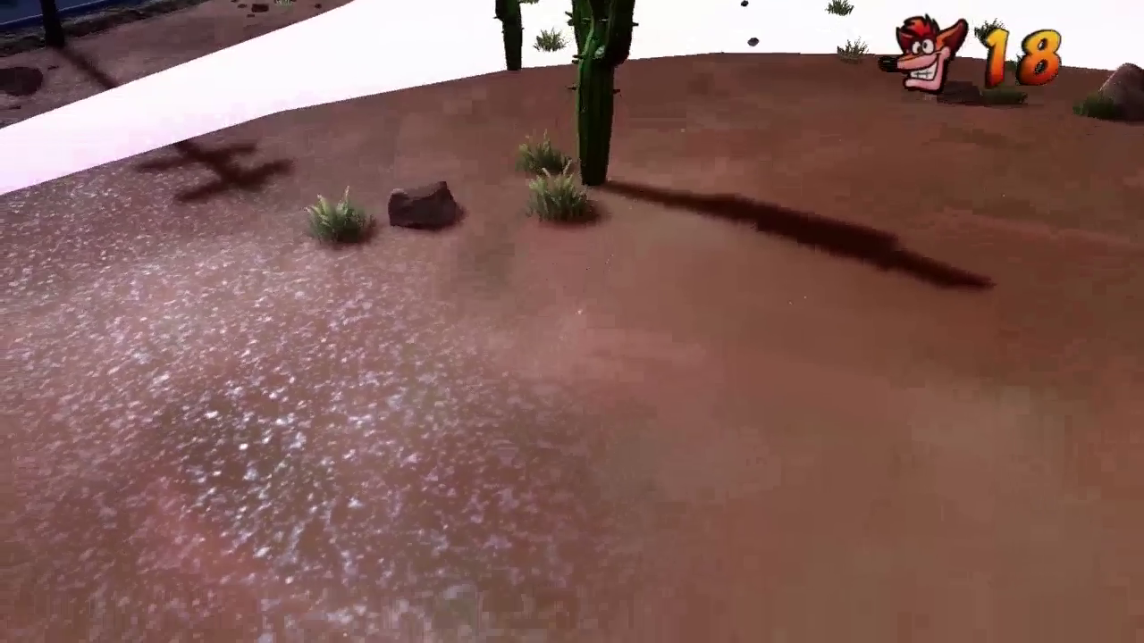
{"action": "key", "text": "Left"}
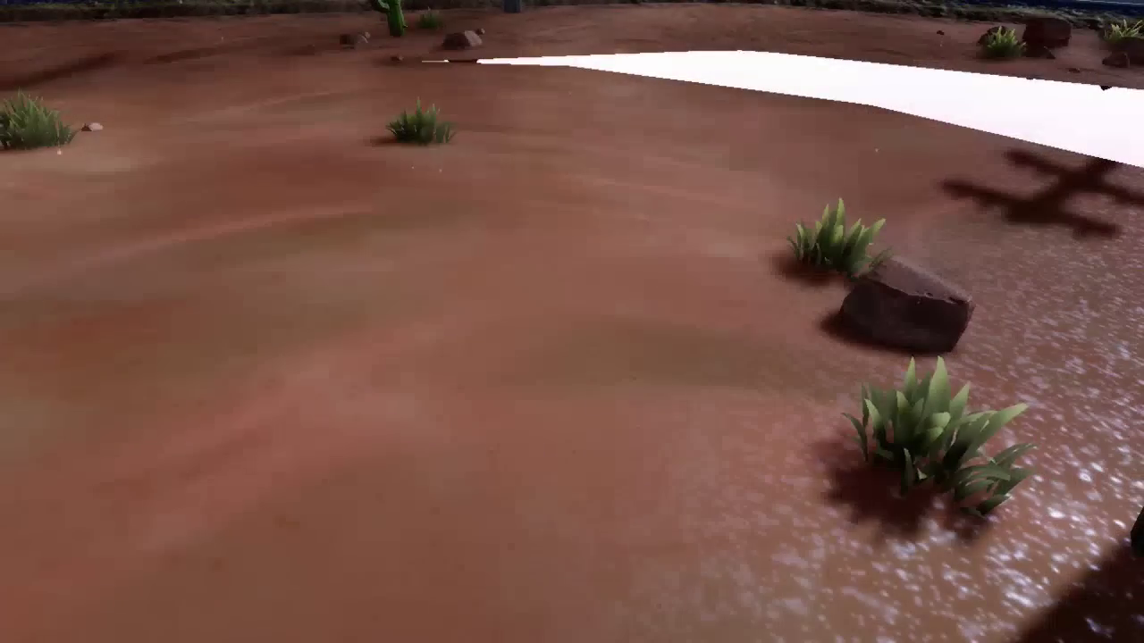
{"action": "key", "text": "ctrl"}
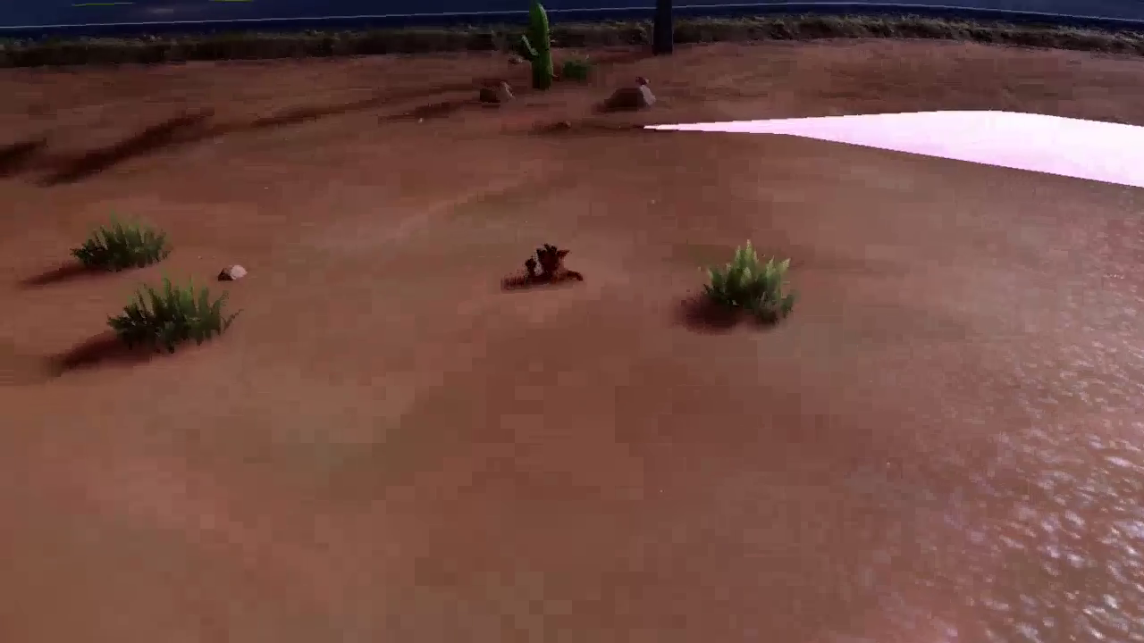
{"action": "key", "text": "ctrl"}
{"action": "key", "text": "space"}
{"action": "key", "text": "Up"}
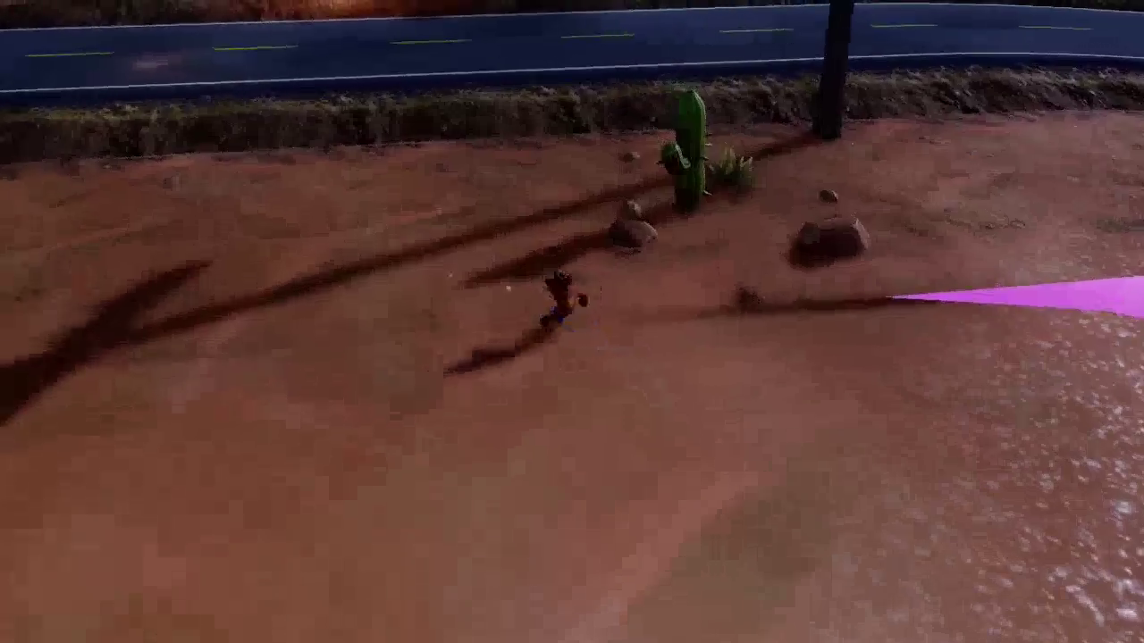
{"action": "key", "text": "Up"}
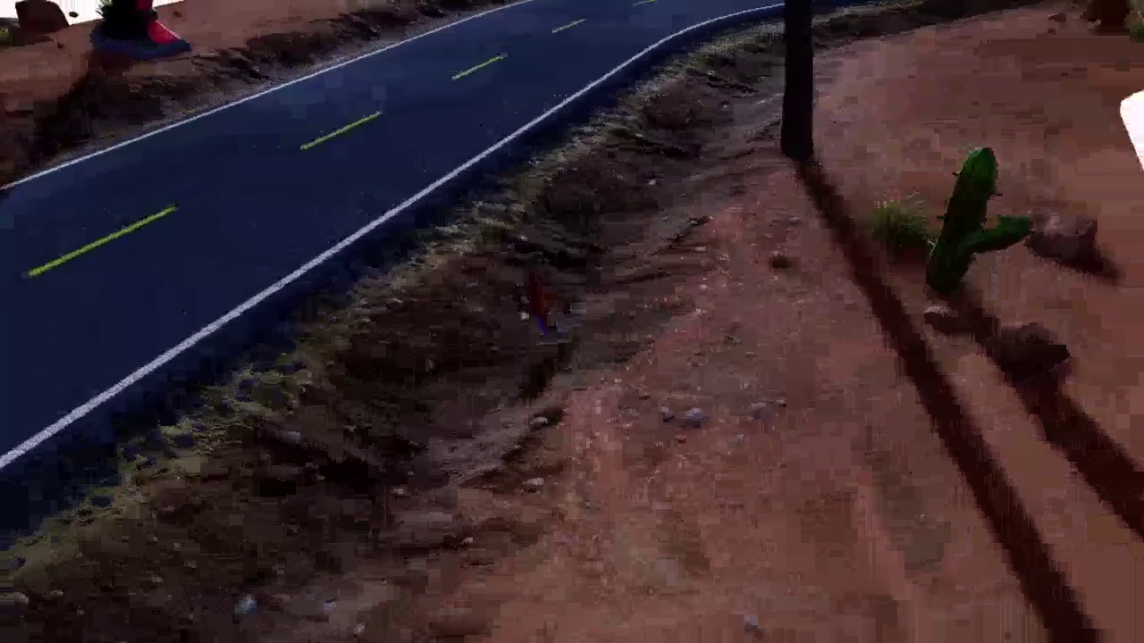
{"action": "key", "text": "Up"}
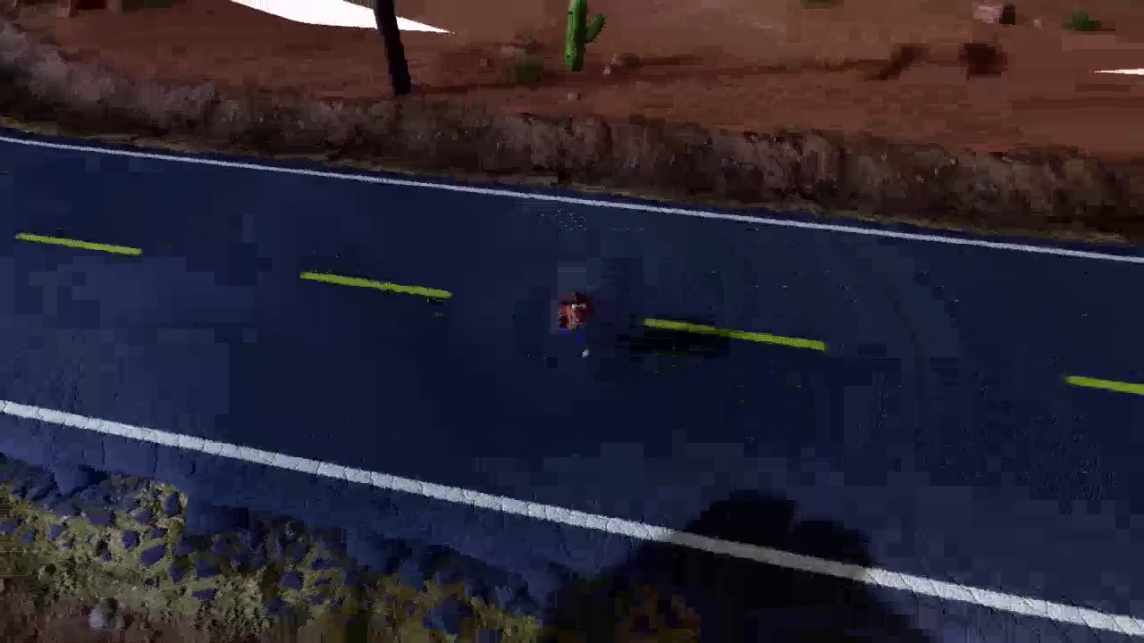
{"action": "key", "text": "Up"}
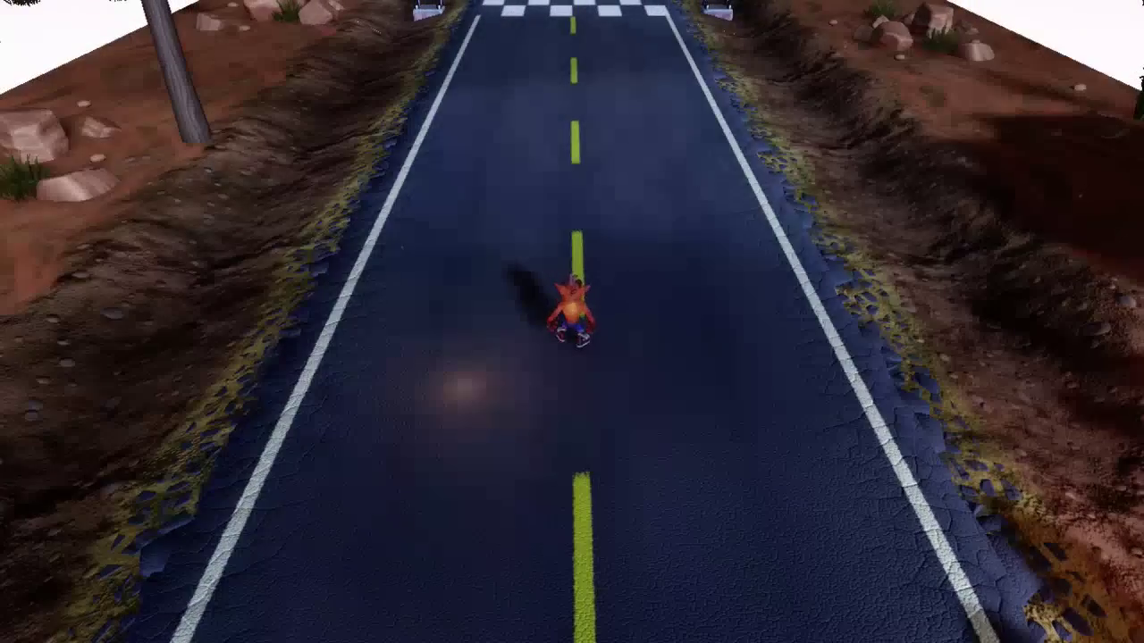
{"action": "key", "text": "Up"}
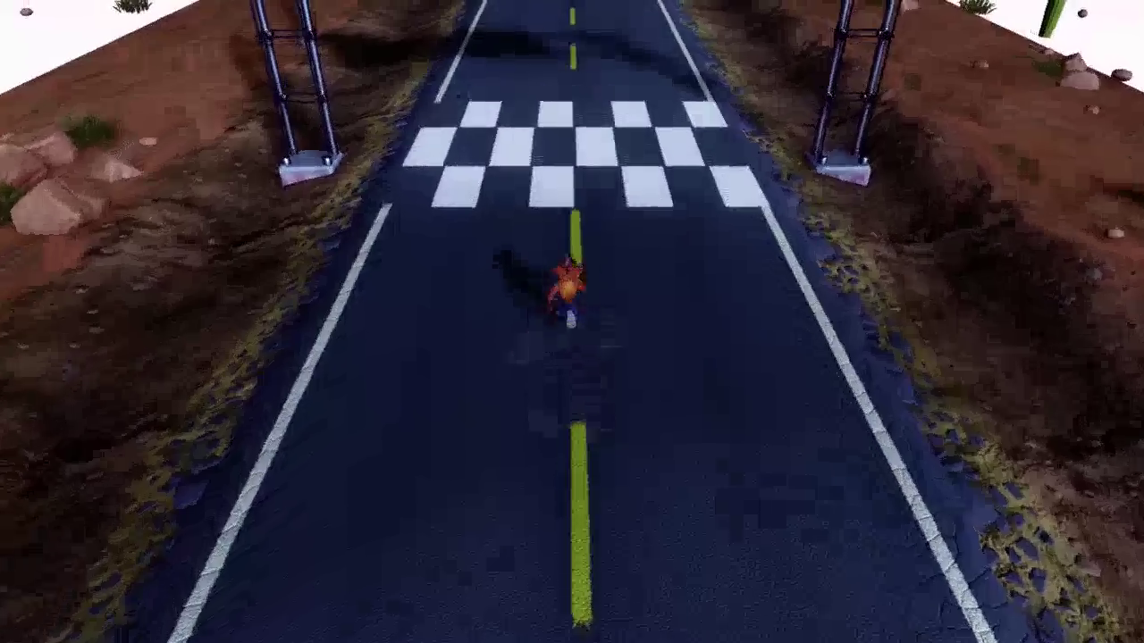
{"action": "key", "text": "Up"}
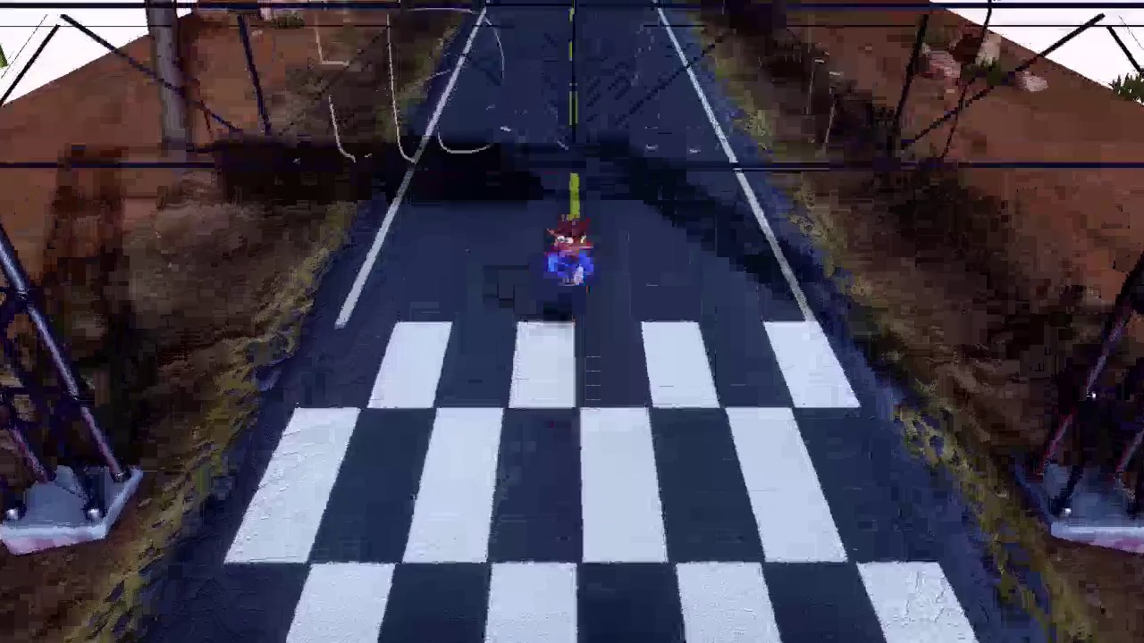
{"action": "key", "text": "Up"}
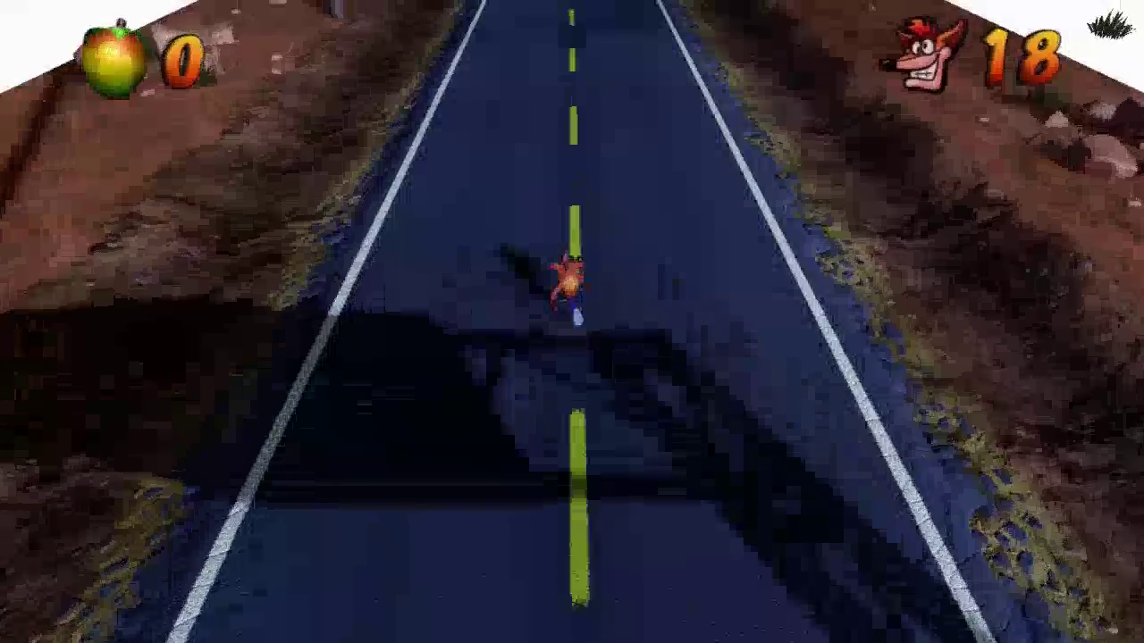
{"action": "key", "text": "Up"}
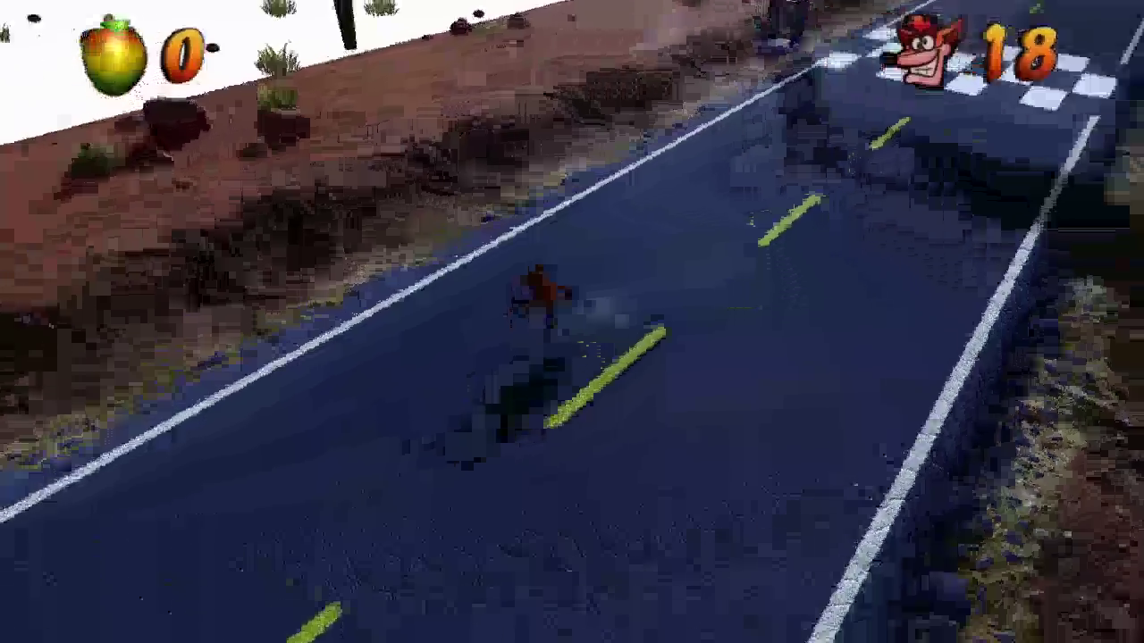
{"action": "key", "text": "Up"}
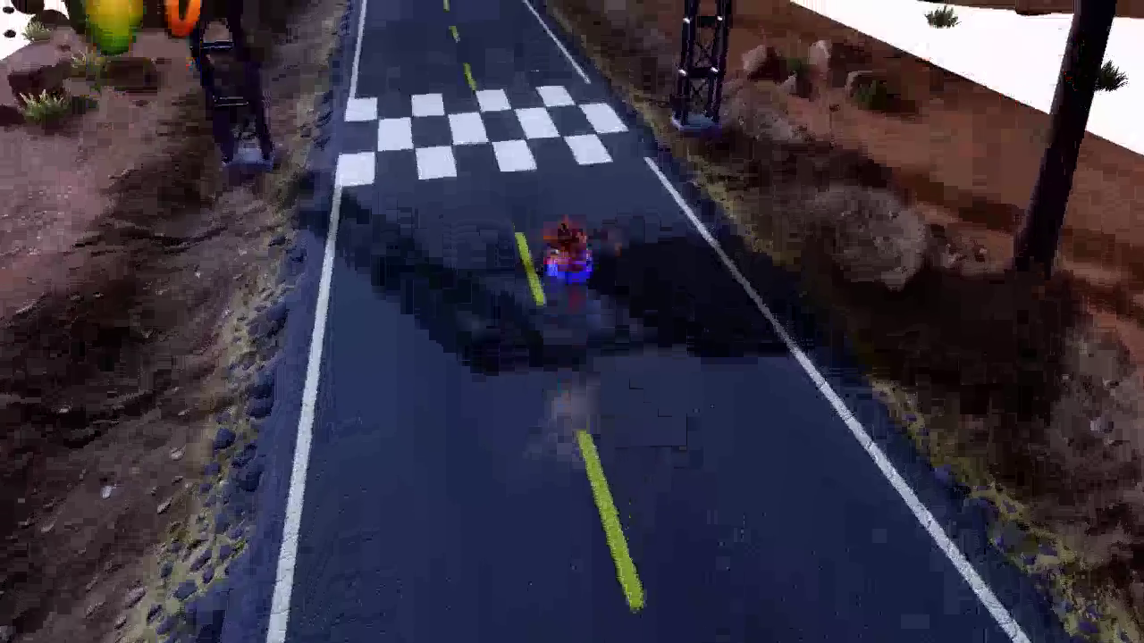
{"action": "key", "text": "Up"}
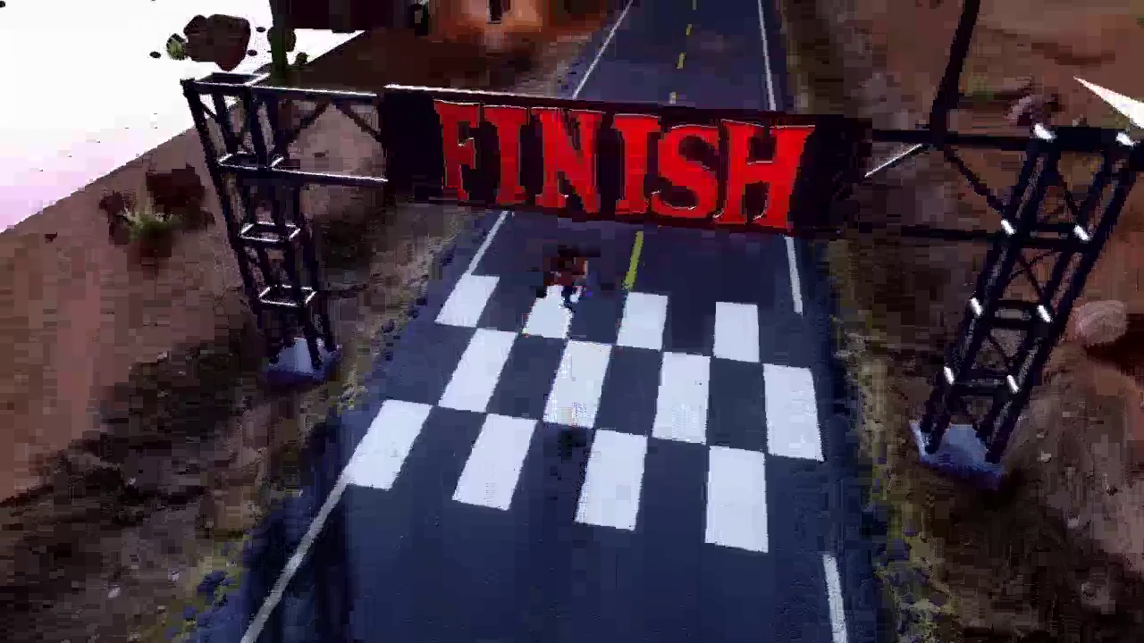
{"action": "key", "text": "Up"}
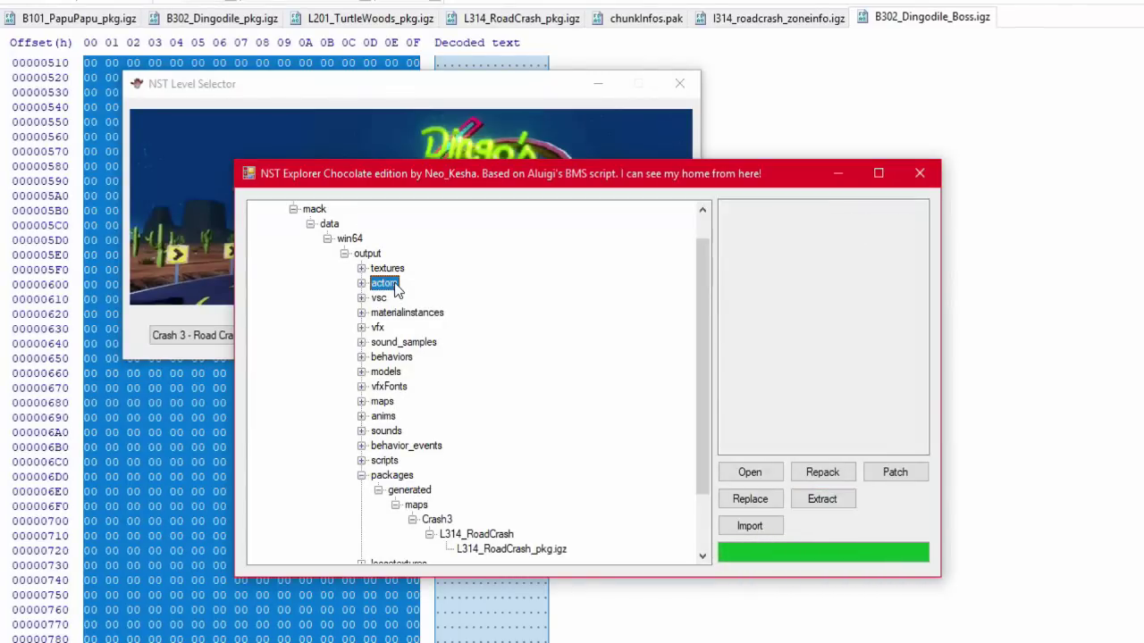
Step: Switch to NST Explorer and expand the Hazards and Enemies folders of Crash3 under actors
{"action": "key", "text": "Right"}
{"action": "key", "text": "Down"}
{"action": "key", "text": "Right"}
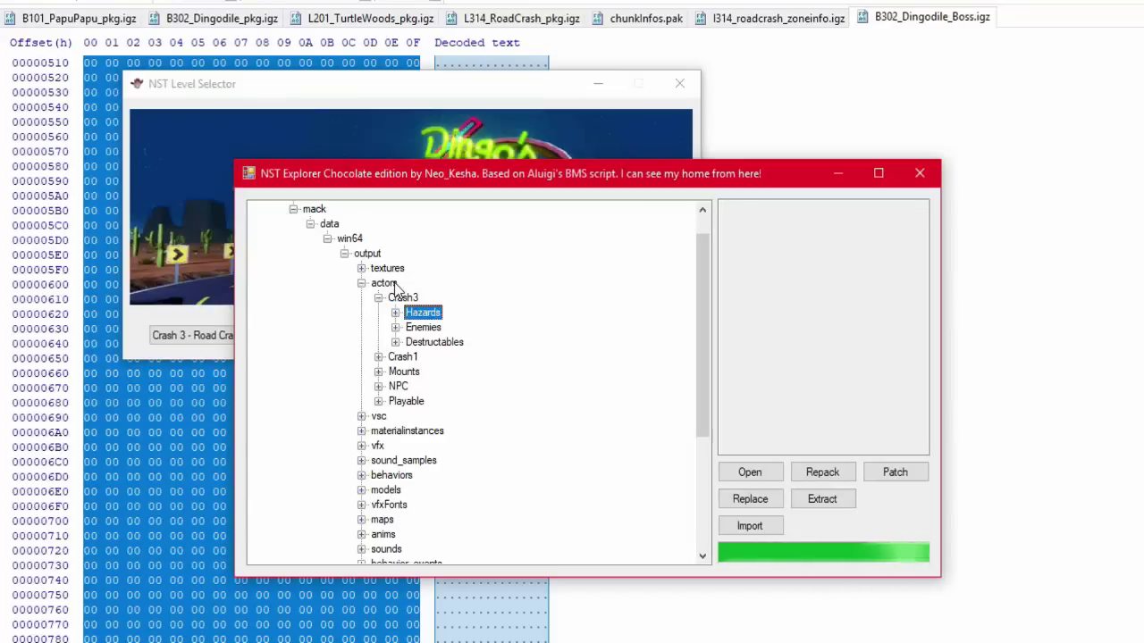
{"action": "key", "text": "Right"}
{"action": "key", "text": "Down"}
{"action": "key", "text": "Down"}
{"action": "key", "text": "Down"}
{"action": "key", "text": "Right"}
{"action": "key", "text": "Down"}
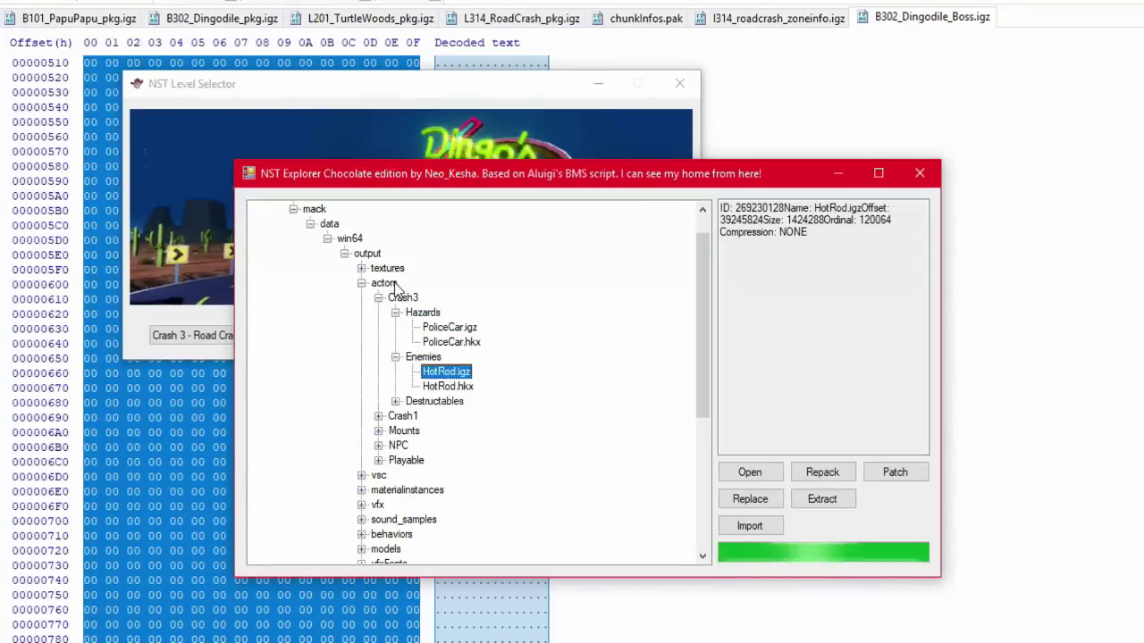
Step: Expand the NPC and Crash1 folders under actors, including Crash1's NPC and Destructables subfolders
{"action": "key", "text": "Down"}
{"action": "key", "text": "Down"}
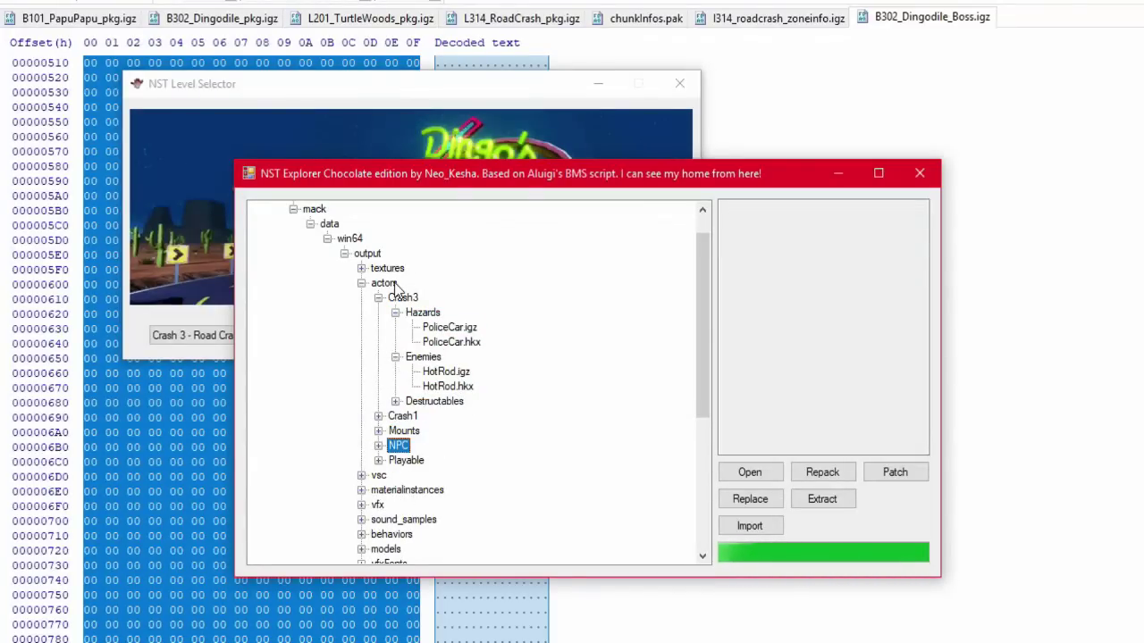
{"action": "key", "text": "Right"}
{"action": "key", "text": "Up"}
{"action": "key", "text": "Right"}
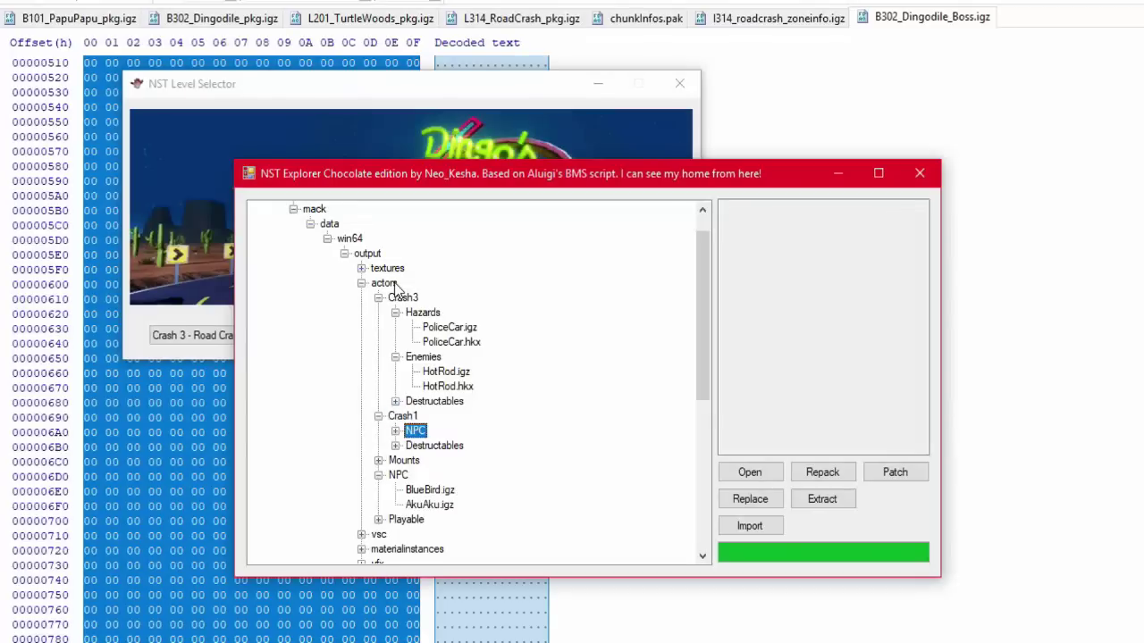
{"action": "key", "text": "Right"}
{"action": "key", "text": "Up"}
{"action": "key", "text": "Up"}
{"action": "key", "text": "Right"}
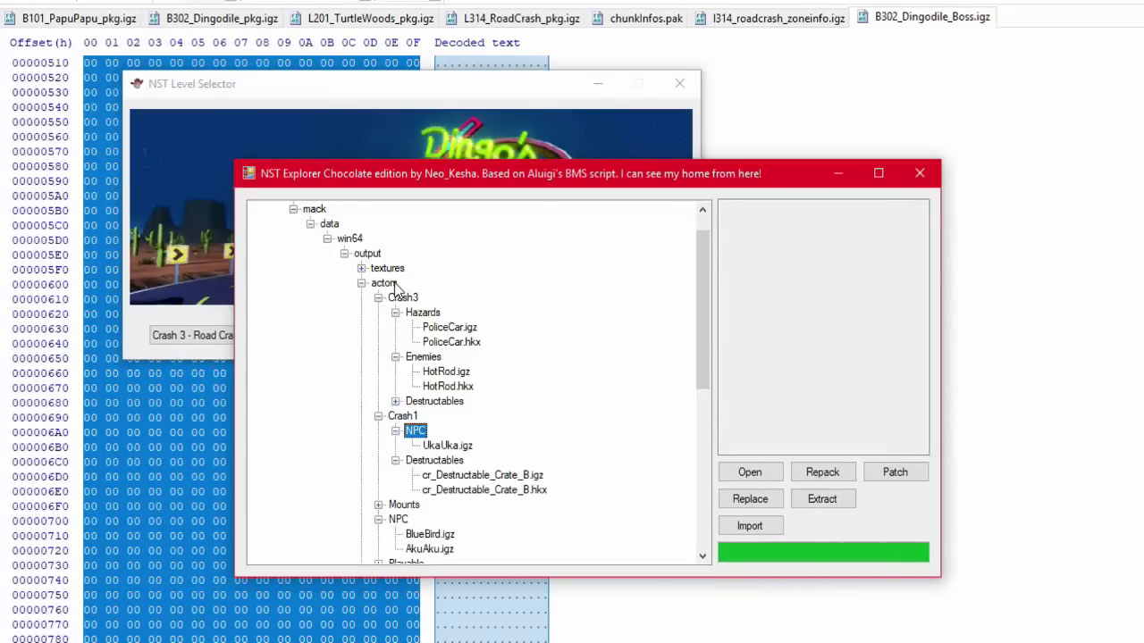
Step: Select HotRod.igz in the Enemies folder of Crash3
{"action": "key", "text": "Down"}
{"action": "key", "text": "Up"}
{"action": "key", "text": "Up"}
{"action": "key", "text": "Up"}
{"action": "key", "text": "Up"}
{"action": "key", "text": "Up"}
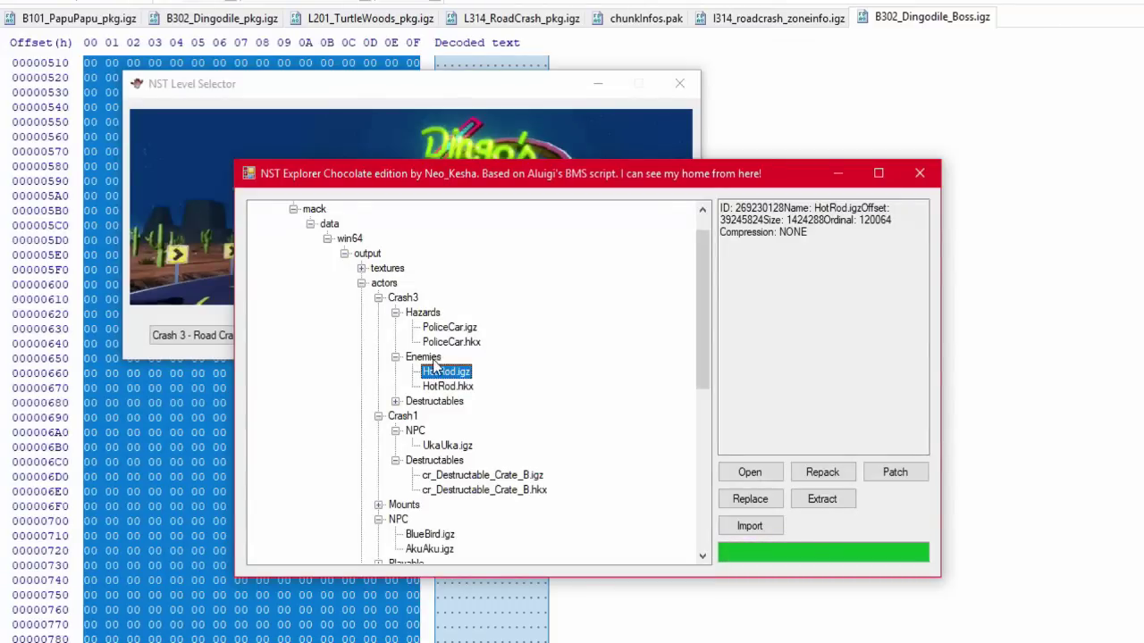
Step: Switch to NST Level Selector, choose the level Crash 3 - Toad Village and launch it
{"action": "left_click", "coordinate": [509, 139]}
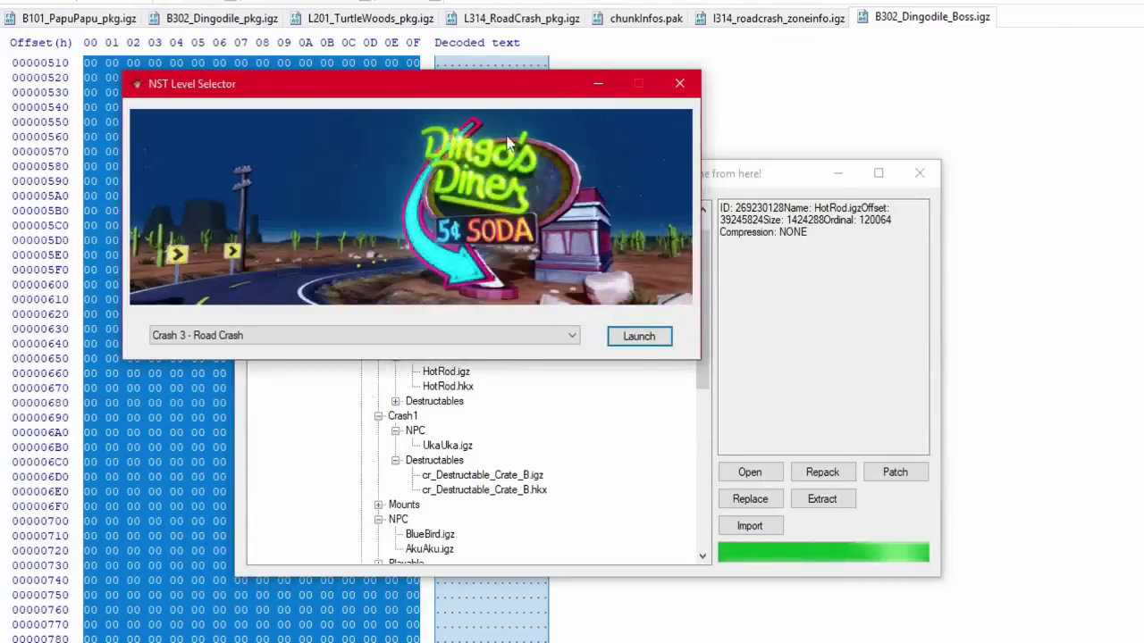
{"action": "left_click", "coordinate": [391, 337]}
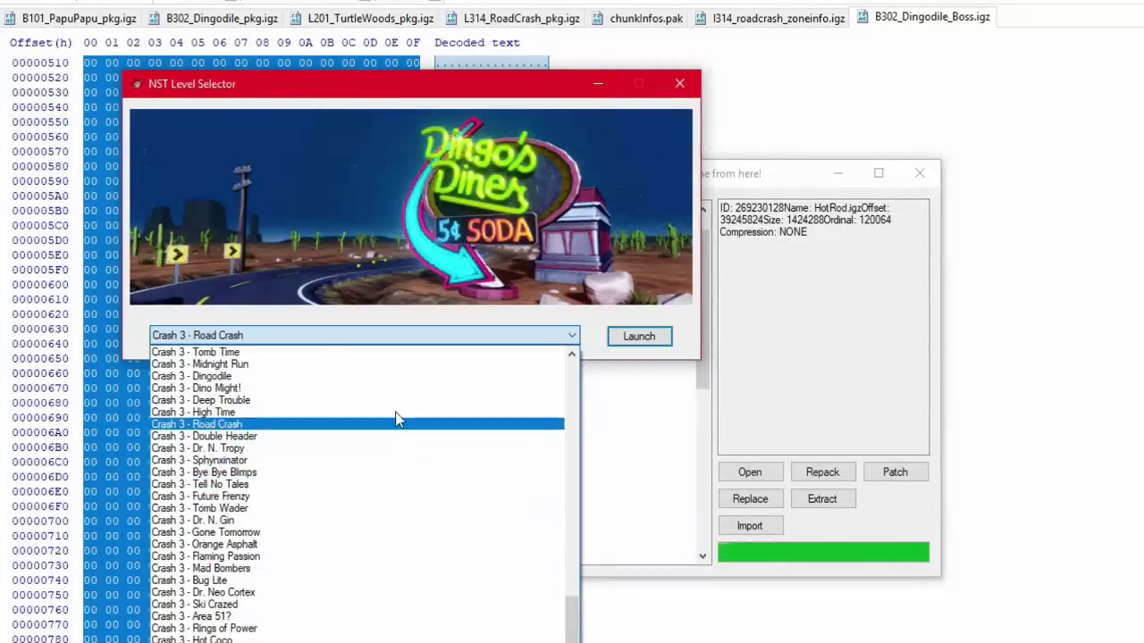
{"action": "left_click", "coordinate": [570, 358]}
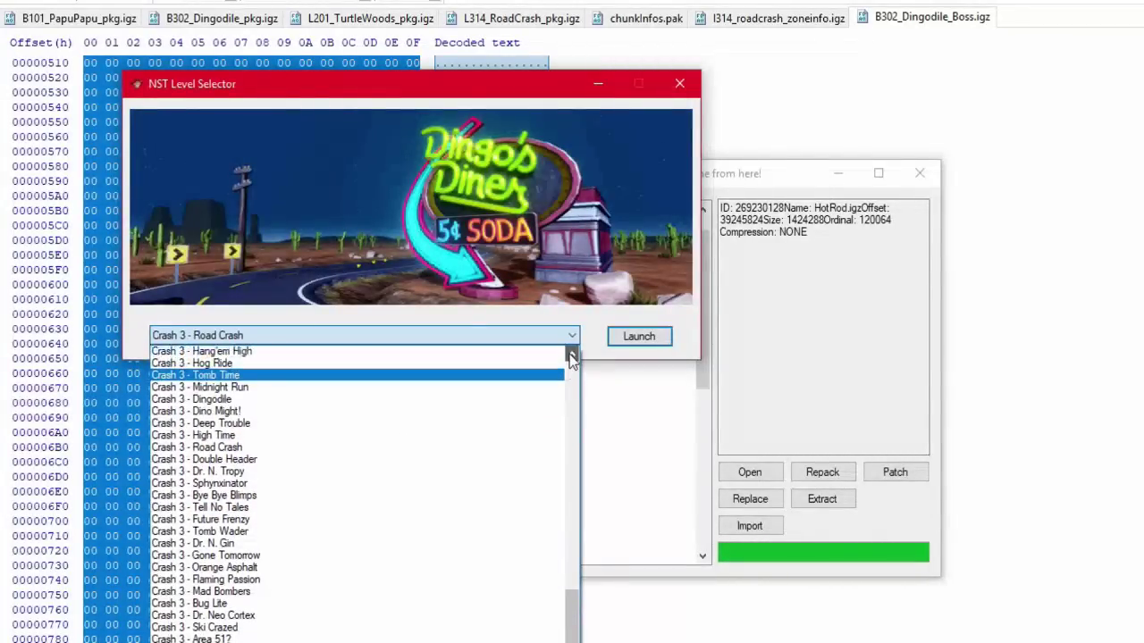
{"action": "left_click", "coordinate": [570, 355]}
{"action": "left_click", "coordinate": [570, 356]}
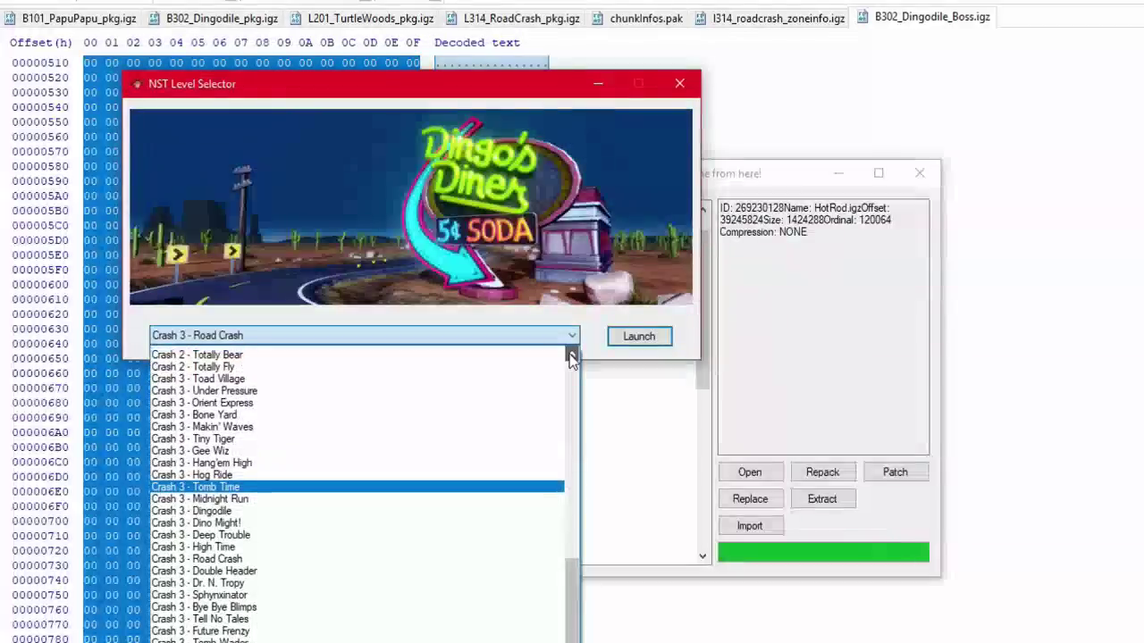
{"action": "left_click", "coordinate": [570, 355]}
{"action": "left_click", "coordinate": [397, 396]}
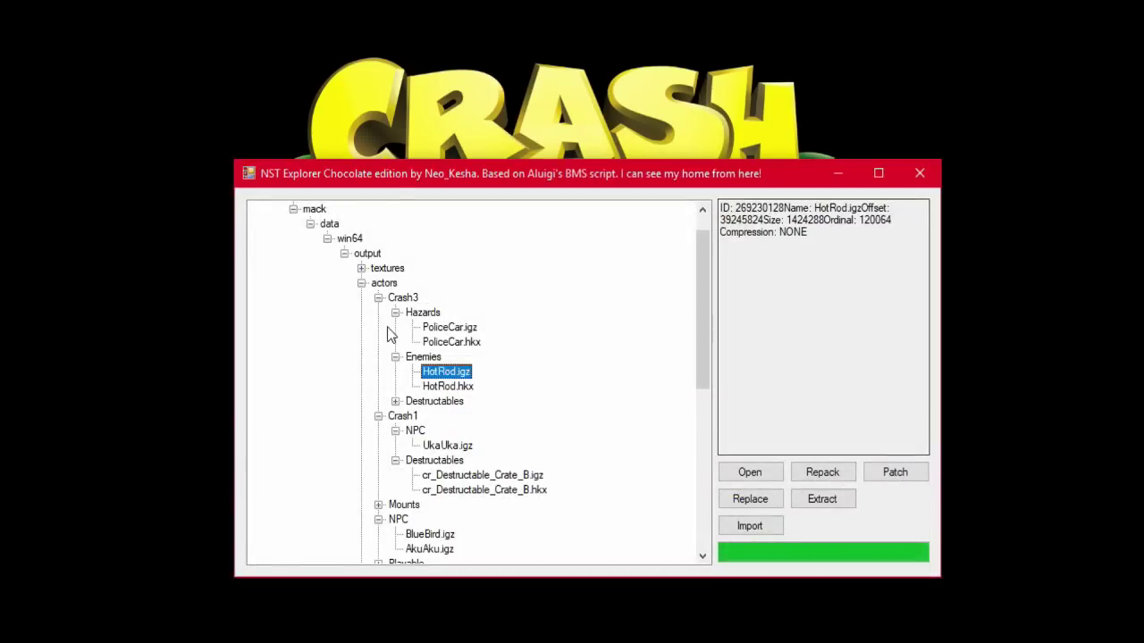
Step: Extract HotRod.igz from NST Explorer into the game's actors/Crash1/Crates folder, overwriting BounceCrate.igz
{"action": "left_click", "coordinate": [838, 499]}
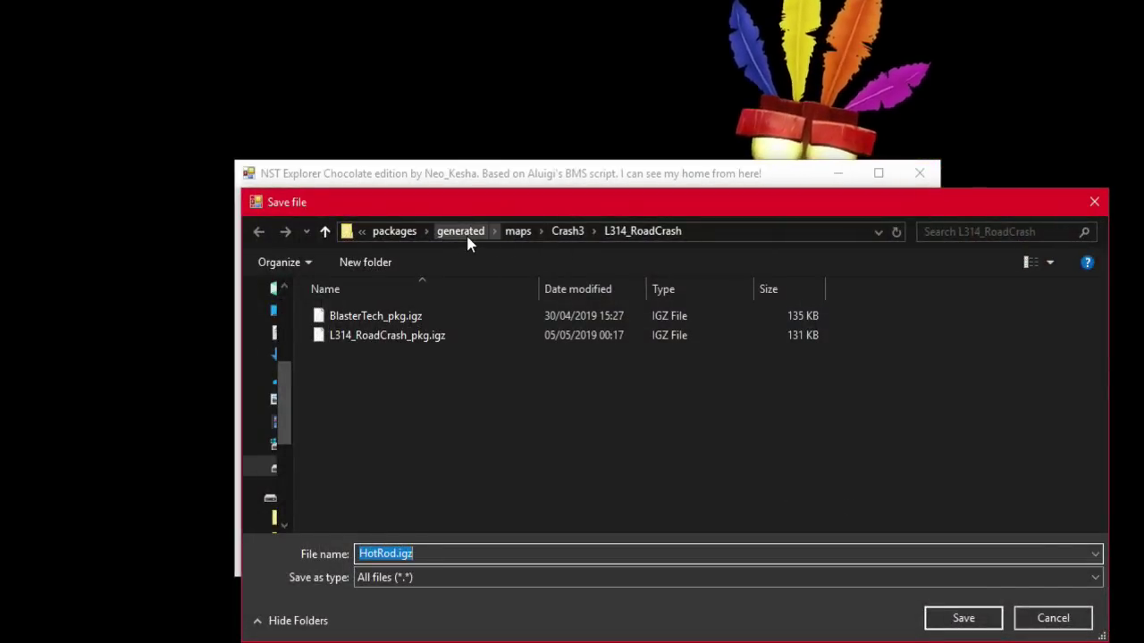
{"action": "left_click", "coordinate": [393, 234]}
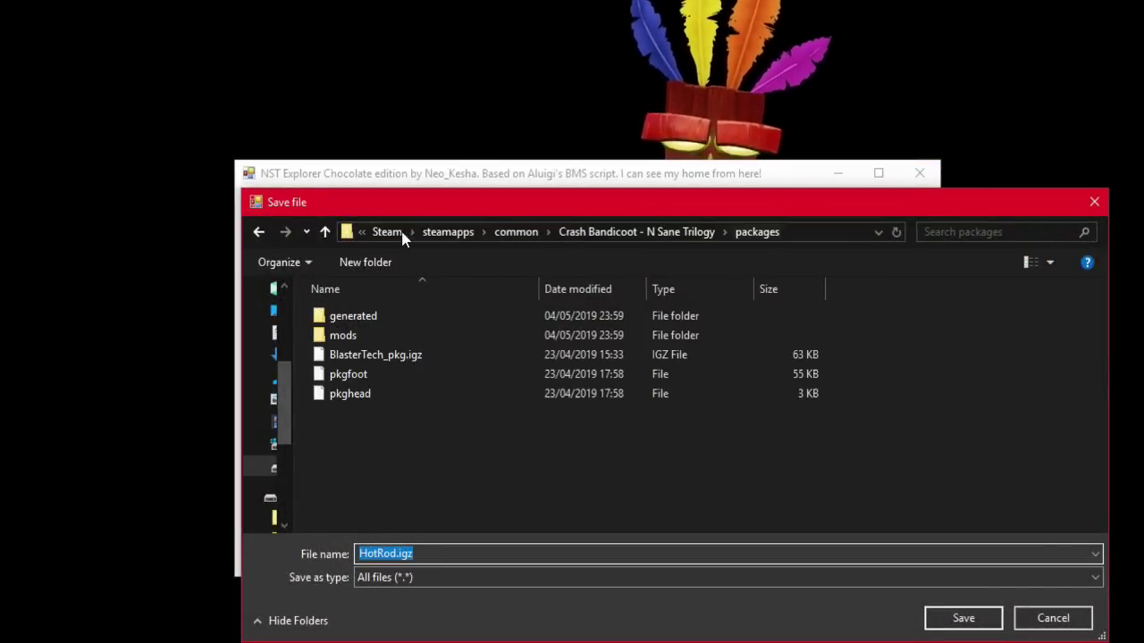
{"action": "left_click", "coordinate": [604, 234]}
{"action": "double_click", "coordinate": [434, 319]}
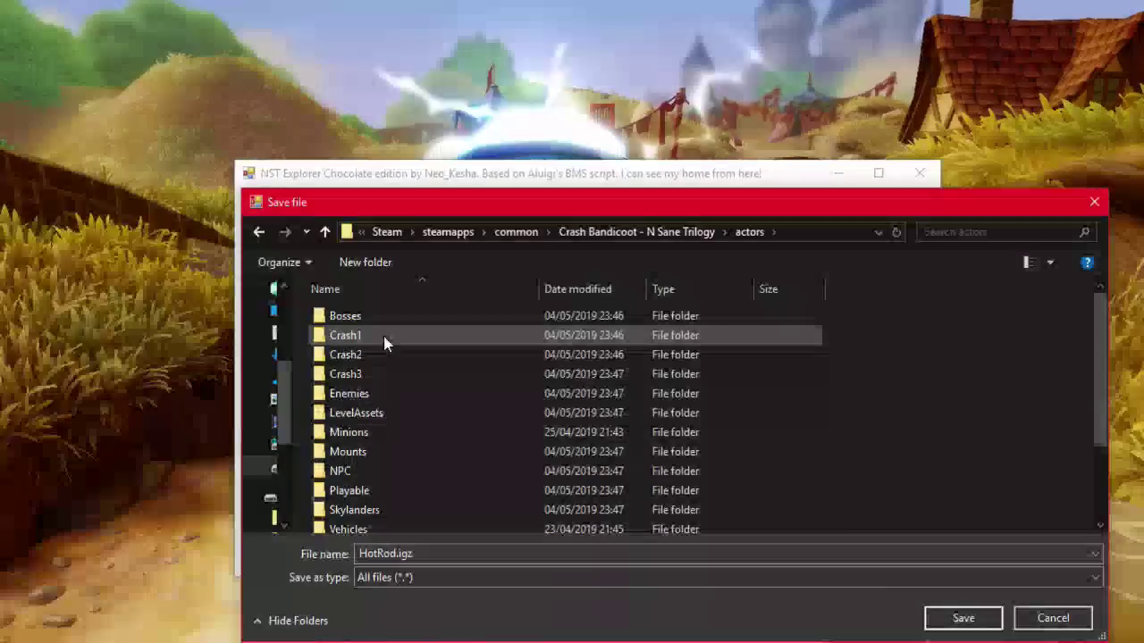
{"action": "double_click", "coordinate": [383, 336]}
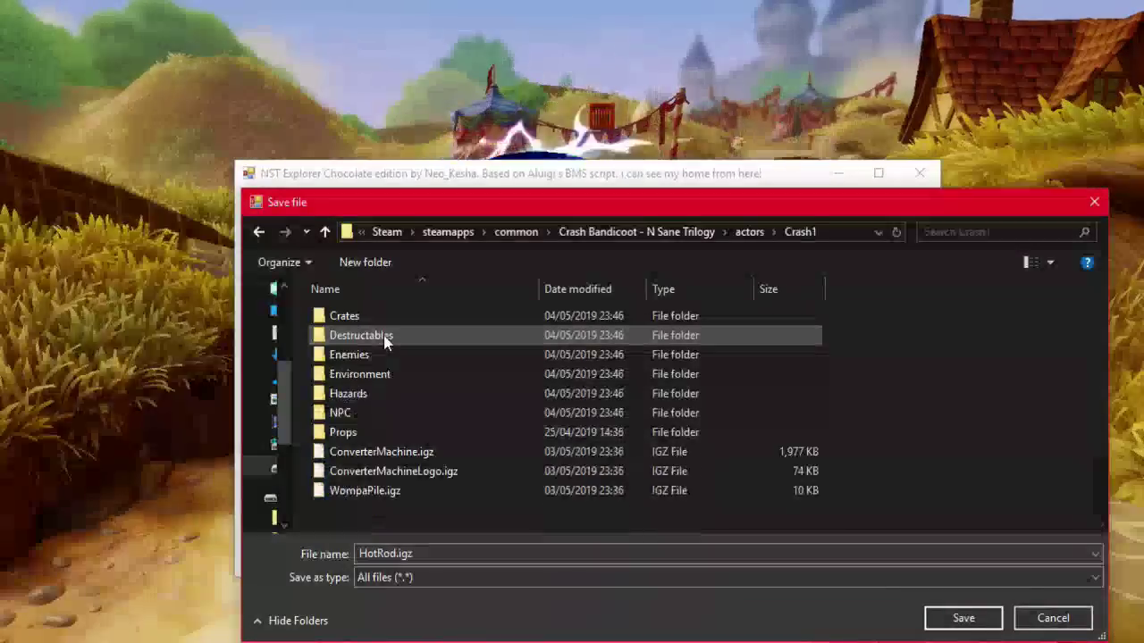
{"action": "double_click", "coordinate": [390, 317]}
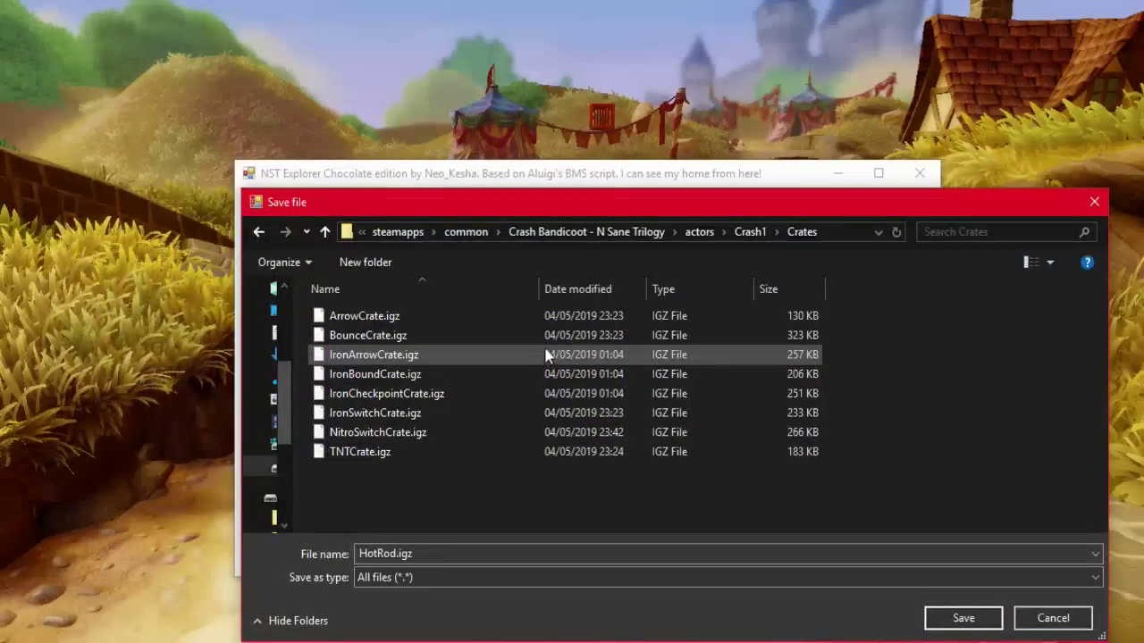
{"action": "double_click", "coordinate": [549, 337]}
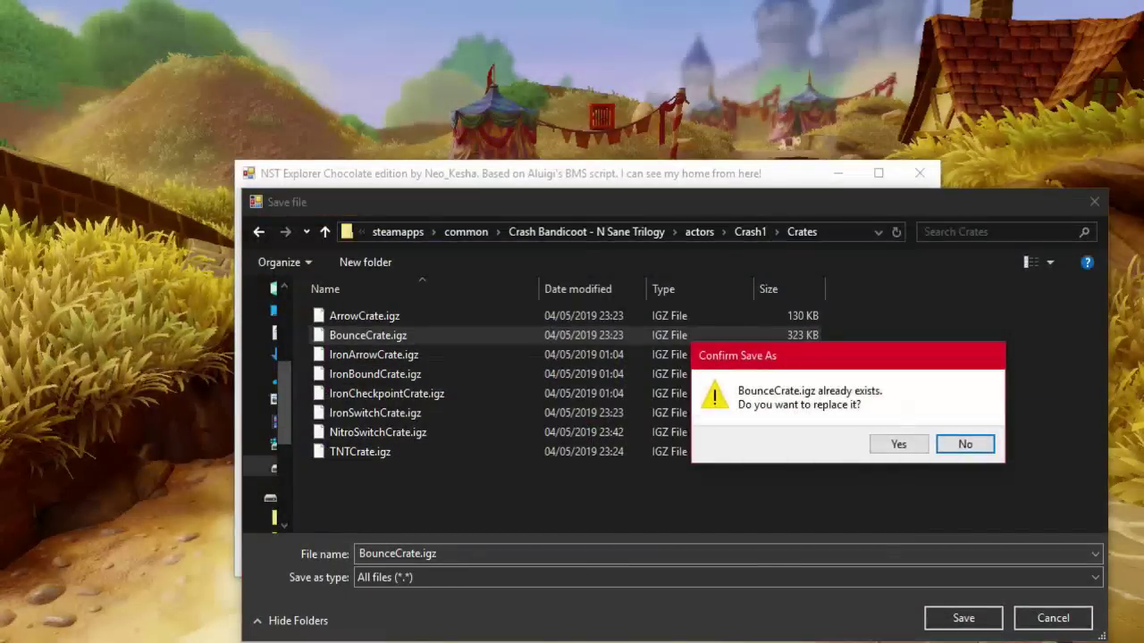
{"action": "left_click", "coordinate": [898, 444]}
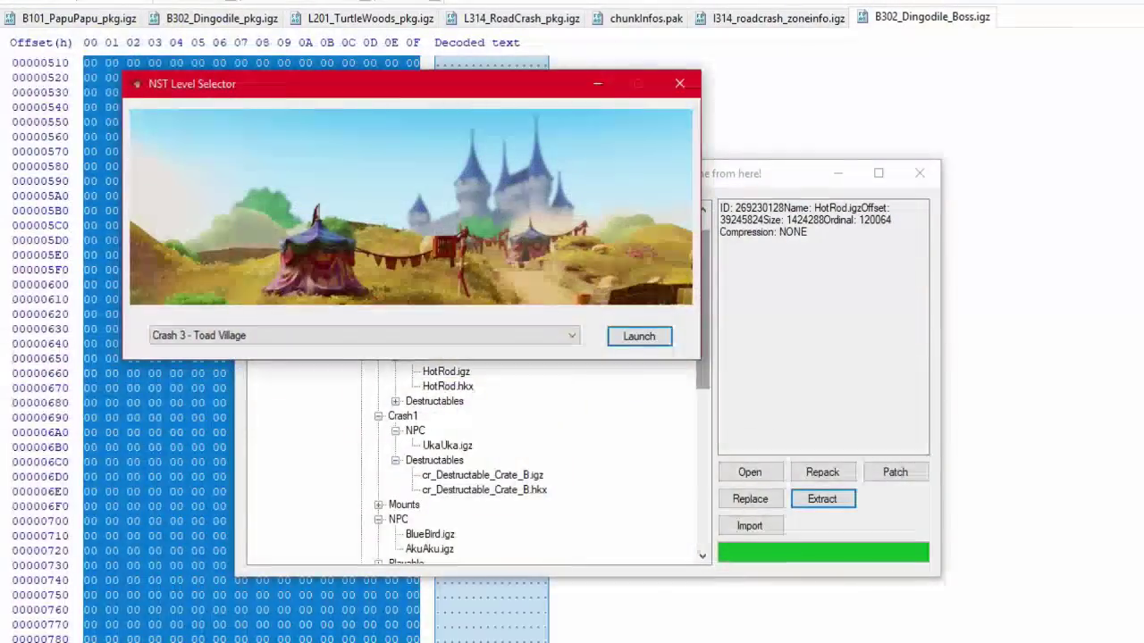
Step: Open L301_ToadVillage.pak from the game's archives folder in NST Explorer and highlight the ID of BounceCrate.igz in Crash1's Crates folder
{"action": "key", "text": "alt+Tab"}
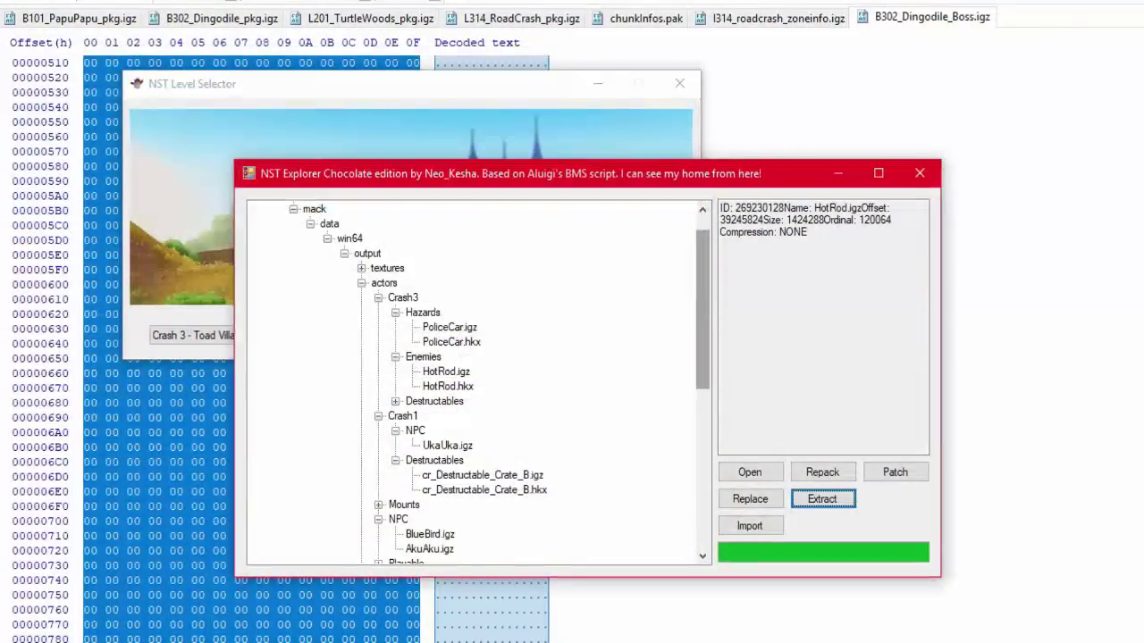
{"action": "left_click", "coordinate": [756, 473]}
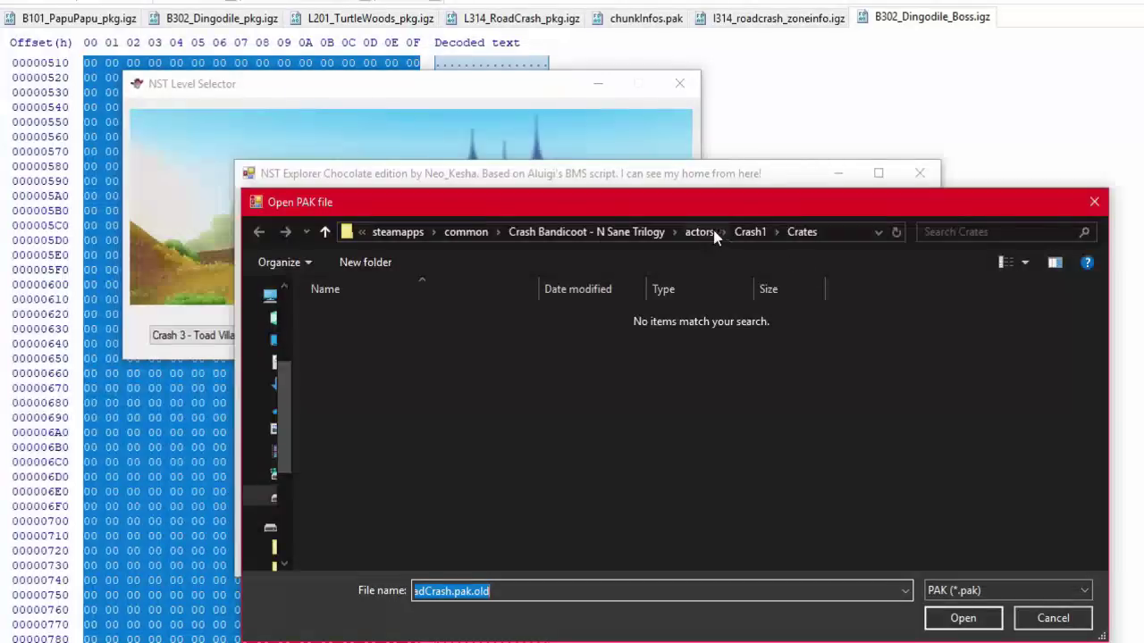
{"action": "left_click", "coordinate": [657, 231]}
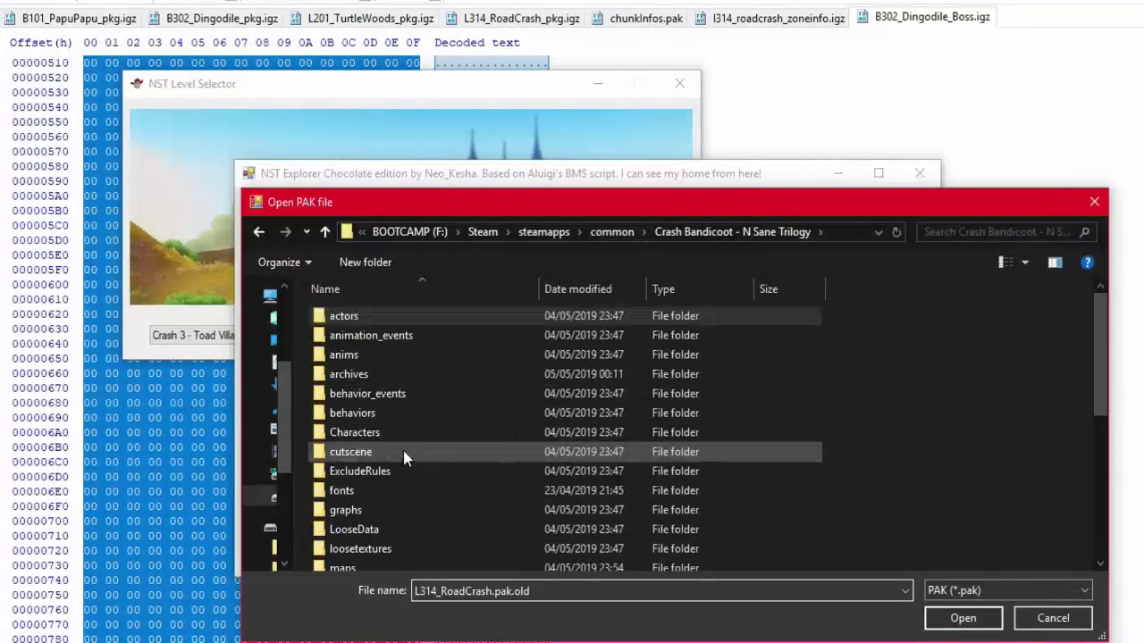
{"action": "scroll", "coordinate": [408, 377], "scroll_direction": "down", "scroll_amount": 4}
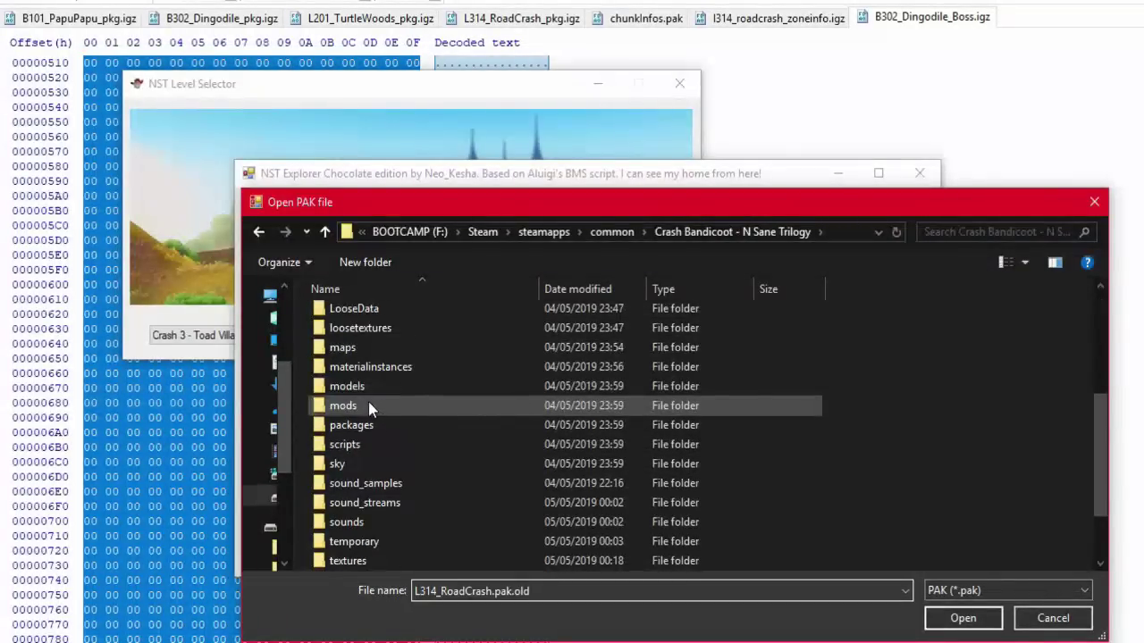
{"action": "double_click", "coordinate": [351, 342]}
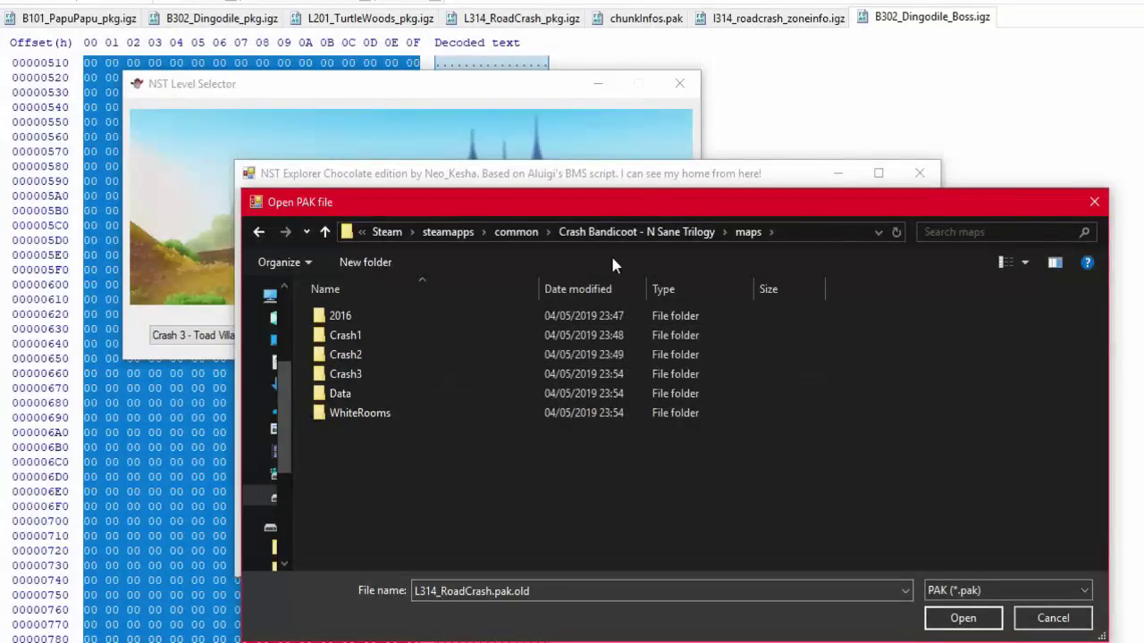
{"action": "left_click", "coordinate": [590, 231]}
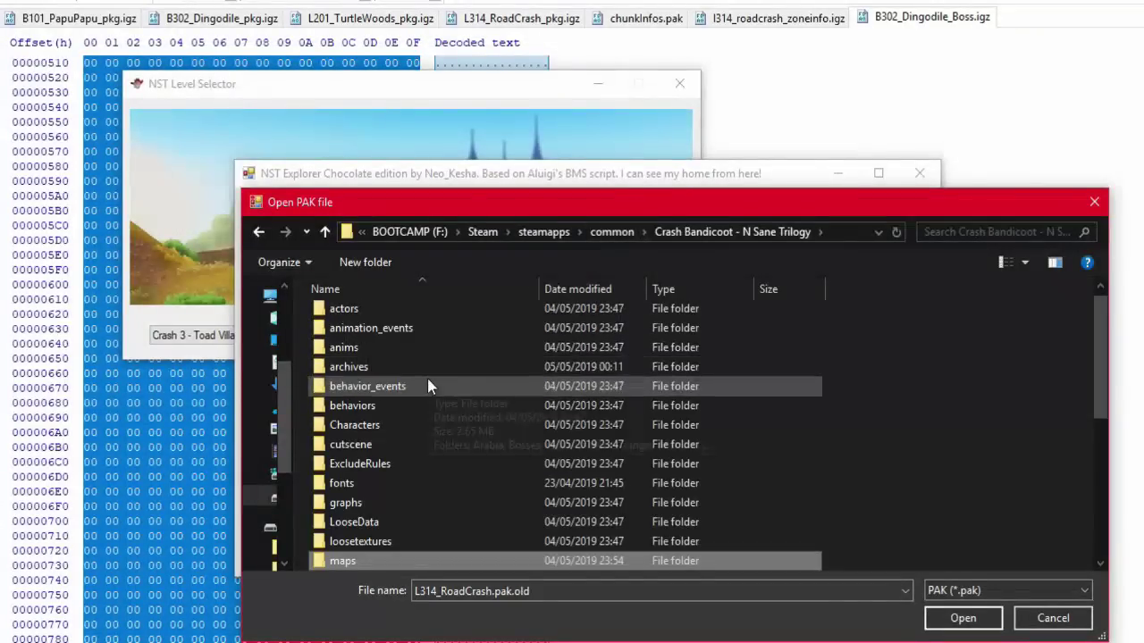
{"action": "double_click", "coordinate": [348, 366]}
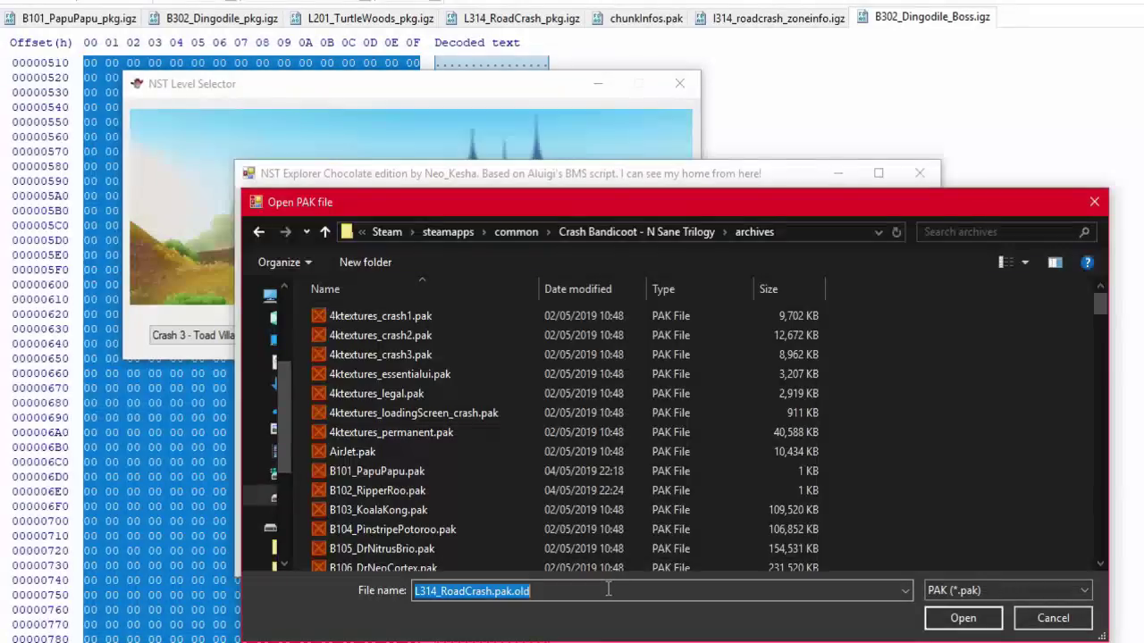
{"action": "type", "text": "l301"}
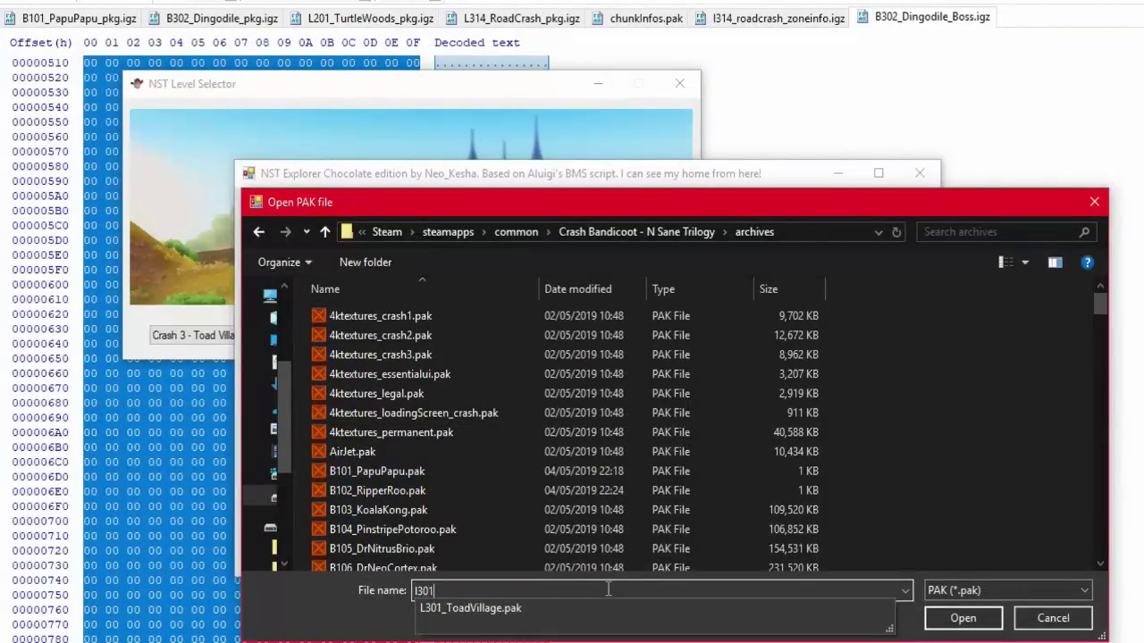
{"action": "key", "text": "Down"}
{"action": "key", "text": "Return"}
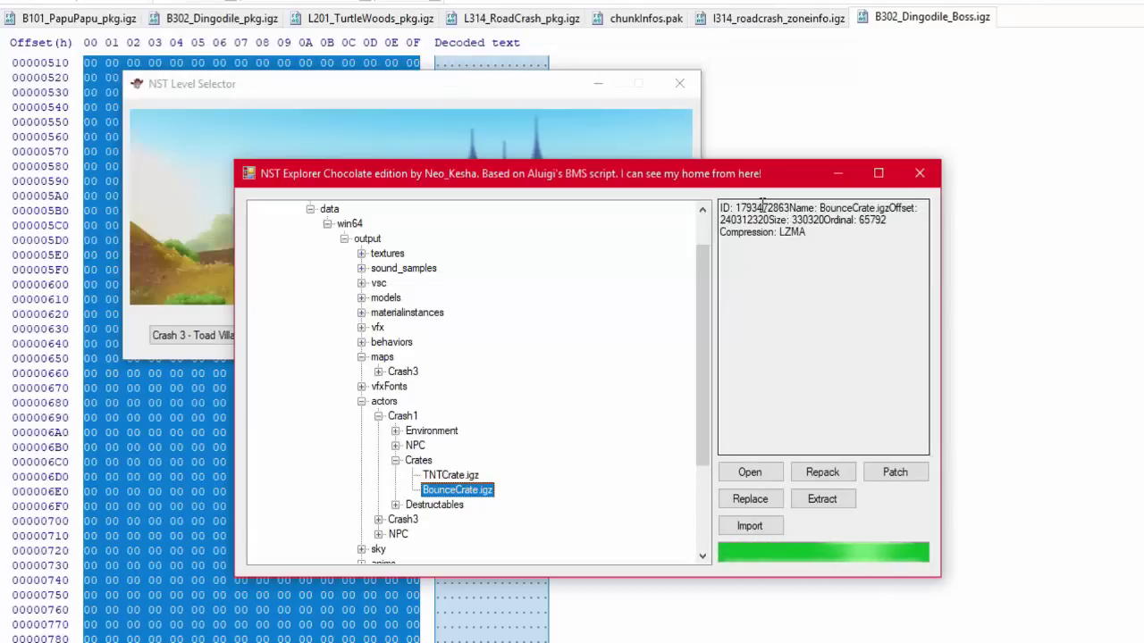
{"action": "left_click_drag", "start_coordinate": [735, 208], "coordinate": [789, 208]}
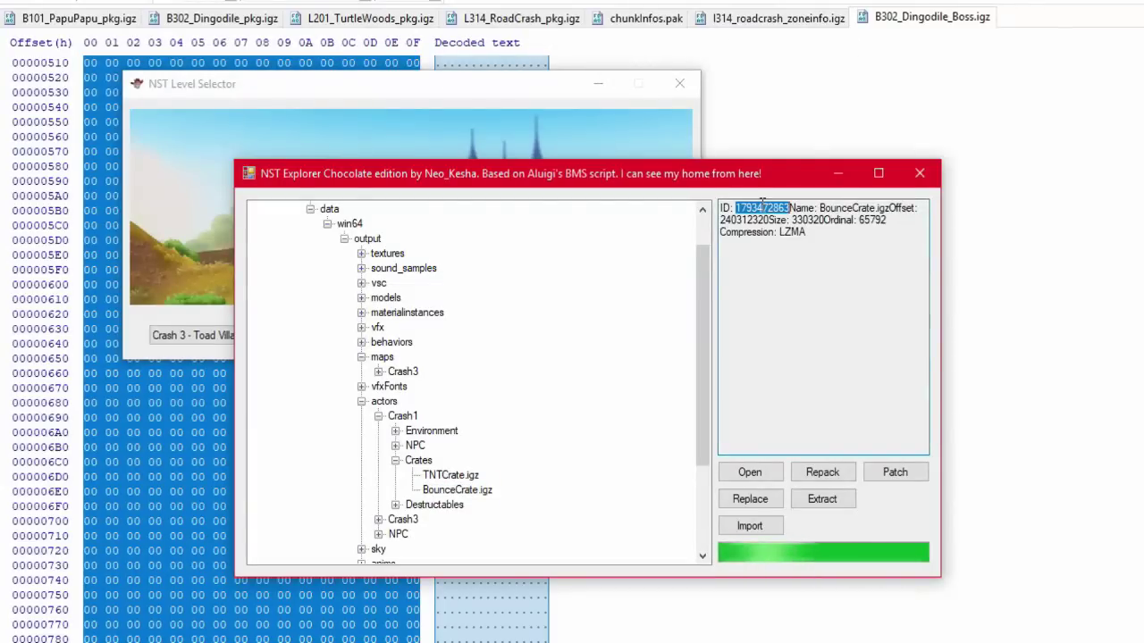
Step: Switch to the hex editor and open L301_ToadVillage.pak from the game's archives folder
{"action": "left_click", "coordinate": [818, 120]}
{"action": "key", "text": "ctrl+o"}
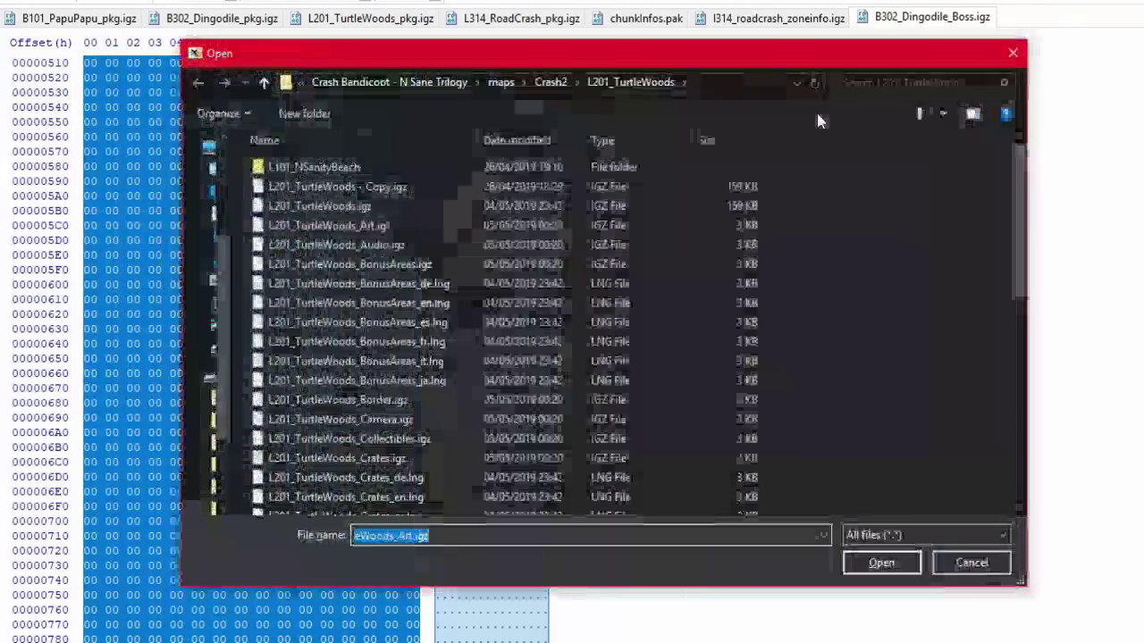
{"action": "left_click", "coordinate": [433, 86]}
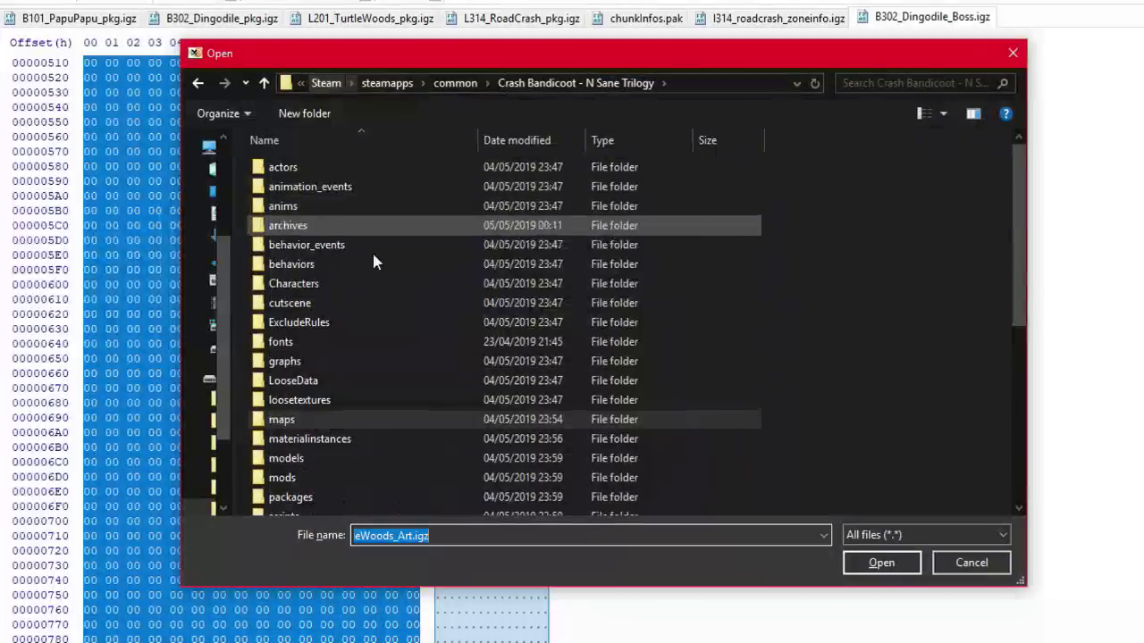
{"action": "double_click", "coordinate": [341, 227]}
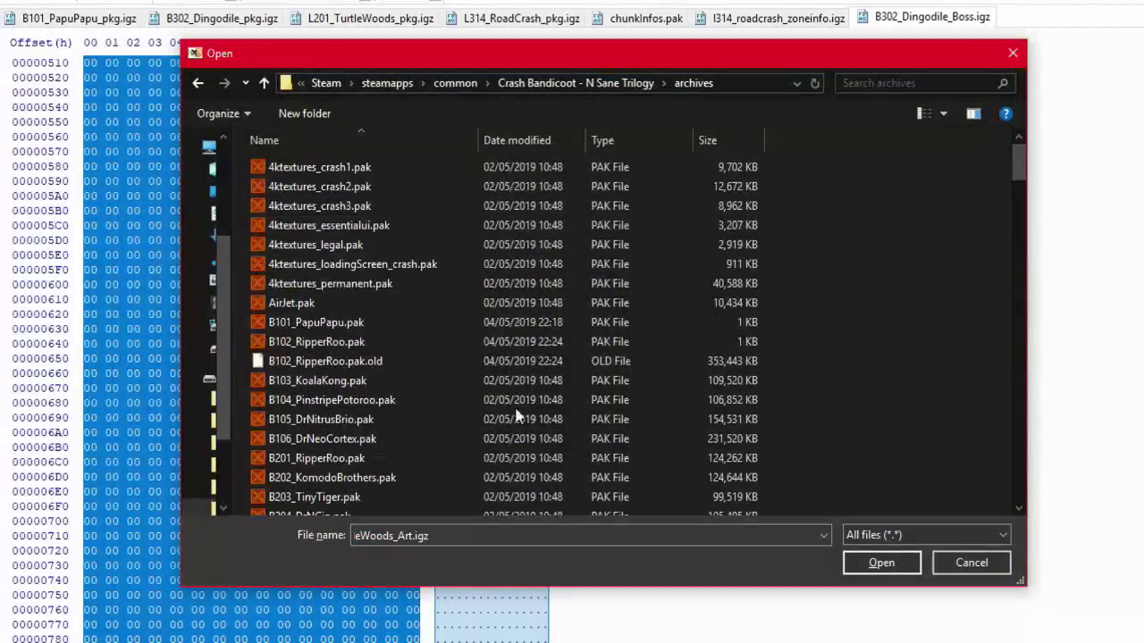
{"action": "left_click", "coordinate": [654, 537]}
{"action": "type", "text": "l301"}
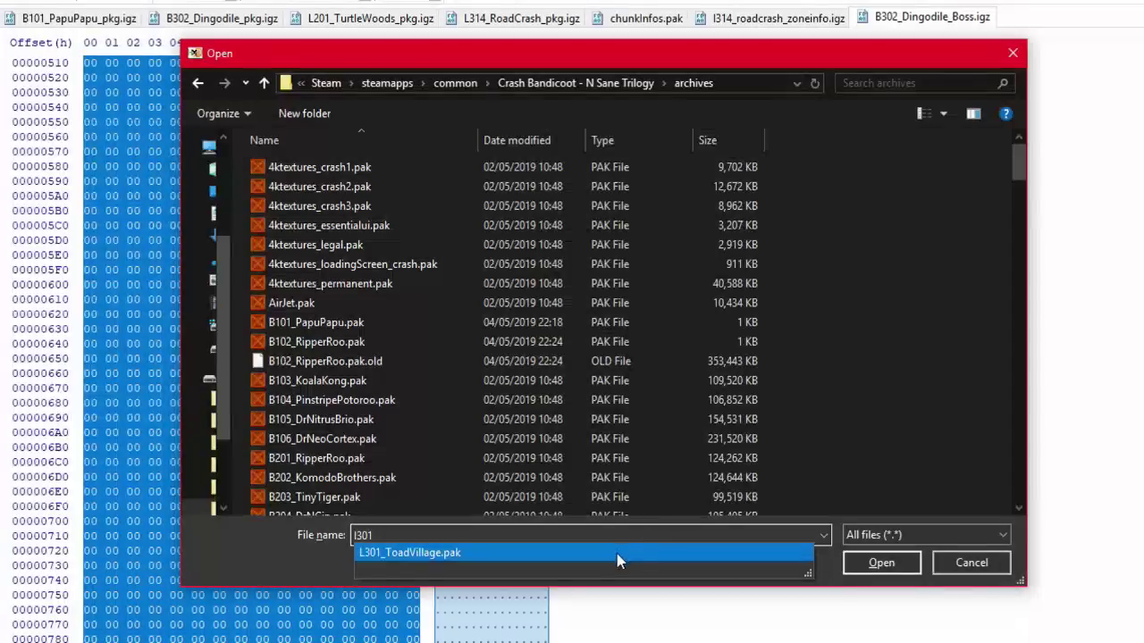
{"action": "left_click", "coordinate": [615, 554]}
{"action": "key", "text": "Return"}
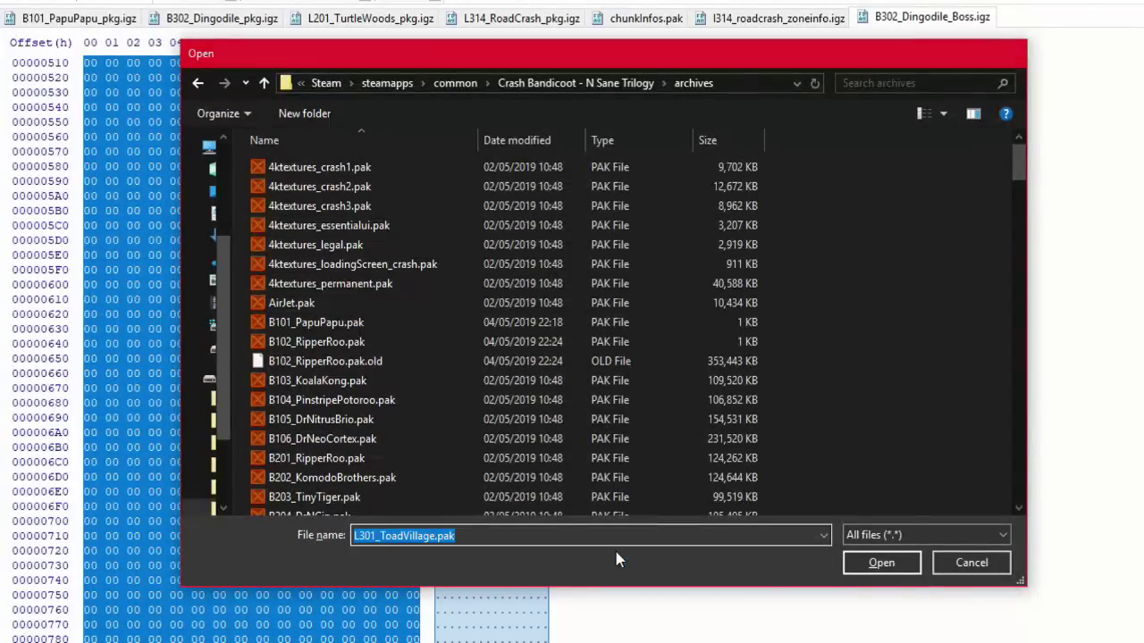
{"action": "key", "text": "ctrl+f"}
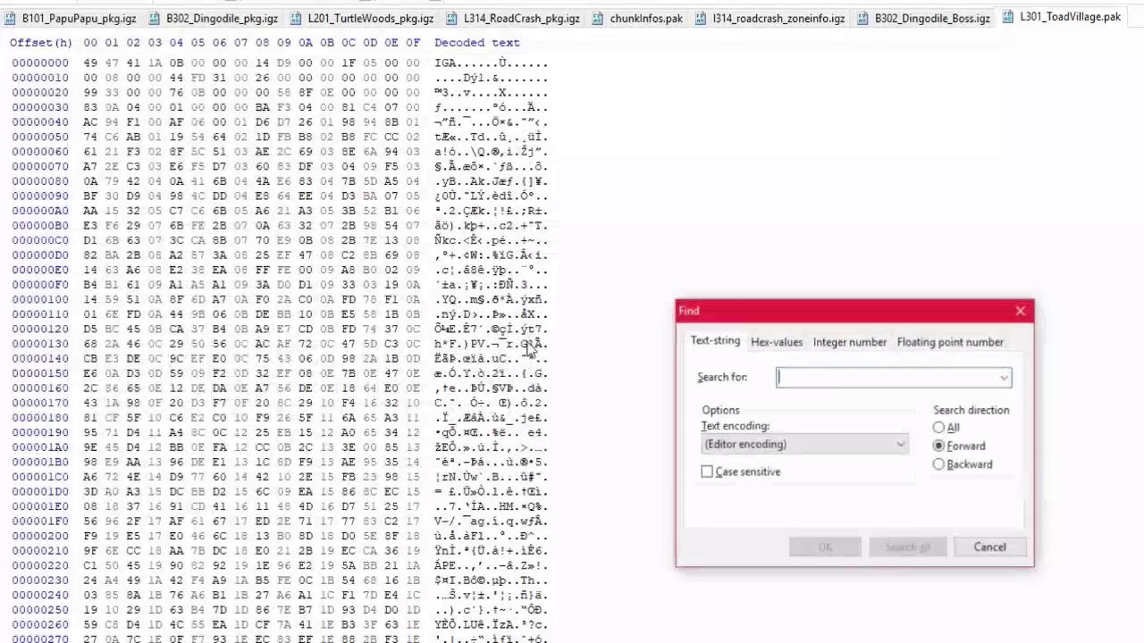
{"action": "left_click", "coordinate": [867, 344]}
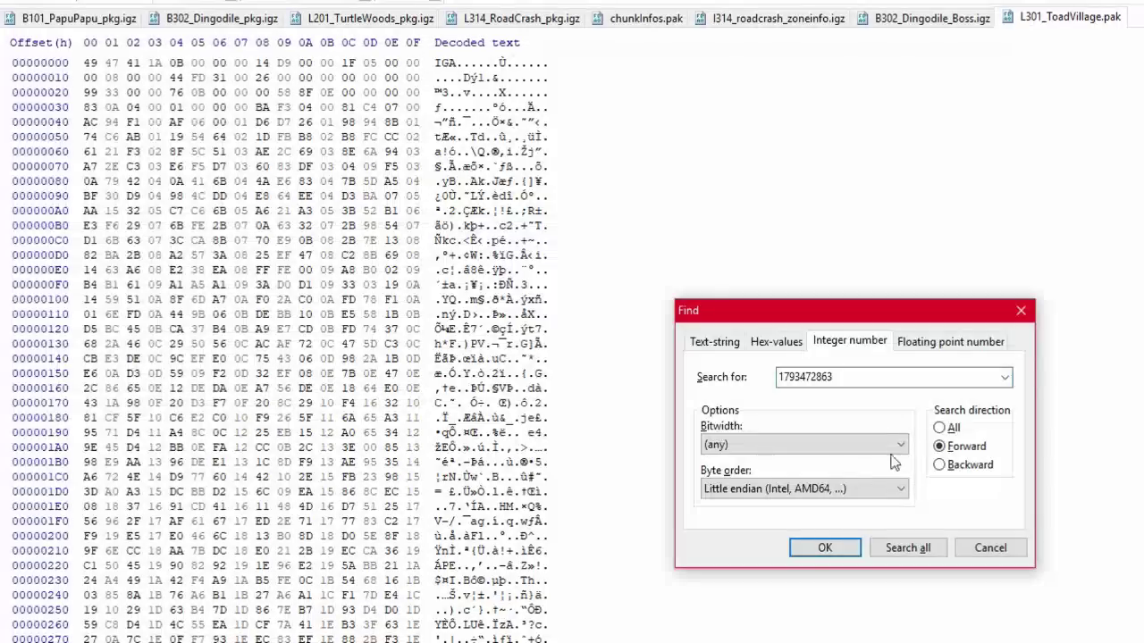
{"action": "left_click", "coordinate": [823, 547]}
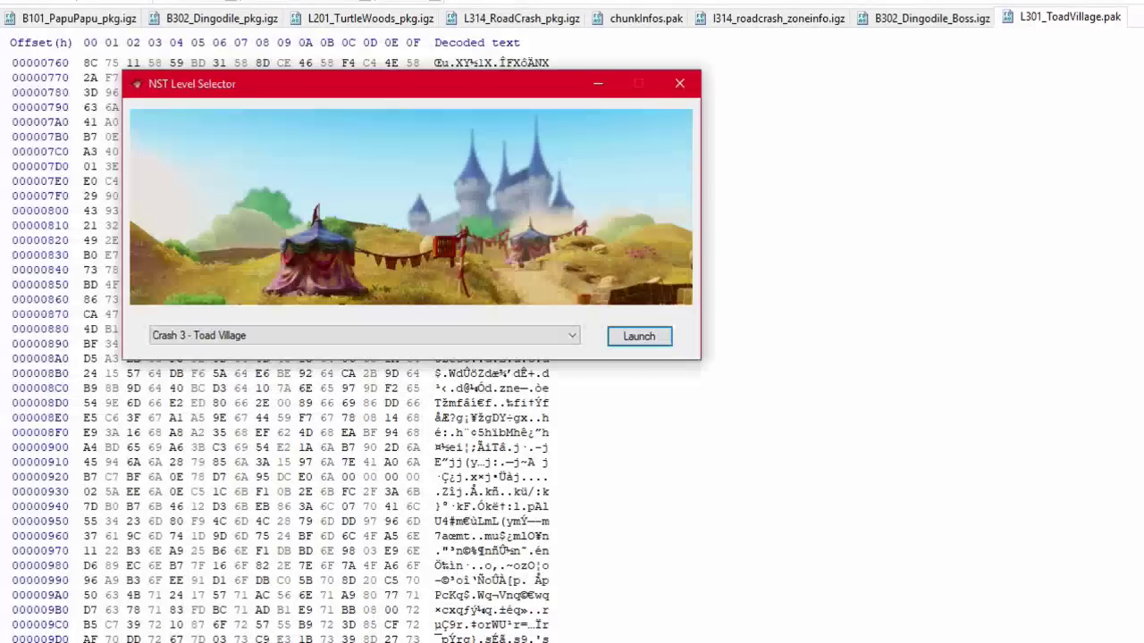
Step: Switch to NST Level Selector, launch Crash 3 - Toad Village, run along the path to inspect the replaced crates and leave the game
{"action": "left_click", "coordinate": [636, 339]}
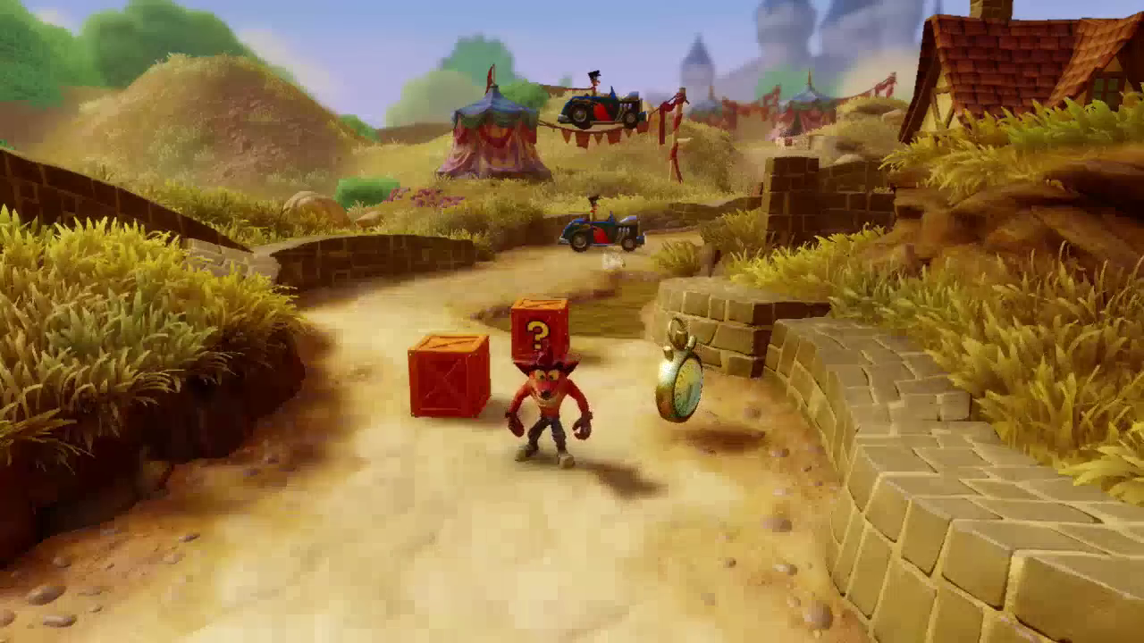
{"action": "key", "text": "Up"}
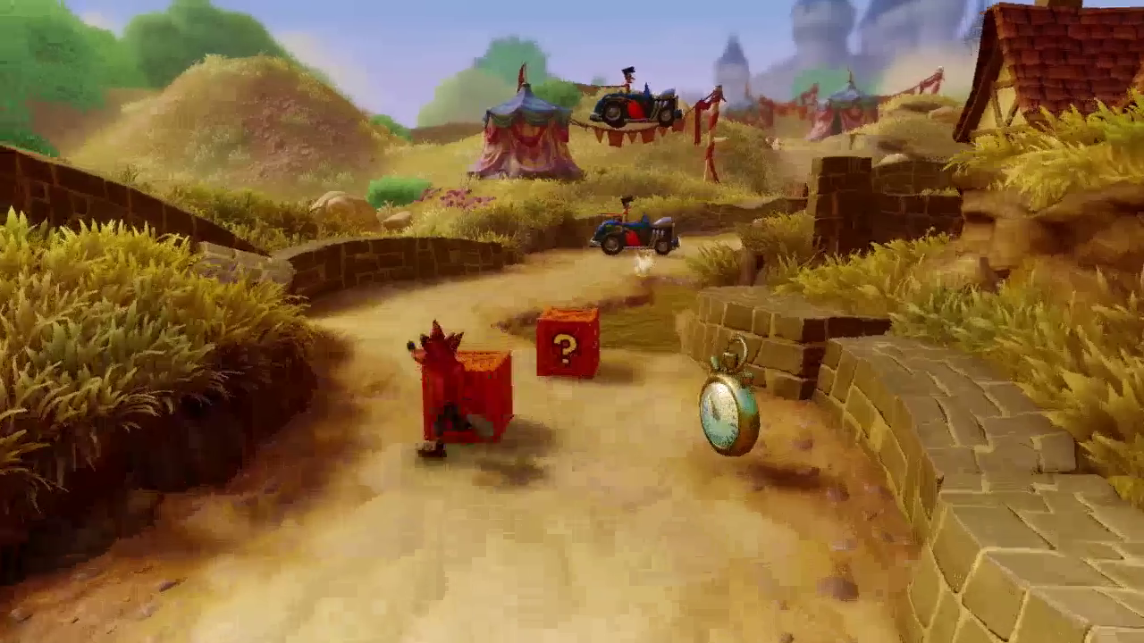
{"action": "key", "text": "Right"}
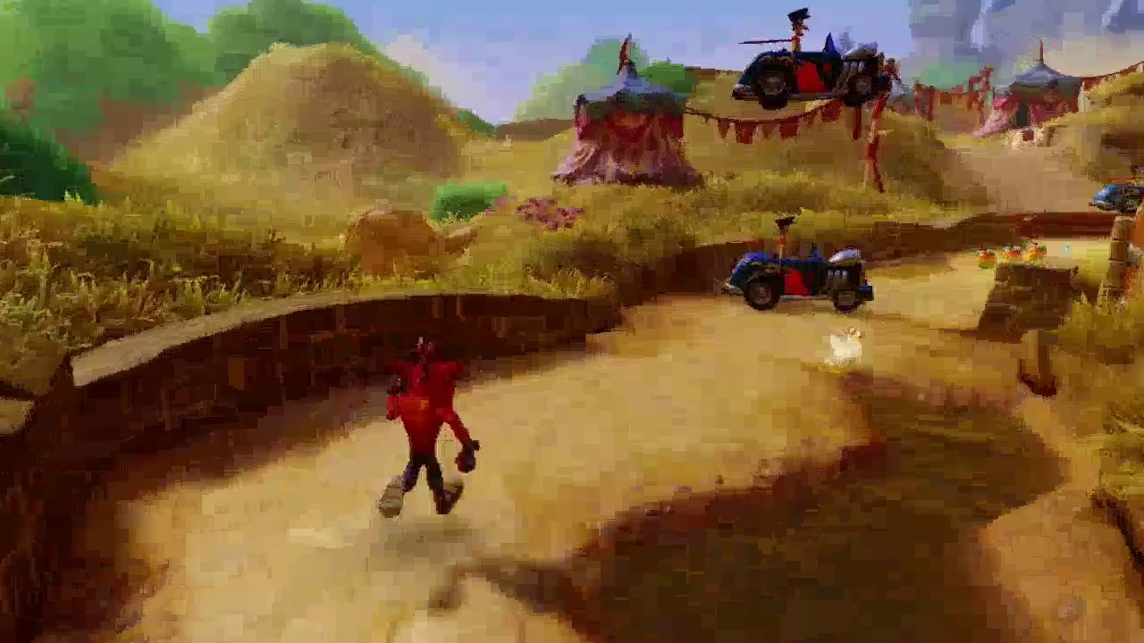
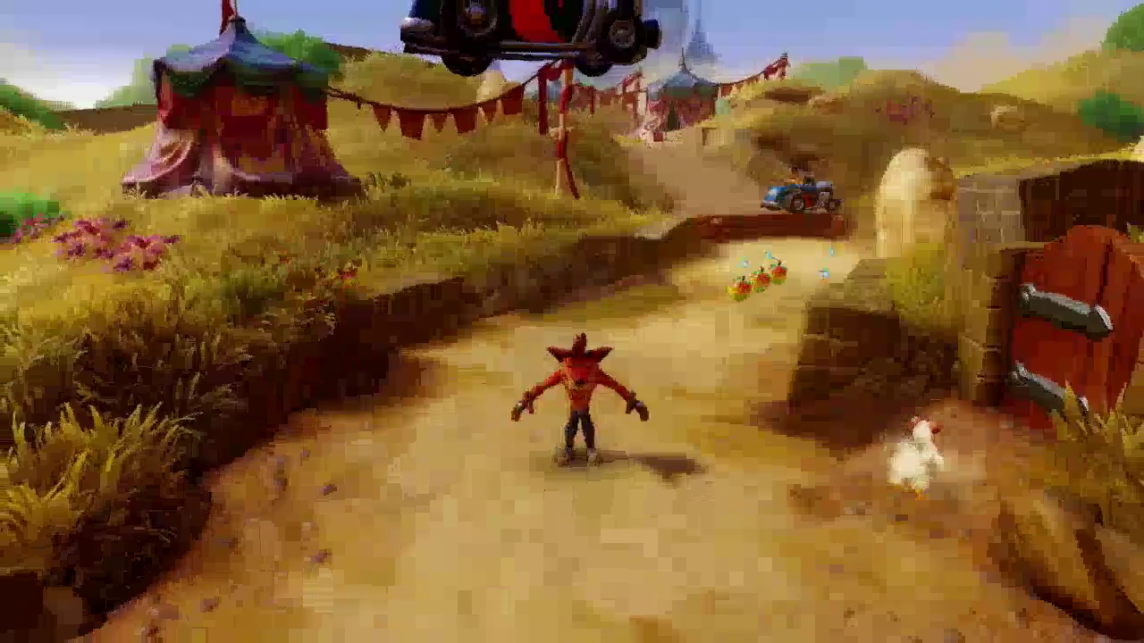
{"action": "key", "text": "Escape"}
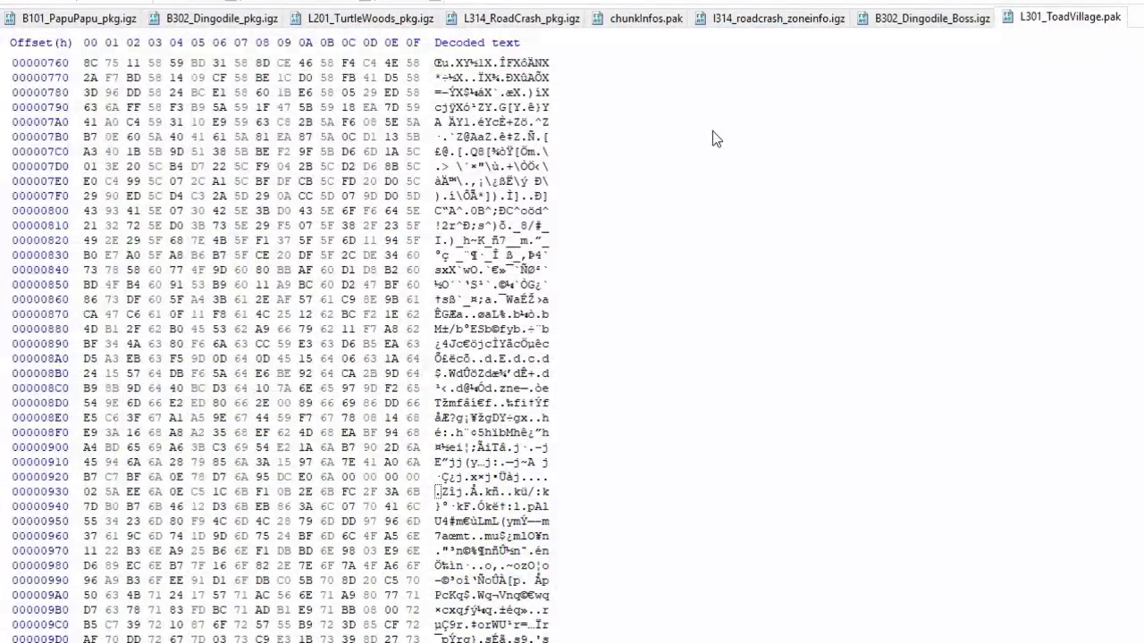
Step: In the hex editor, open HotRod.hka from the game's anims/Crash3/Enemies folder and examine its animation names
{"action": "key", "text": "ctrl+o"}
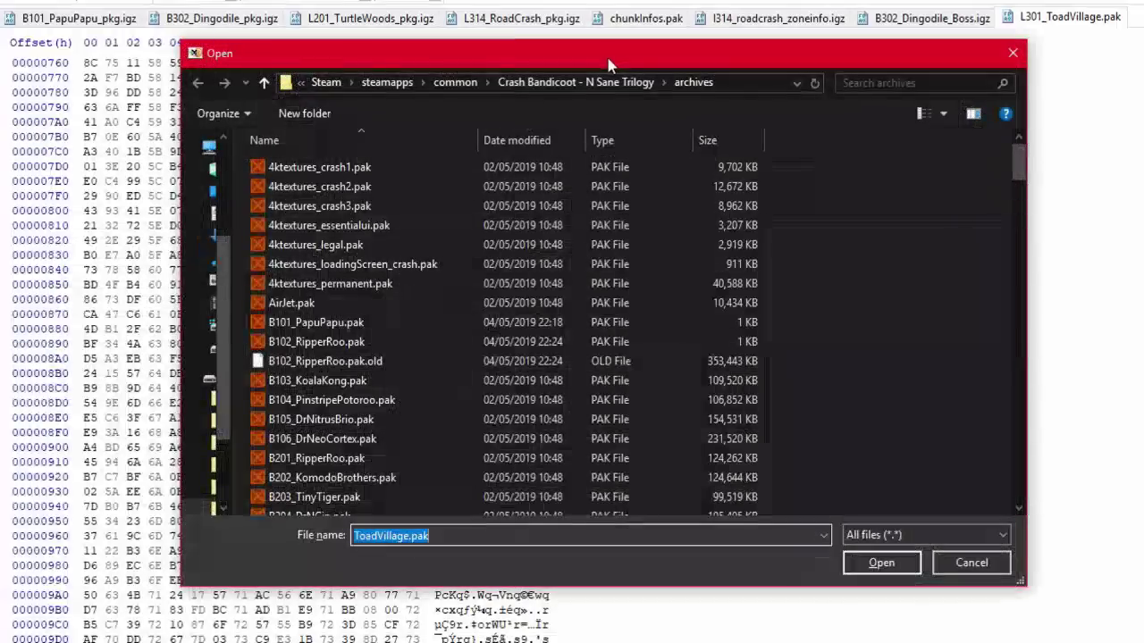
{"action": "left_click", "coordinate": [576, 81]}
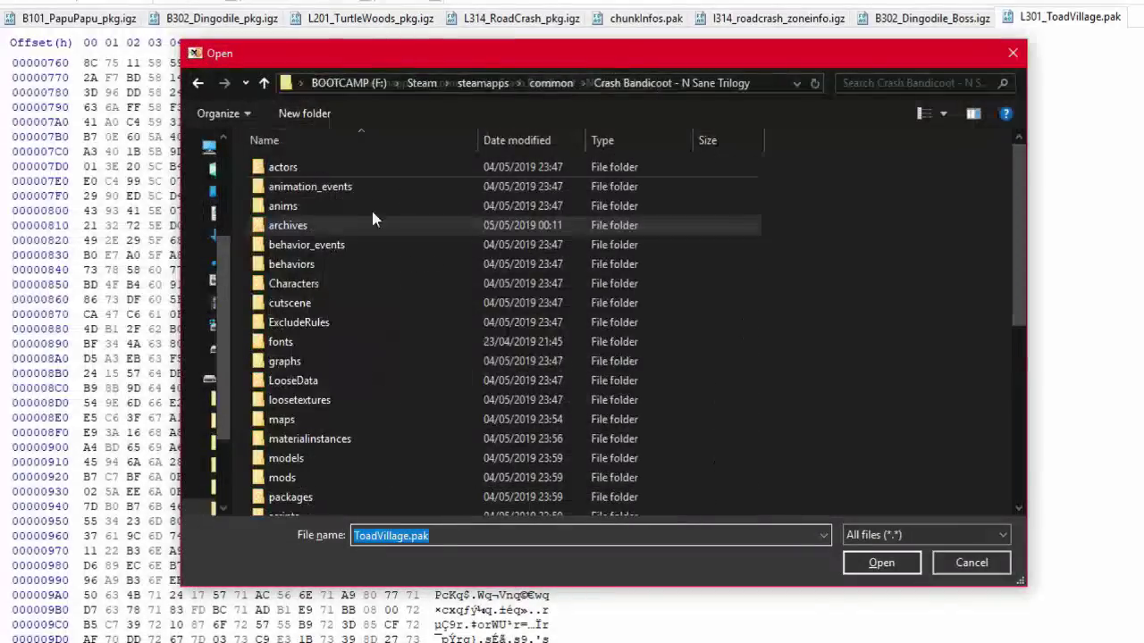
{"action": "double_click", "coordinate": [282, 206]}
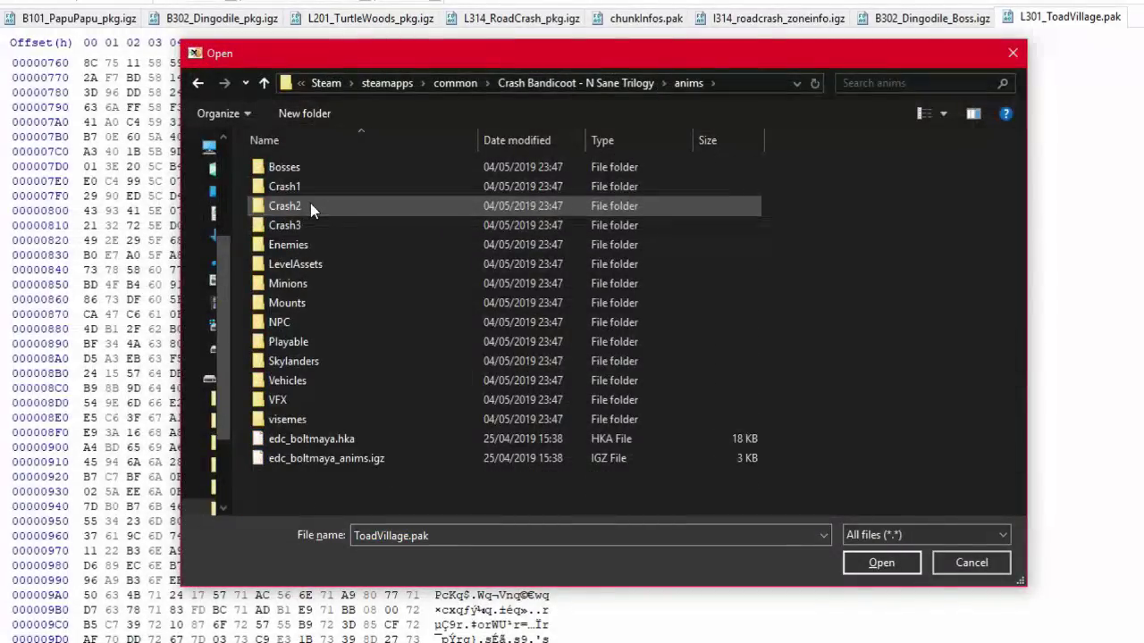
{"action": "double_click", "coordinate": [286, 247]}
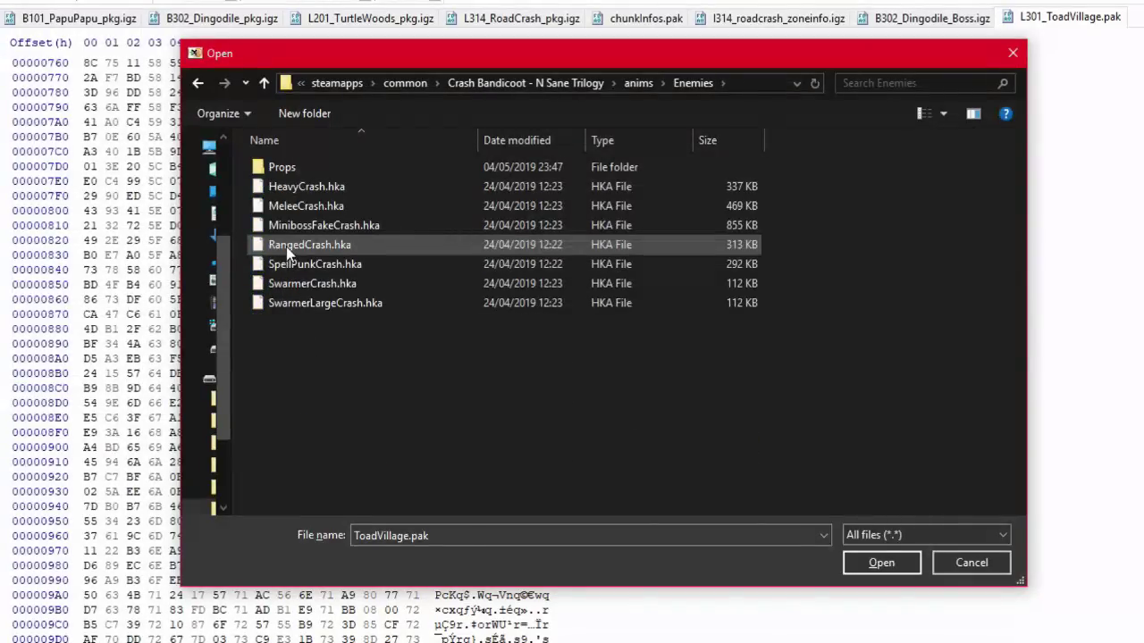
{"action": "left_click", "coordinate": [638, 83]}
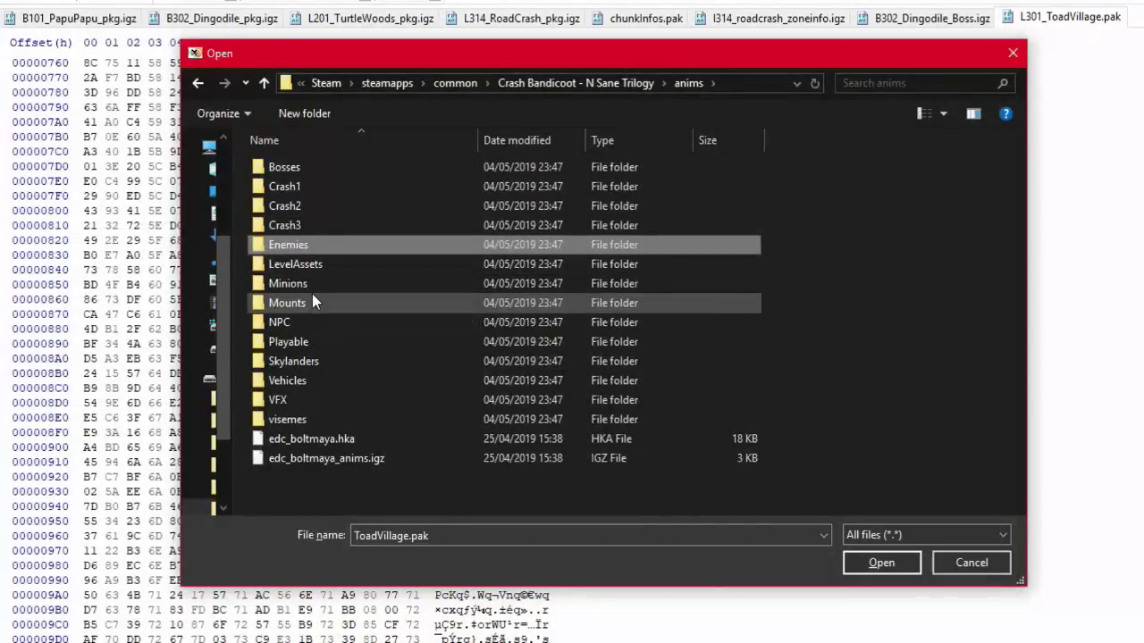
{"action": "double_click", "coordinate": [339, 222]}
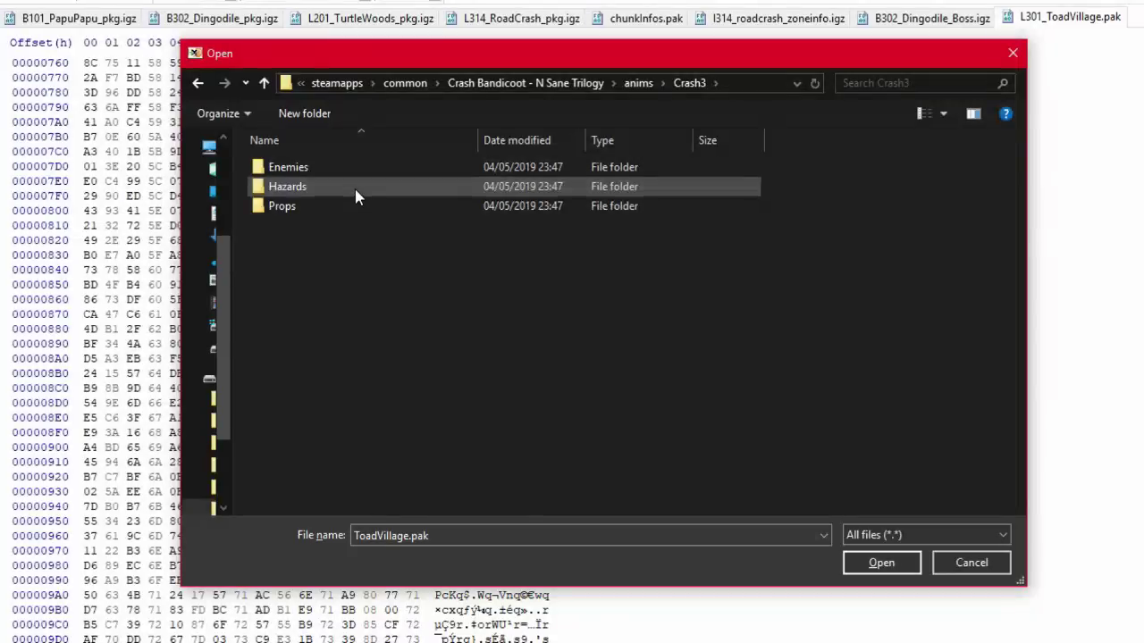
{"action": "double_click", "coordinate": [355, 187]}
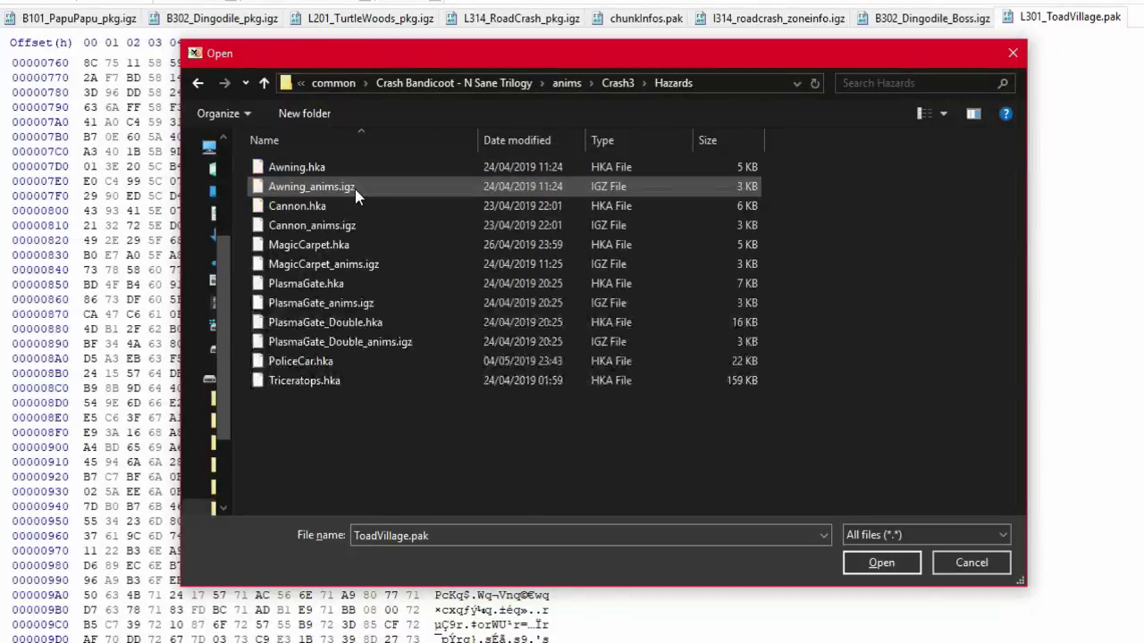
{"action": "left_click", "coordinate": [619, 85]}
{"action": "double_click", "coordinate": [458, 169]}
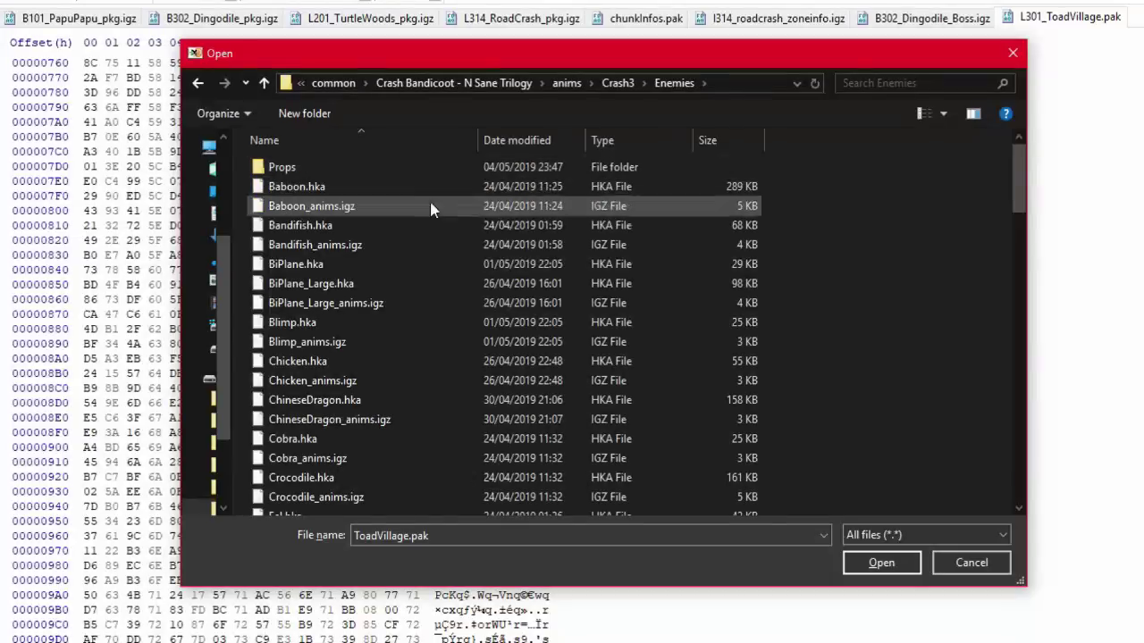
{"action": "left_click", "coordinate": [372, 380]}
{"action": "key", "text": "h"}
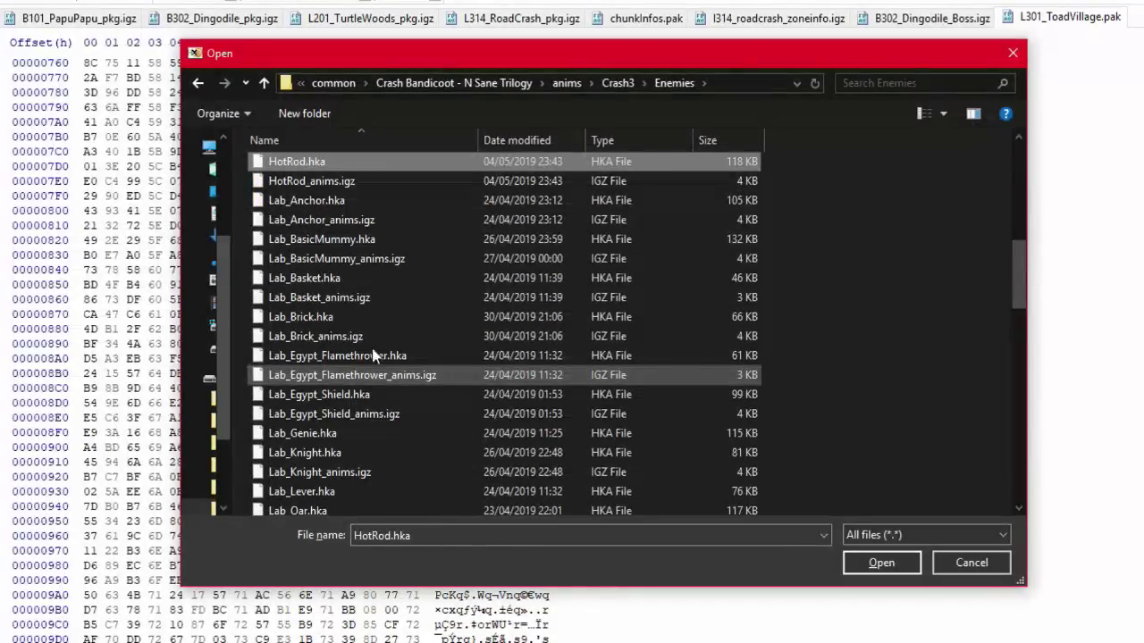
{"action": "double_click", "coordinate": [308, 160]}
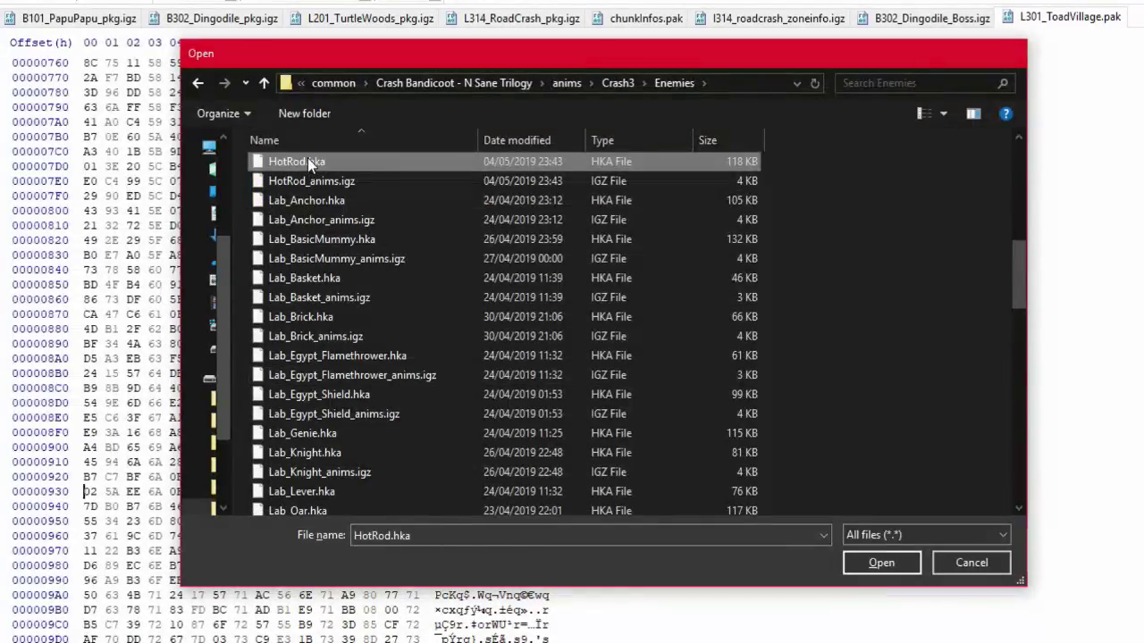
{"action": "scroll", "coordinate": [498, 241], "scroll_direction": "down", "scroll_amount": 20}
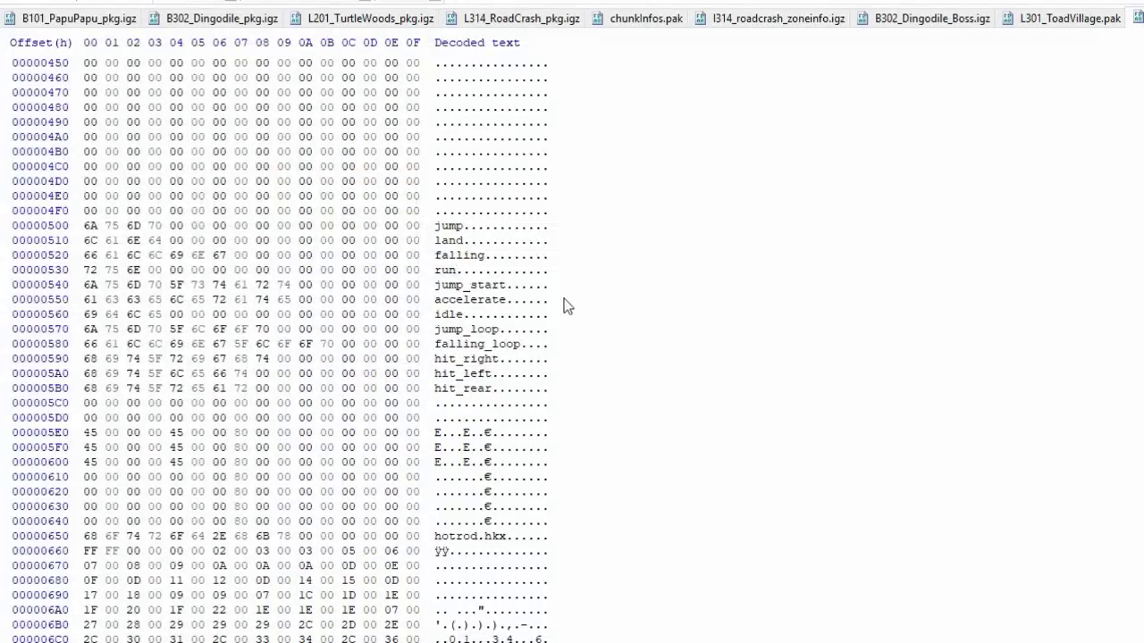
{"action": "scroll", "coordinate": [498, 307], "scroll_direction": "up", "scroll_amount": 1}
{"action": "scroll", "coordinate": [497, 306], "scroll_direction": "down", "scroll_amount": 1}
Step: Browse the game's behaviors/Crash3/Enemies folder for files to open and look inside its Lab_UFO folder
{"action": "key", "text": "ctrl+o"}
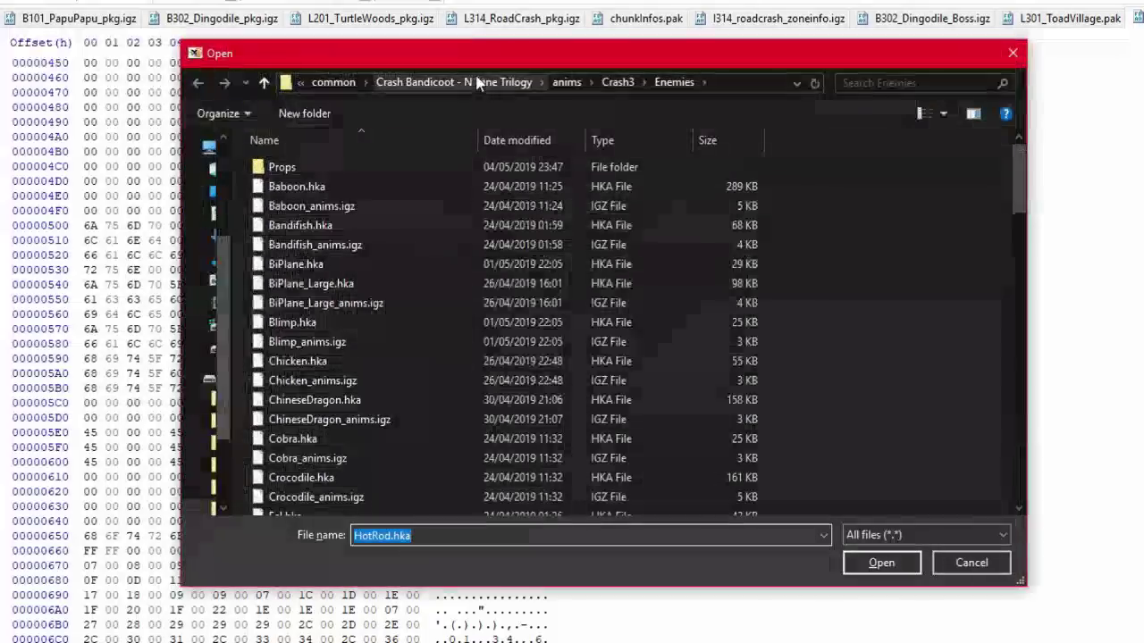
{"action": "left_click", "coordinate": [526, 84]}
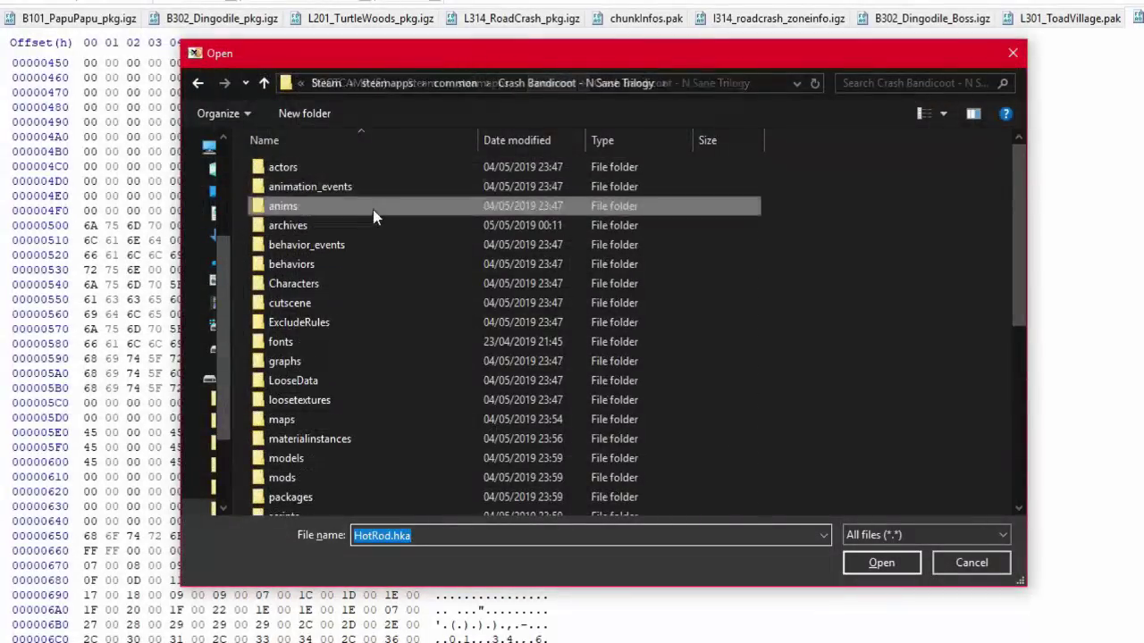
{"action": "double_click", "coordinate": [330, 262]}
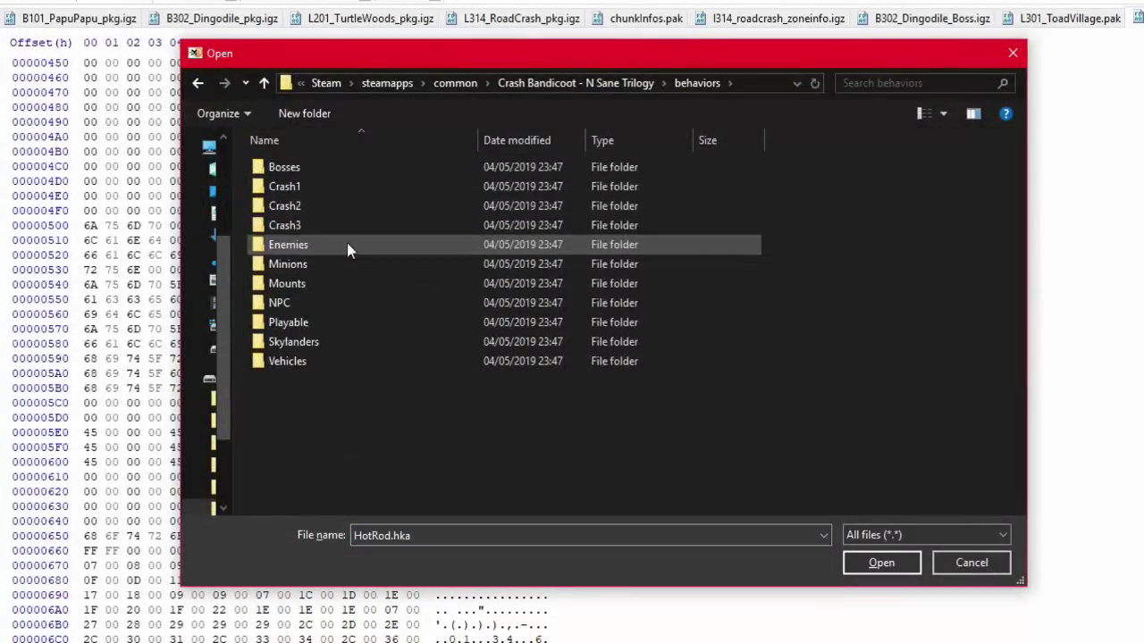
{"action": "double_click", "coordinate": [296, 227]}
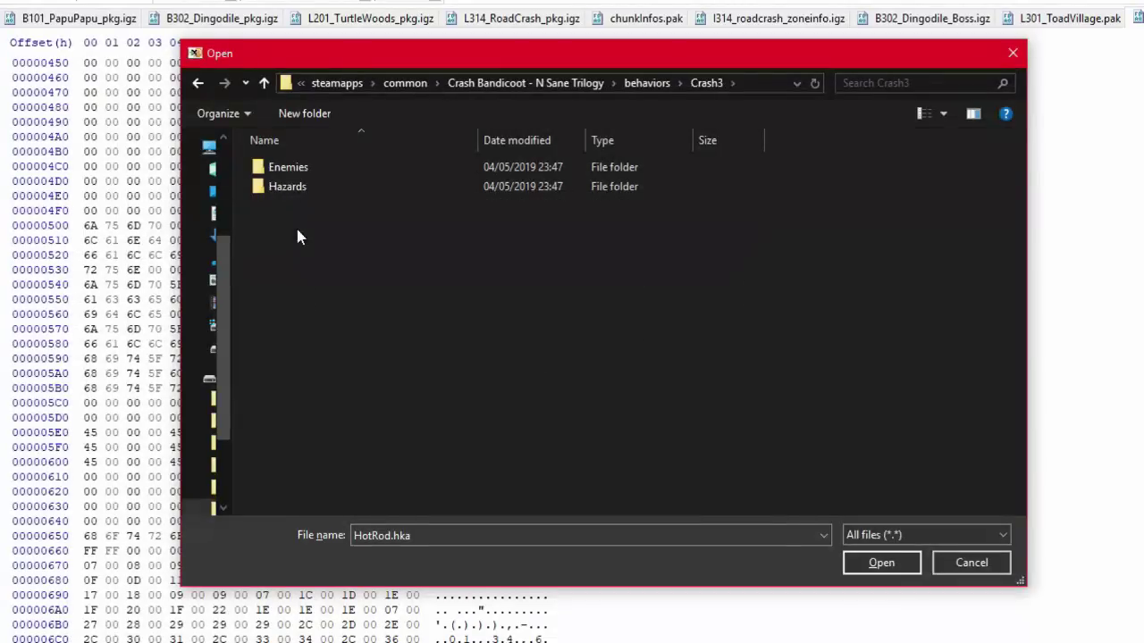
{"action": "double_click", "coordinate": [331, 178]}
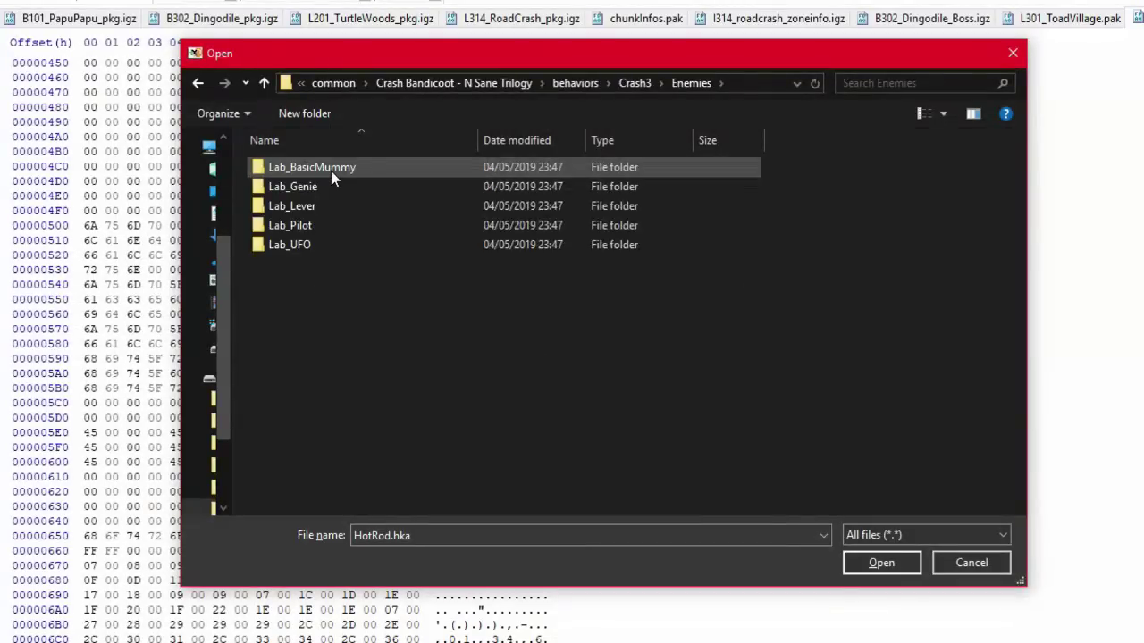
{"action": "double_click", "coordinate": [316, 239]}
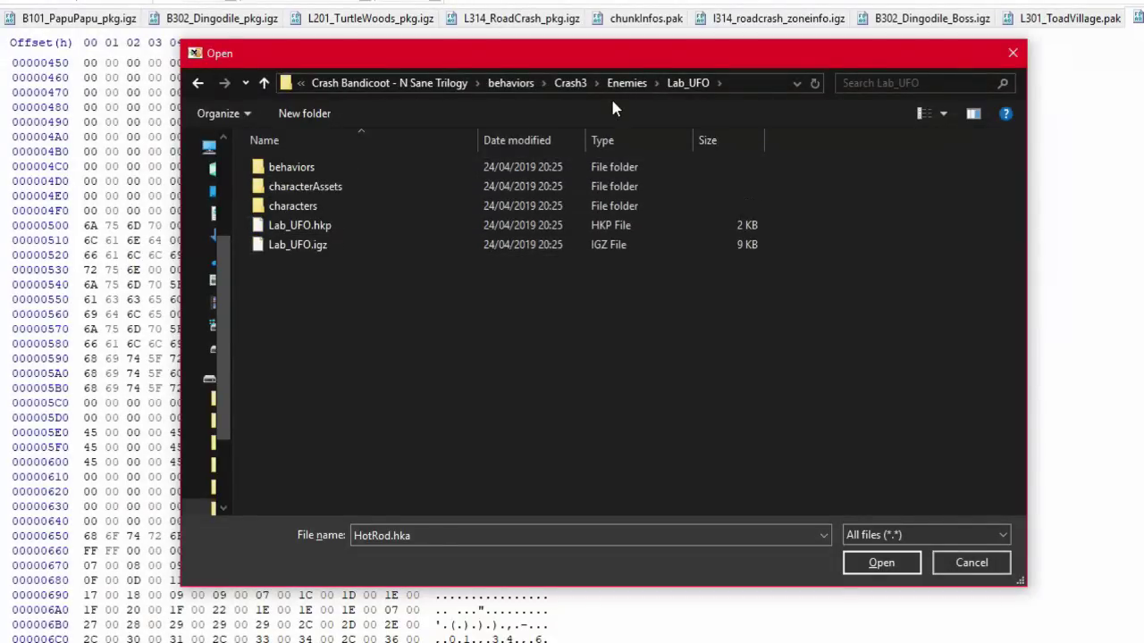
{"action": "left_click", "coordinate": [623, 85]}
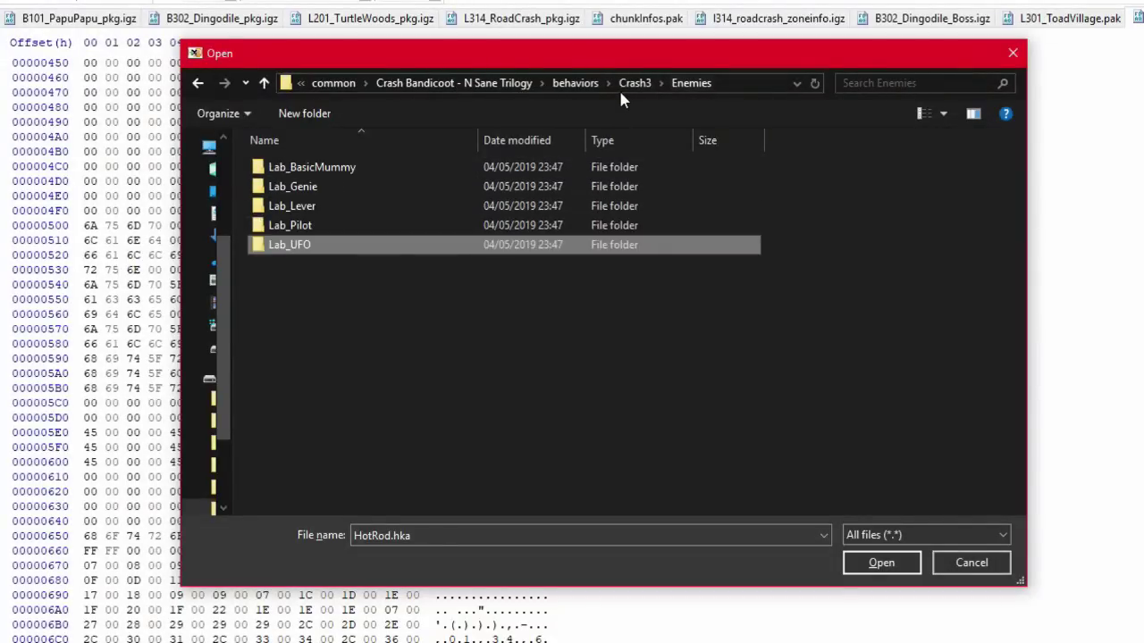
Step: Look inside the Lab_BasicMummy folder and its characterAssets subfolder, and return to behaviors/Crash3/Enemies
{"action": "double_click", "coordinate": [425, 167]}
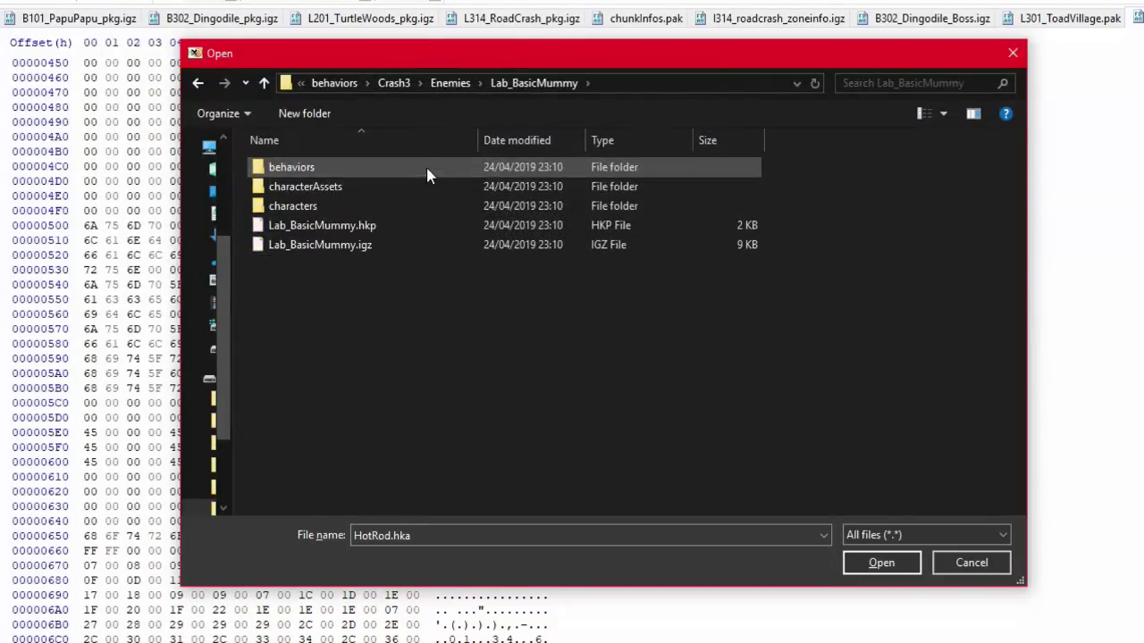
{"action": "double_click", "coordinate": [411, 182]}
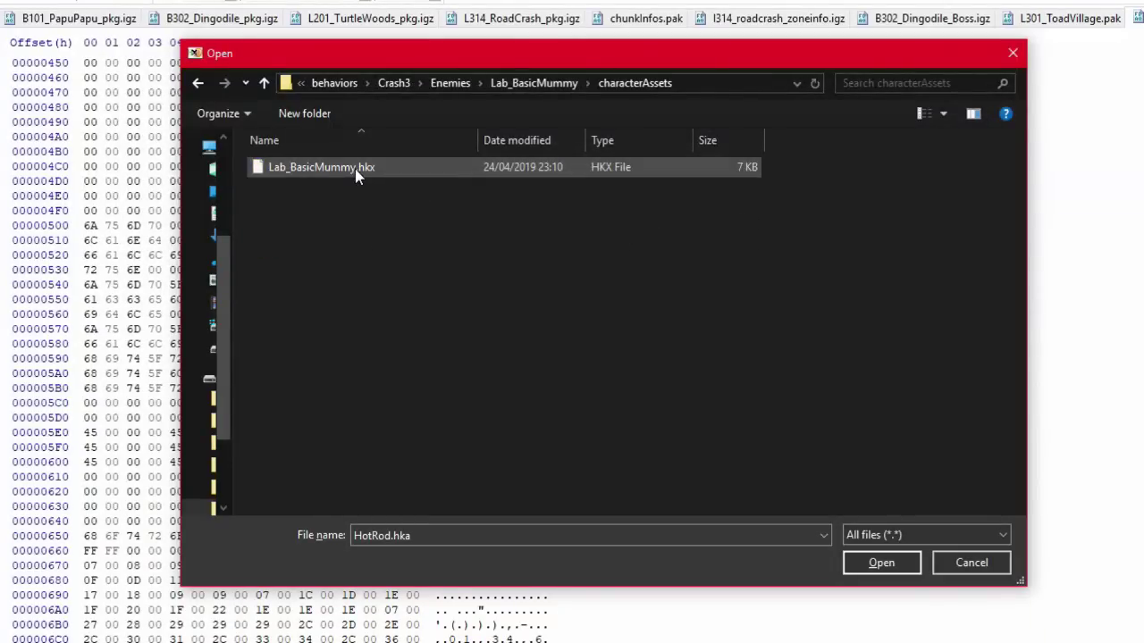
{"action": "left_click", "coordinate": [541, 87]}
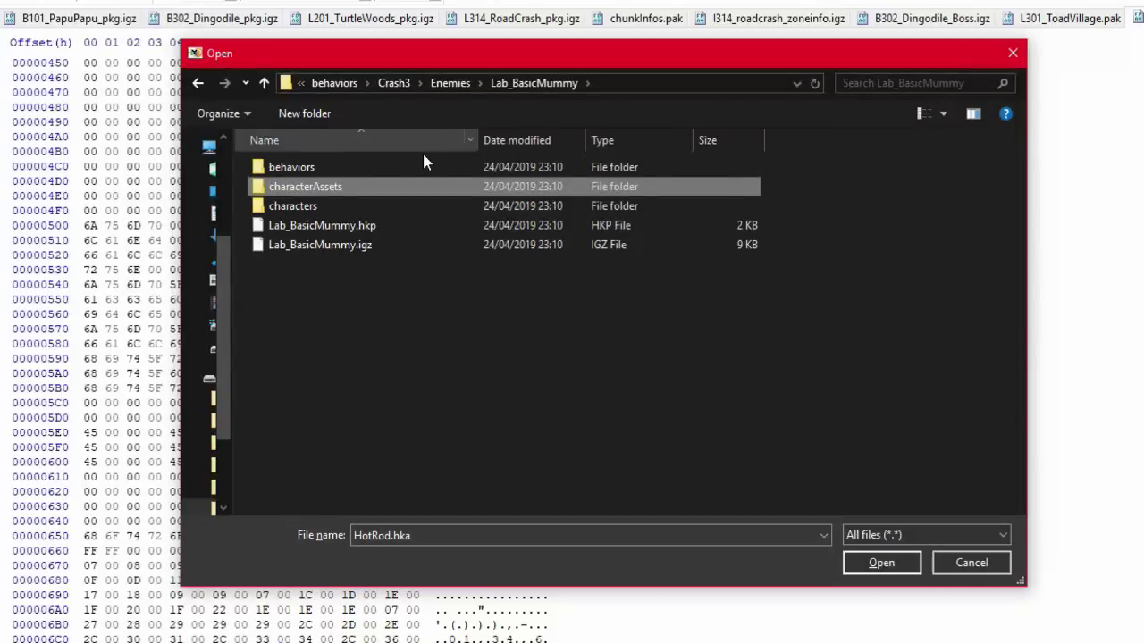
{"action": "left_click", "coordinate": [462, 85]}
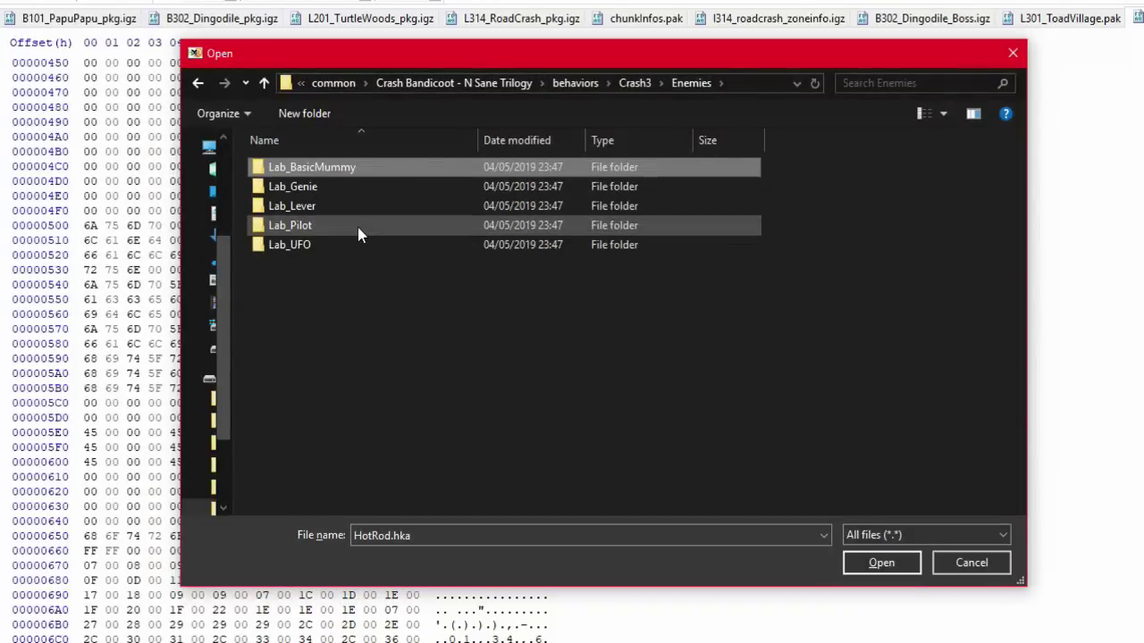
Step: Open Lab_Pilot.hkx from the characterAssets folder of Lab_Pilot and look through its decoded text
{"action": "mouse_move", "coordinate": [358, 229]}
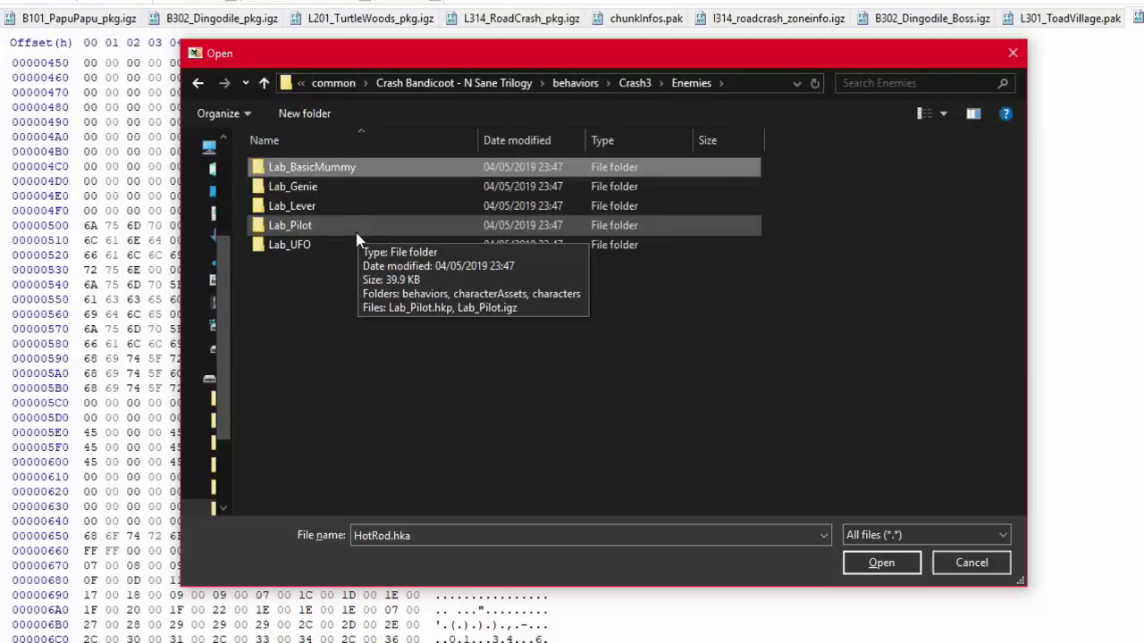
{"action": "double_click", "coordinate": [355, 230]}
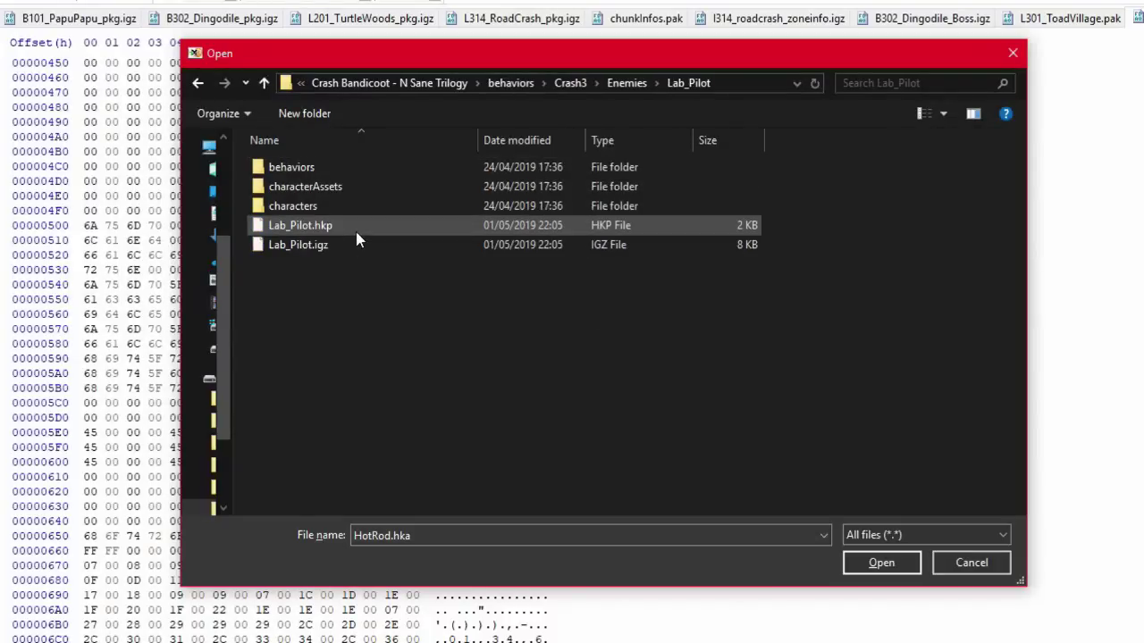
{"action": "double_click", "coordinate": [367, 180]}
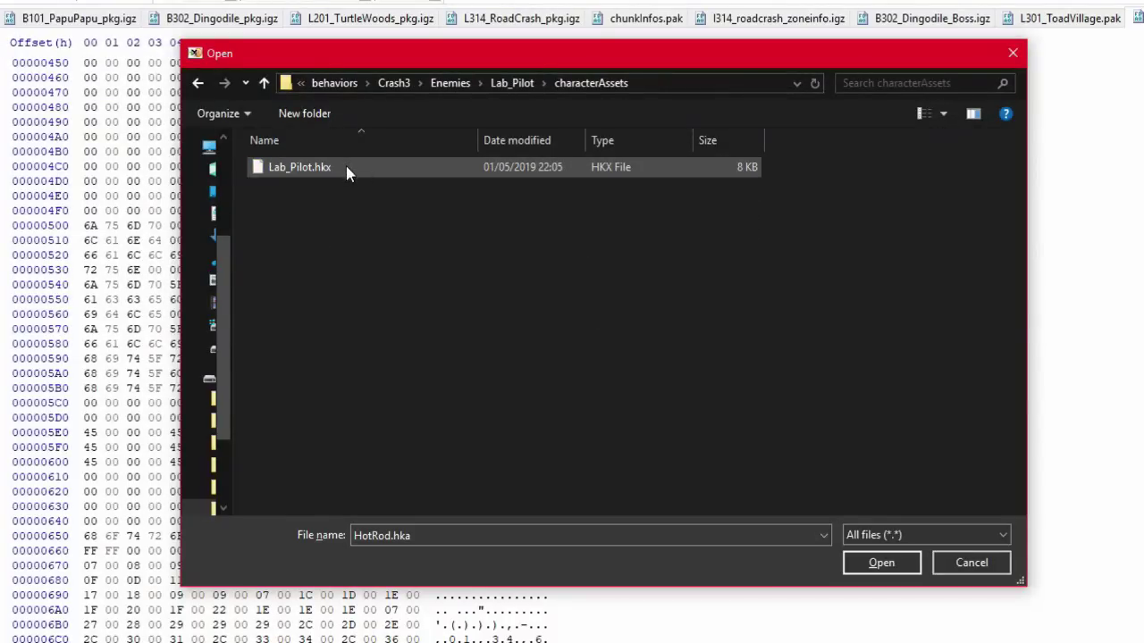
{"action": "left_click", "coordinate": [515, 84]}
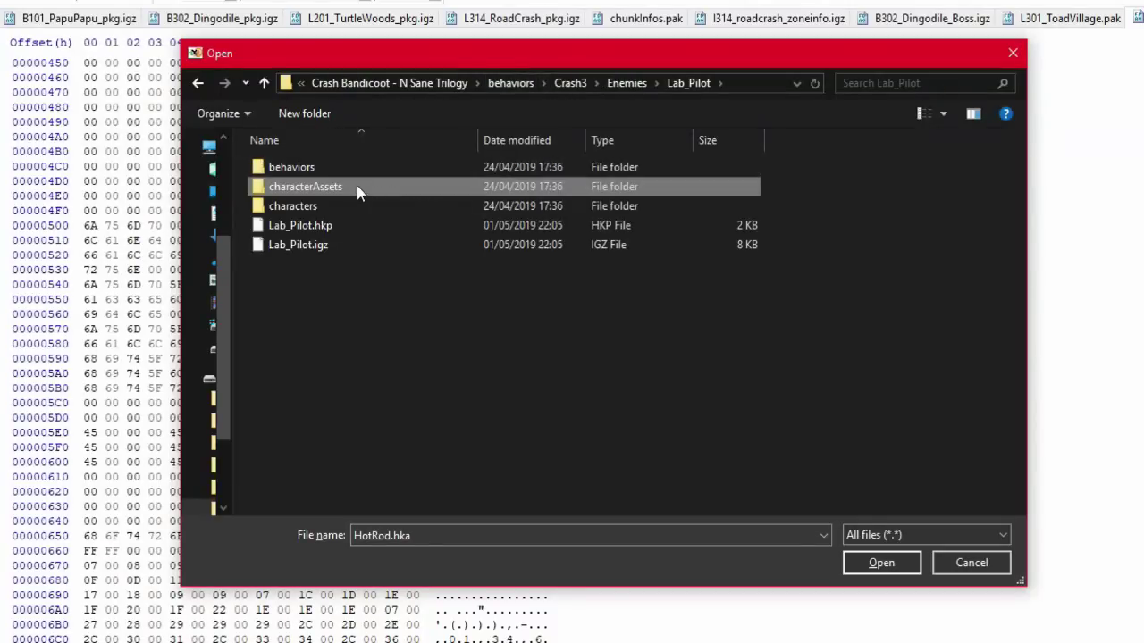
{"action": "double_click", "coordinate": [331, 190]}
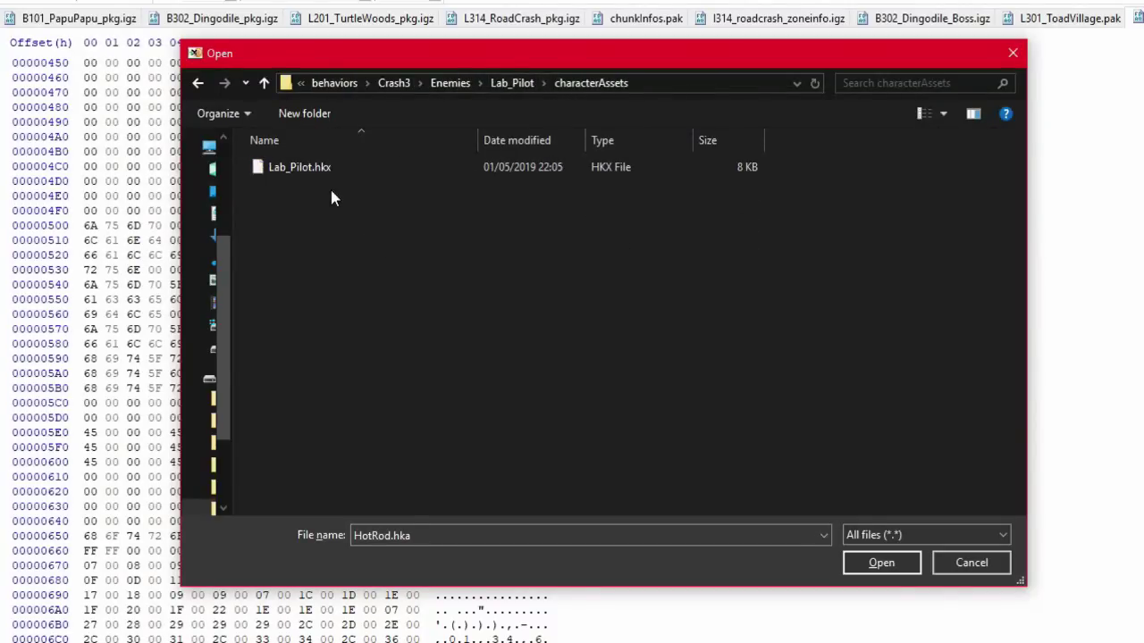
{"action": "double_click", "coordinate": [324, 175]}
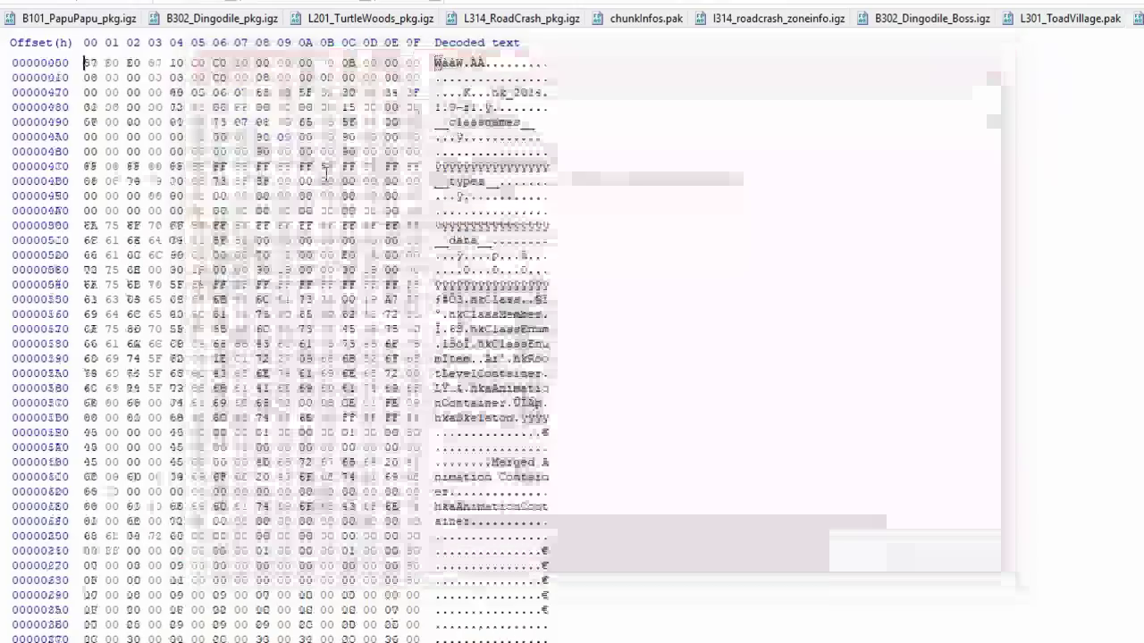
{"action": "scroll", "coordinate": [488, 306], "scroll_direction": "down", "scroll_amount": 20}
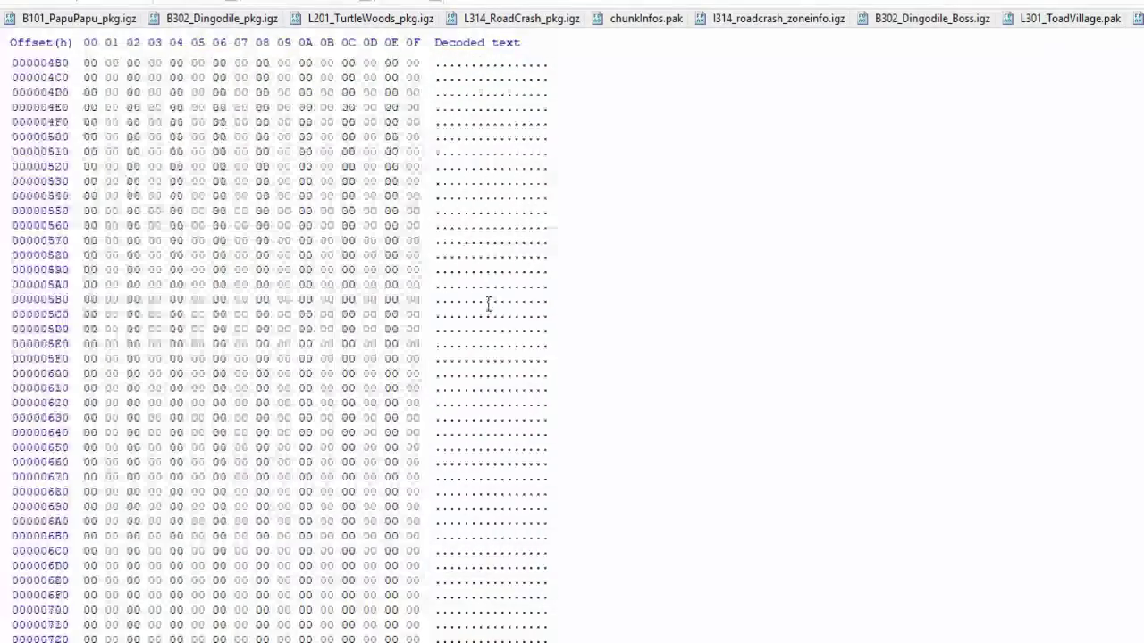
{"action": "scroll", "coordinate": [506, 305], "scroll_direction": "up", "scroll_amount": 20}
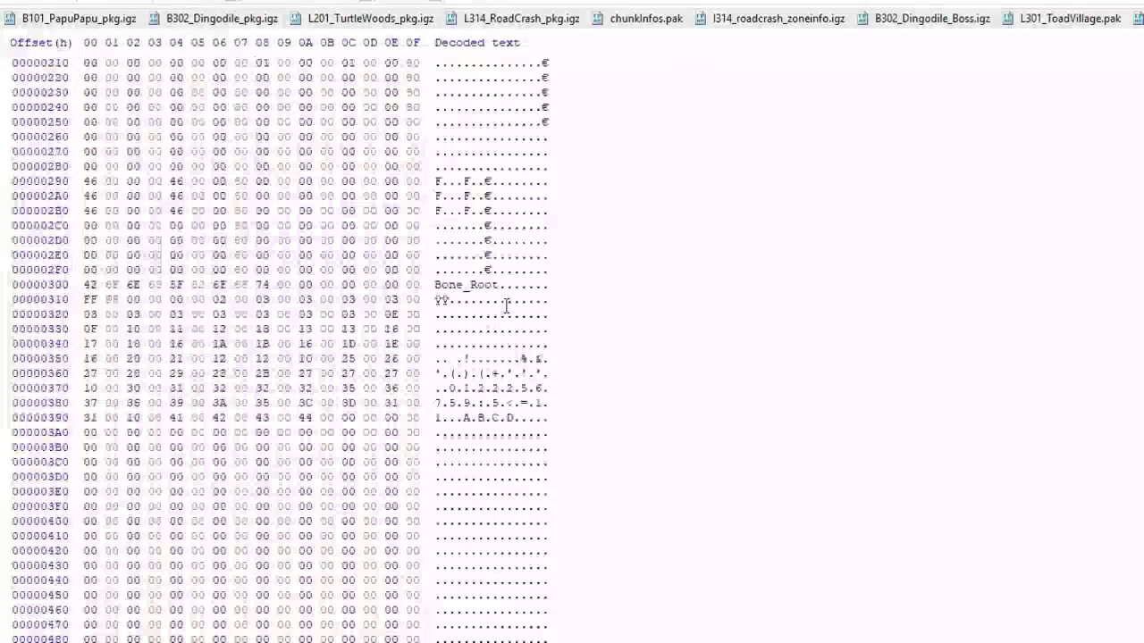
{"action": "scroll", "coordinate": [521, 353], "scroll_direction": "up", "scroll_amount": 11}
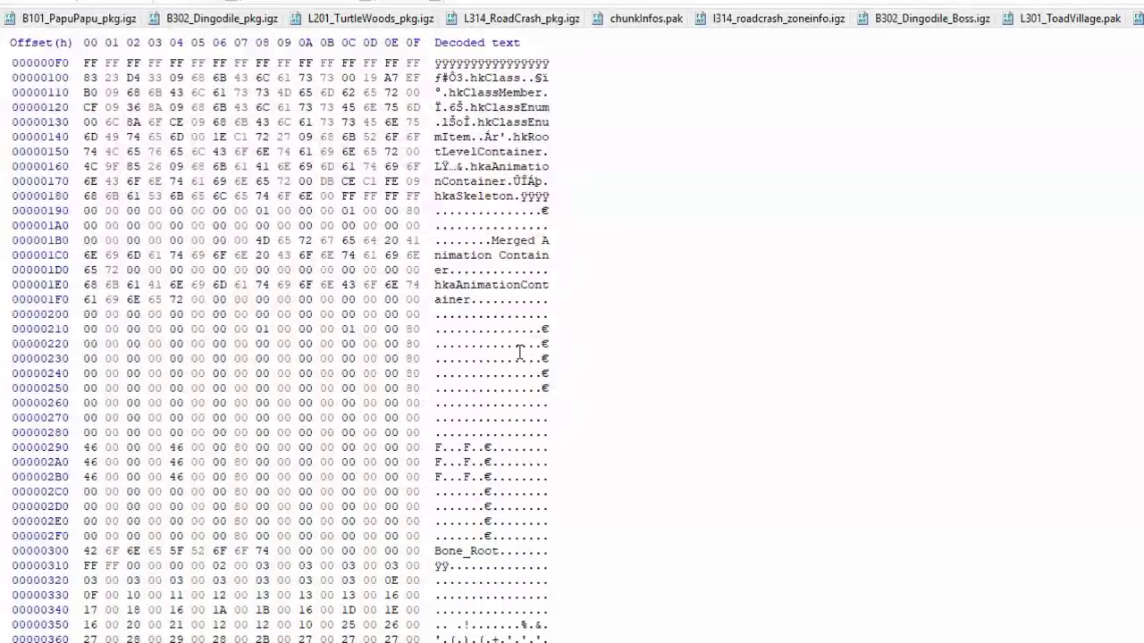
{"action": "key", "text": "ctrl+o"}
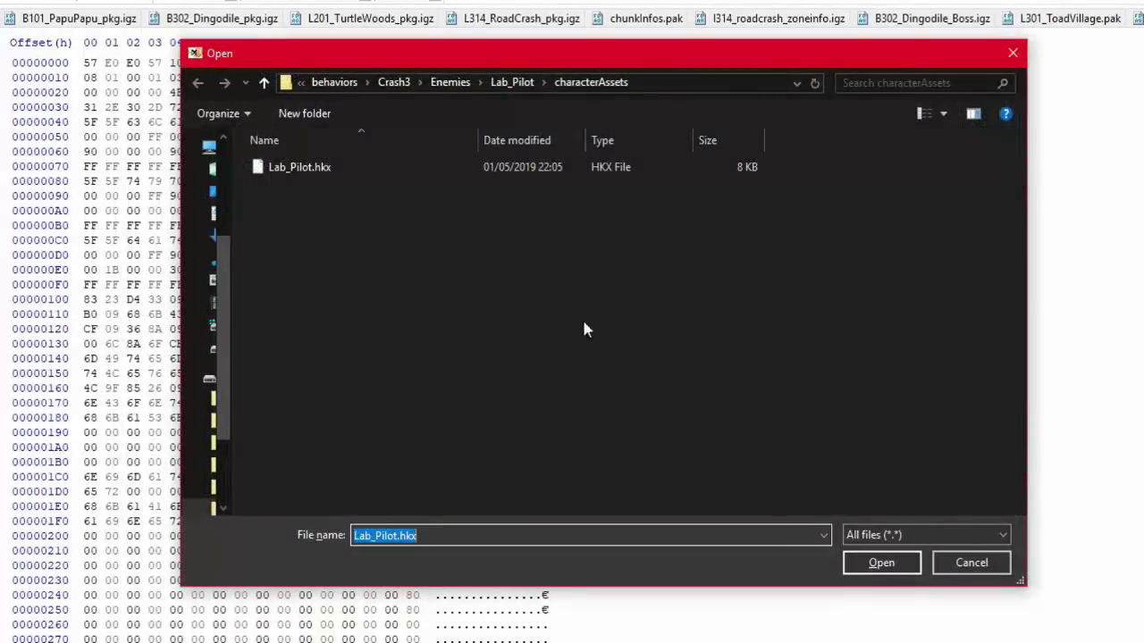
{"action": "left_click", "coordinate": [952, 565]}
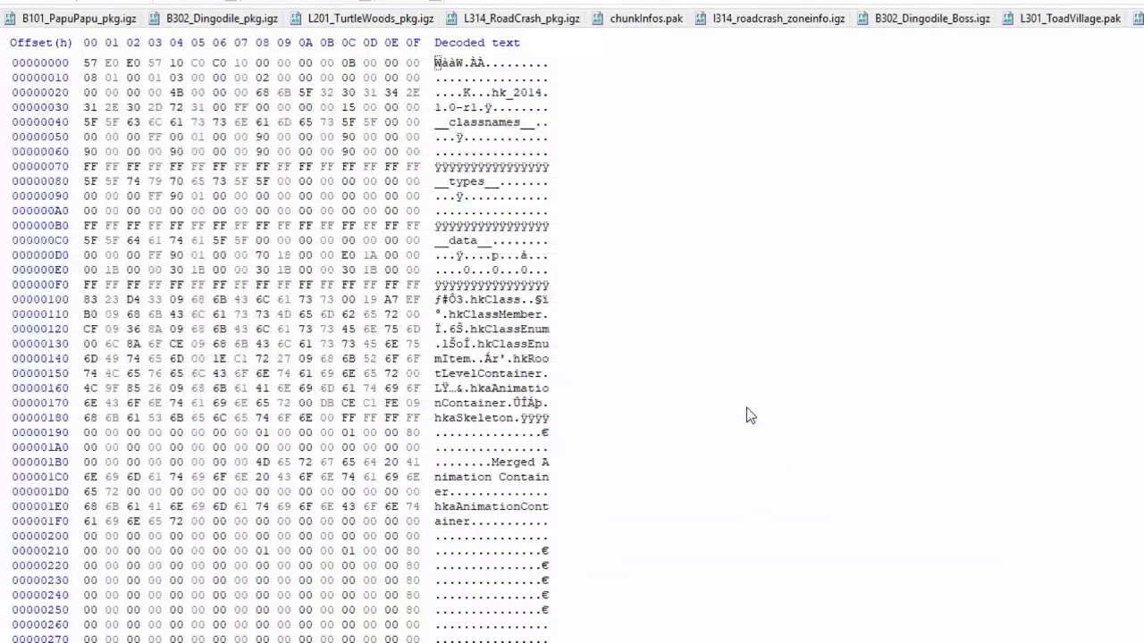
Step: Copy all bytes of Lab_Pilot.hkx, replace the entire contents of Crash.hkx in behaviors/Playable/Crash/characterAssets with them, and save
{"action": "key", "text": "ctrl+a"}
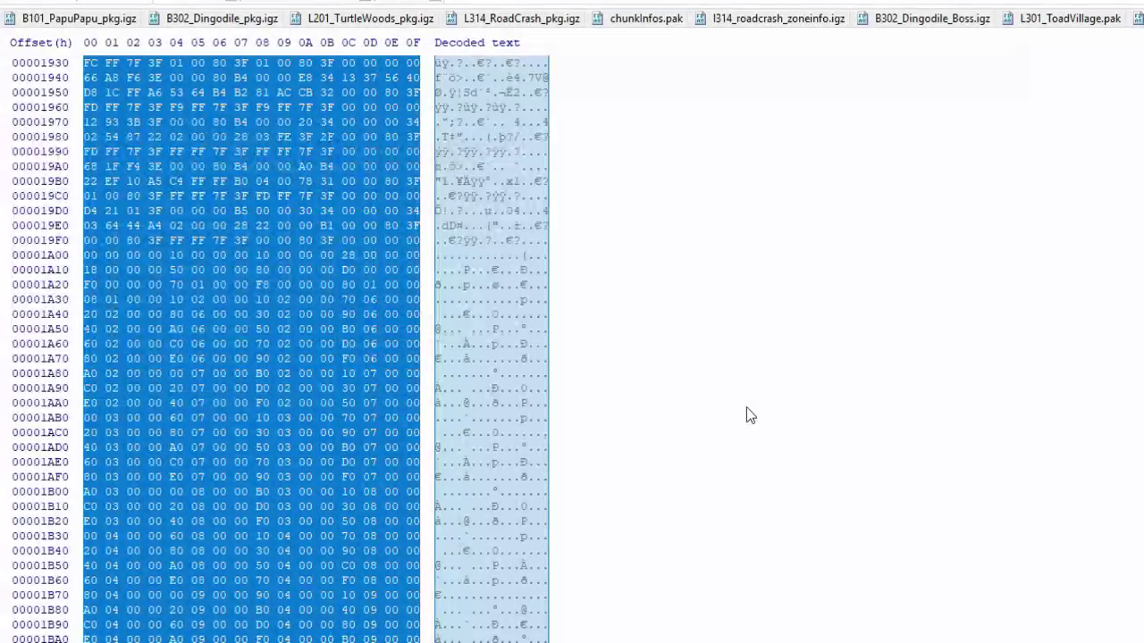
{"action": "key", "text": "ctrl+o"}
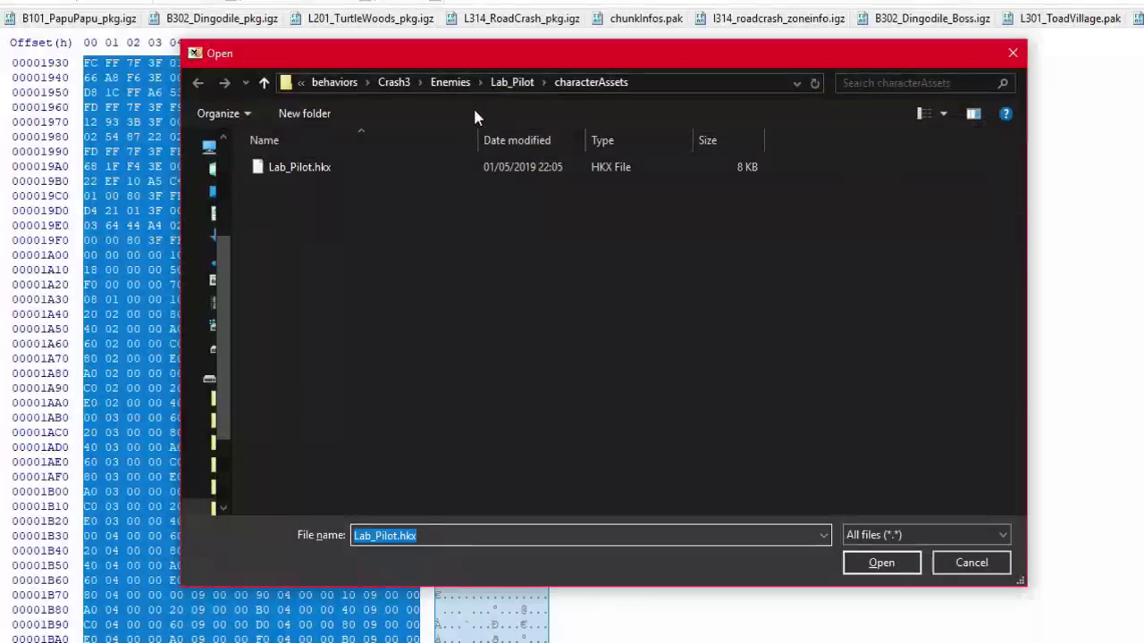
{"action": "left_click", "coordinate": [334, 82]}
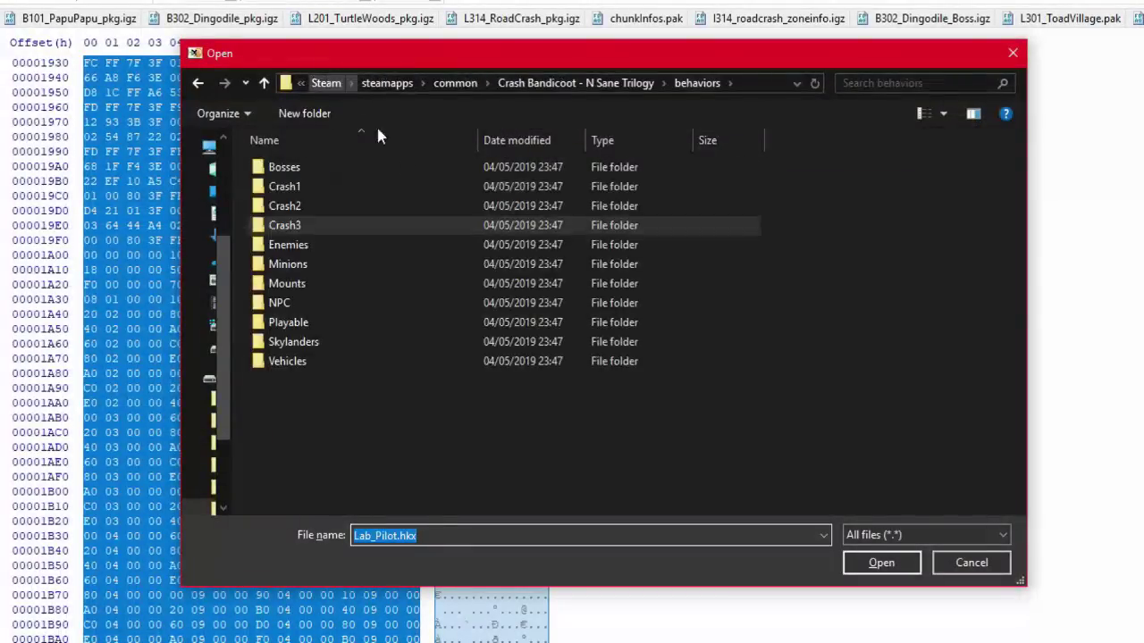
{"action": "double_click", "coordinate": [337, 321]}
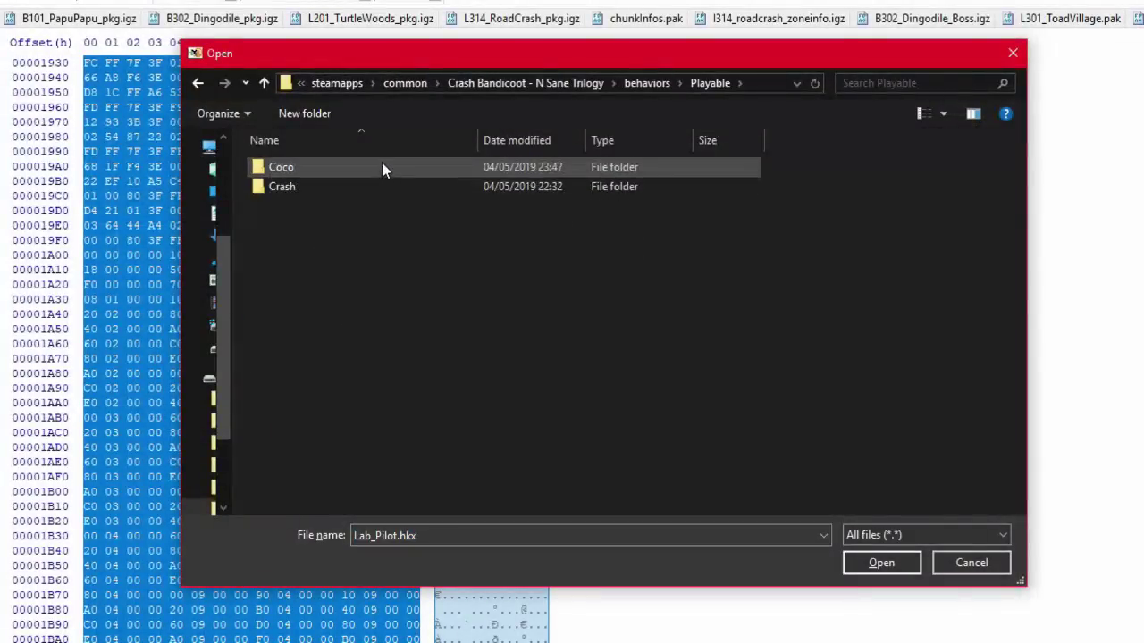
{"action": "double_click", "coordinate": [349, 187]}
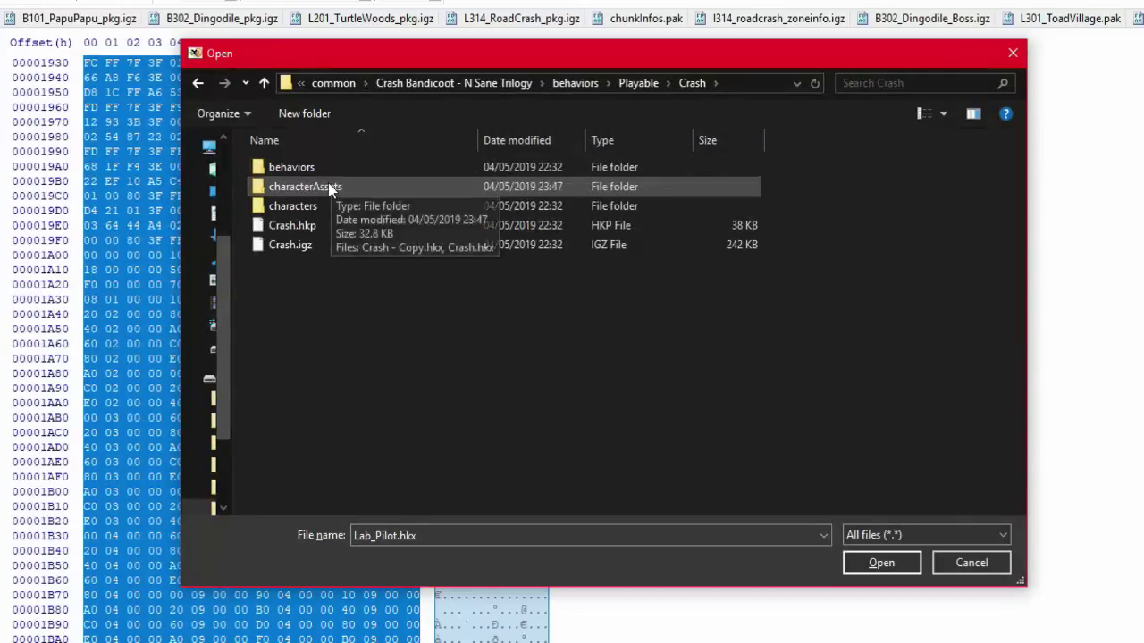
{"action": "double_click", "coordinate": [328, 184]}
{"action": "double_click", "coordinate": [317, 189]}
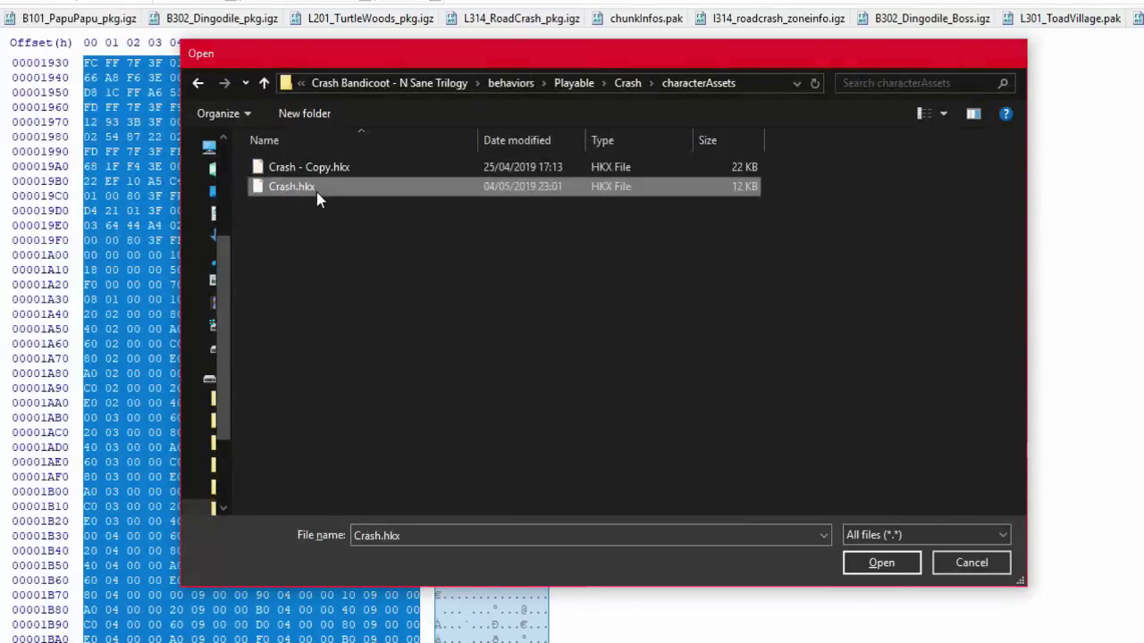
{"action": "key", "text": "ctrl+a"}
{"action": "key", "text": "ctrl+v"}
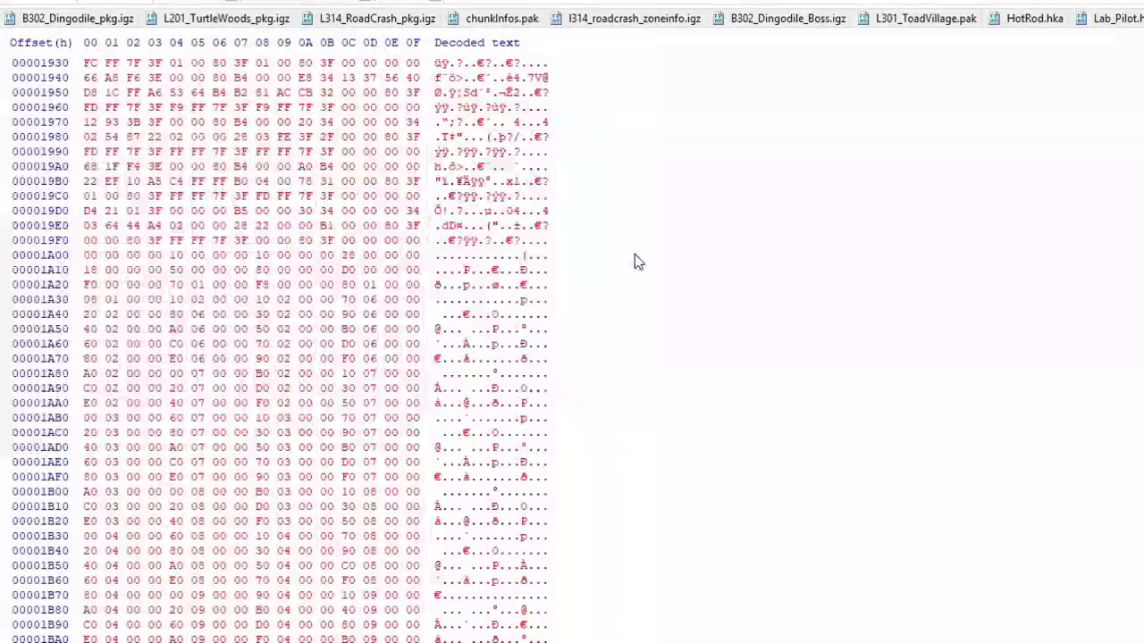
Step: Open Lab_Pilot.hka from the game's anims/Crash3/Enemies folder and examine its animation names
{"action": "key", "text": "ctrl+o"}
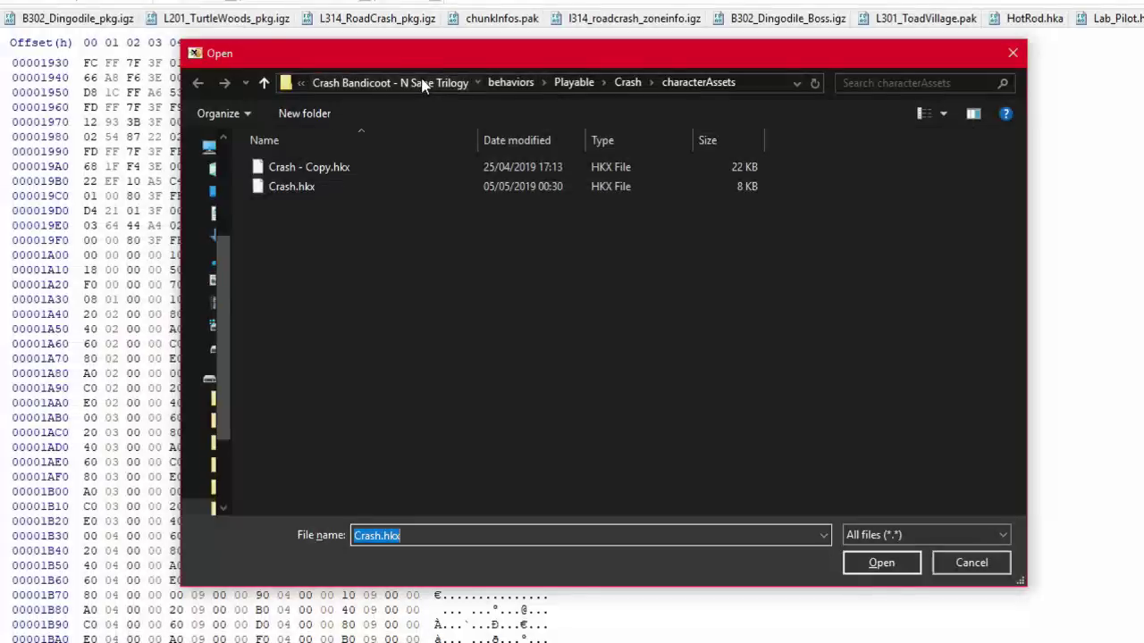
{"action": "left_click", "coordinate": [394, 82]}
{"action": "double_click", "coordinate": [324, 211]}
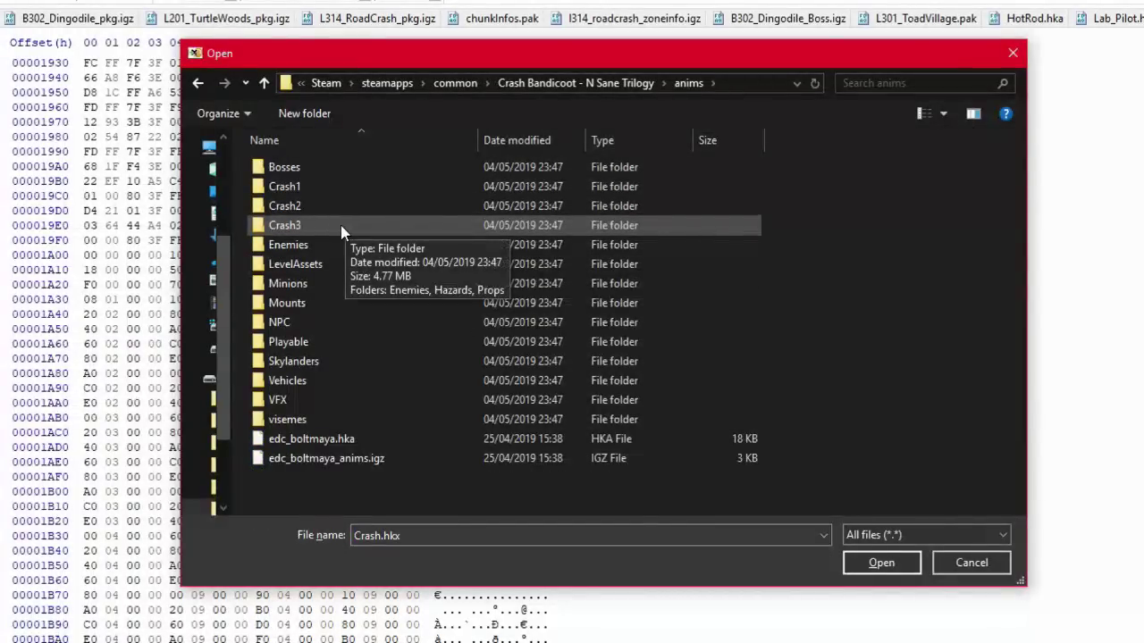
{"action": "double_click", "coordinate": [340, 224]}
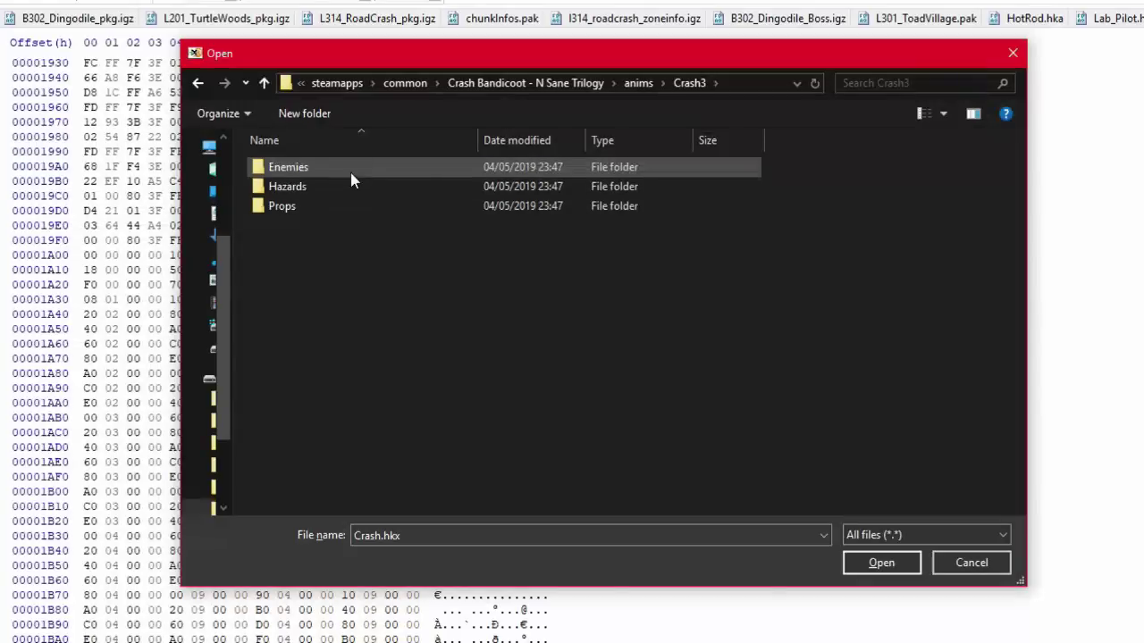
{"action": "double_click", "coordinate": [349, 169]}
{"action": "scroll", "coordinate": [368, 309], "scroll_direction": "down", "scroll_amount": 15}
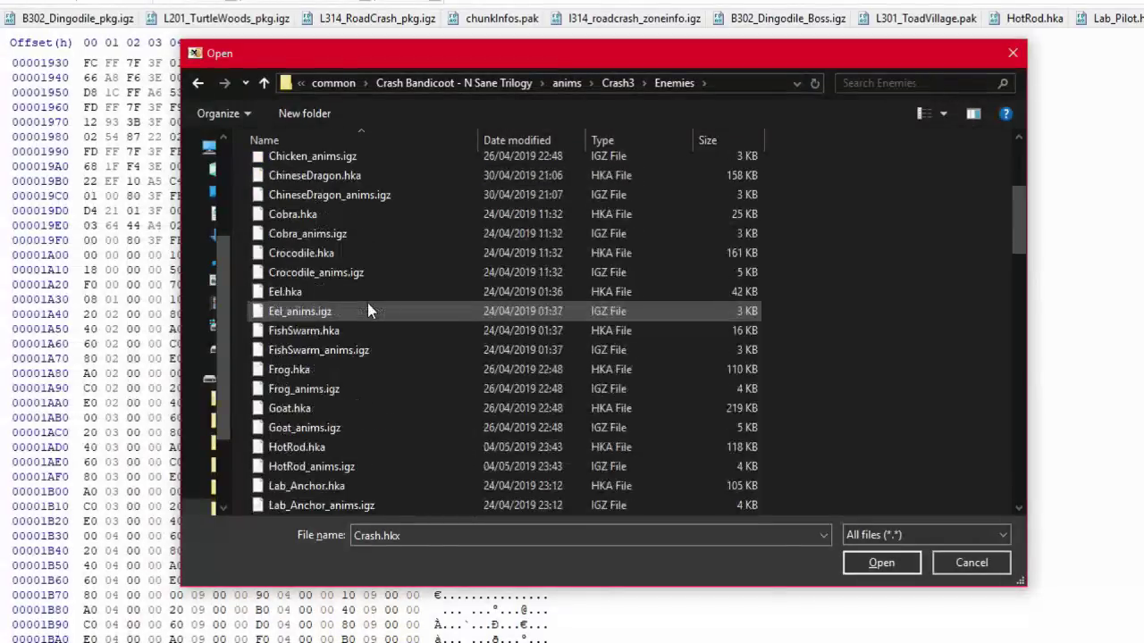
{"action": "scroll", "coordinate": [368, 310], "scroll_direction": "up", "scroll_amount": 3}
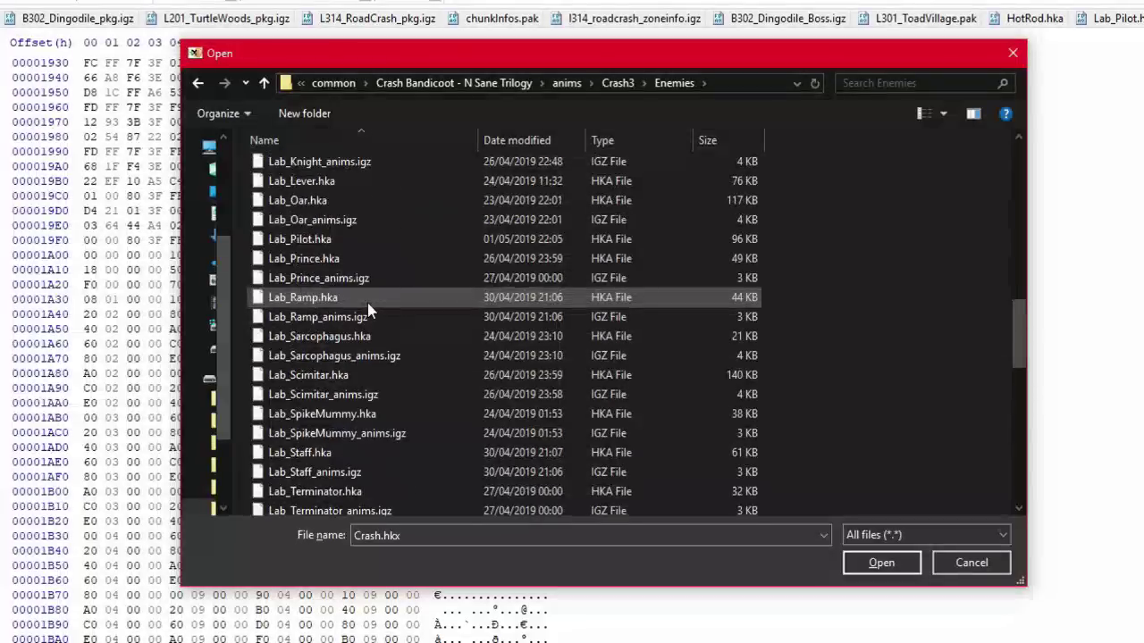
{"action": "scroll", "coordinate": [369, 299], "scroll_direction": "up", "scroll_amount": 3}
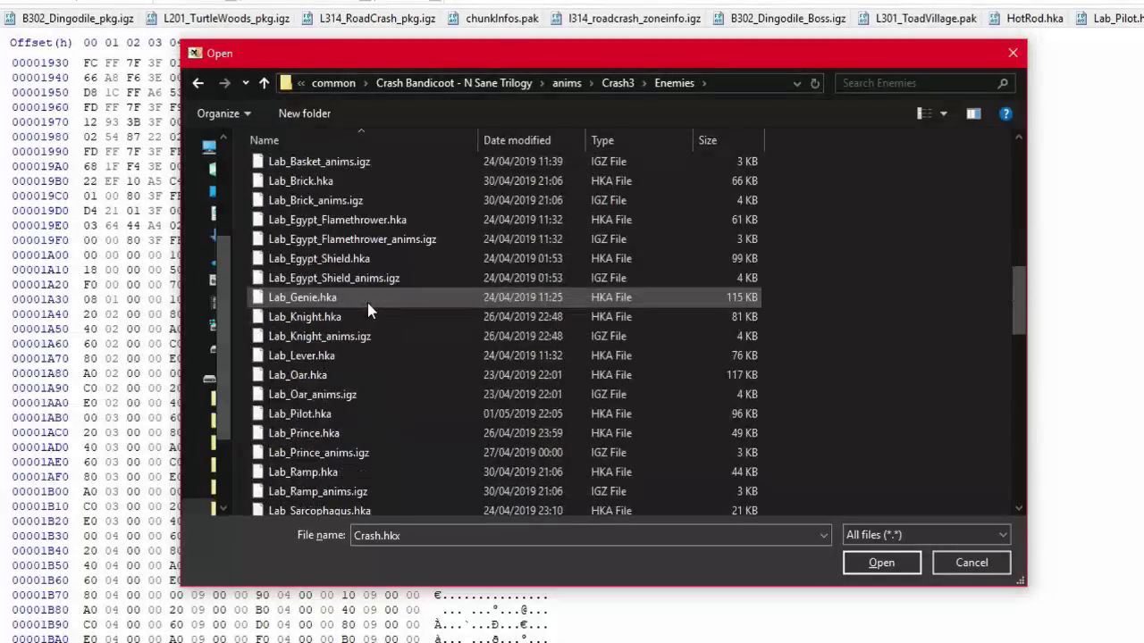
{"action": "double_click", "coordinate": [304, 414]}
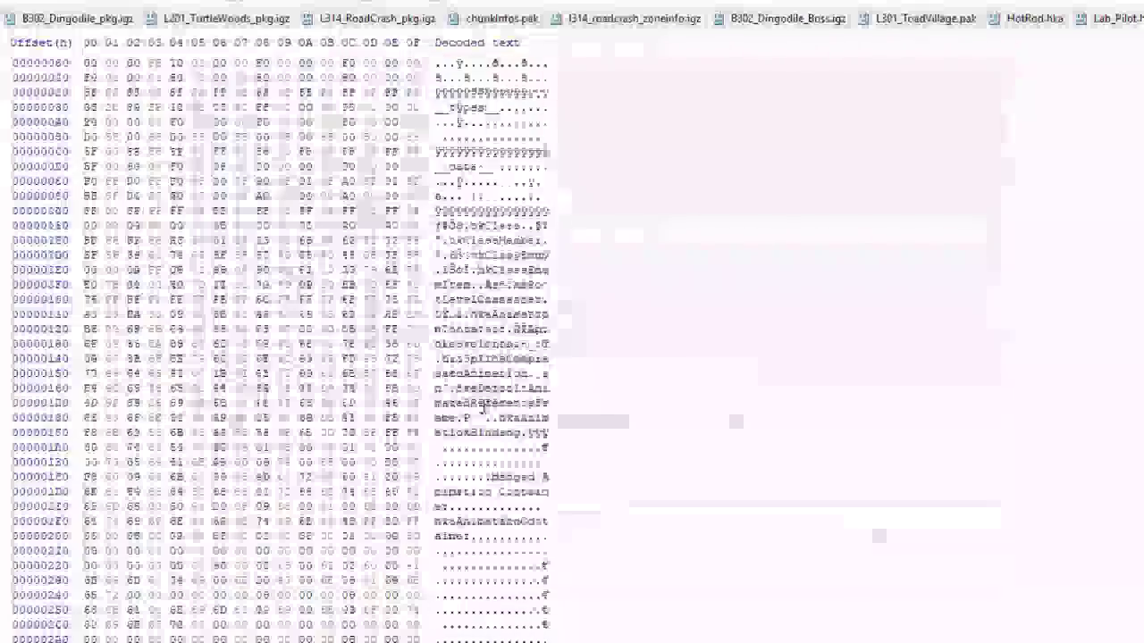
{"action": "scroll", "coordinate": [483, 406], "scroll_direction": "down", "scroll_amount": 1}
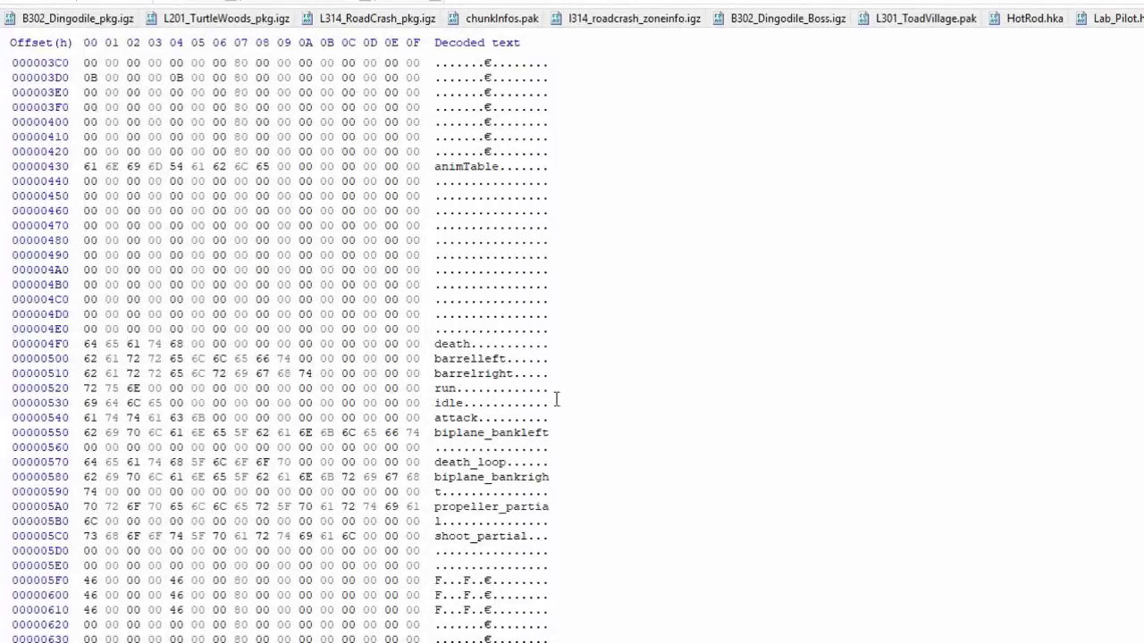
Step: Copy all bytes of Lab_Pilot.hka and replace the entire contents of Crash.hka in anims/Playable with them
{"action": "key", "text": "ctrl+a"}
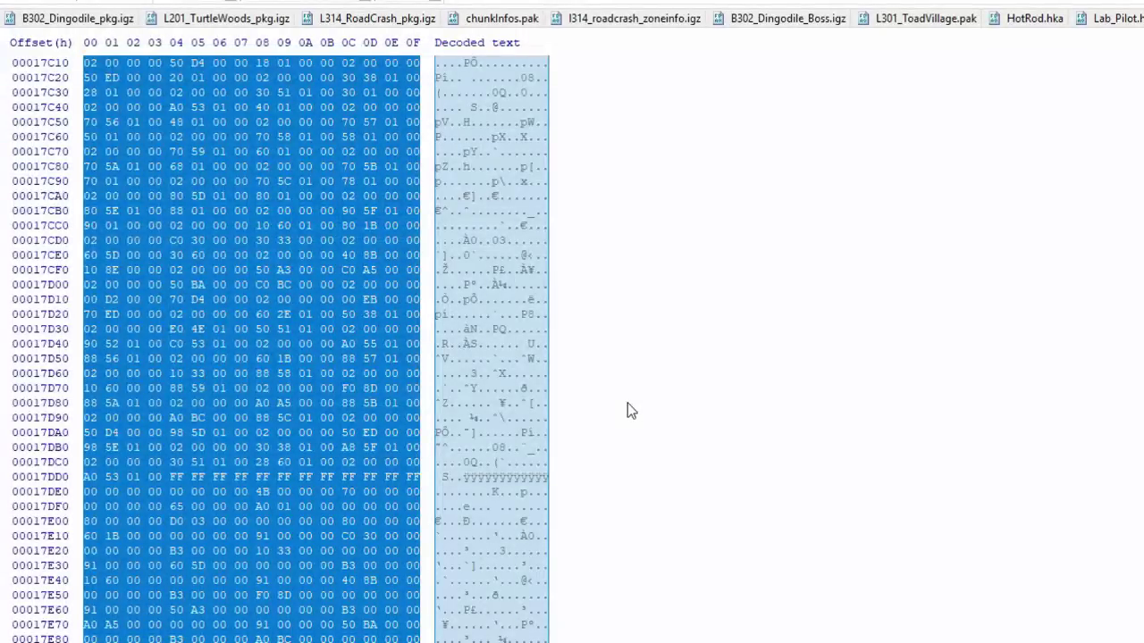
{"action": "key", "text": "ctrl+o"}
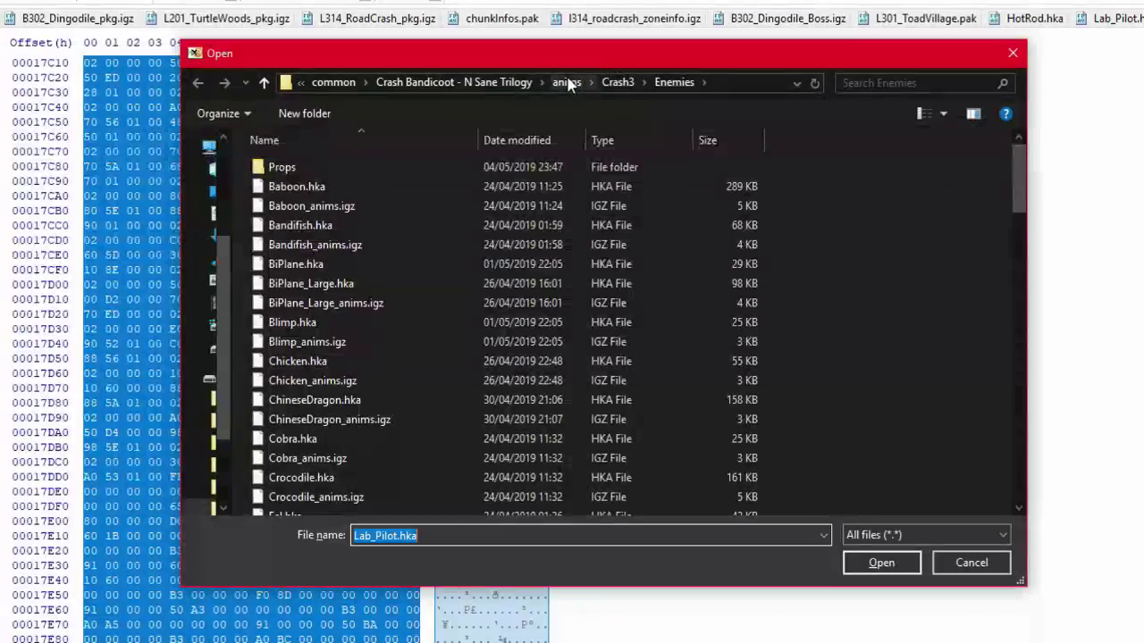
{"action": "left_click", "coordinate": [569, 83]}
{"action": "double_click", "coordinate": [308, 339]}
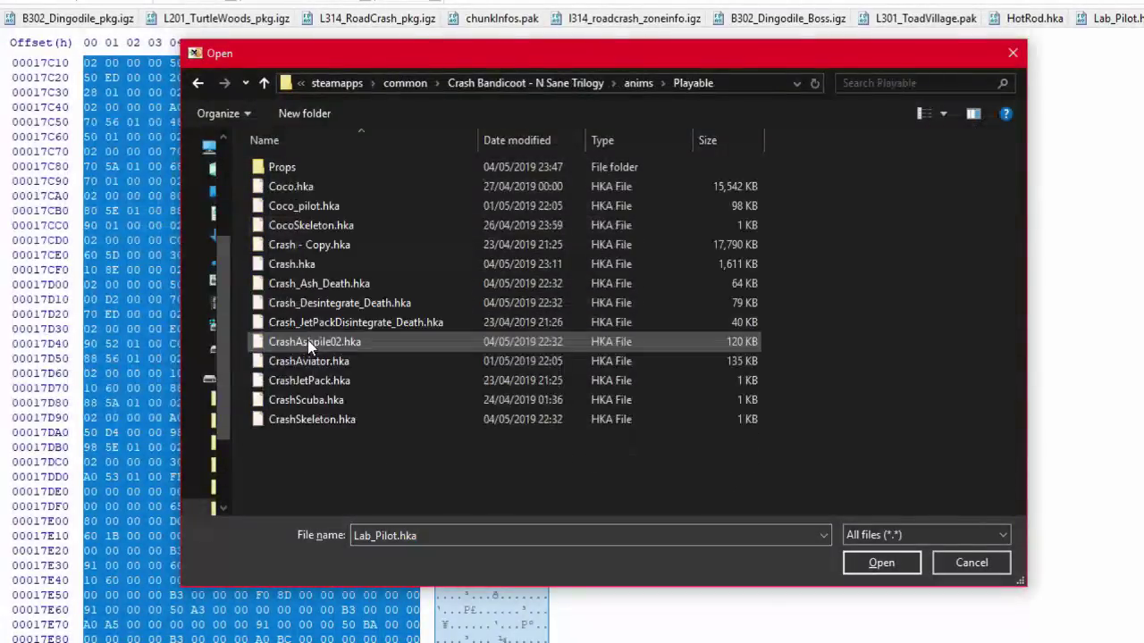
{"action": "double_click", "coordinate": [300, 264]}
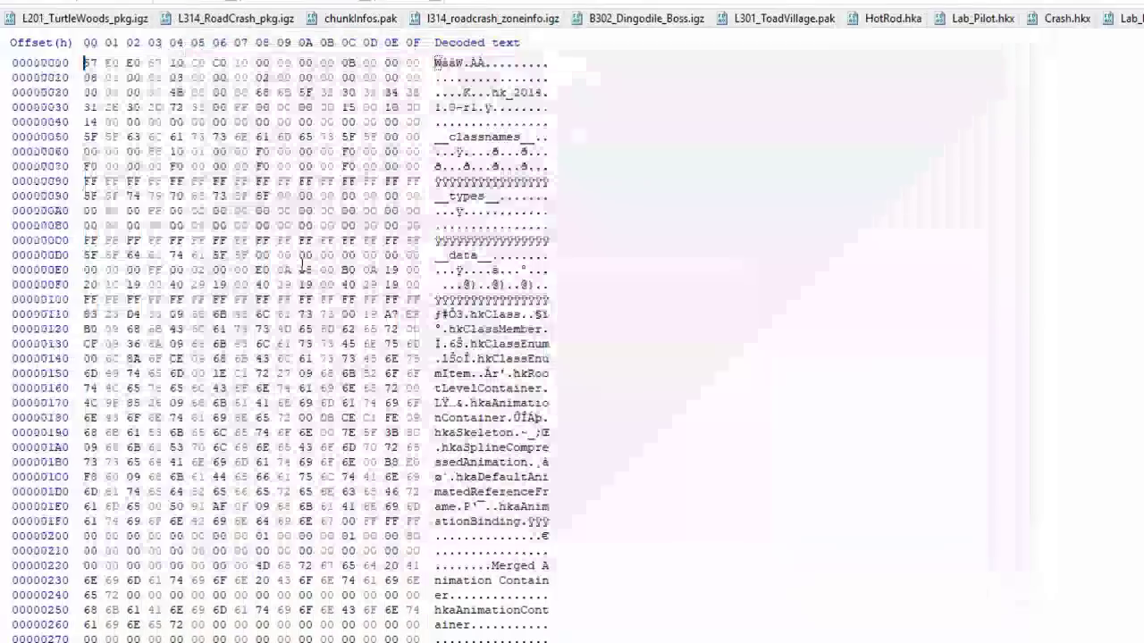
{"action": "key", "text": "ctrl+a"}
{"action": "left_click", "coordinate": [301, 262]}
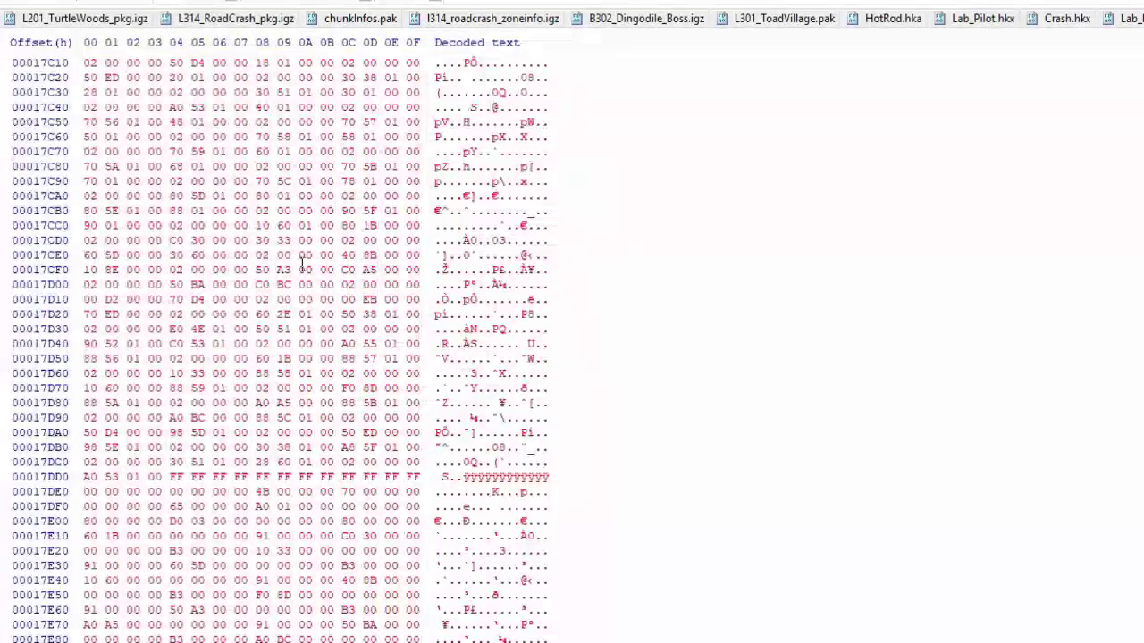
Step: Browse the game's actors/Crash3/Enemies folder in the hex editor's open dialog for a Lab_Pilot actor file
{"action": "key", "text": "ctrl+o"}
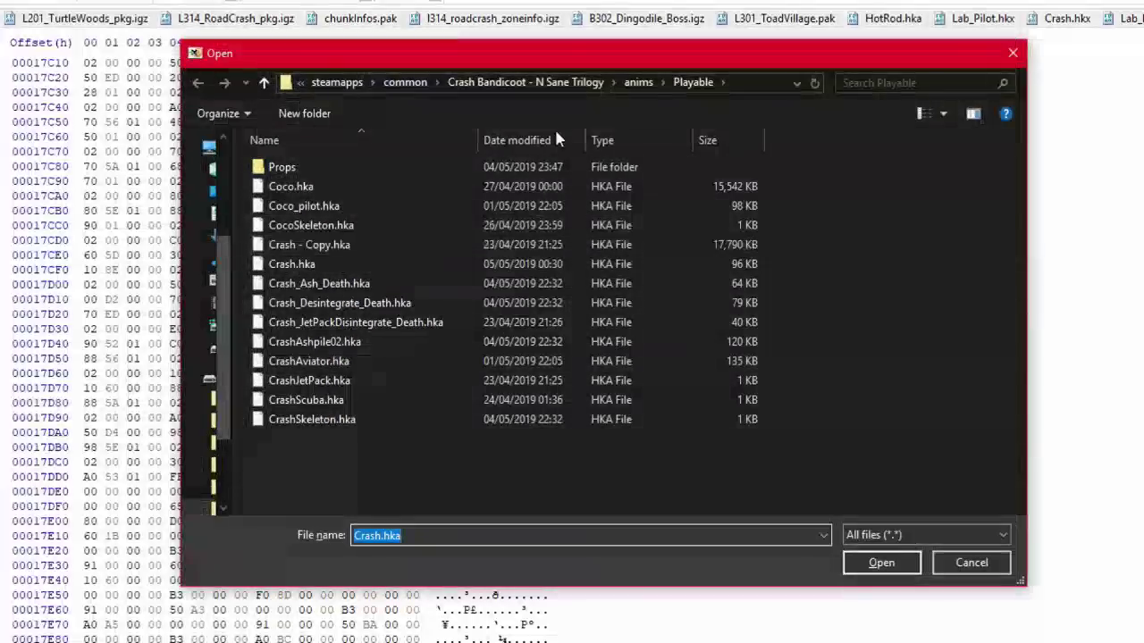
{"action": "left_click", "coordinate": [564, 84]}
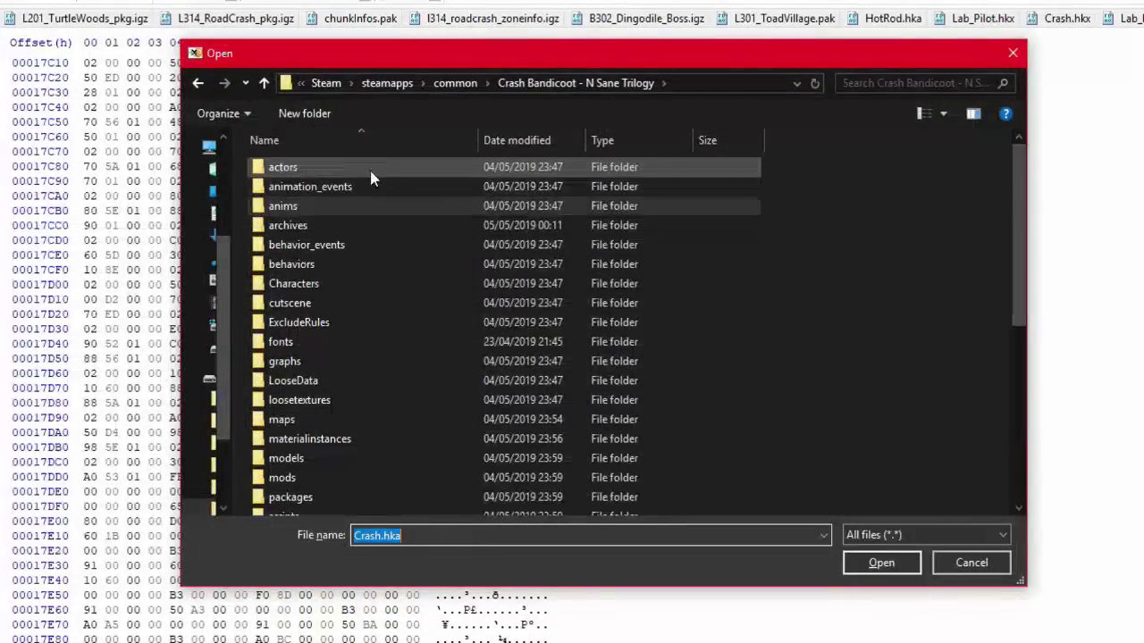
{"action": "double_click", "coordinate": [370, 168]}
{"action": "double_click", "coordinate": [329, 227]}
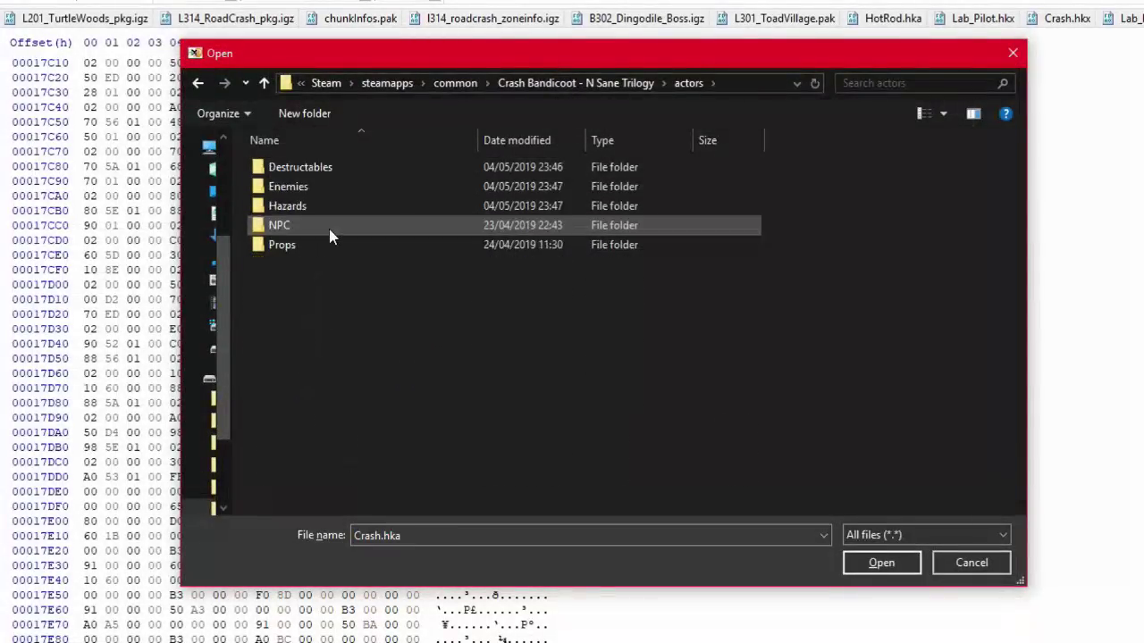
{"action": "double_click", "coordinate": [326, 187]}
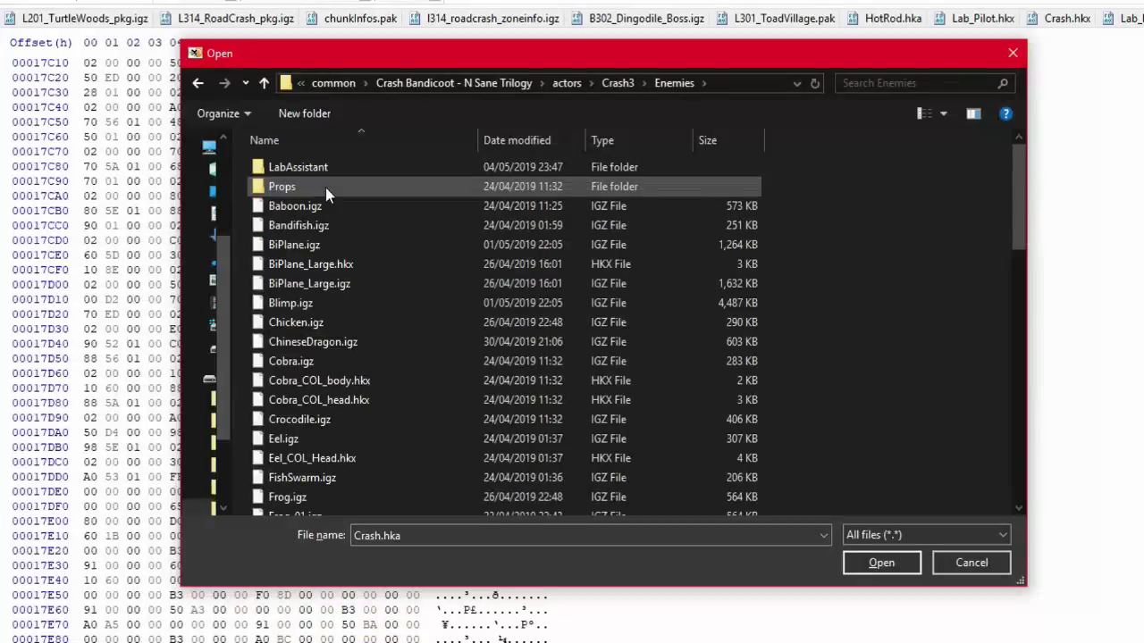
{"action": "scroll", "coordinate": [324, 391], "scroll_direction": "down", "scroll_amount": 1}
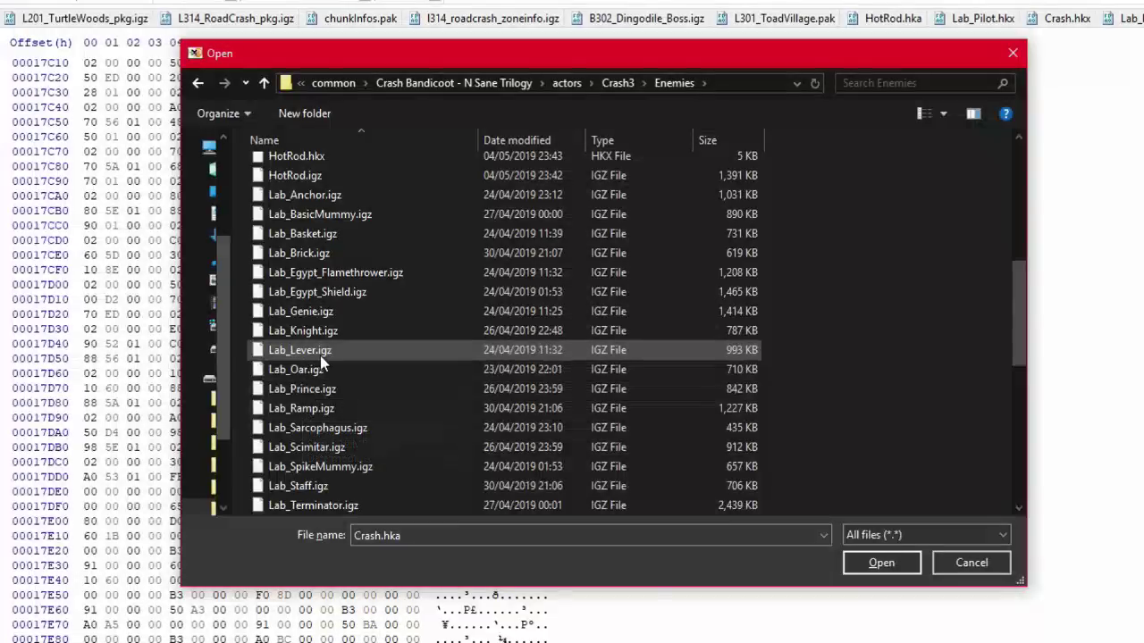
{"action": "scroll", "coordinate": [336, 427], "scroll_direction": "down", "scroll_amount": 4}
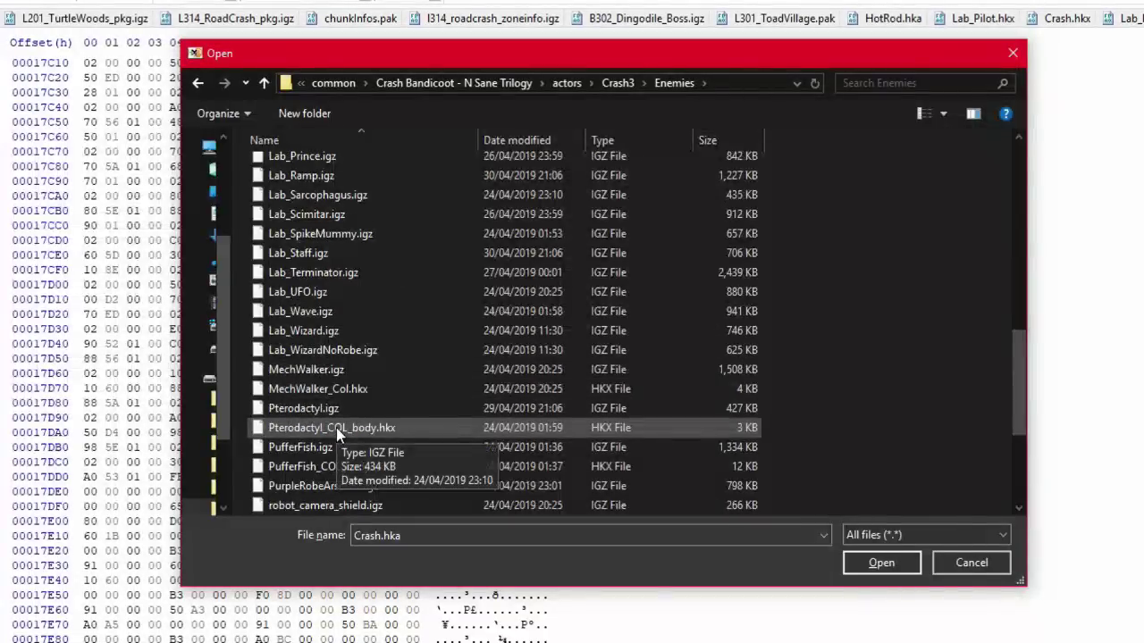
{"action": "scroll", "coordinate": [336, 427], "scroll_direction": "up", "scroll_amount": 3}
{"action": "scroll", "coordinate": [358, 286], "scroll_direction": "up", "scroll_amount": 2}
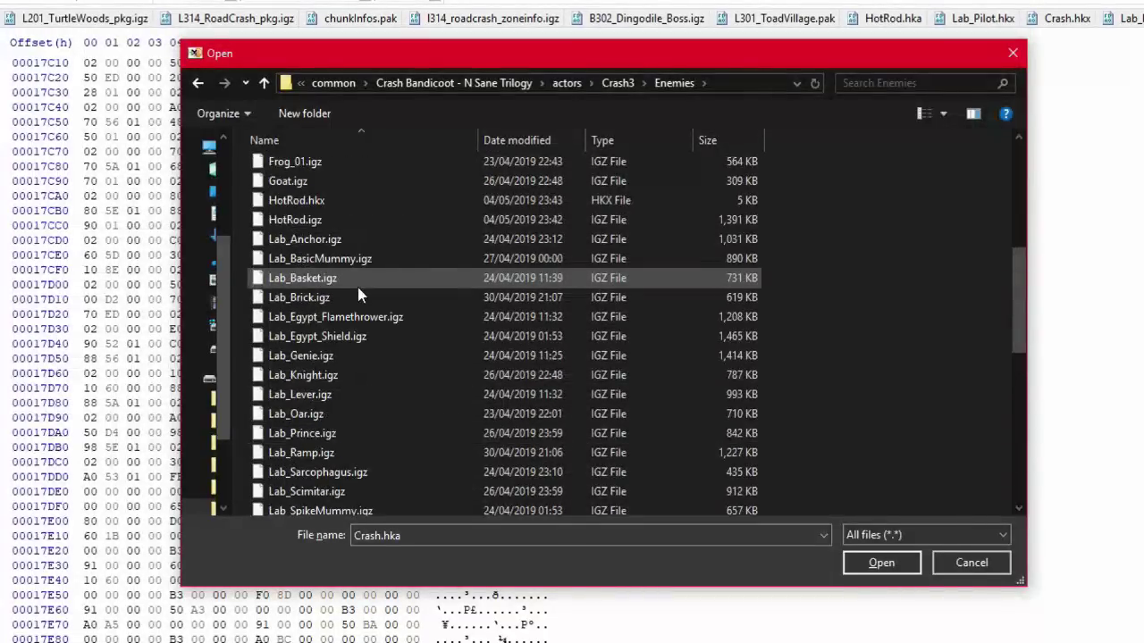
{"action": "scroll", "coordinate": [358, 287], "scroll_direction": "down", "scroll_amount": 5}
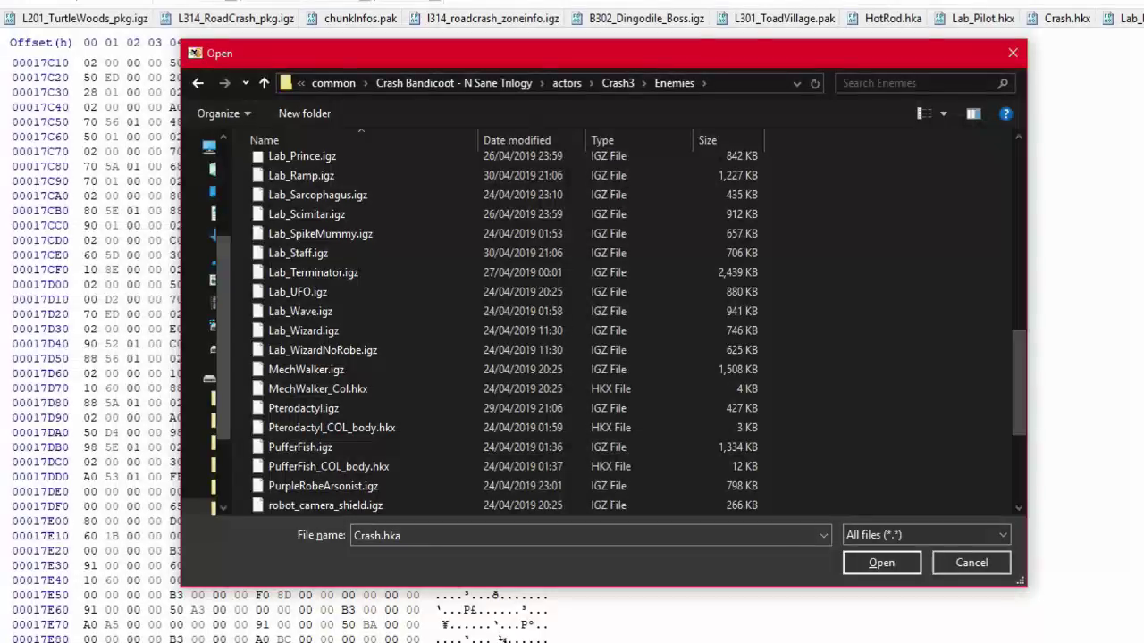
Step: Switch to NST Explorer and open L317_ByeByeBlimps.pak from the game's archives folder
{"action": "key", "text": "alt+Tab"}
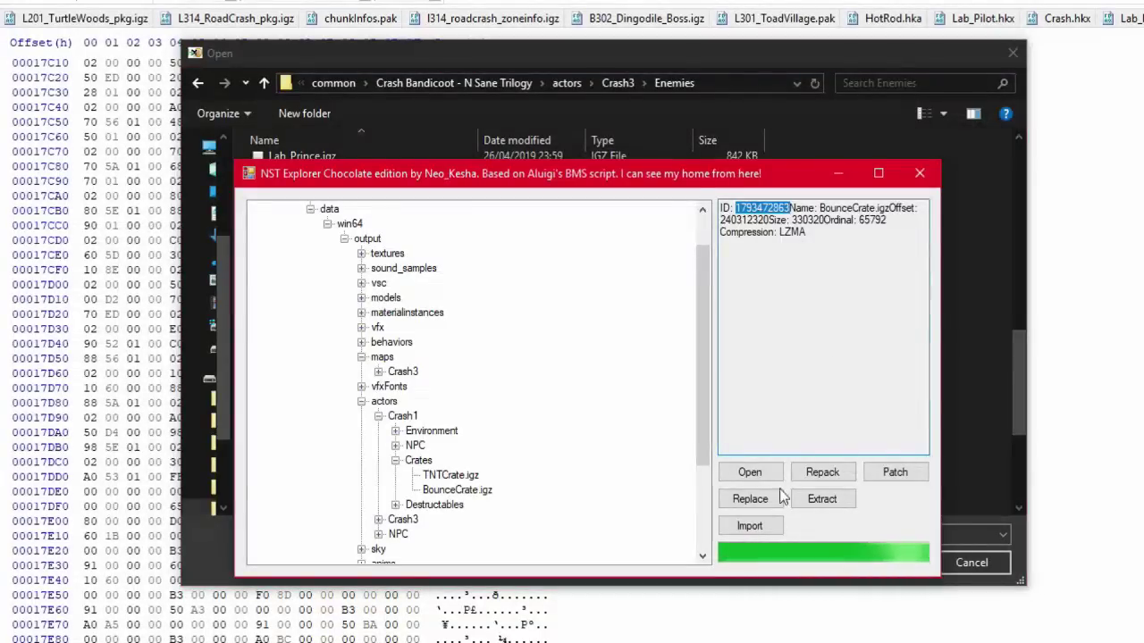
{"action": "left_click", "coordinate": [750, 473]}
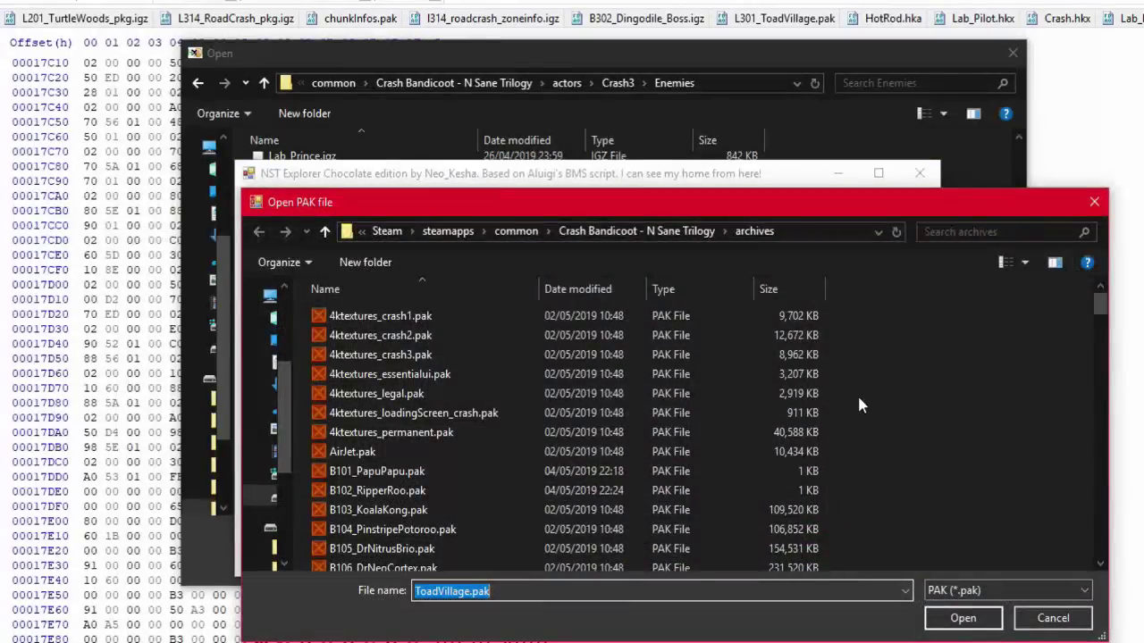
{"action": "left_click", "coordinate": [898, 400]}
{"action": "key", "text": "l"}
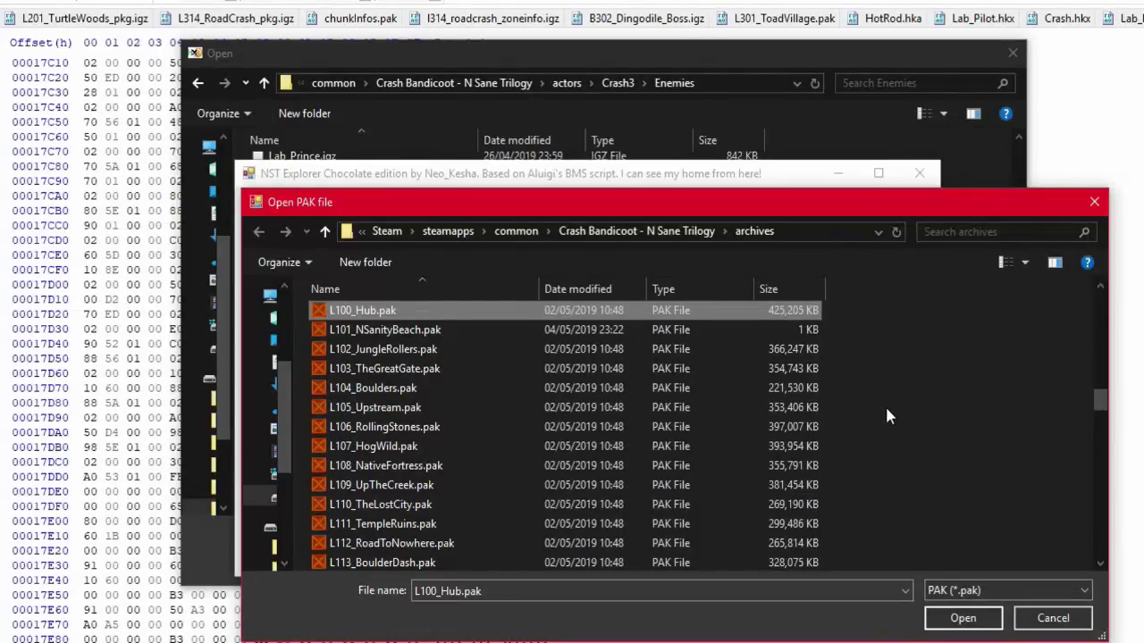
{"action": "left_click", "coordinate": [887, 406]}
{"action": "left_click", "coordinate": [683, 591]}
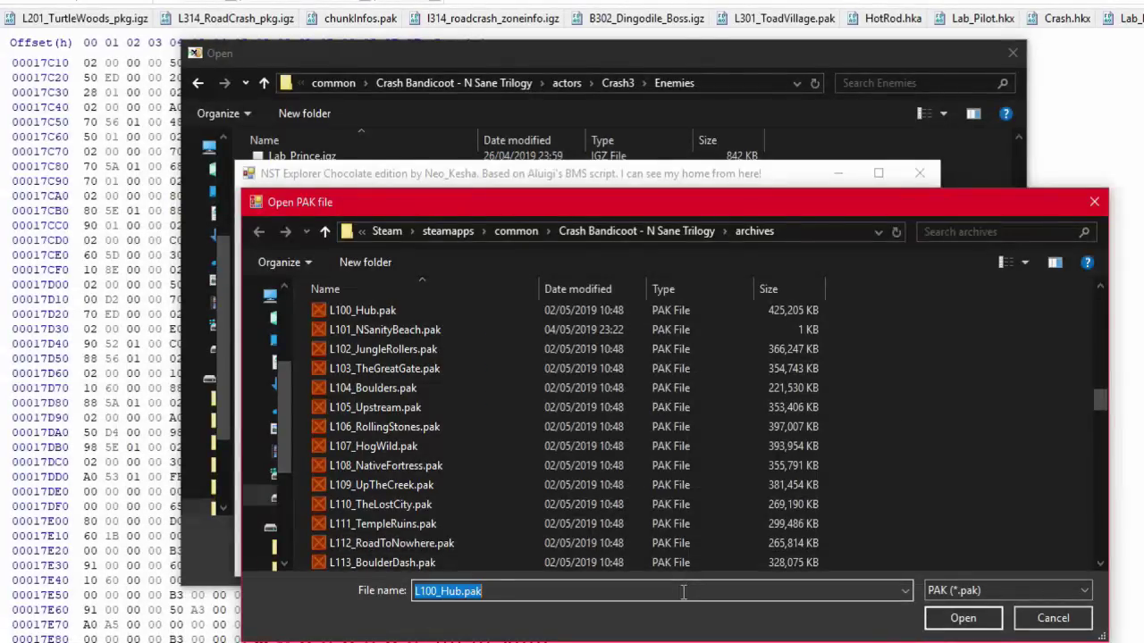
{"action": "type", "text": "l31"}
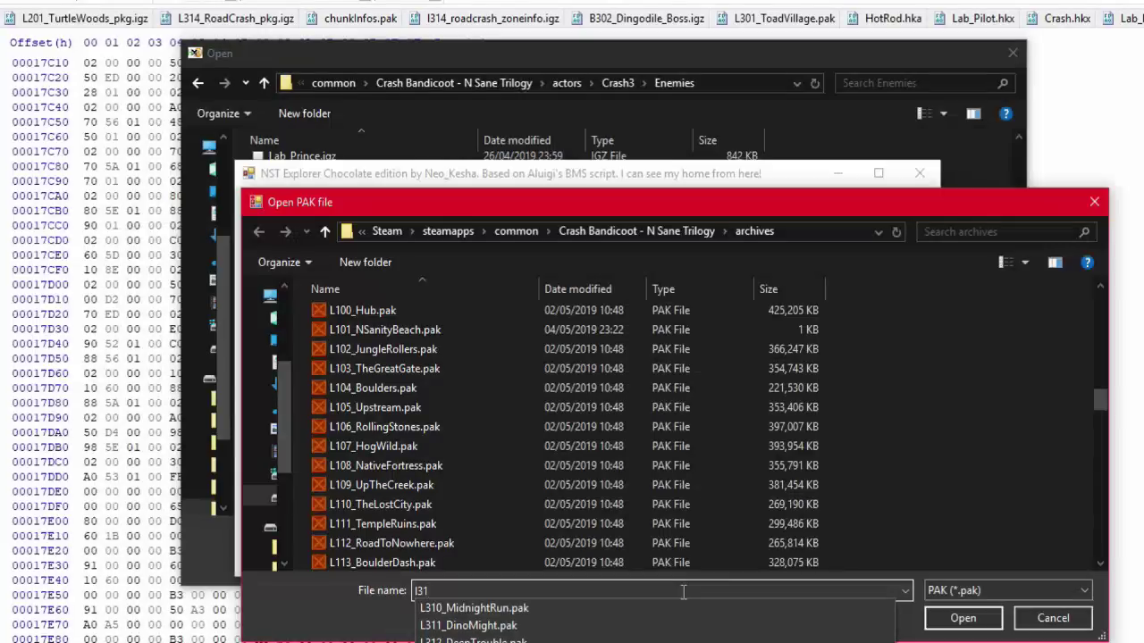
{"action": "key", "text": "Down"}
{"action": "key", "text": "Down"}
{"action": "key", "text": "Down"}
{"action": "key", "text": "Down"}
{"action": "key", "text": "Down"}
{"action": "key", "text": "Down"}
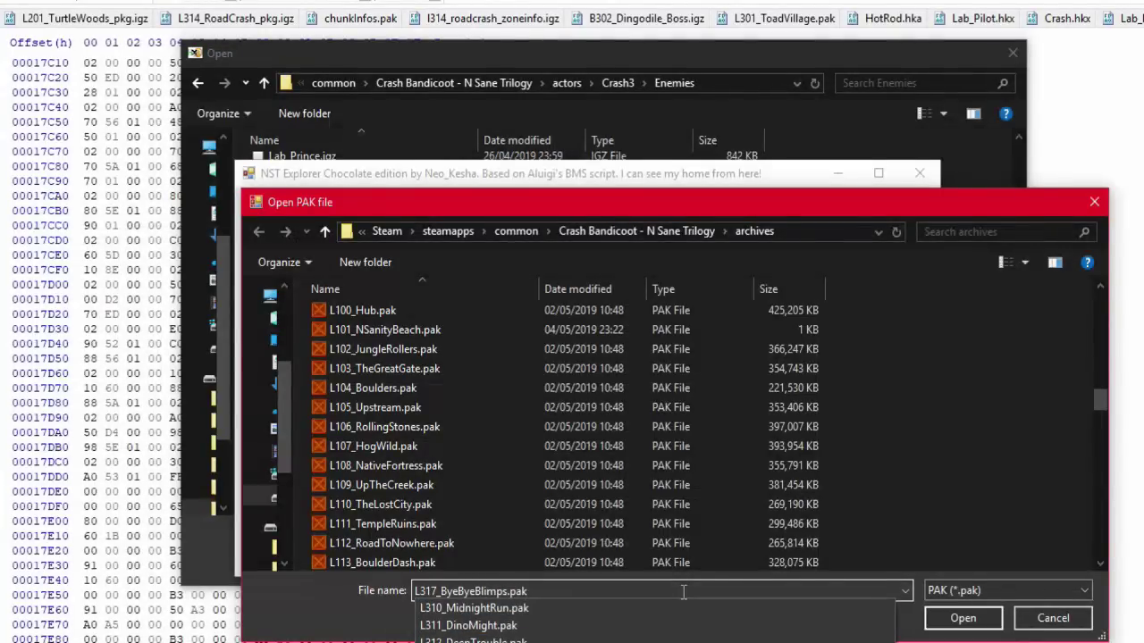
{"action": "type", "text": "."}
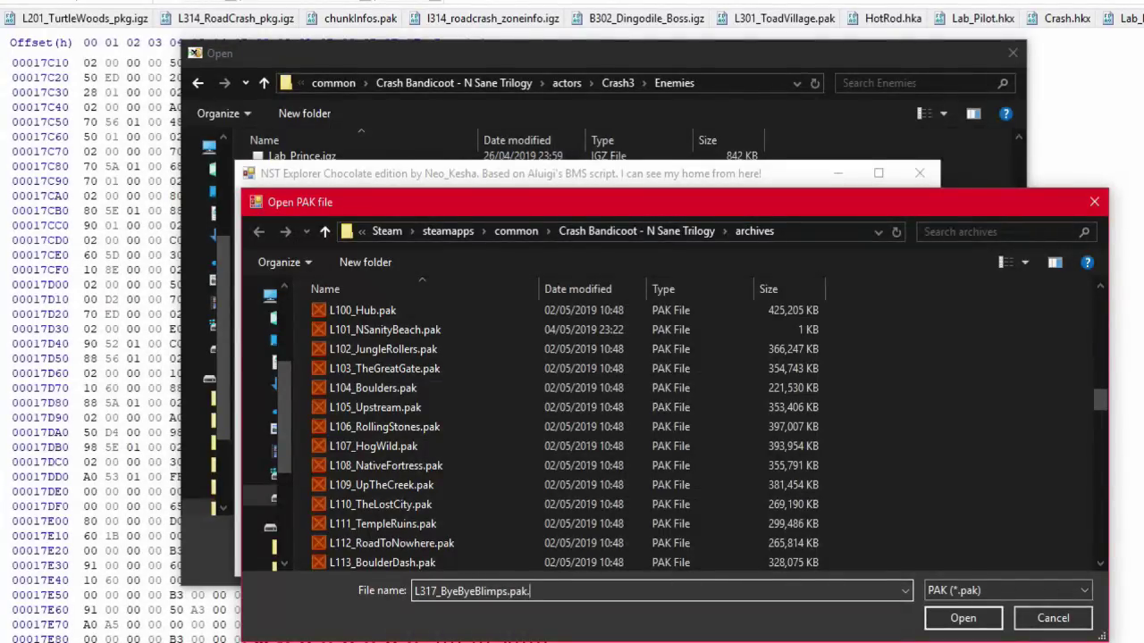
{"action": "key", "text": "Return"}
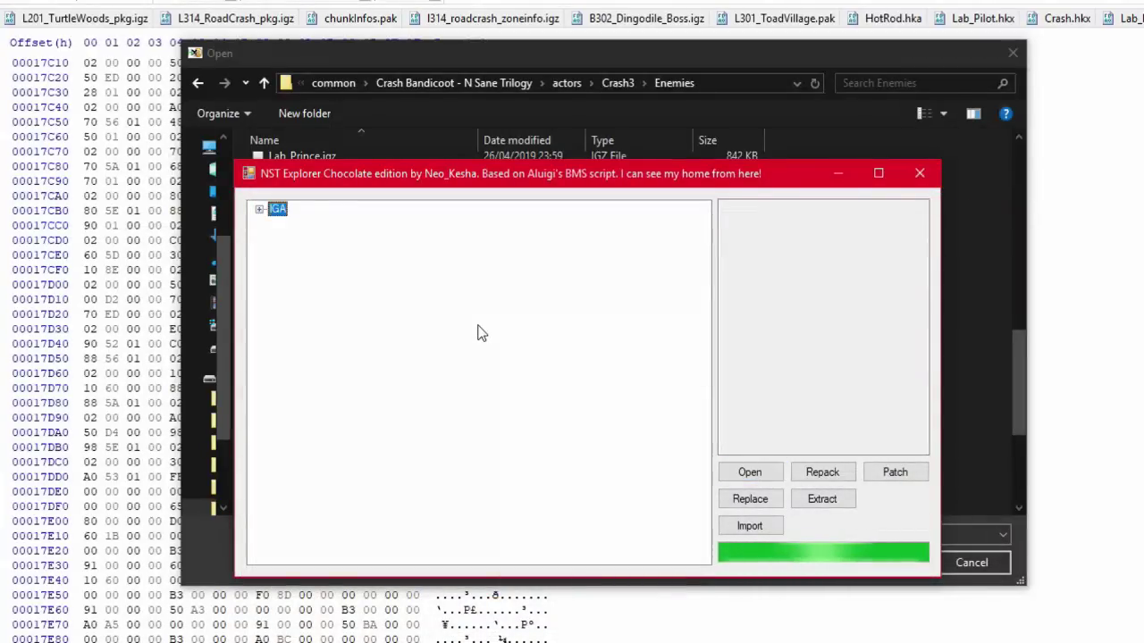
Step: Expand the actors folder of the archive and examine the Playable and Crash3/Enemies actor files
{"action": "key", "text": "Down"}
{"action": "key", "text": "Down"}
{"action": "key", "text": "Down"}
{"action": "key", "text": "Down"}
{"action": "key", "text": "Down"}
{"action": "key", "text": "Down"}
{"action": "key", "text": "Down"}
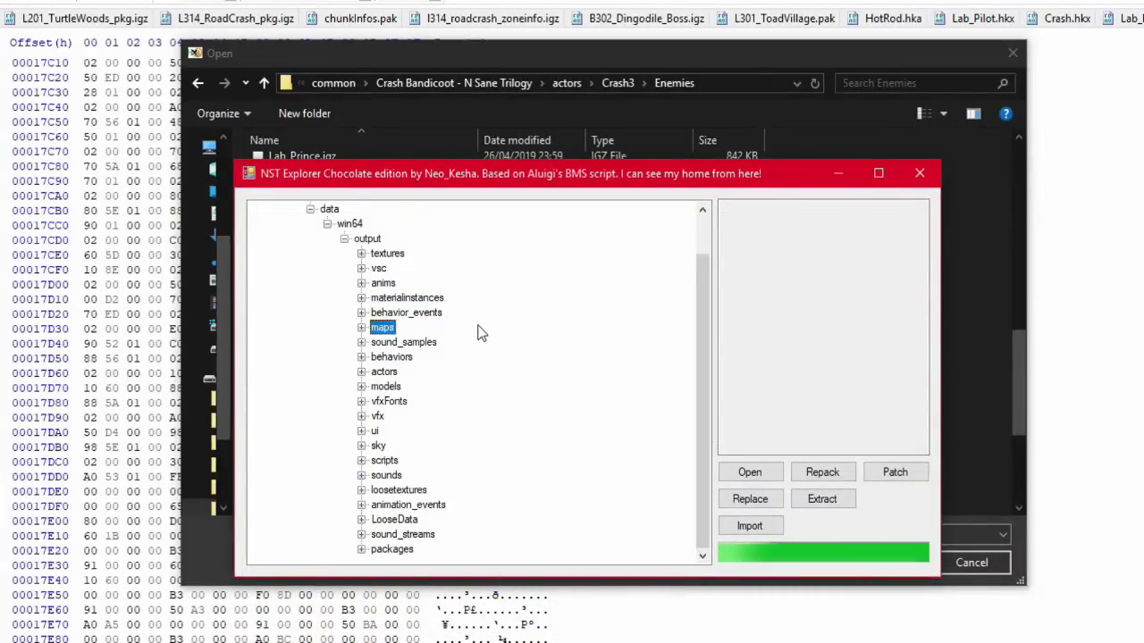
{"action": "key", "text": "Right"}
{"action": "key", "text": "Down"}
{"action": "key", "text": "Right"}
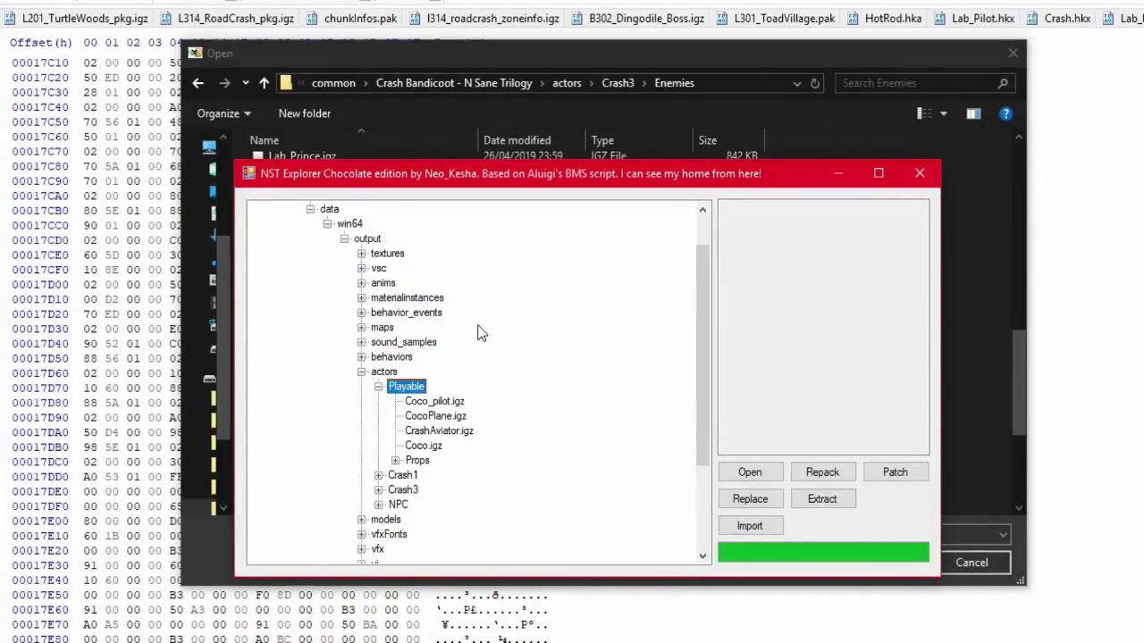
{"action": "key", "text": "Left"}
{"action": "key", "text": "Down"}
{"action": "key", "text": "Down"}
{"action": "key", "text": "Right"}
{"action": "key", "text": "Down"}
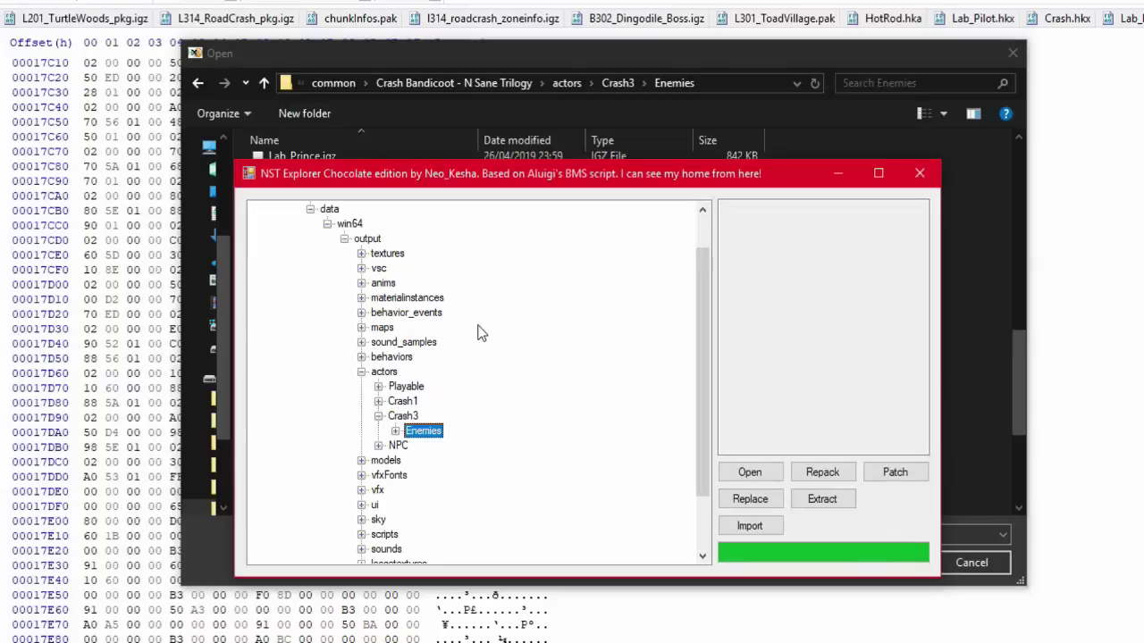
{"action": "key", "text": "Right"}
{"action": "key", "text": "Down"}
{"action": "key", "text": "Down"}
{"action": "key", "text": "Up"}
{"action": "key", "text": "Up"}
{"action": "key", "text": "Up"}
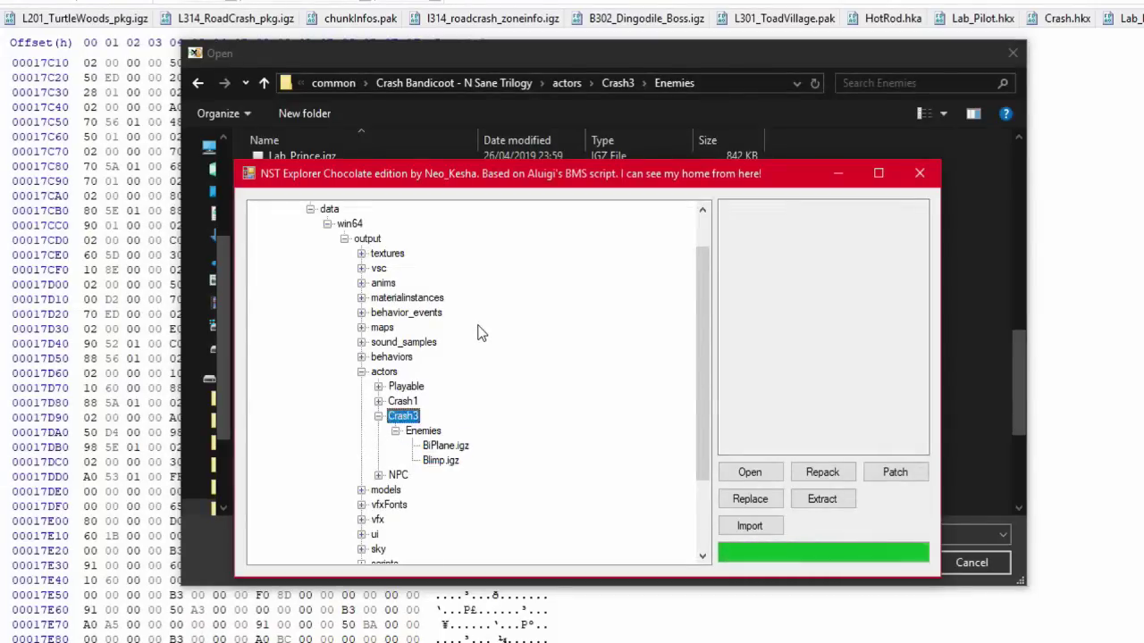
Step: Examine the actor files in the archive's actors/NPC and actors/Crash1/NPC folders
{"action": "key", "text": "Up"}
{"action": "key", "text": "Up"}
{"action": "key", "text": "Down"}
{"action": "key", "text": "Down"}
{"action": "key", "text": "Down"}
{"action": "key", "text": "Down"}
{"action": "key", "text": "Down"}
{"action": "key", "text": "Down"}
{"action": "key", "text": "Right"}
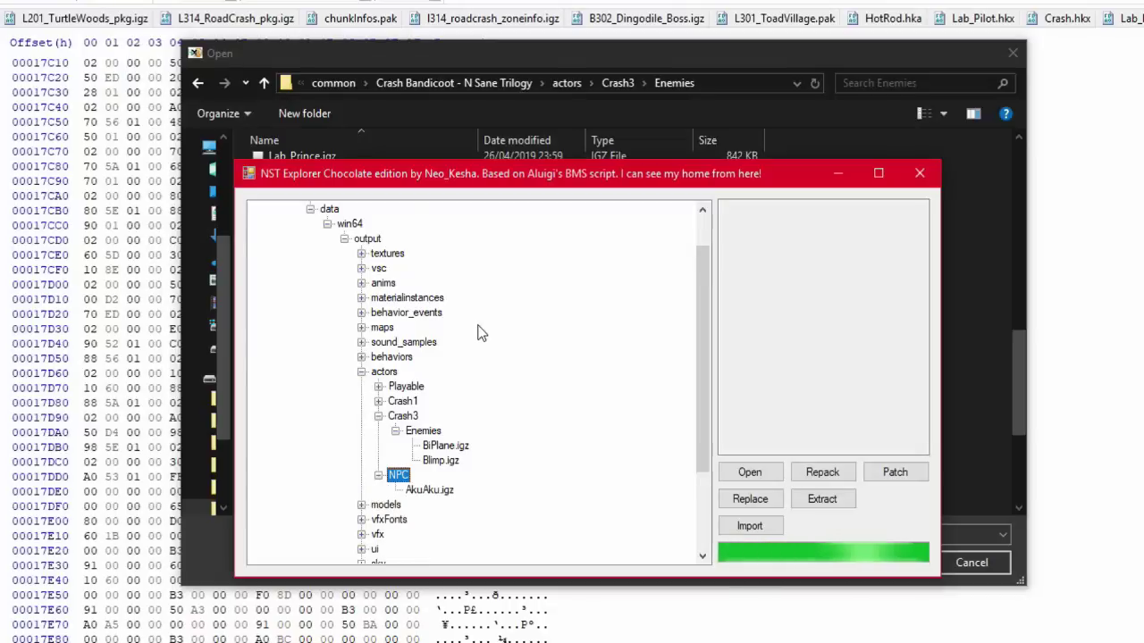
{"action": "key", "text": "Up"}
{"action": "key", "text": "Up"}
{"action": "key", "text": "Up"}
{"action": "key", "text": "Up"}
{"action": "key", "text": "Up"}
{"action": "key", "text": "Right"}
{"action": "key", "text": "Down"}
{"action": "key", "text": "Right"}
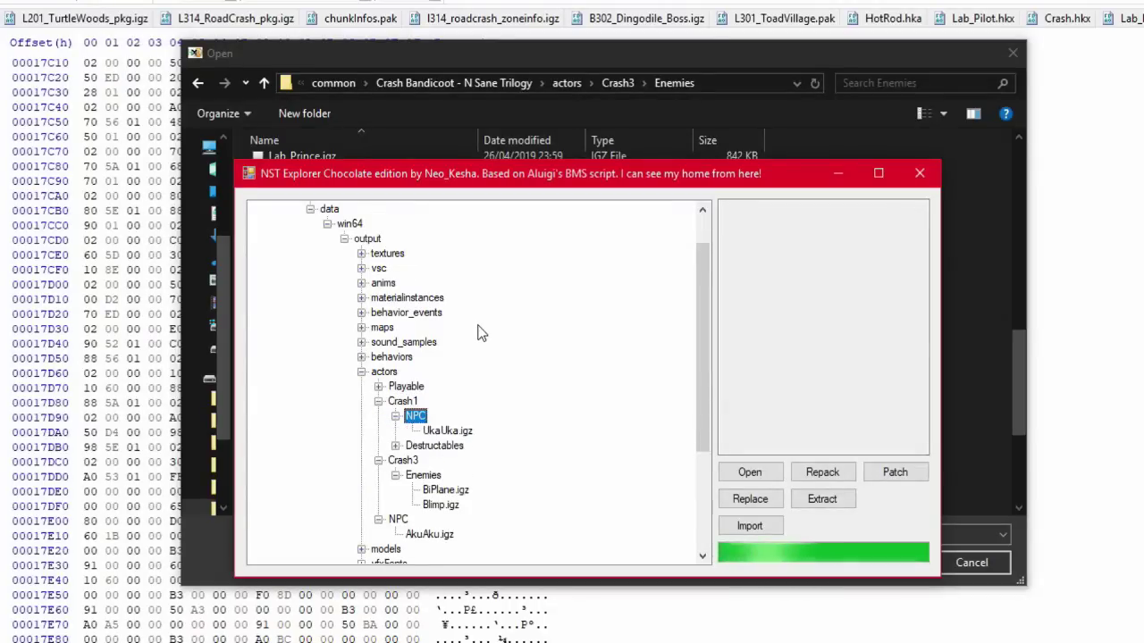
{"action": "key", "text": "Down"}
{"action": "key", "text": "Down"}
{"action": "key", "text": "Down"}
Step: Open L323_FlamingPassion.pak and examine its actors/Crash3/Enemies files
{"action": "left_click", "coordinate": [754, 474]}
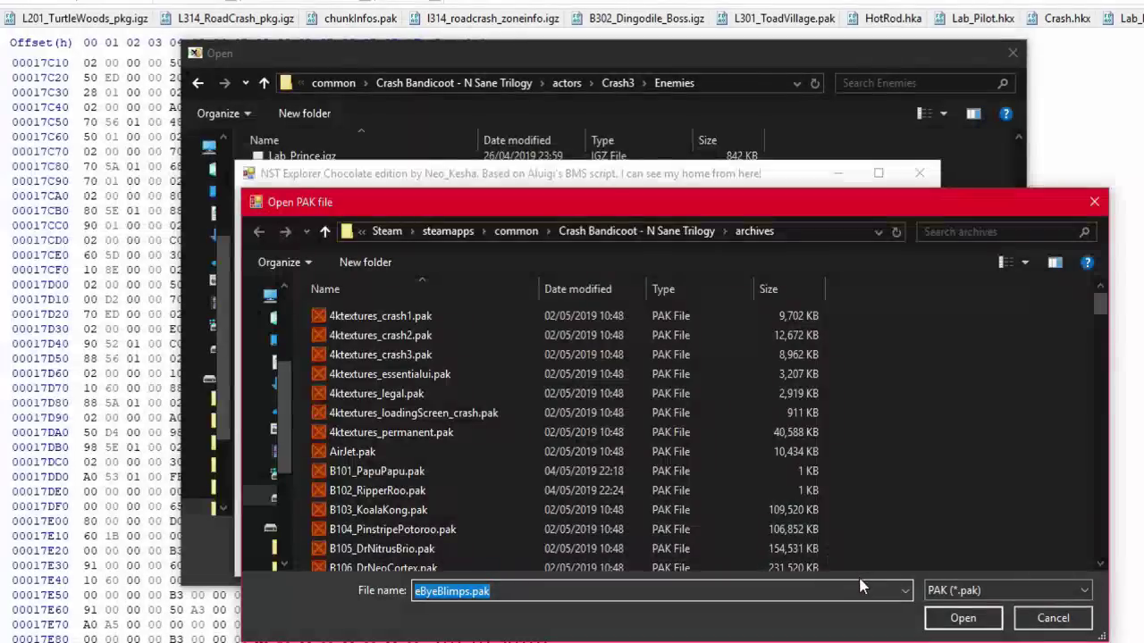
{"action": "type", "text": "l32"}
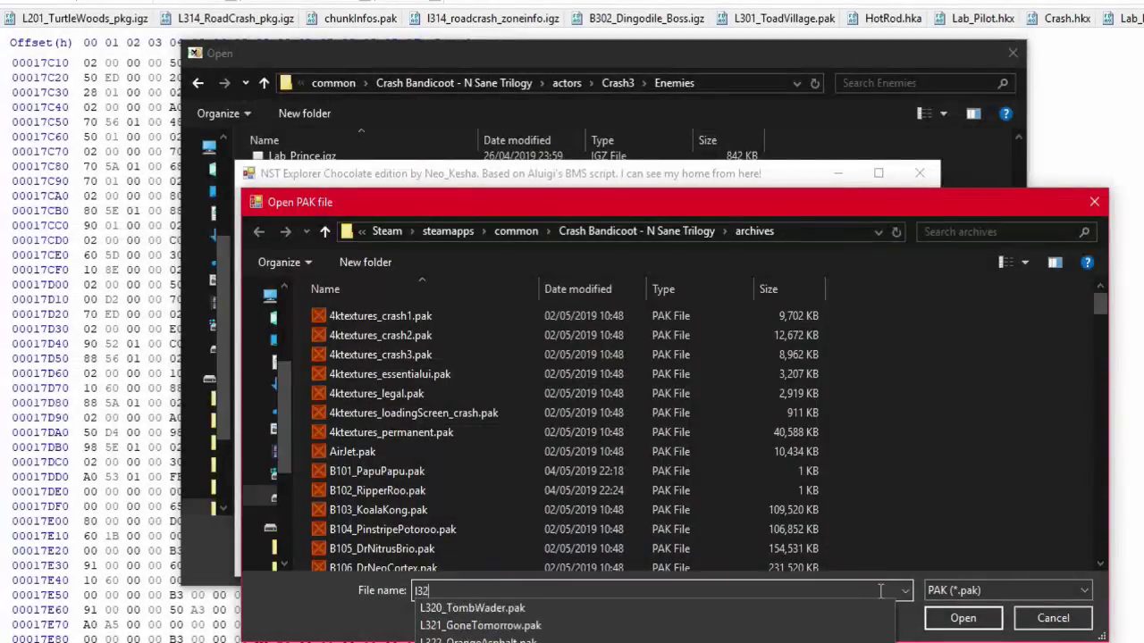
{"action": "key", "text": "Down"}
{"action": "key", "text": "Down"}
{"action": "key", "text": "Down"}
{"action": "key", "text": "Down"}
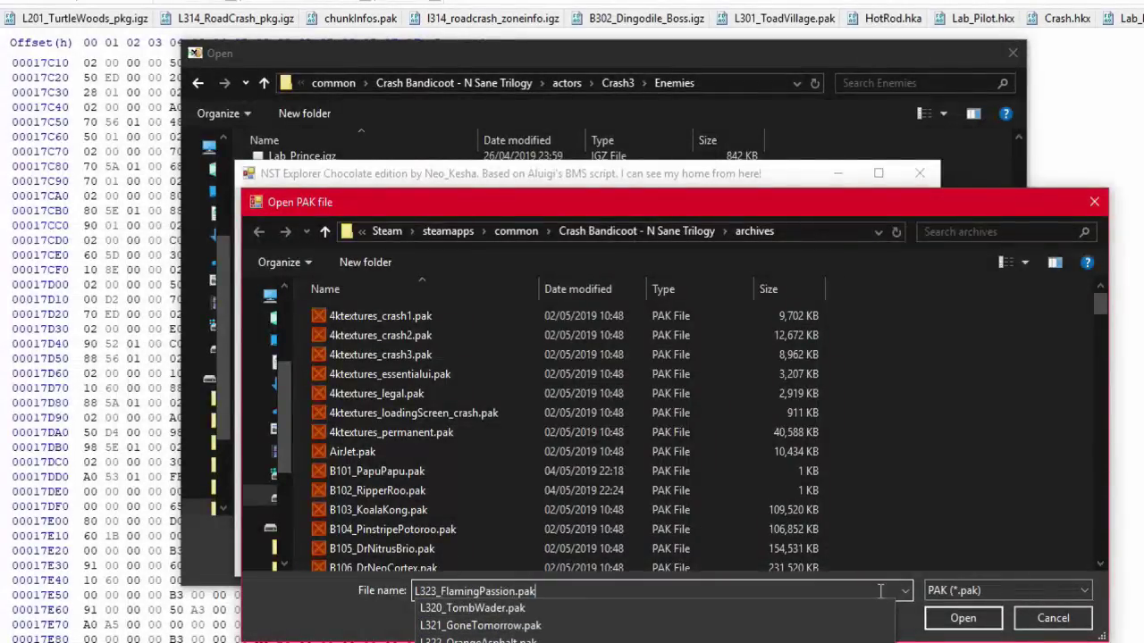
{"action": "key", "text": "Return"}
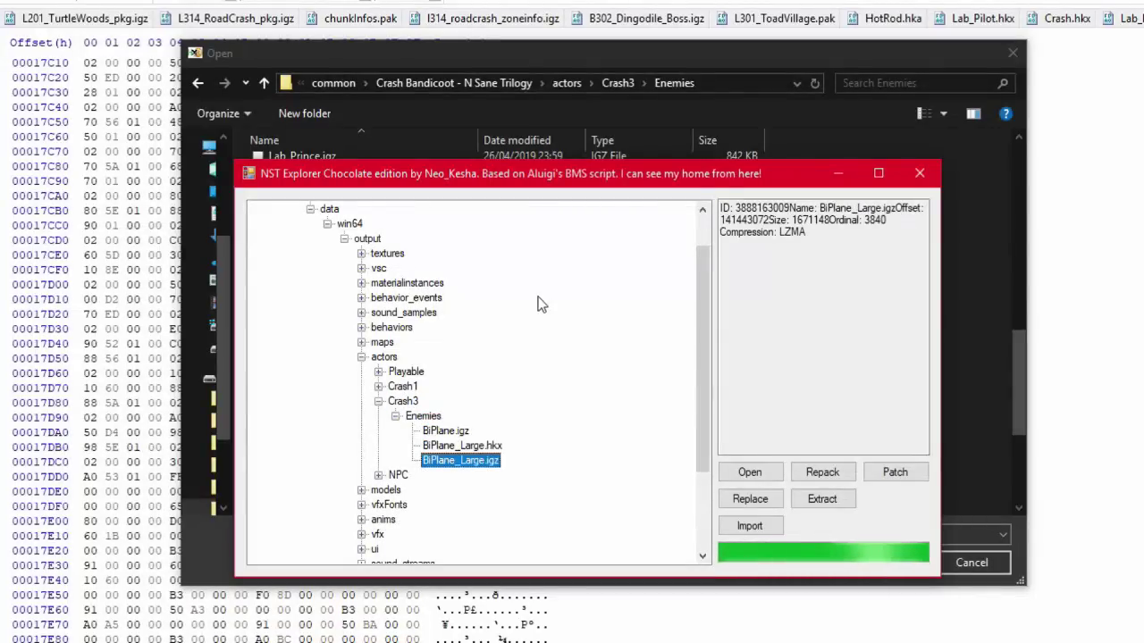
Step: Open L330_RingsOfPower.pak and examine its actors/Crash3/Enemies files
{"action": "left_click", "coordinate": [760, 476]}
{"action": "type", "text": "l33"}
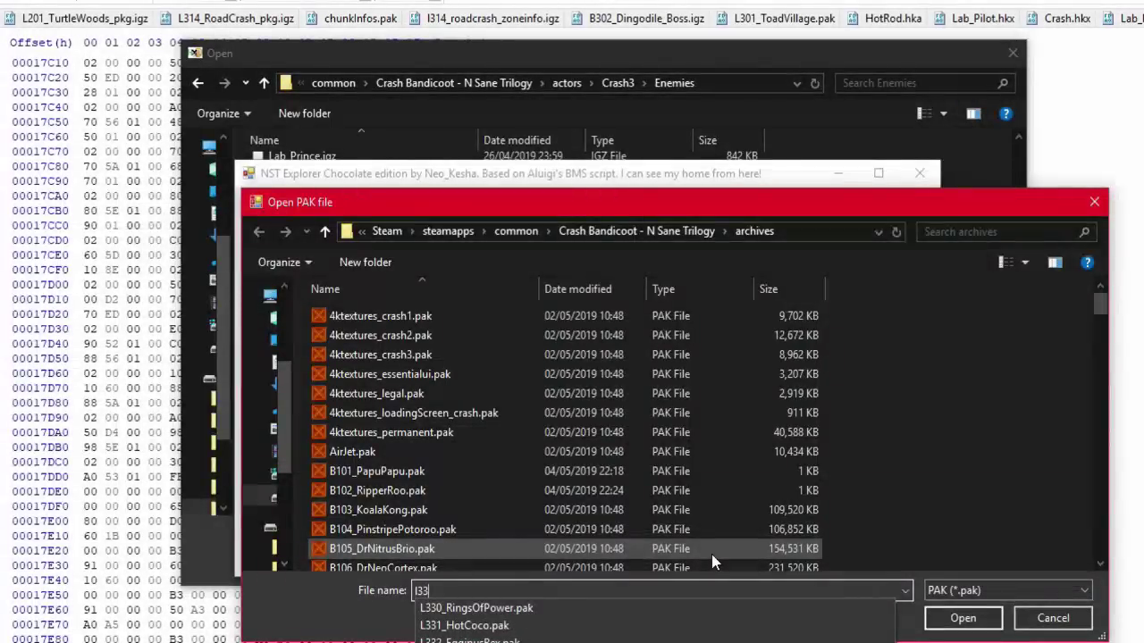
{"action": "key", "text": "Down"}
{"action": "key", "text": "Return"}
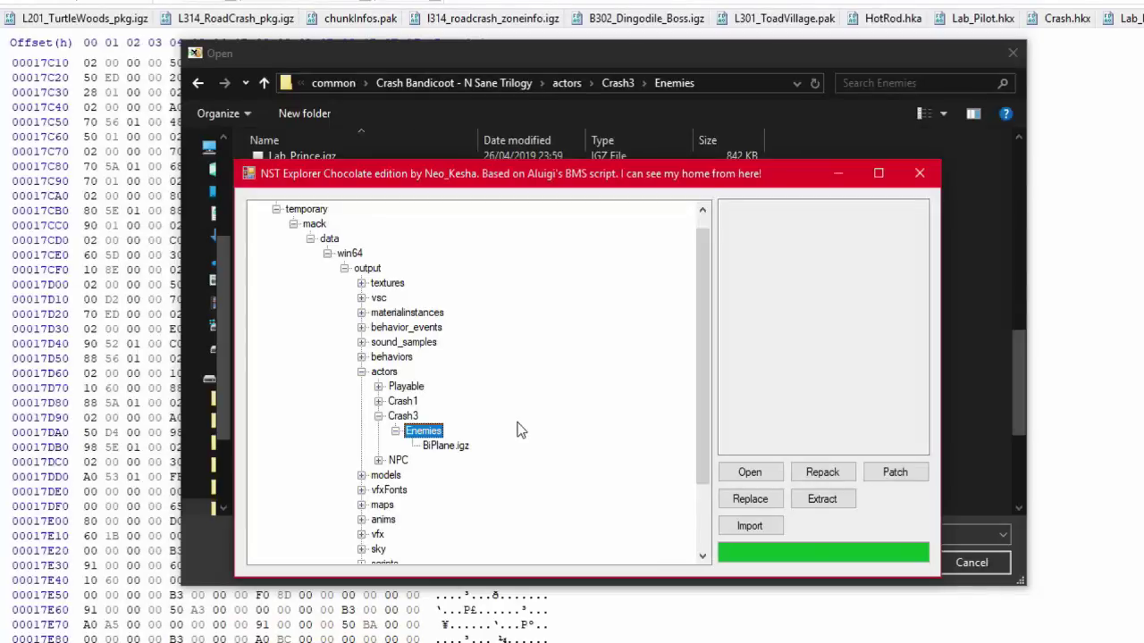
Step: Return to the hex editor's open dialog, look through the Enemies actor files and enter the LabAssistant folder
{"action": "left_click", "coordinate": [1011, 335]}
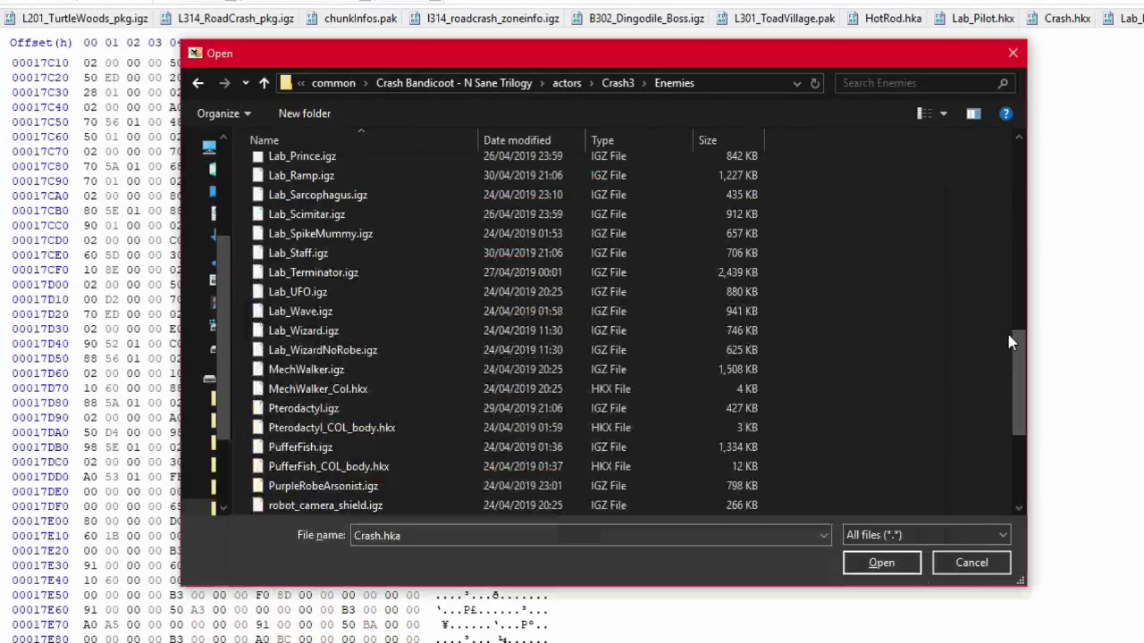
{"action": "scroll", "coordinate": [758, 295], "scroll_direction": "down", "scroll_amount": 2}
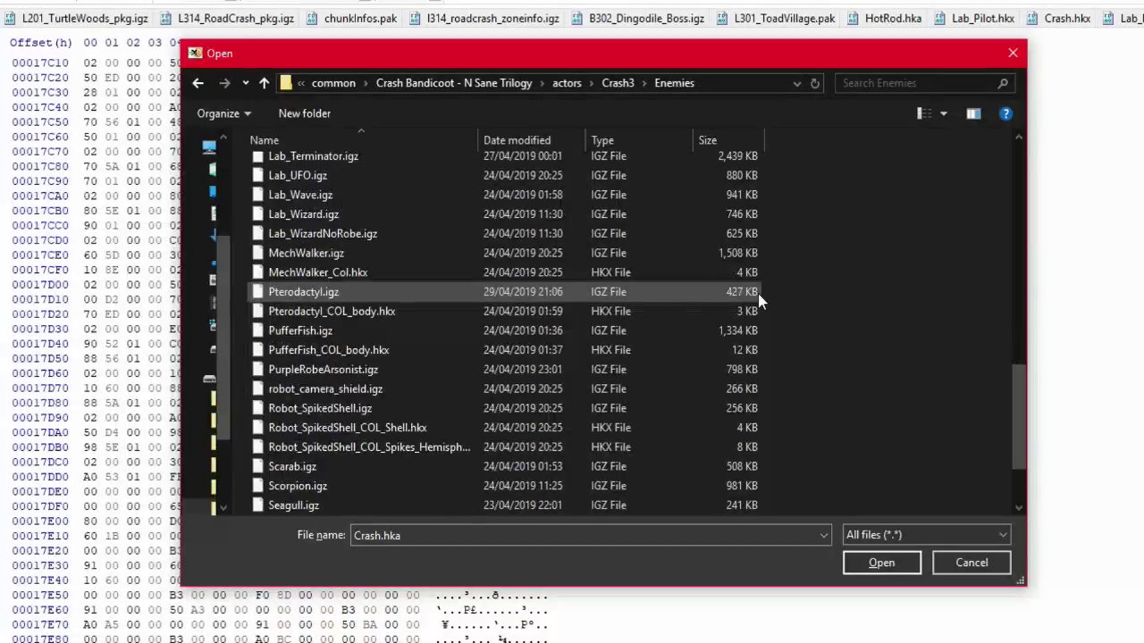
{"action": "scroll", "coordinate": [758, 297], "scroll_direction": "up", "scroll_amount": 6}
{"action": "scroll", "coordinate": [757, 298], "scroll_direction": "up", "scroll_amount": 6}
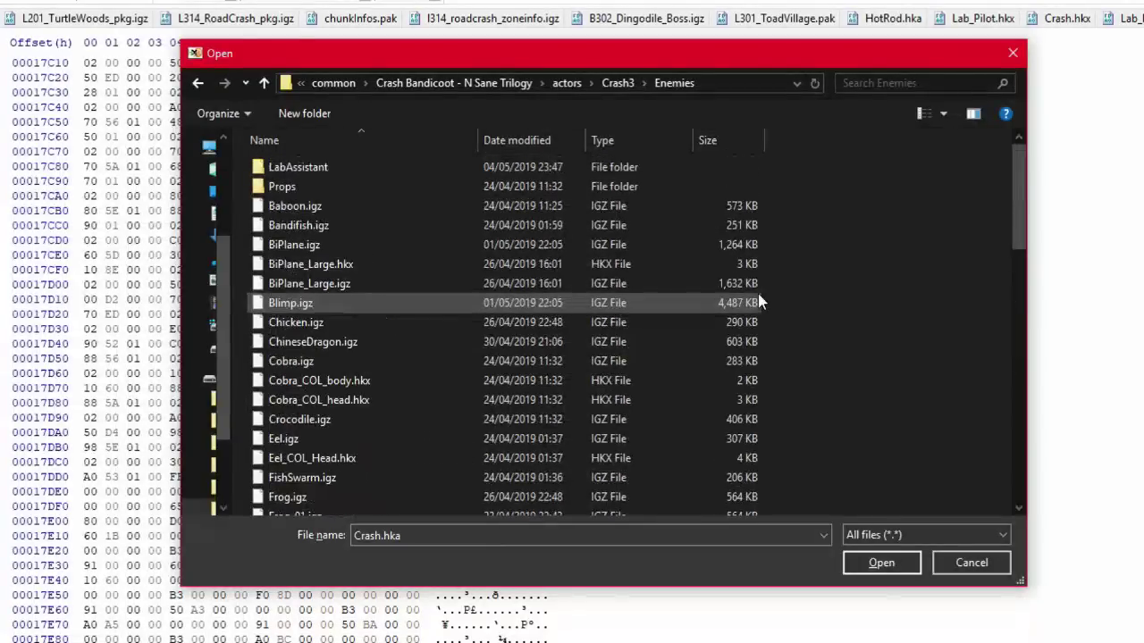
{"action": "scroll", "coordinate": [759, 297], "scroll_direction": "down", "scroll_amount": 6}
{"action": "scroll", "coordinate": [759, 297], "scroll_direction": "up", "scroll_amount": 6}
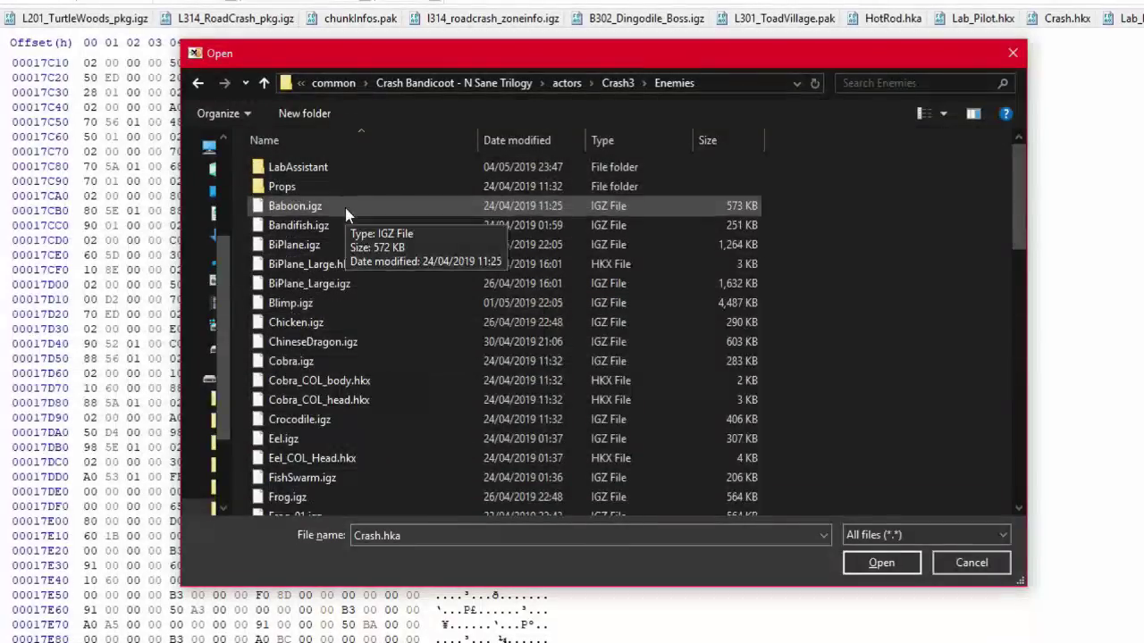
{"action": "double_click", "coordinate": [308, 166]}
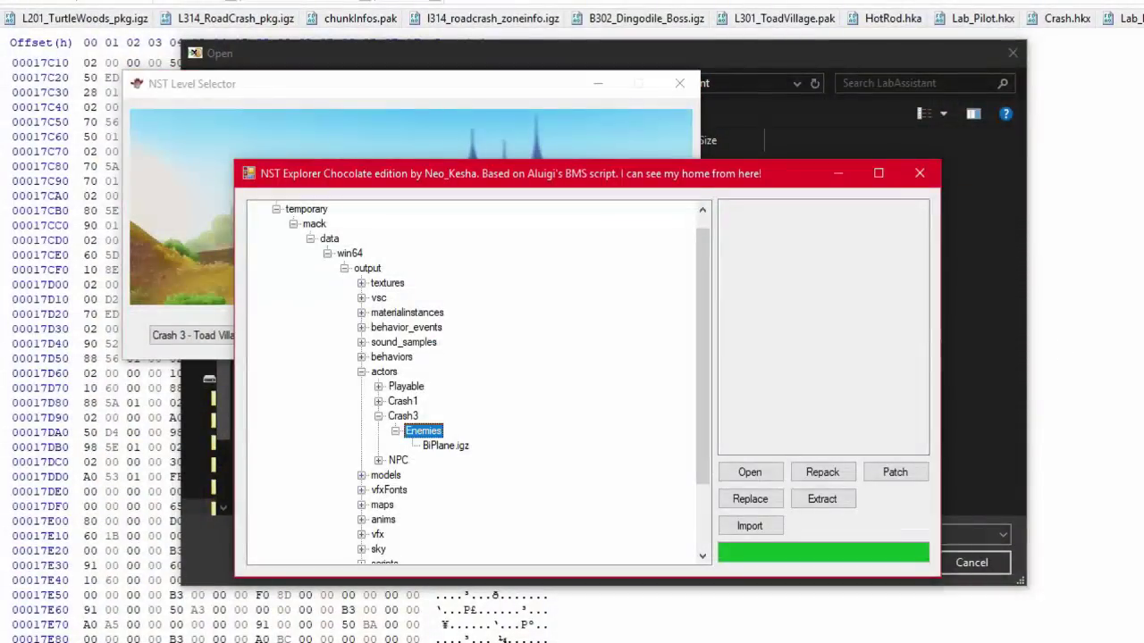
Step: Open L301_ToadVillage.pak and check the GameOver_Uka.hkx entry in the characterAssets folder of behaviors/NPC/GameOver_Uka
{"action": "left_click", "coordinate": [750, 471]}
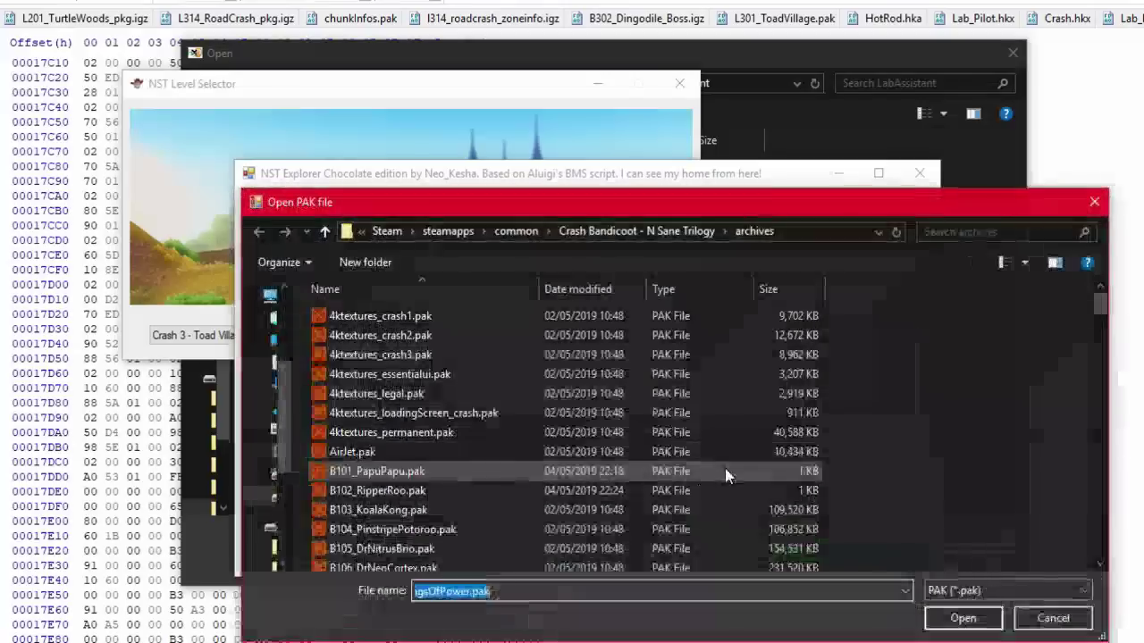
{"action": "type", "text": "l30"}
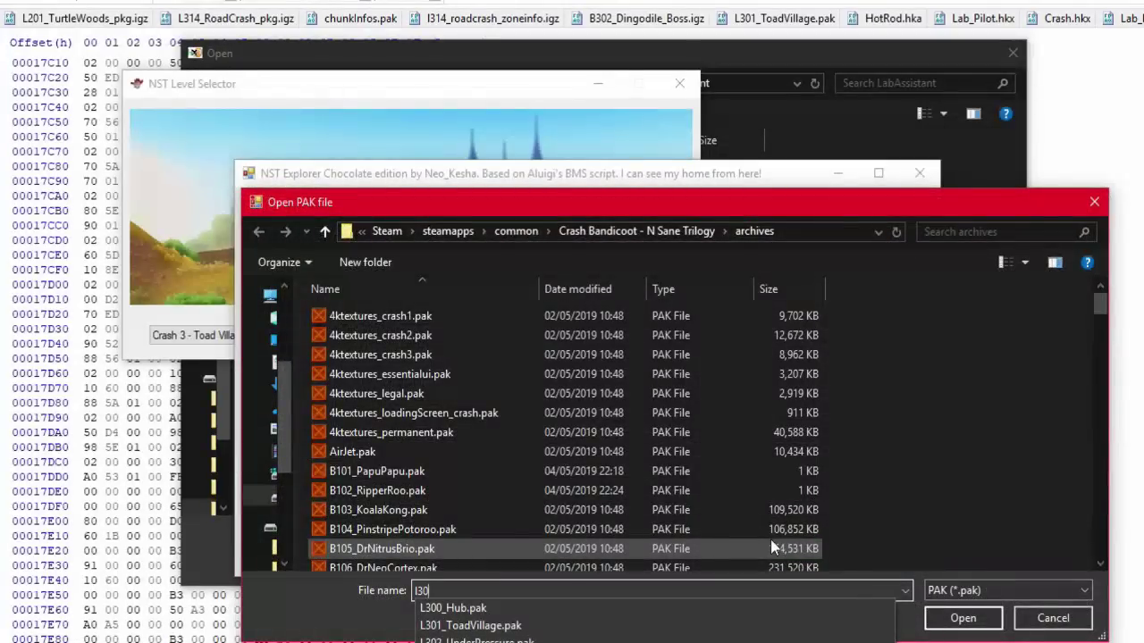
{"action": "type", "text": "1"}
{"action": "key", "text": "Down"}
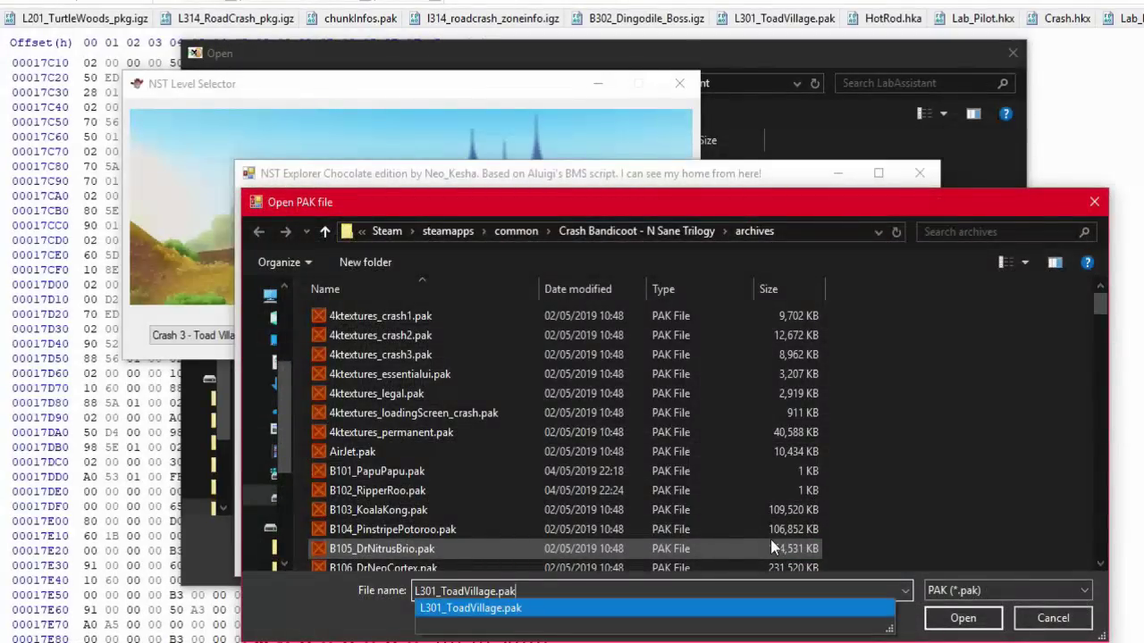
{"action": "key", "text": "Return"}
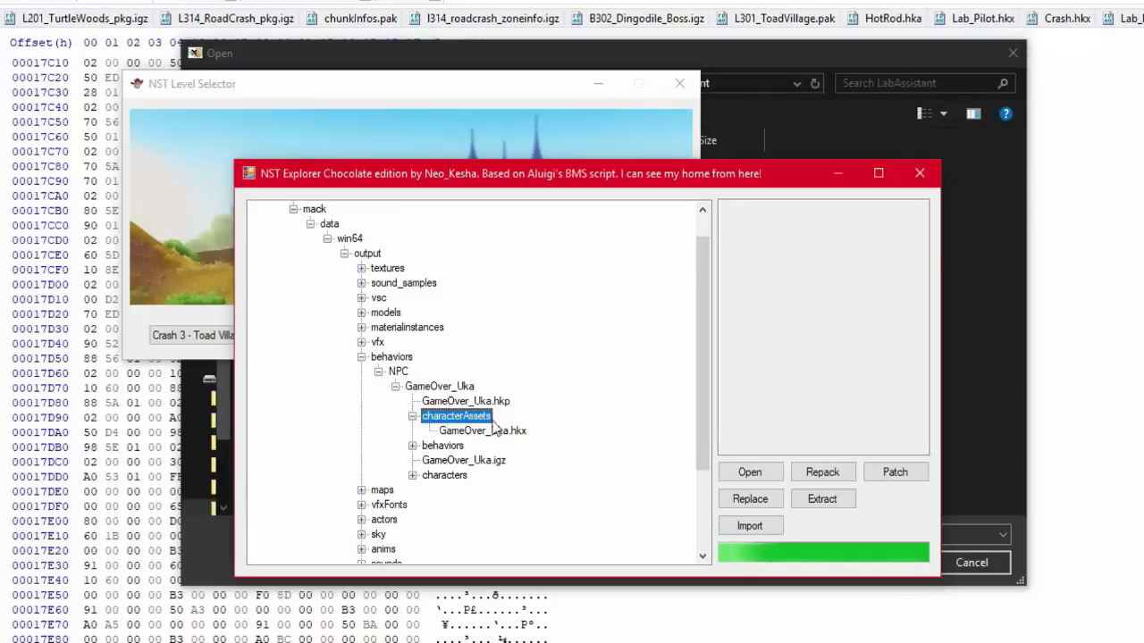
{"action": "left_click", "coordinate": [515, 433]}
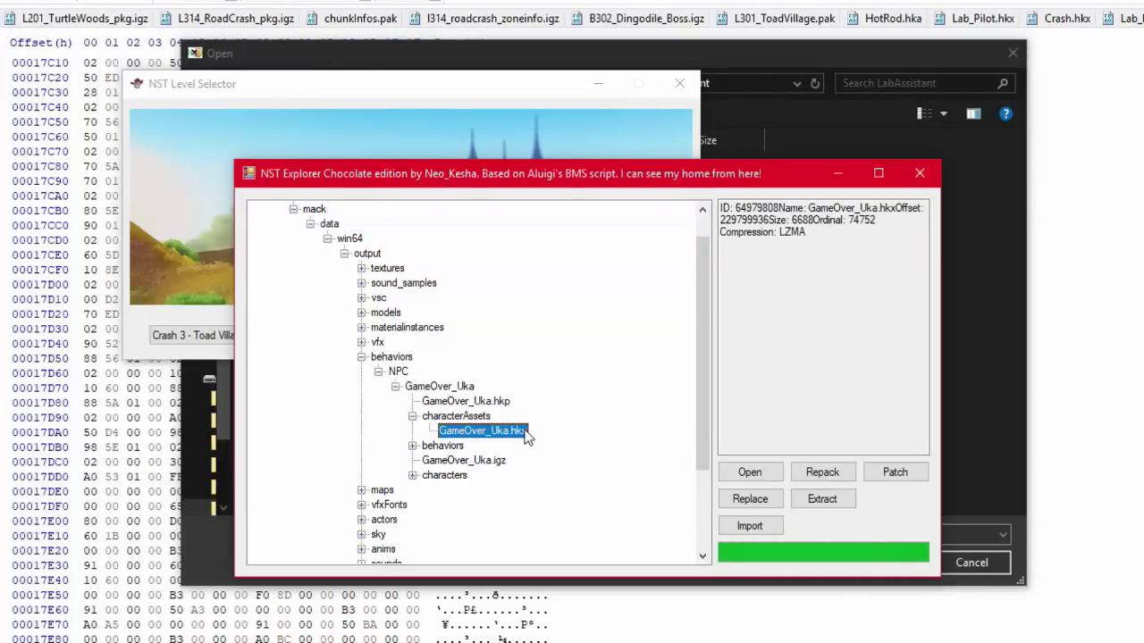
{"action": "scroll", "coordinate": [527, 436], "scroll_direction": "down", "scroll_amount": 3}
{"action": "scroll", "coordinate": [527, 436], "scroll_direction": "up", "scroll_amount": 4}
{"action": "scroll", "coordinate": [528, 437], "scroll_direction": "down", "scroll_amount": 4}
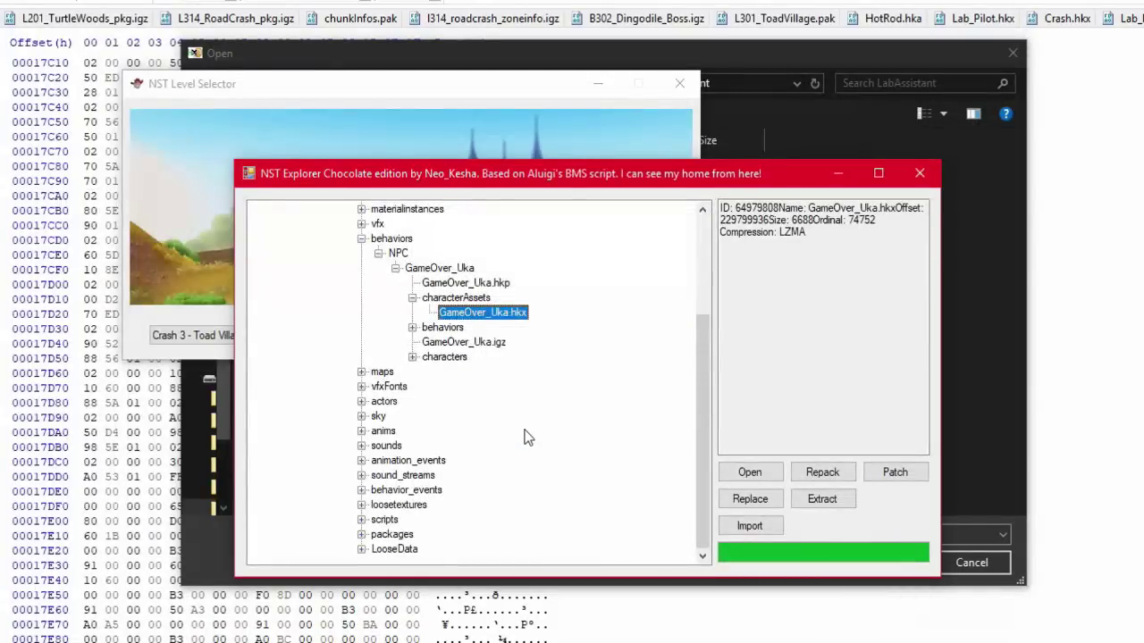
{"action": "scroll", "coordinate": [527, 437], "scroll_direction": "up", "scroll_amount": 3}
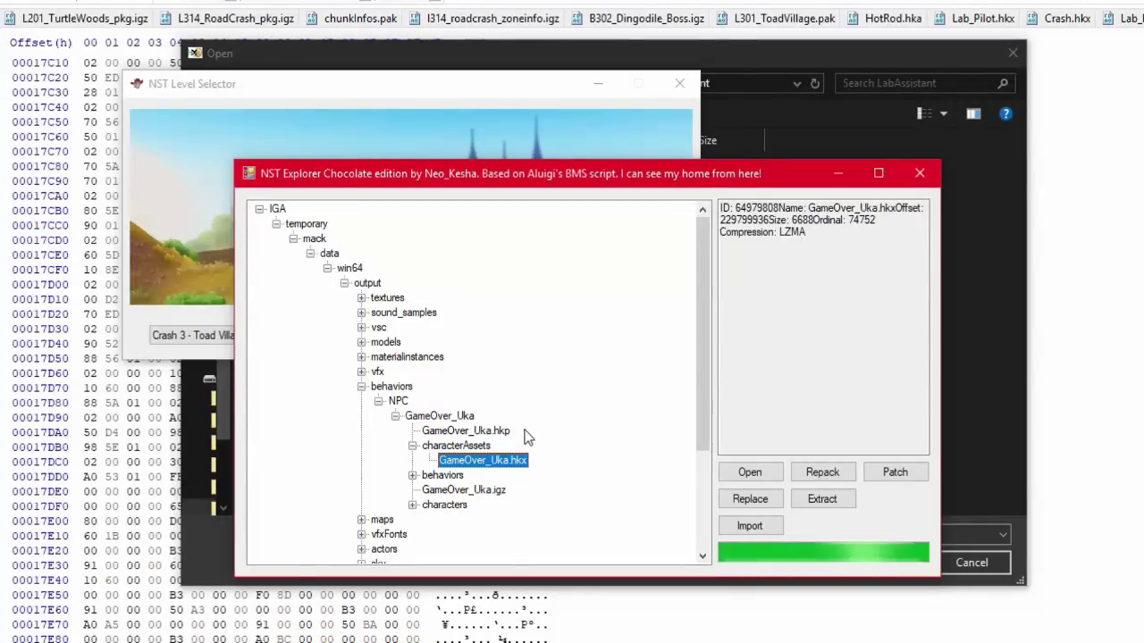
{"action": "scroll", "coordinate": [526, 436], "scroll_direction": "down", "scroll_amount": 4}
{"action": "scroll", "coordinate": [525, 436], "scroll_direction": "up", "scroll_amount": 4}
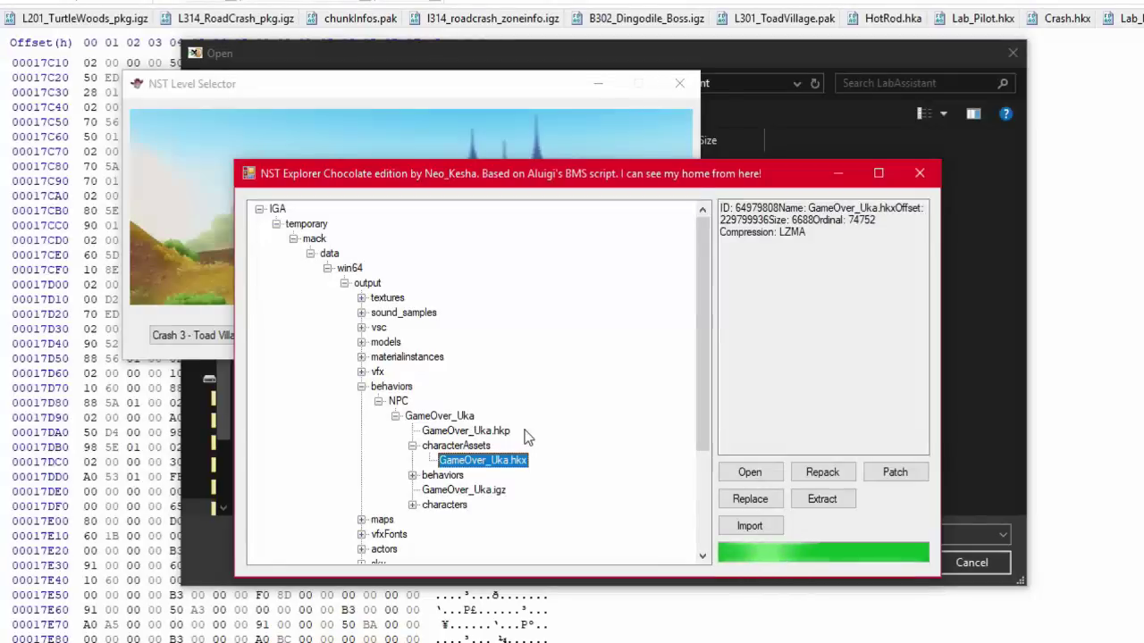
{"action": "scroll", "coordinate": [526, 436], "scroll_direction": "down", "scroll_amount": 4}
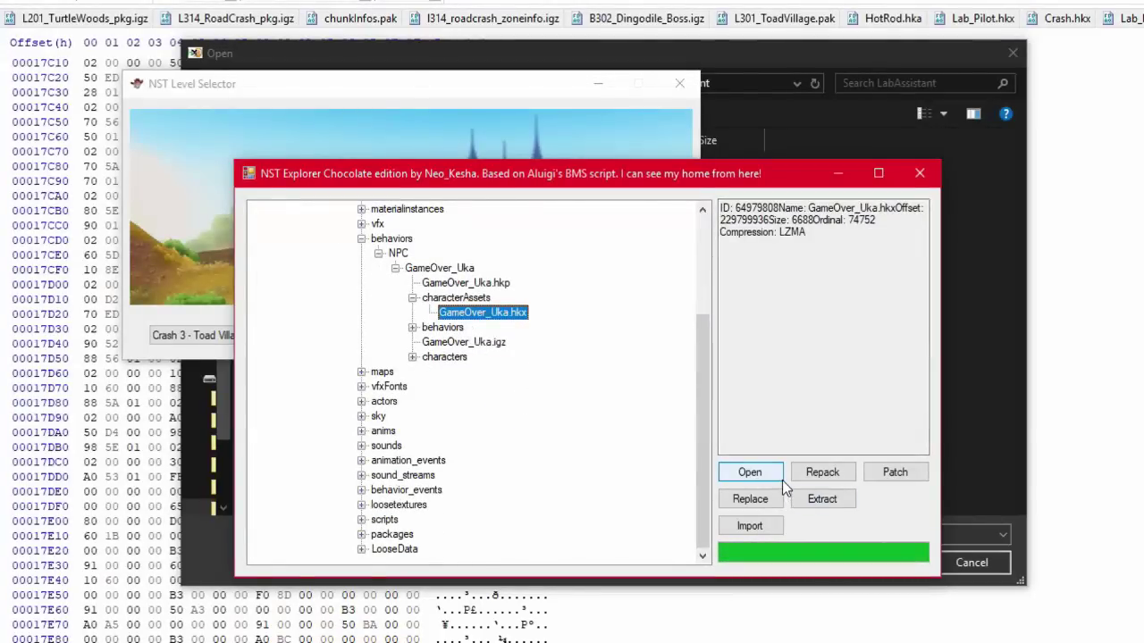
{"action": "scroll", "coordinate": [551, 358], "scroll_direction": "up", "scroll_amount": 8}
{"action": "scroll", "coordinate": [550, 358], "scroll_direction": "down", "scroll_amount": 4}
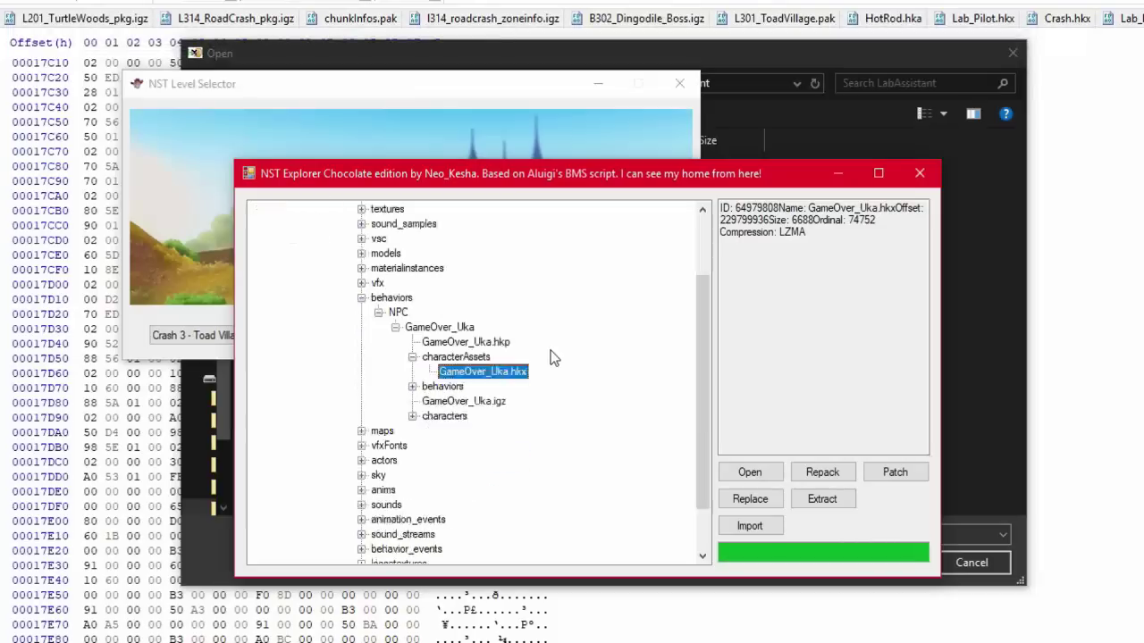
{"action": "scroll", "coordinate": [550, 356], "scroll_direction": "down", "scroll_amount": 2}
{"action": "scroll", "coordinate": [550, 356], "scroll_direction": "up", "scroll_amount": 4}
{"action": "scroll", "coordinate": [552, 354], "scroll_direction": "down", "scroll_amount": 3}
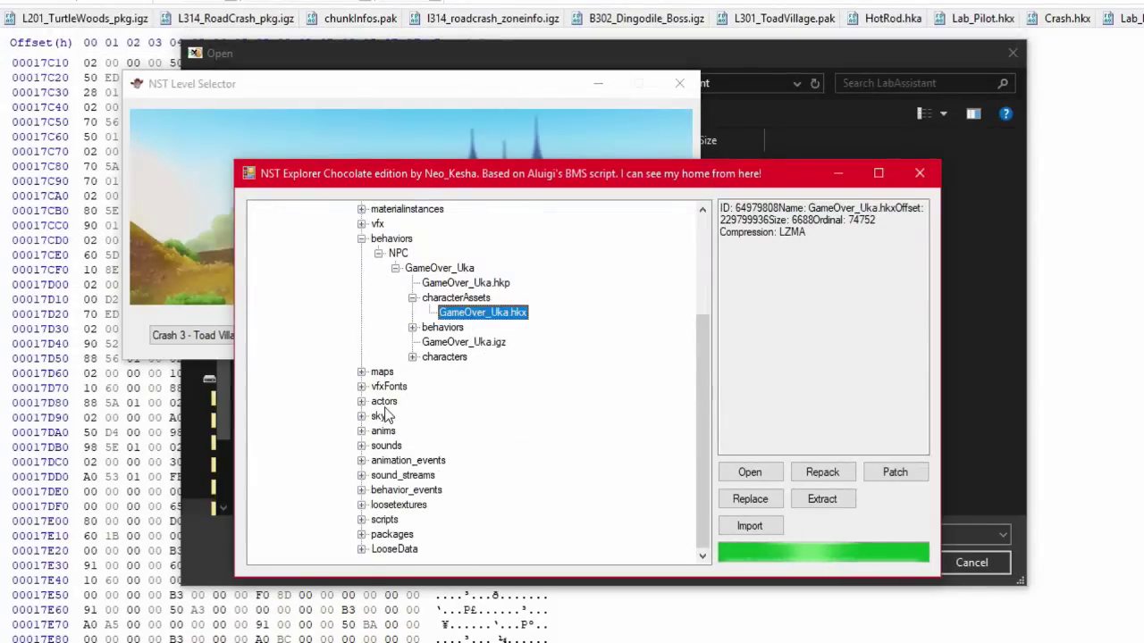
Step: Examine the actors/Crash1 folders of the Toad Village archive, including the Crates files
{"action": "left_click", "coordinate": [384, 402]}
{"action": "key", "text": "Right"}
{"action": "key", "text": "Right"}
{"action": "key", "text": "Right"}
{"action": "key", "text": "Right"}
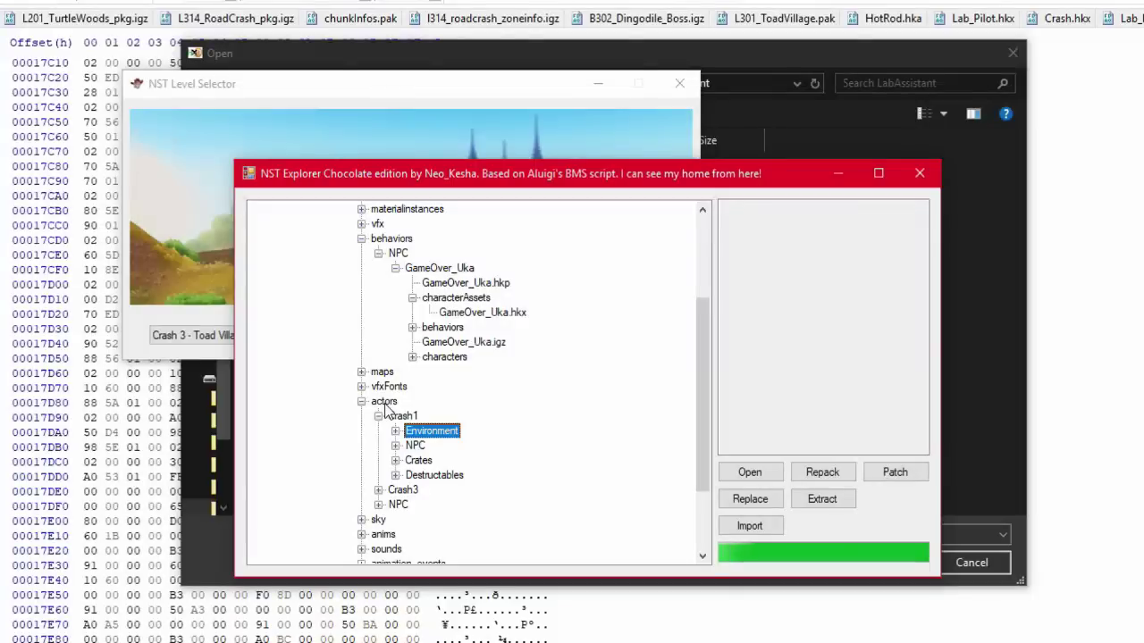
{"action": "key", "text": "Down"}
{"action": "key", "text": "Down"}
{"action": "key", "text": "Right"}
{"action": "key", "text": "Right"}
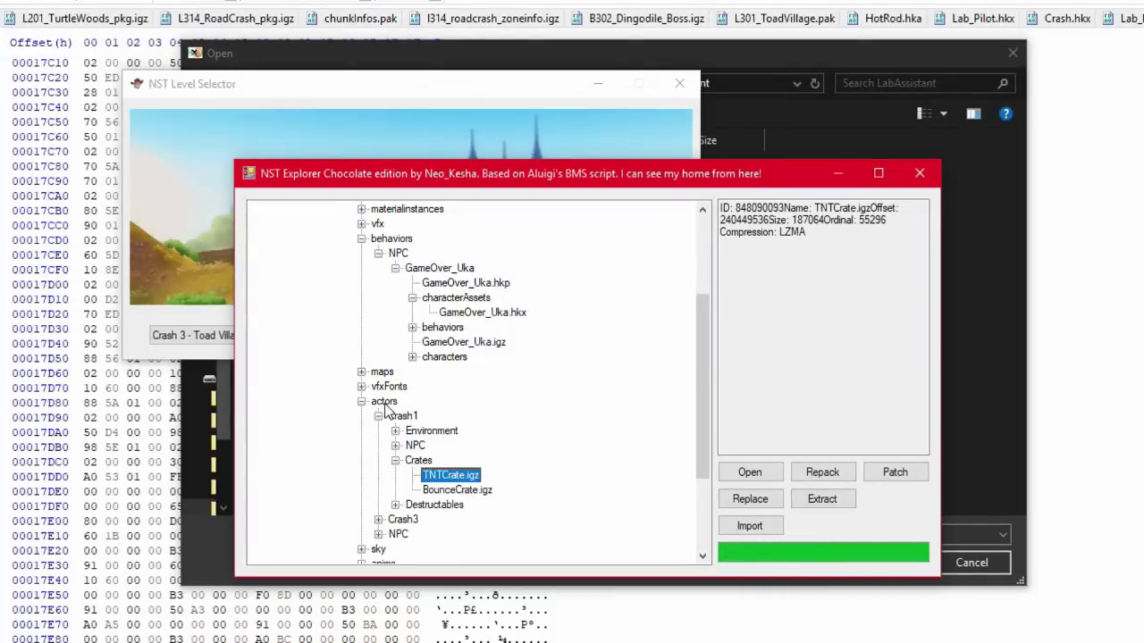
Step: Examine the archive's actors/Crash3/Enemies files and LabAssistant folder, and close the archive explorer
{"action": "key", "text": "Down"}
{"action": "key", "text": "Down"}
{"action": "key", "text": "Down"}
{"action": "key", "text": "Right"}
{"action": "key", "text": "Right"}
{"action": "key", "text": "Right"}
{"action": "key", "text": "Right"}
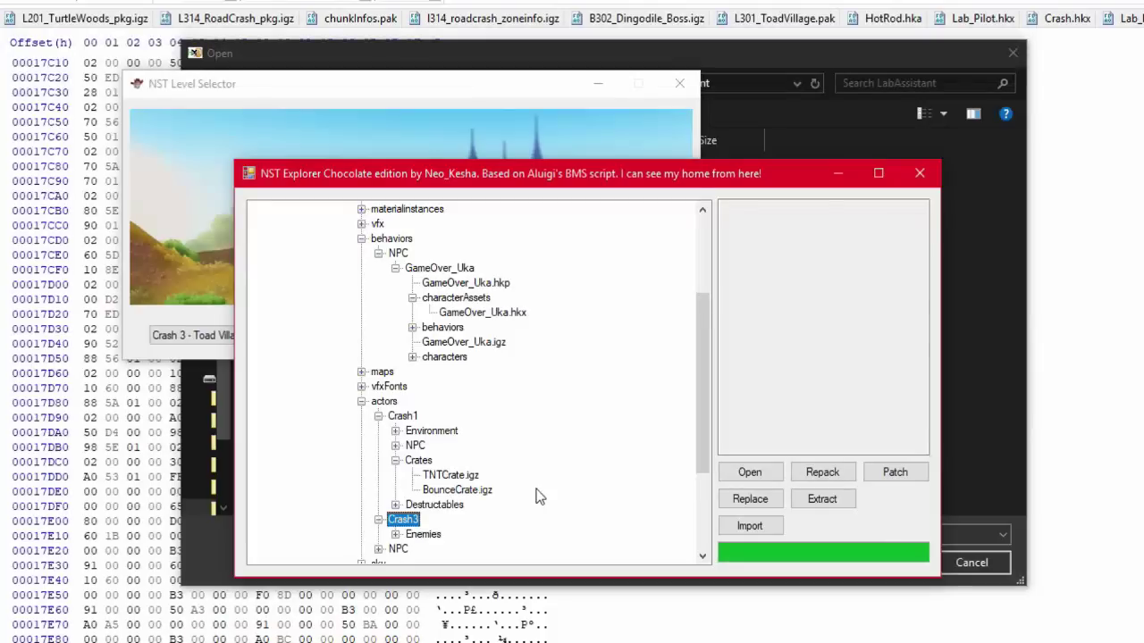
{"action": "key", "text": "Down"}
{"action": "key", "text": "Down"}
{"action": "key", "text": "Down"}
{"action": "key", "text": "Down"}
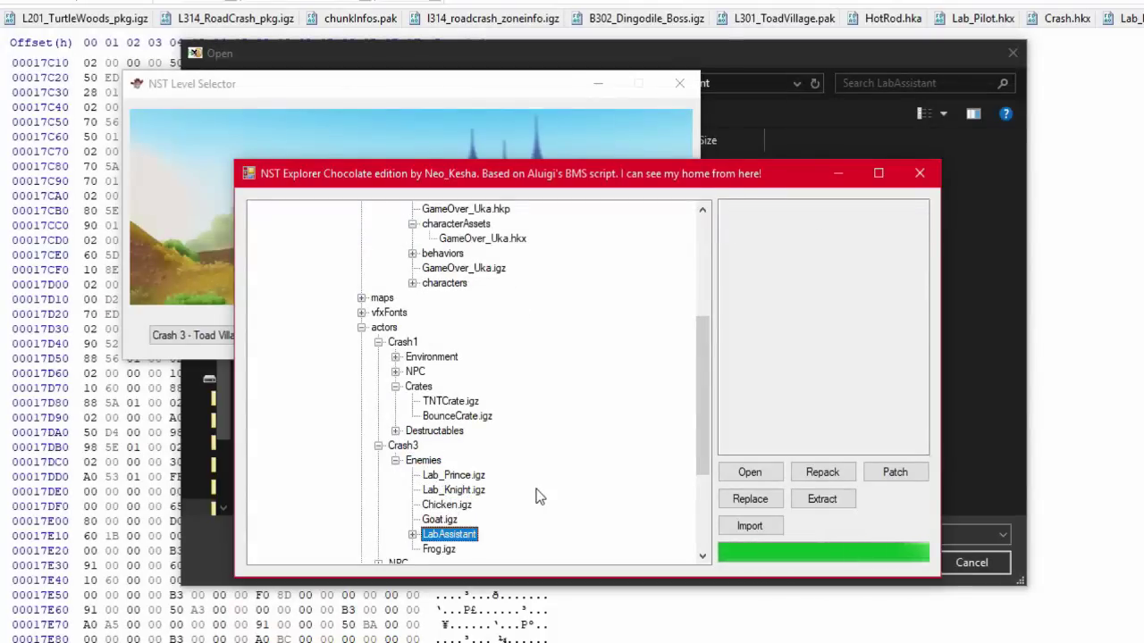
{"action": "key", "text": "Right"}
{"action": "key", "text": "Right"}
{"action": "key", "text": "Up"}
{"action": "key", "text": "Up"}
{"action": "key", "text": "Up"}
{"action": "key", "text": "Up"}
{"action": "key", "text": "Up"}
{"action": "key", "text": "Up"}
{"action": "key", "text": "Up"}
{"action": "key", "text": "Up"}
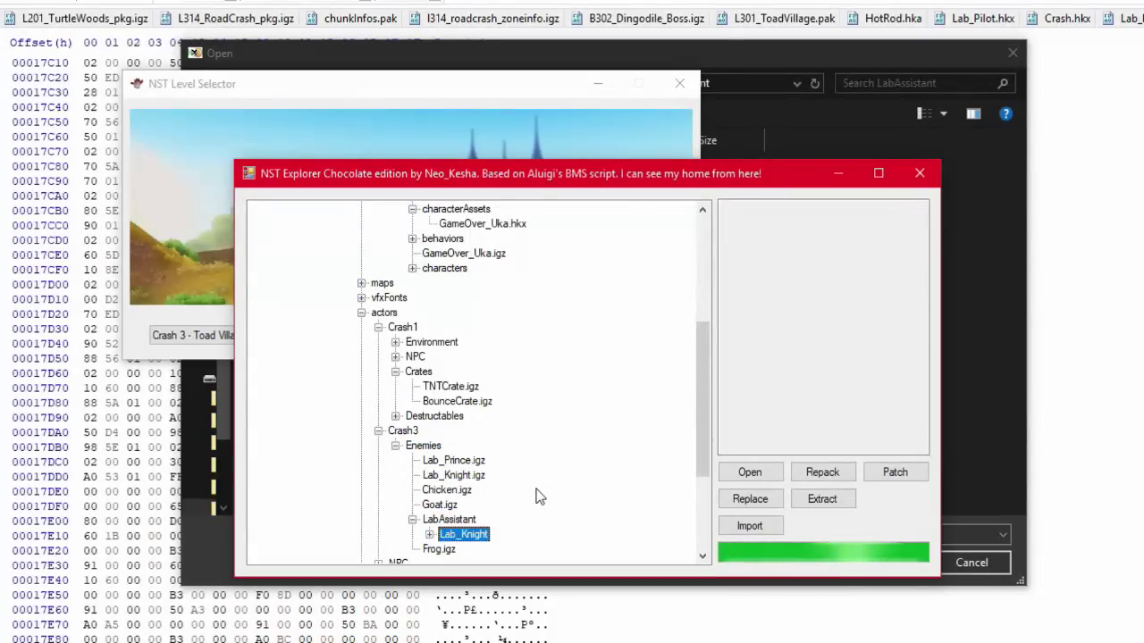
{"action": "left_click", "coordinate": [919, 173]}
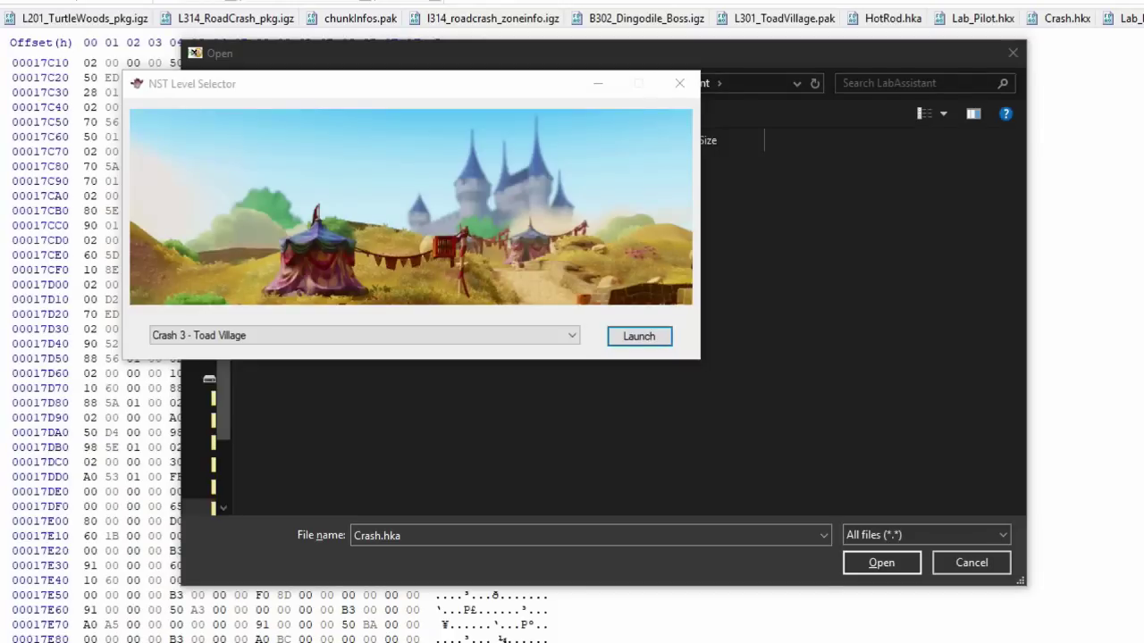
Step: Bring the game-file copy progress window into view and check how far the copying has got
{"action": "left_click_drag", "start_coordinate": [677, 212], "coordinate": [348, 213]}
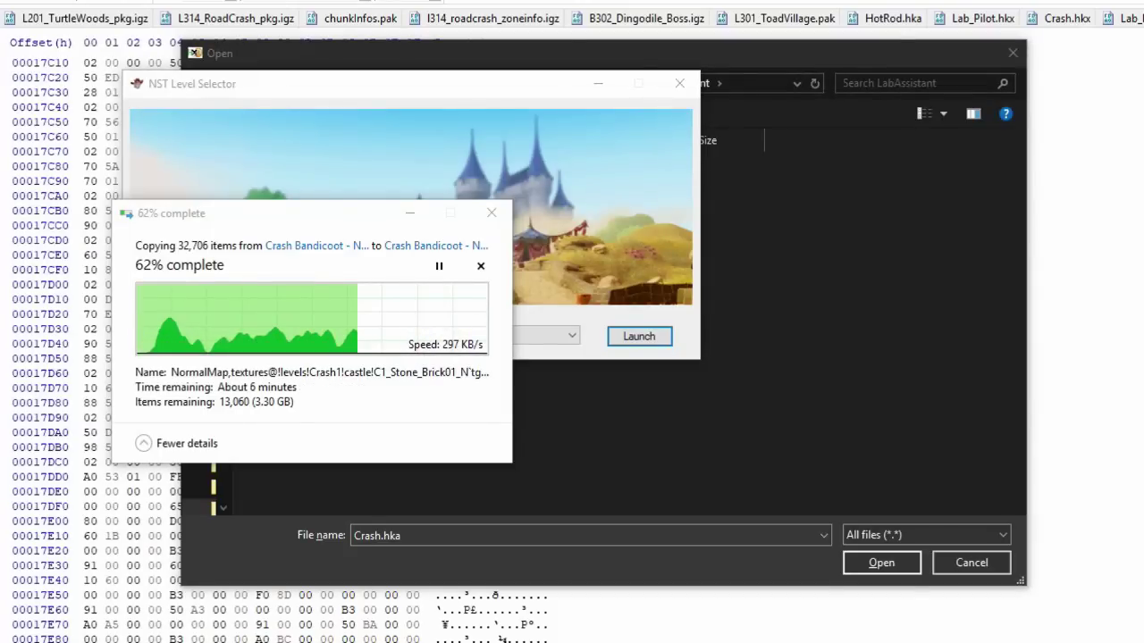
{"action": "key", "text": "alt+Tab"}
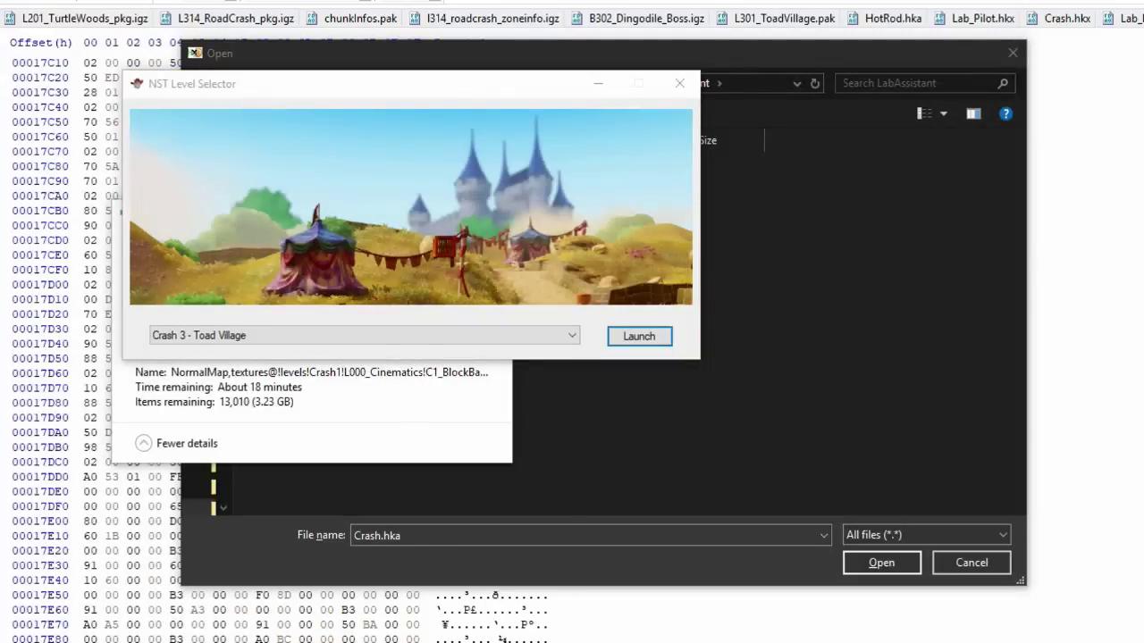
{"action": "key", "text": "alt+Tab"}
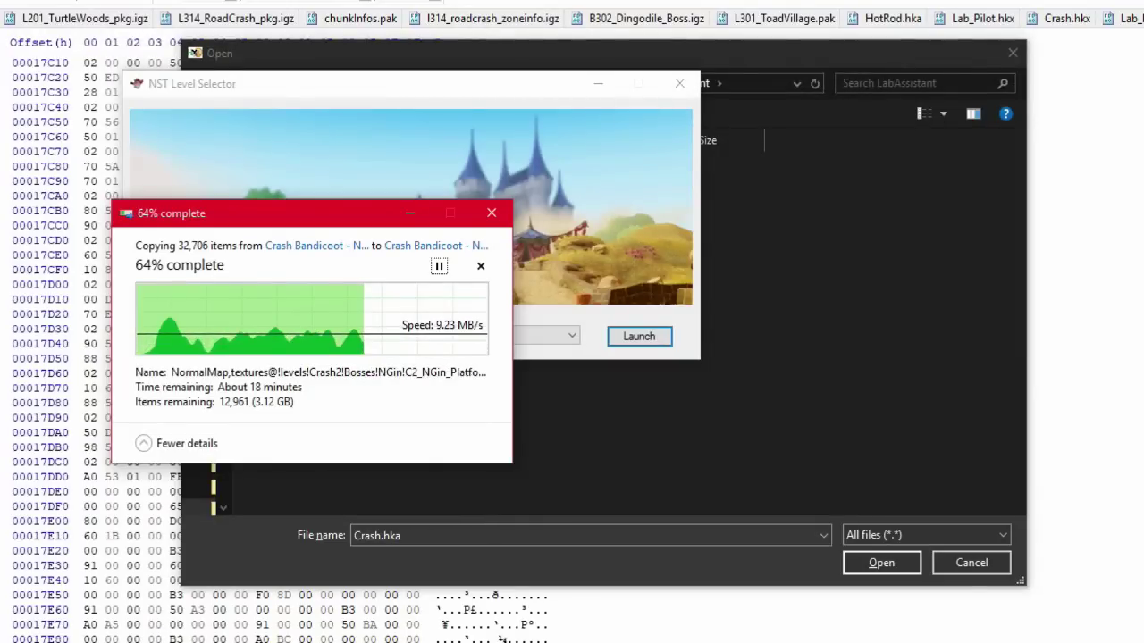
{"action": "left_click", "coordinate": [673, 434]}
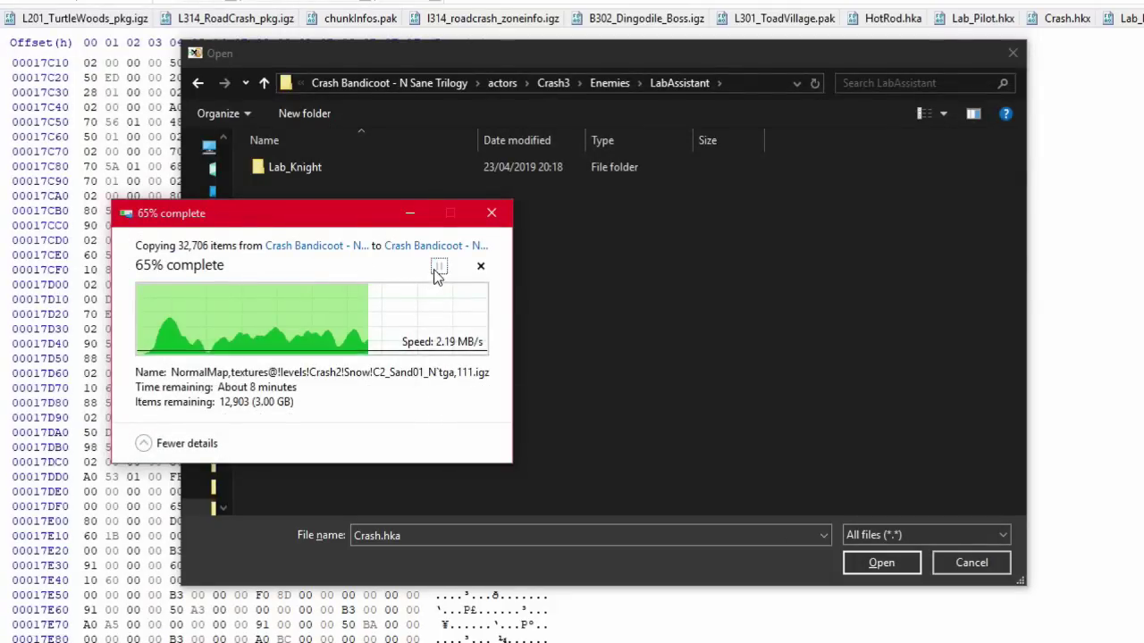
Step: Return to the NST Level Selector and launch Crash 3 - Toad Village
{"action": "left_click", "coordinate": [677, 451]}
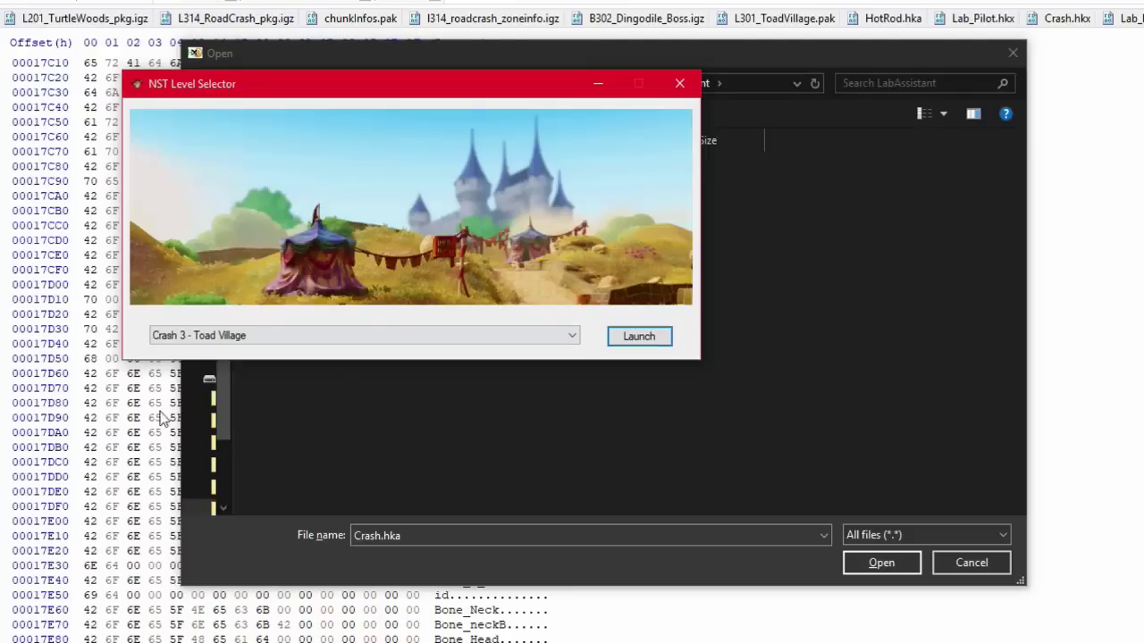
{"action": "left_click", "coordinate": [640, 336]}
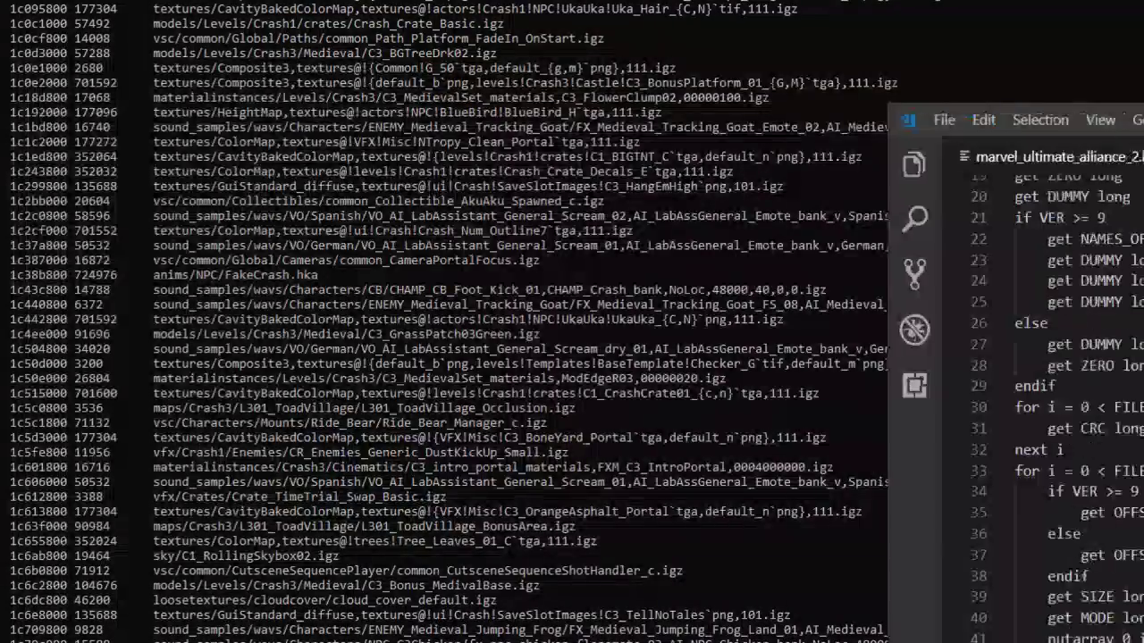
Step: Switch to the code editor and examine the marvel_ultimate_alliance_2 script, focusing on how lines 75 and 76 handle the file name
{"action": "left_click_drag", "start_coordinate": [1143, 111], "coordinate": [601, 203]}
{"action": "left_click", "coordinate": [601, 203]}
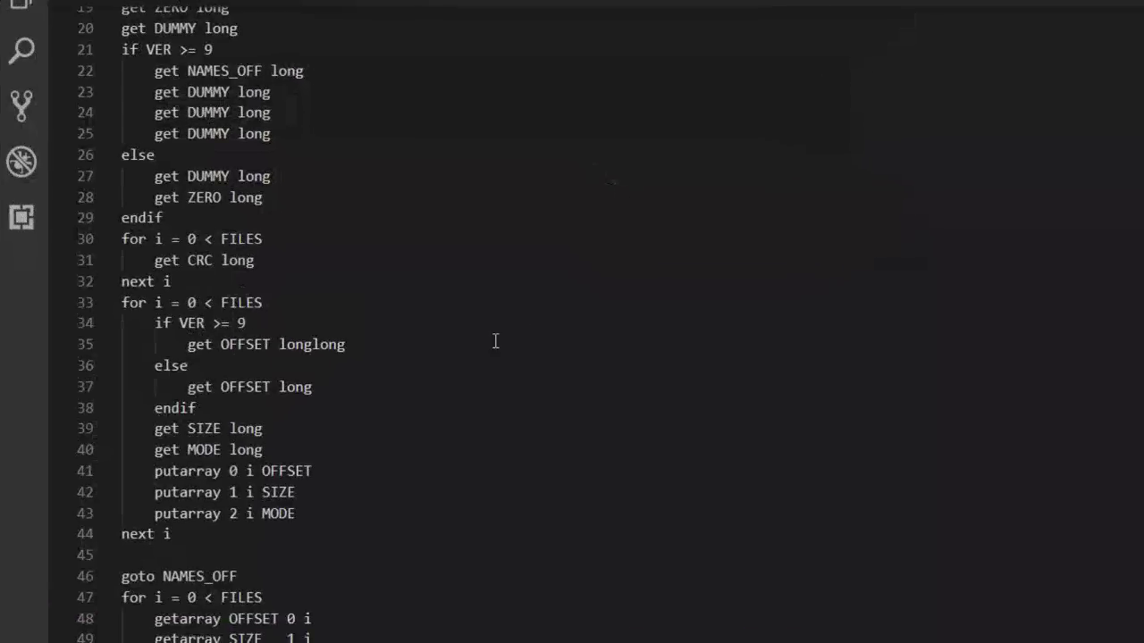
{"action": "scroll", "coordinate": [495, 340], "scroll_direction": "down", "scroll_amount": 6}
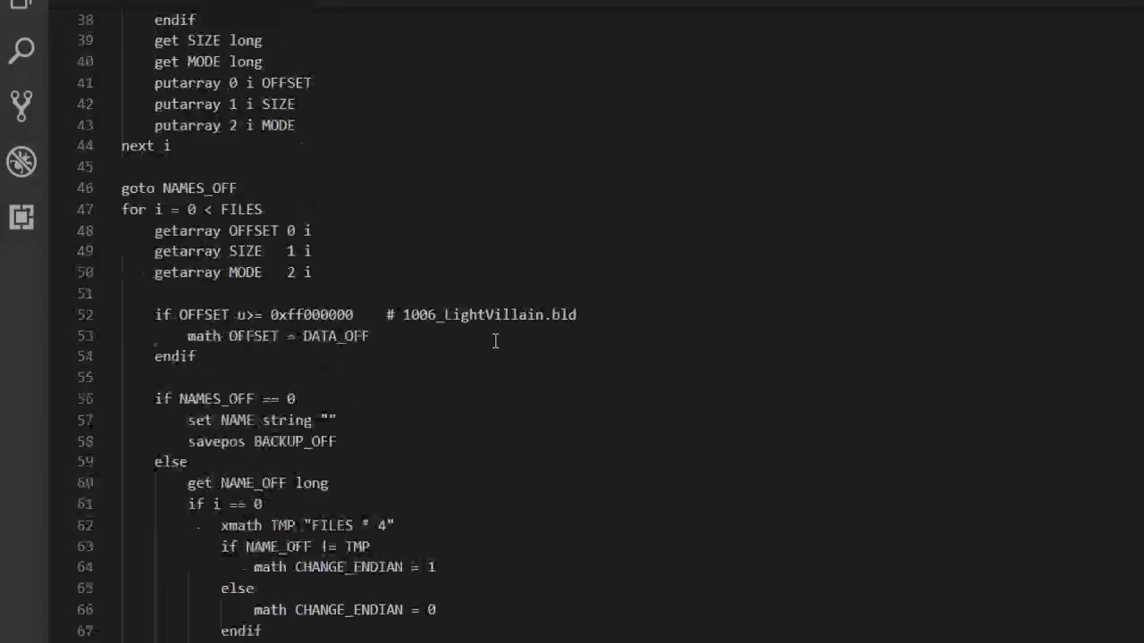
{"action": "scroll", "coordinate": [496, 340], "scroll_direction": "down", "scroll_amount": 7}
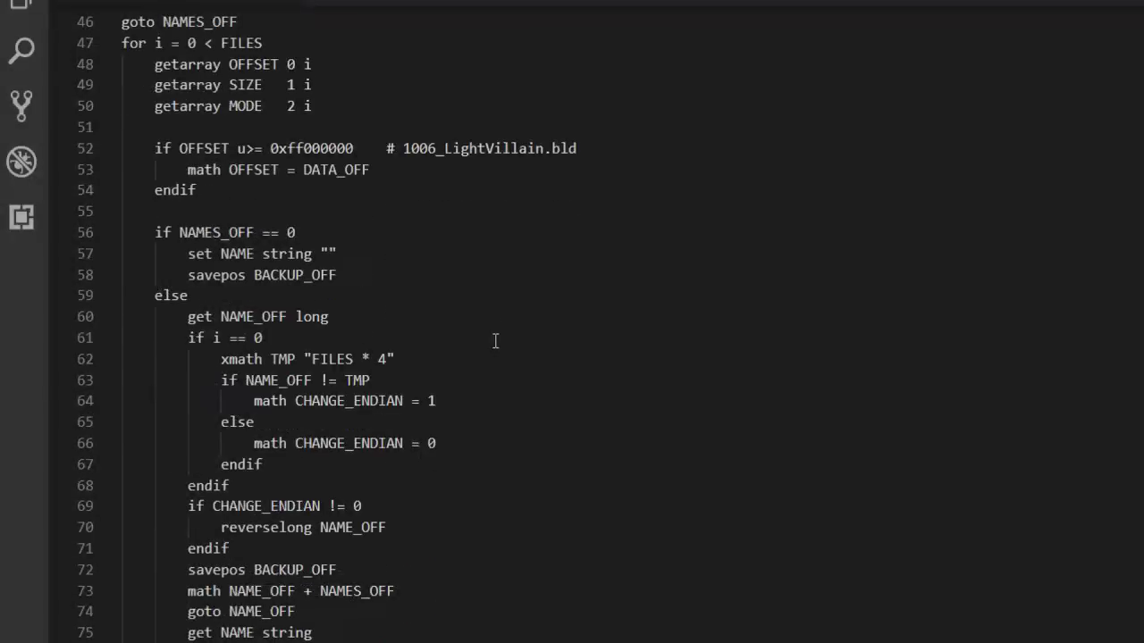
{"action": "scroll", "coordinate": [495, 340], "scroll_direction": "down", "scroll_amount": 1}
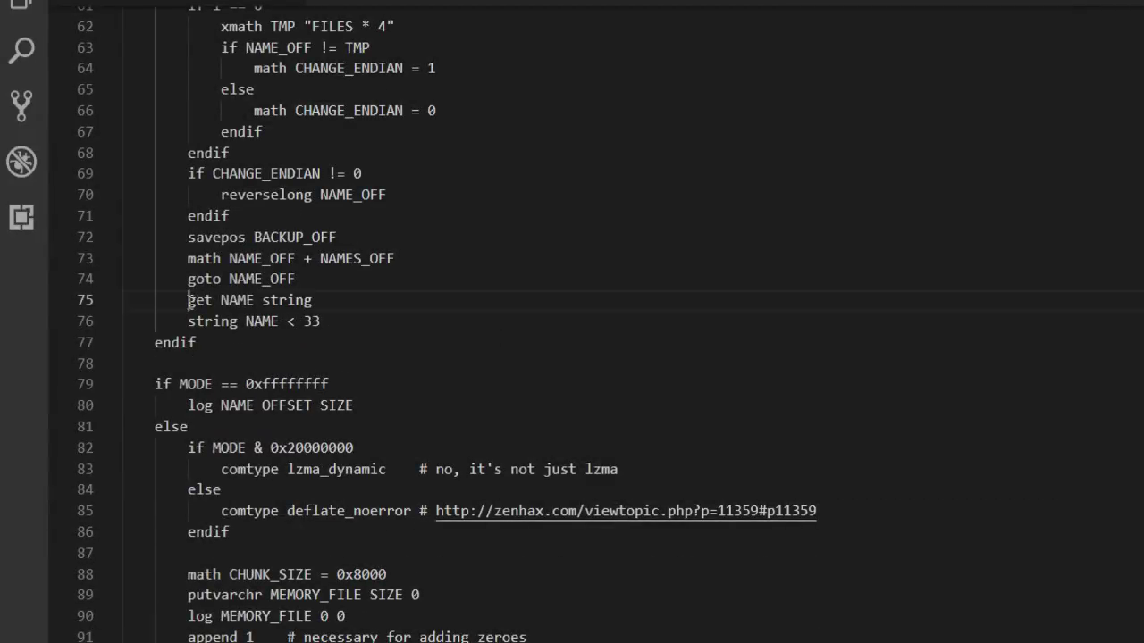
{"action": "mouse_move", "coordinate": [189, 301]}
{"action": "left_mouse_down"}
{"action": "mouse_move", "coordinate": [341, 306]}
{"action": "mouse_move", "coordinate": [327, 320]}
{"action": "mouse_move", "coordinate": [178, 318]}
{"action": "left_mouse_up"}
{"action": "left_click", "coordinate": [302, 320]}
{"action": "left_click_drag", "start_coordinate": [325, 320], "coordinate": [272, 320]}
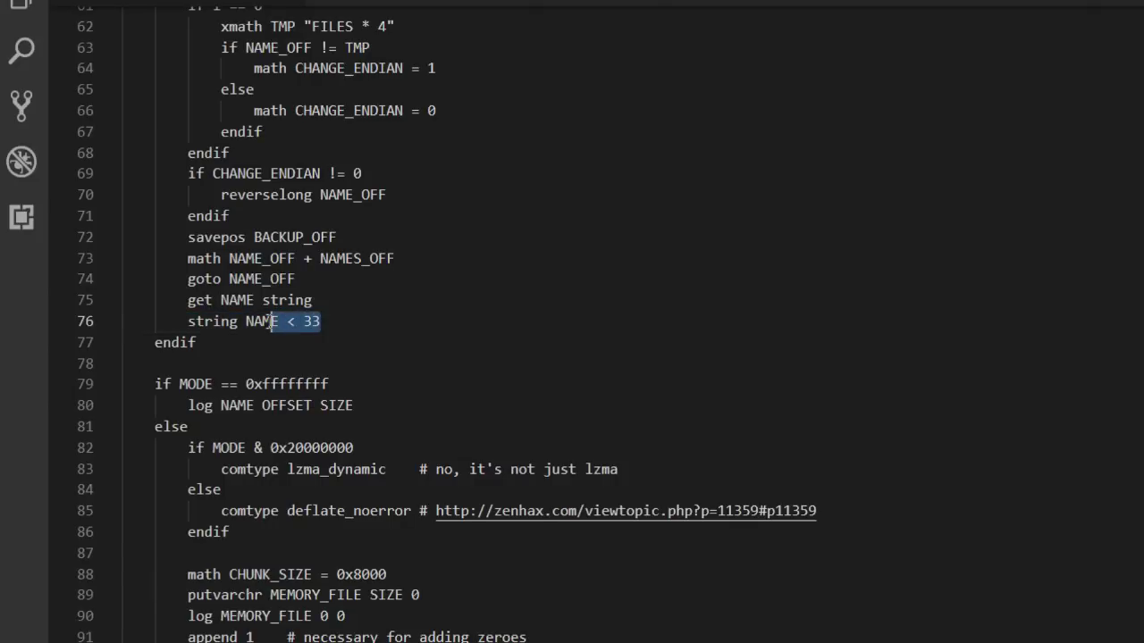
{"action": "left_click", "coordinate": [437, 299]}
{"action": "scroll", "coordinate": [437, 298], "scroll_direction": "down", "scroll_amount": 2}
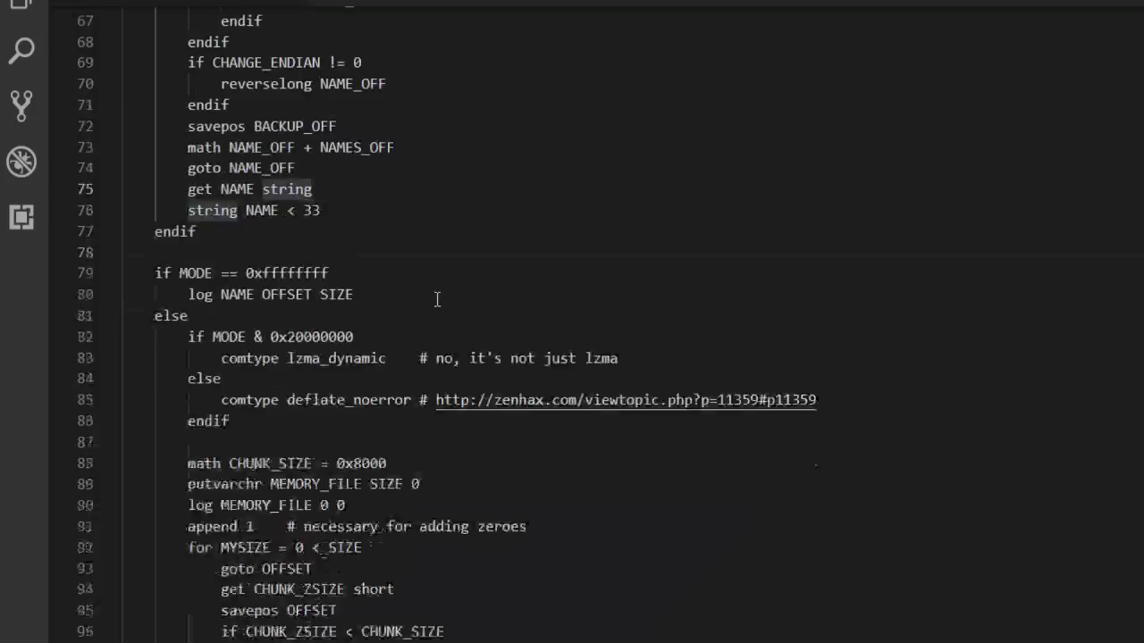
{"action": "scroll", "coordinate": [438, 297], "scroll_direction": "up", "scroll_amount": 9}
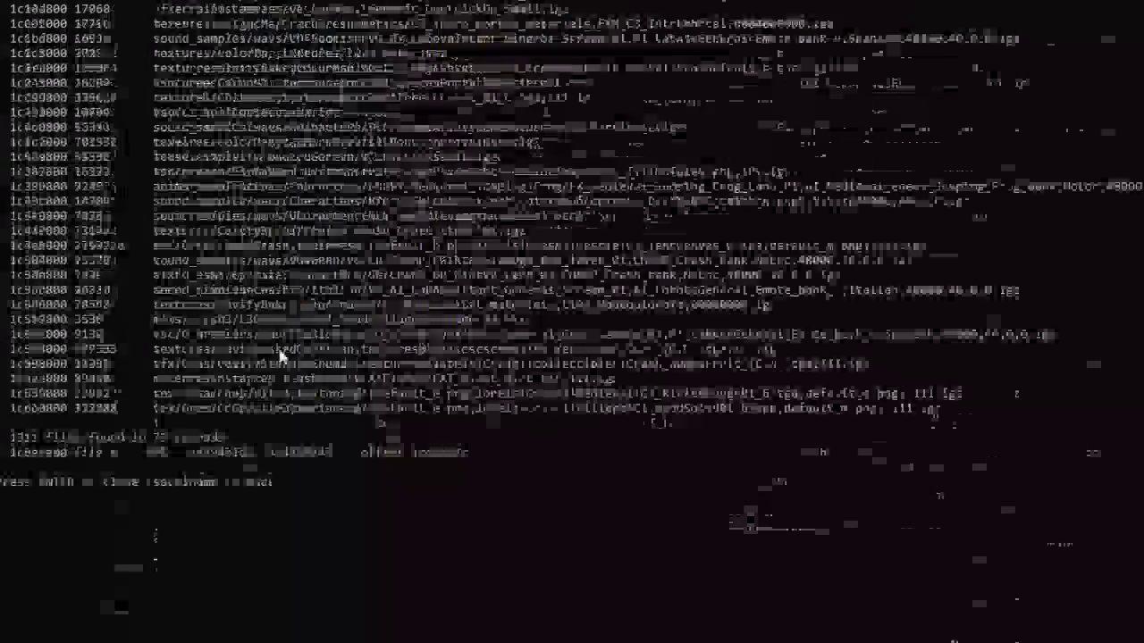
Step: Dismiss the extraction console and launch Crash 3 - Toad Village again from the NST Level Selector
{"action": "key", "text": "Return"}
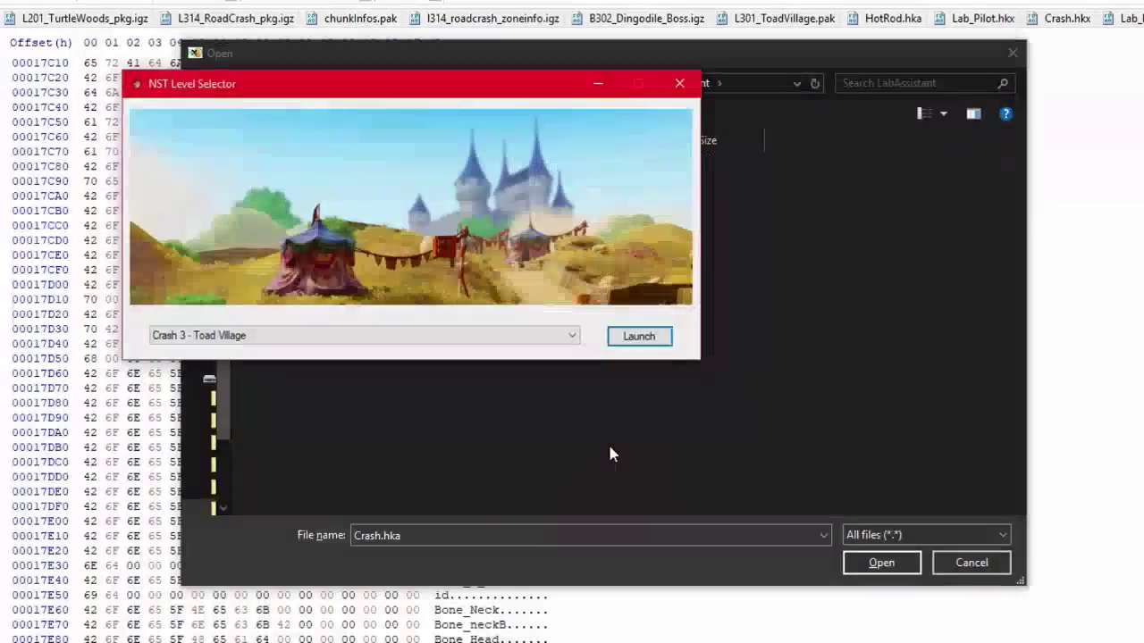
{"action": "left_click", "coordinate": [655, 339]}
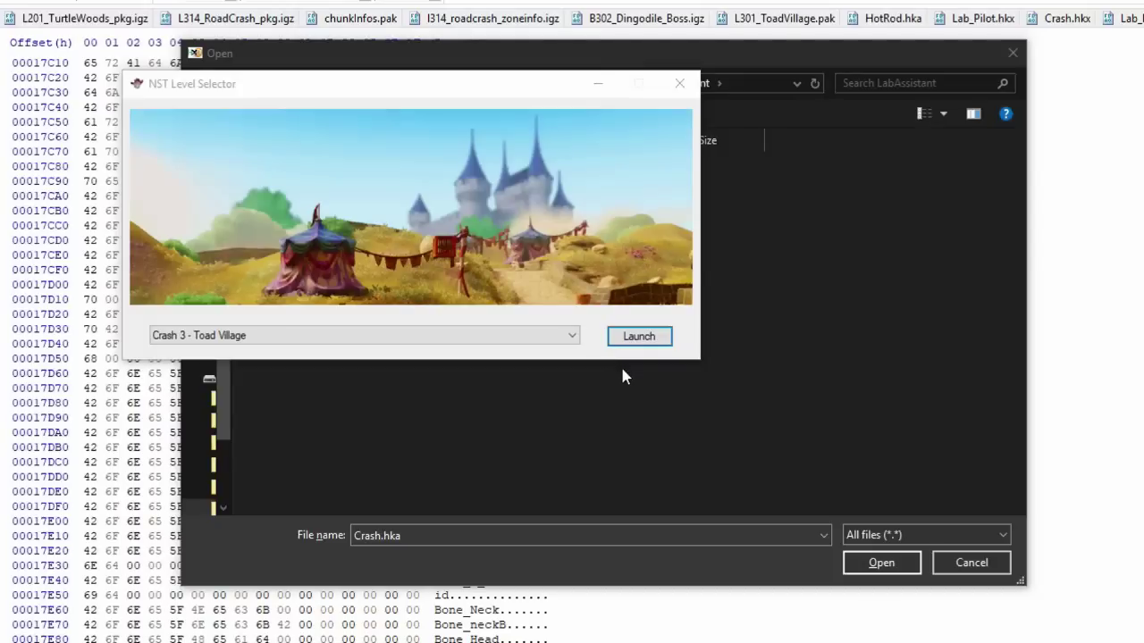
{"action": "left_click", "coordinate": [634, 340]}
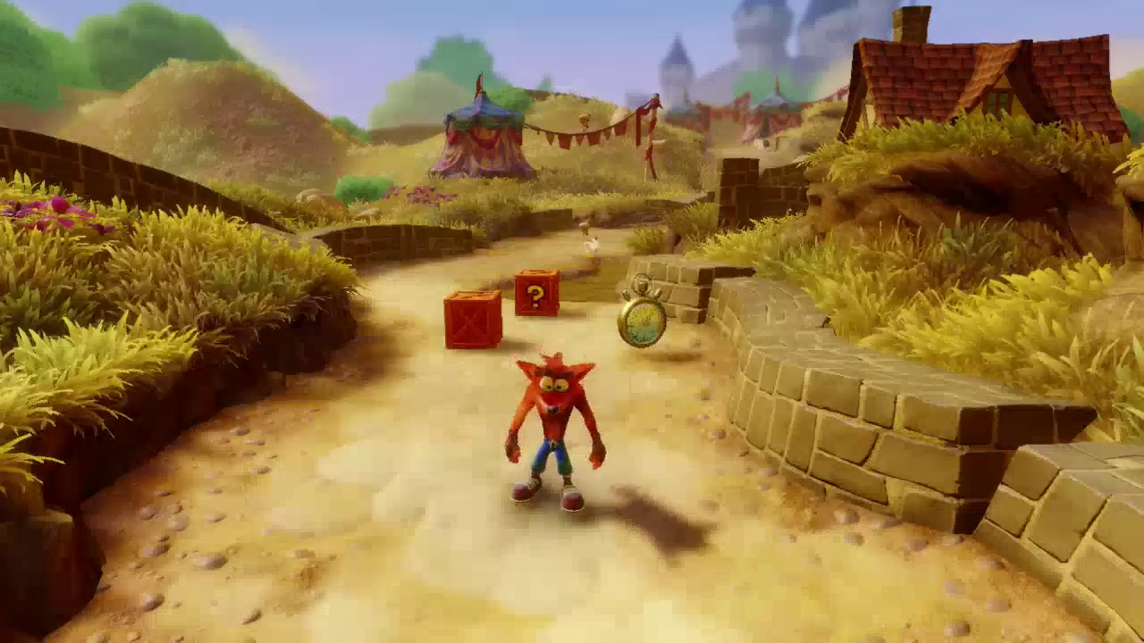
{"action": "key", "text": "shift"}
{"action": "key", "text": "Up"}
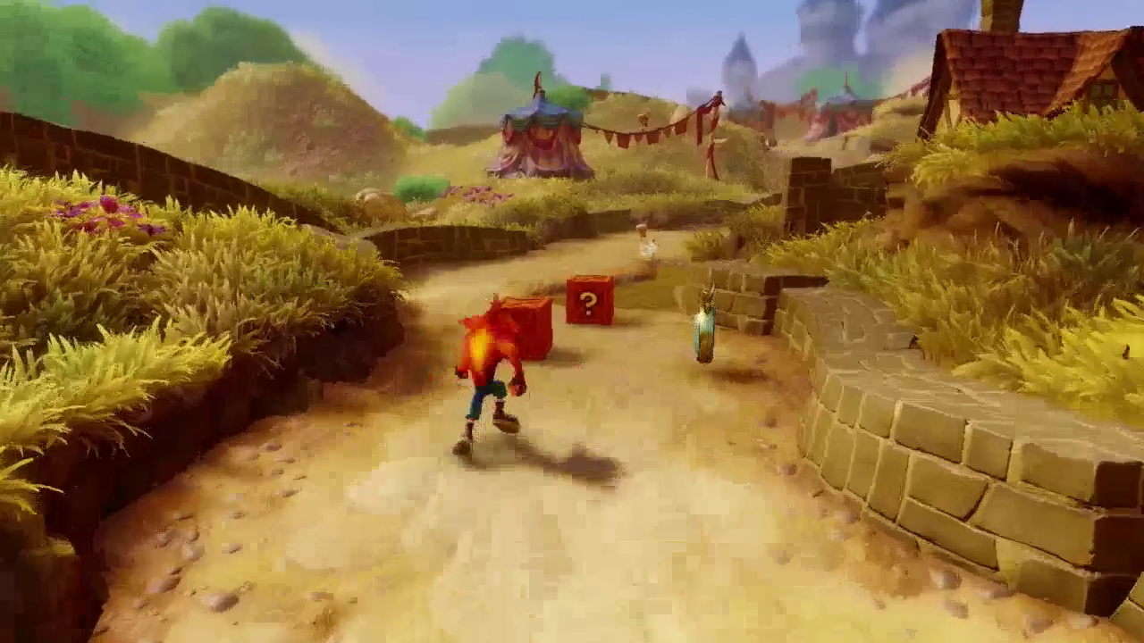
{"action": "key", "text": "space"}
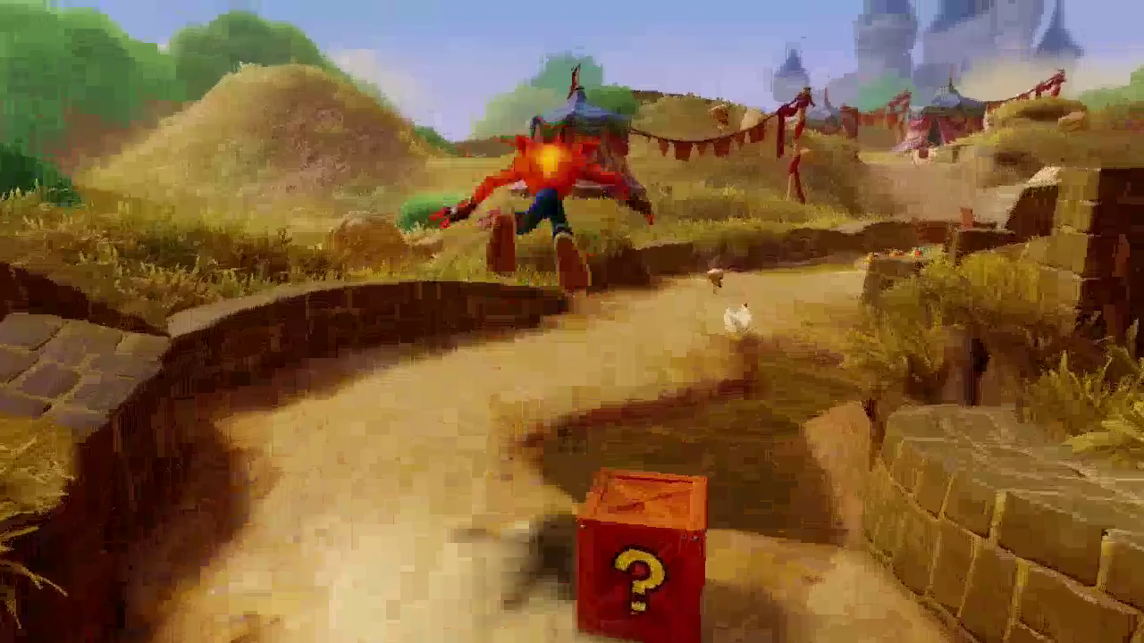
{"action": "key", "text": "Up"}
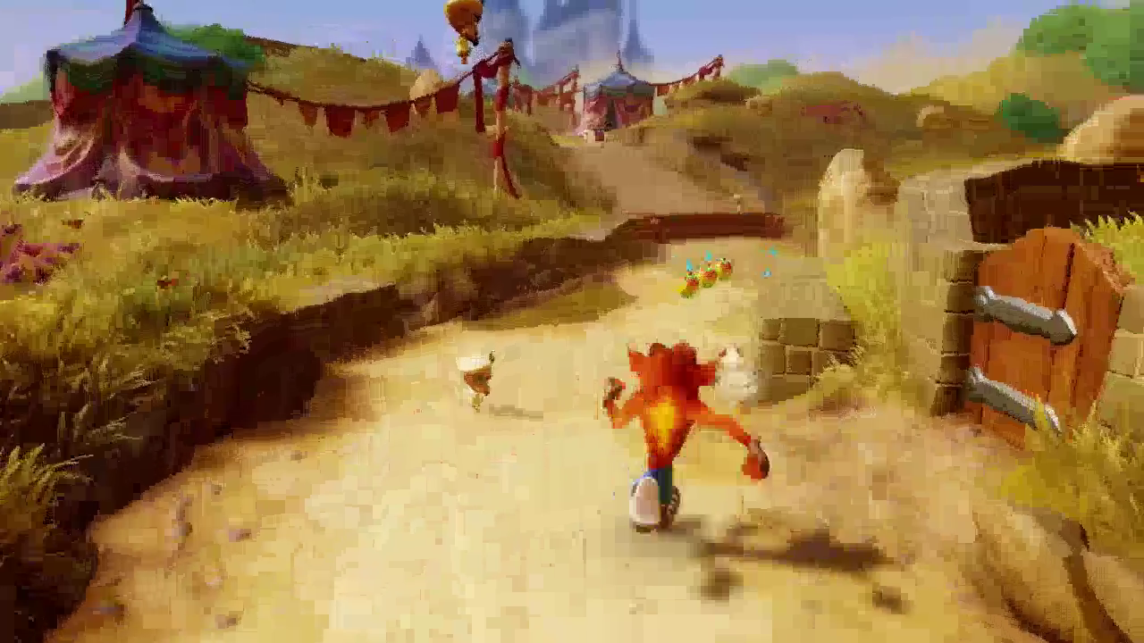
{"action": "key", "text": "Up"}
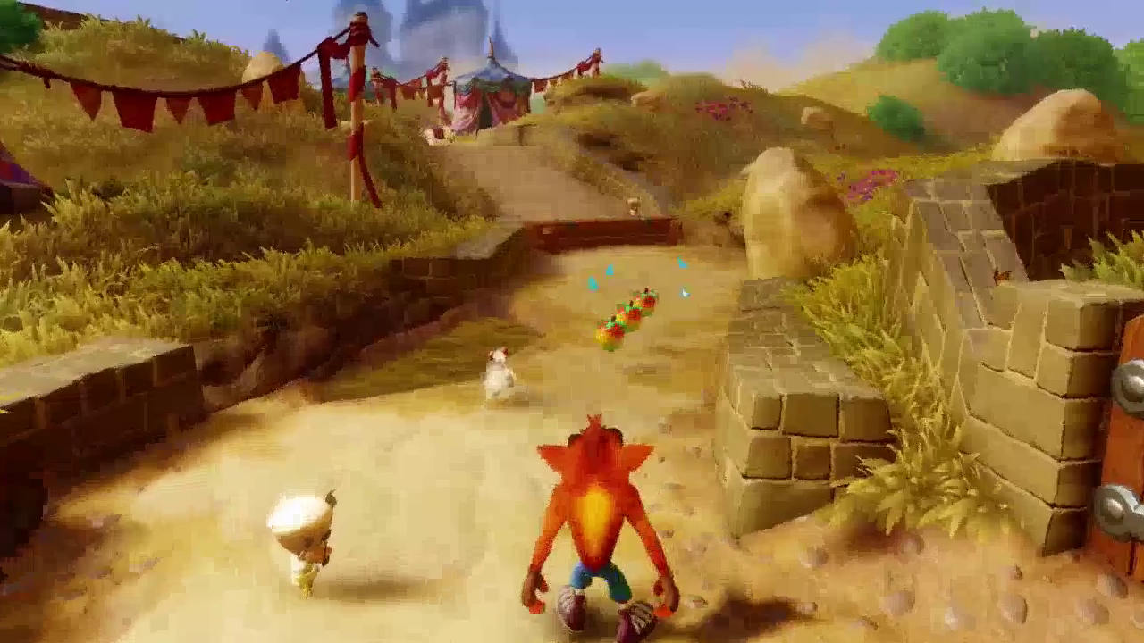
{"action": "key", "text": "shift"}
{"action": "key", "text": "Left"}
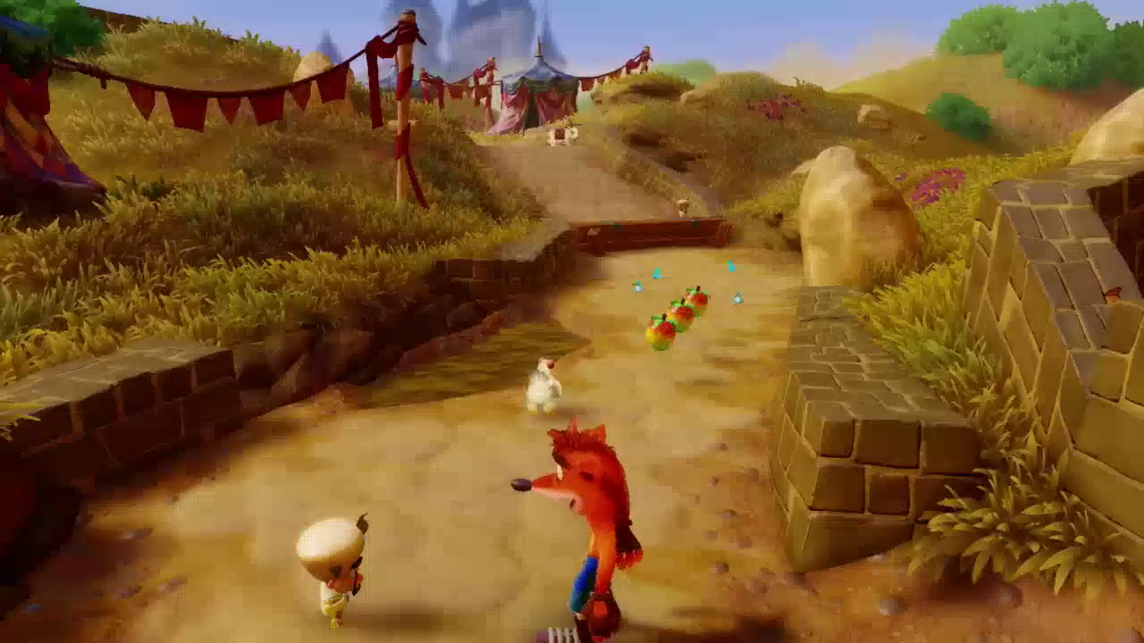
{"action": "key", "text": "Left"}
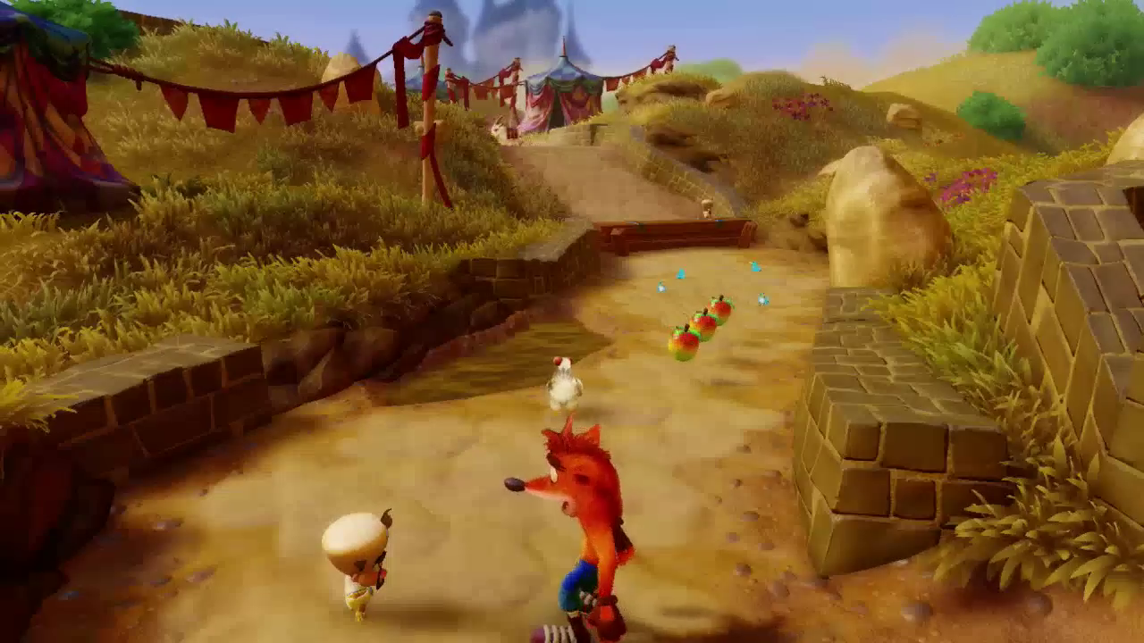
{"action": "key", "text": "Left"}
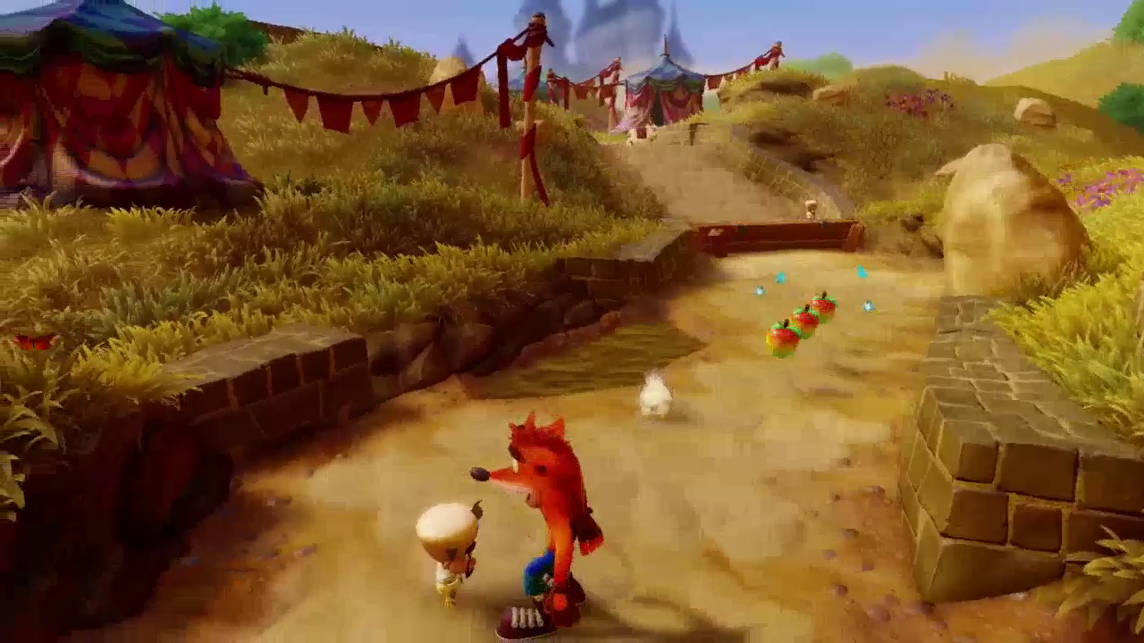
{"action": "key", "text": "Down"}
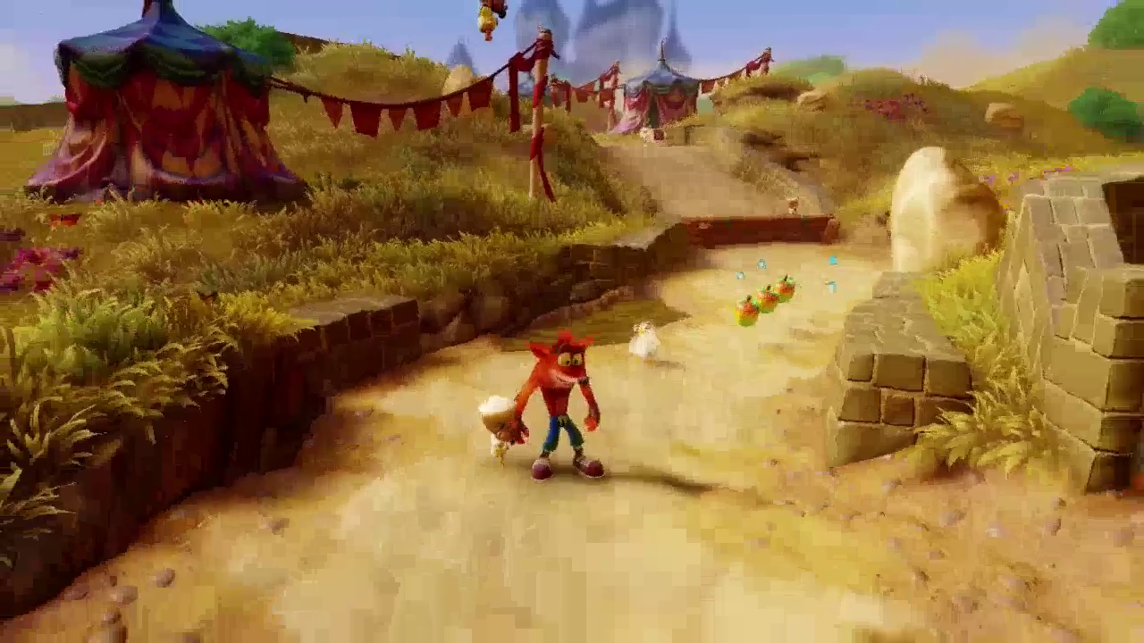
{"action": "key", "text": "Up"}
{"action": "key", "text": "Left"}
{"action": "key", "text": "Up"}
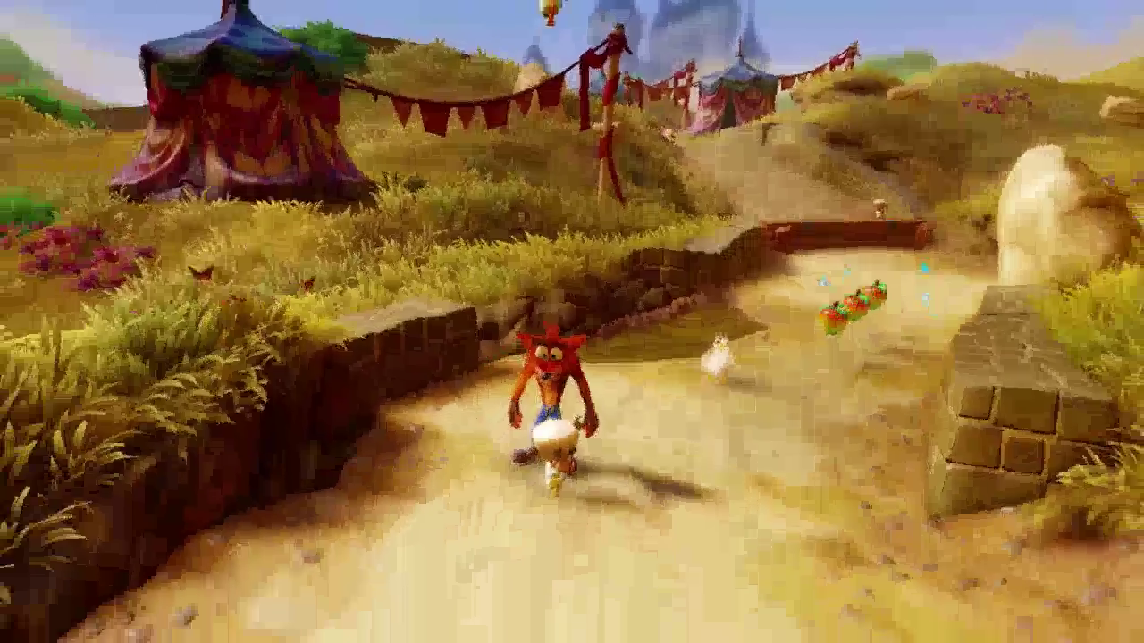
{"action": "key", "text": "Down"}
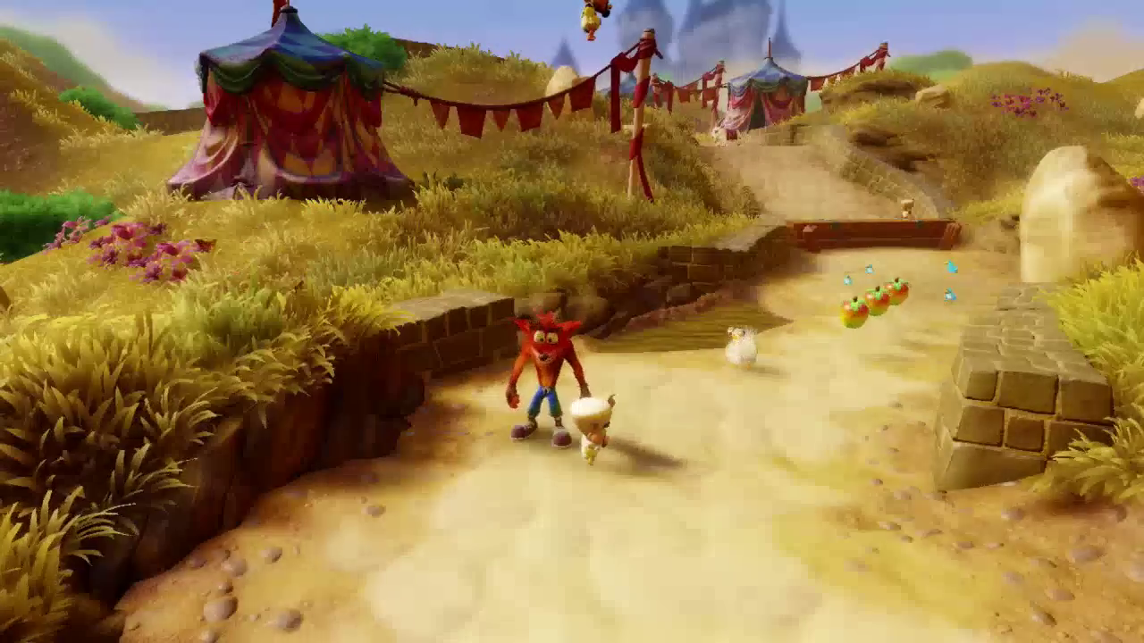
{"action": "key", "text": "Right"}
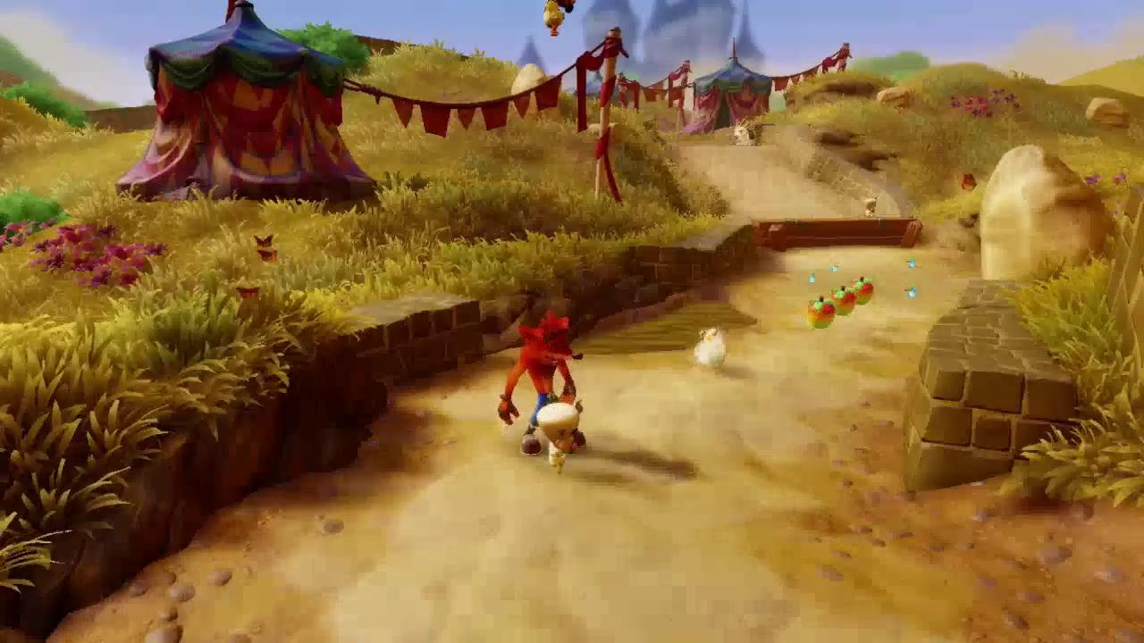
{"action": "key", "text": "Down"}
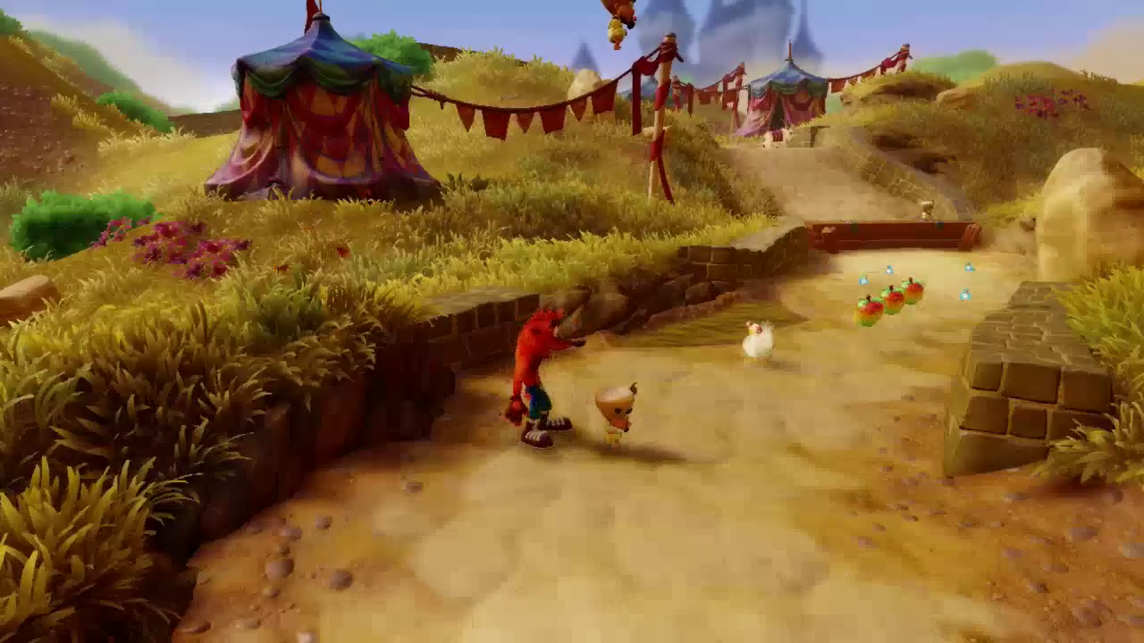
{"action": "key", "text": "space"}
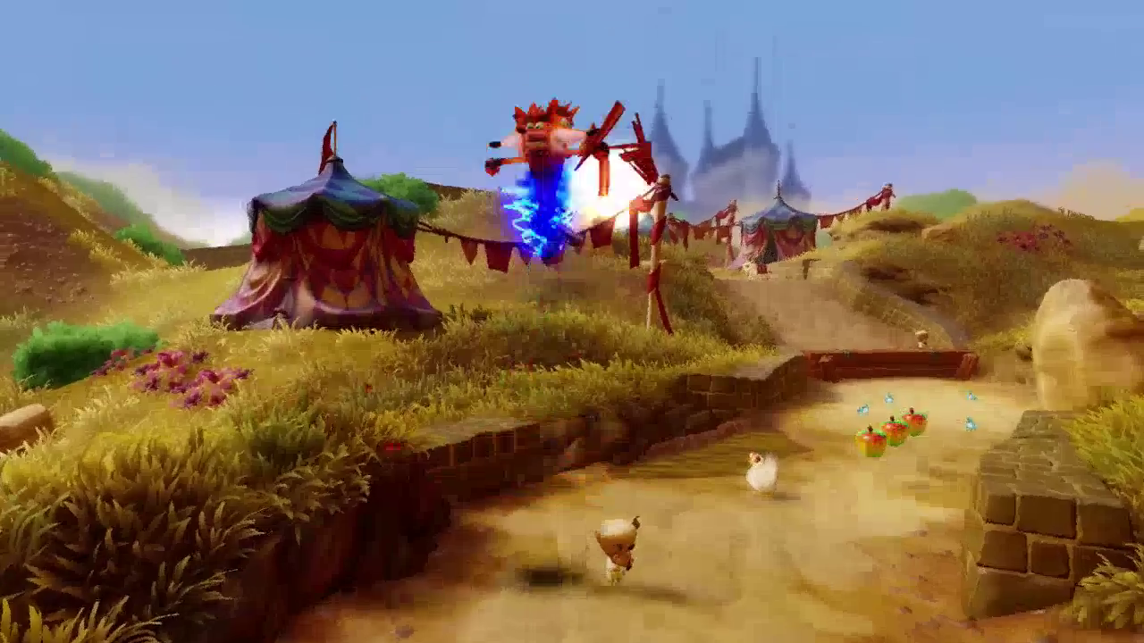
{"action": "key", "text": "Left"}
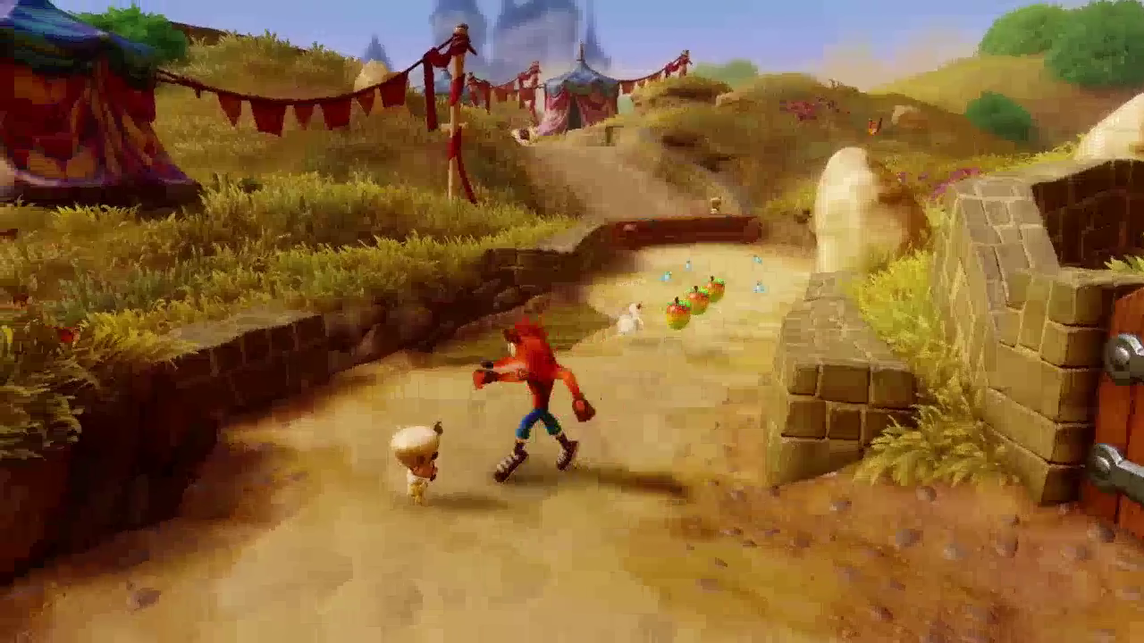
{"action": "key", "text": "space"}
{"action": "key", "text": "Down"}
{"action": "key", "text": "Up"}
{"action": "key", "text": "space"}
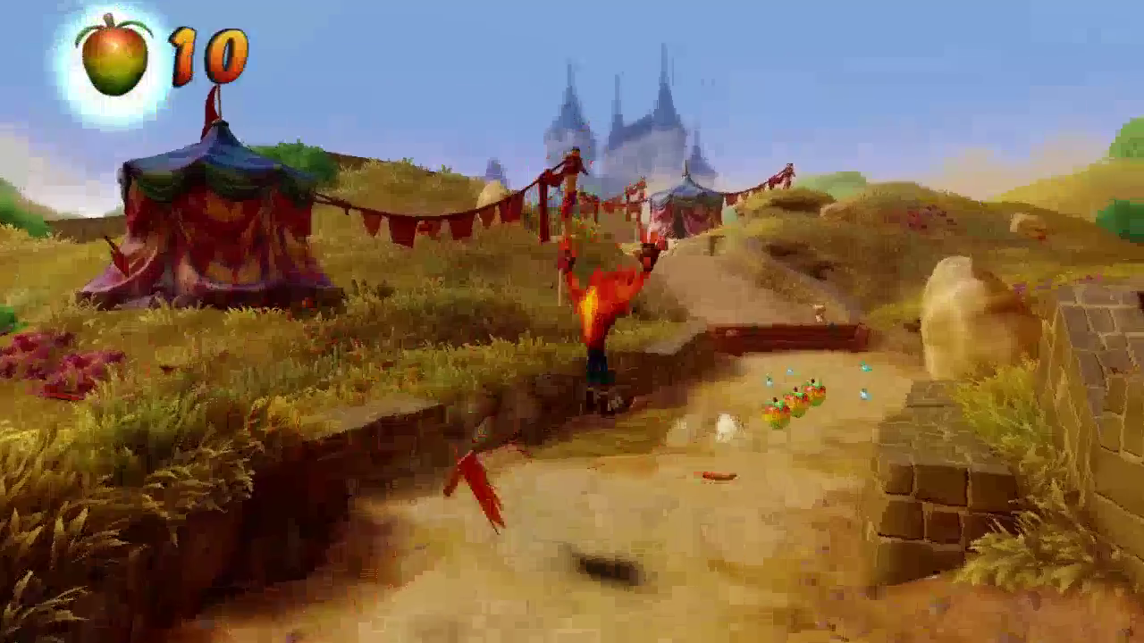
{"action": "key", "text": "Up"}
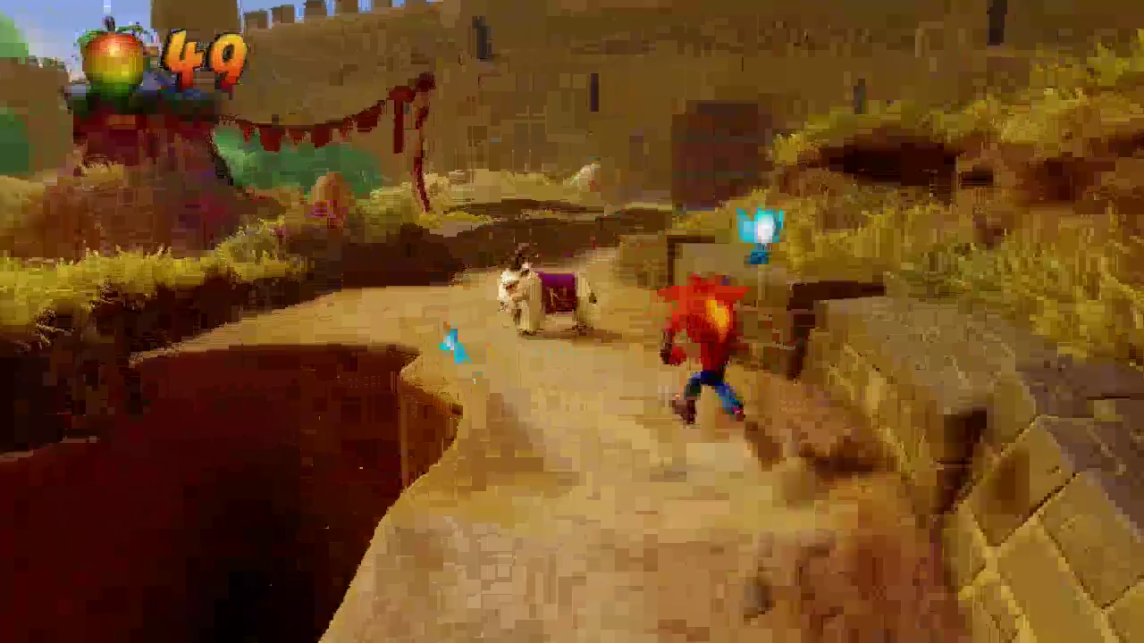
Step: Leave Toad Village and launch Crash 1 - Jungle Rollers from the NST Level Selector
{"action": "key", "text": "Escape"}
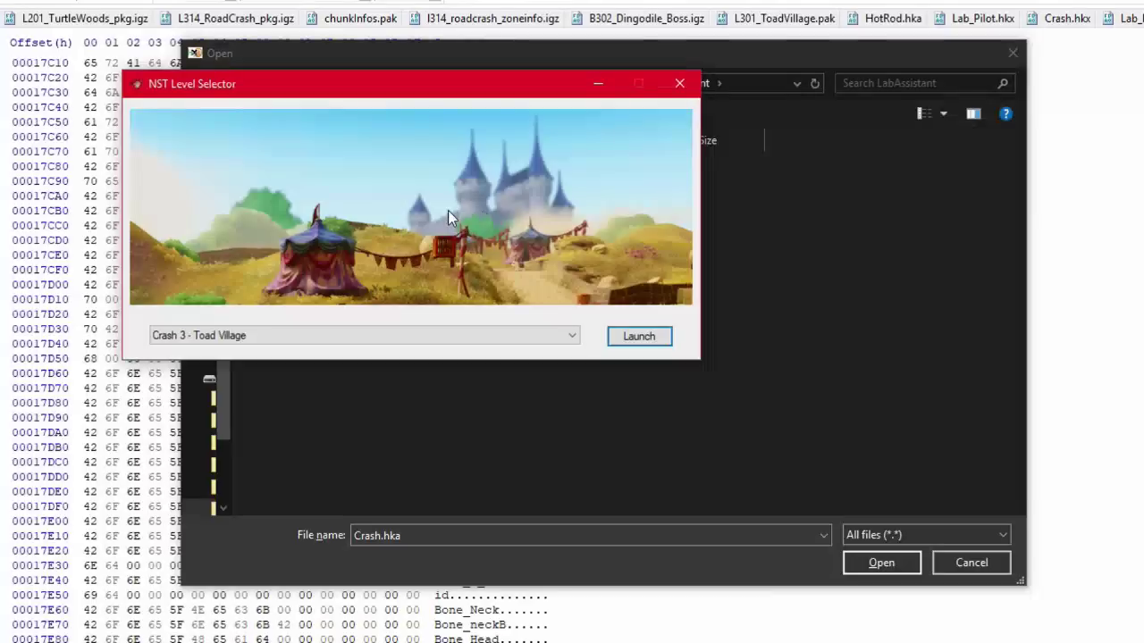
{"action": "left_click", "coordinate": [405, 333]}
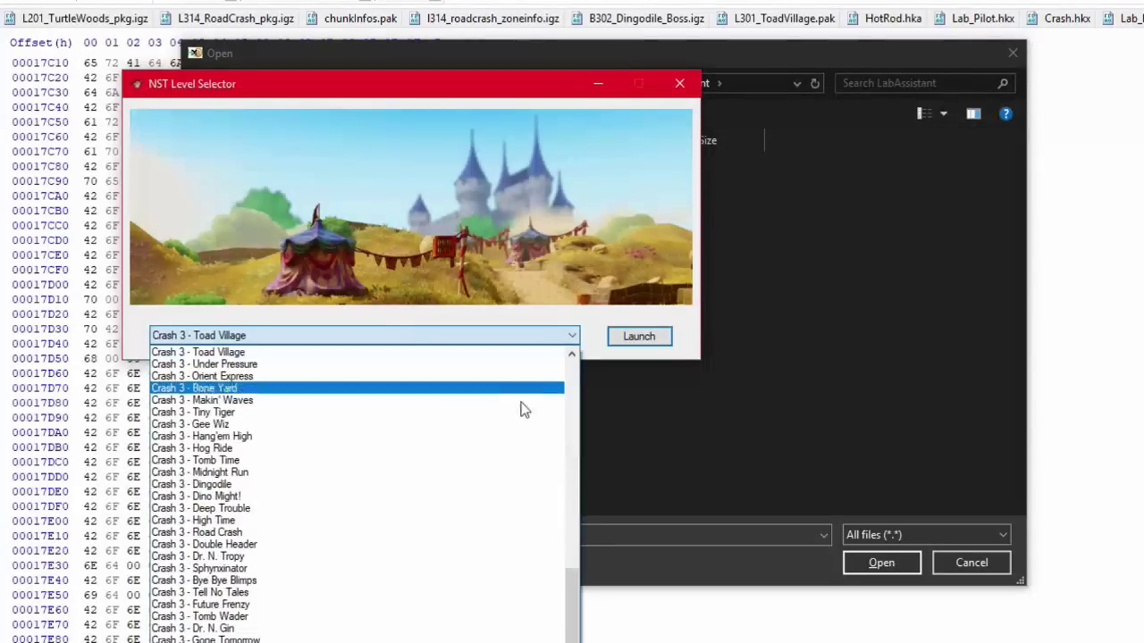
{"action": "left_click_drag", "start_coordinate": [573, 614], "coordinate": [582, 351]}
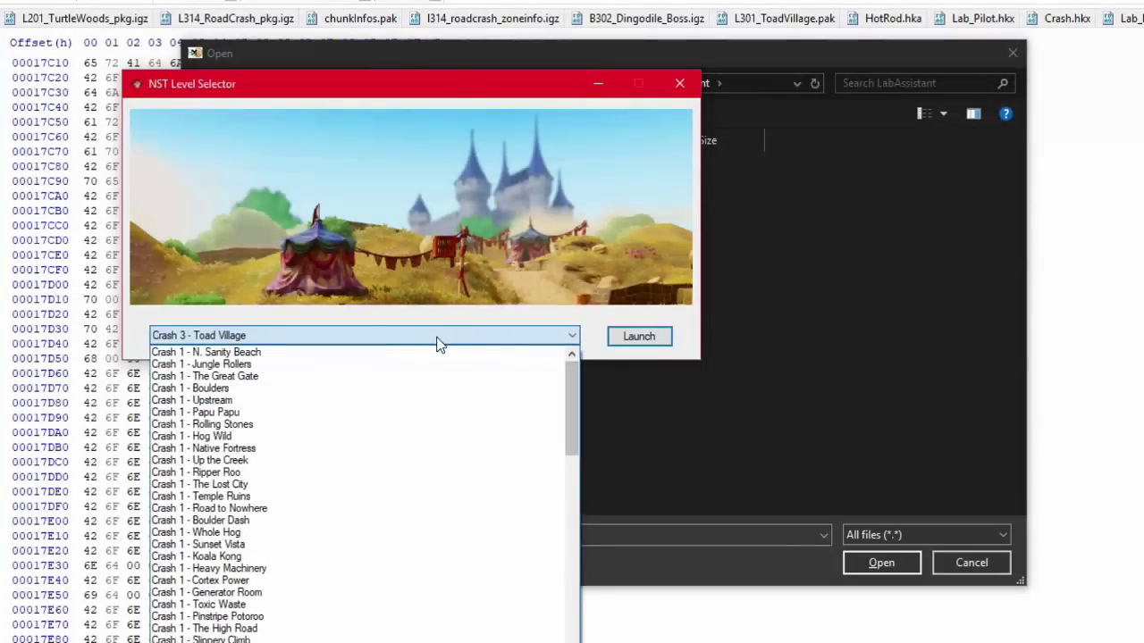
{"action": "left_click", "coordinate": [358, 364]}
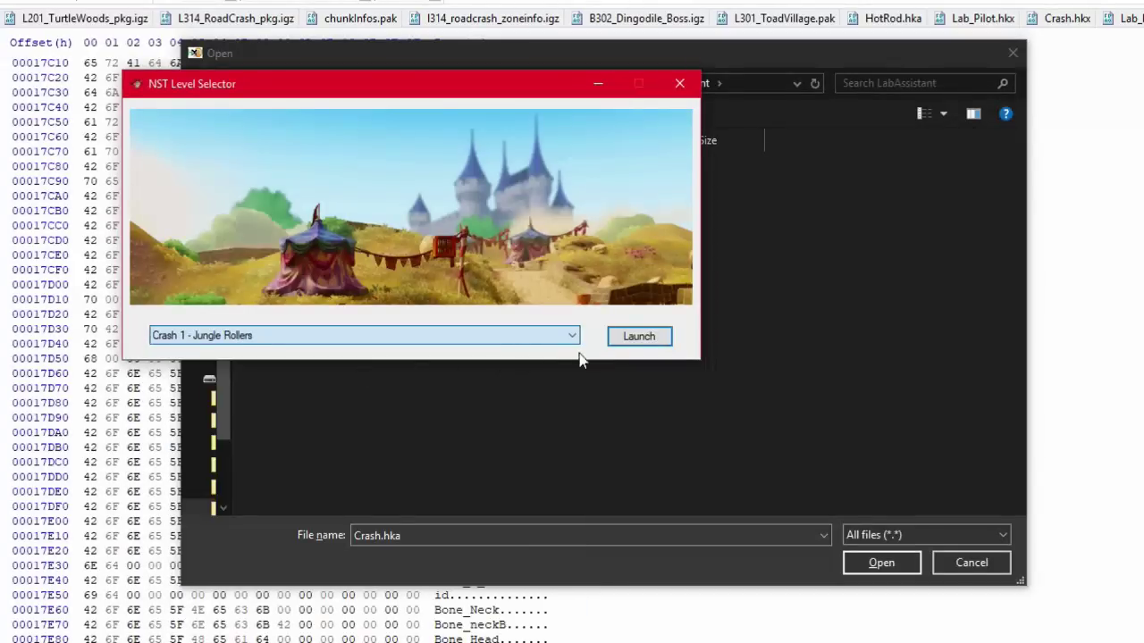
{"action": "left_click", "coordinate": [640, 338]}
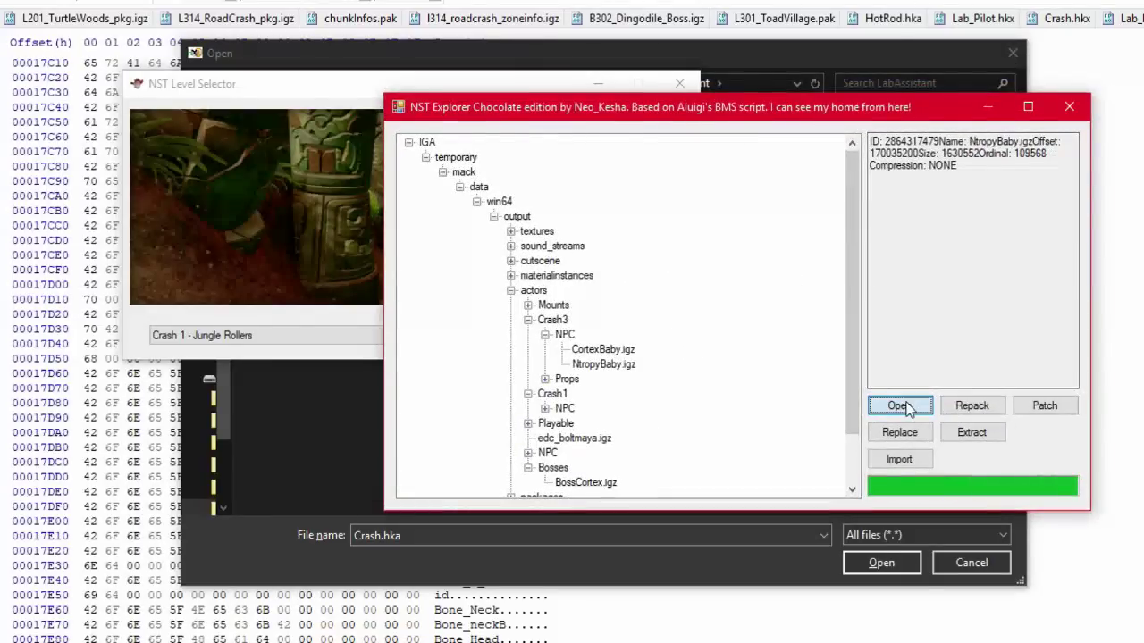
Step: Open the archive L102_JungleRollers.pak from the game's archives folder in NST Explorer
{"action": "left_click", "coordinate": [901, 406]}
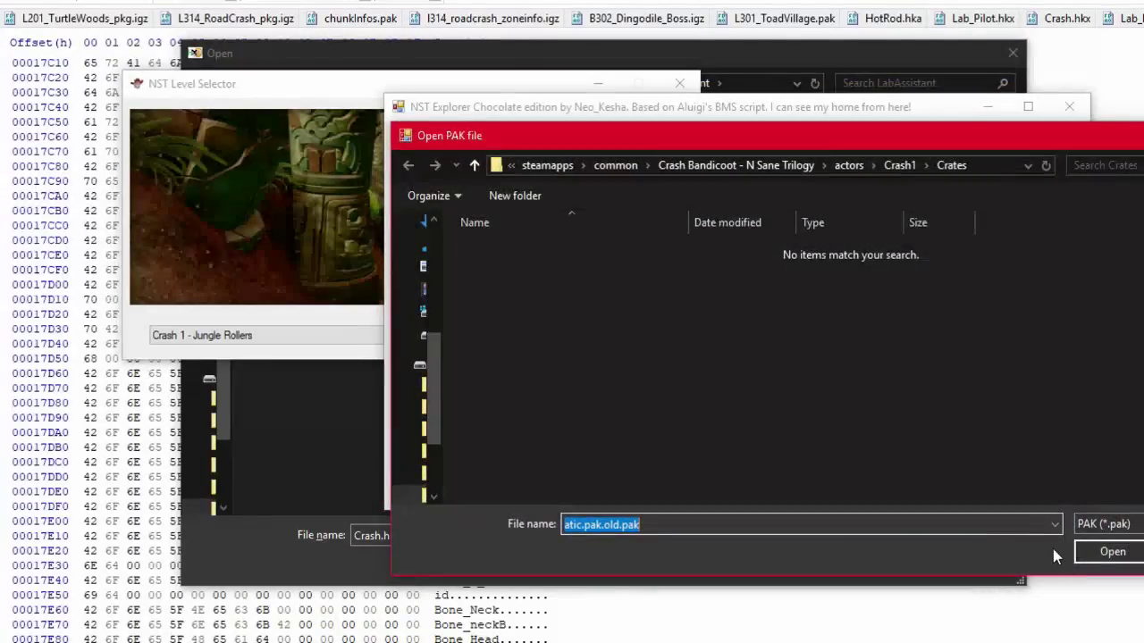
{"action": "left_click", "coordinate": [1056, 527]}
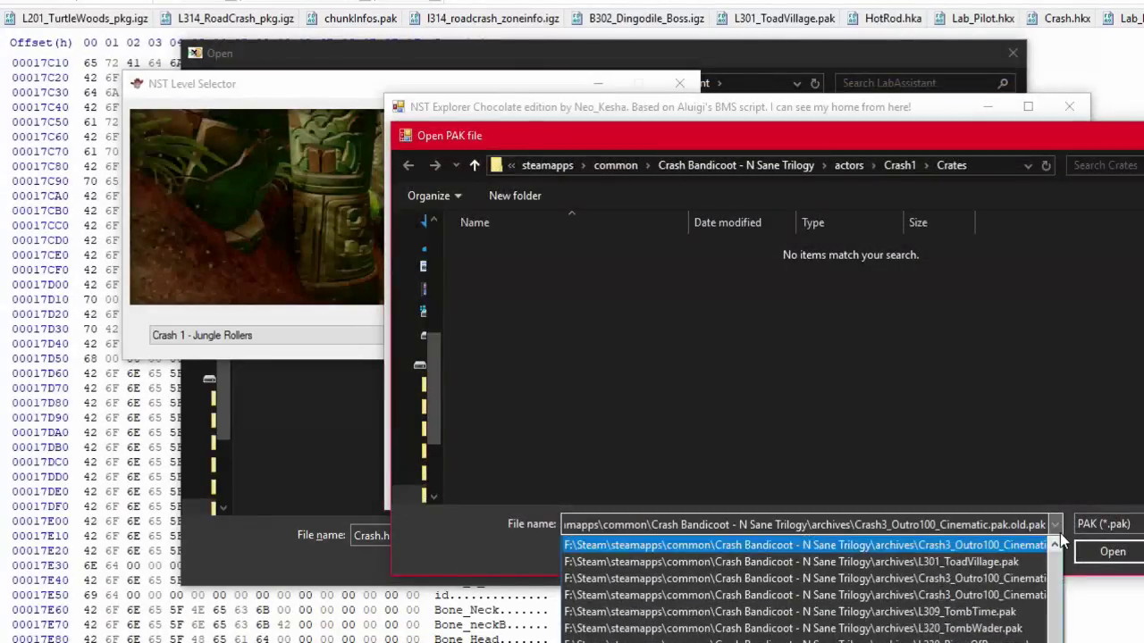
{"action": "left_click", "coordinate": [981, 561]}
{"action": "left_click_drag", "start_coordinate": [927, 524], "coordinate": [1029, 525]}
{"action": "key", "text": "BackSpace"}
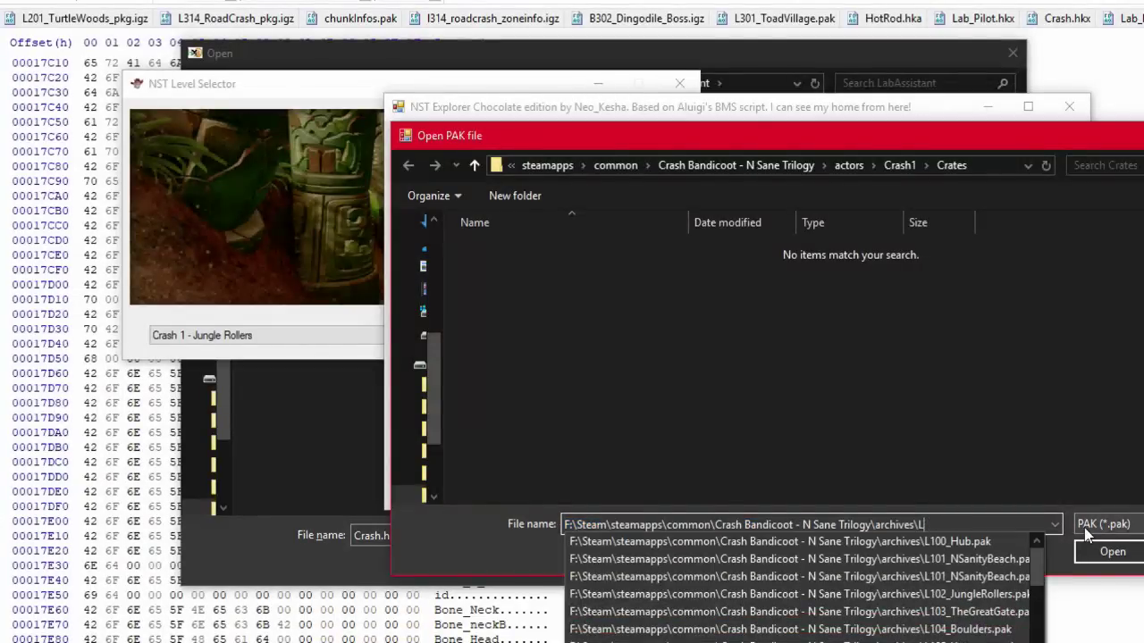
{"action": "key", "text": "BackSpace"}
{"action": "type", "text": "201"}
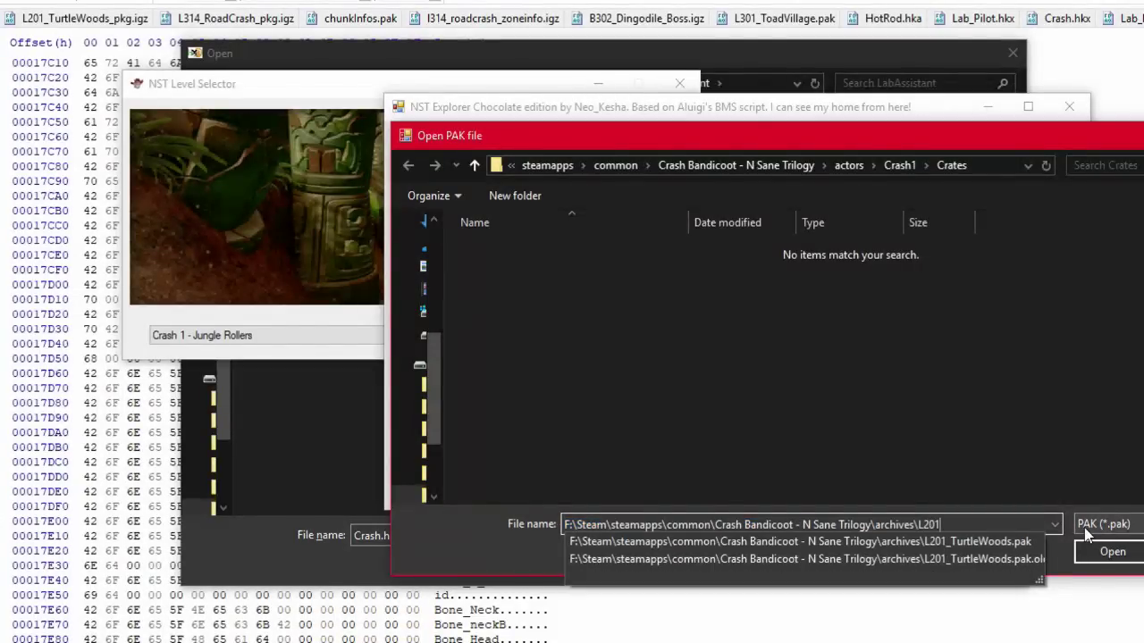
{"action": "key", "text": "BackSpace"}
{"action": "key", "text": "BackSpace"}
{"action": "key", "text": "BackSpace"}
{"action": "type", "text": "102"}
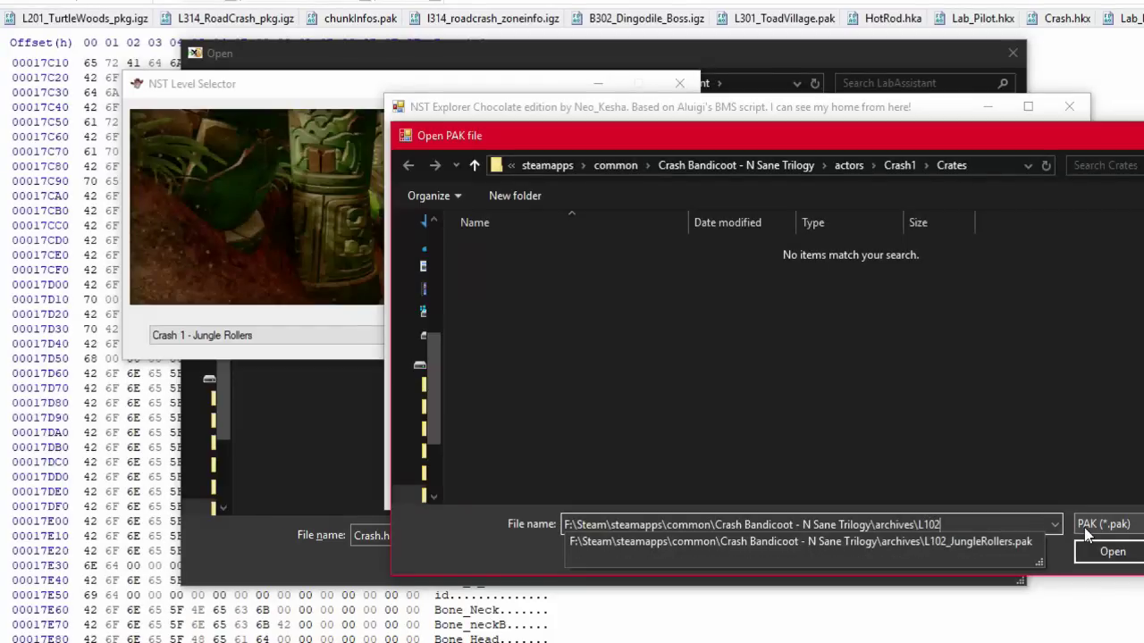
{"action": "key", "text": "Down"}
{"action": "key", "text": "Return"}
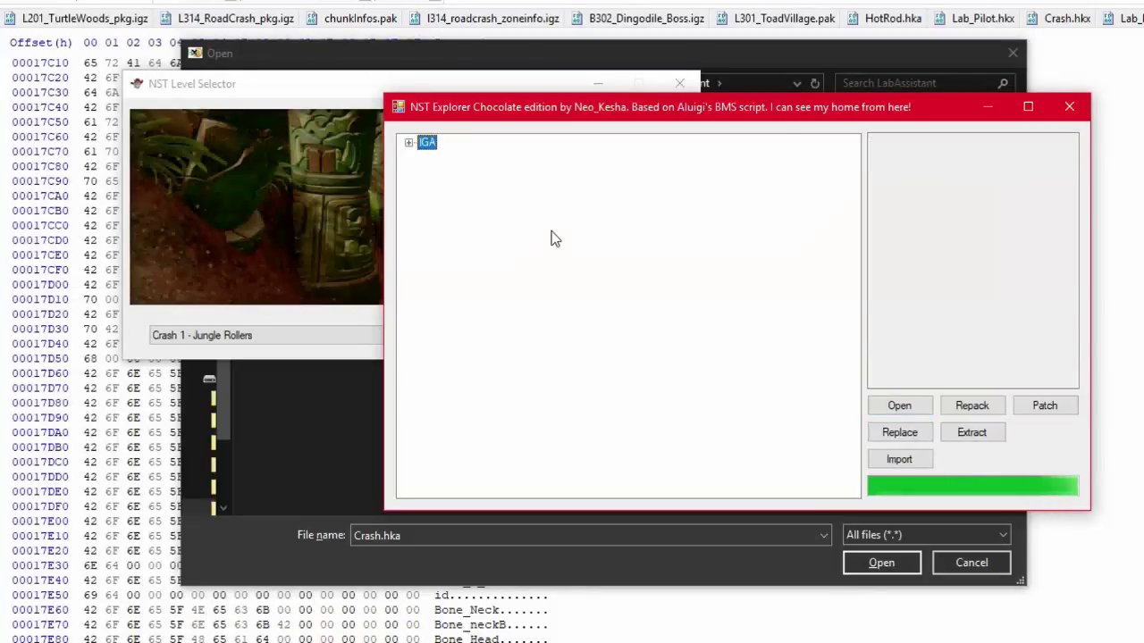
Step: Expand the Jungle Rollers archive tree through temporary, mack, data, win64 and output down to the contents of the actors folder
{"action": "key", "text": "Right"}
{"action": "key", "text": "Right"}
{"action": "key", "text": "Right"}
{"action": "key", "text": "Right"}
{"action": "key", "text": "Right"}
{"action": "key", "text": "Right"}
{"action": "key", "text": "Right"}
{"action": "key", "text": "Right"}
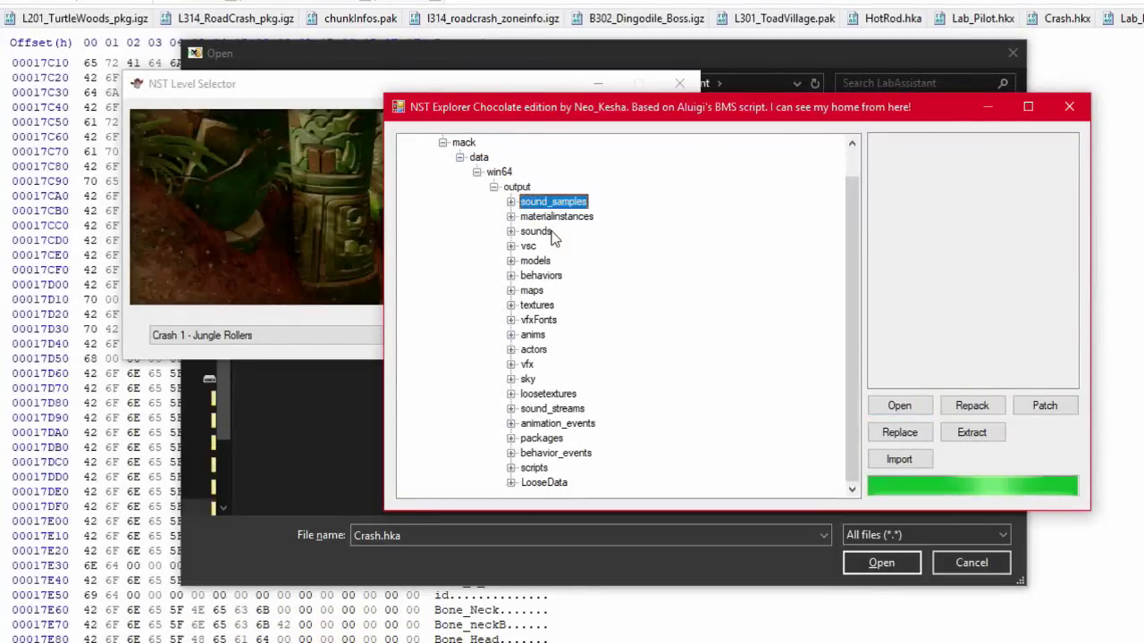
{"action": "key", "text": "Down"}
{"action": "key", "text": "Down"}
{"action": "key", "text": "Down"}
{"action": "key", "text": "Down"}
{"action": "key", "text": "Down"}
{"action": "key", "text": "Down"}
{"action": "key", "text": "Down"}
{"action": "key", "text": "Down"}
{"action": "key", "text": "Down"}
{"action": "key", "text": "Down"}
{"action": "key", "text": "Right"}
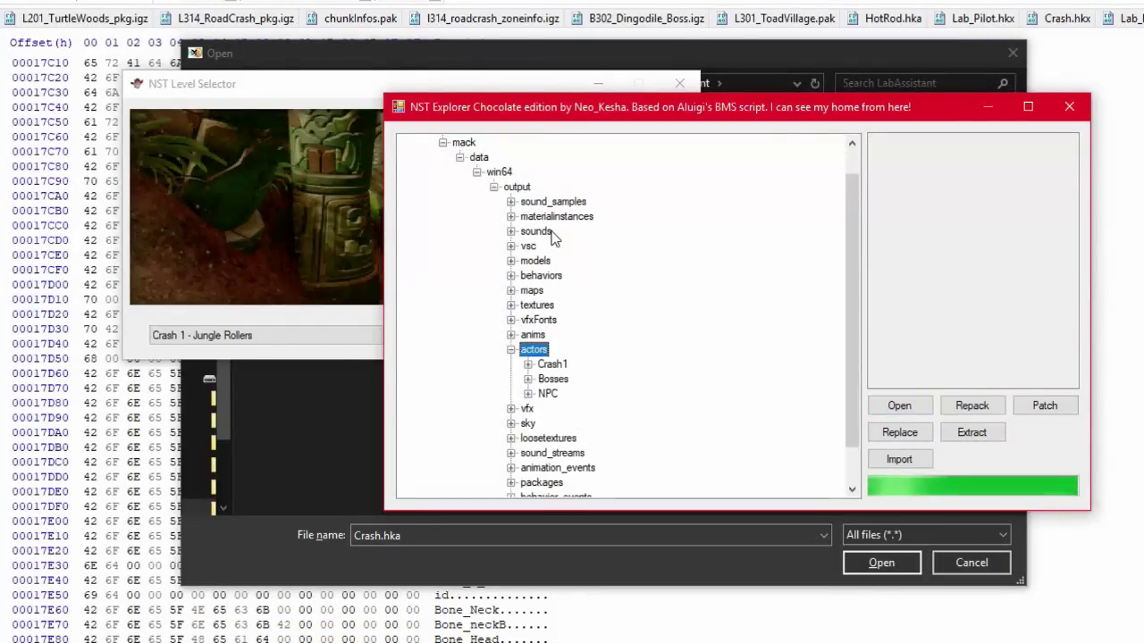
Step: Show the details of ArrowCrate.igz in the Crates folder of Crash1 and select its ID value
{"action": "key", "text": "Down"}
{"action": "key", "text": "Right"}
{"action": "key", "text": "Down"}
{"action": "key", "text": "Down"}
{"action": "key", "text": "Down"}
{"action": "key", "text": "Right"}
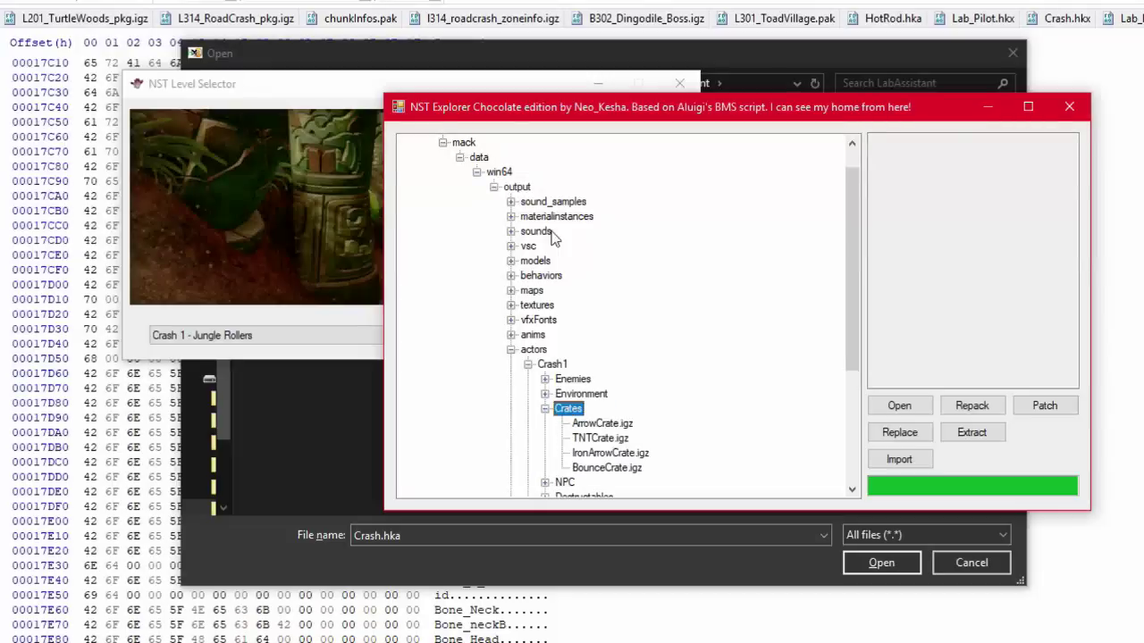
{"action": "key", "text": "Down"}
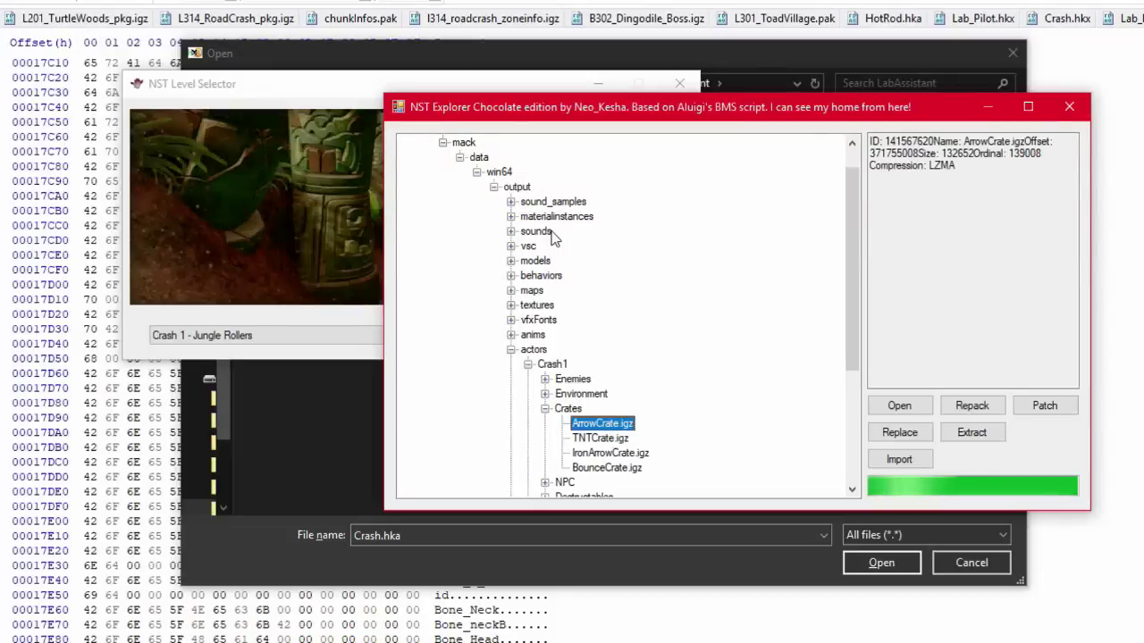
{"action": "double_click", "coordinate": [909, 143]}
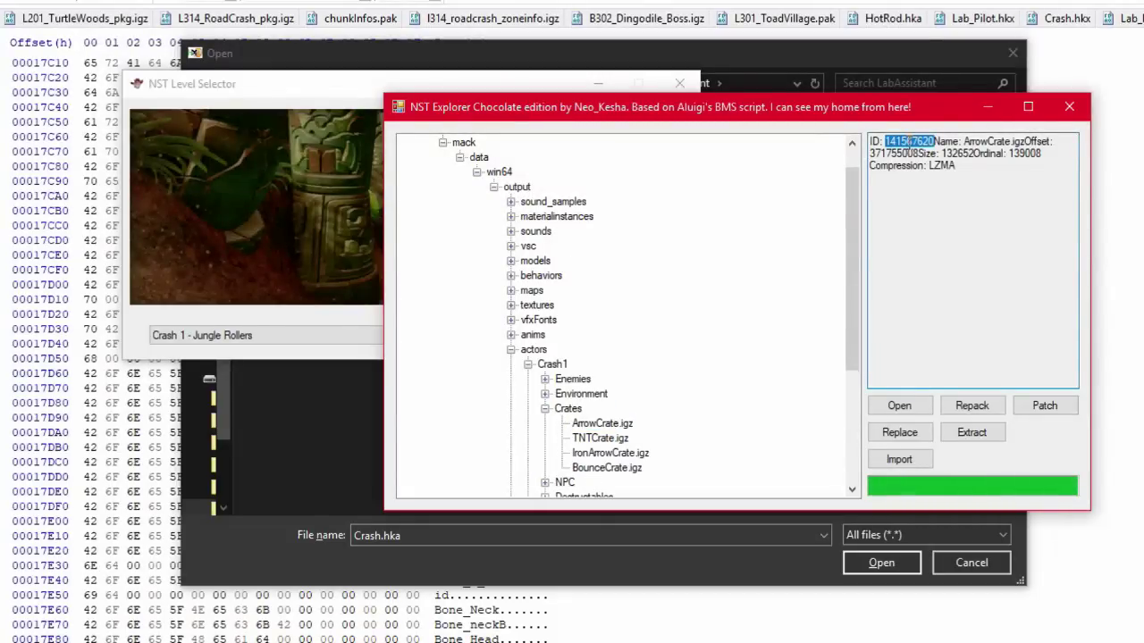
Step: Switch to the hex editor and open L102_JungleRollers.pak from the archives folder
{"action": "left_click", "coordinate": [1068, 79]}
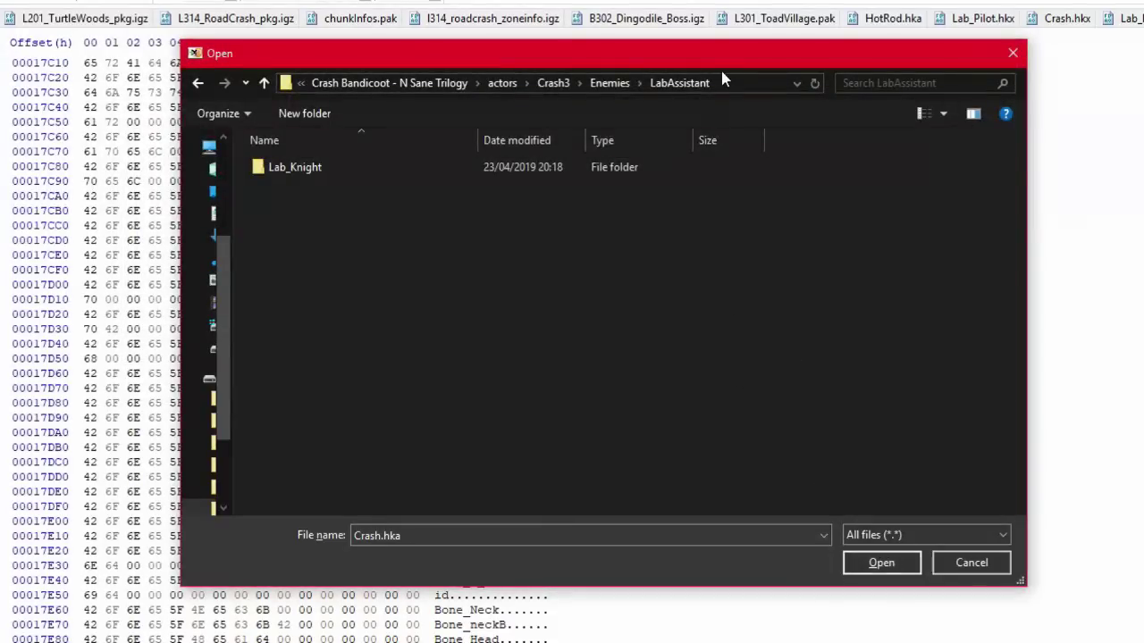
{"action": "left_click", "coordinate": [823, 536]}
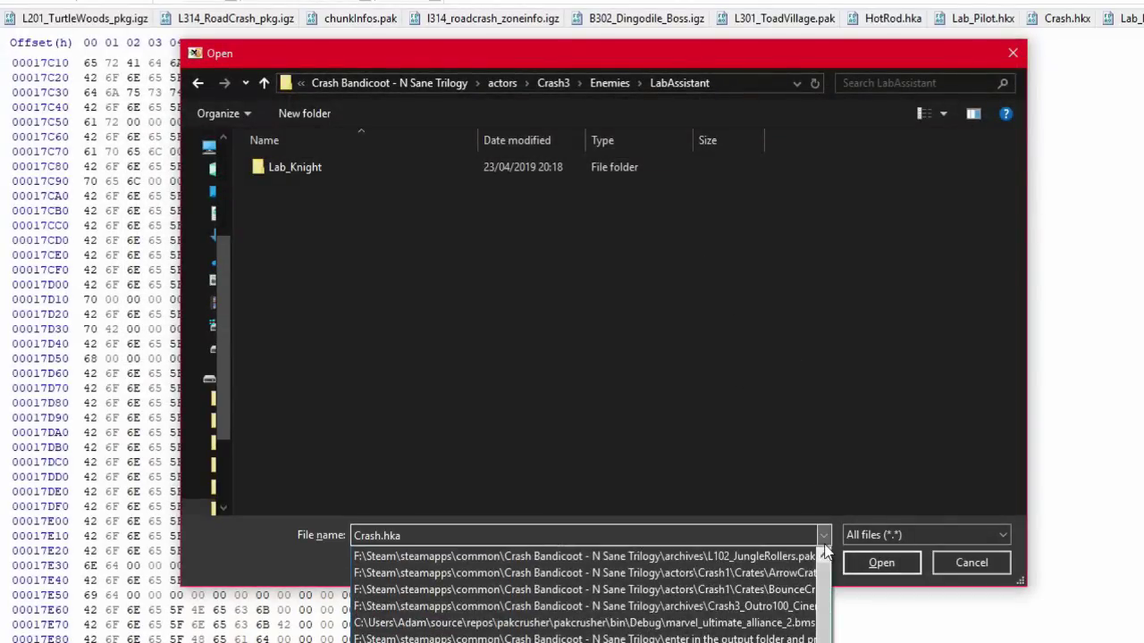
{"action": "left_click", "coordinate": [801, 553]}
{"action": "left_click", "coordinate": [876, 572]}
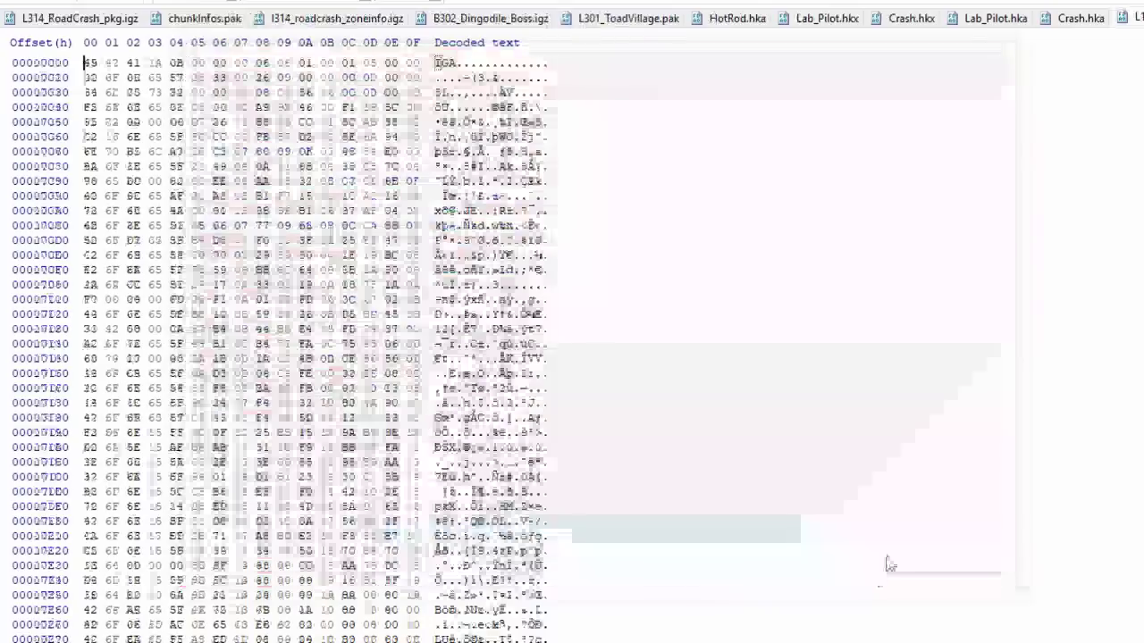
Step: Return to NST Explorer to check ArrowCrate.igz's ID, and go back to the hex data of L102_JungleRollers.pak
{"action": "key", "text": "alt+Tab"}
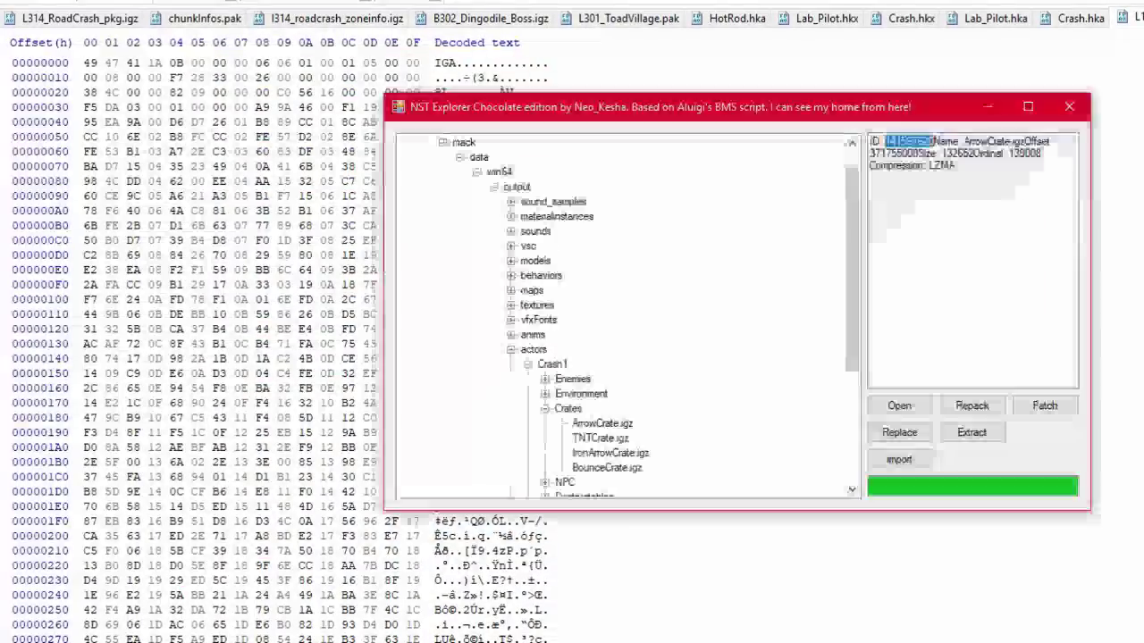
{"action": "left_click", "coordinate": [1069, 106]}
{"action": "left_click", "coordinate": [441, 254]}
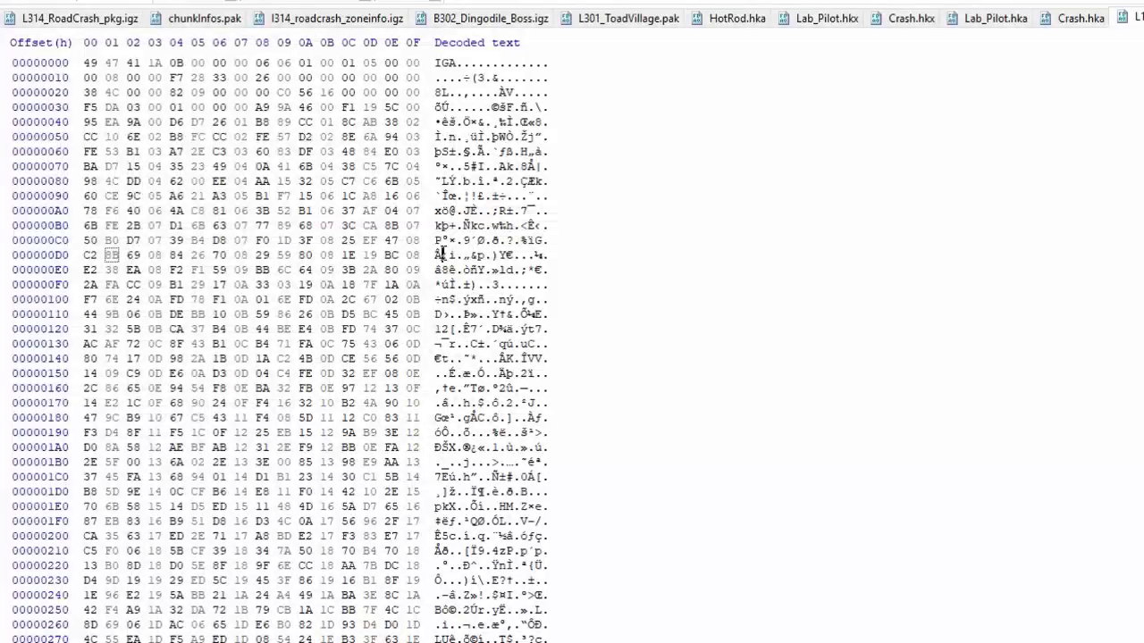
Step: Find the little-endian integer 141567620 in L102_JungleRollers.pak, overwrite its four bytes with 00000000 and save the file
{"action": "key", "text": "ctrl+f"}
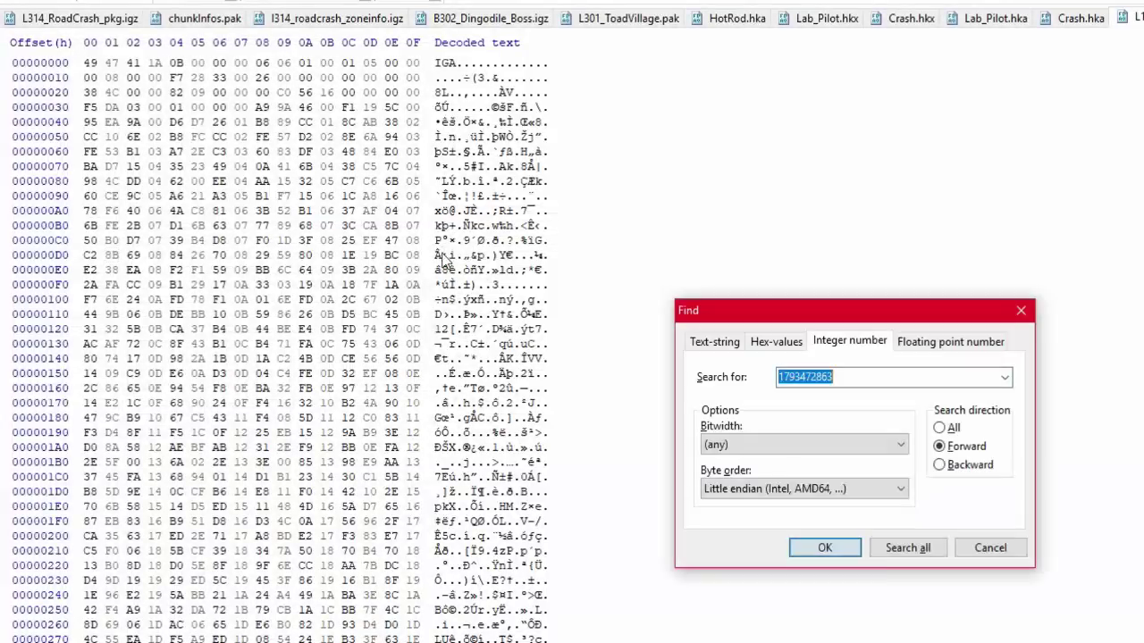
{"action": "left_click", "coordinate": [899, 376]}
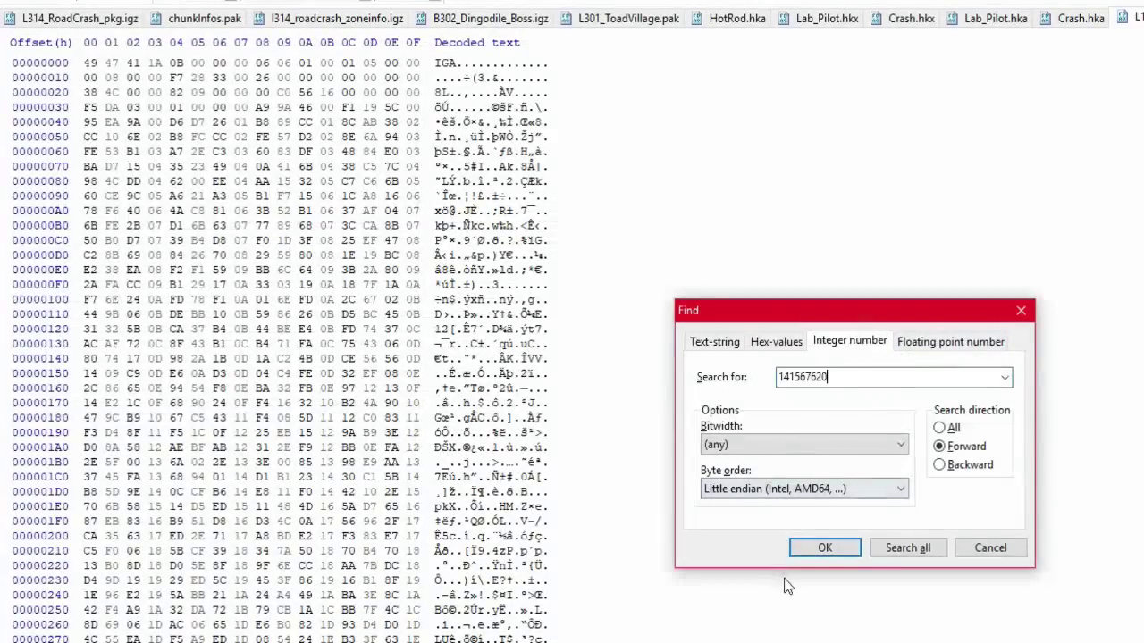
{"action": "left_click", "coordinate": [810, 550]}
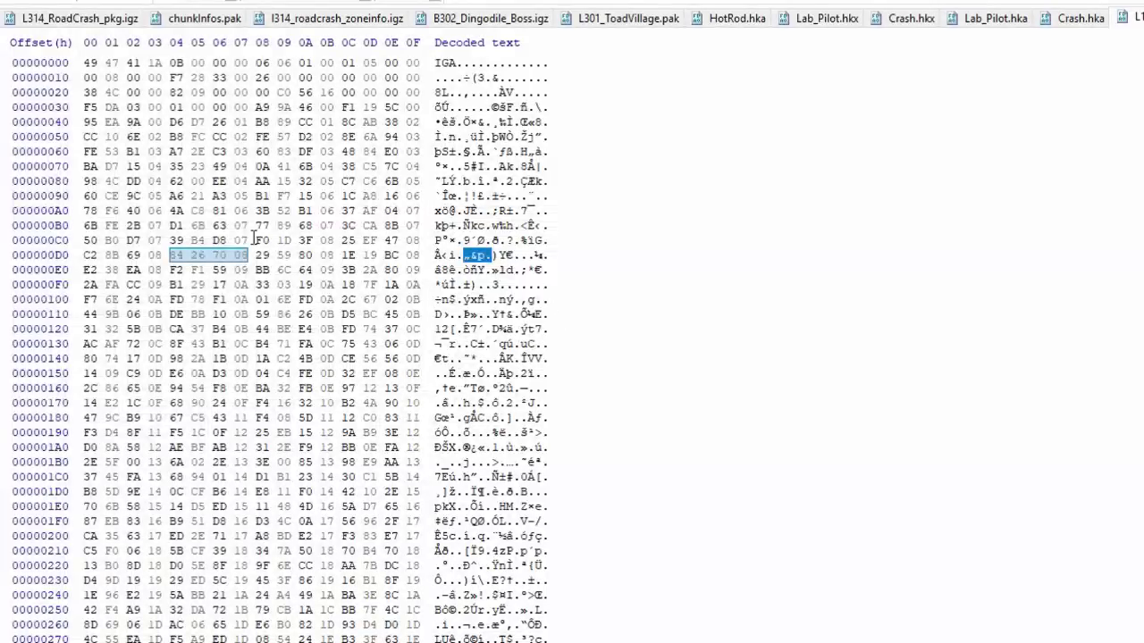
{"action": "left_click", "coordinate": [172, 255]}
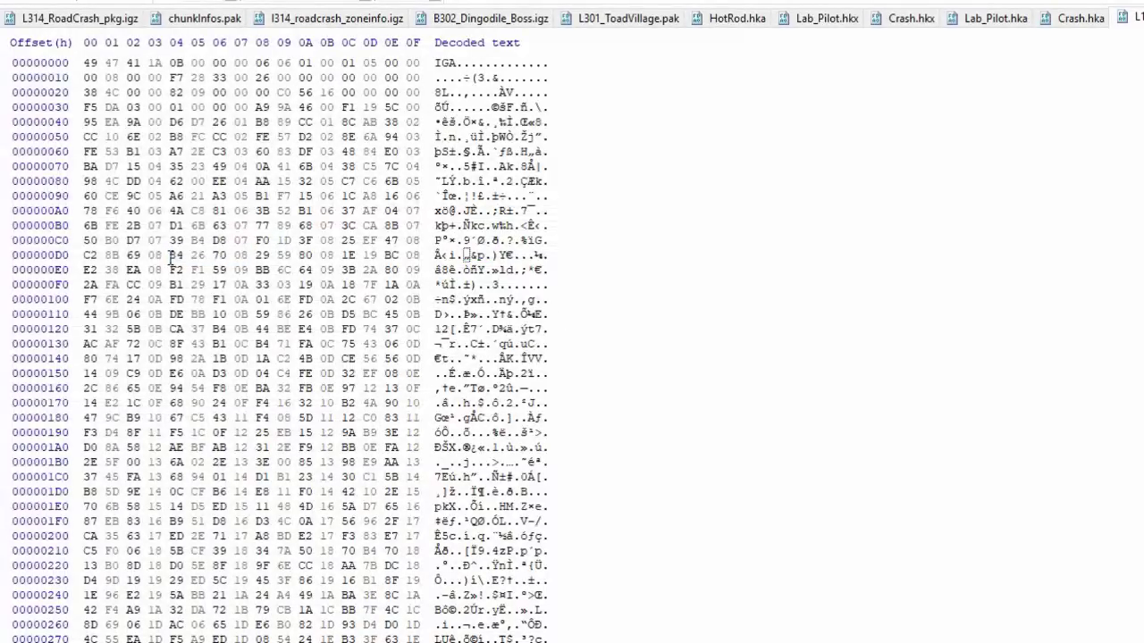
{"action": "type", "text": "00000000"}
{"action": "key", "text": "ctrl+s"}
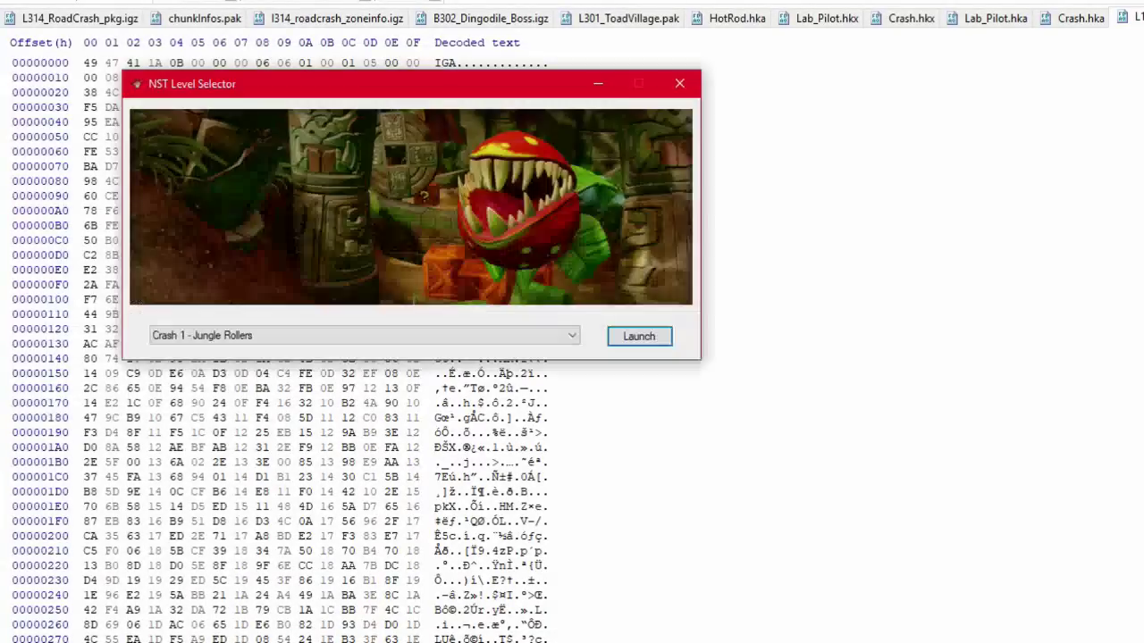
Step: Launch Crash 1 - Jungle Rollers and move Crash around the objects at the level start to test the edited archive
{"action": "left_click", "coordinate": [632, 341]}
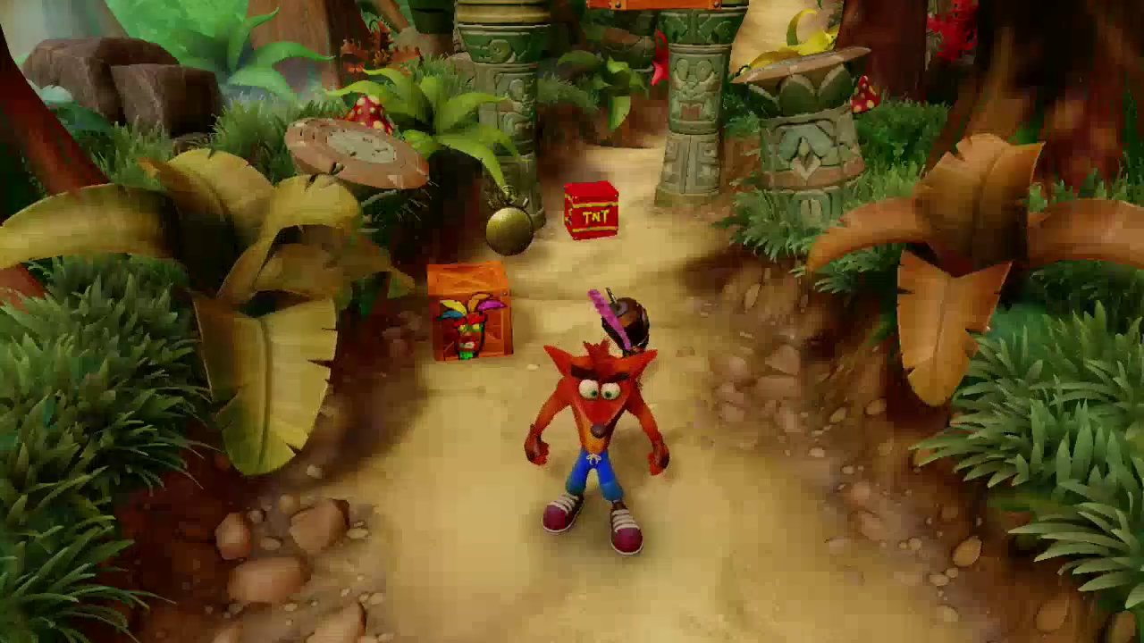
{"action": "key", "text": "l"}
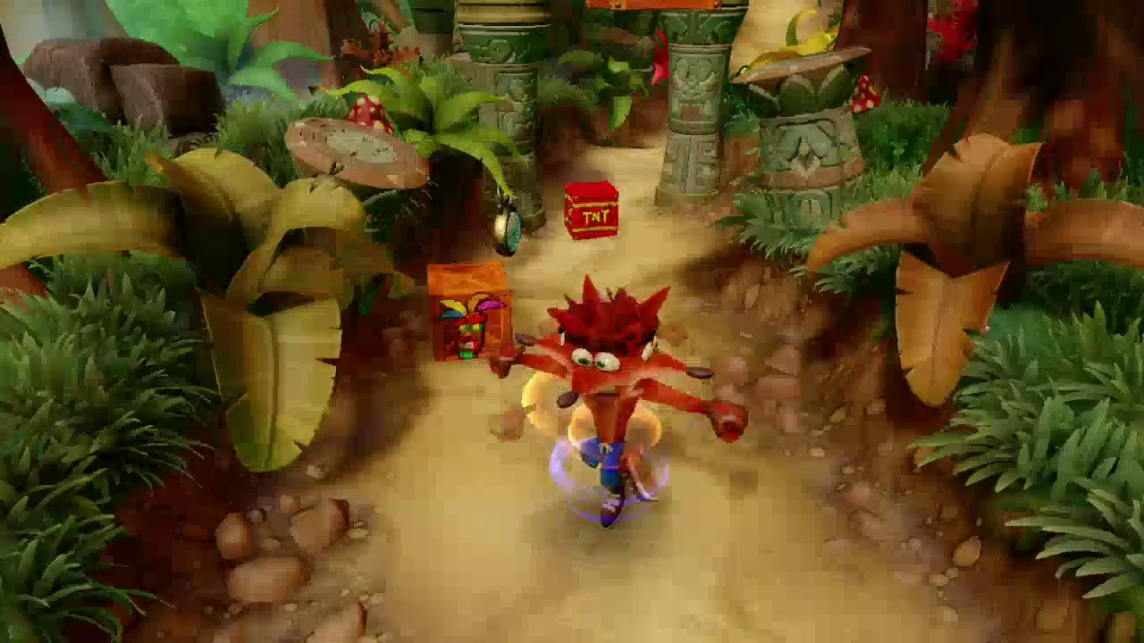
{"action": "key", "text": "d"}
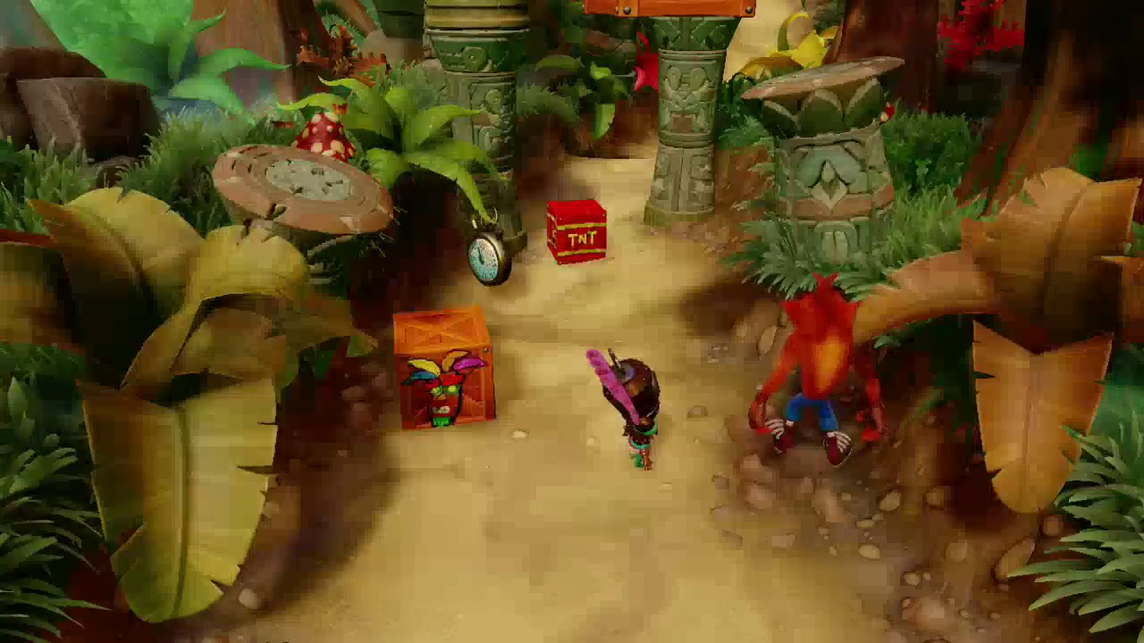
{"action": "key", "text": "a"}
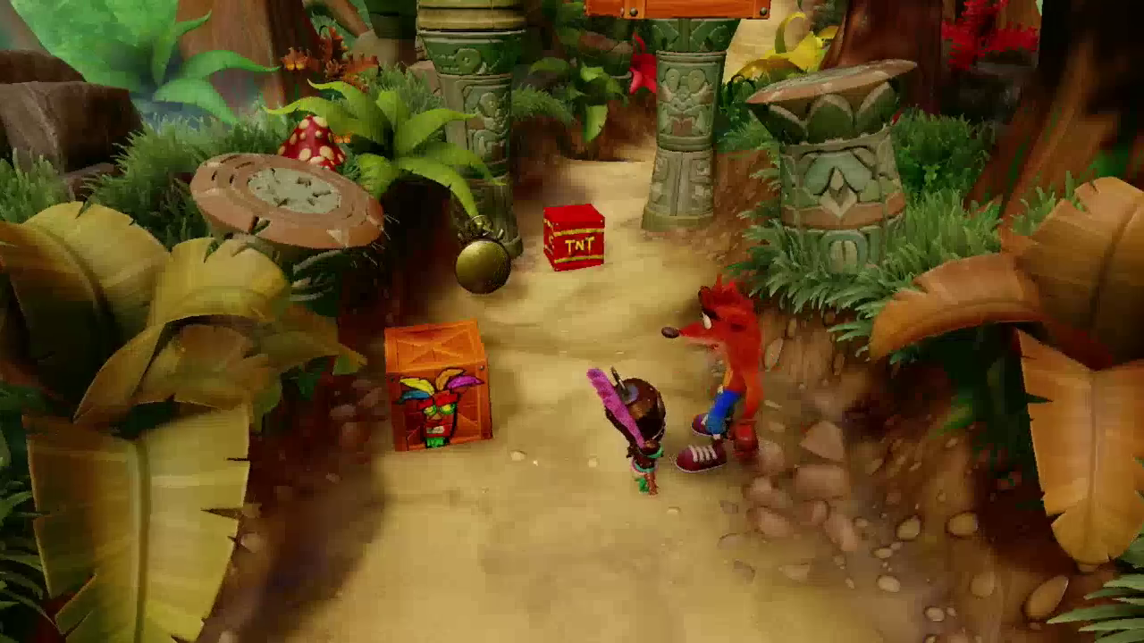
{"action": "key", "text": "w"}
{"action": "key", "text": "s"}
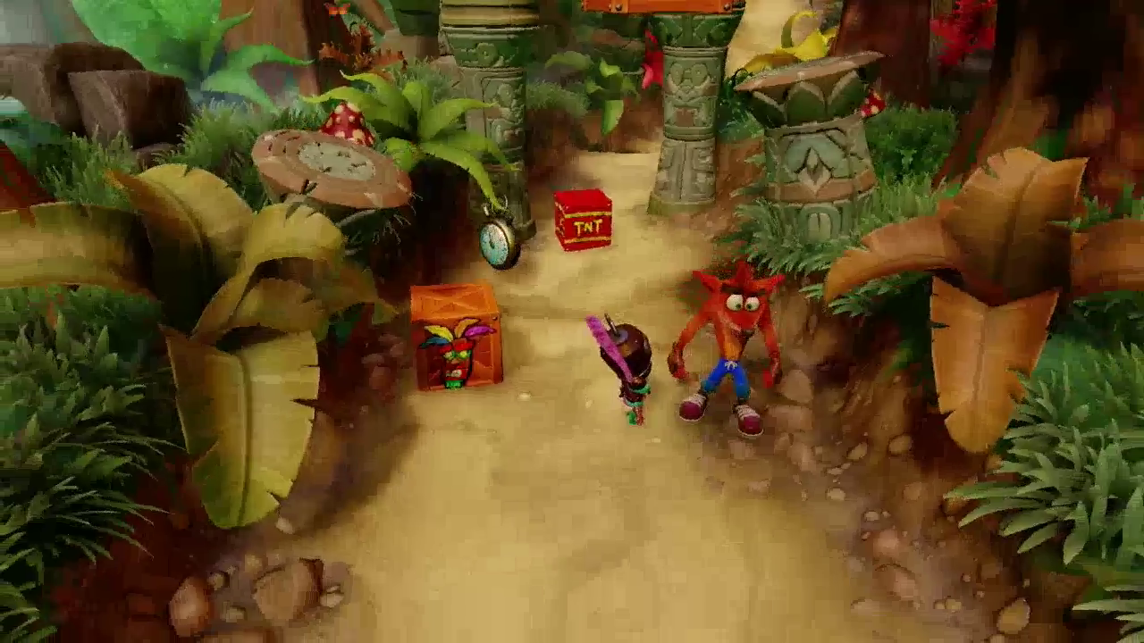
{"action": "key", "text": "w"}
{"action": "key", "text": "d"}
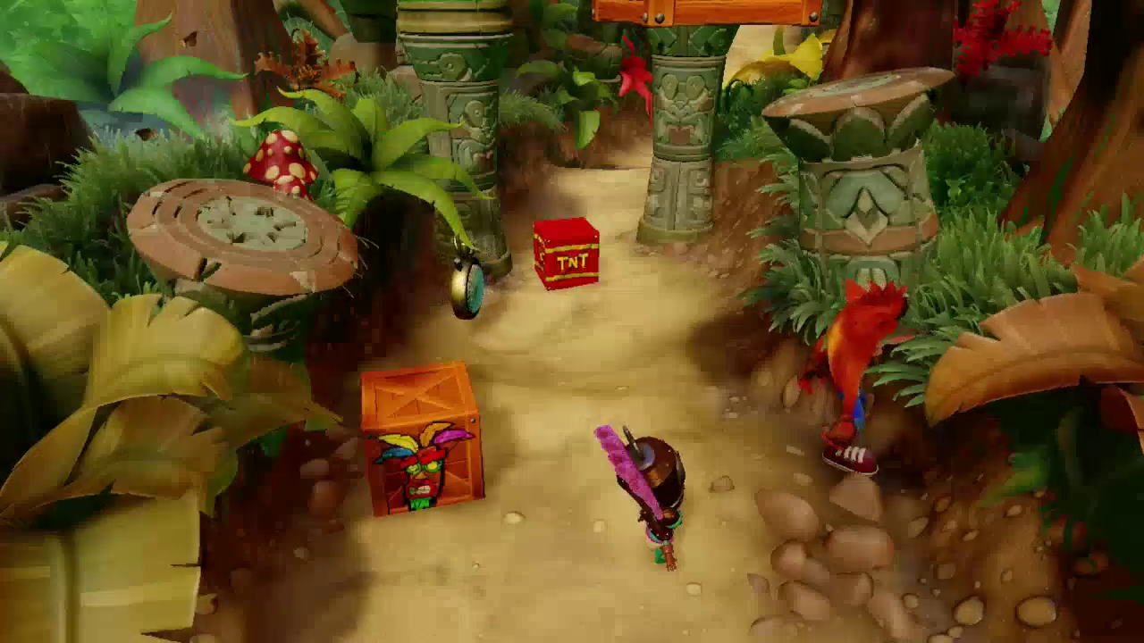
{"action": "key", "text": "a"}
{"action": "key", "text": "s"}
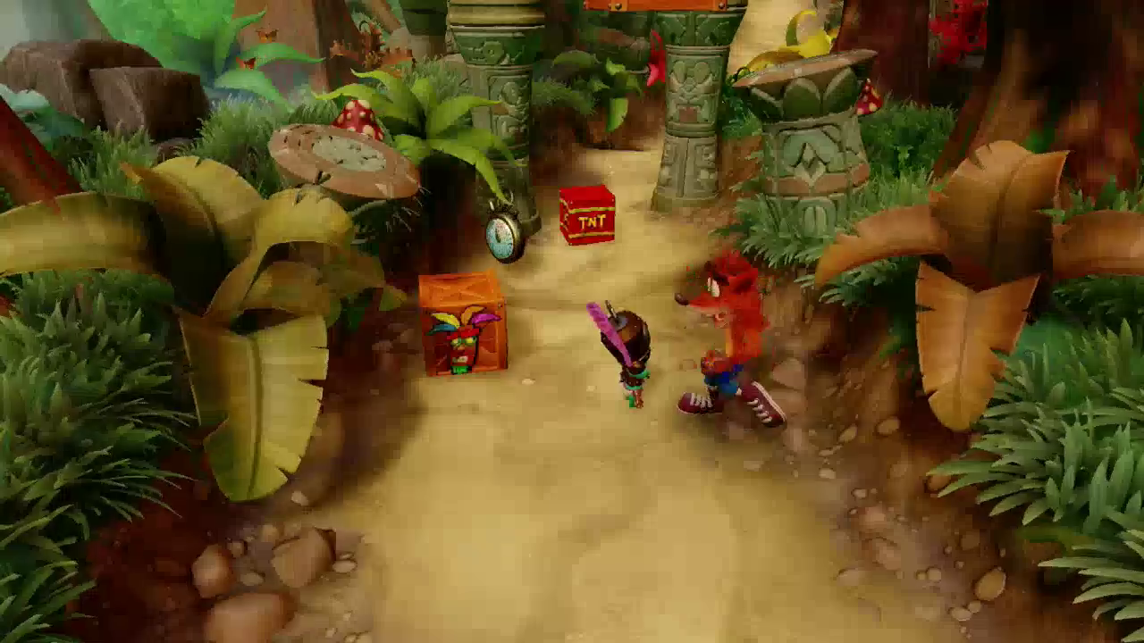
{"action": "key", "text": "w"}
{"action": "key", "text": "space"}
{"action": "key", "text": "a"}
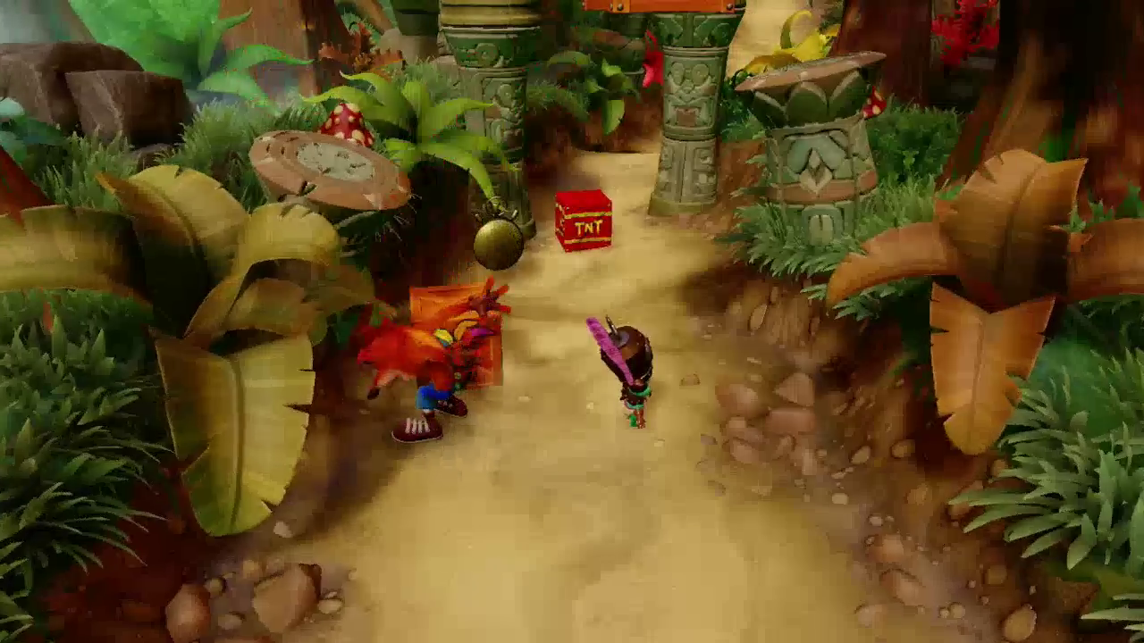
{"action": "key", "text": "d"}
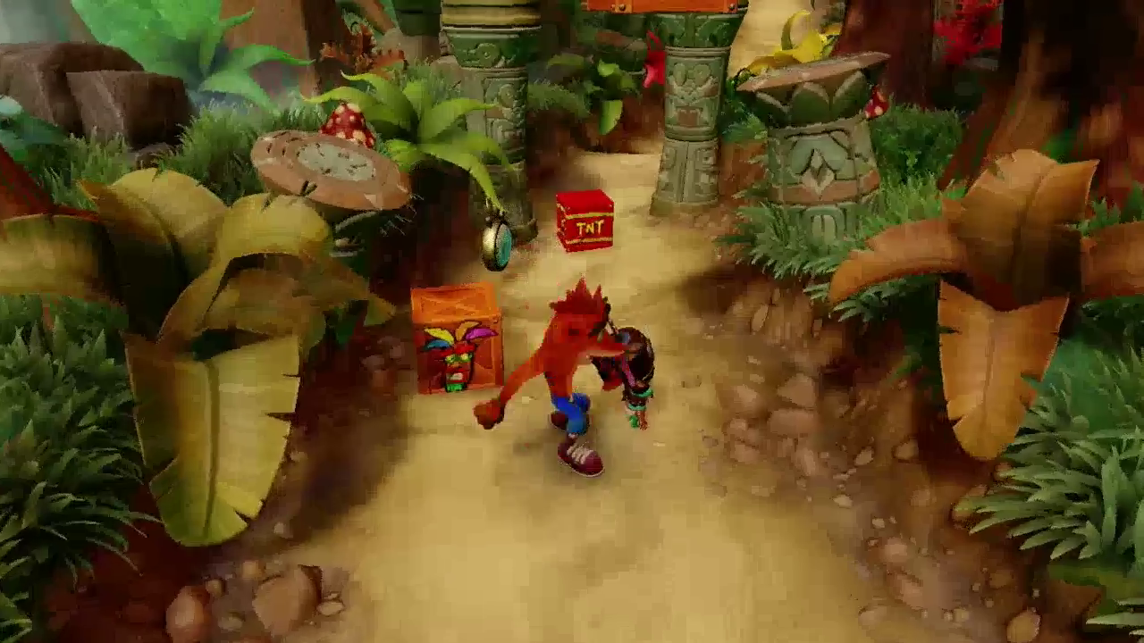
{"action": "key", "text": "d"}
{"action": "key", "text": "w"}
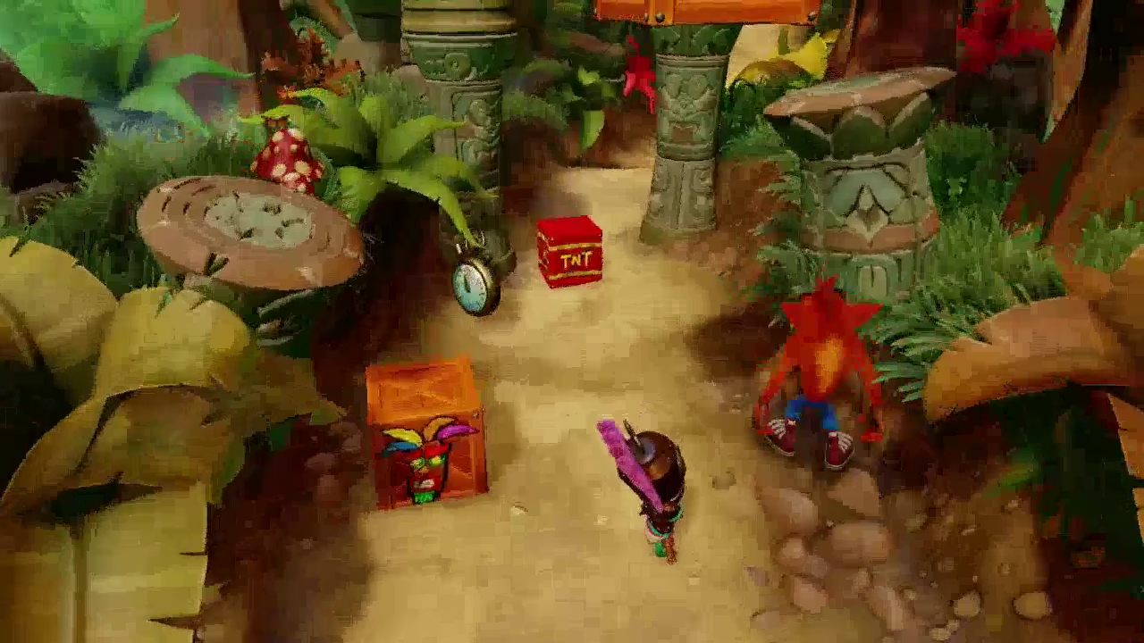
{"action": "key", "text": "a"}
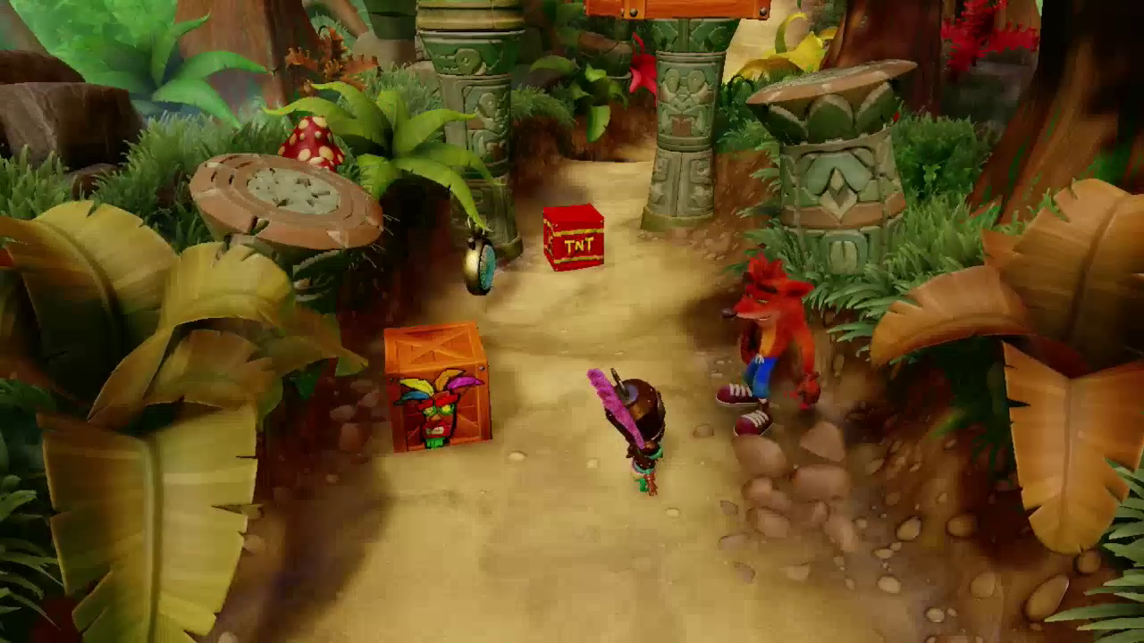
Step: Break the feathered mask object in the middle of the path with Crash's spin to test how it behaves
{"action": "key", "text": "a"}
{"action": "key", "text": "j"}
{"action": "key", "text": "s"}
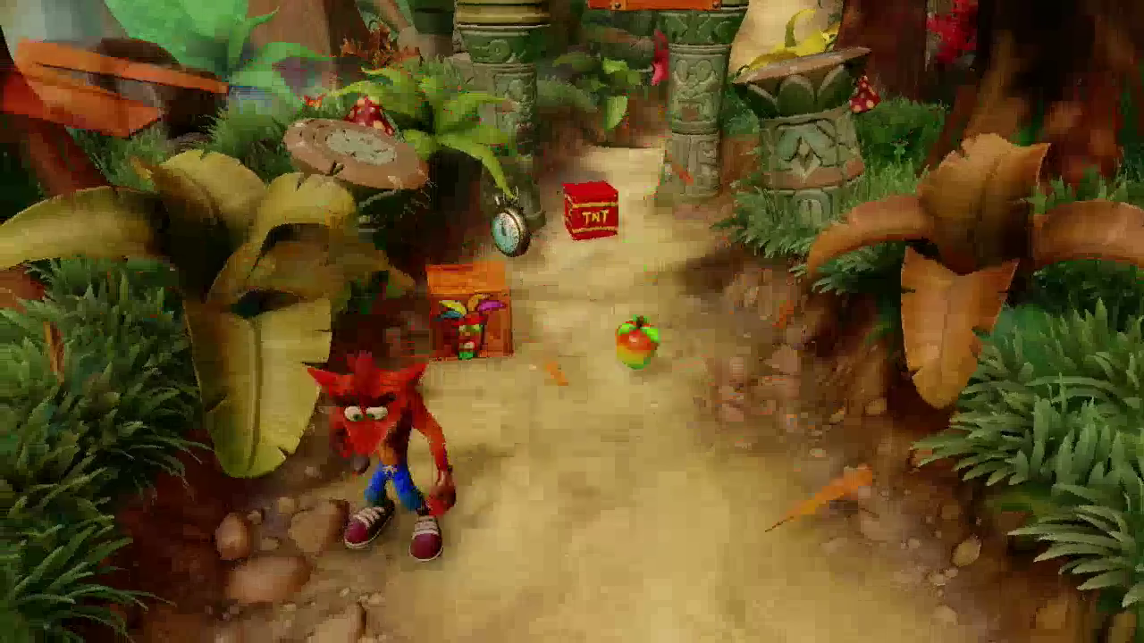
{"action": "key", "text": "w"}
{"action": "key", "text": "j"}
{"action": "key", "text": "d"}
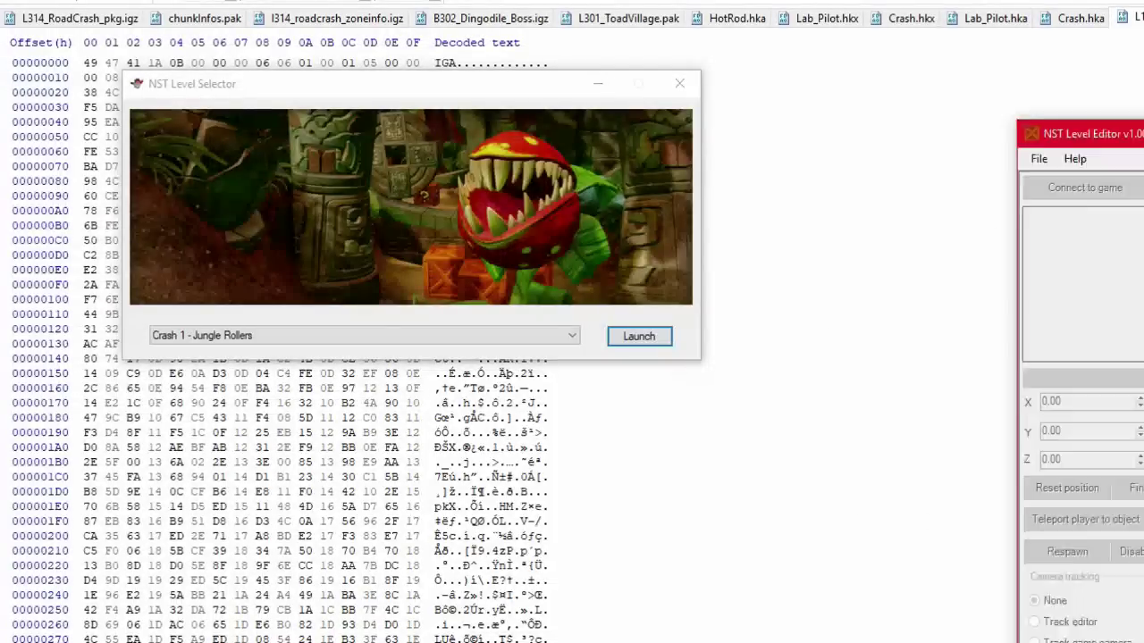
Step: Maximize NST Level Editor, open L102_JungleRollers.pak and load only its L102_JungleRollers_Crates.igz file
{"action": "left_click_drag", "start_coordinate": [1142, 116], "coordinate": [610, 119]}
{"action": "double_click", "coordinate": [611, 115]}
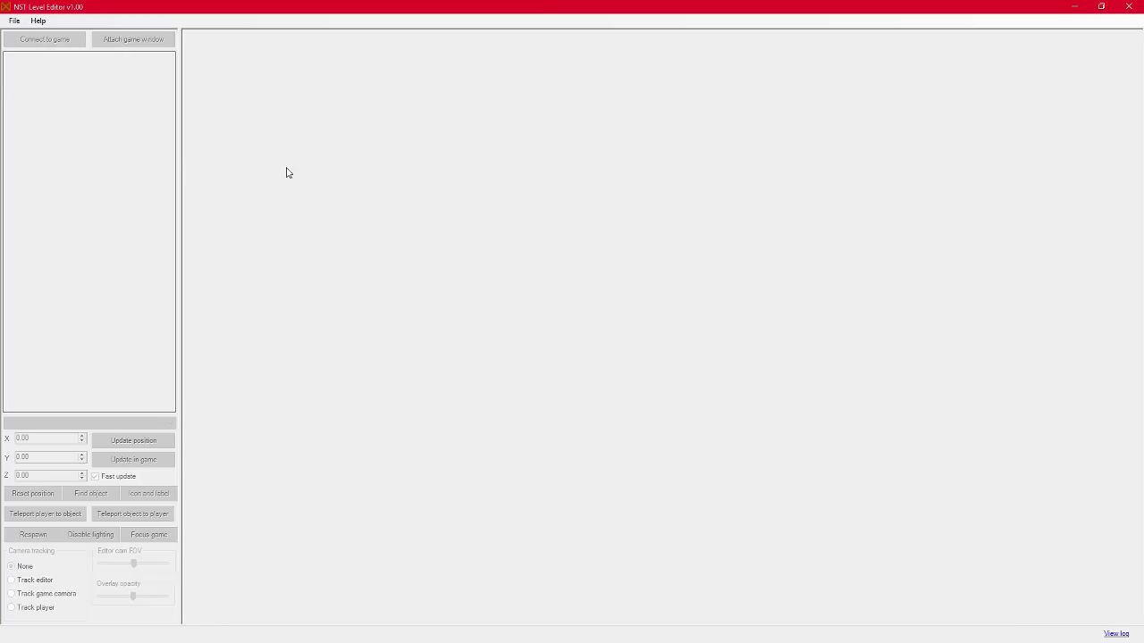
{"action": "key", "text": "ctrl+o"}
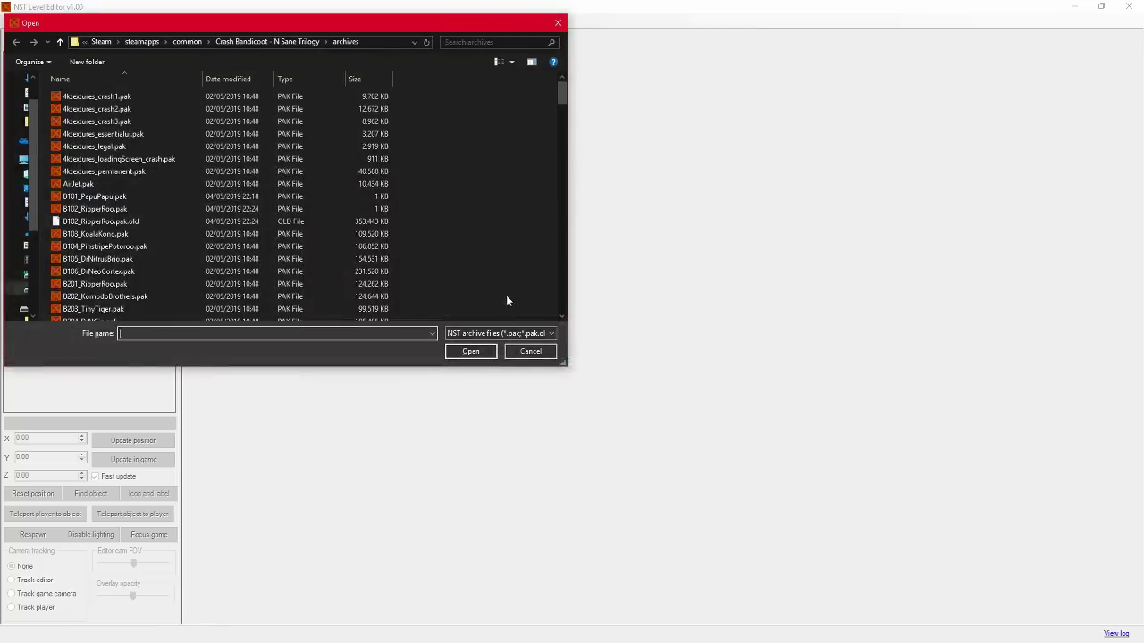
{"action": "left_click", "coordinate": [435, 333]}
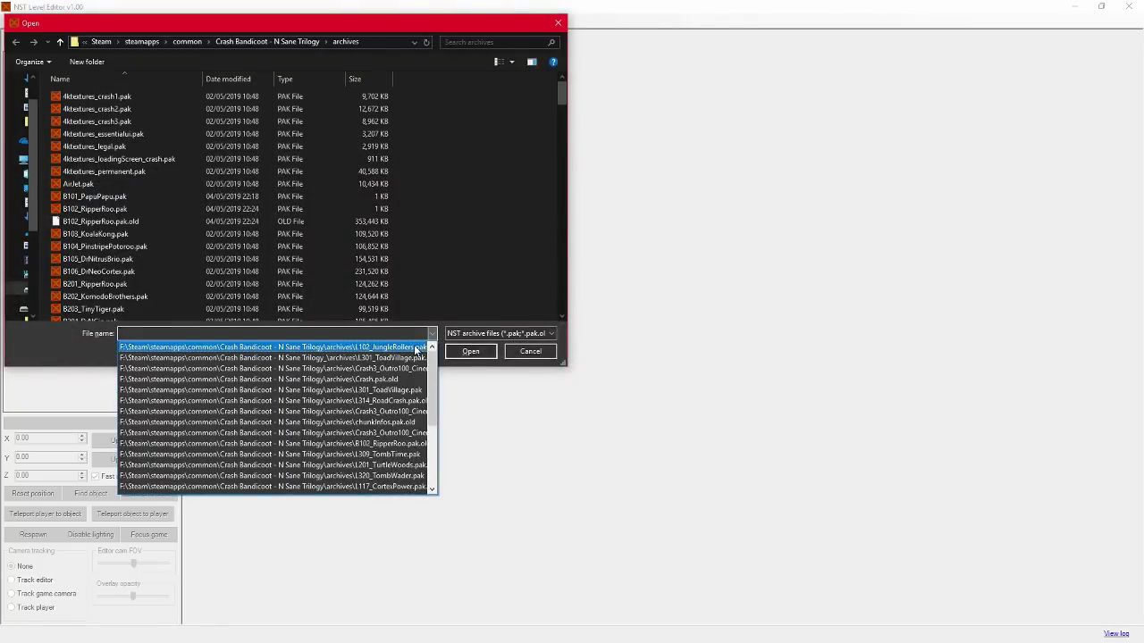
{"action": "left_click", "coordinate": [414, 346]}
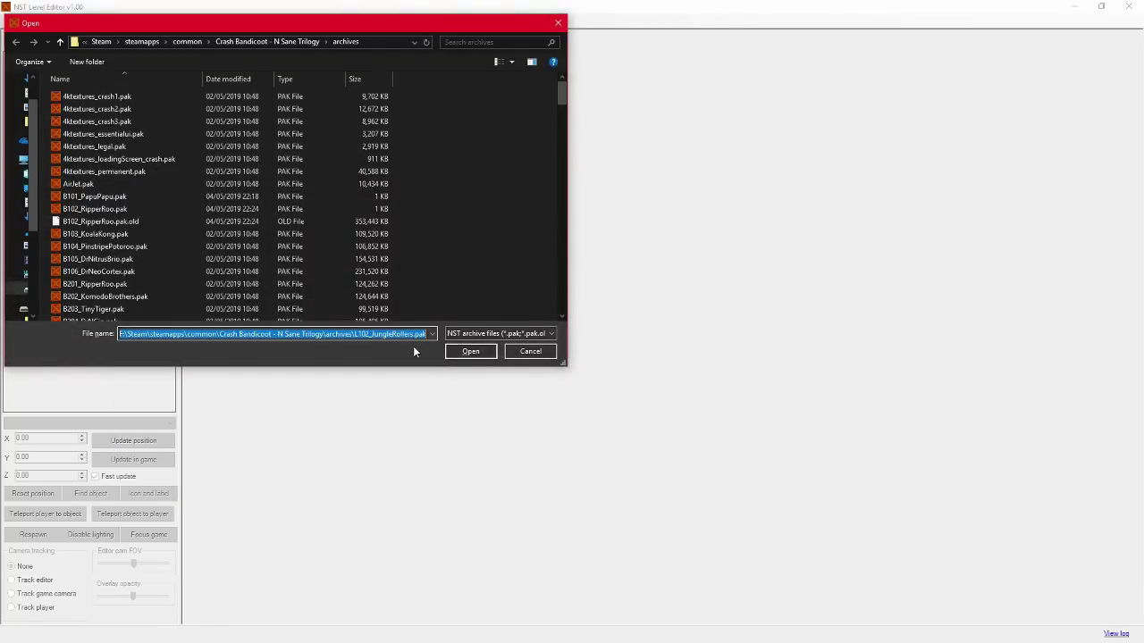
{"action": "left_click", "coordinate": [460, 357]}
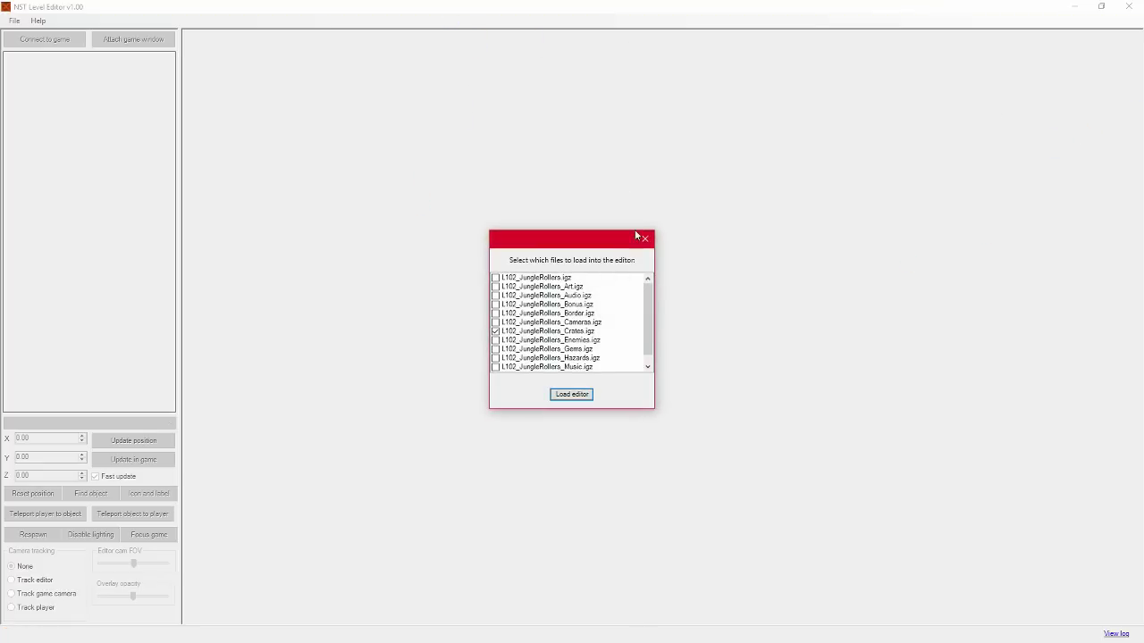
{"action": "left_click", "coordinate": [573, 396]}
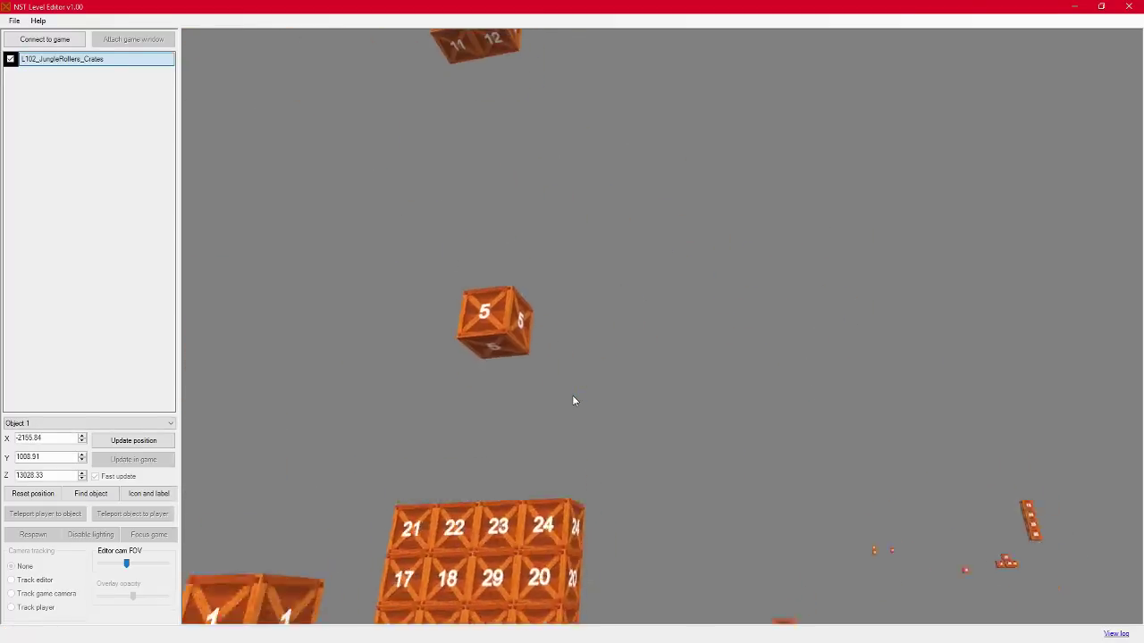
Step: Connect the level editor to the game, launching it in Jungle Rollers, and set camera tracking to Track editor
{"action": "left_click", "coordinate": [59, 42]}
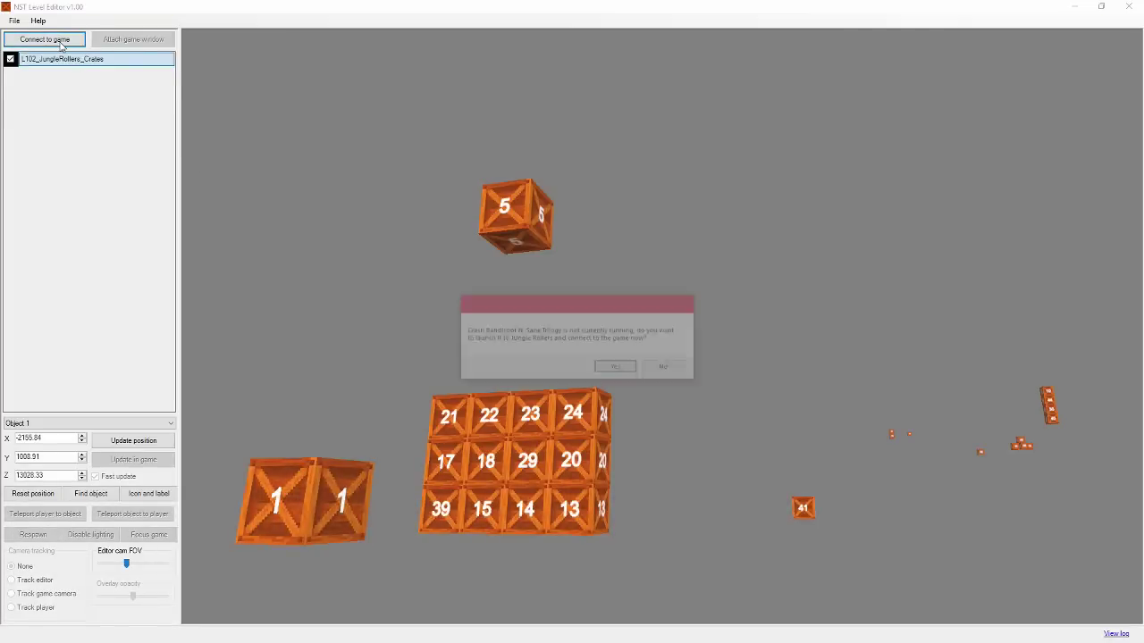
{"action": "left_click", "coordinate": [612, 366]}
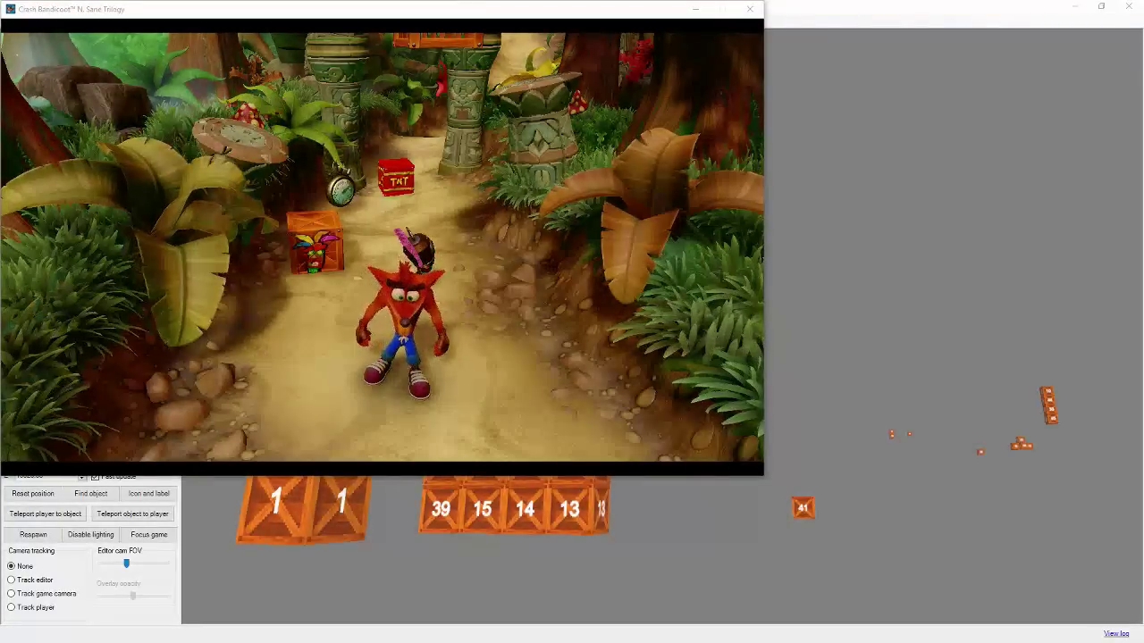
{"action": "left_click", "coordinate": [912, 218]}
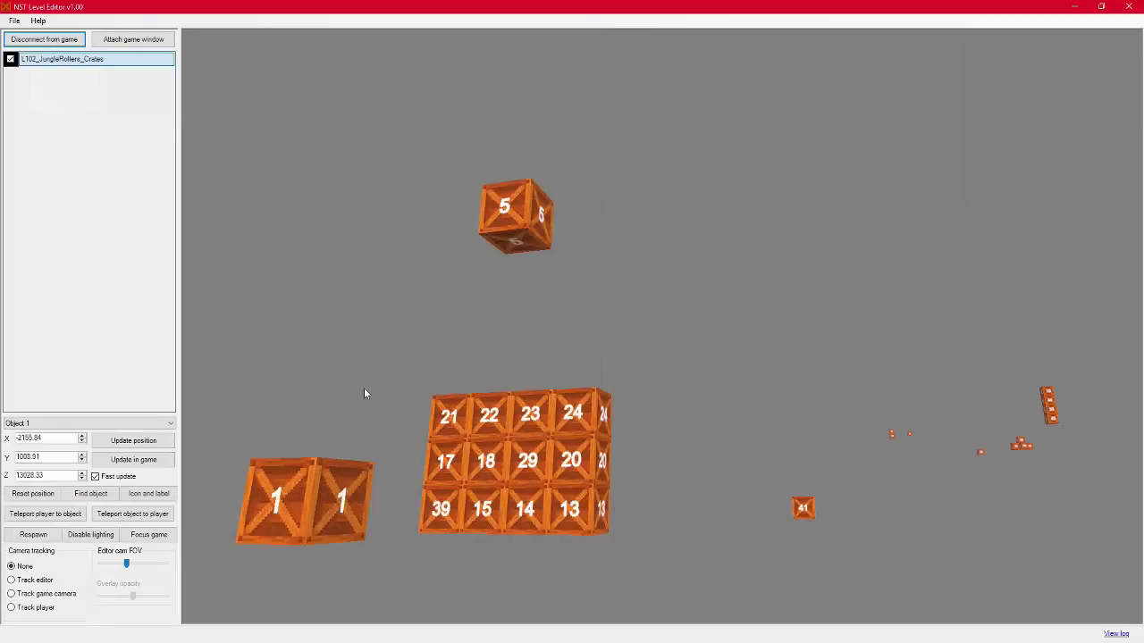
{"action": "left_click", "coordinate": [42, 583]}
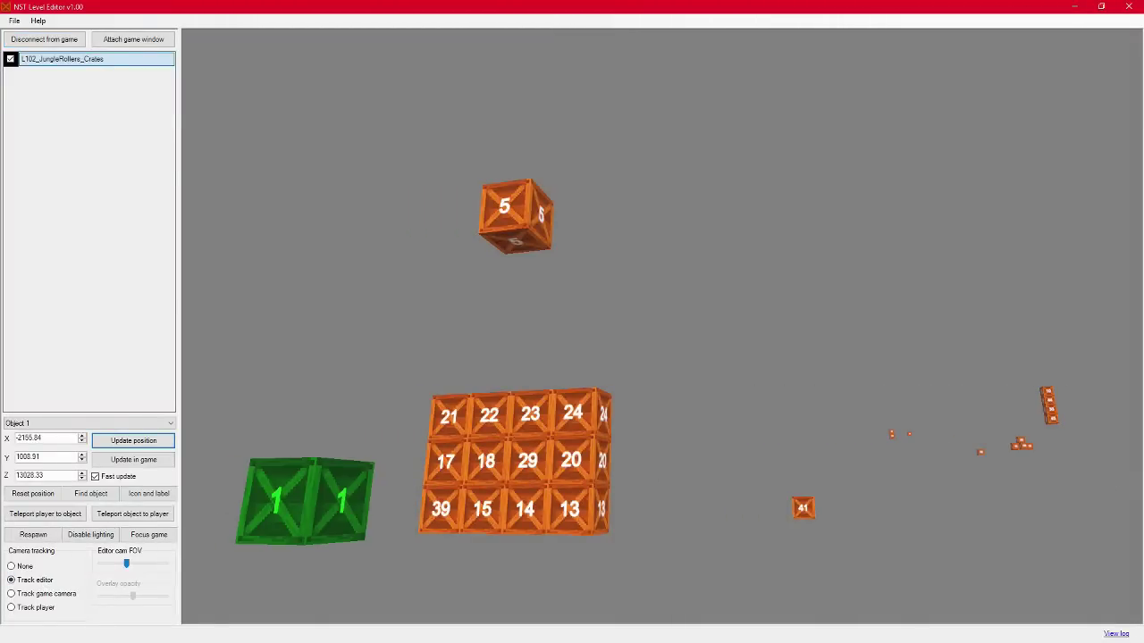
Step: Bring the NST Level Editor window over the hex editor and maximize it
{"action": "key", "text": "alt+Tab"}
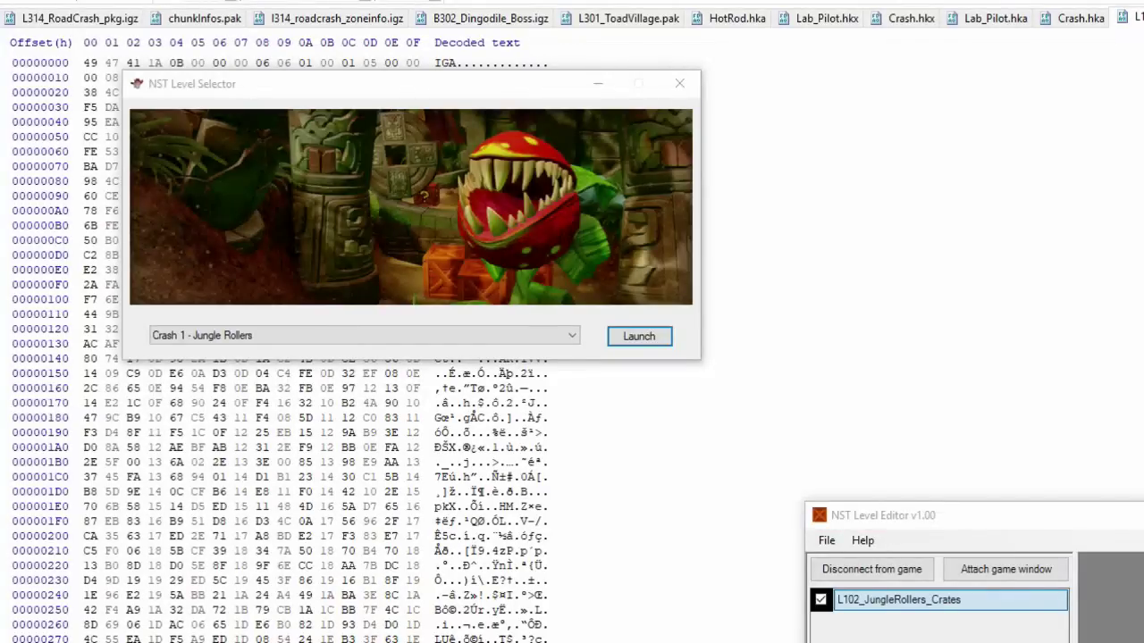
{"action": "left_click", "coordinate": [951, 527]}
{"action": "left_click_drag", "start_coordinate": [953, 527], "coordinate": [266, 228]}
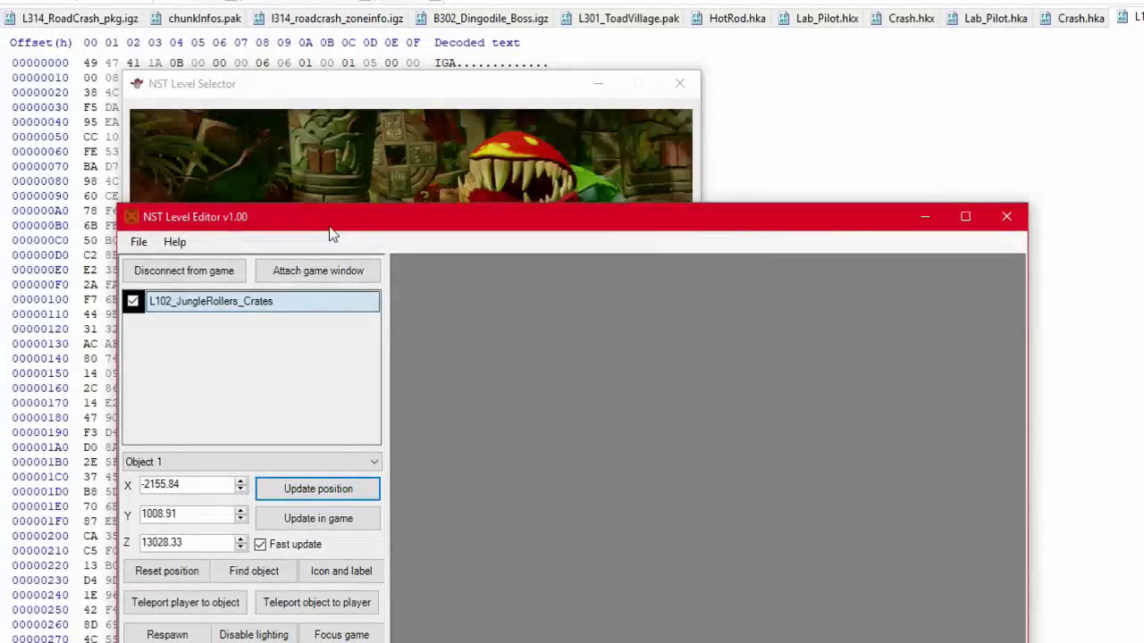
{"action": "double_click", "coordinate": [268, 230]}
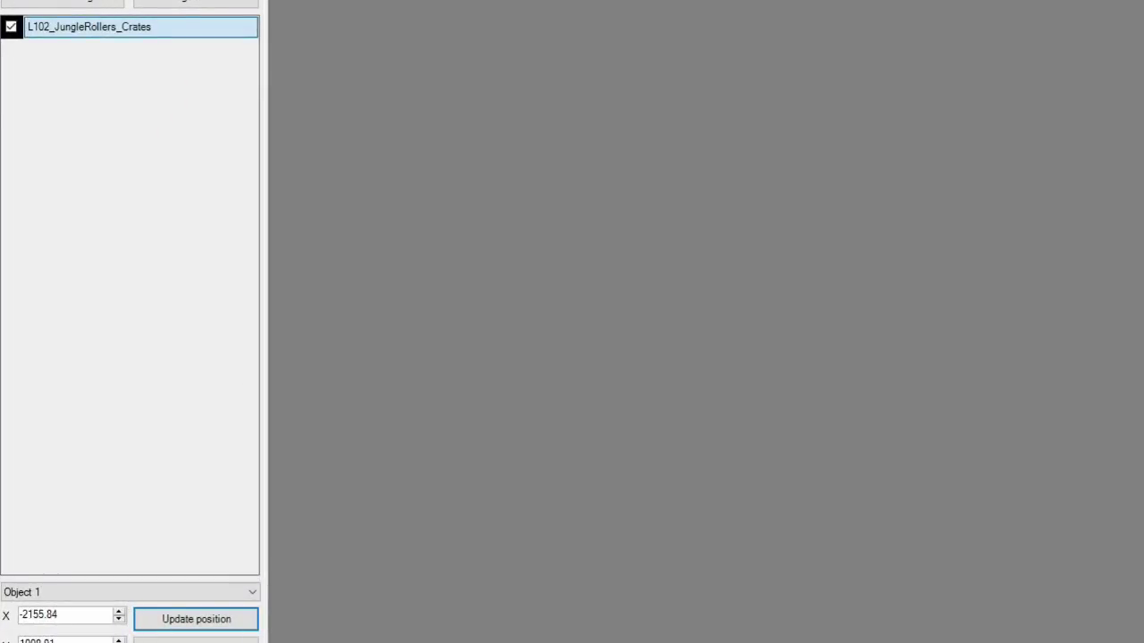
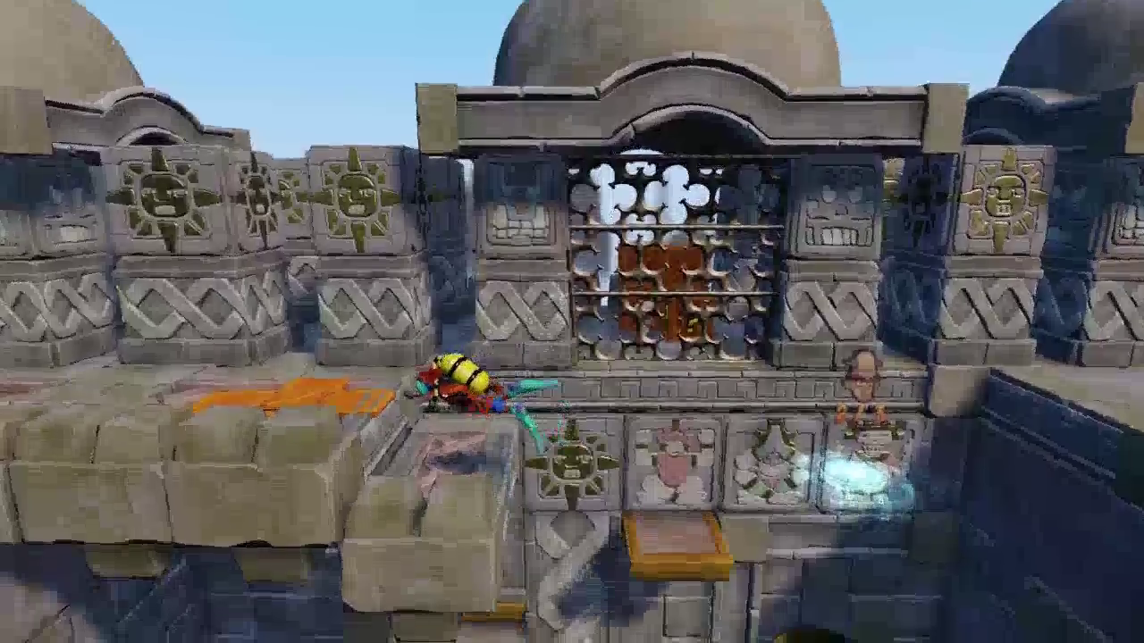
Step: Move Crash in The Lost City level and switch from the game back to NST Level Editor
{"action": "key", "text": "Left"}
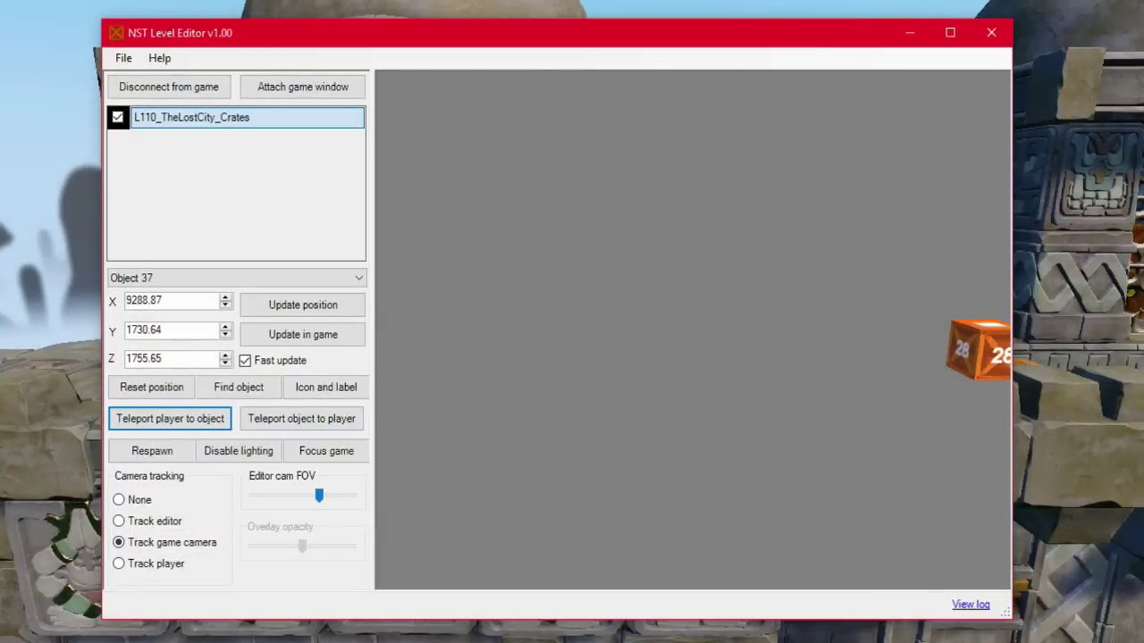
{"action": "key", "text": "alt+Tab"}
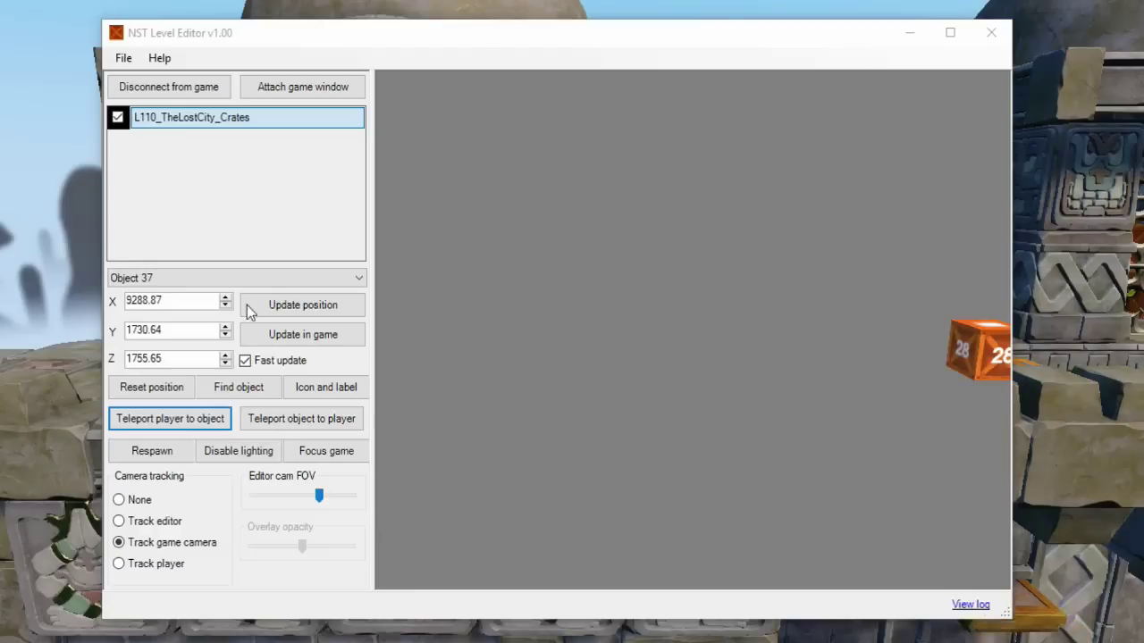
{"action": "left_click", "coordinate": [499, 41]}
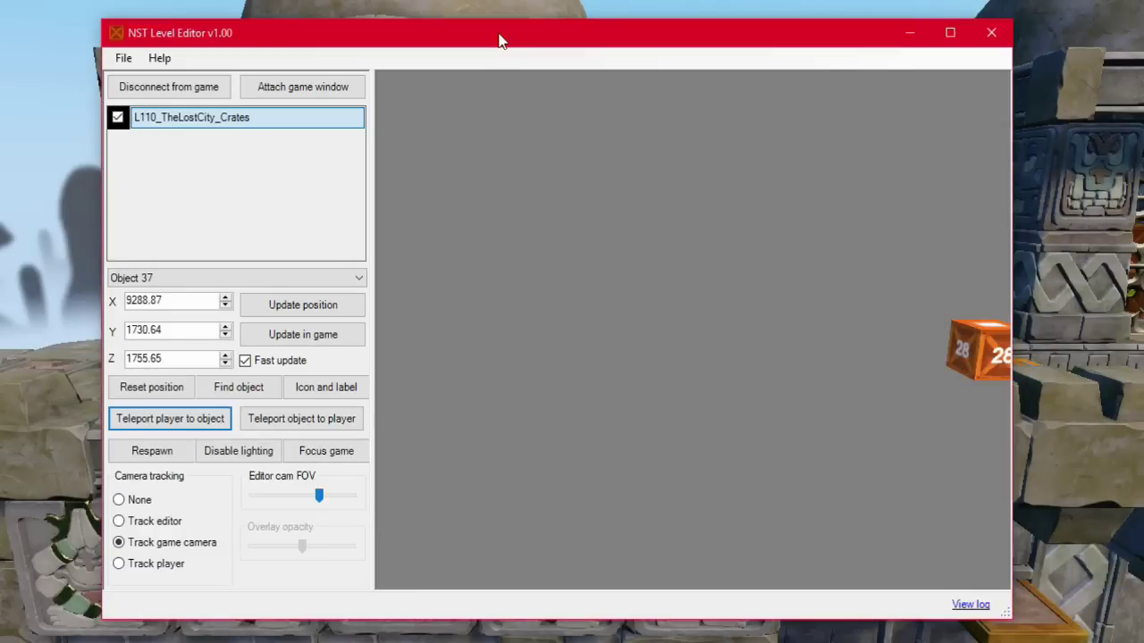
Step: Attach the game window to NST Level Editor and reposition the editor so its controls and the embedded game fit on screen
{"action": "left_click", "coordinate": [319, 87]}
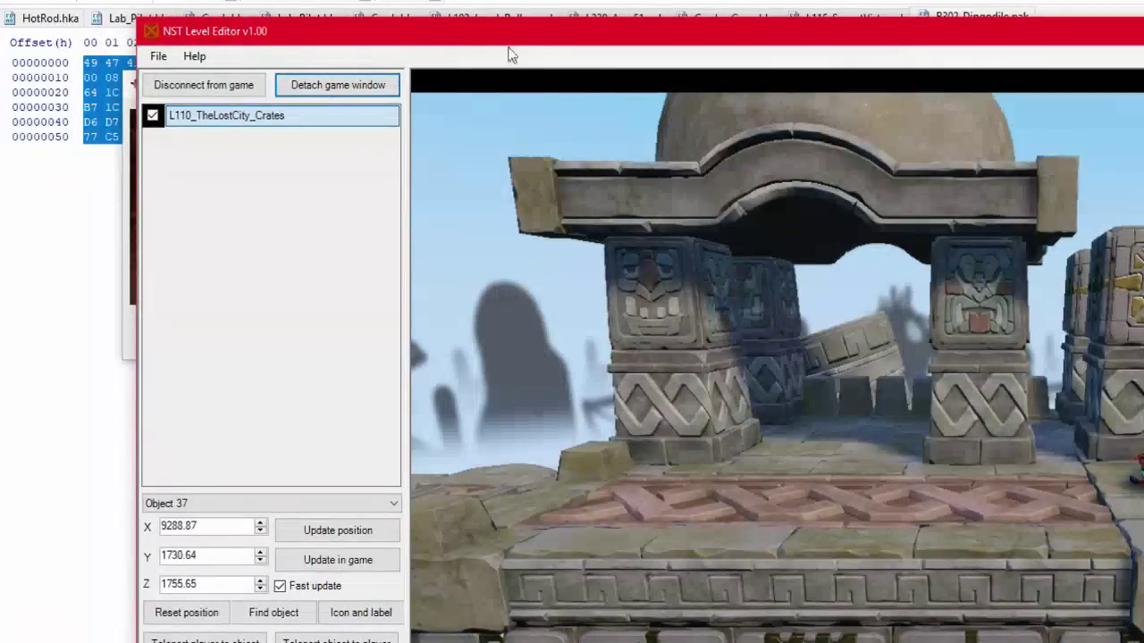
{"action": "left_click_drag", "start_coordinate": [514, 40], "coordinate": [219, 282]}
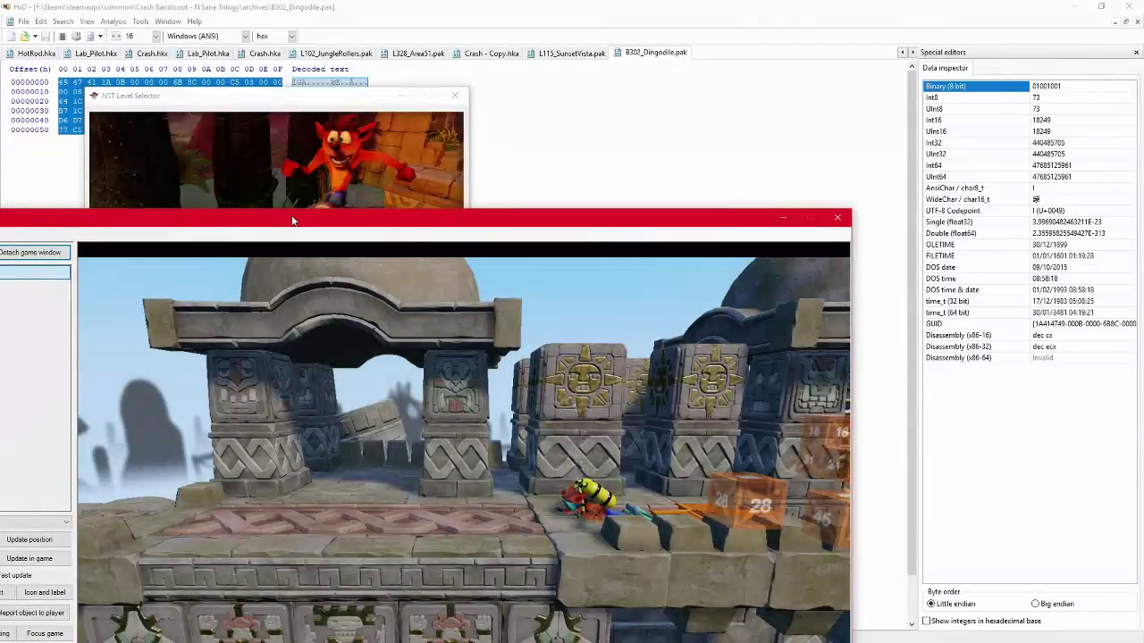
{"action": "left_click_drag", "start_coordinate": [292, 220], "coordinate": [482, 56]}
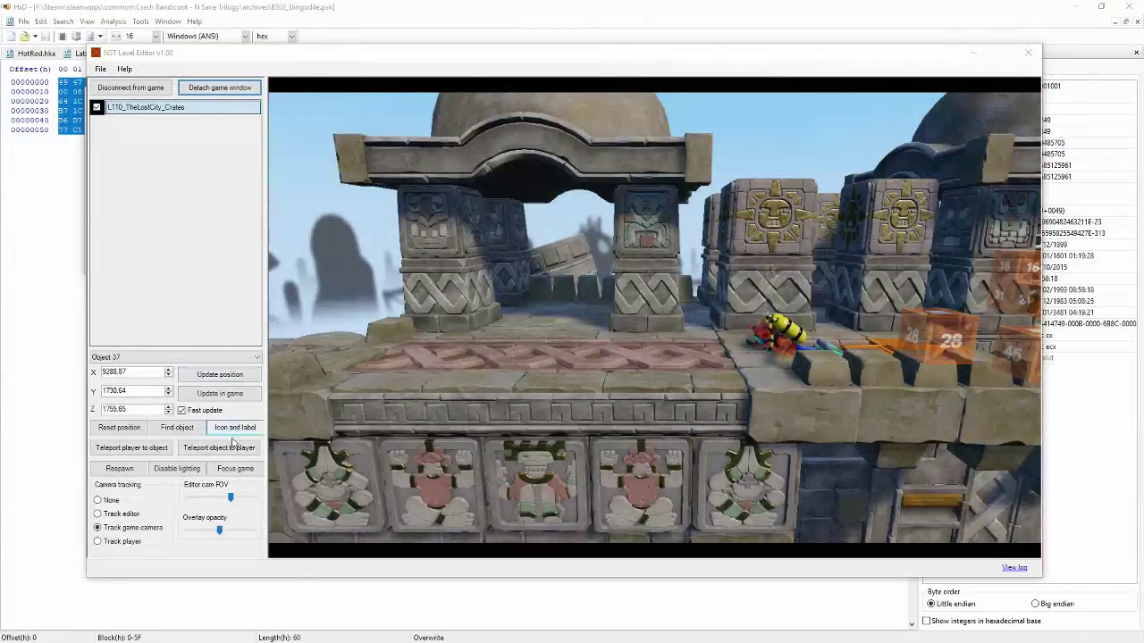
Step: Teleport the player to crate object 24 and to crate object 45, returning control to the game after each teleport
{"action": "left_click", "coordinate": [225, 467]}
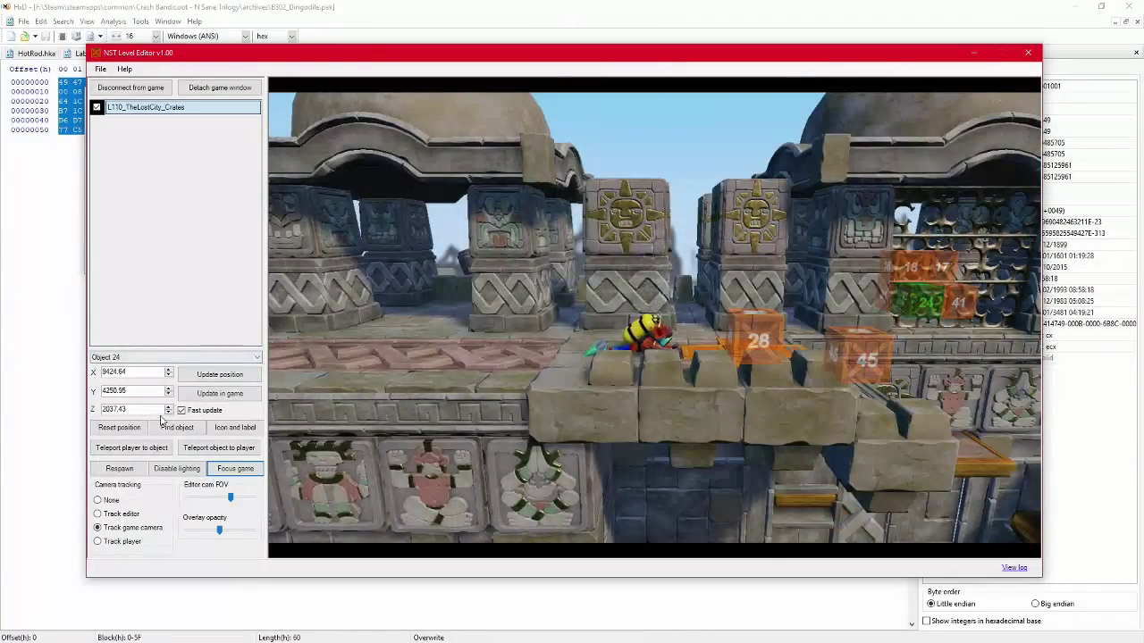
{"action": "left_click", "coordinate": [146, 447]}
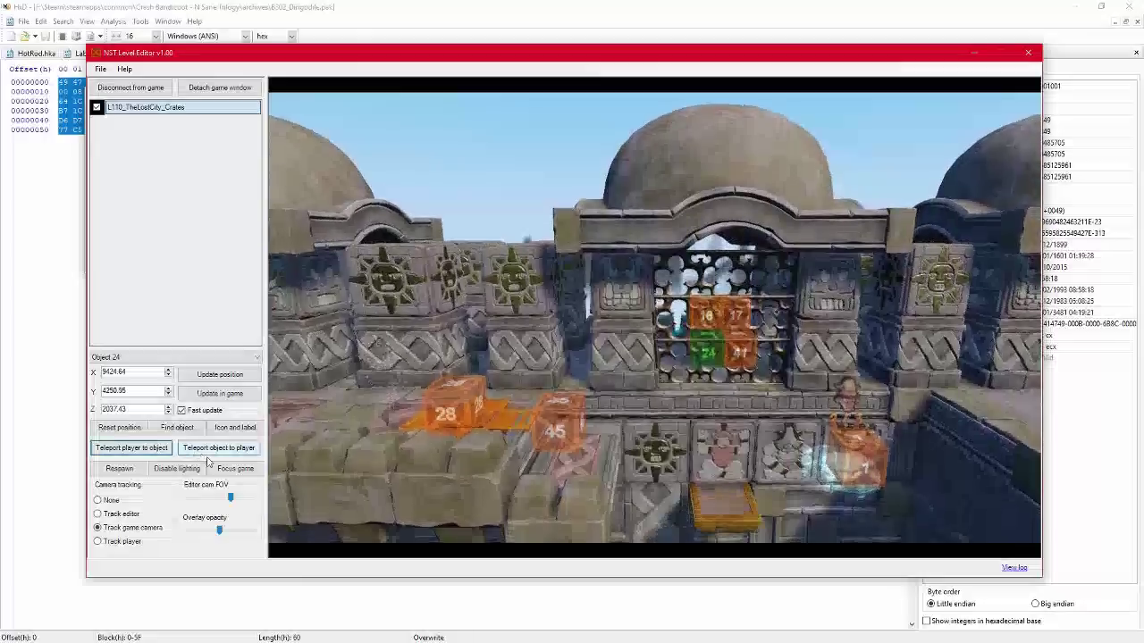
{"action": "left_click", "coordinate": [217, 472]}
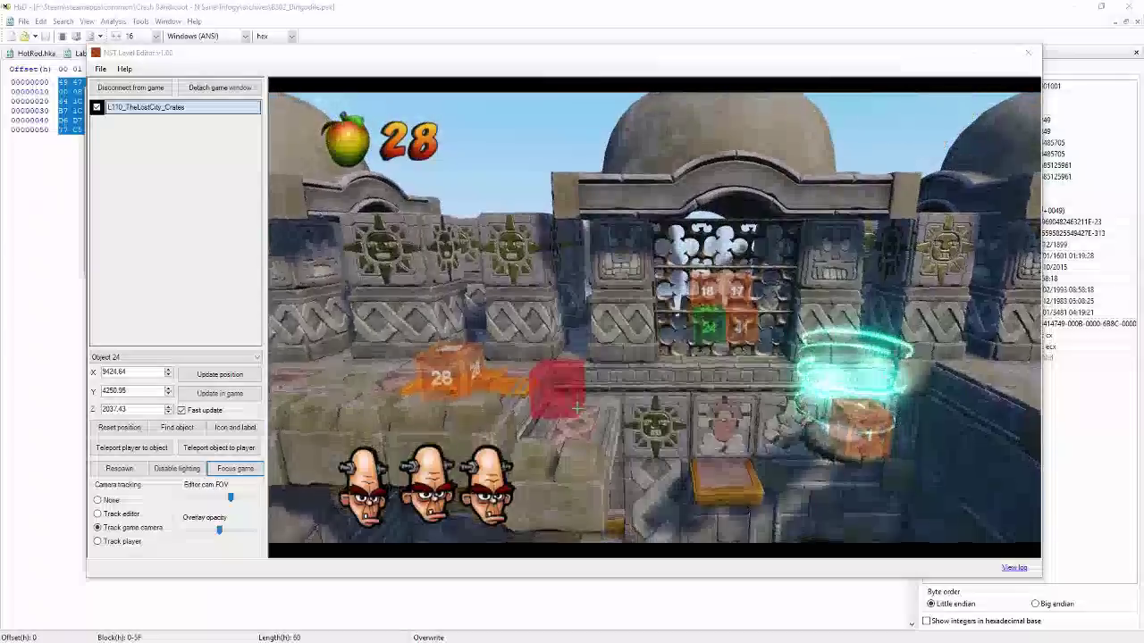
{"action": "left_click", "coordinate": [554, 385]}
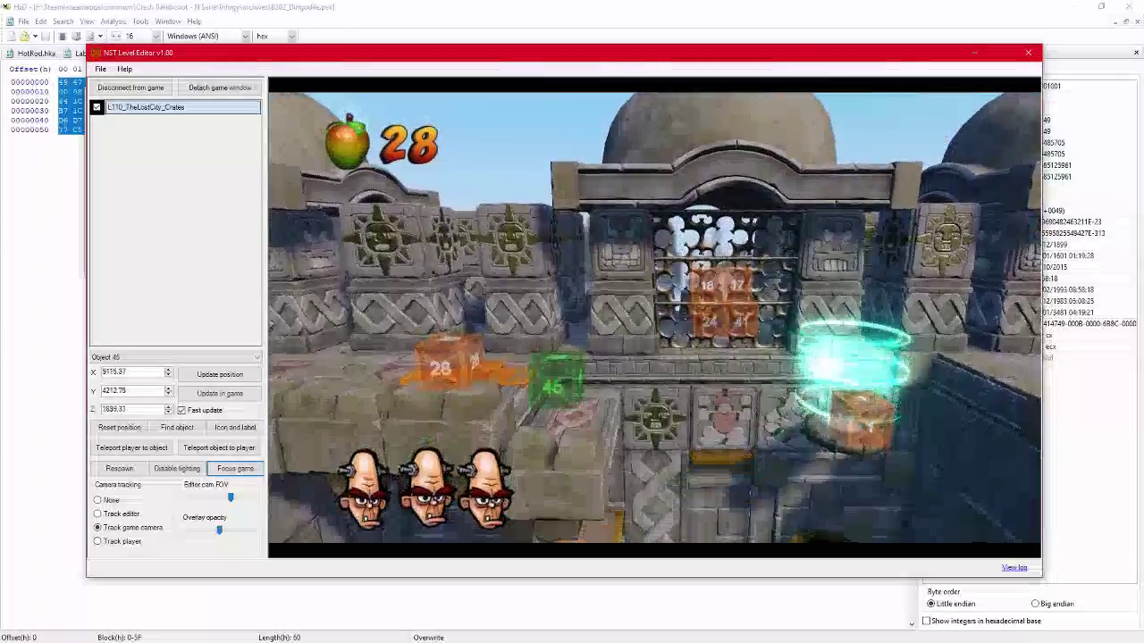
{"action": "left_click", "coordinate": [163, 454]}
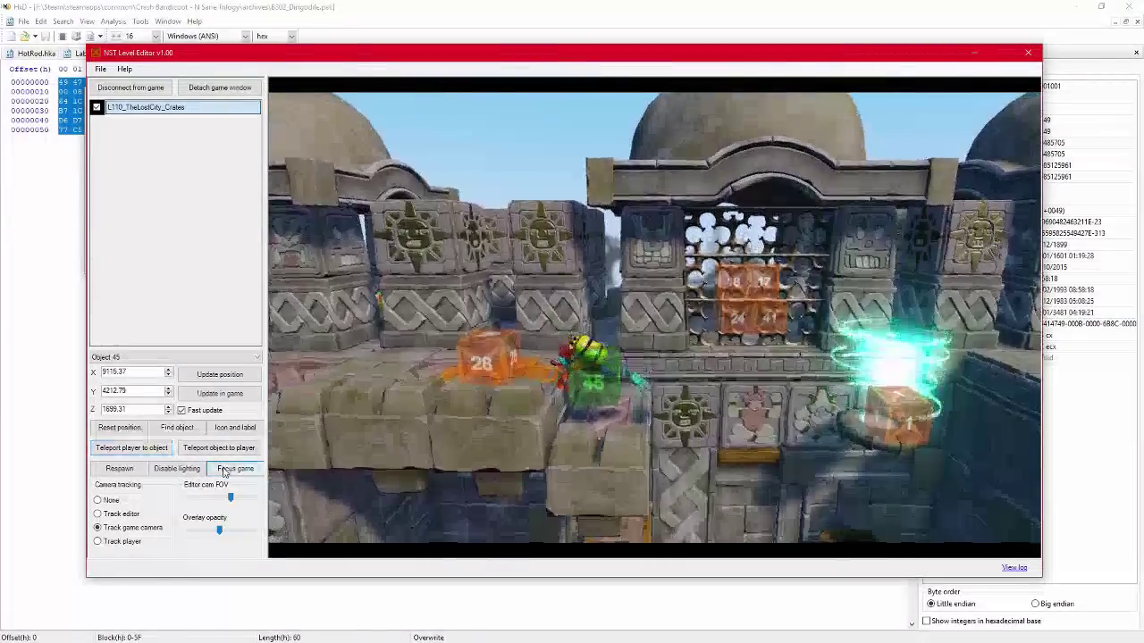
{"action": "left_click", "coordinate": [235, 468]}
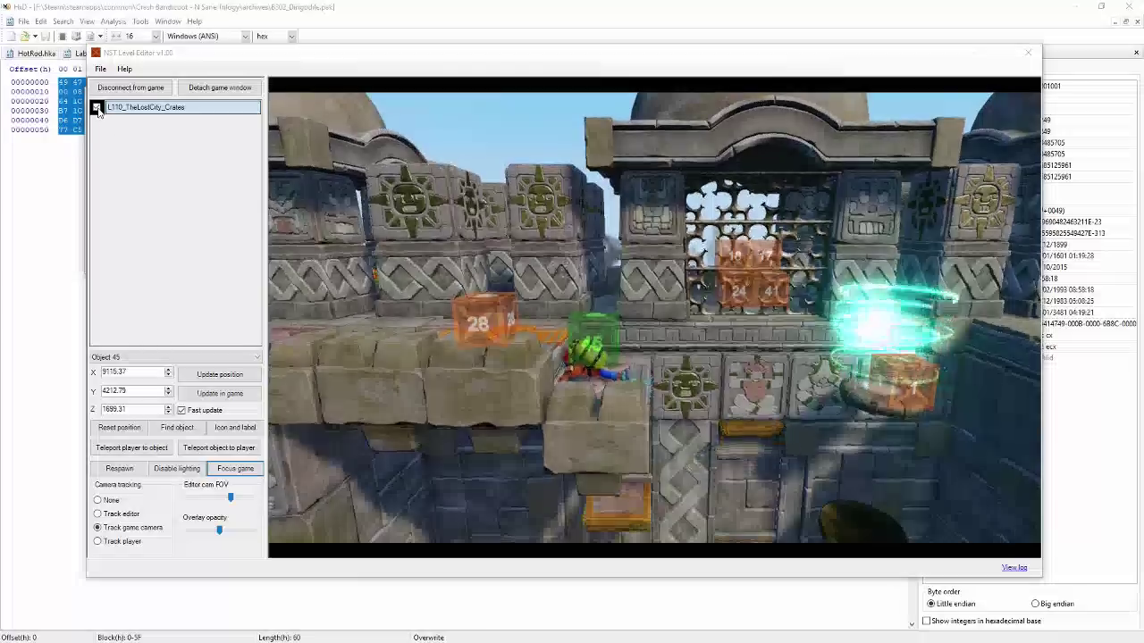
Step: Hide the L110_TheLostCity_Crates objects, return focus to the game, and pause and resume The Lost City
{"action": "left_click", "coordinate": [97, 107]}
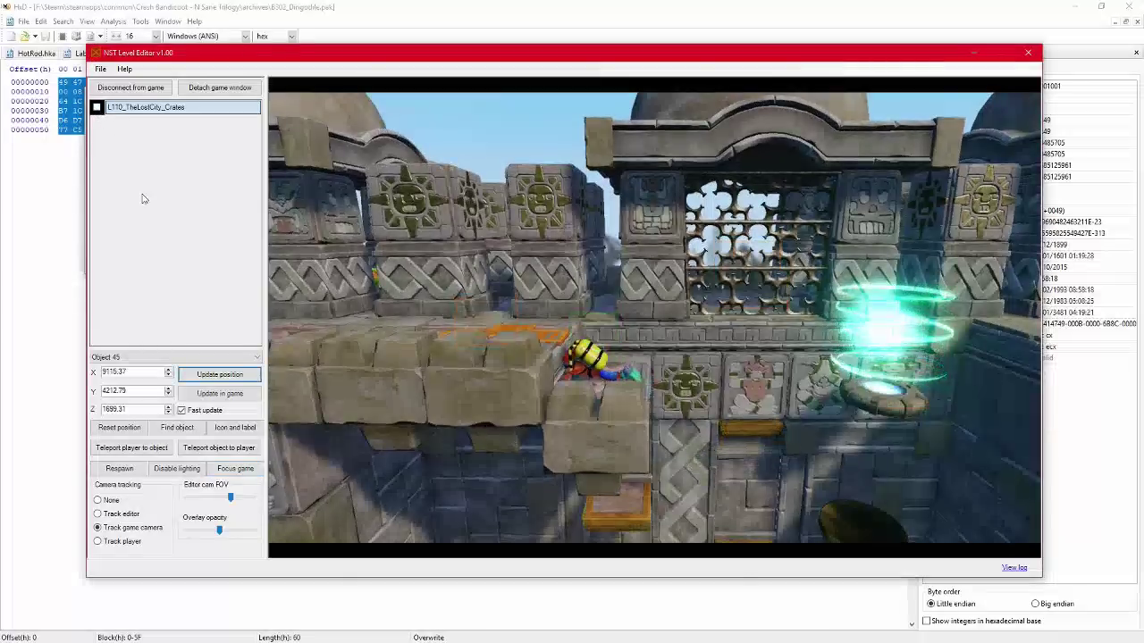
{"action": "left_click", "coordinate": [223, 472]}
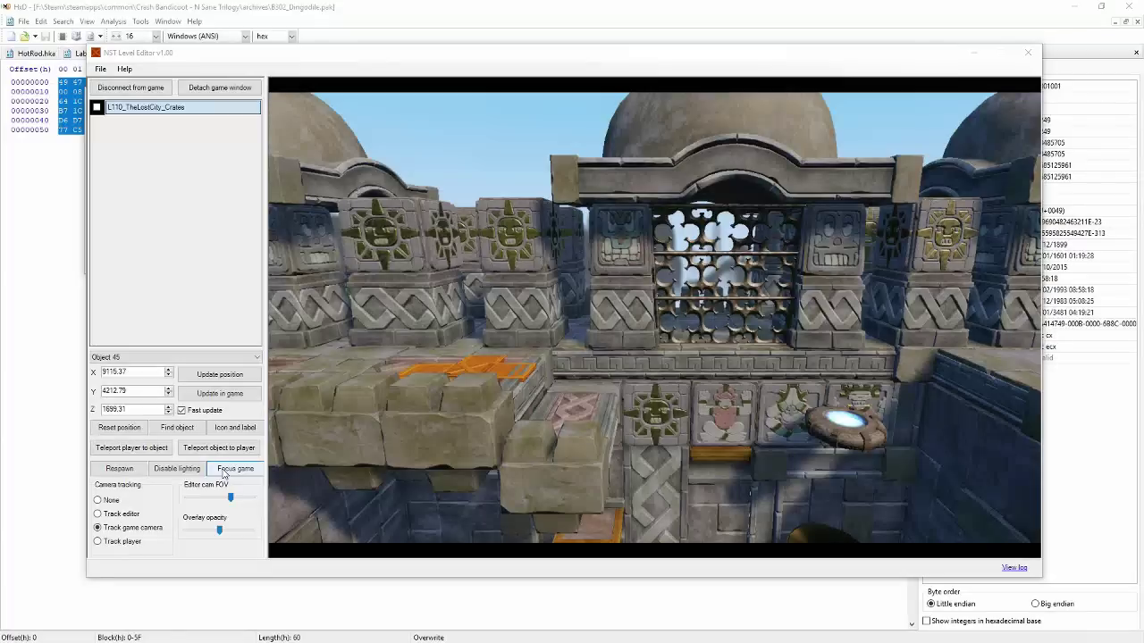
{"action": "left_click", "coordinate": [224, 471]}
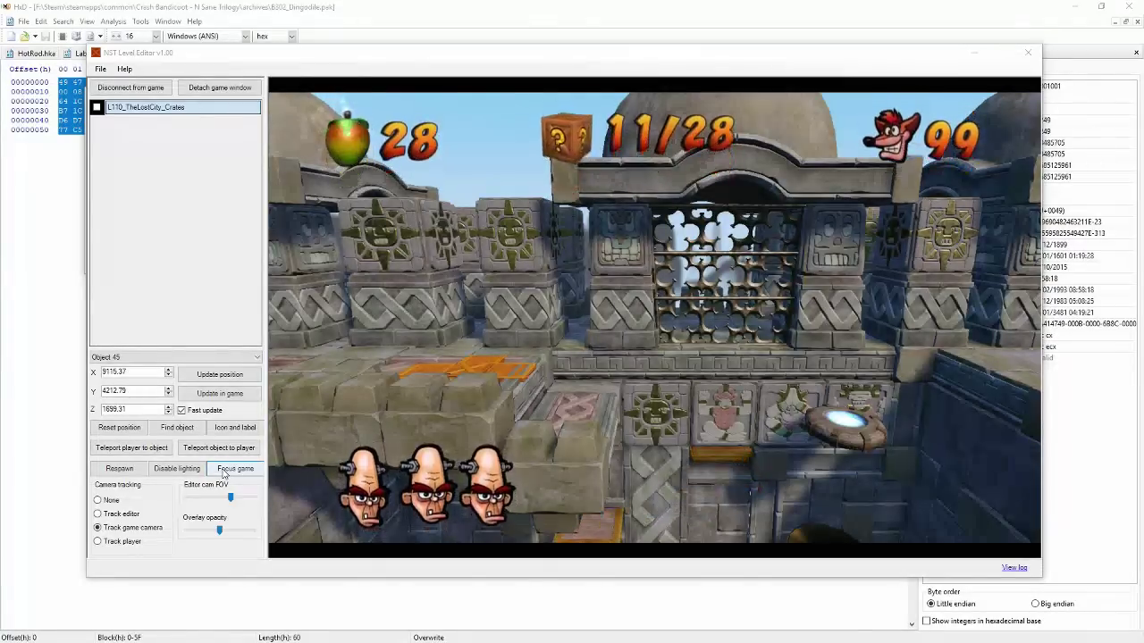
{"action": "key", "text": "Escape"}
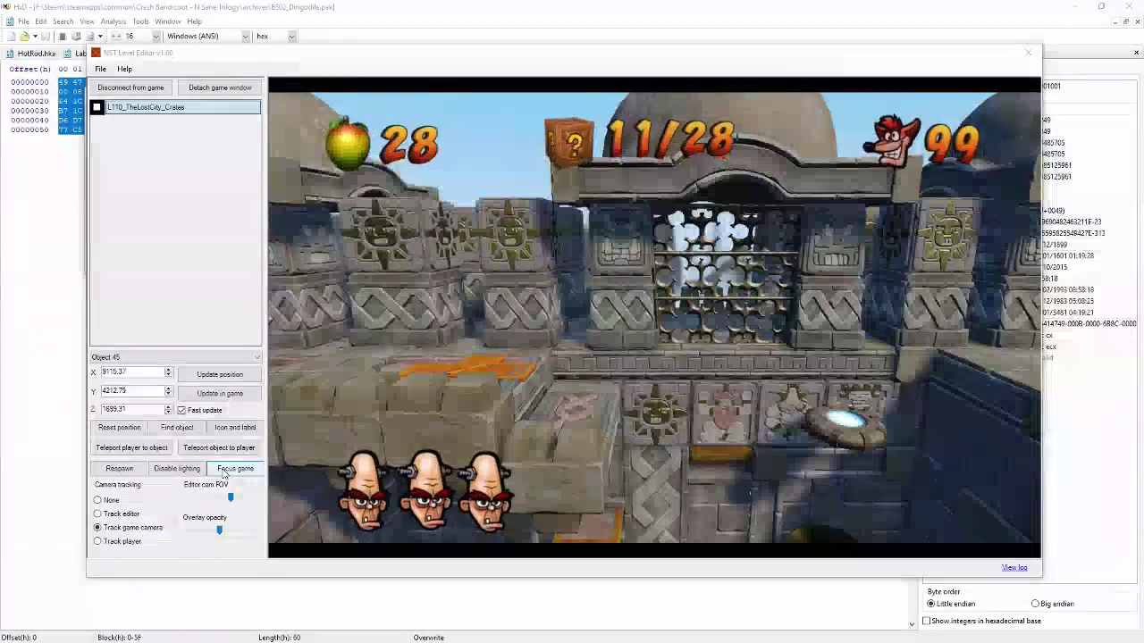
{"action": "key", "text": "Escape"}
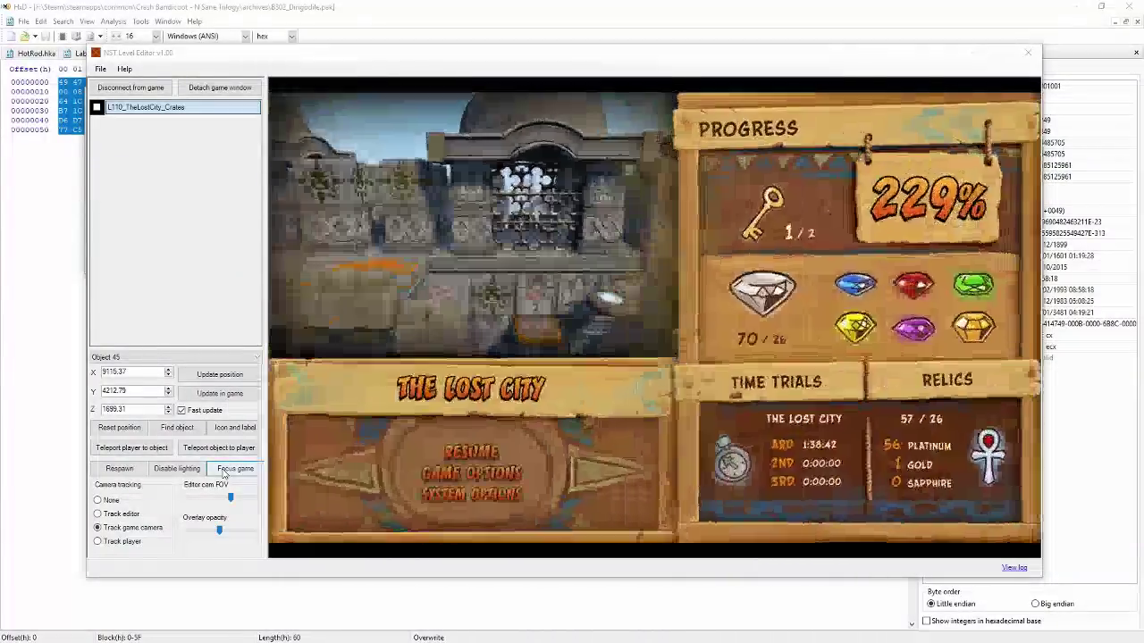
{"action": "key", "text": "Escape"}
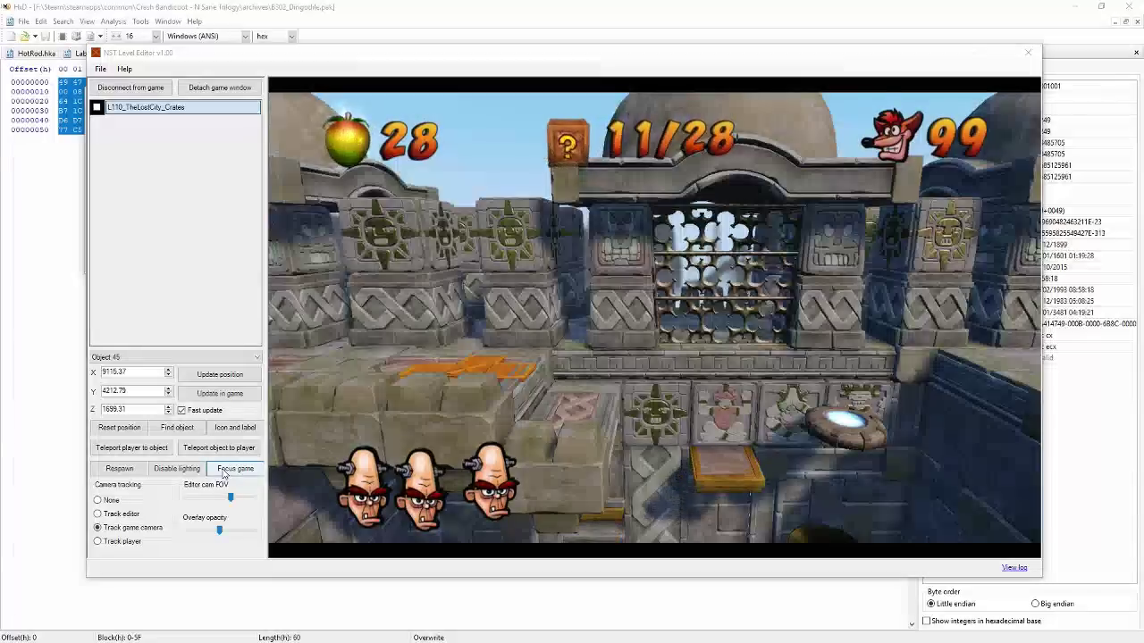
Step: Switch camera tracking to Track editor and examine the walls, platforms and background around the gated area of The Lost City
{"action": "left_click", "coordinate": [116, 514]}
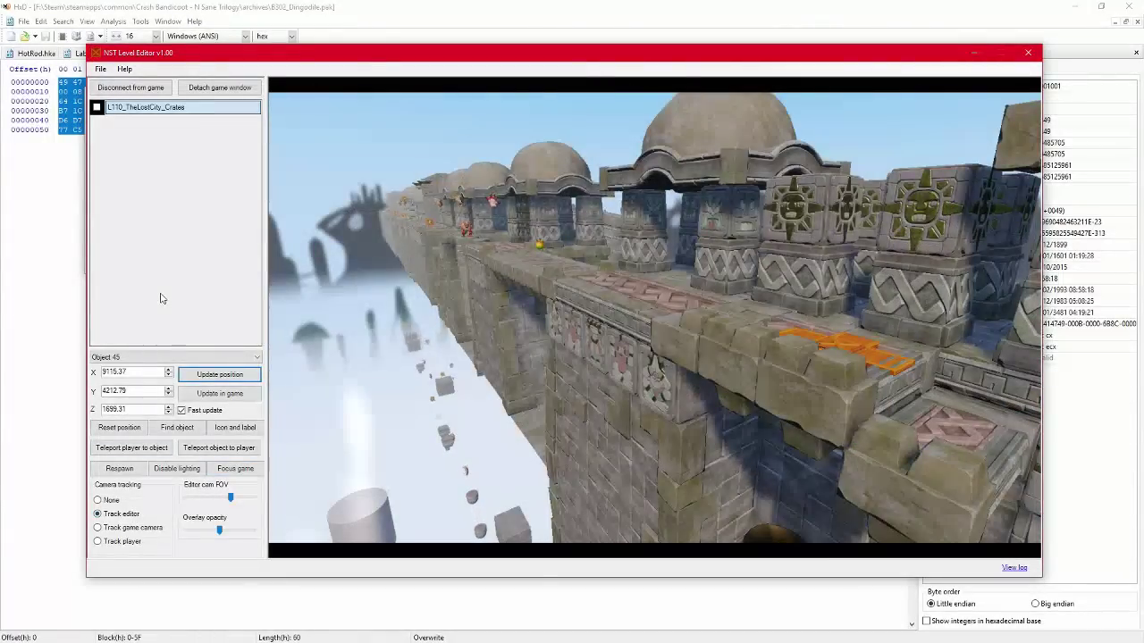
{"action": "key", "text": "w"}
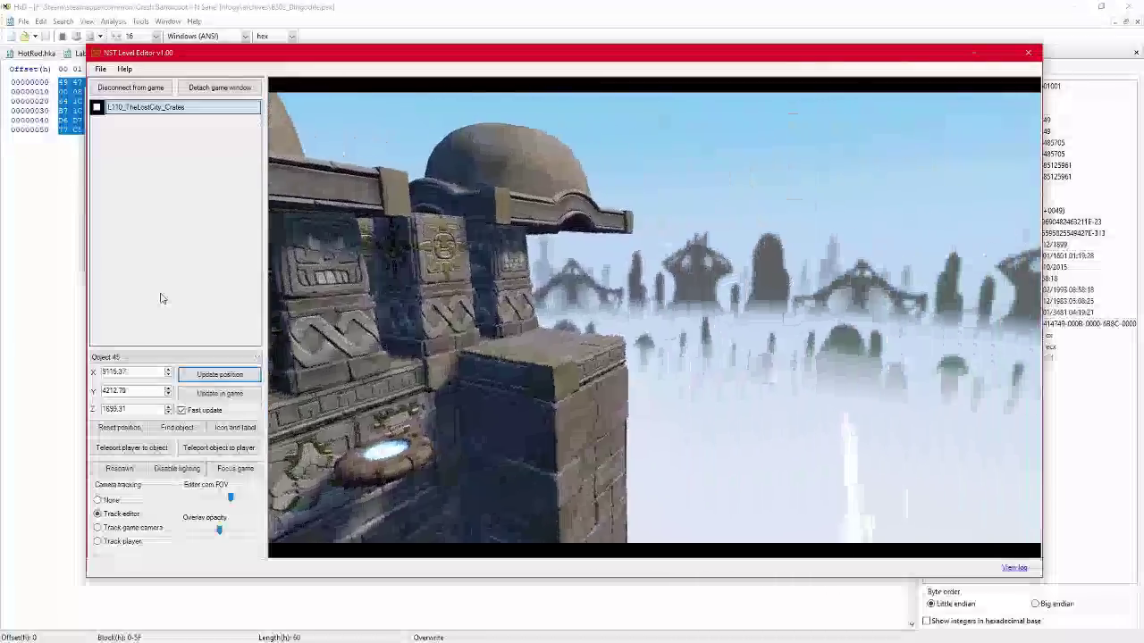
{"action": "key", "text": "Left"}
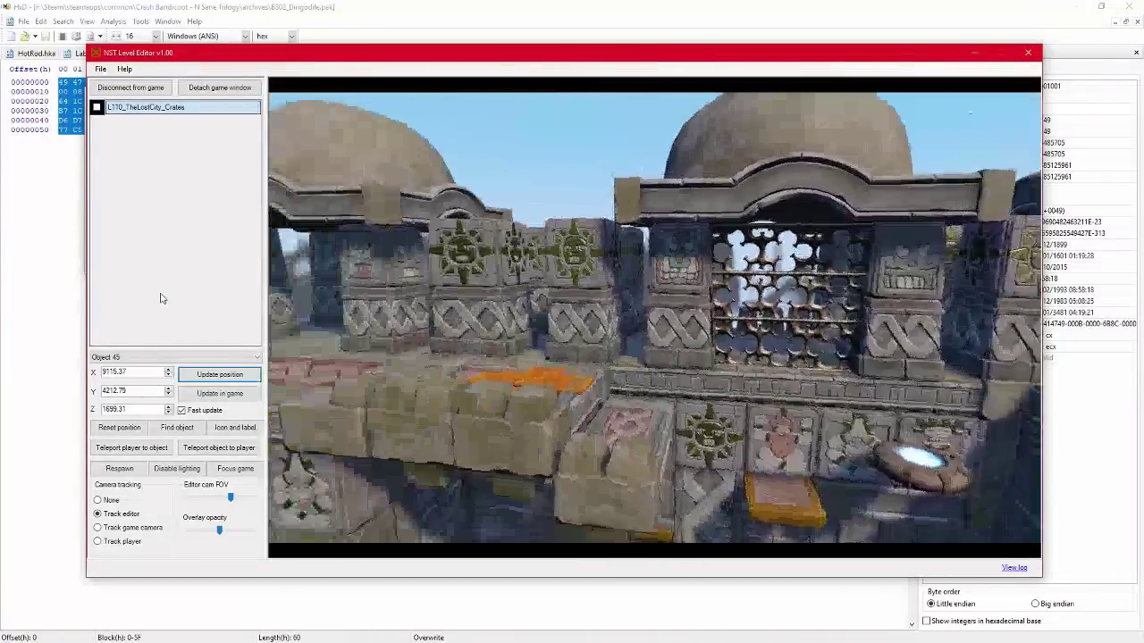
{"action": "key", "text": "Left"}
{"action": "key", "text": "Right"}
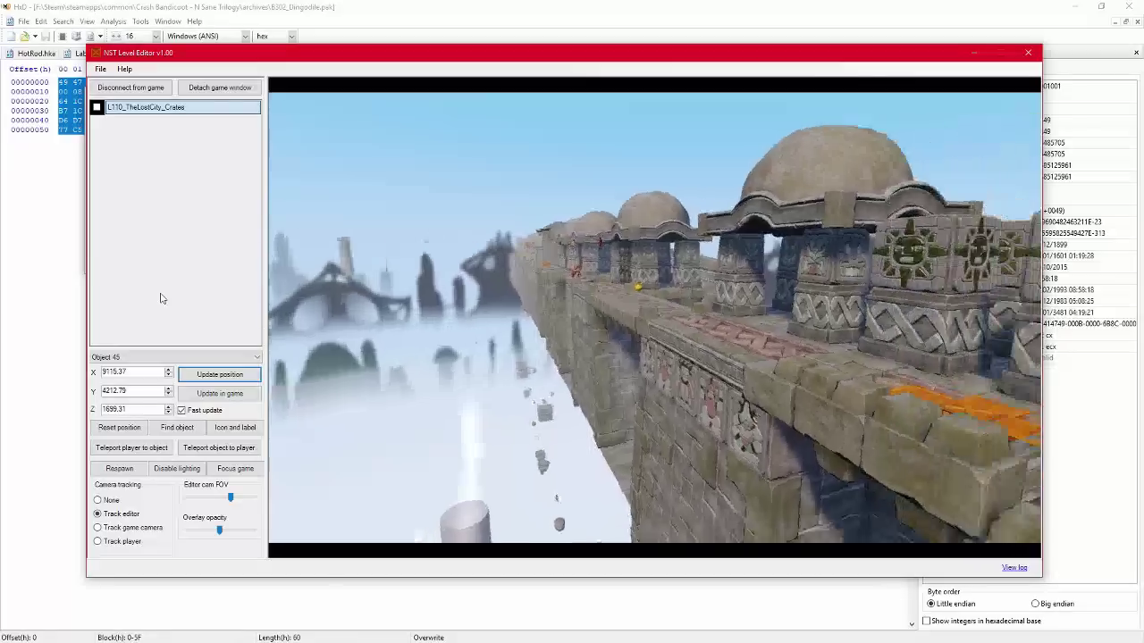
{"action": "key", "text": "Down"}
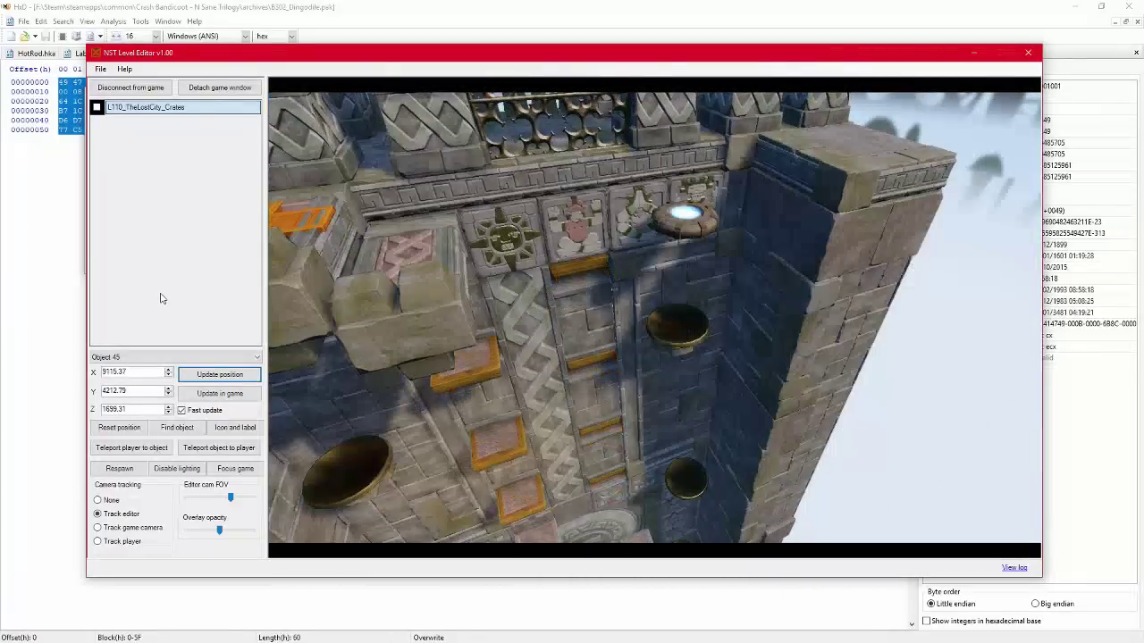
{"action": "key", "text": "Up"}
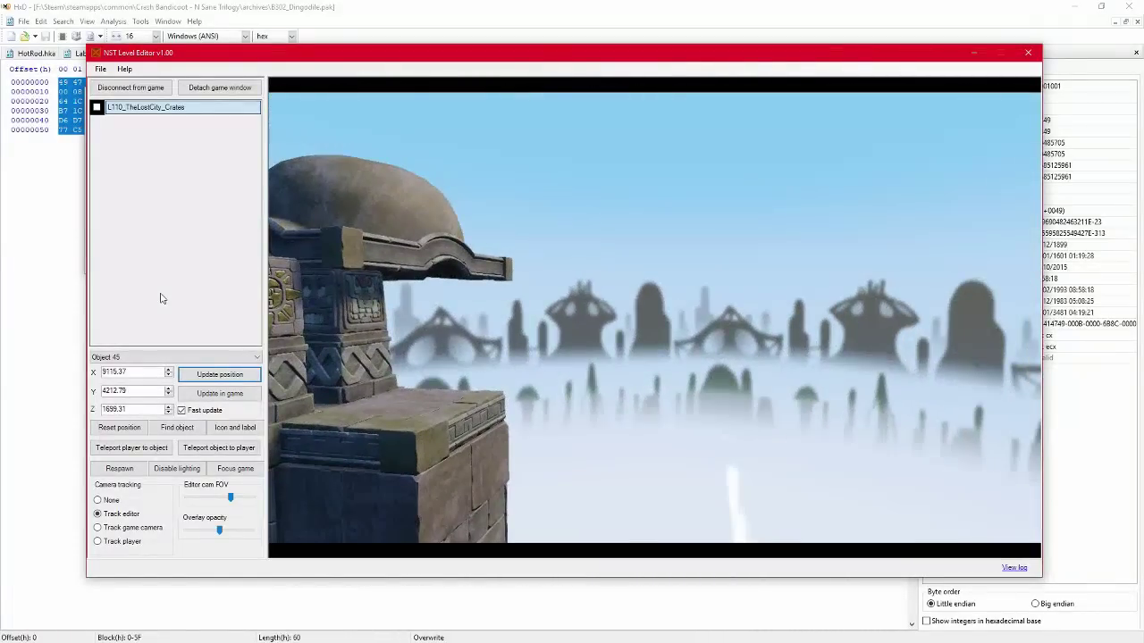
{"action": "key", "text": "Left"}
{"action": "key", "text": "Up"}
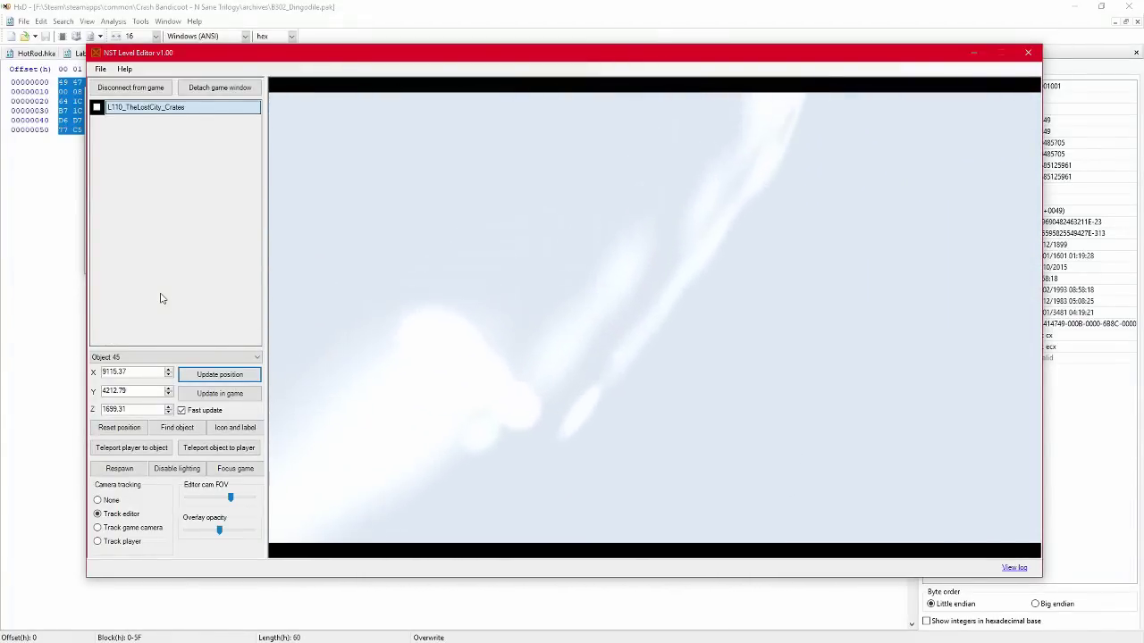
{"action": "key", "text": "Down"}
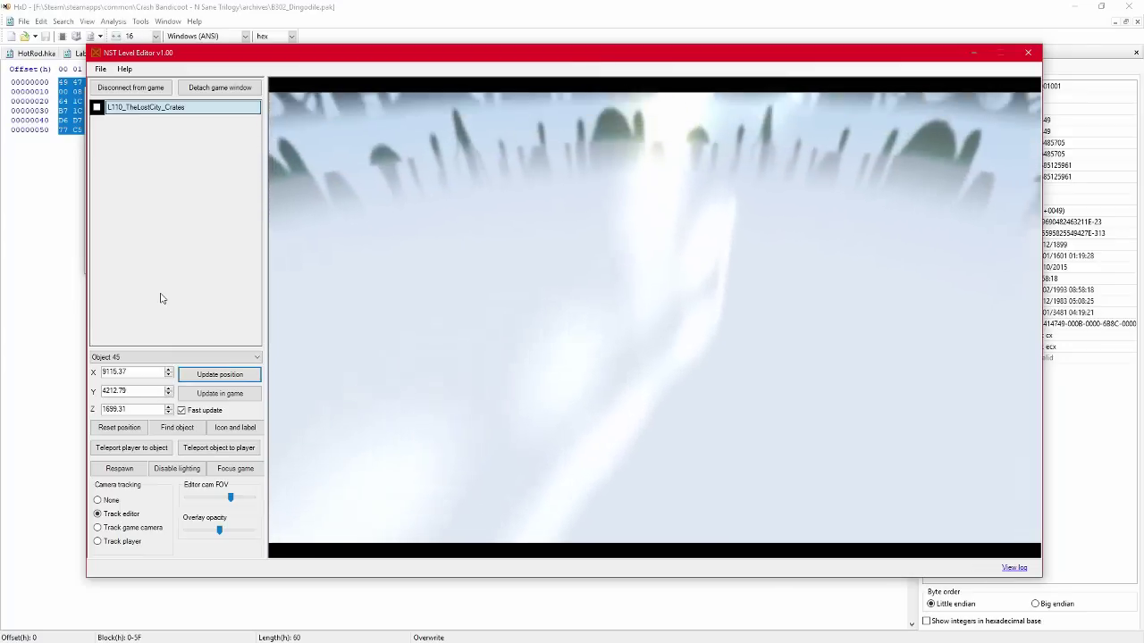
{"action": "key", "text": "Down"}
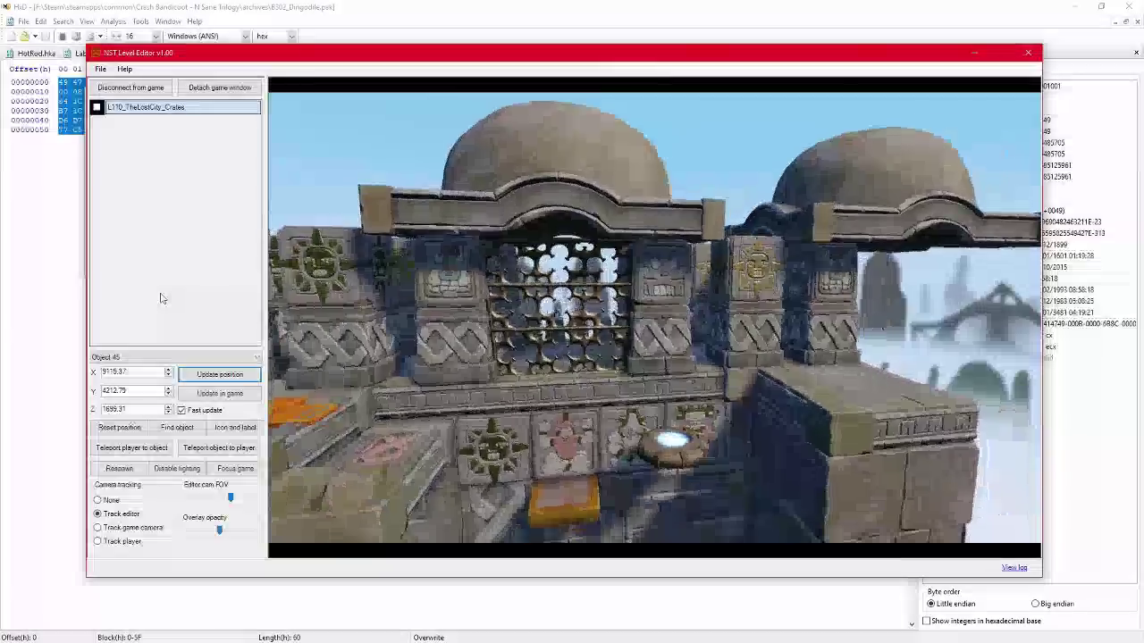
Step: Respawn the player, set camera tracking to Track game camera, and return focus to the game to continue the level
{"action": "left_click", "coordinate": [120, 473]}
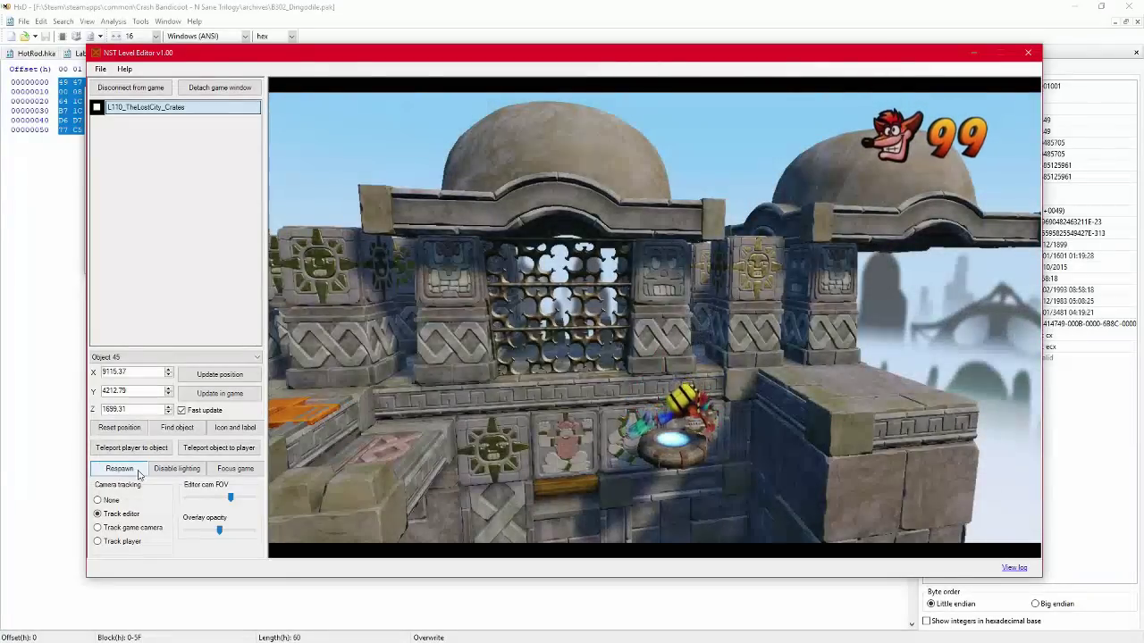
{"action": "left_click", "coordinate": [143, 528]}
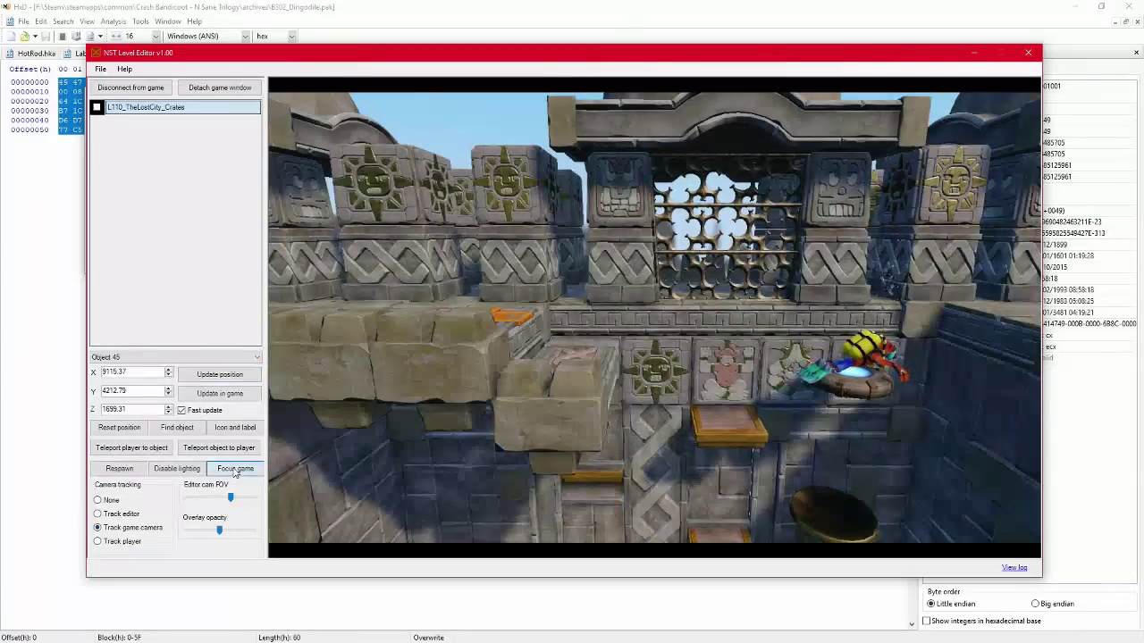
{"action": "left_click", "coordinate": [235, 471]}
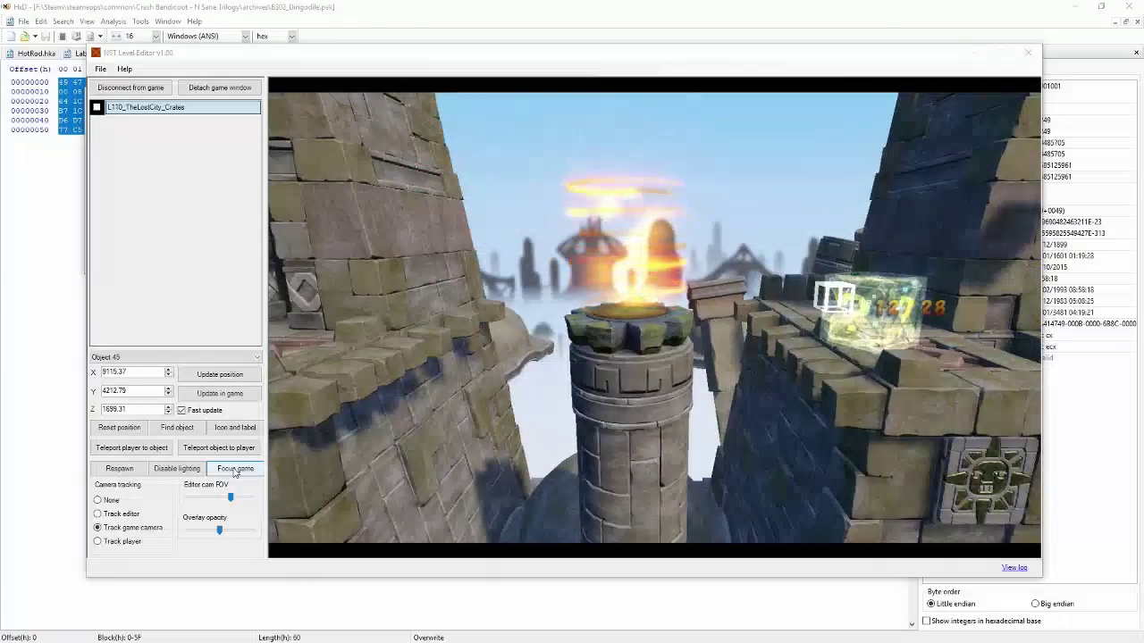
{"action": "left_click", "coordinate": [234, 470]}
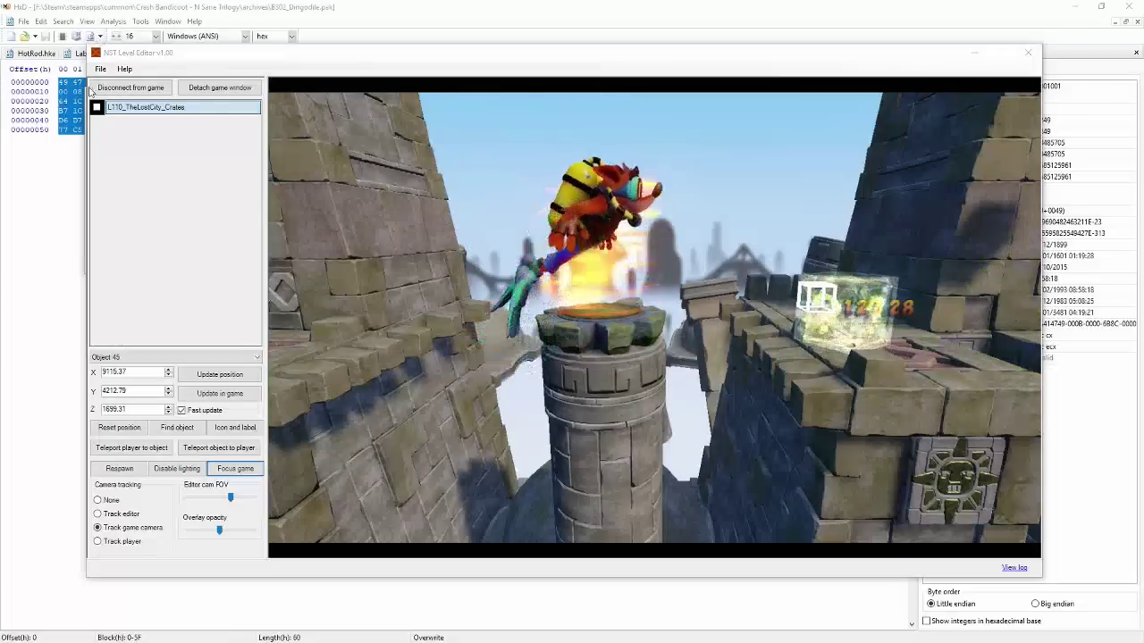
Step: Show the L110_TheLostCity_Crates objects again, teleport the player to crate object 44, and return focus to the game
{"action": "left_click", "coordinate": [97, 107]}
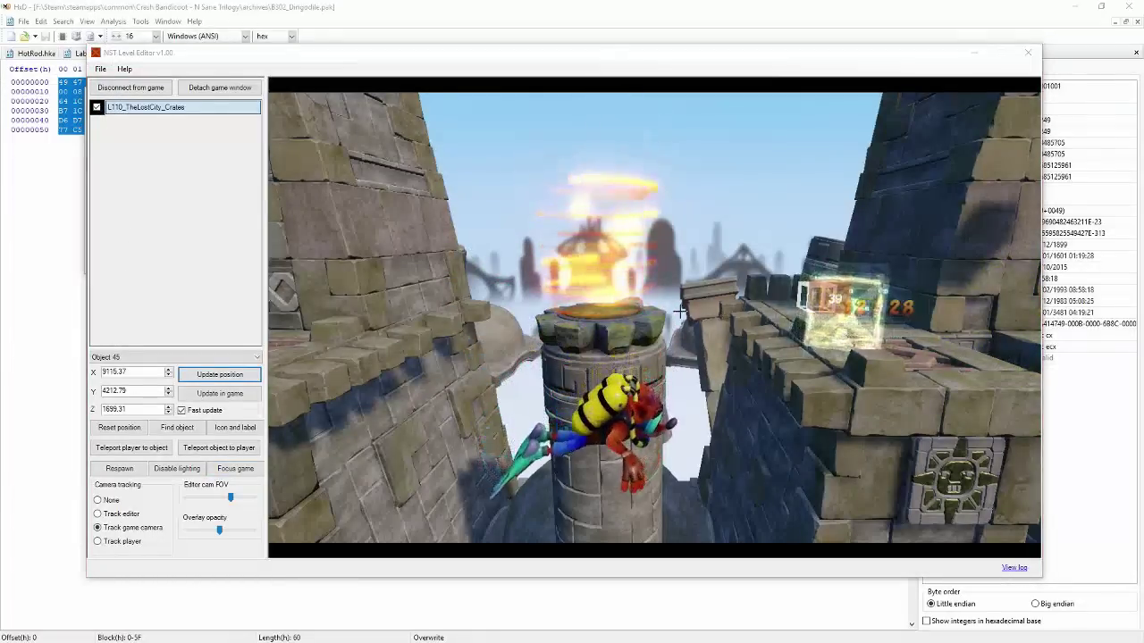
{"action": "left_click", "coordinate": [225, 471]}
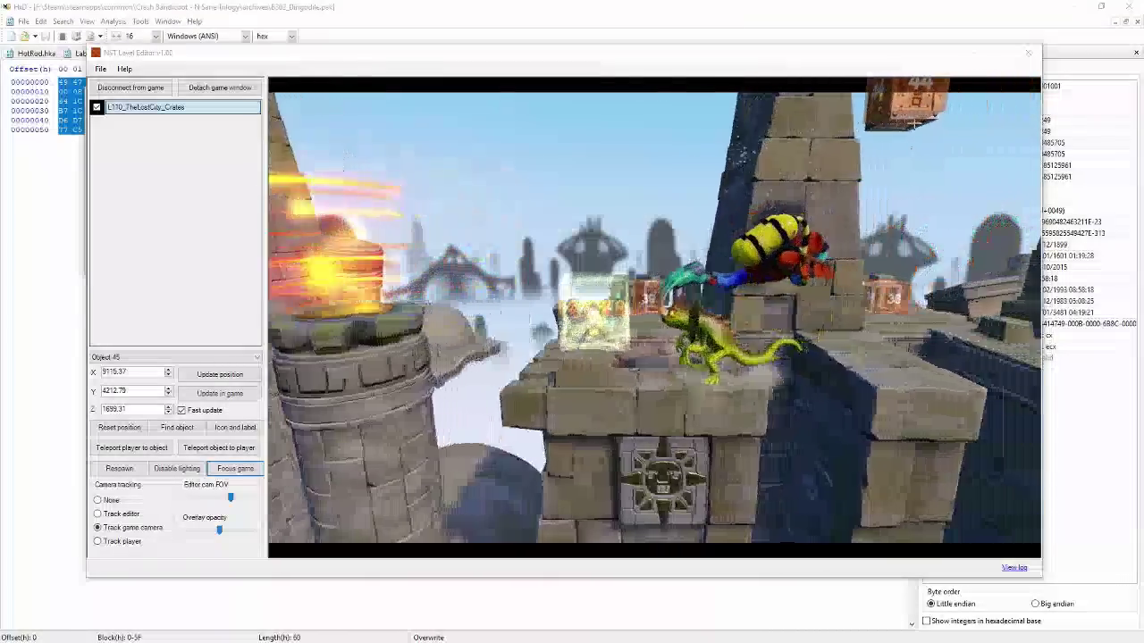
{"action": "left_click", "coordinate": [407, 224]}
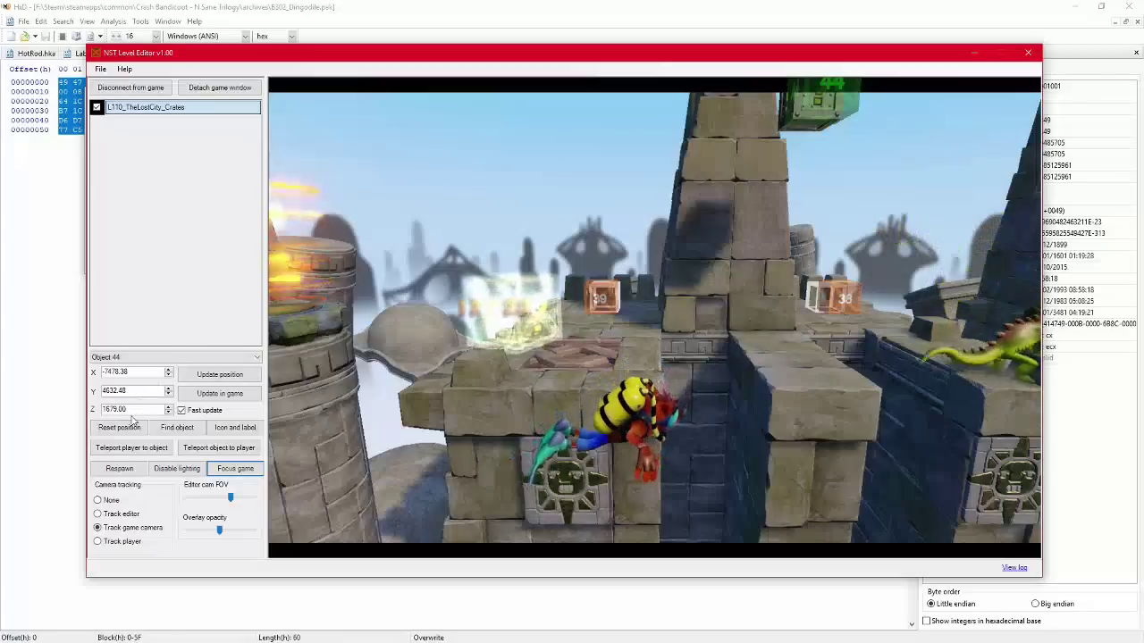
{"action": "left_click", "coordinate": [119, 446]}
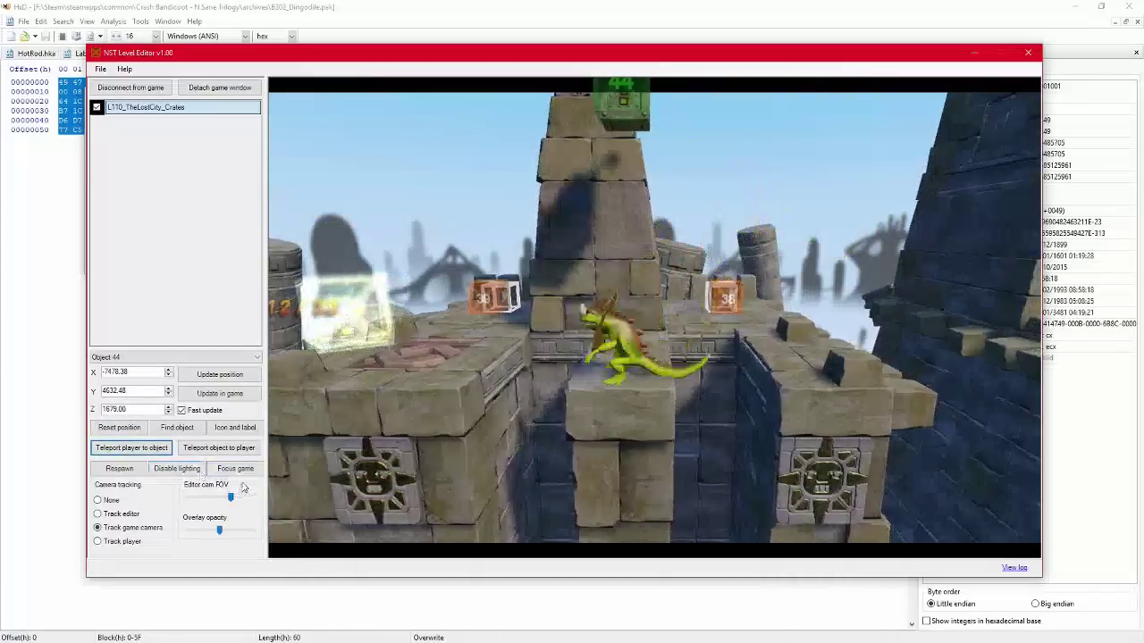
{"action": "left_click", "coordinate": [235, 469]}
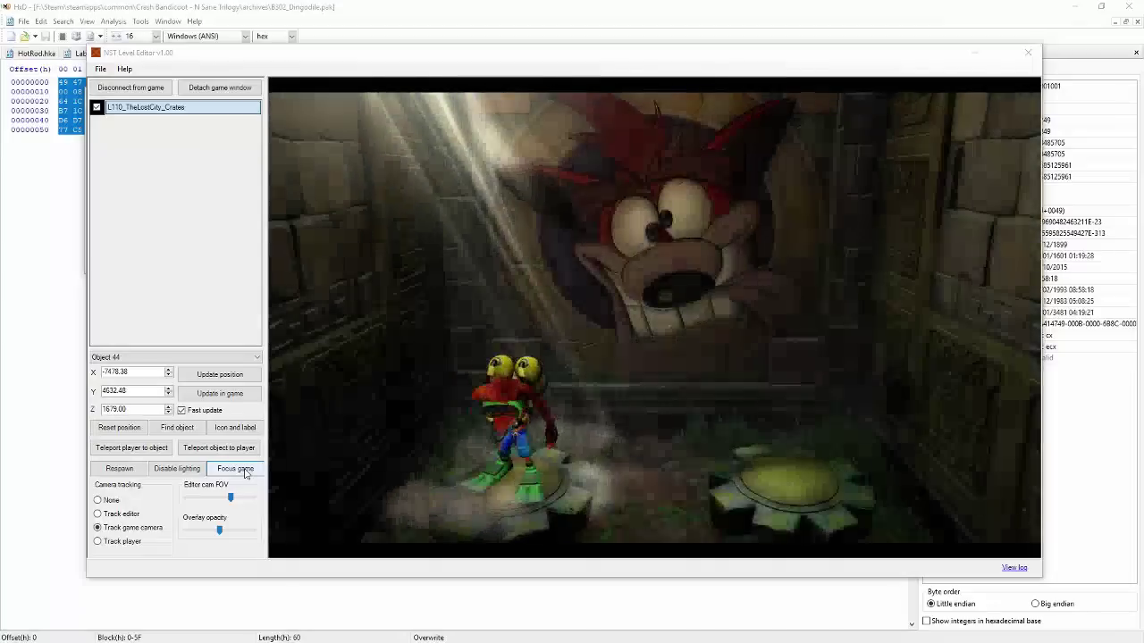
Step: Give the game focus once more and quit the application from the unhandled exception dialog
{"action": "left_click", "coordinate": [236, 469]}
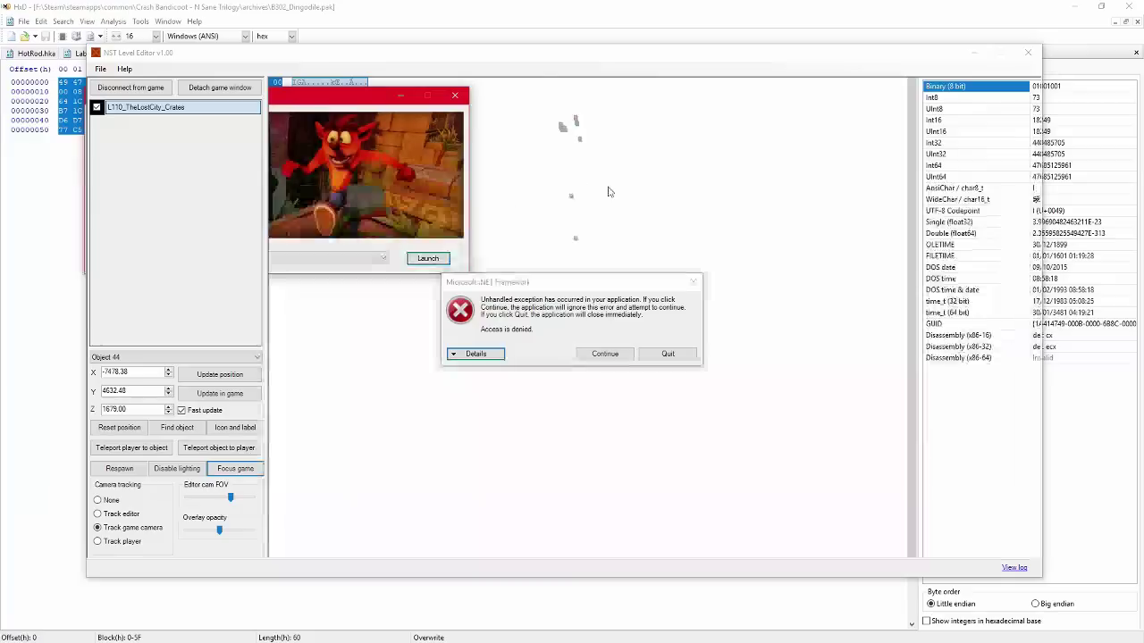
{"action": "left_click", "coordinate": [664, 357]}
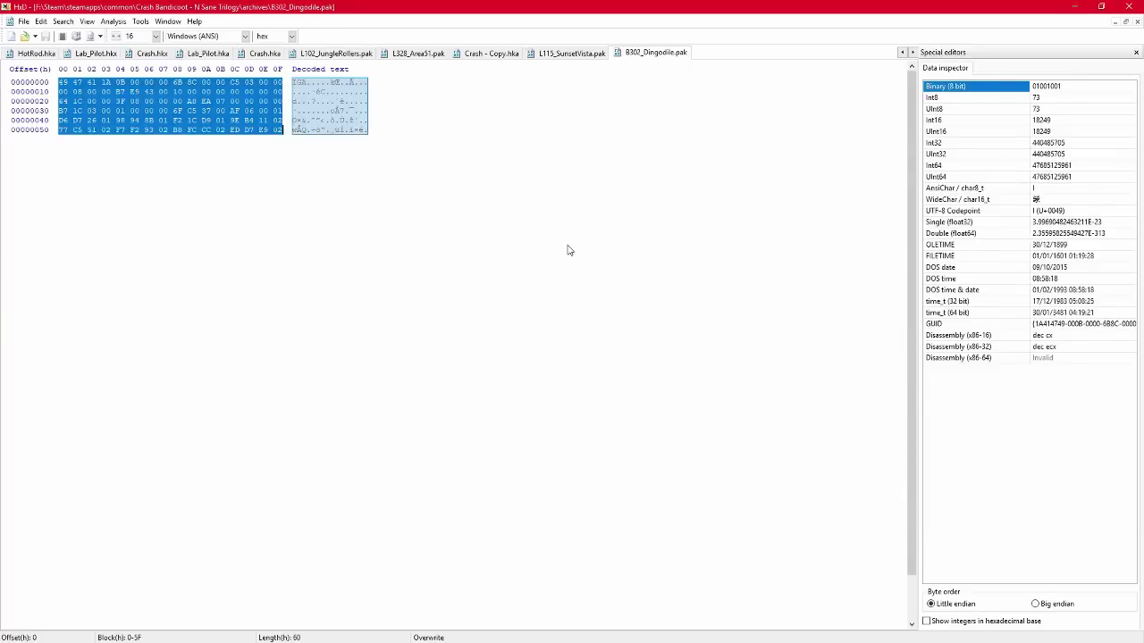
Step: Open L107_HogWild.pak from the game's archives folder in the hex editor
{"action": "key", "text": "ctrl+o"}
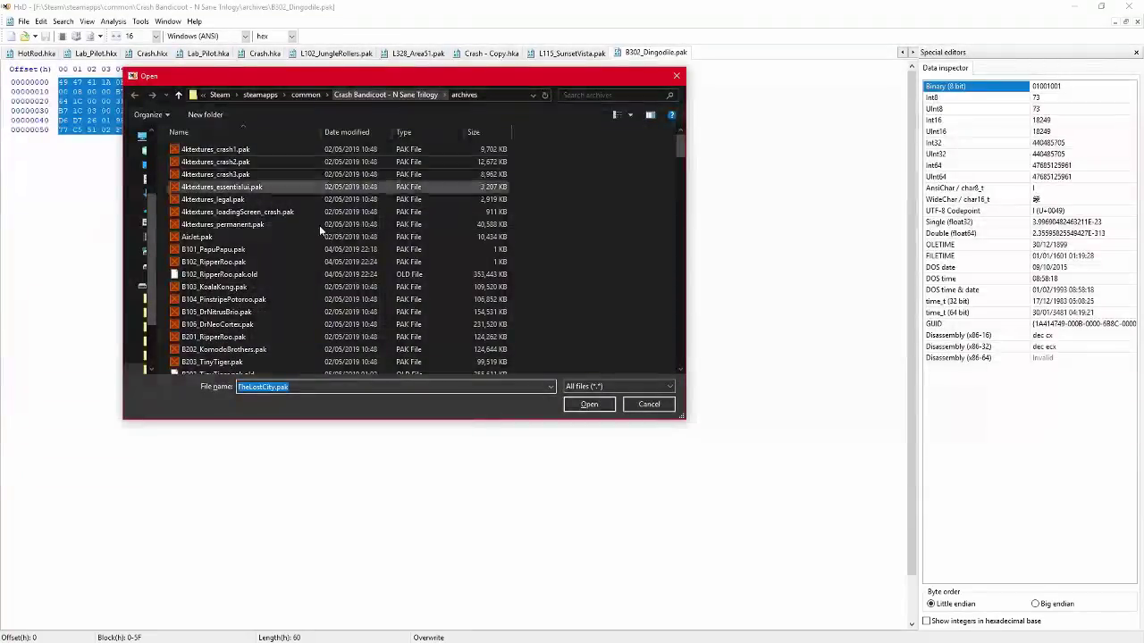
{"action": "scroll", "coordinate": [319, 225], "scroll_direction": "down", "scroll_amount": 5}
{"action": "scroll", "coordinate": [319, 229], "scroll_direction": "down", "scroll_amount": 3}
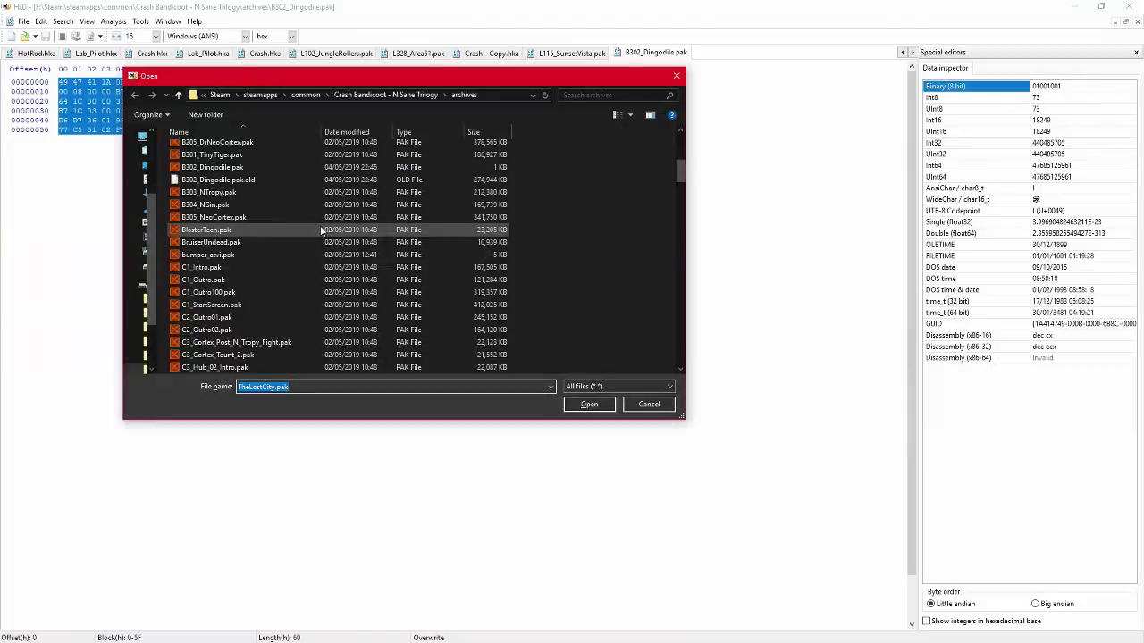
{"action": "scroll", "coordinate": [291, 255], "scroll_direction": "down", "scroll_amount": 2}
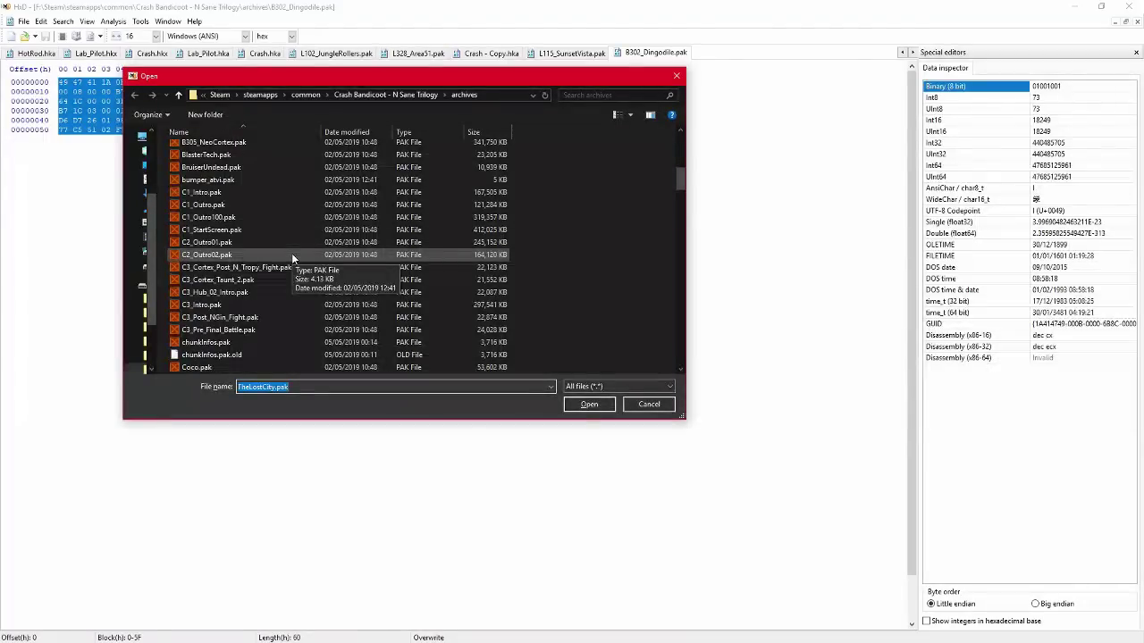
{"action": "scroll", "coordinate": [246, 230], "scroll_direction": "up", "scroll_amount": 2}
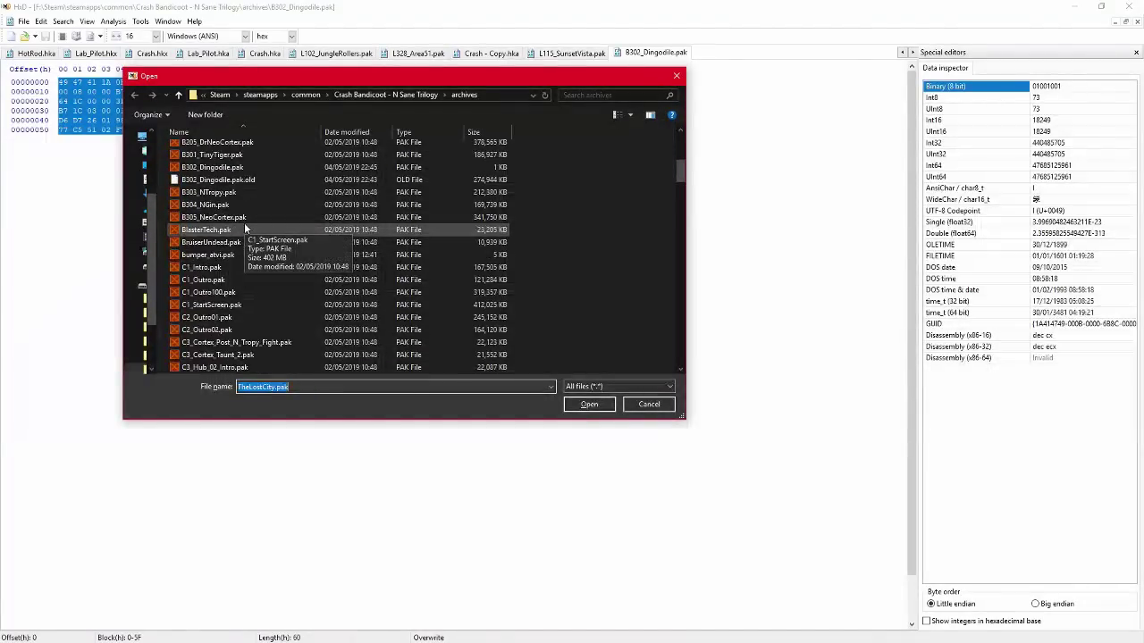
{"action": "scroll", "coordinate": [265, 254], "scroll_direction": "down", "scroll_amount": 10}
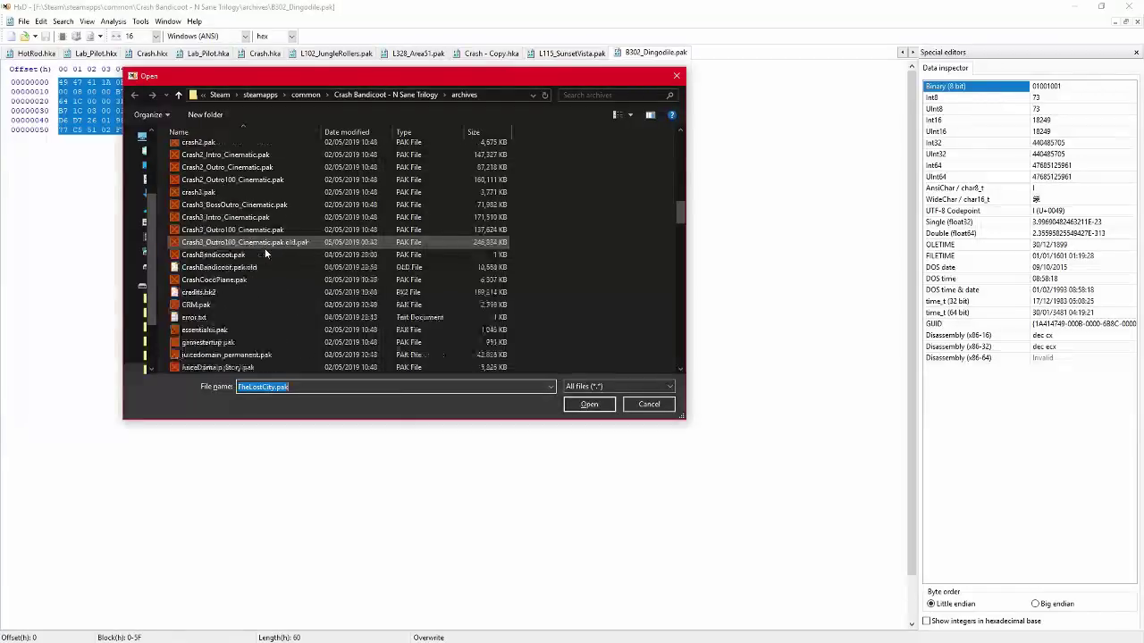
{"action": "type", "text": "l"}
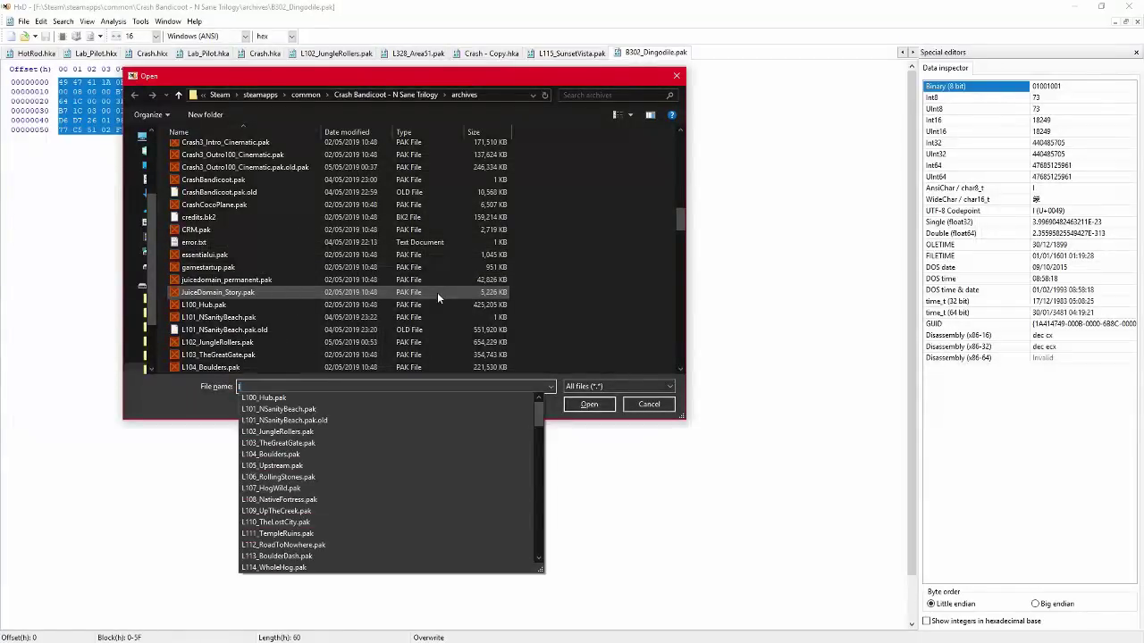
{"action": "type", "text": "107"}
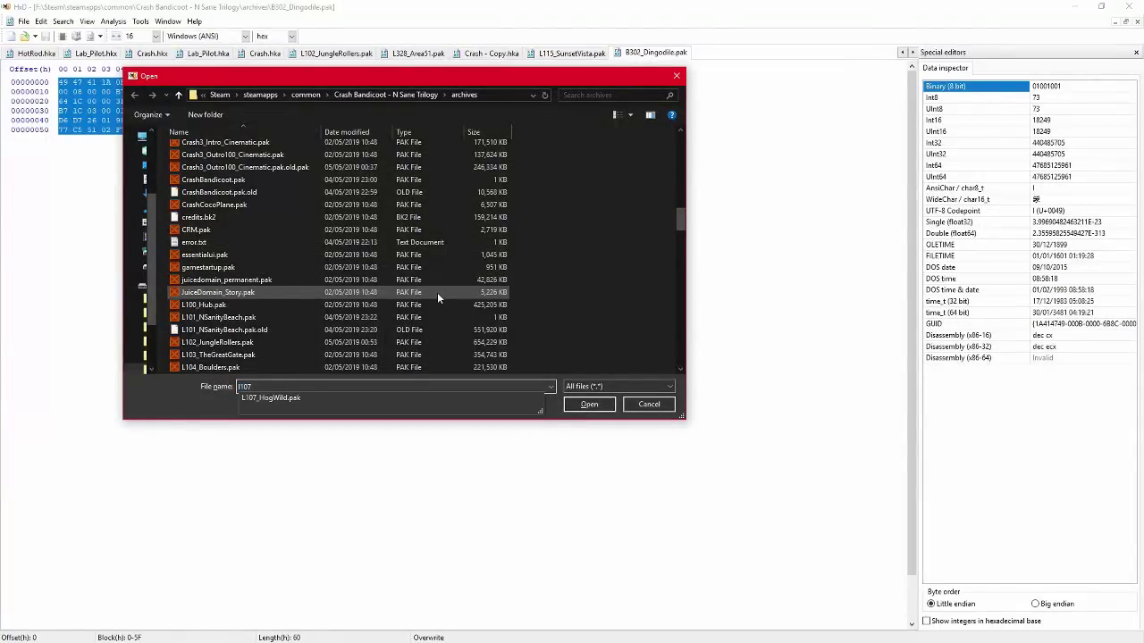
{"action": "key", "text": "Down"}
{"action": "key", "text": "Return"}
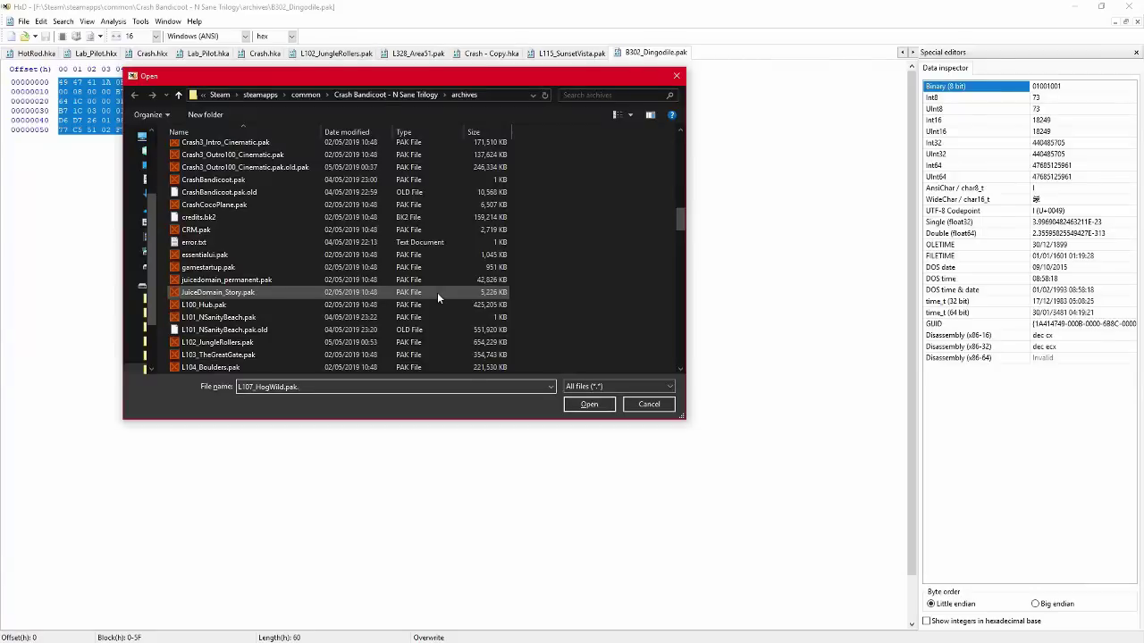
{"action": "key", "text": "Return"}
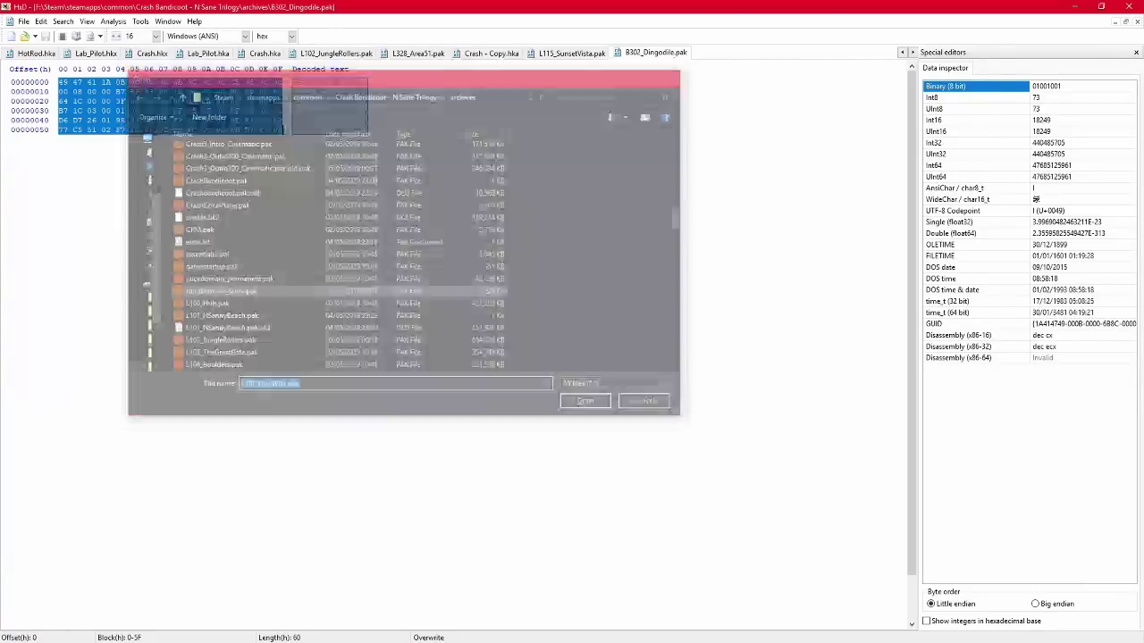
Step: Replace all bytes of L107_HogWild.pak with the short block of hex data from B302_Dingodile.pak
{"action": "left_click", "coordinate": [655, 54]}
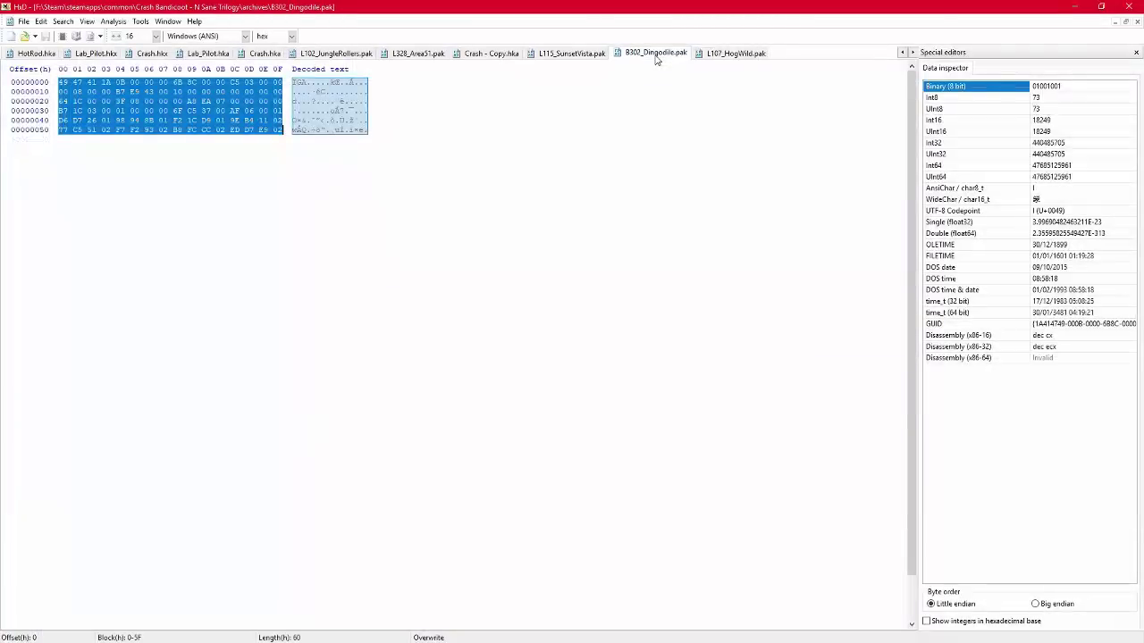
{"action": "left_click", "coordinate": [737, 54]}
{"action": "key", "text": "ctrl+a"}
{"action": "key", "text": "ctrl+v"}
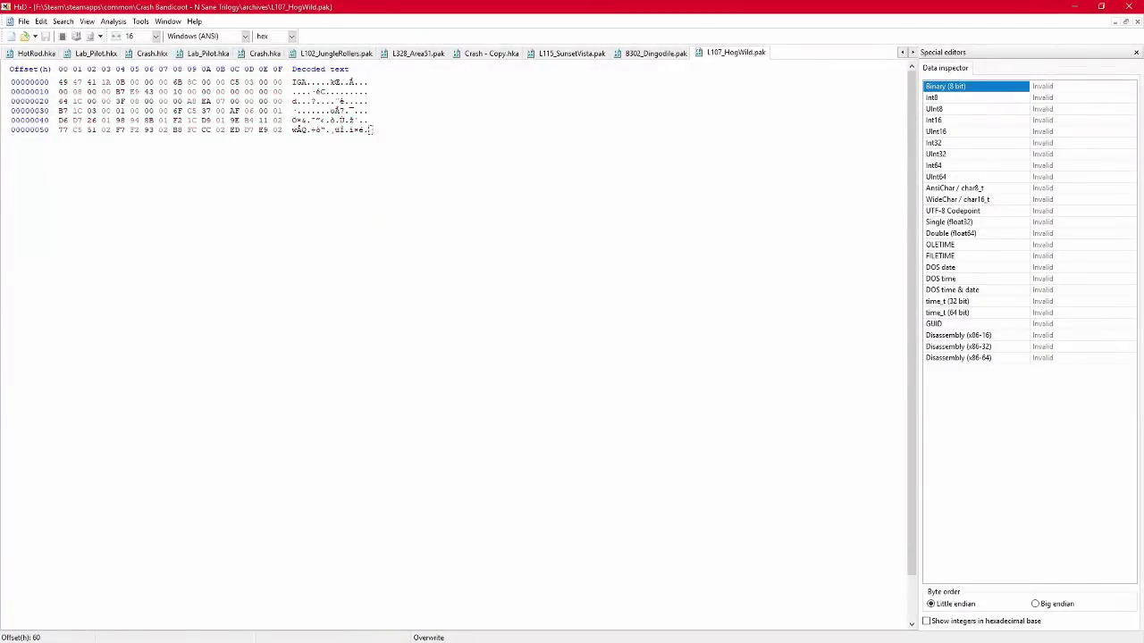
Step: Switch to NST Level Selector, choose the level Crash 1 - Hog Wild, and launch it
{"action": "key", "text": "alt+Tab"}
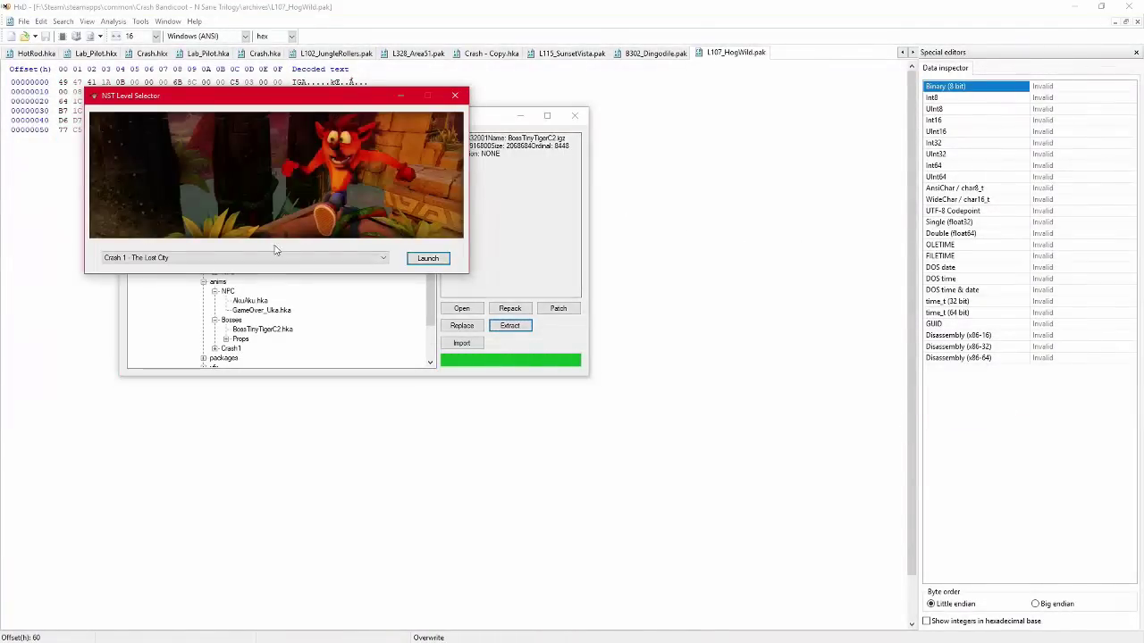
{"action": "left_click", "coordinate": [265, 258]}
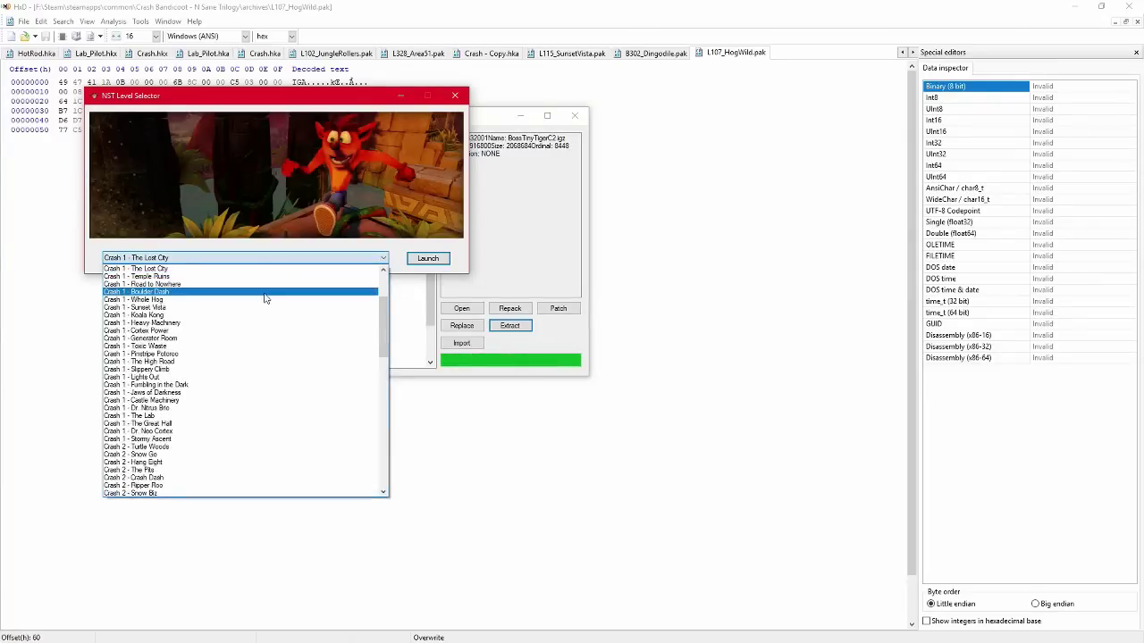
{"action": "scroll", "coordinate": [264, 298], "scroll_direction": "up", "scroll_amount": 4}
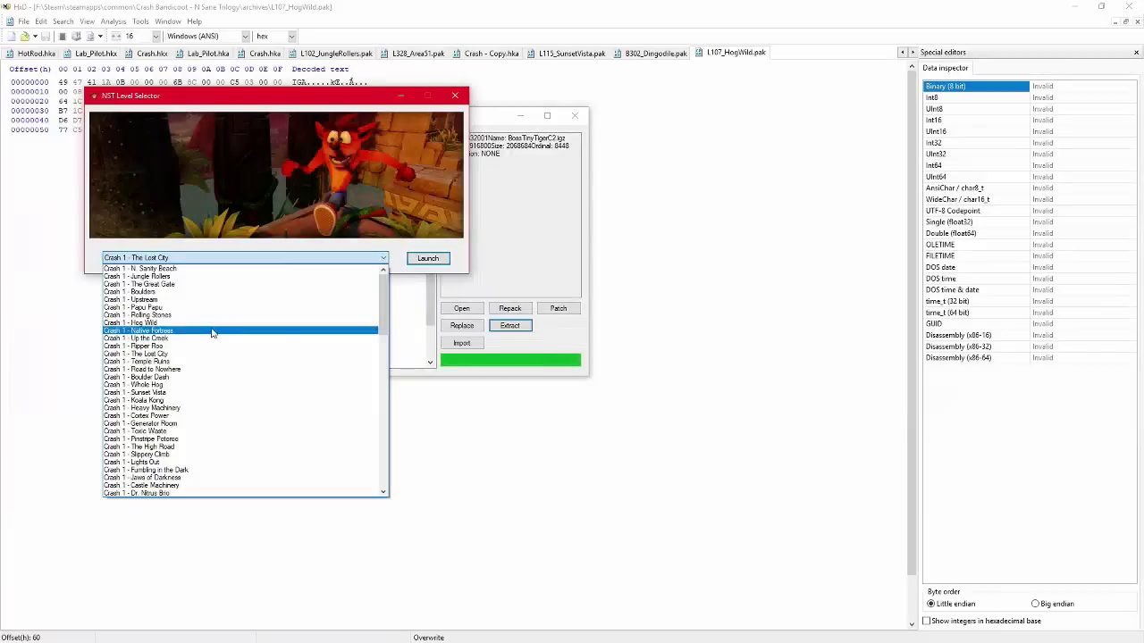
{"action": "left_click", "coordinate": [212, 322]}
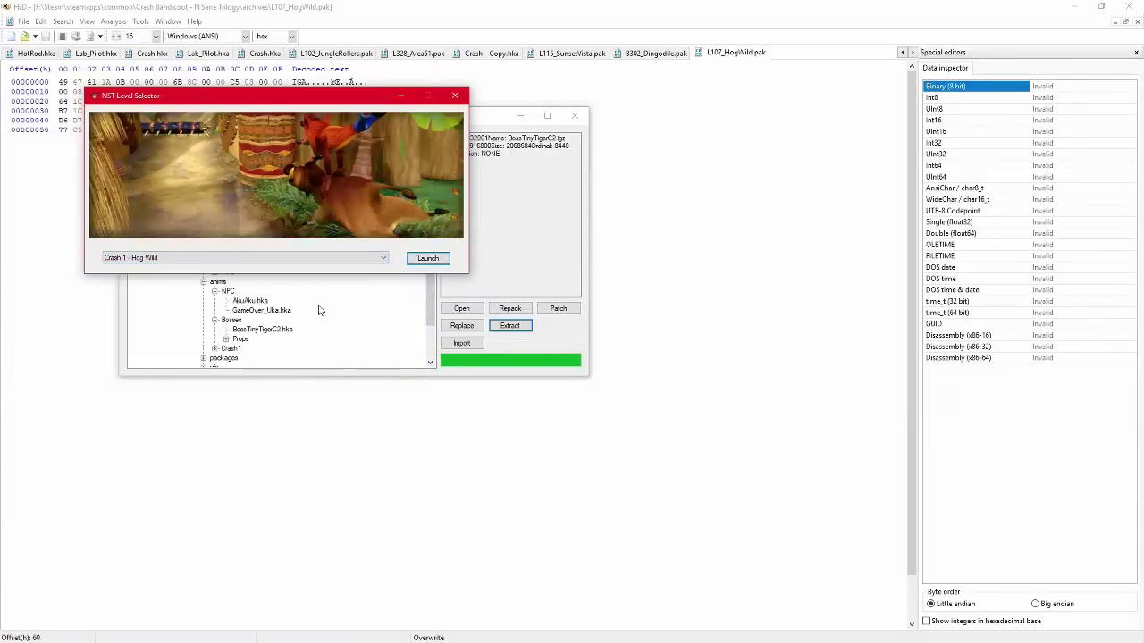
{"action": "left_click", "coordinate": [426, 260]}
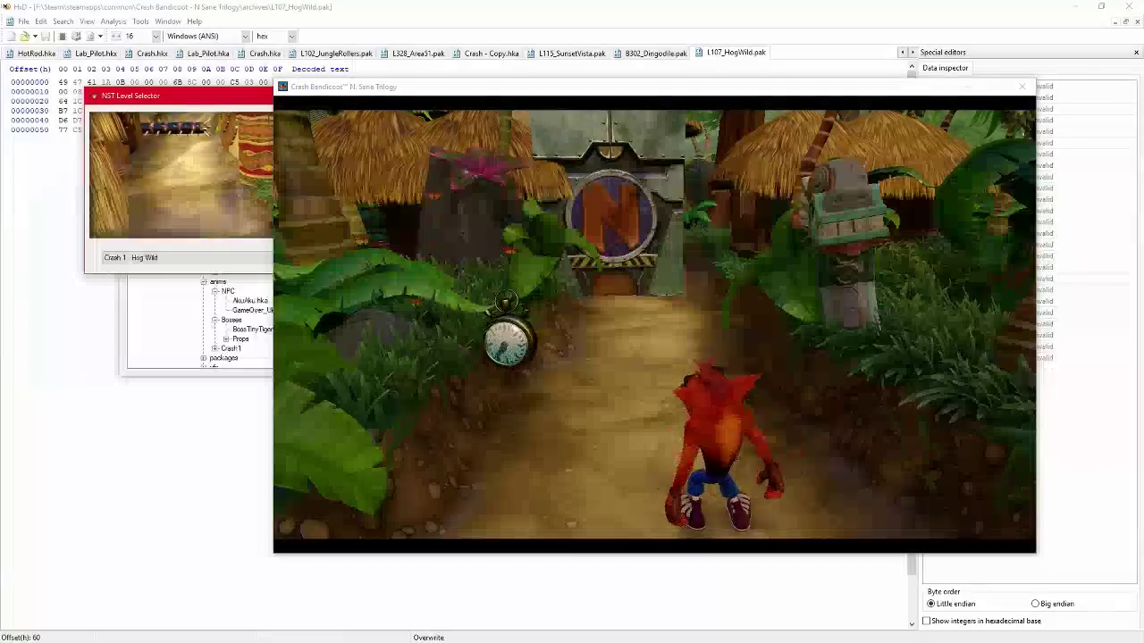
Step: Play-test the Hog Wild level in the game window up to the boar section, pause it and exit the game
{"action": "left_click", "coordinate": [640, 241]}
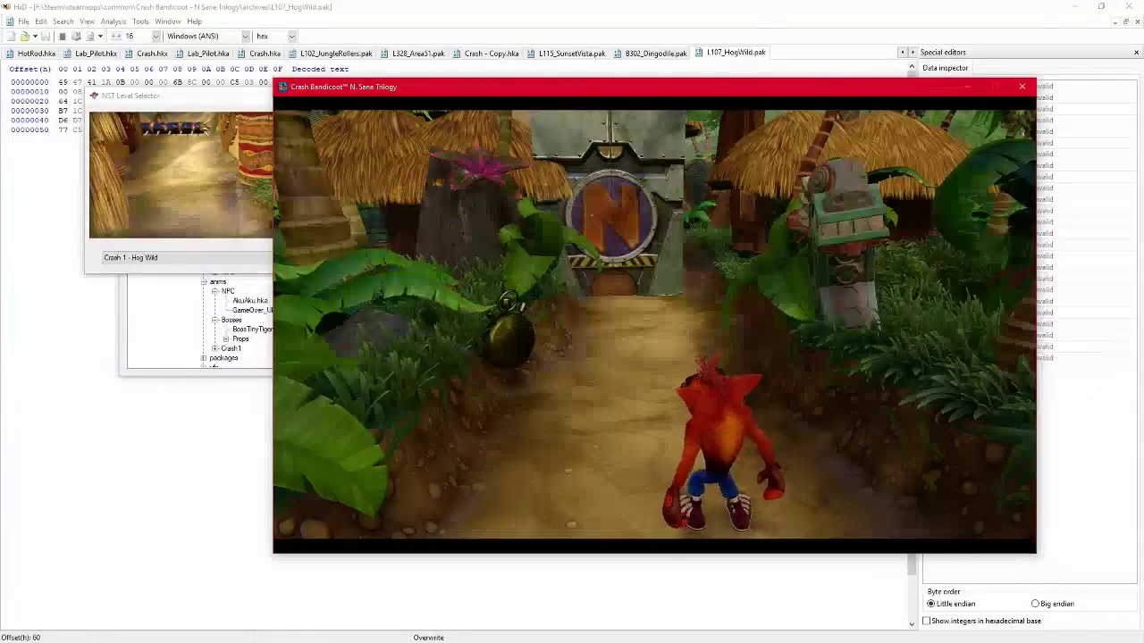
{"action": "key", "text": "Down"}
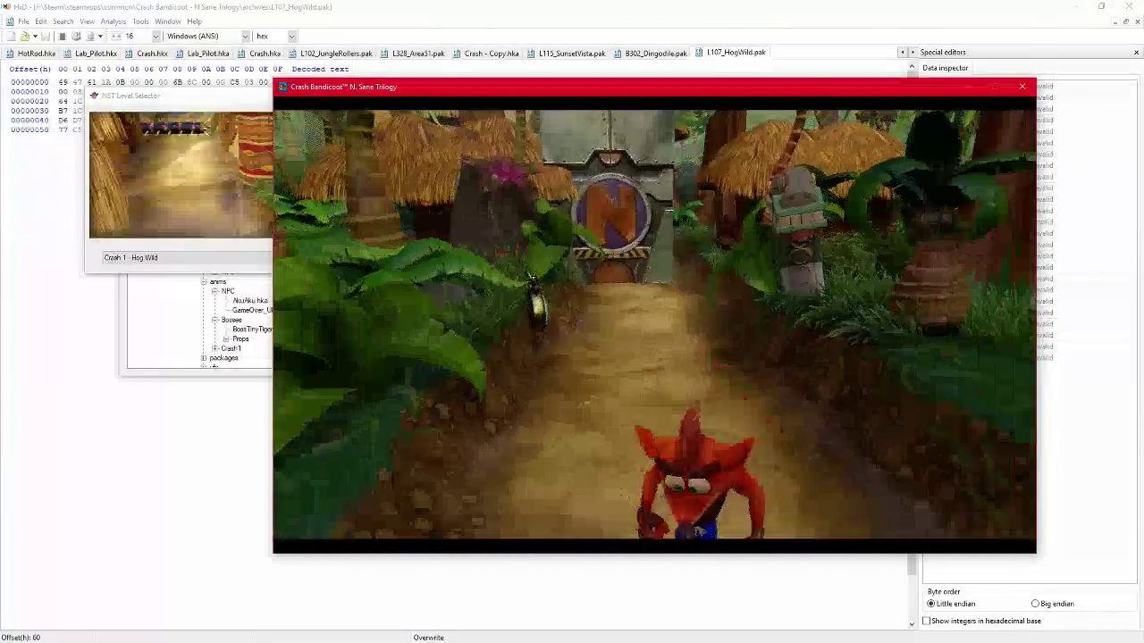
{"action": "key", "text": "Up"}
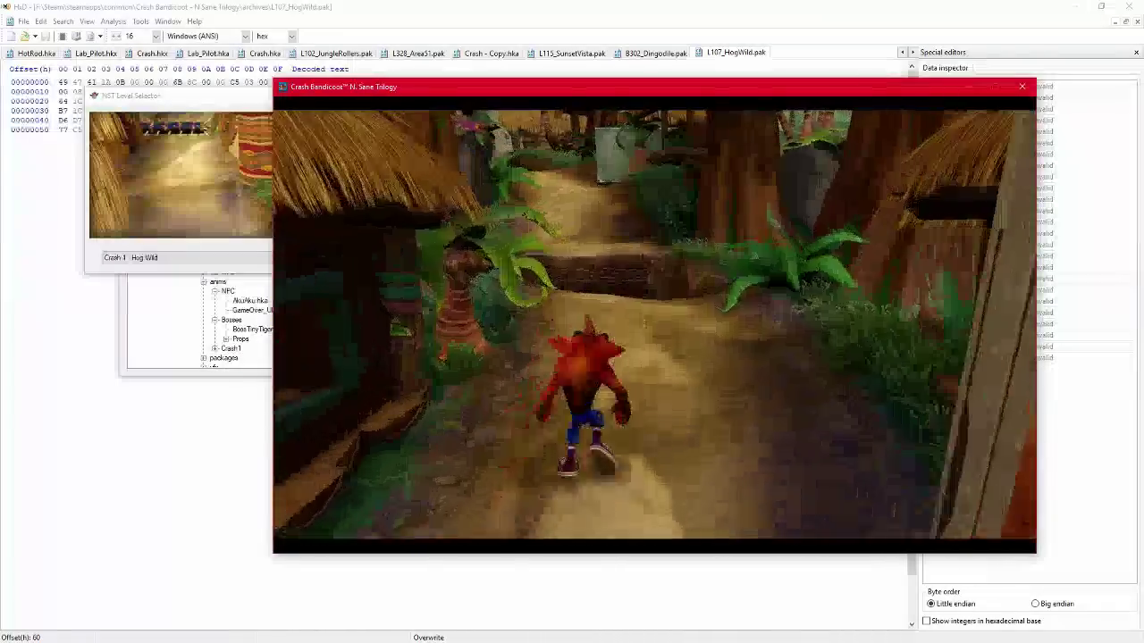
{"action": "key", "text": "Up"}
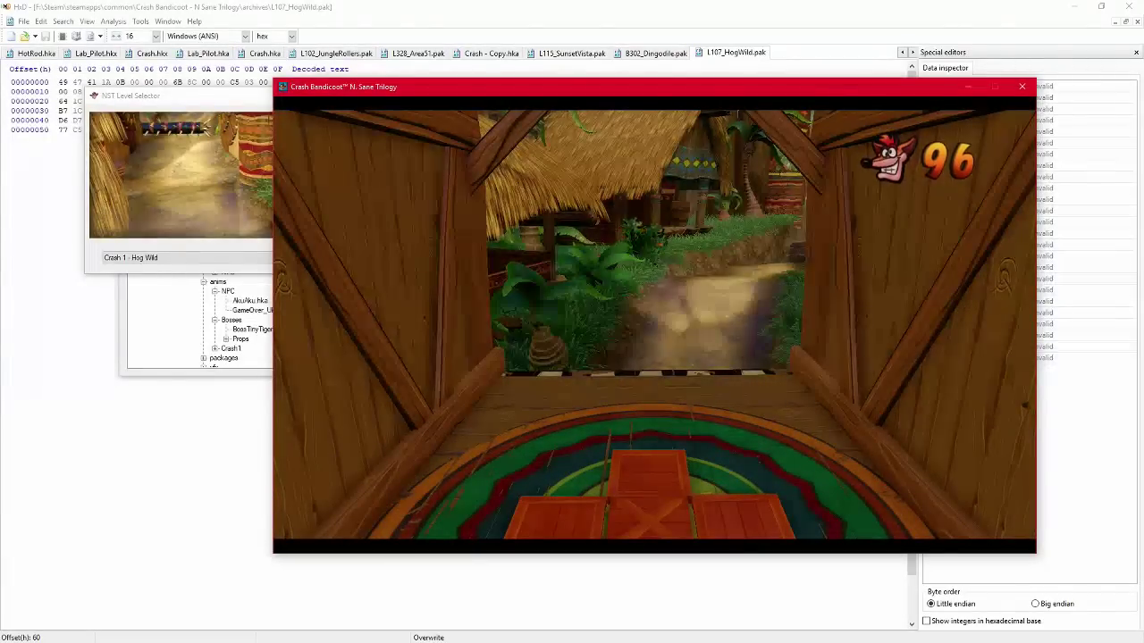
{"action": "key", "text": "Escape"}
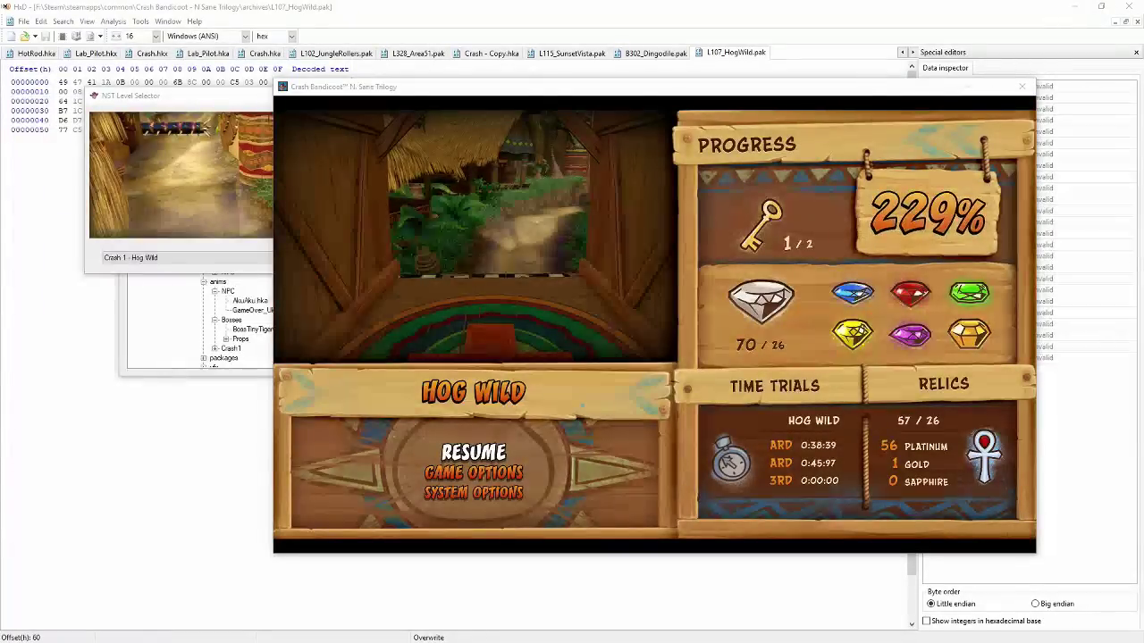
{"action": "key", "text": "alt+F4"}
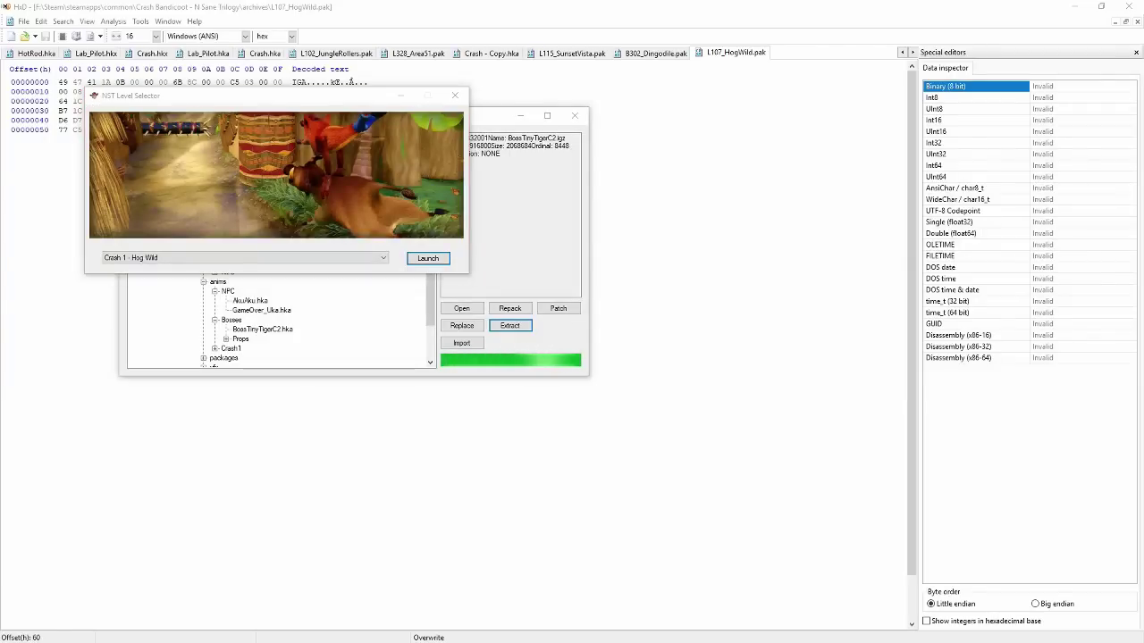
Step: Close the L107_HogWild.pak.old extraction console, launch Crash 1 - Hog Wild for another test ride and close the game
{"action": "left_click_drag", "start_coordinate": [526, 121], "coordinate": [587, 209]}
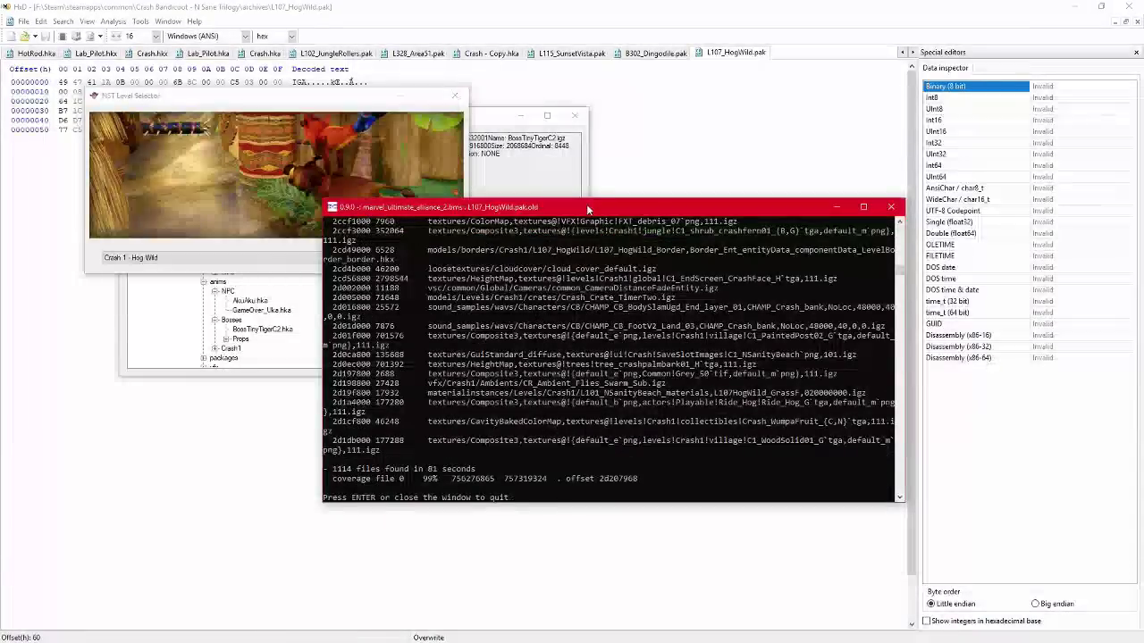
{"action": "left_click", "coordinate": [897, 211]}
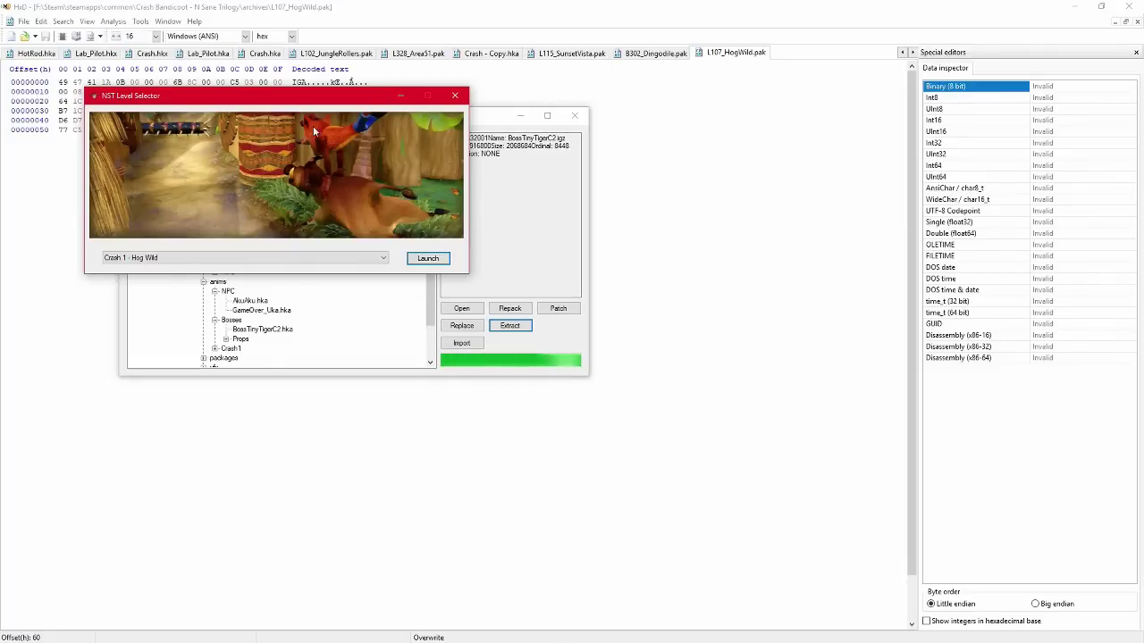
{"action": "left_click", "coordinate": [434, 257]}
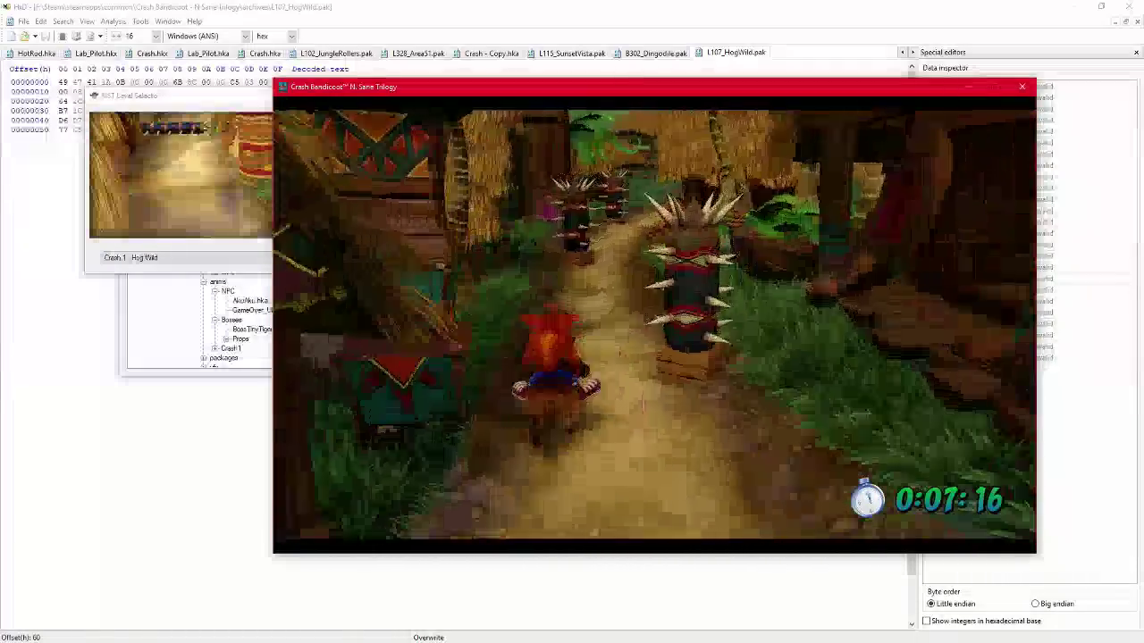
{"action": "key", "text": "Escape"}
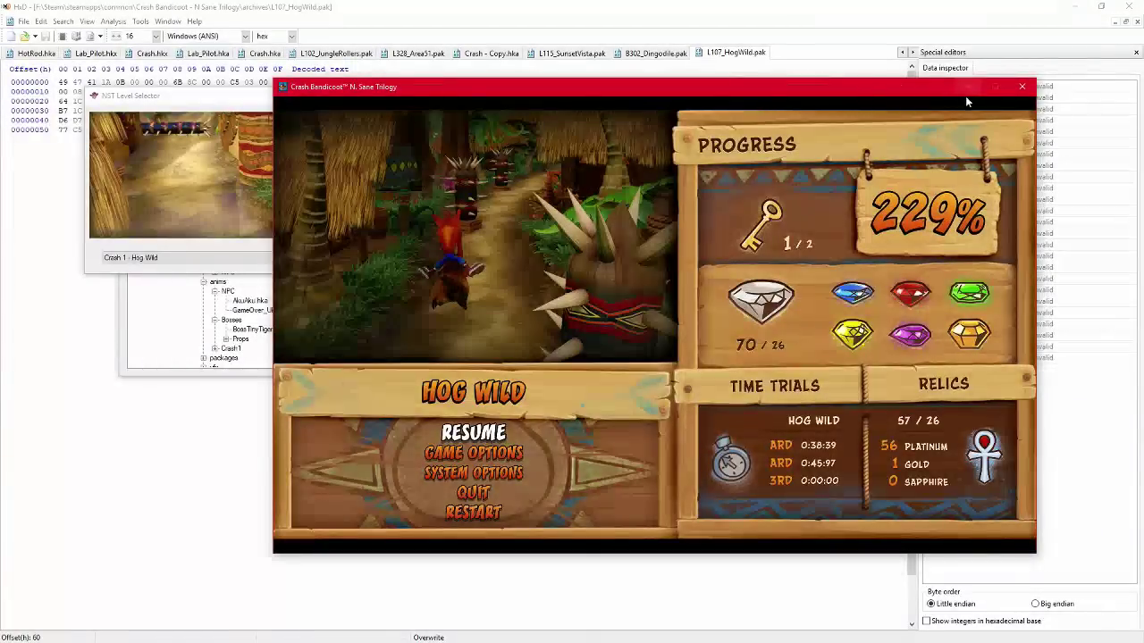
{"action": "left_click", "coordinate": [1020, 89]}
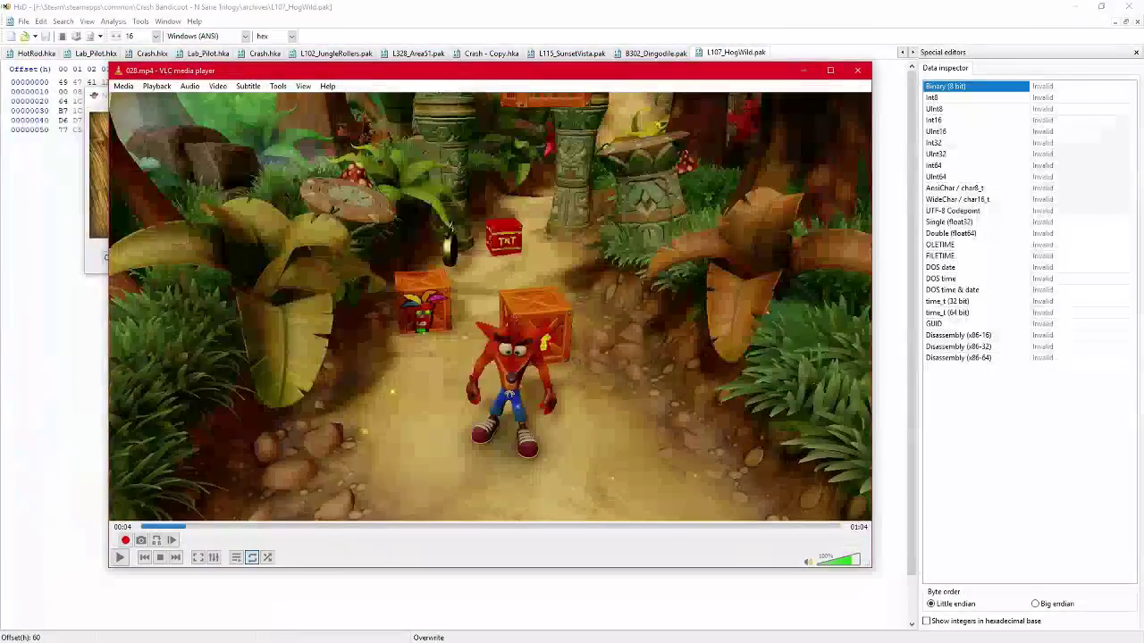
Step: Play 028.mp4 full screen in VLC, skipping forward and back to review the footage around 00:08
{"action": "double_click", "coordinate": [554, 150]}
{"action": "key", "text": "space"}
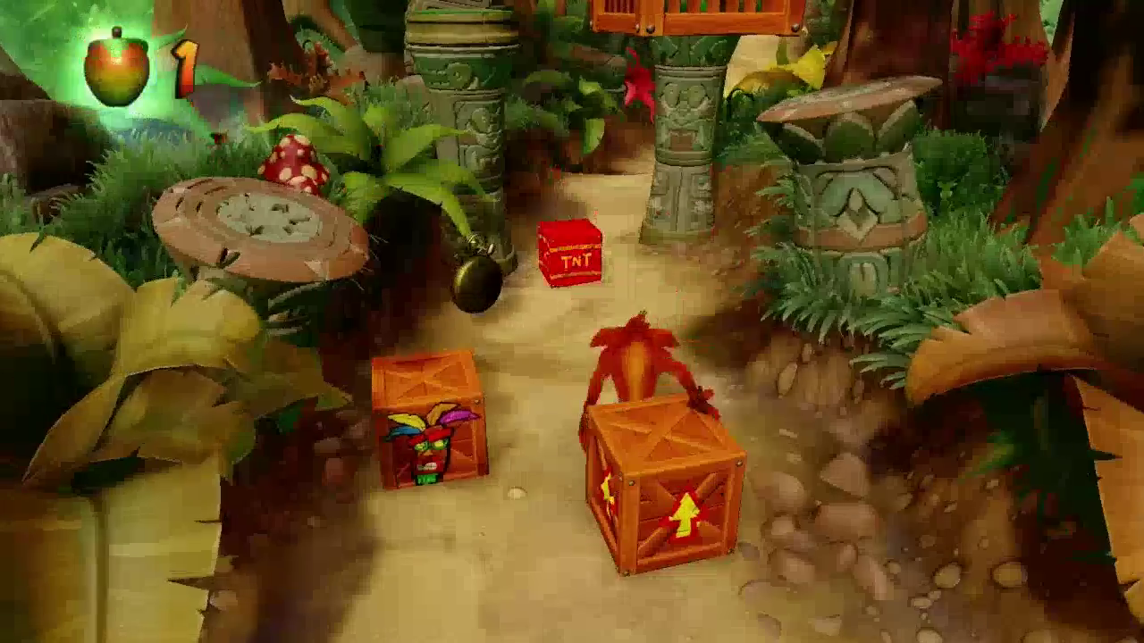
{"action": "key", "text": "Right"}
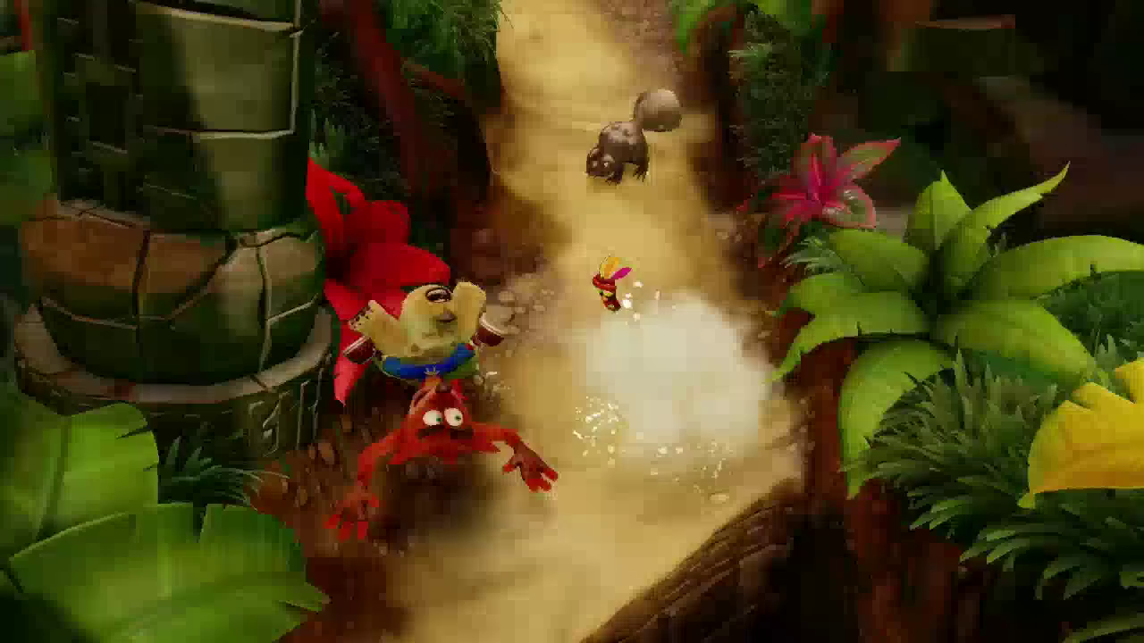
{"action": "key", "text": "space"}
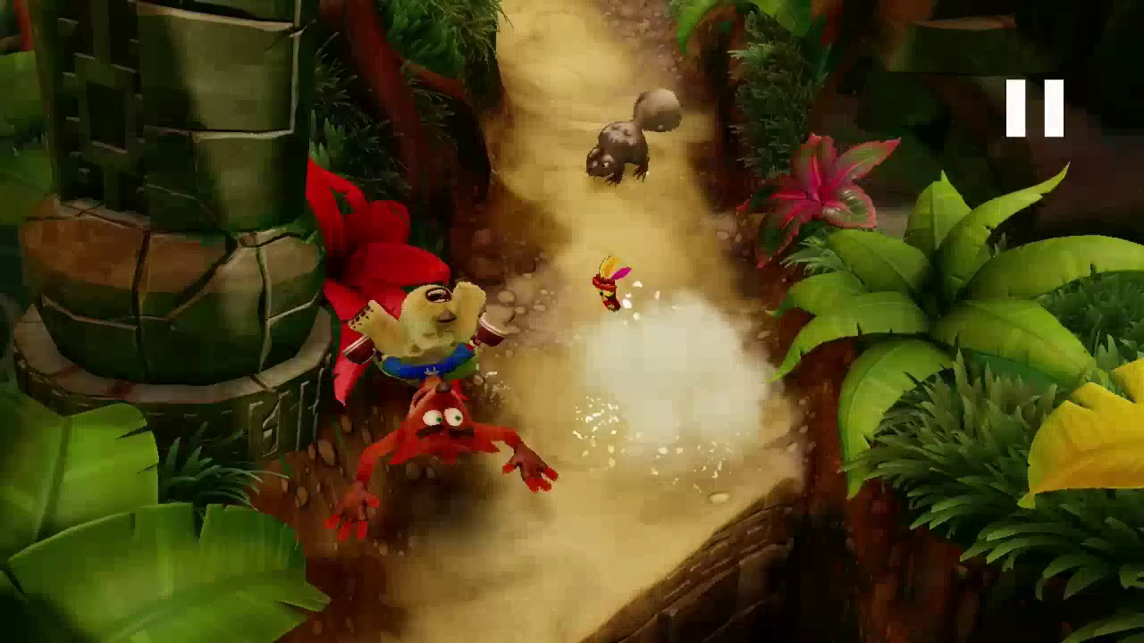
{"action": "key", "text": "Left"}
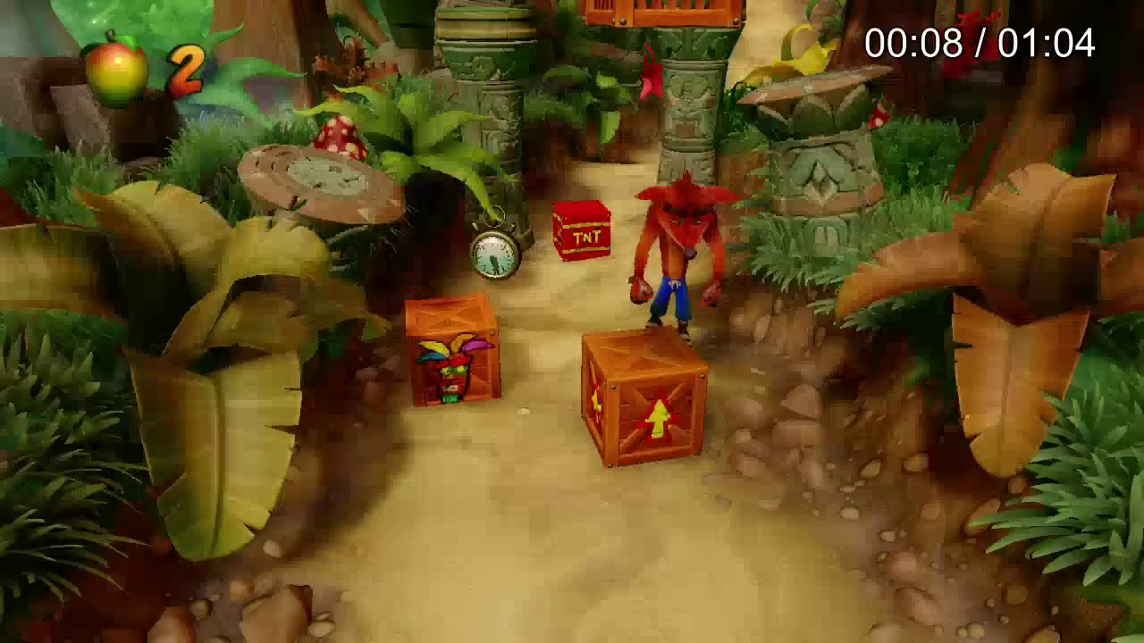
{"action": "key", "text": "space"}
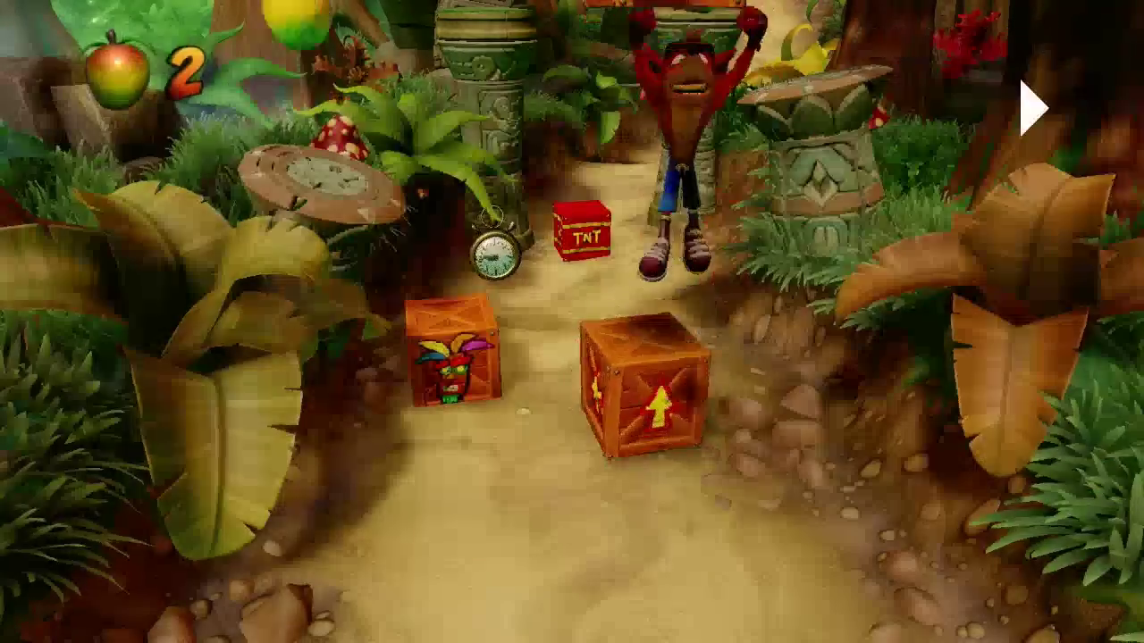
Step: Pause and resume 028.mp4 to examine the rest of the jungle footage, leave full screen and close the video
{"action": "key", "text": "space"}
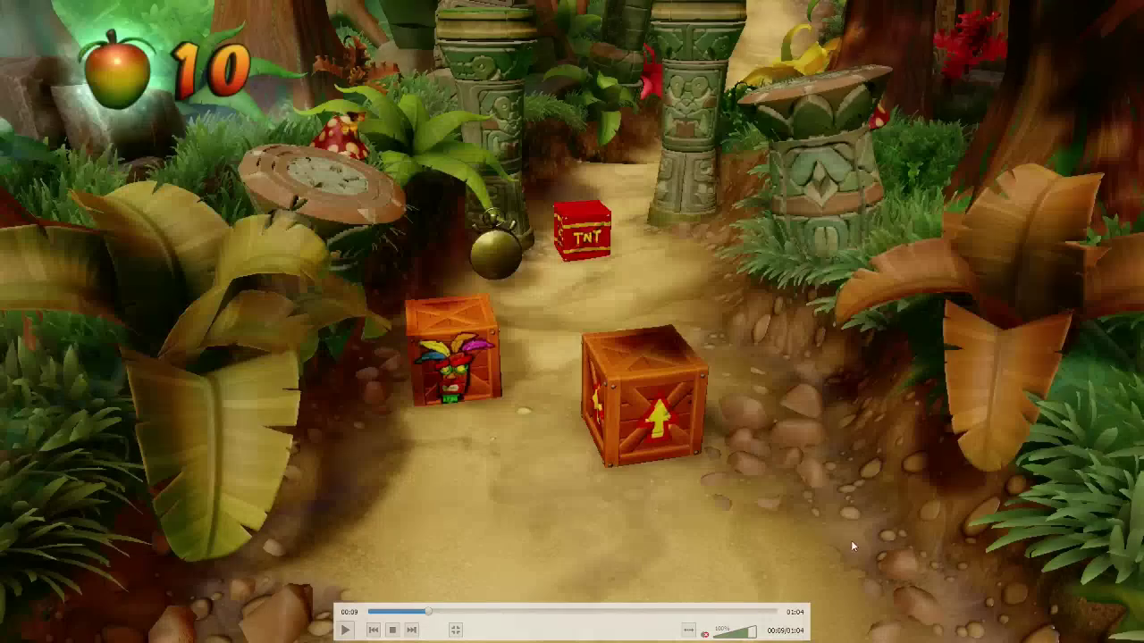
{"action": "key", "text": "space"}
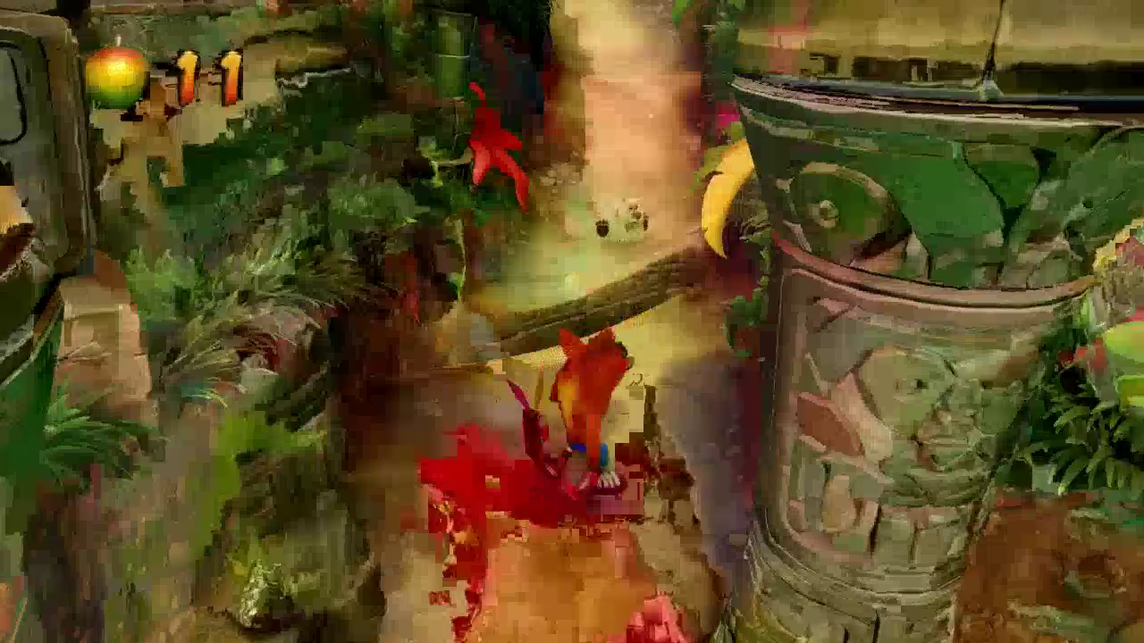
{"action": "key", "text": "space"}
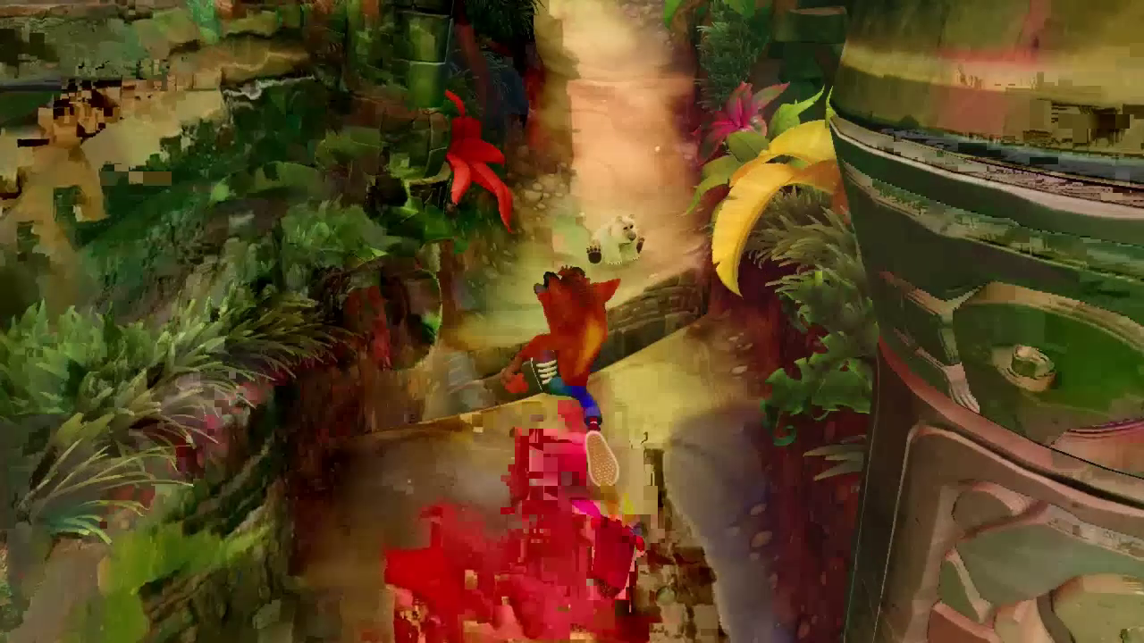
{"action": "key", "text": "space"}
{"action": "key", "text": "space"}
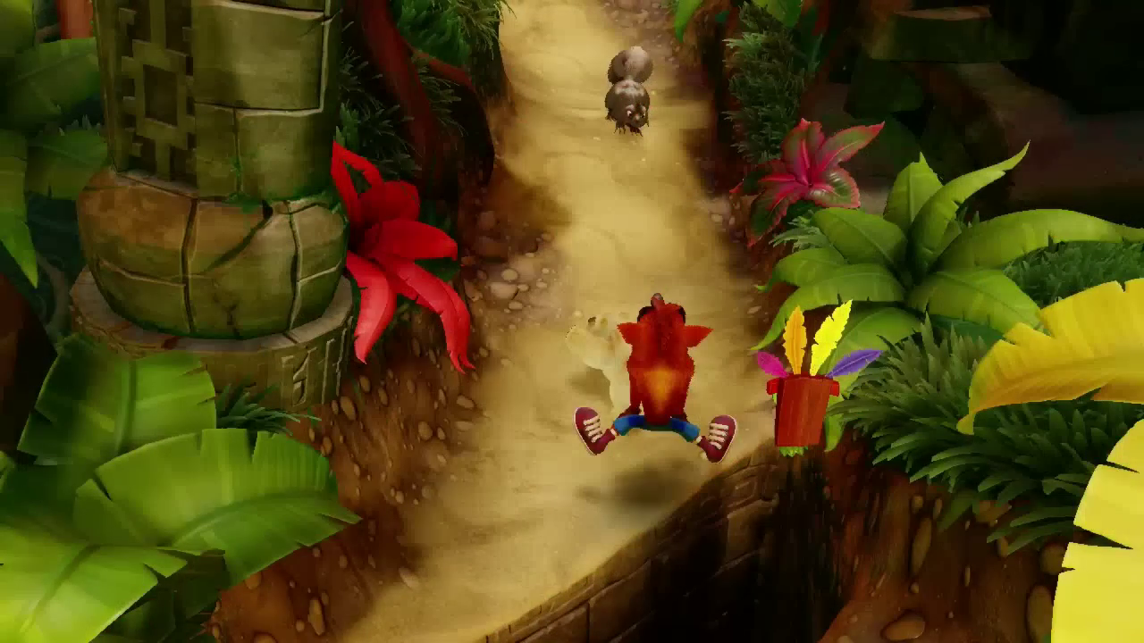
{"action": "key", "text": "space"}
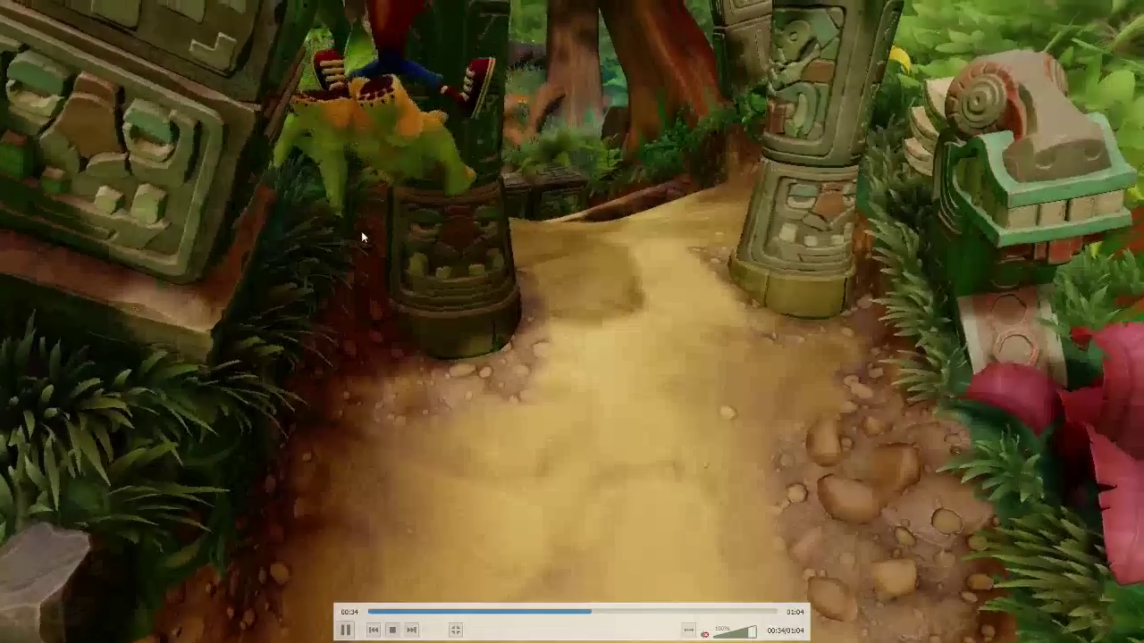
{"action": "double_click", "coordinate": [349, 253]}
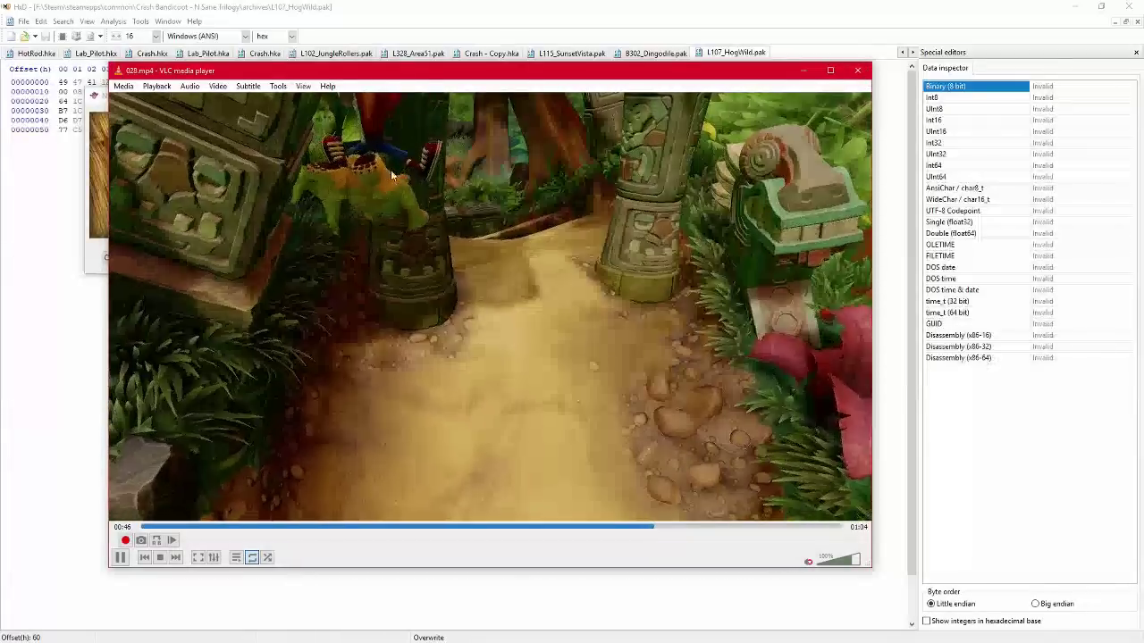
{"action": "left_click", "coordinate": [859, 73]}
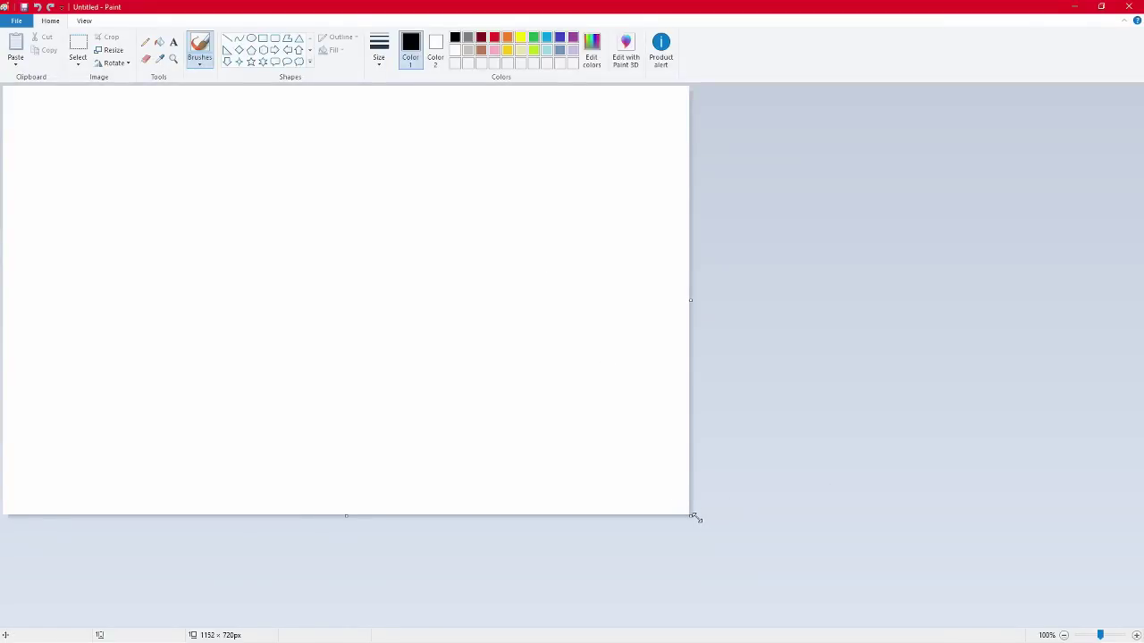
Step: In Paint, enlarge the blank canvas to about 1757 × 887 px and choose the basic round brush
{"action": "left_click_drag", "start_coordinate": [695, 518], "coordinate": [1049, 614]}
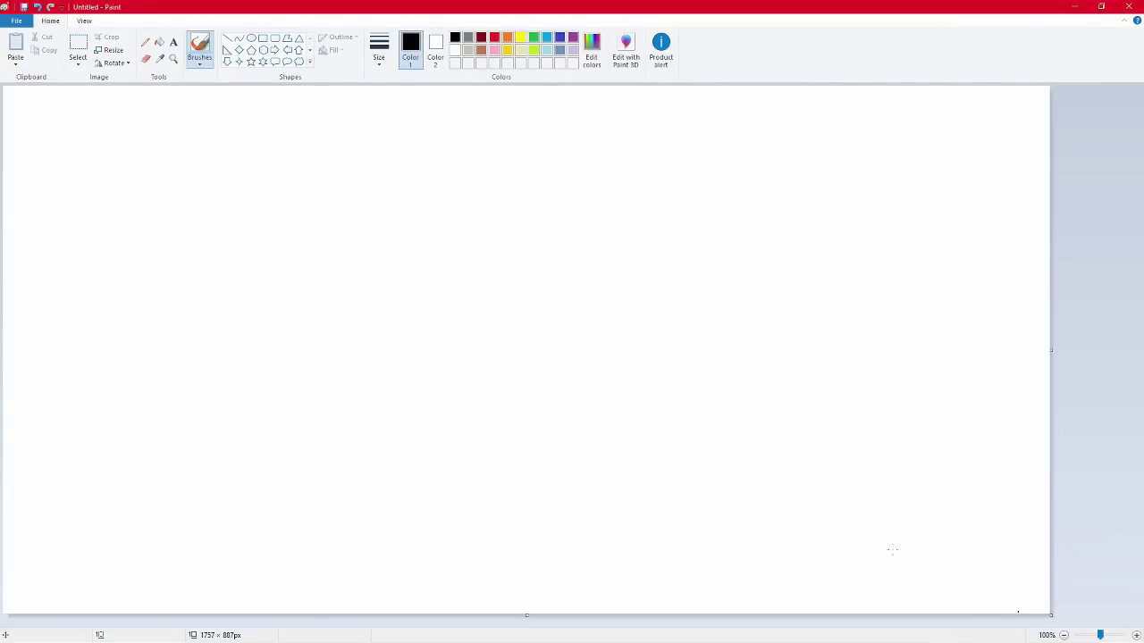
{"action": "left_click", "coordinate": [202, 61]}
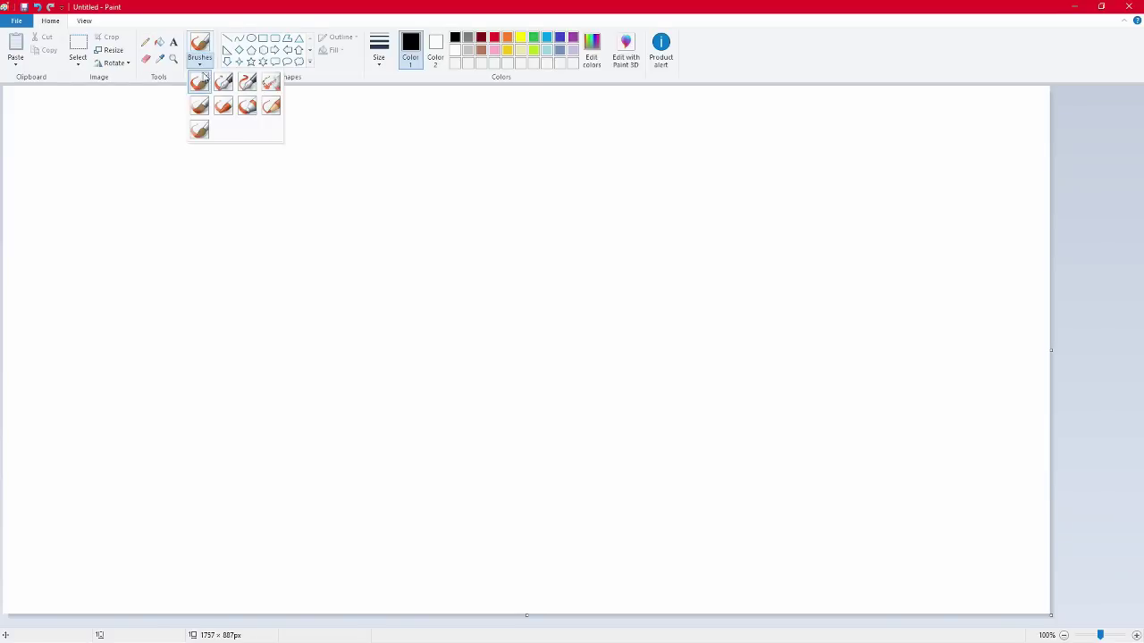
{"action": "left_click", "coordinate": [199, 86]}
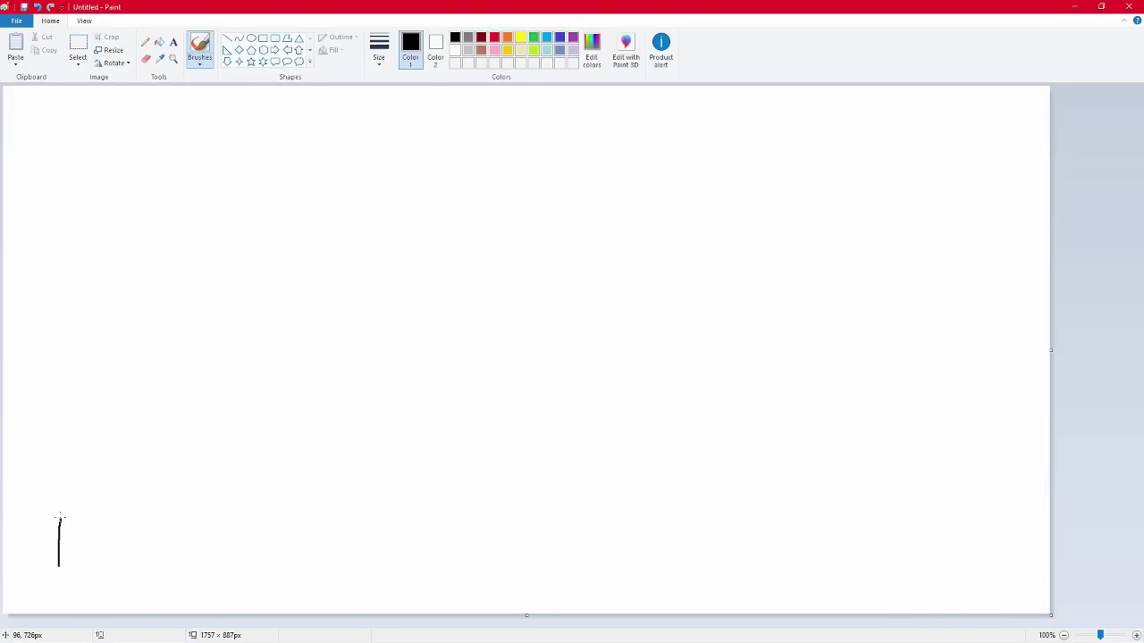
Step: Draw two winding black paths side by side, each from two roughly parallel strokes, with a double-headed arrow across the left path's lower end
{"action": "mouse_move", "coordinate": [161, 433]}
{"action": "left_mouse_down"}
{"action": "mouse_move", "coordinate": [242, 327]}
{"action": "mouse_move", "coordinate": [198, 225]}
{"action": "left_mouse_up"}
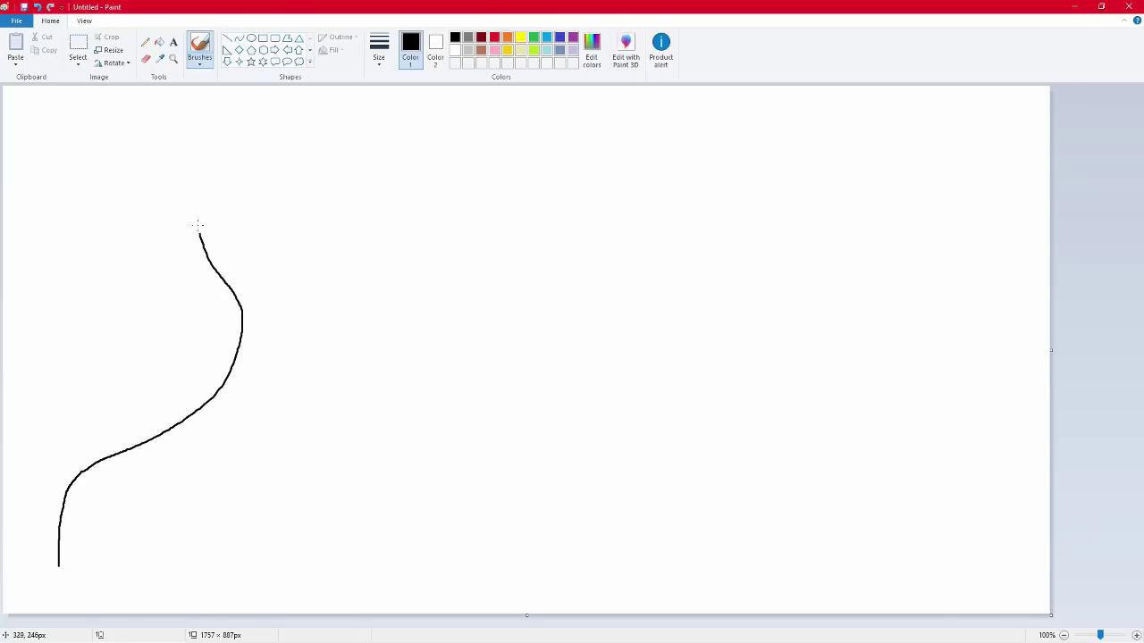
{"action": "left_click_drag", "start_coordinate": [191, 183], "coordinate": [199, 135]}
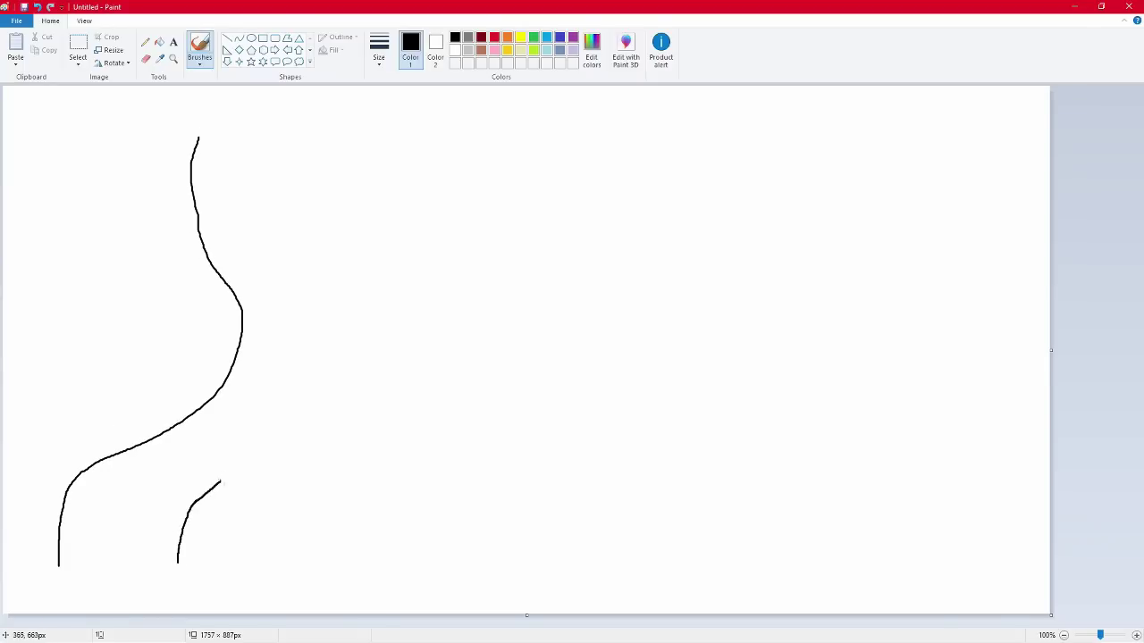
{"action": "mouse_move", "coordinate": [220, 483]}
{"action": "left_mouse_down"}
{"action": "mouse_move", "coordinate": [335, 400]}
{"action": "mouse_move", "coordinate": [329, 295]}
{"action": "left_mouse_up"}
{"action": "left_click_drag", "start_coordinate": [321, 209], "coordinate": [339, 127]}
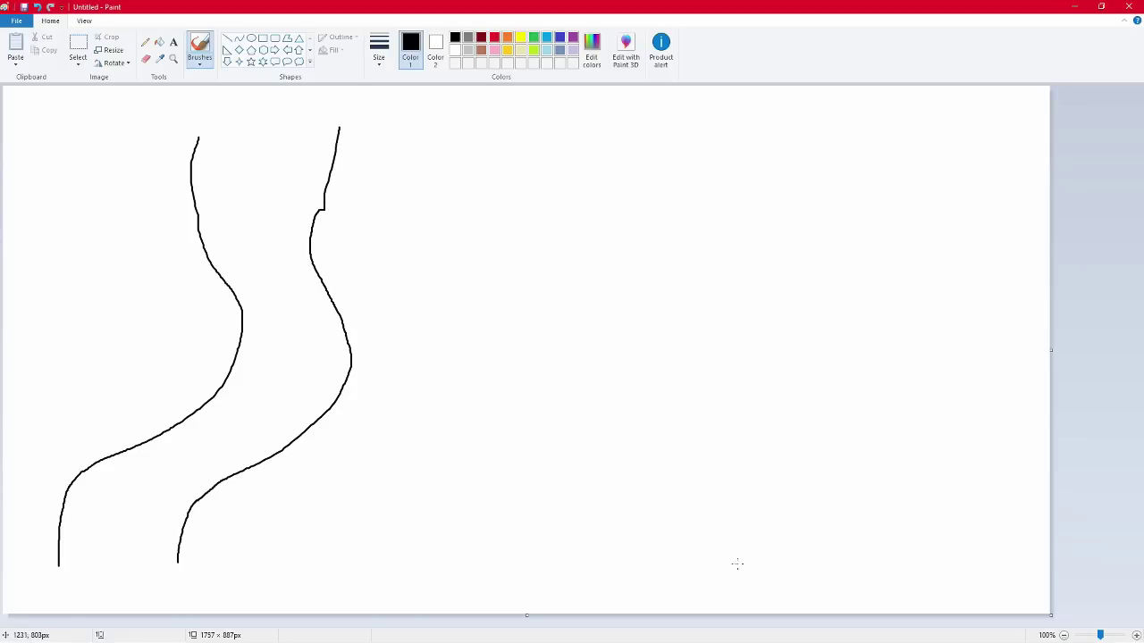
{"action": "mouse_move", "coordinate": [748, 539]}
{"action": "left_mouse_down"}
{"action": "mouse_move", "coordinate": [710, 478]}
{"action": "mouse_move", "coordinate": [619, 257]}
{"action": "mouse_move", "coordinate": [613, 211]}
{"action": "left_mouse_up"}
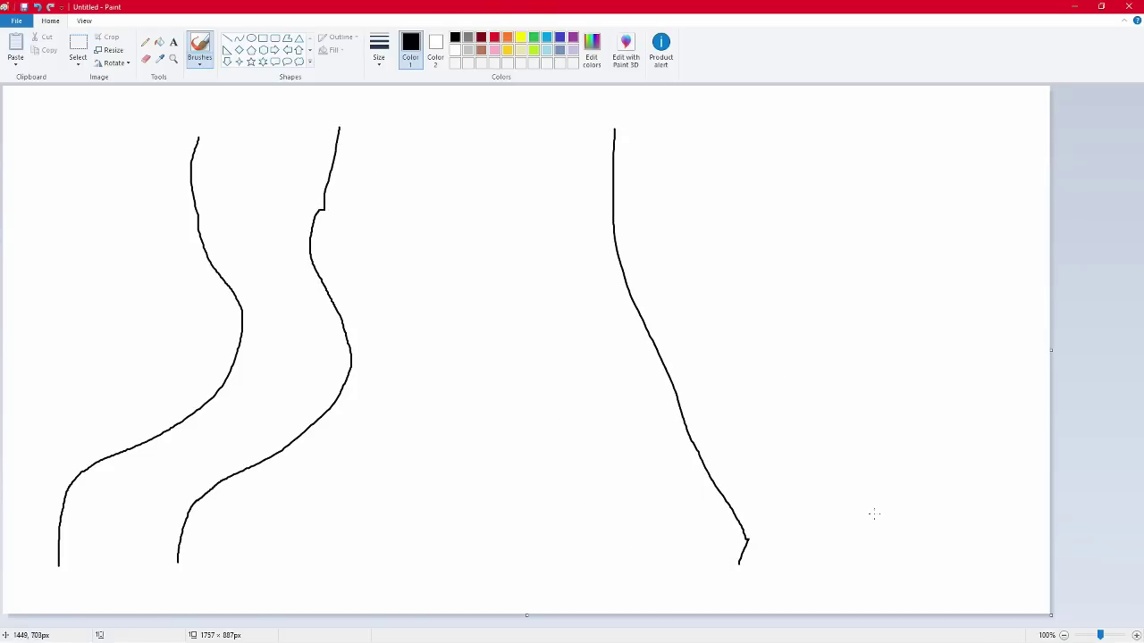
{"action": "mouse_move", "coordinate": [871, 571]}
{"action": "left_mouse_down"}
{"action": "mouse_move", "coordinate": [873, 494]}
{"action": "mouse_move", "coordinate": [741, 241]}
{"action": "mouse_move", "coordinate": [732, 154]}
{"action": "left_mouse_up"}
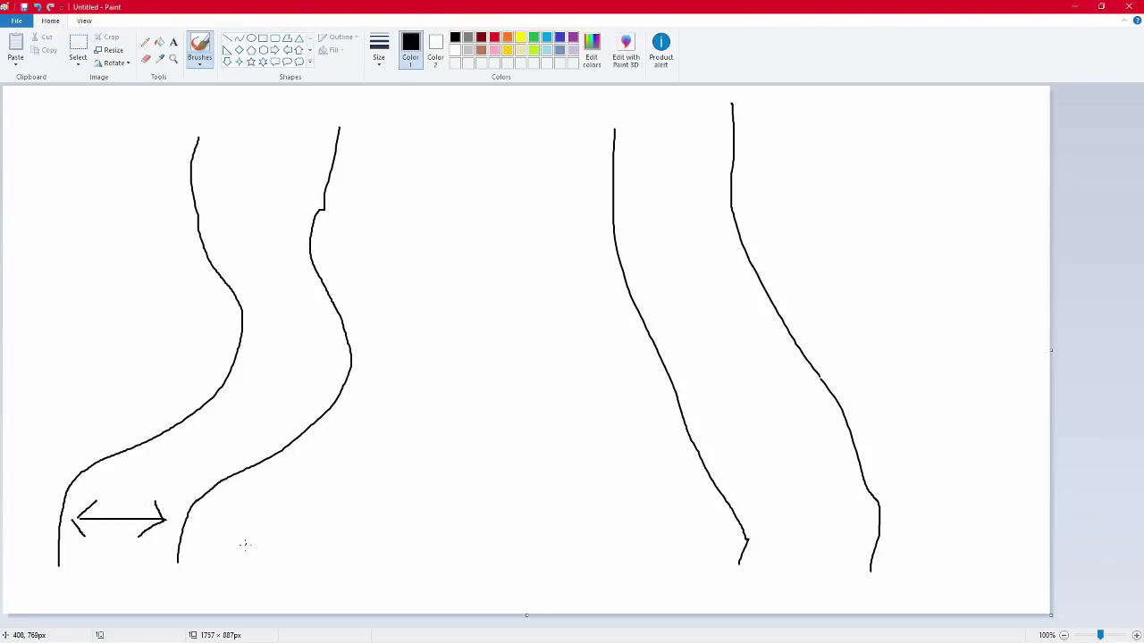
Step: Add a curved line beyond each path's outer edge, arrow-tipped beside the left path, and a double-headed arrow across the right path's lower end
{"action": "mouse_move", "coordinate": [251, 520]}
{"action": "left_mouse_down"}
{"action": "mouse_move", "coordinate": [355, 447]}
{"action": "mouse_move", "coordinate": [363, 278]}
{"action": "mouse_move", "coordinate": [388, 201]}
{"action": "mouse_move", "coordinate": [363, 203]}
{"action": "mouse_move", "coordinate": [385, 250]}
{"action": "left_mouse_up"}
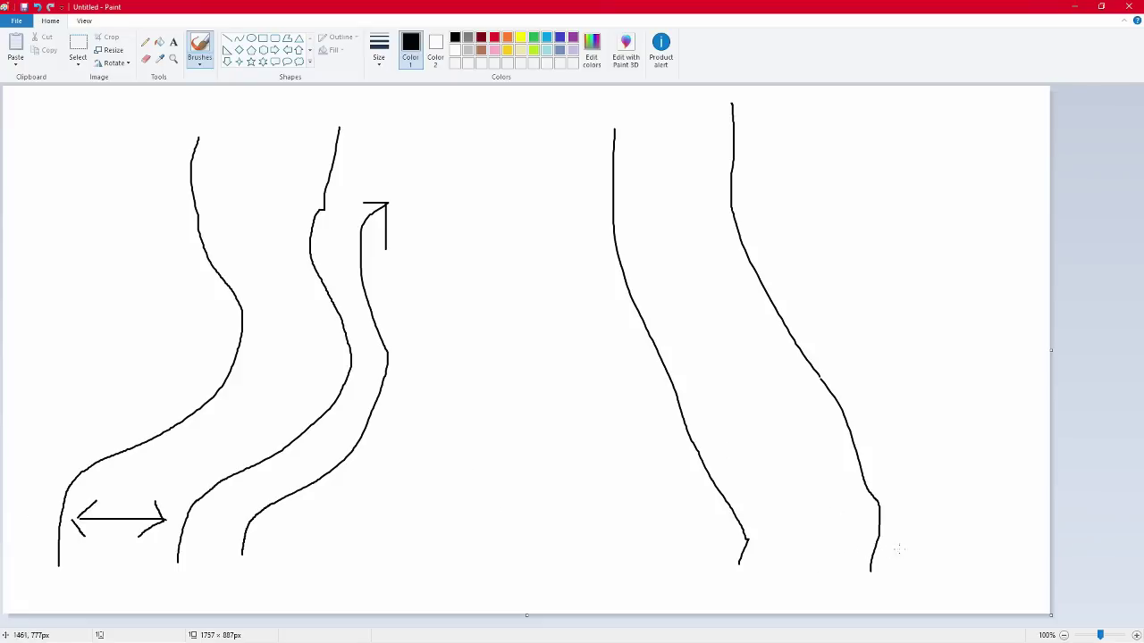
{"action": "mouse_move", "coordinate": [904, 569]}
{"action": "left_mouse_down"}
{"action": "mouse_move", "coordinate": [914, 515]}
{"action": "mouse_move", "coordinate": [938, 483]}
{"action": "mouse_move", "coordinate": [1055, 406]}
{"action": "left_mouse_up"}
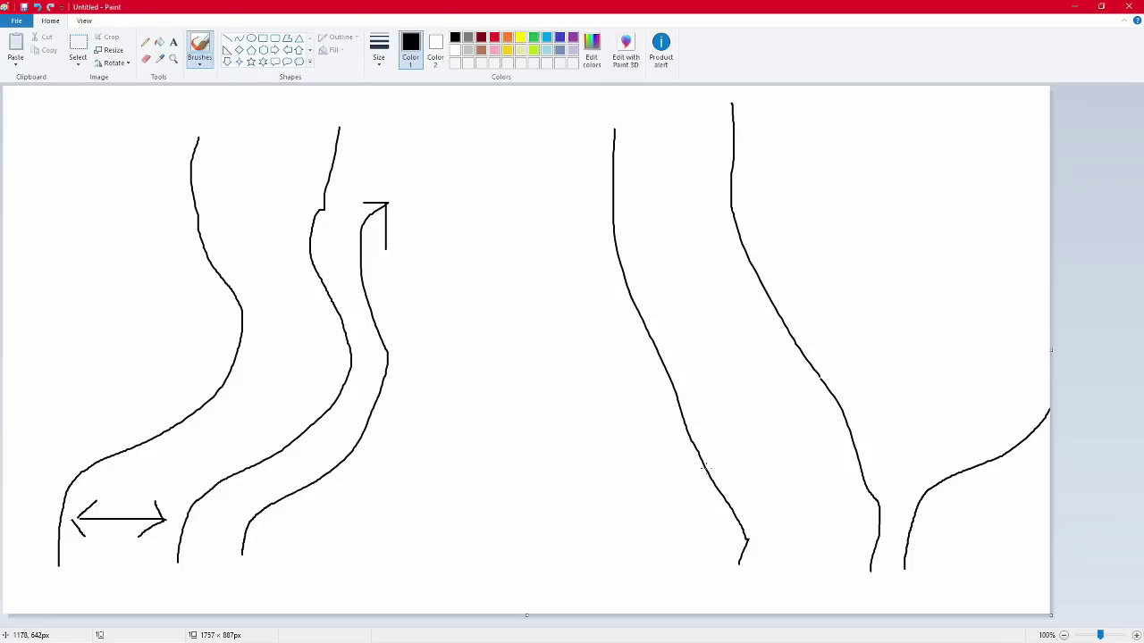
{"action": "mouse_move", "coordinate": [759, 496]}
{"action": "left_mouse_down"}
{"action": "mouse_move", "coordinate": [858, 511]}
{"action": "mouse_move", "coordinate": [830, 472]}
{"action": "left_mouse_up"}
{"action": "left_click_drag", "start_coordinate": [856, 514], "coordinate": [802, 535]}
{"action": "mouse_move", "coordinate": [759, 494]}
{"action": "left_mouse_down"}
{"action": "mouse_move", "coordinate": [800, 484]}
{"action": "mouse_move", "coordinate": [764, 527]}
{"action": "left_mouse_up"}
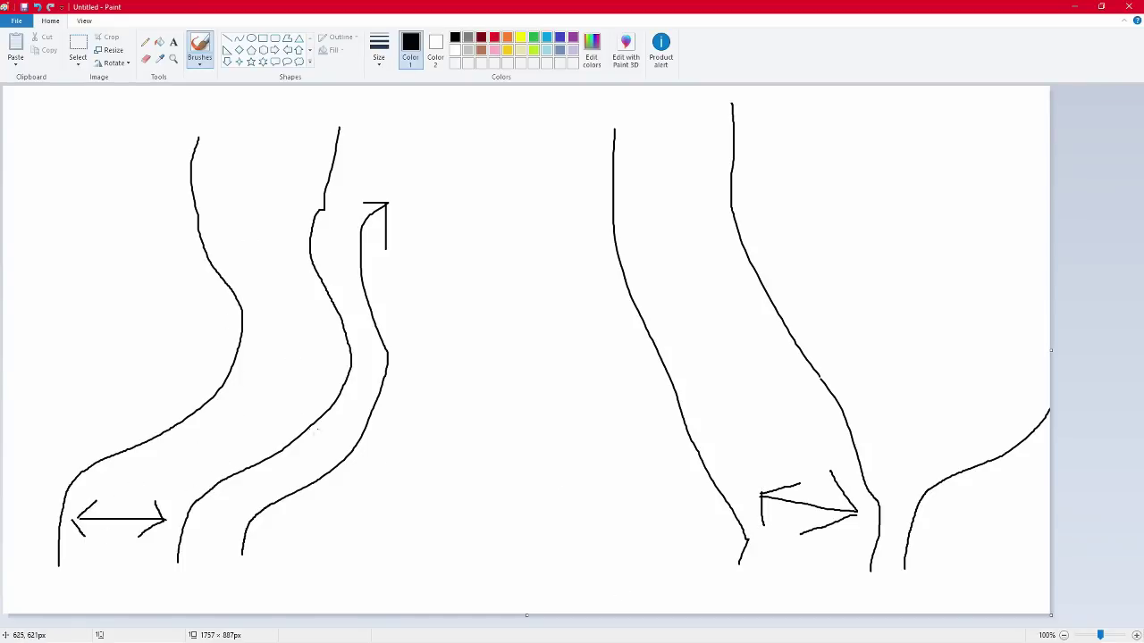
Step: Cross out the sketch with one long diagonal stroke over the left path and another sweeping across both paths
{"action": "left_click_drag", "start_coordinate": [81, 168], "coordinate": [542, 576]}
{"action": "mouse_move", "coordinate": [129, 517]}
{"action": "left_mouse_down"}
{"action": "mouse_move", "coordinate": [196, 479]}
{"action": "mouse_move", "coordinate": [772, 295]}
{"action": "mouse_move", "coordinate": [904, 276]}
{"action": "left_mouse_up"}
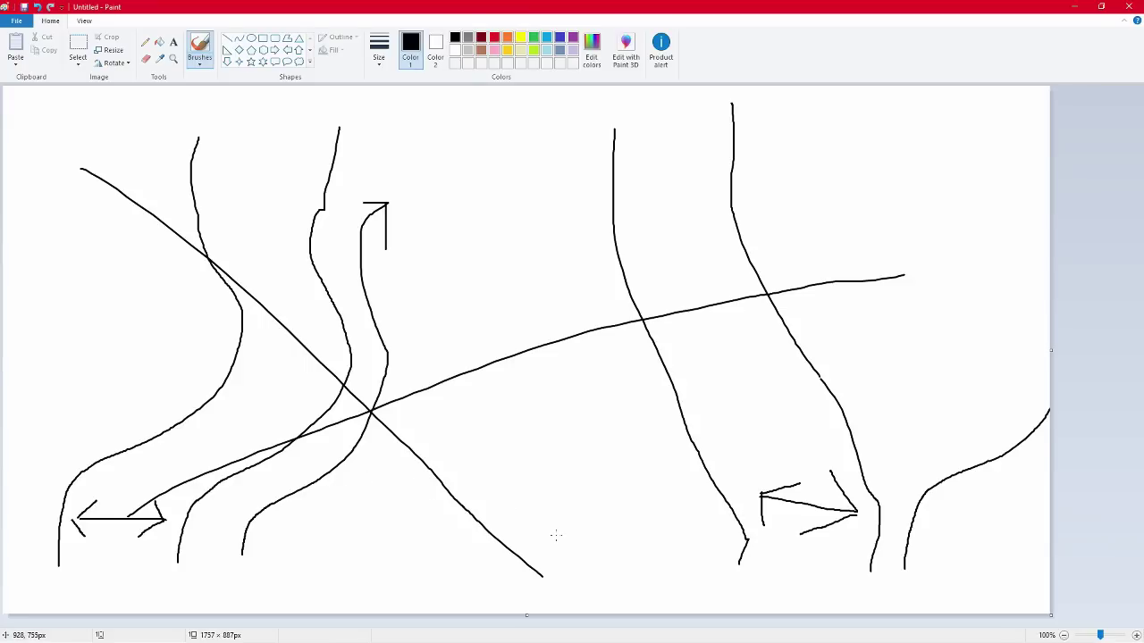
Step: Draw a long, straight upward arrow between the two paths, and close the Paint sketch without saving it
{"action": "mouse_move", "coordinate": [555, 535]}
{"action": "left_mouse_down"}
{"action": "mouse_move", "coordinate": [554, 141]}
{"action": "mouse_move", "coordinate": [525, 177]}
{"action": "left_mouse_up"}
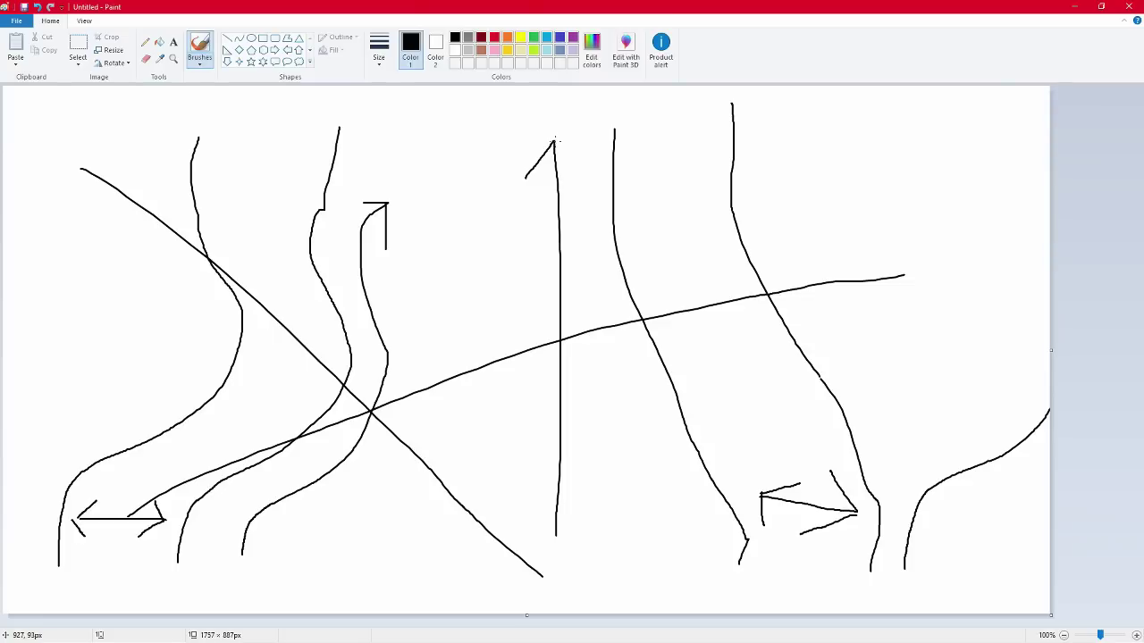
{"action": "left_click_drag", "start_coordinate": [554, 140], "coordinate": [588, 181]}
{"action": "left_click", "coordinate": [1127, 7]}
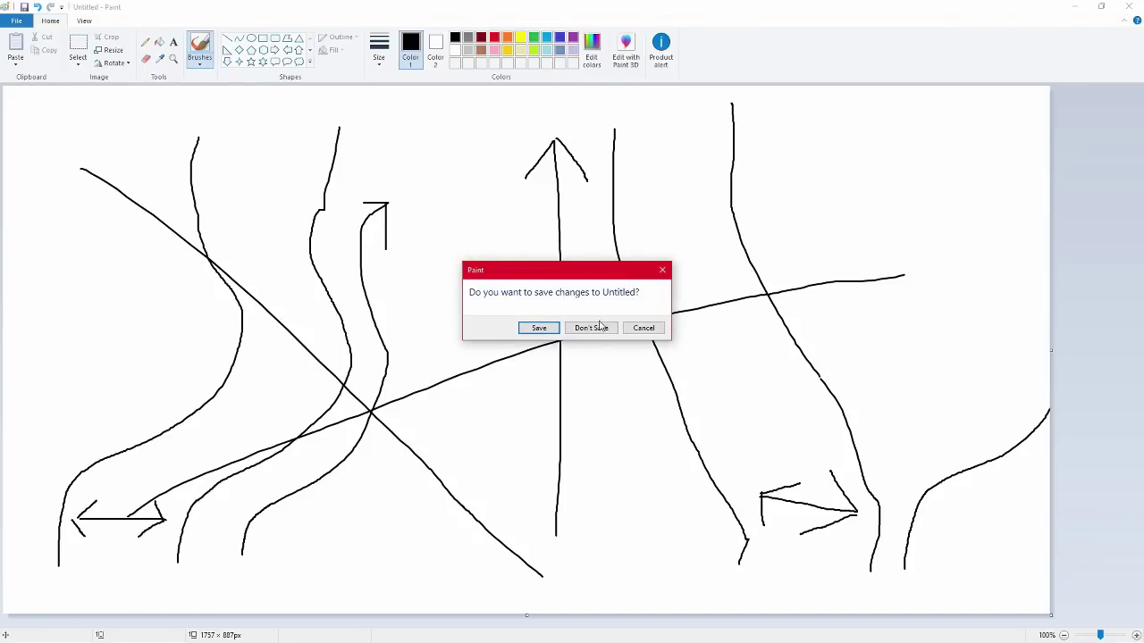
{"action": "left_click", "coordinate": [593, 329]}
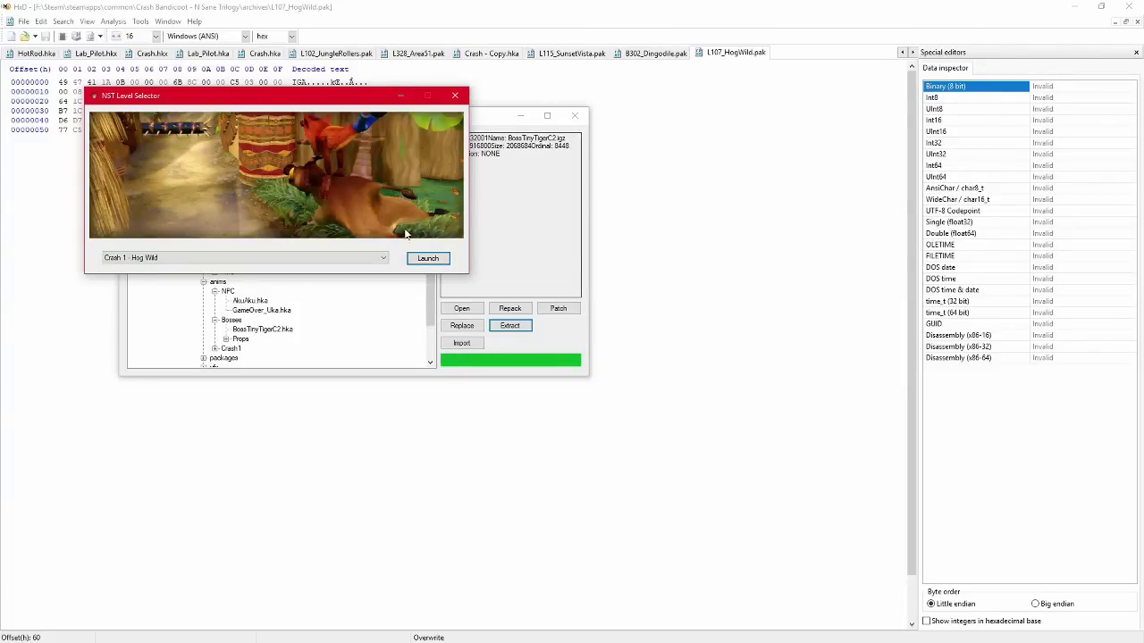
Step: Choose Crash 1 - Road to Nowhere in NST Level Selector, and open L112_RoadToNowhere.pak from the archives folder in HxD
{"action": "left_click", "coordinate": [216, 259]}
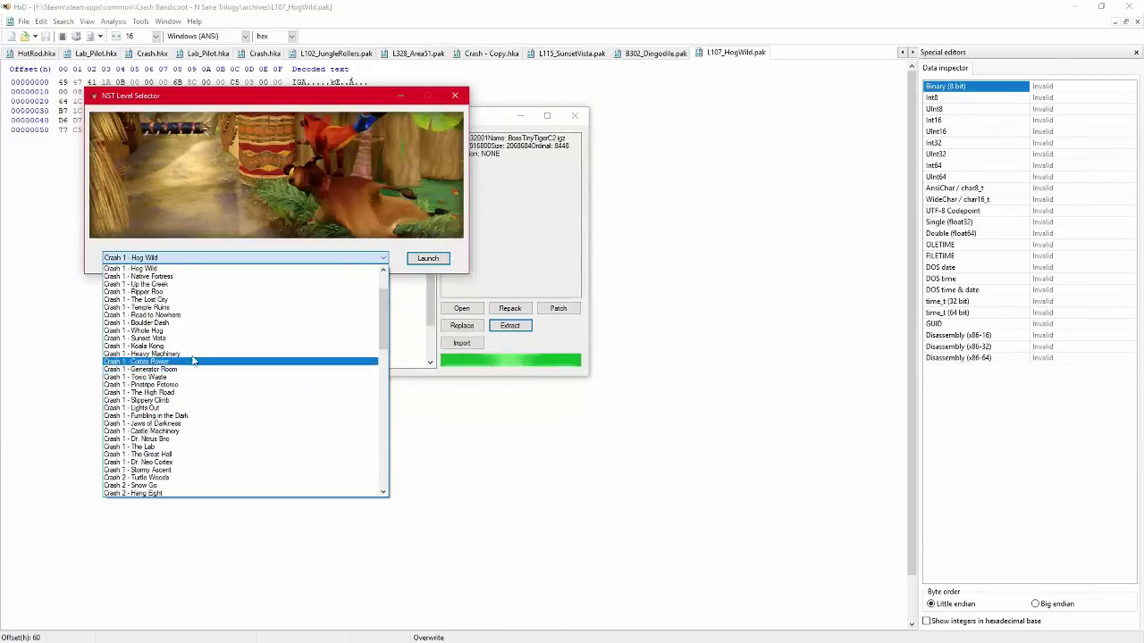
{"action": "left_click", "coordinate": [184, 316]}
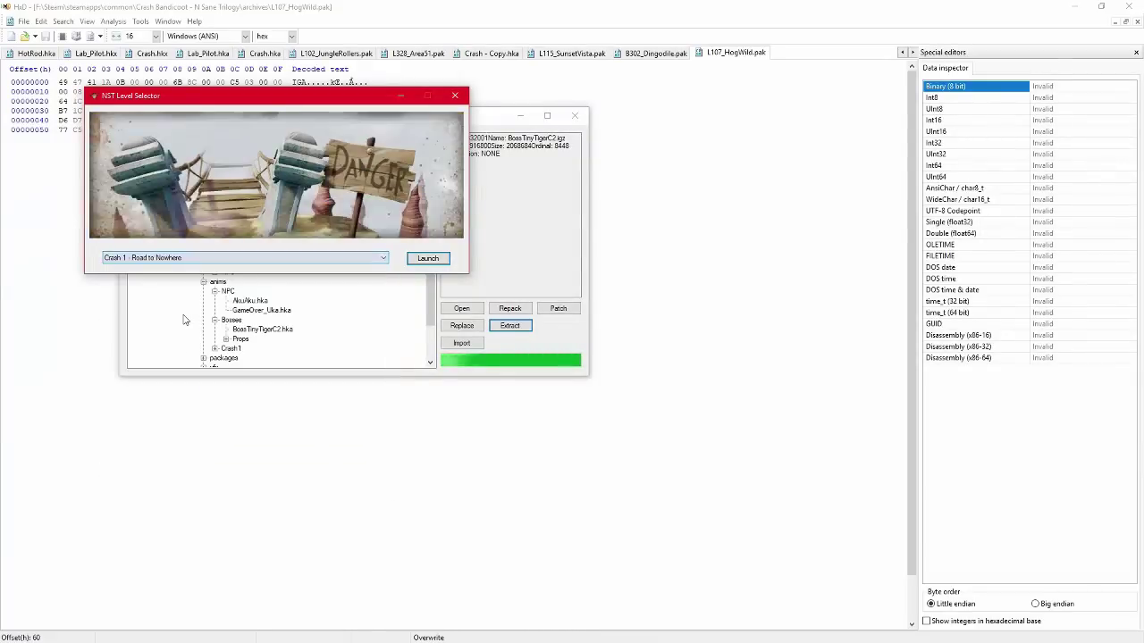
{"action": "left_click", "coordinate": [242, 488]}
{"action": "key", "text": "ctrl+o"}
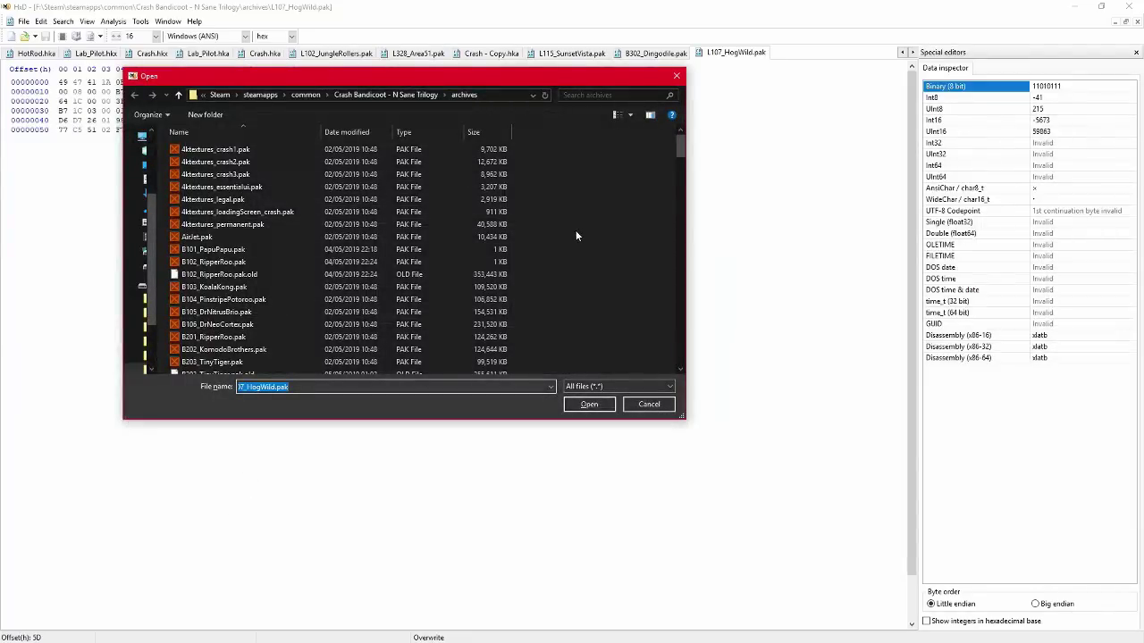
{"action": "type", "text": "l1"}
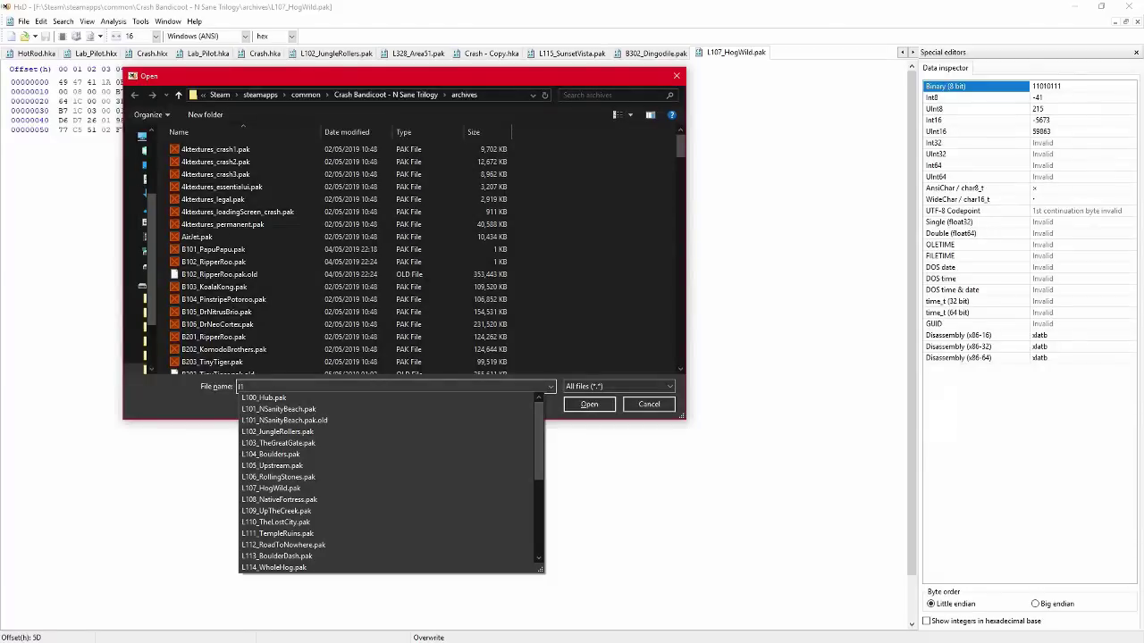
{"action": "type", "text": "1"}
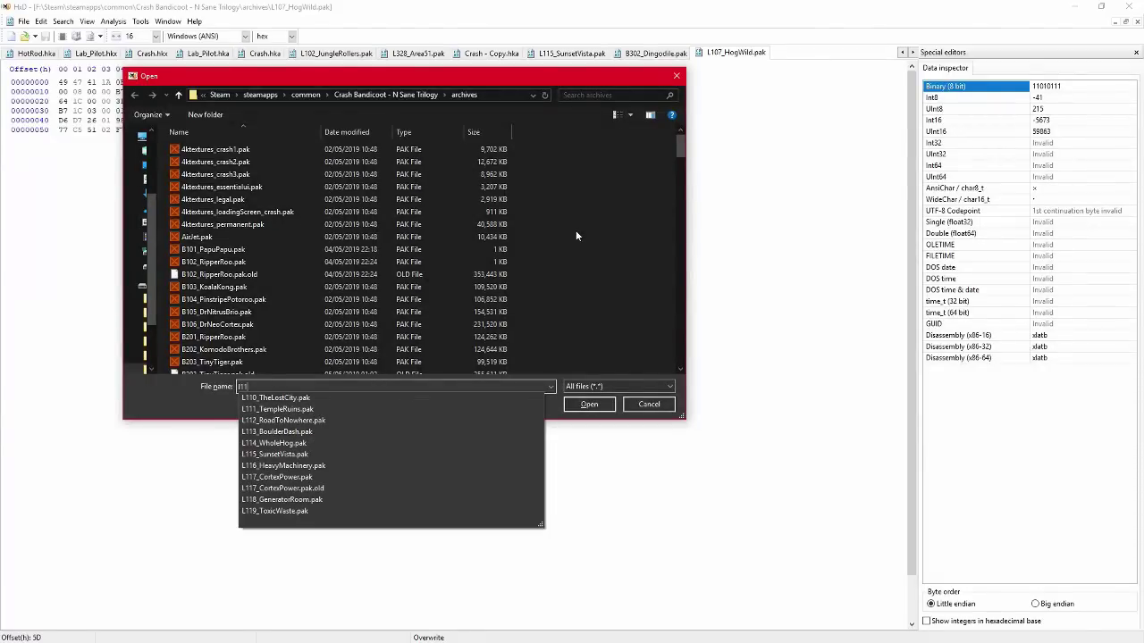
{"action": "key", "text": "Down"}
{"action": "key", "text": "Down"}
{"action": "key", "text": "Down"}
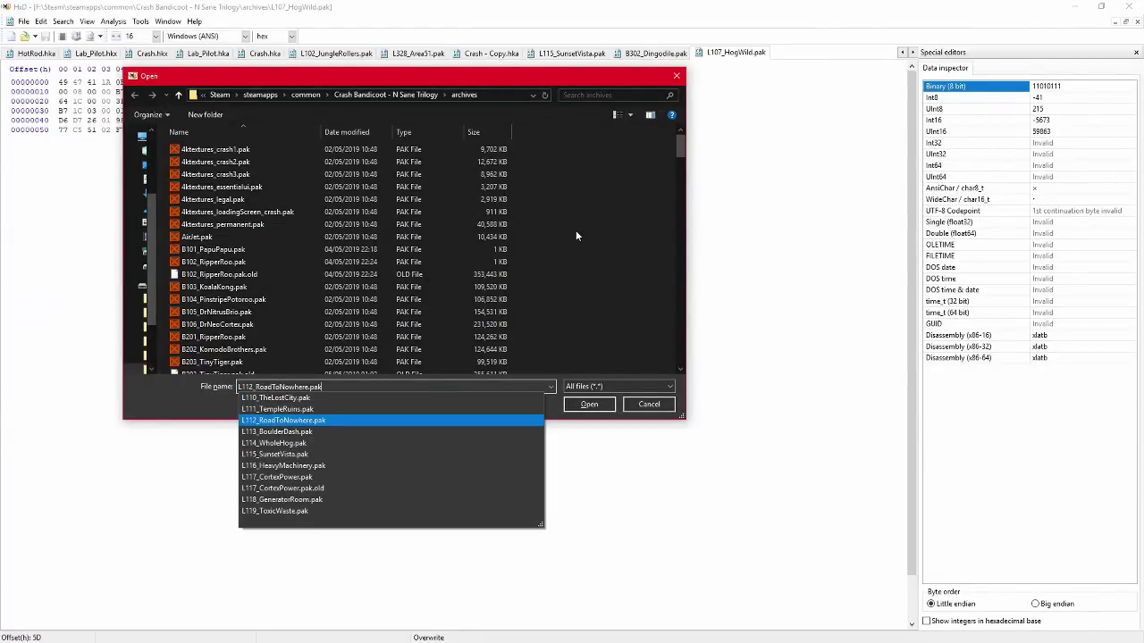
{"action": "key", "text": "Return"}
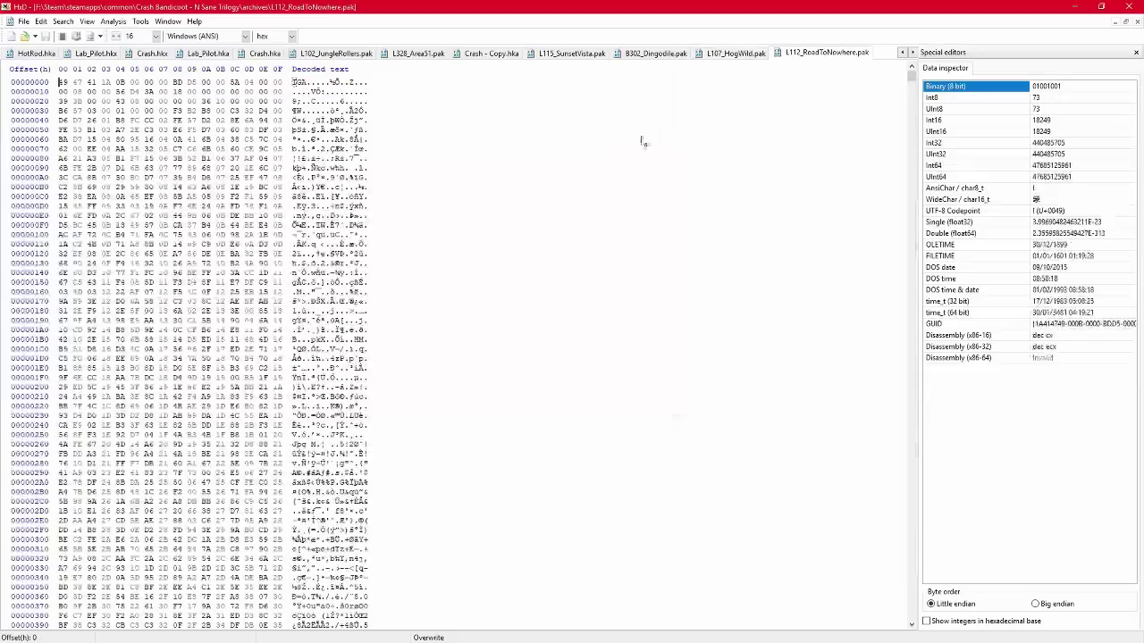
Step: Replace the entire contents of L112_RoadToNowhere.pak with all the bytes of L107_HogWild.pak
{"action": "left_click", "coordinate": [736, 54]}
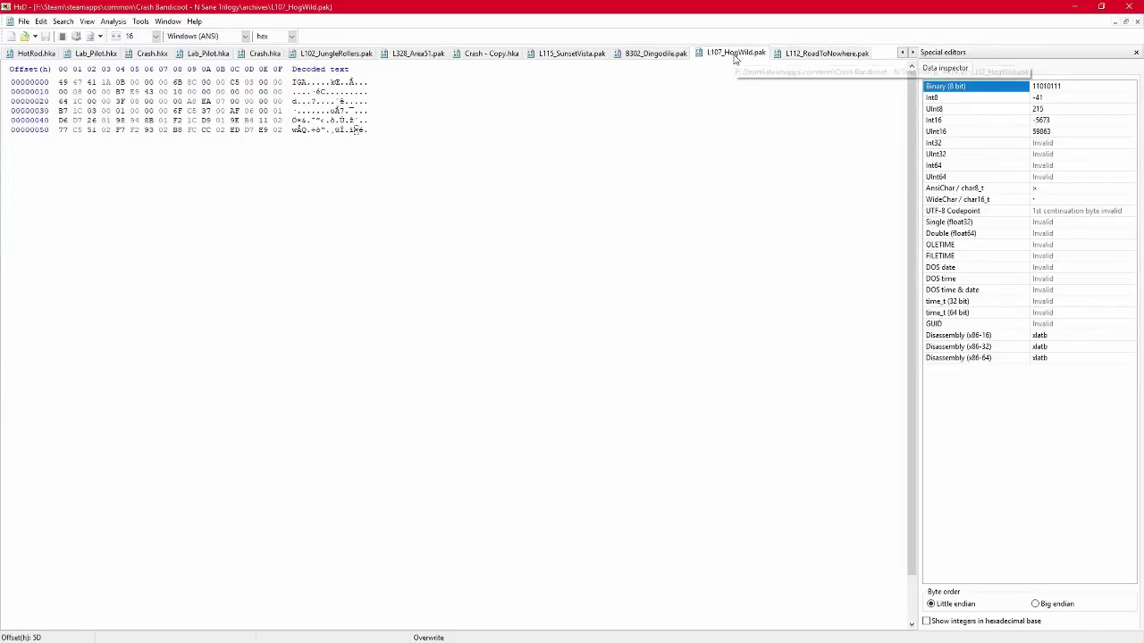
{"action": "key", "text": "ctrl+a"}
{"action": "left_click", "coordinate": [815, 53]}
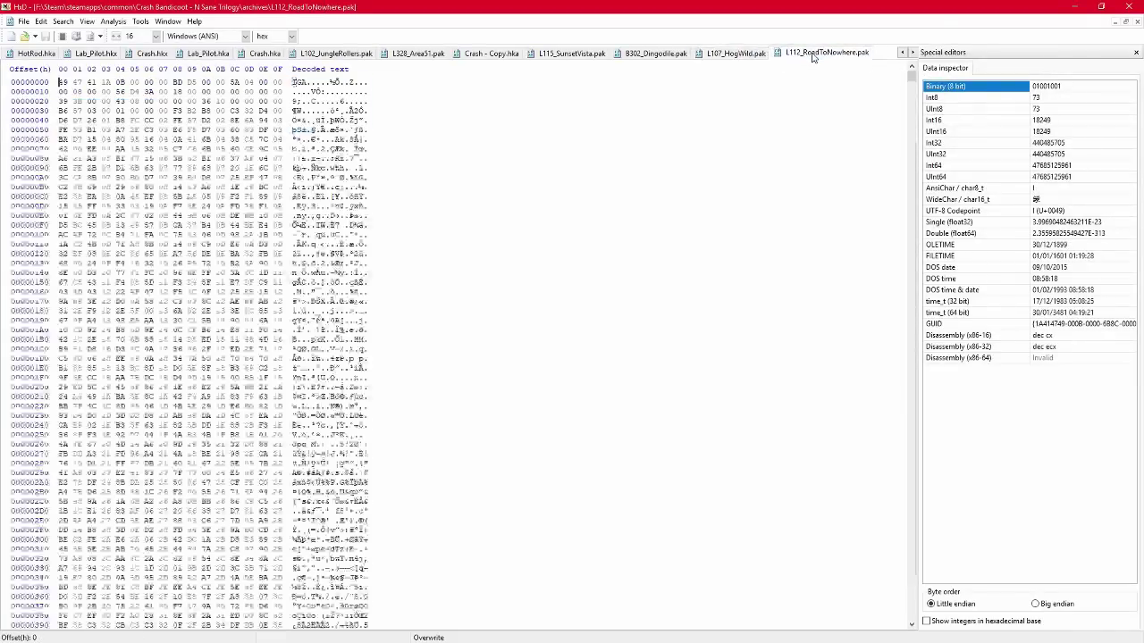
{"action": "key", "text": "ctrl+a"}
{"action": "key", "text": "ctrl+v"}
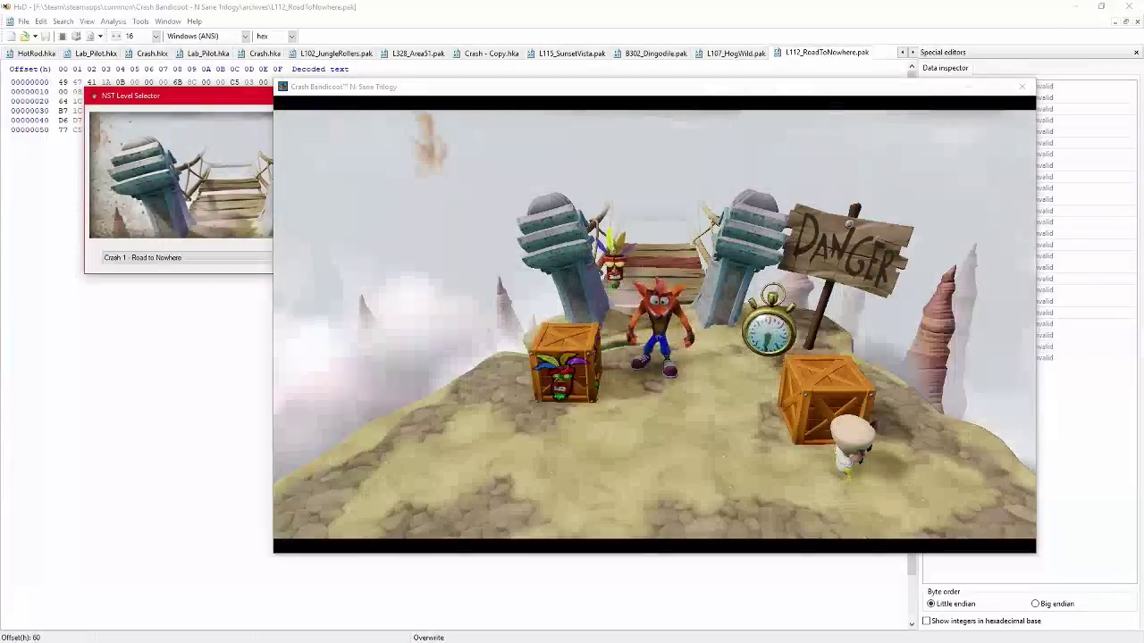
Step: Minimize the hex editor and playtest the modded Road to Nowhere level, breaking the starting crates and heading onto the bridge
{"action": "left_click", "coordinate": [1099, 244]}
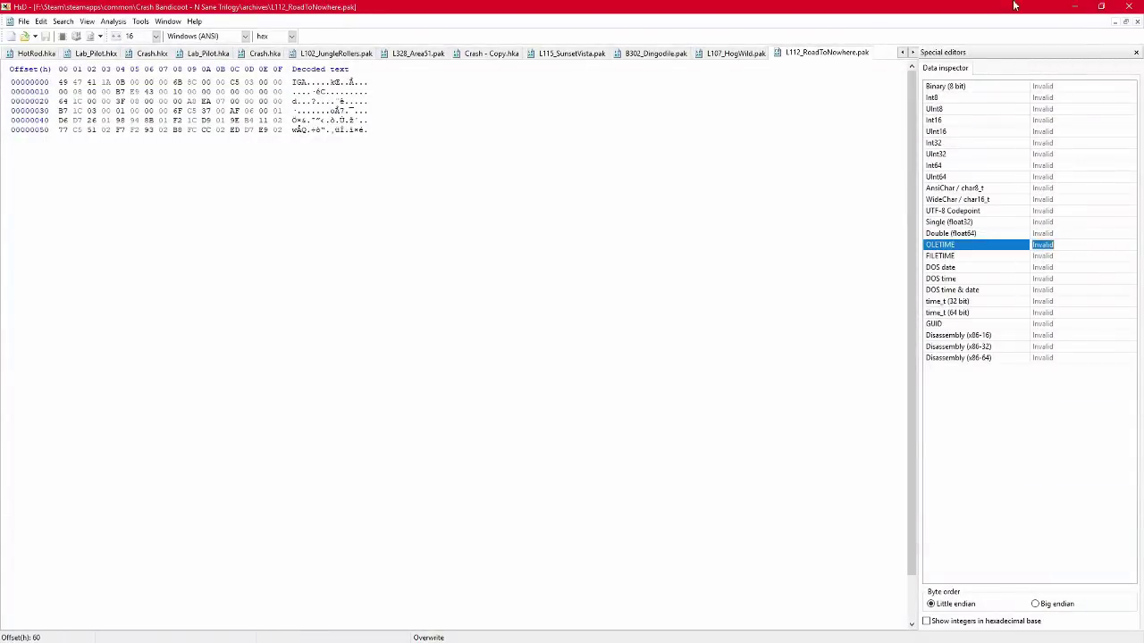
{"action": "left_click", "coordinate": [1074, 8]}
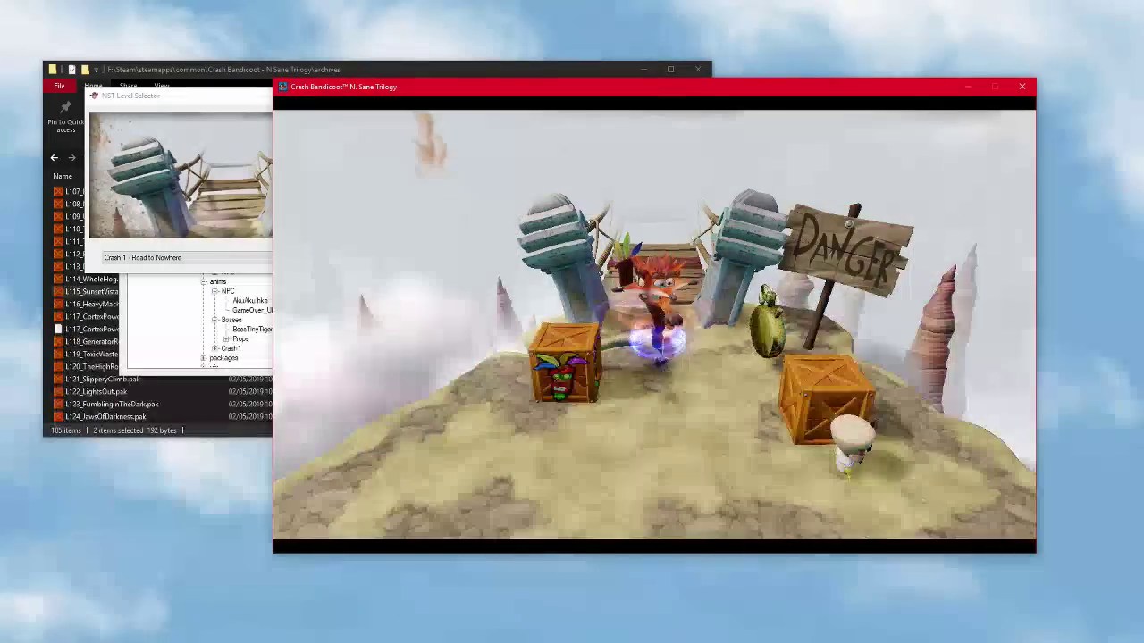
{"action": "key", "text": "Down"}
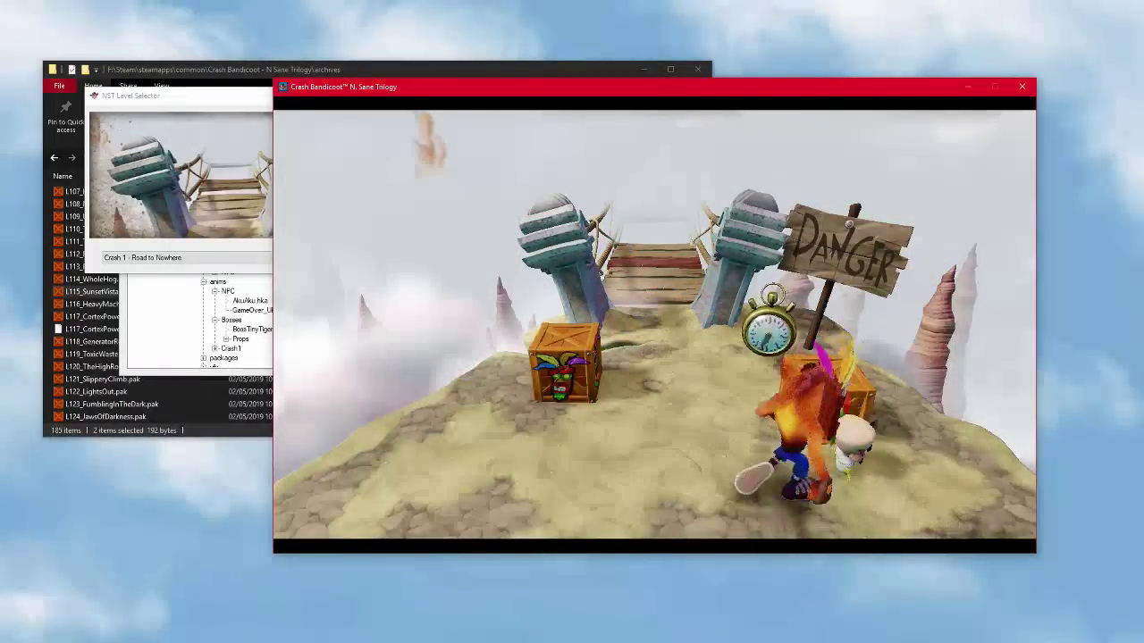
{"action": "key", "text": "Right"}
{"action": "key", "text": "space"}
{"action": "key", "text": "Left"}
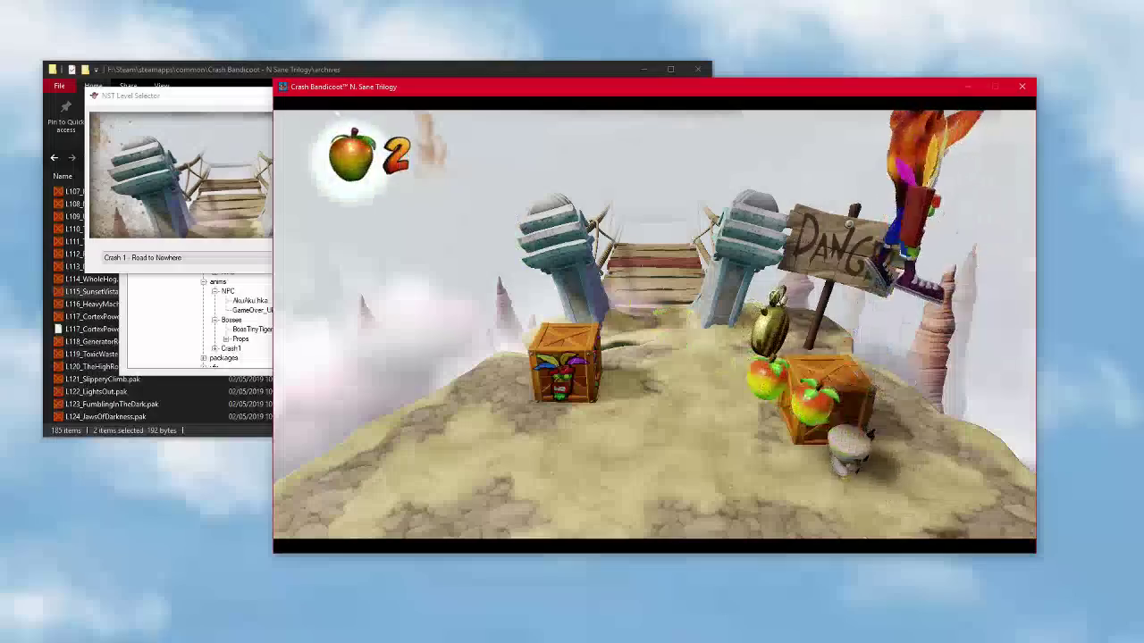
{"action": "key", "text": "space"}
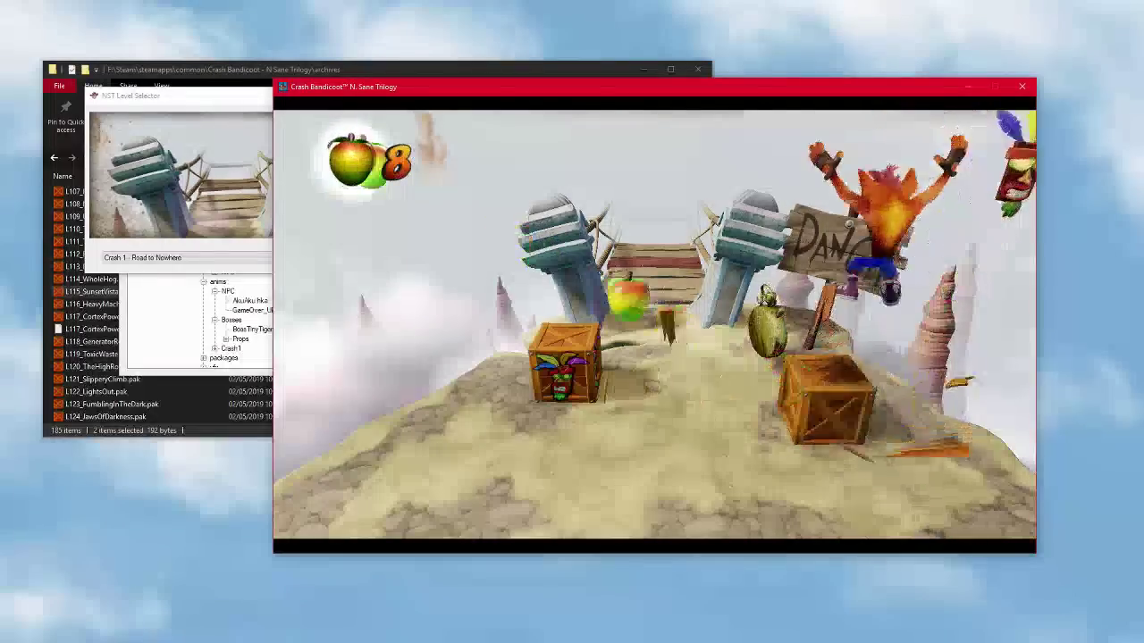
{"action": "key", "text": "Left"}
{"action": "key", "text": "Up"}
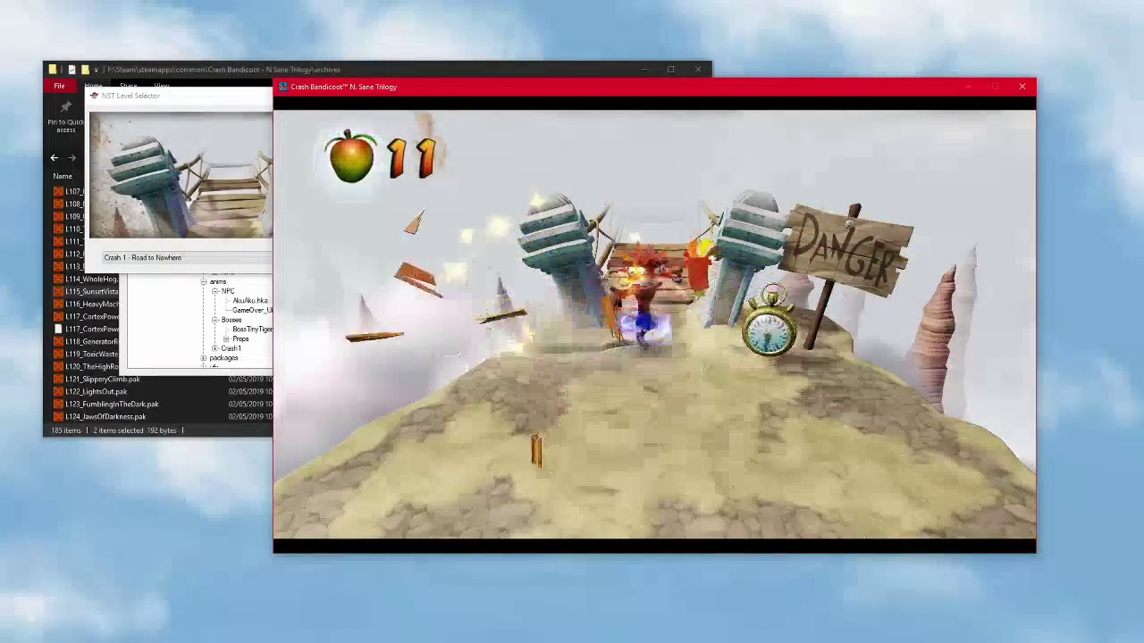
{"action": "key", "text": "Up"}
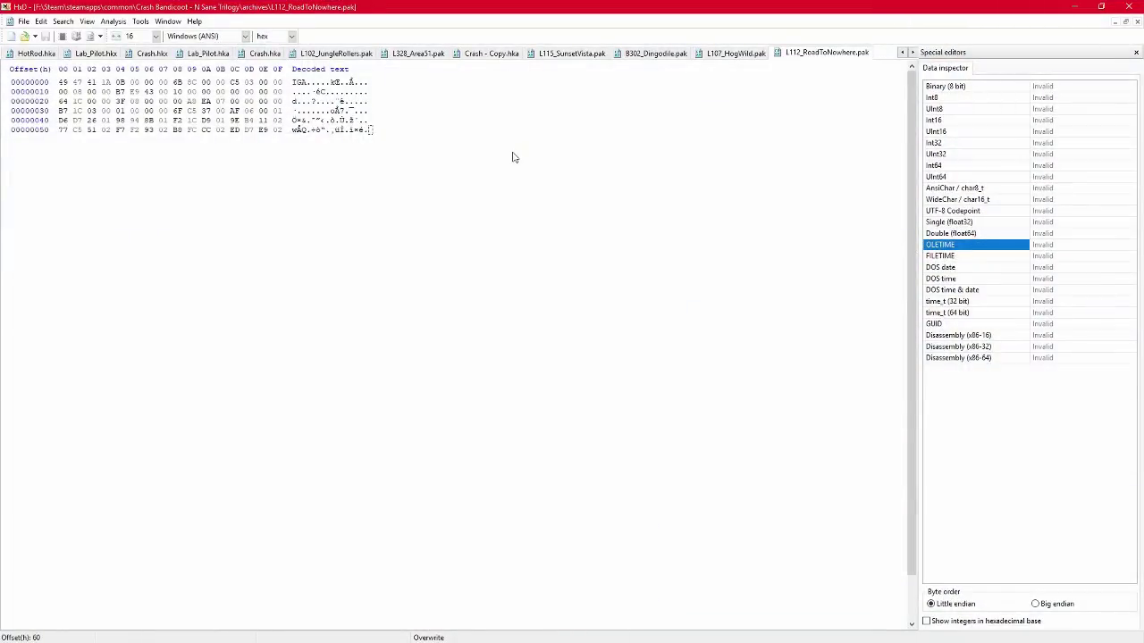
Step: Find L119_ToxicWaste.pak in the archives folder and open it in HxD
{"action": "key", "text": "ctrl+o"}
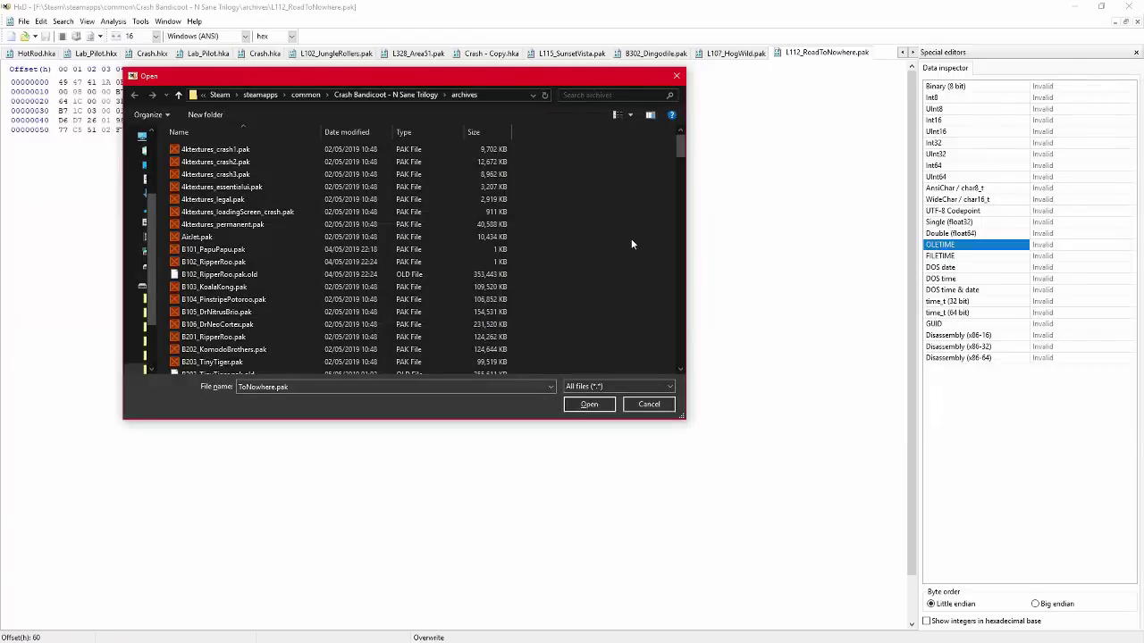
{"action": "scroll", "coordinate": [614, 247], "scroll_direction": "down", "scroll_amount": 20}
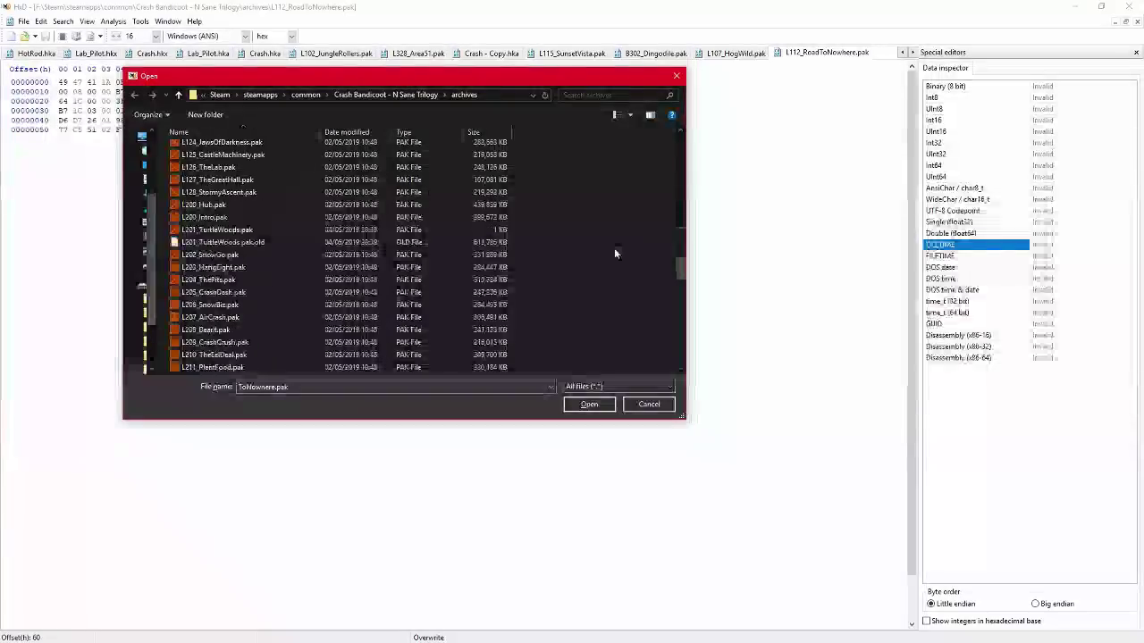
{"action": "scroll", "coordinate": [614, 247], "scroll_direction": "down", "scroll_amount": 2}
{"action": "scroll", "coordinate": [614, 250], "scroll_direction": "down", "scroll_amount": 2}
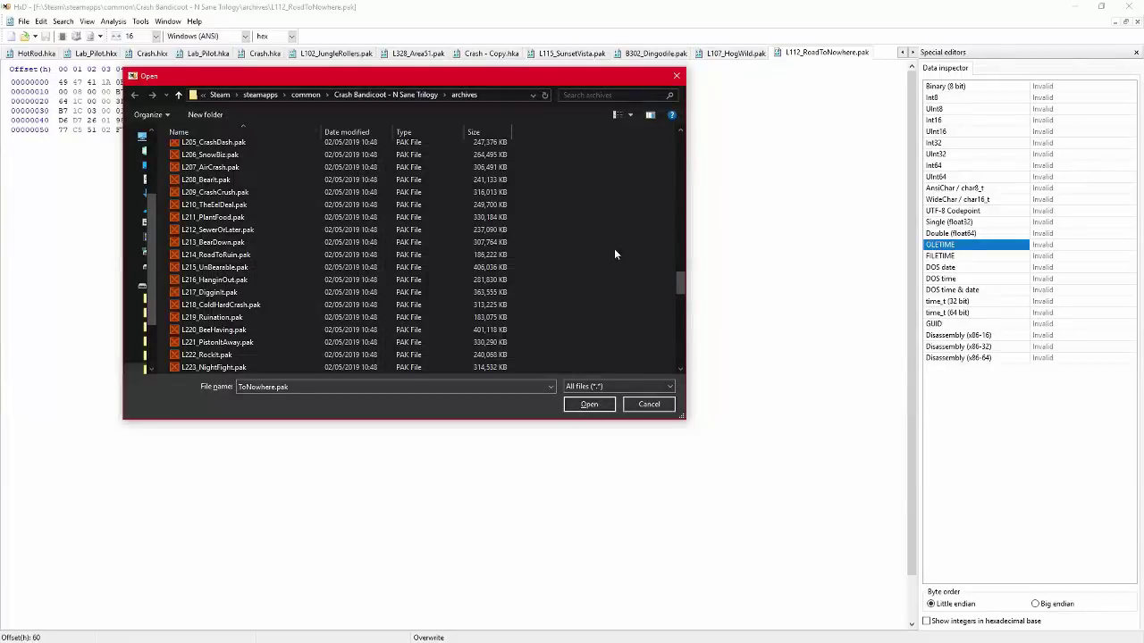
{"action": "scroll", "coordinate": [282, 279], "scroll_direction": "up", "scroll_amount": 5}
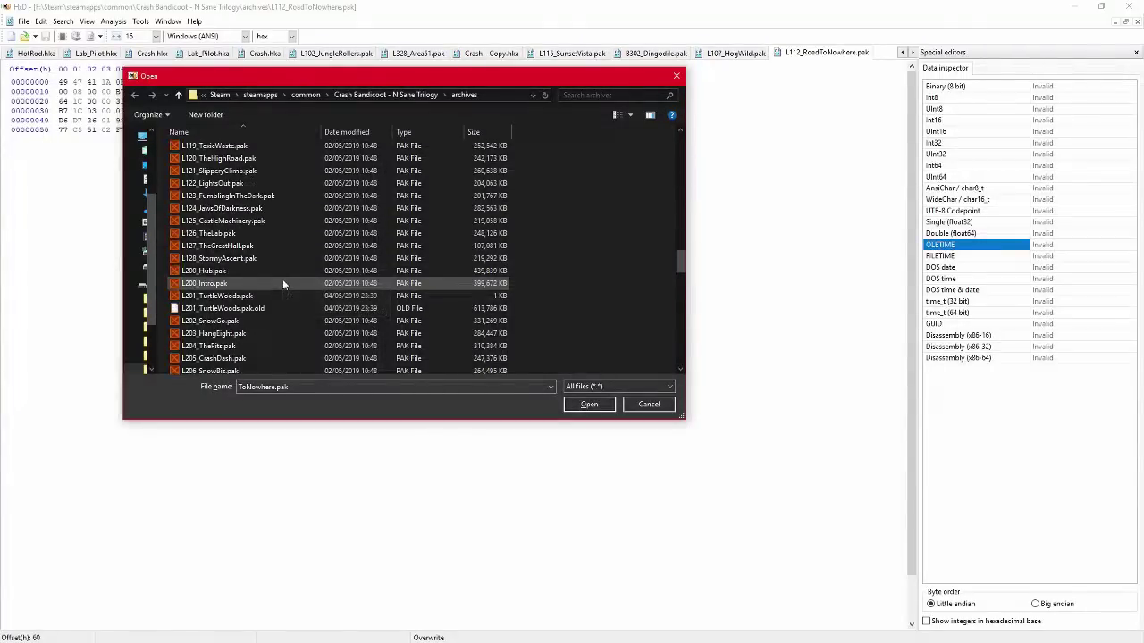
{"action": "scroll", "coordinate": [270, 287], "scroll_direction": "down", "scroll_amount": 2}
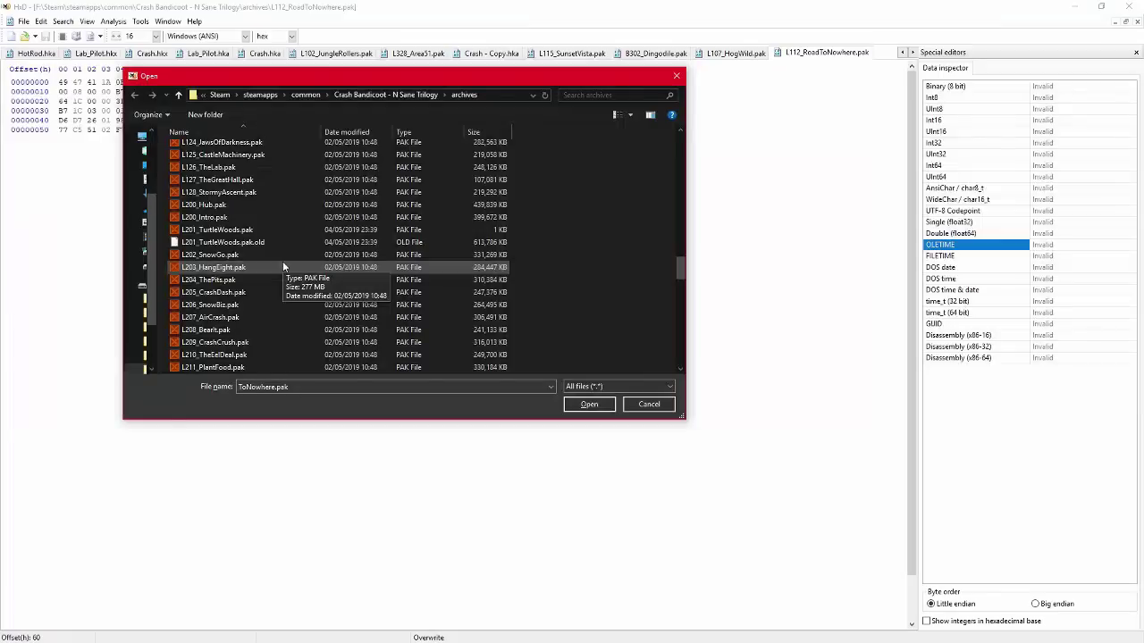
{"action": "scroll", "coordinate": [282, 265], "scroll_direction": "up", "scroll_amount": 6}
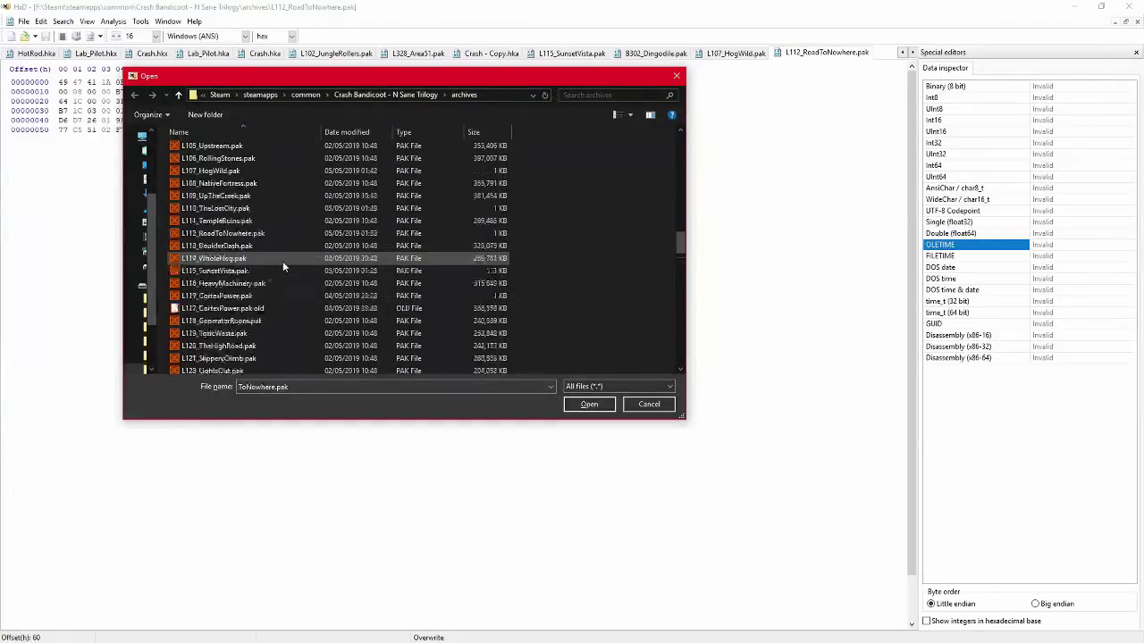
{"action": "scroll", "coordinate": [282, 261], "scroll_direction": "down", "scroll_amount": 3}
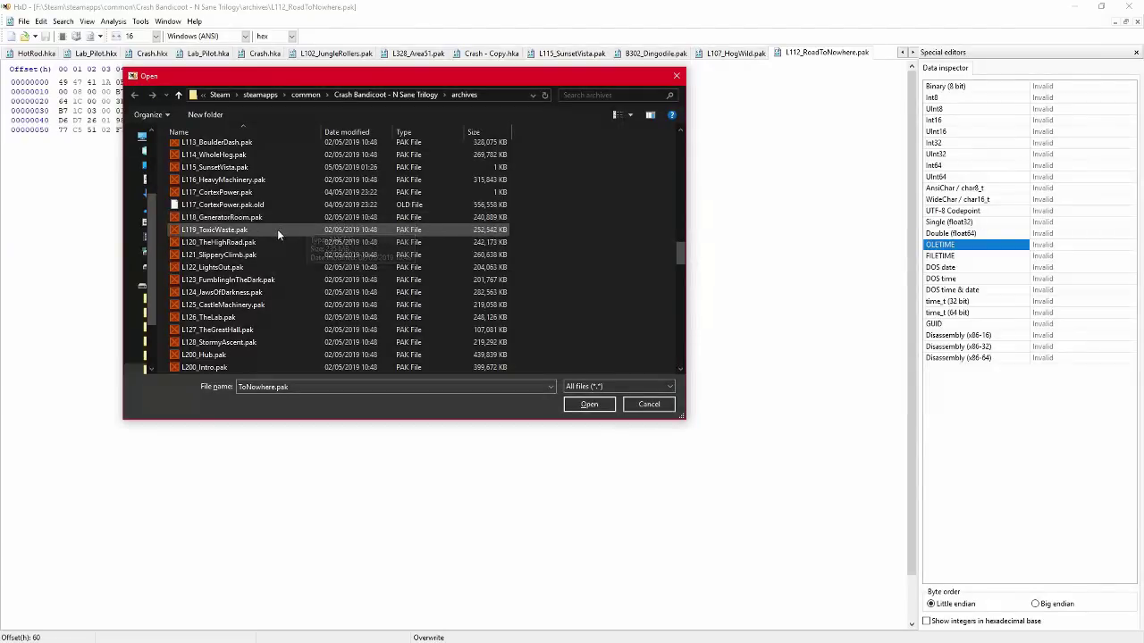
{"action": "double_click", "coordinate": [277, 230]}
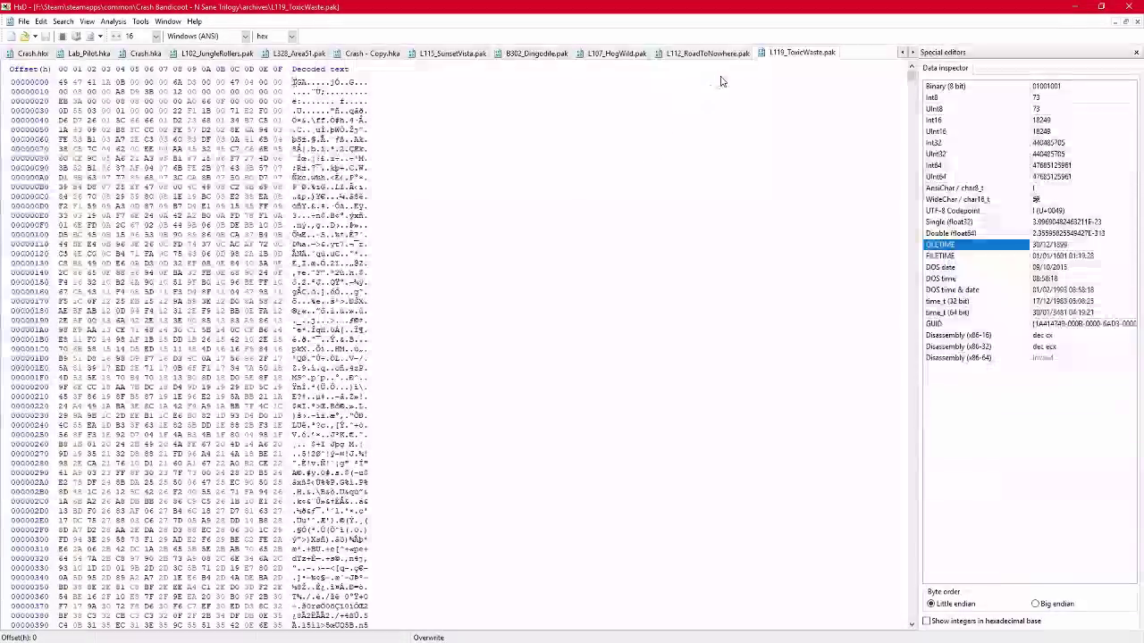
Step: Replace the entire contents of L119_ToxicWaste.pak with all the bytes of L112_RoadToNowhere.pak
{"action": "left_click", "coordinate": [720, 56]}
{"action": "key", "text": "ctrl+a"}
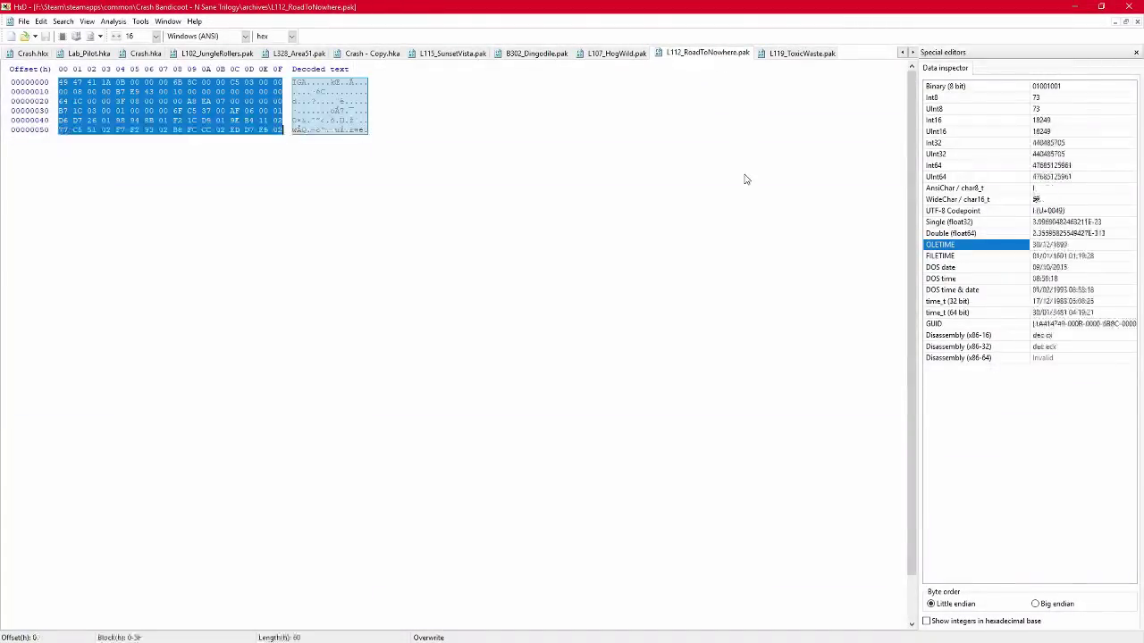
{"action": "left_click", "coordinate": [801, 55]}
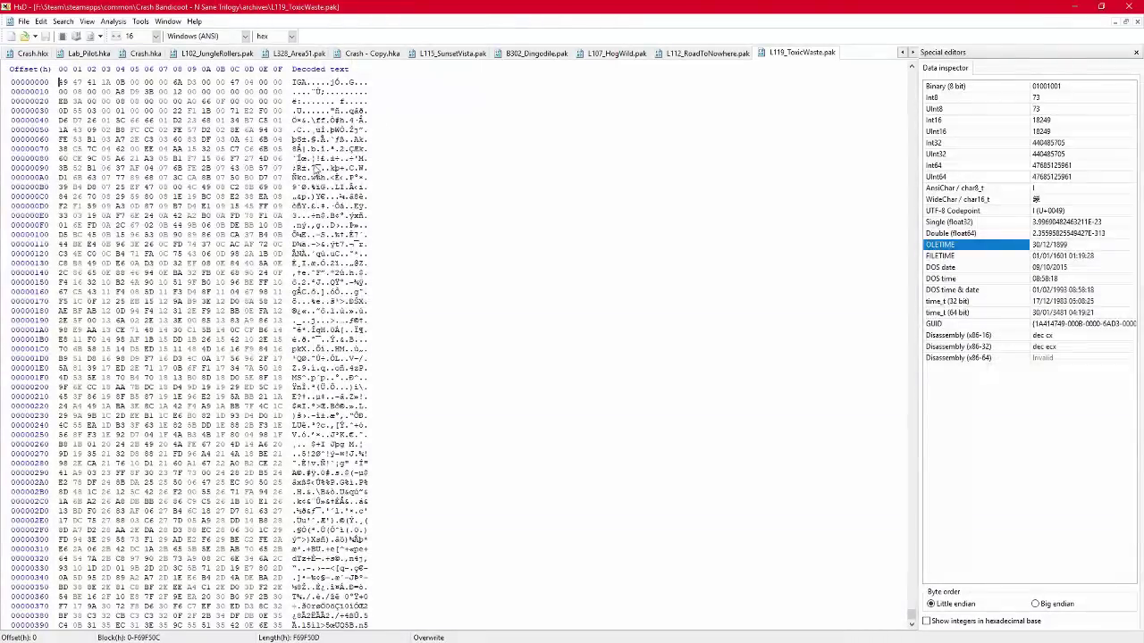
{"action": "key", "text": "ctrl+a"}
{"action": "key", "text": "ctrl+v"}
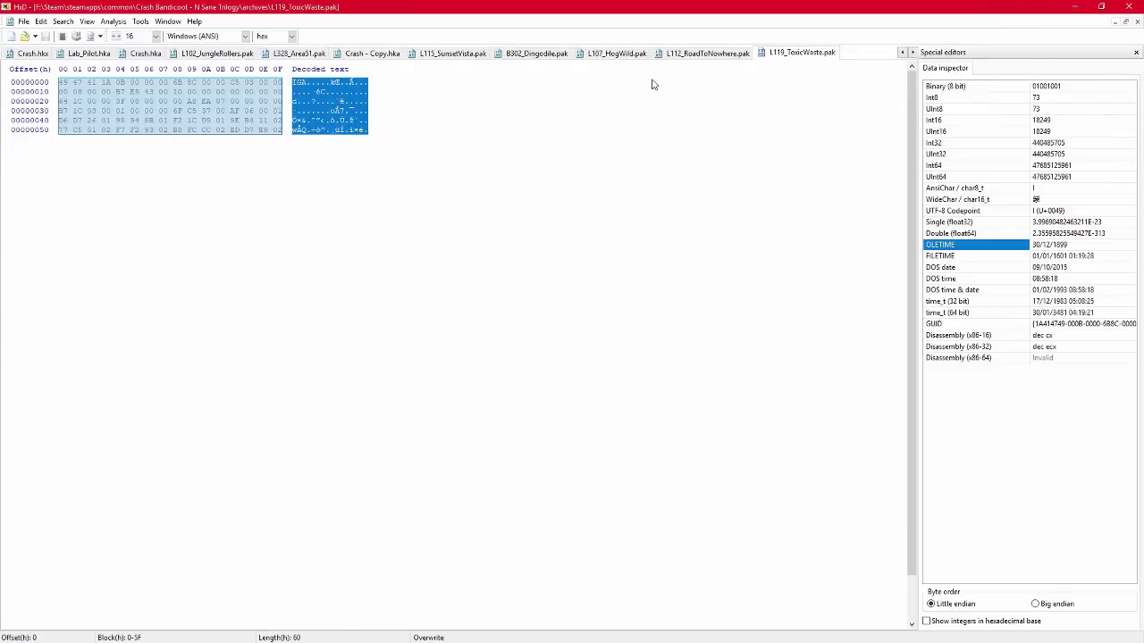
{"action": "left_click", "coordinate": [339, 111]}
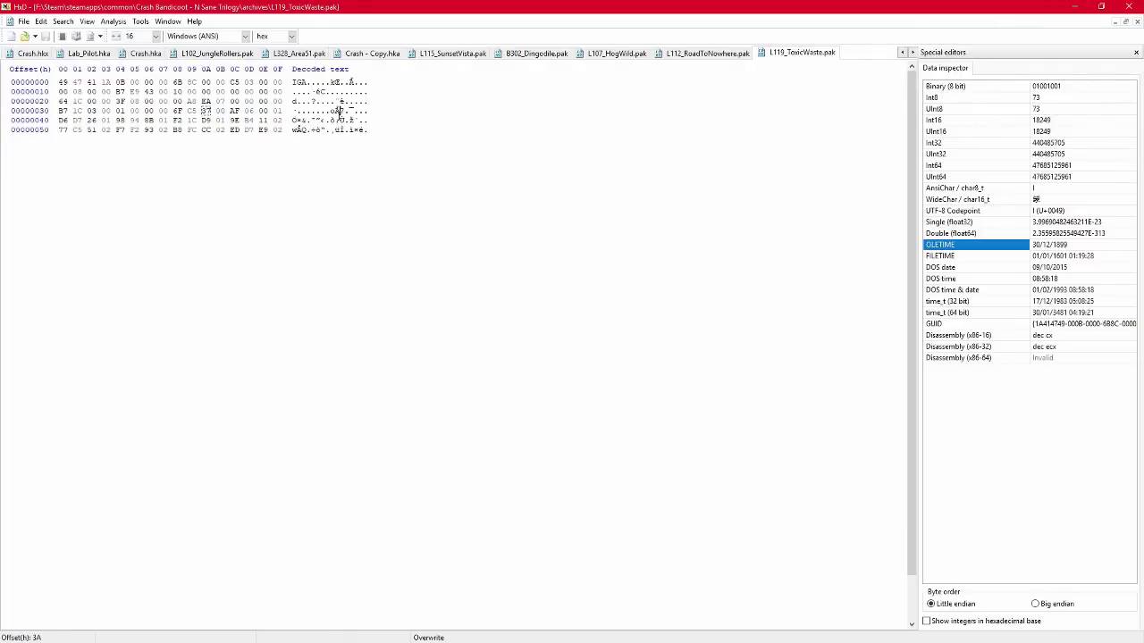
Step: Minimize the hex editor, and move the console window extracting L119_ToxicWaste.pak.old over the archives folder window
{"action": "left_click", "coordinate": [1091, 10]}
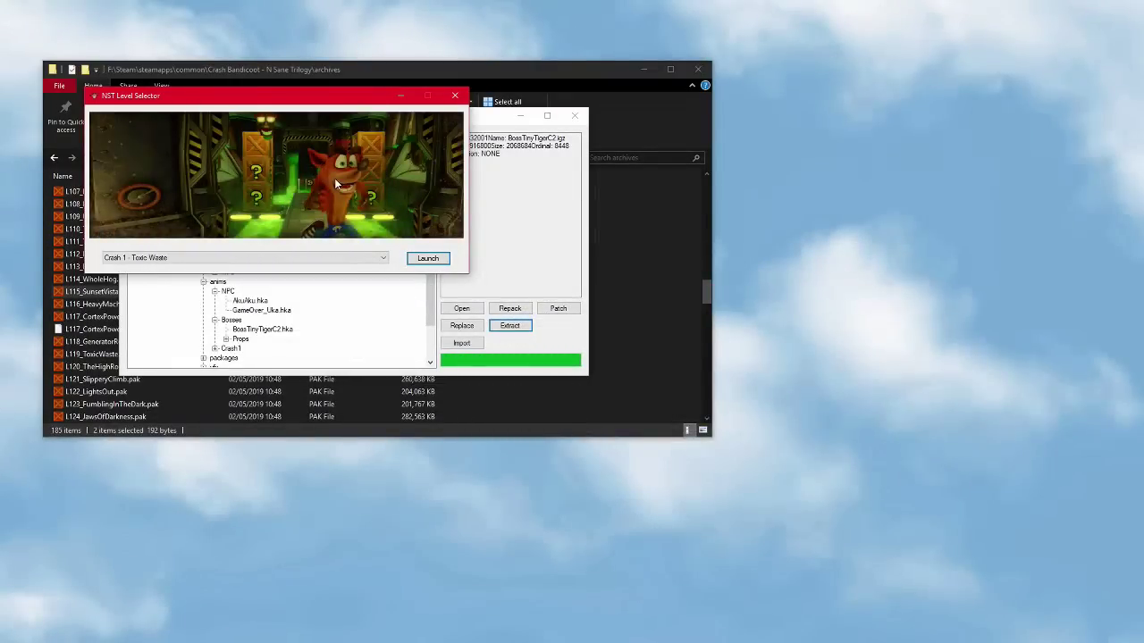
{"action": "left_click", "coordinate": [745, 250]}
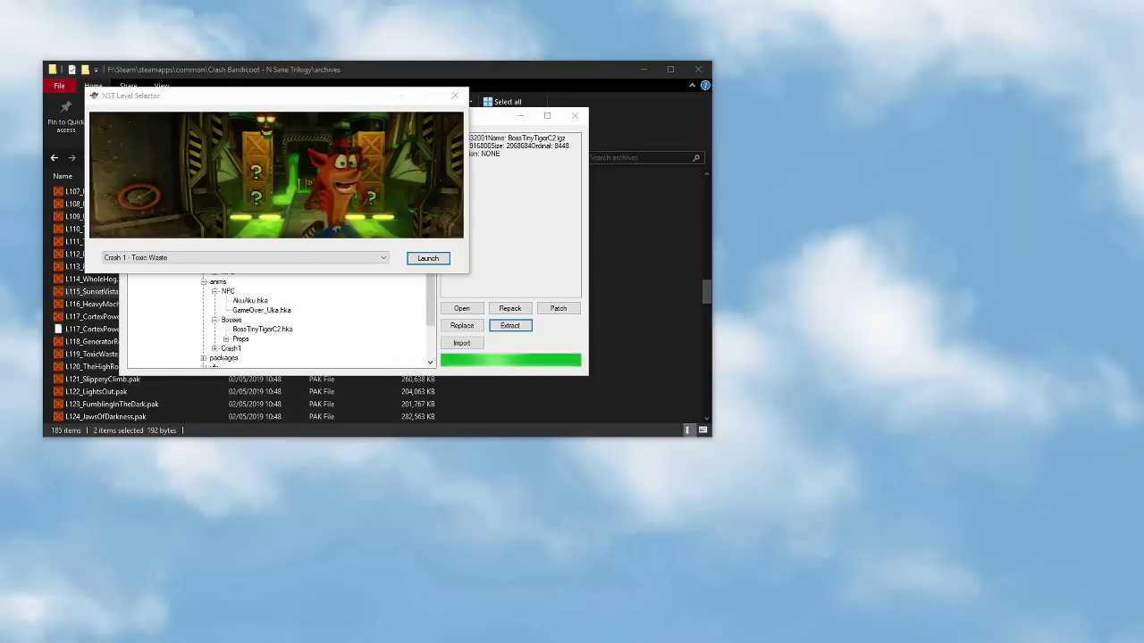
{"action": "left_click_drag", "start_coordinate": [979, 108], "coordinate": [529, 148]}
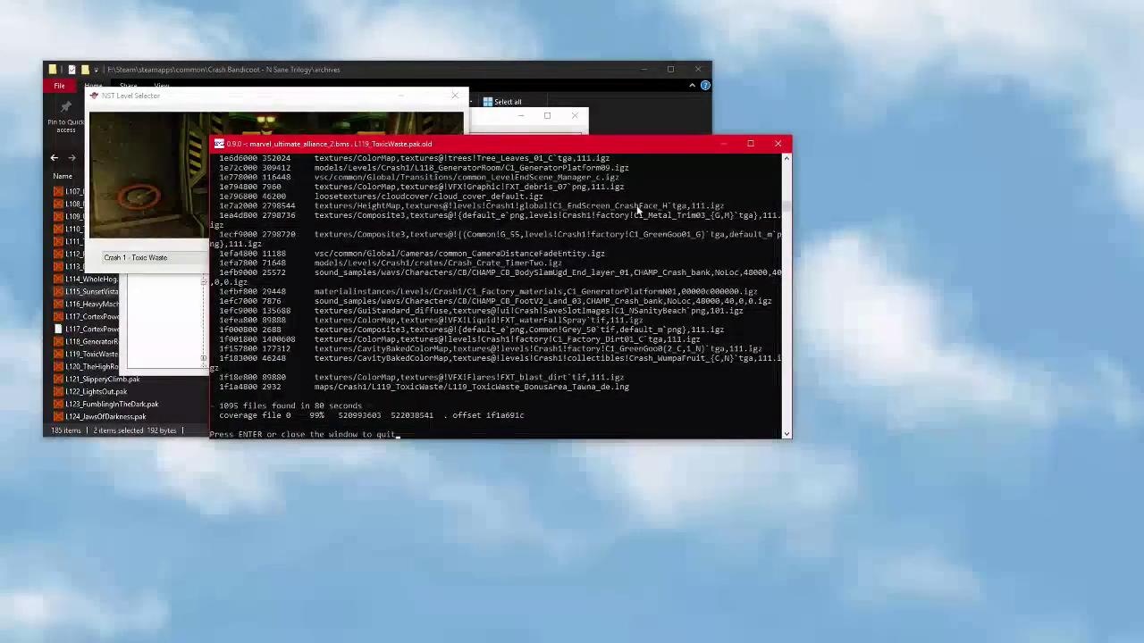
Step: Close the finished extraction console, check the Toxic Waste level start in the game, and close the game
{"action": "left_click", "coordinate": [778, 145]}
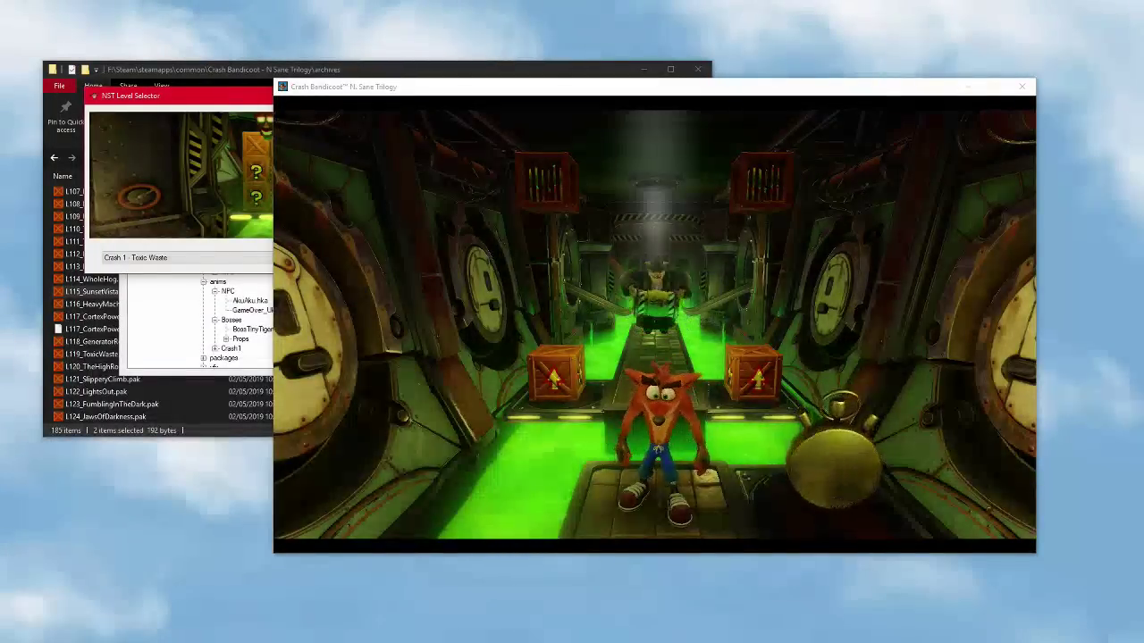
{"action": "left_click", "coordinate": [76, 11]}
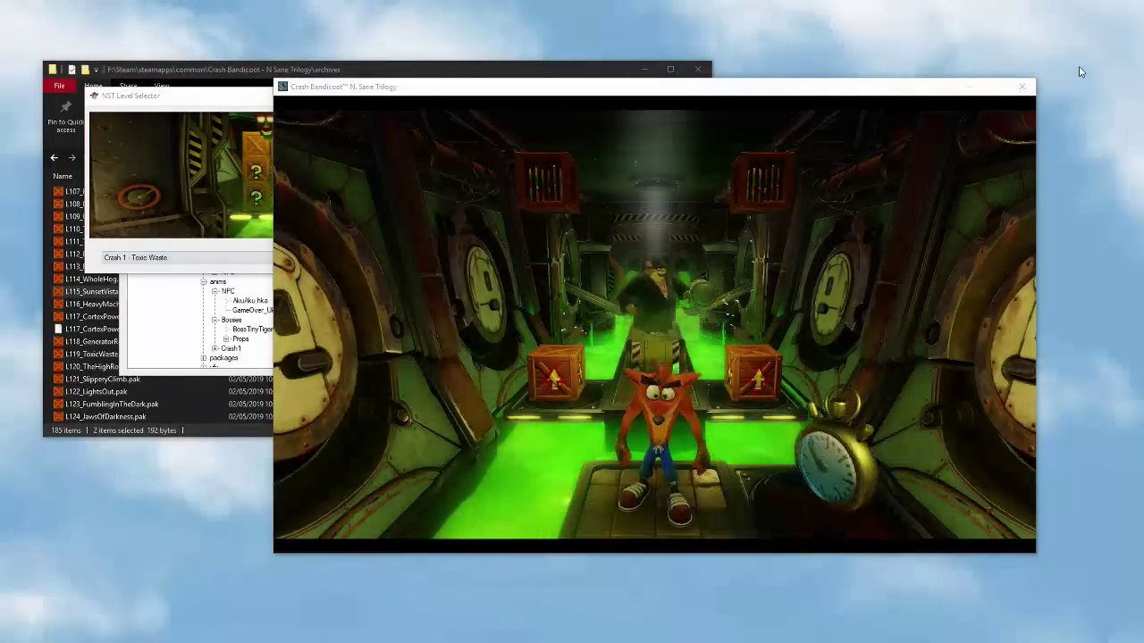
{"action": "left_click", "coordinate": [1024, 89]}
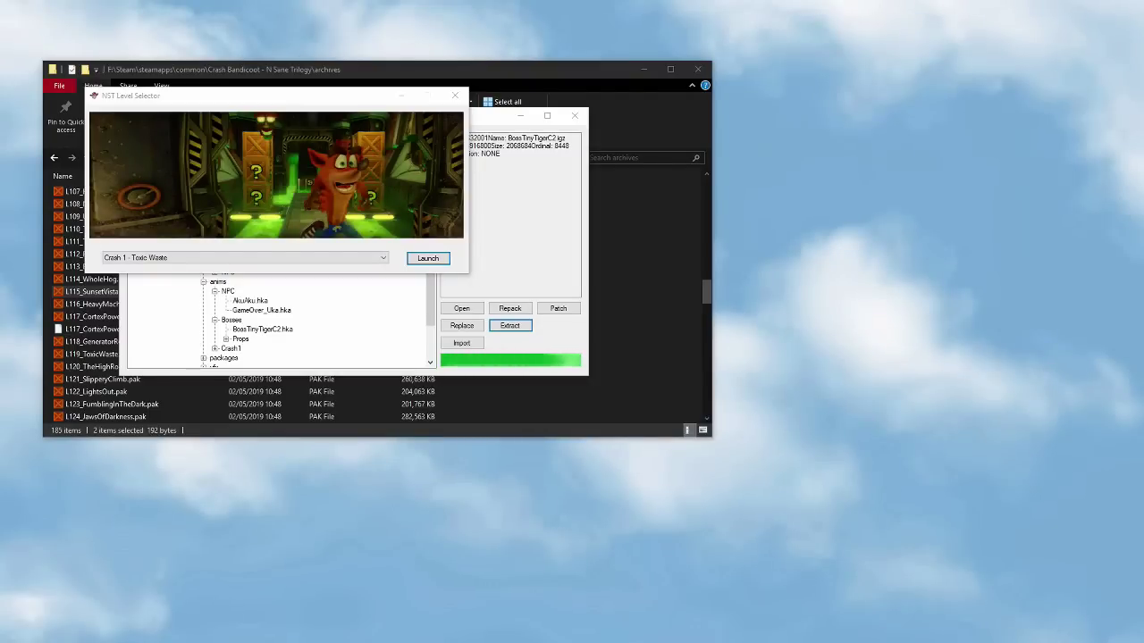
Step: Bring the Form1 tool over the other windows and pair L119_ToxicWaste in the first list with L107_HogWild in the second
{"action": "left_click_drag", "start_coordinate": [1096, 89], "coordinate": [730, 156]}
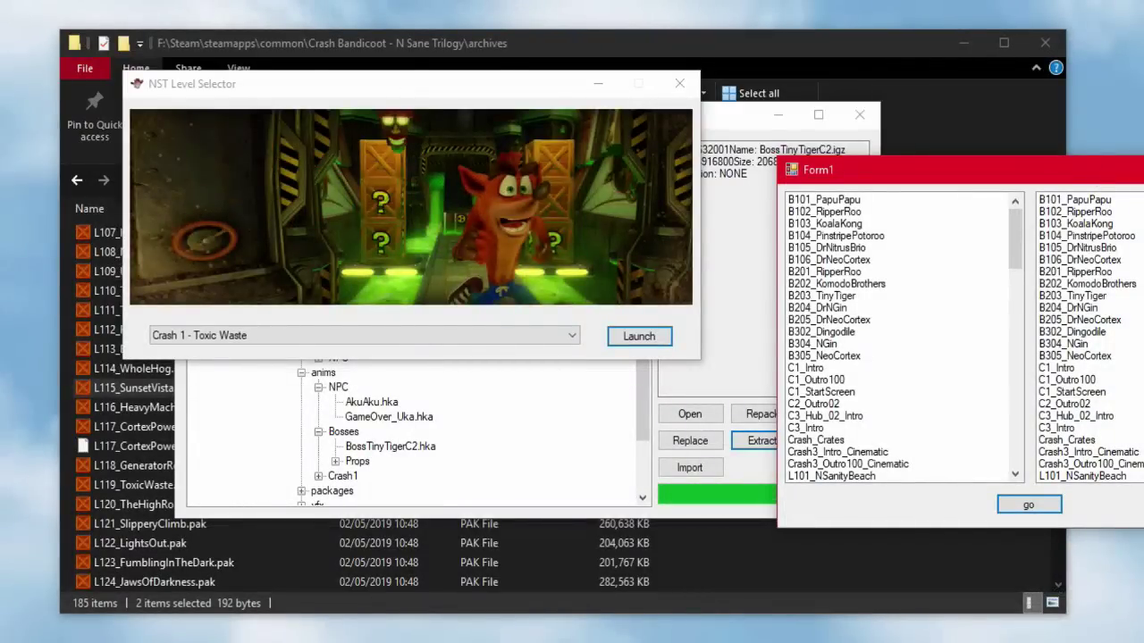
{"action": "left_click_drag", "start_coordinate": [943, 174], "coordinate": [567, 98]}
{"action": "scroll", "coordinate": [574, 235], "scroll_direction": "down", "scroll_amount": 8}
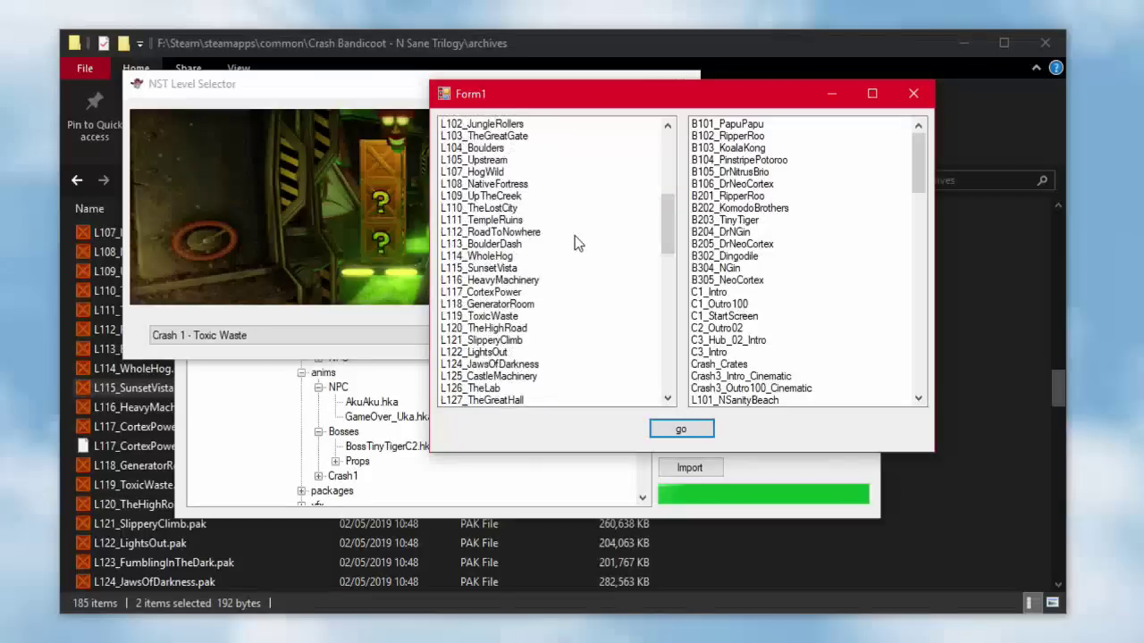
{"action": "scroll", "coordinate": [574, 236], "scroll_direction": "down", "scroll_amount": 4}
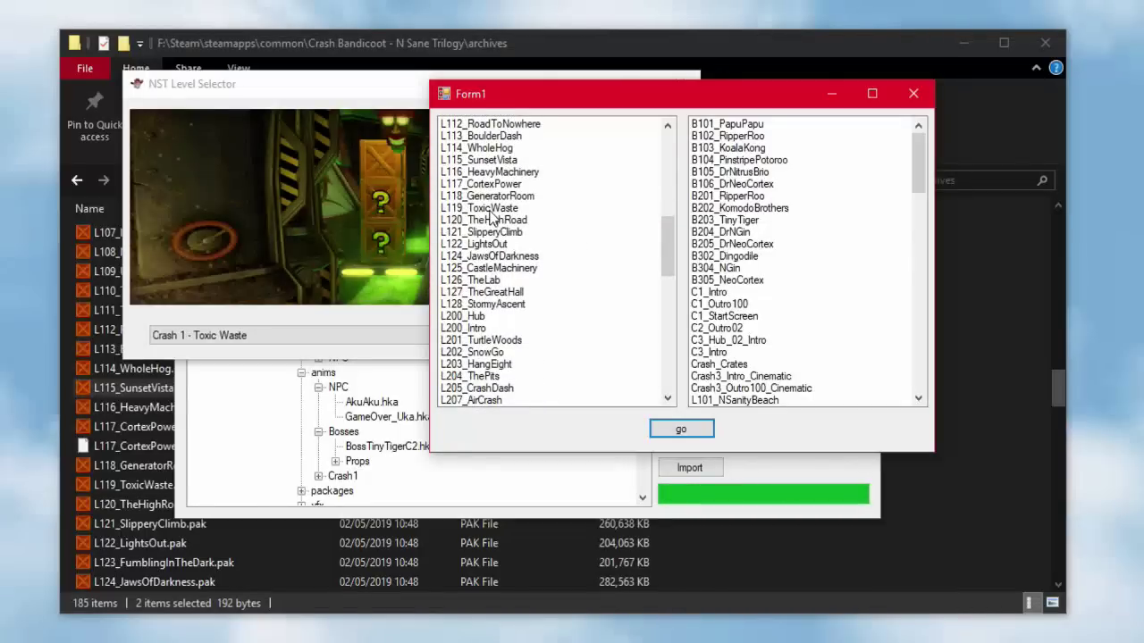
{"action": "left_click", "coordinate": [490, 213]}
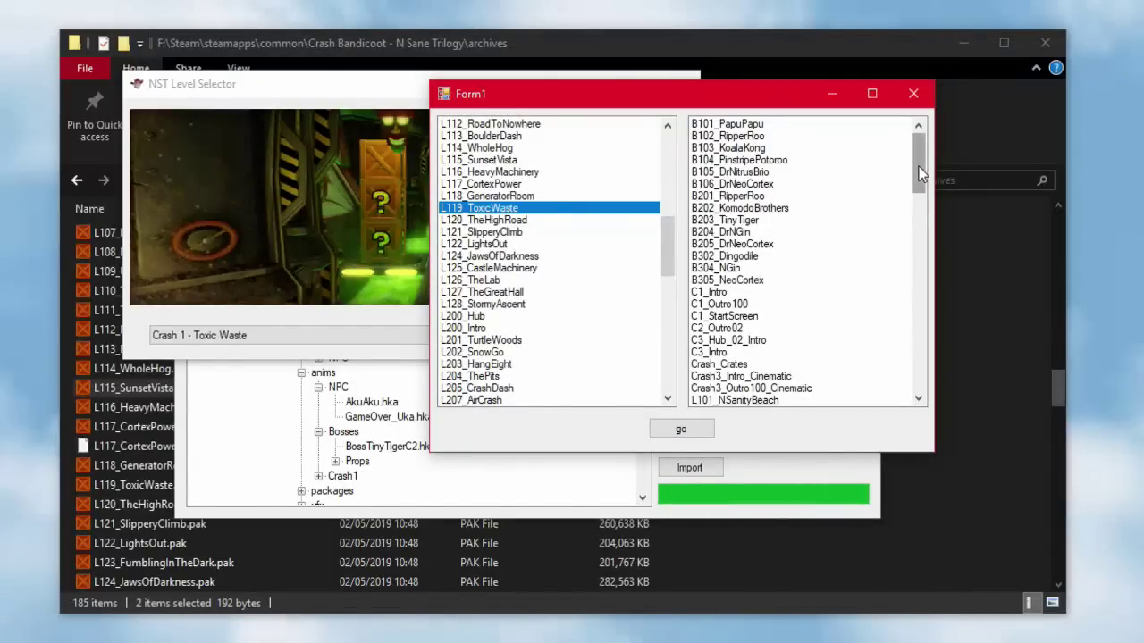
{"action": "left_click_drag", "start_coordinate": [920, 175], "coordinate": [912, 214]}
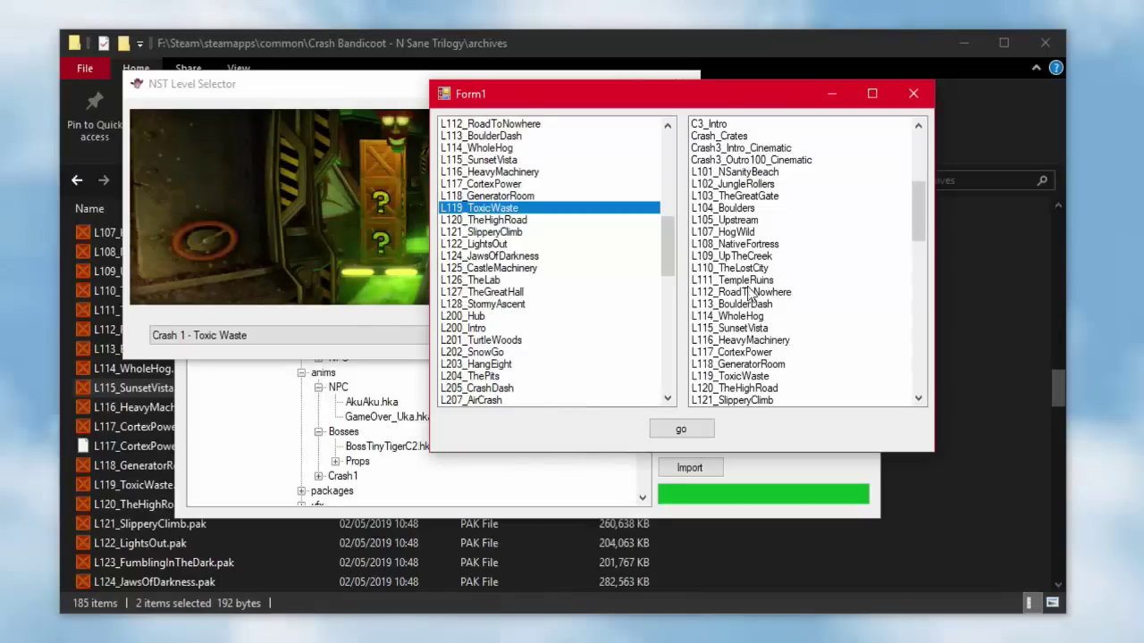
{"action": "left_click", "coordinate": [733, 245]}
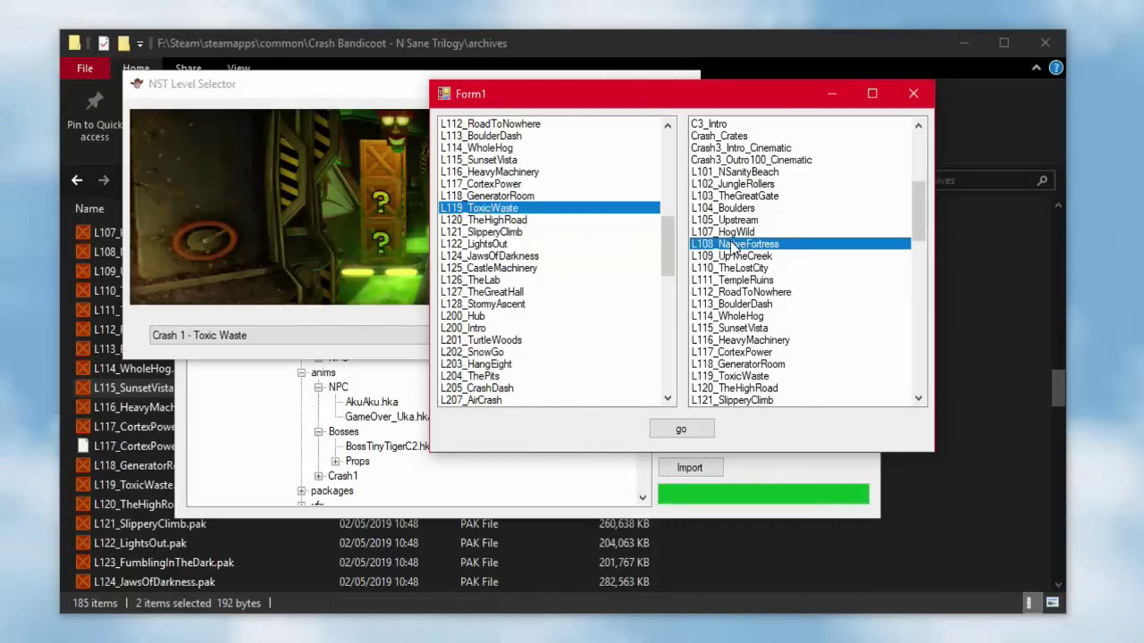
{"action": "left_click", "coordinate": [730, 235]}
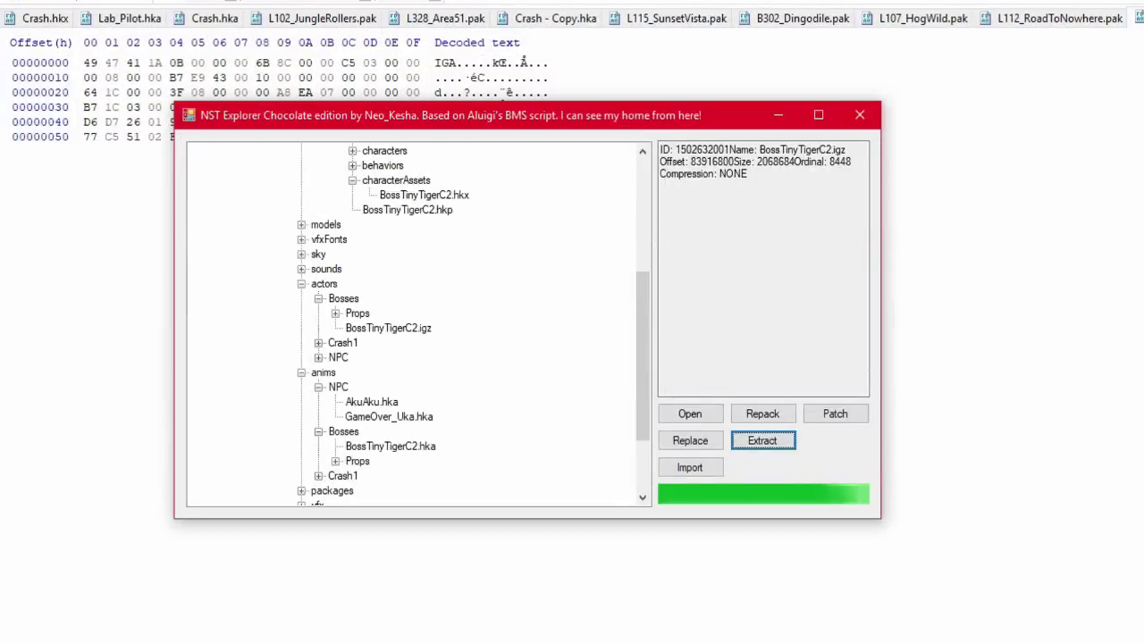
Step: Switch to NST Explorer and open L107_HogWild.pak.old from the archives folder of "Crash Bandicoot - N Sane Trilogy_"
{"action": "key", "text": "alt+Tab"}
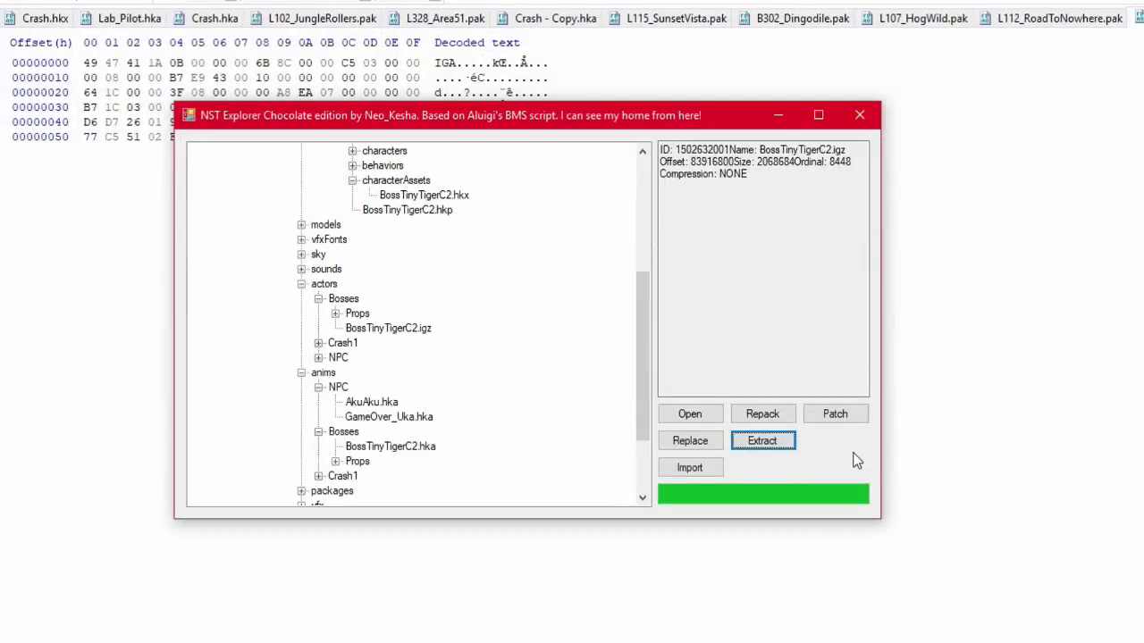
{"action": "left_click", "coordinate": [668, 414]}
{"action": "left_click", "coordinate": [845, 533]}
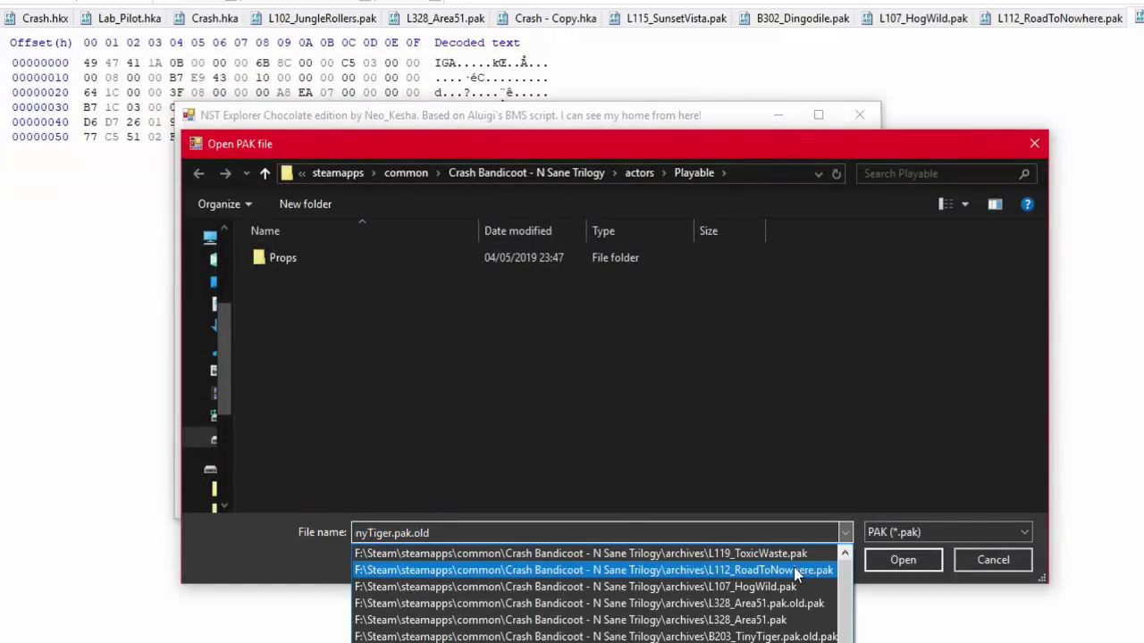
{"action": "left_click", "coordinate": [793, 569]}
{"action": "left_click", "coordinate": [659, 533]}
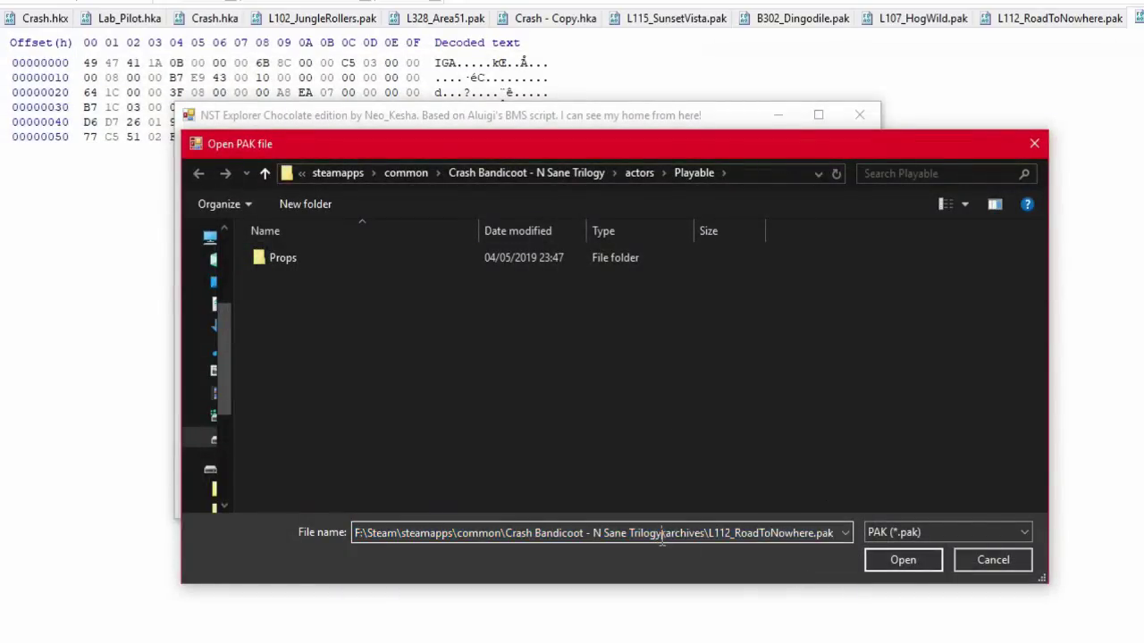
{"action": "type", "text": "_"}
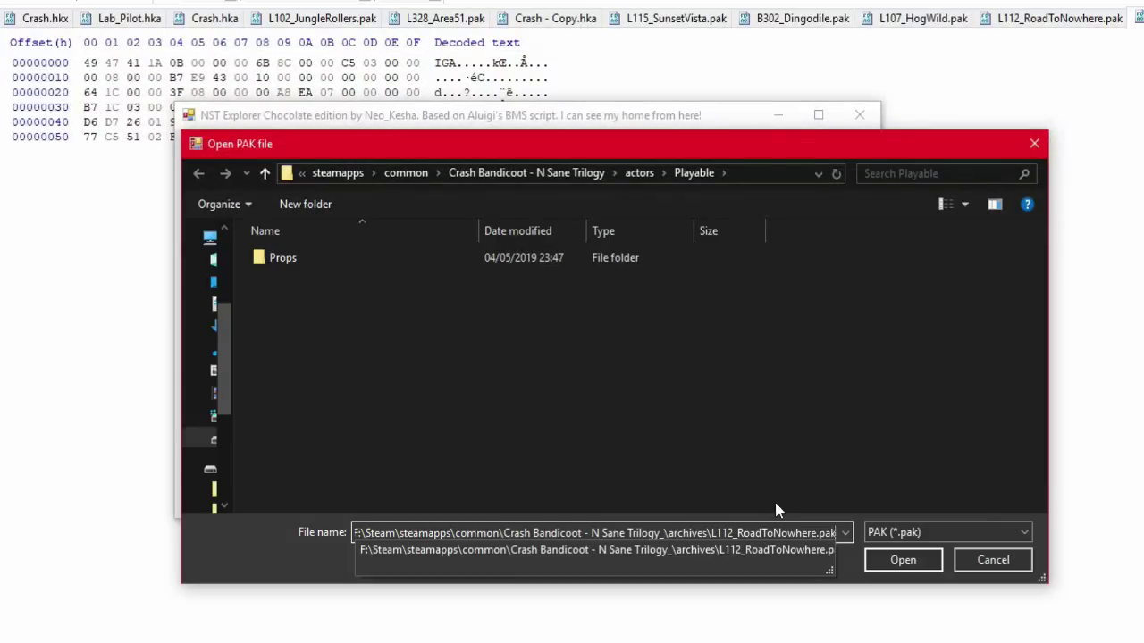
{"action": "left_click_drag", "start_coordinate": [724, 533], "coordinate": [797, 533]}
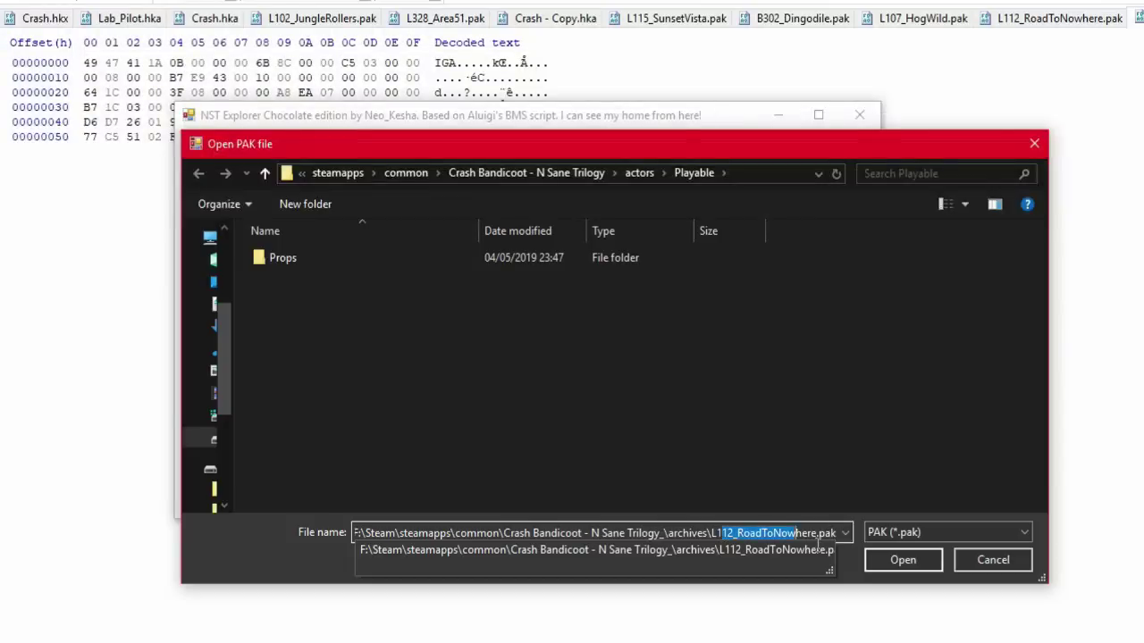
{"action": "type", "text": "07"}
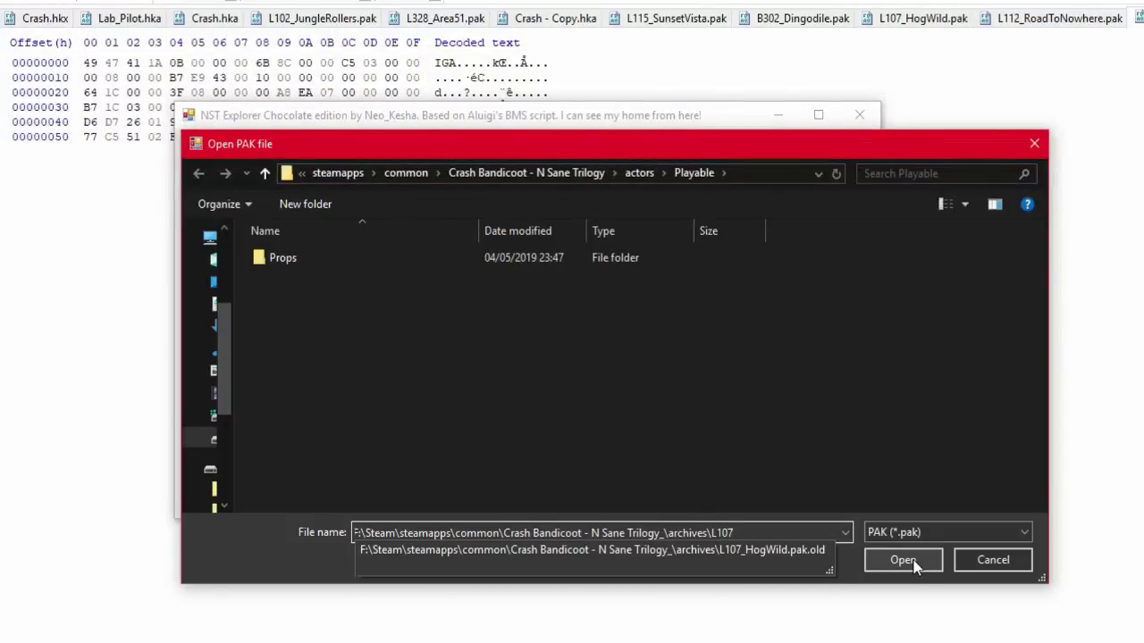
{"action": "key", "text": "Down"}
{"action": "left_click", "coordinate": [903, 560]}
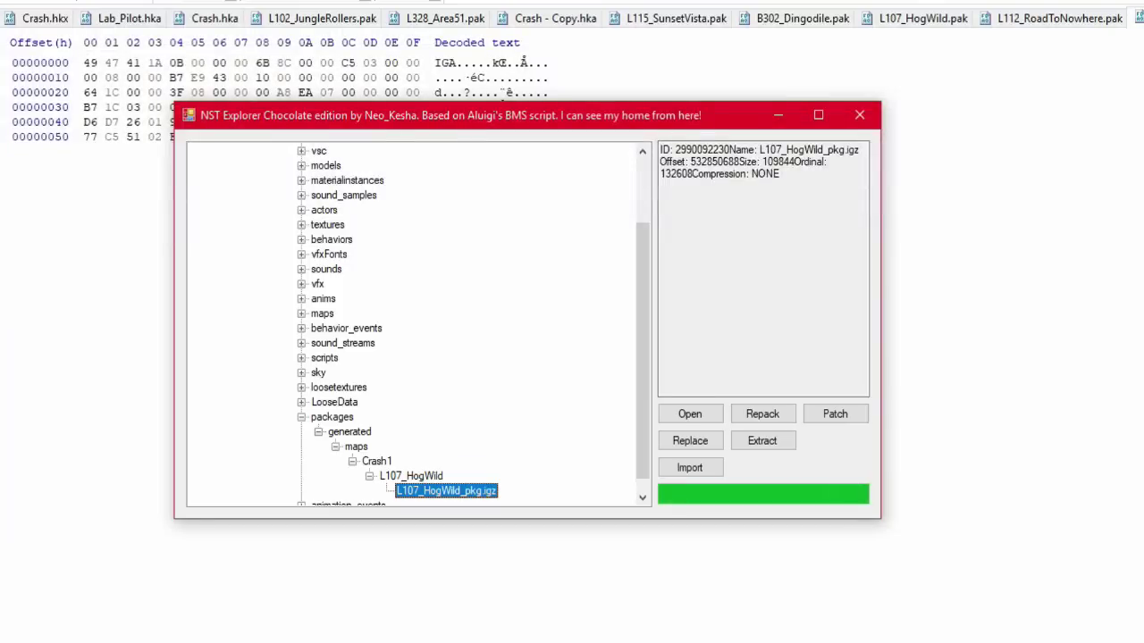
Step: Extract L107_HogWild_pkg.igz into Crash Bandicoot - N Sane Trilogy\packages\generated\maps\Crash1\L107_HogWild, overwriting the existing file
{"action": "left_click", "coordinate": [764, 442]}
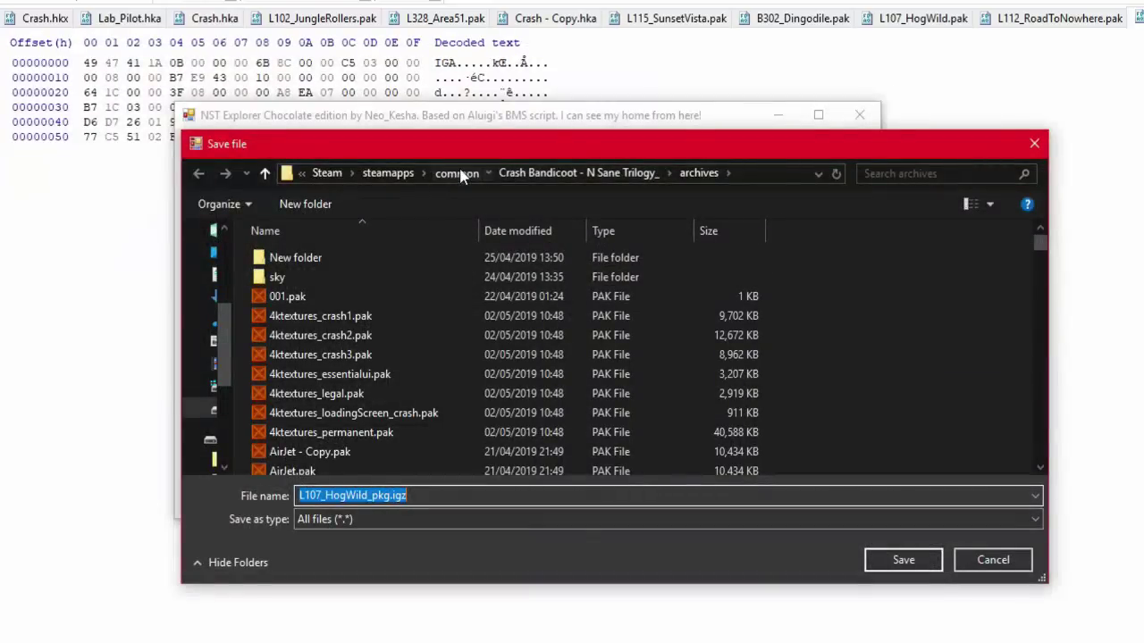
{"action": "left_click", "coordinate": [460, 174]}
{"action": "double_click", "coordinate": [412, 259]}
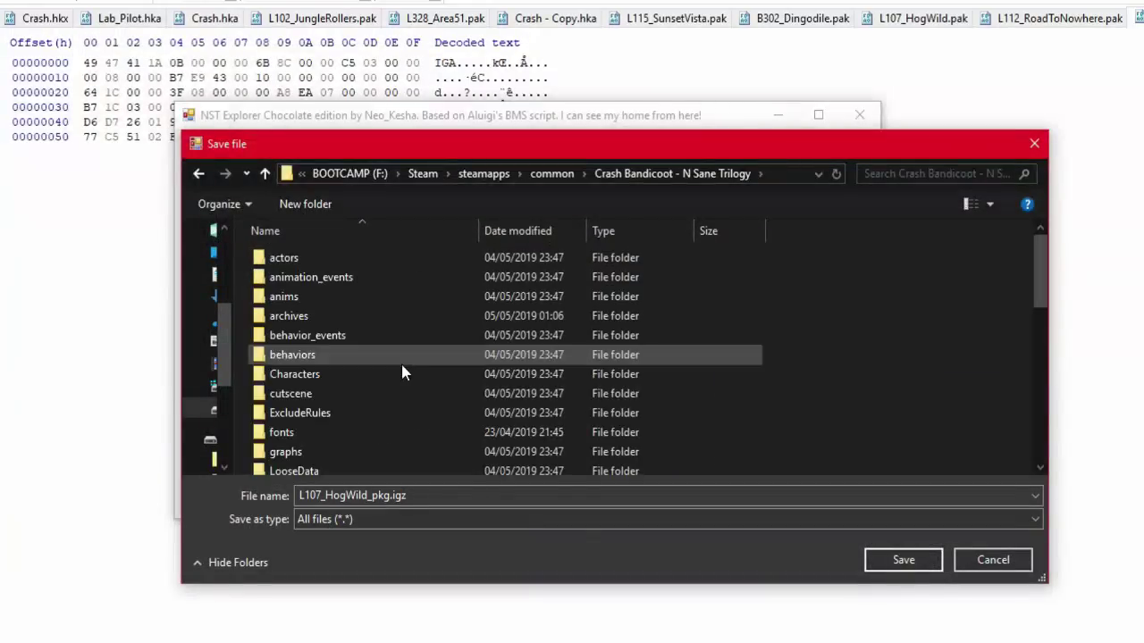
{"action": "scroll", "coordinate": [400, 373], "scroll_direction": "down", "scroll_amount": 6}
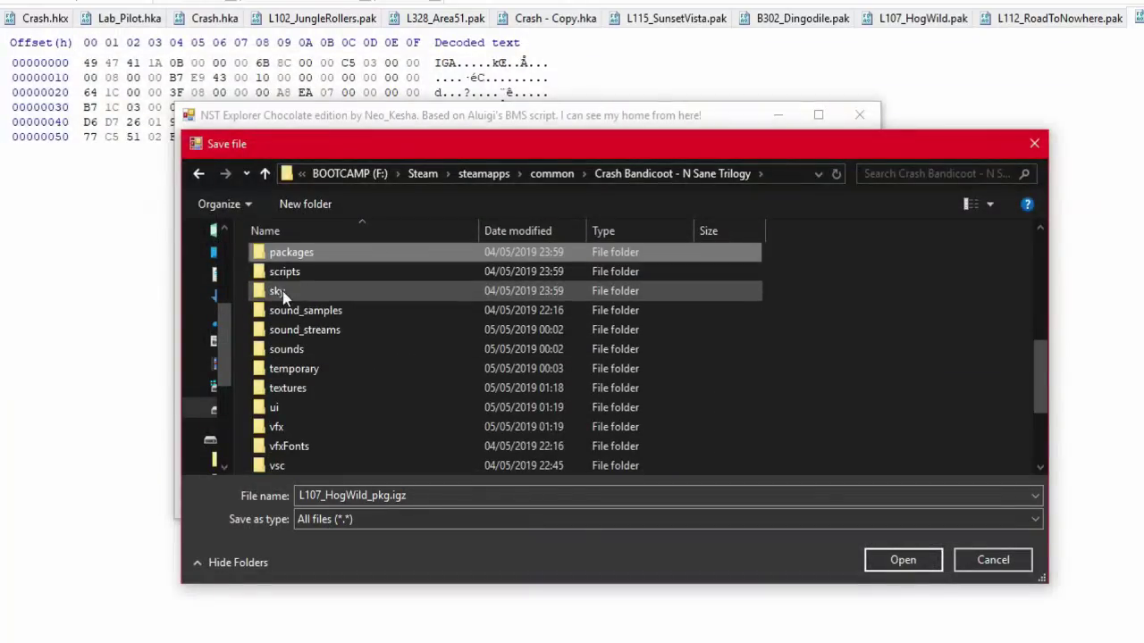
{"action": "double_click", "coordinate": [282, 254]}
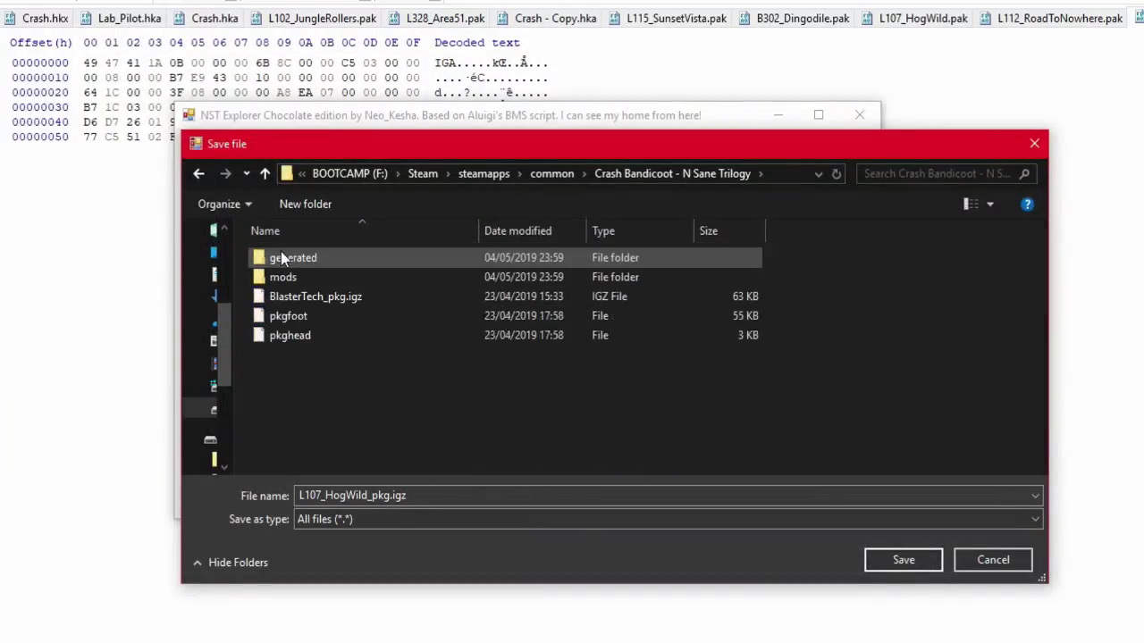
{"action": "double_click", "coordinate": [341, 259]}
{"action": "double_click", "coordinate": [315, 297]}
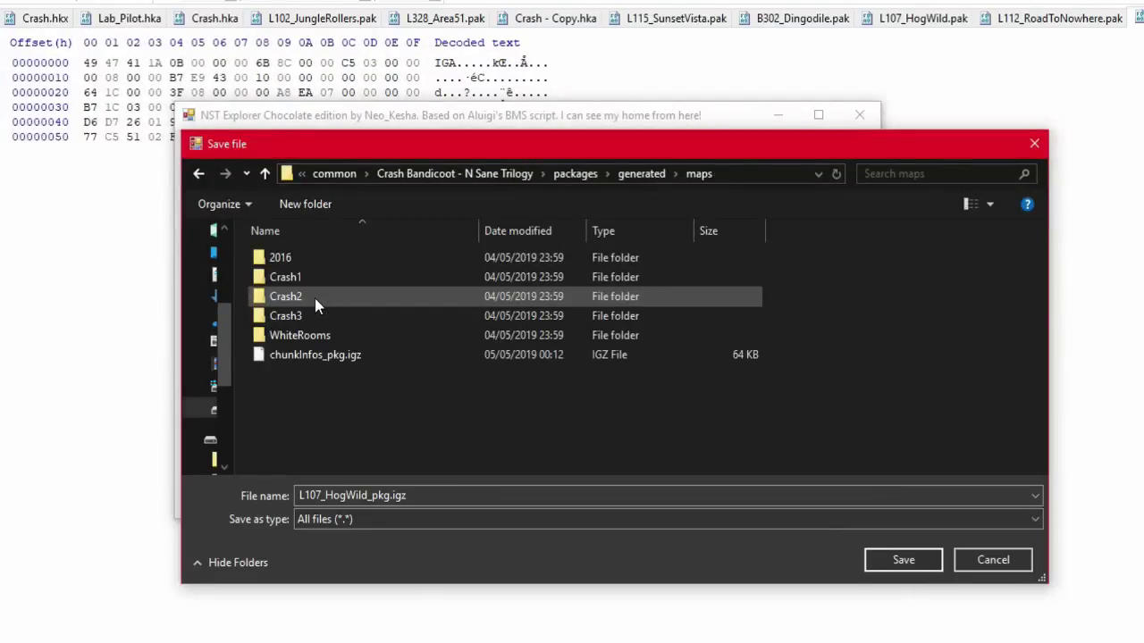
{"action": "double_click", "coordinate": [313, 281]}
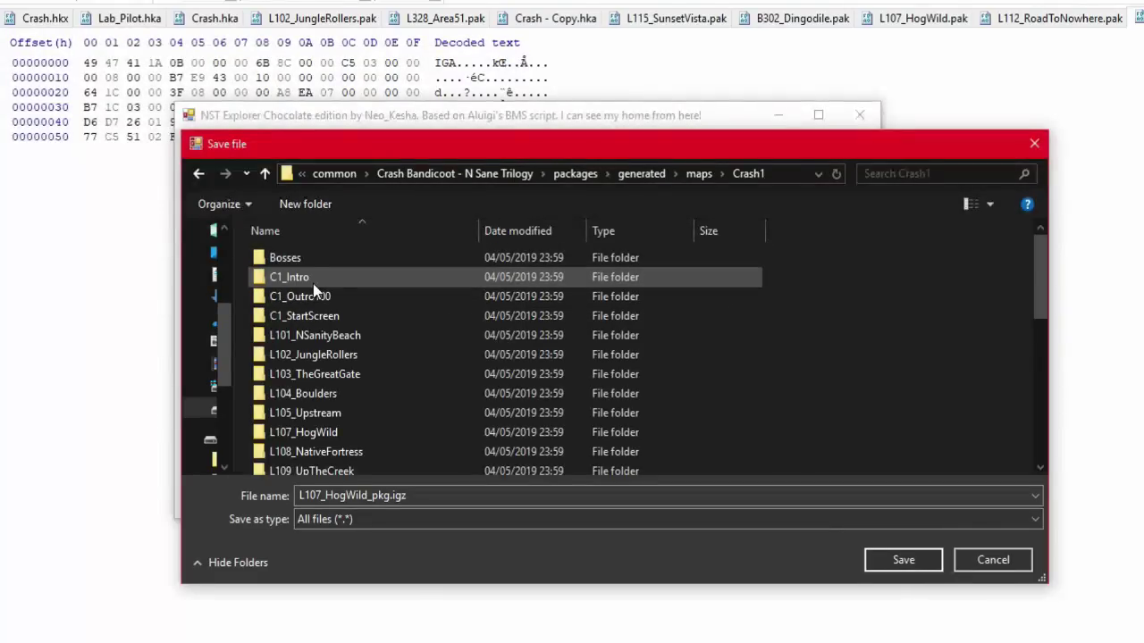
{"action": "double_click", "coordinate": [326, 431]}
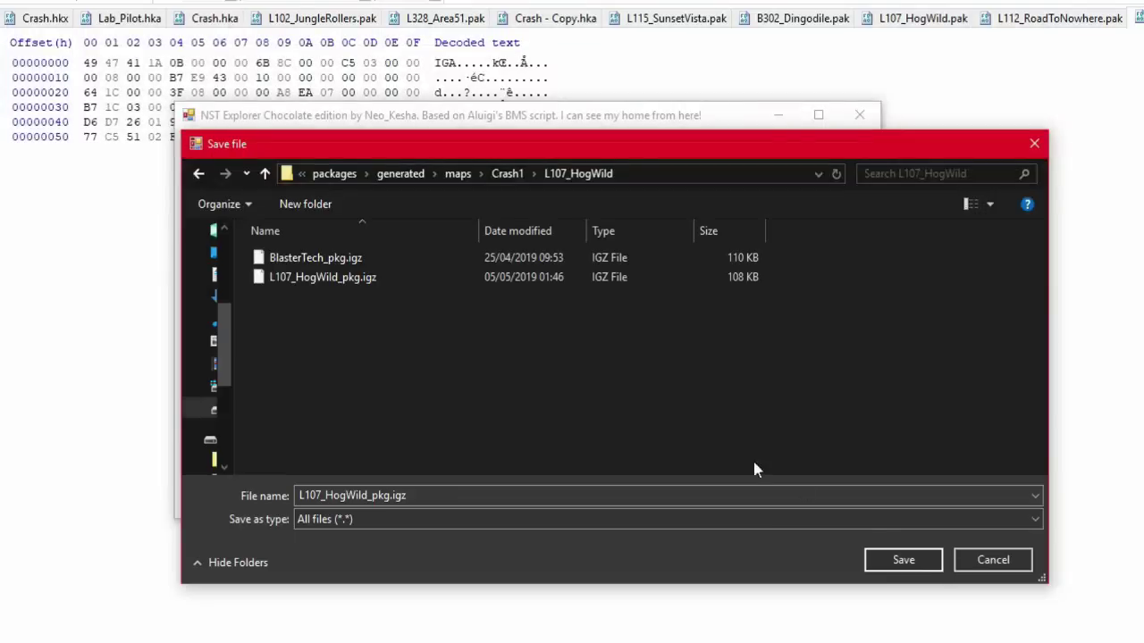
{"action": "left_click", "coordinate": [921, 569]}
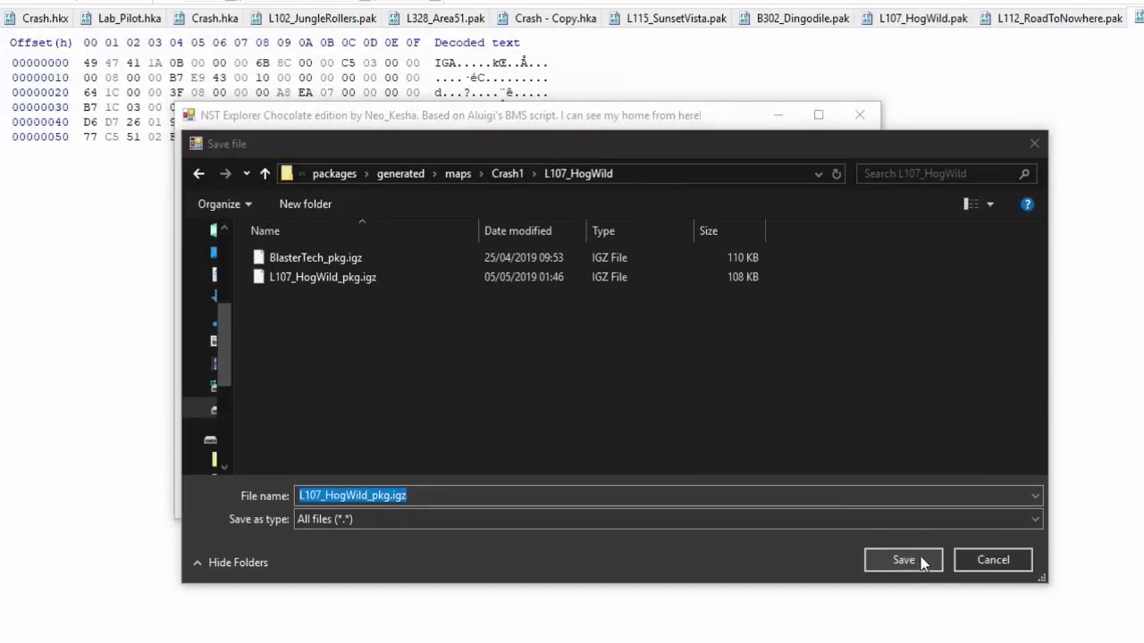
{"action": "left_click", "coordinate": [897, 444]}
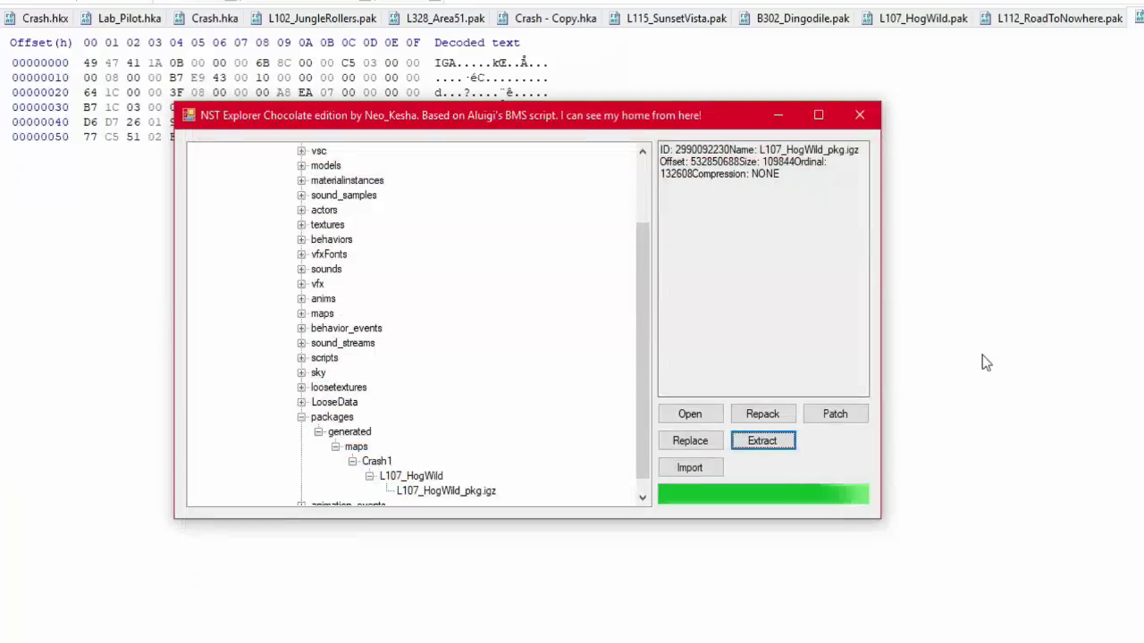
Step: Switch to the hex editor and open the extracted L107_HogWild_pkg.igz from the recent file paths
{"action": "left_click", "coordinate": [983, 330]}
{"action": "key", "text": "ctrl+o"}
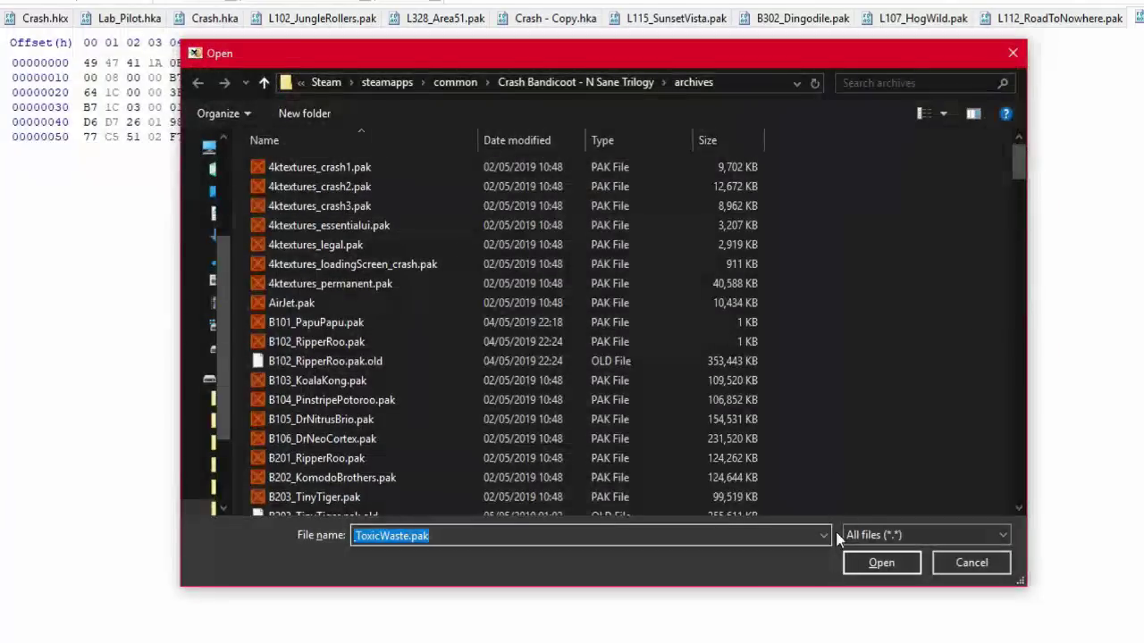
{"action": "left_click", "coordinate": [826, 535]}
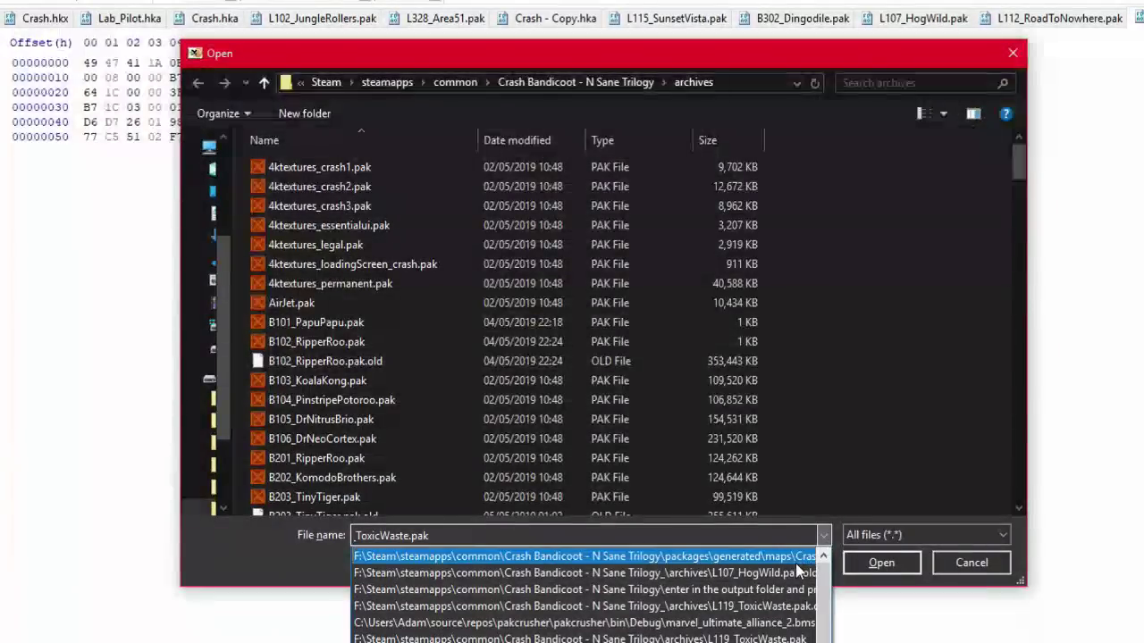
{"action": "left_click", "coordinate": [794, 563]}
{"action": "left_click", "coordinate": [901, 570]}
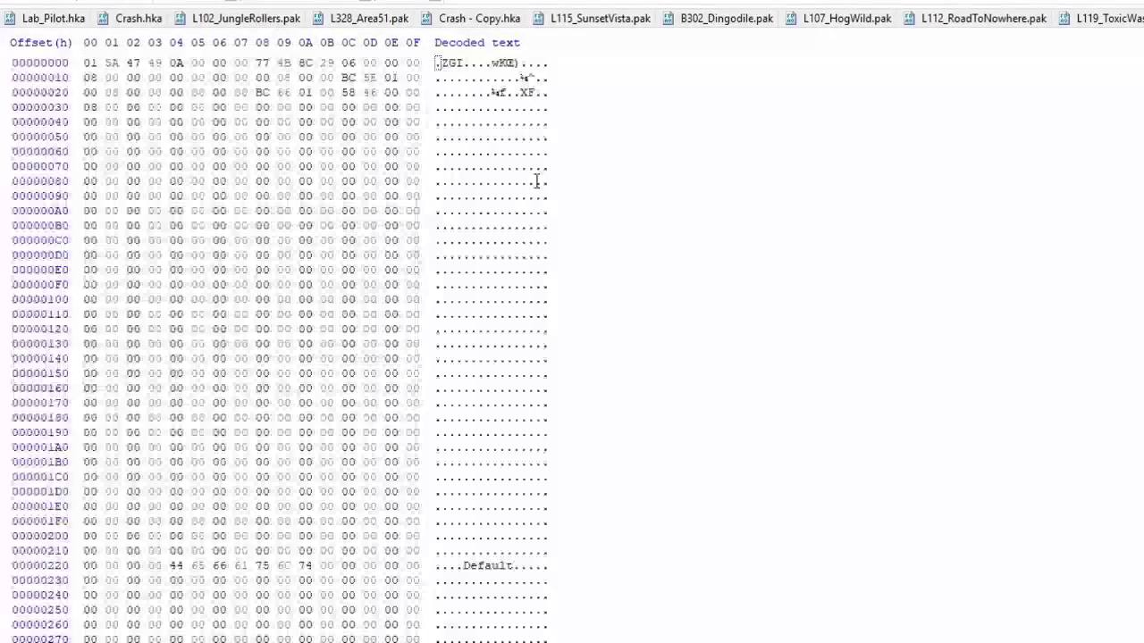
Step: Examine the script, sound and texture paths in the decoded text of L107_HogWild_pkg.igz
{"action": "scroll", "coordinate": [537, 182], "scroll_direction": "down", "scroll_amount": 20}
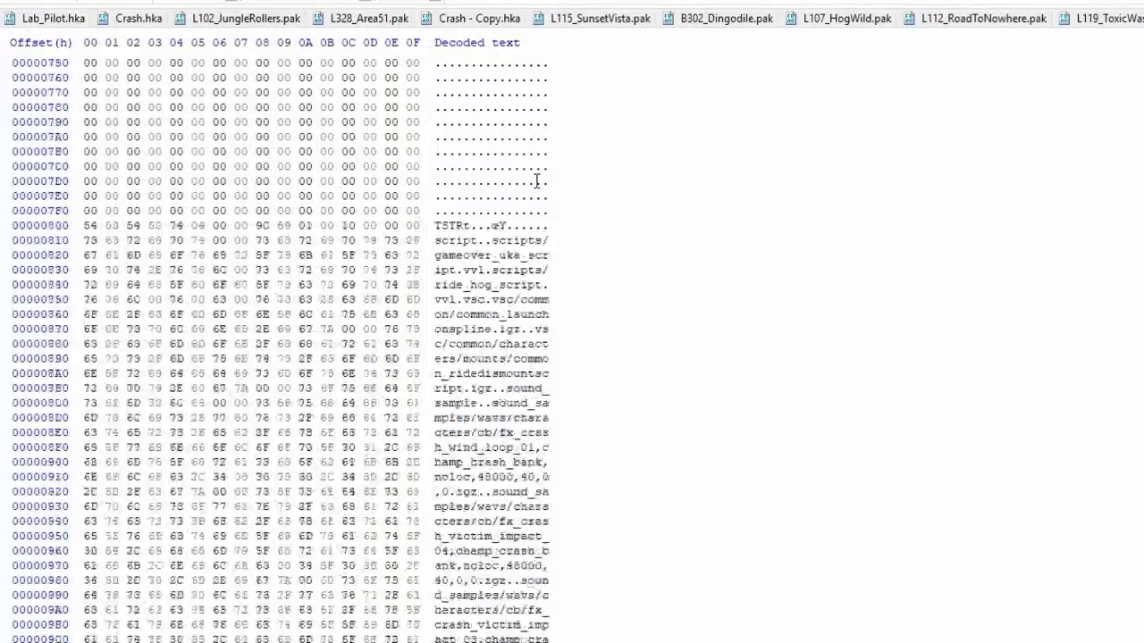
{"action": "scroll", "coordinate": [537, 181], "scroll_direction": "up", "scroll_amount": 20}
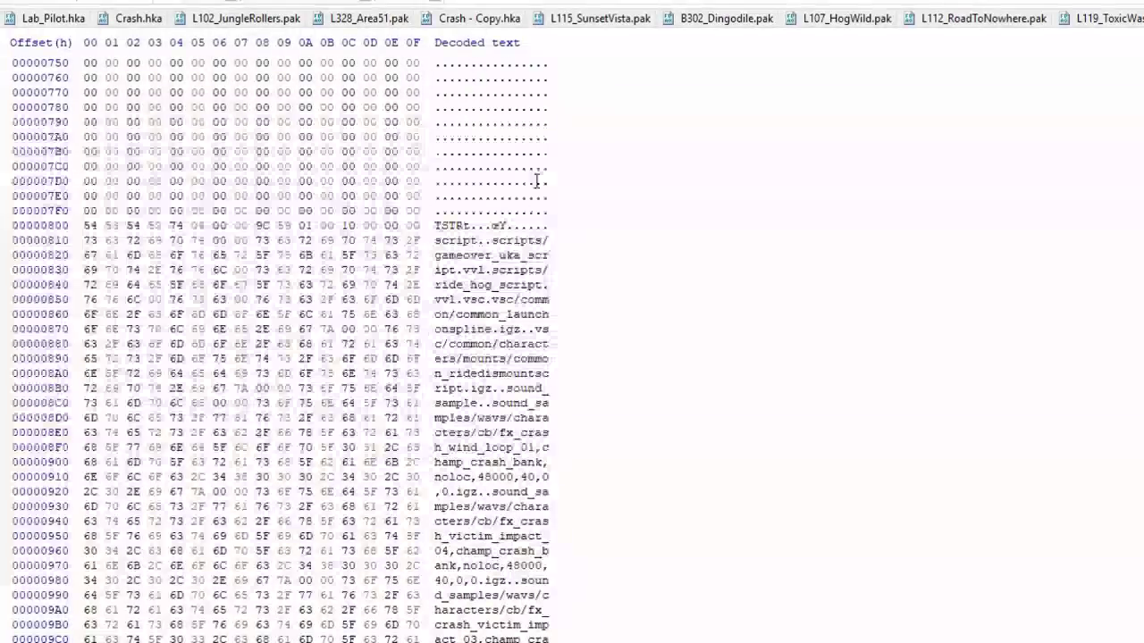
{"action": "scroll", "coordinate": [539, 203], "scroll_direction": "down", "scroll_amount": 20}
{"action": "scroll", "coordinate": [539, 207], "scroll_direction": "down", "scroll_amount": 20}
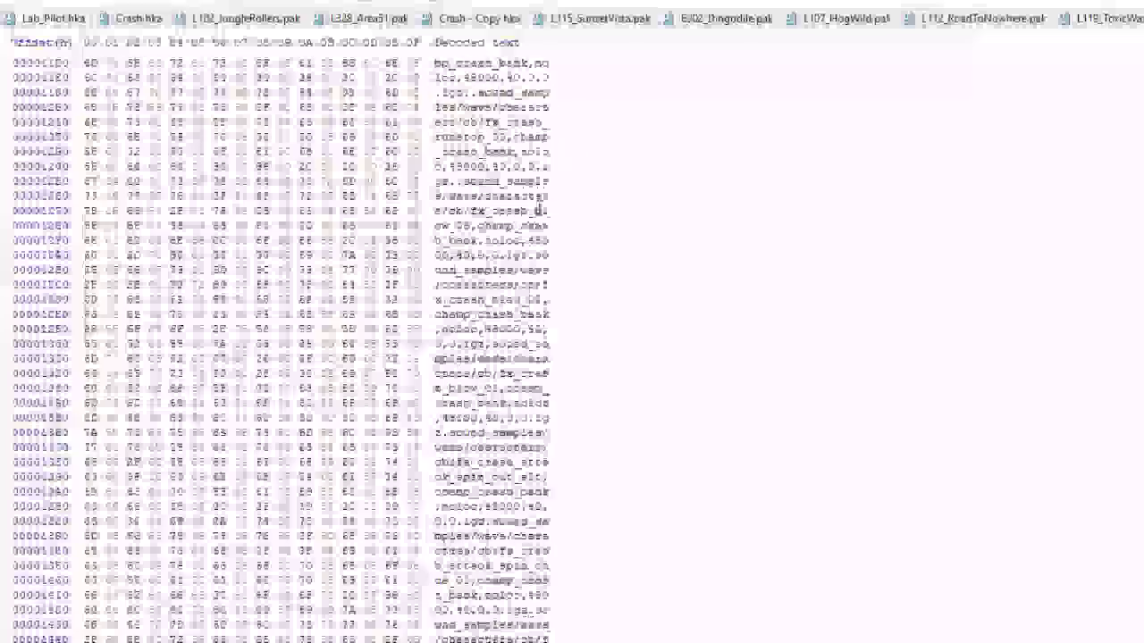
{"action": "scroll", "coordinate": [541, 225], "scroll_direction": "down", "scroll_amount": 20}
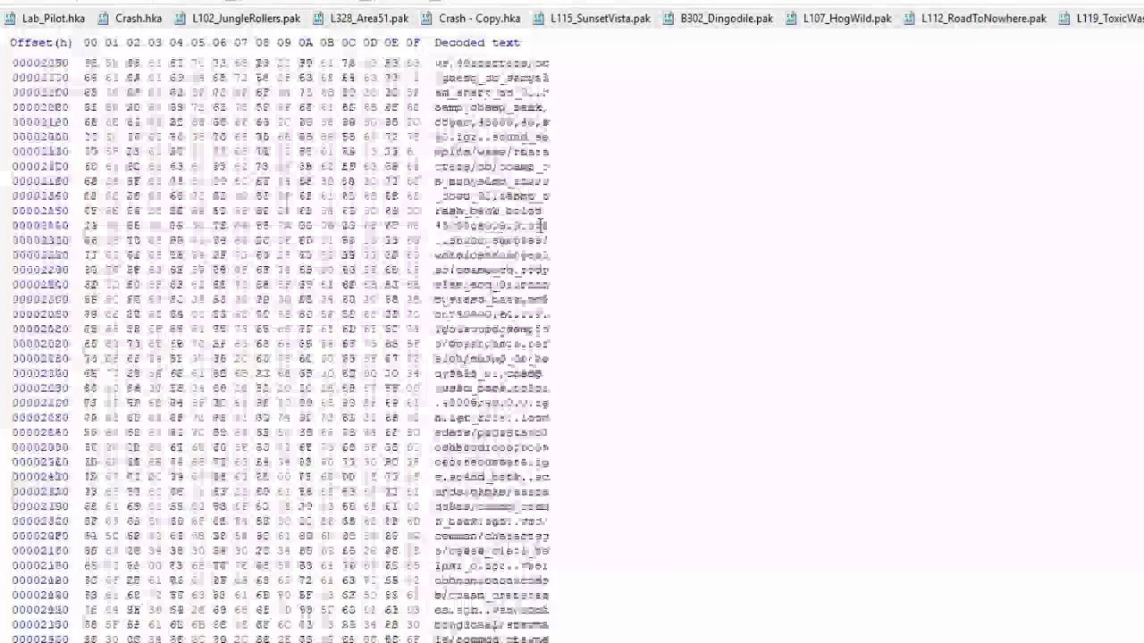
{"action": "scroll", "coordinate": [543, 240], "scroll_direction": "down", "scroll_amount": 20}
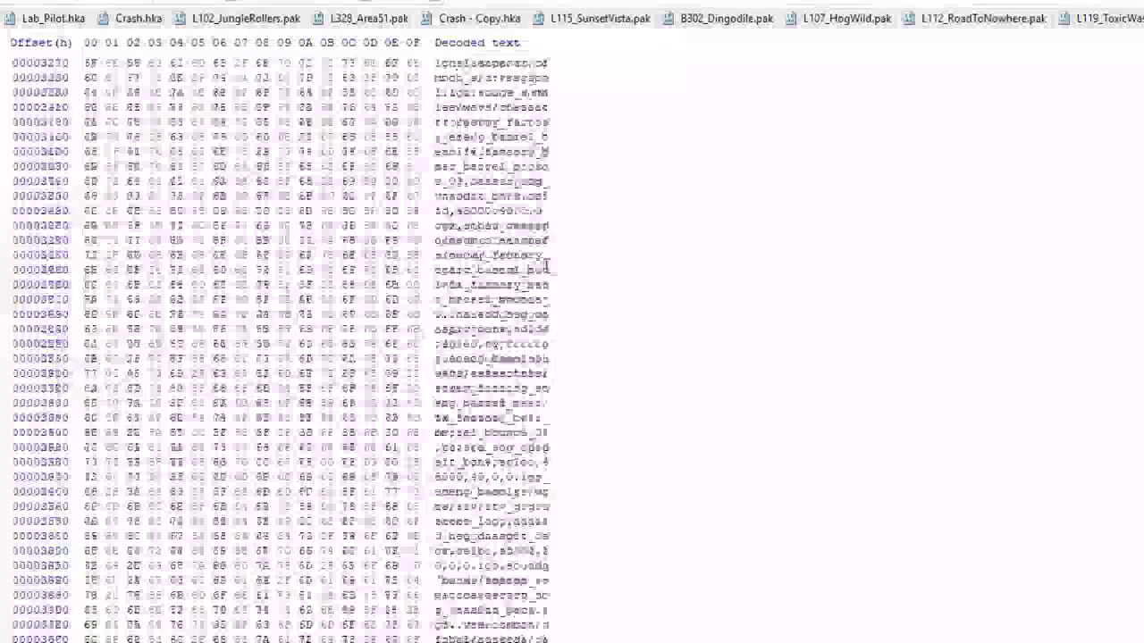
{"action": "scroll", "coordinate": [552, 358], "scroll_direction": "down", "scroll_amount": 20}
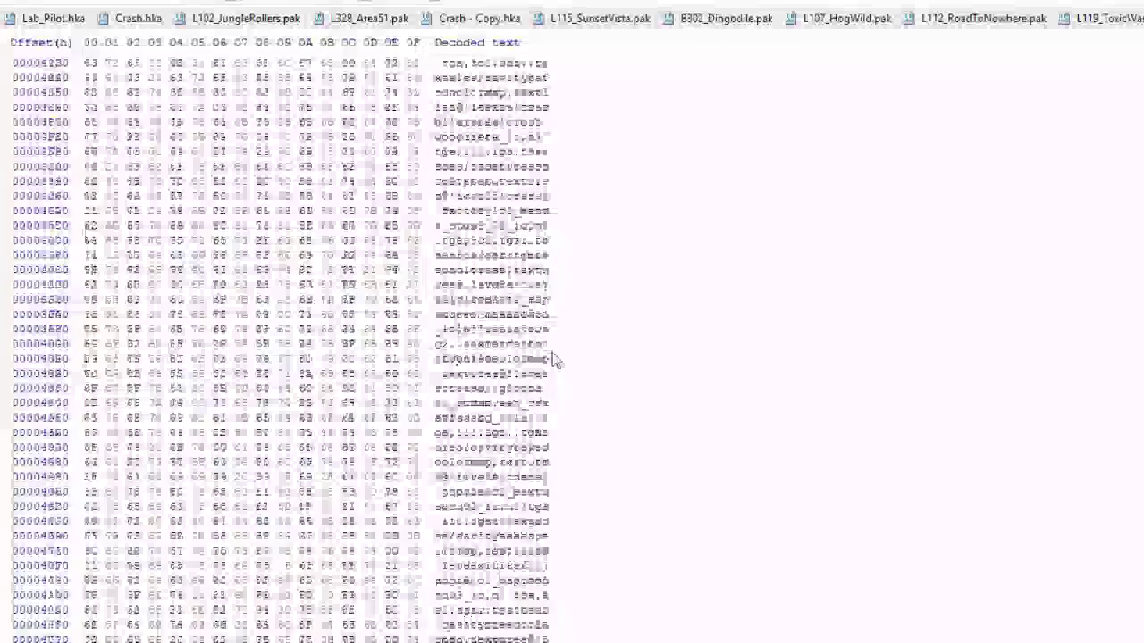
{"action": "scroll", "coordinate": [548, 383], "scroll_direction": "down", "scroll_amount": 20}
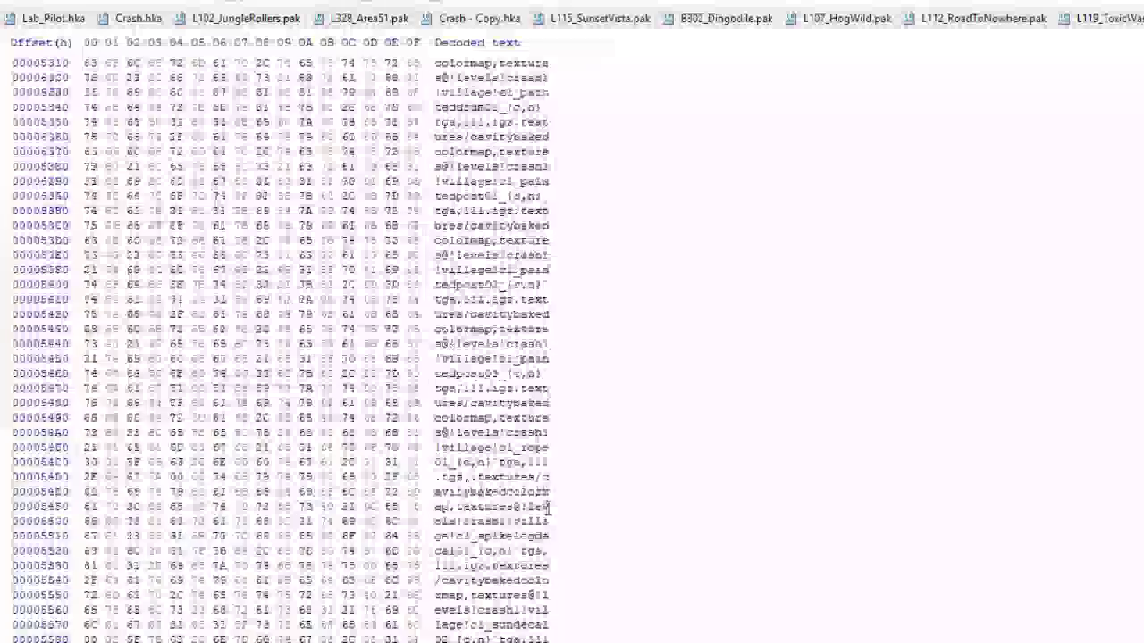
{"action": "scroll", "coordinate": [549, 508], "scroll_direction": "down", "scroll_amount": 20}
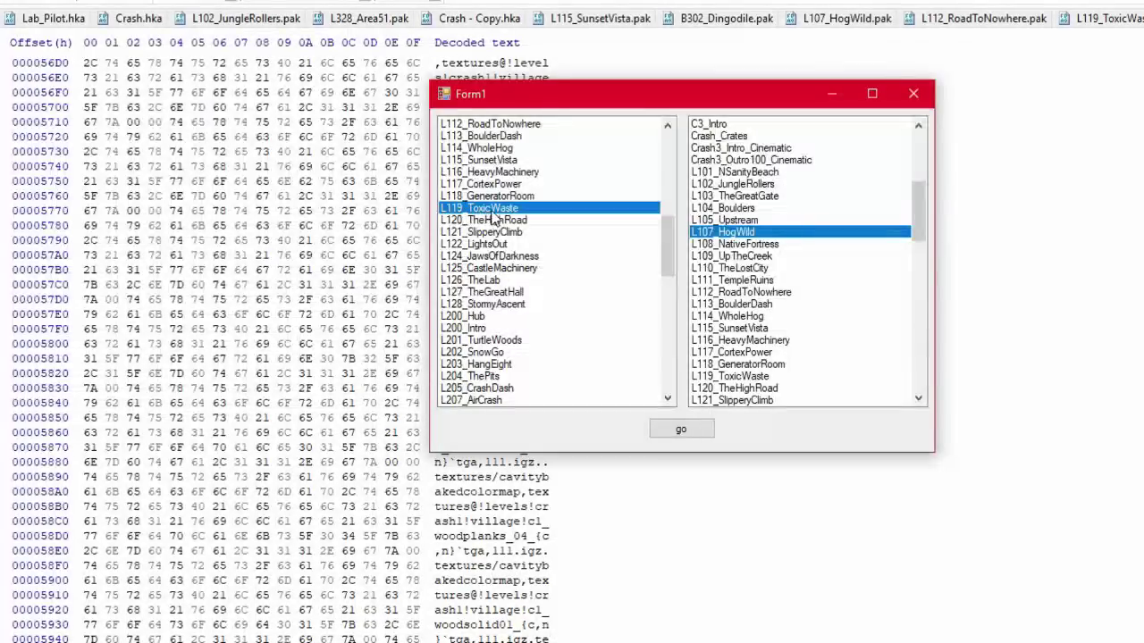
Step: Start the L119_ToxicWaste and L107_HogWild pairing in Form1 to list the Toxic Waste map files, then return to the hex editor
{"action": "left_click", "coordinate": [699, 432]}
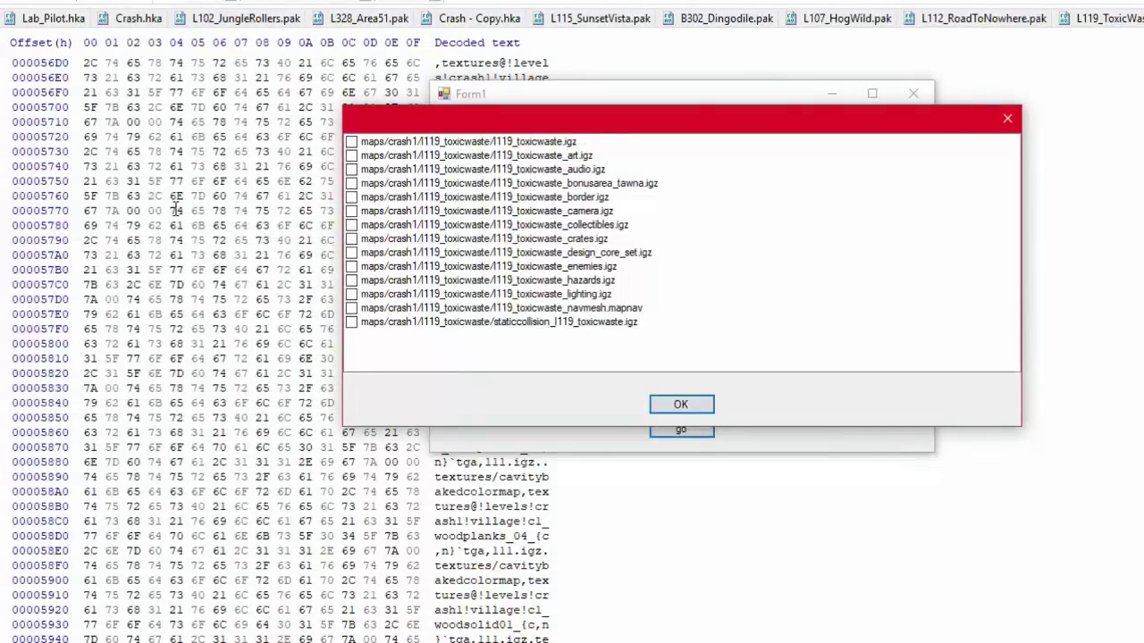
{"action": "left_click", "coordinate": [1007, 118]}
Step: Examine the remaining texture and save-slot image paths in the decoded text of L107_HogWild_pkg.igz
{"action": "scroll", "coordinate": [336, 307], "scroll_direction": "down", "scroll_amount": 20}
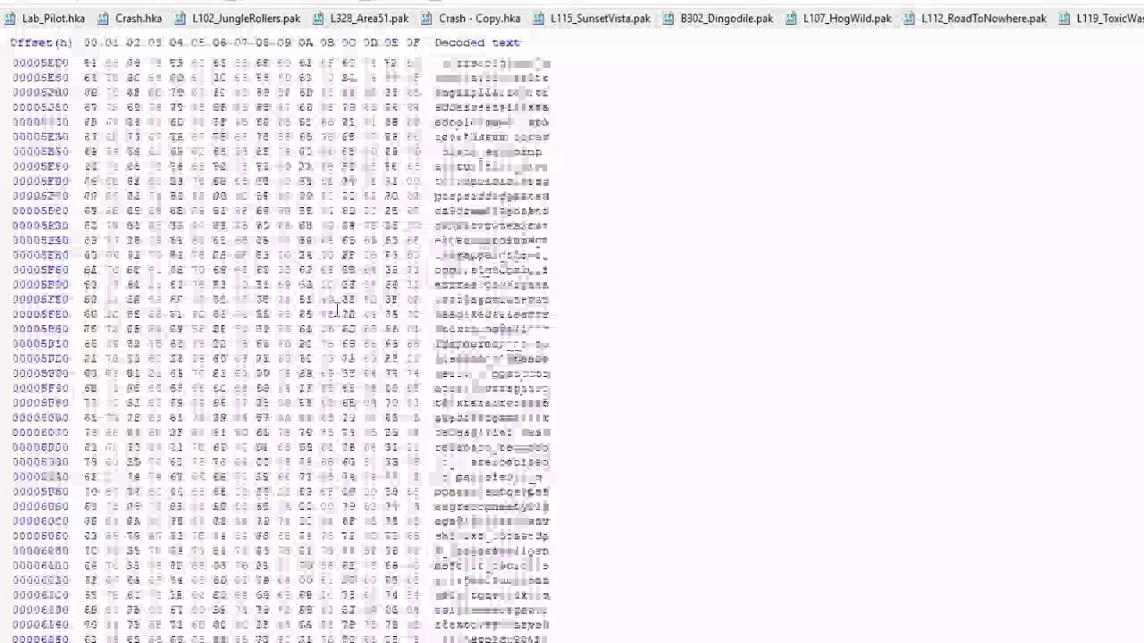
{"action": "scroll", "coordinate": [339, 314], "scroll_direction": "down", "scroll_amount": 20}
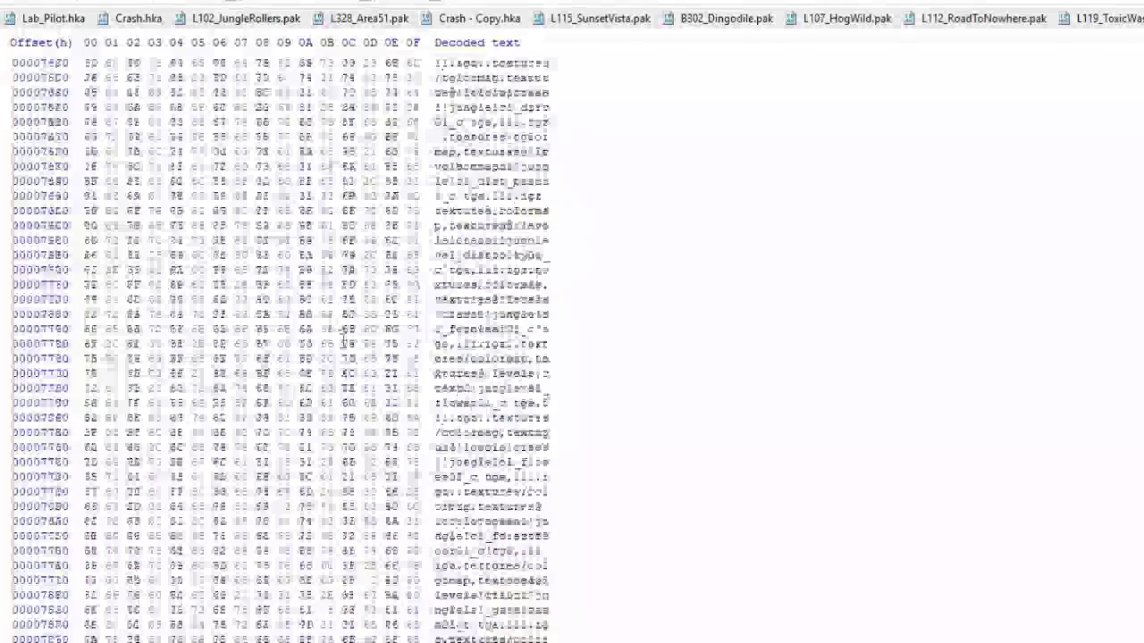
{"action": "scroll", "coordinate": [343, 346], "scroll_direction": "down", "scroll_amount": 20}
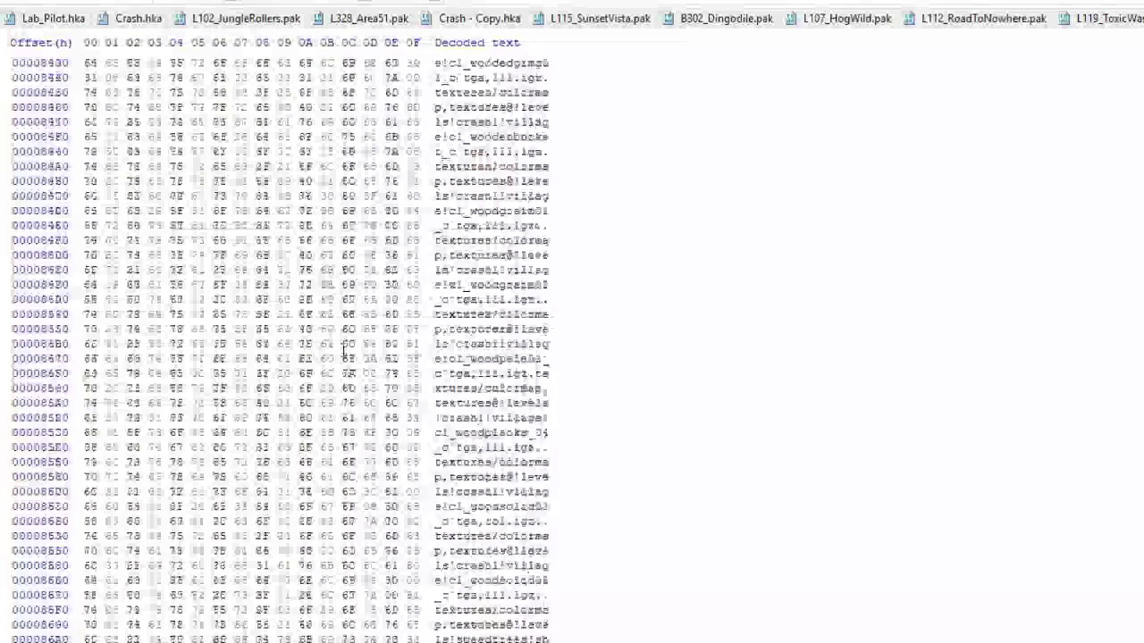
{"action": "scroll", "coordinate": [342, 351], "scroll_direction": "down", "scroll_amount": 20}
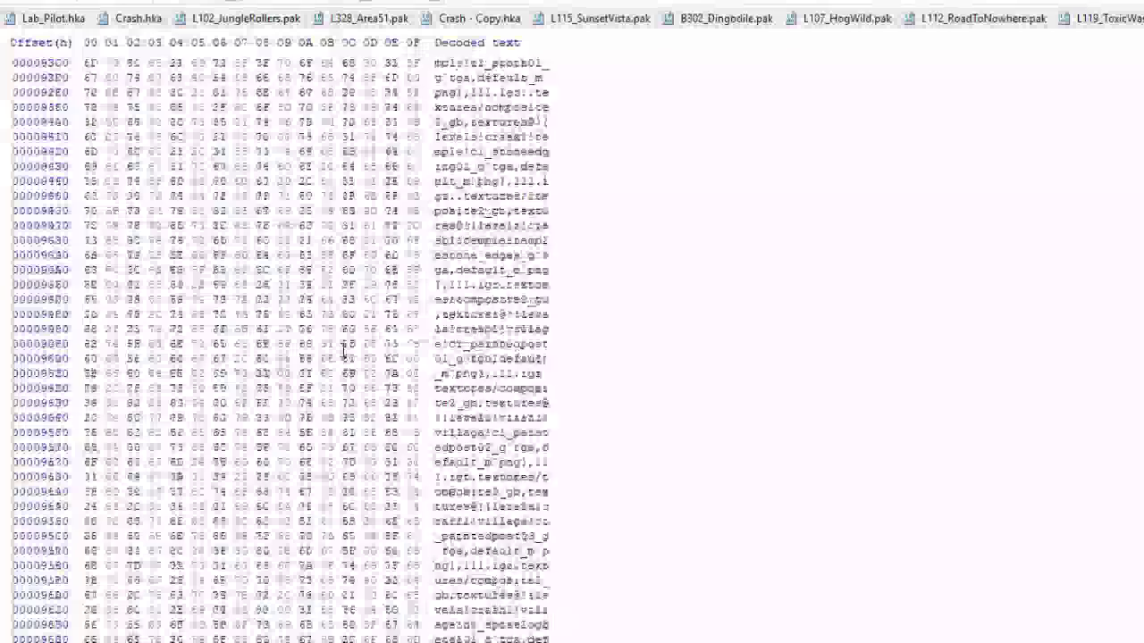
{"action": "scroll", "coordinate": [343, 351], "scroll_direction": "down", "scroll_amount": 20}
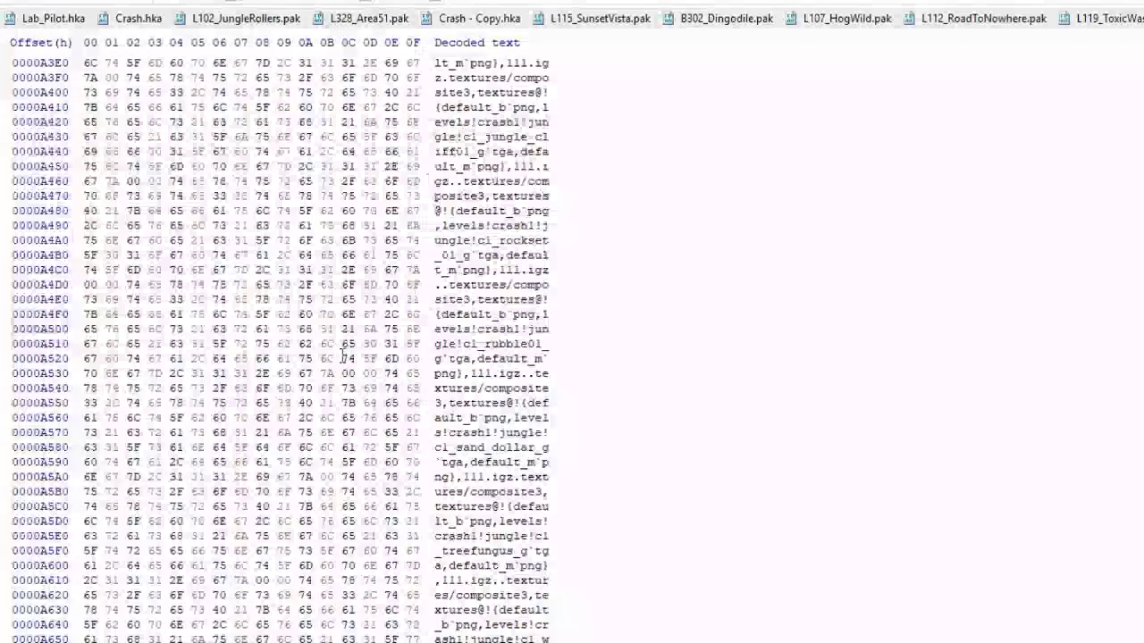
{"action": "scroll", "coordinate": [467, 314], "scroll_direction": "down", "scroll_amount": 20}
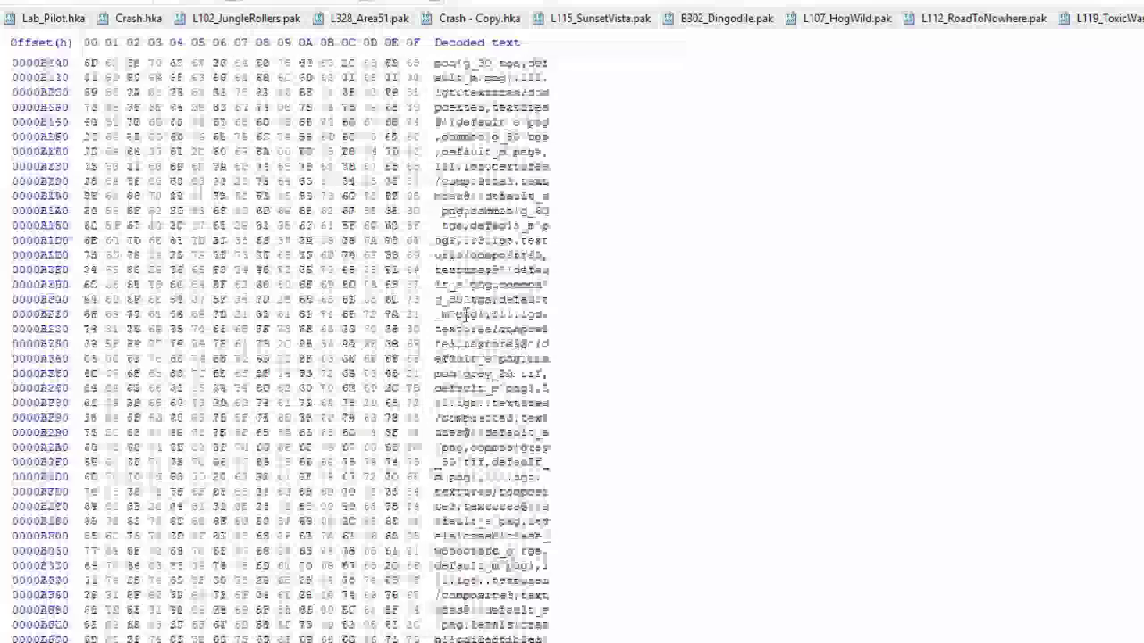
{"action": "scroll", "coordinate": [465, 315], "scroll_direction": "down", "scroll_amount": 20}
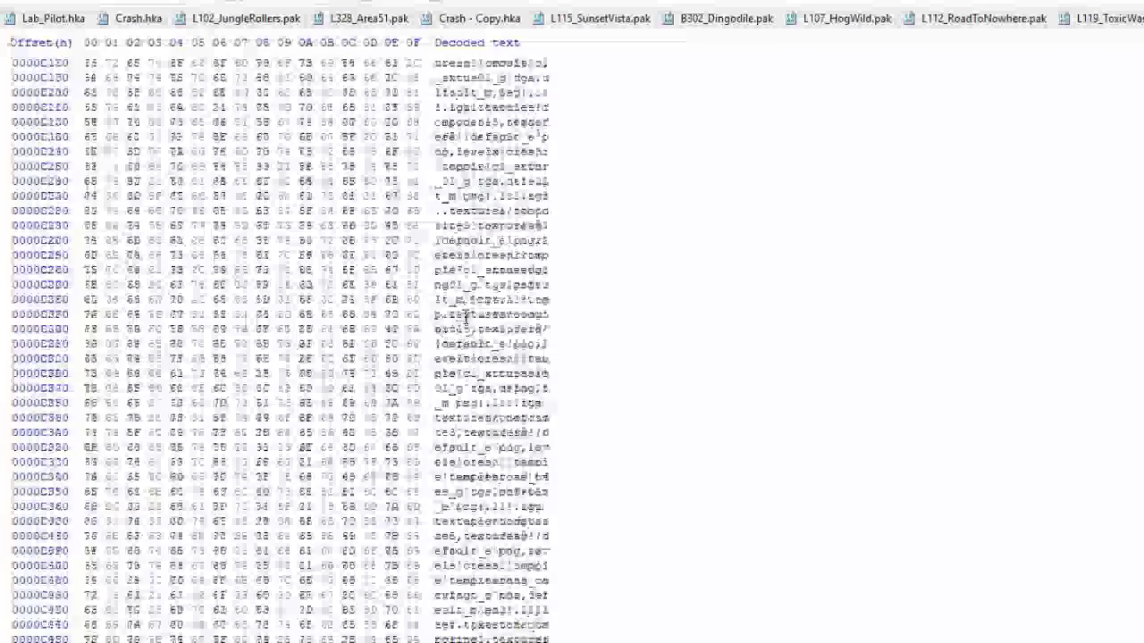
{"action": "scroll", "coordinate": [465, 366], "scroll_direction": "down", "scroll_amount": 8}
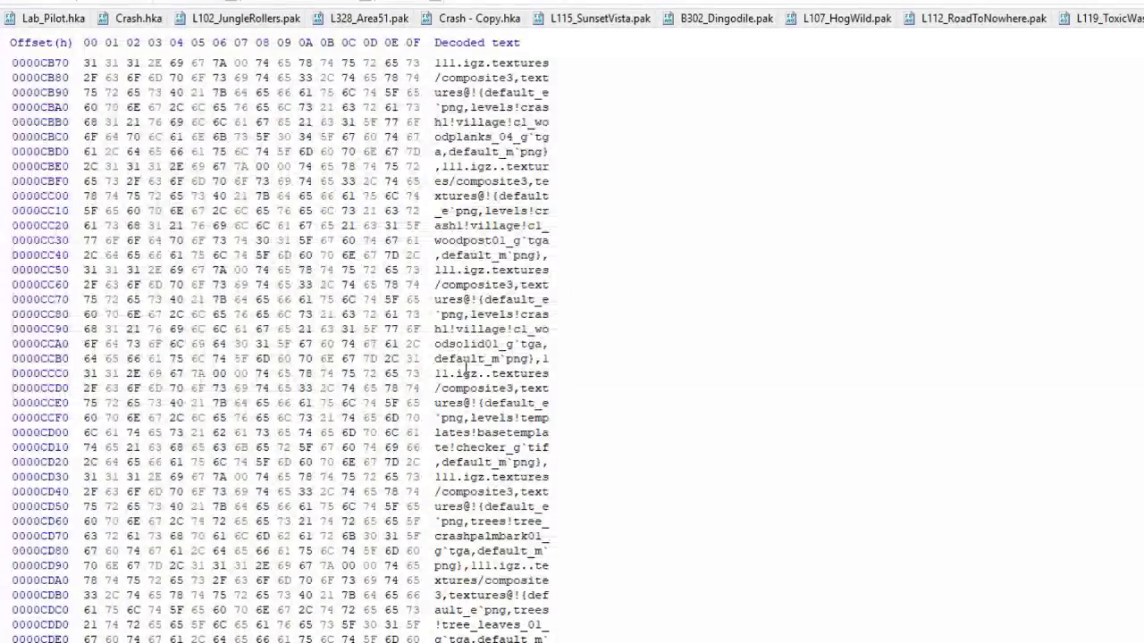
{"action": "scroll", "coordinate": [465, 367], "scroll_direction": "down", "scroll_amount": 20}
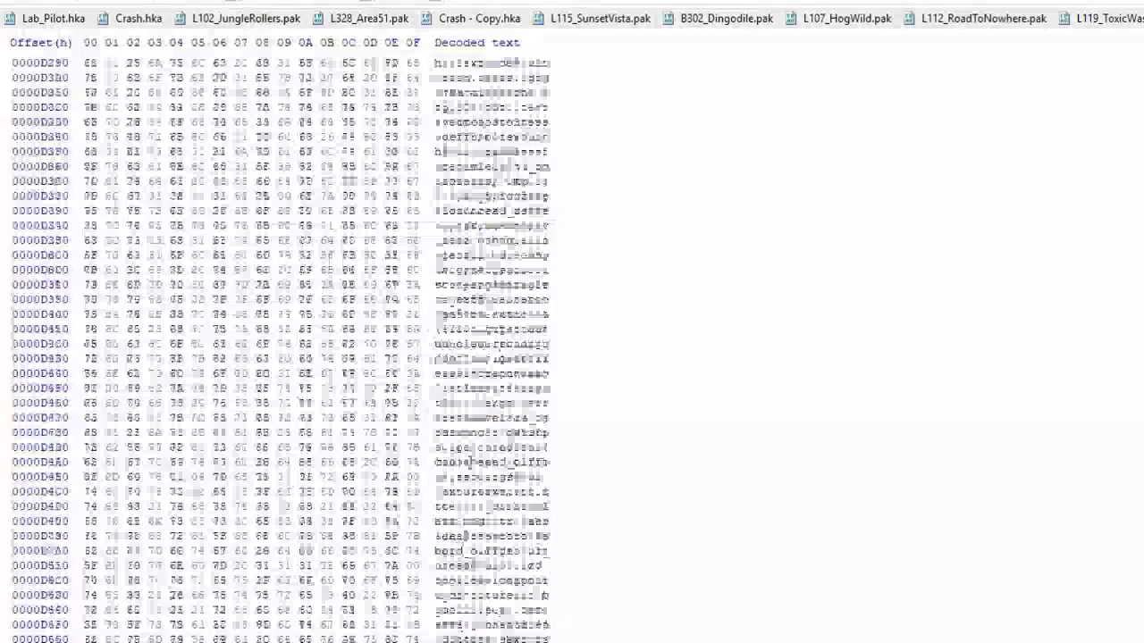
{"action": "scroll", "coordinate": [490, 514], "scroll_direction": "down", "scroll_amount": 8}
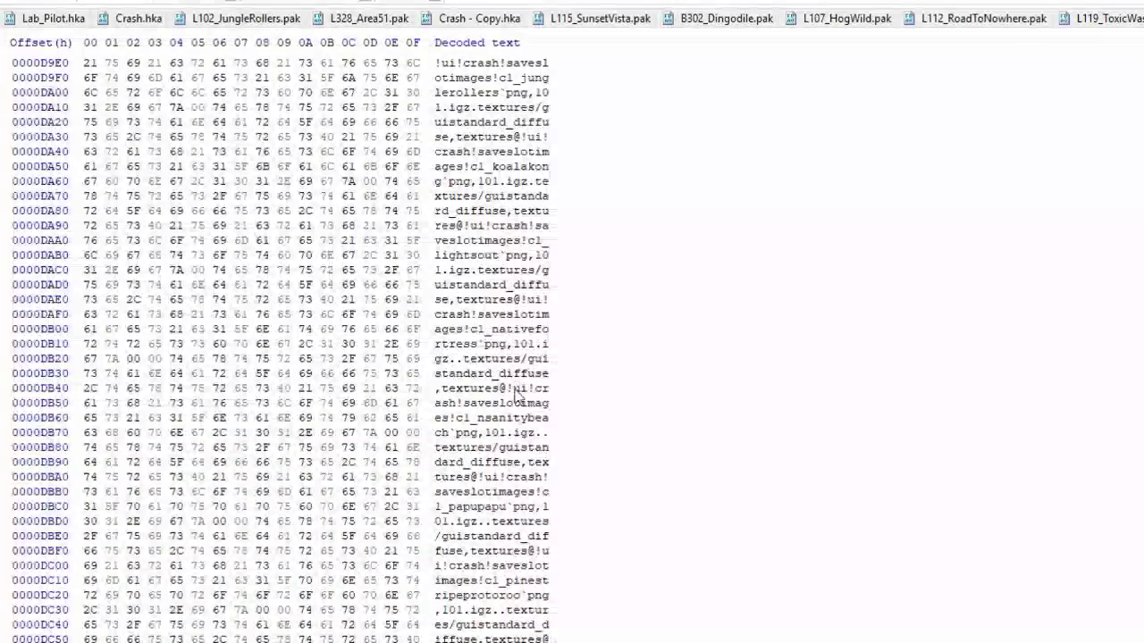
{"action": "key", "text": "ctrl+o"}
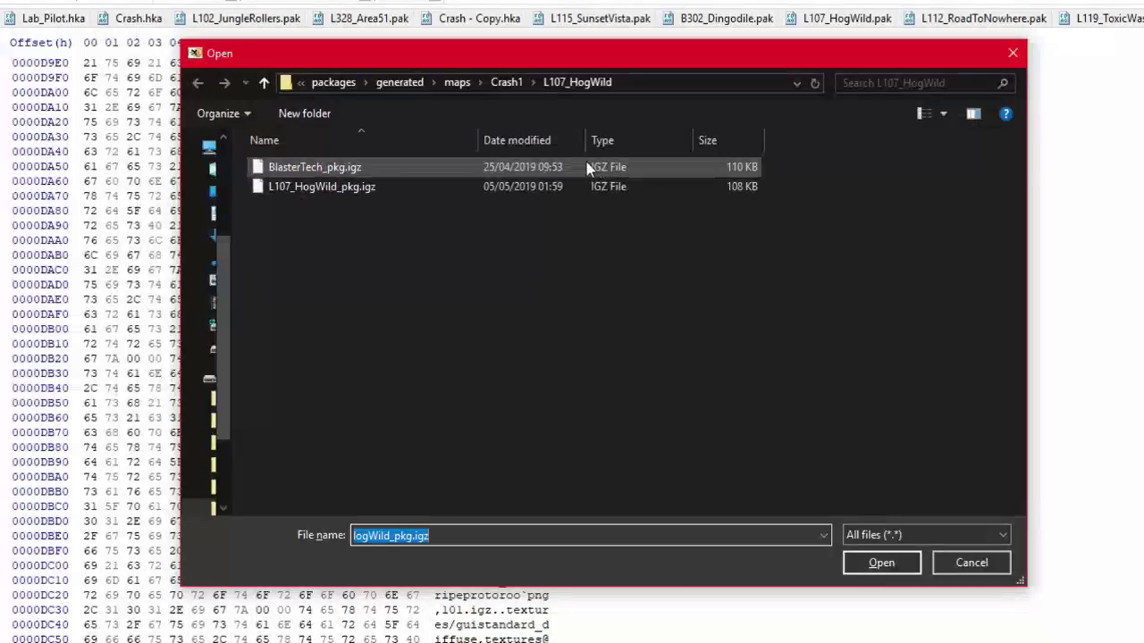
{"action": "left_click", "coordinate": [969, 563]}
{"action": "scroll", "coordinate": [743, 439], "scroll_direction": "down", "scroll_amount": 15}
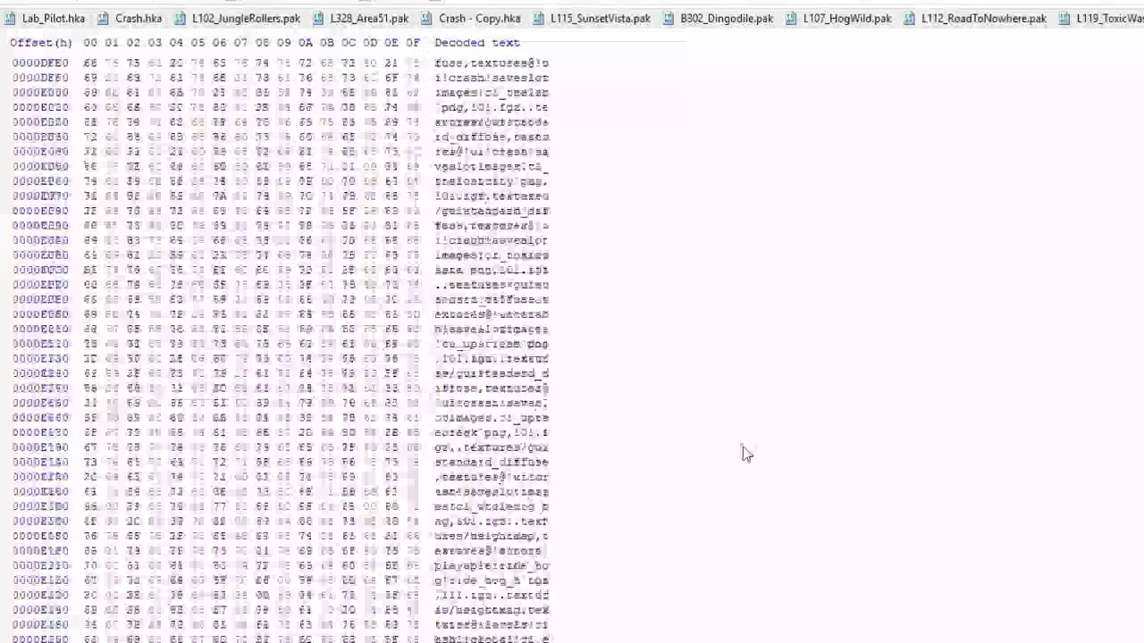
Step: Search L107_HogWild_pkg.igz for "packages" and highlight the crash1_ name in the packagexmls path
{"action": "key", "text": "ctrl+f"}
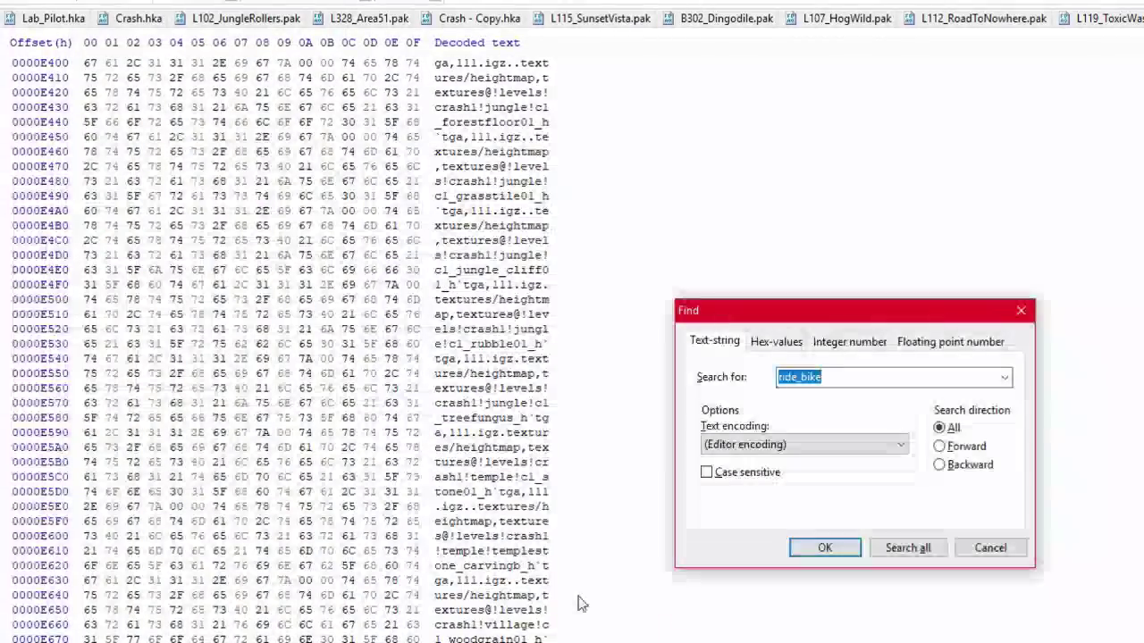
{"action": "type", "text": "packages"}
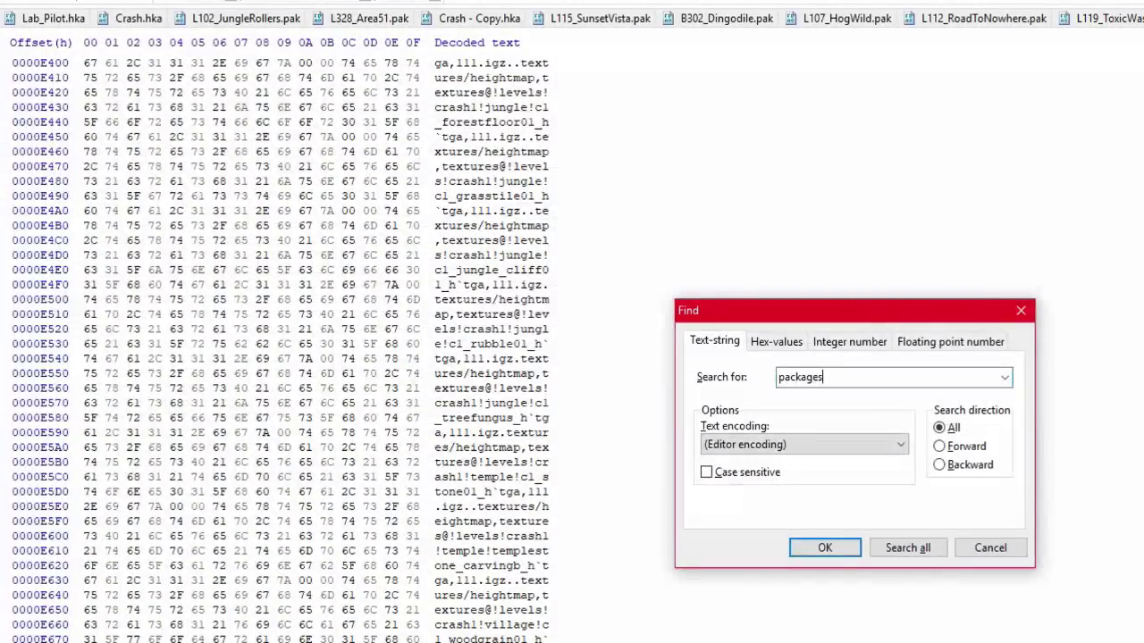
{"action": "key", "text": "Return"}
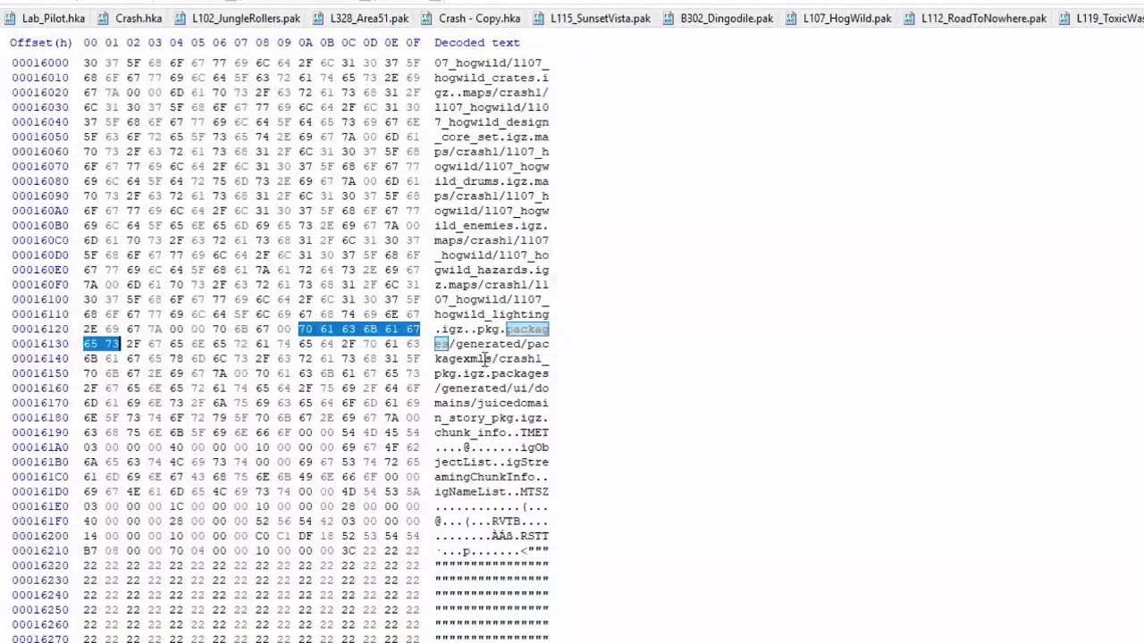
{"action": "left_click", "coordinate": [508, 329]}
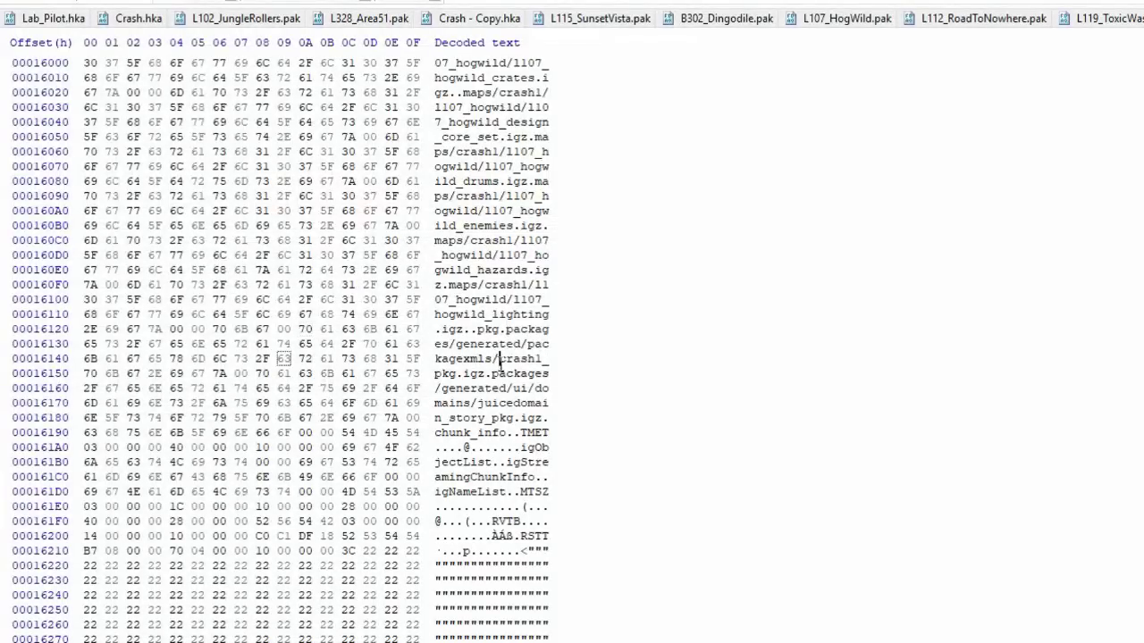
{"action": "left_click_drag", "start_coordinate": [499, 358], "coordinate": [547, 358]}
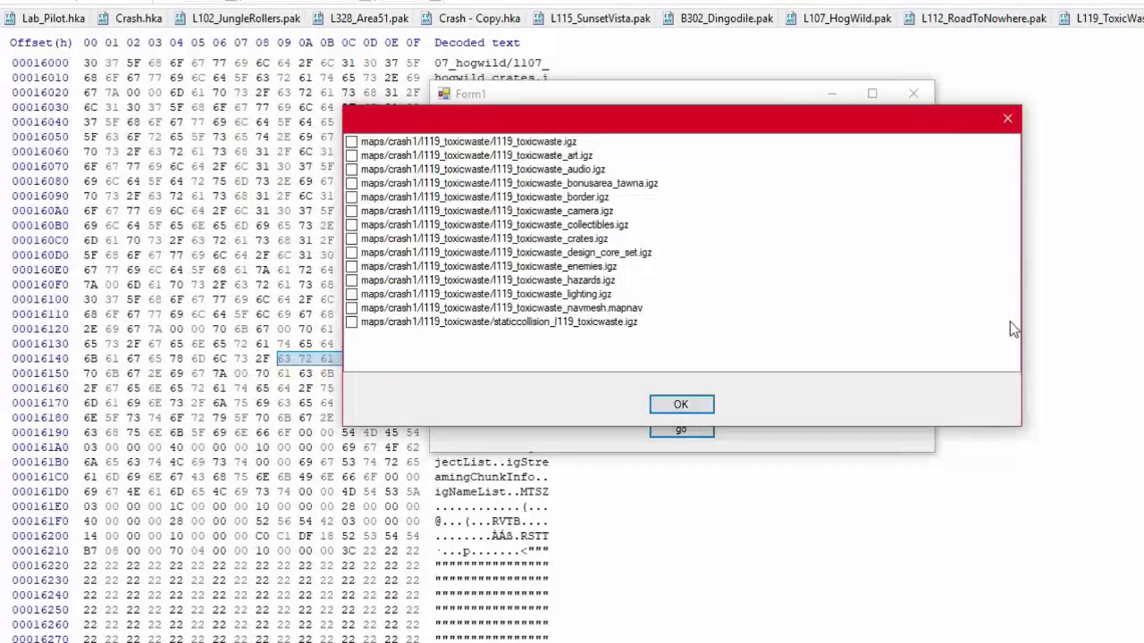
Step: Include maps/crash1/l119_toxicwaste/l119_toxicwaste_art.igz in the Form1 file list and confirm the selection
{"action": "left_click", "coordinate": [545, 157]}
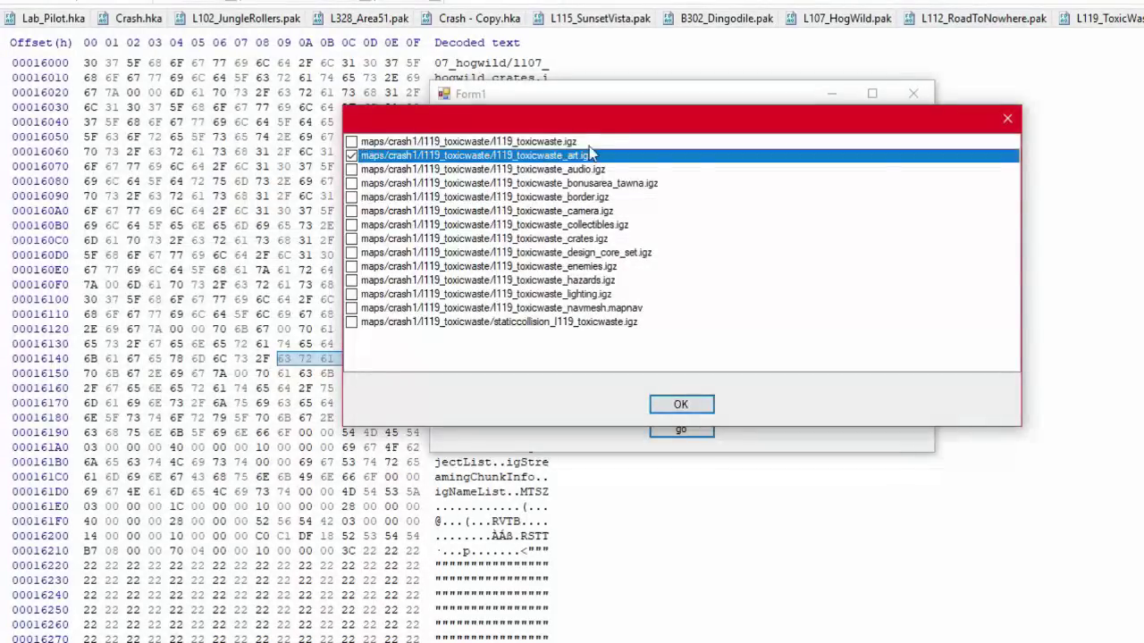
{"action": "left_click", "coordinate": [681, 404]}
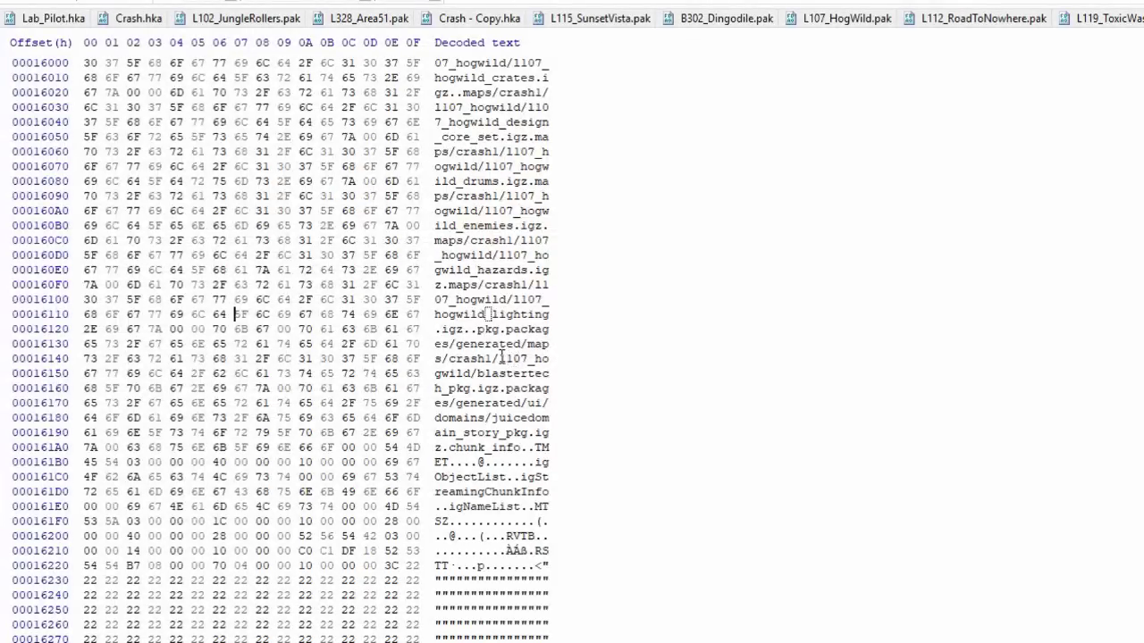
Step: Highlight the blastertech_pkg.igz file name in the generated maps path of the updated L107_HogWild_pkg.igz
{"action": "left_click_drag", "start_coordinate": [476, 373], "coordinate": [508, 388]}
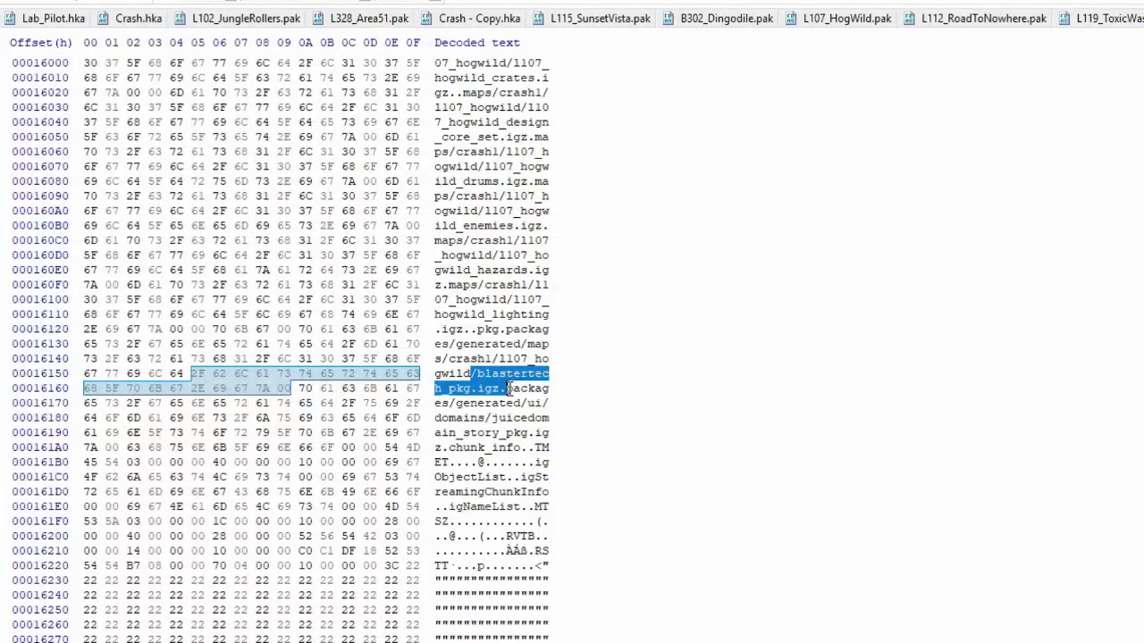
{"action": "left_click", "coordinate": [508, 375]}
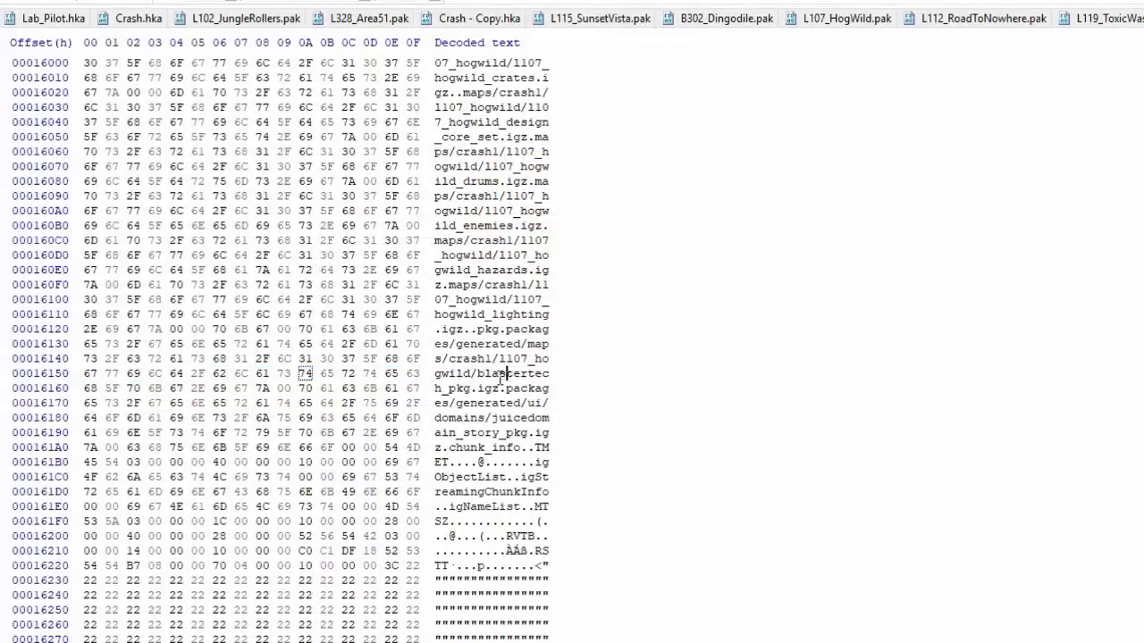
{"action": "left_click_drag", "start_coordinate": [478, 374], "coordinate": [487, 390]}
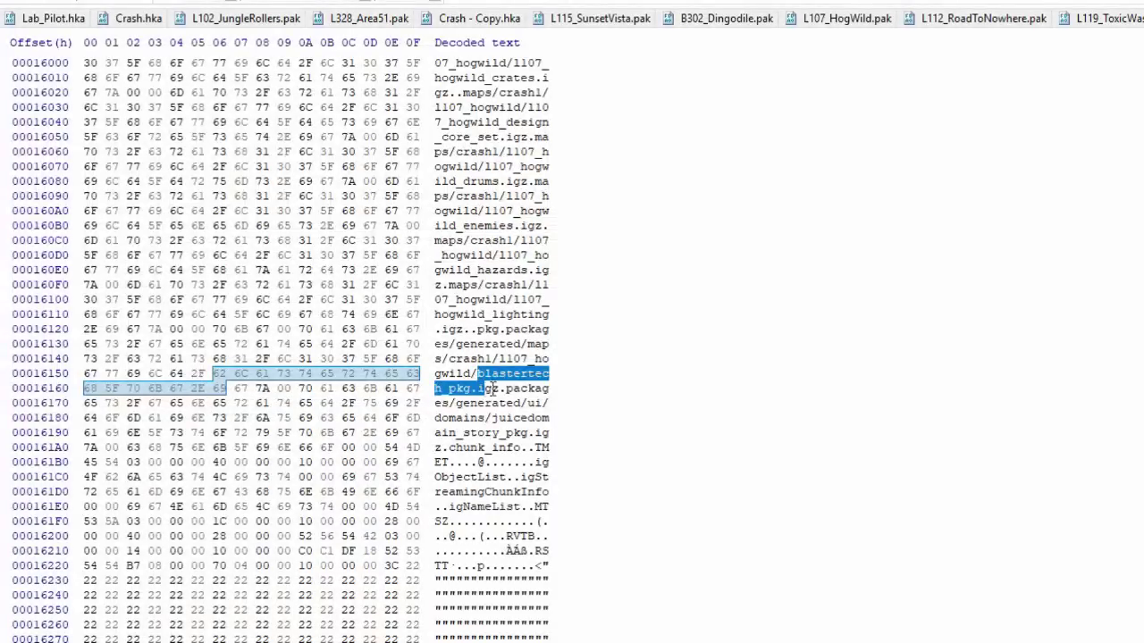
{"action": "left_click", "coordinate": [505, 387]}
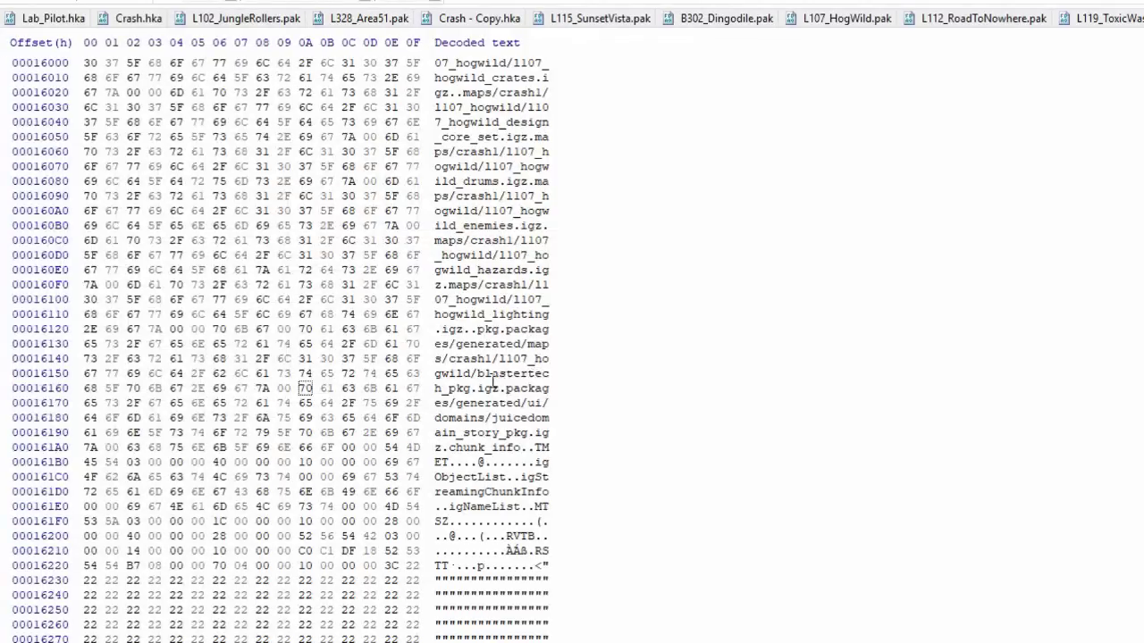
{"action": "left_click_drag", "start_coordinate": [478, 374], "coordinate": [500, 391]}
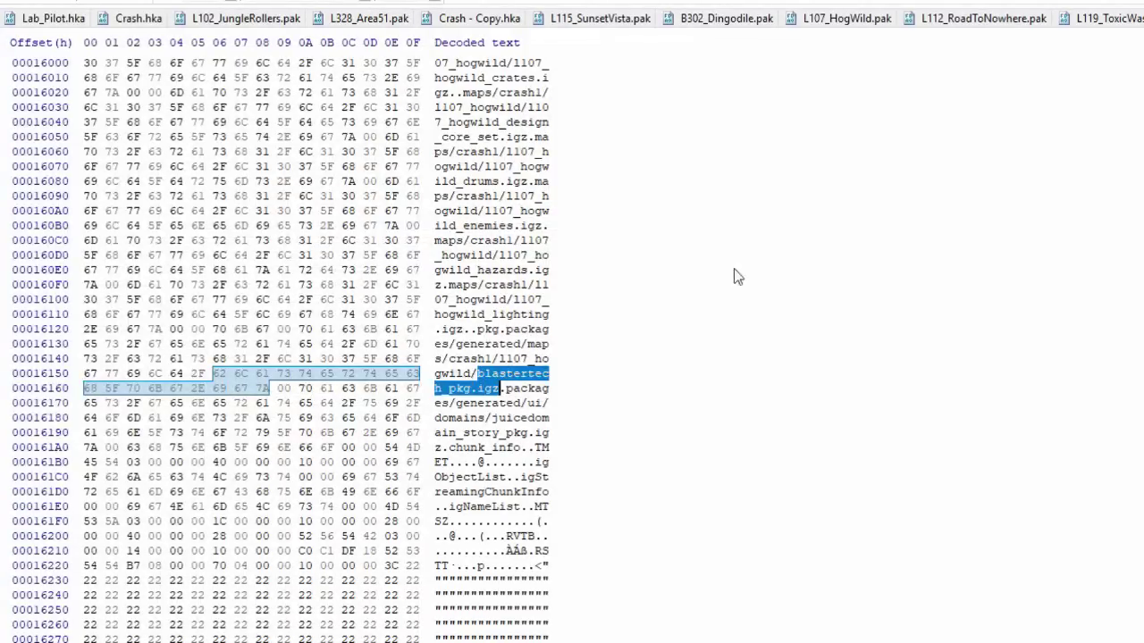
Step: Open BlasterTech_pkg.igz from the L107_HogWild packages folder and view the start of its data
{"action": "key", "text": "ctrl+o"}
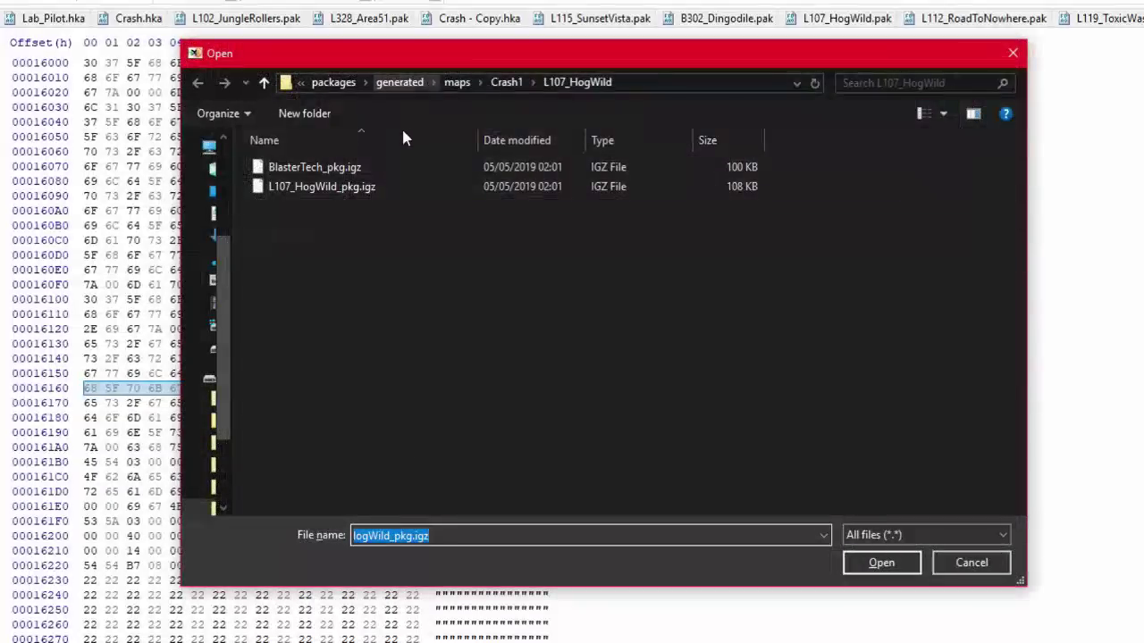
{"action": "left_click", "coordinate": [369, 167]}
{"action": "double_click", "coordinate": [370, 186]}
{"action": "scroll", "coordinate": [599, 218], "scroll_direction": "down", "scroll_amount": 20}
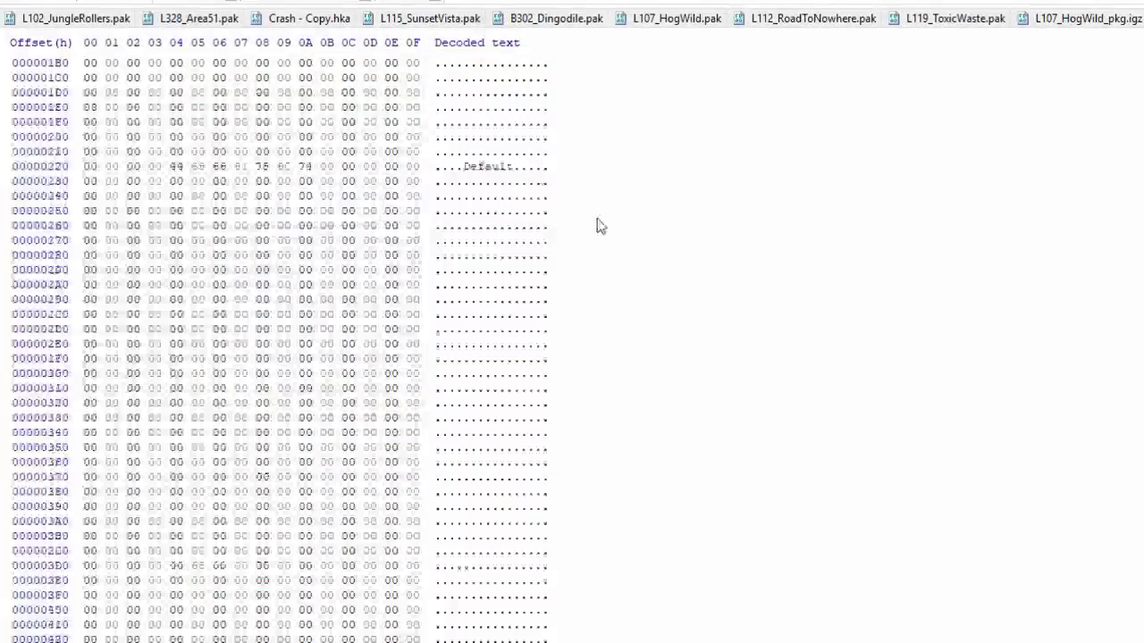
Step: Look through the BlasterTech_pkg.igz data for its material, model and sound file paths
{"action": "scroll", "coordinate": [599, 218], "scroll_direction": "down", "scroll_amount": 20}
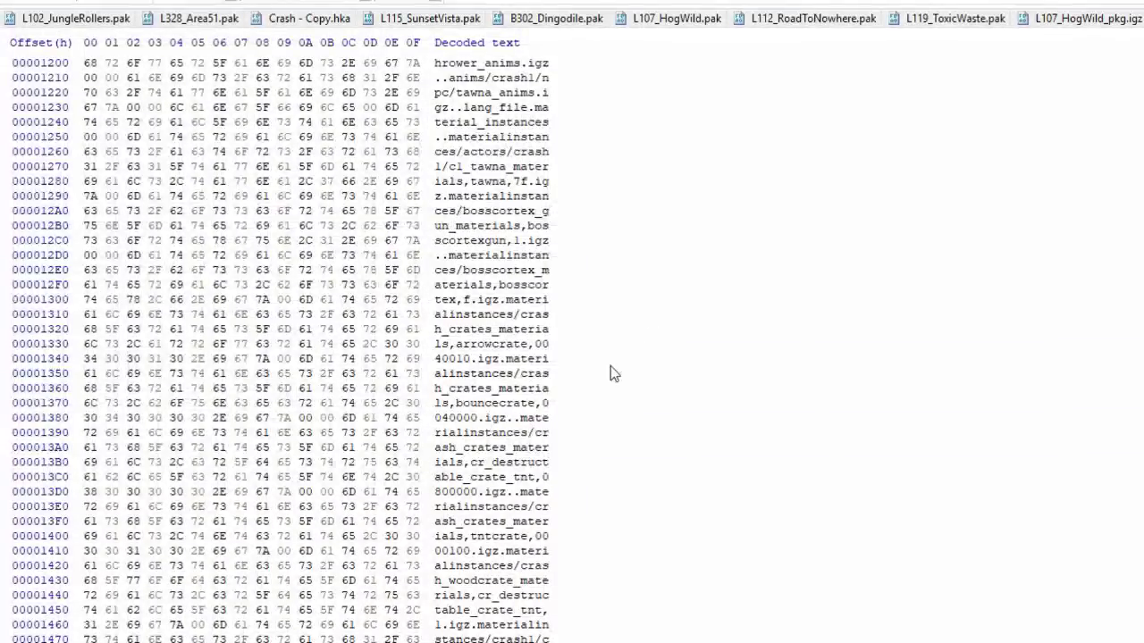
{"action": "scroll", "coordinate": [611, 366], "scroll_direction": "down", "scroll_amount": 20}
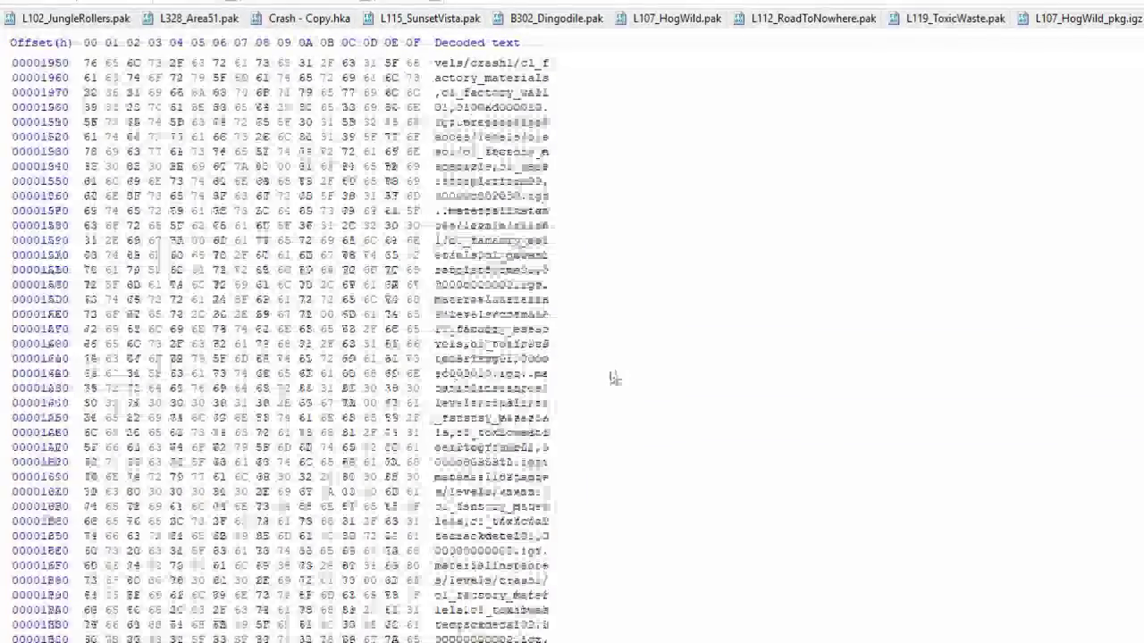
{"action": "scroll", "coordinate": [610, 387], "scroll_direction": "down", "scroll_amount": 20}
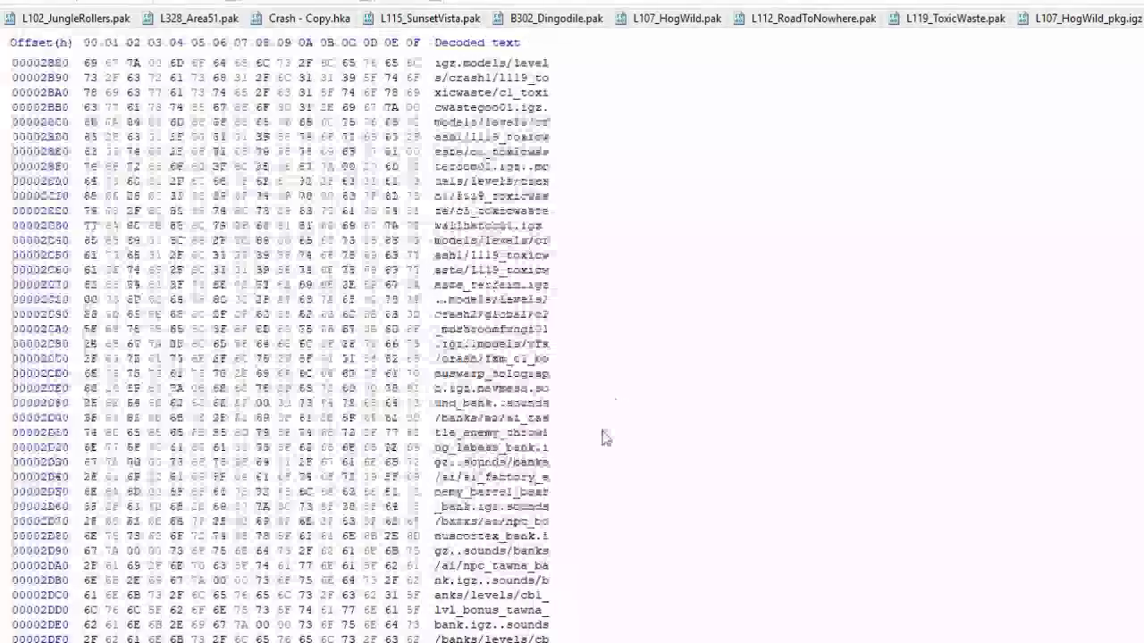
{"action": "scroll", "coordinate": [597, 487], "scroll_direction": "down", "scroll_amount": 20}
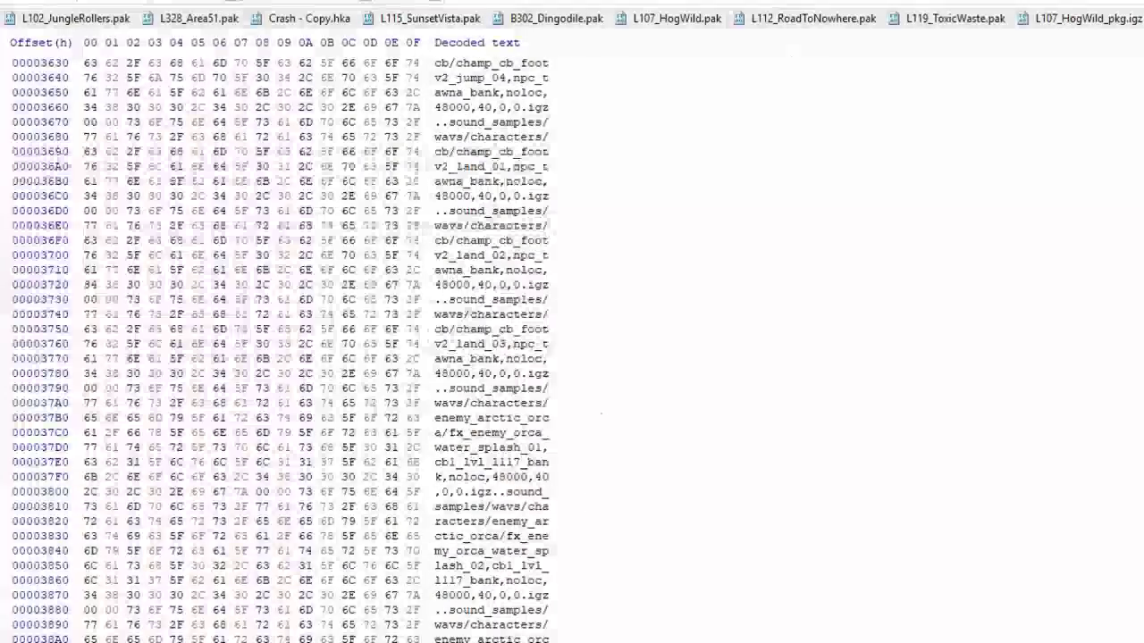
{"action": "scroll", "coordinate": [605, 259], "scroll_direction": "up", "scroll_amount": 20}
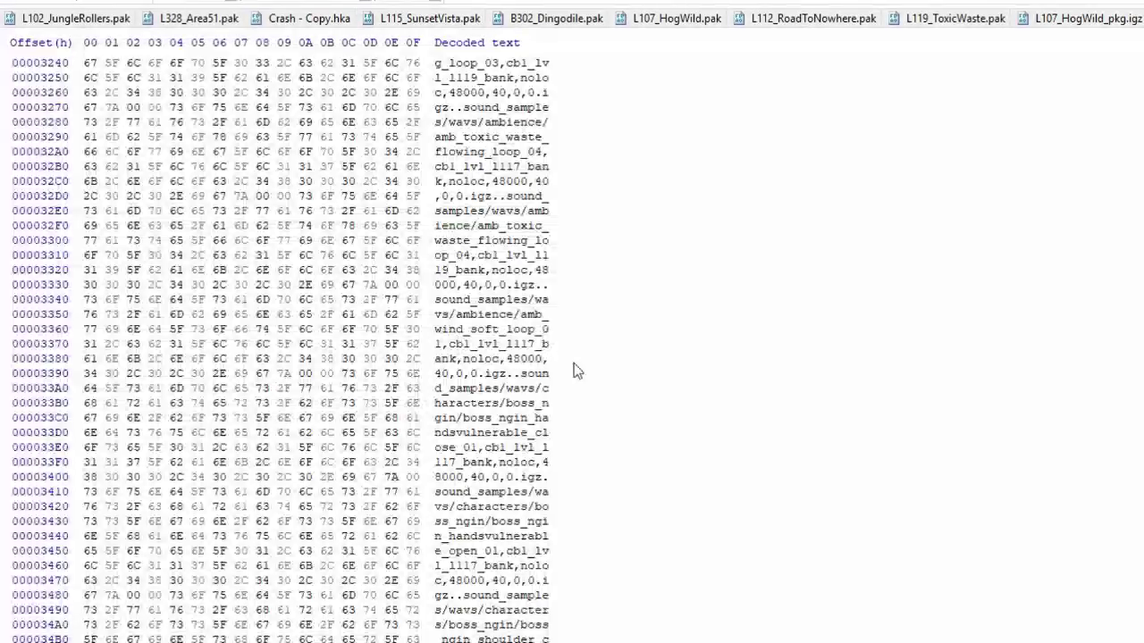
Step: Highlight the blastertech_pkg.igz name in the generated maps path of L107_HogWild_pkg.igz, and return to the BlasterTech package data
{"action": "left_click", "coordinate": [1090, 20]}
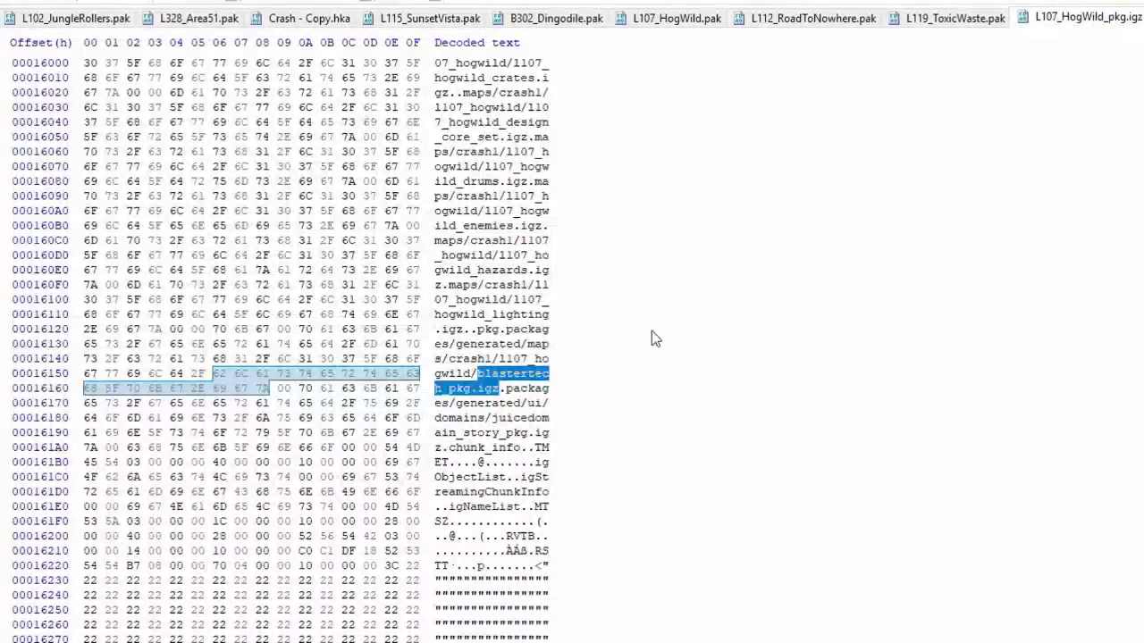
{"action": "left_click_drag", "start_coordinate": [452, 350], "coordinate": [487, 390]}
{"action": "left_click", "coordinate": [538, 167]}
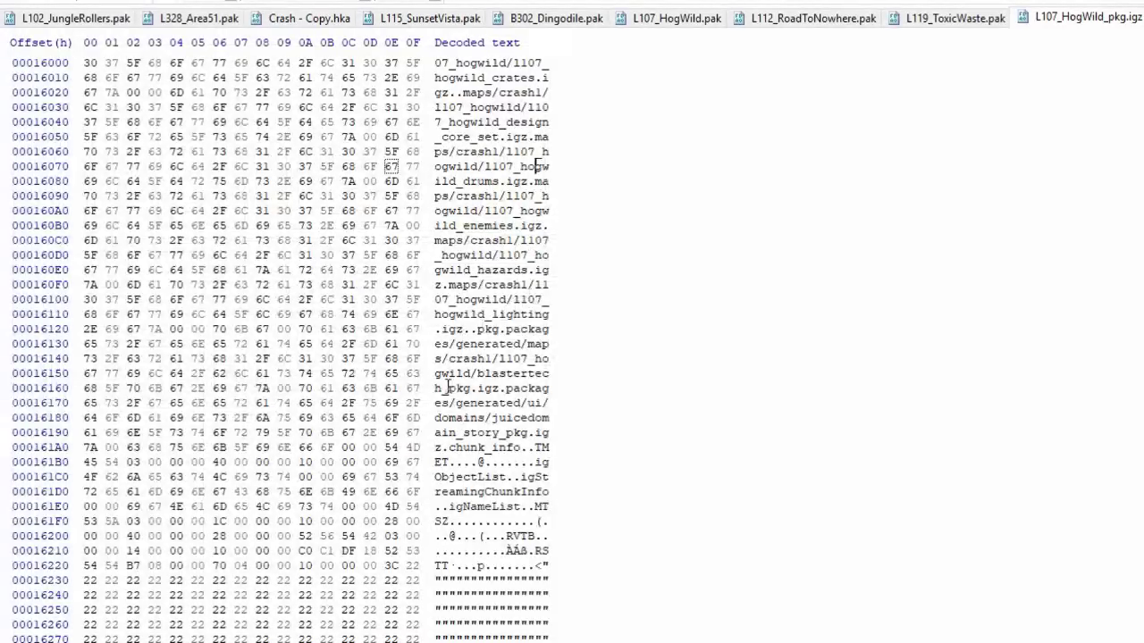
{"action": "left_click", "coordinate": [449, 373]}
{"action": "left_click_drag", "start_coordinate": [450, 373], "coordinate": [508, 391]}
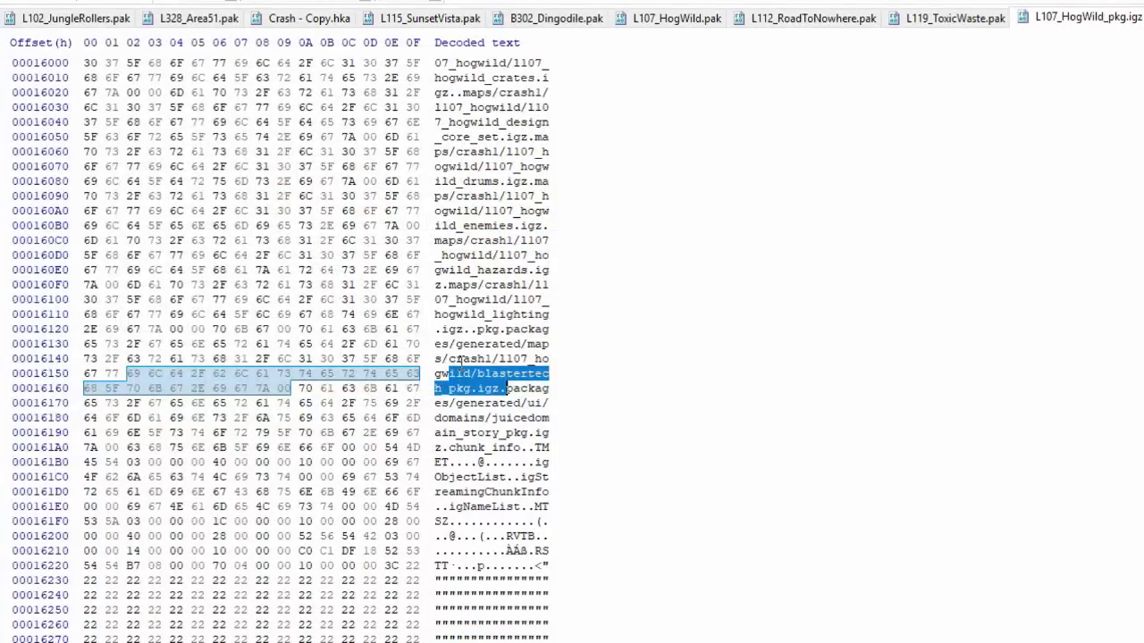
{"action": "left_click_drag", "start_coordinate": [477, 373], "coordinate": [508, 391]}
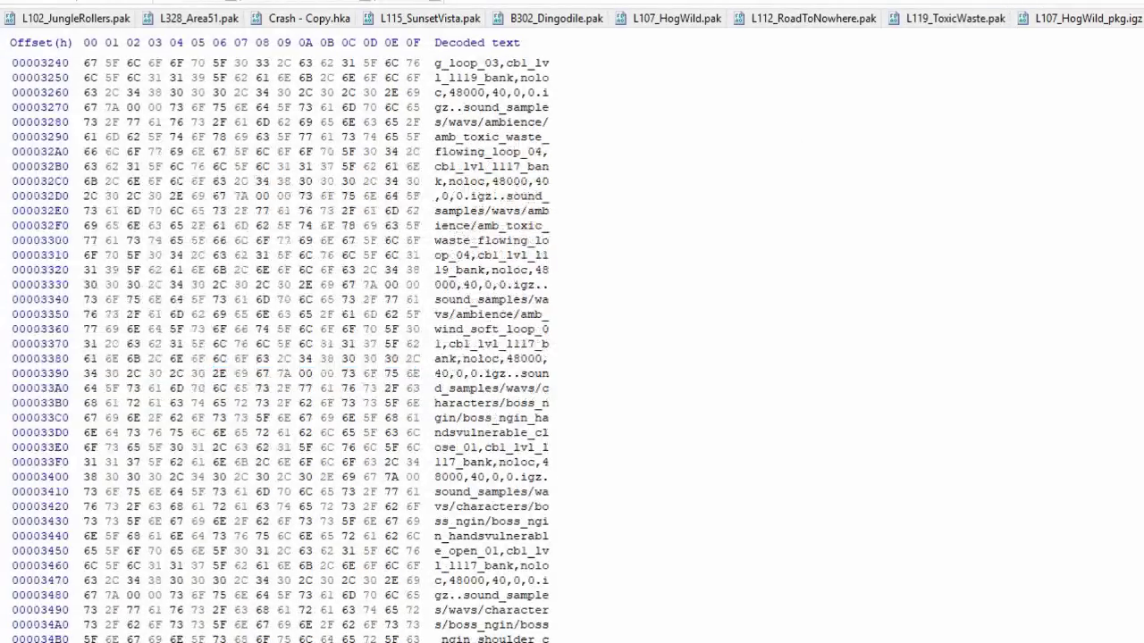
{"action": "scroll", "coordinate": [643, 320], "scroll_direction": "down", "scroll_amount": 10}
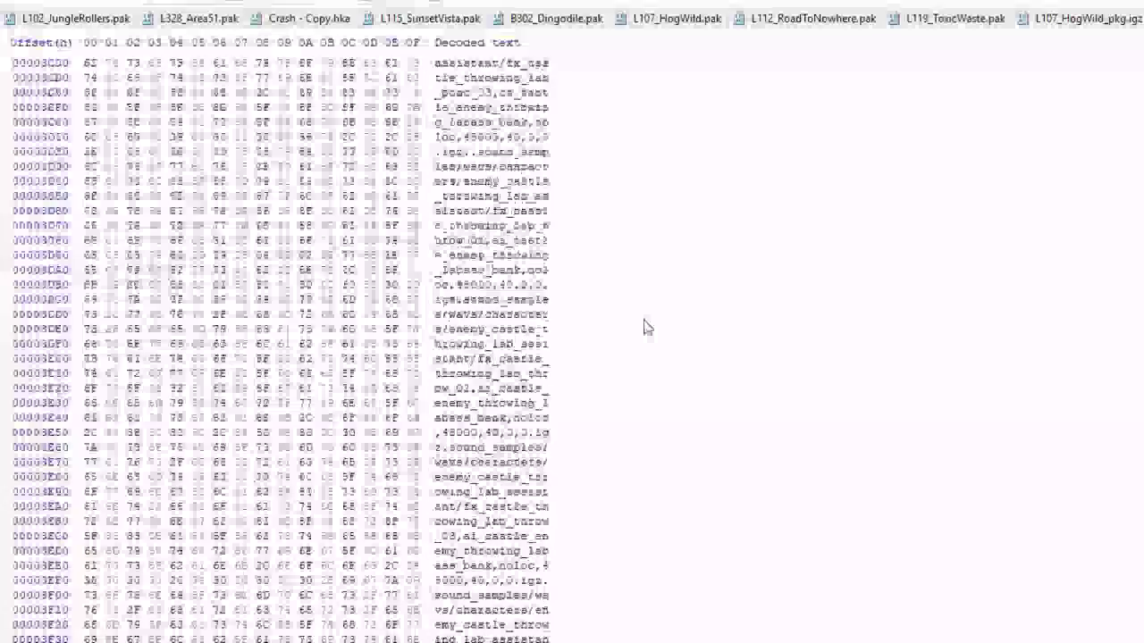
{"action": "scroll", "coordinate": [644, 327], "scroll_direction": "up", "scroll_amount": 5}
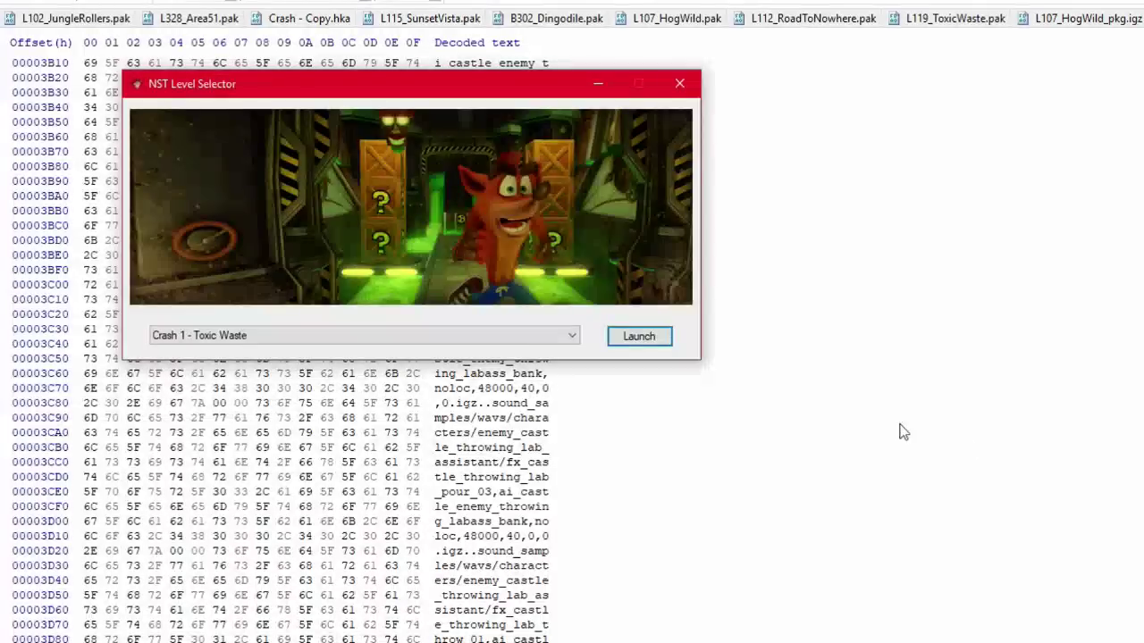
Step: Select Crash 1 - Hog Wild in the NST Level Selector and launch it
{"action": "left_click", "coordinate": [627, 338]}
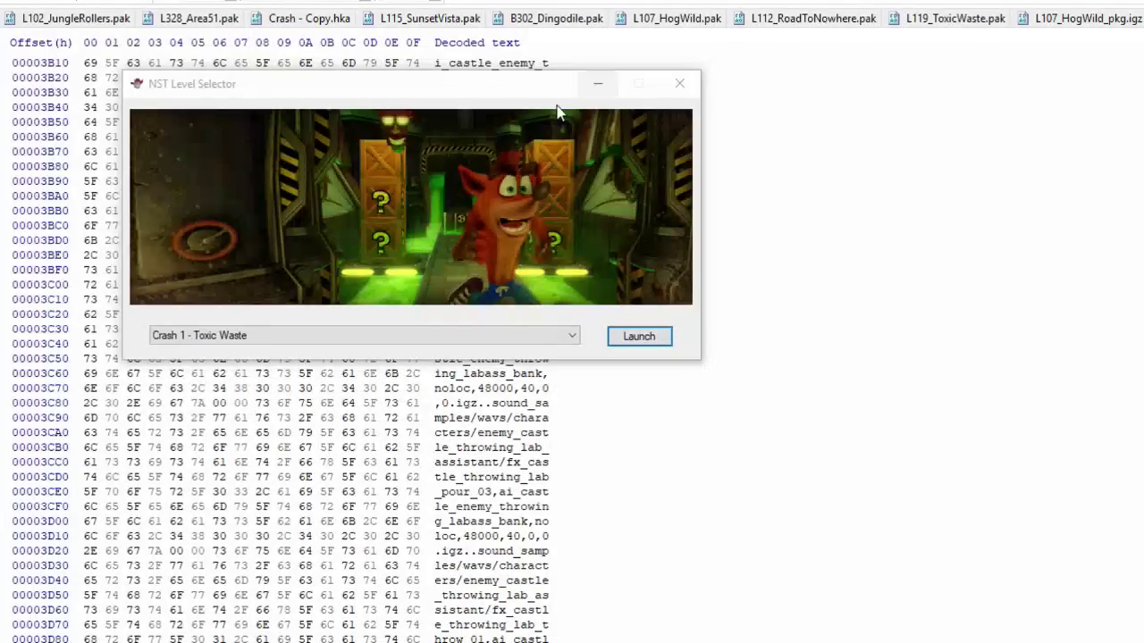
{"action": "left_click", "coordinate": [416, 194]}
{"action": "scroll", "coordinate": [416, 194], "scroll_direction": "down", "scroll_amount": 1}
{"action": "scroll", "coordinate": [416, 195], "scroll_direction": "up", "scroll_amount": 17}
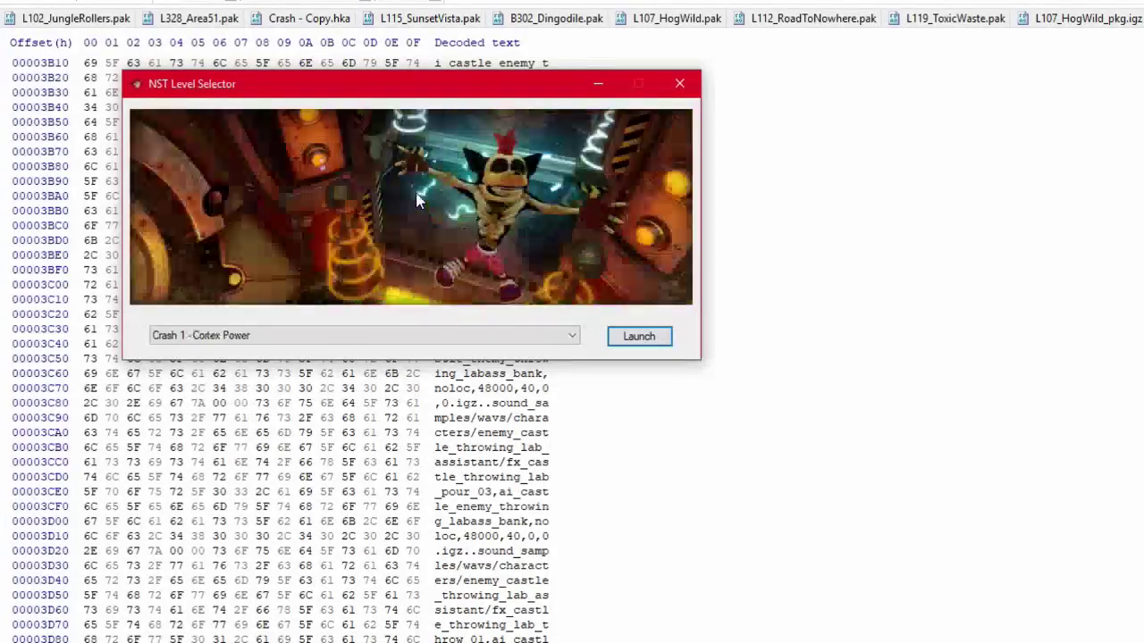
{"action": "scroll", "coordinate": [416, 195], "scroll_direction": "down", "scroll_amount": 2}
{"action": "scroll", "coordinate": [416, 202], "scroll_direction": "down", "scroll_amount": 2}
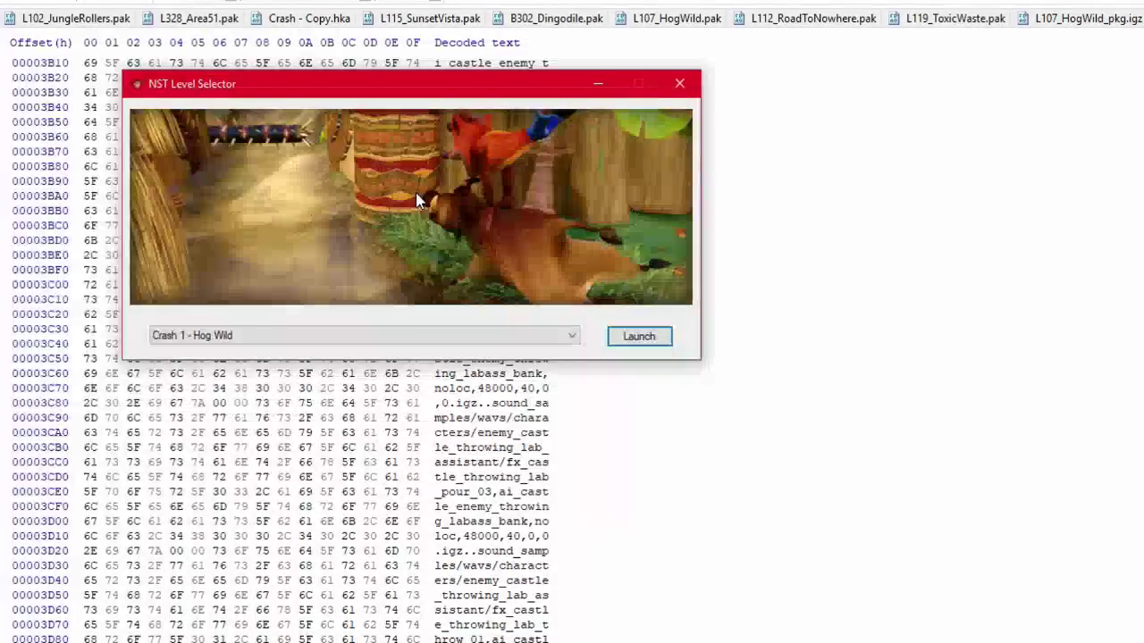
{"action": "key", "text": "Return"}
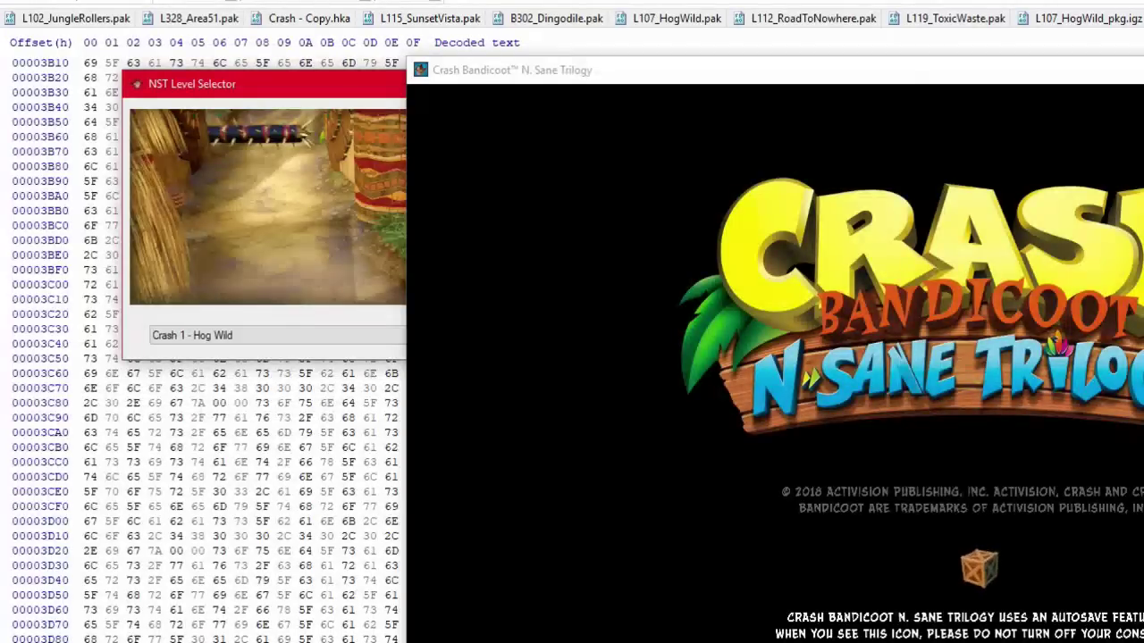
Step: Bring the game window into focus and run Crash forward through the modified Hog Wild level
{"action": "left_click", "coordinate": [926, 77]}
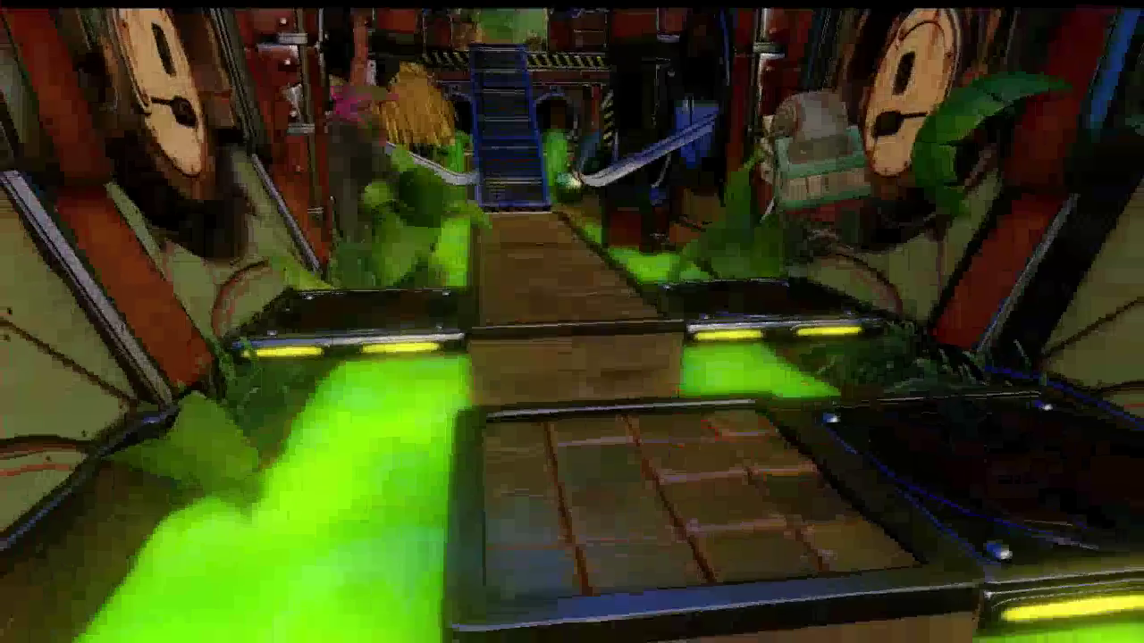
{"action": "key", "text": "Up"}
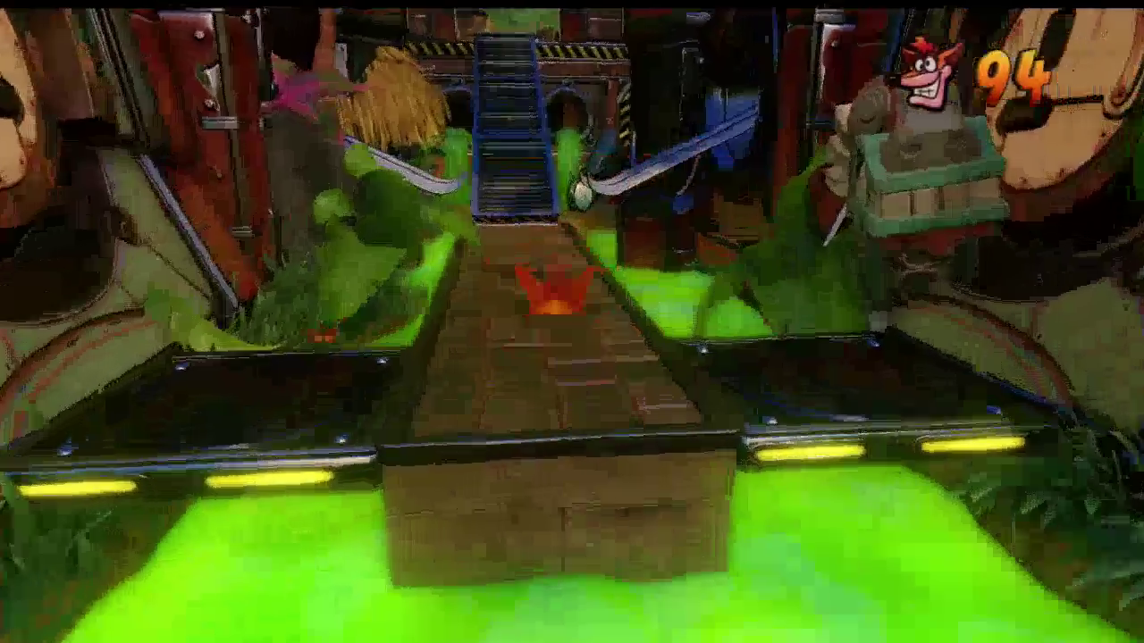
{"action": "key", "text": "Up"}
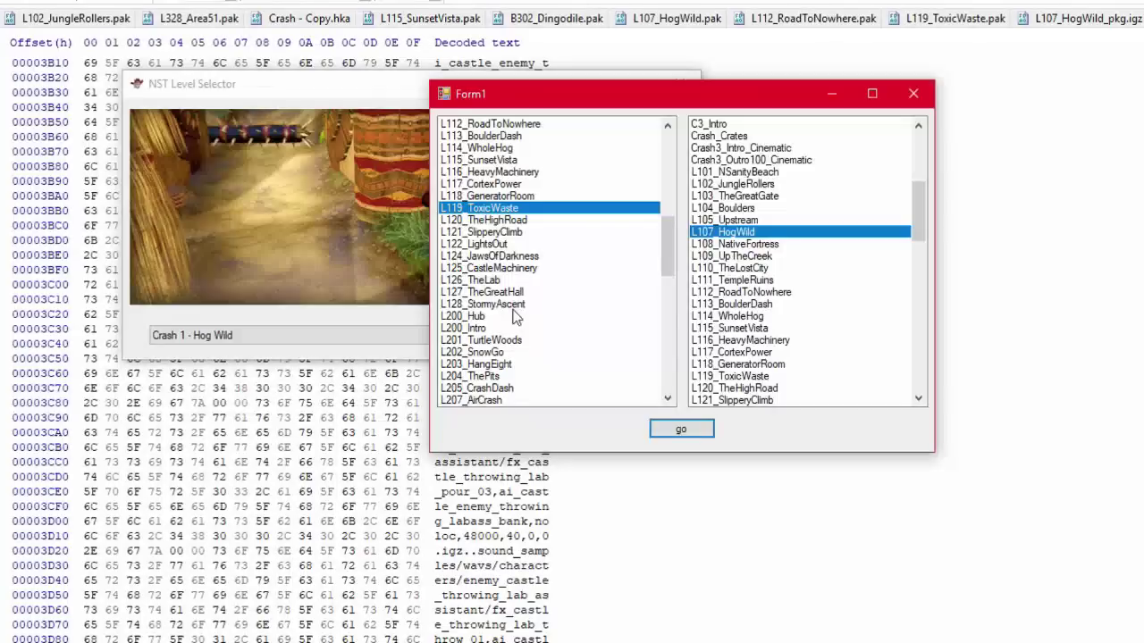
Step: In Form1, send only l107_hogwild_hog.igz from L107_HogWild to L119_ToxicWaste, confirm, and switch to the NST Level Selector
{"action": "scroll", "coordinate": [516, 317], "scroll_direction": "up", "scroll_amount": 5}
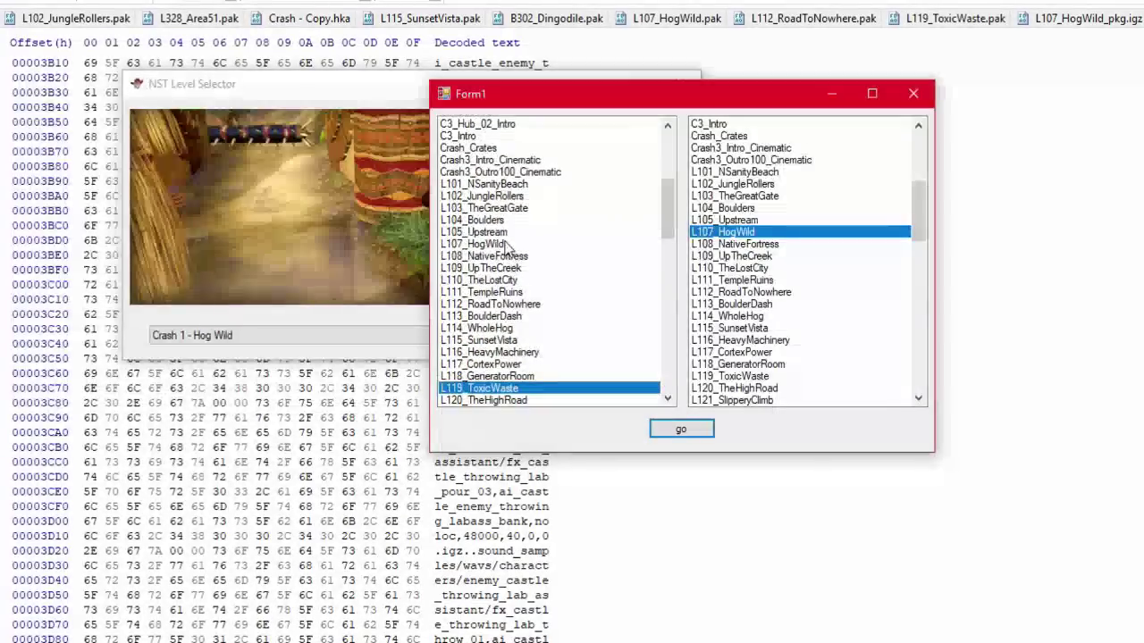
{"action": "left_click", "coordinate": [504, 245]}
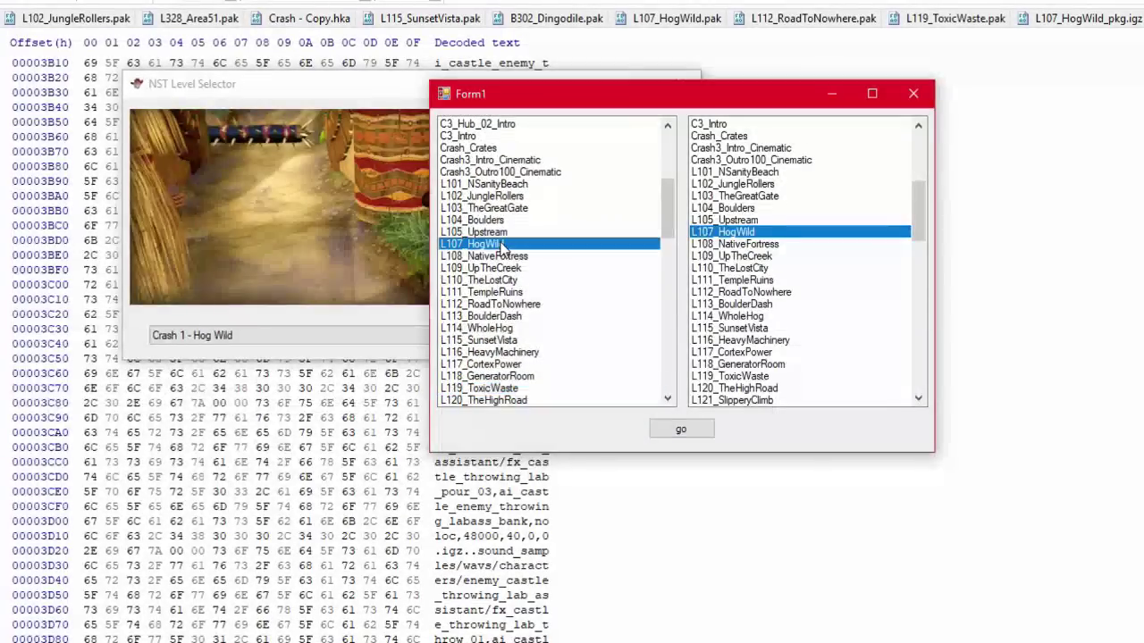
{"action": "left_click", "coordinate": [763, 375]}
{"action": "left_click", "coordinate": [653, 430]}
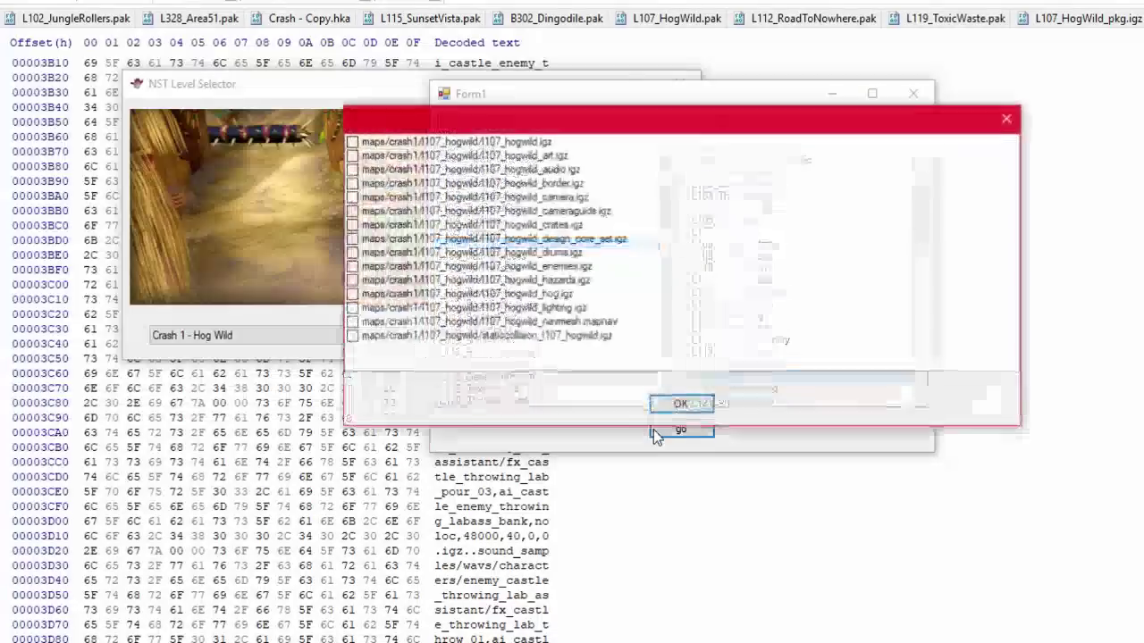
{"action": "double_click", "coordinate": [554, 308]}
{"action": "left_click", "coordinate": [548, 295]}
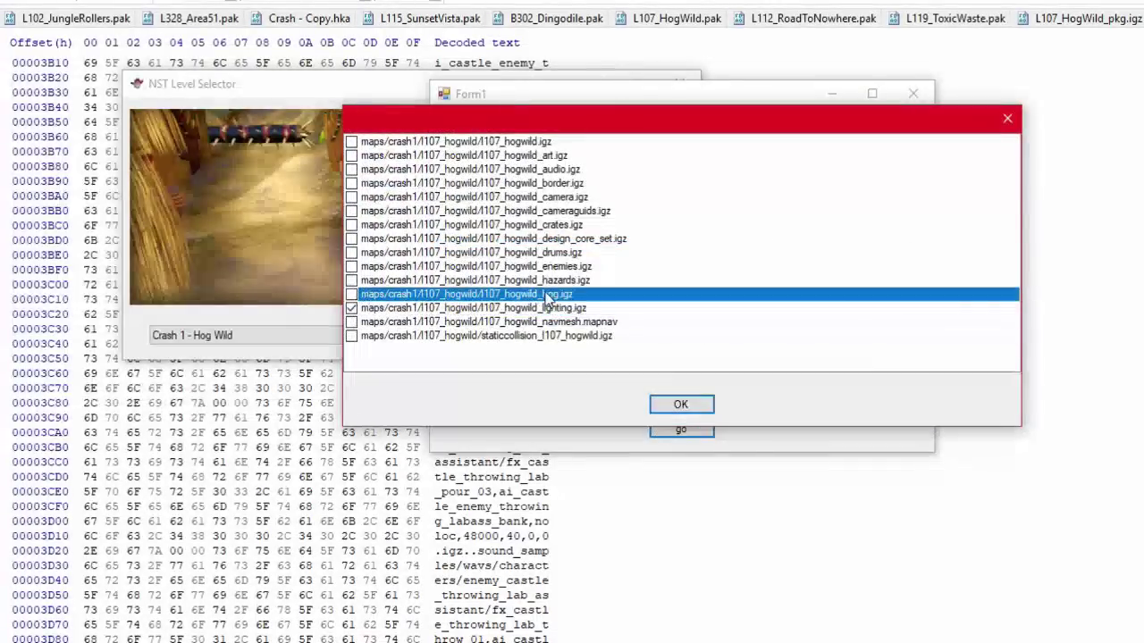
{"action": "left_click", "coordinate": [548, 295]}
{"action": "double_click", "coordinate": [525, 308]}
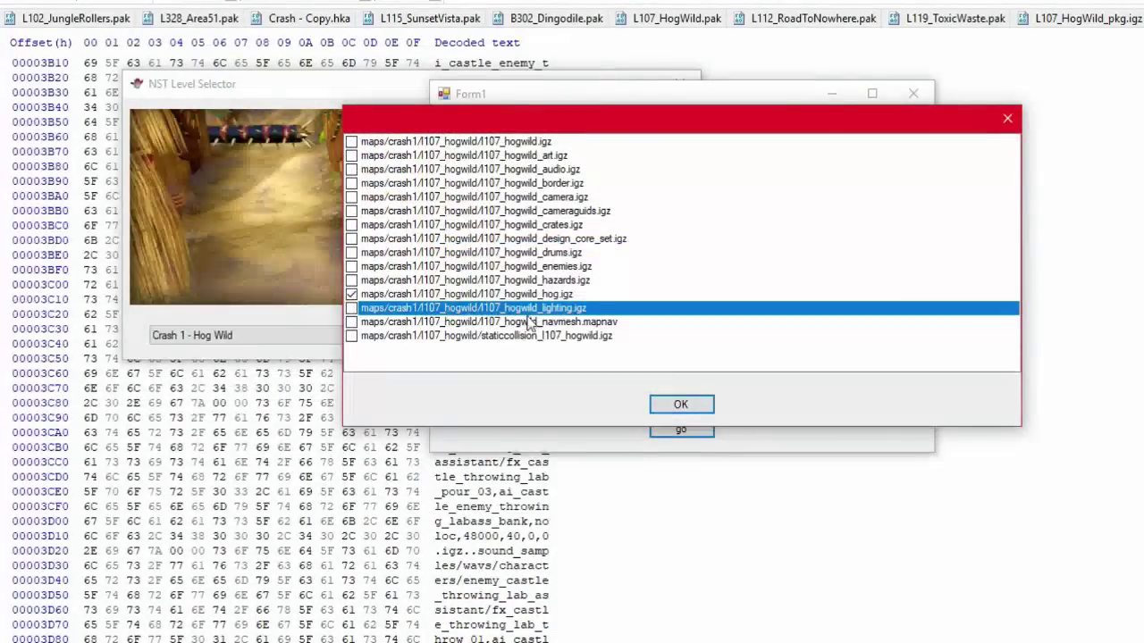
{"action": "left_click", "coordinate": [681, 406]}
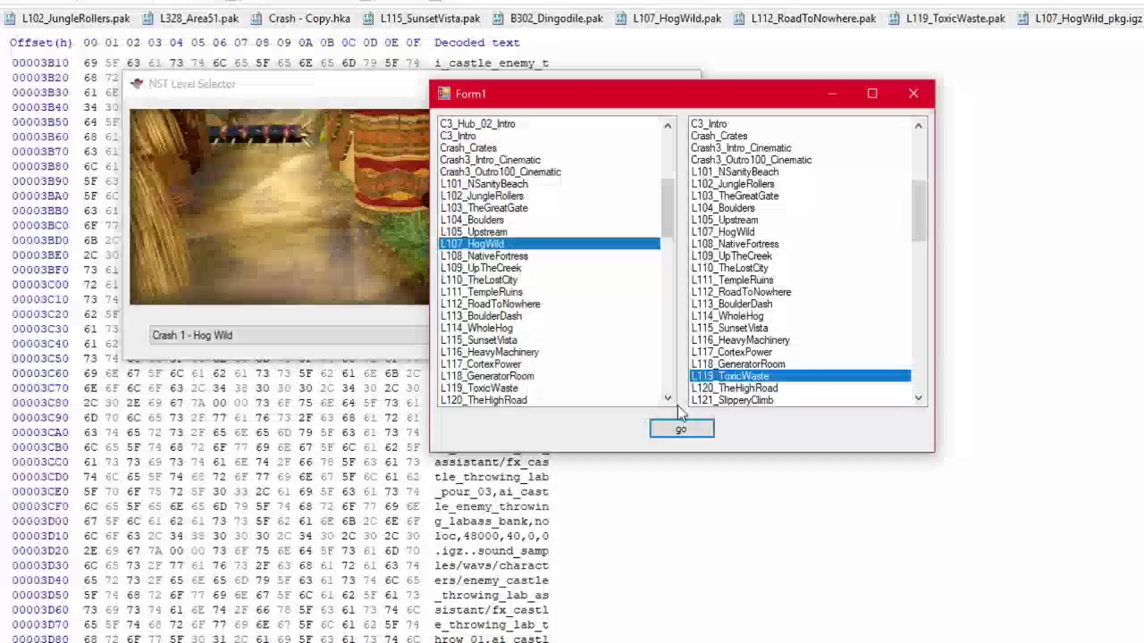
{"action": "left_click", "coordinate": [230, 161]}
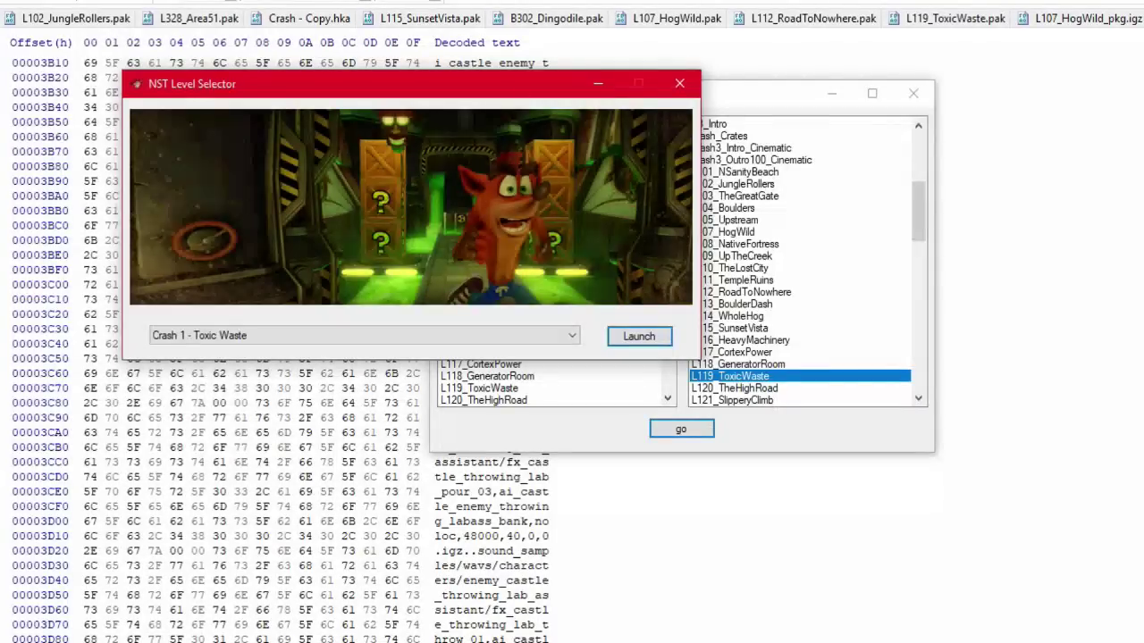
Step: In Form1, choose L119_ToxicWaste as the source and L107_HogWild as the target, and open the map file list
{"action": "left_click", "coordinate": [536, 431]}
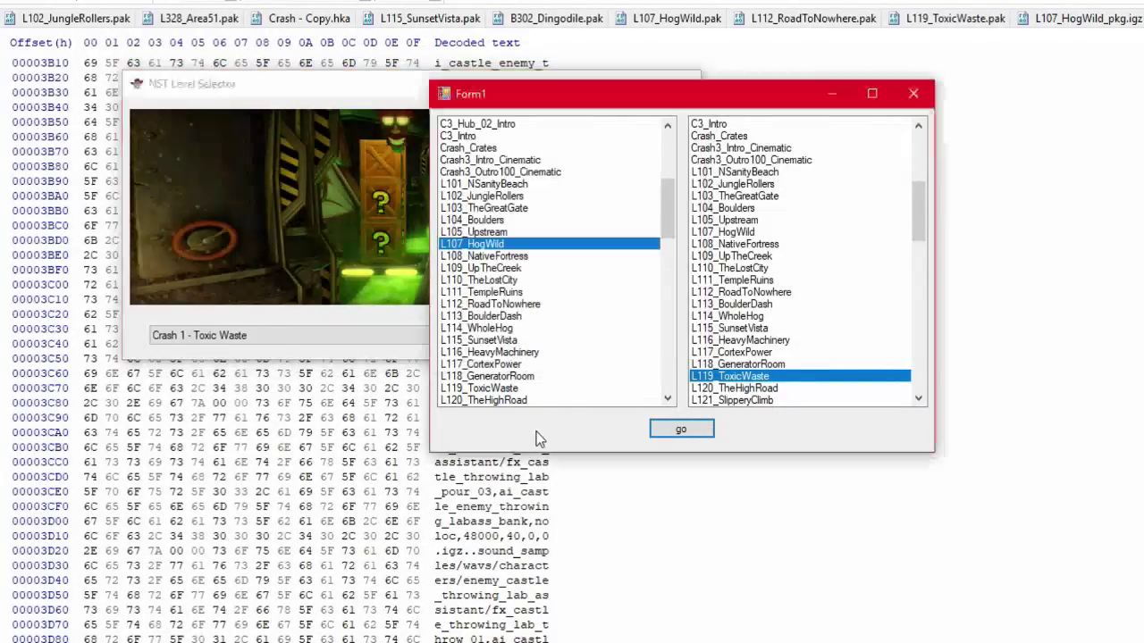
{"action": "left_click", "coordinate": [514, 390]}
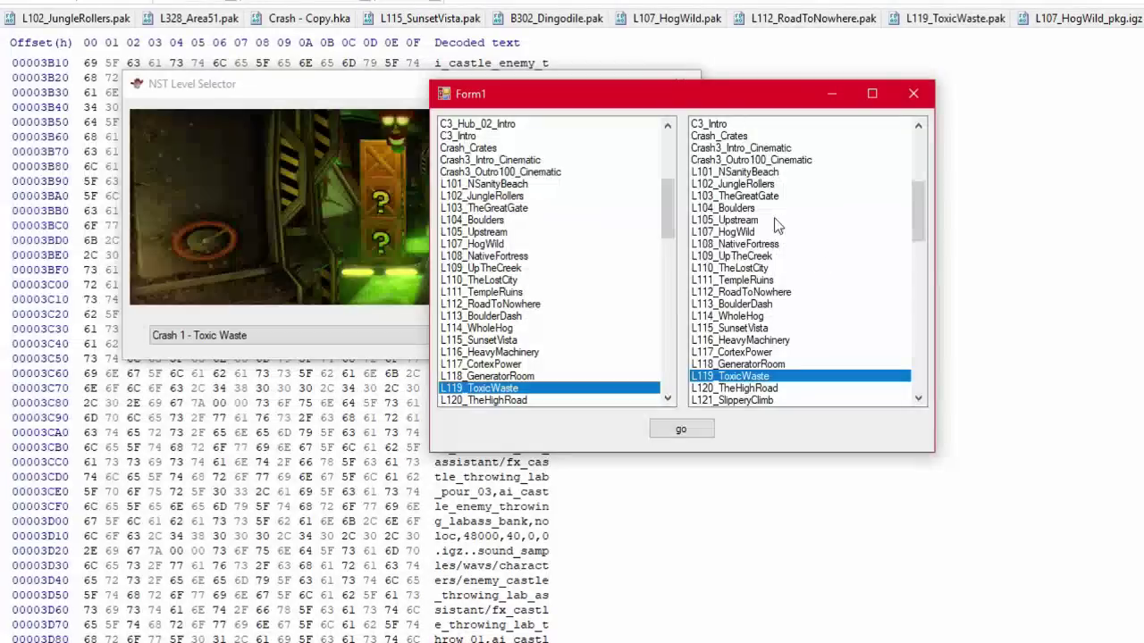
{"action": "left_click", "coordinate": [746, 233]}
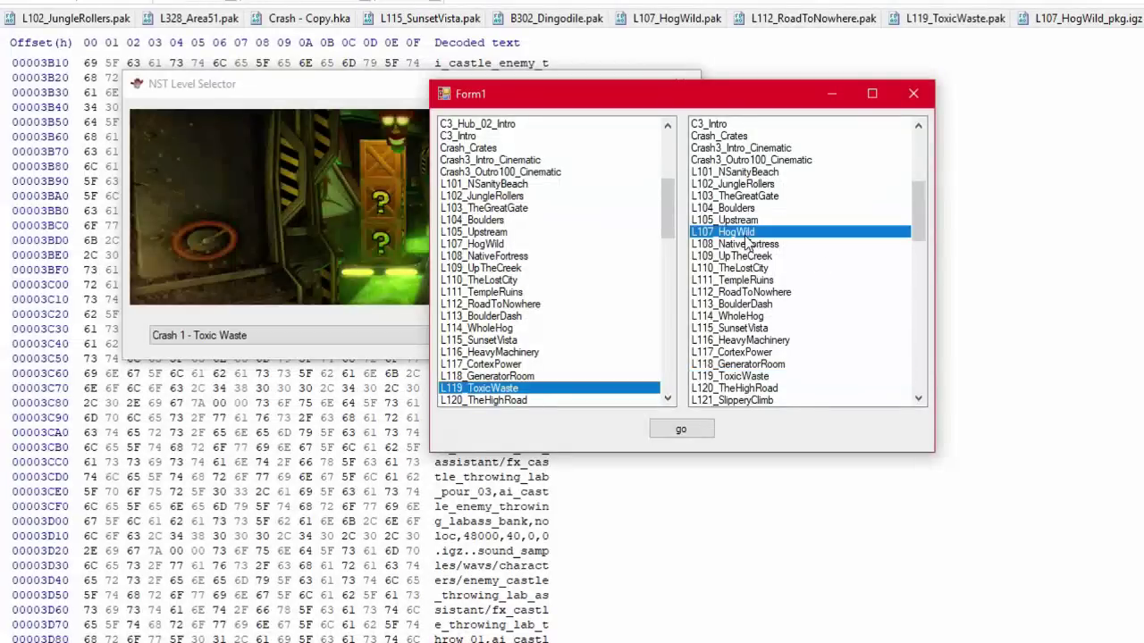
{"action": "left_click", "coordinate": [698, 433]}
Step: Include the l119_toxicwaste art, audio and border .igz files, leaving out bonusarea_tawna
{"action": "left_click", "coordinate": [564, 161]}
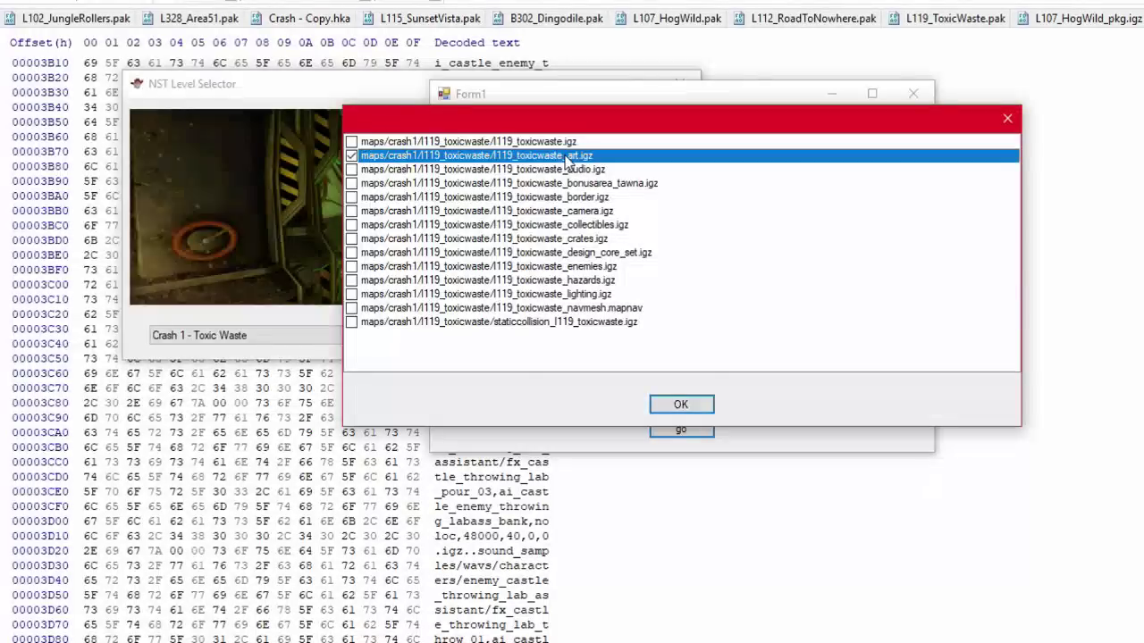
{"action": "key", "text": "Down"}
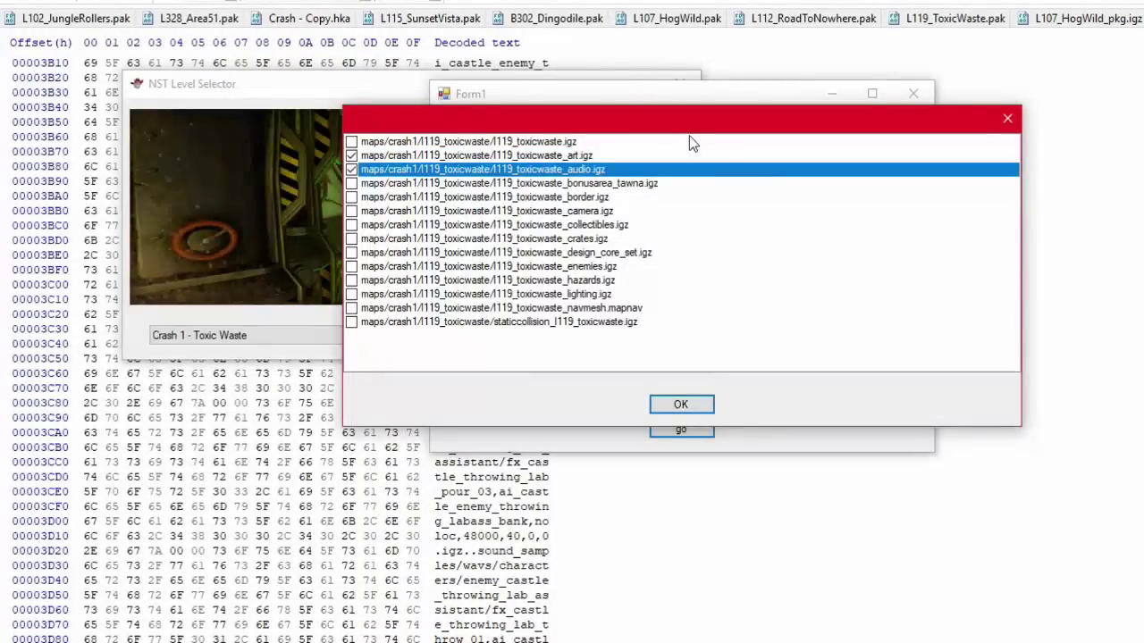
{"action": "key", "text": "Down"}
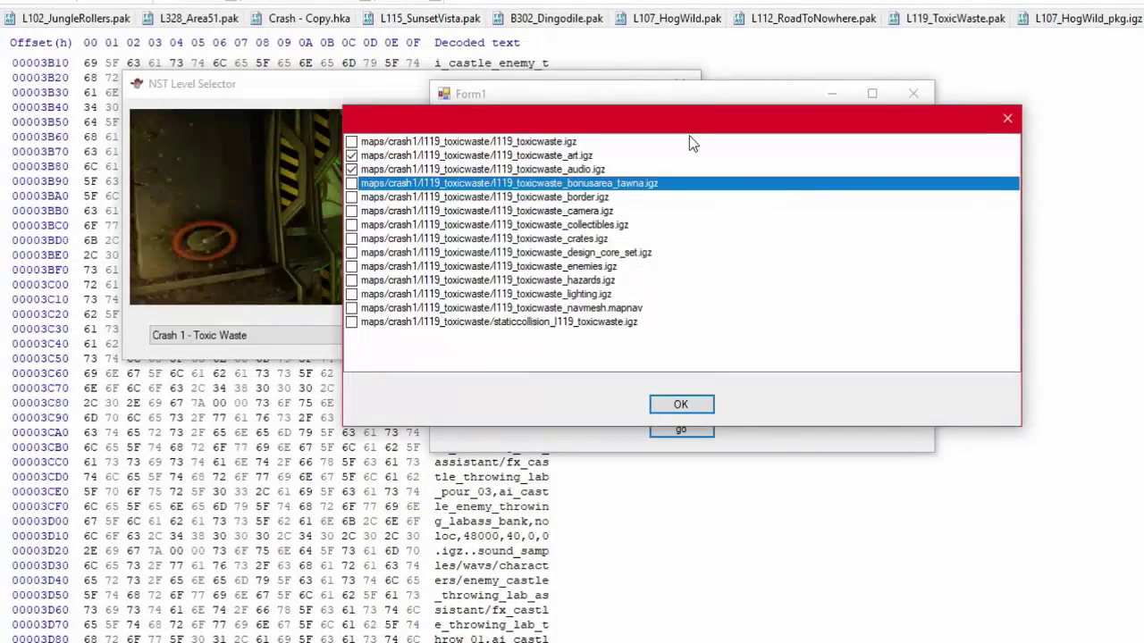
{"action": "key", "text": "Down"}
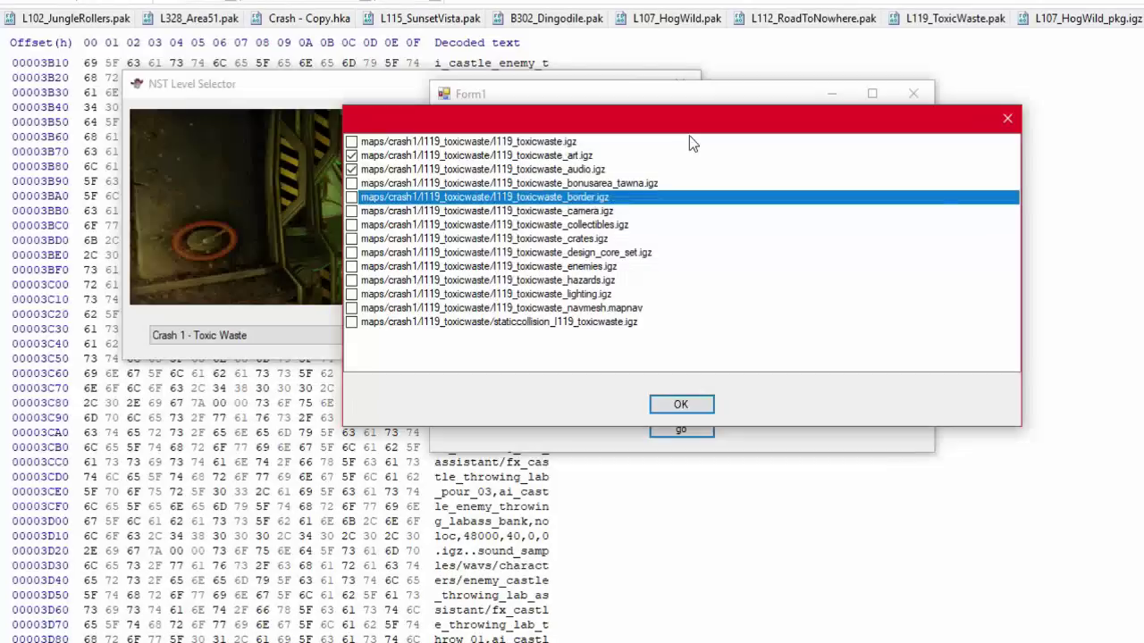
{"action": "key", "text": "Down"}
{"action": "key", "text": "Up"}
{"action": "key", "text": "space"}
Step: Include the l119_toxicwaste camera, collectibles and crates .igz files
{"action": "key", "text": "Down"}
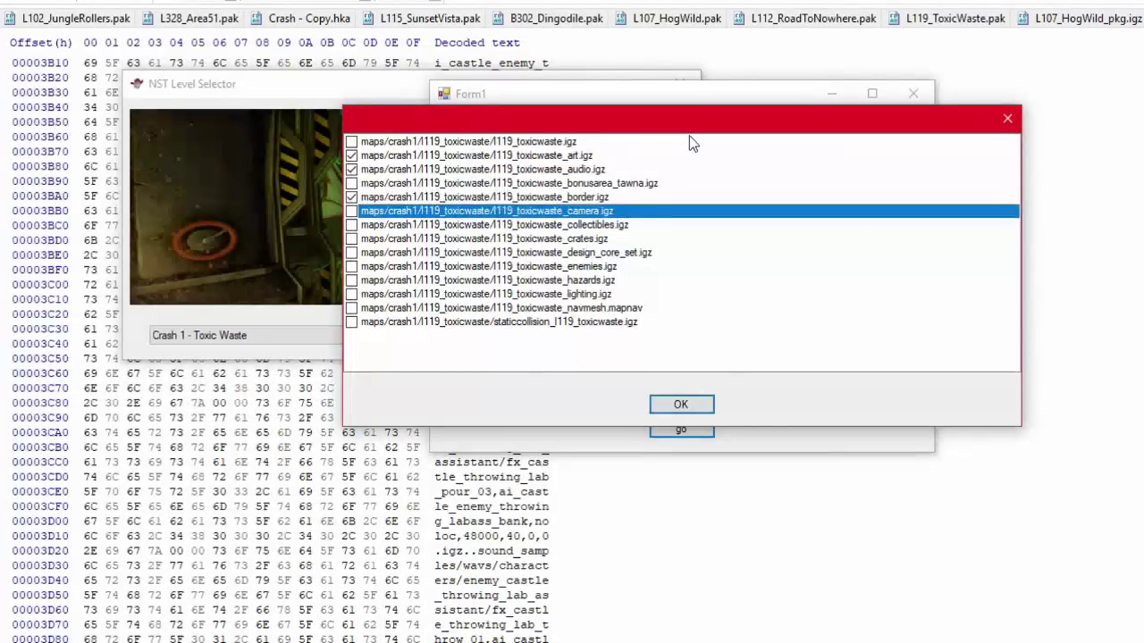
{"action": "key", "text": "space"}
{"action": "key", "text": "Down"}
{"action": "key", "text": "space"}
{"action": "key", "text": "Down"}
{"action": "key", "text": "space"}
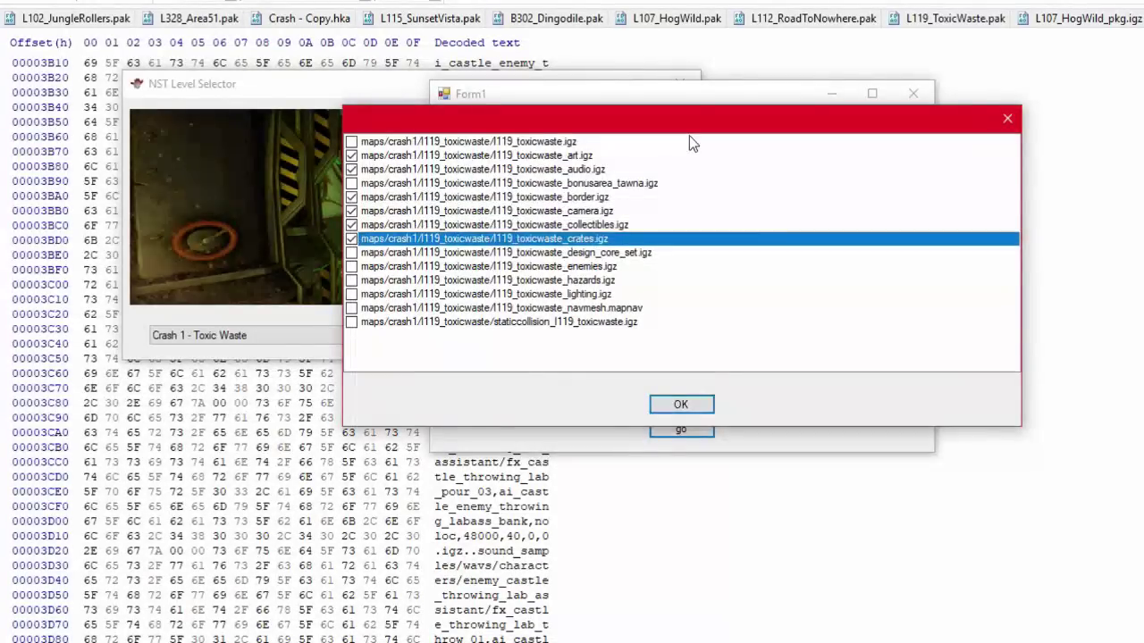
Step: Include the lighting, navmesh and staticcollision files, leaving out design_core_set, enemies and hazards, and confirm the map file selection
{"action": "key", "text": "Down"}
{"action": "key", "text": "Down"}
{"action": "key", "text": "Down"}
{"action": "key", "text": "Down"}
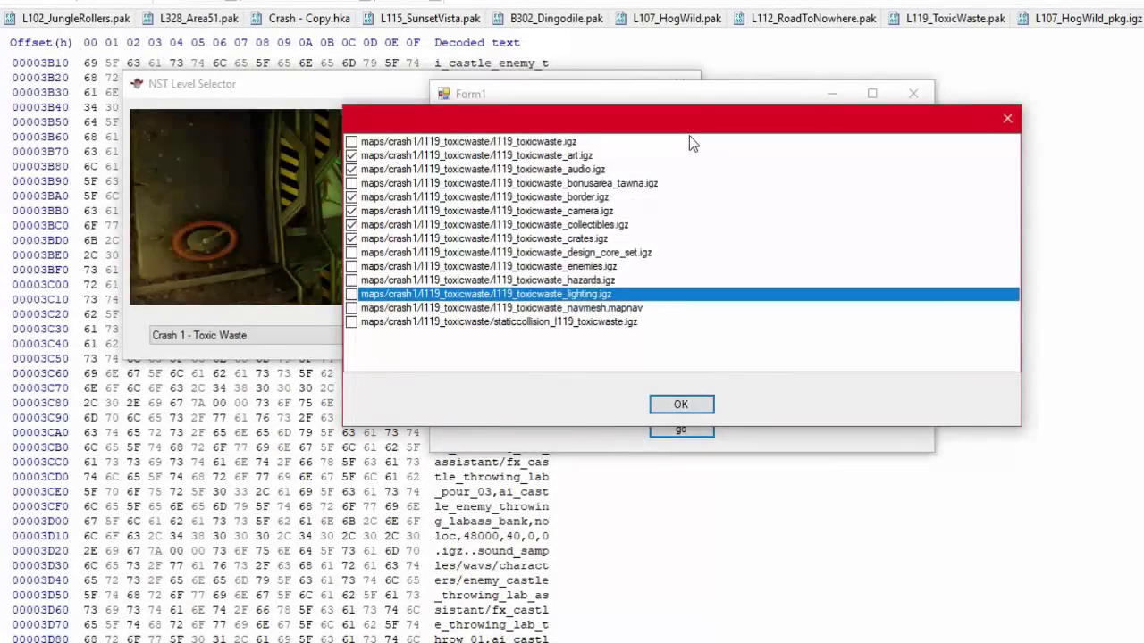
{"action": "key", "text": "space"}
{"action": "key", "text": "Down"}
{"action": "key", "text": "space"}
{"action": "key", "text": "Down"}
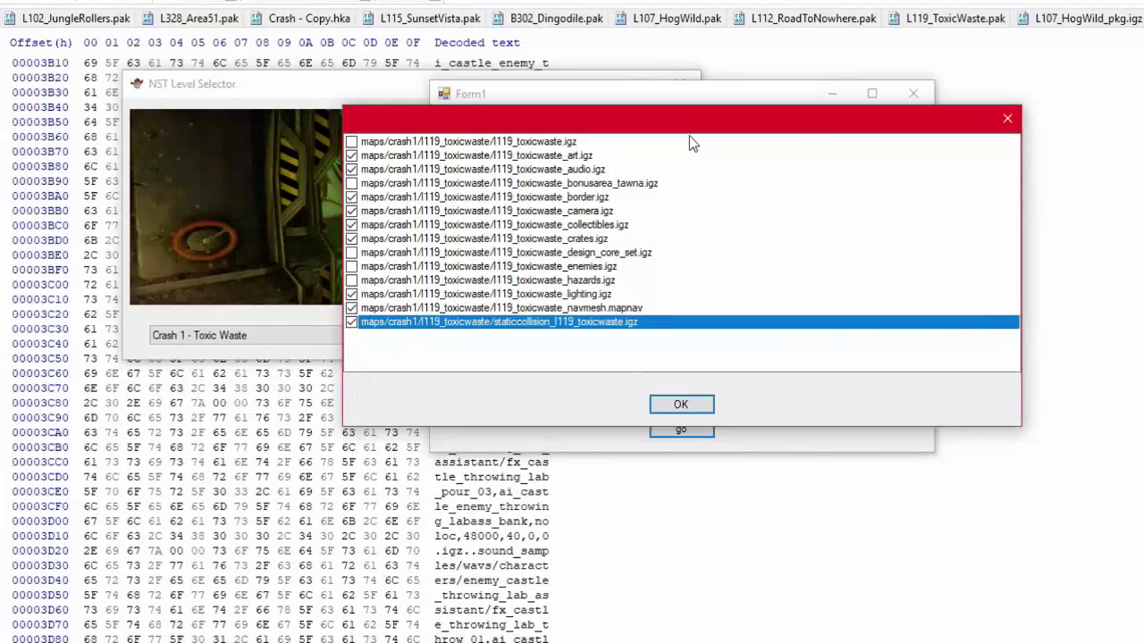
{"action": "left_click", "coordinate": [664, 408]}
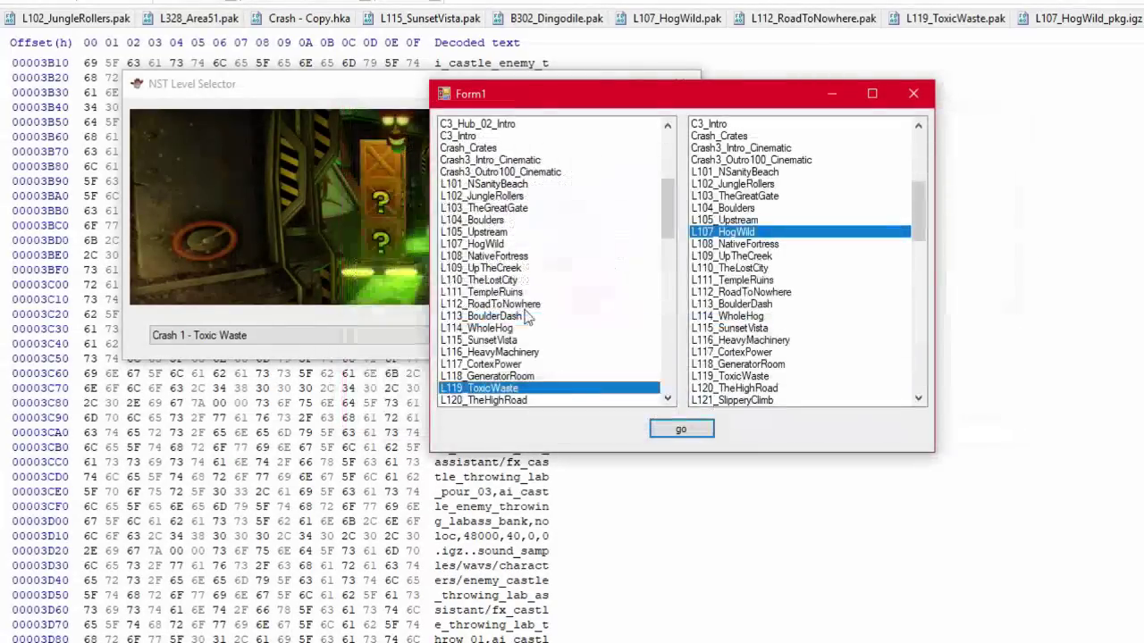
Step: Launch Crash 1 - Hog Wild from the NST Level Selector and jump Crash forward over the toxic pools to test the level
{"action": "left_click", "coordinate": [284, 224]}
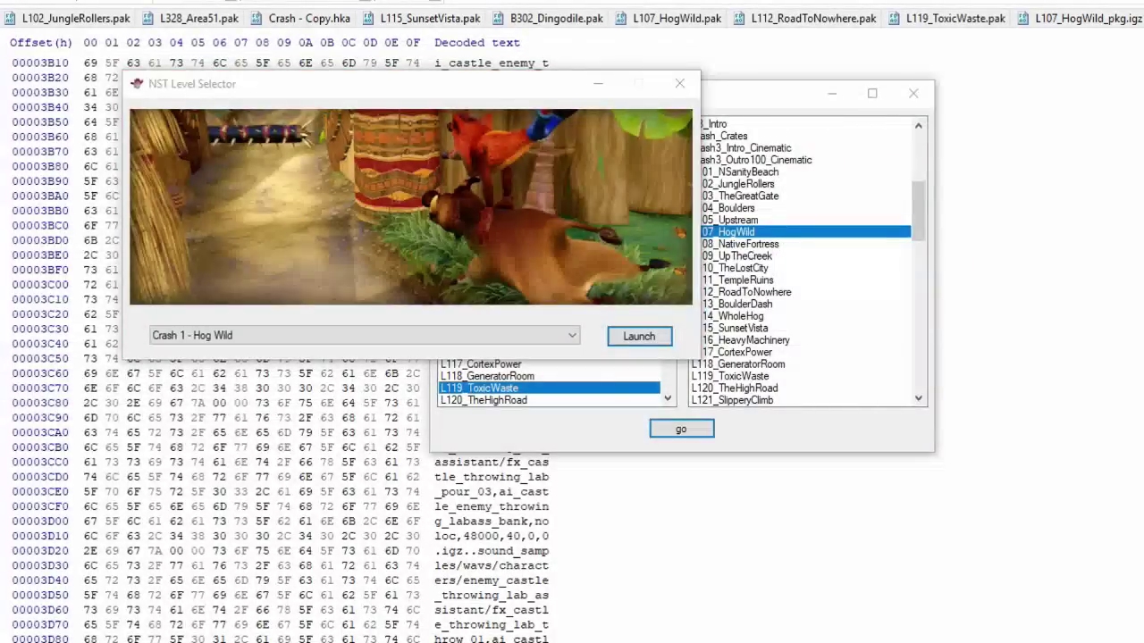
{"action": "key", "text": "alt+Tab"}
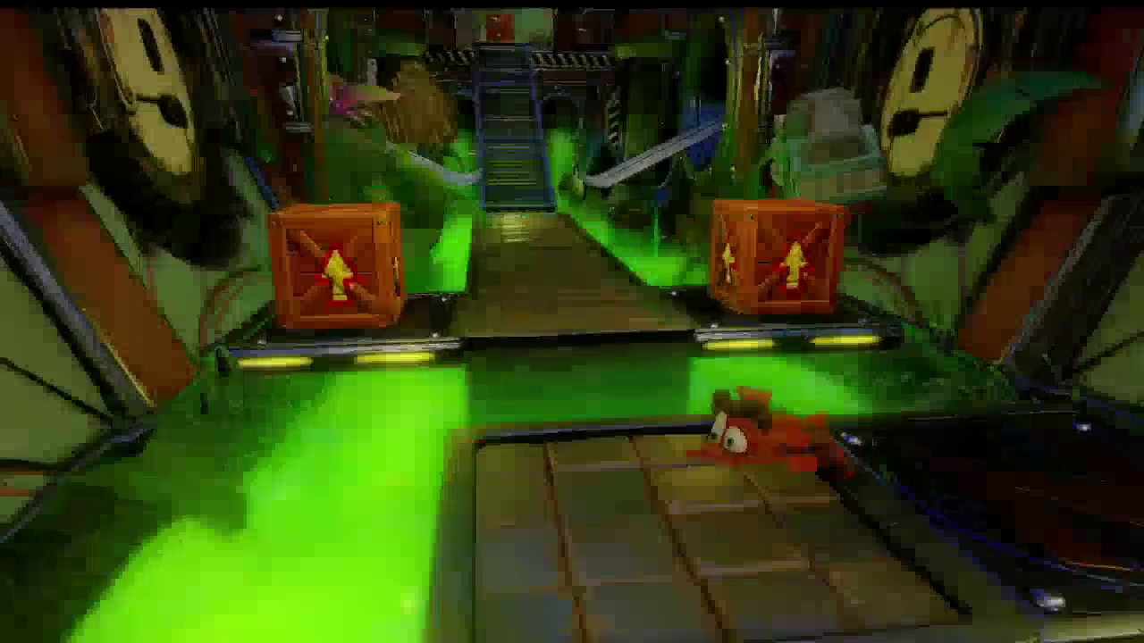
{"action": "key", "text": "Up"}
{"action": "key", "text": "space"}
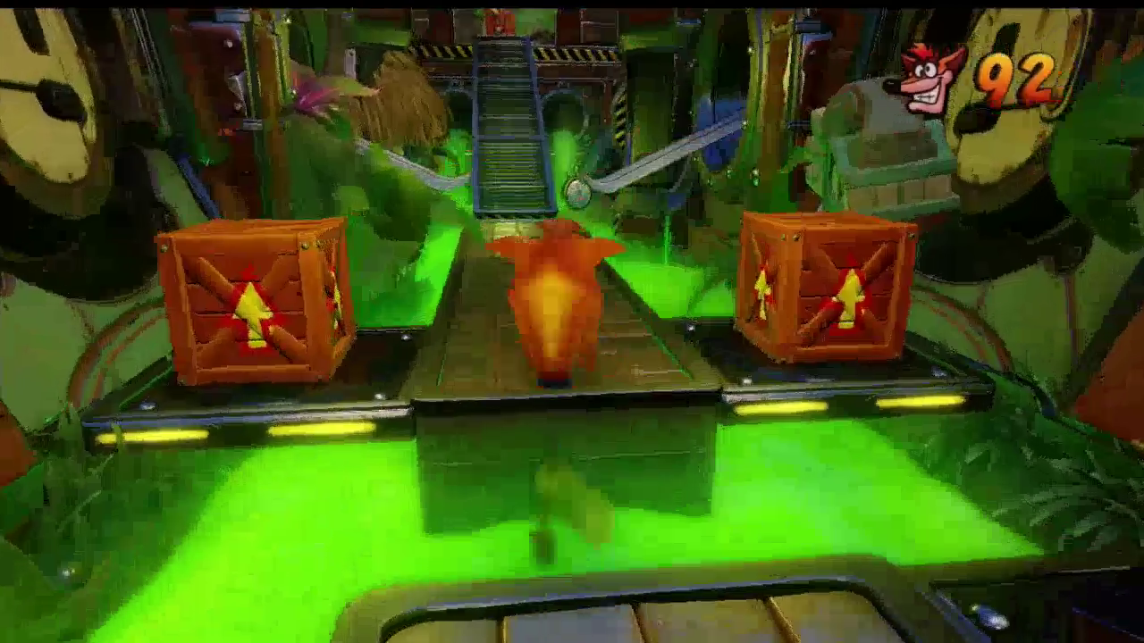
{"action": "key", "text": "Up"}
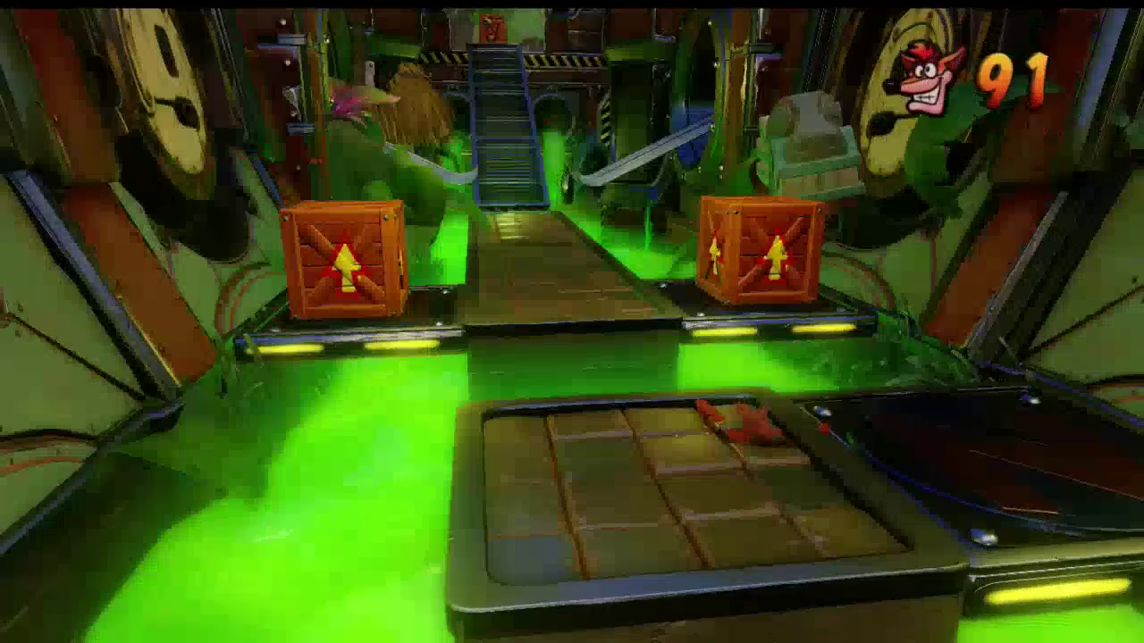
{"action": "key", "text": "Up"}
{"action": "key", "text": "space"}
{"action": "key", "text": "Up"}
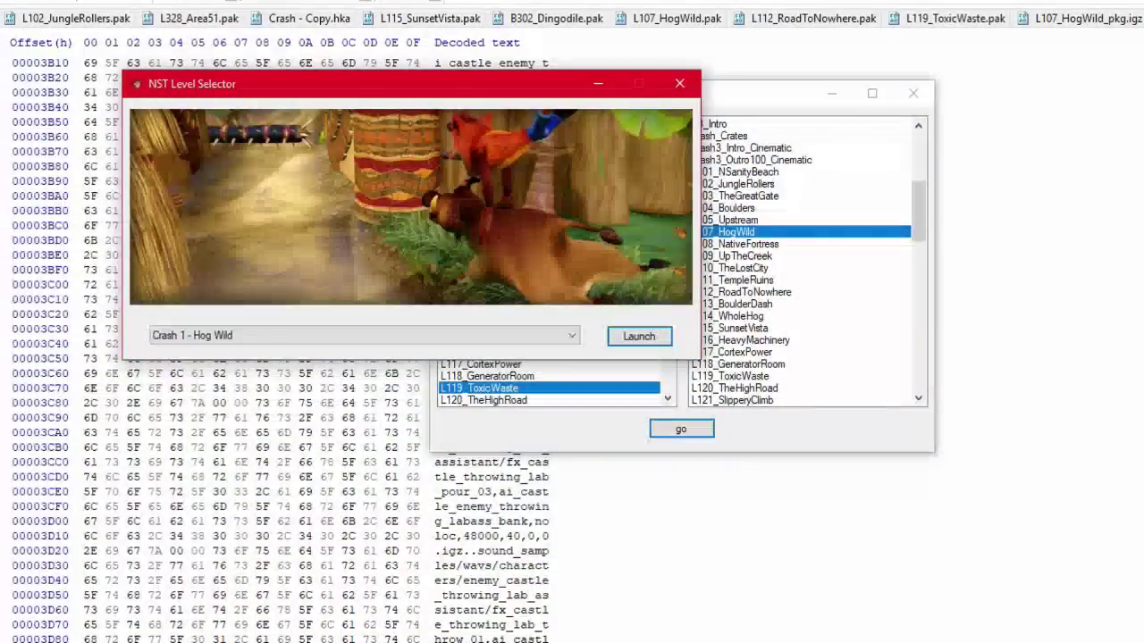
Step: Reopen Form1's L119_ToxicWaste map file list and include l119_toxicwaste.igz plus the art, audio, border and camera .igz files, leaving out bonusarea_tawna
{"action": "left_click", "coordinate": [678, 427]}
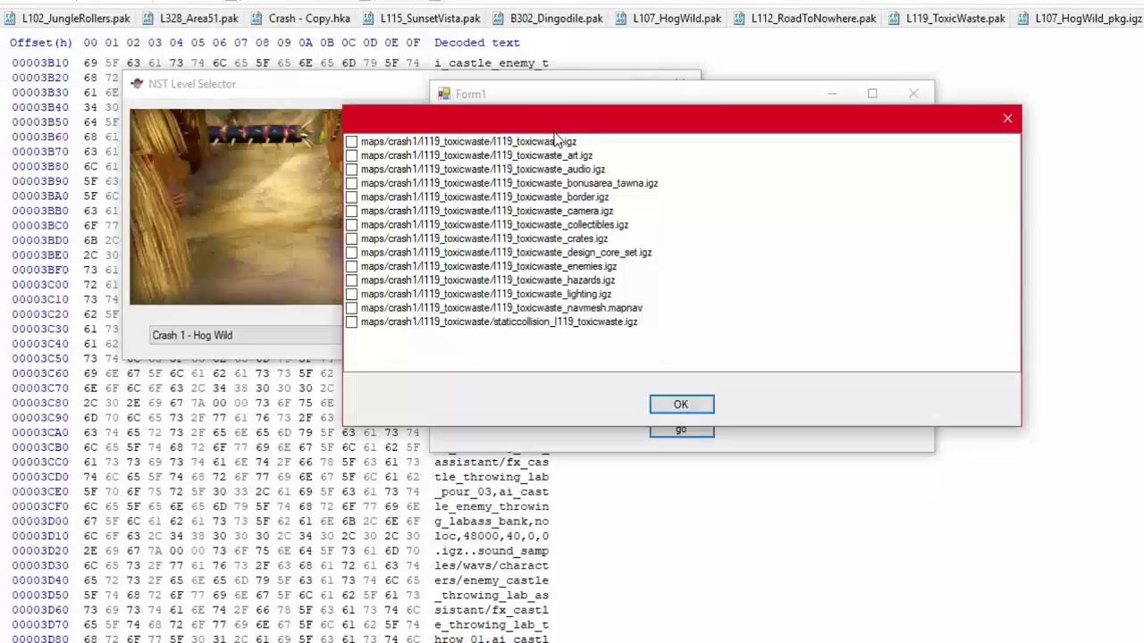
{"action": "left_click", "coordinate": [556, 141]}
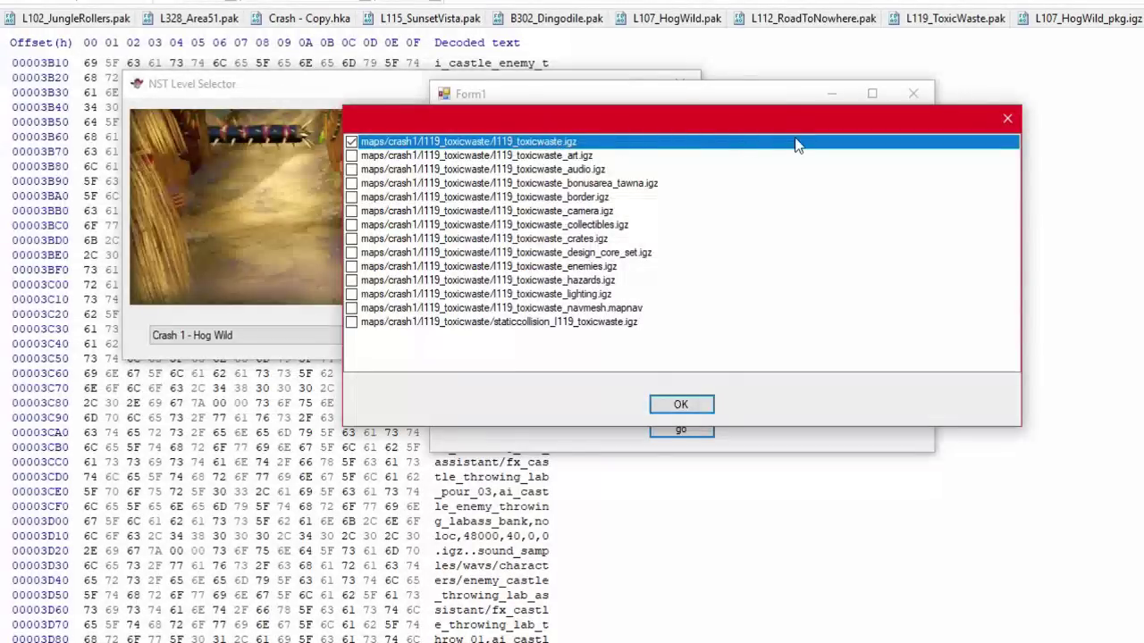
{"action": "key", "text": "Down"}
{"action": "key", "text": "space"}
{"action": "key", "text": "Down"}
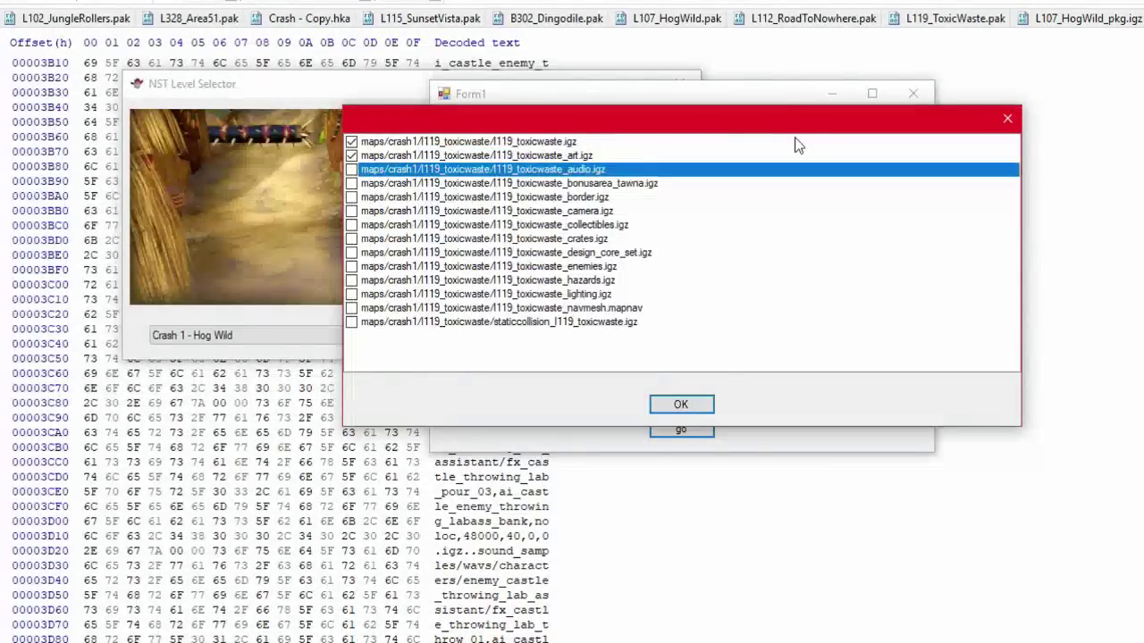
{"action": "key", "text": "Down"}
{"action": "key", "text": "Down"}
{"action": "key", "text": "space"}
{"action": "key", "text": "Down"}
{"action": "key", "text": "space"}
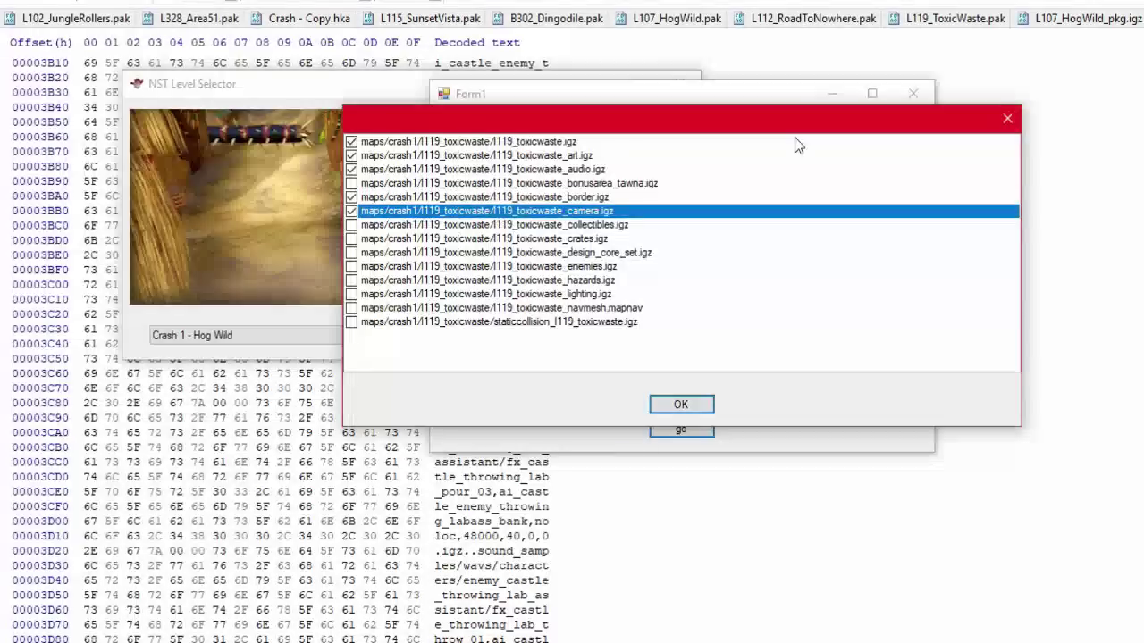
Step: Include the l119_toxicwaste collectibles, crates, enemies and hazards .igz files, leaving out design_core_set
{"action": "key", "text": "Down"}
{"action": "key", "text": "space"}
{"action": "key", "text": "Down"}
{"action": "key", "text": "space"}
{"action": "key", "text": "Down"}
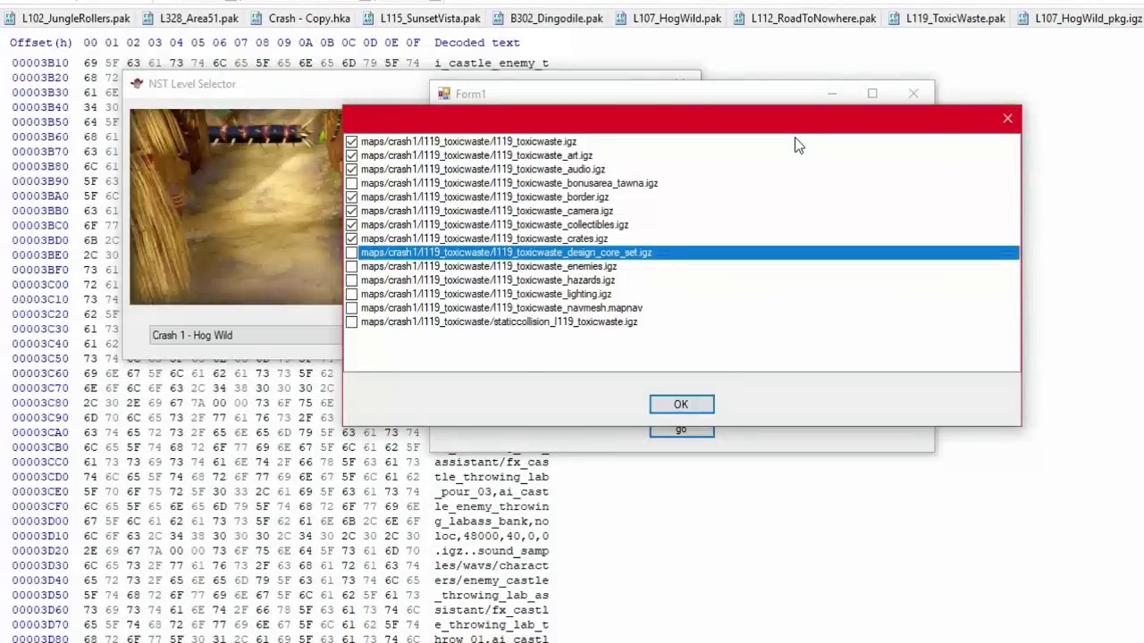
{"action": "key", "text": "Down"}
{"action": "key", "text": "space"}
{"action": "key", "text": "Down"}
{"action": "key", "text": "space"}
Step: Include the lighting, navmesh and staticcollision files, confirm the map file selection, and switch to the NST Level Selector
{"action": "key", "text": "Down"}
{"action": "key", "text": "space"}
{"action": "key", "text": "Down"}
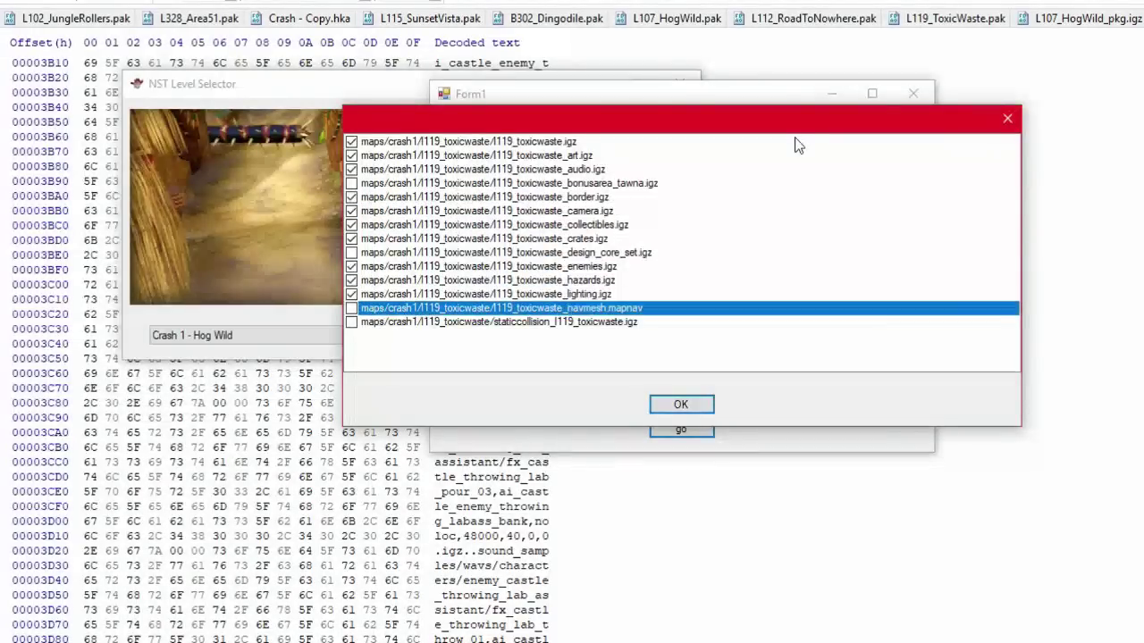
{"action": "key", "text": "space"}
{"action": "key", "text": "Down"}
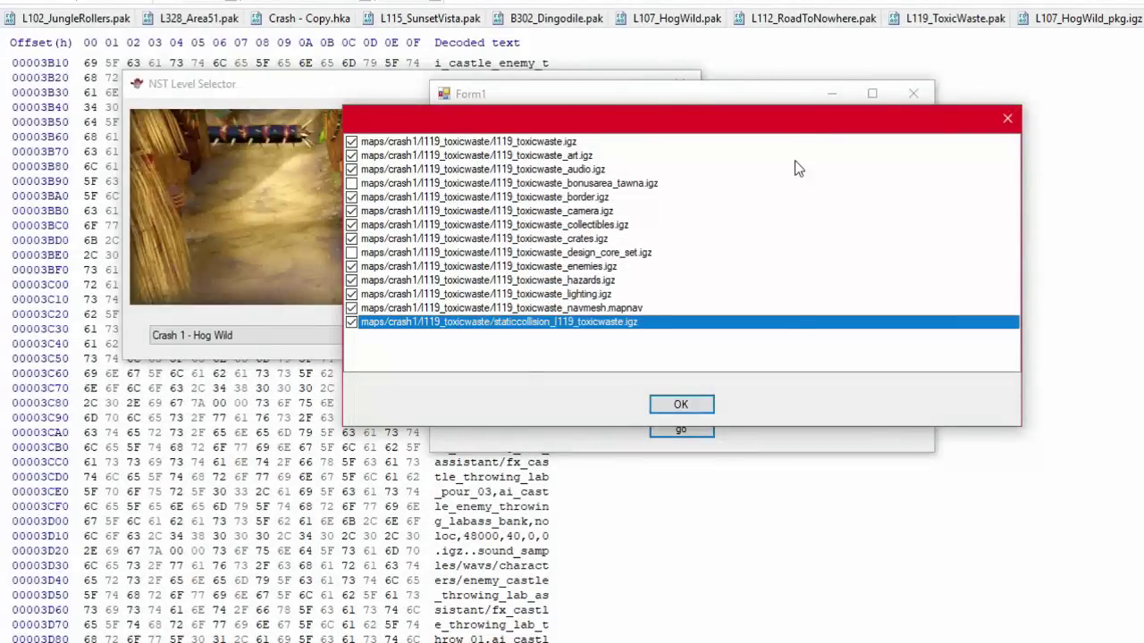
{"action": "left_click", "coordinate": [681, 404]}
{"action": "left_click", "coordinate": [238, 195]}
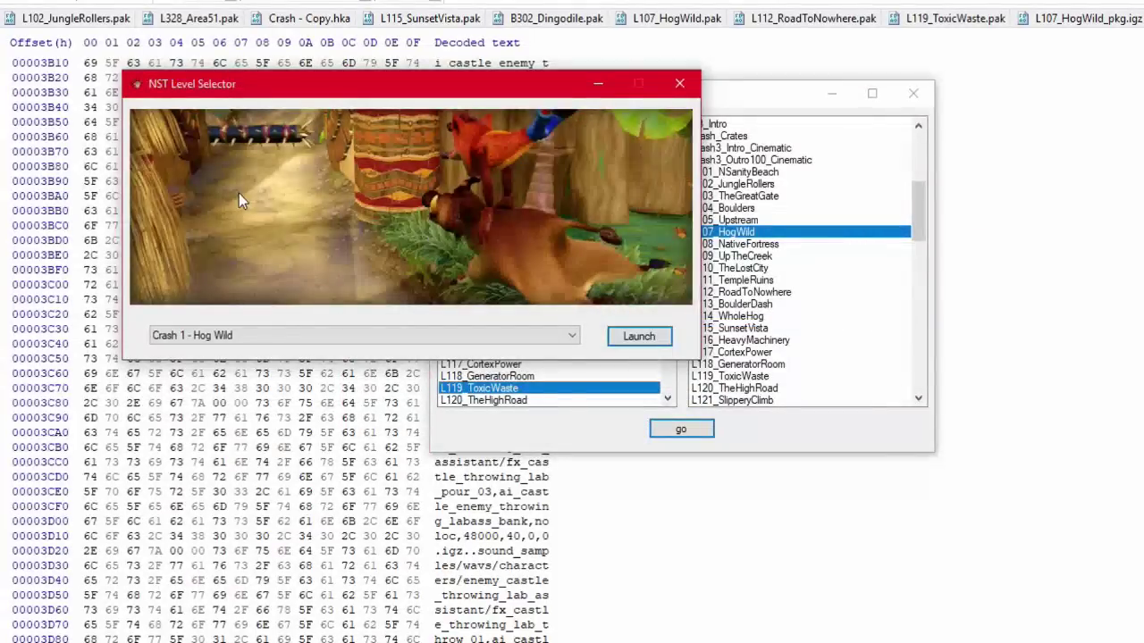
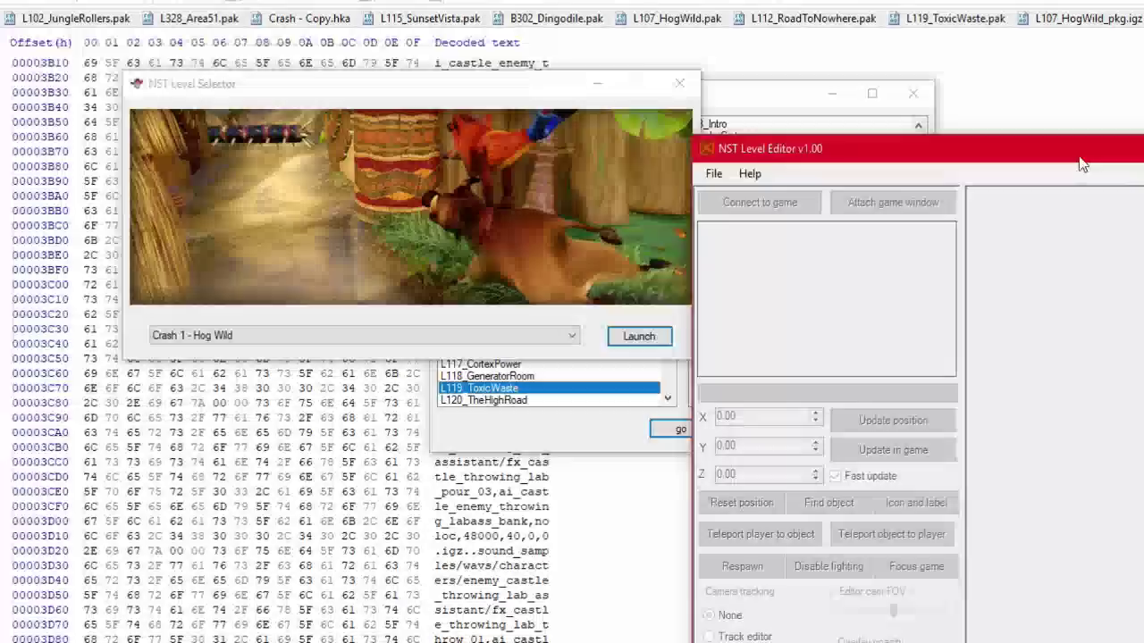
Step: Maximize the NST Level Editor and open L107_HogWild.pak.old from the archives folder of "Crash Bandicoot - N Sane Trilogy_"
{"action": "left_click_drag", "start_coordinate": [1064, 120], "coordinate": [759, 110]}
{"action": "double_click", "coordinate": [751, 107]}
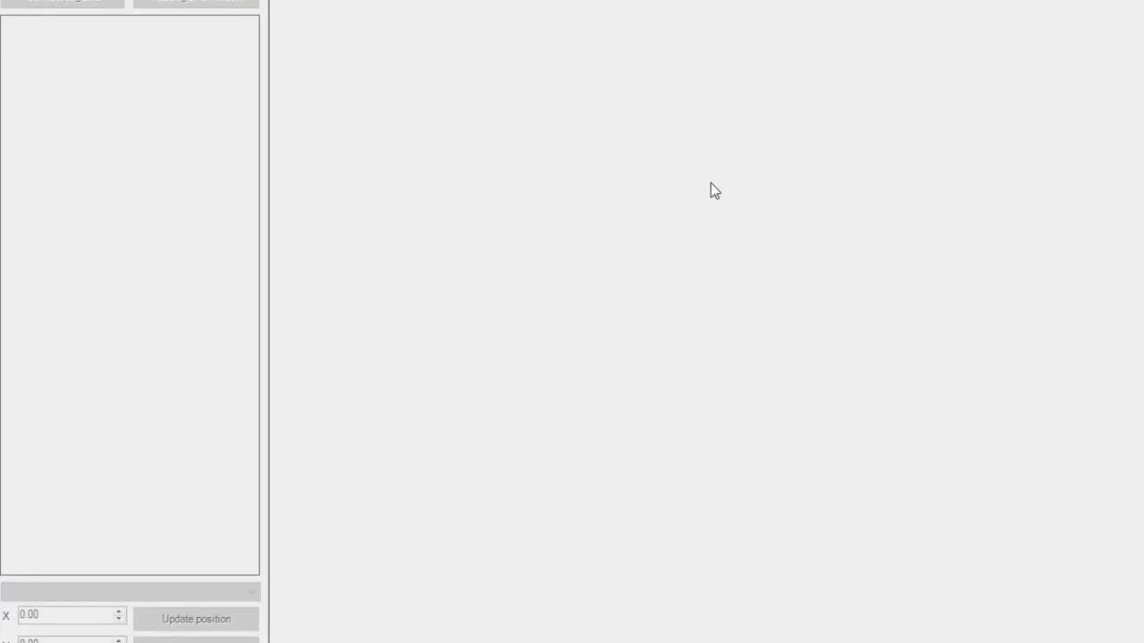
{"action": "key", "text": "ctrl+o"}
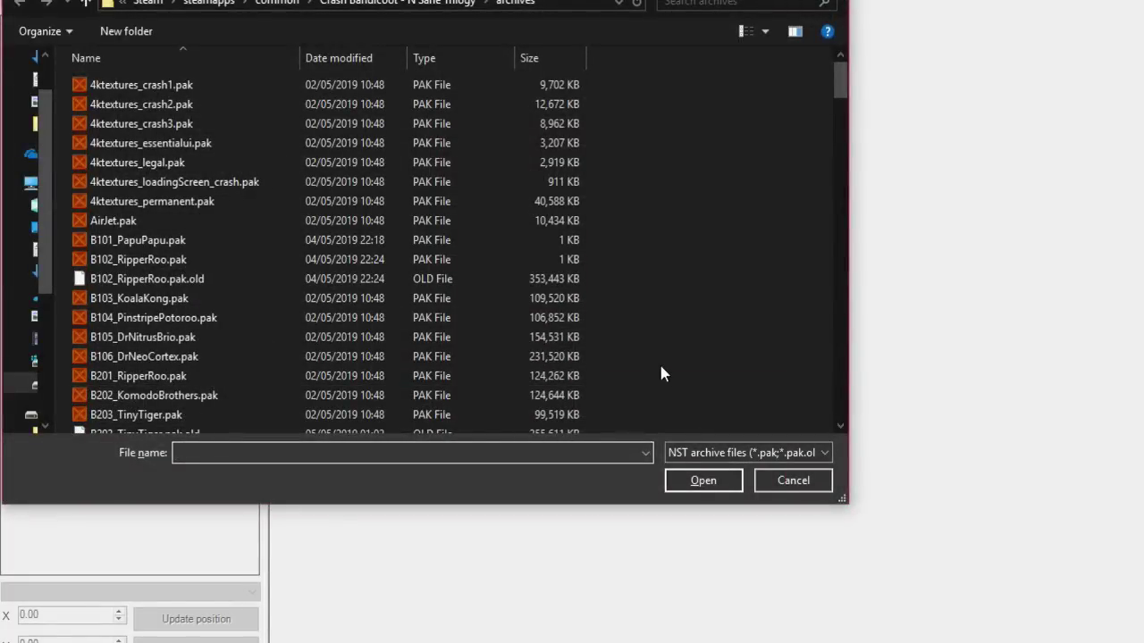
{"action": "left_click", "coordinate": [286, 7]}
{"action": "double_click", "coordinate": [187, 106]}
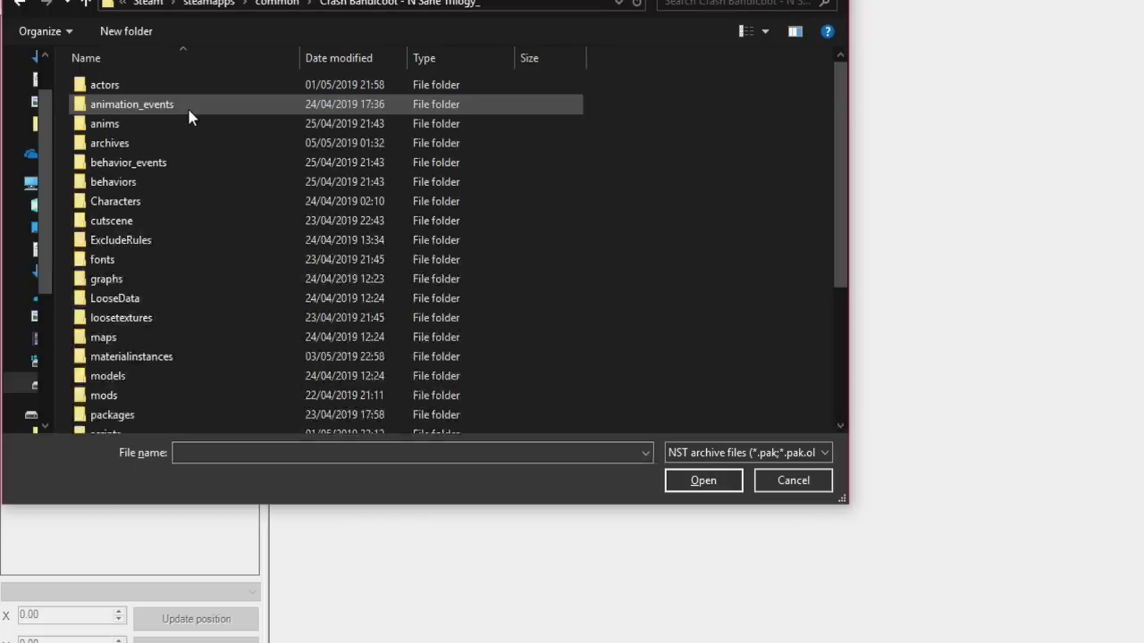
{"action": "double_click", "coordinate": [148, 143]}
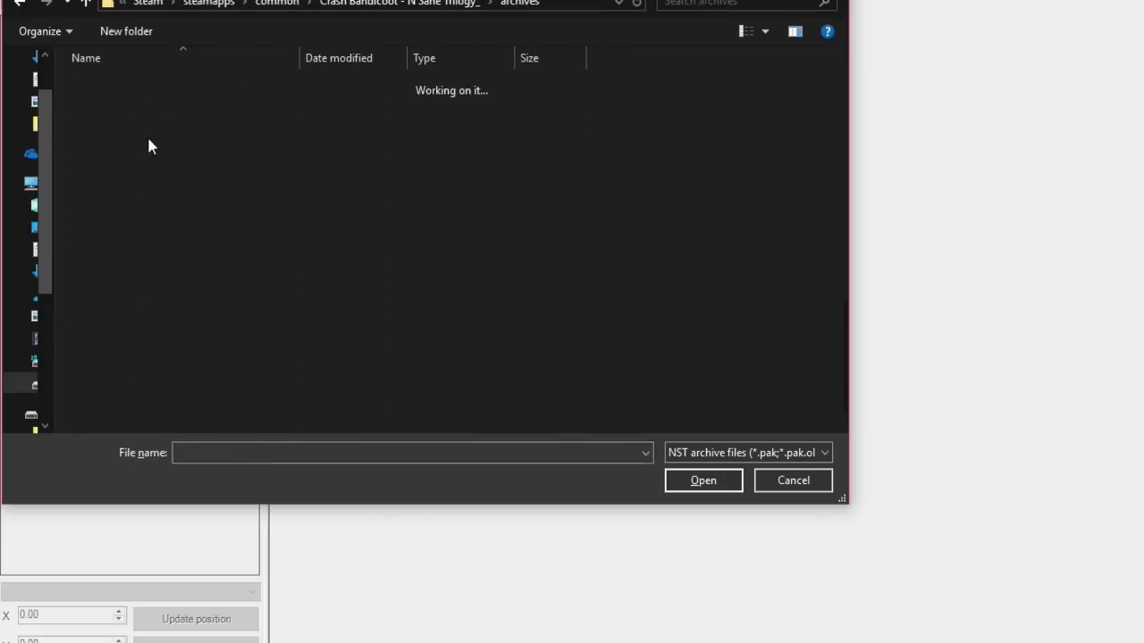
{"action": "left_click", "coordinate": [251, 453]}
{"action": "type", "text": "l"}
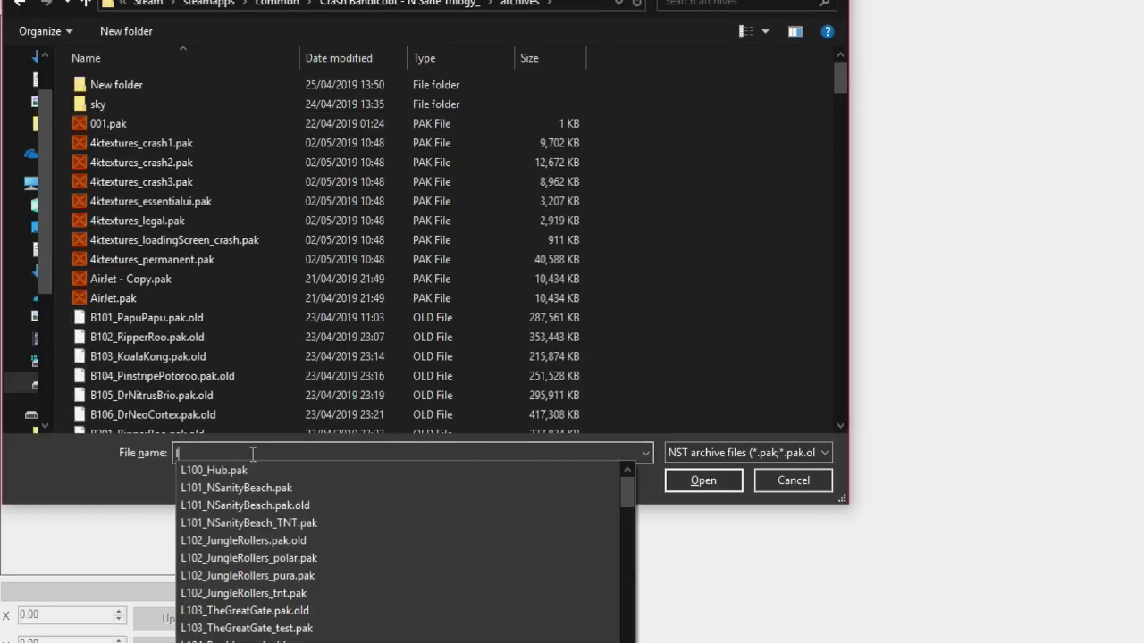
{"action": "type", "text": "107"}
{"action": "key", "text": "Down"}
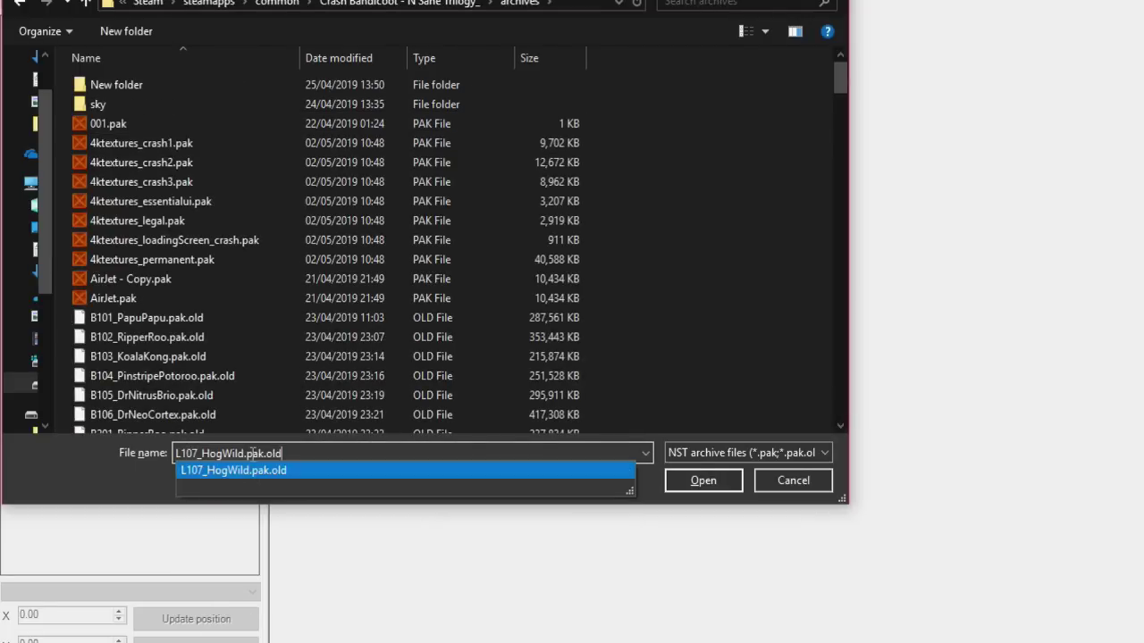
{"action": "key", "text": "Return"}
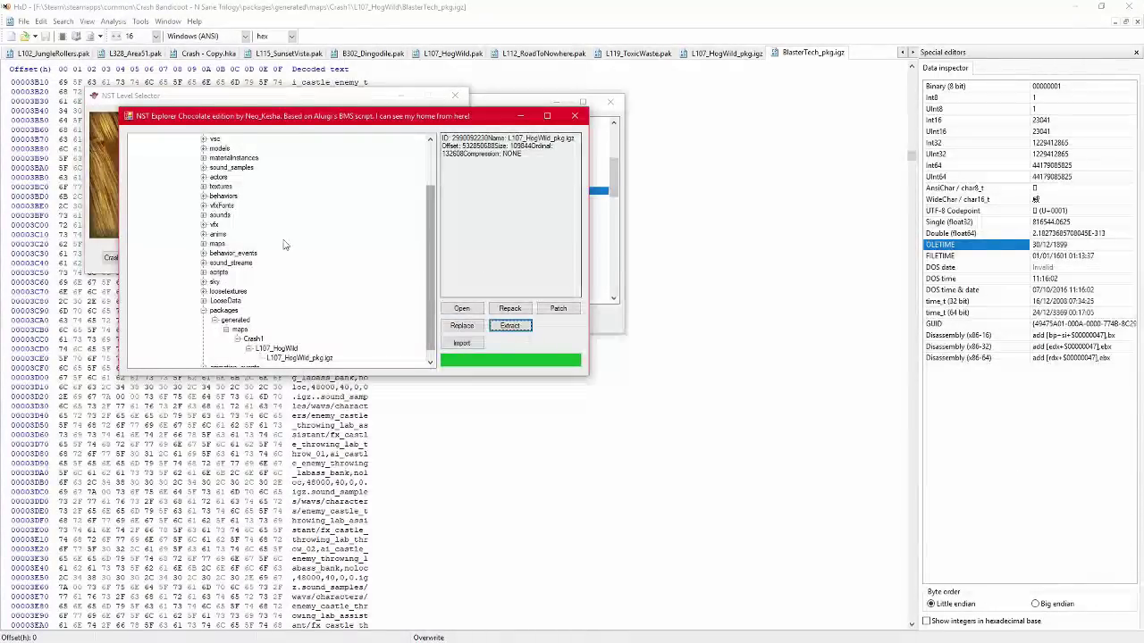
Step: In NST Explorer, open the HogWild .pak.old archive and repack it as L107_blehhh in the archives folder
{"action": "left_click", "coordinate": [462, 307]}
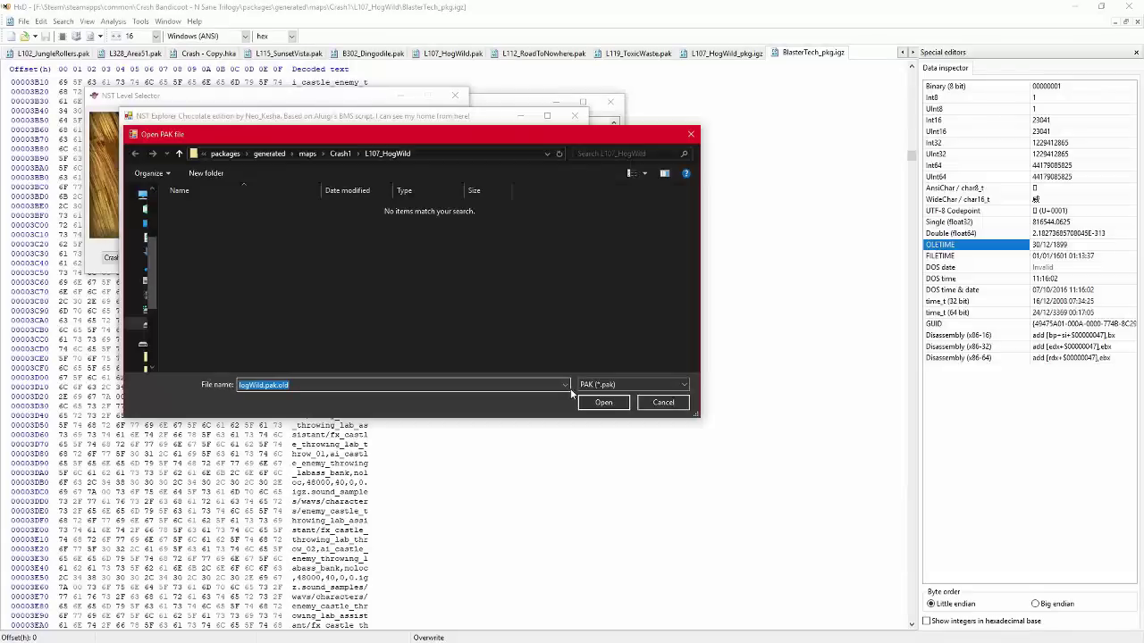
{"action": "left_click", "coordinate": [601, 402]}
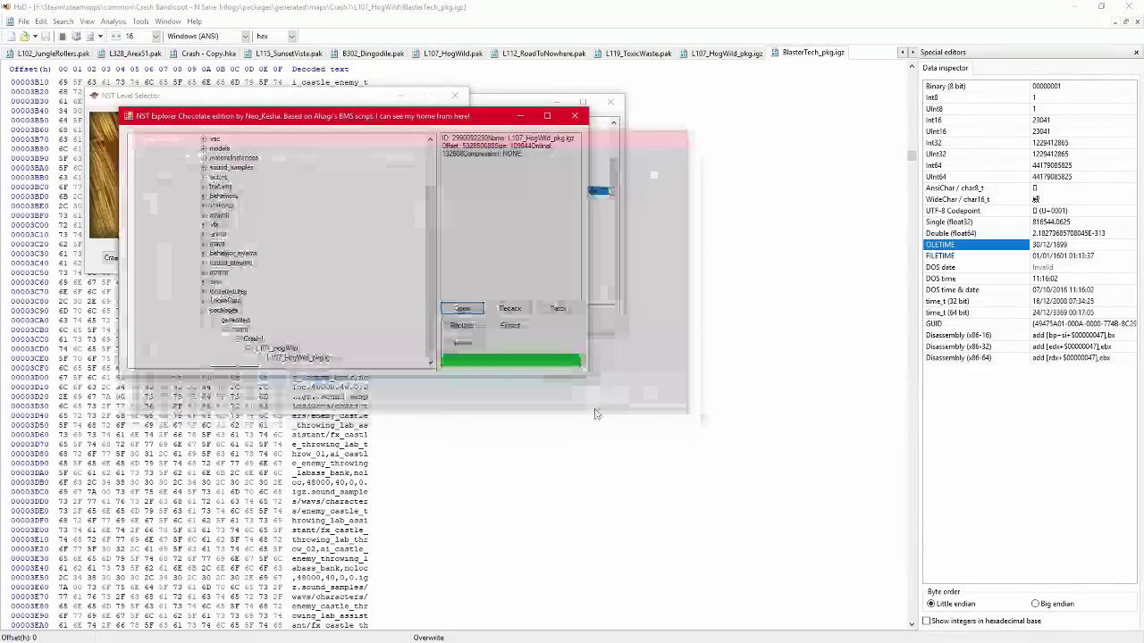
{"action": "left_click", "coordinate": [510, 308]}
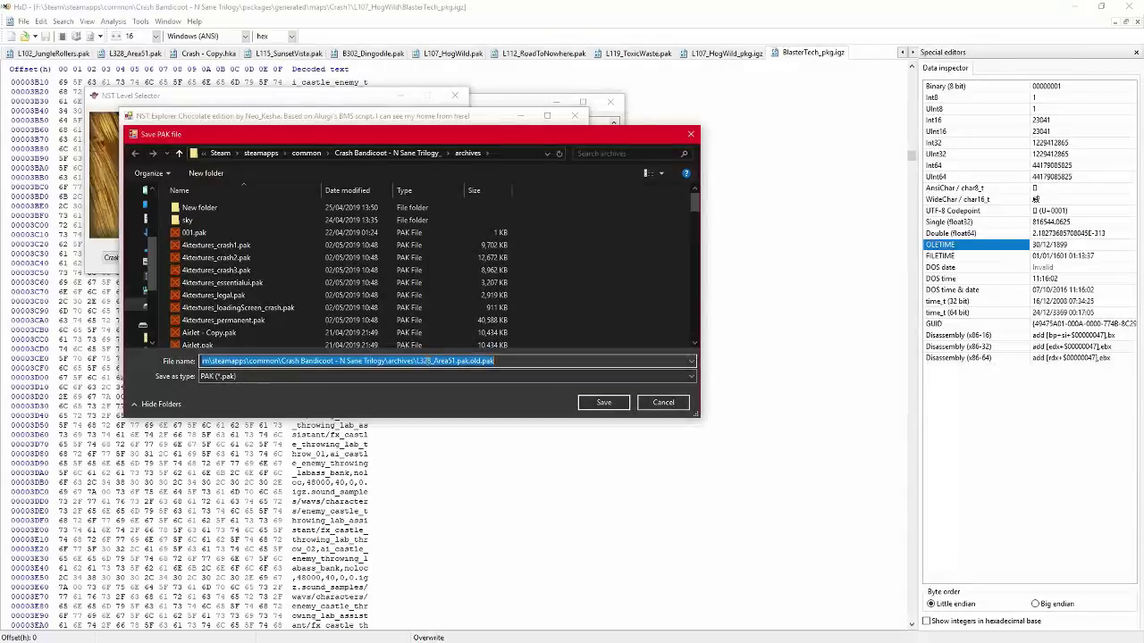
{"action": "left_click", "coordinate": [424, 361]}
{"action": "left_click_drag", "start_coordinate": [424, 360], "coordinate": [563, 376]}
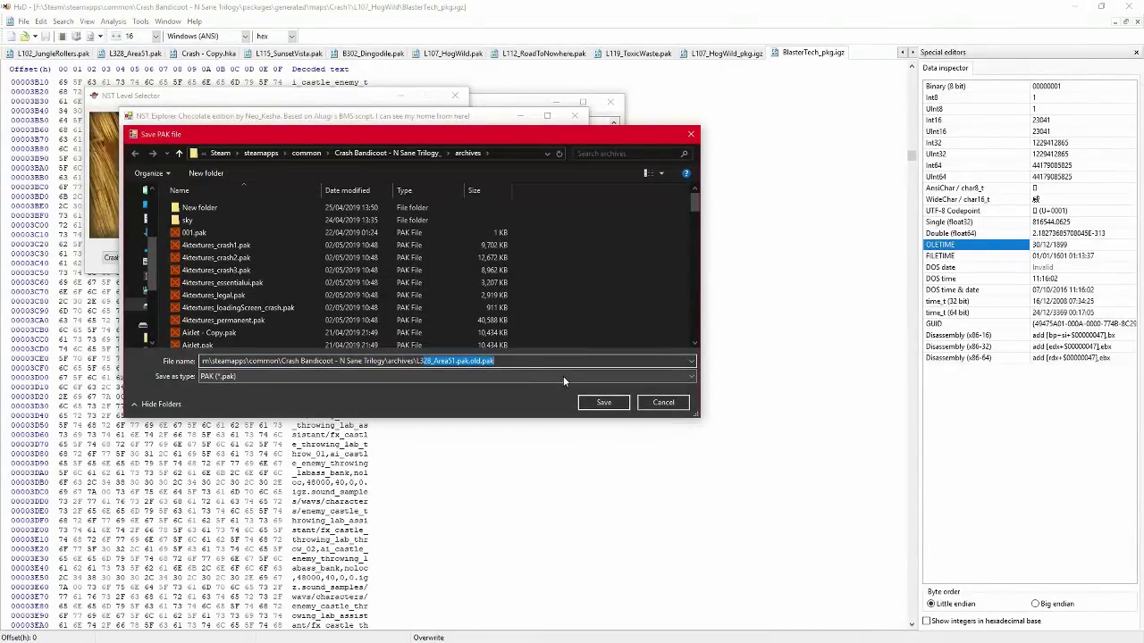
{"action": "key", "text": "BackSpace"}
{"action": "key", "text": "BackSpace"}
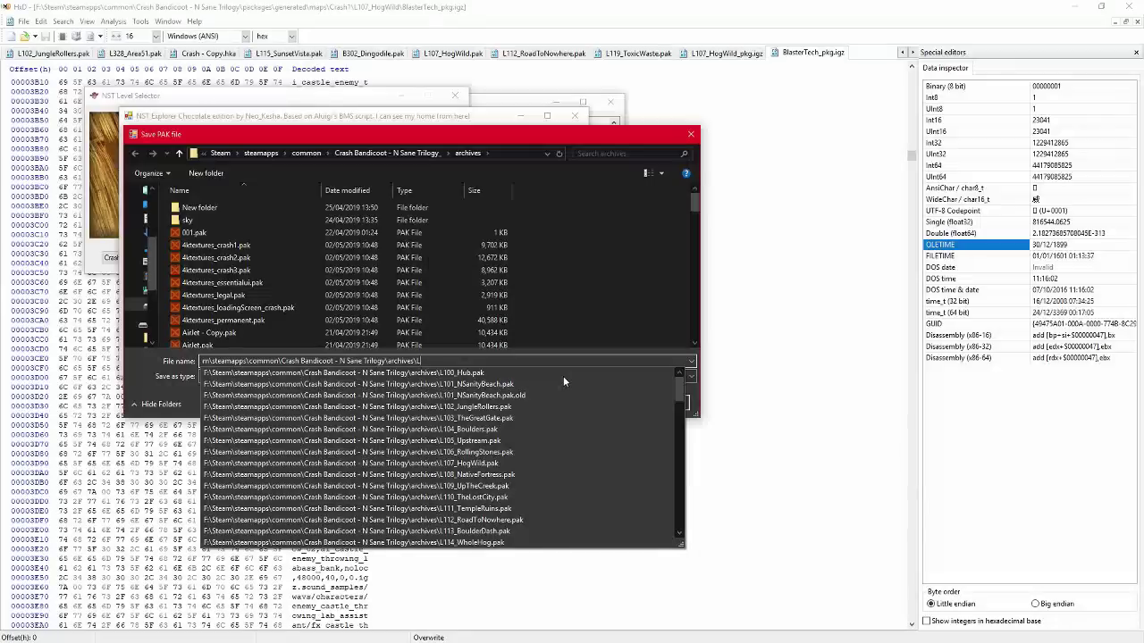
{"action": "type", "text": "107"}
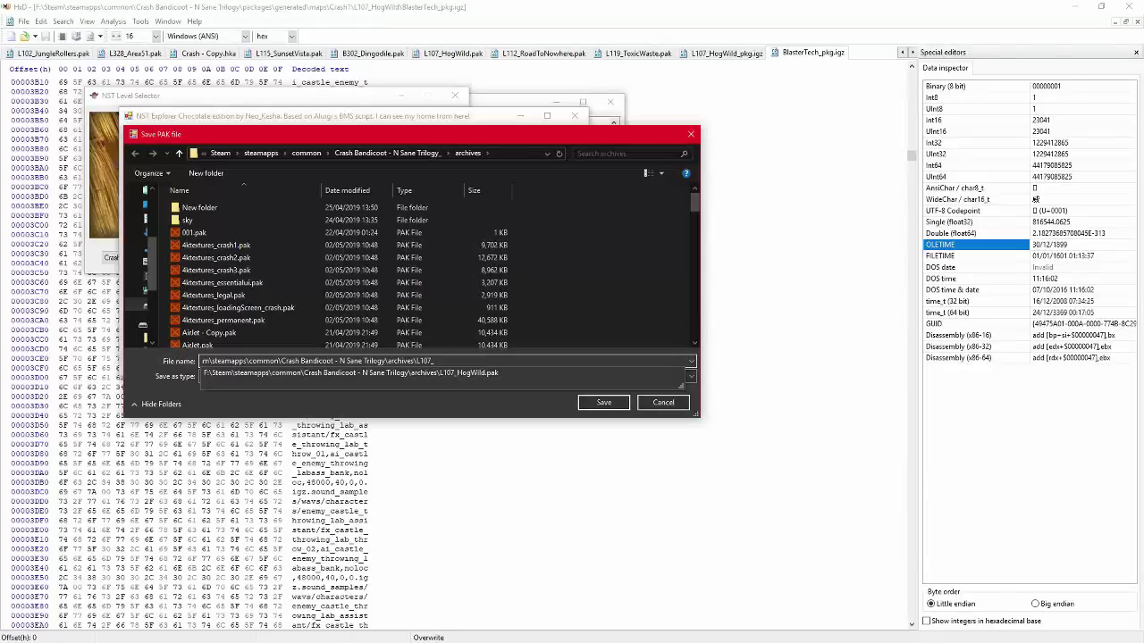
{"action": "type", "text": "_blehhh"}
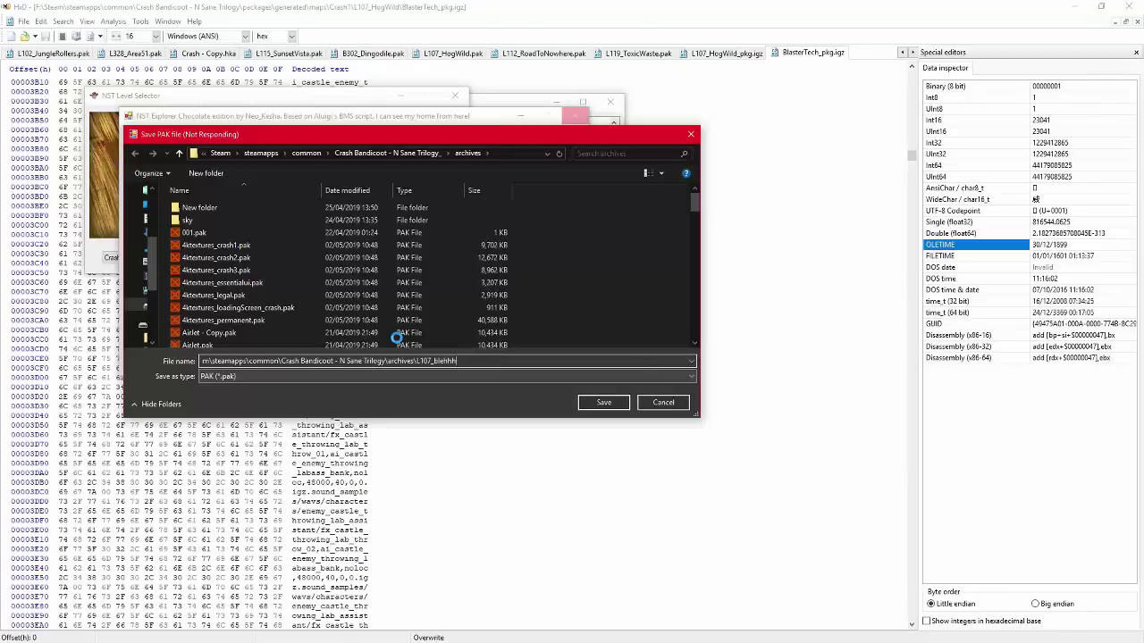
{"action": "left_click", "coordinate": [619, 394]}
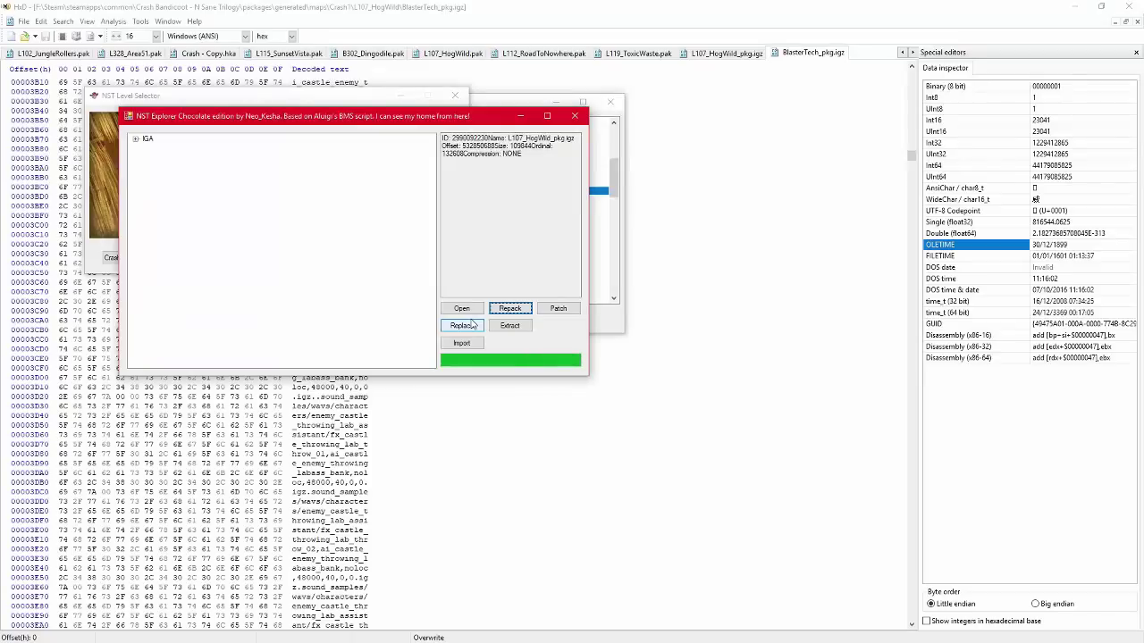
{"action": "left_click", "coordinate": [507, 311]}
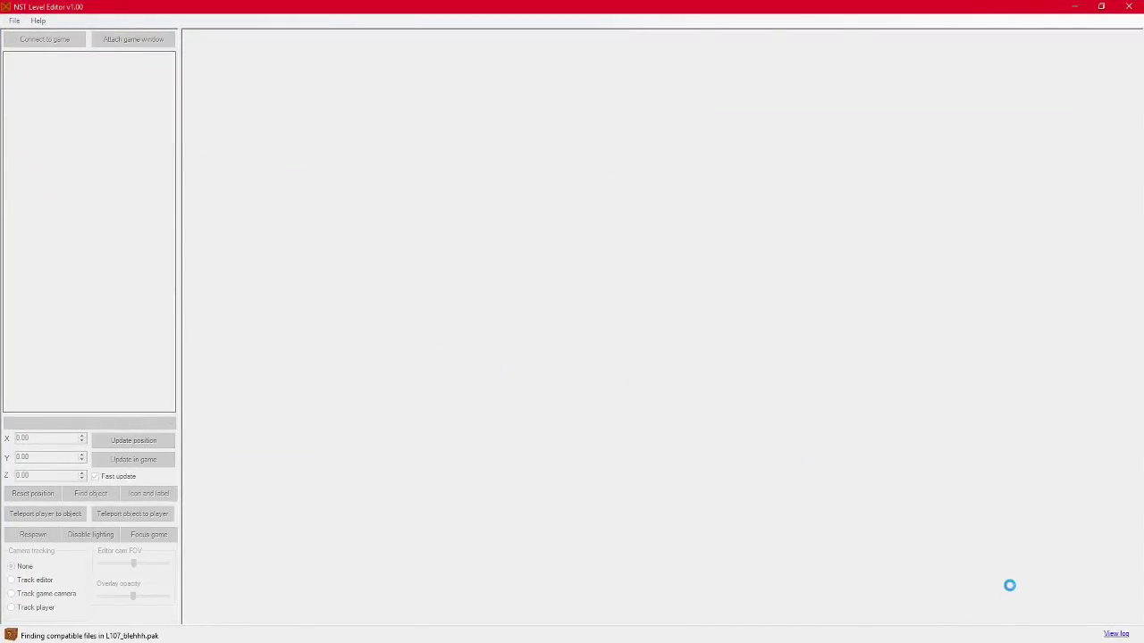
Step: Check the loading log, and load L107_HogWild_Crates.igz and L107_HogWild_Hog.igz into the editor
{"action": "left_click", "coordinate": [1114, 634]}
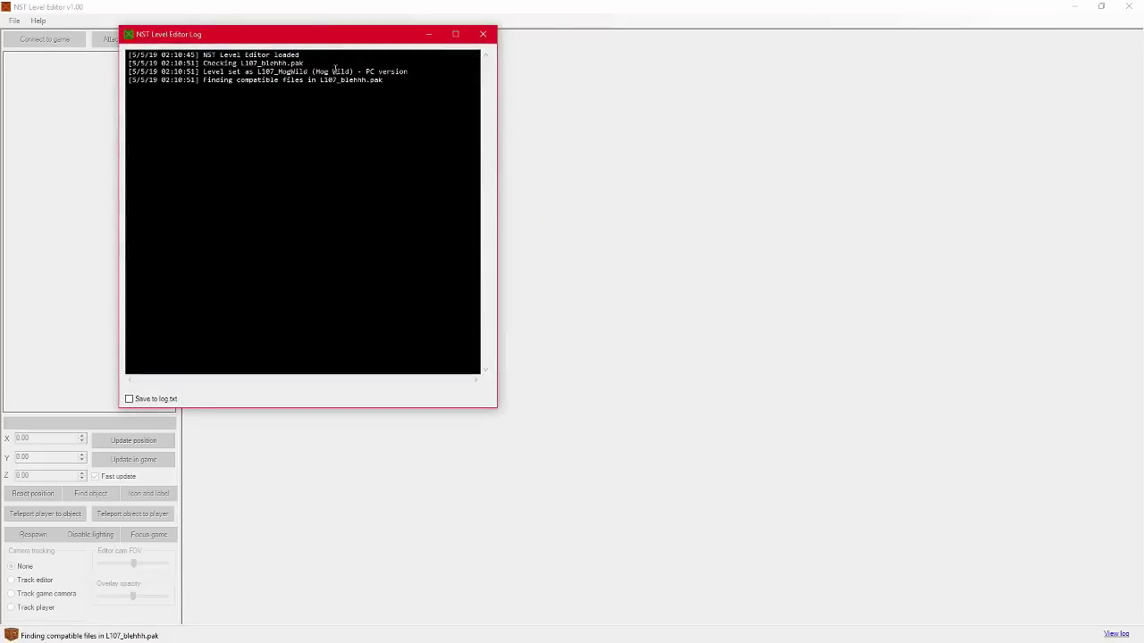
{"action": "left_click", "coordinate": [483, 34]}
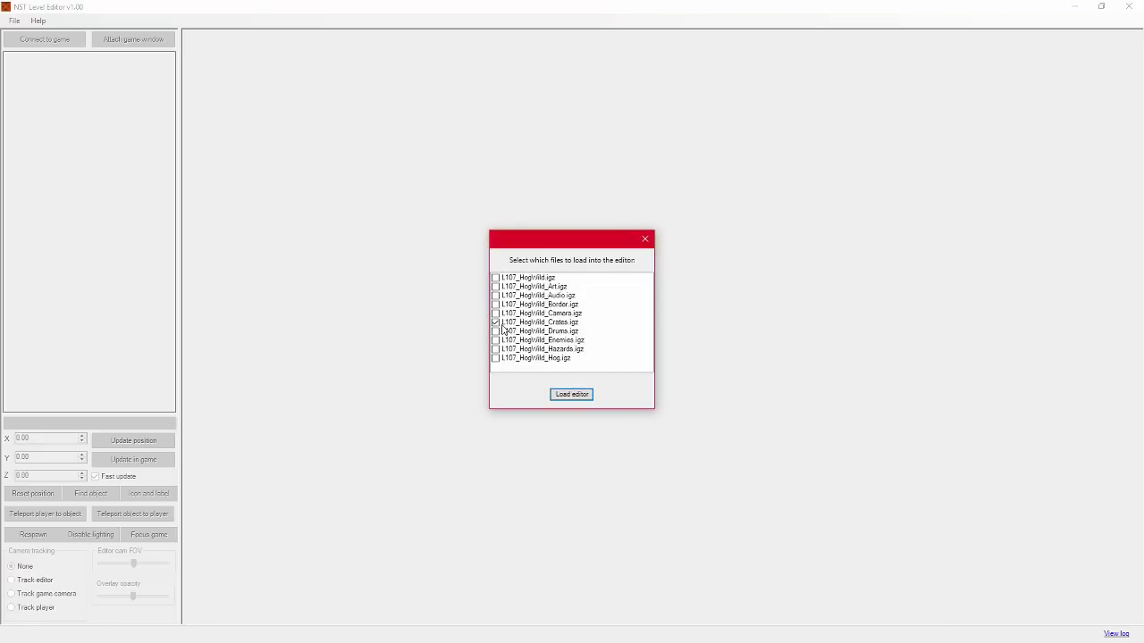
{"action": "left_click", "coordinate": [543, 358]}
{"action": "left_click", "coordinate": [582, 394]}
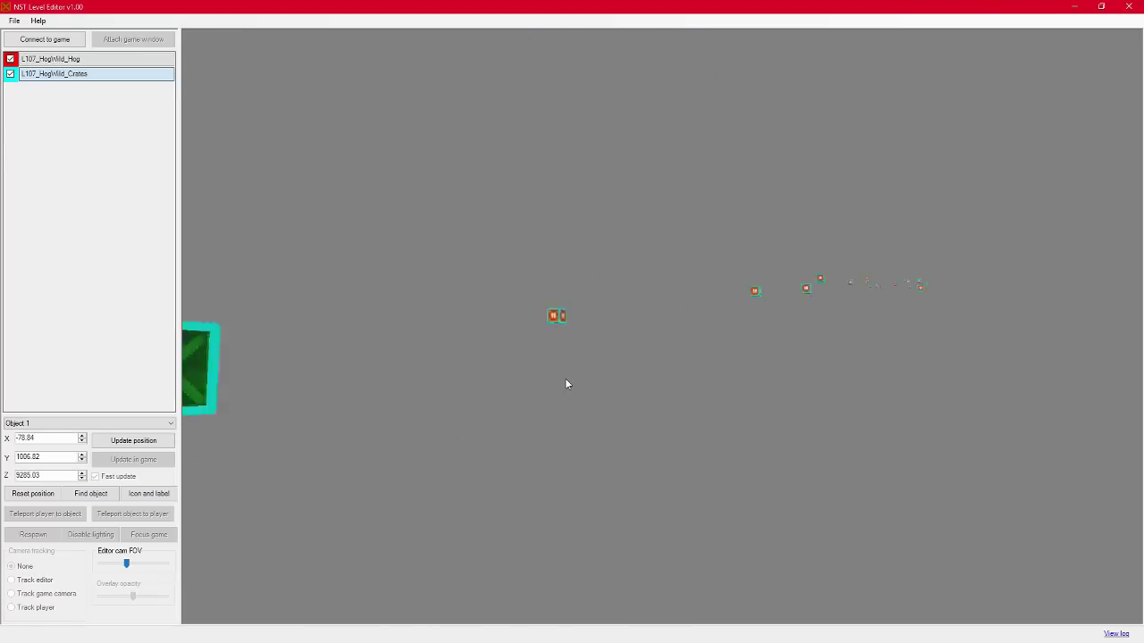
Step: Connect the editor to the game by launching it to Hog Wild, and resume play in the level
{"action": "left_click", "coordinate": [79, 41]}
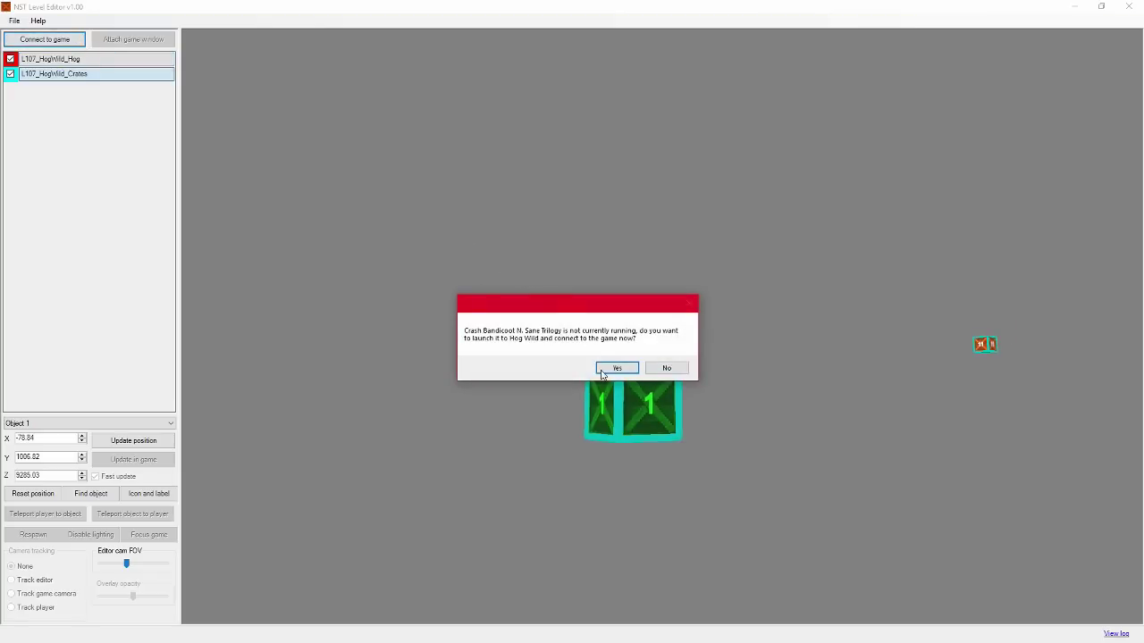
{"action": "left_click", "coordinate": [608, 372]}
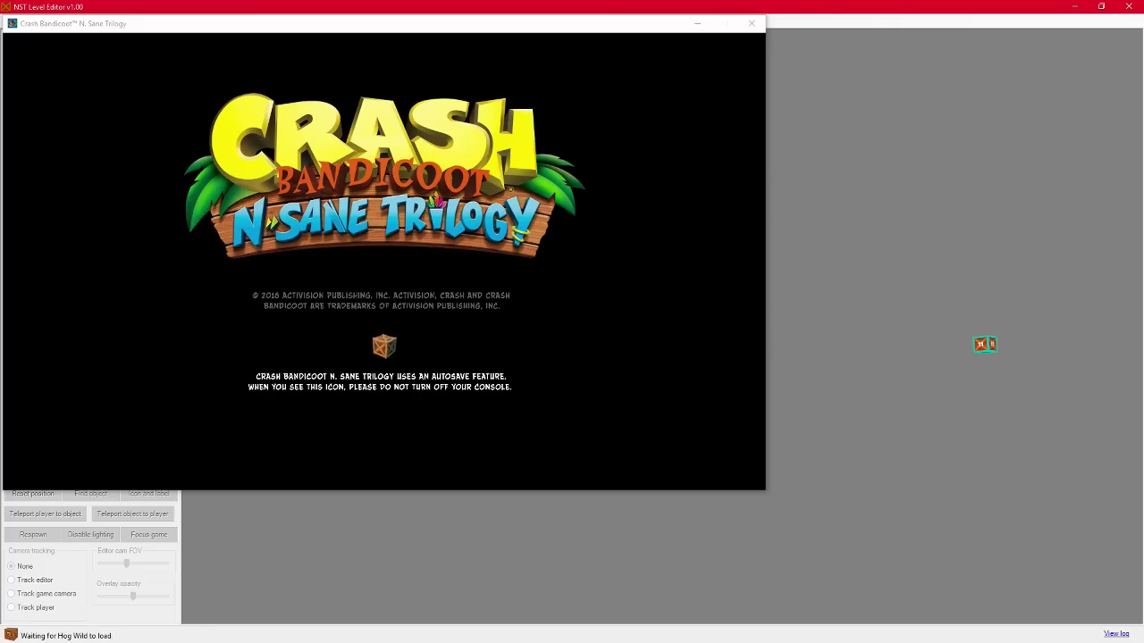
{"action": "left_click", "coordinate": [594, 25]}
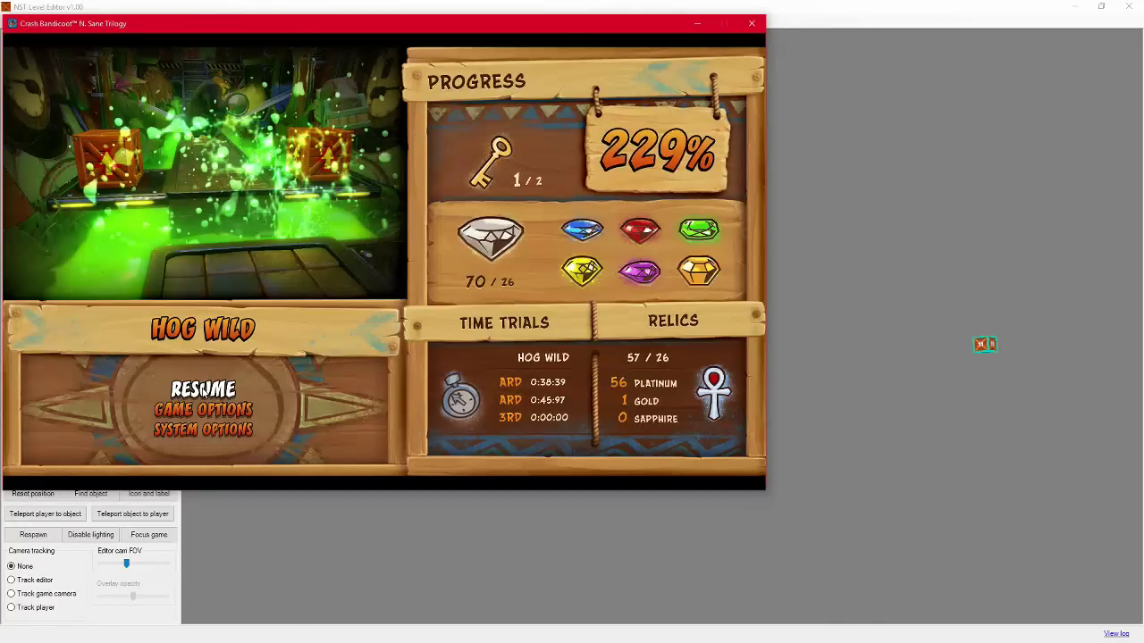
{"action": "left_click", "coordinate": [203, 391]}
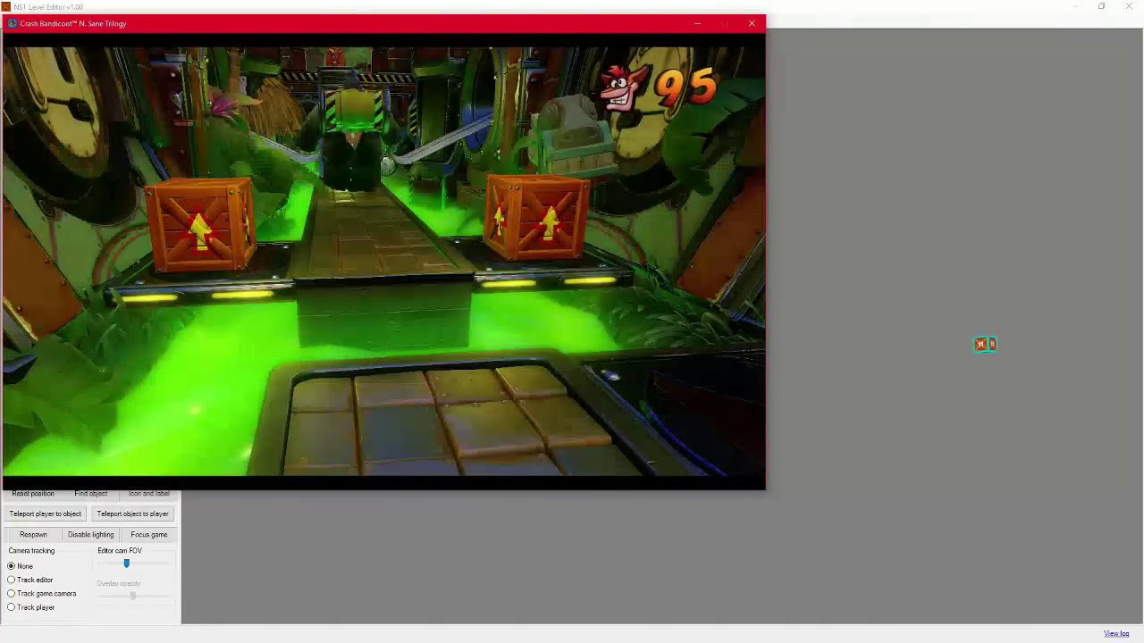
Step: Attach the game window to the level editor, and minimize the HxD and archives folder windows
{"action": "left_click", "coordinate": [984, 129]}
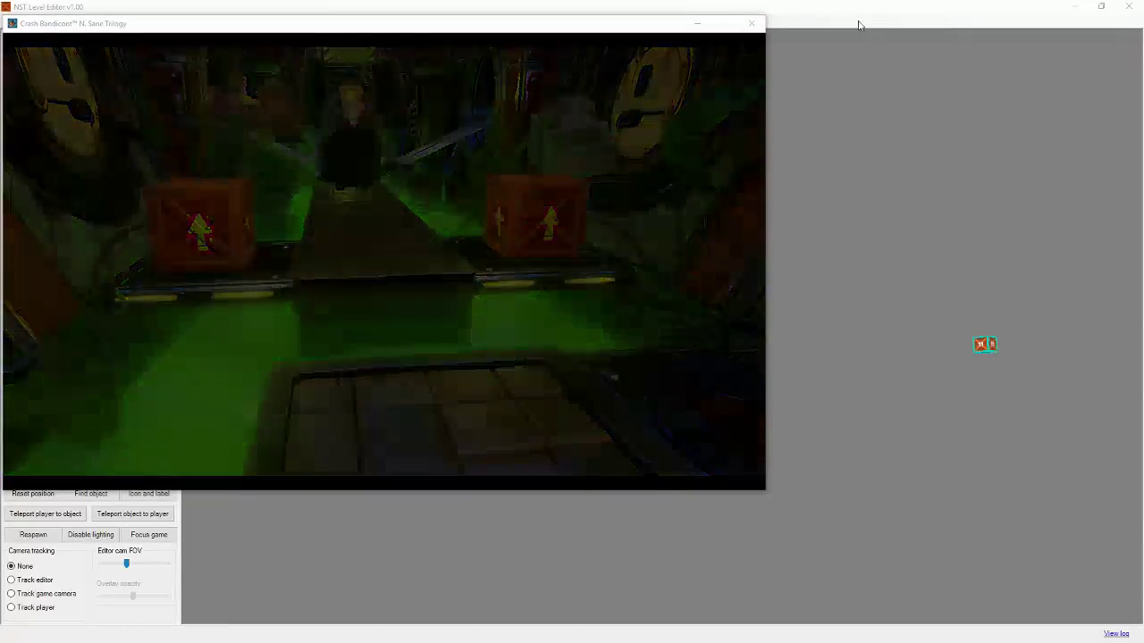
{"action": "left_click", "coordinate": [862, 19]}
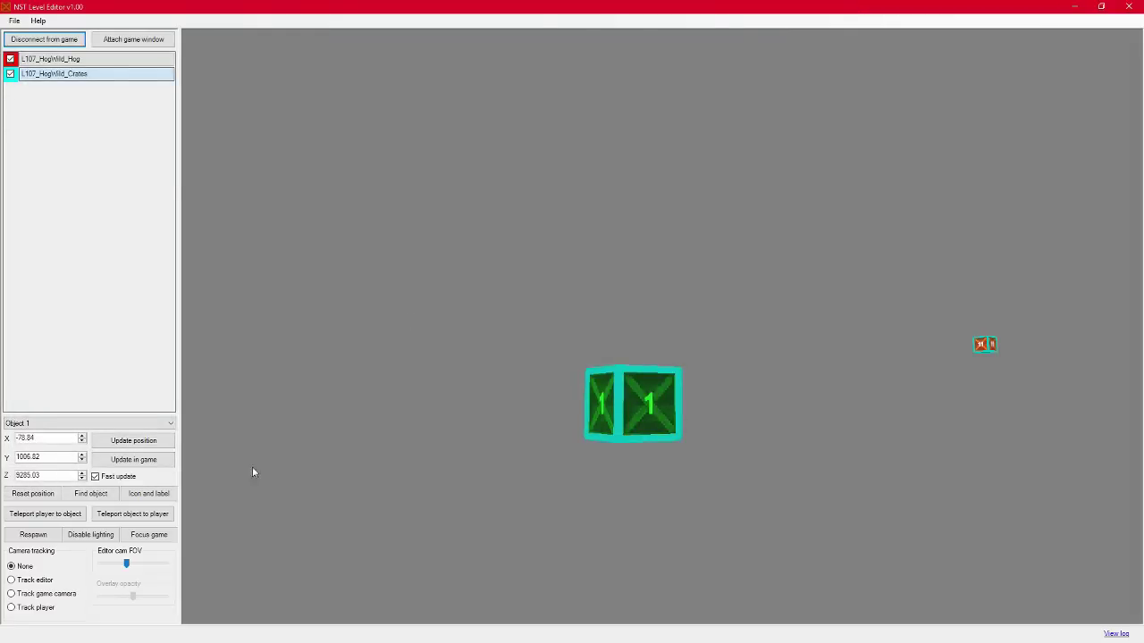
{"action": "left_click", "coordinate": [151, 41]}
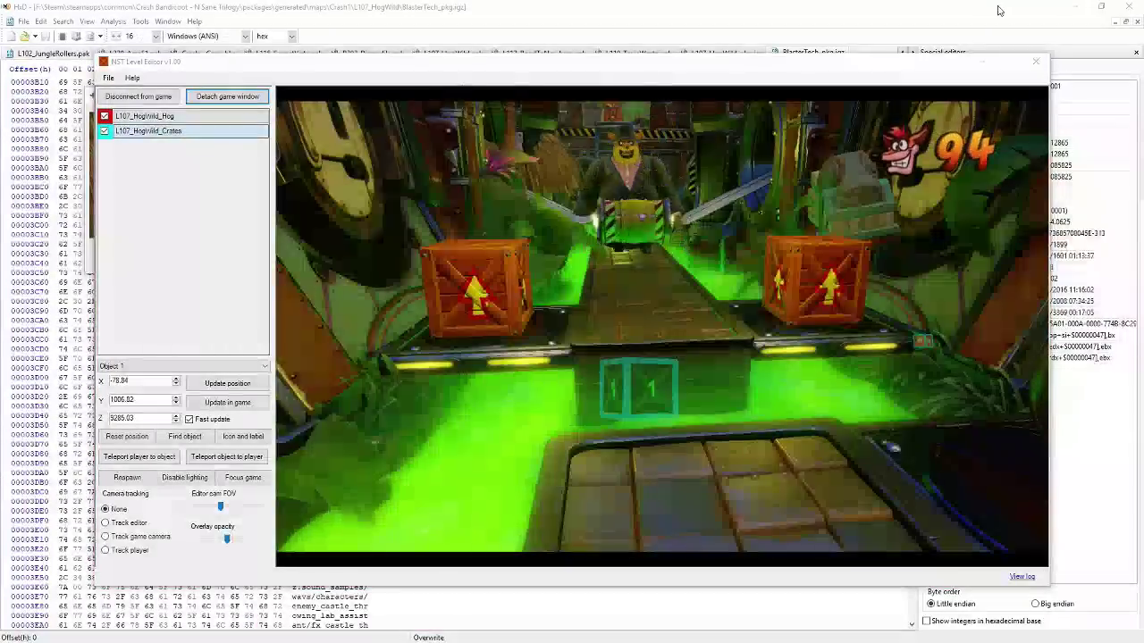
{"action": "left_click", "coordinate": [1068, 16]}
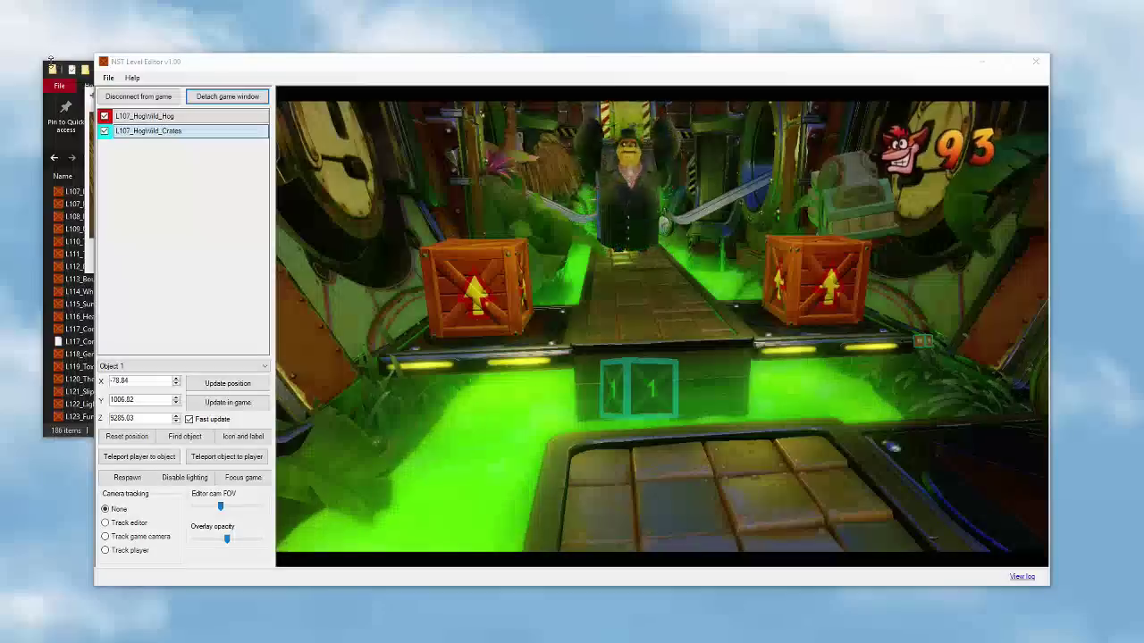
{"action": "left_click", "coordinate": [57, 59]}
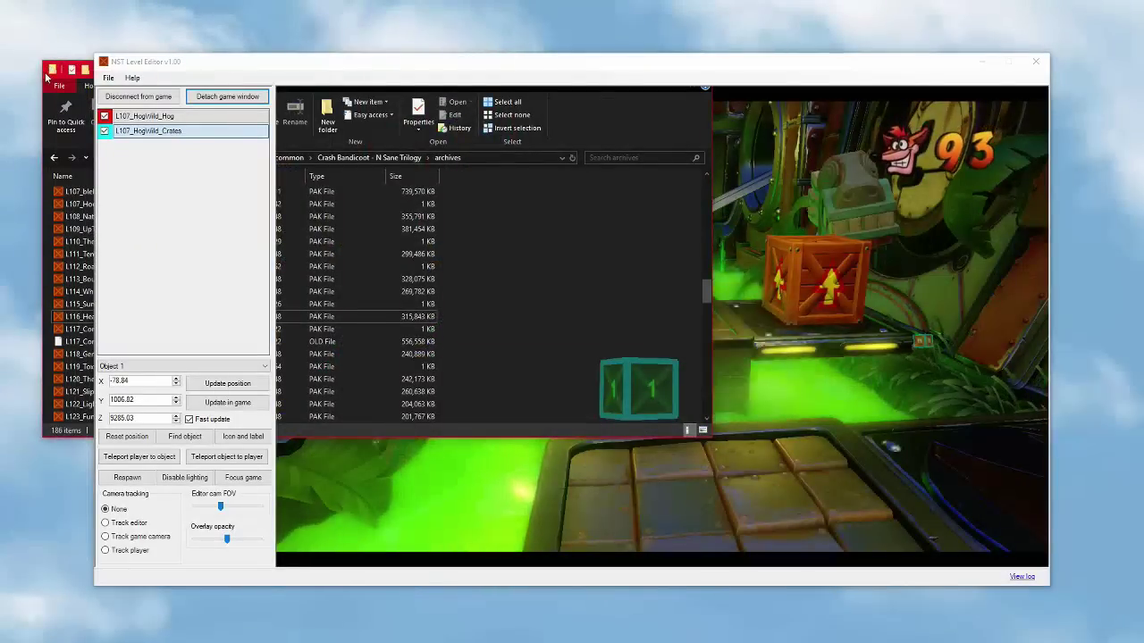
{"action": "left_click", "coordinate": [56, 84]}
{"action": "left_click", "coordinate": [10, 134]}
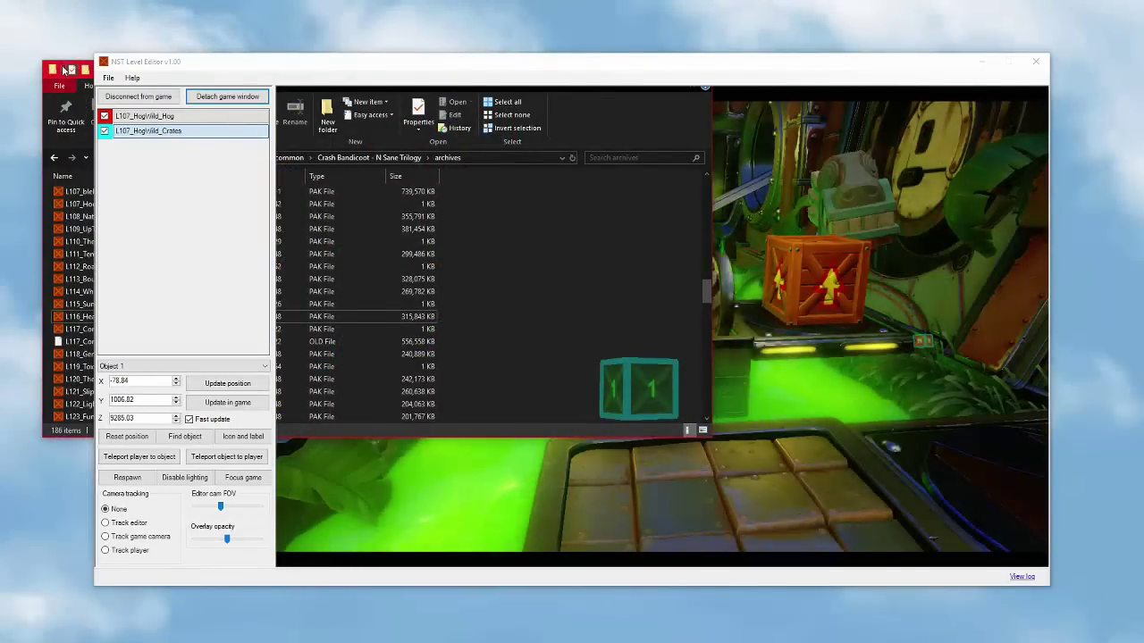
{"action": "right_click", "coordinate": [66, 71]}
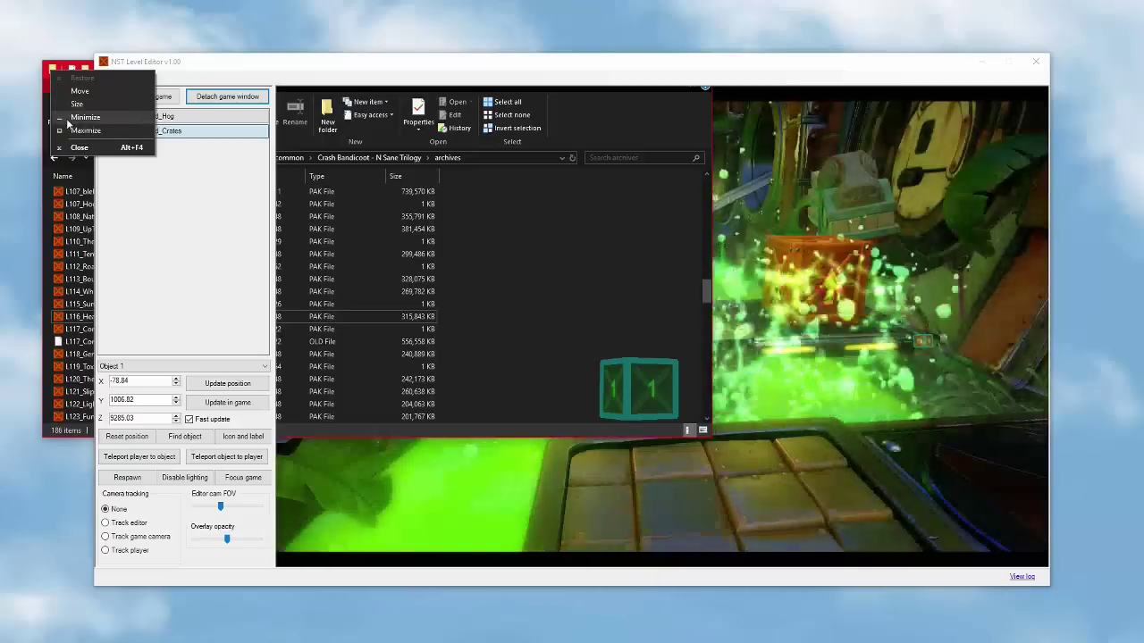
{"action": "left_click", "coordinate": [68, 118]}
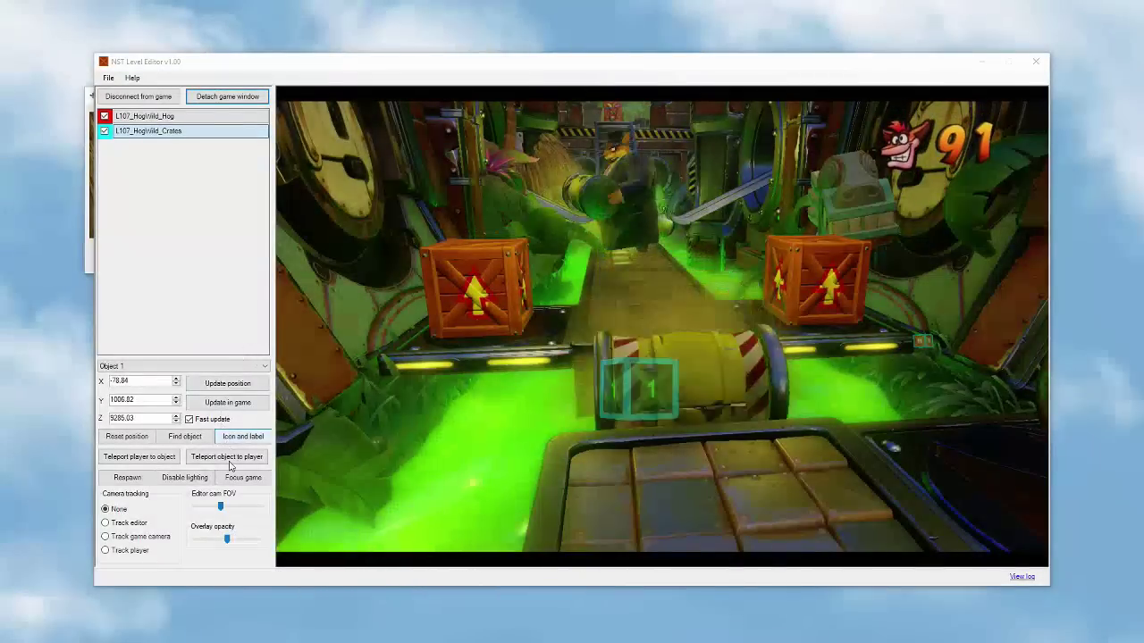
Step: Set camera tracking to follow the editor, and disable the level's lighting
{"action": "left_click", "coordinate": [237, 561]}
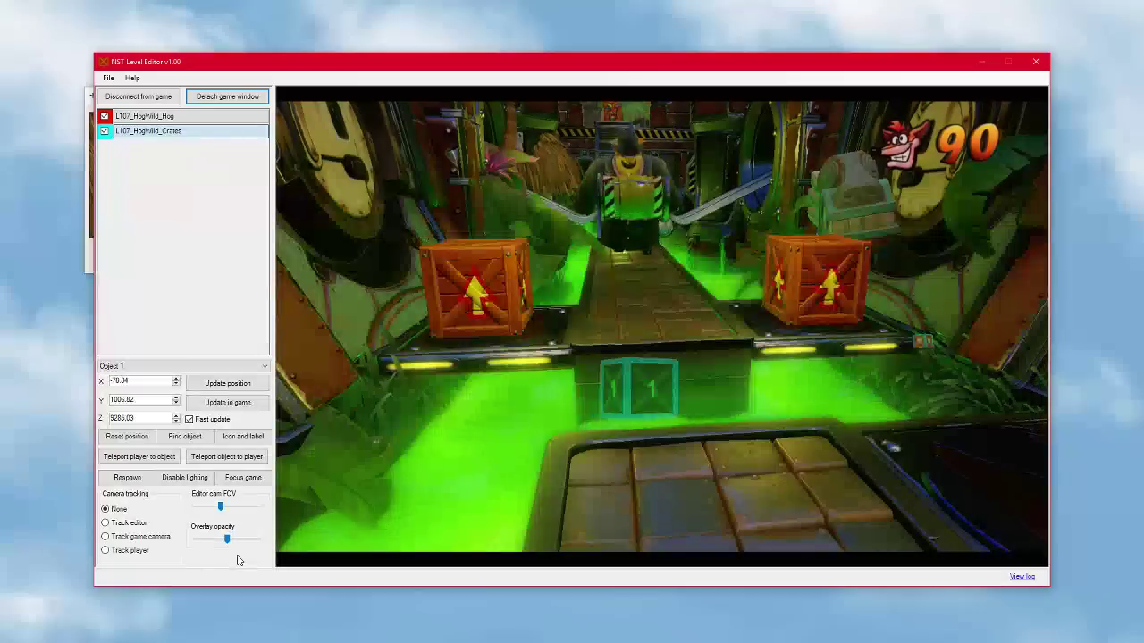
{"action": "left_click", "coordinate": [143, 525]}
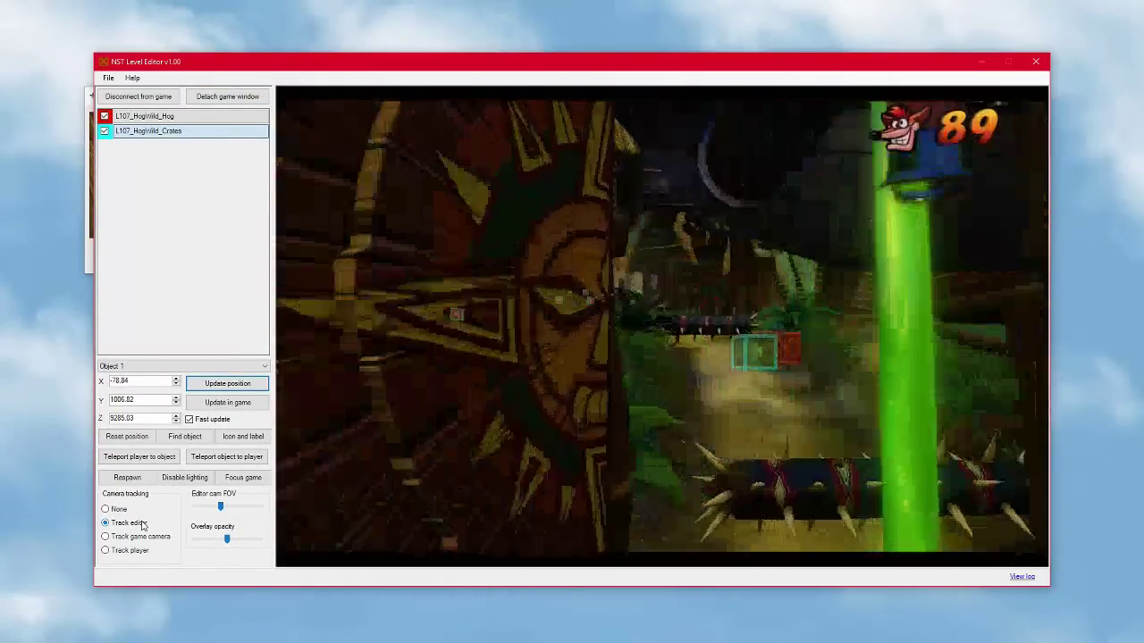
{"action": "left_click", "coordinate": [185, 479]}
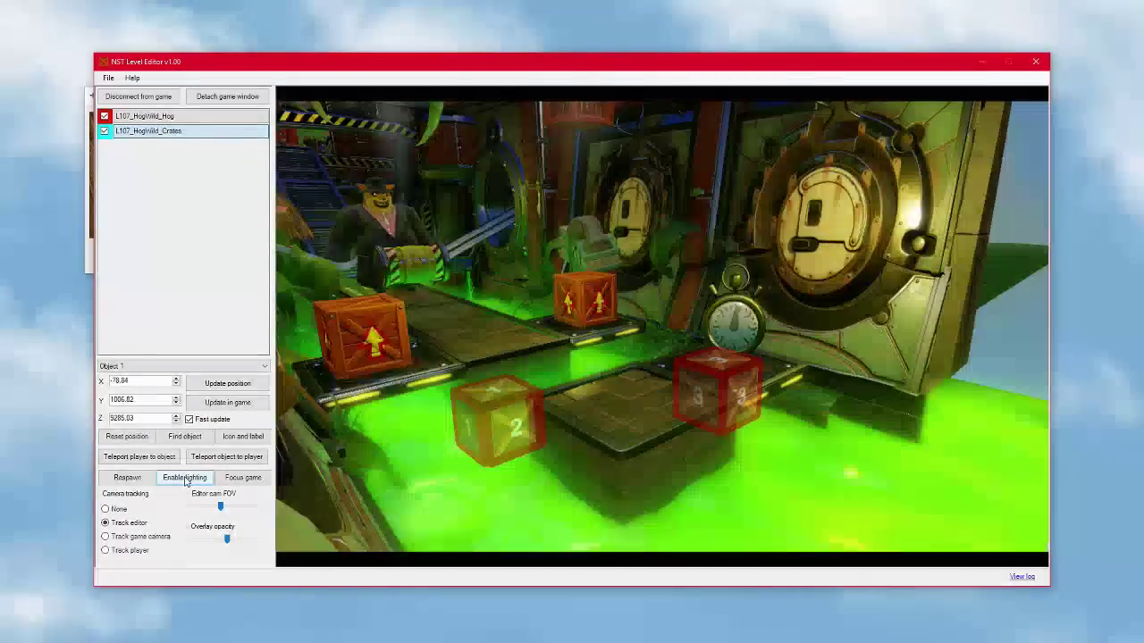
{"action": "left_click", "coordinate": [185, 478]}
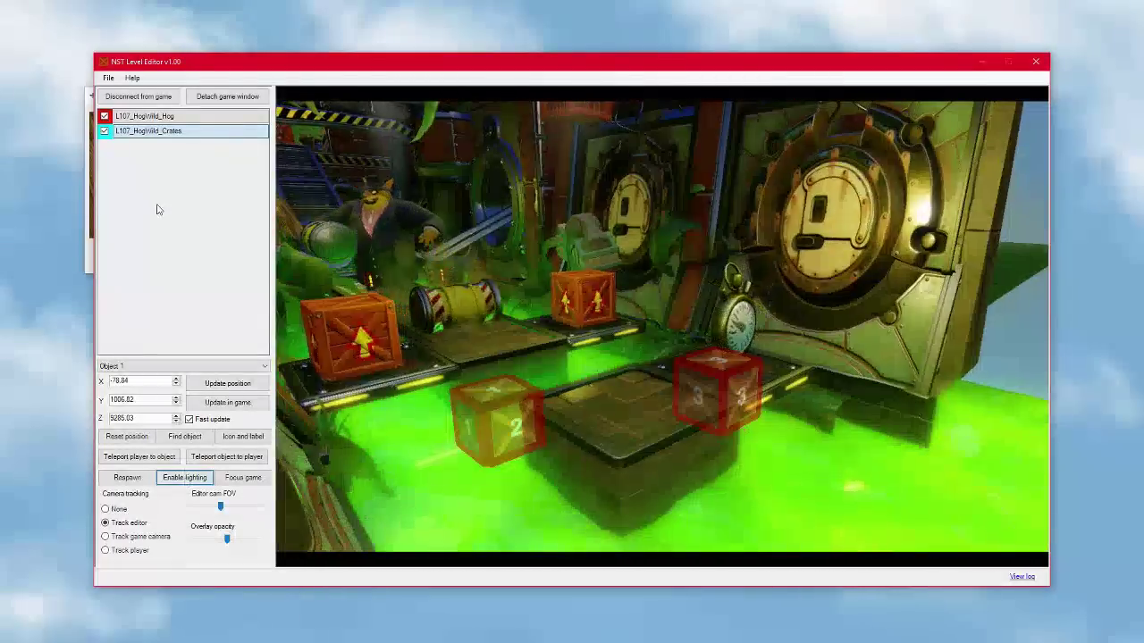
Step: Show only the L107_HogWild_Hog objects, and raise its Object 1 to a Y position of 227.62
{"action": "left_click", "coordinate": [108, 119]}
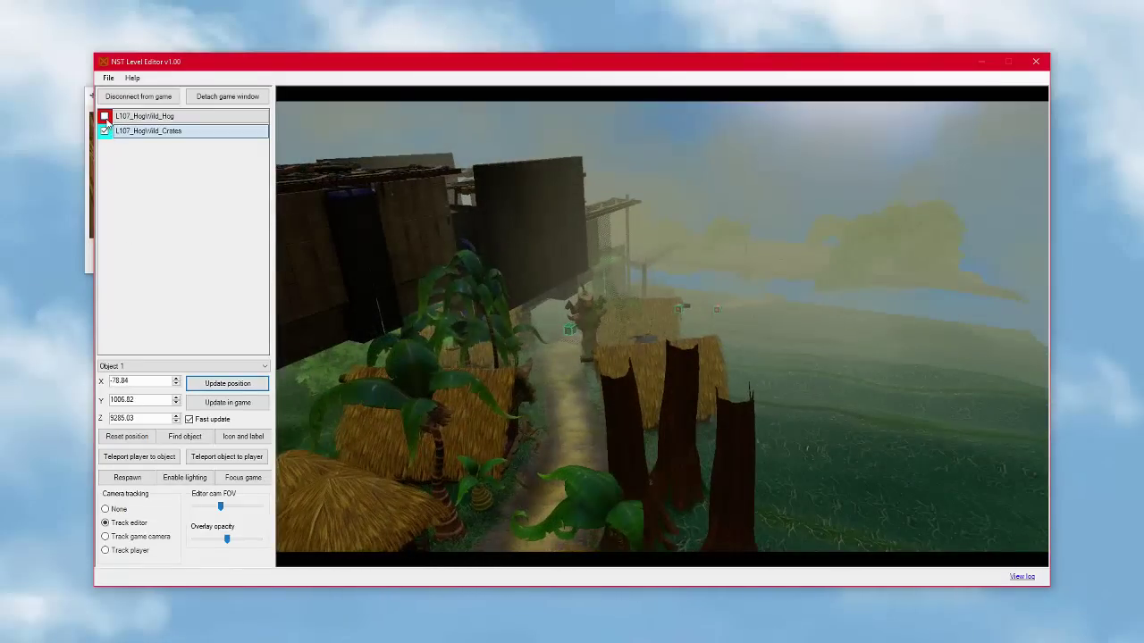
{"action": "left_click", "coordinate": [159, 118]}
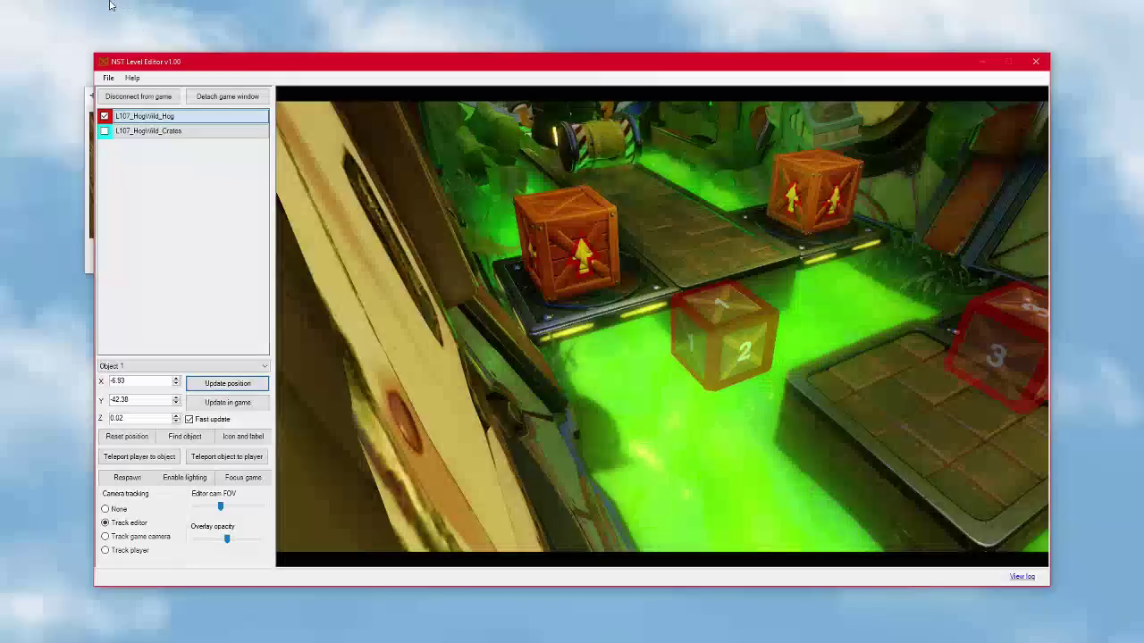
{"action": "left_click", "coordinate": [176, 404]}
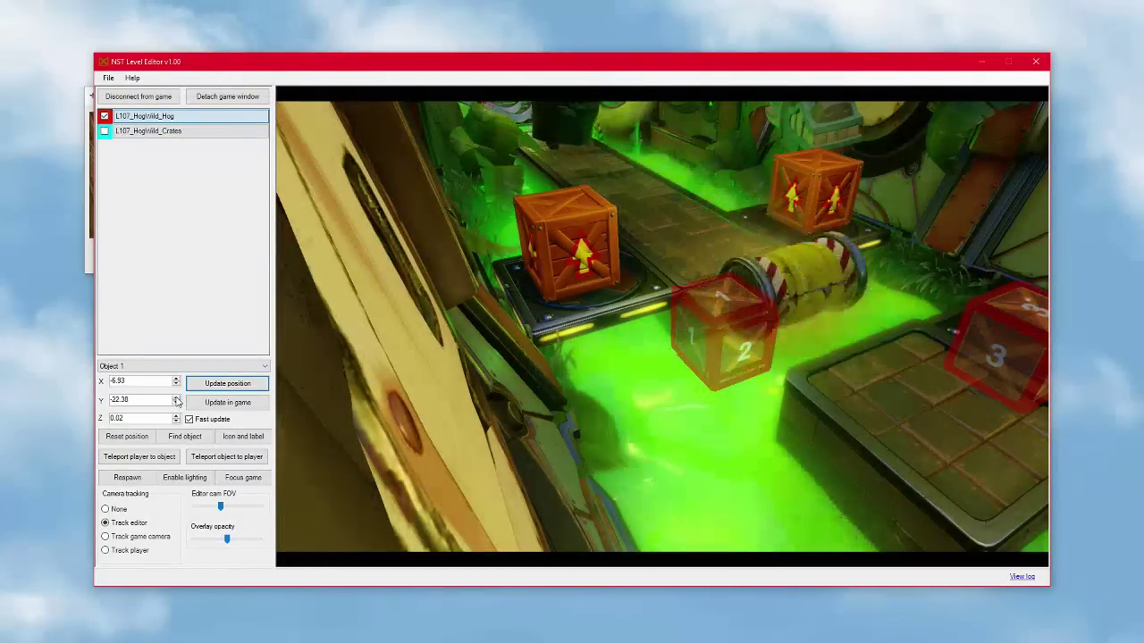
{"action": "left_click", "coordinate": [176, 399]}
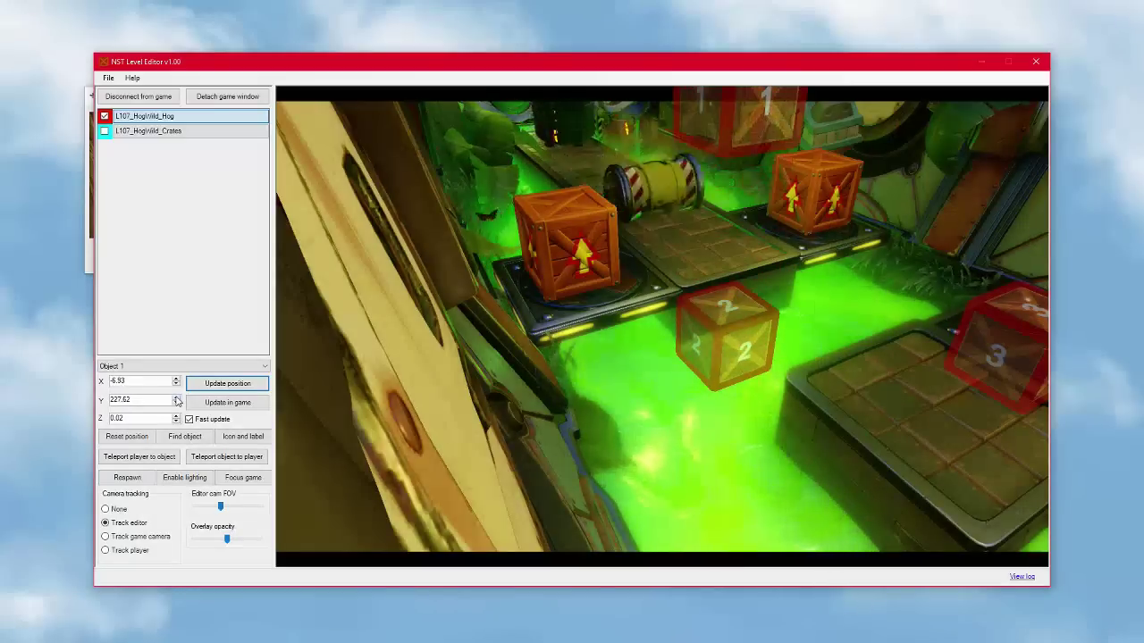
Step: Apply Object 1's new position in the running game, and respawn the player
{"action": "left_click", "coordinate": [211, 403]}
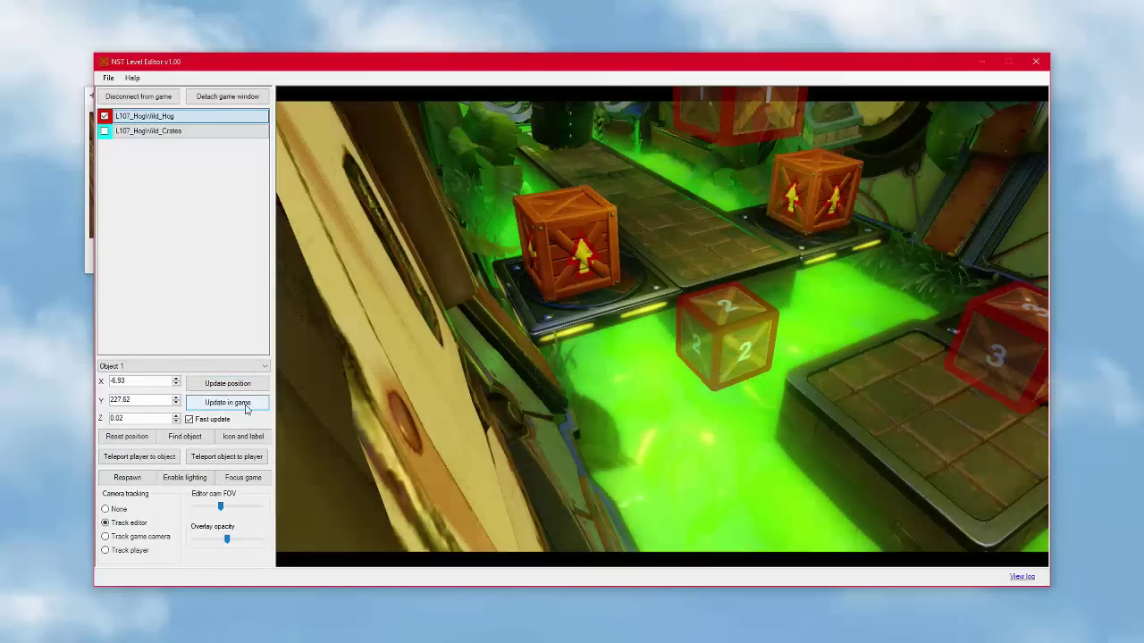
{"action": "left_click", "coordinate": [238, 403]}
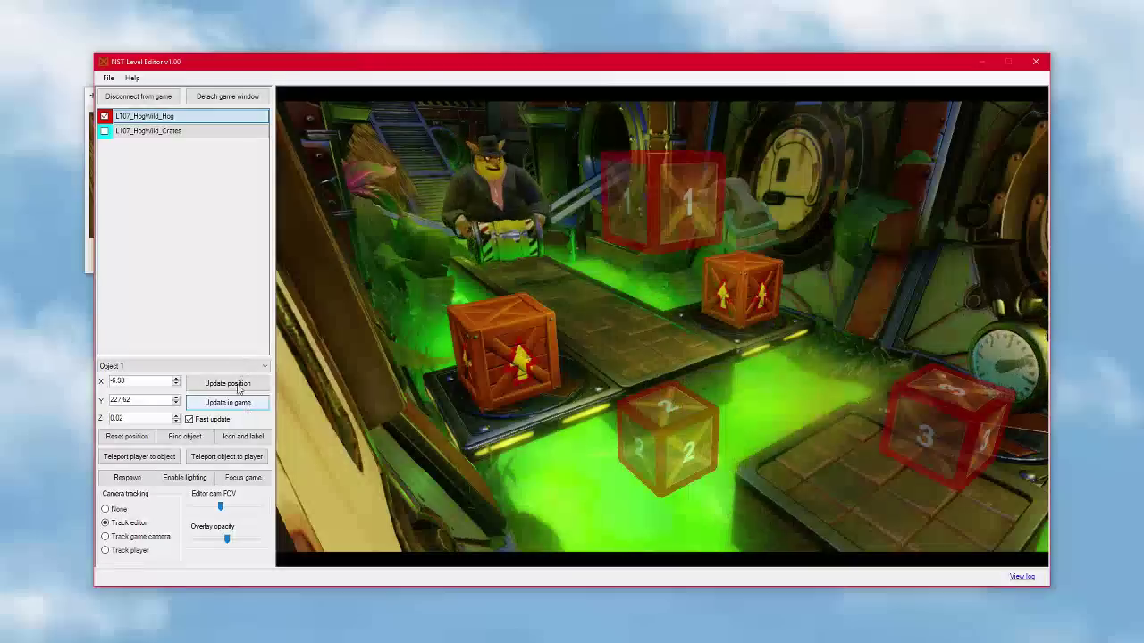
{"action": "left_click", "coordinate": [235, 402]}
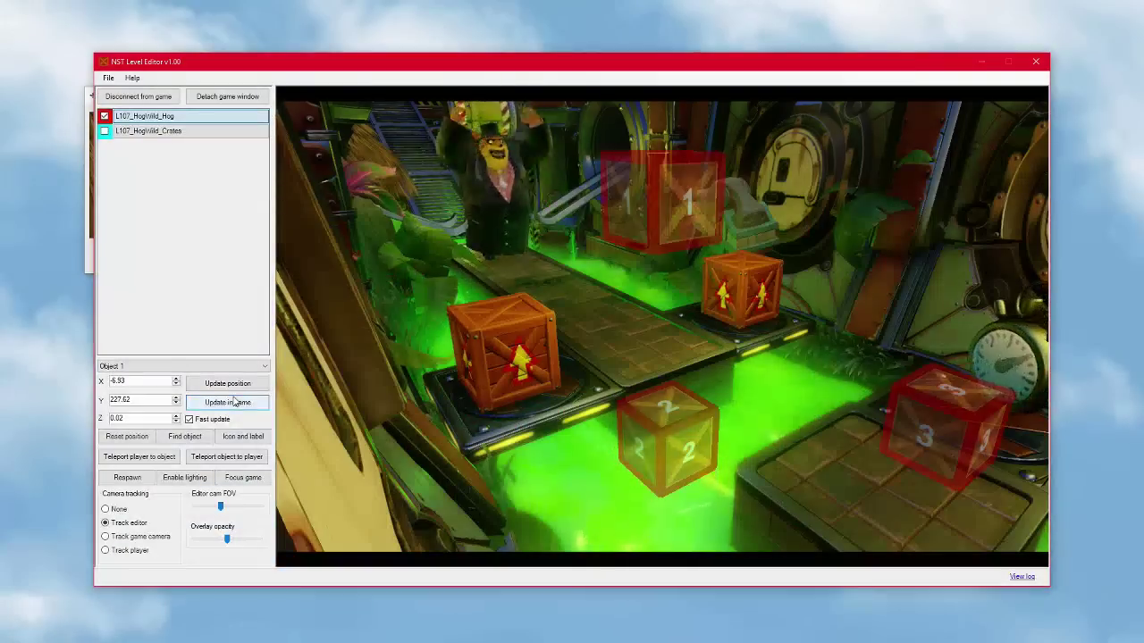
{"action": "left_click", "coordinate": [139, 479]}
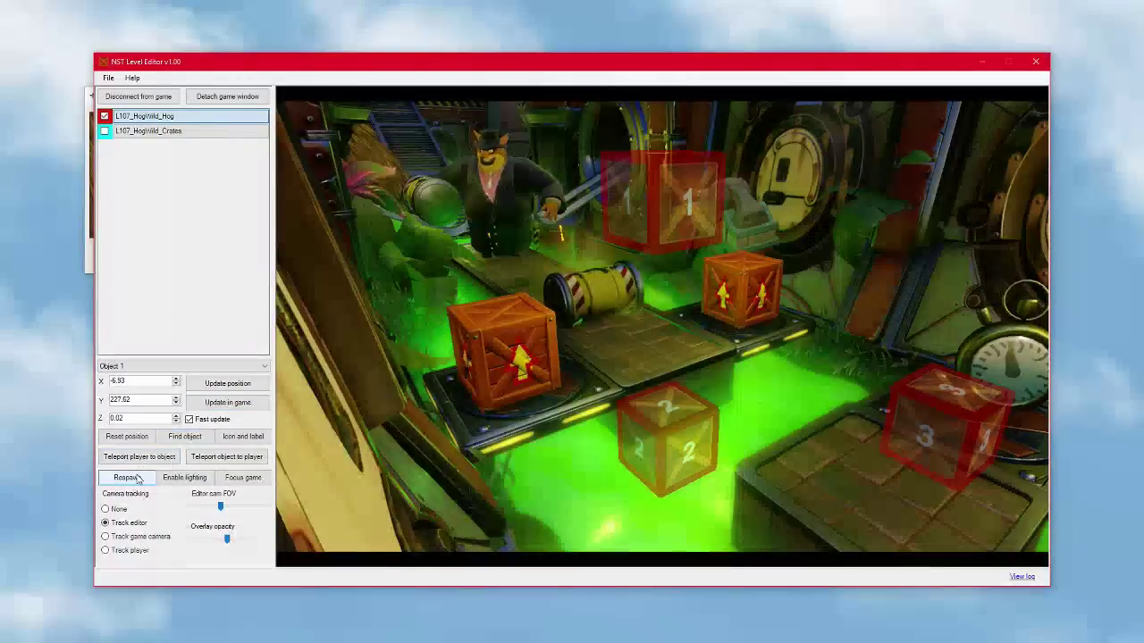
Step: Enable the lighting again, try the player and game camera tracking modes, and return to editor tracking
{"action": "left_click", "coordinate": [185, 480]}
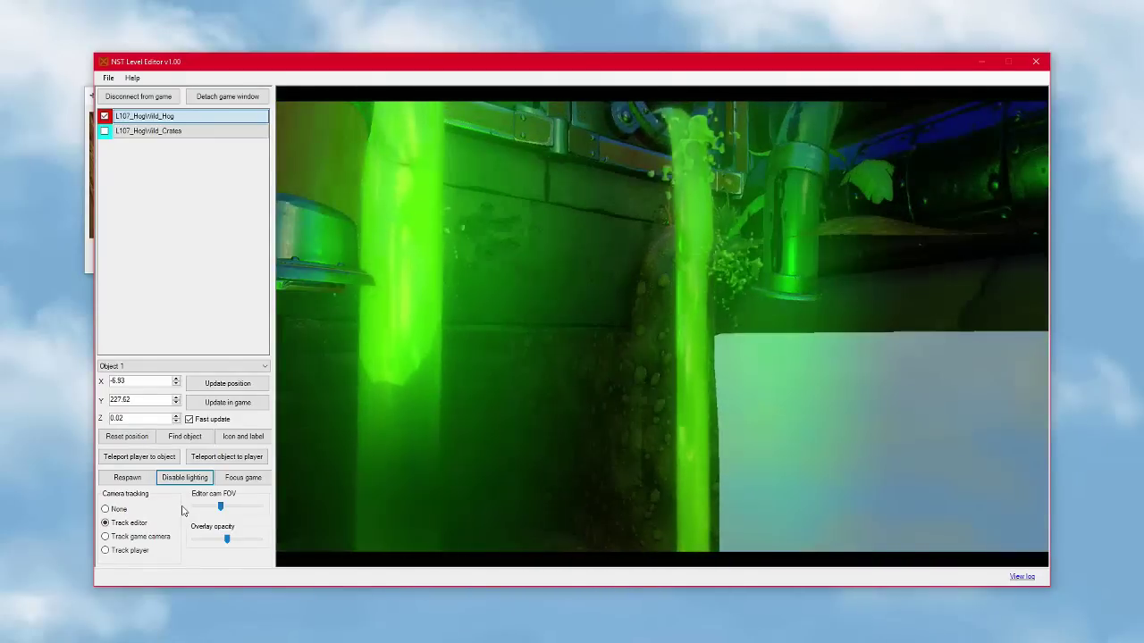
{"action": "left_click", "coordinate": [139, 553]}
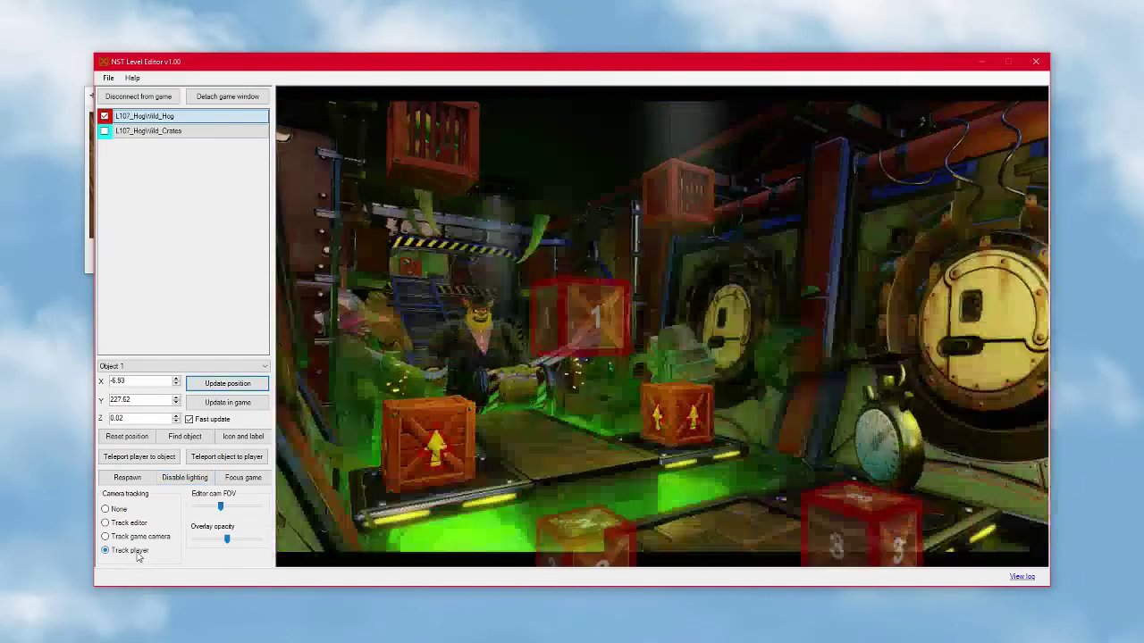
{"action": "left_click", "coordinate": [136, 539]}
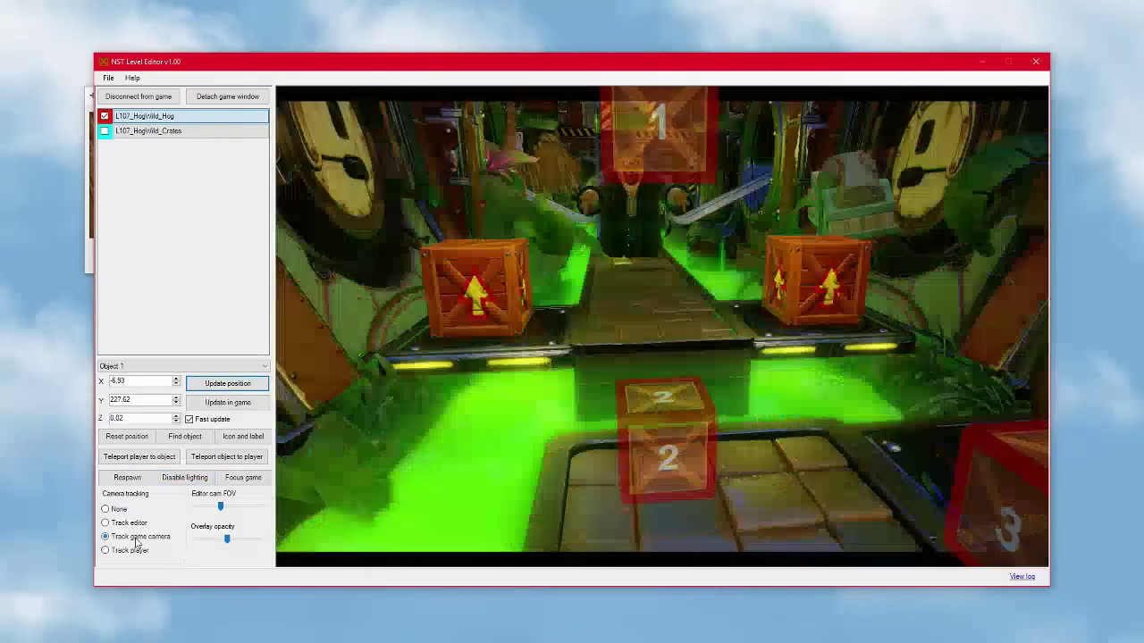
{"action": "left_click", "coordinate": [128, 525]}
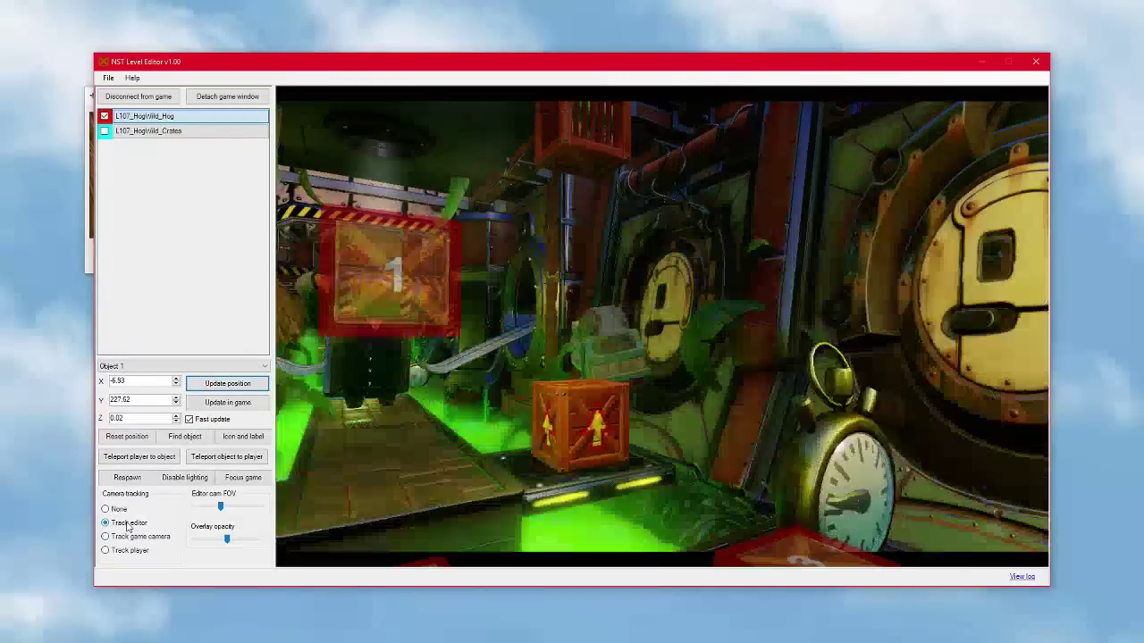
Step: Respawn the player several times to check the moved Object 1 in the running game
{"action": "left_click", "coordinate": [126, 478]}
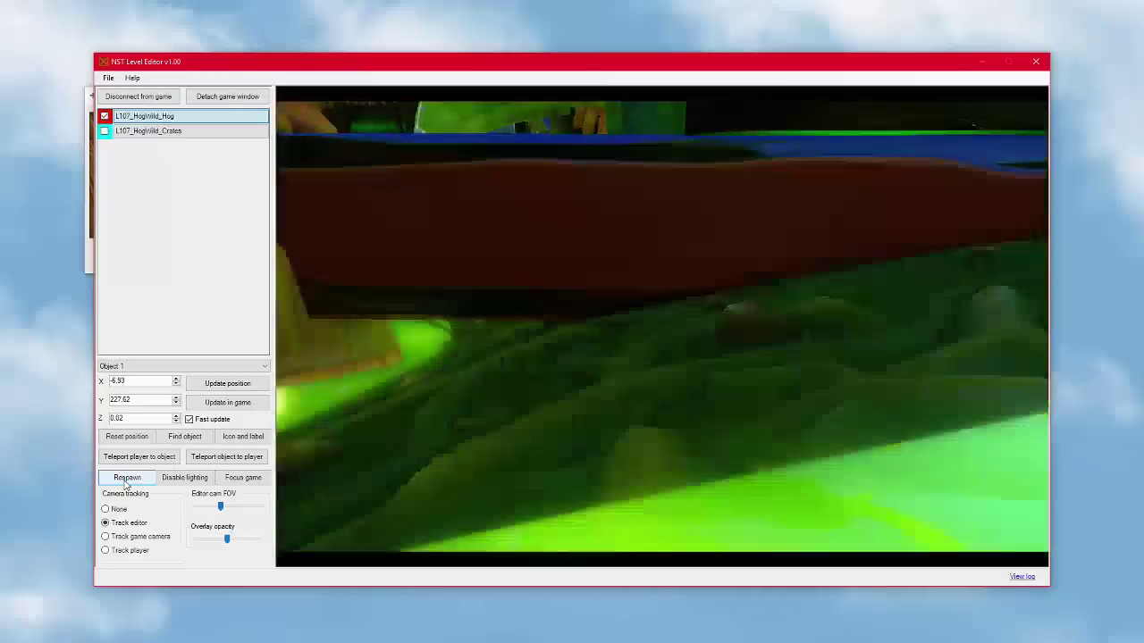
{"action": "left_click", "coordinate": [126, 479]}
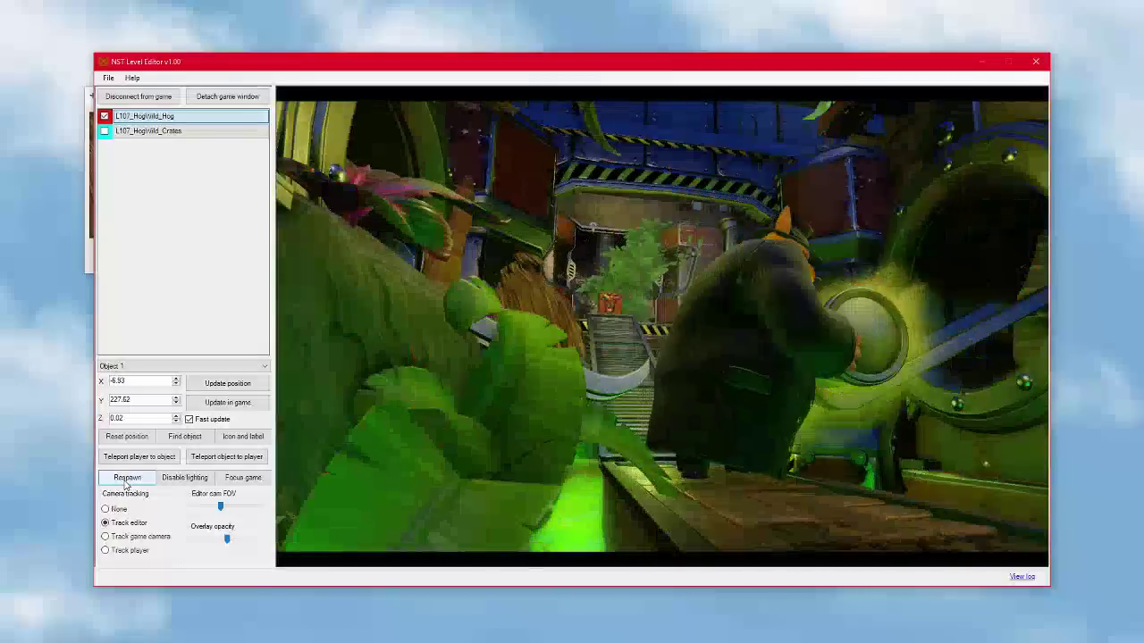
{"action": "left_click", "coordinate": [126, 479]}
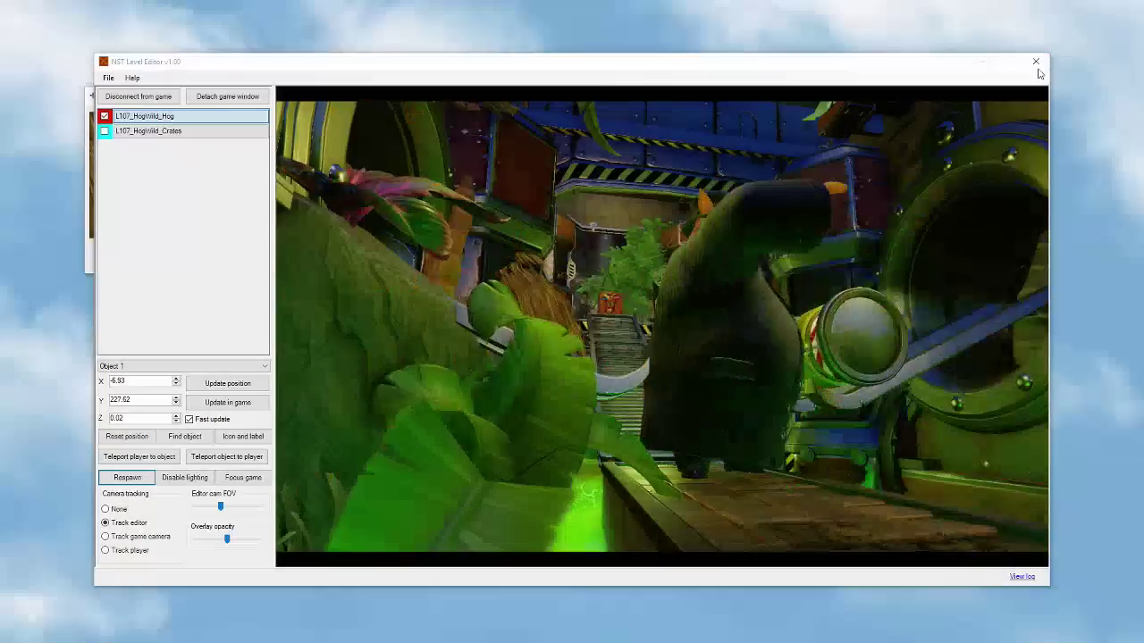
Step: Close the level editor without saving its changes, and close the Crash Bandicoot game window
{"action": "left_click", "coordinate": [1035, 62]}
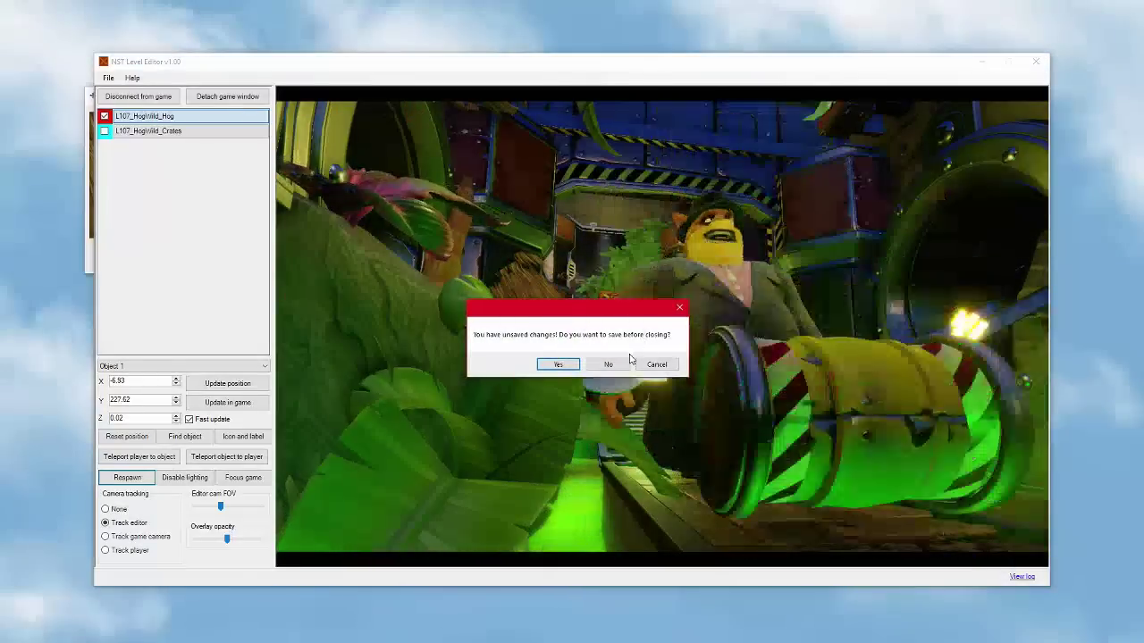
{"action": "left_click", "coordinate": [619, 366]}
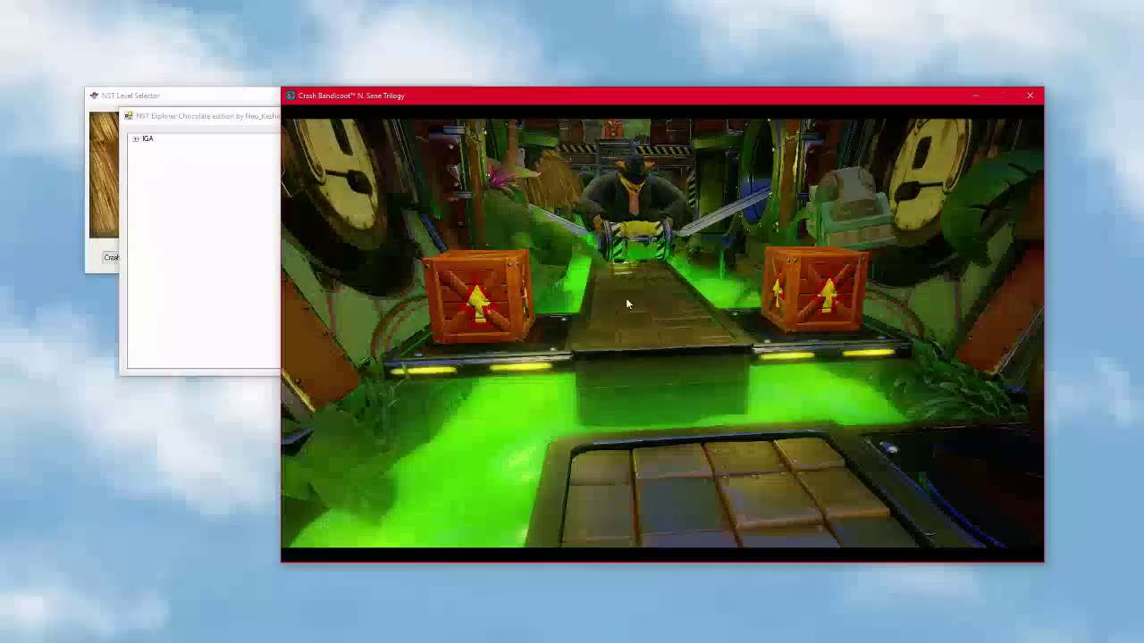
{"action": "left_click", "coordinate": [1030, 96]}
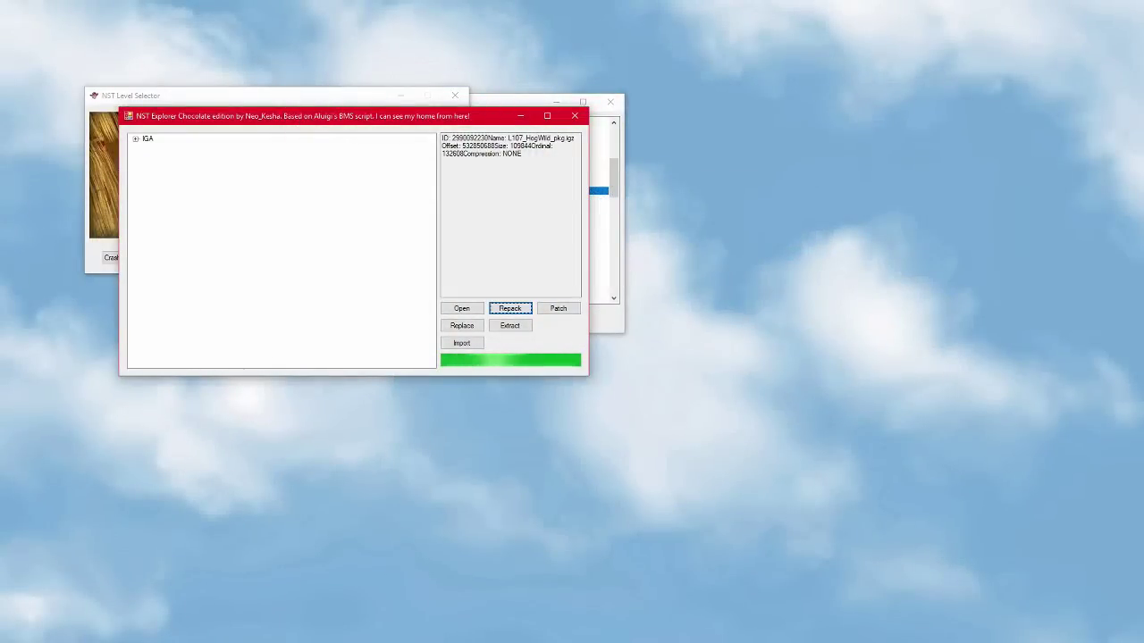
Step: Switch to HxD and open L107_HogWild_Hog.igz from the game's maps\Crash1\L107_HogWild folder
{"action": "key", "text": "alt+Tab"}
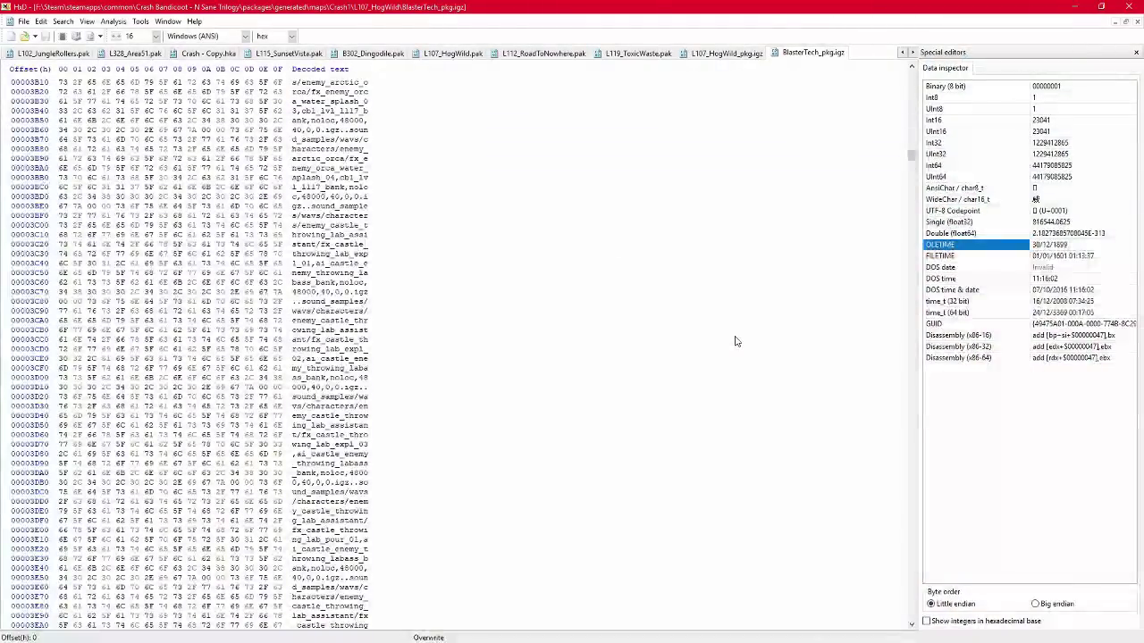
{"action": "key", "text": "ctrl+o"}
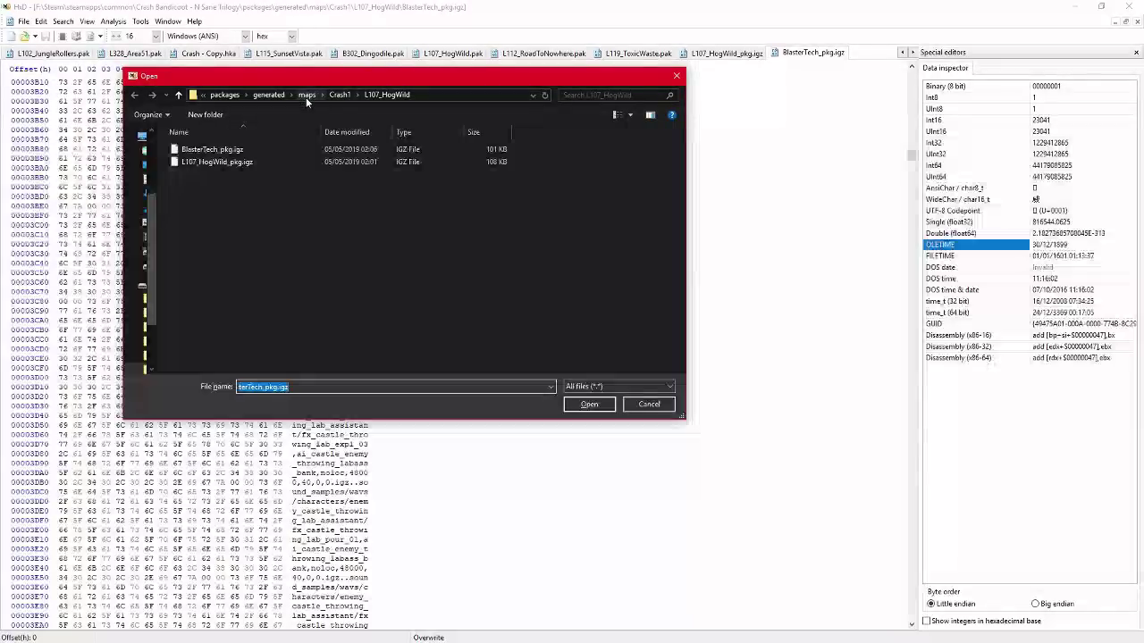
{"action": "left_click", "coordinate": [306, 95]}
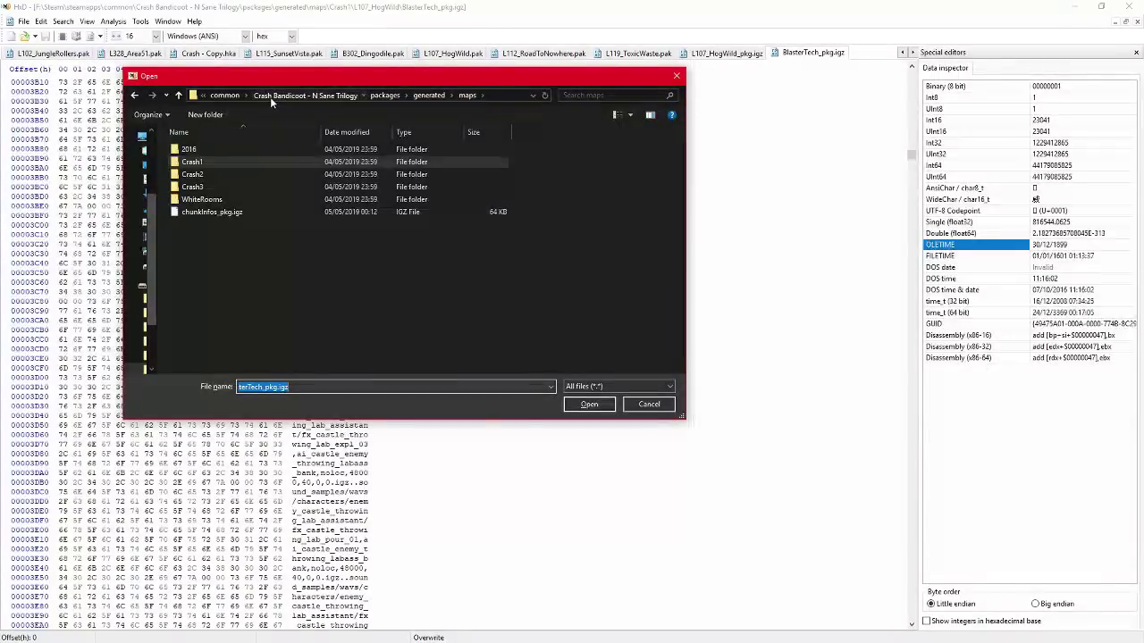
{"action": "left_click", "coordinate": [270, 96]}
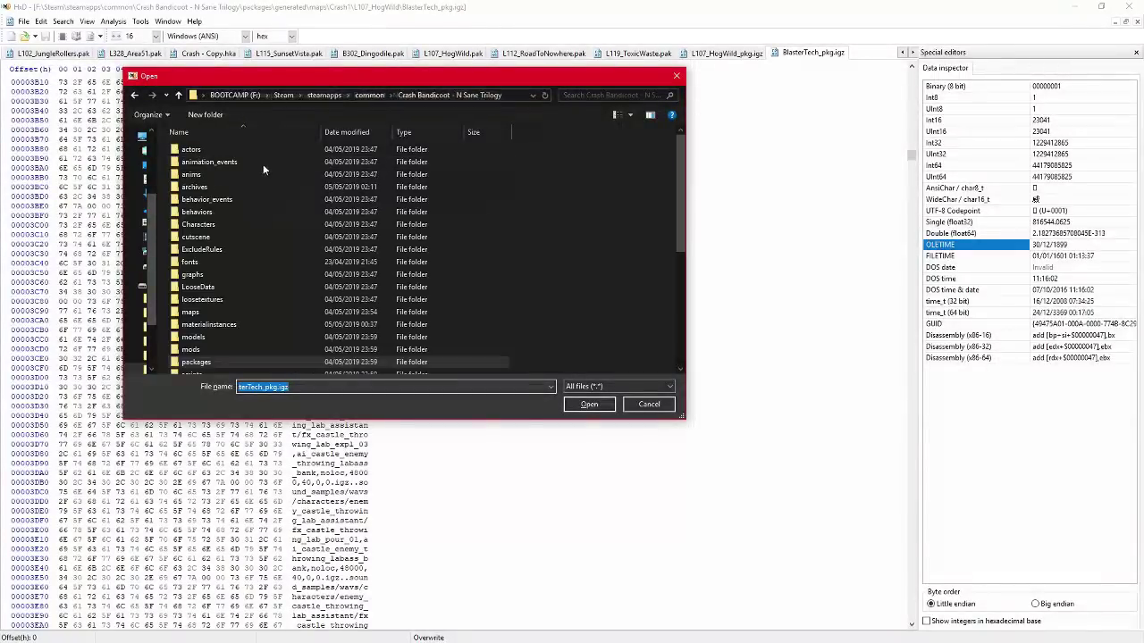
{"action": "double_click", "coordinate": [205, 316]}
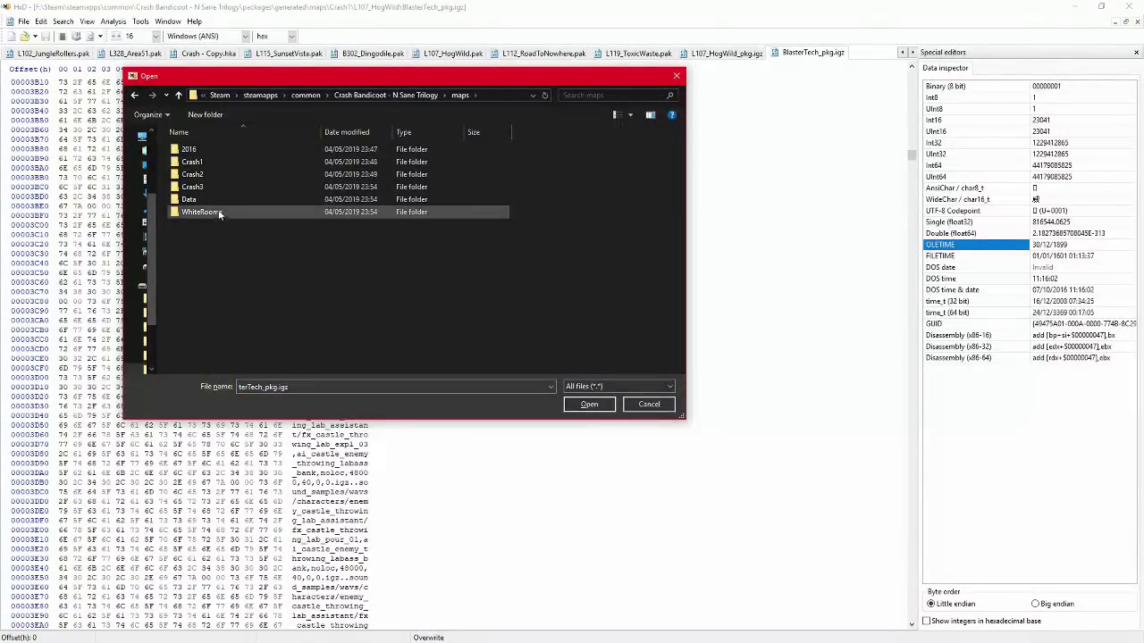
{"action": "double_click", "coordinate": [206, 161]}
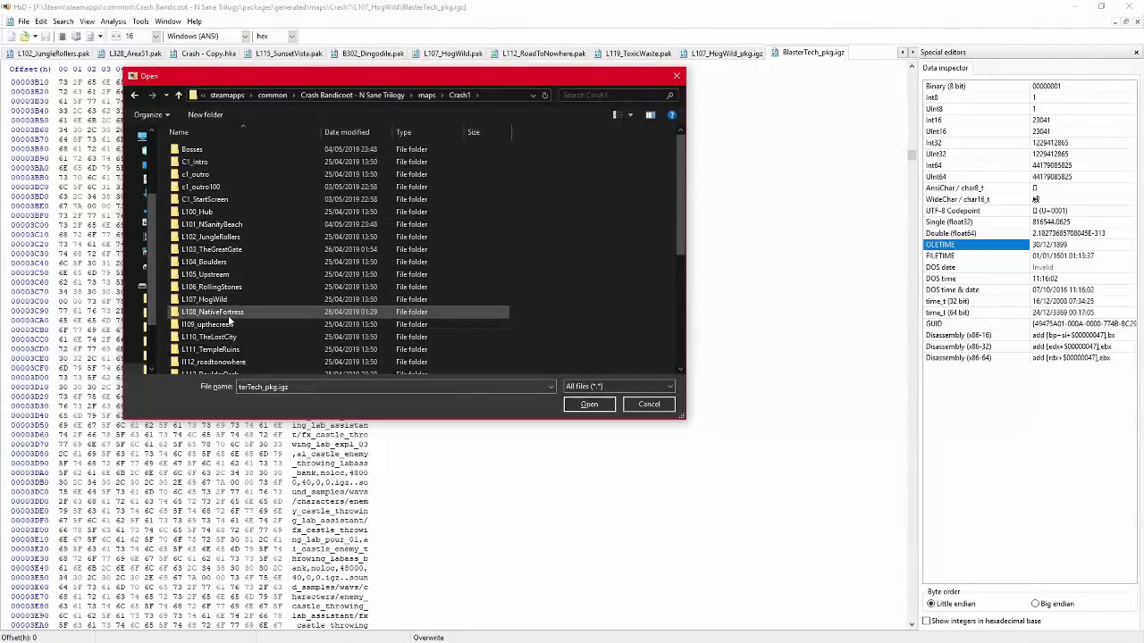
{"action": "double_click", "coordinate": [205, 299]}
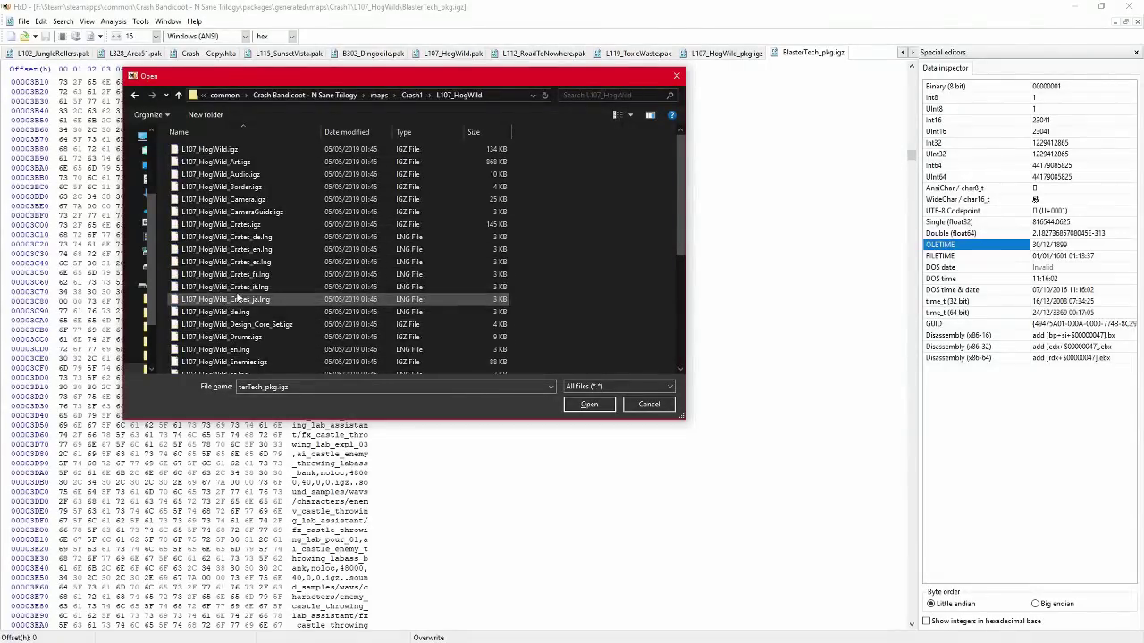
{"action": "scroll", "coordinate": [295, 263], "scroll_direction": "down", "scroll_amount": 5}
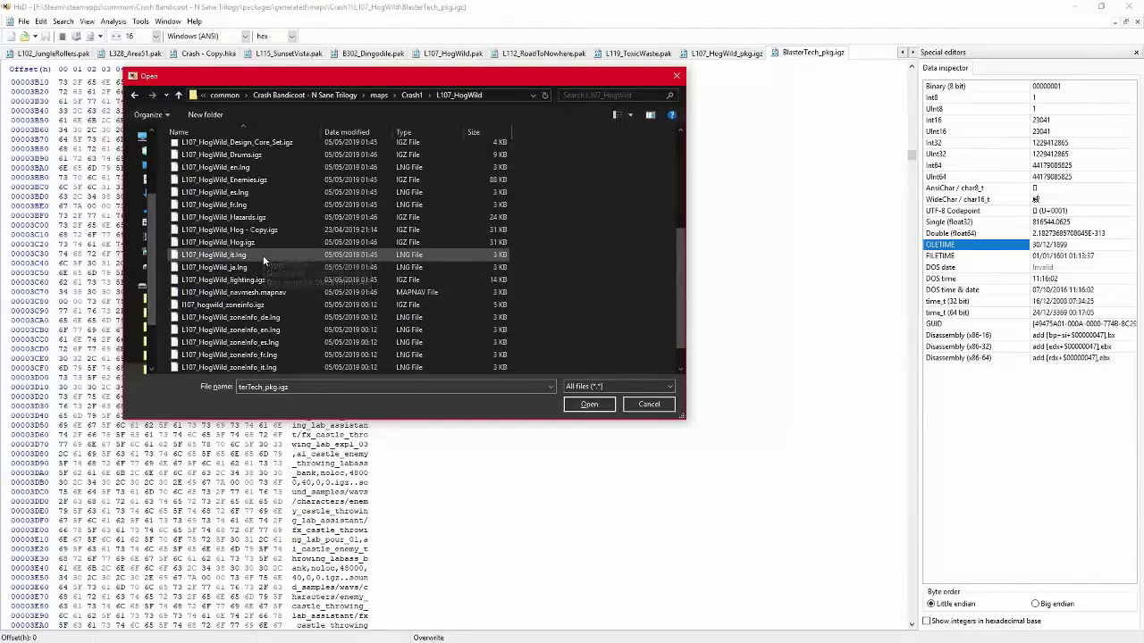
{"action": "double_click", "coordinate": [250, 247]}
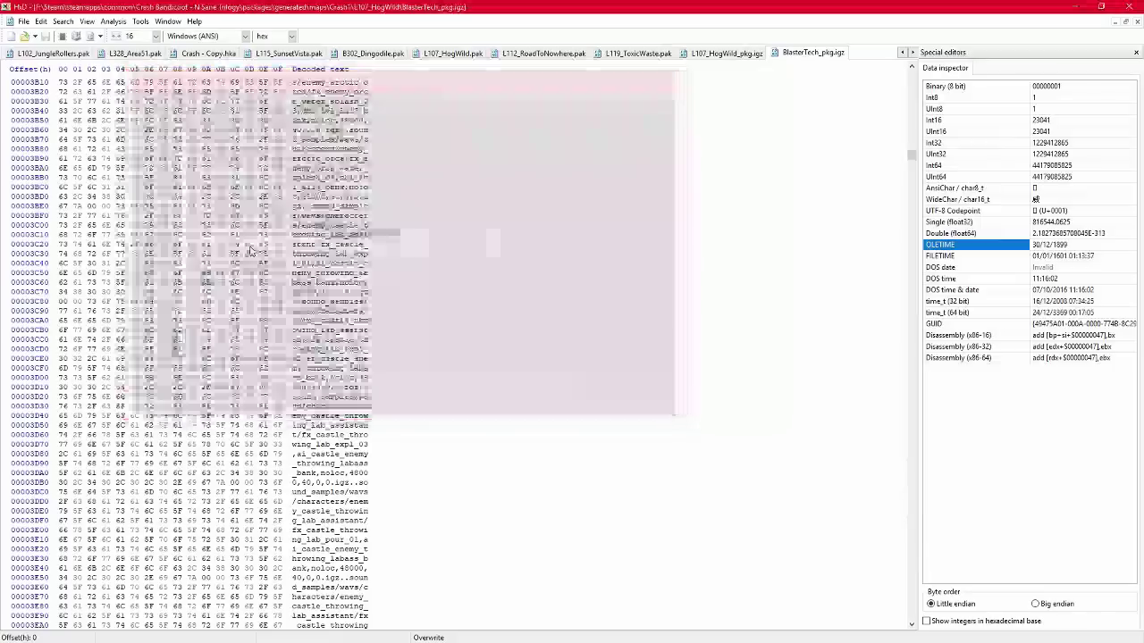
Step: Search L107_HogWild_Hog.igz for the hex values 70 C1
{"action": "scroll", "coordinate": [345, 275], "scroll_direction": "down", "scroll_amount": 20}
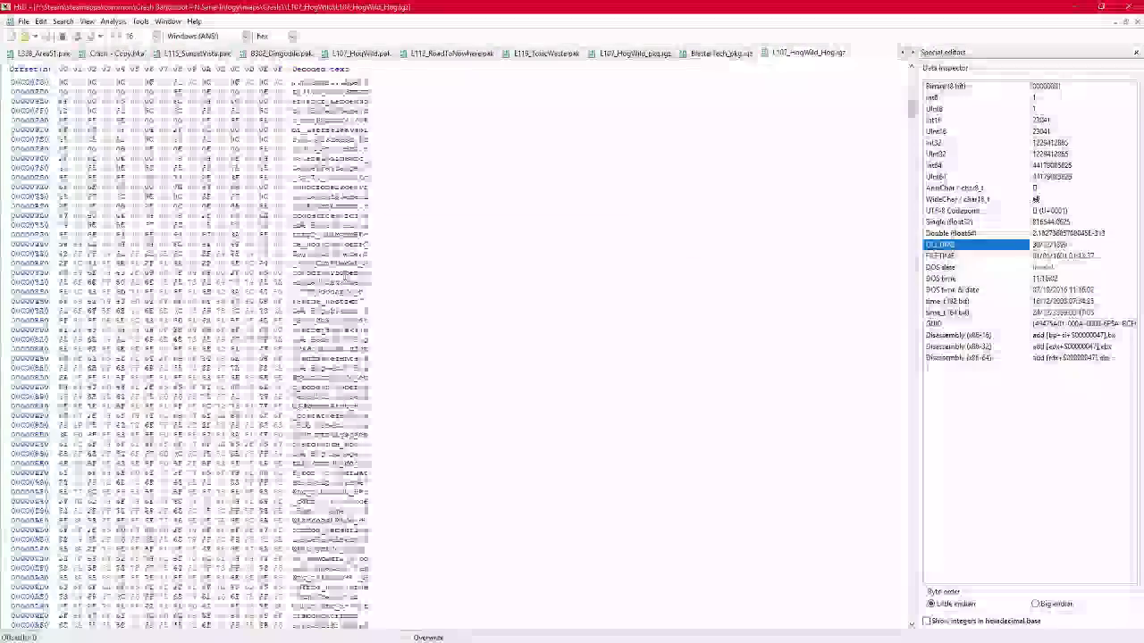
{"action": "scroll", "coordinate": [349, 291], "scroll_direction": "up", "scroll_amount": 7}
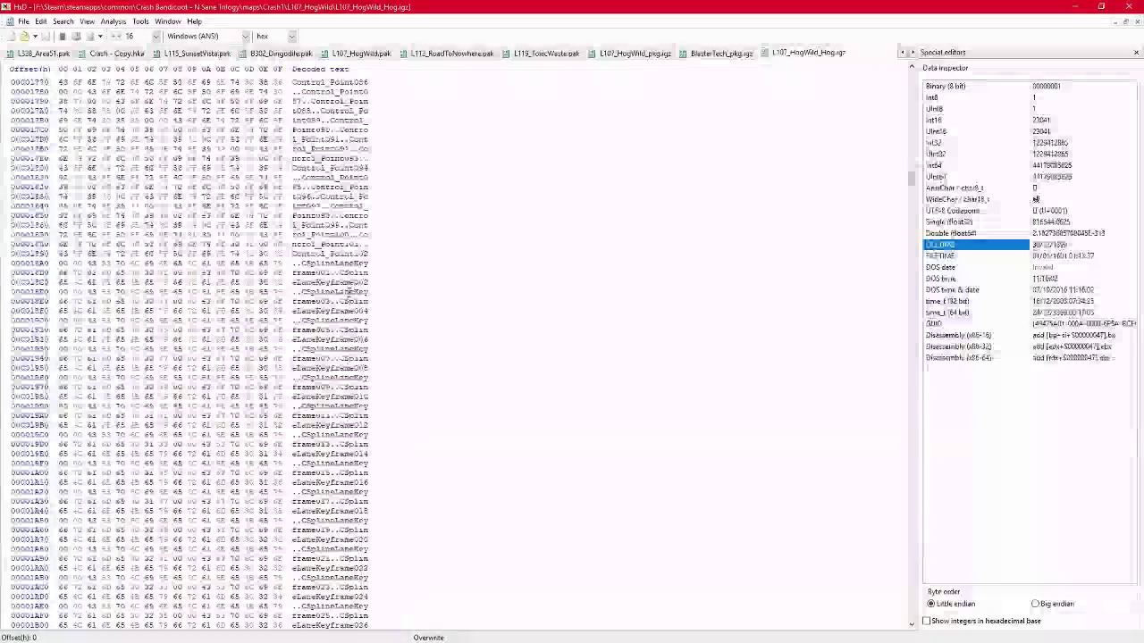
{"action": "scroll", "coordinate": [348, 293], "scroll_direction": "down", "scroll_amount": 8}
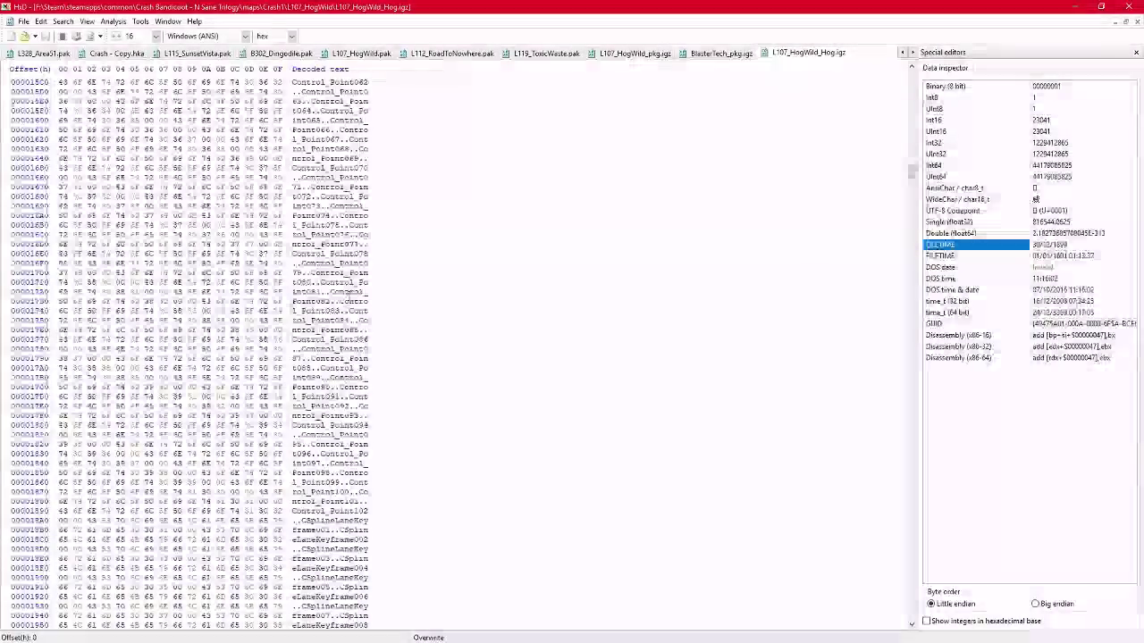
{"action": "key", "text": "ctrl+f"}
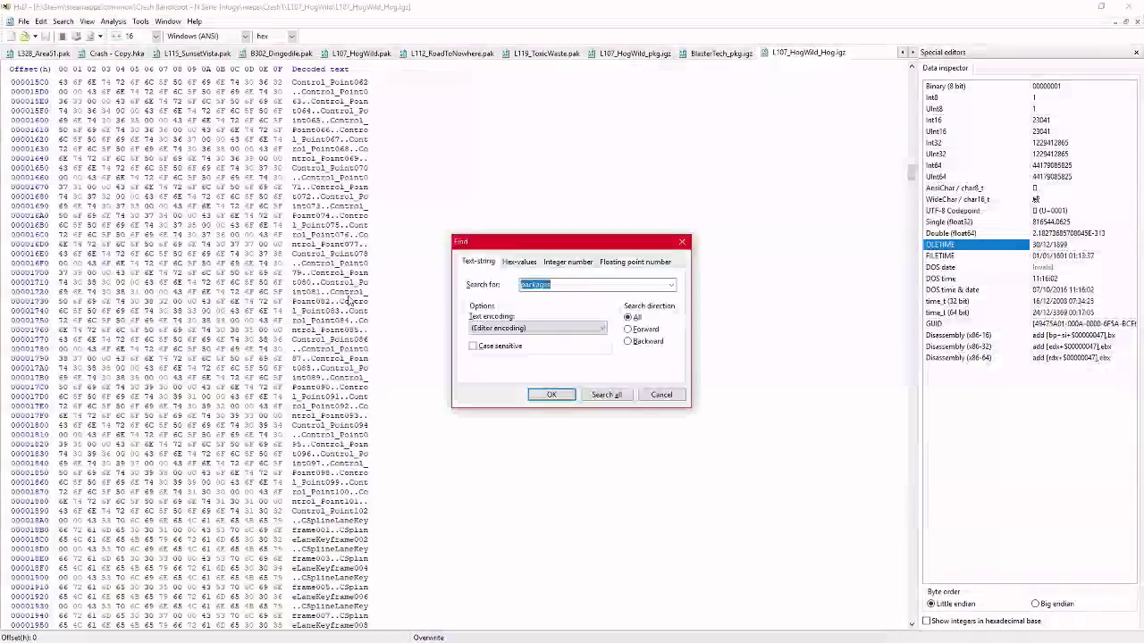
{"action": "left_click", "coordinate": [522, 262]}
{"action": "type", "text": "70"}
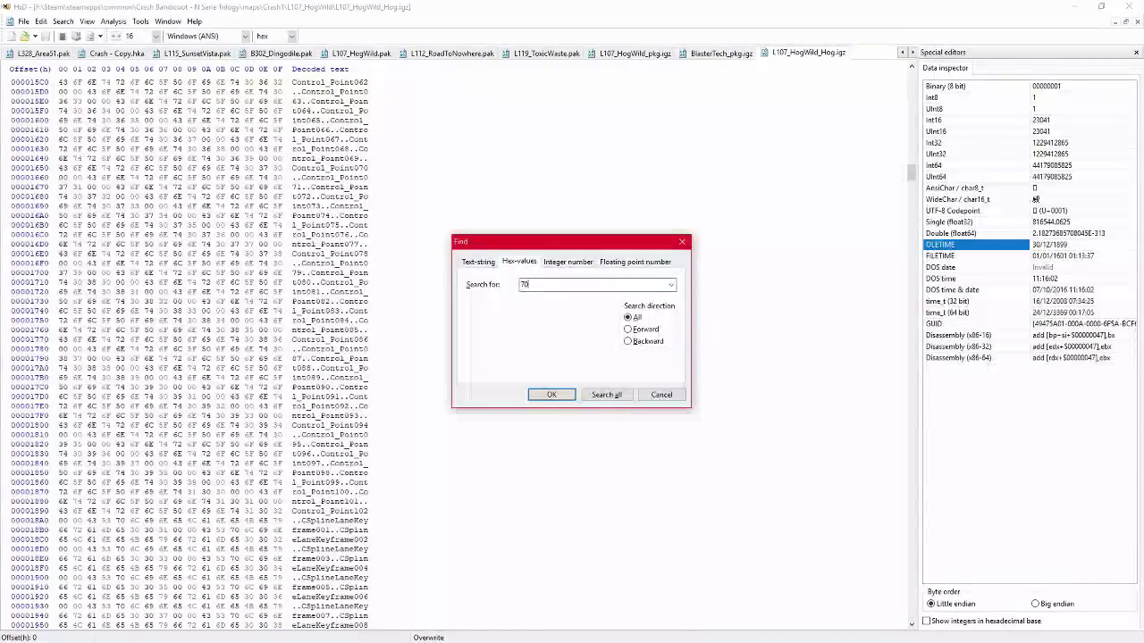
{"action": "type", "text": "c1"}
{"action": "key", "text": "Return"}
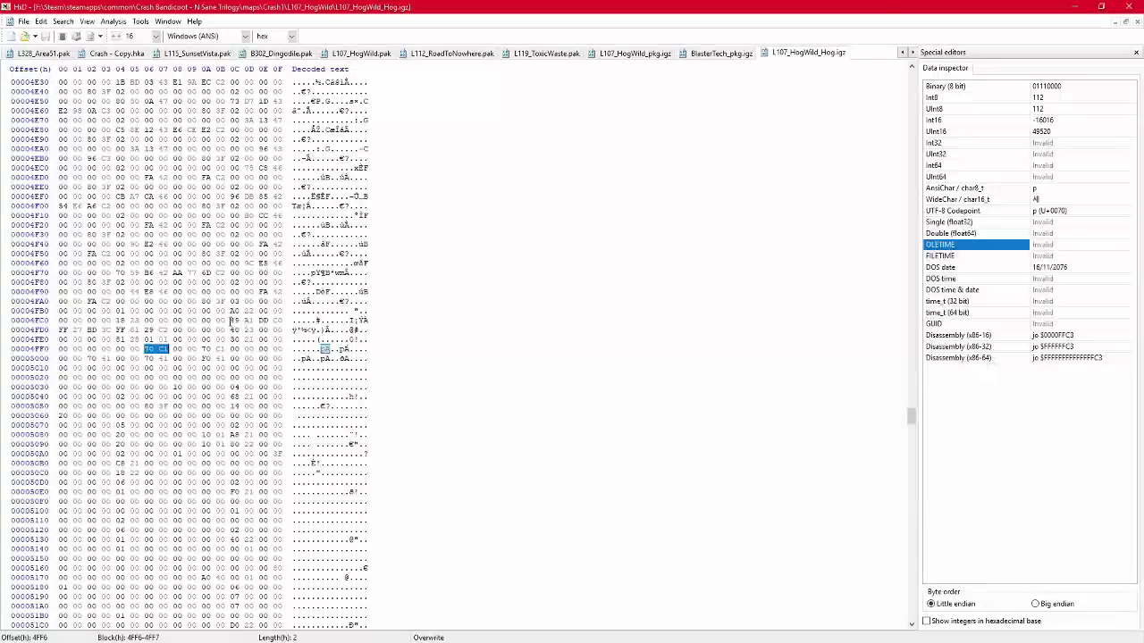
Step: Set the single-precision float at offset 4FD4, just above the found 70 C1 bytes, to 100
{"action": "left_click", "coordinate": [233, 320]}
{"action": "key", "text": "Right"}
{"action": "key", "text": "Right"}
{"action": "key", "text": "Right"}
{"action": "key", "text": "Right"}
{"action": "key", "text": "Right"}
{"action": "key", "text": "Right"}
{"action": "key", "text": "Right"}
{"action": "key", "text": "Right"}
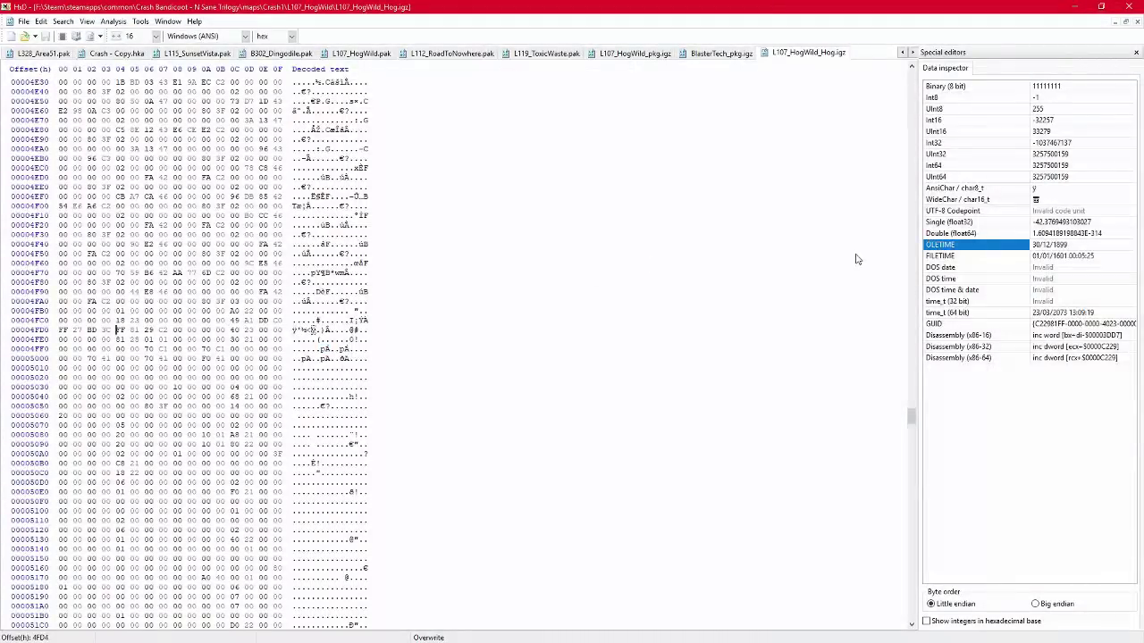
{"action": "left_click", "coordinate": [1102, 221]}
{"action": "type", "text": "100"}
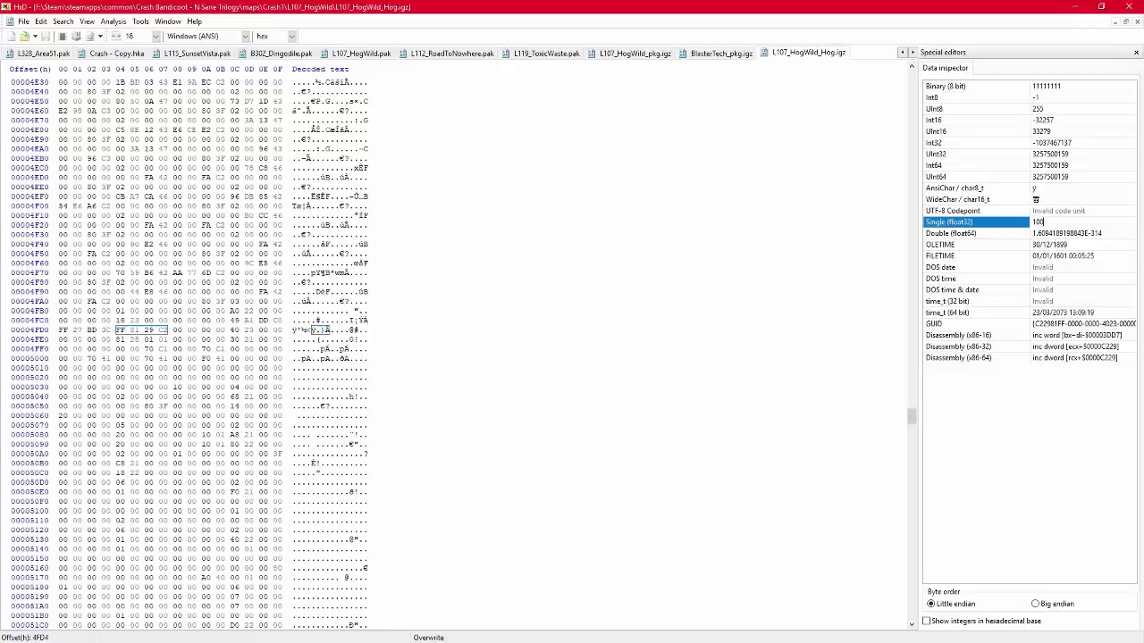
{"action": "key", "text": "Return"}
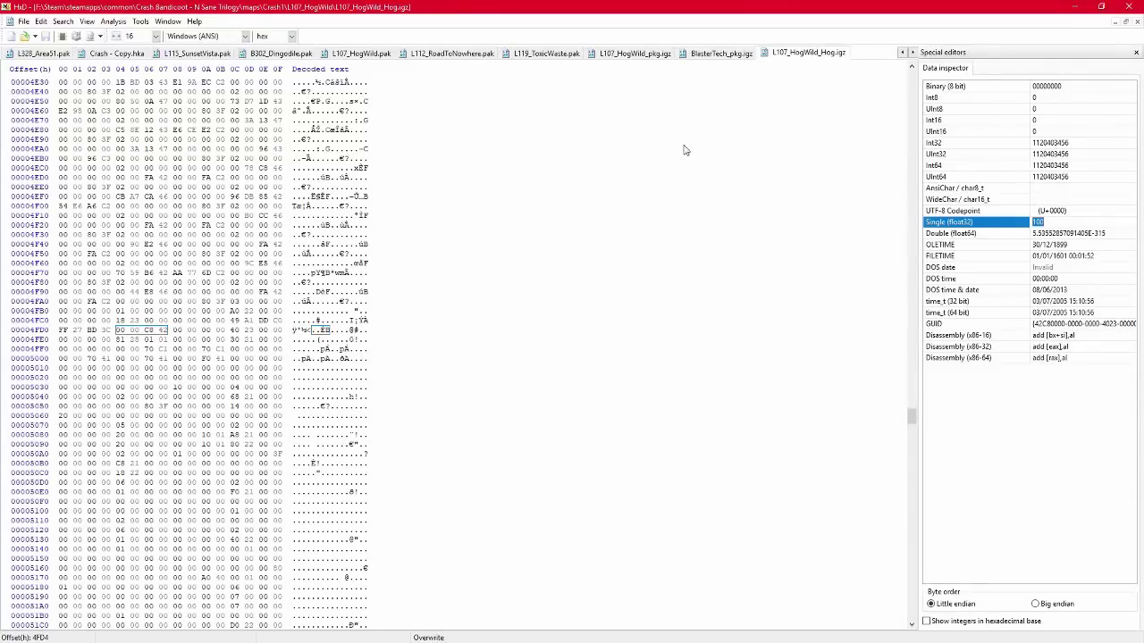
Step: Start the L119_ToxicWaste to L107_HogWild swap in Form1, and select the art, audio, border, camera, collectibles and crates files
{"action": "left_click", "coordinate": [623, 225]}
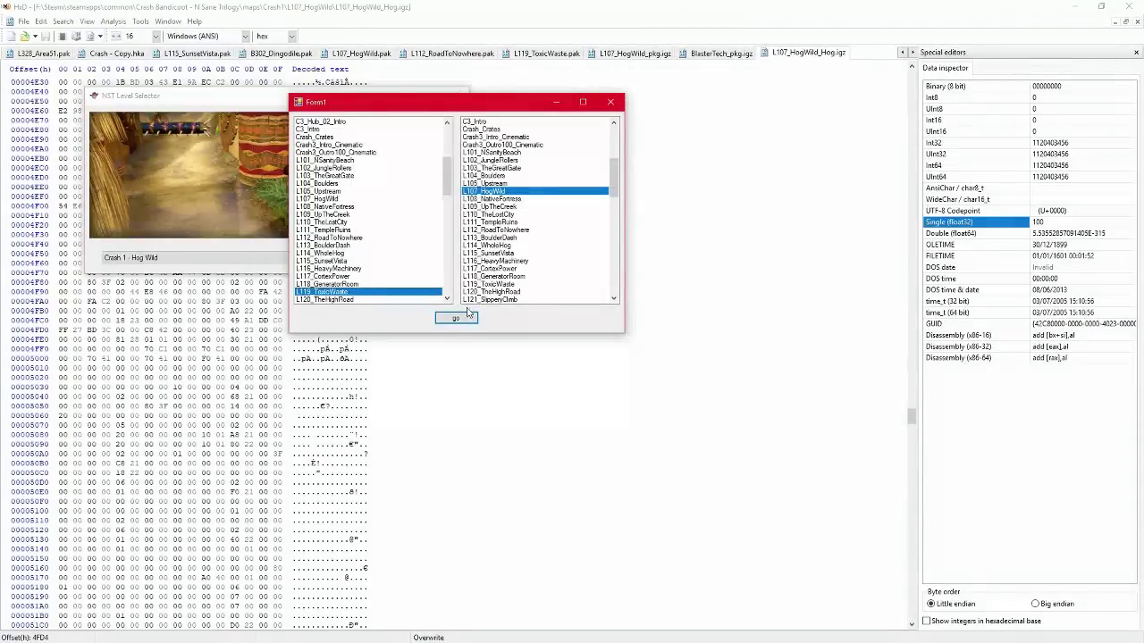
{"action": "left_click", "coordinate": [463, 317]}
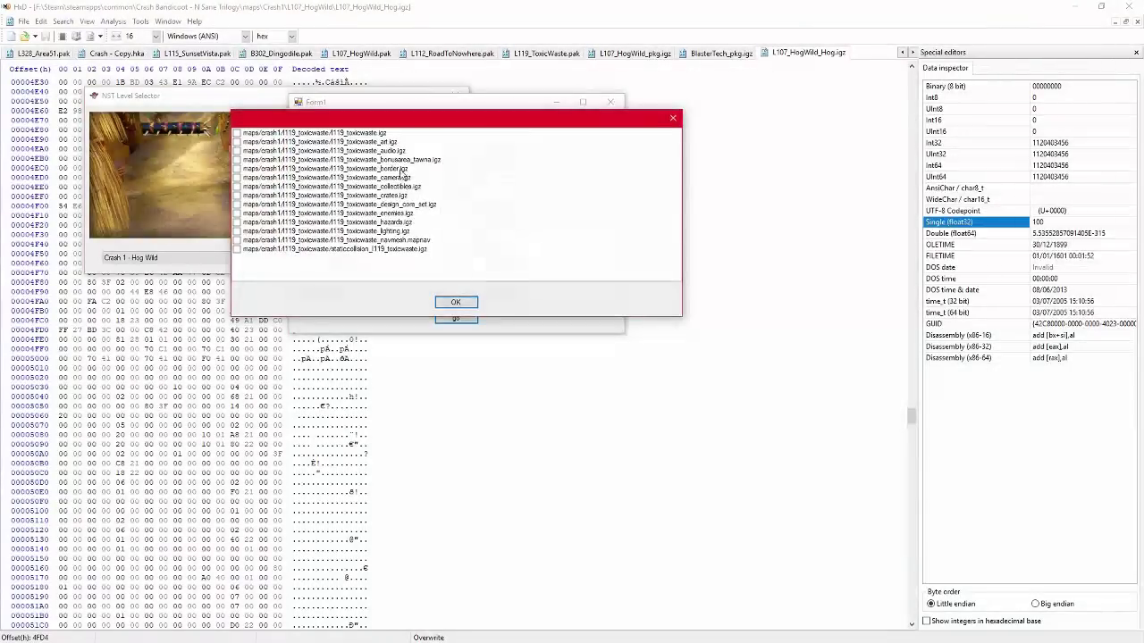
{"action": "left_click", "coordinate": [385, 142]}
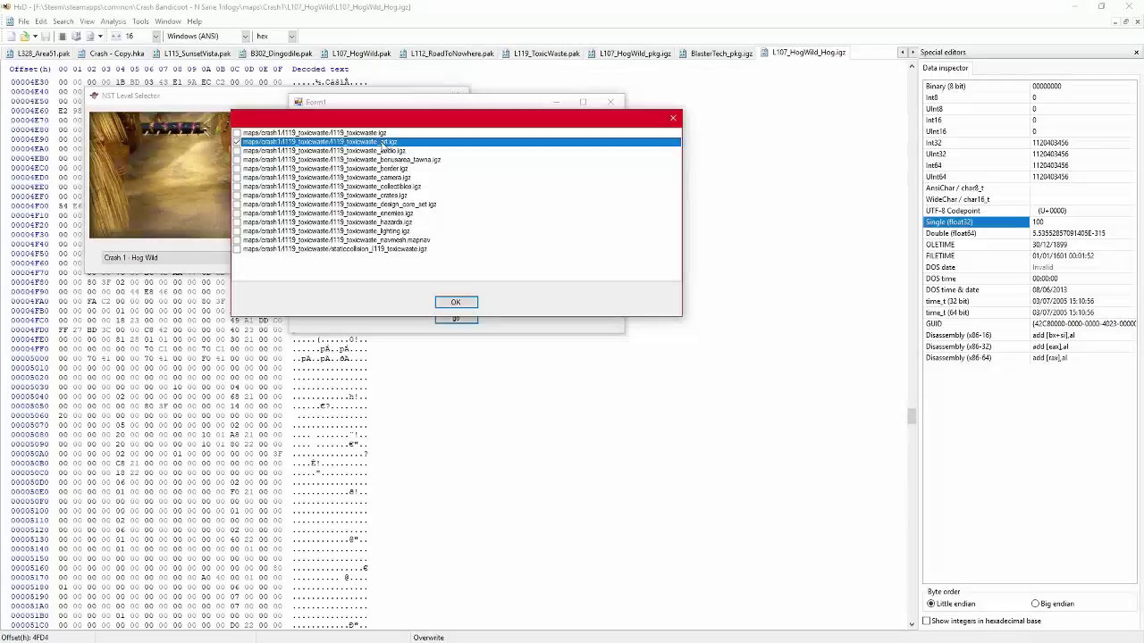
{"action": "left_click", "coordinate": [385, 151]}
{"action": "key", "text": "Down"}
{"action": "key", "text": "Down"}
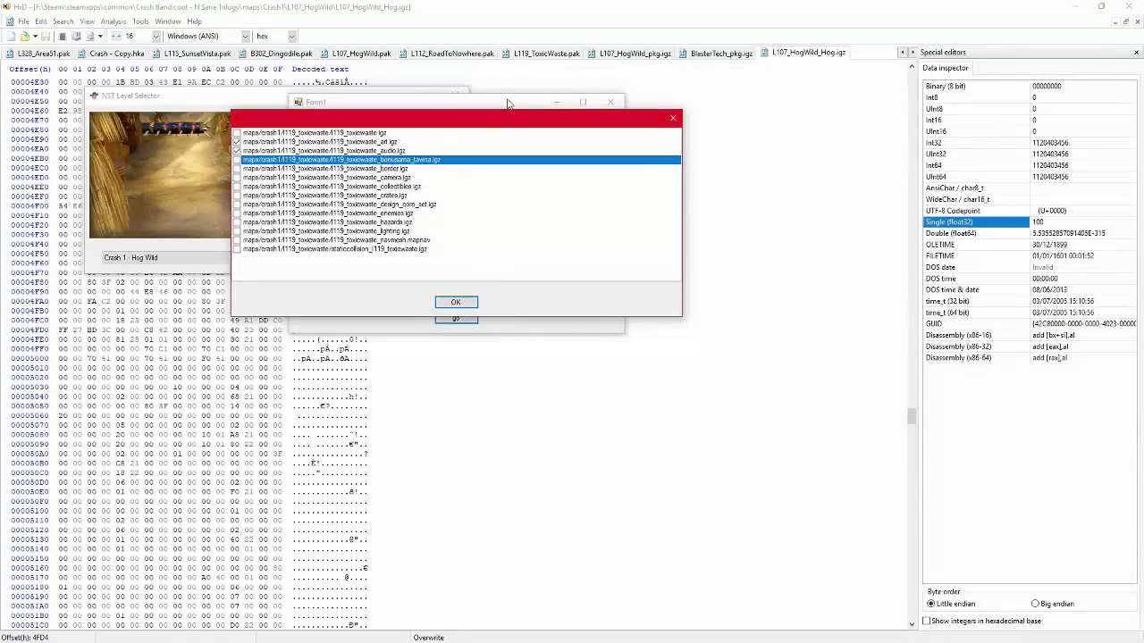
{"action": "key", "text": "space"}
{"action": "key", "text": "Down"}
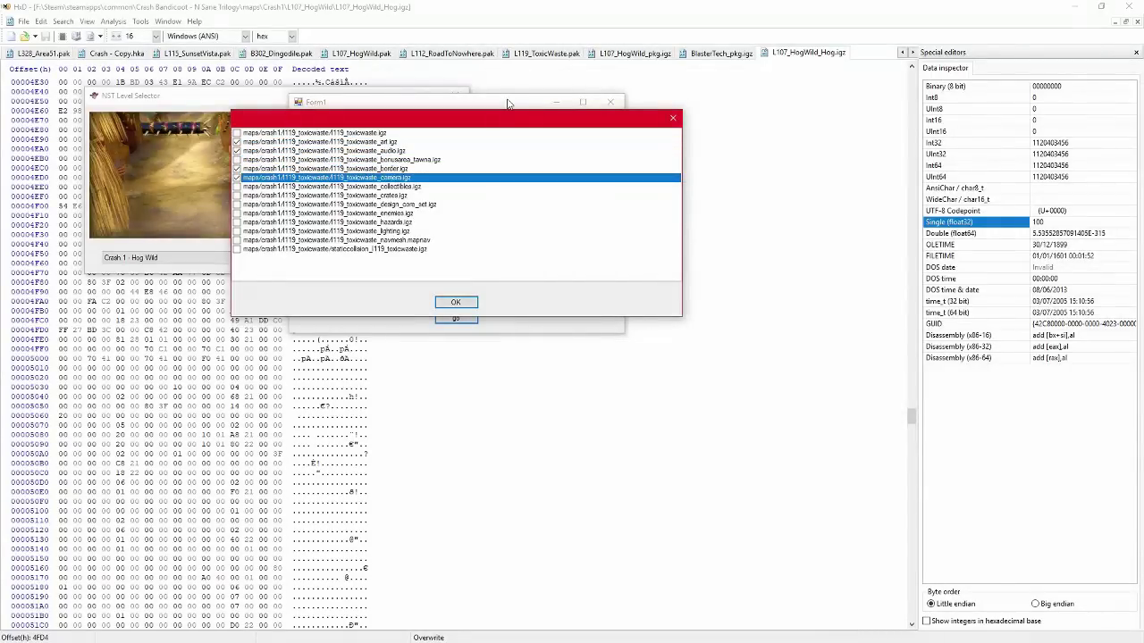
{"action": "key", "text": "Down"}
{"action": "key", "text": "space"}
{"action": "key", "text": "Down"}
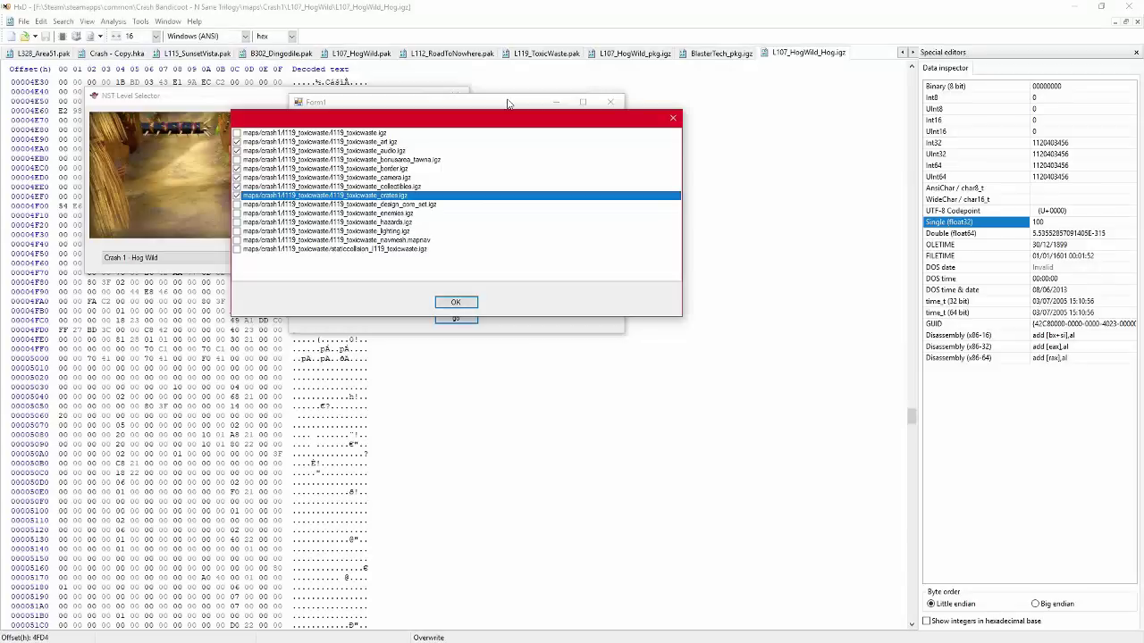
Step: Add the enemies, lighting, navmesh and static collision files to the selection, and confirm the swap
{"action": "key", "text": "Down"}
{"action": "key", "text": "Down"}
{"action": "key", "text": "space"}
{"action": "key", "text": "Down"}
{"action": "key", "text": "Down"}
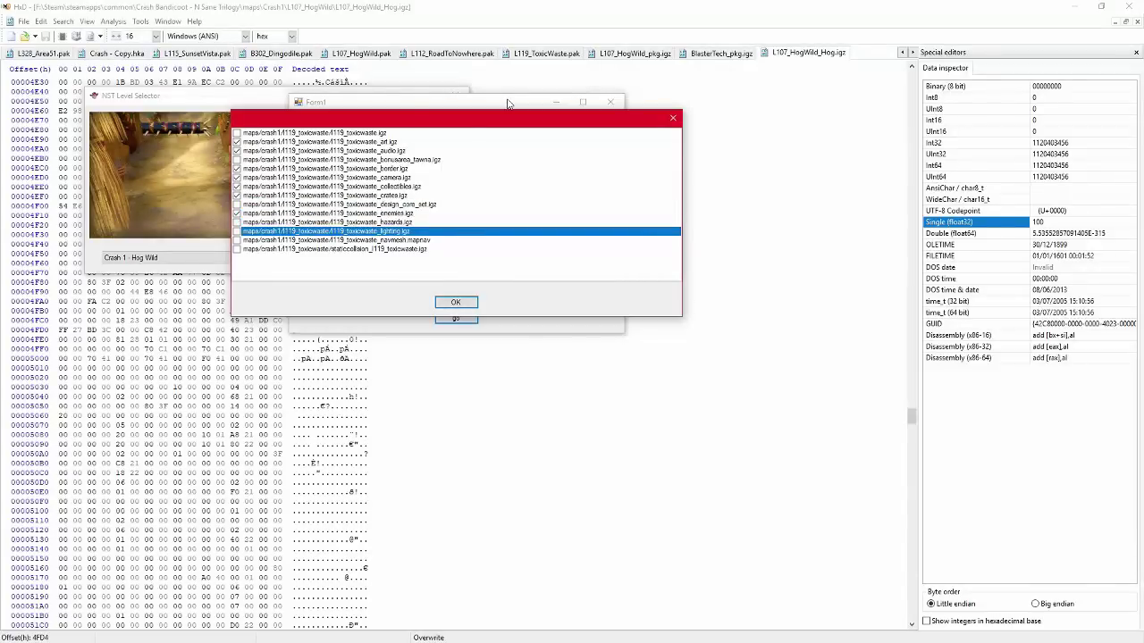
{"action": "key", "text": "Down"}
{"action": "key", "text": "Down"}
{"action": "key", "text": "space"}
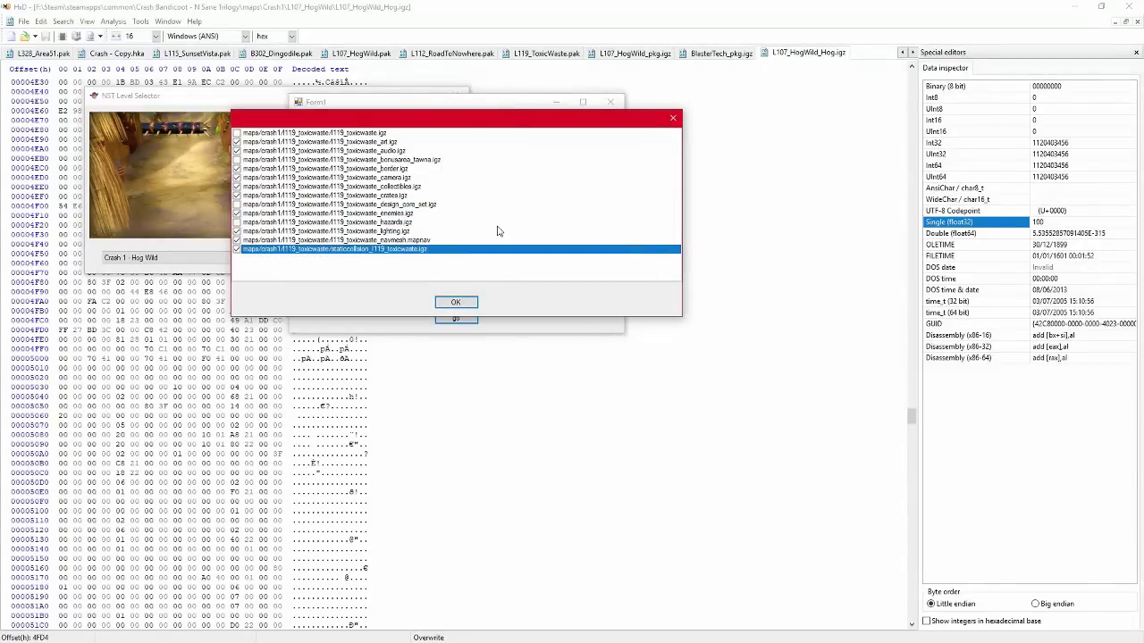
{"action": "left_click", "coordinate": [455, 302]}
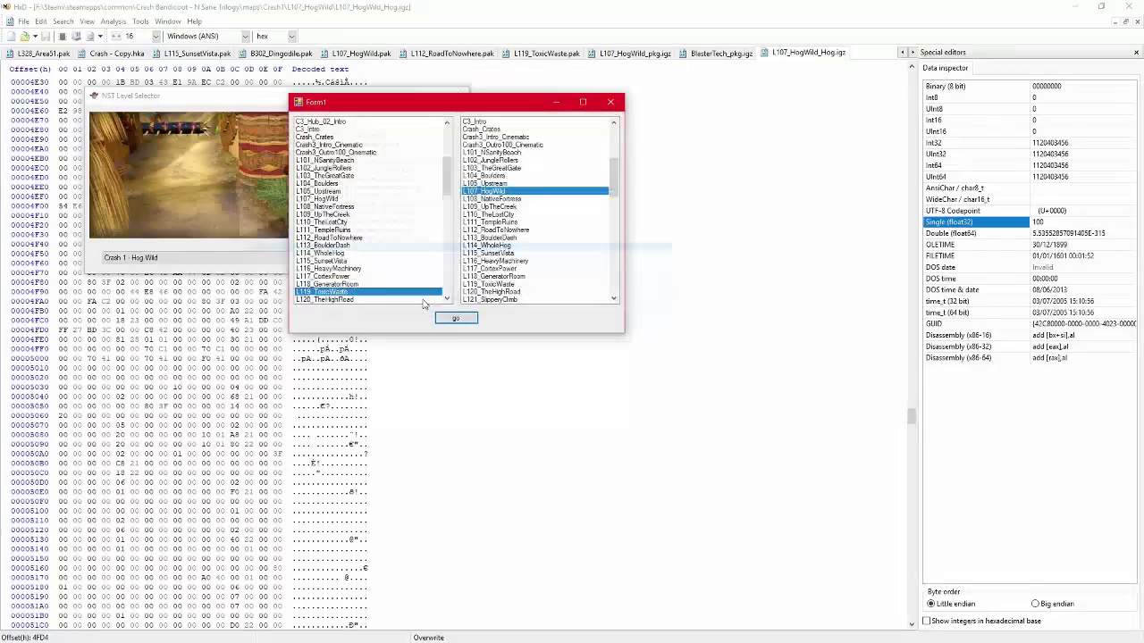
Step: Switch to the NST Level Selector and launch Crash 1 - Hog Wild
{"action": "left_click", "coordinate": [195, 221]}
{"action": "left_click", "coordinate": [608, 388]}
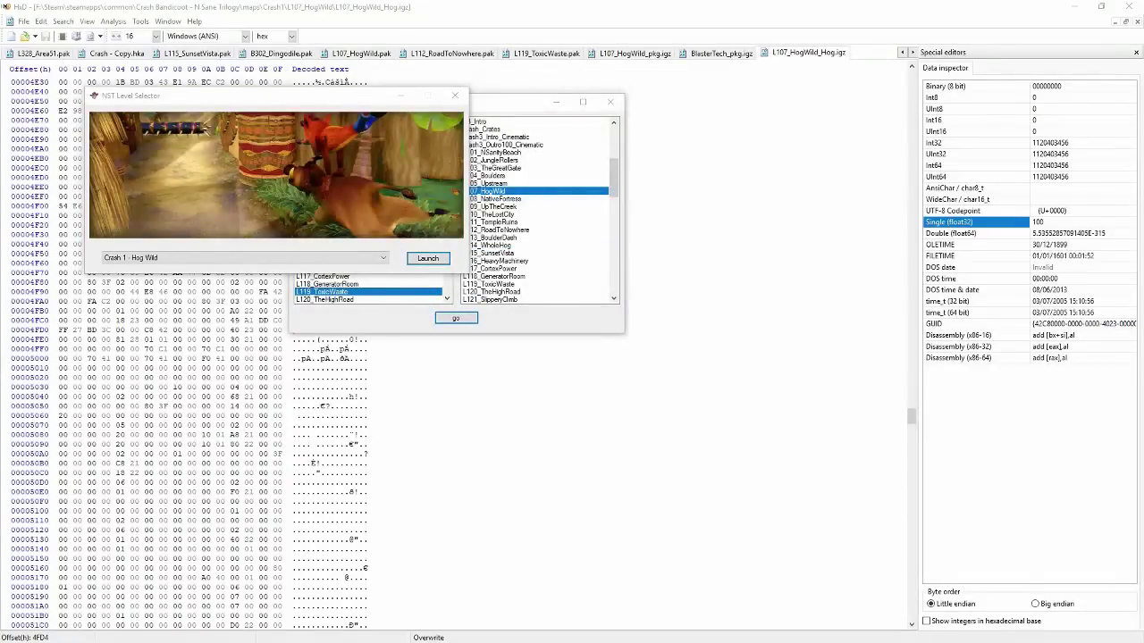
{"action": "key", "text": "alt+Tab"}
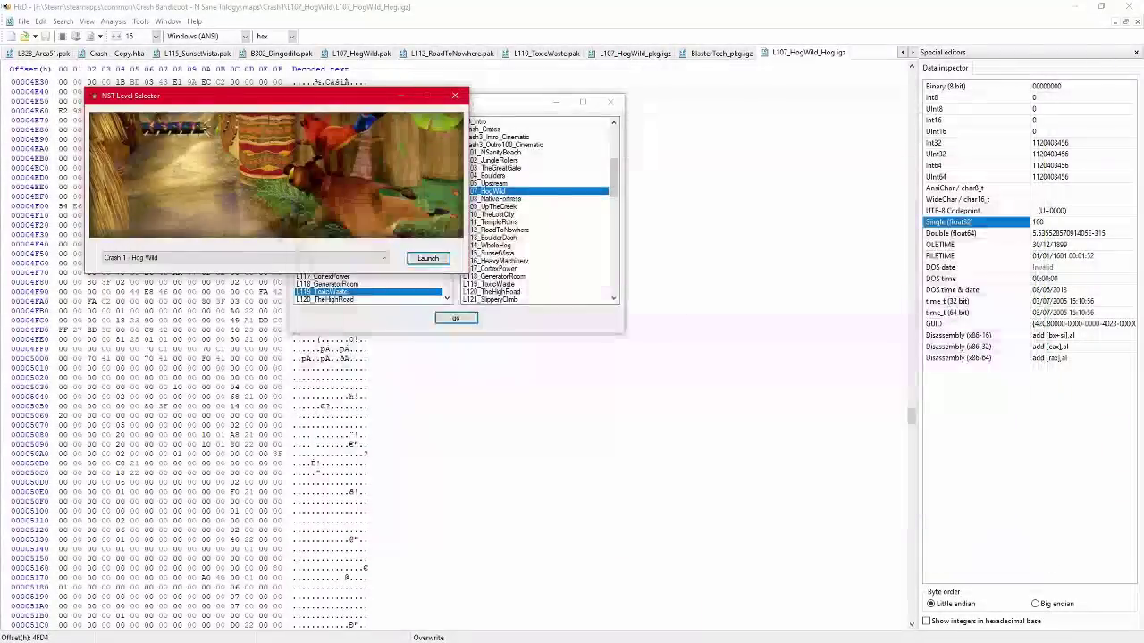
Step: Copy all the bytes of L107_HogWild_Hog.igz in HxD, and browse to the maps/Crash1/L119_ToxicWaste folder for a file to open
{"action": "left_click", "coordinate": [748, 294]}
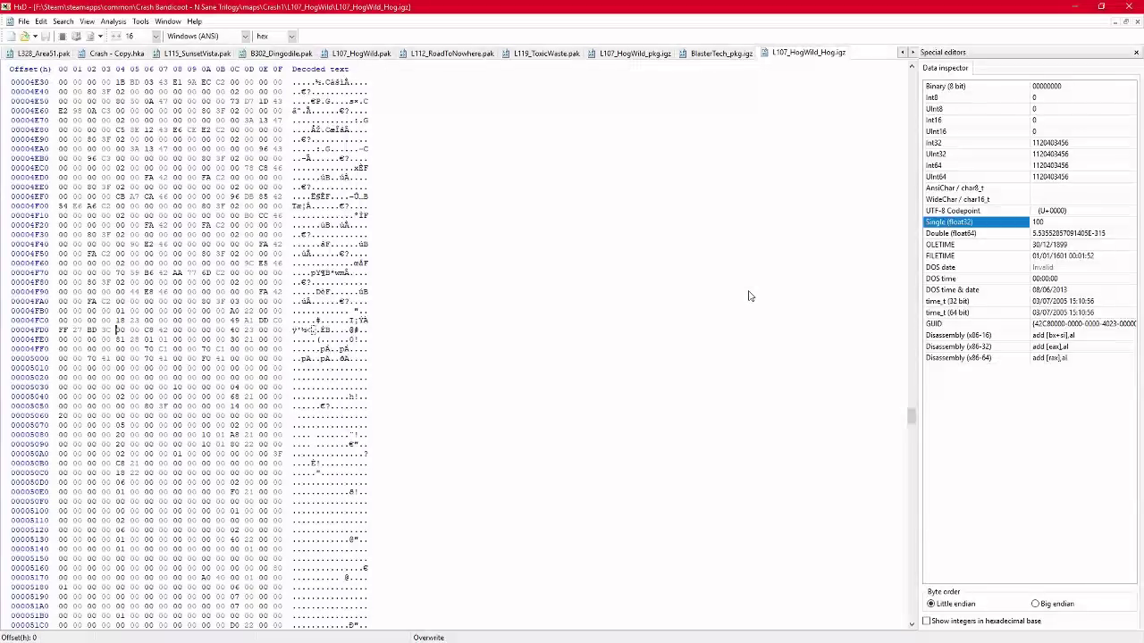
{"action": "key", "text": "ctrl+a"}
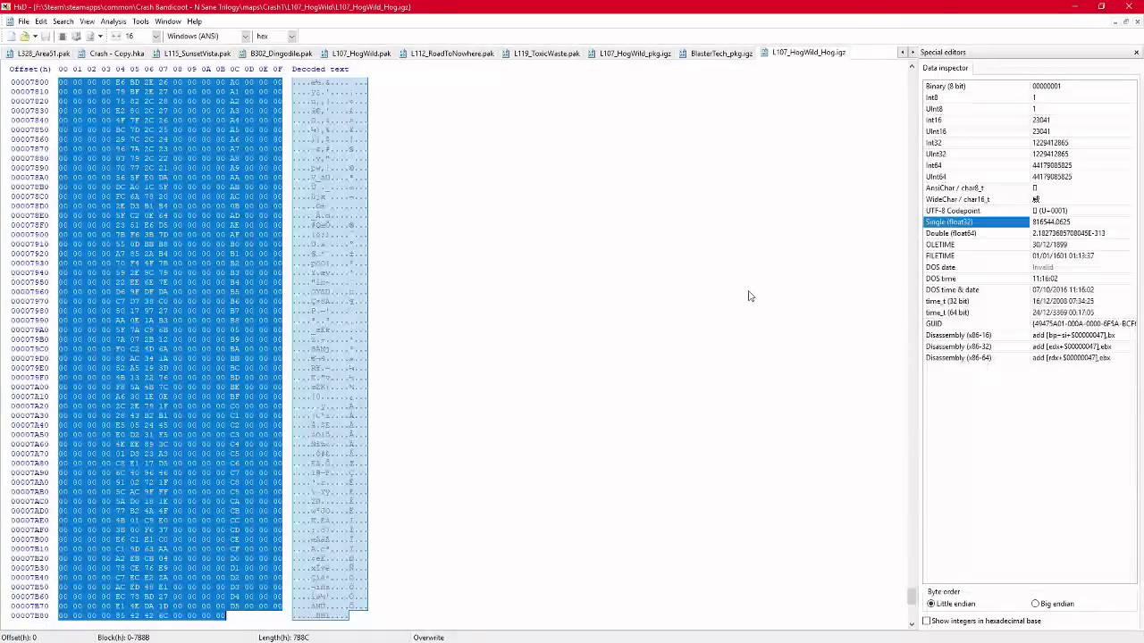
{"action": "key", "text": "ctrl+o"}
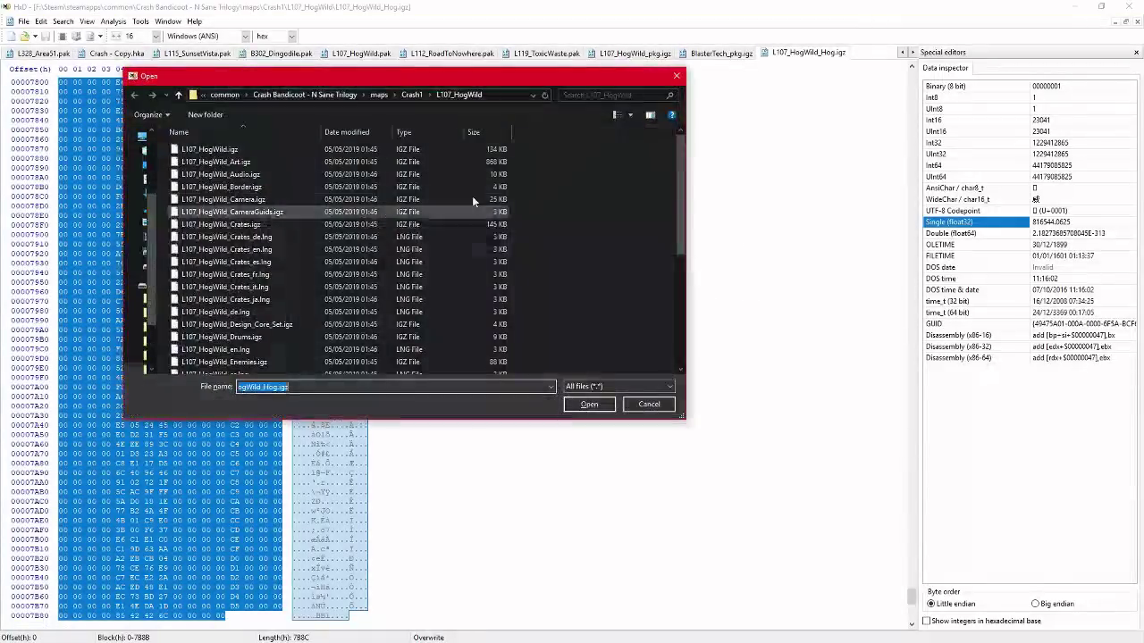
{"action": "left_click", "coordinate": [407, 99]}
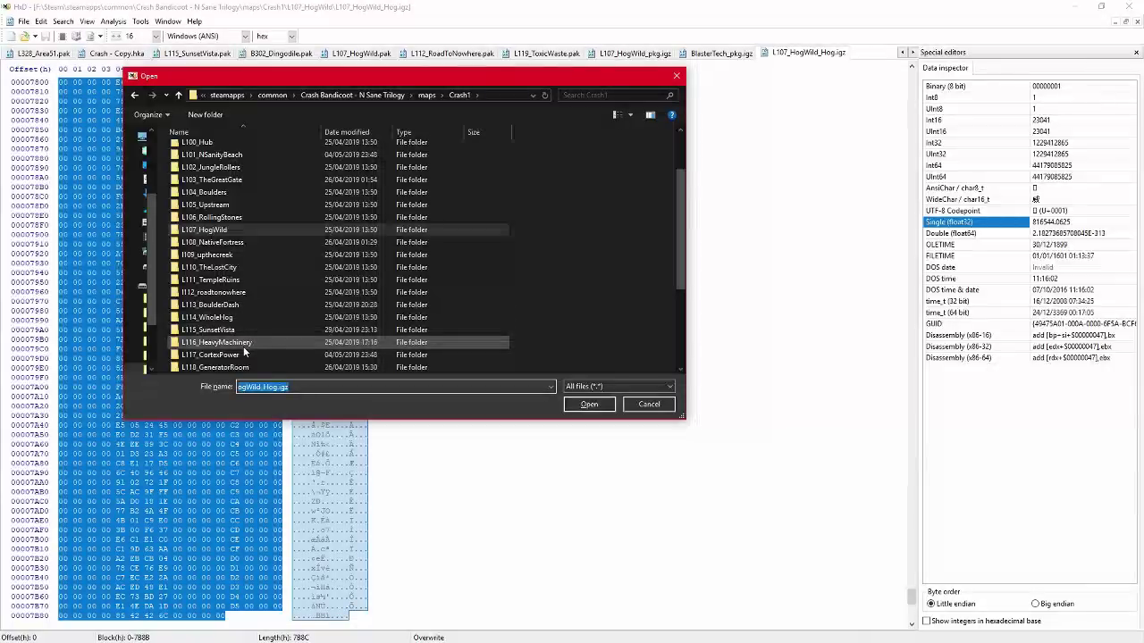
{"action": "scroll", "coordinate": [252, 355], "scroll_direction": "down", "scroll_amount": 1}
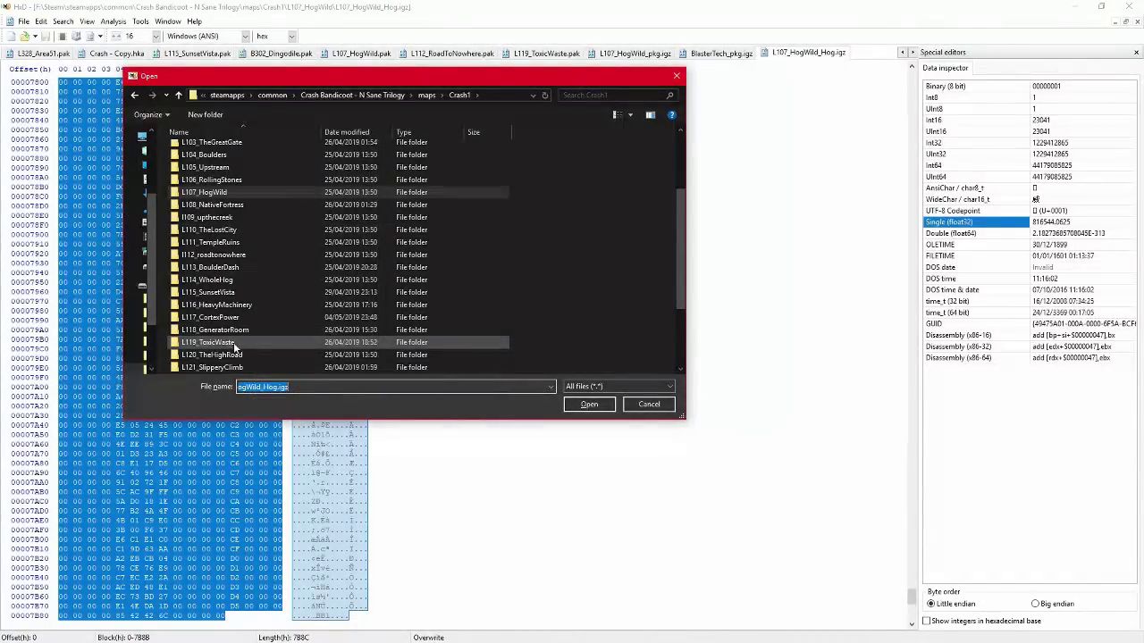
{"action": "double_click", "coordinate": [234, 342]}
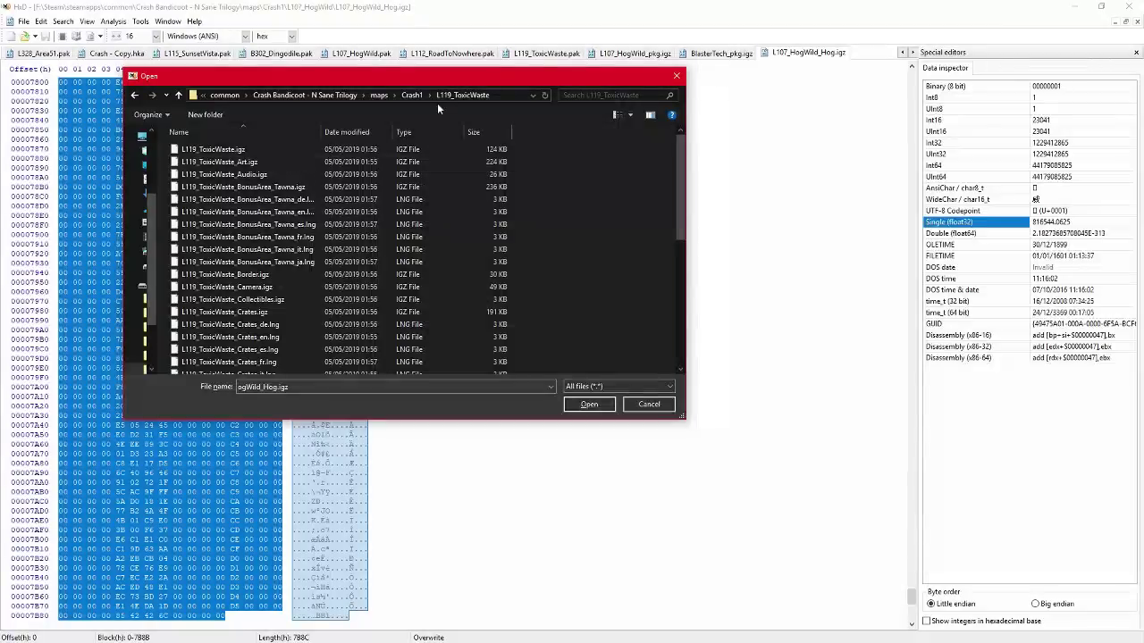
Step: Open L119_ToxicWaste_pkg.igz from the game's packages/generated/maps/Crash1/L119_ToxicWaste folder
{"action": "left_click", "coordinate": [325, 98]}
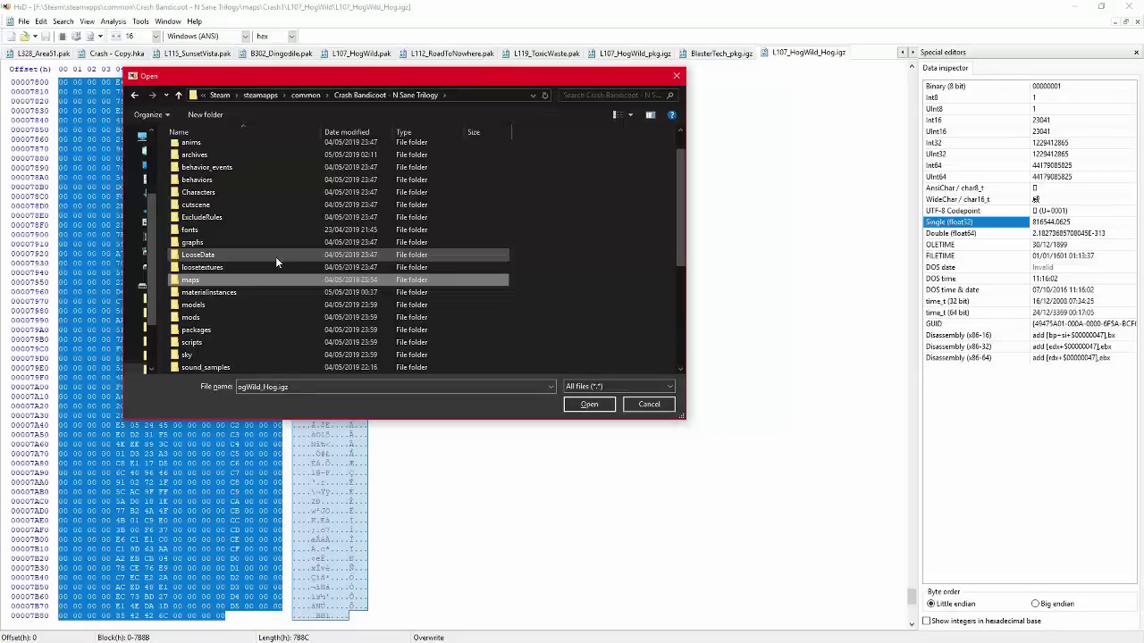
{"action": "double_click", "coordinate": [214, 330]}
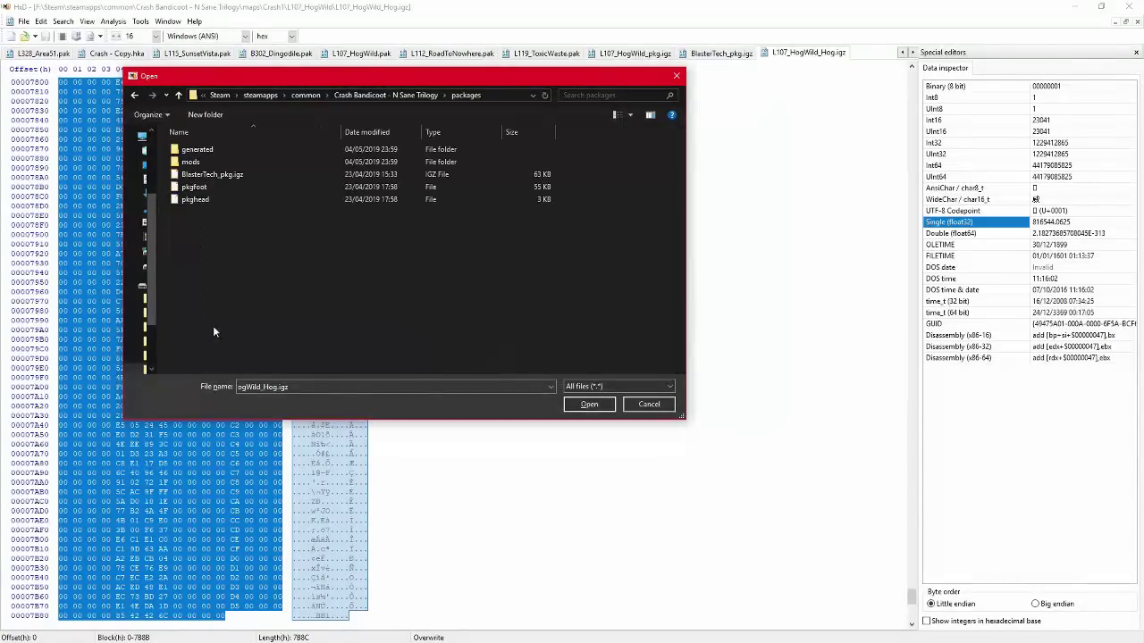
{"action": "double_click", "coordinate": [230, 152]}
{"action": "double_click", "coordinate": [211, 174]}
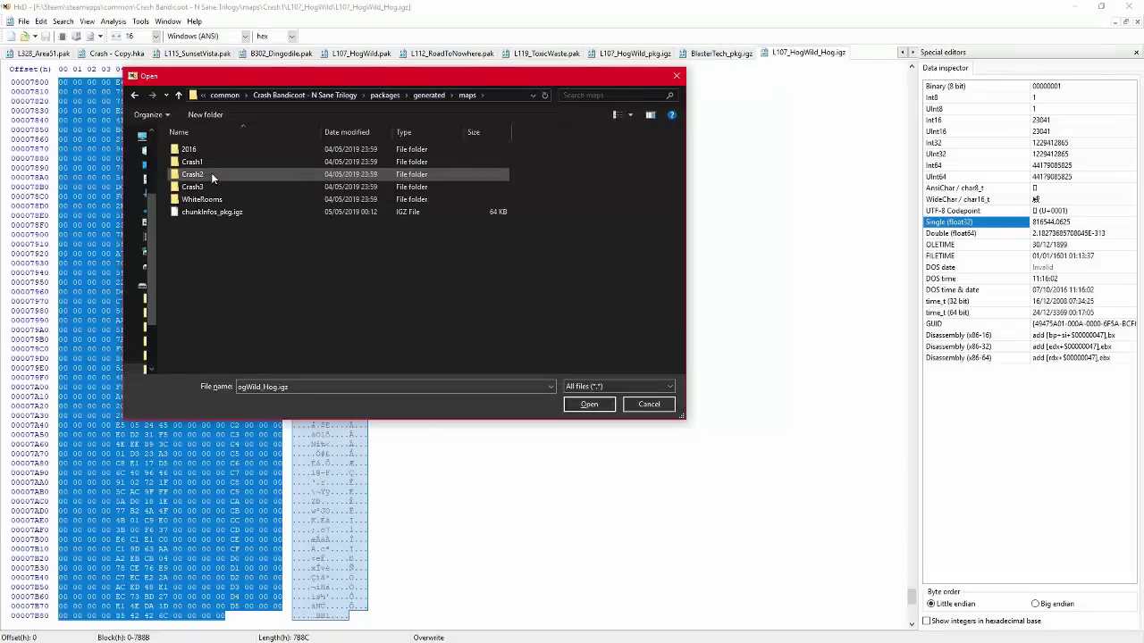
{"action": "double_click", "coordinate": [213, 164]}
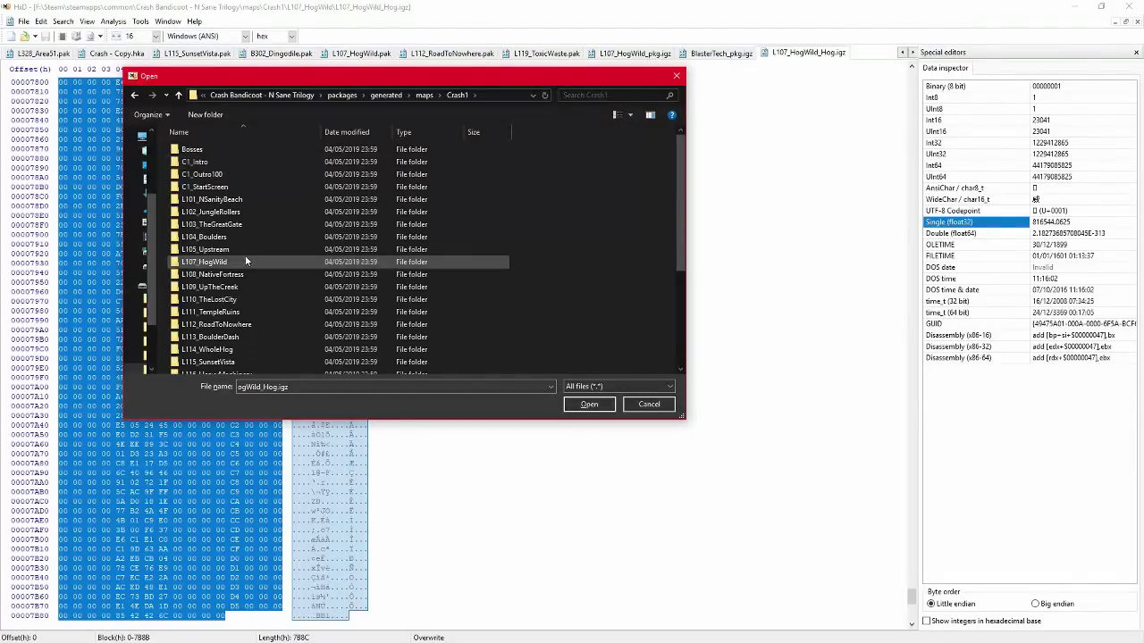
{"action": "scroll", "coordinate": [237, 268], "scroll_direction": "down", "scroll_amount": 3}
{"action": "double_click", "coordinate": [215, 267]}
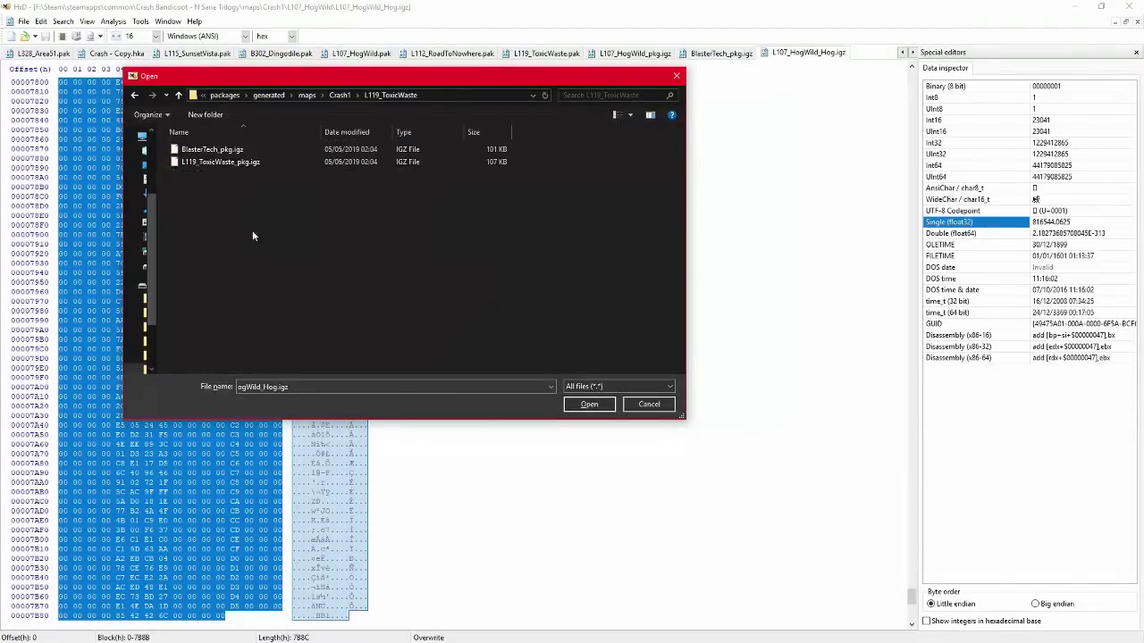
{"action": "double_click", "coordinate": [253, 164]}
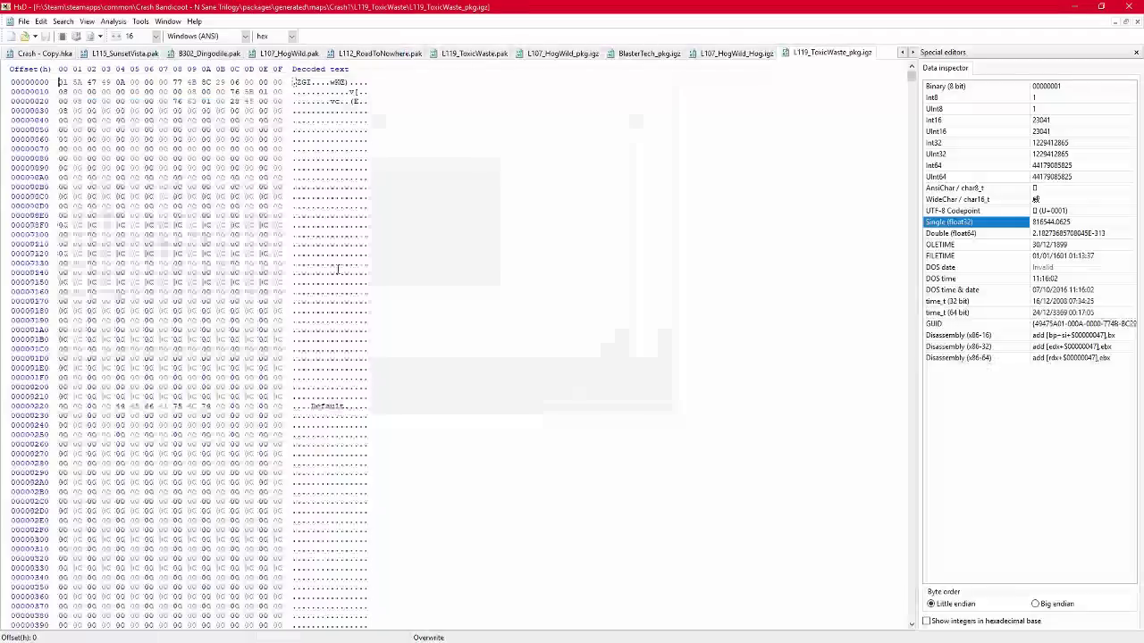
Step: Replace all the contents of L119_ToxicWaste_pkg.igz with the copied L107_HogWild_Hog.igz bytes, and launch Crash 1 - Toxic Waste
{"action": "key", "text": "ctrl+a"}
{"action": "key", "text": "ctrl+End"}
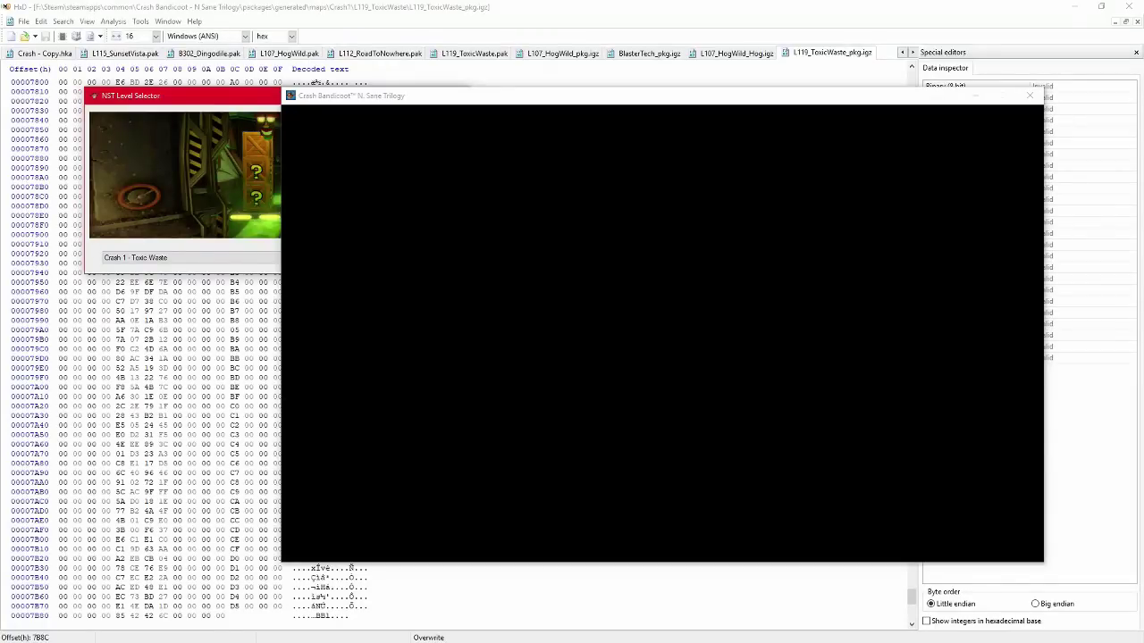
{"action": "left_click", "coordinate": [605, 98]}
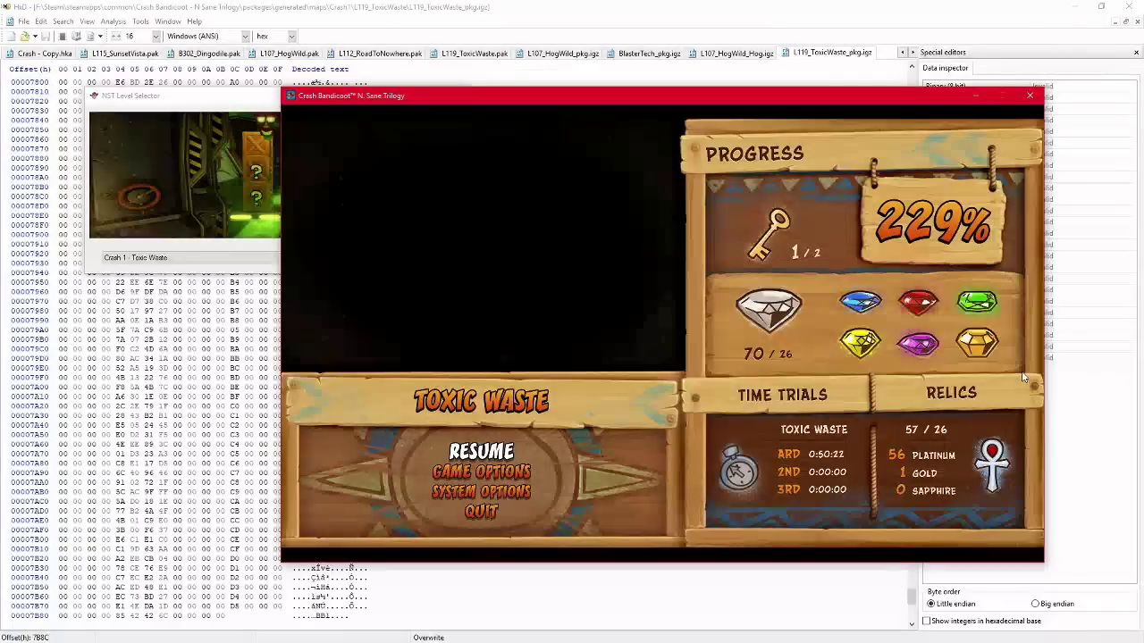
Step: Quit Toxic Waste from the game's pause menu, close the game and return to HxD
{"action": "key", "text": "Down"}
{"action": "key", "text": "Down"}
{"action": "key", "text": "Down"}
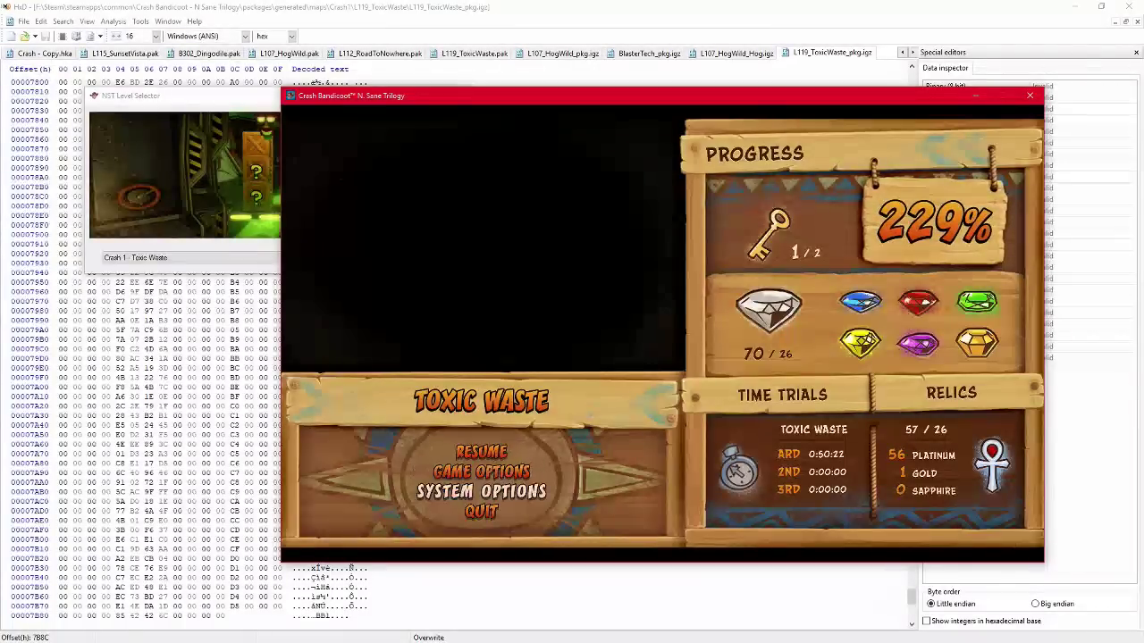
{"action": "key", "text": "Return"}
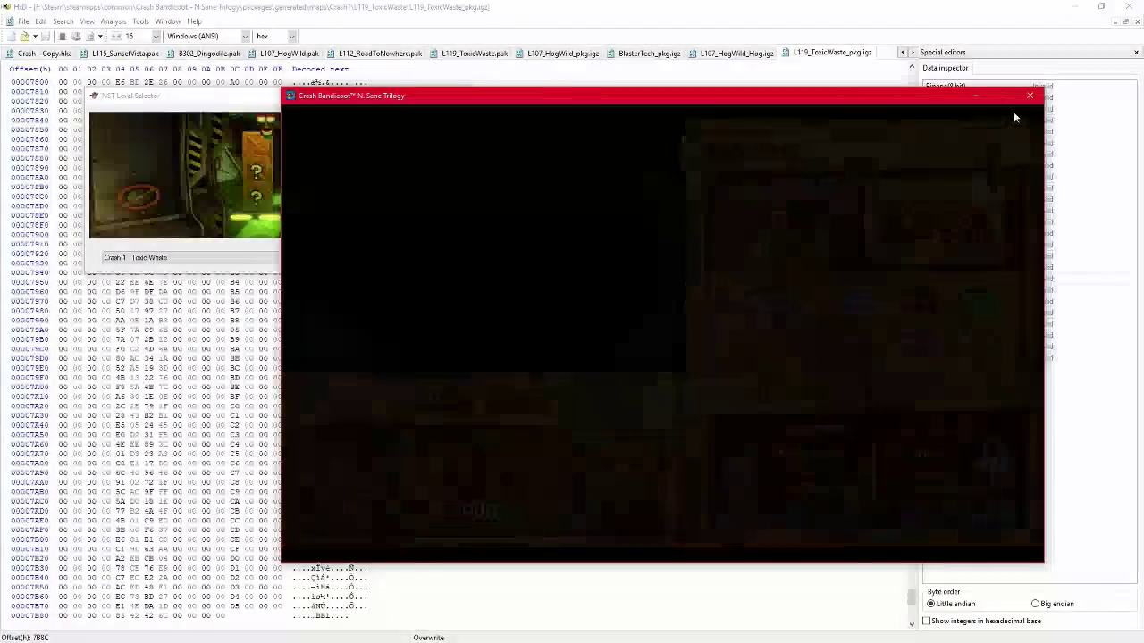
{"action": "left_click", "coordinate": [1029, 96]}
{"action": "left_click", "coordinate": [756, 158]}
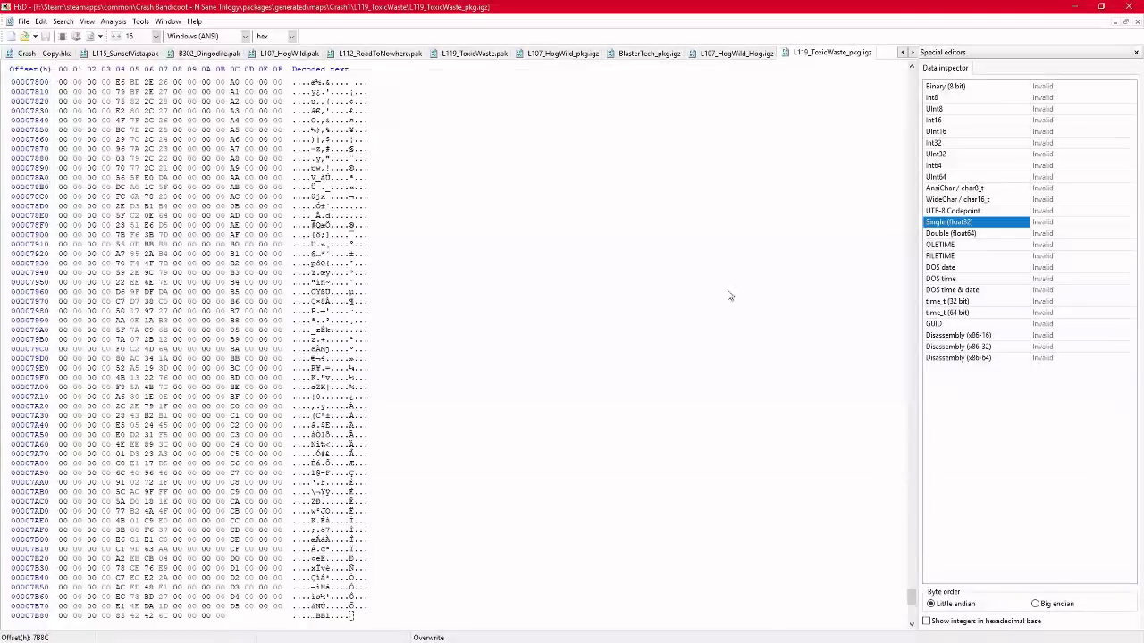
Step: Compare the contents of L107_HogWild_Hog.igz with those of L119_ToxicWaste_pkg.igz
{"action": "left_click", "coordinate": [726, 56]}
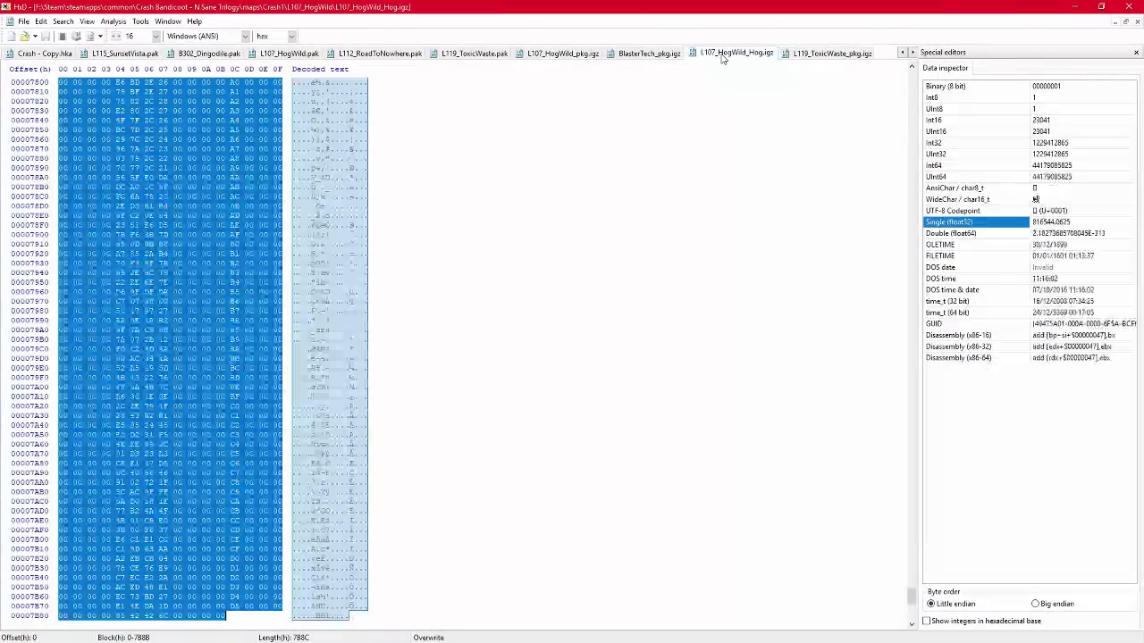
{"action": "left_click", "coordinate": [833, 56]}
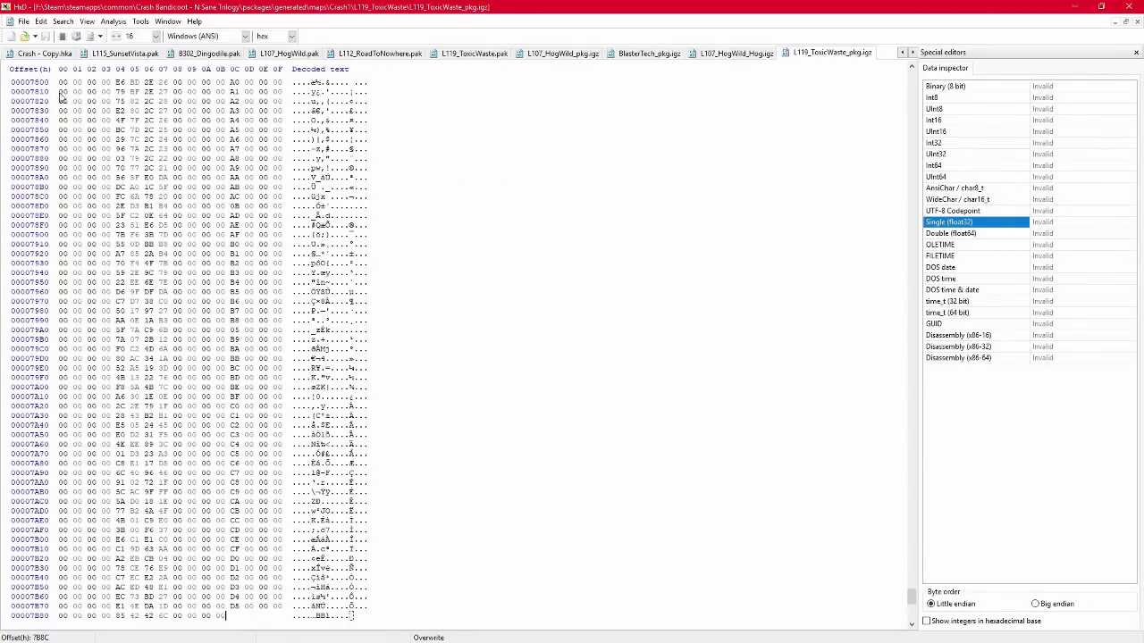
{"action": "scroll", "coordinate": [313, 325], "scroll_direction": "down", "scroll_amount": 19}
{"action": "scroll", "coordinate": [314, 324], "scroll_direction": "up", "scroll_amount": 20}
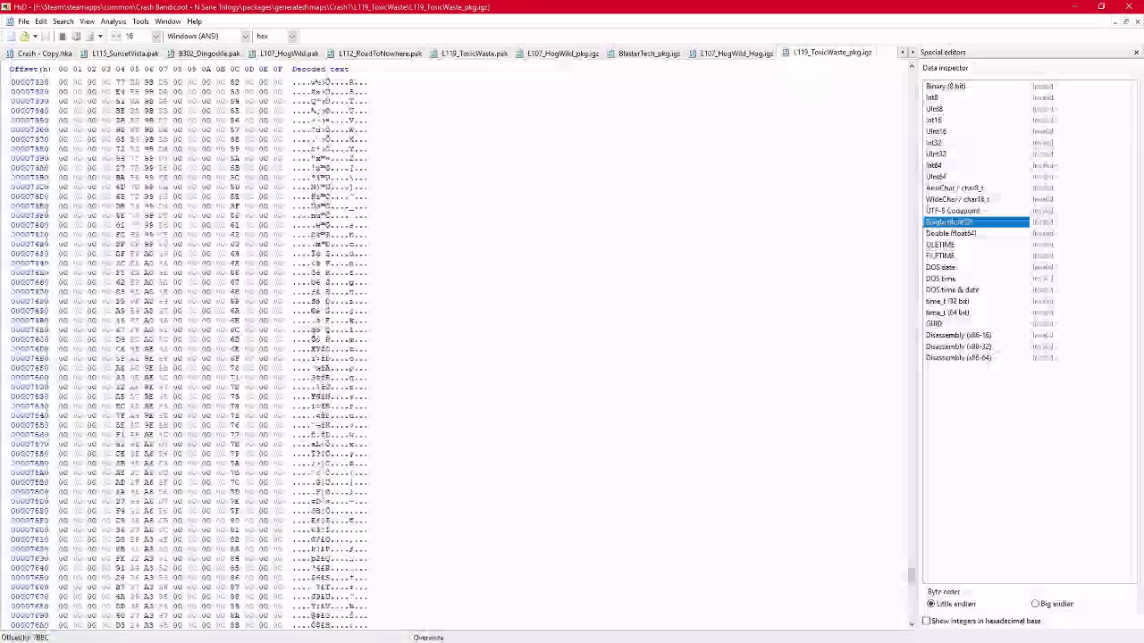
{"action": "scroll", "coordinate": [313, 324], "scroll_direction": "up", "scroll_amount": 20}
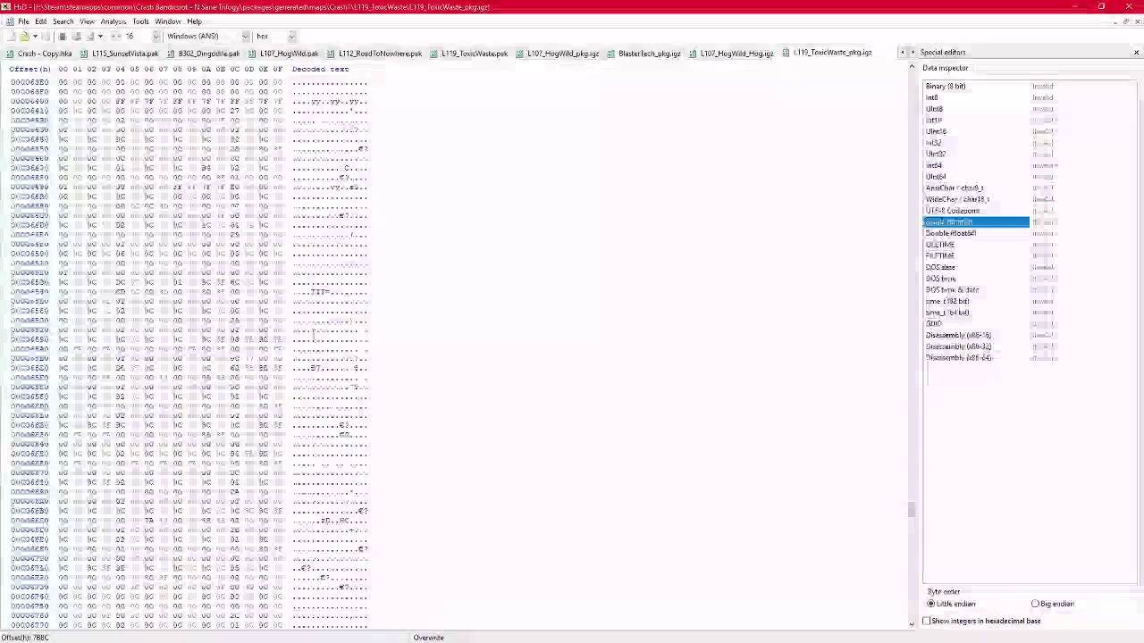
{"action": "scroll", "coordinate": [348, 372], "scroll_direction": "up", "scroll_amount": 20}
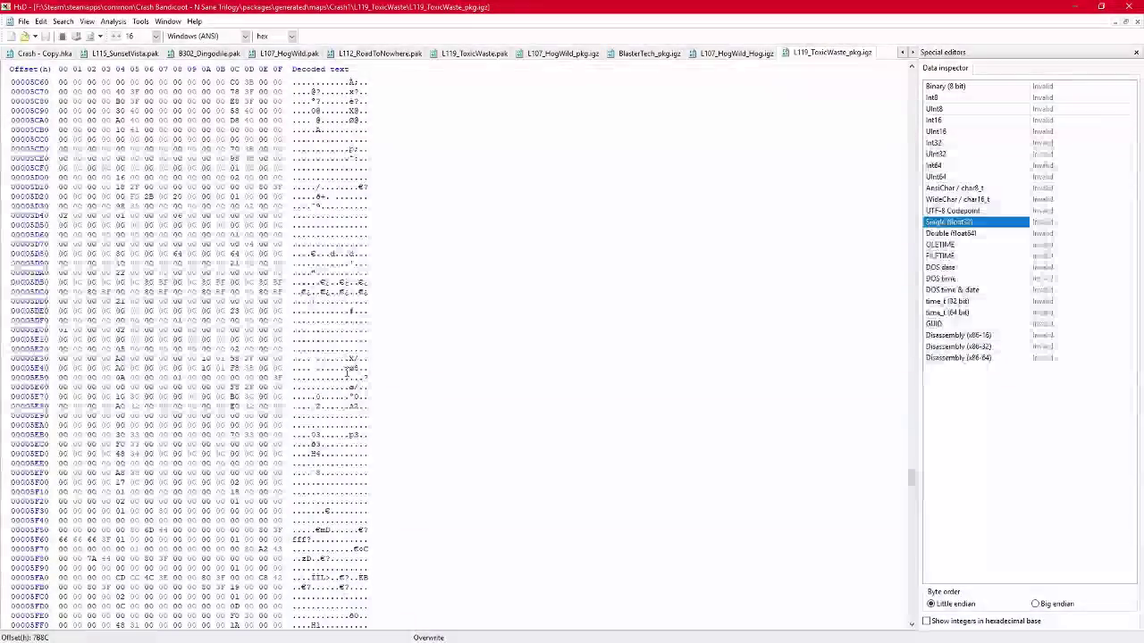
{"action": "scroll", "coordinate": [348, 372], "scroll_direction": "down", "scroll_amount": 20}
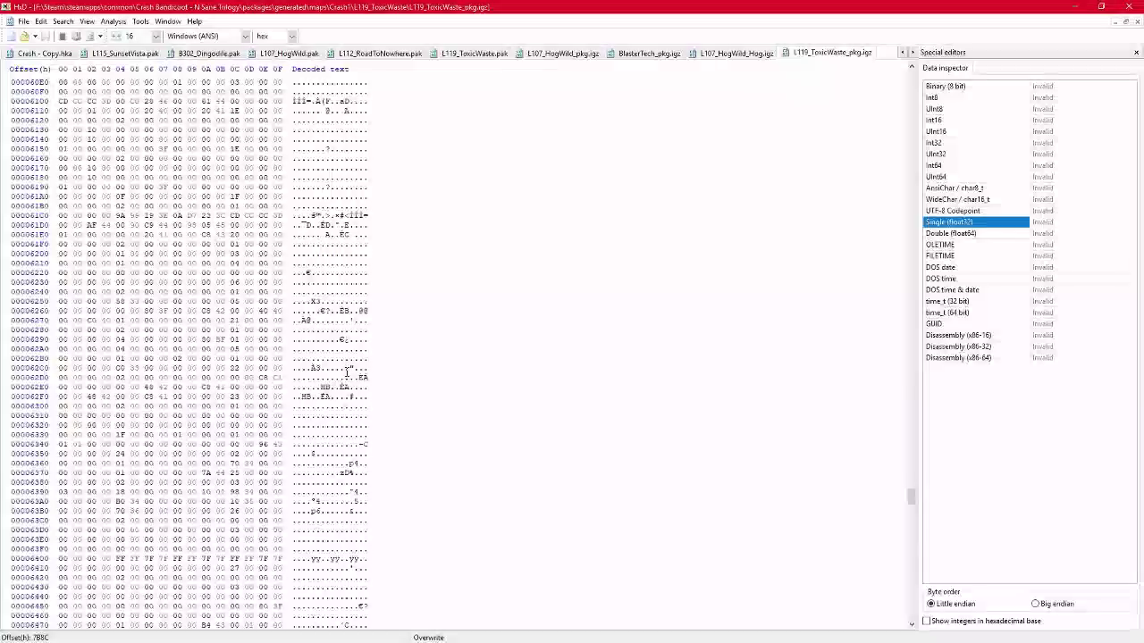
Step: Replace all the contents of L119_ToxicWaste_pkg.igz with a full copy of L107_HogWild_pkg.igz, and save the file
{"action": "left_click", "coordinate": [588, 55]}
{"action": "key", "text": "ctrl+a"}
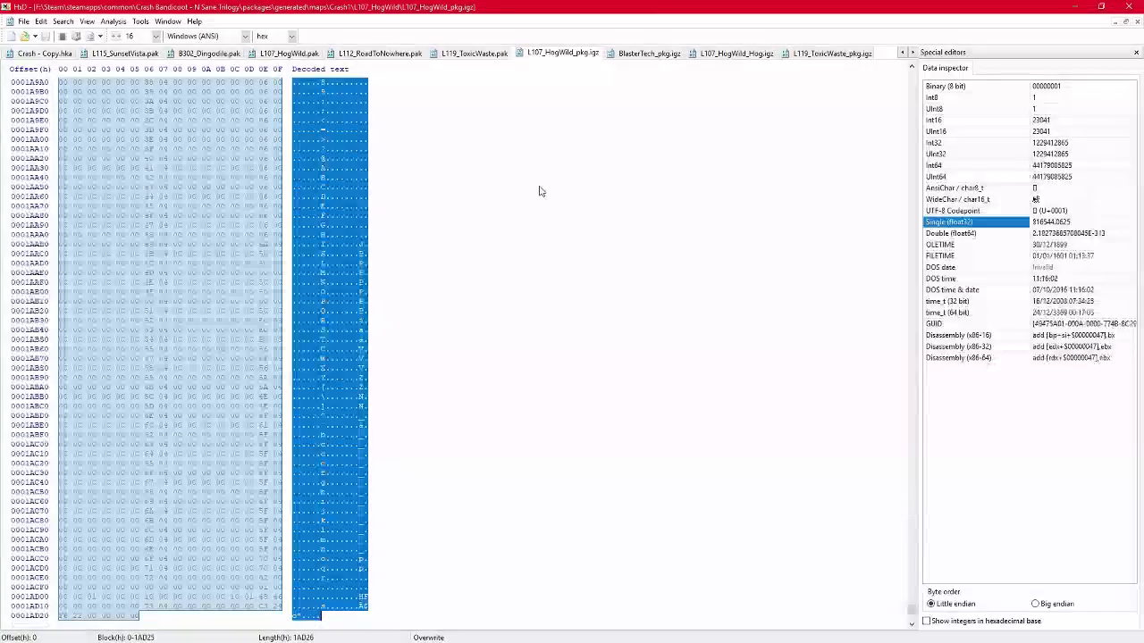
{"action": "key", "text": "ctrl+c"}
{"action": "left_click", "coordinate": [813, 53]}
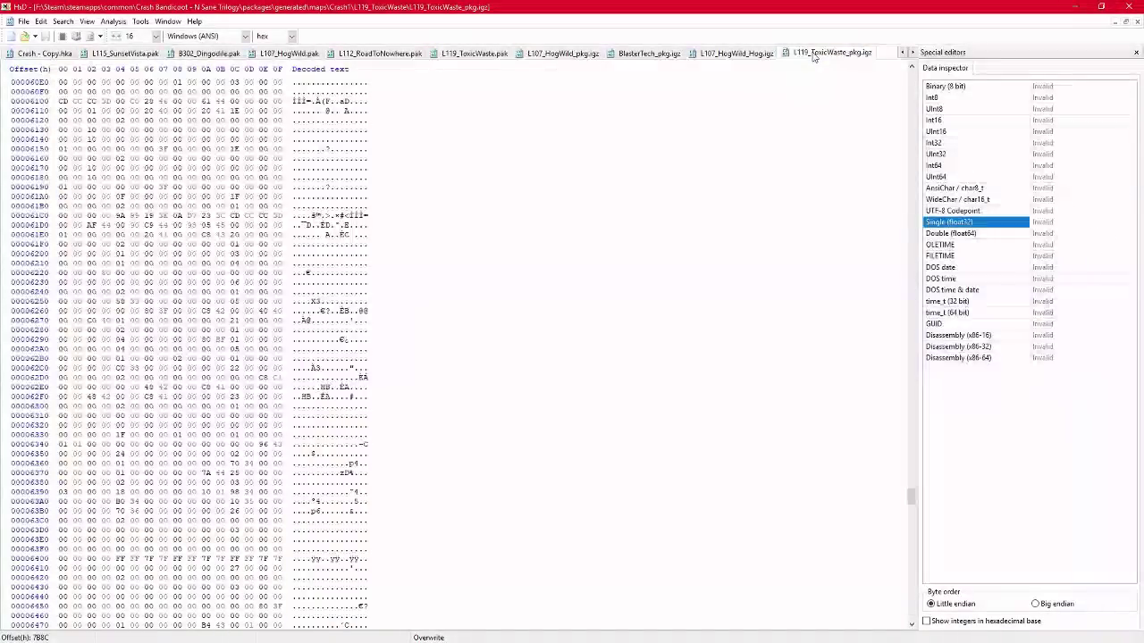
{"action": "key", "text": "ctrl+a"}
{"action": "key", "text": "ctrl+v"}
{"action": "key", "text": "ctrl+s"}
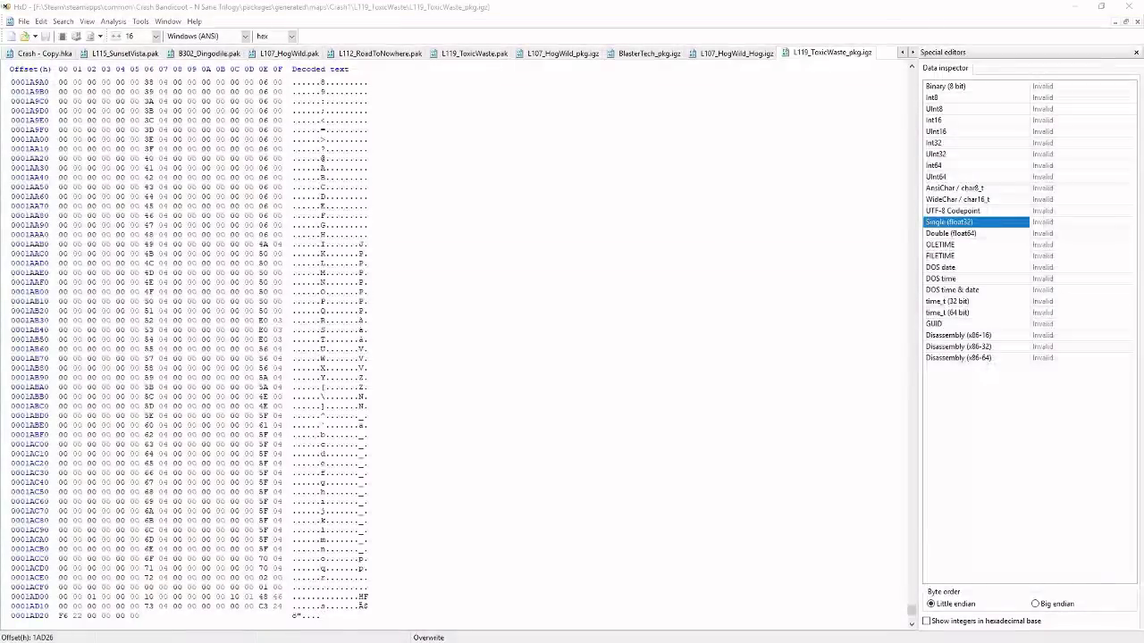
Step: Launch Crash 1 - Toxic Waste from the NST Level Selector and check how the modded level plays
{"action": "key", "text": "Return"}
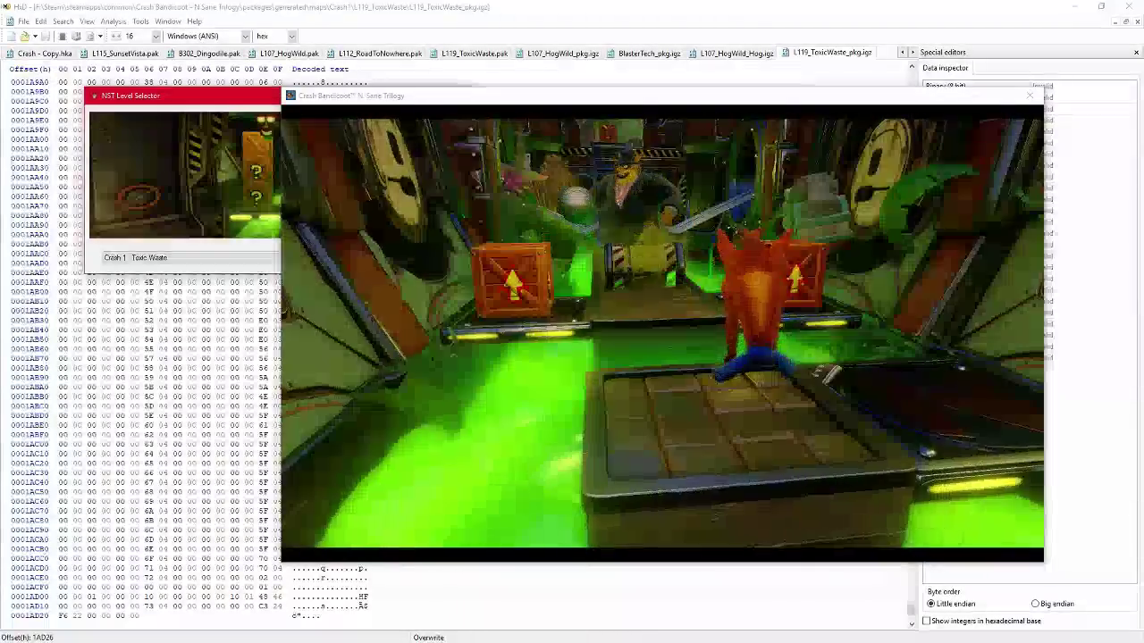
{"action": "key", "text": "Up"}
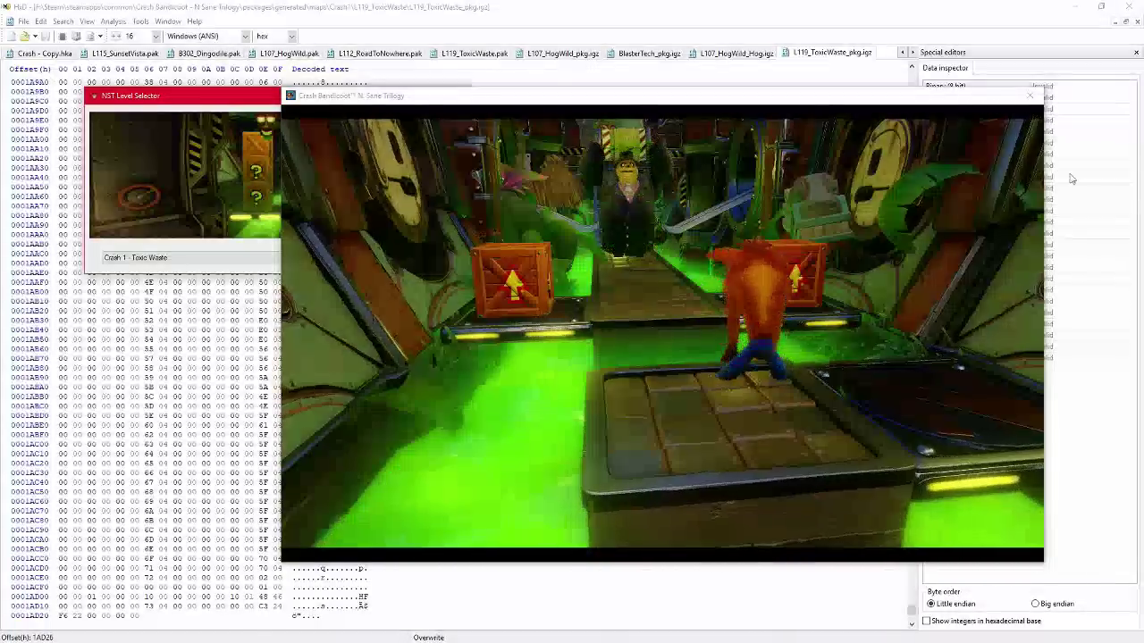
{"action": "key", "text": "alt+Tab"}
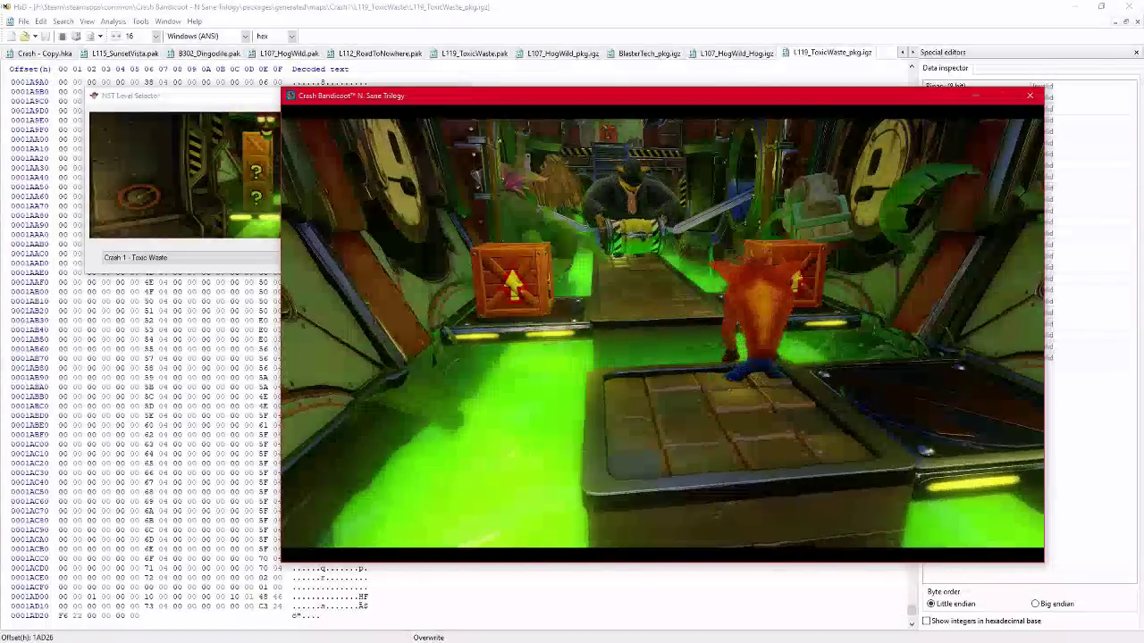
{"action": "key", "text": "alt+Tab"}
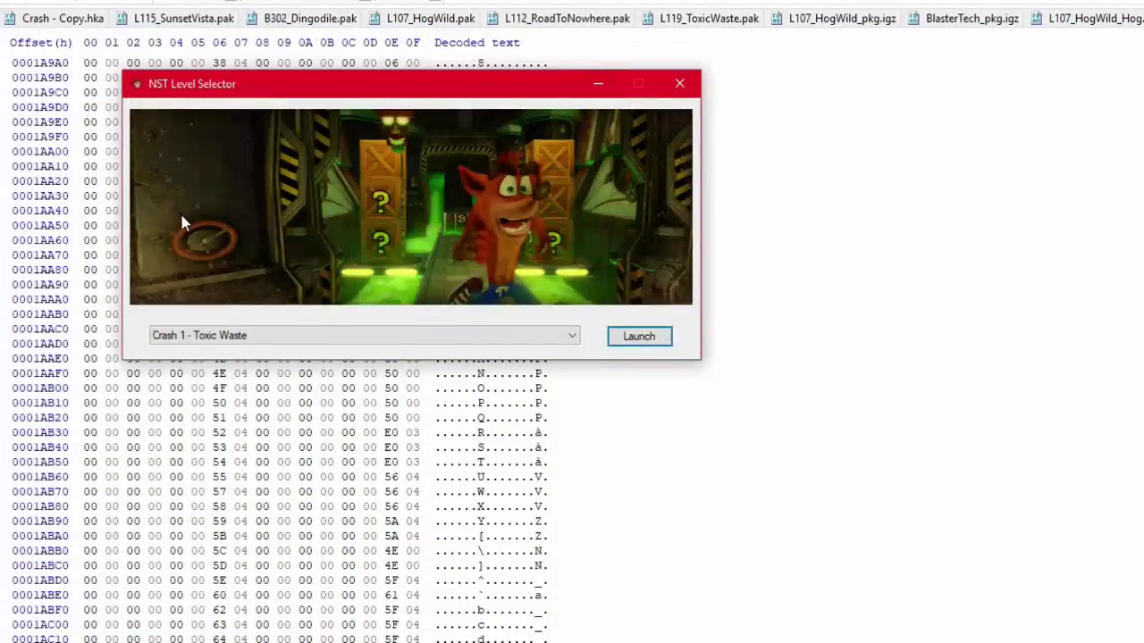
Step: Test the running Toxic Waste level again, pause and leave it, and switch to the Form1 swap tool
{"action": "left_click", "coordinate": [724, 70]}
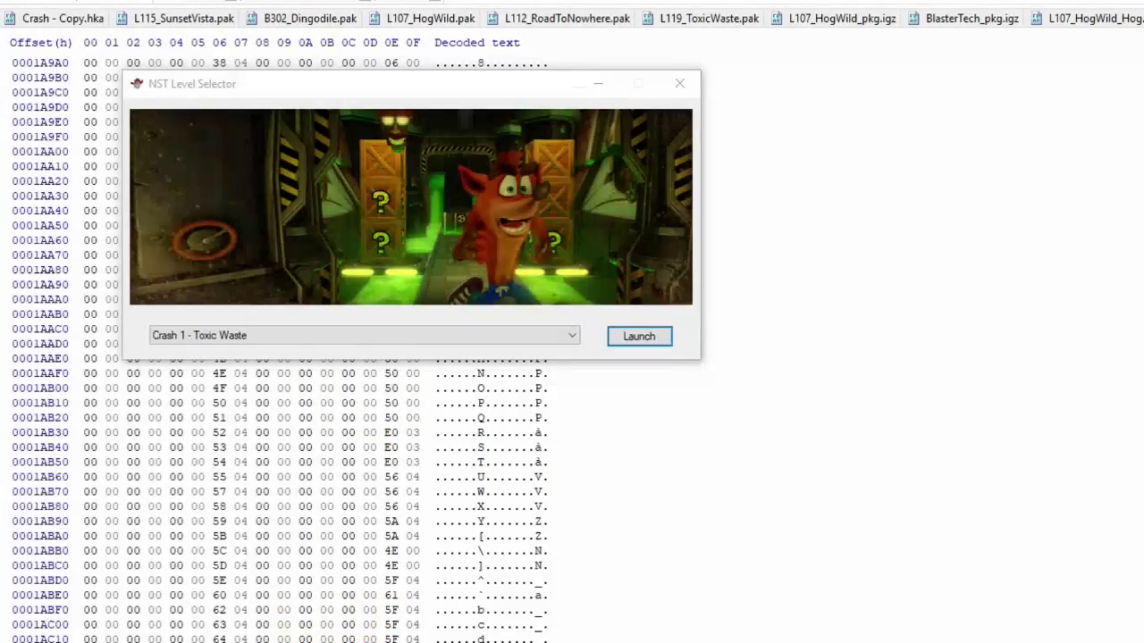
{"action": "key", "text": "alt+Tab"}
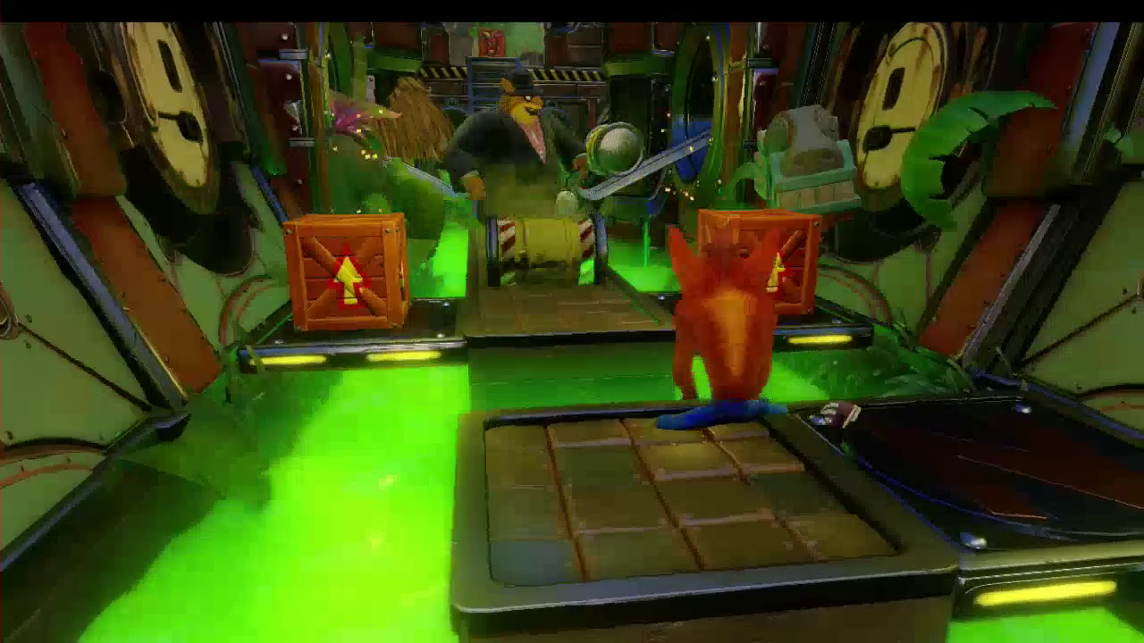
{"action": "key", "text": "Escape"}
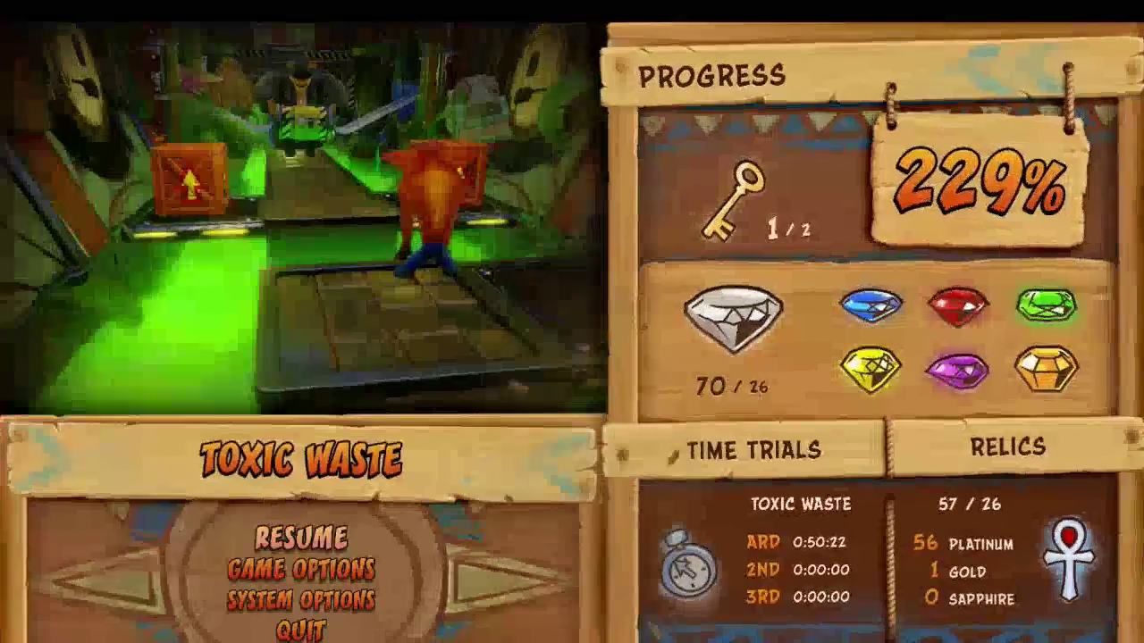
{"action": "key", "text": "Escape"}
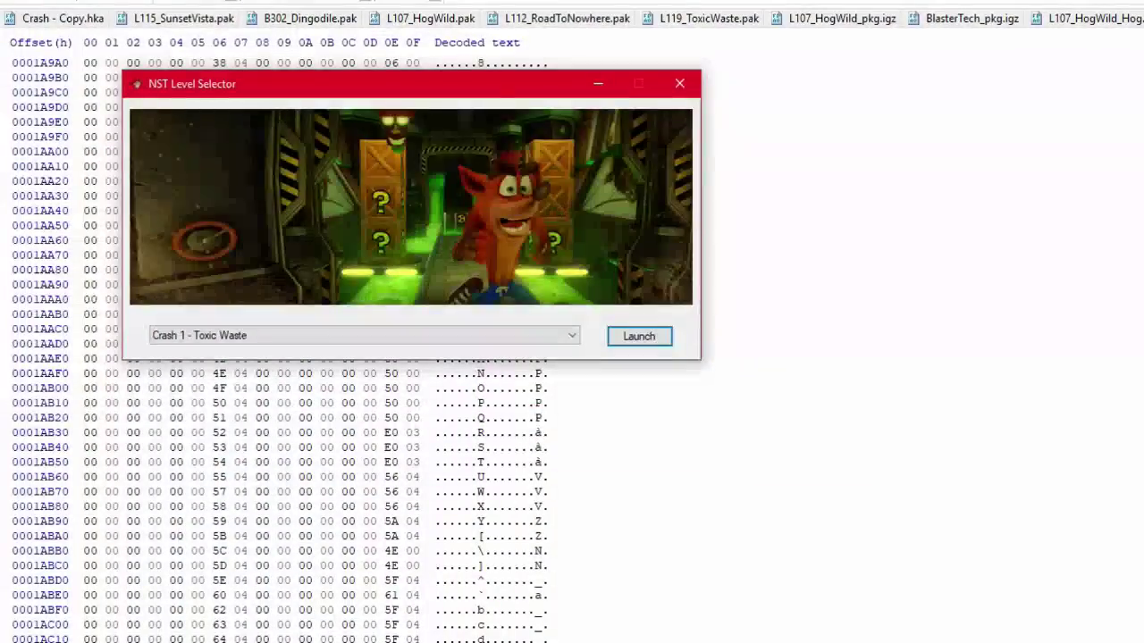
{"action": "key", "text": "Return"}
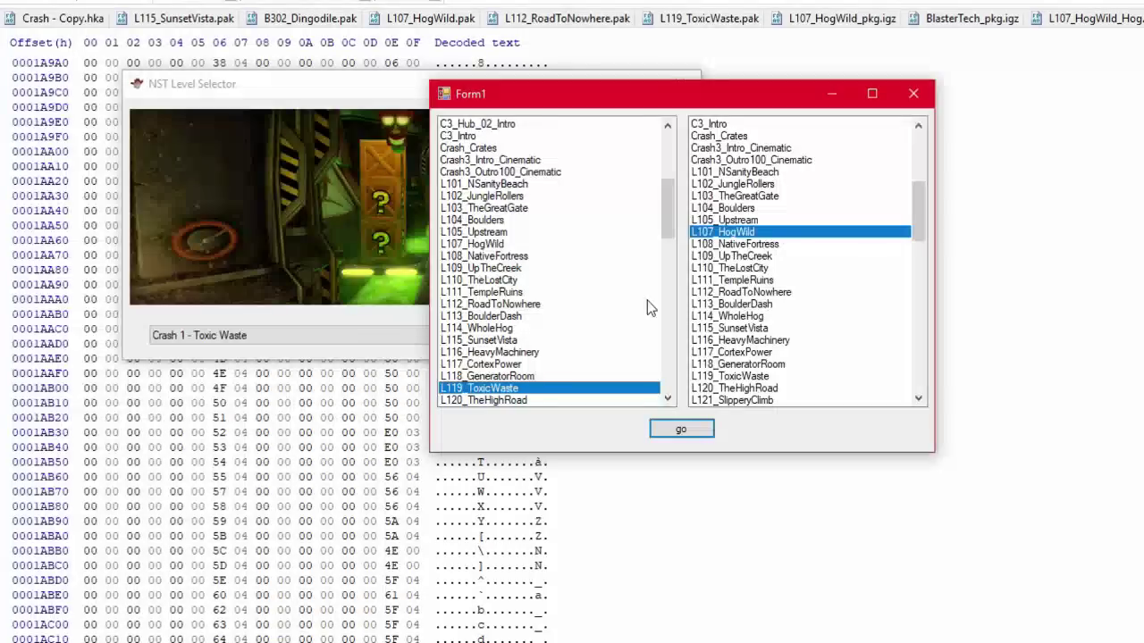
Step: Run the swap tool with L119_ToxicWaste and L107_HogWild selected, and dismiss its message
{"action": "scroll", "coordinate": [647, 301], "scroll_direction": "down", "scroll_amount": 2}
{"action": "left_click", "coordinate": [672, 430]}
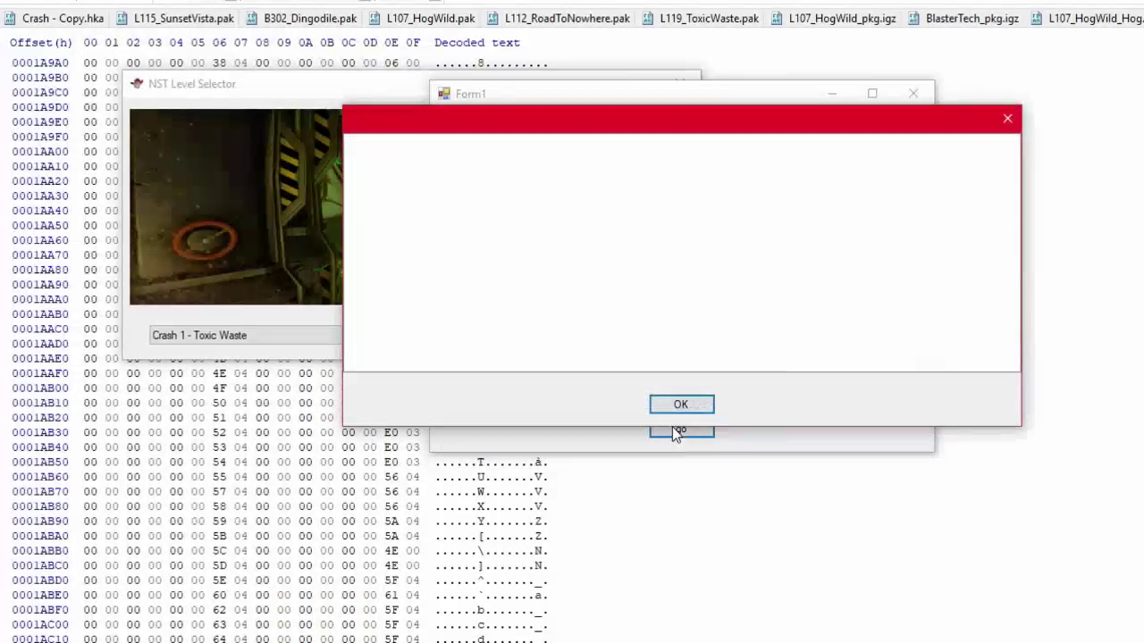
{"action": "left_click", "coordinate": [1007, 122]}
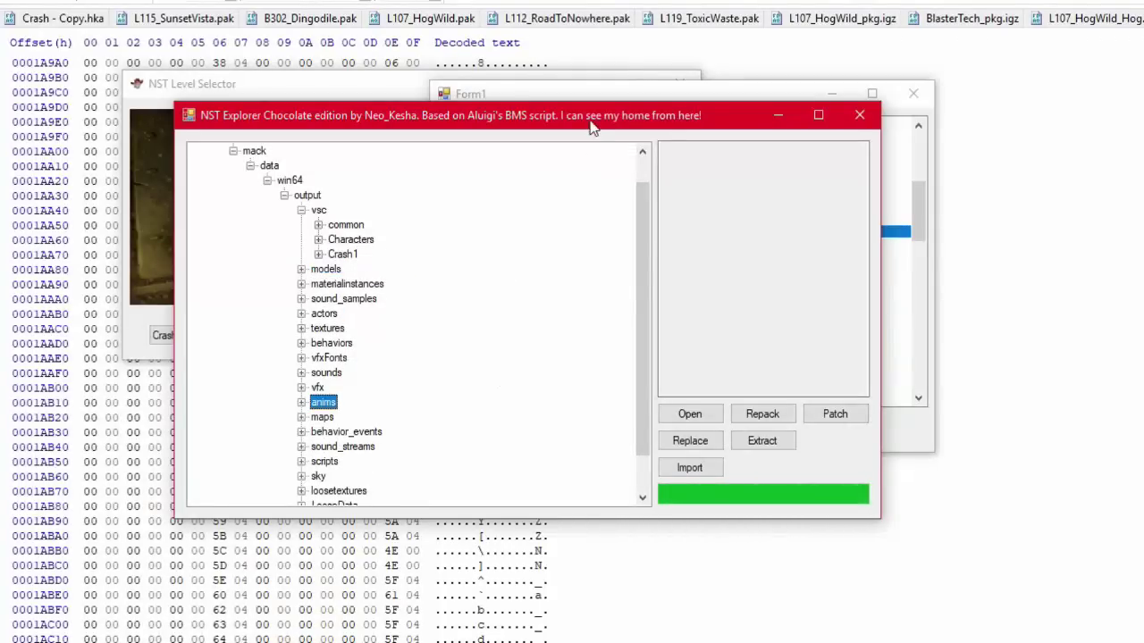
Step: Start opening a PAK file in NST Explorer and choose L119_ToxicWaste.pak from the N Sane Trilogy archives folder
{"action": "left_click", "coordinate": [704, 407]}
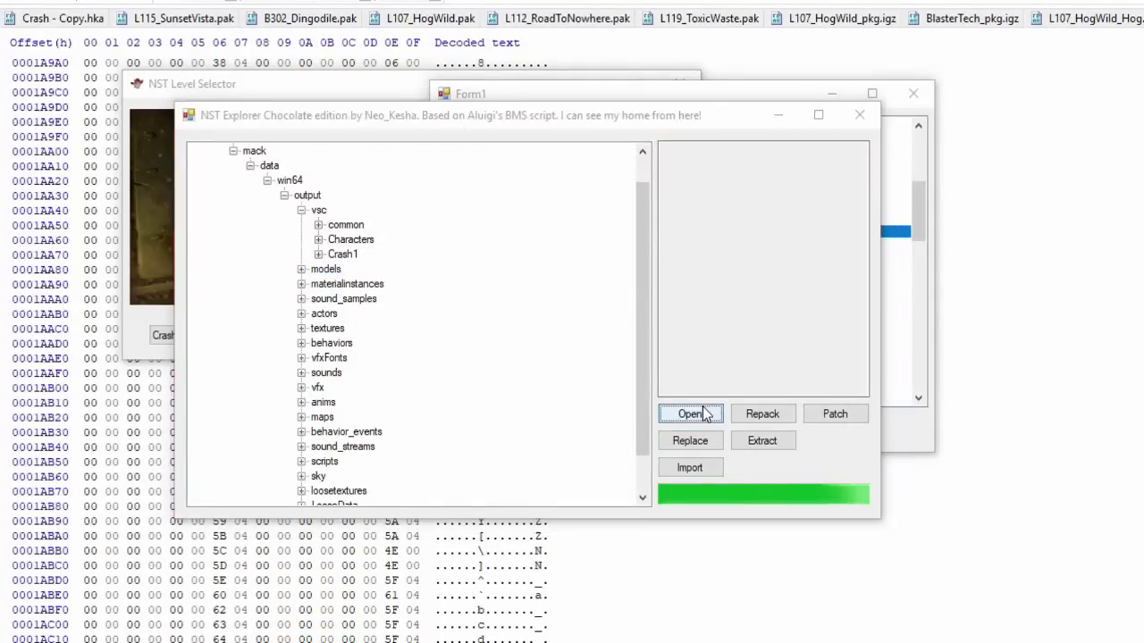
{"action": "type", "text": "l"}
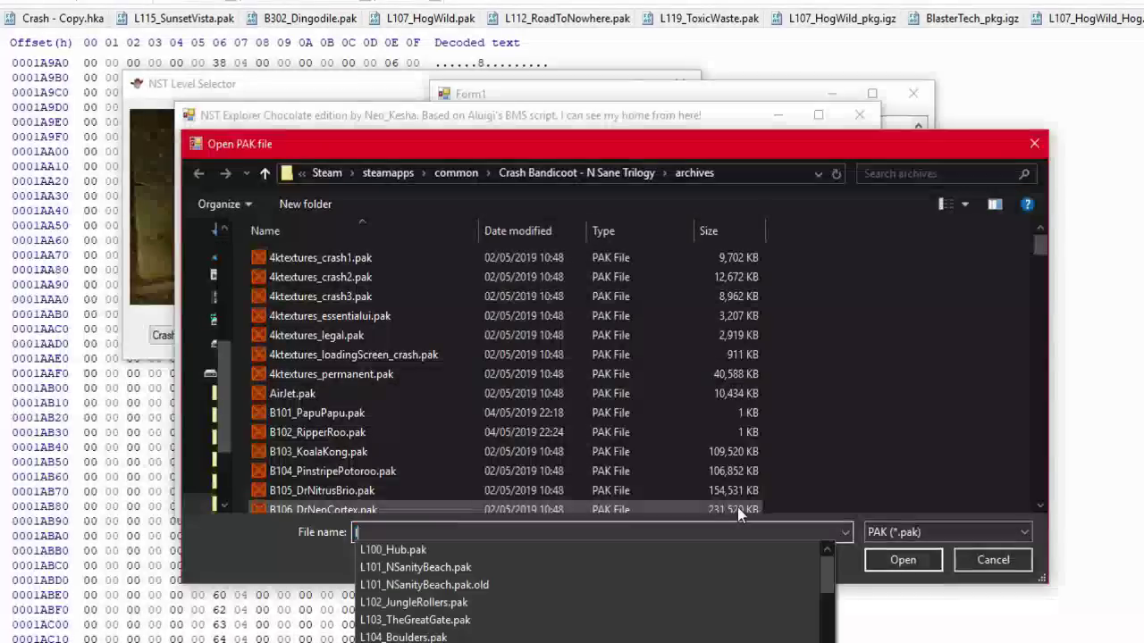
{"action": "type", "text": "117"}
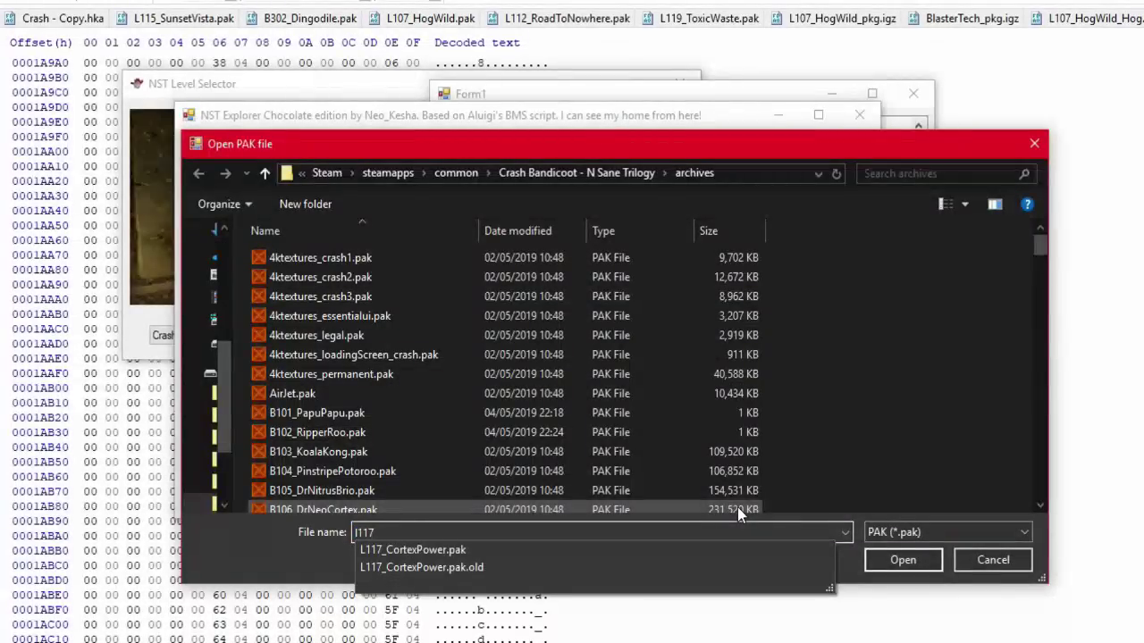
{"action": "key", "text": "BackSpace"}
{"action": "type", "text": "9"}
{"action": "key", "text": "Down"}
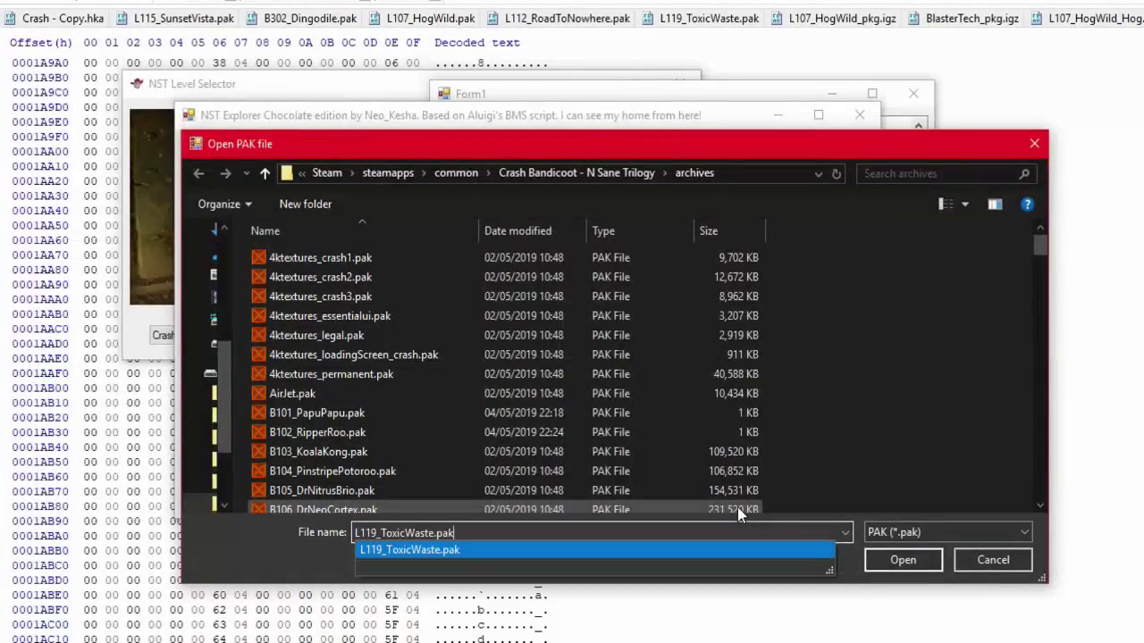
Step: Go to the archives folder of Crash Bandicoot - N Sane Trilogy_ and enter L119_ToxicWaste.pak as the file name
{"action": "left_click", "coordinate": [456, 172]}
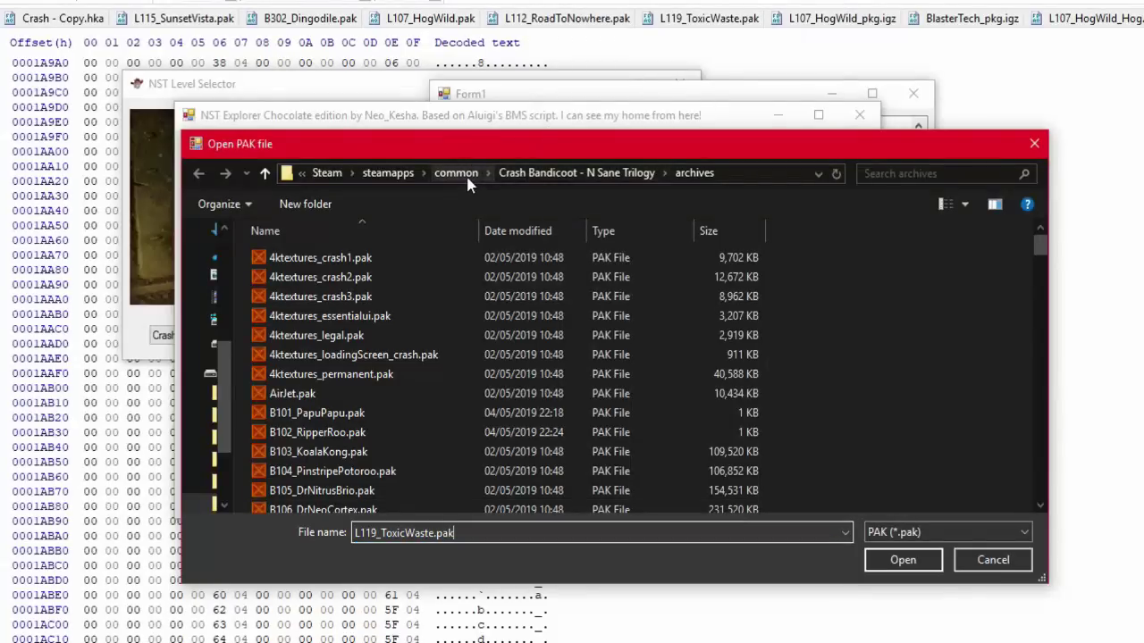
{"action": "double_click", "coordinate": [383, 275]}
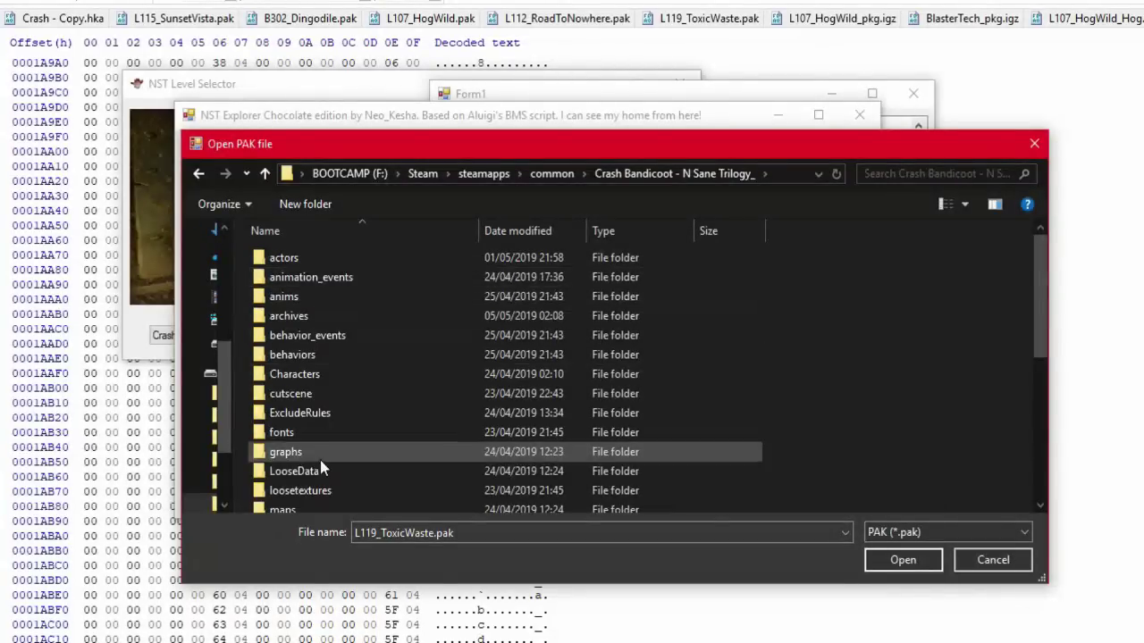
{"action": "double_click", "coordinate": [354, 315]}
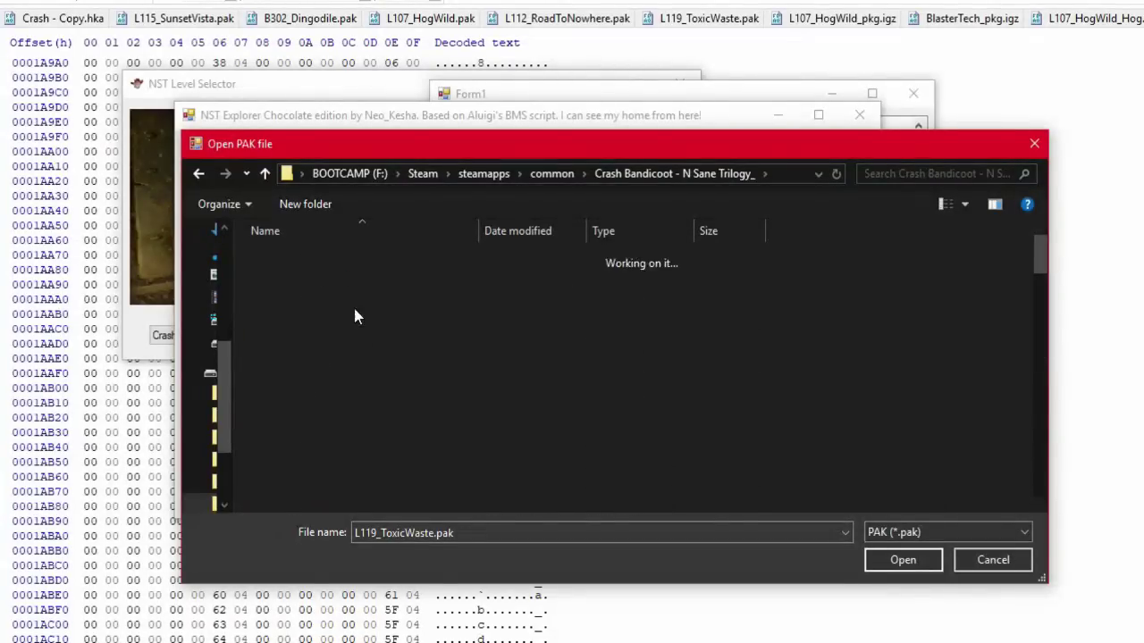
{"action": "left_click", "coordinate": [502, 533]}
{"action": "type", "text": "l119"}
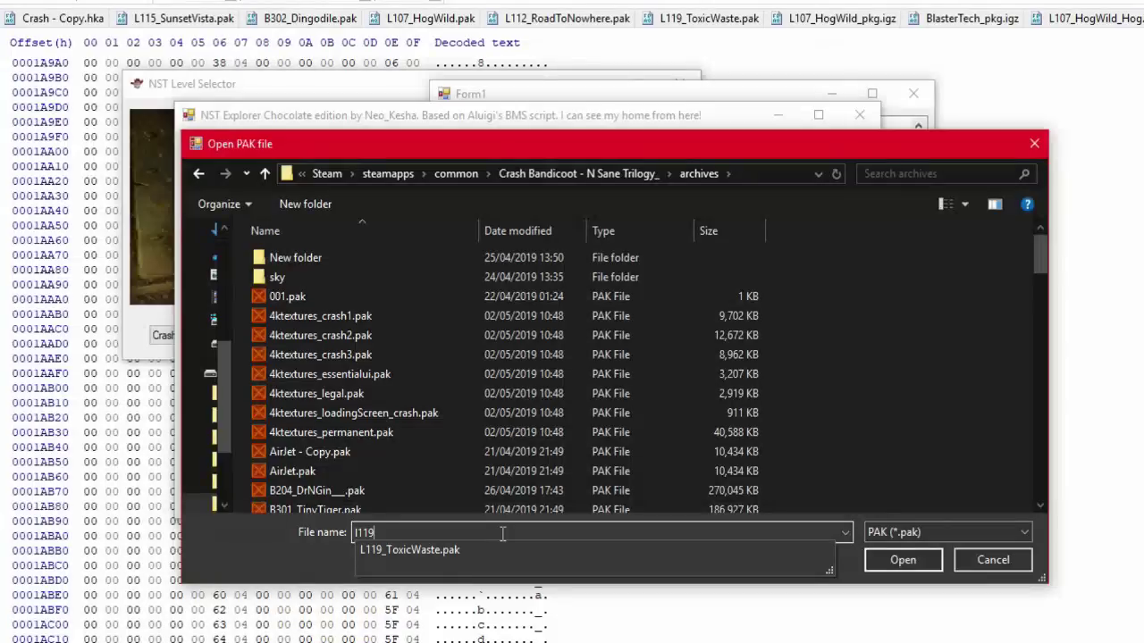
{"action": "key", "text": "Down"}
{"action": "type", "text": "."}
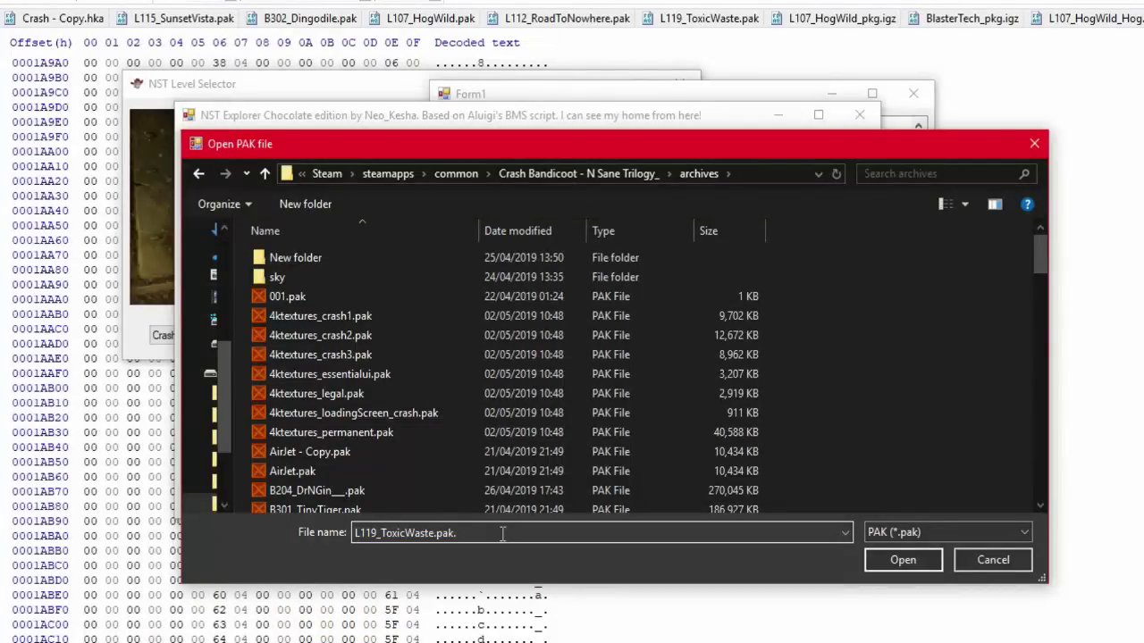
Step: Look through the PAK files in the N Sane Trilogy_ archives folder, including the numbered level archives
{"action": "scroll", "coordinate": [919, 305], "scroll_direction": "down", "scroll_amount": 20}
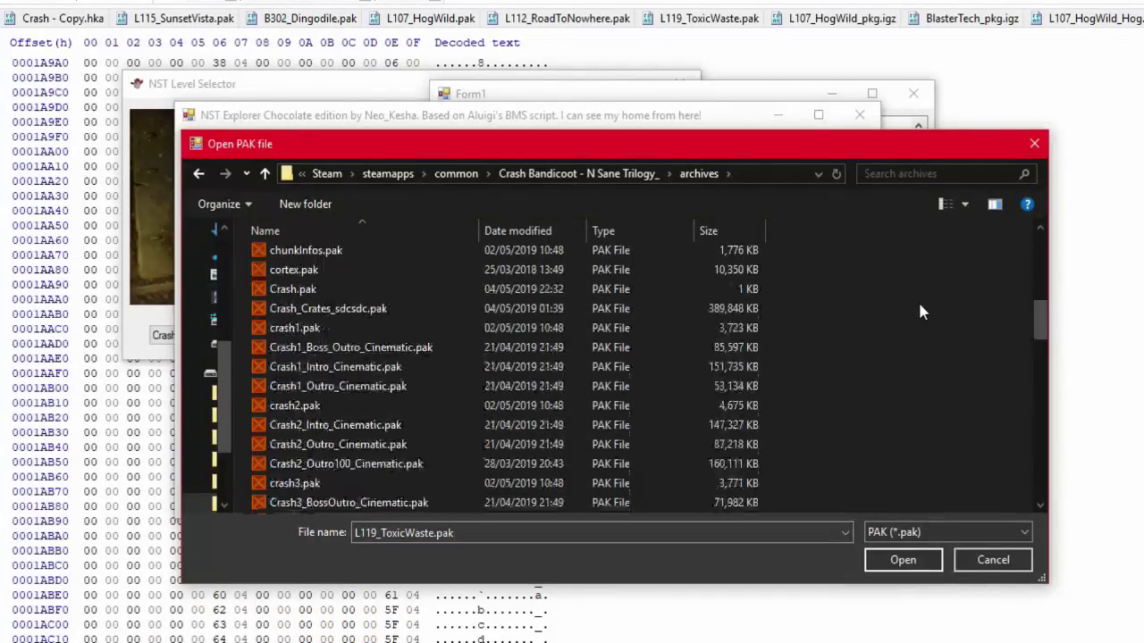
{"action": "scroll", "coordinate": [921, 310], "scroll_direction": "down", "scroll_amount": 3}
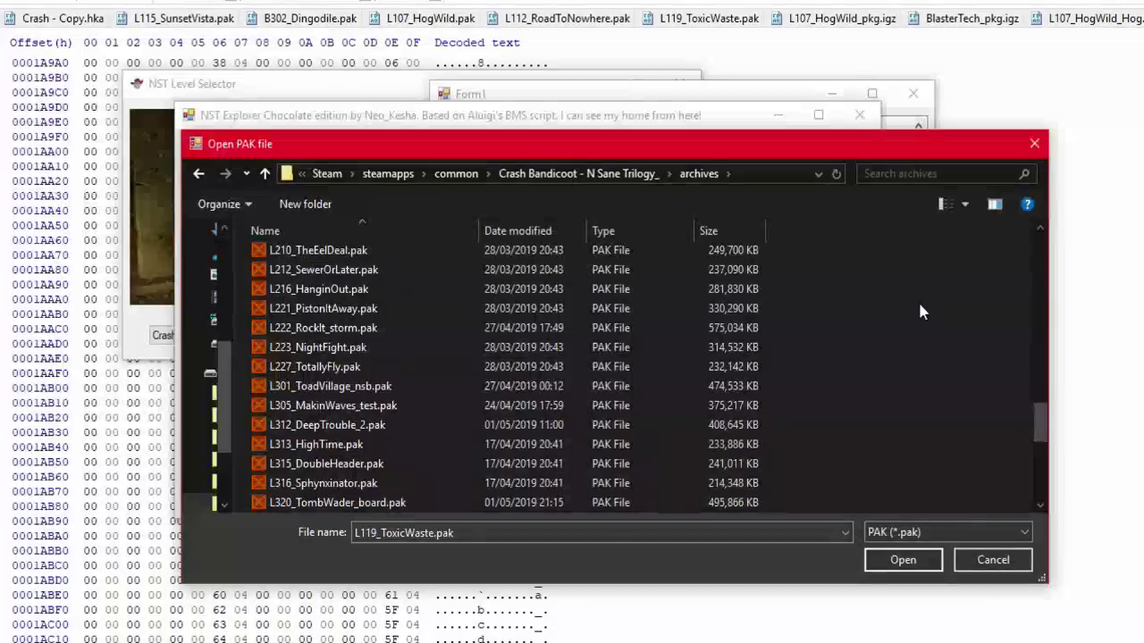
{"action": "scroll", "coordinate": [920, 306], "scroll_direction": "down", "scroll_amount": 2}
{"action": "scroll", "coordinate": [919, 306], "scroll_direction": "up", "scroll_amount": 4}
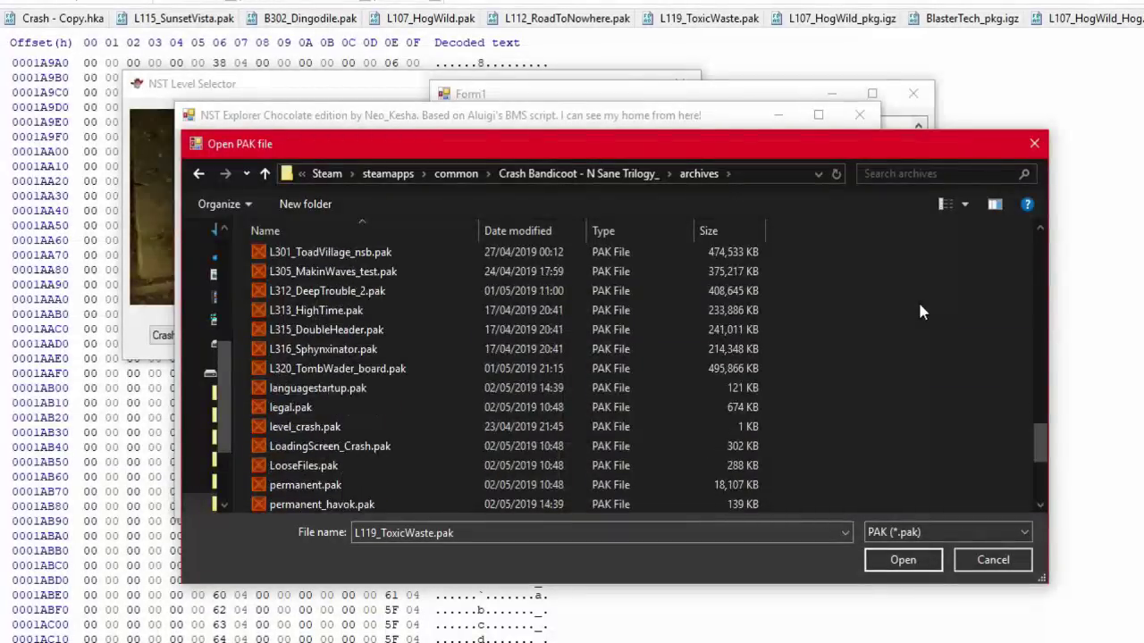
{"action": "scroll", "coordinate": [921, 311], "scroll_direction": "up", "scroll_amount": 15}
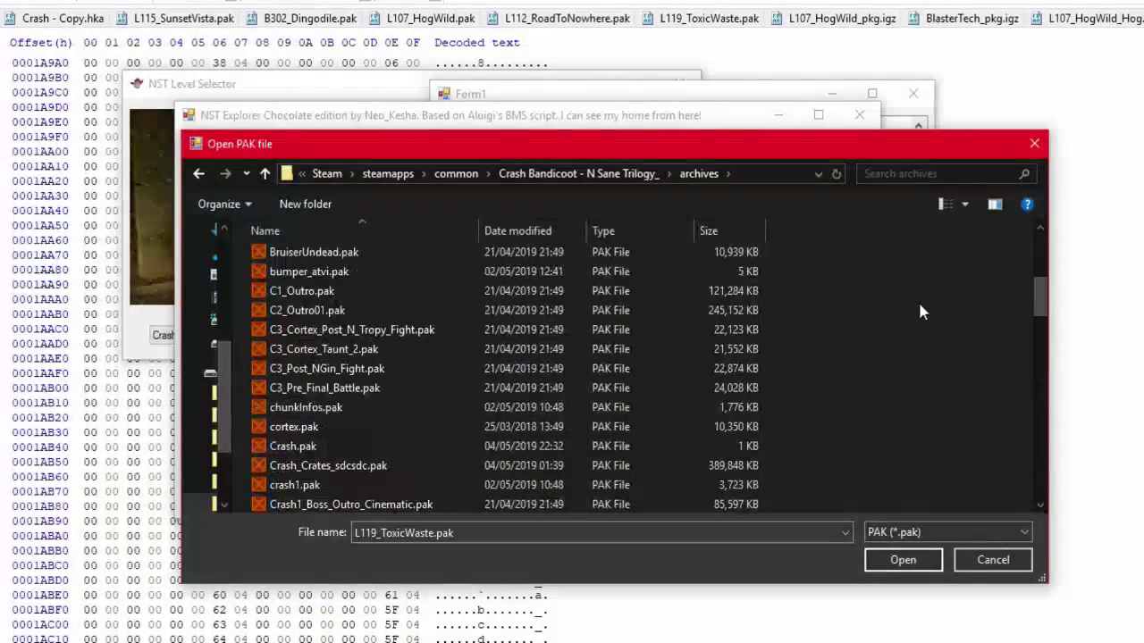
{"action": "scroll", "coordinate": [920, 311], "scroll_direction": "down", "scroll_amount": 4}
{"action": "scroll", "coordinate": [920, 311], "scroll_direction": "down", "scroll_amount": 4}
{"action": "scroll", "coordinate": [921, 311], "scroll_direction": "up", "scroll_amount": 16}
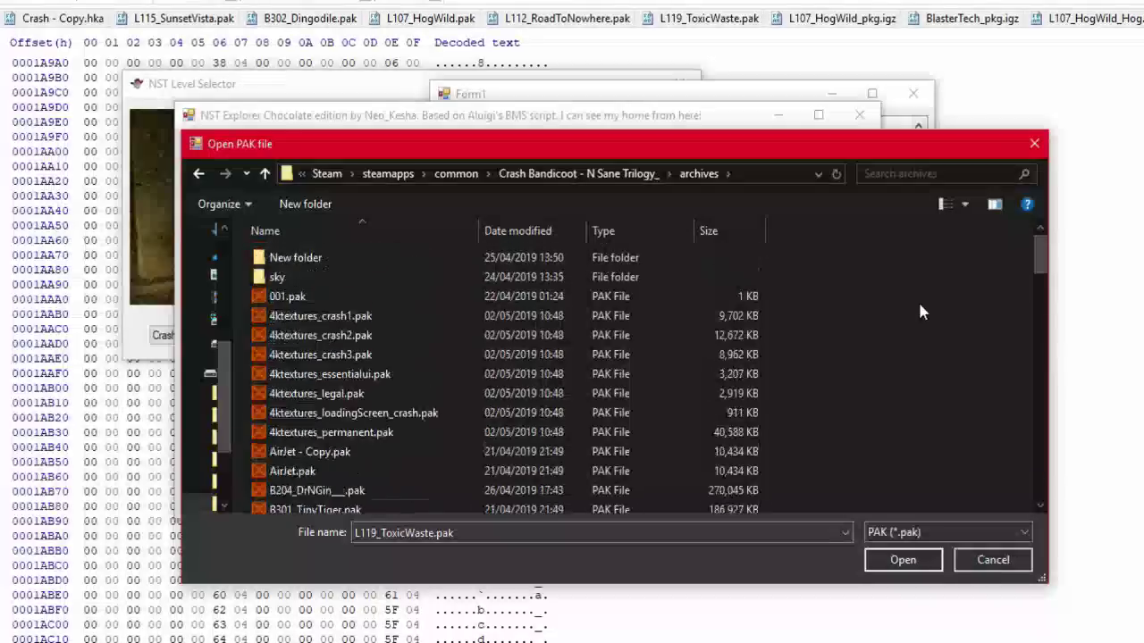
{"action": "scroll", "coordinate": [921, 311], "scroll_direction": "down", "scroll_amount": 20}
{"action": "scroll", "coordinate": [920, 311], "scroll_direction": "up", "scroll_amount": 2}
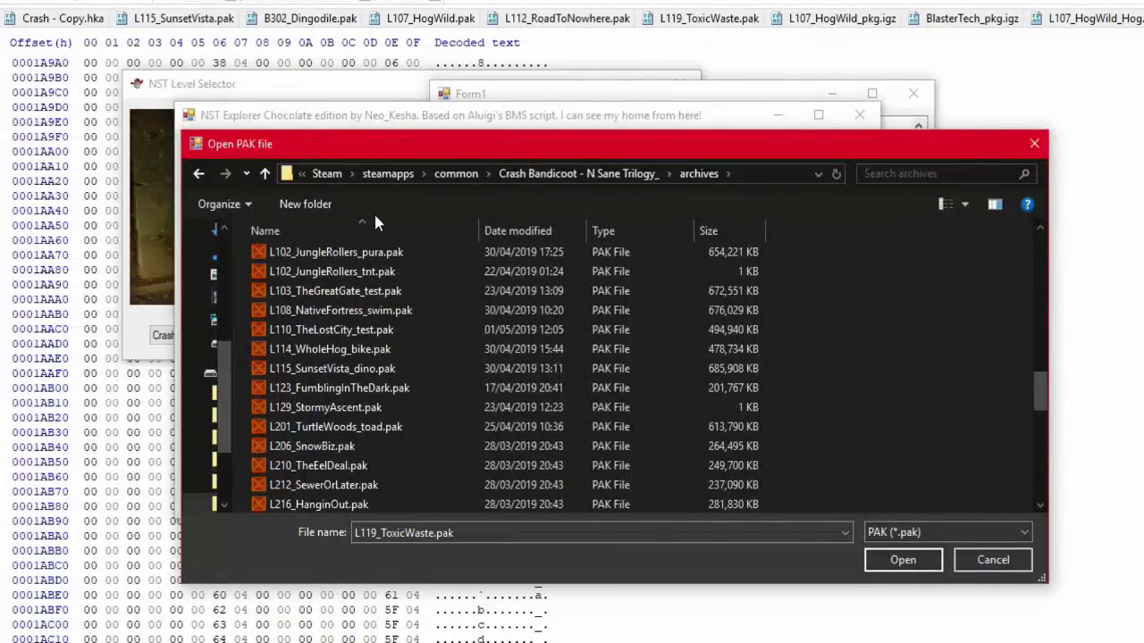
Step: Search the archives folder of Crash Bandicoot - N Sane Trilogy_ for the PAK file starting with l119
{"action": "left_click", "coordinate": [333, 230]}
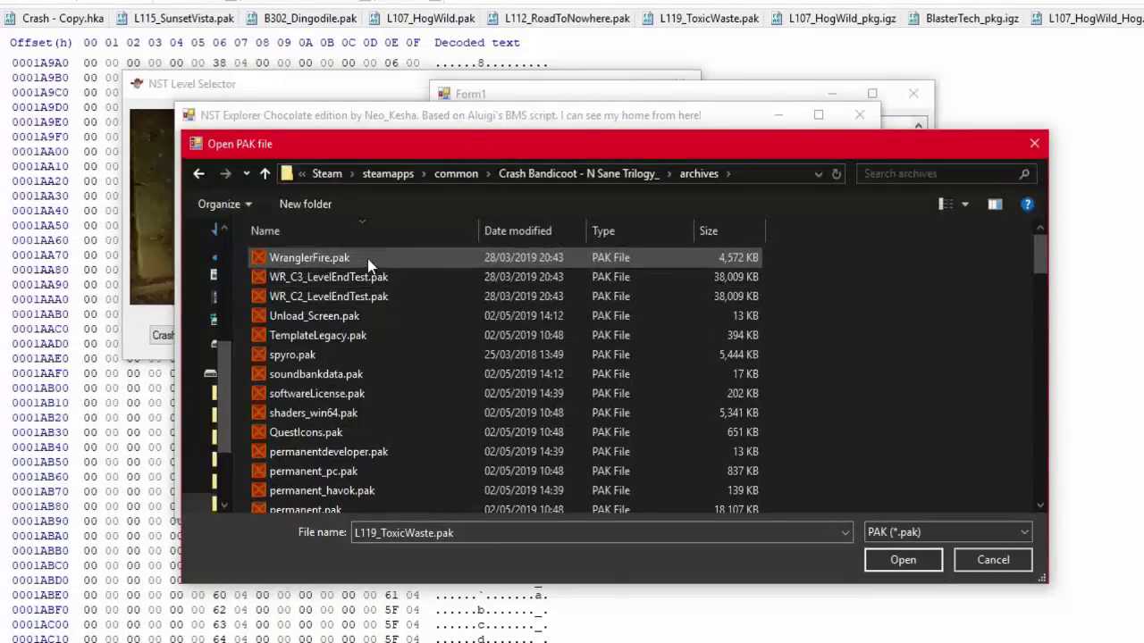
{"action": "left_click", "coordinate": [356, 234]}
{"action": "scroll", "coordinate": [420, 362], "scroll_direction": "down", "scroll_amount": 5}
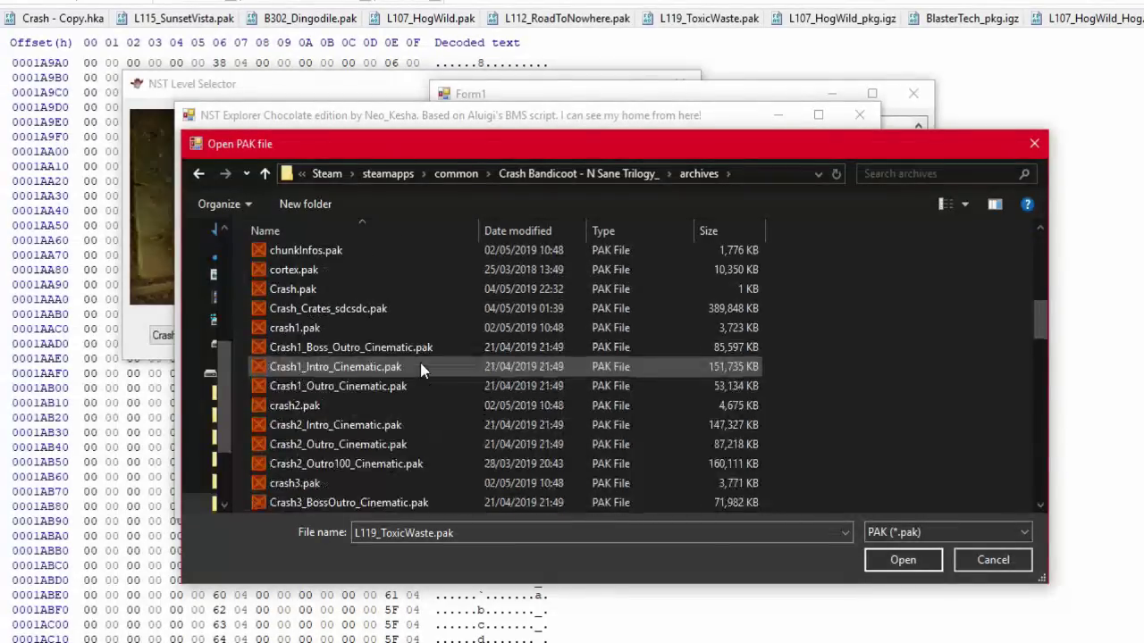
{"action": "scroll", "coordinate": [422, 369], "scroll_direction": "down", "scroll_amount": 12}
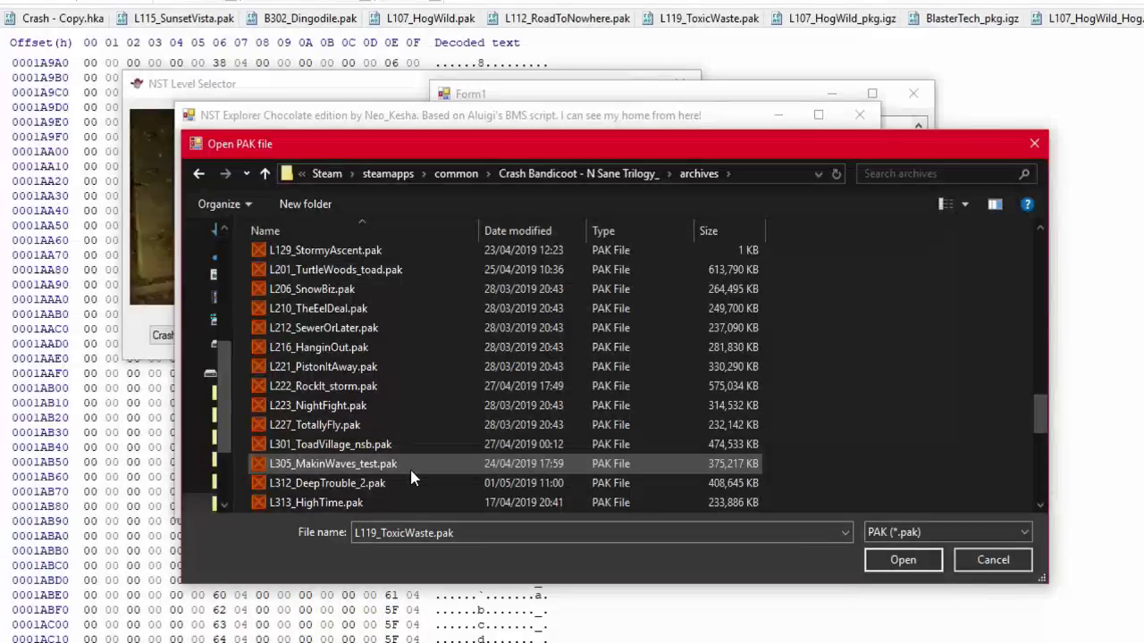
{"action": "scroll", "coordinate": [409, 466], "scroll_direction": "up", "scroll_amount": 3}
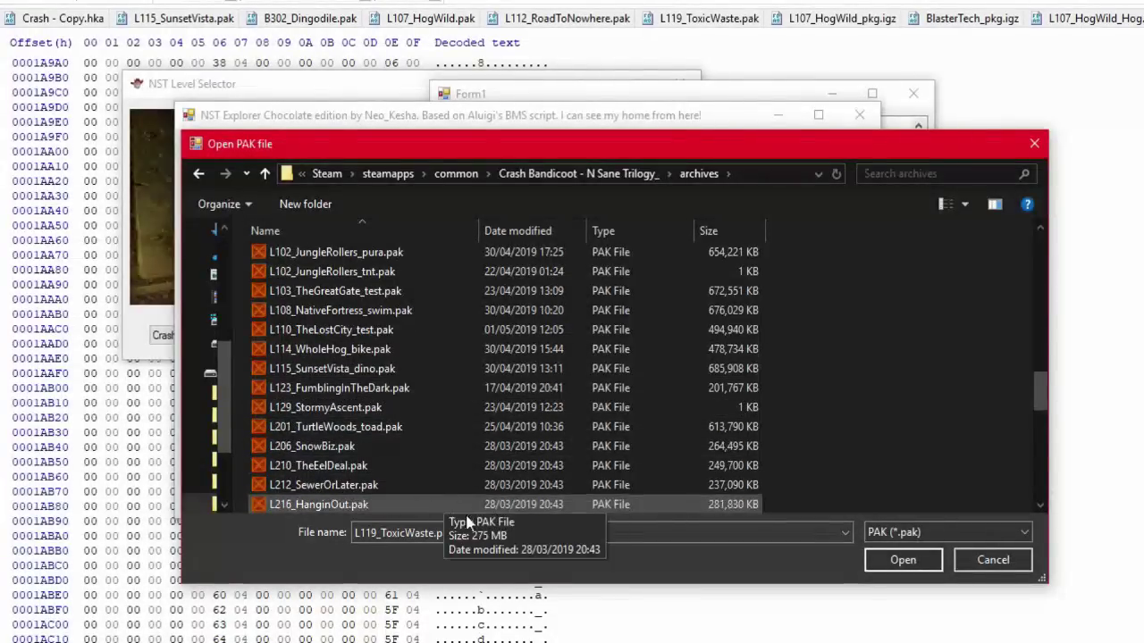
{"action": "type", "text": "l119"}
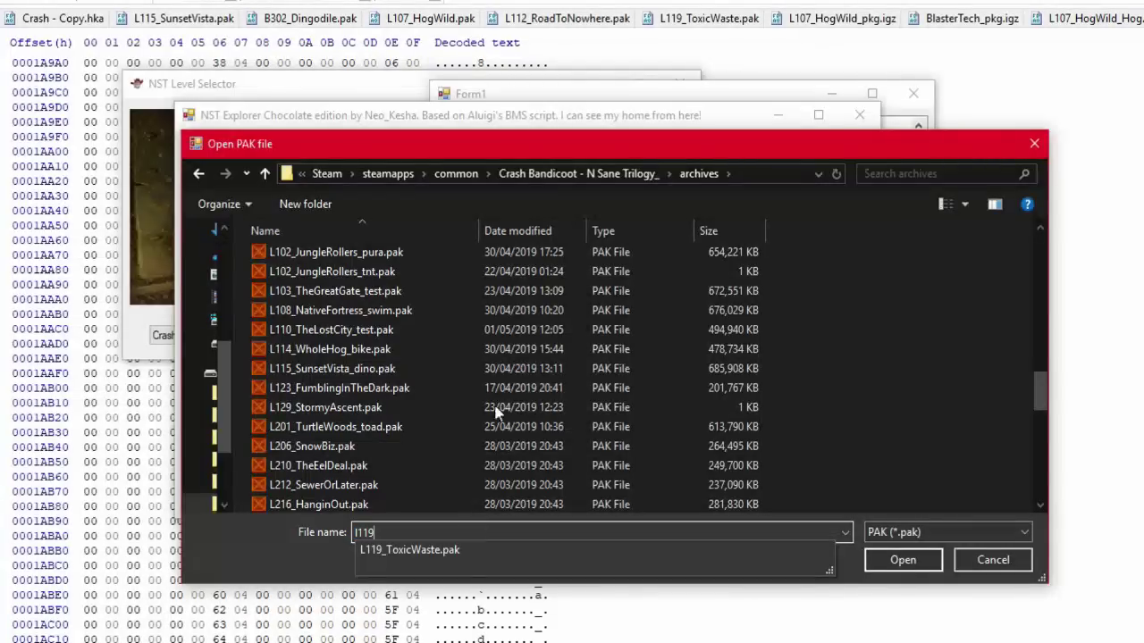
Step: Look for the l119 PAK file in the archives folder of the Crash Bandicoot - N Sane Trilogy installation without the trailing underscore
{"action": "left_click", "coordinate": [564, 177]}
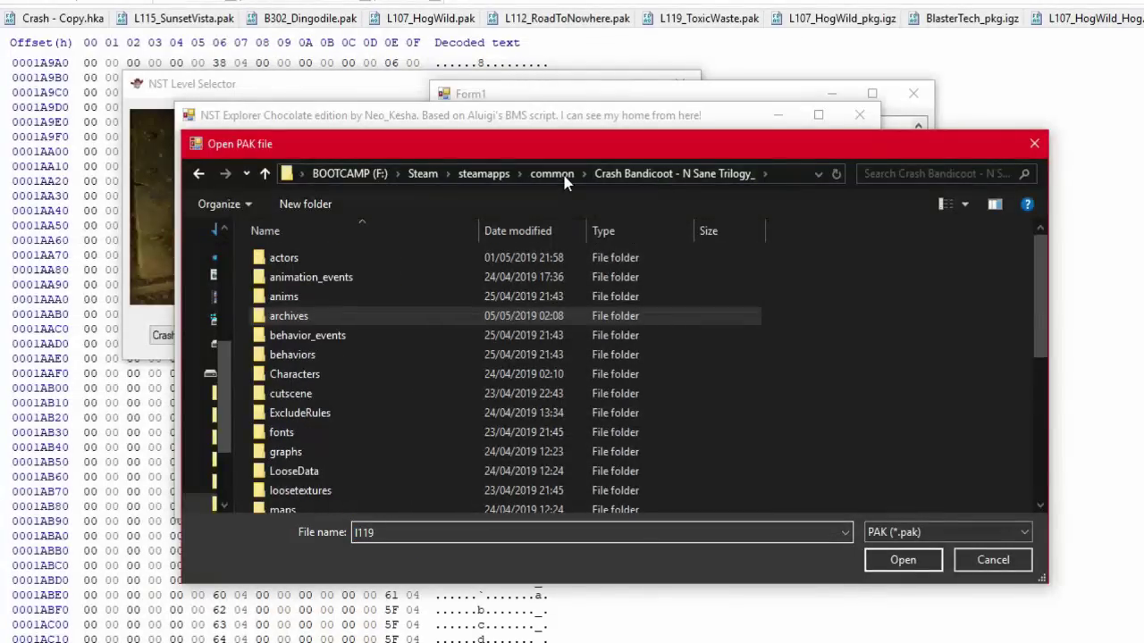
{"action": "left_click", "coordinate": [538, 176]}
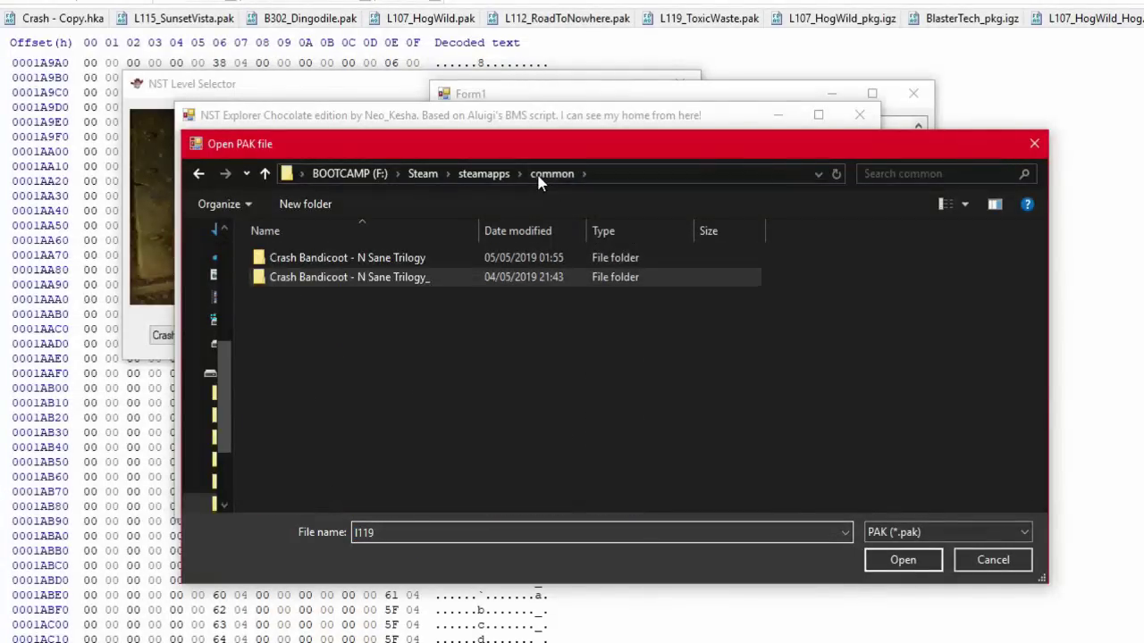
{"action": "double_click", "coordinate": [439, 261]}
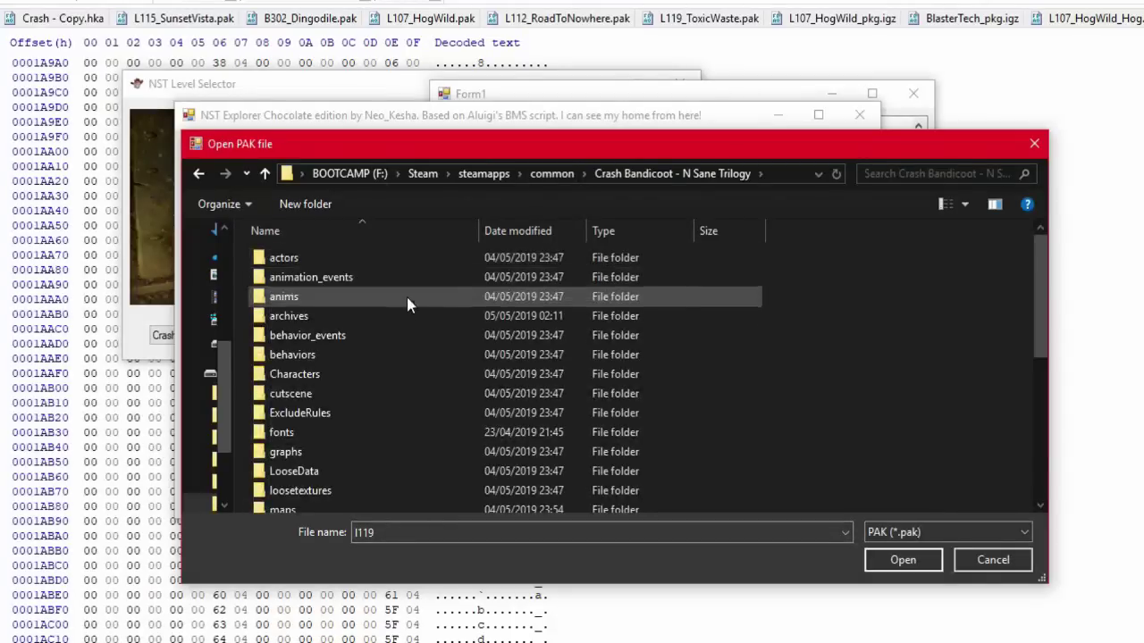
{"action": "double_click", "coordinate": [399, 308]}
{"action": "scroll", "coordinate": [427, 410], "scroll_direction": "down", "scroll_amount": 10}
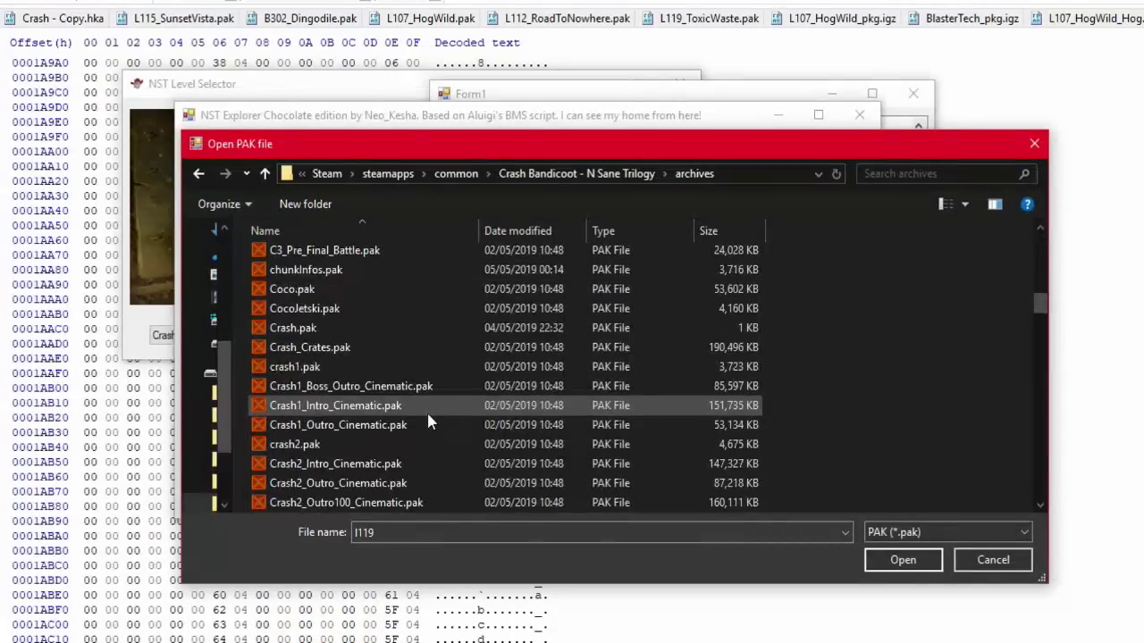
{"action": "double_click", "coordinate": [391, 534]}
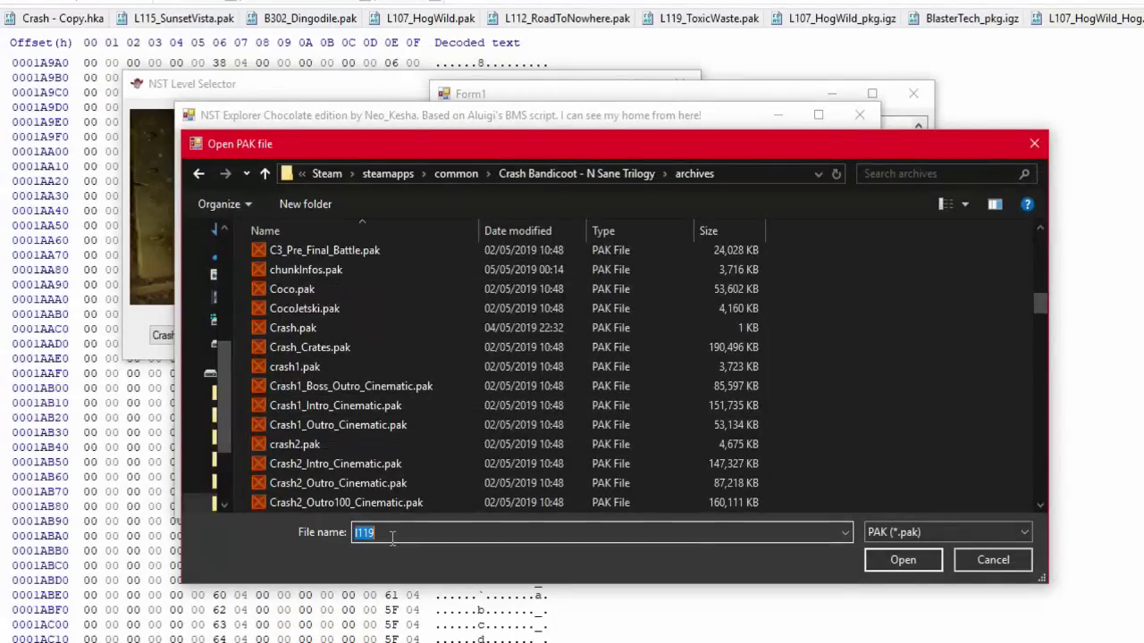
{"action": "type", "text": "l119"}
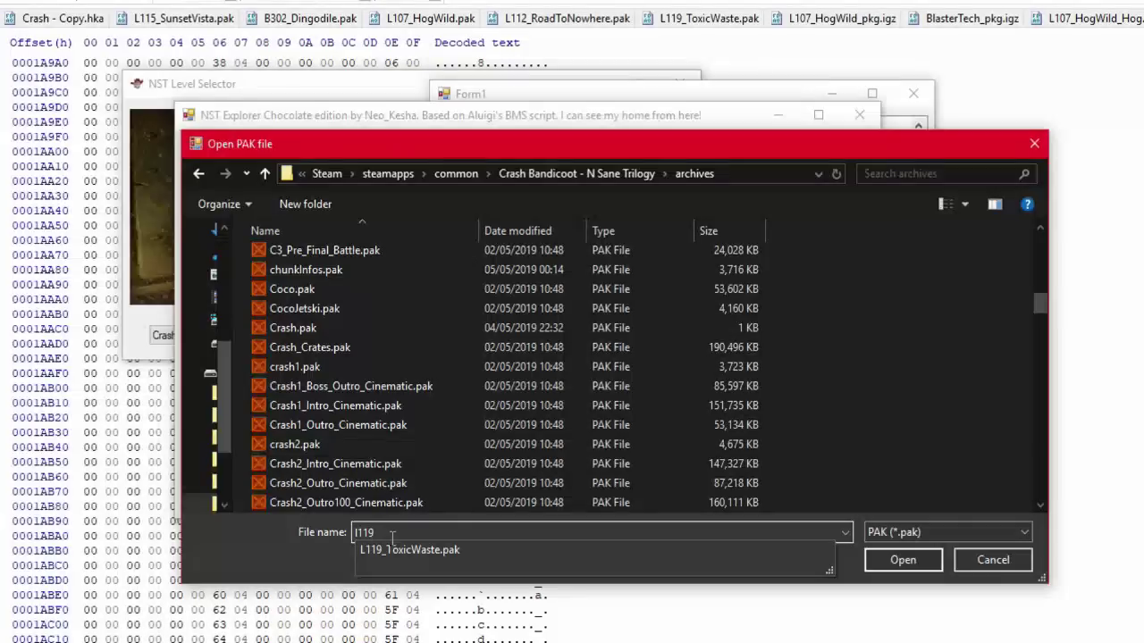
{"action": "scroll", "coordinate": [938, 361], "scroll_direction": "down", "scroll_amount": 15}
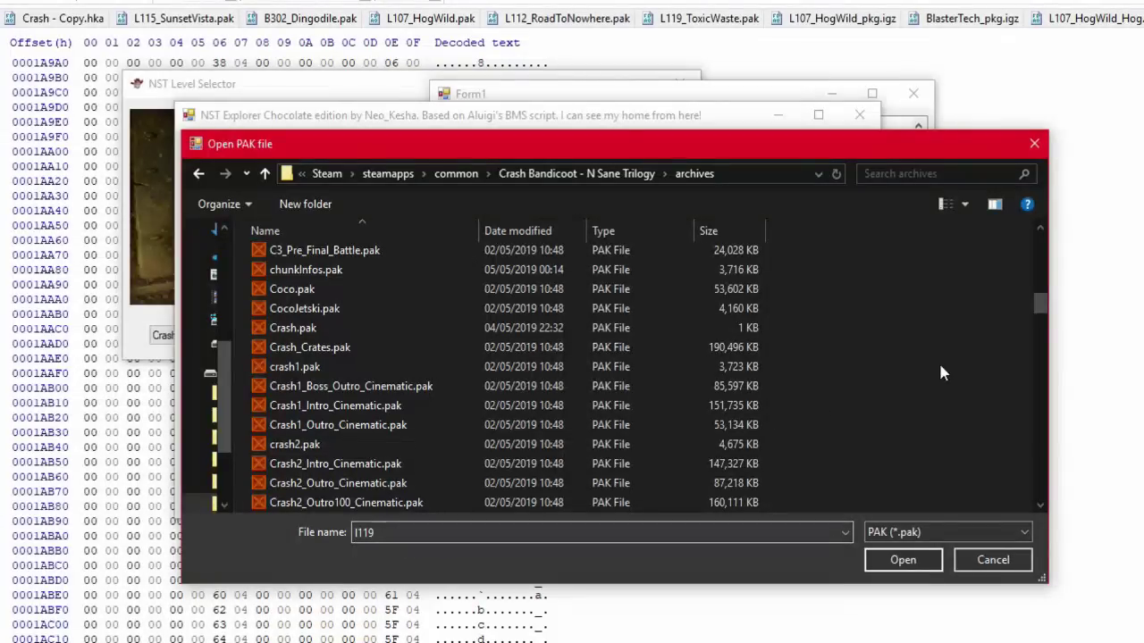
{"action": "scroll", "coordinate": [940, 367], "scroll_direction": "up", "scroll_amount": 3}
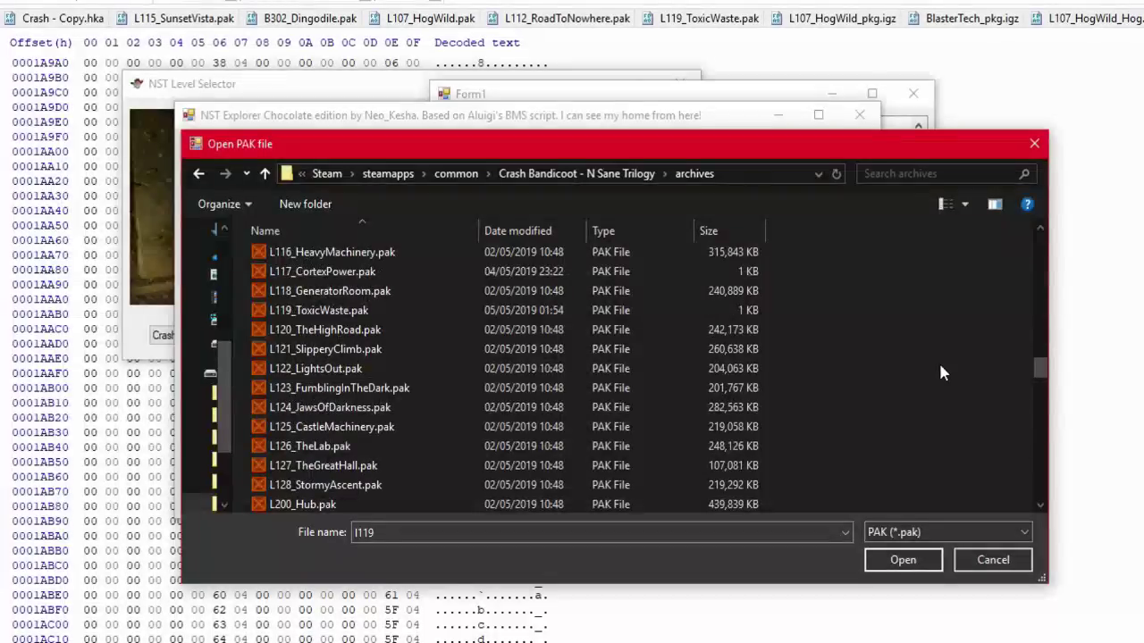
Step: Go back to the Crash Bandicoot - N Sane Trilogy_ installation and inspect its maps folder
{"action": "left_click", "coordinate": [582, 177]}
{"action": "left_click", "coordinate": [529, 173]}
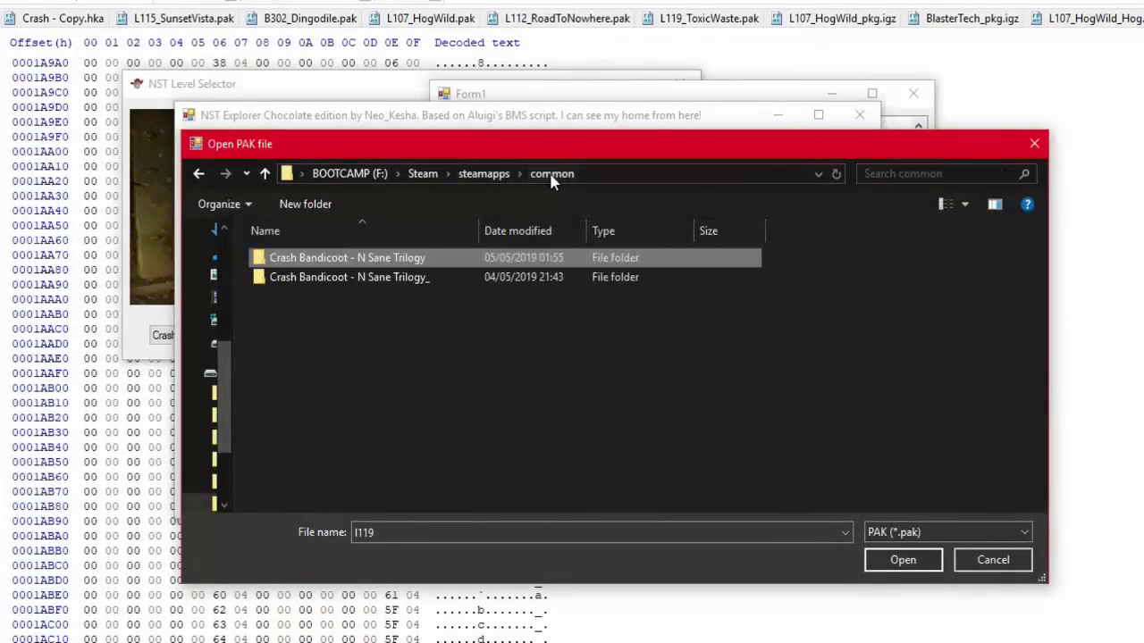
{"action": "double_click", "coordinate": [386, 279]}
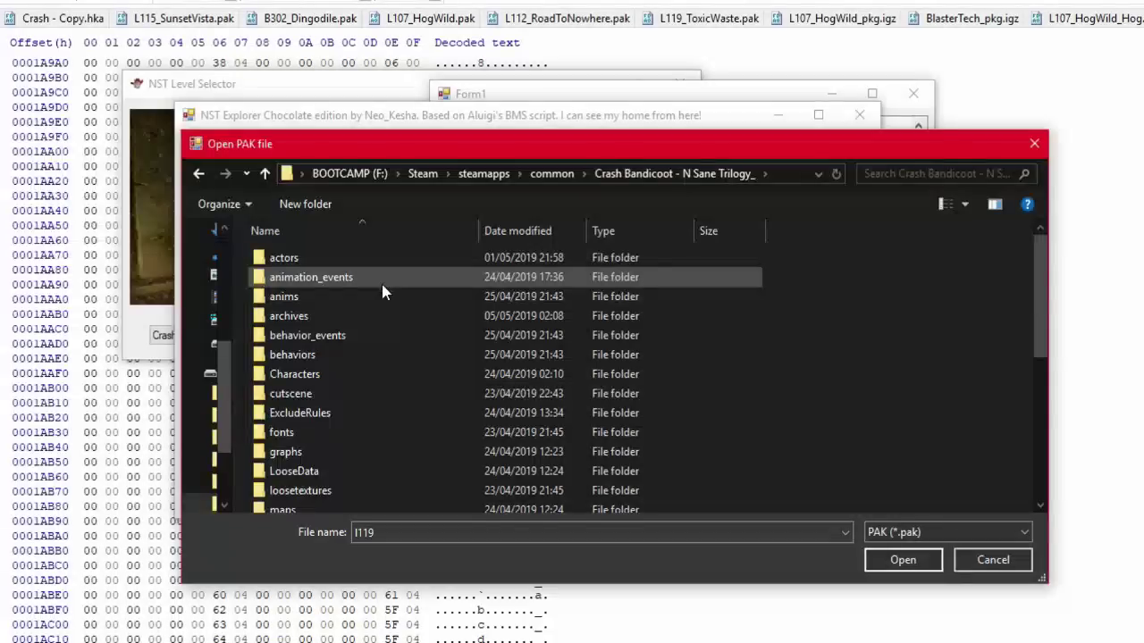
{"action": "scroll", "coordinate": [380, 281], "scroll_direction": "down", "scroll_amount": 4}
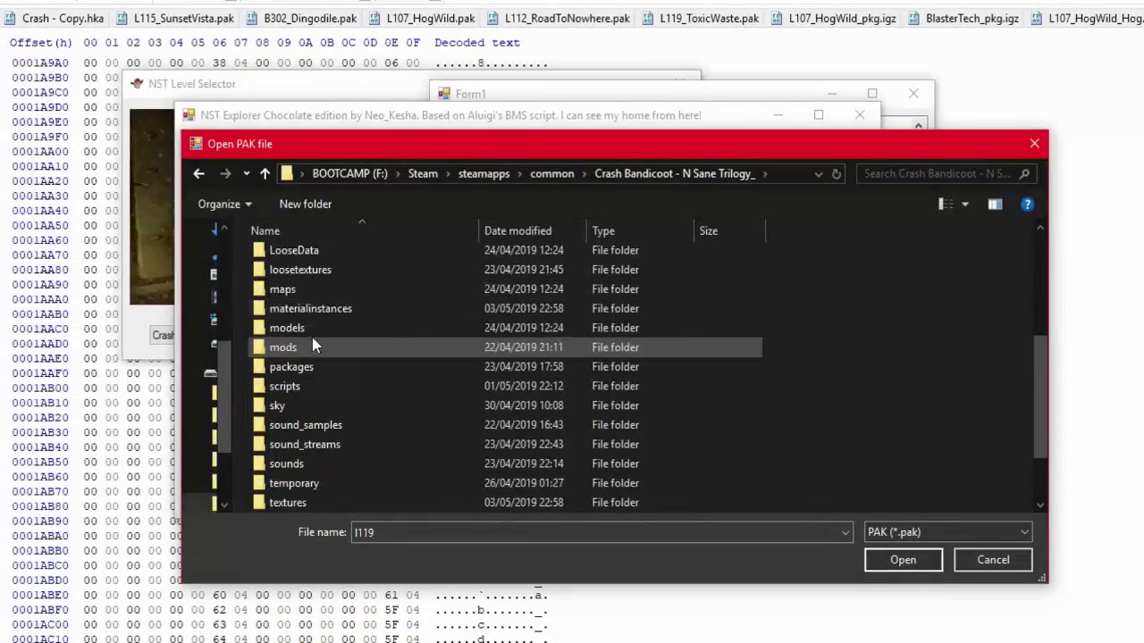
{"action": "double_click", "coordinate": [320, 288]}
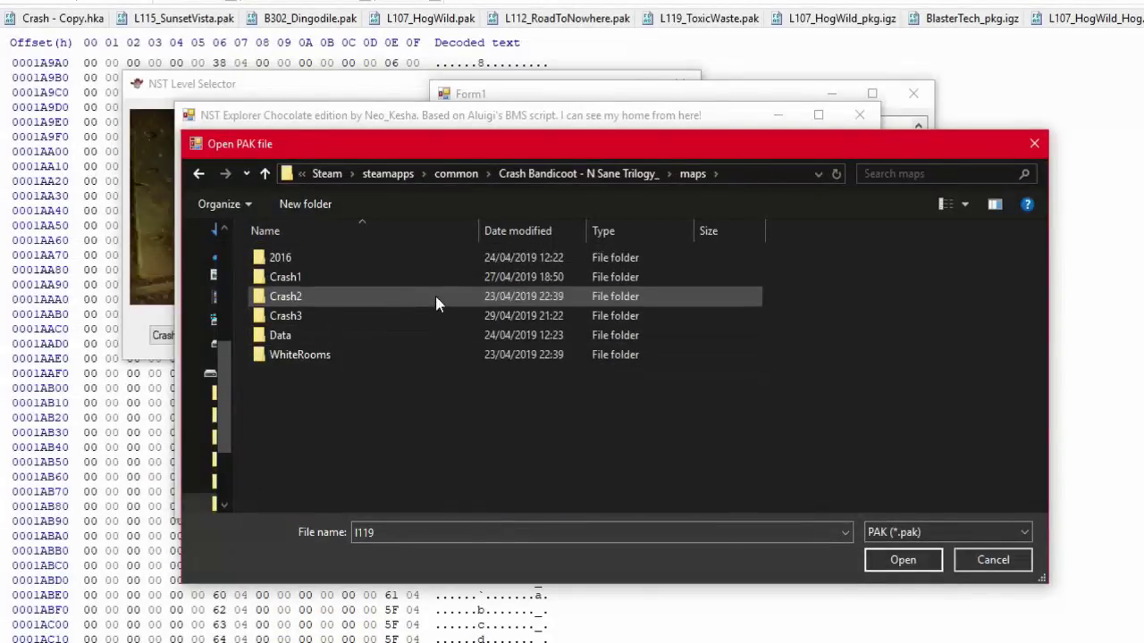
Step: Look through the PAK files in the archives folder of Crash Bandicoot - N Sane Trilogy_ for the Toxic Waste level
{"action": "left_click", "coordinate": [572, 174]}
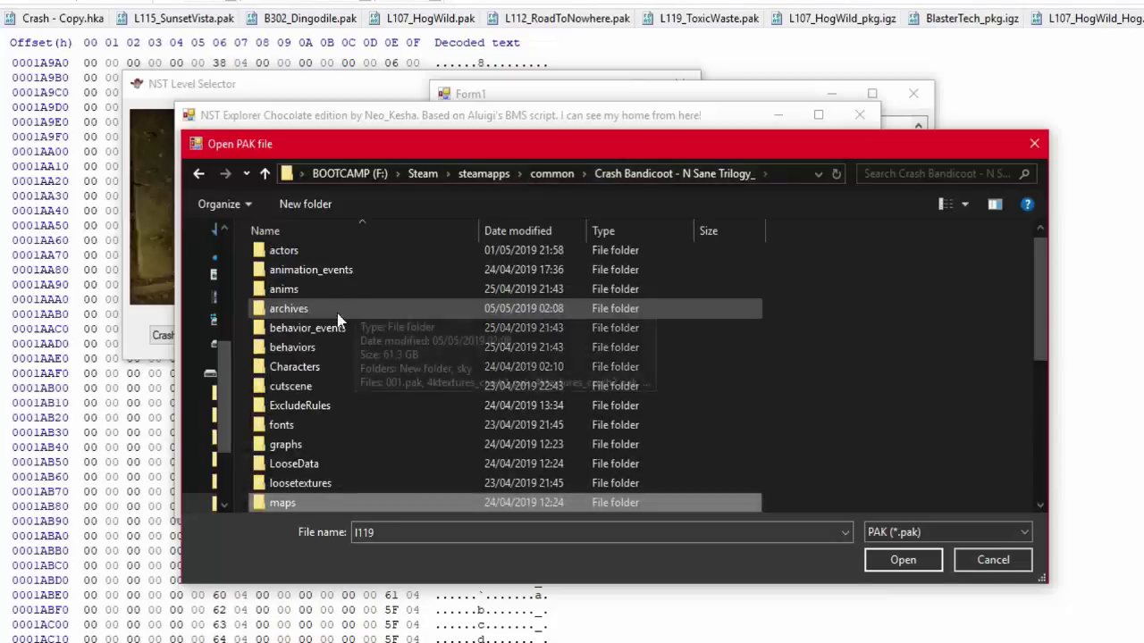
{"action": "double_click", "coordinate": [329, 310]}
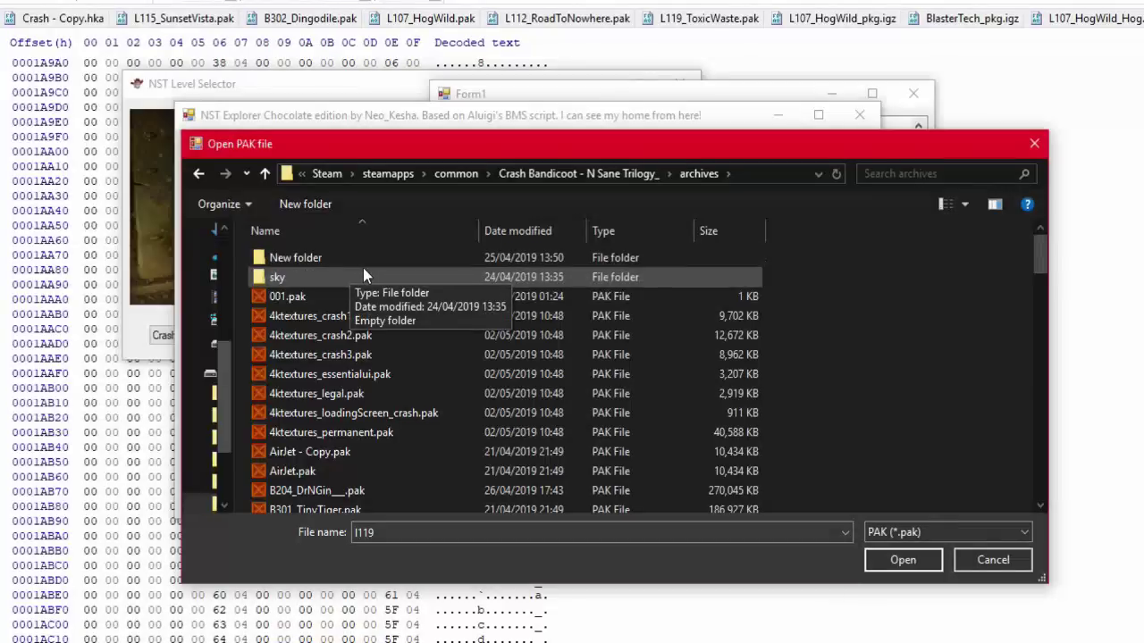
{"action": "scroll", "coordinate": [420, 347], "scroll_direction": "down", "scroll_amount": 4}
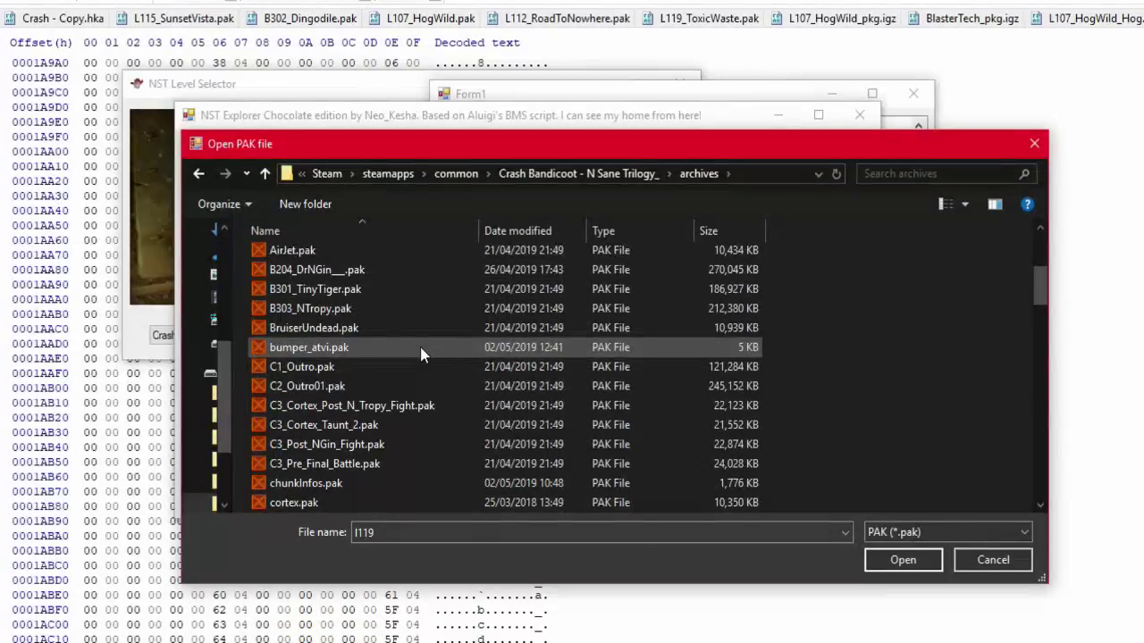
{"action": "scroll", "coordinate": [420, 346], "scroll_direction": "down", "scroll_amount": 2}
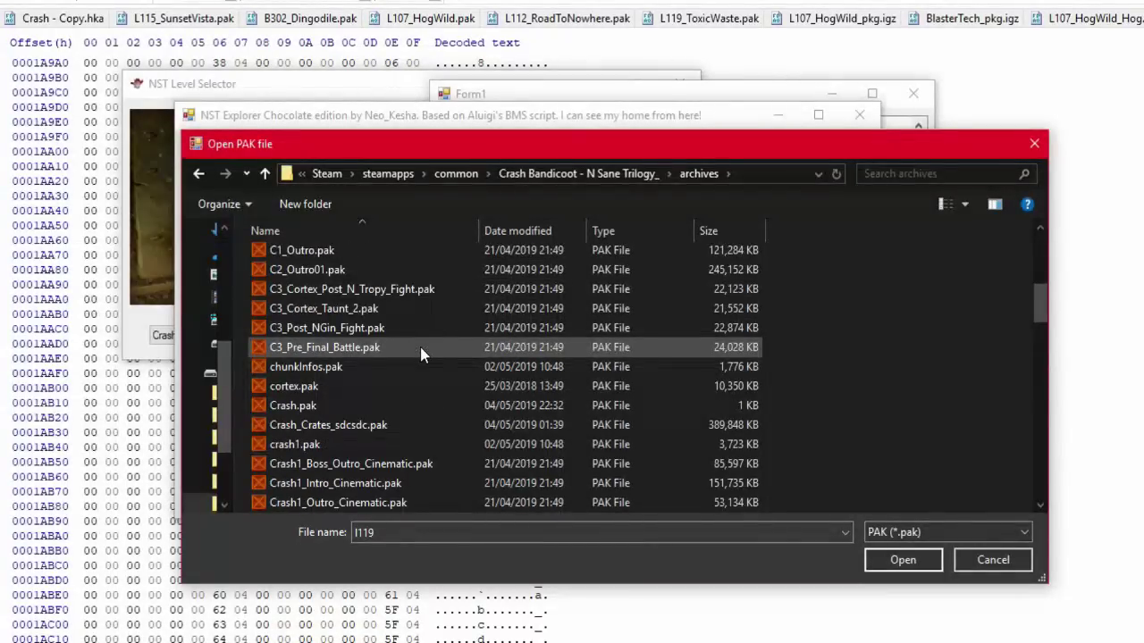
{"action": "scroll", "coordinate": [420, 347], "scroll_direction": "down", "scroll_amount": 9}
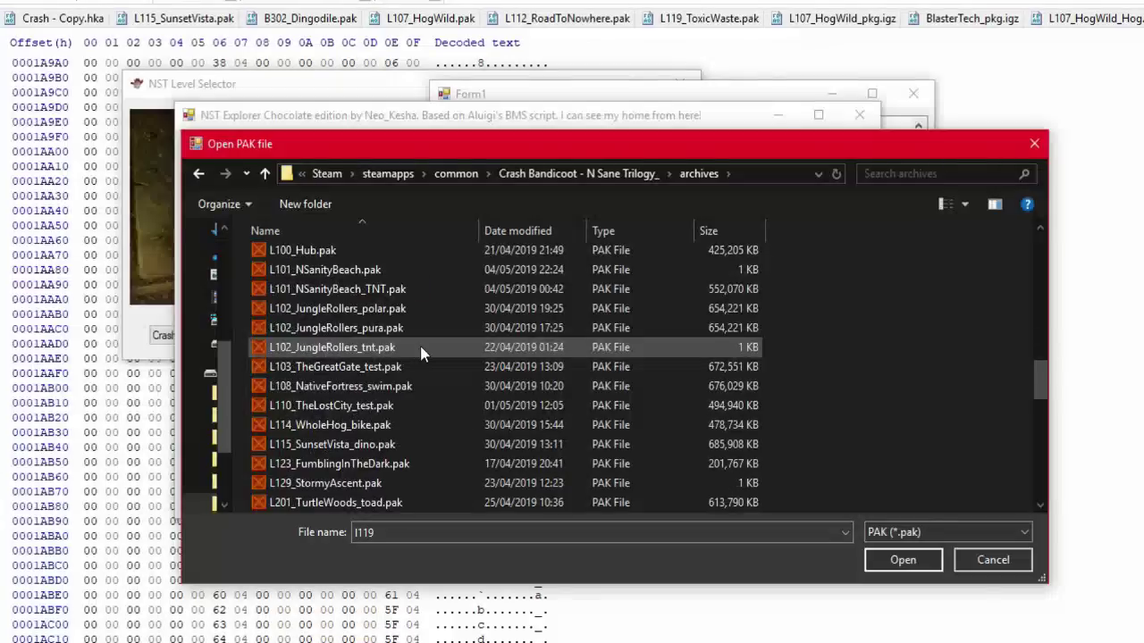
{"action": "scroll", "coordinate": [420, 347], "scroll_direction": "down", "scroll_amount": 4}
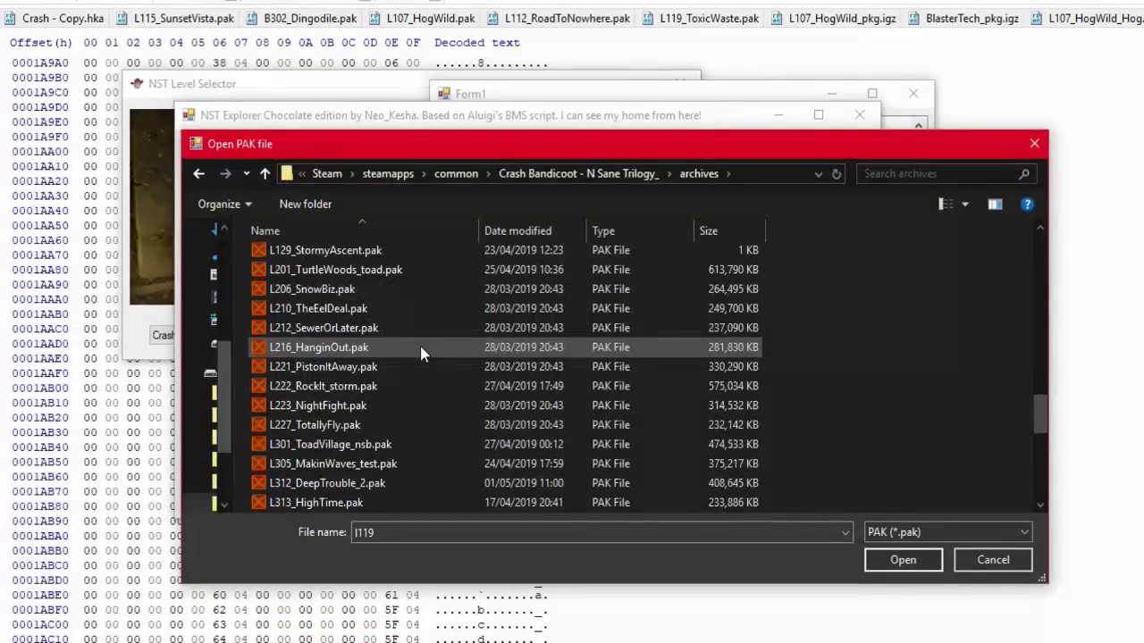
{"action": "scroll", "coordinate": [420, 349], "scroll_direction": "up", "scroll_amount": 1}
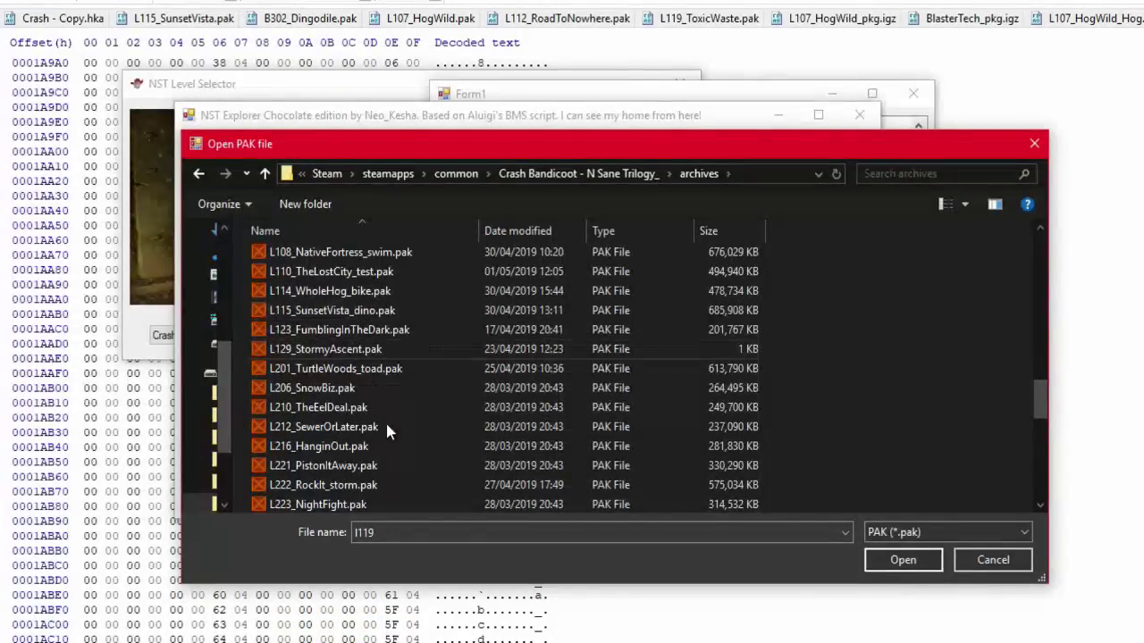
Step: Try to open L119_ToxicWaste.pak from the Crash Bandicoot - N Sane Trilogy_ archives folder and cancel the file selection
{"action": "left_click", "coordinate": [399, 536]}
{"action": "type", "text": "l119"}
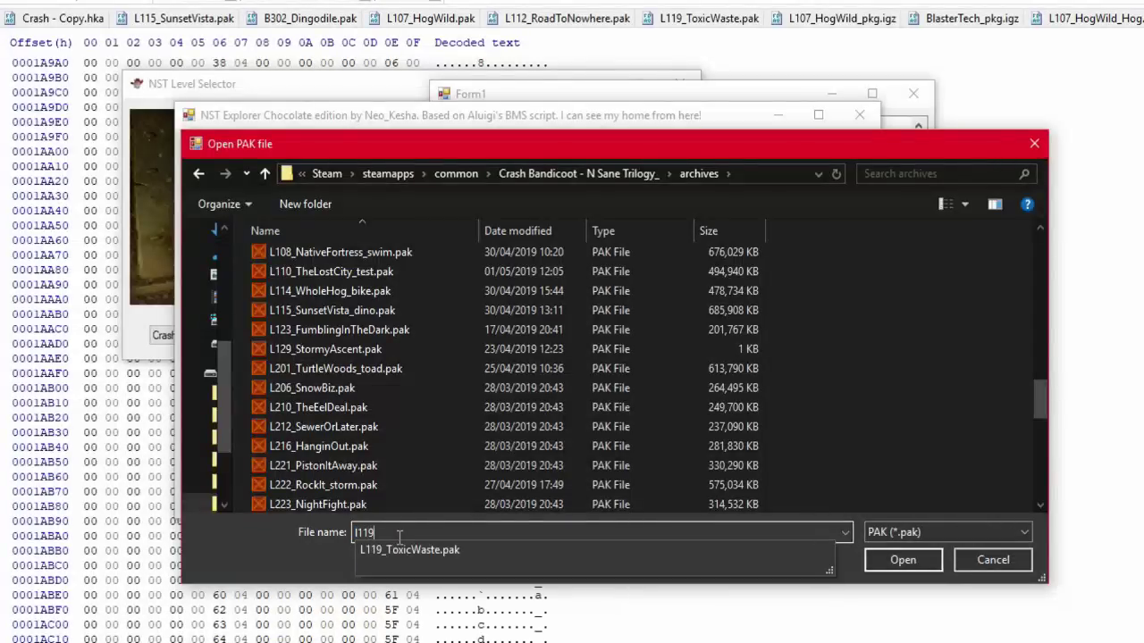
{"action": "key", "text": "Down"}
{"action": "key", "text": "Return"}
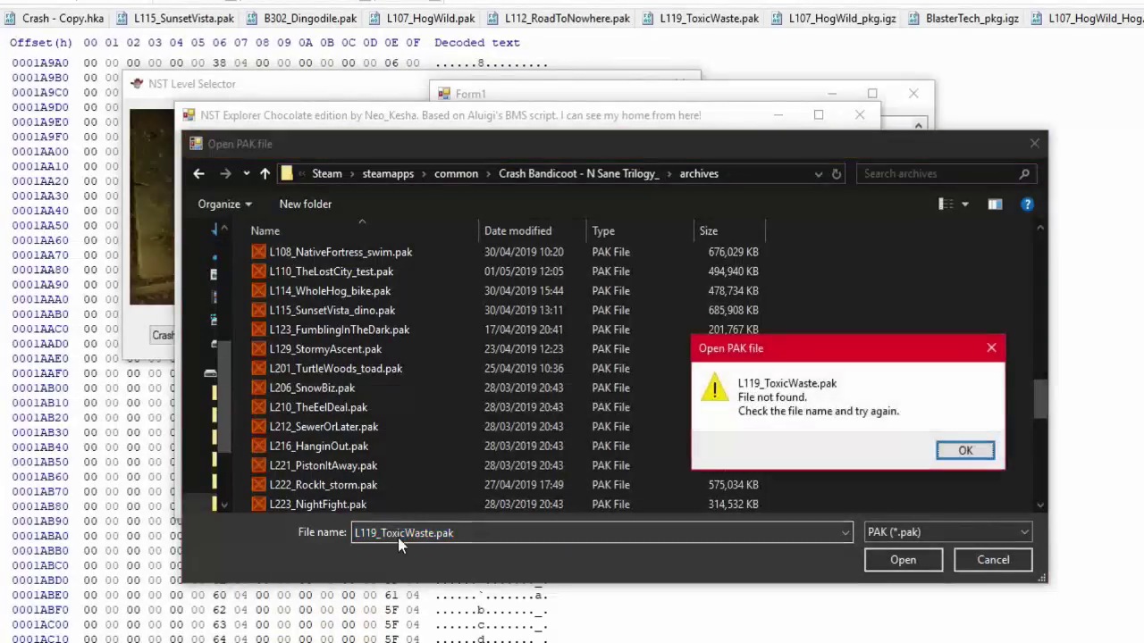
{"action": "left_click", "coordinate": [963, 452]}
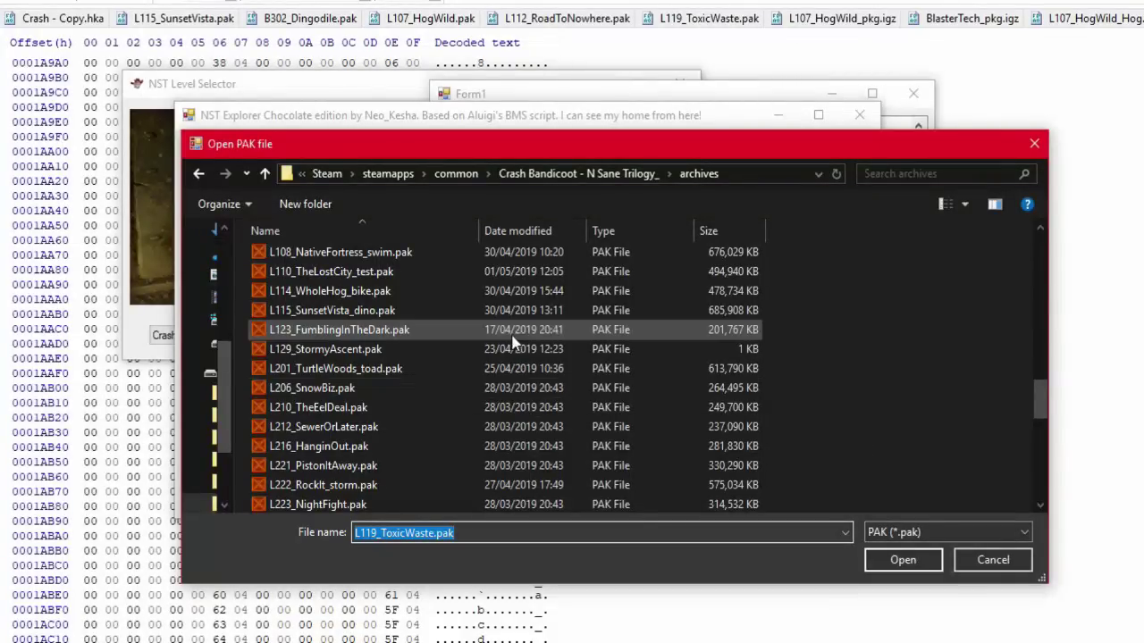
{"action": "left_click", "coordinate": [1016, 565]}
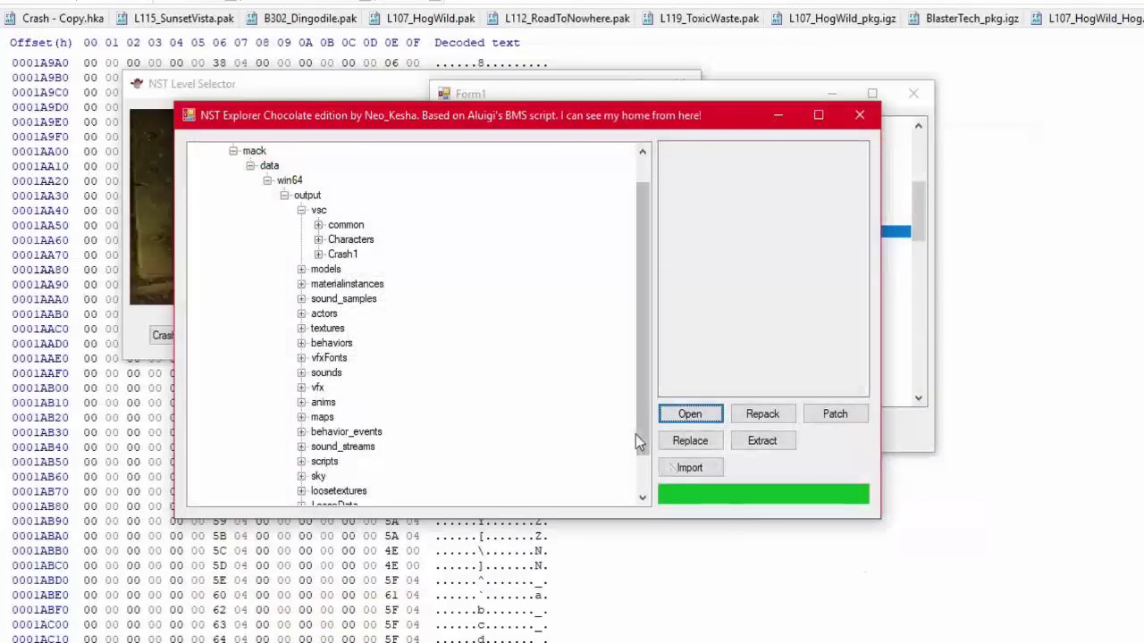
Step: Switch to File Explorer and find the L119_ToxicWaste file in the archives folder of Crash Bandicoot - N Sane Trilogy_
{"action": "left_click", "coordinate": [565, 563]}
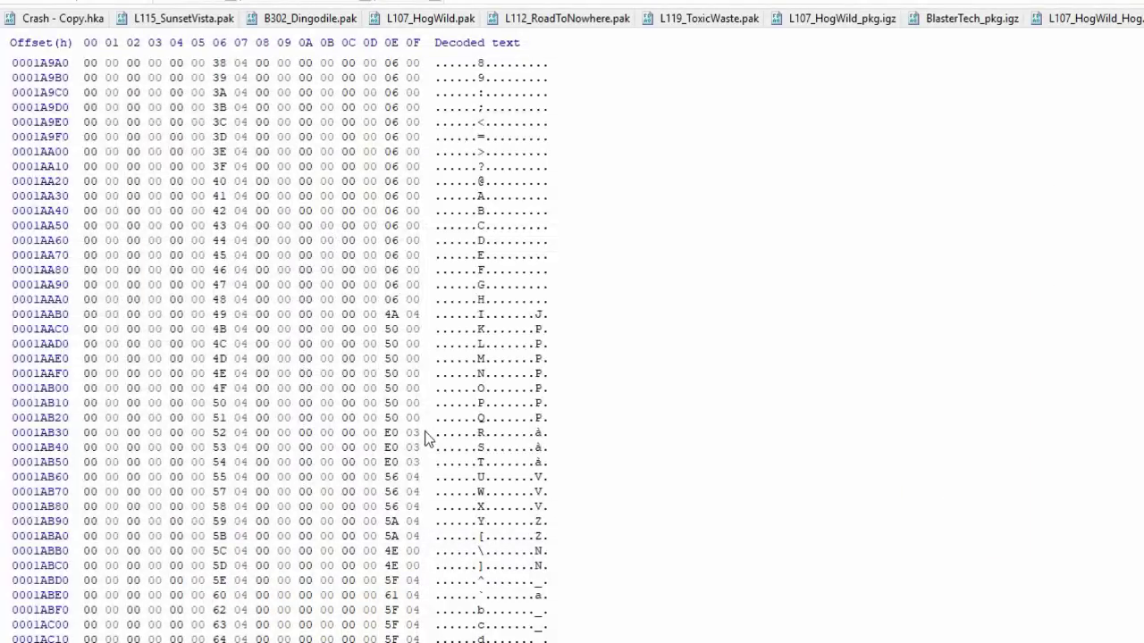
{"action": "scroll", "coordinate": [562, 296], "scroll_direction": "down", "scroll_amount": 4}
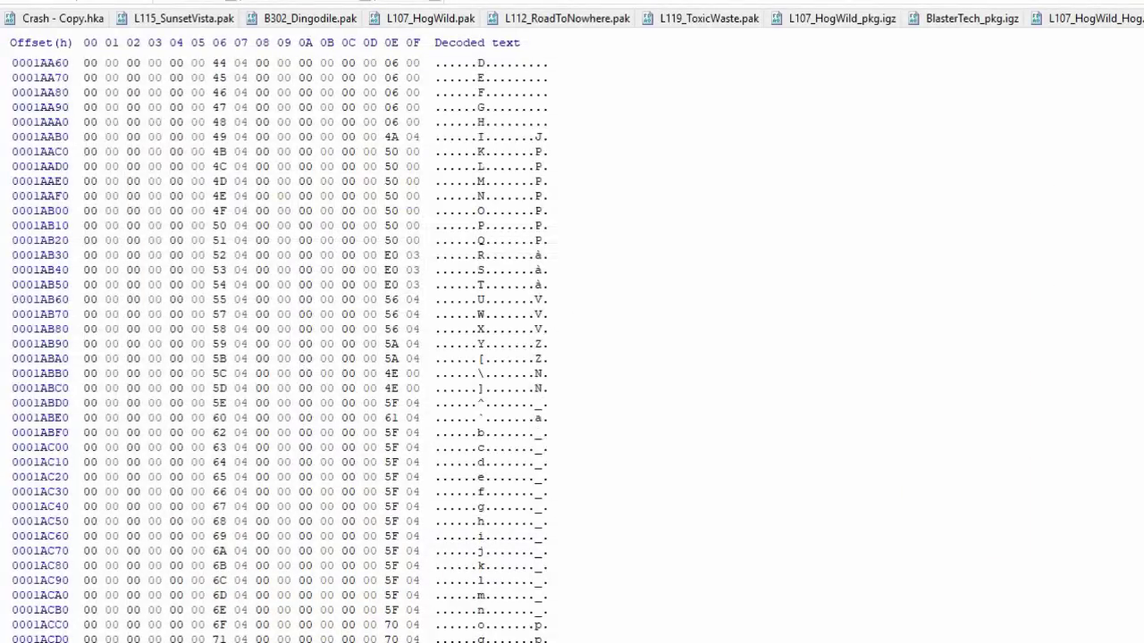
{"action": "key", "text": "alt+Tab"}
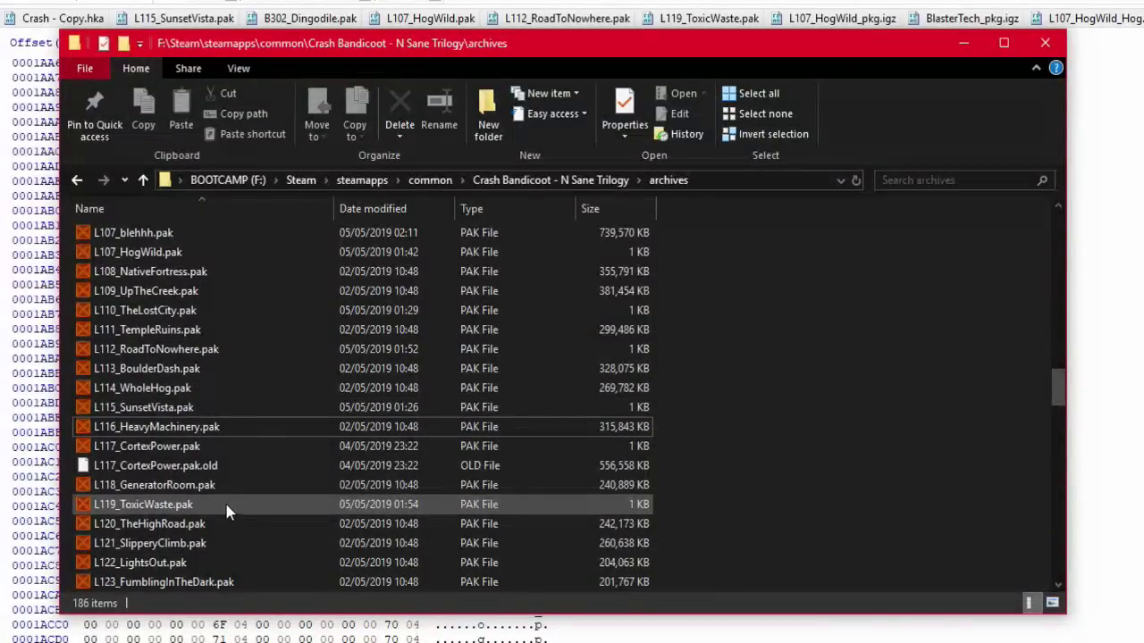
{"action": "left_click", "coordinate": [431, 180]}
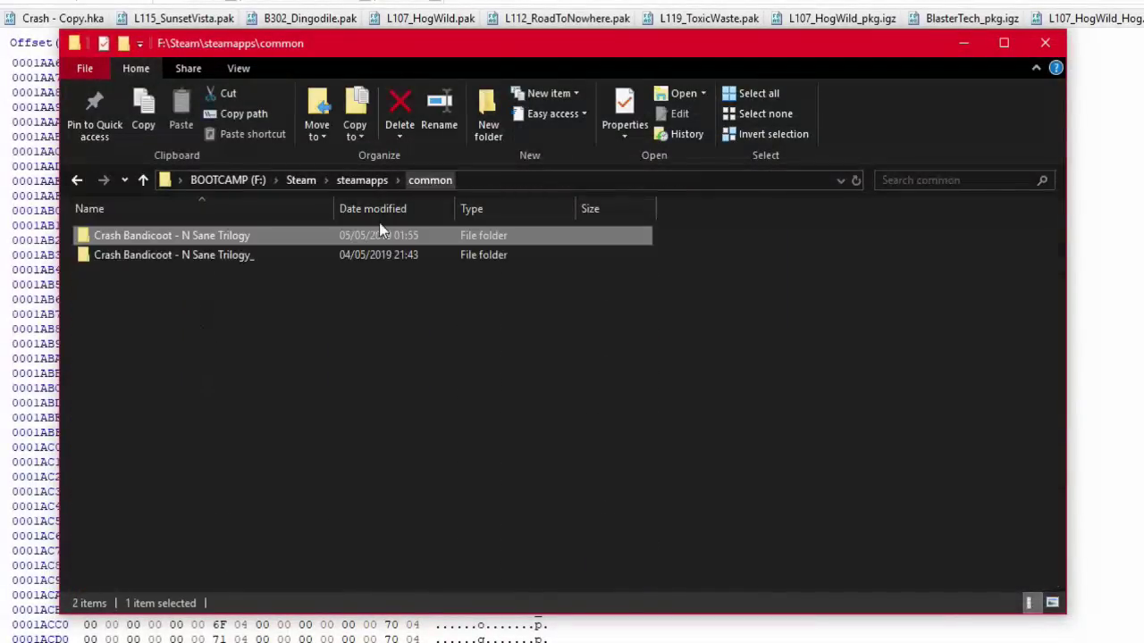
{"action": "double_click", "coordinate": [339, 254]}
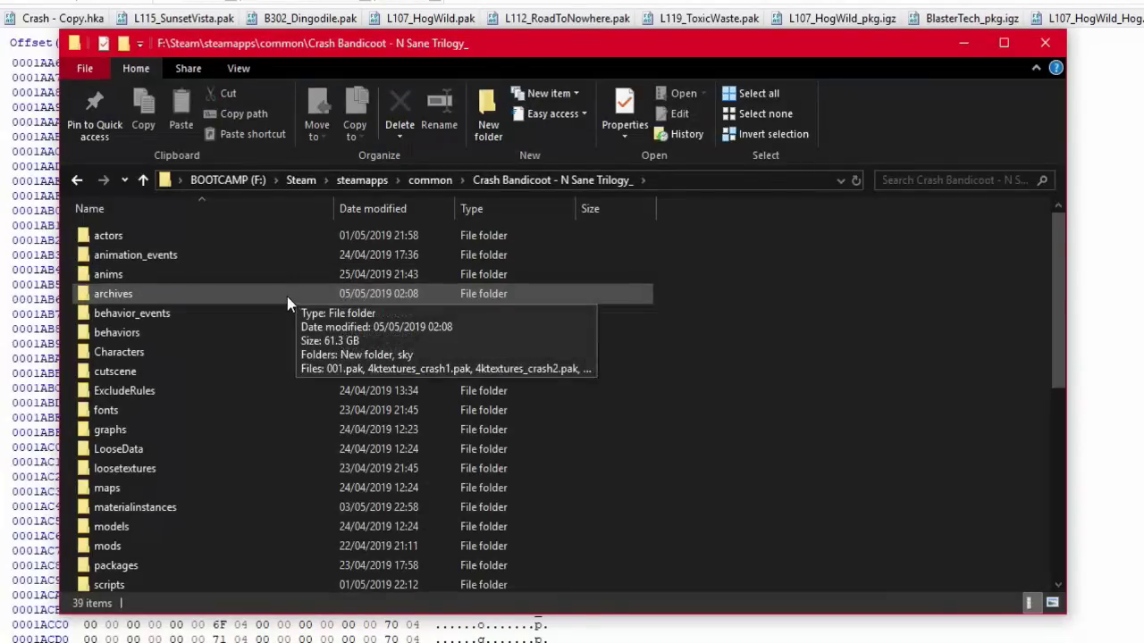
{"action": "double_click", "coordinate": [287, 297]}
{"action": "scroll", "coordinate": [235, 329], "scroll_direction": "down", "scroll_amount": 15}
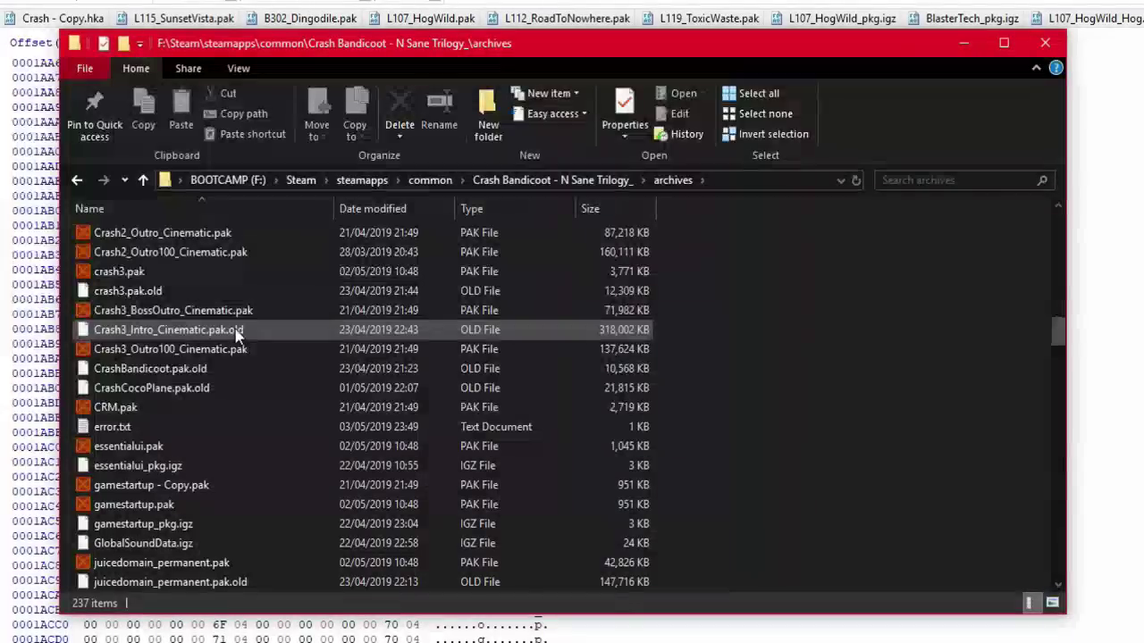
{"action": "scroll", "coordinate": [236, 334], "scroll_direction": "down", "scroll_amount": 15}
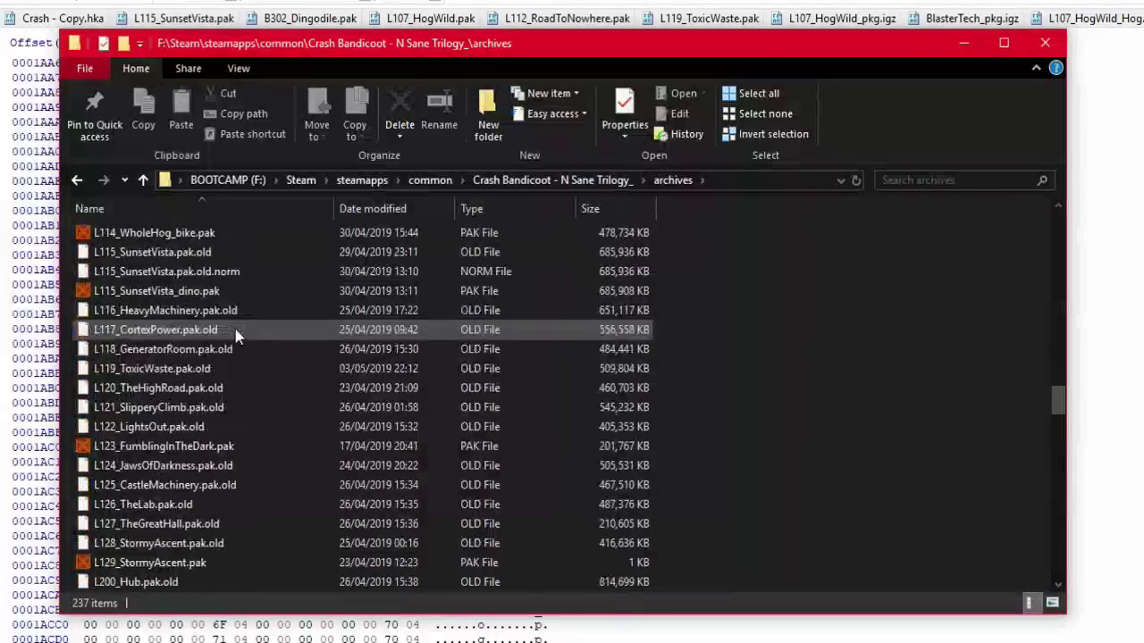
Step: Switch to NST Explorer and open L119_ToxicWaste.pak.old from the archives folder of Crash Bandicoot - N Sane Trilogy_
{"action": "left_click", "coordinate": [204, 370]}
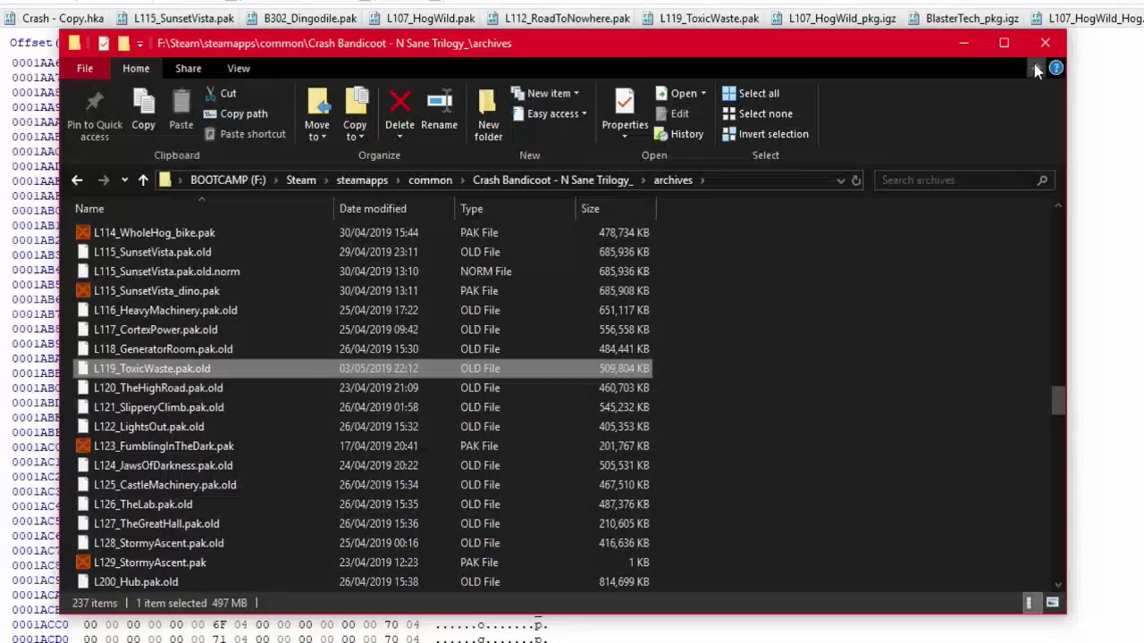
{"action": "key", "text": "alt+Tab"}
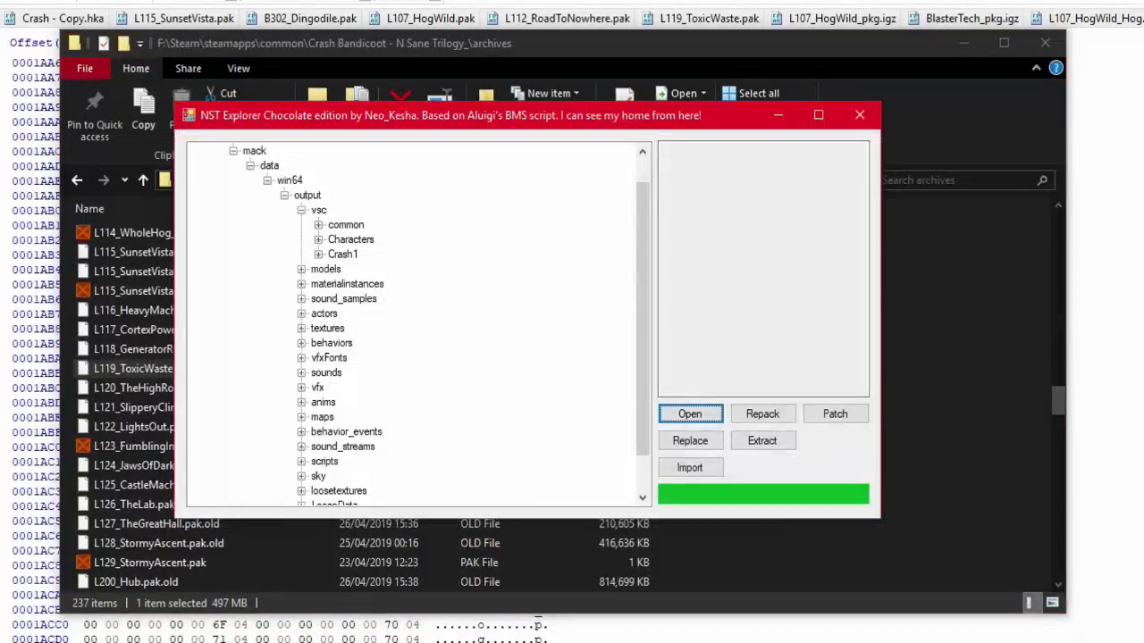
{"action": "left_click", "coordinate": [676, 414]}
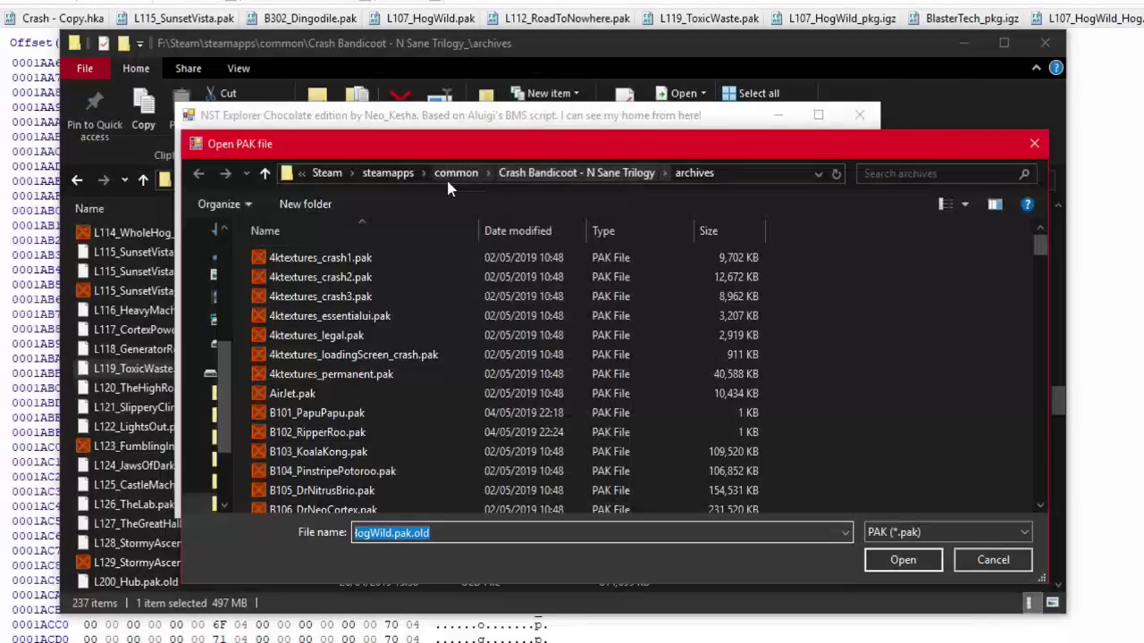
{"action": "left_click", "coordinate": [437, 178]}
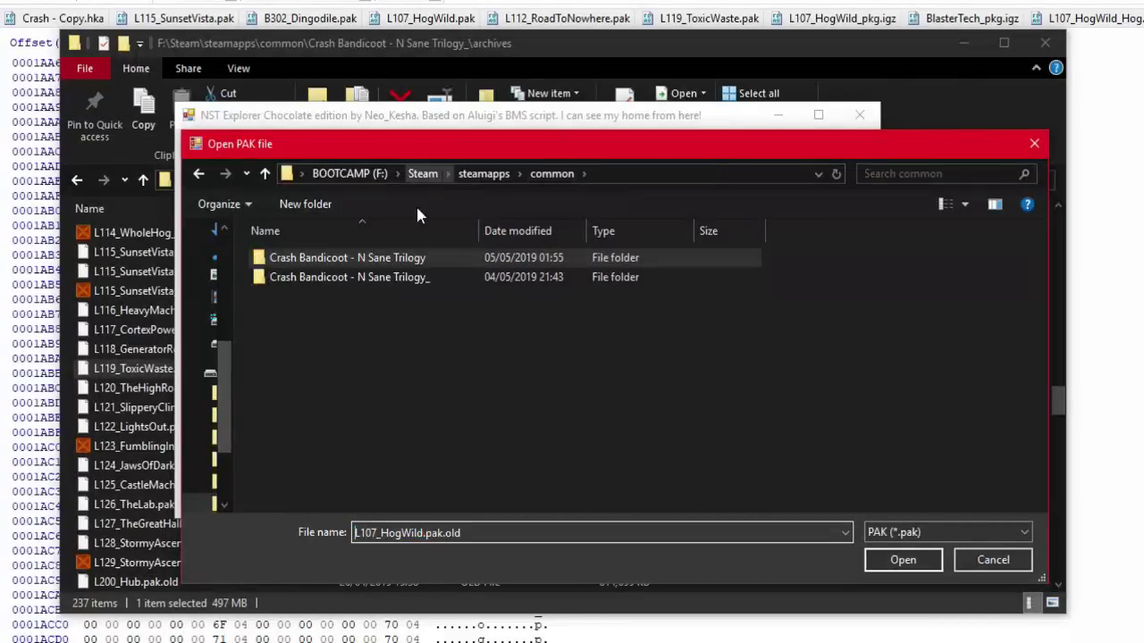
{"action": "double_click", "coordinate": [378, 279]}
{"action": "double_click", "coordinate": [378, 313]}
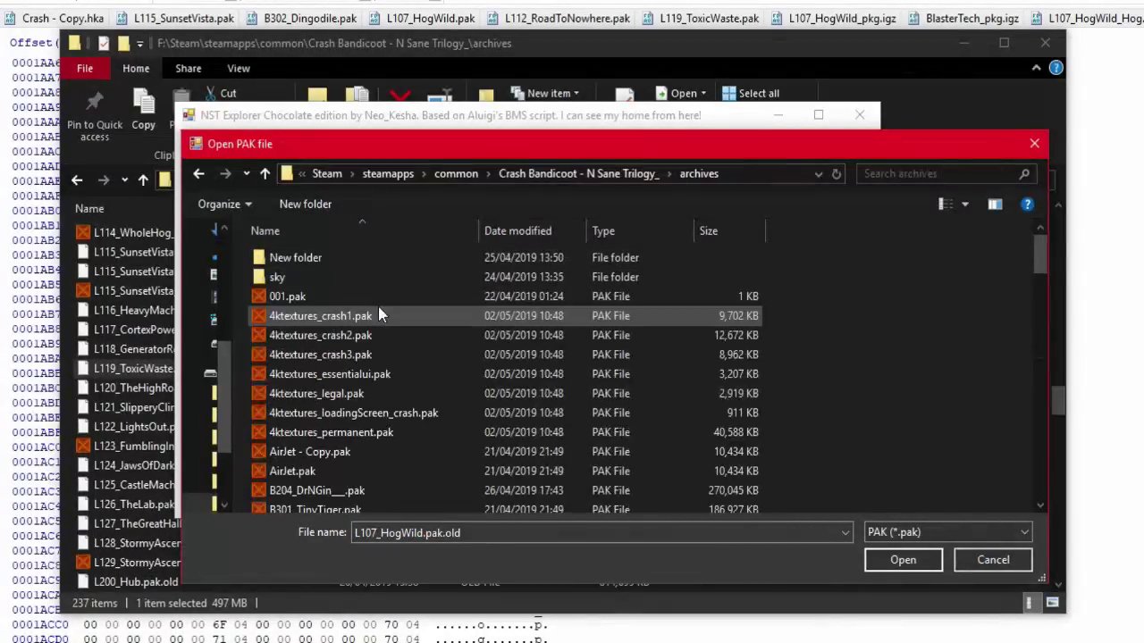
{"action": "left_click", "coordinate": [528, 533]}
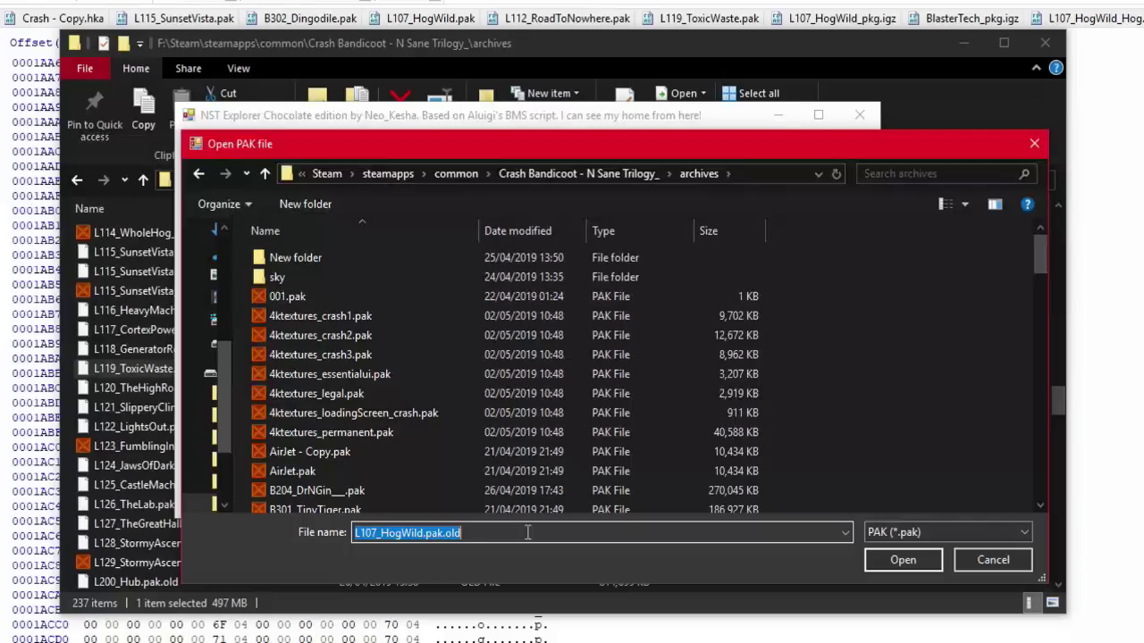
{"action": "type", "text": "l119"}
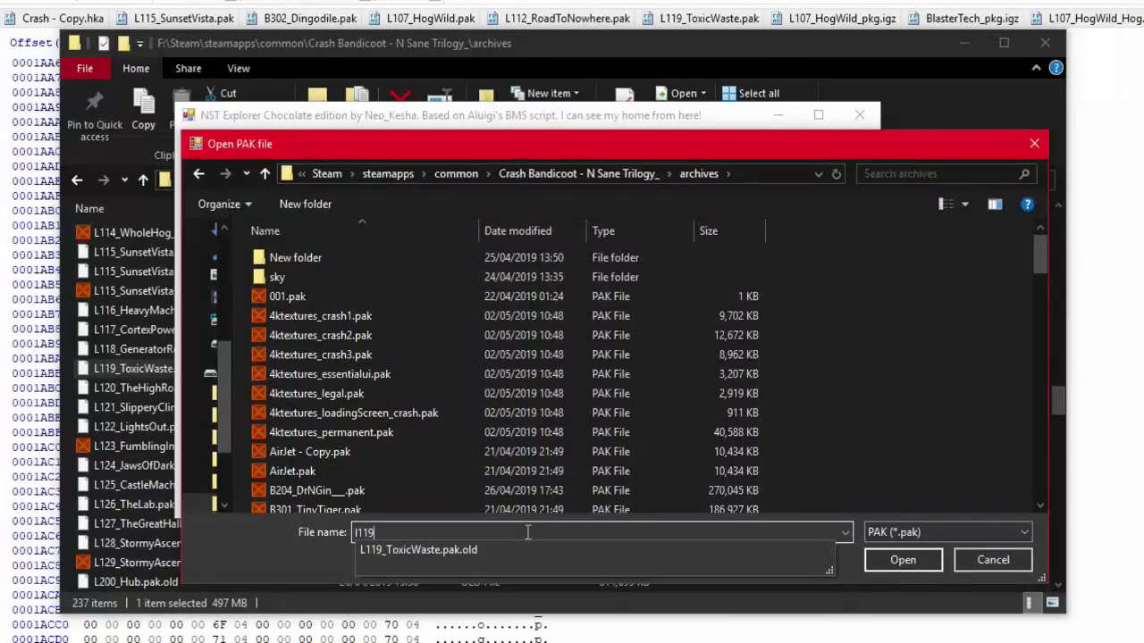
{"action": "key", "text": "Down"}
{"action": "key", "text": "Return"}
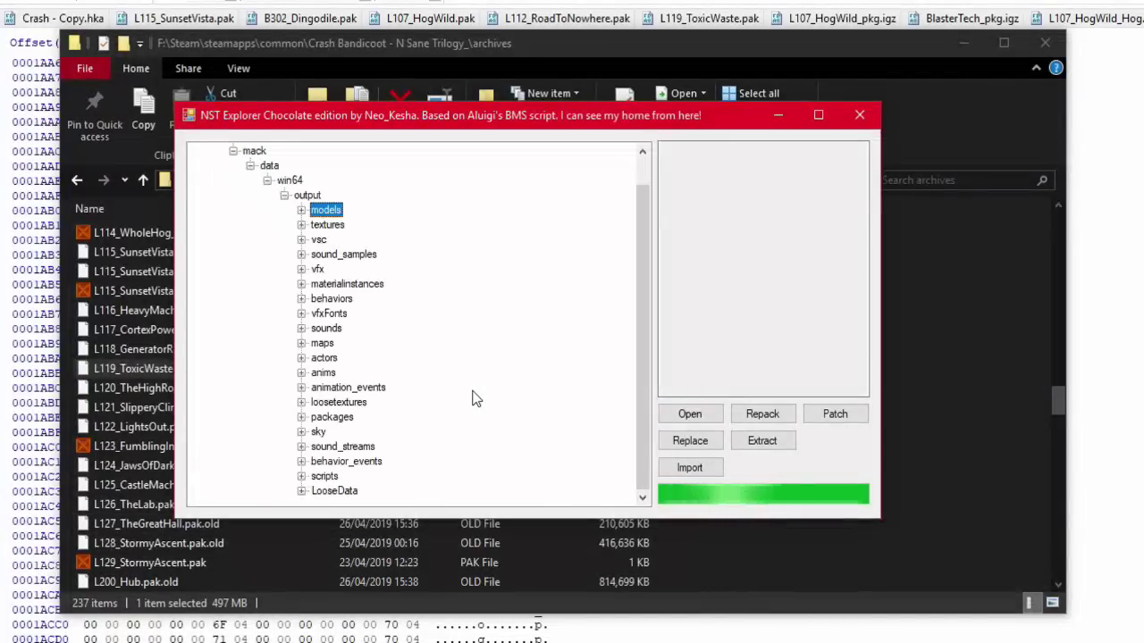
Step: Expand packages, generated, maps, Crash1 and L119_ToxicWaste in the archive tree and select L119_ToxicWaste_pkg.igz
{"action": "key", "text": "Left"}
{"action": "key", "text": "Down"}
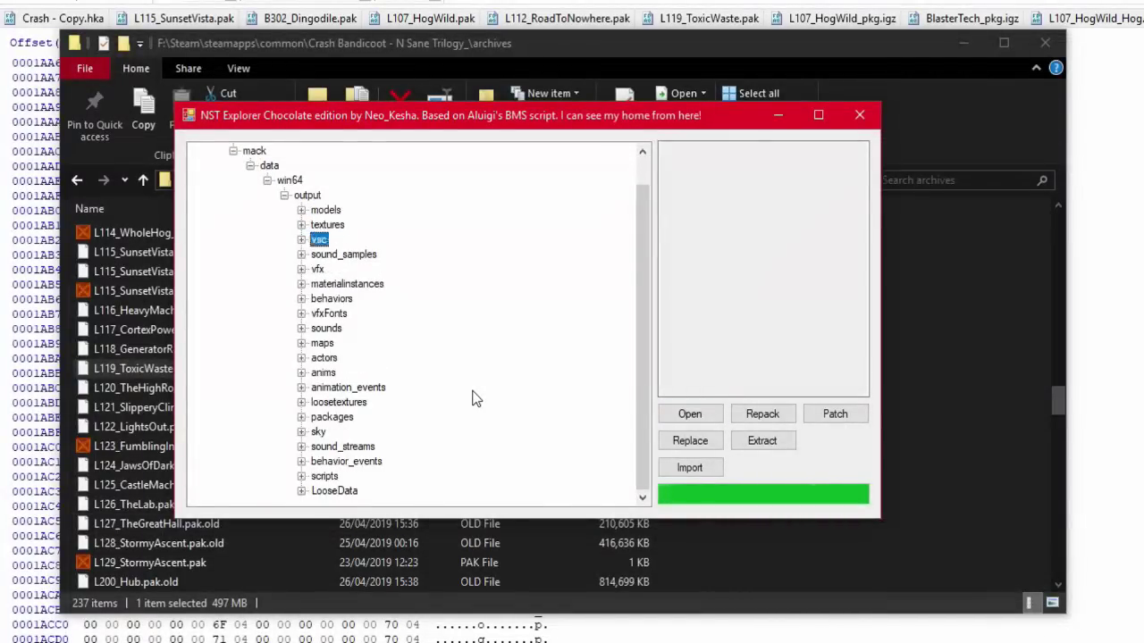
{"action": "key", "text": "Down"}
{"action": "key", "text": "Down"}
{"action": "key", "text": "Down"}
{"action": "key", "text": "Down"}
{"action": "key", "text": "Down"}
{"action": "key", "text": "Down"}
{"action": "key", "text": "Down"}
{"action": "key", "text": "Down"}
{"action": "key", "text": "Down"}
{"action": "key", "text": "Down"}
{"action": "key", "text": "Down"}
{"action": "key", "text": "Down"}
{"action": "key", "text": "Down"}
{"action": "key", "text": "Down"}
{"action": "key", "text": "Down"}
{"action": "key", "text": "Up"}
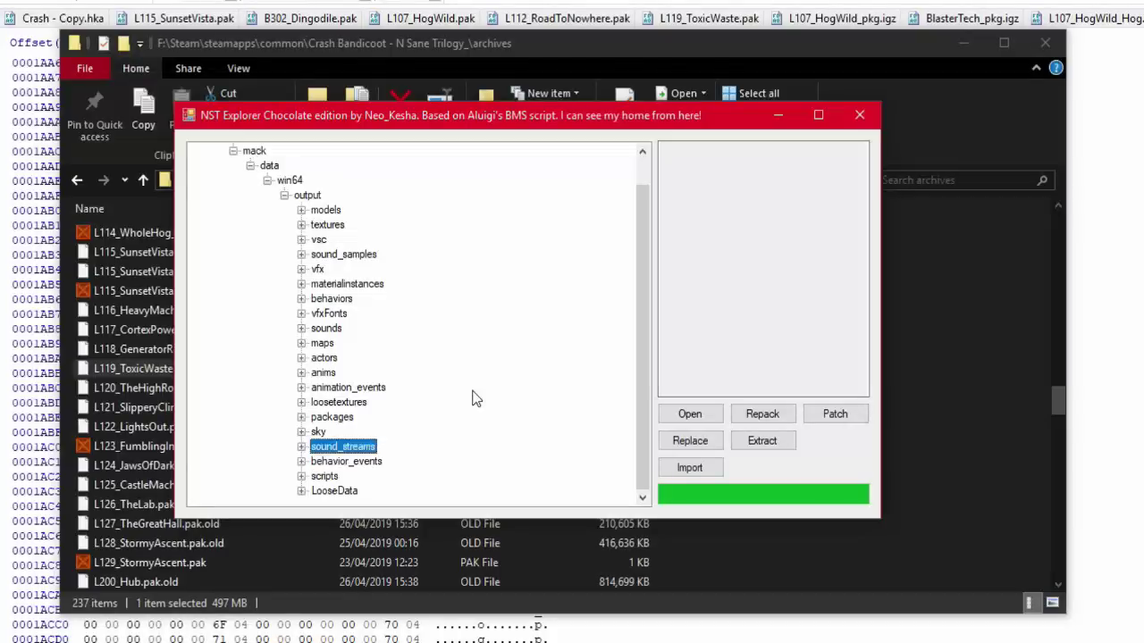
{"action": "key", "text": "Up"}
{"action": "key", "text": "Up"}
{"action": "key", "text": "Right"}
{"action": "key", "text": "Right"}
{"action": "key", "text": "Right"}
{"action": "key", "text": "Right"}
{"action": "key", "text": "Right"}
{"action": "key", "text": "Right"}
{"action": "key", "text": "Right"}
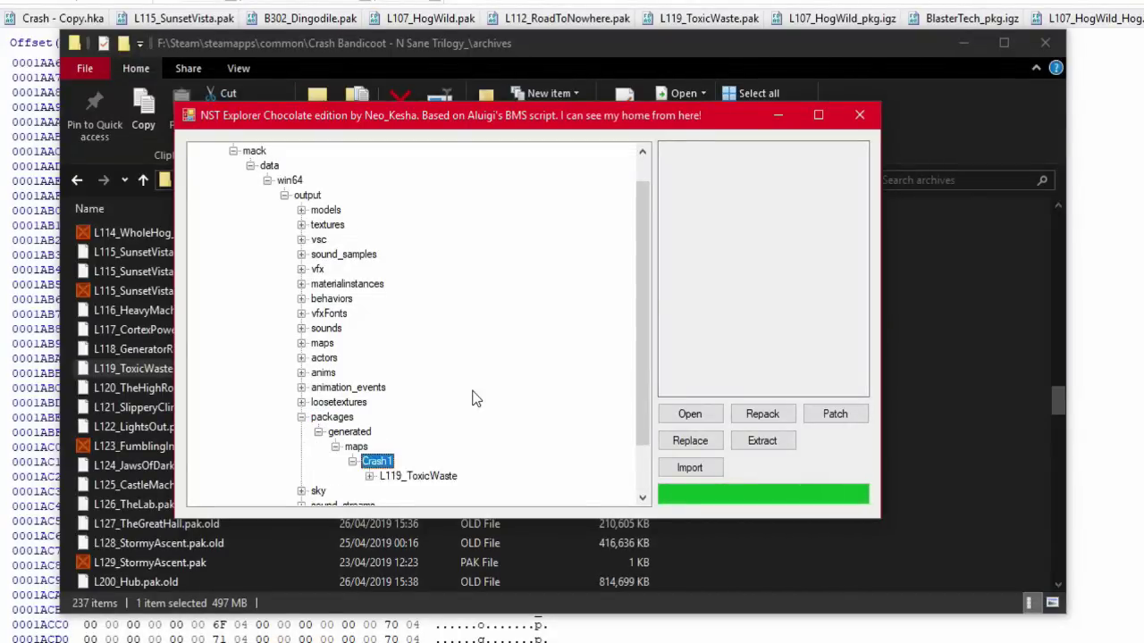
{"action": "key", "text": "Right"}
{"action": "key", "text": "Right"}
{"action": "key", "text": "Down"}
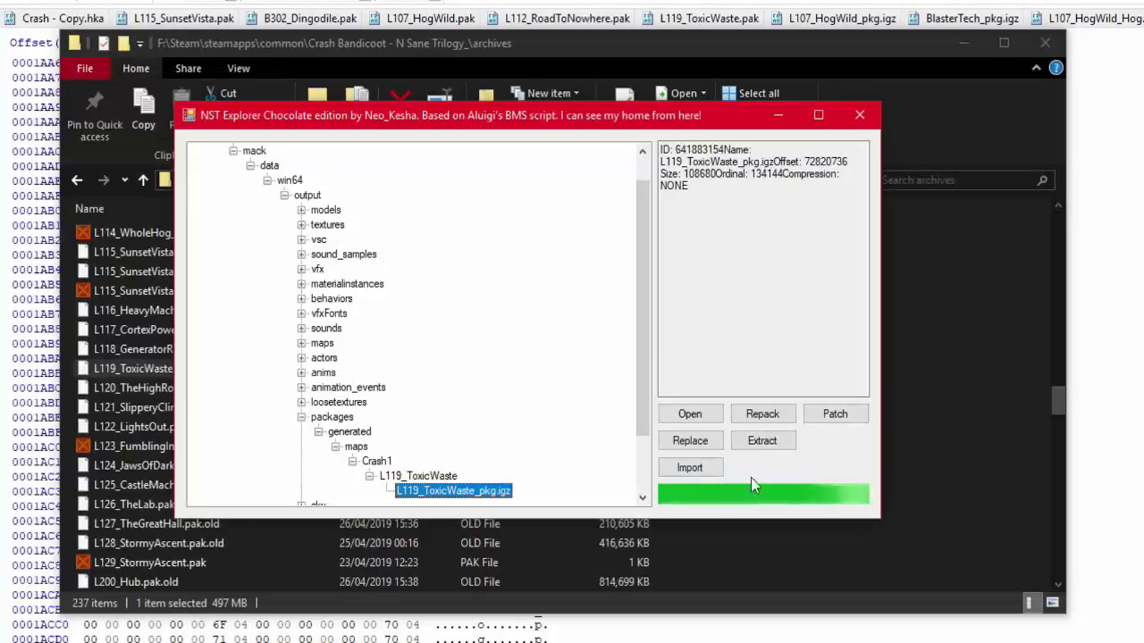
Step: Extract the selected package over the existing packages\generated\maps\Crash1\L119_ToxicWaste\L119_ToxicWaste_pkg.igz in Crash Bandicoot - N Sane Trilogy, and switch to HxD
{"action": "left_click", "coordinate": [758, 440]}
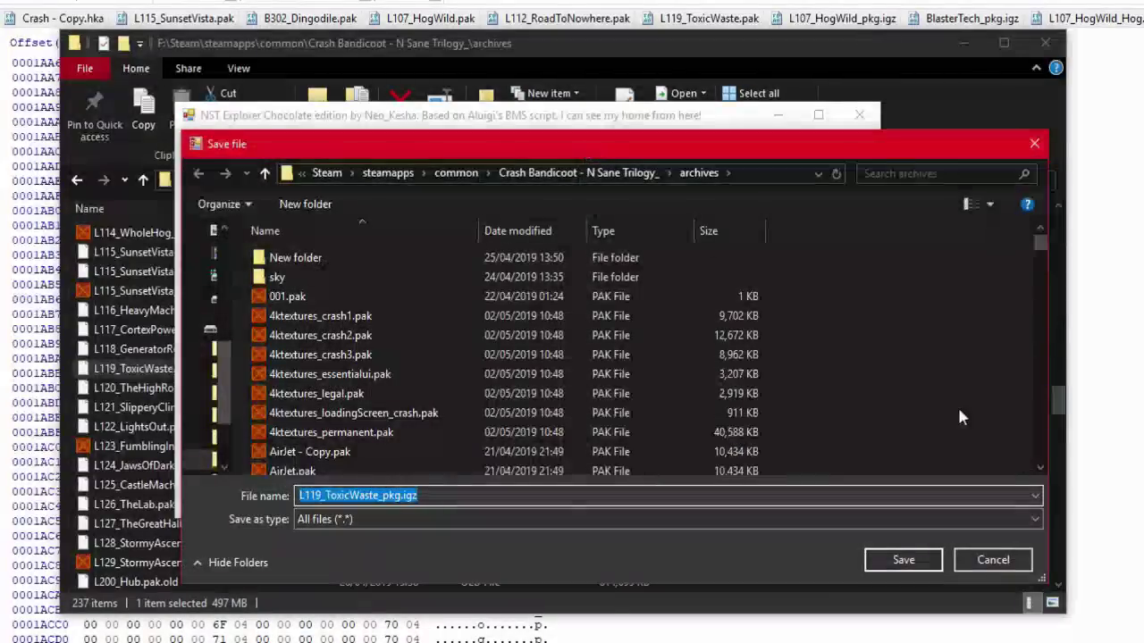
{"action": "left_click", "coordinate": [1035, 495]}
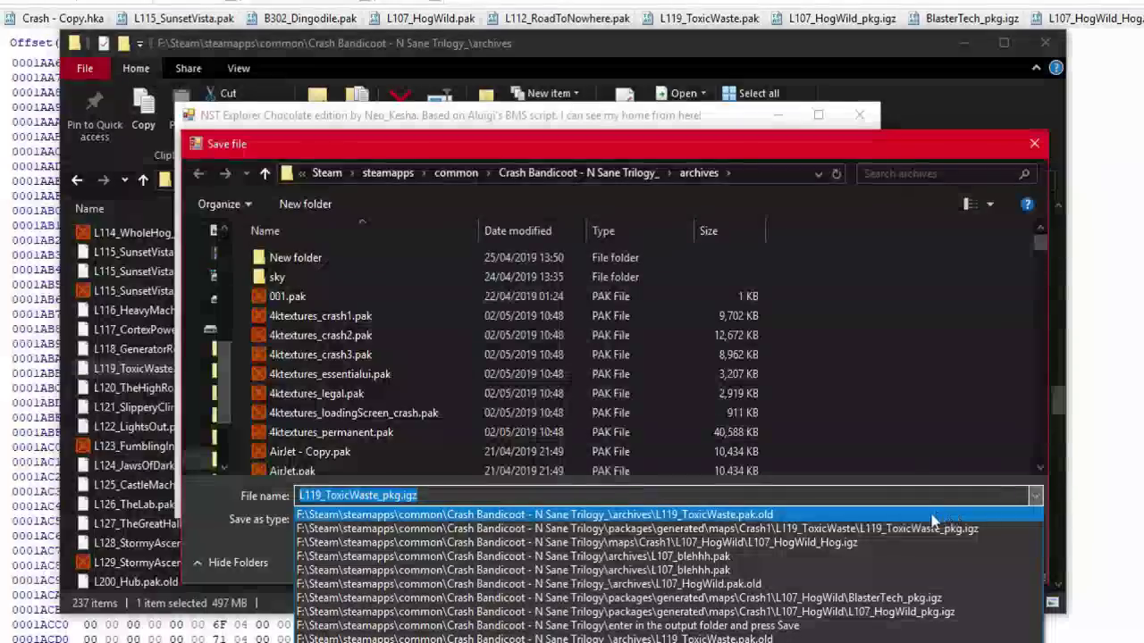
{"action": "left_click", "coordinate": [896, 528]}
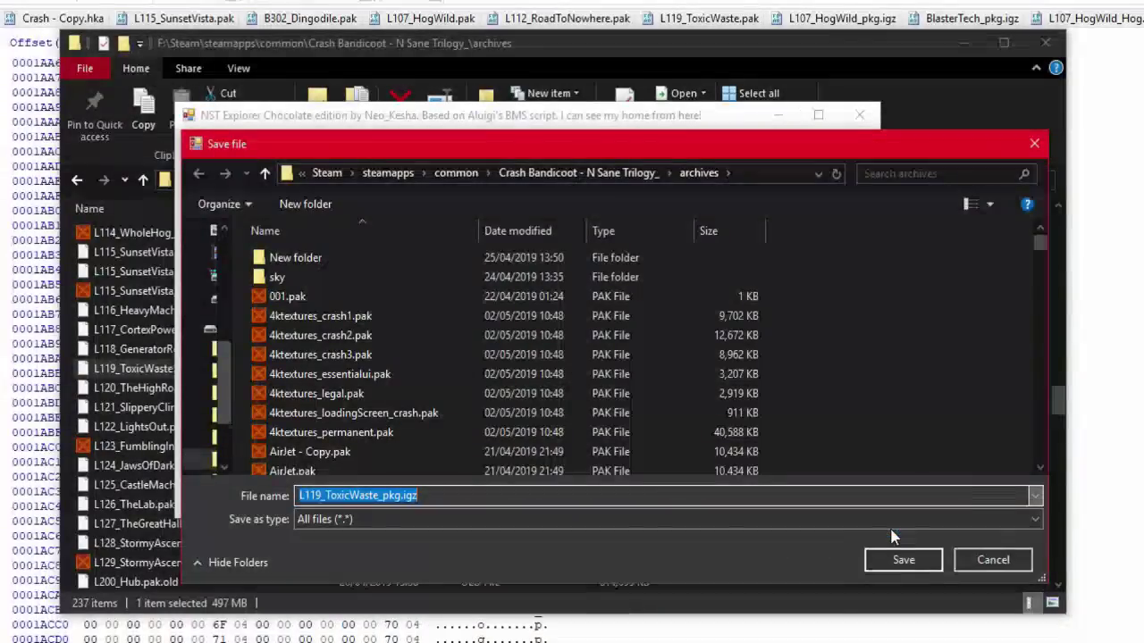
{"action": "left_click", "coordinate": [929, 568]}
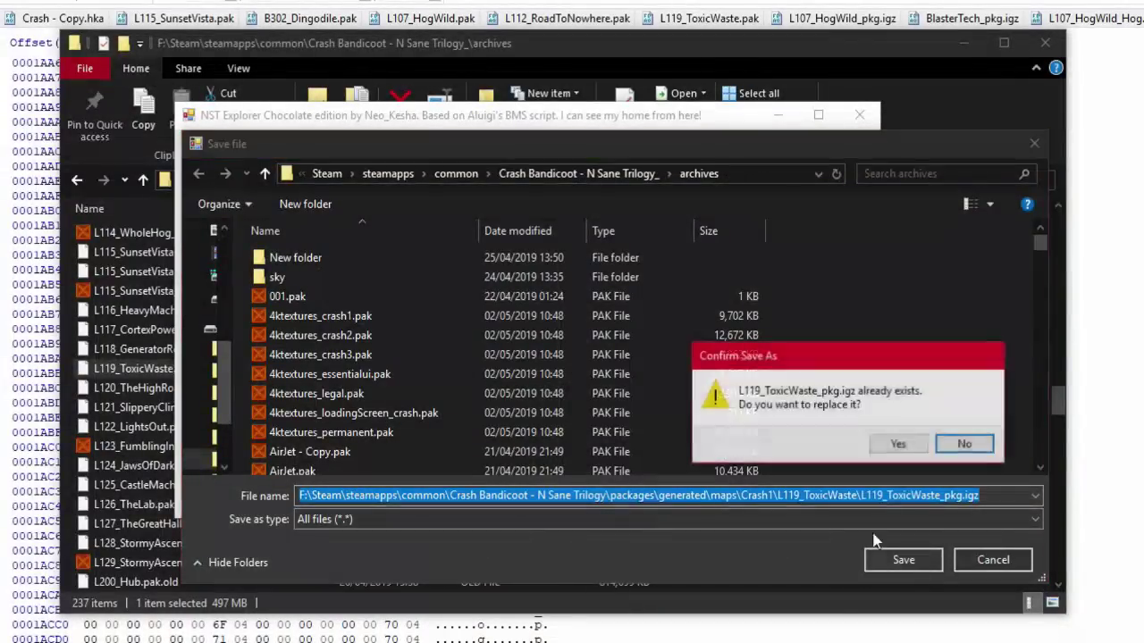
{"action": "left_click", "coordinate": [899, 445]}
{"action": "left_click", "coordinate": [1100, 381]}
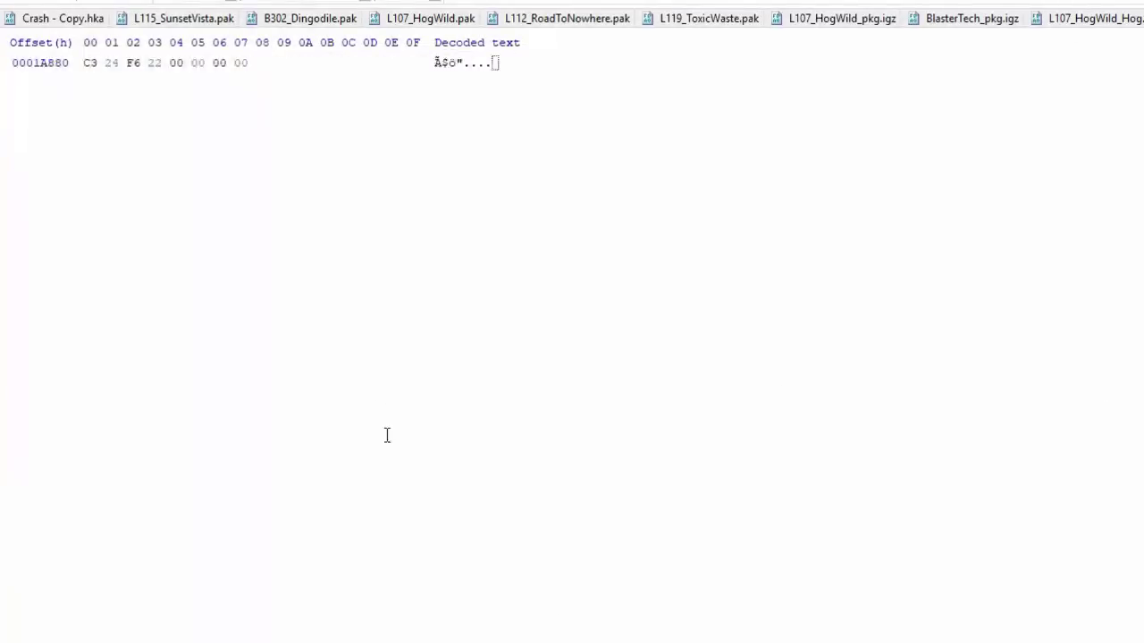
Step: Switch to Form1, run it for L119_ToxicWaste and L107_HogWild, and include only the art and audio files among the first five map files
{"action": "key", "text": "alt+Tab"}
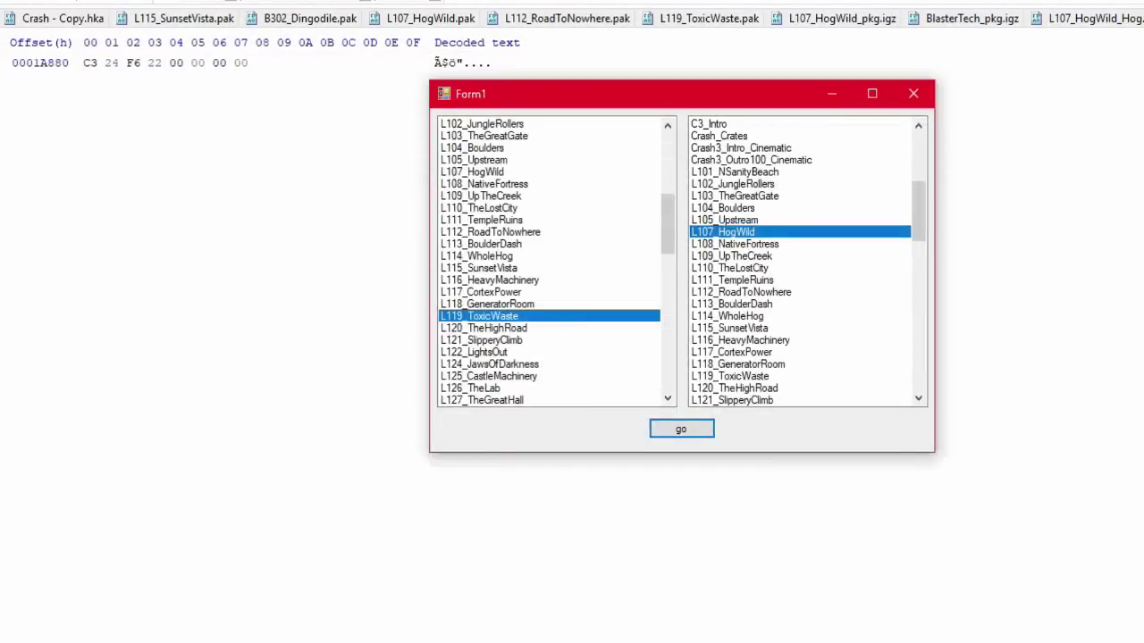
{"action": "left_click", "coordinate": [685, 429]}
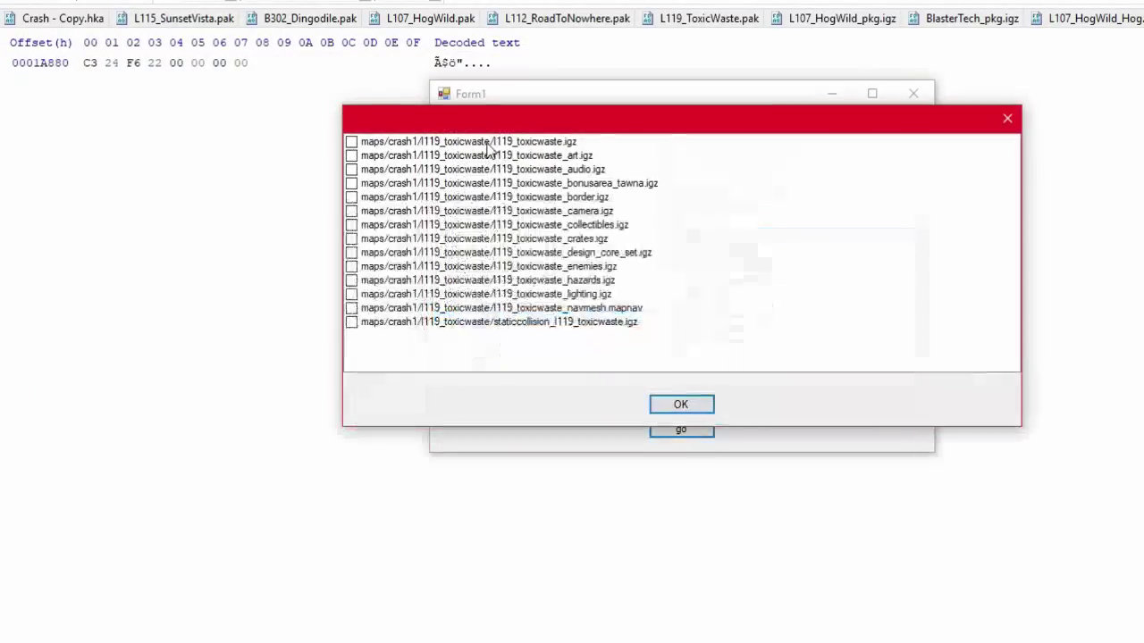
{"action": "left_click", "coordinate": [484, 158]}
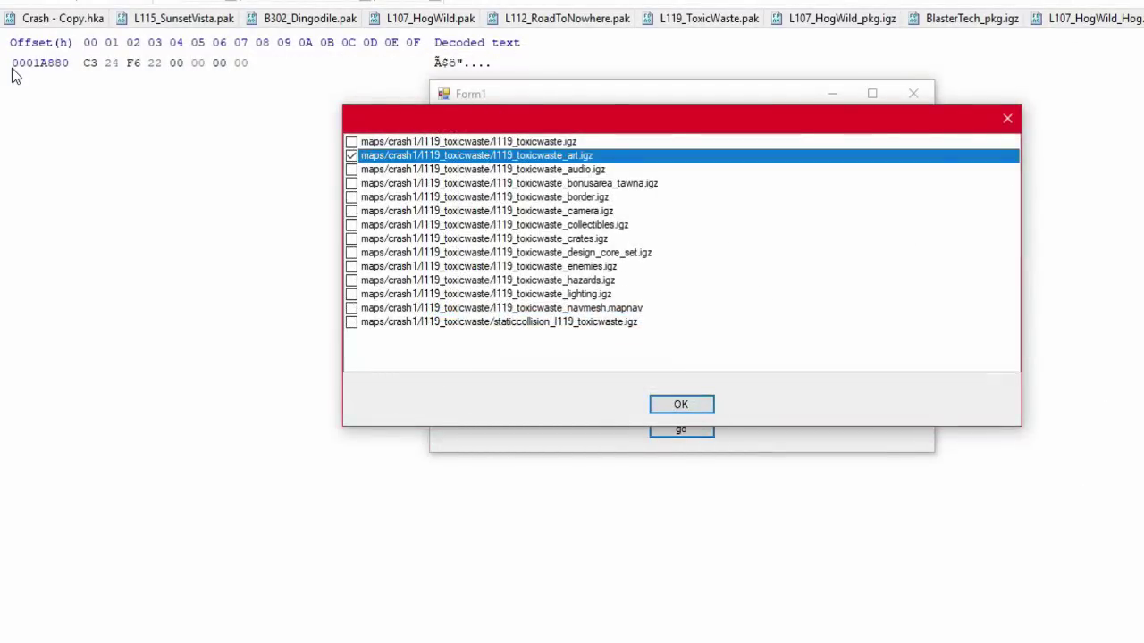
{"action": "key", "text": "Down"}
{"action": "key", "text": "Down"}
{"action": "key", "text": "space"}
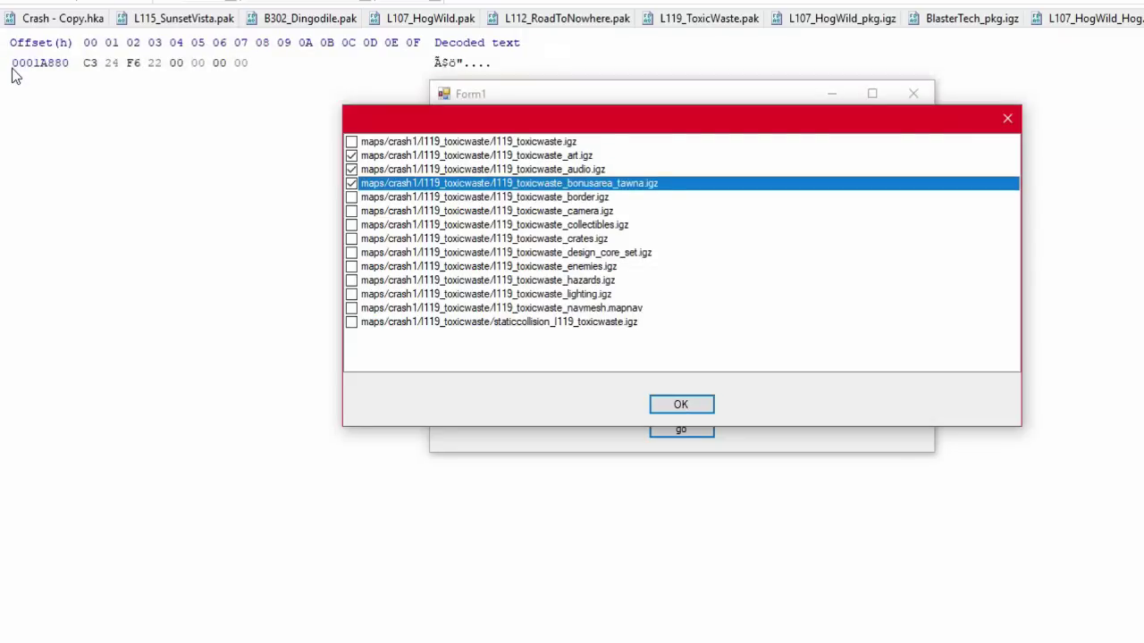
{"action": "key", "text": "space"}
{"action": "key", "text": "Down"}
{"action": "key", "text": "space"}
{"action": "key", "text": "Down"}
{"action": "key", "text": "Up"}
{"action": "key", "text": "space"}
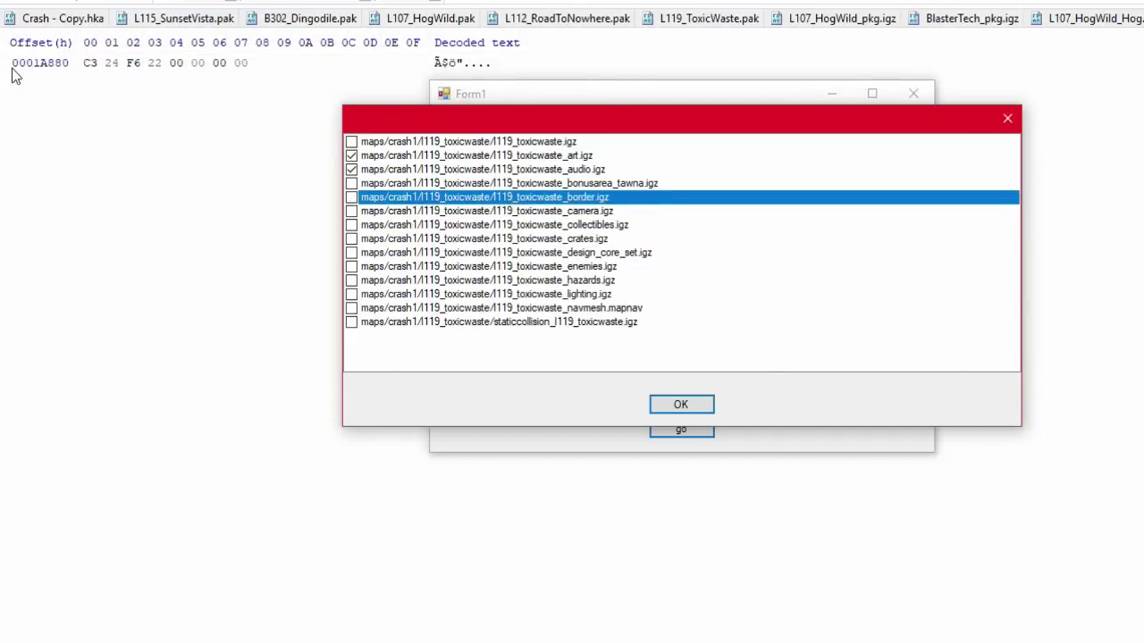
Step: Include the camera, collectibles and crates files of L119_ToxicWaste, leaving out border, design_core_set and enemies
{"action": "key", "text": "Down"}
{"action": "key", "text": "Up"}
{"action": "key", "text": "Down"}
{"action": "key", "text": "Down"}
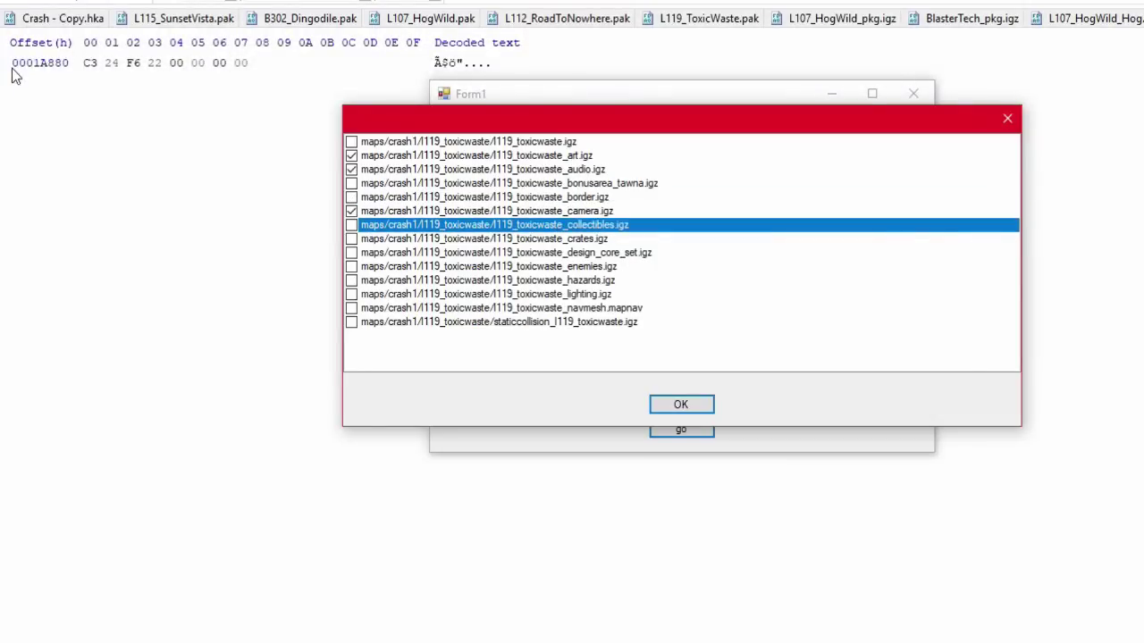
{"action": "key", "text": "Down"}
{"action": "key", "text": "space"}
{"action": "key", "text": "Down"}
{"action": "key", "text": "Down"}
{"action": "key", "text": "Down"}
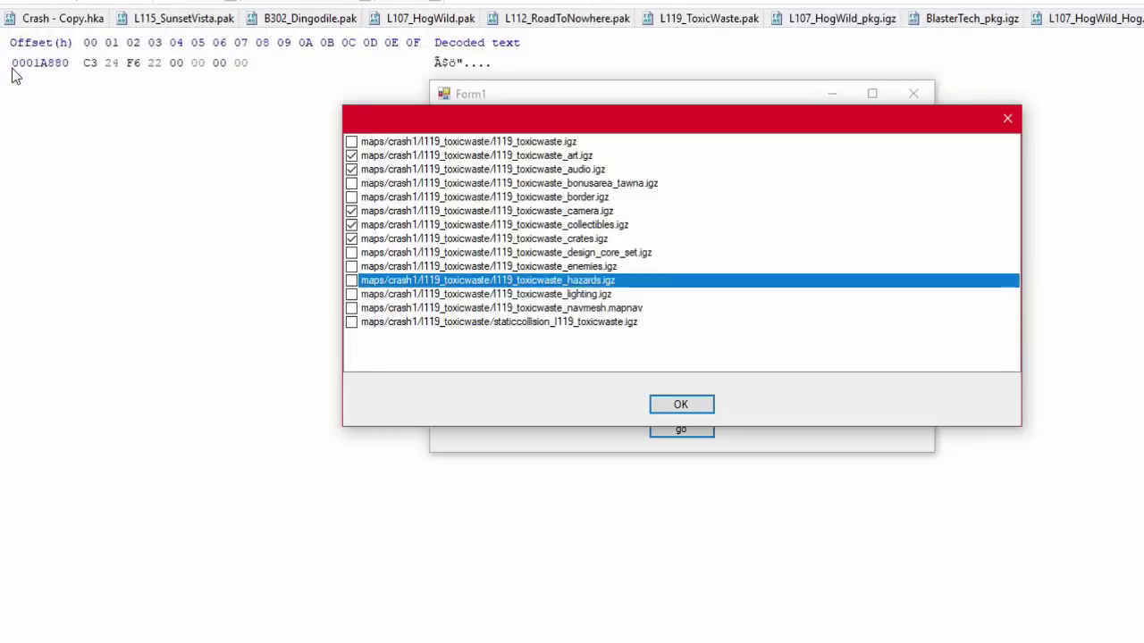
Step: Include the lighting, navmesh and staticcollision files of L119_ToxicWaste and confirm the file selection
{"action": "key", "text": "Down"}
{"action": "key", "text": "space"}
{"action": "key", "text": "Down"}
{"action": "key", "text": "space"}
{"action": "key", "text": "Down"}
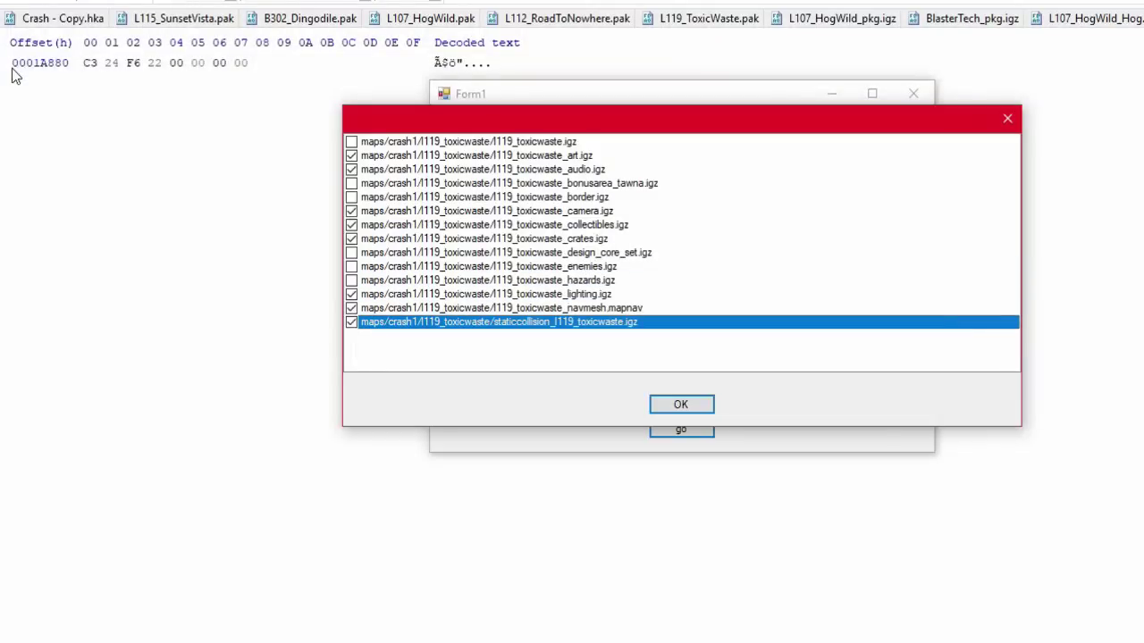
{"action": "left_click", "coordinate": [677, 404]}
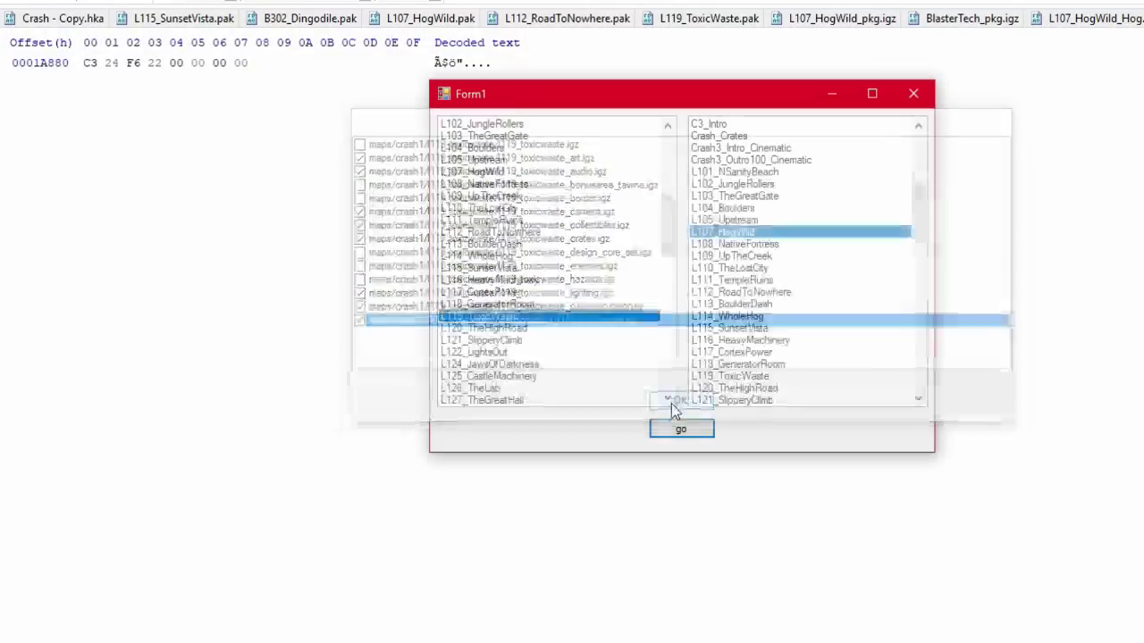
Step: Switch to HxD and replace the entire contents of L119_ToxicWaste_pkg.igz with the data from L107_HogWild_pkg.igz
{"action": "left_click", "coordinate": [235, 224]}
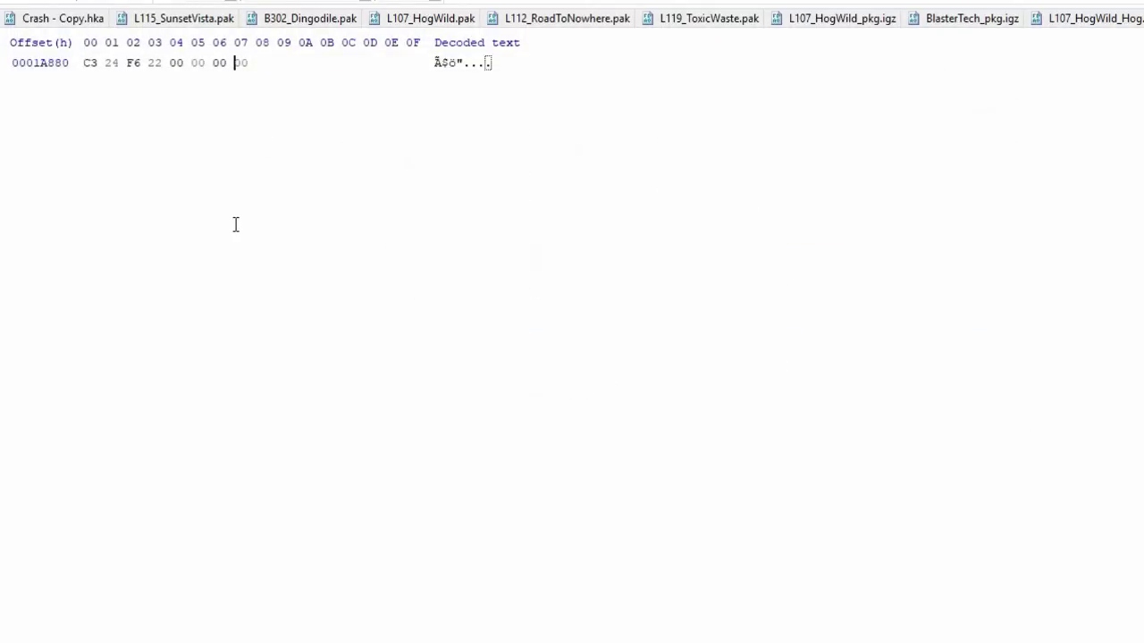
{"action": "left_click", "coordinate": [831, 19]}
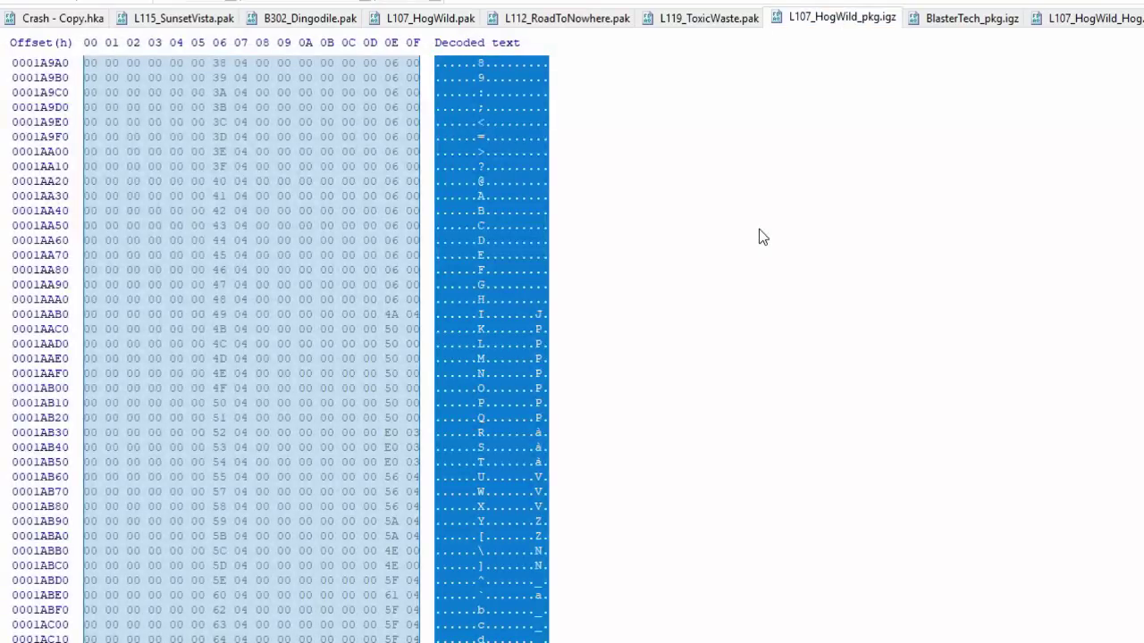
{"action": "left_click", "coordinate": [1083, 27]}
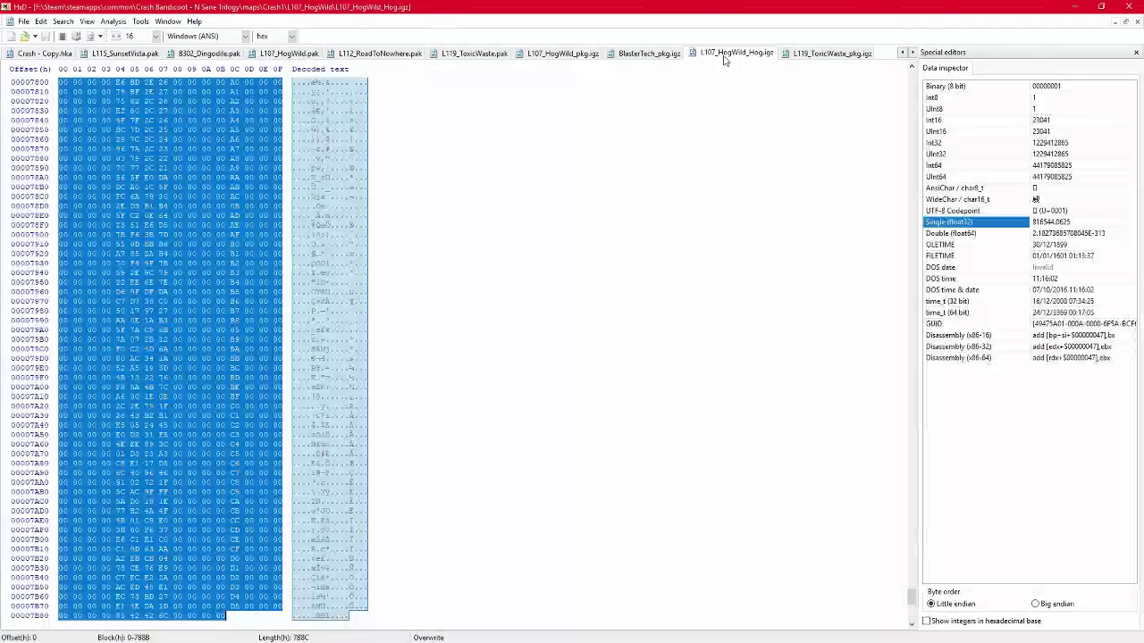
{"action": "left_click", "coordinate": [863, 53]}
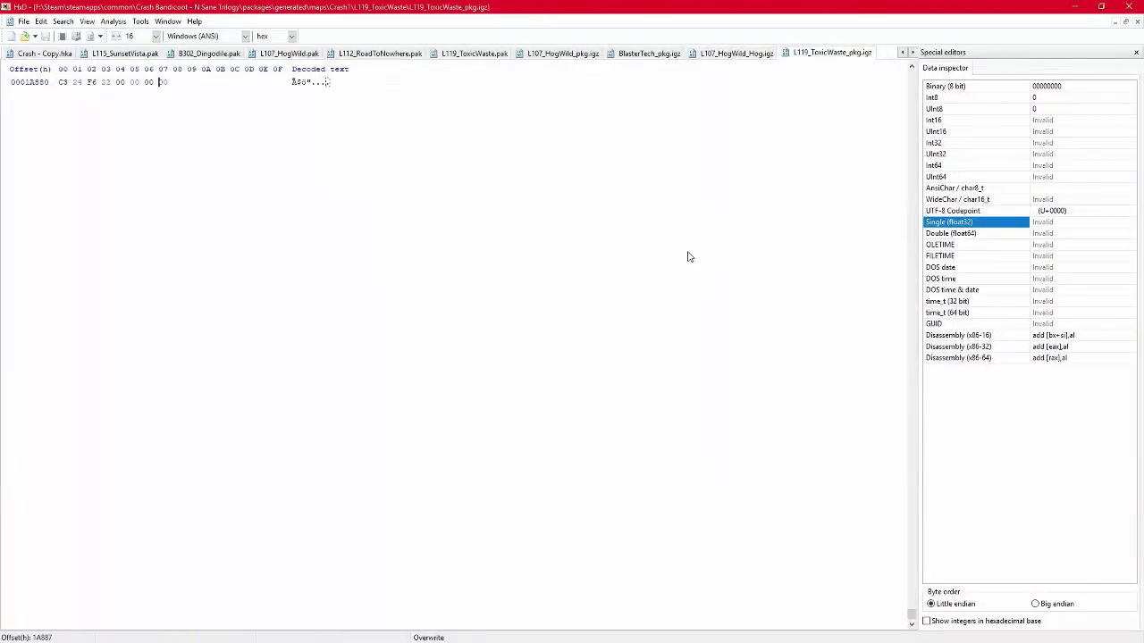
{"action": "key", "text": "ctrl+a"}
{"action": "key", "text": "ctrl+v"}
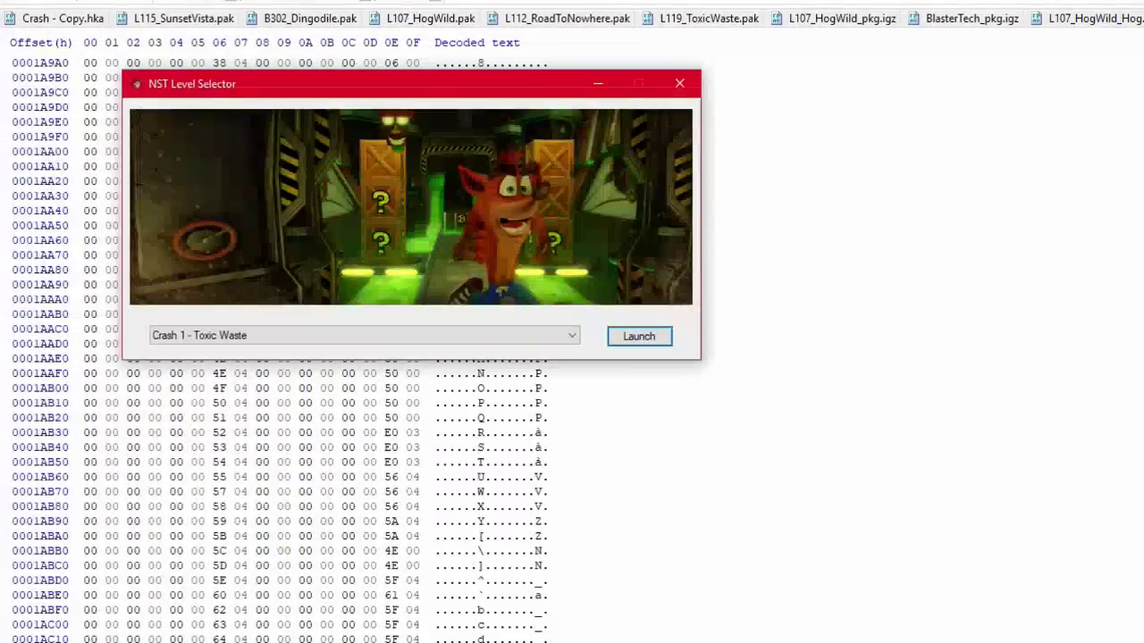
Step: Launch Crash 1 - Toxic Waste from NST Level Selector and test the modified level in the game
{"action": "left_click", "coordinate": [387, 55]}
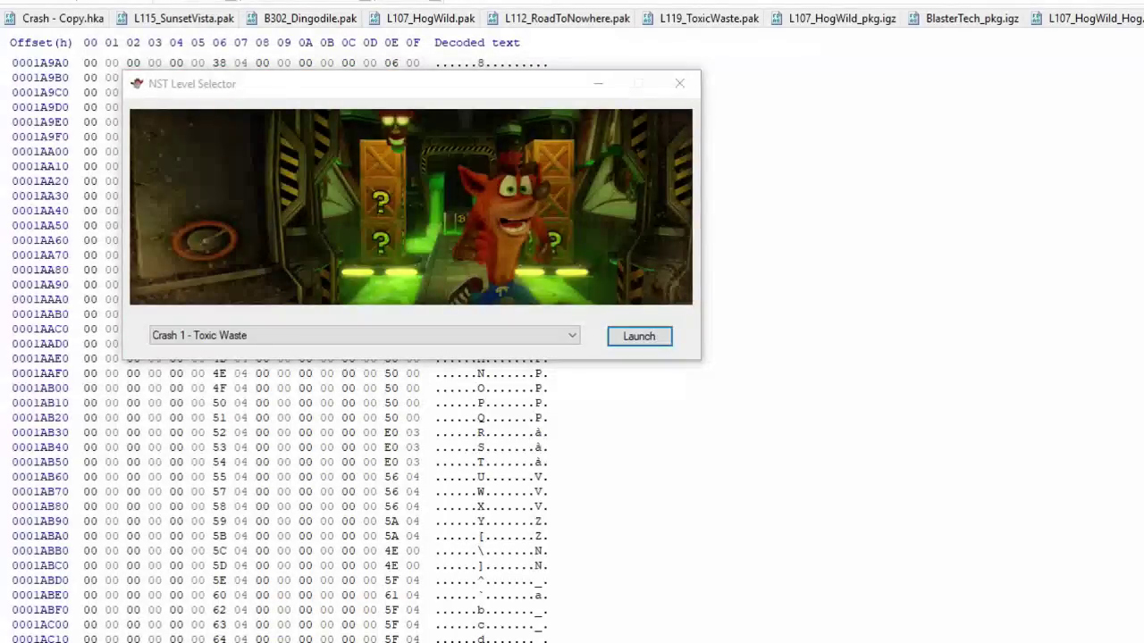
{"action": "key", "text": "alt+Tab"}
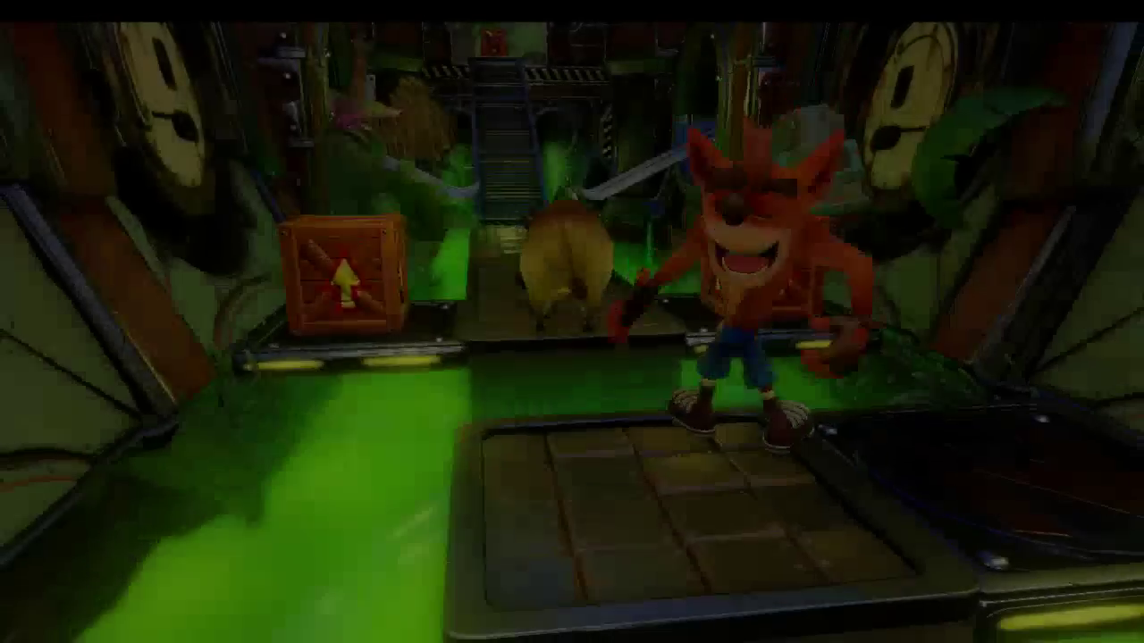
{"action": "key", "text": "Up"}
{"action": "key", "text": "space"}
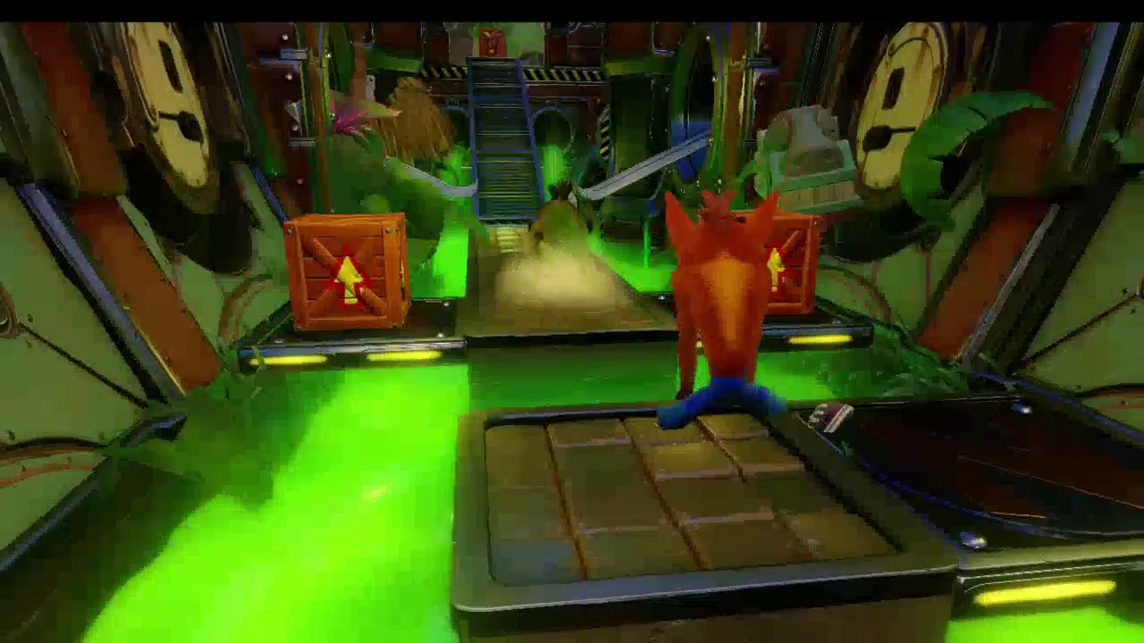
{"action": "key", "text": "Up"}
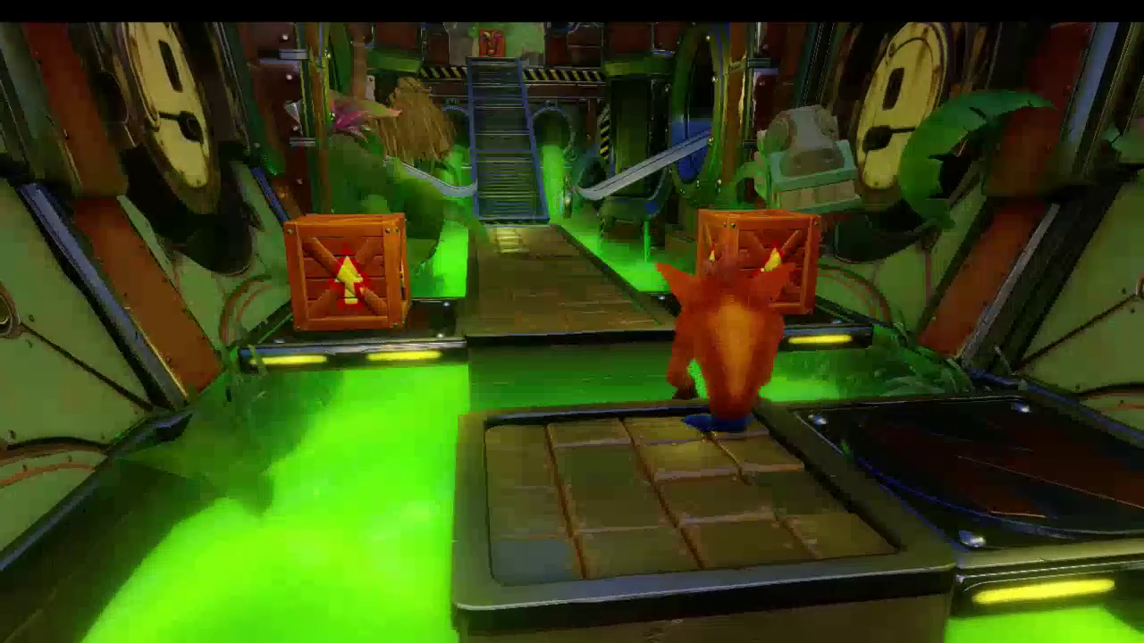
Step: Relaunch Crash 1 - Toxic Waste from NST Level Selector and examine how Crash and the hog start in the level
{"action": "key", "text": "space"}
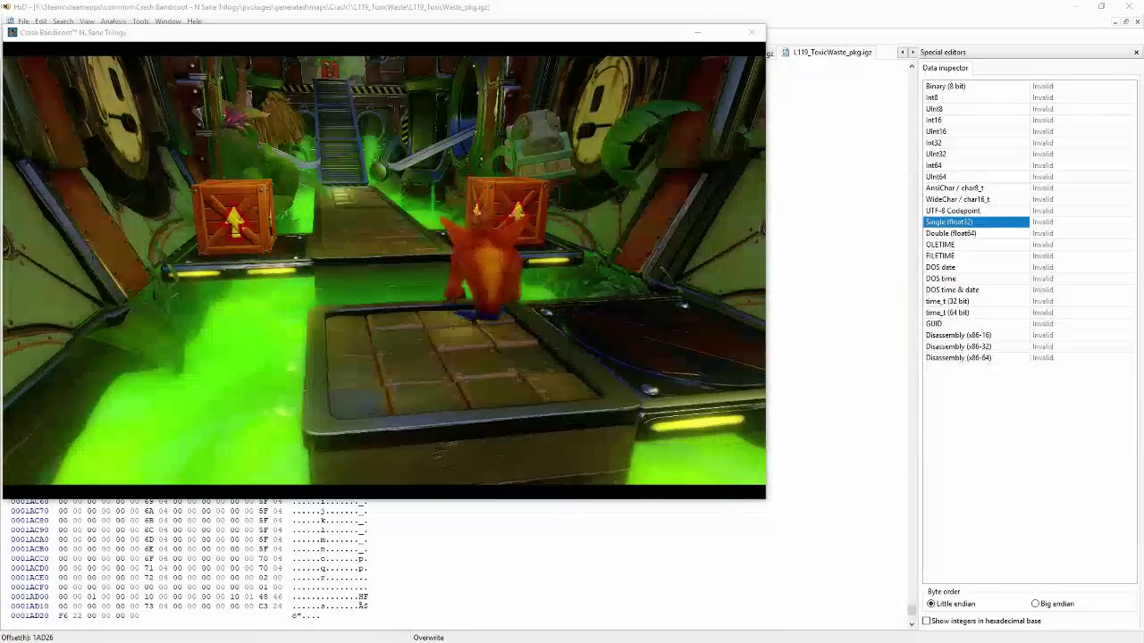
{"action": "left_click", "coordinate": [660, 31]}
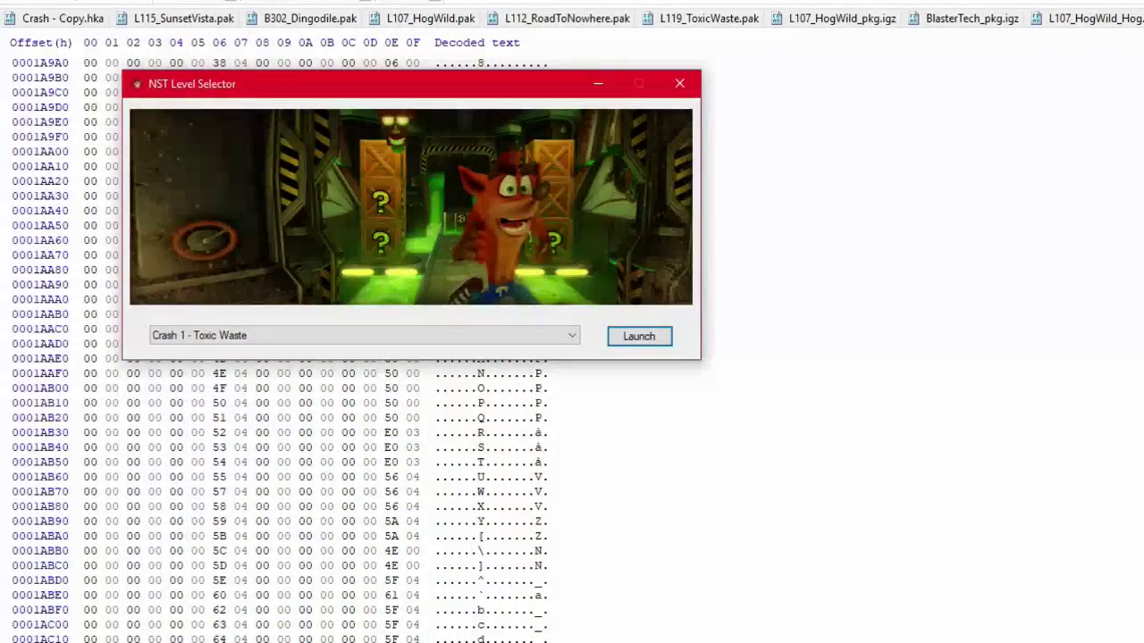
{"action": "left_click", "coordinate": [659, 335]}
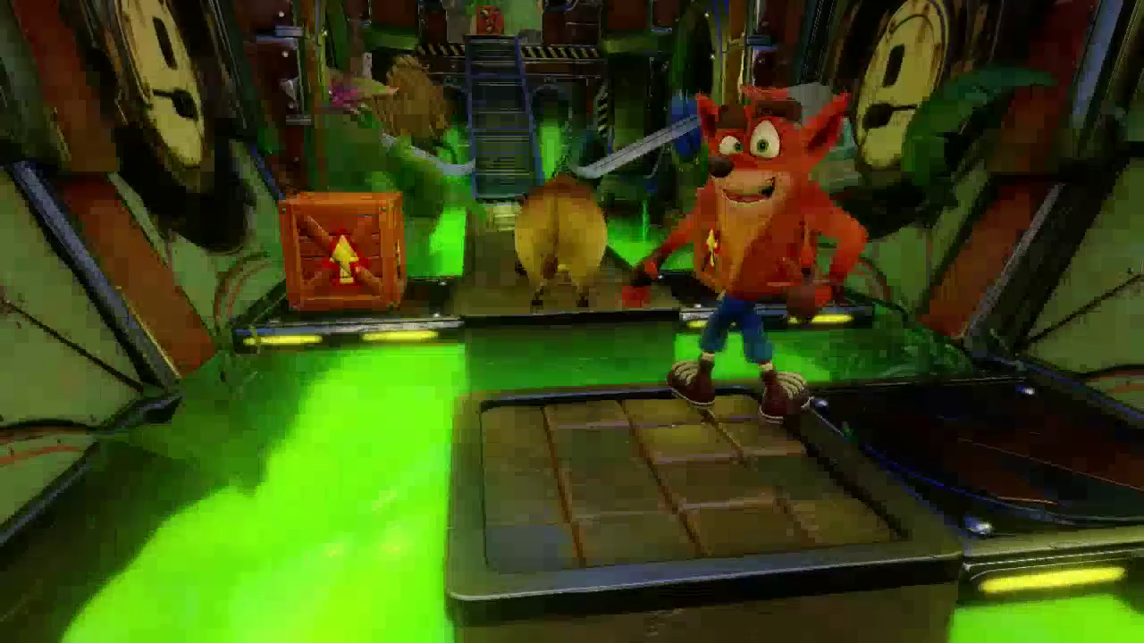
{"action": "key", "text": "Up"}
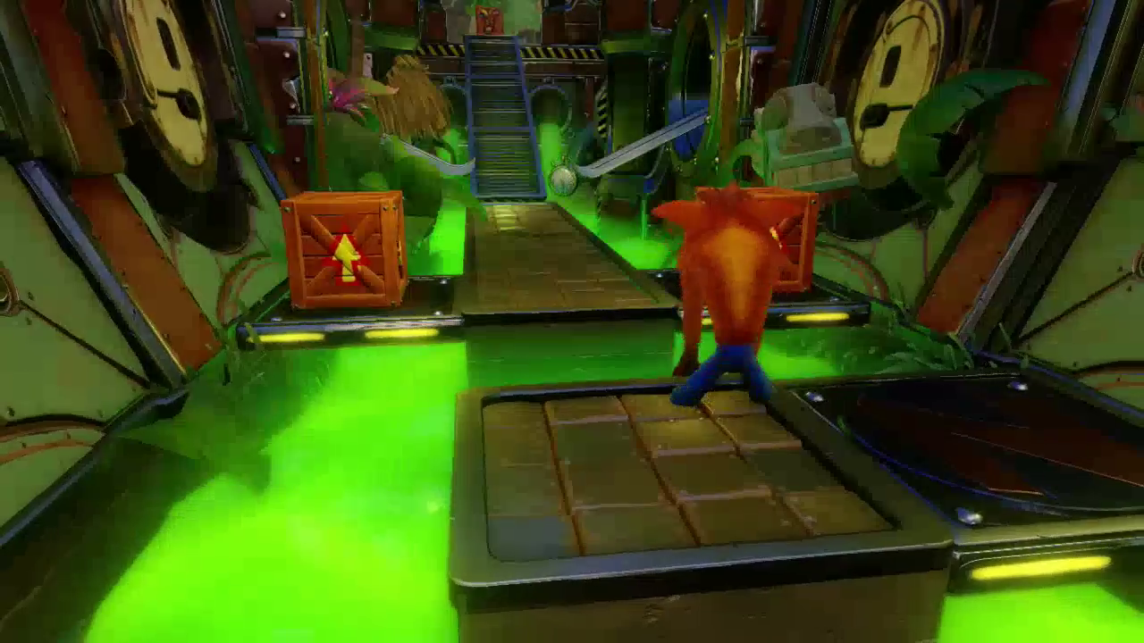
{"action": "key", "text": "Escape"}
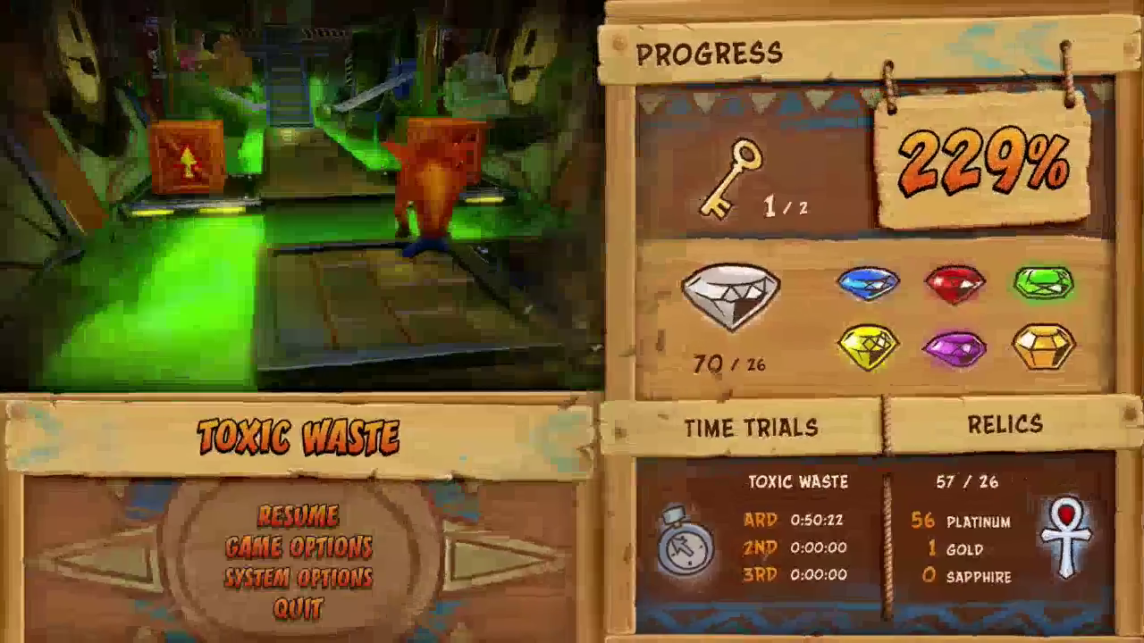
{"action": "key", "text": "Escape"}
{"action": "key", "text": "Escape"}
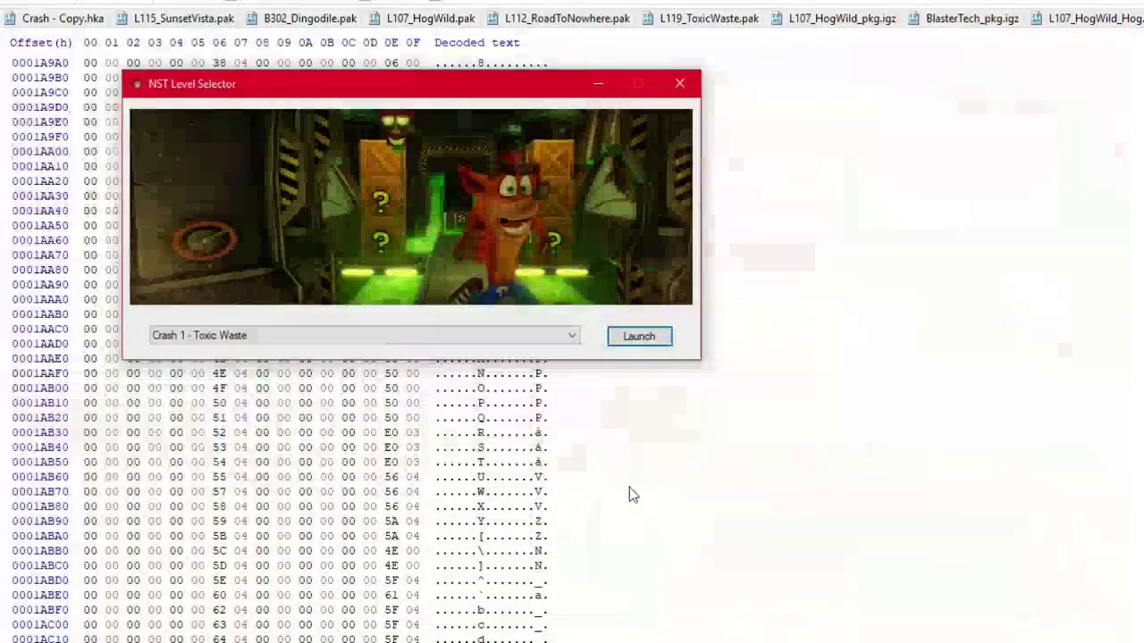
{"action": "key", "text": "Return"}
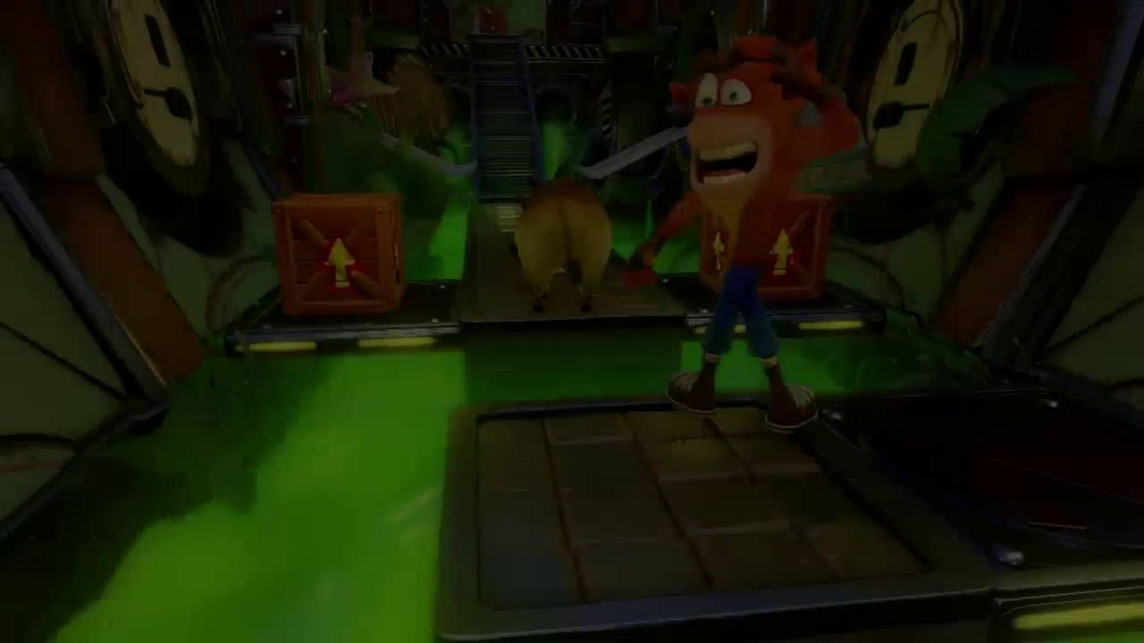
{"action": "key", "text": "space"}
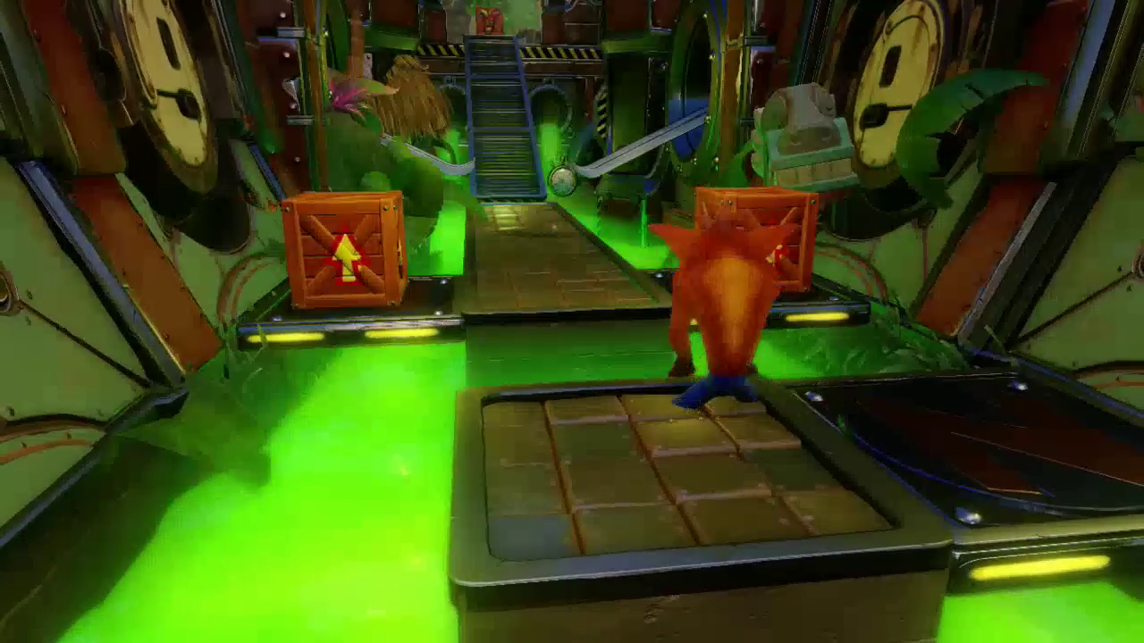
{"action": "key", "text": "Escape"}
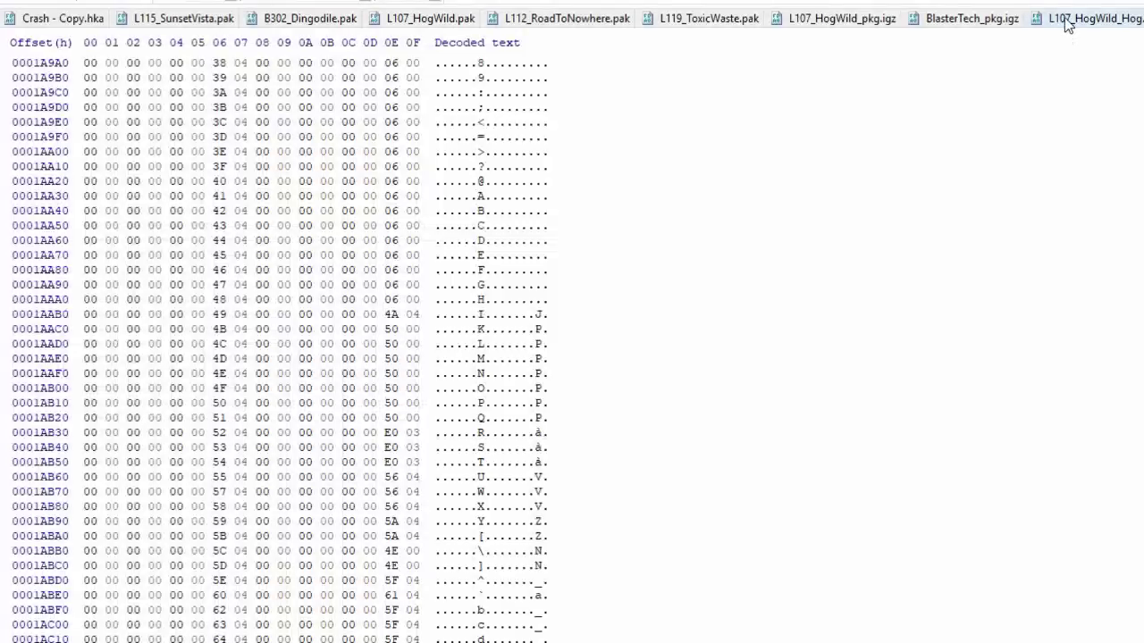
Step: In HxD, search L107_HogWild_Hog.igz for the hex value 70c1 and advance to the occurrence at offset 5316
{"action": "left_click", "coordinate": [1066, 21]}
{"action": "key", "text": "ctrl+f"}
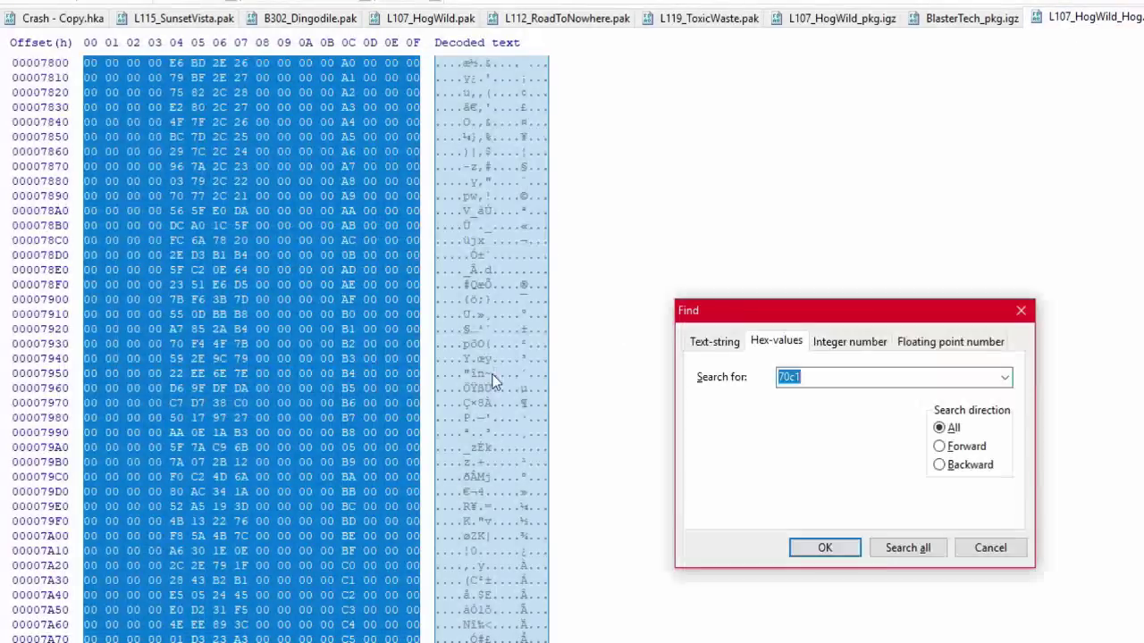
{"action": "key", "text": "Return"}
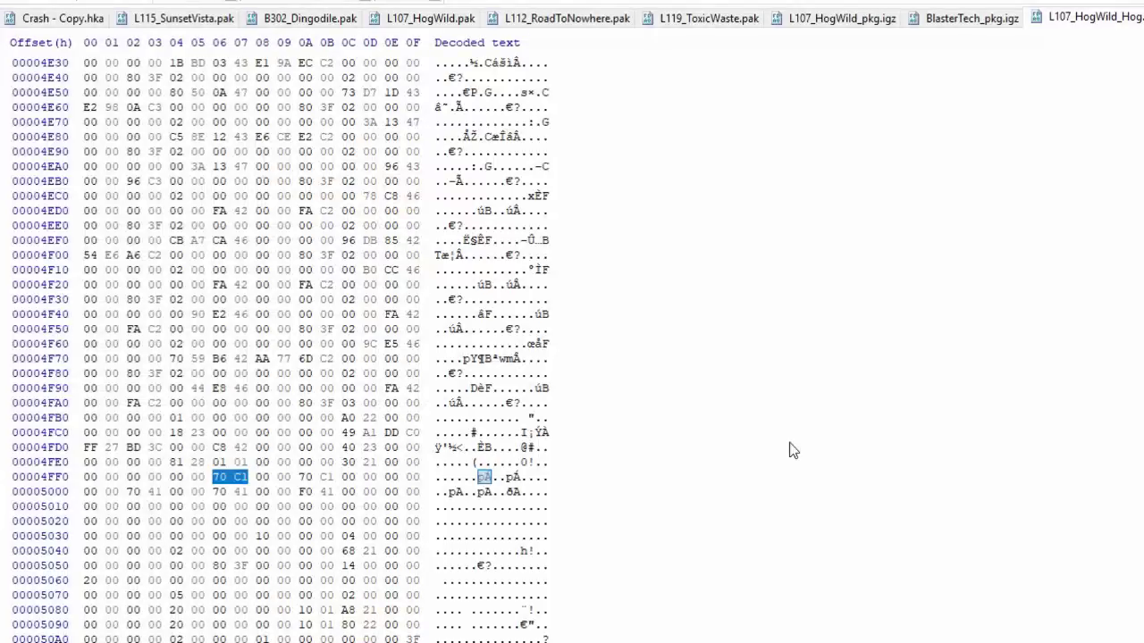
{"action": "key", "text": "F3"}
{"action": "key", "text": "F3"}
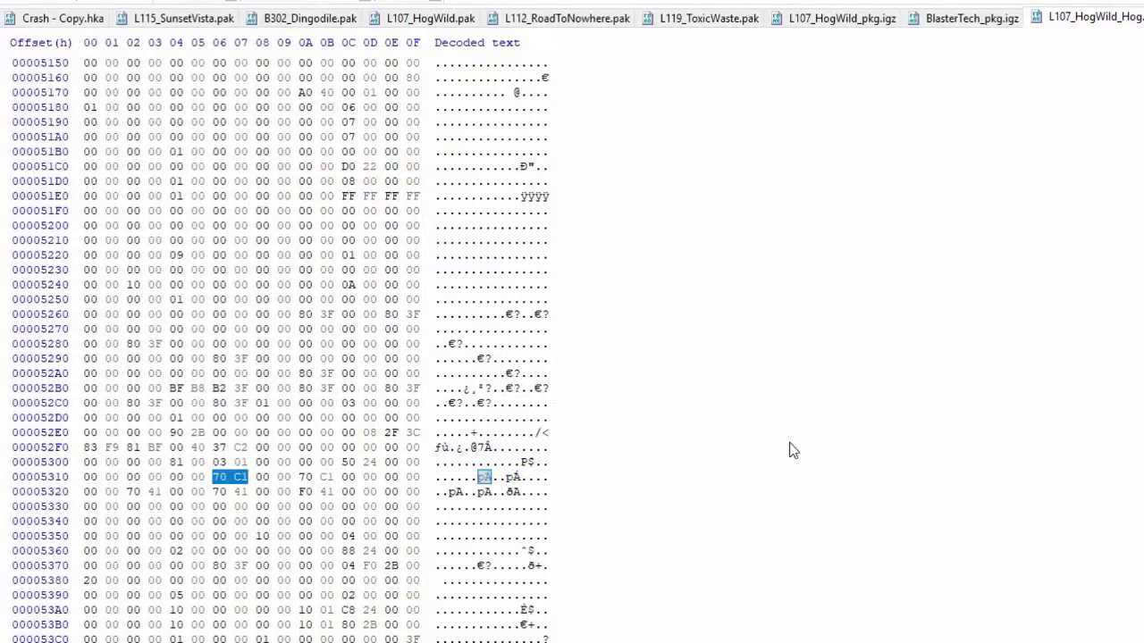
Step: Set the single-precision float at offset 52F4 of L107_HogWild_Hog.igz to 100
{"action": "left_click", "coordinate": [343, 433]}
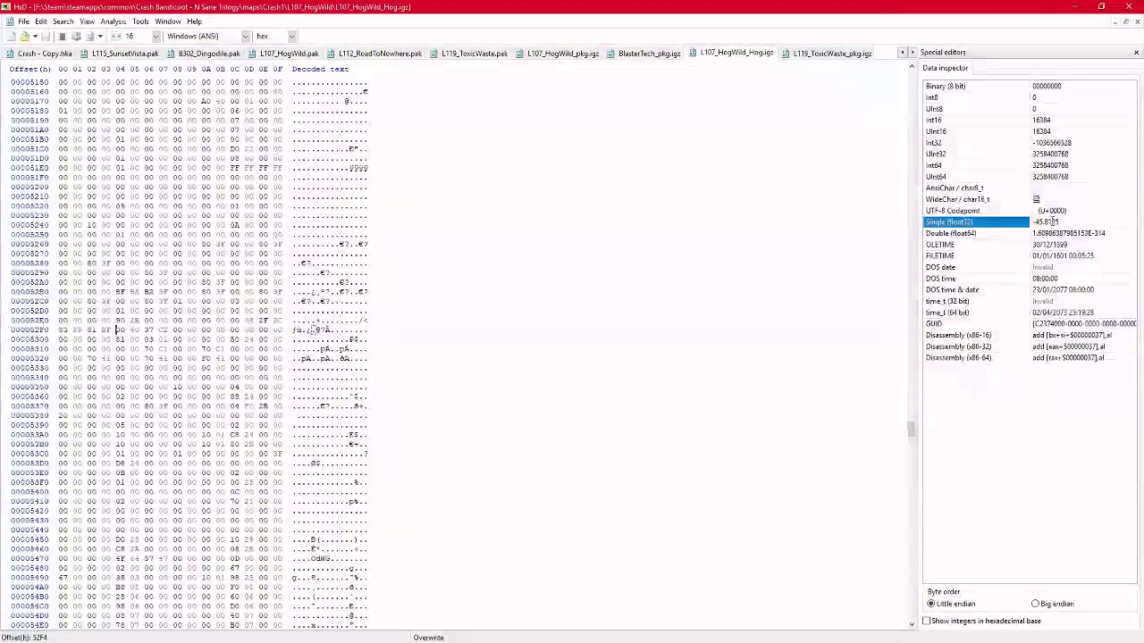
{"action": "left_click", "coordinate": [1080, 226]}
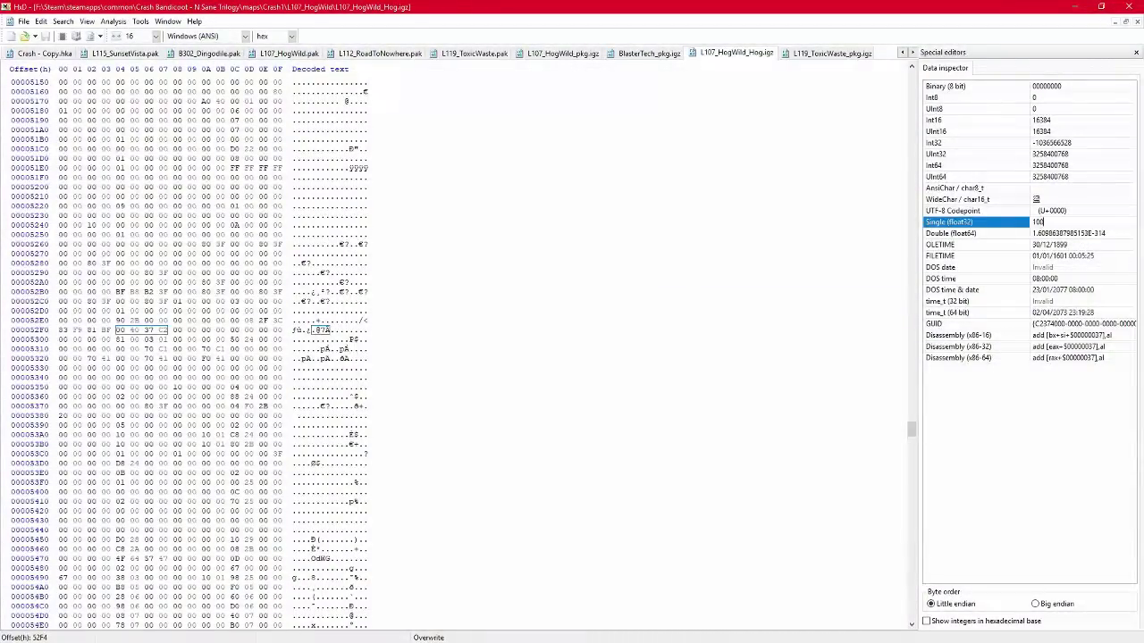
{"action": "key", "text": "Return"}
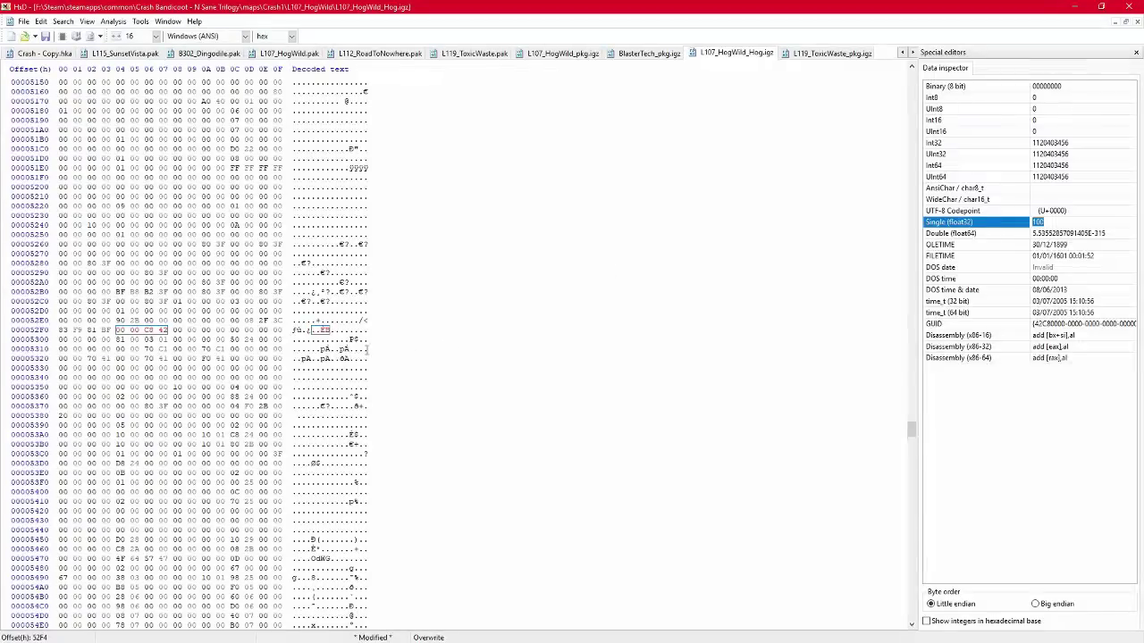
{"action": "left_click", "coordinate": [364, 350]}
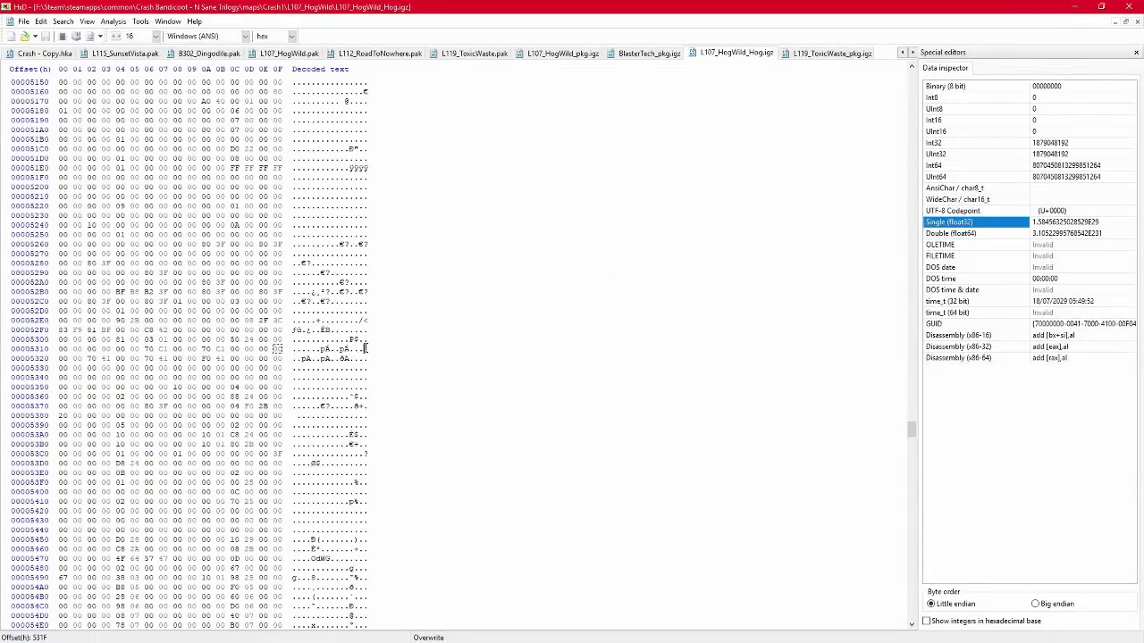
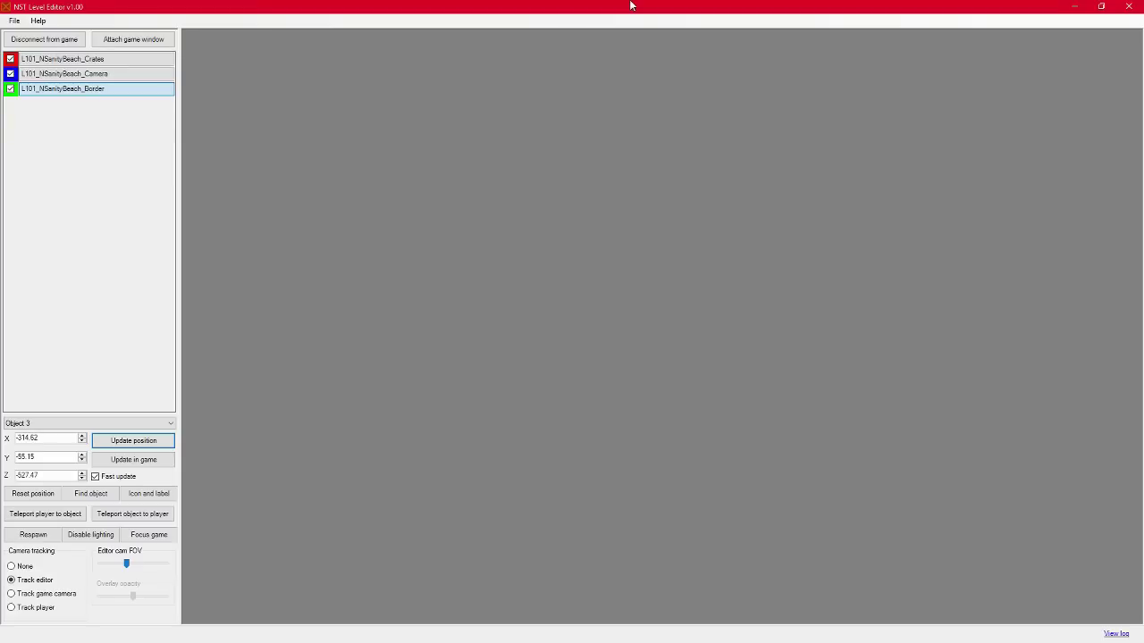
Step: Switch to NST Level Editor, attach the game window and raise the overlay opacity to its maximum
{"action": "left_click", "coordinate": [143, 39]}
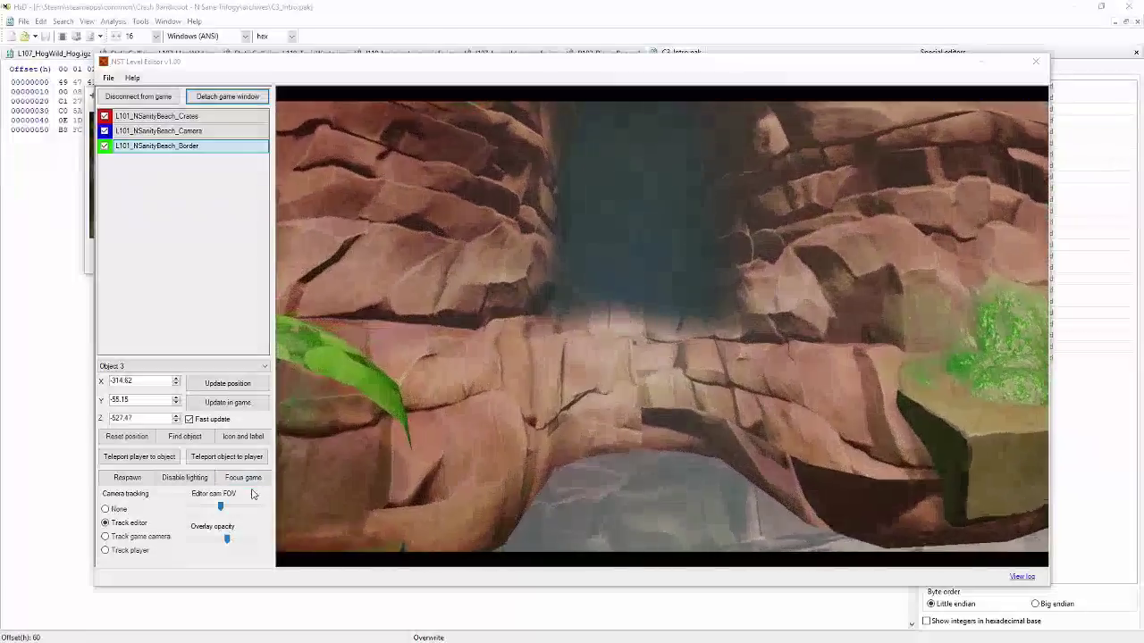
{"action": "left_click_drag", "start_coordinate": [228, 541], "coordinate": [259, 540]}
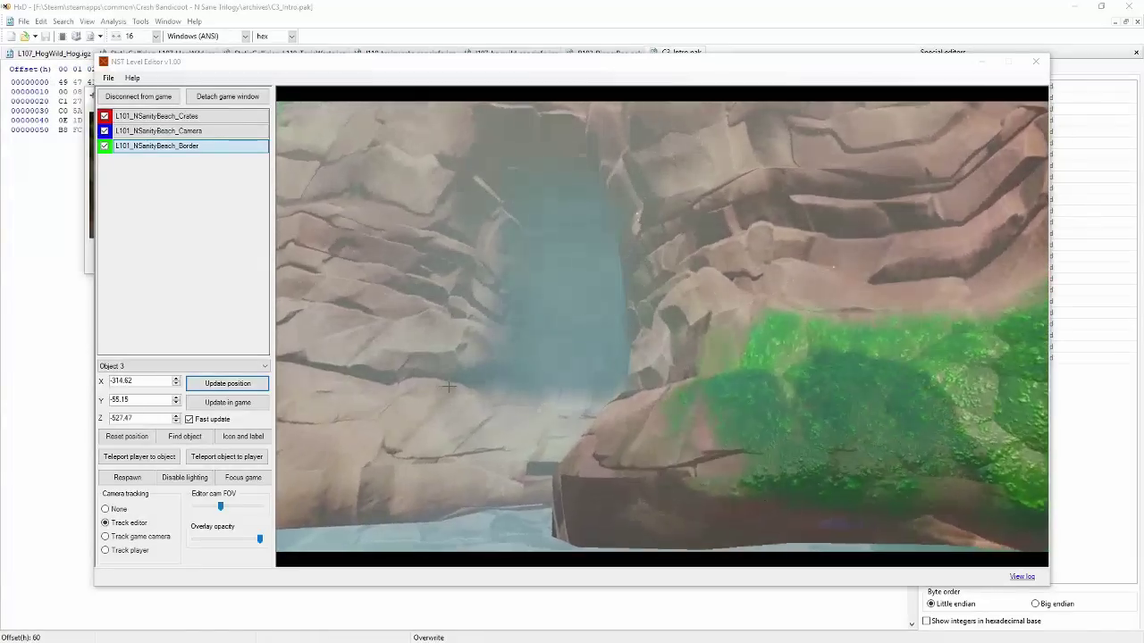
Step: Position Object 1 of L101_NSanityBeach_Crates at X 0, Y 1000, Z -52000 and update it in the game
{"action": "left_click", "coordinate": [166, 117]}
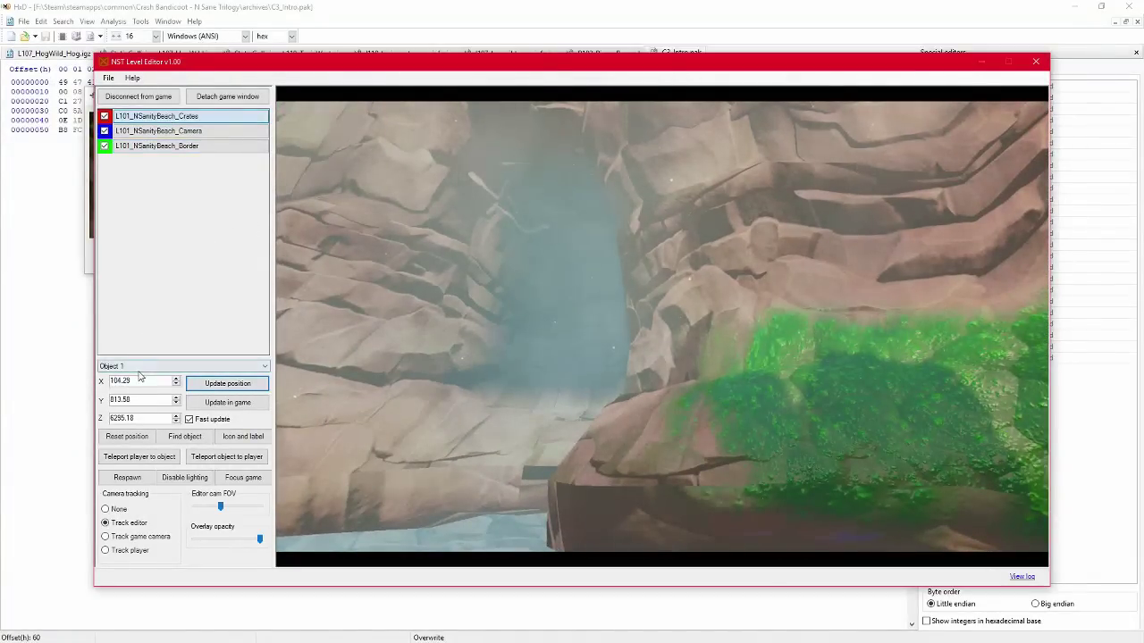
{"action": "left_click_drag", "start_coordinate": [139, 381], "coordinate": [100, 381]}
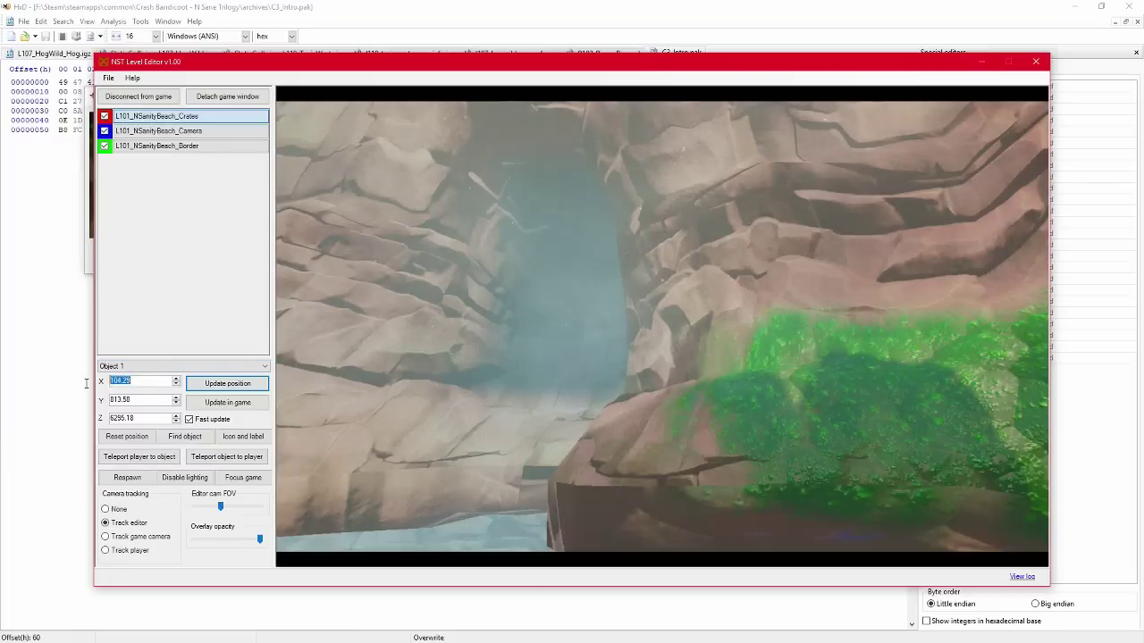
{"action": "type", "text": "0"}
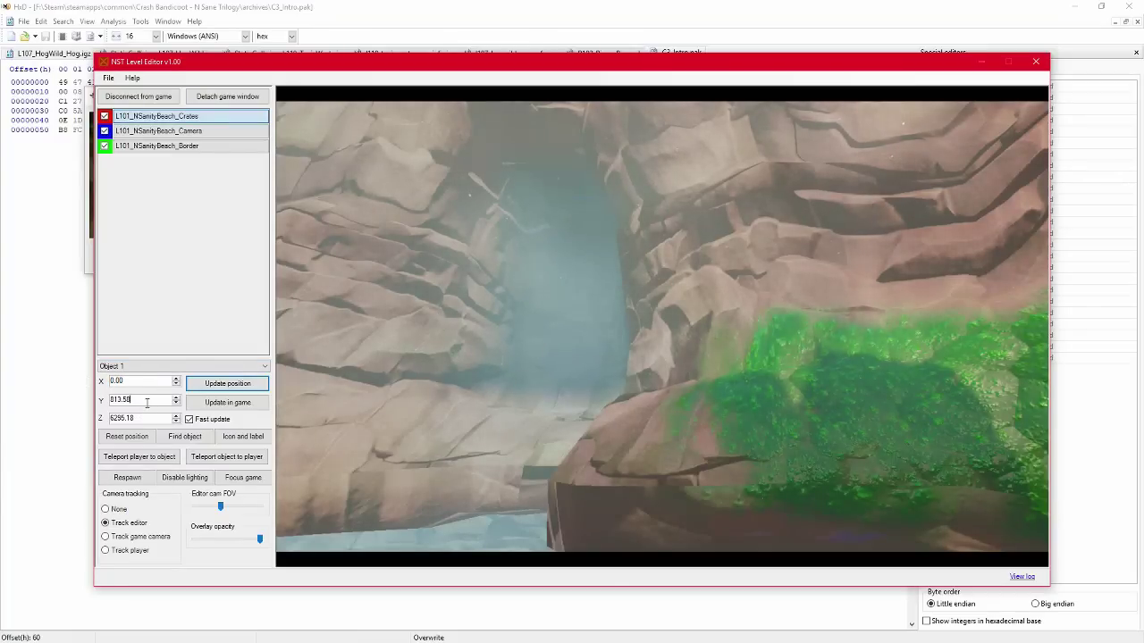
{"action": "left_click_drag", "start_coordinate": [147, 404], "coordinate": [77, 403]}
{"action": "type", "text": "1000"}
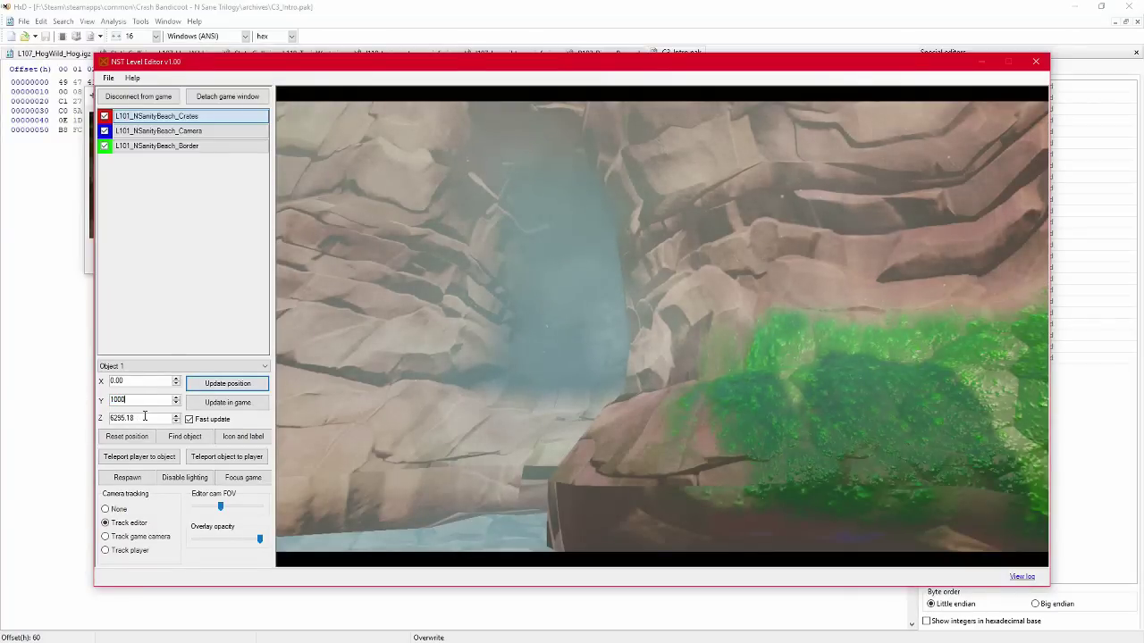
{"action": "left_click_drag", "start_coordinate": [146, 418], "coordinate": [55, 418]}
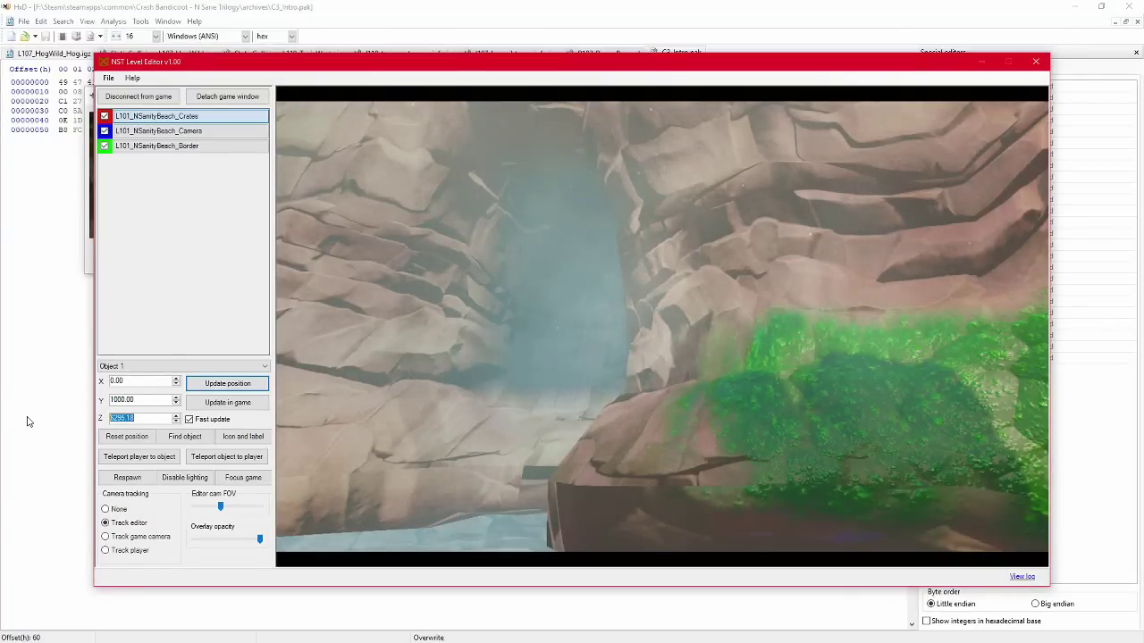
{"action": "type", "text": "1"}
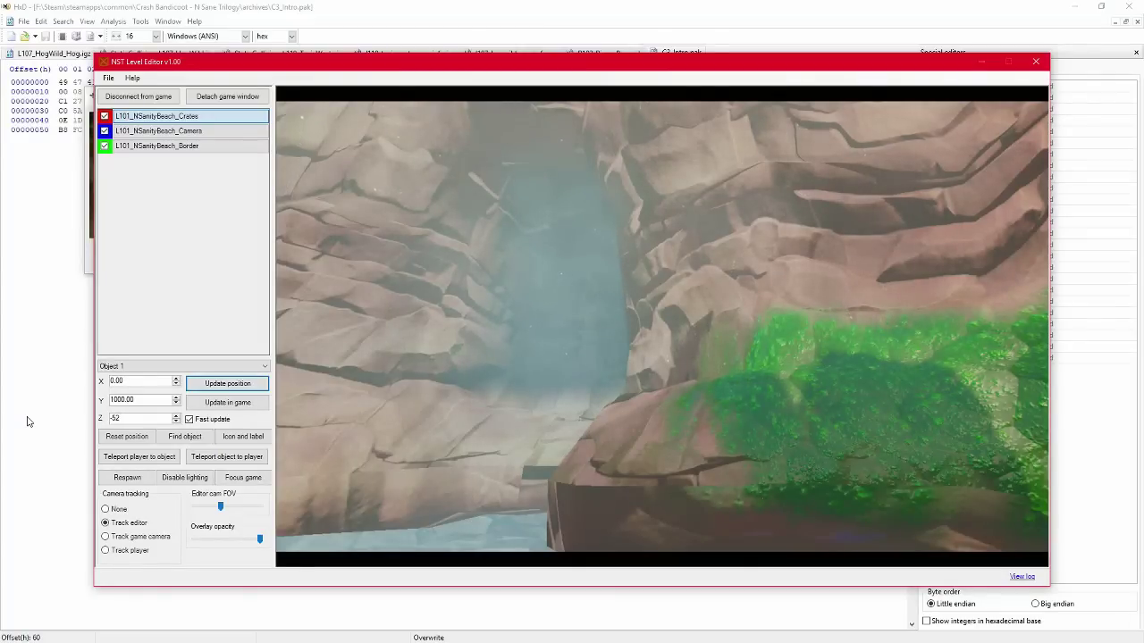
{"action": "left_click", "coordinate": [225, 403]}
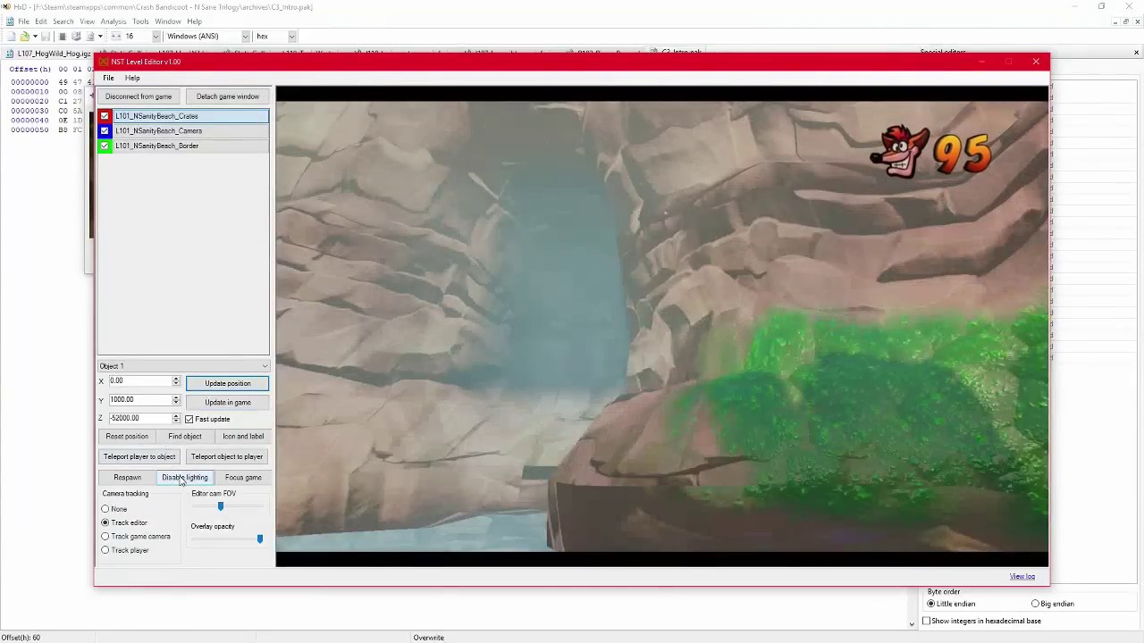
Step: Teleport the player to Object 1, then find and select its crate in the level view
{"action": "left_click", "coordinate": [177, 456]}
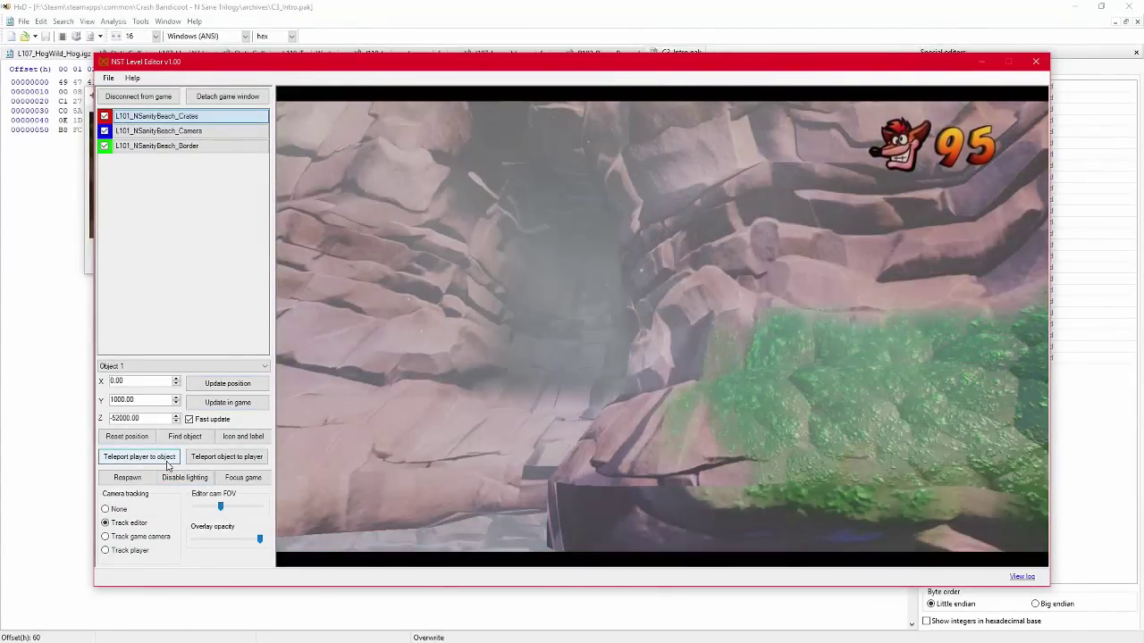
{"action": "left_click", "coordinate": [185, 437]}
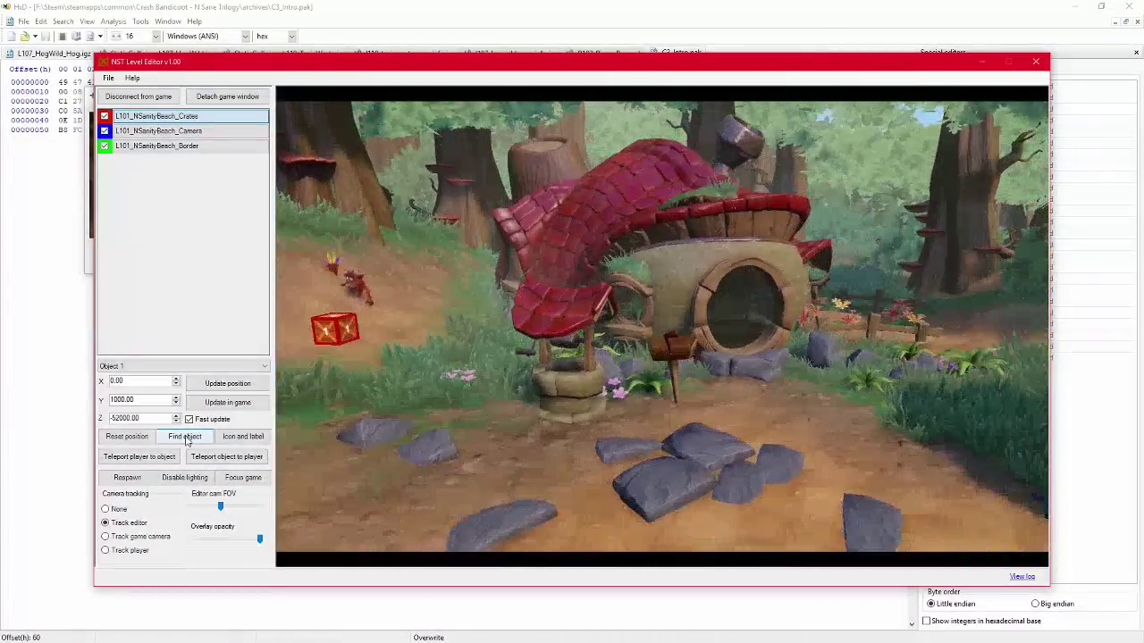
{"action": "left_click", "coordinate": [333, 331]}
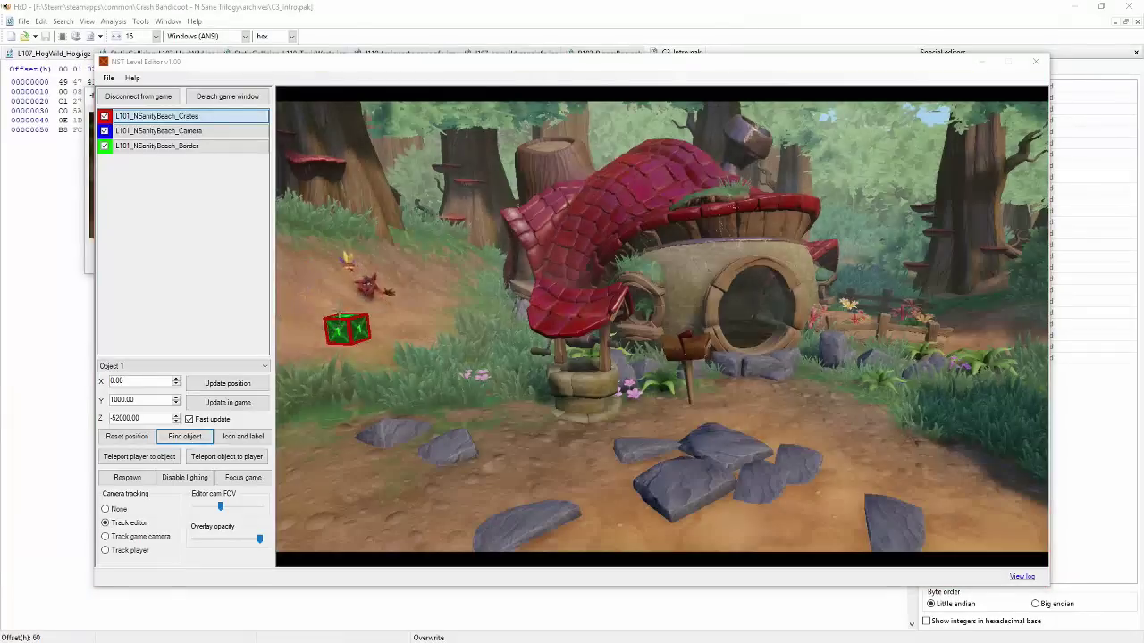
Step: Move the crate in front of the house by setting its X to 1300 and Z to -52500
{"action": "left_click", "coordinate": [243, 355]}
{"action": "left_click", "coordinate": [176, 381]}
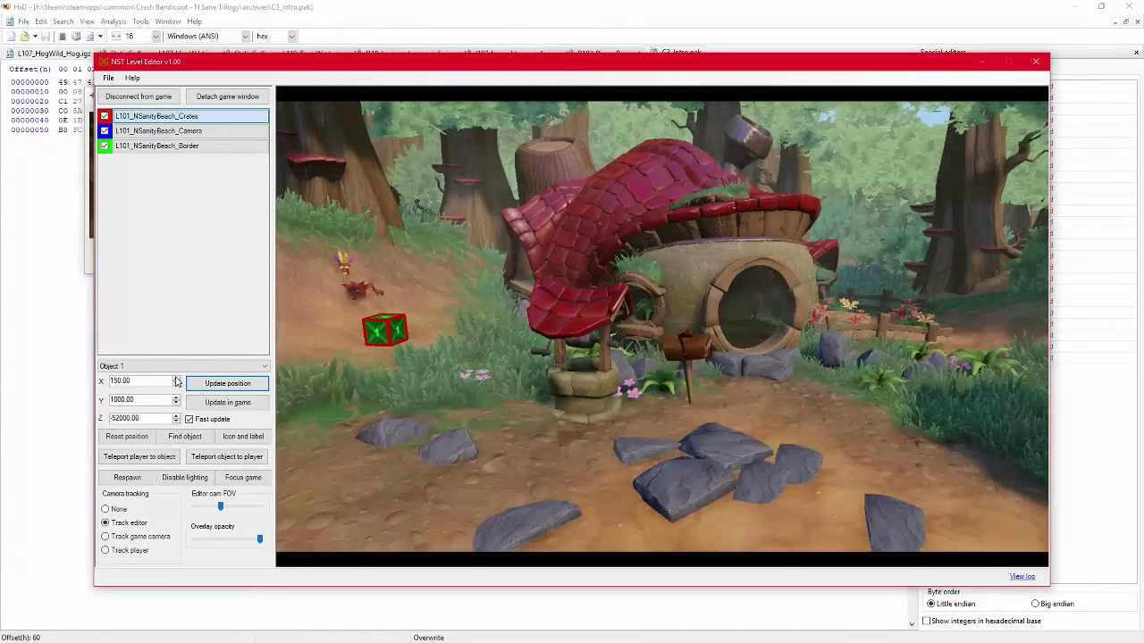
{"action": "left_click", "coordinate": [176, 380]}
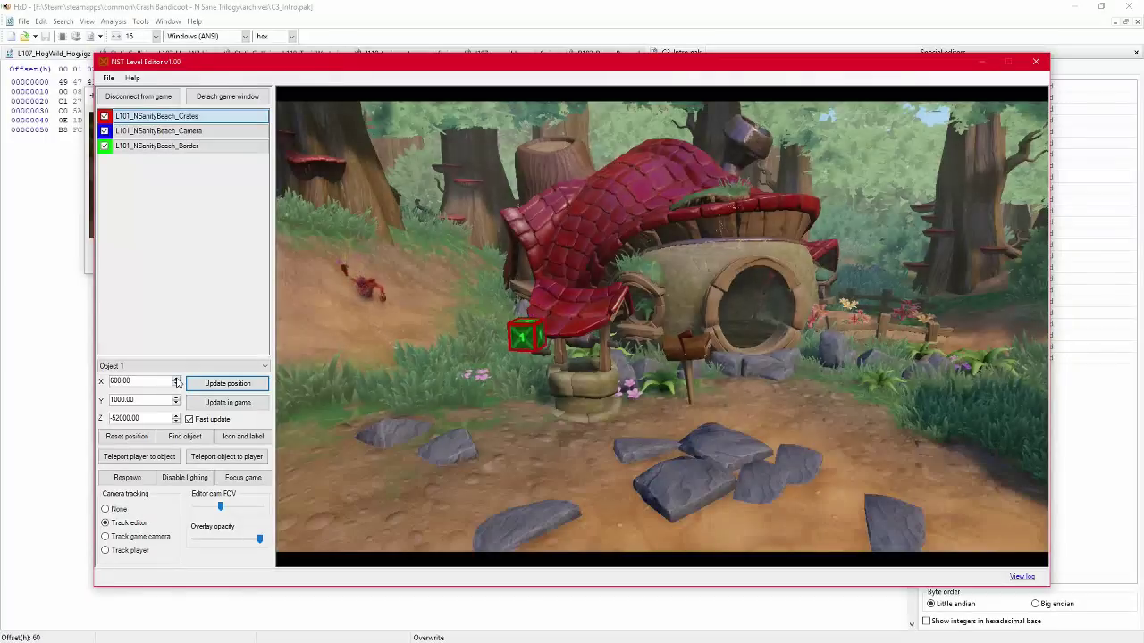
{"action": "left_click", "coordinate": [176, 381]}
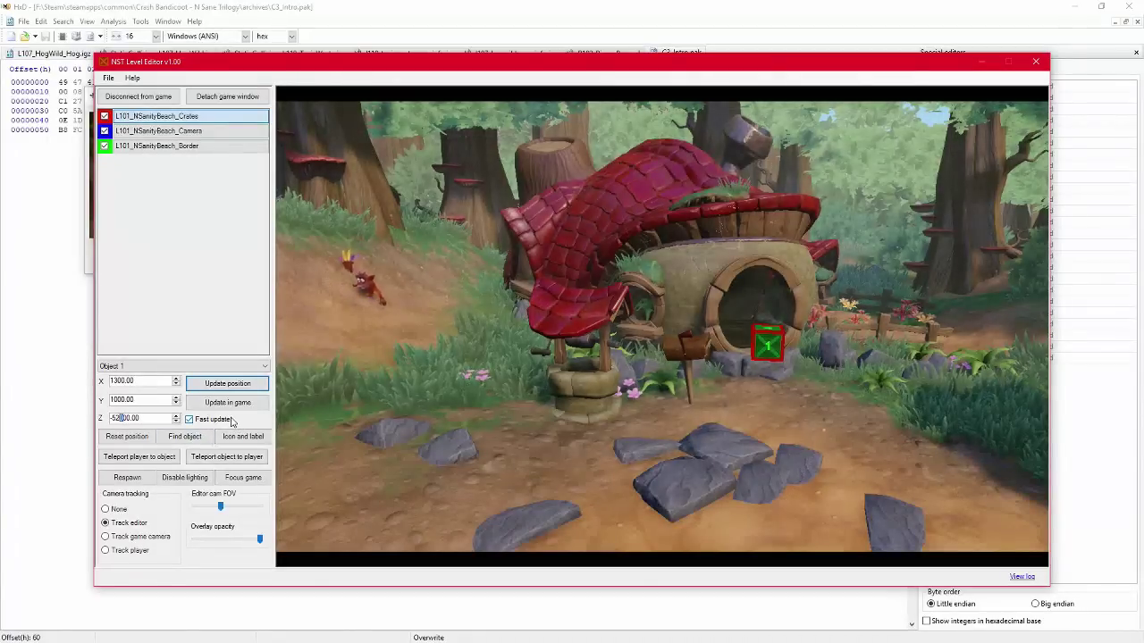
{"action": "key", "text": "Return"}
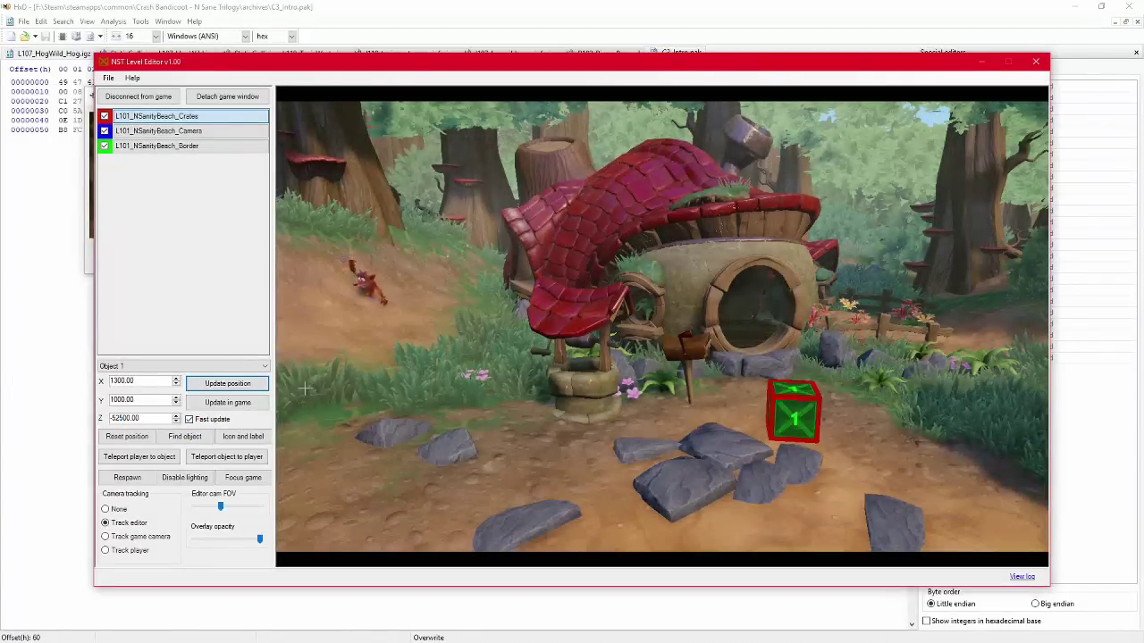
Step: Update the moved crate in the game and teleport the player to it
{"action": "left_click", "coordinate": [227, 403]}
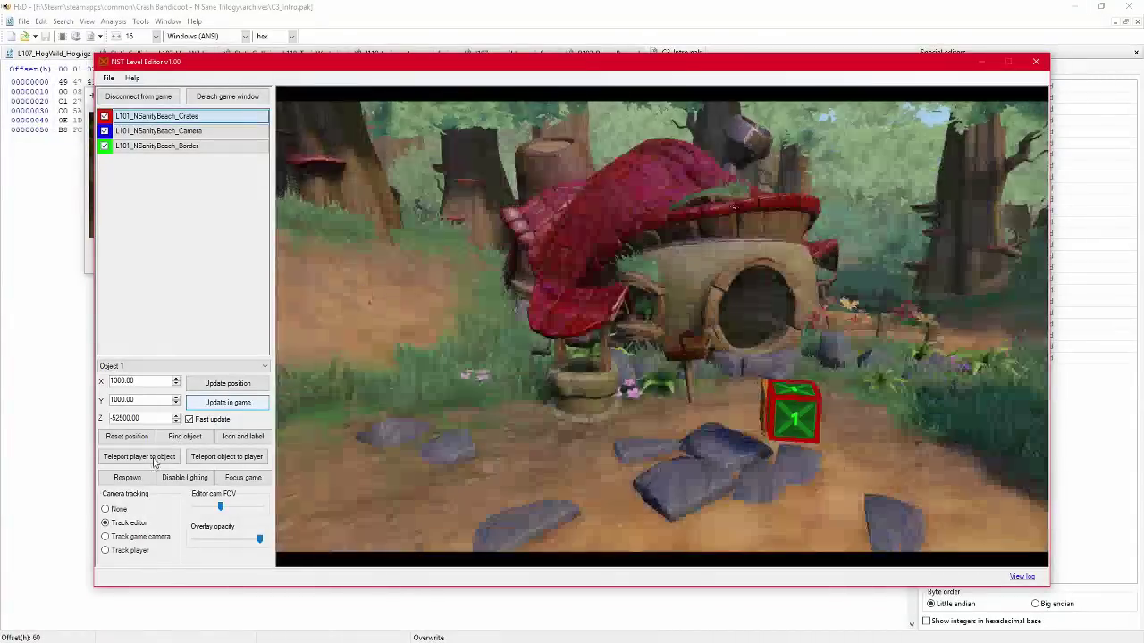
{"action": "left_click", "coordinate": [155, 457]}
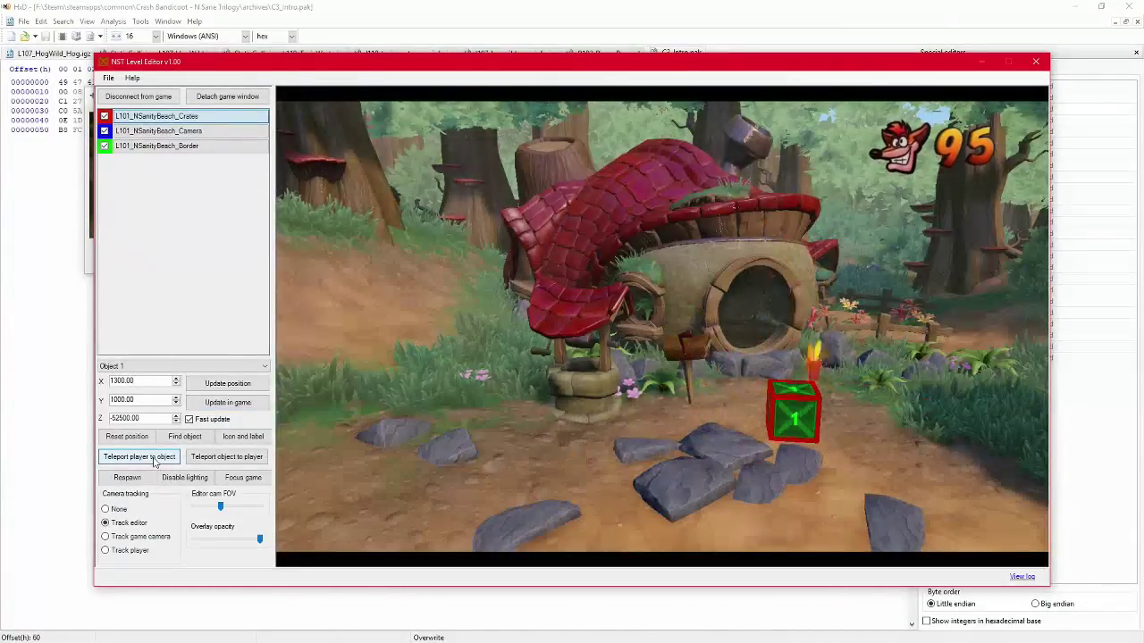
Step: Teleport the player to Object 1 of L101_NSanityBeach_Crates, then to Object 1 of L101_NSanityBeach_Camera
{"action": "left_click", "coordinate": [155, 459]}
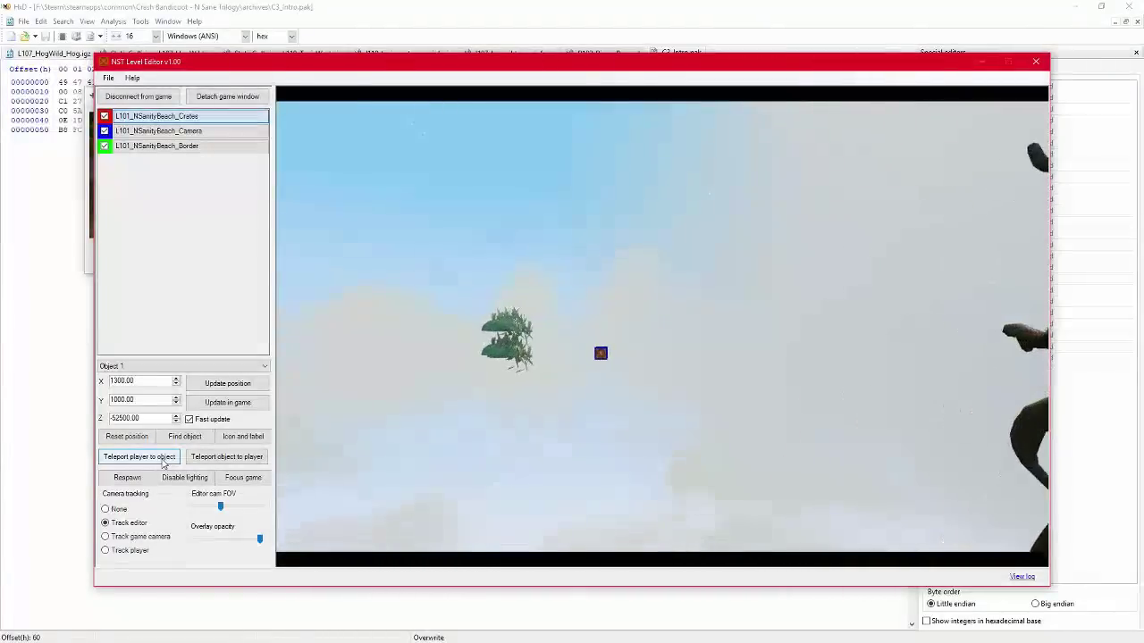
{"action": "left_click", "coordinate": [162, 458]}
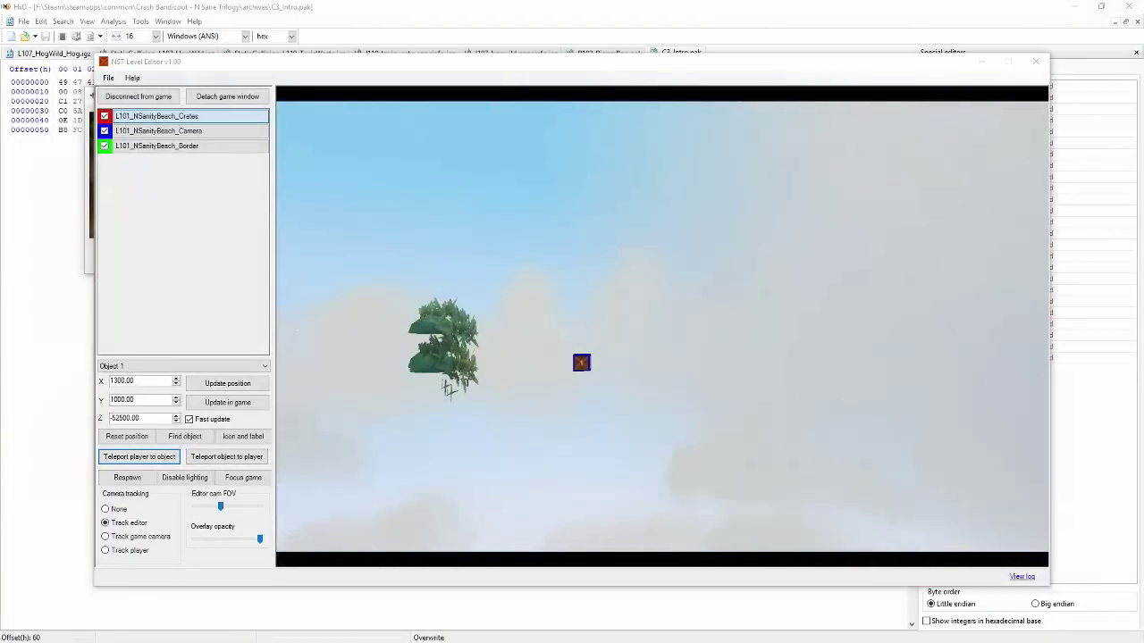
{"action": "left_click", "coordinate": [158, 131]}
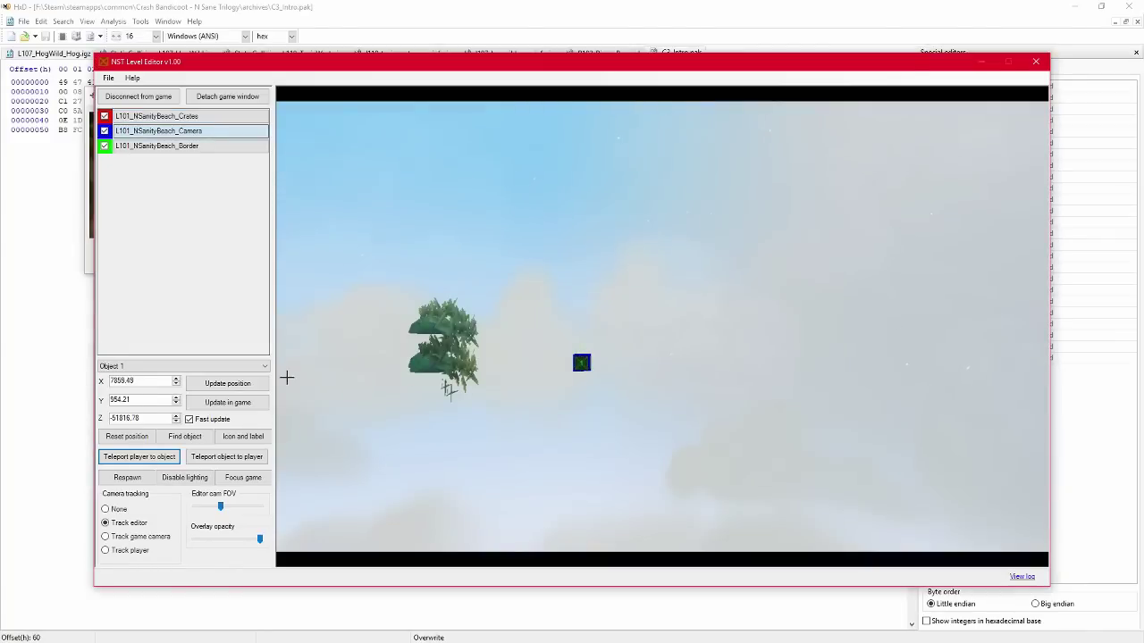
{"action": "left_click", "coordinate": [162, 457]}
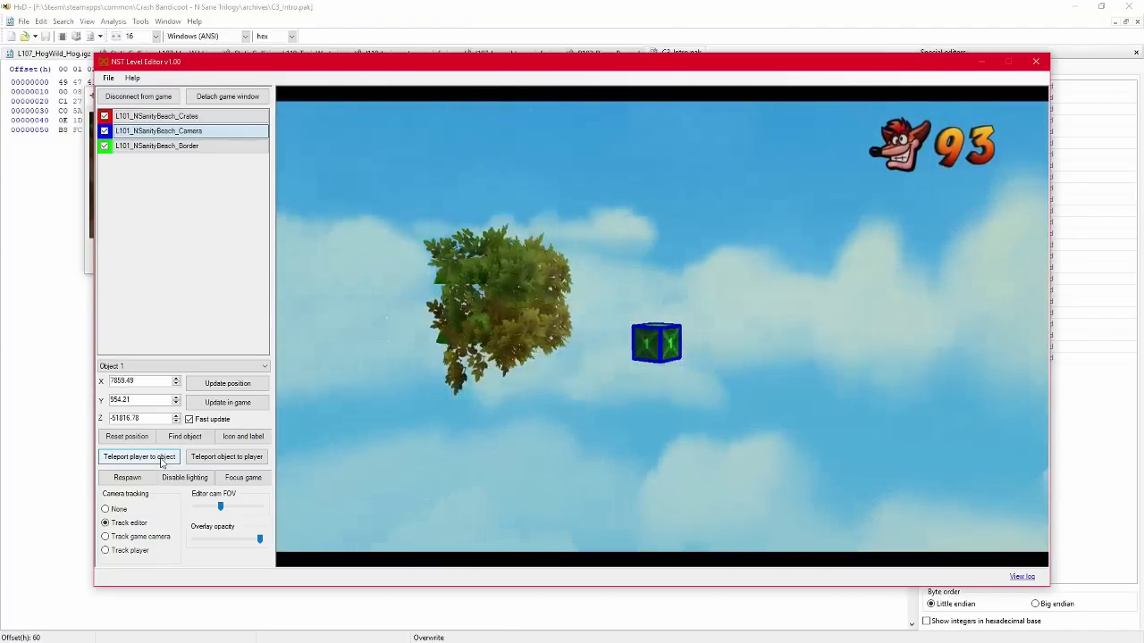
Step: Disable the lighting around the L101_NSanityBeach_Camera object and reduce the overlay opacity to its minimum
{"action": "left_click", "coordinate": [189, 480]}
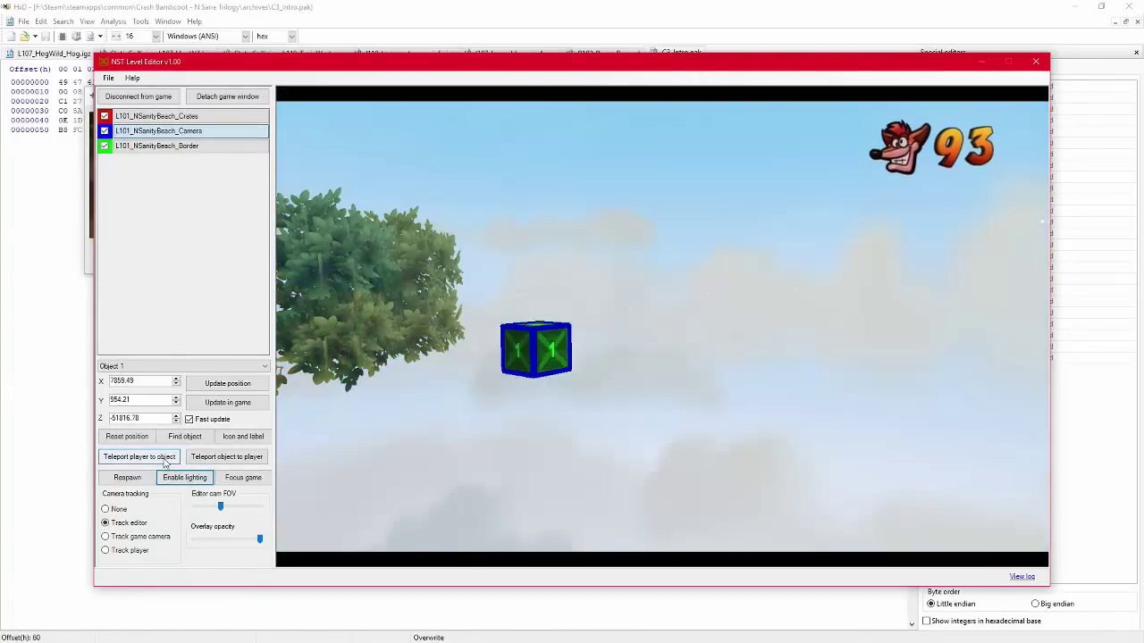
{"action": "left_click", "coordinate": [164, 459]}
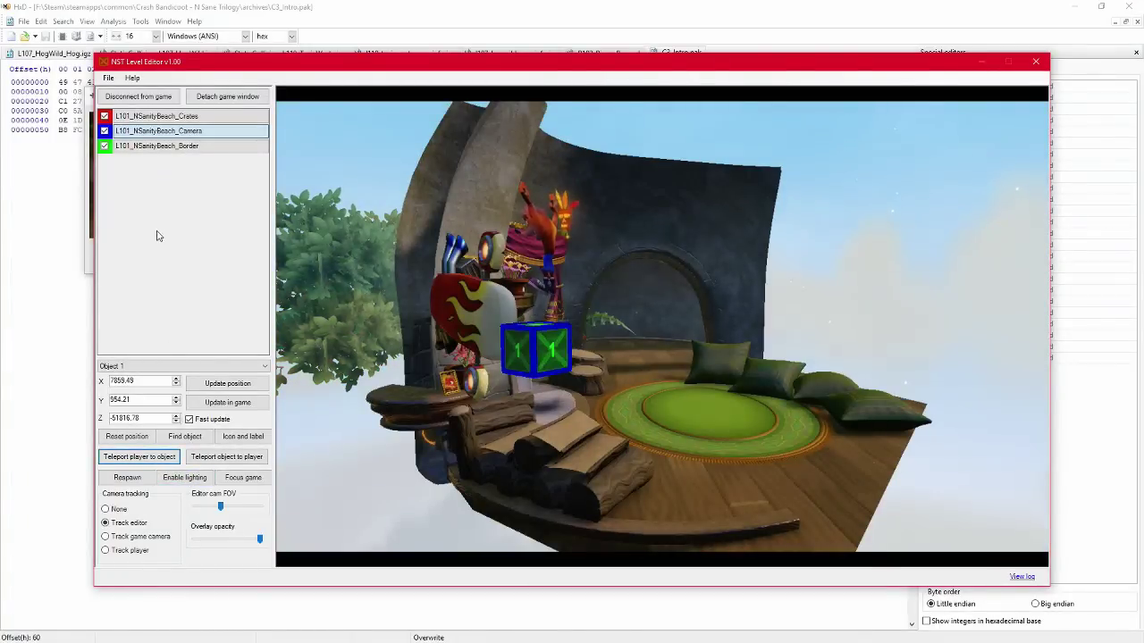
{"action": "left_click", "coordinate": [258, 539]}
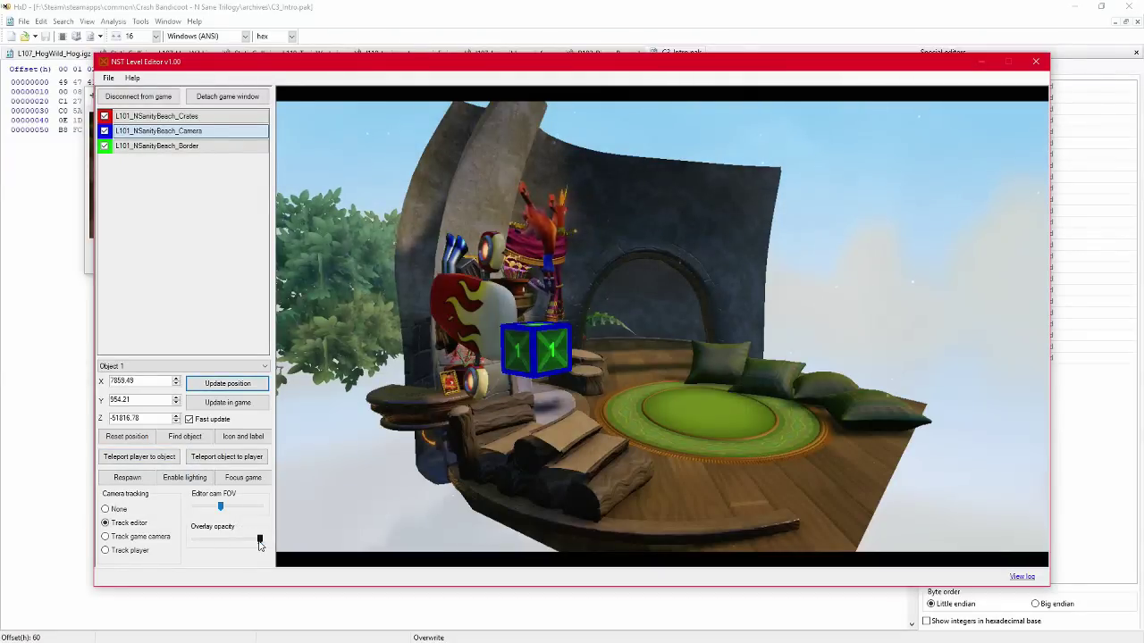
{"action": "left_click_drag", "start_coordinate": [259, 541], "coordinate": [168, 542]}
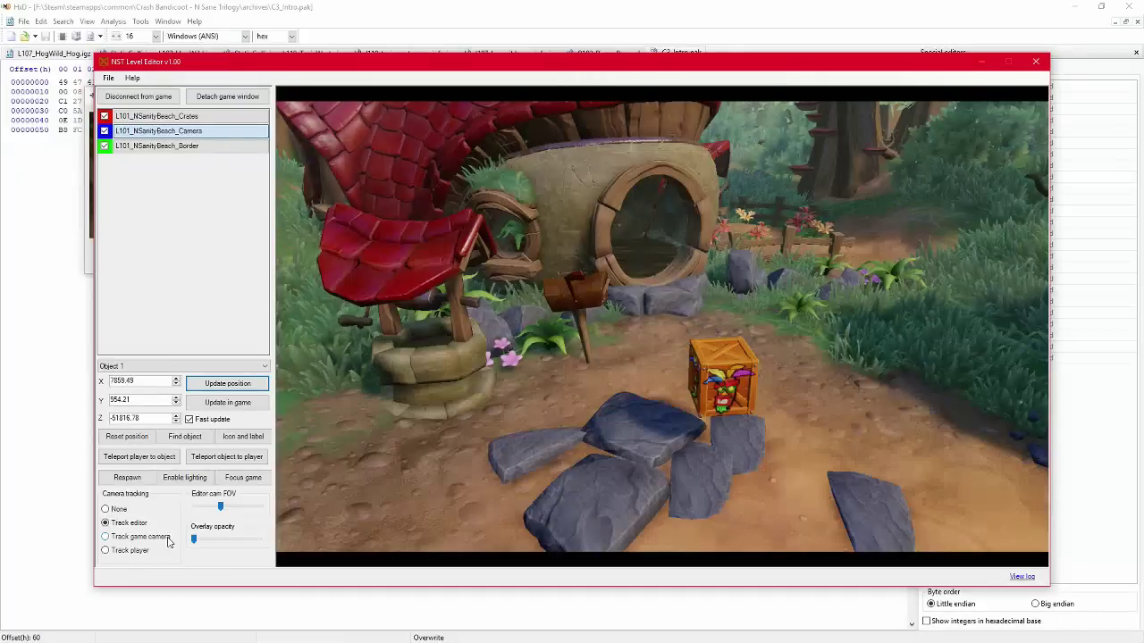
Step: Close NST Level Editor and the running game
{"action": "left_click", "coordinate": [717, 606]}
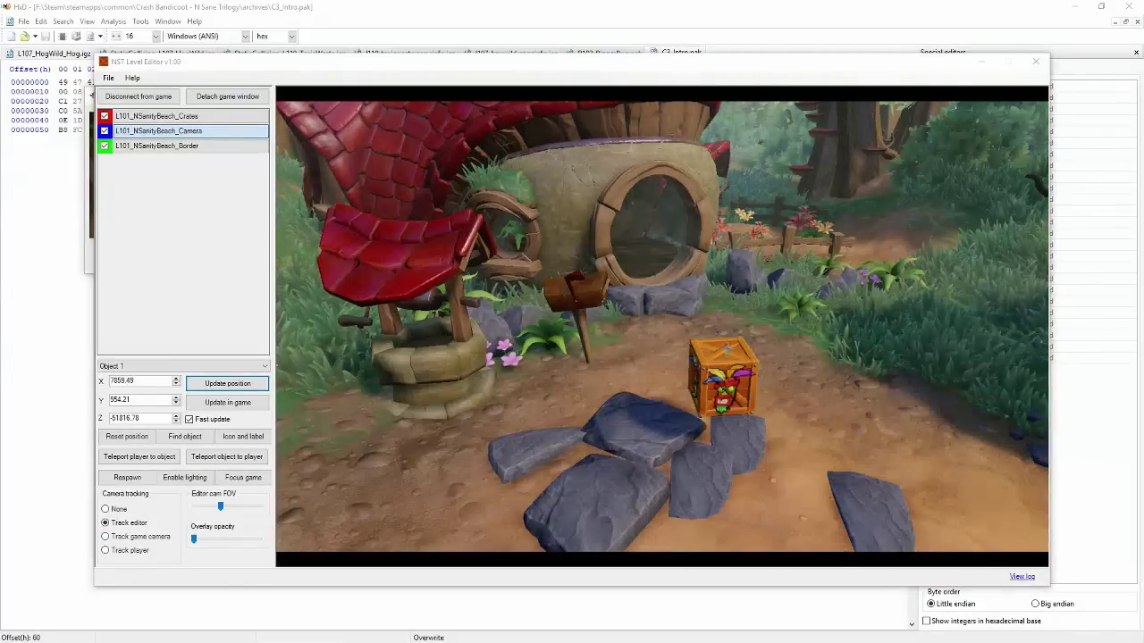
{"action": "left_click", "coordinate": [1035, 60]}
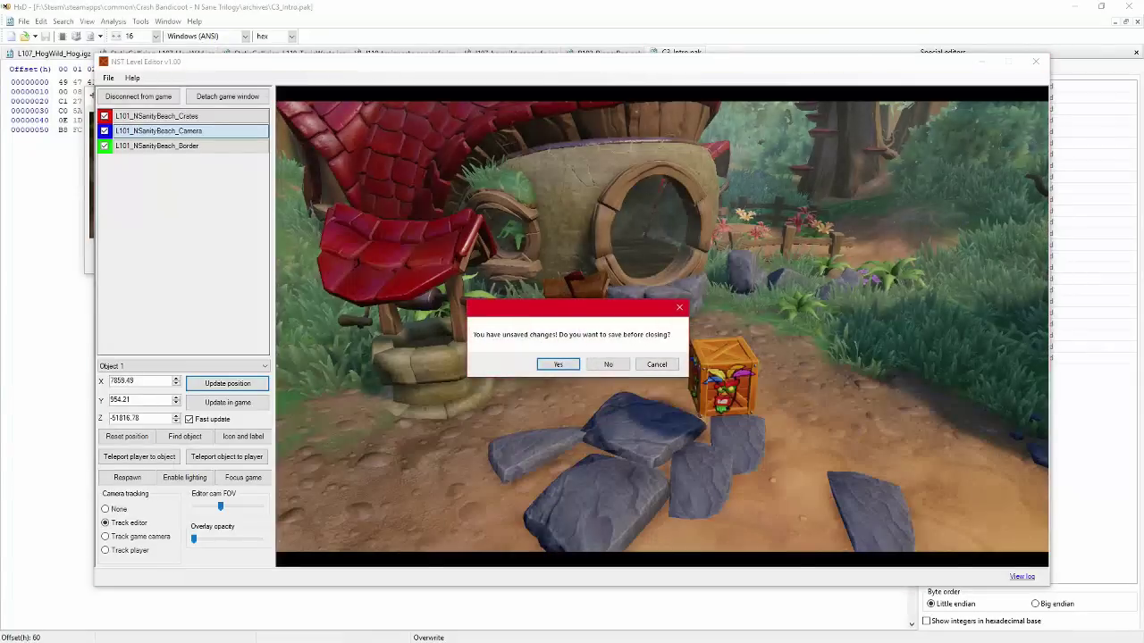
{"action": "key", "text": "Escape"}
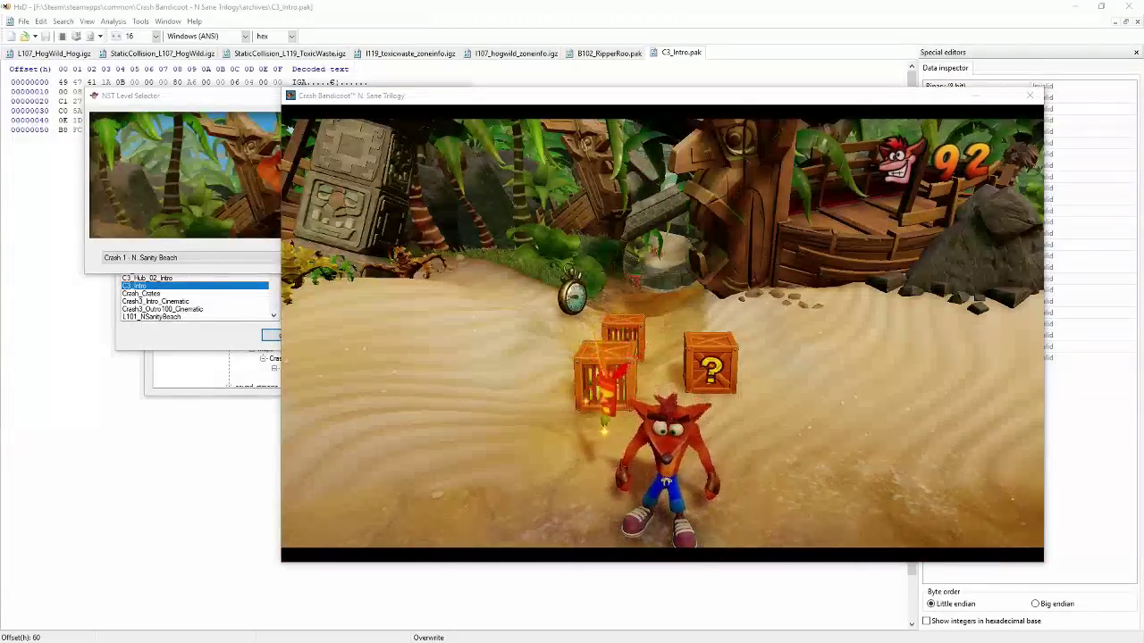
{"action": "left_click", "coordinate": [1029, 95]}
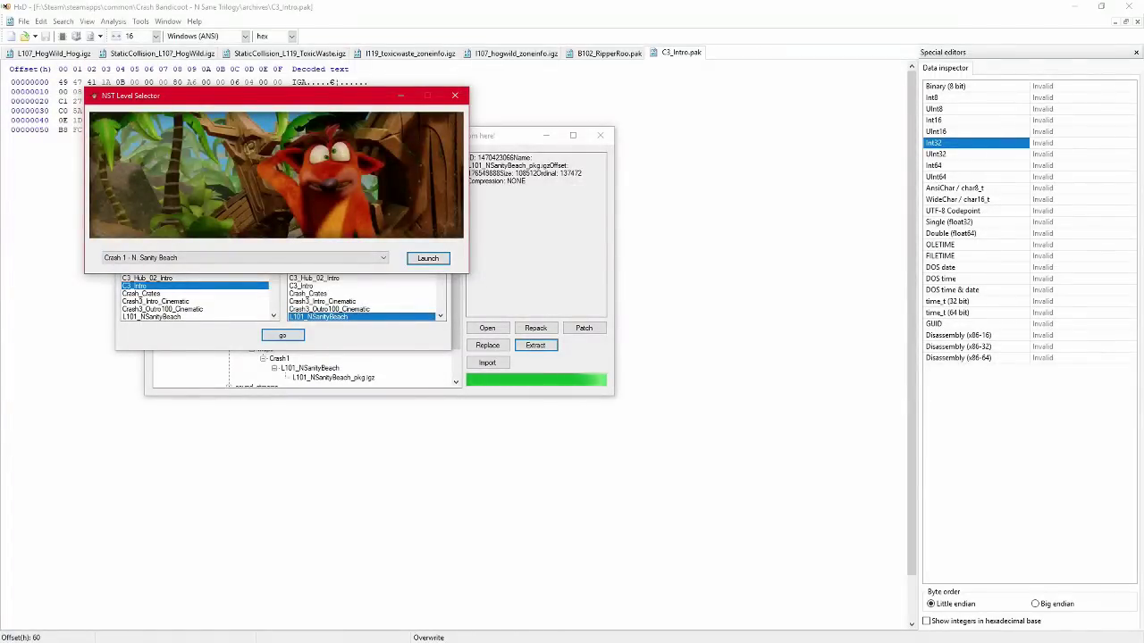
Step: Switch to NST Explorer and open C3_Intro.pak.old from the archives folder of Crash Bandicoot - N Sane Trilogy_
{"action": "key", "text": "alt+Tab"}
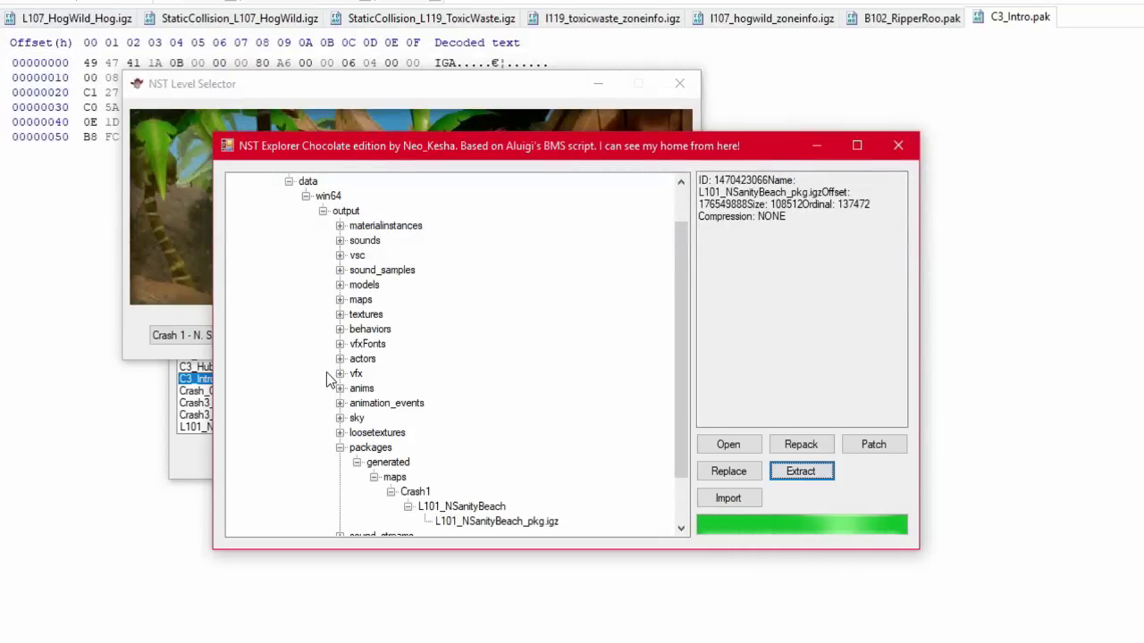
{"action": "left_click", "coordinate": [729, 444]}
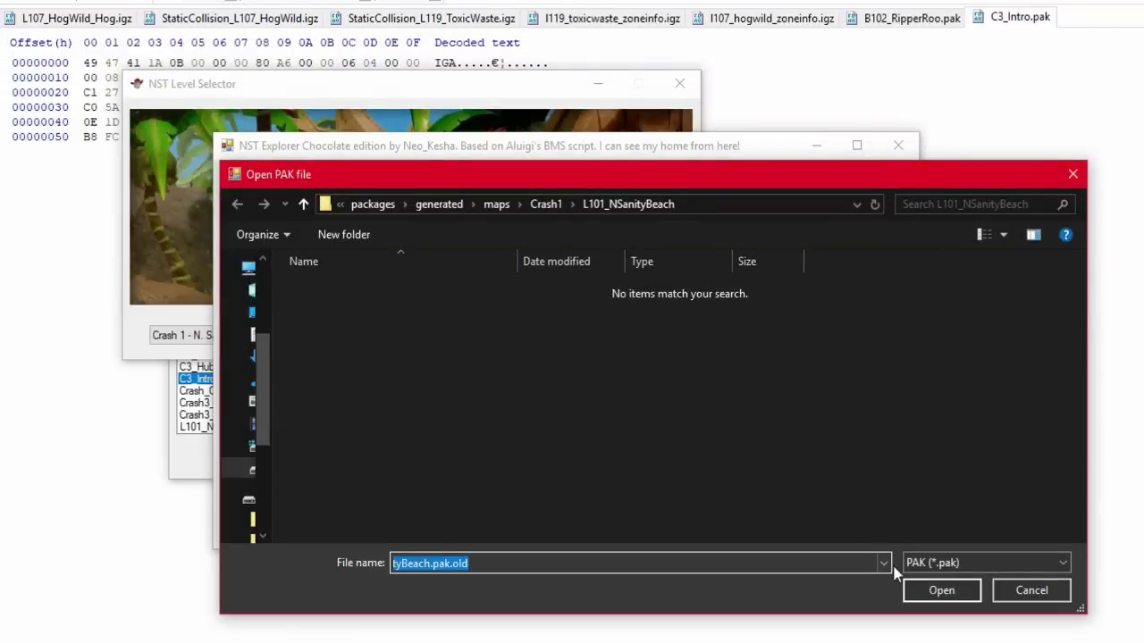
{"action": "left_click", "coordinate": [882, 563]}
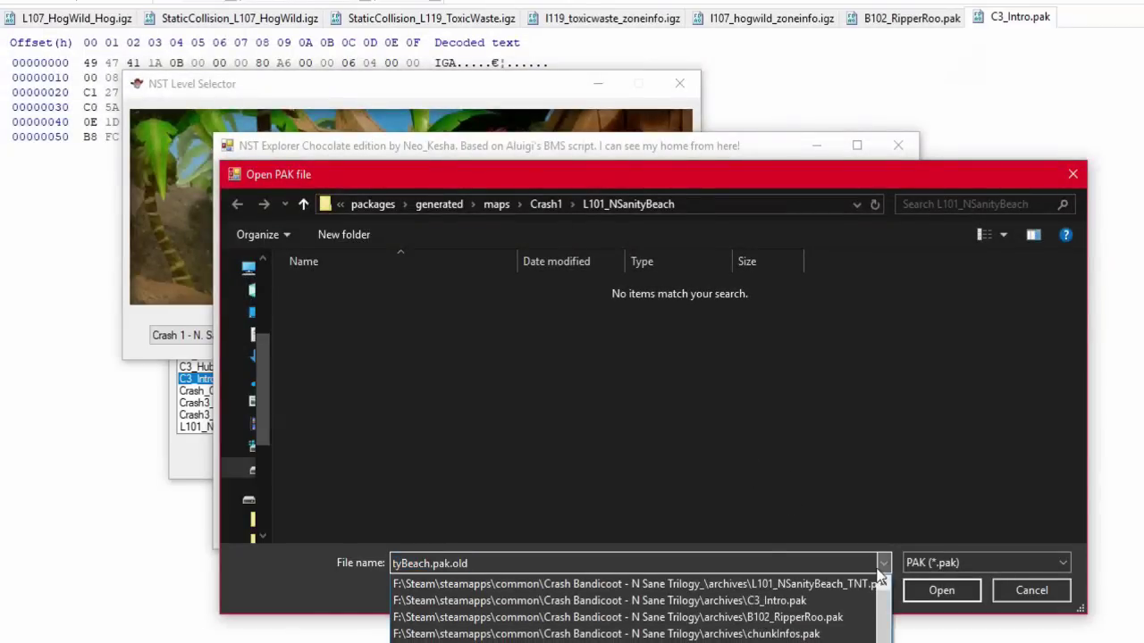
{"action": "left_click", "coordinate": [801, 583]}
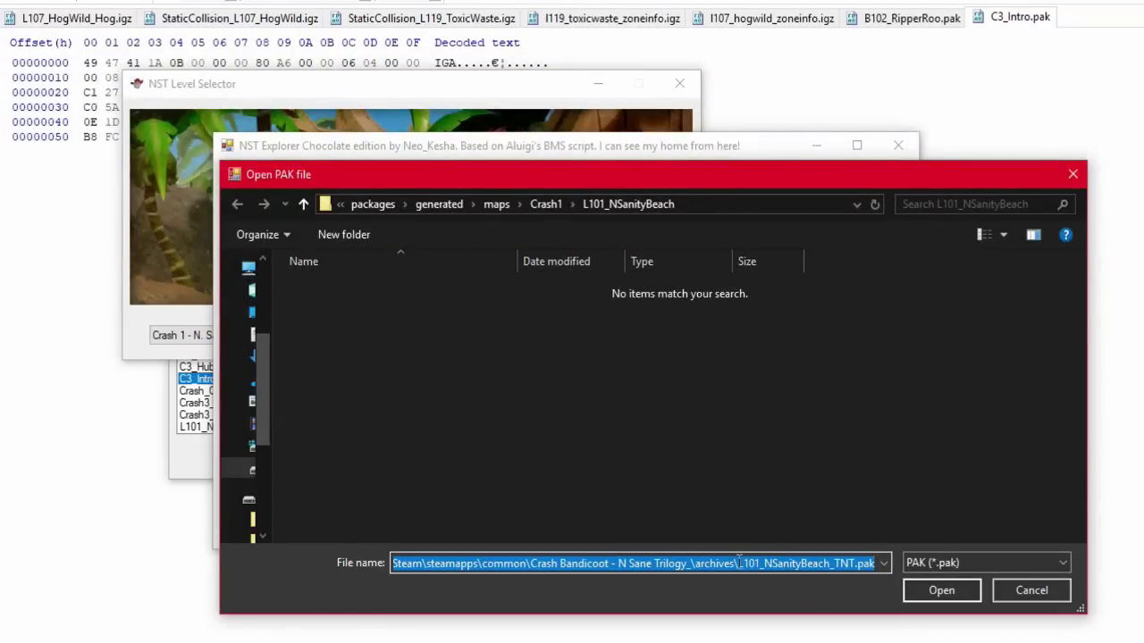
{"action": "left_click_drag", "start_coordinate": [739, 561], "coordinate": [896, 564]}
{"action": "type", "text": "c3"}
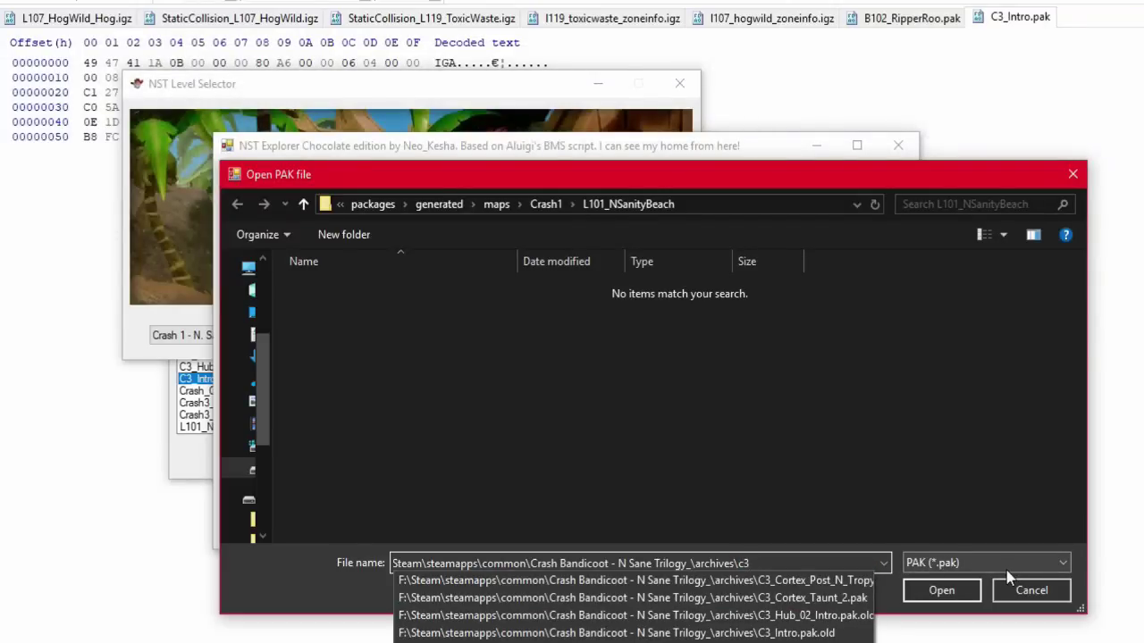
{"action": "key", "text": "Down"}
{"action": "key", "text": "Down"}
{"action": "key", "text": "Down"}
{"action": "key", "text": "Down"}
{"action": "key", "text": "Return"}
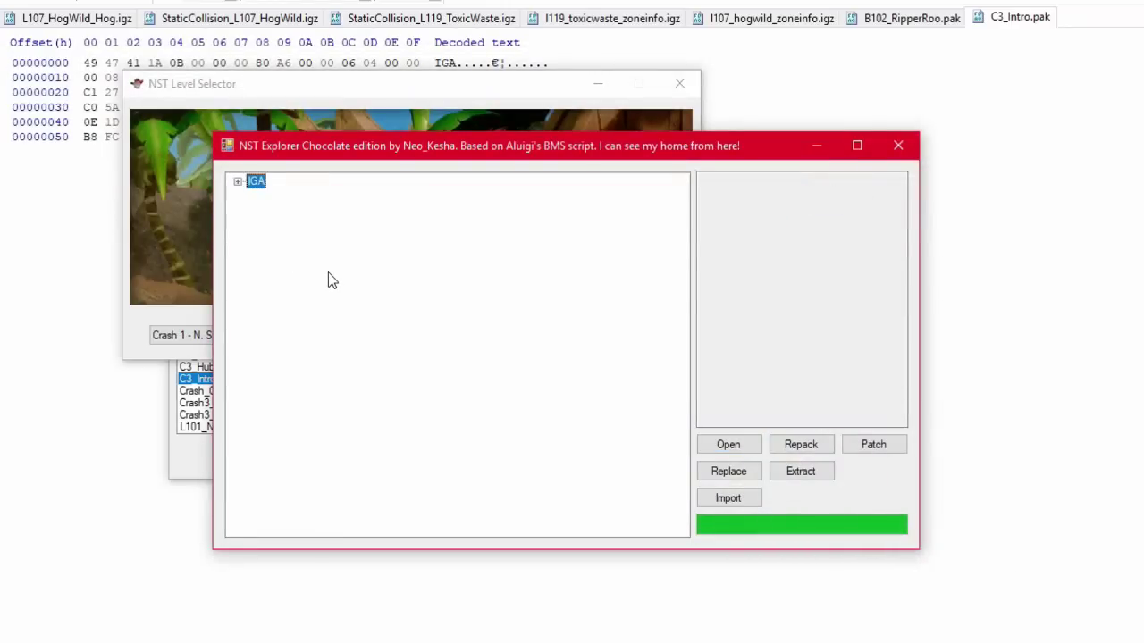
Step: Expand the archive tree down to output, models, Levels, Crash3, C3_Cinematics
{"action": "key", "text": "Down"}
{"action": "key", "text": "Down"}
{"action": "key", "text": "Down"}
{"action": "key", "text": "Down"}
{"action": "key", "text": "Right"}
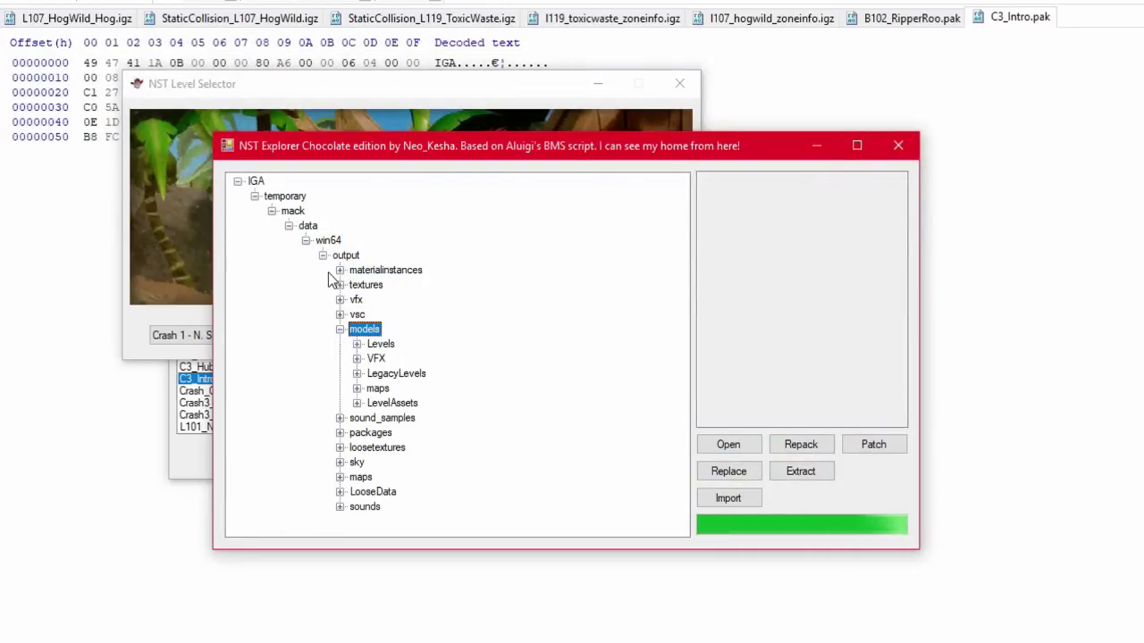
{"action": "key", "text": "Down"}
{"action": "key", "text": "Down"}
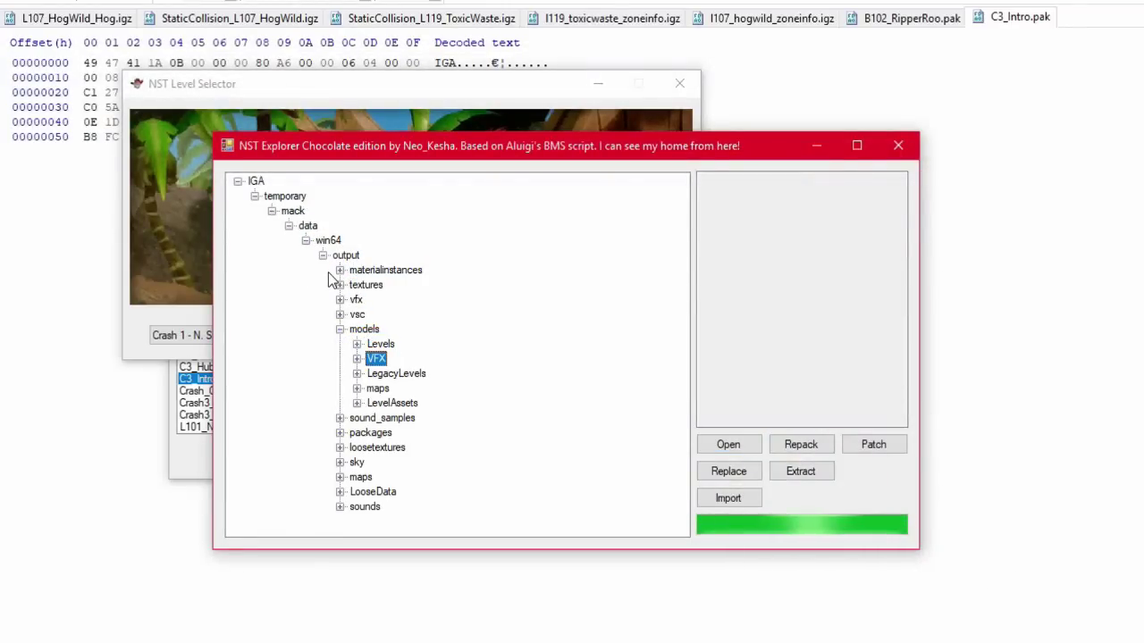
{"action": "key", "text": "Up"}
{"action": "key", "text": "Right"}
{"action": "key", "text": "Down"}
{"action": "key", "text": "Right"}
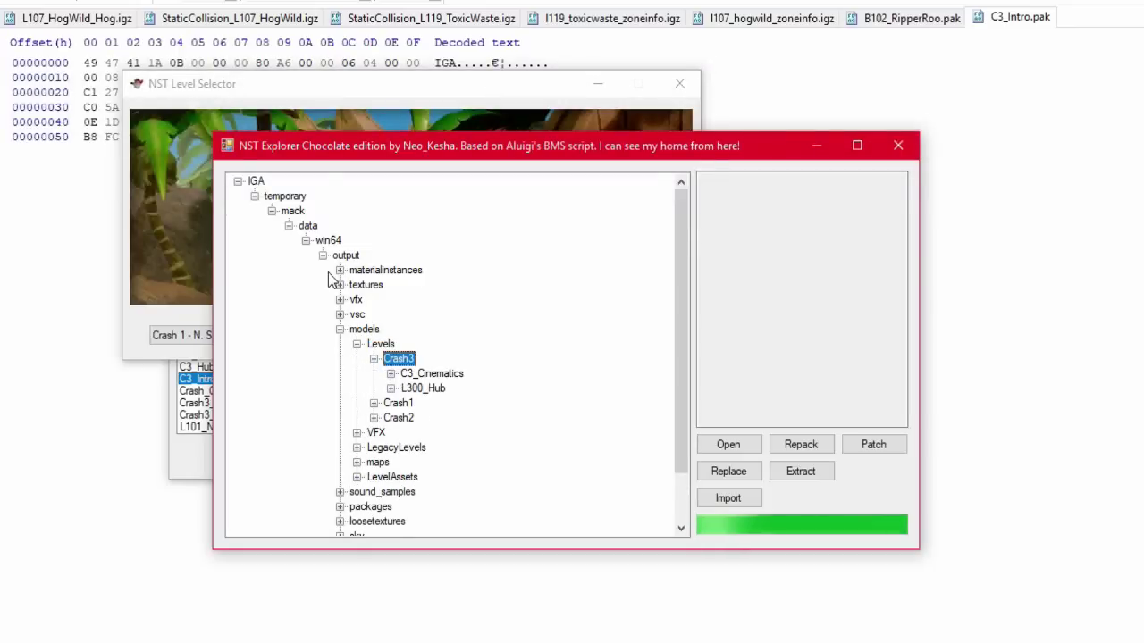
{"action": "key", "text": "Down"}
{"action": "key", "text": "Right"}
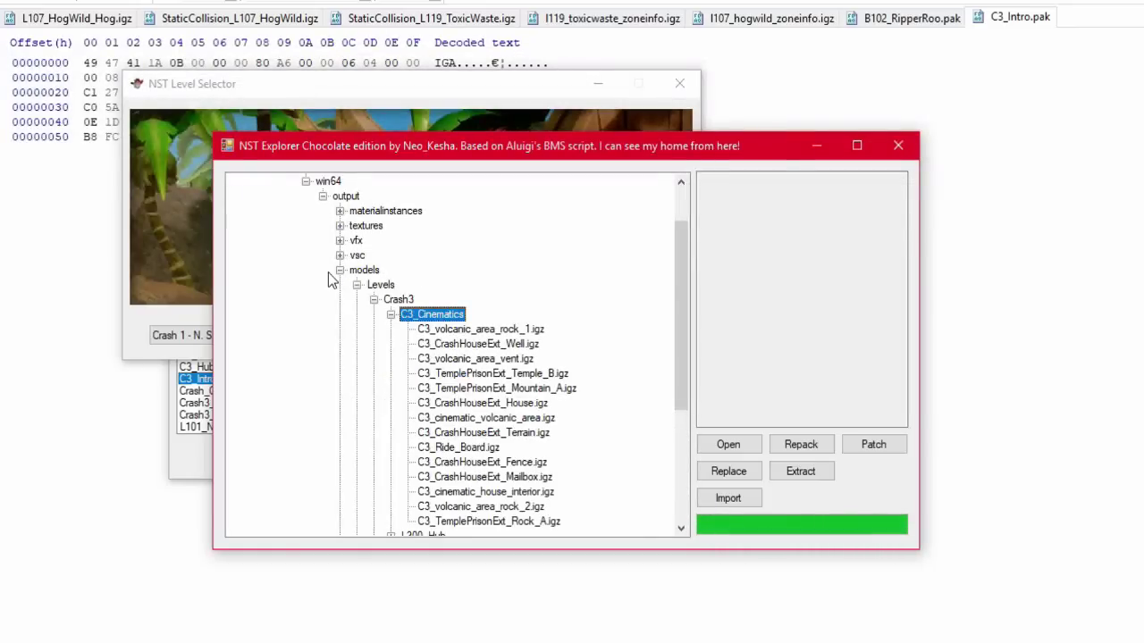
Step: Look through the C3_Cinematics models and select C3_CrashHouseExt_House.igz
{"action": "key", "text": "Down"}
{"action": "key", "text": "Down"}
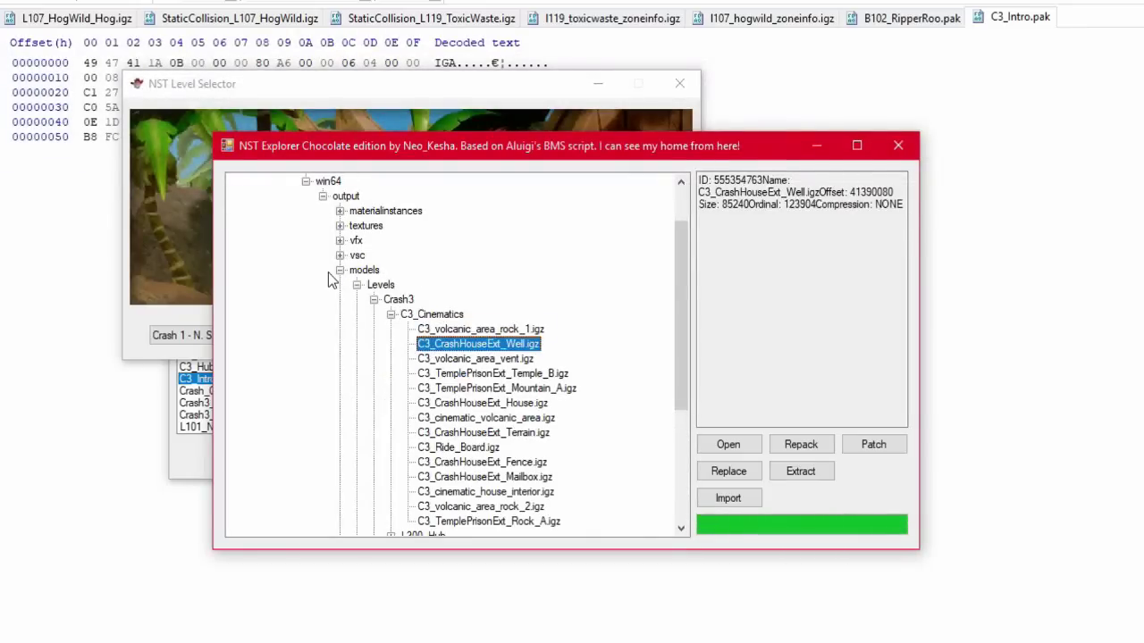
{"action": "key", "text": "Down"}
{"action": "key", "text": "Down"}
{"action": "key", "text": "Down"}
{"action": "key", "text": "Down"}
{"action": "key", "text": "Down"}
{"action": "key", "text": "Down"}
{"action": "key", "text": "Down"}
{"action": "key", "text": "Down"}
{"action": "key", "text": "Down"}
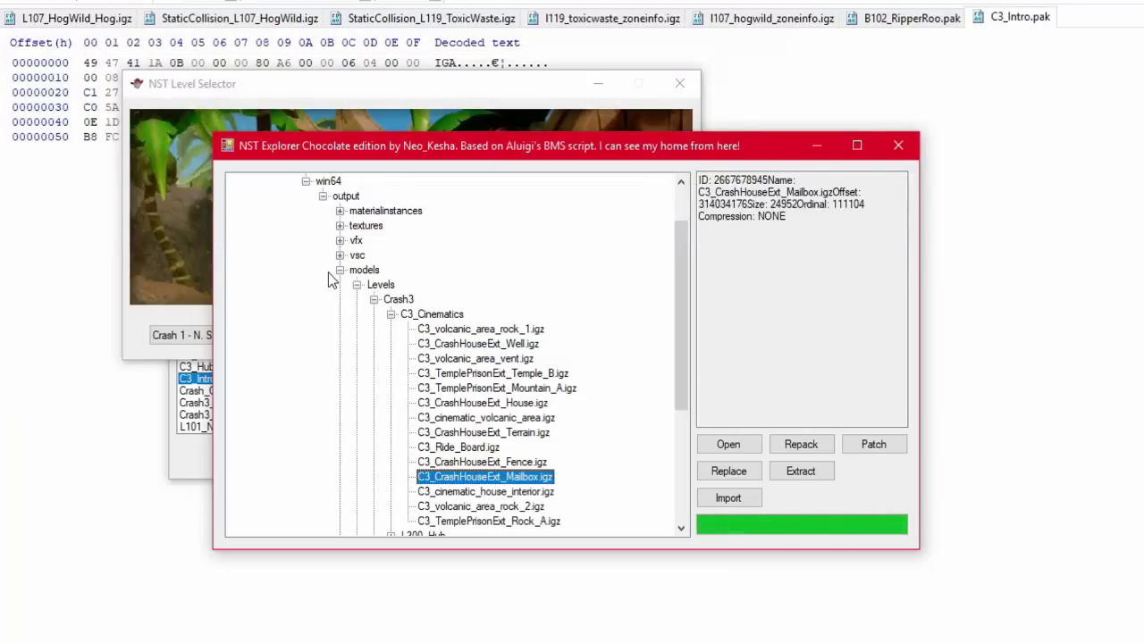
{"action": "key", "text": "Up"}
{"action": "key", "text": "Up"}
{"action": "key", "text": "Up"}
{"action": "key", "text": "Up"}
{"action": "key", "text": "Down"}
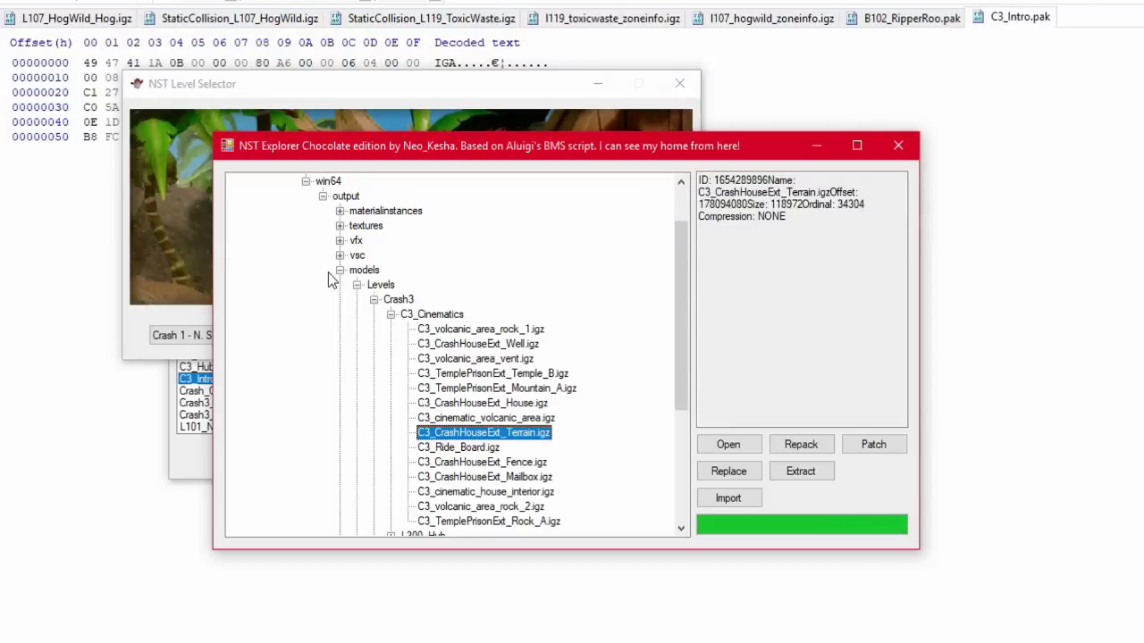
{"action": "key", "text": "Up"}
{"action": "key", "text": "Up"}
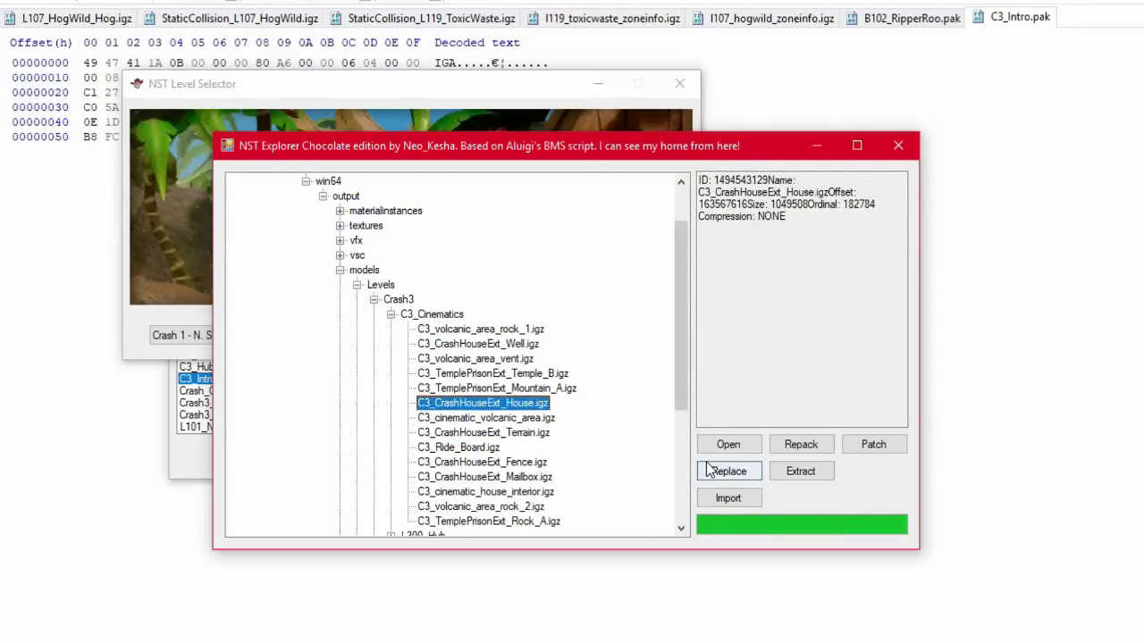
Step: Start extracting C3_CrashHouseExt_House.igz and browse to models, Levels, Crash1, L101_NSanityBeach in the Crash Bandicoot - N Sane Trilogy folder
{"action": "left_click", "coordinate": [786, 474]}
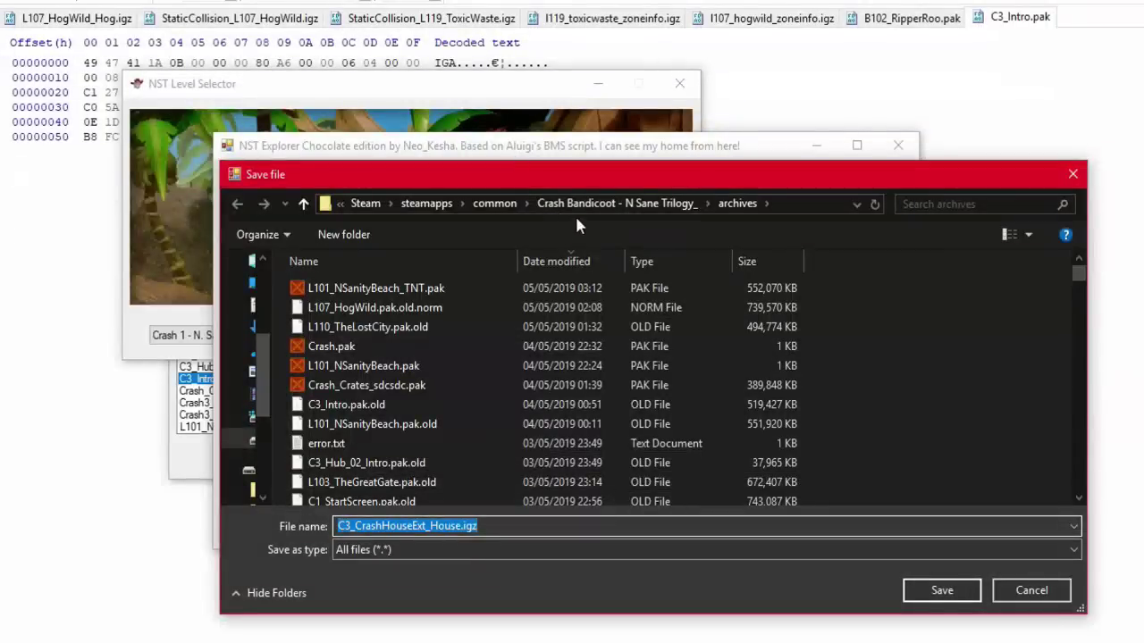
{"action": "left_click", "coordinate": [493, 203]}
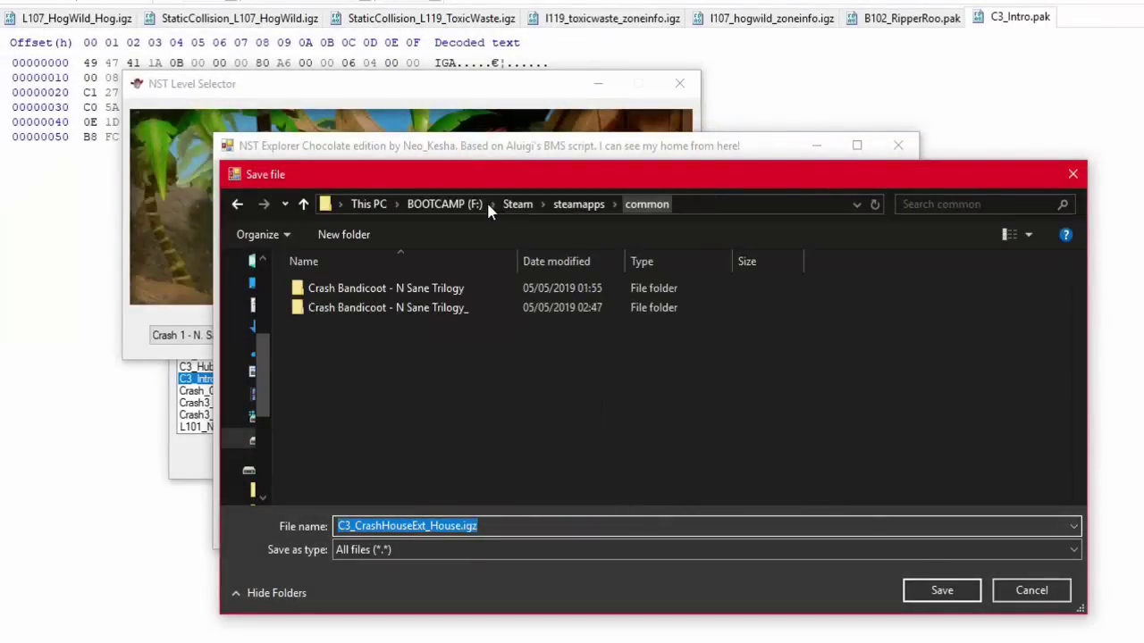
{"action": "double_click", "coordinate": [447, 294]}
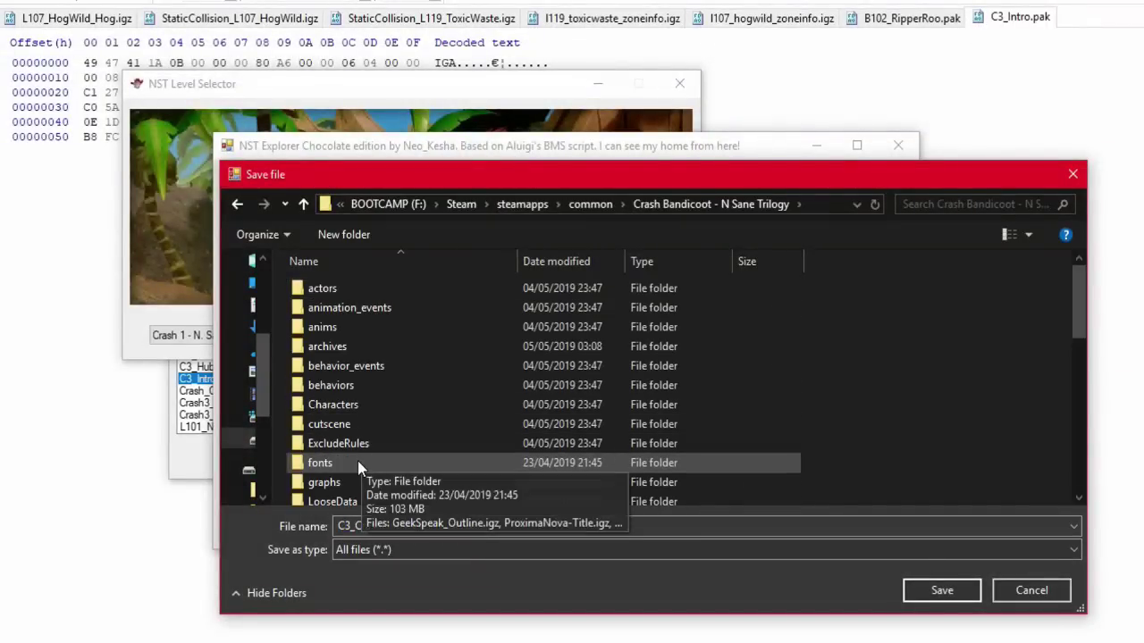
{"action": "scroll", "coordinate": [357, 460], "scroll_direction": "down", "scroll_amount": 3}
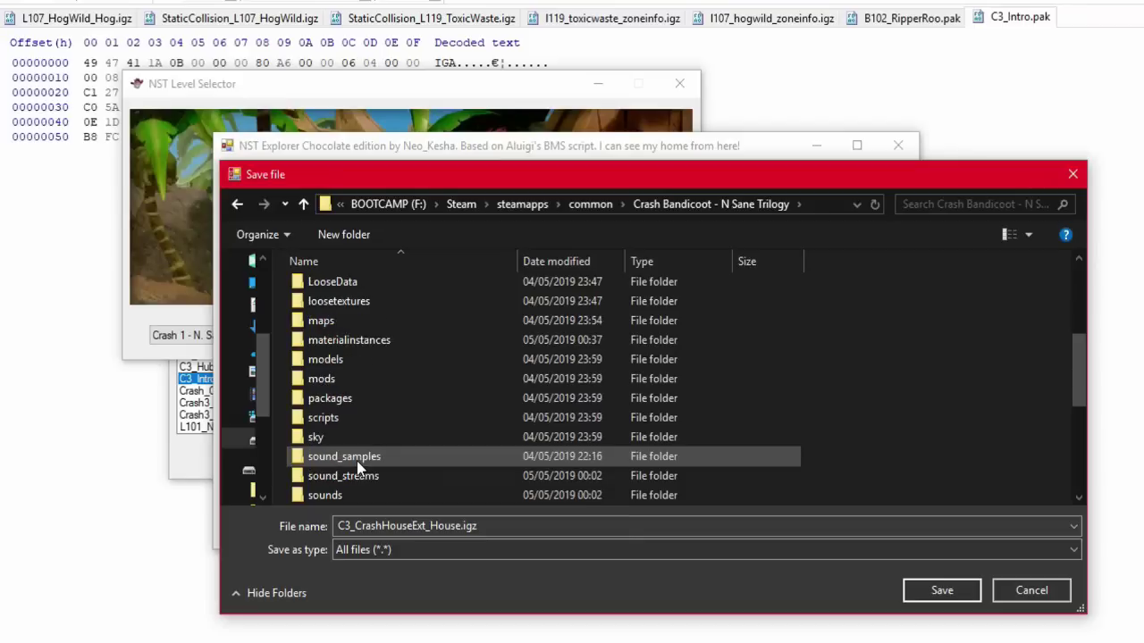
{"action": "double_click", "coordinate": [359, 360]}
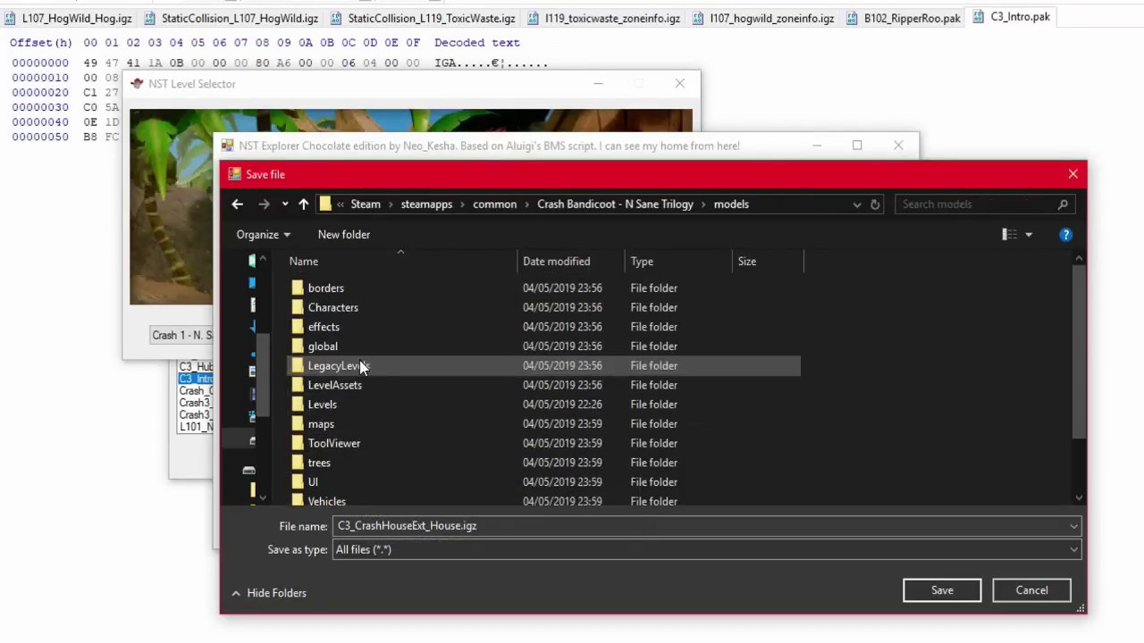
{"action": "double_click", "coordinate": [381, 405]}
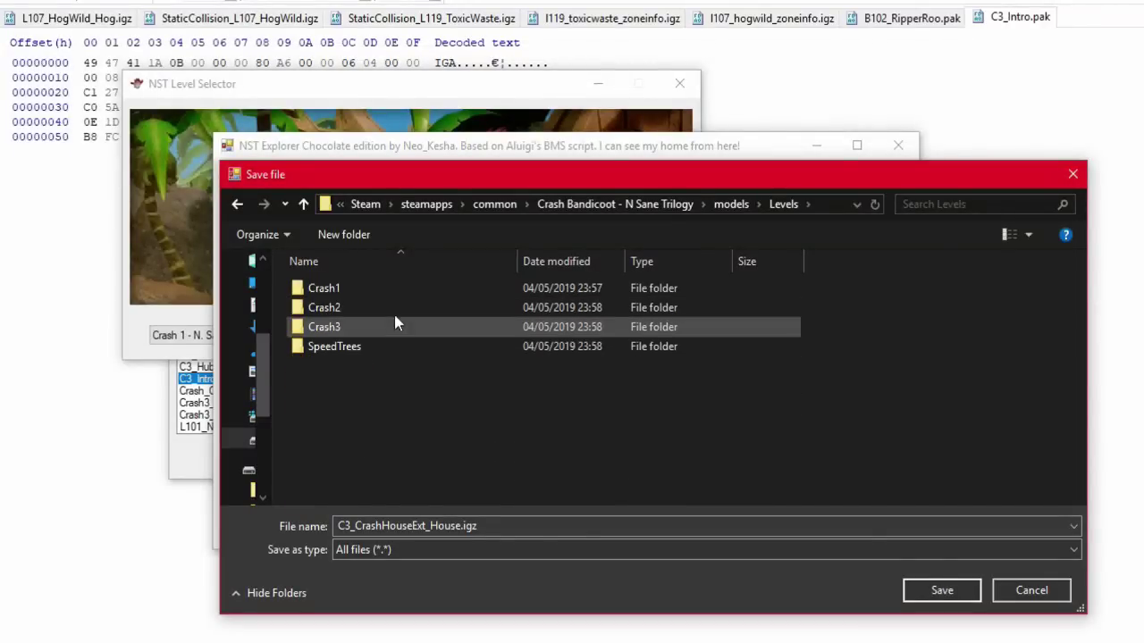
{"action": "double_click", "coordinate": [386, 288]}
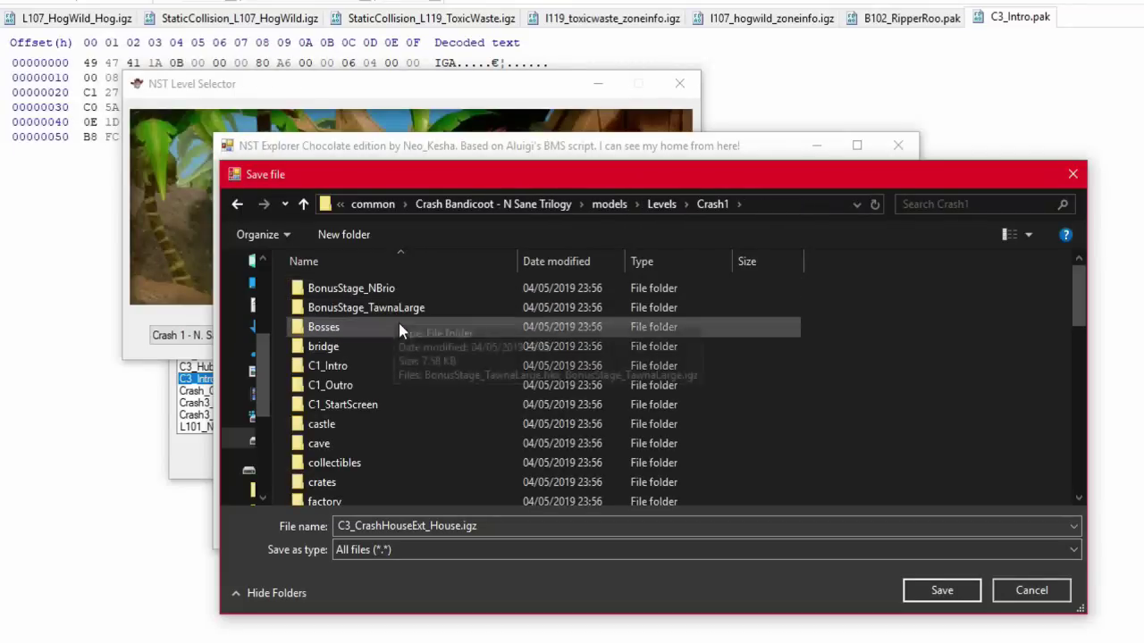
{"action": "scroll", "coordinate": [417, 332], "scroll_direction": "down", "scroll_amount": 4}
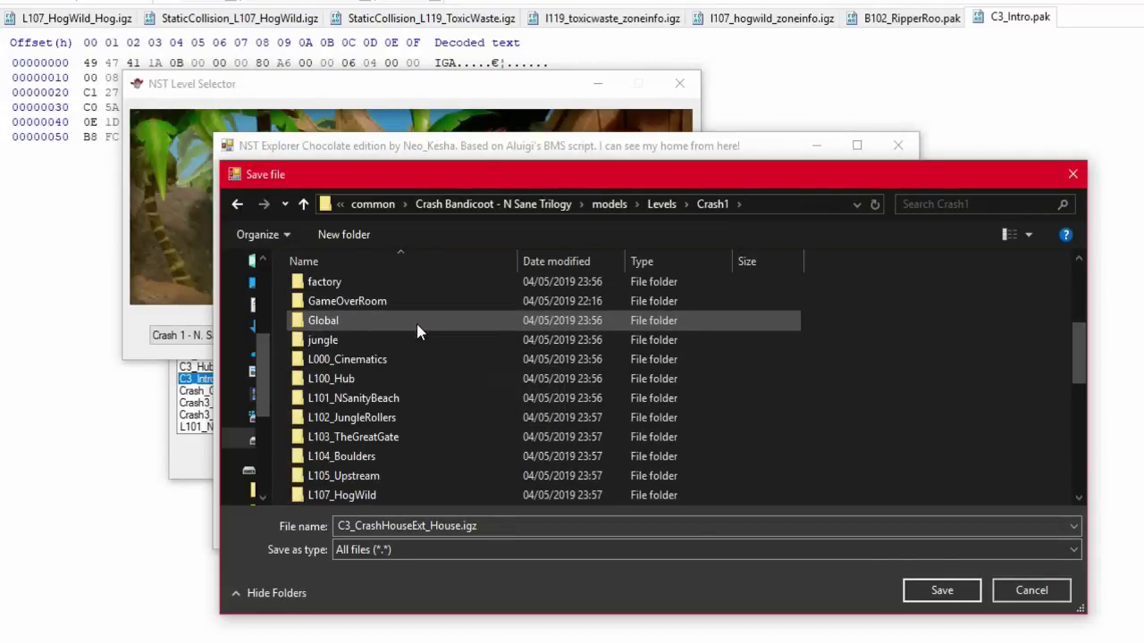
{"action": "double_click", "coordinate": [373, 398]}
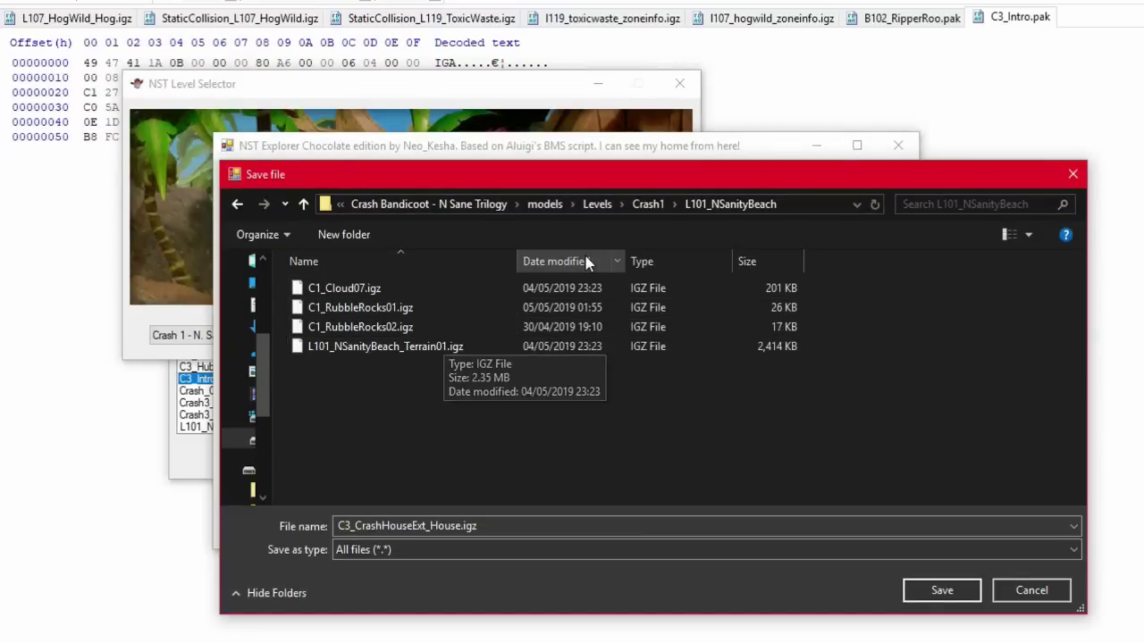
Step: Return to the Crash1 folder and look through its subfolders for a suitable model to overwrite
{"action": "left_click", "coordinate": [649, 205]}
{"action": "scroll", "coordinate": [535, 347], "scroll_direction": "down", "scroll_amount": 2}
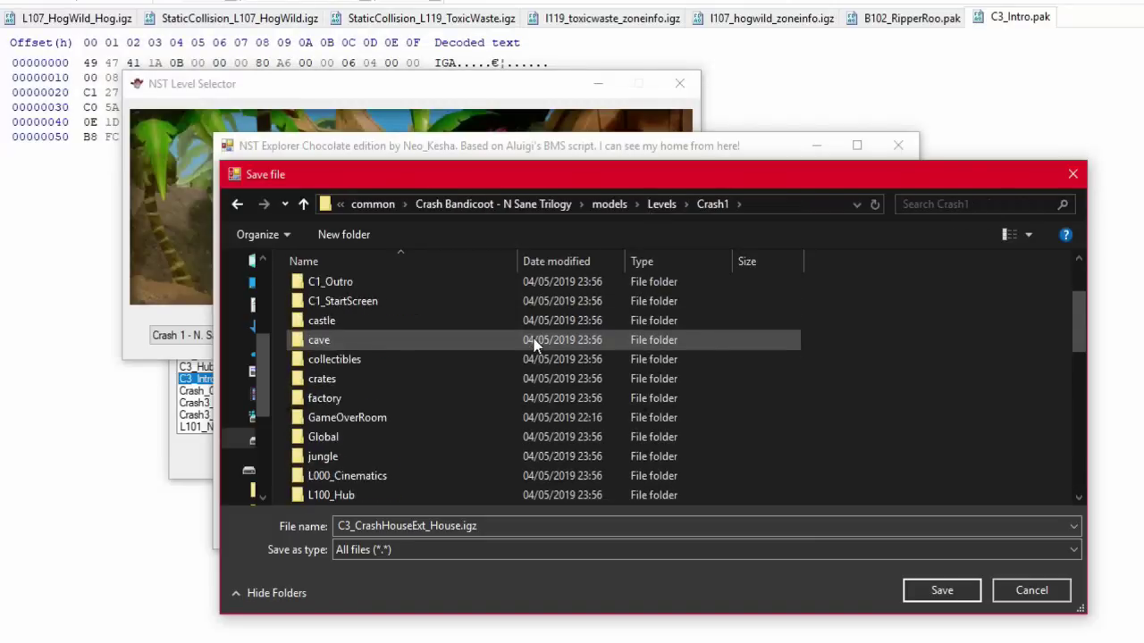
{"action": "scroll", "coordinate": [535, 347], "scroll_direction": "down", "scroll_amount": 4}
{"action": "scroll", "coordinate": [535, 345], "scroll_direction": "up", "scroll_amount": 4}
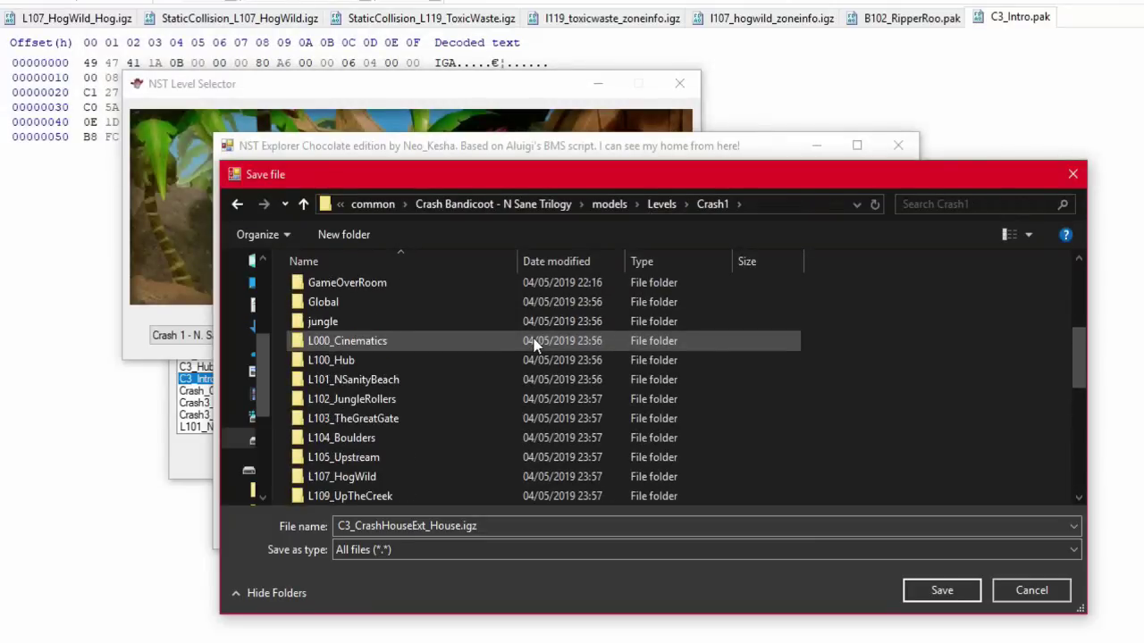
{"action": "scroll", "coordinate": [534, 345], "scroll_direction": "down", "scroll_amount": 8}
{"action": "scroll", "coordinate": [534, 345], "scroll_direction": "up", "scroll_amount": 8}
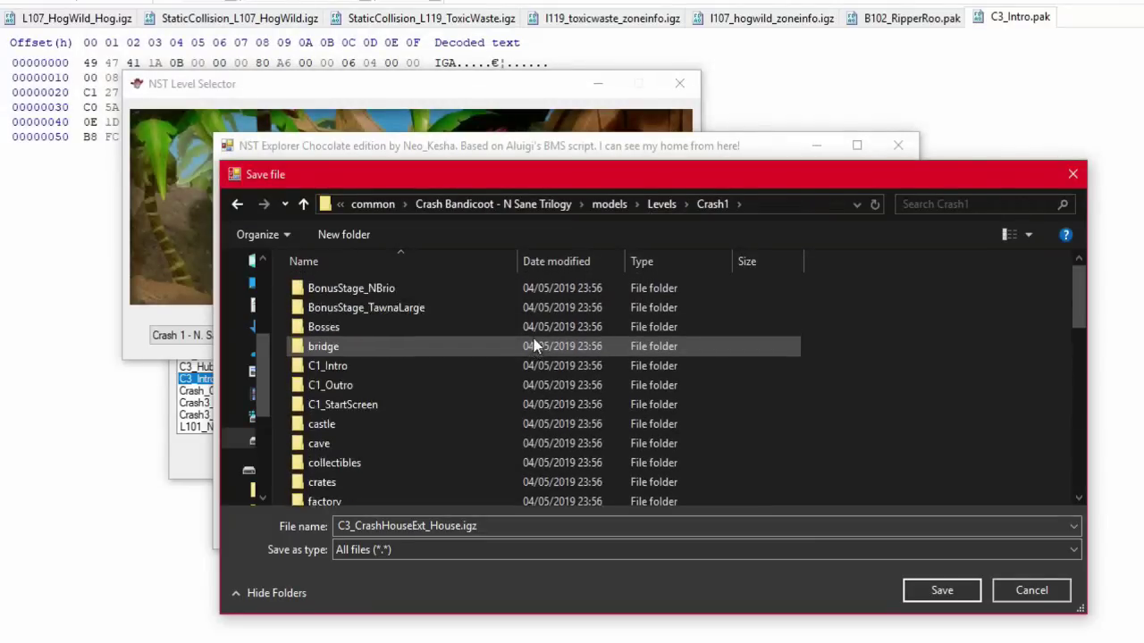
{"action": "scroll", "coordinate": [534, 345], "scroll_direction": "down", "scroll_amount": 6}
{"action": "scroll", "coordinate": [535, 345], "scroll_direction": "up", "scroll_amount": 6}
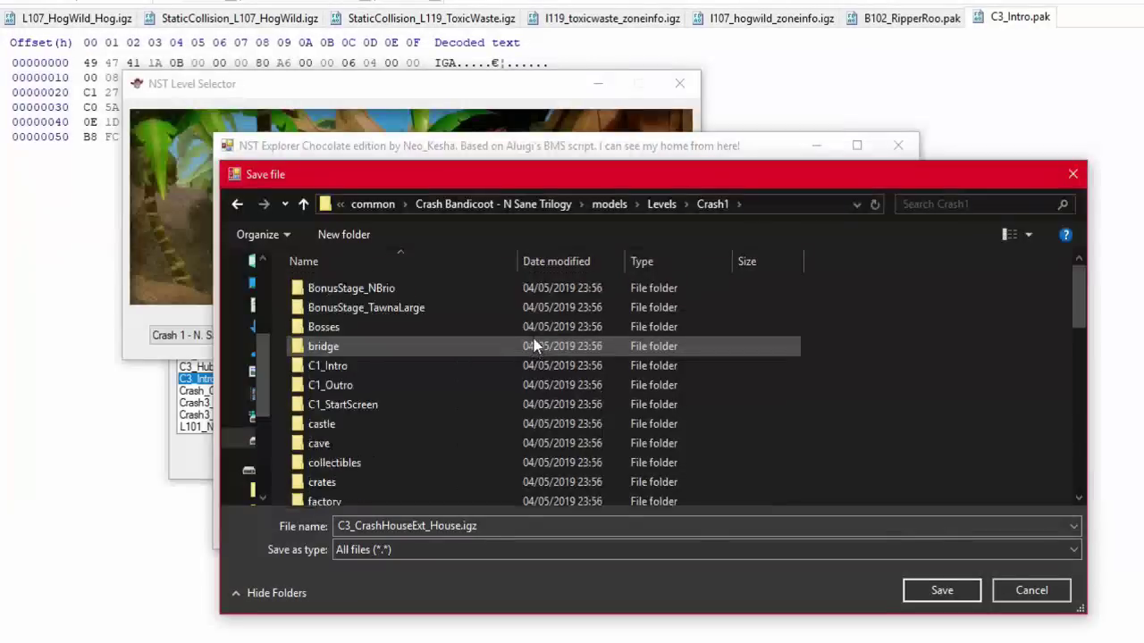
Step: Look through the models and LevelAssets folders, including the Crash subfolder, for a suitable model to overwrite
{"action": "left_click", "coordinate": [604, 206]}
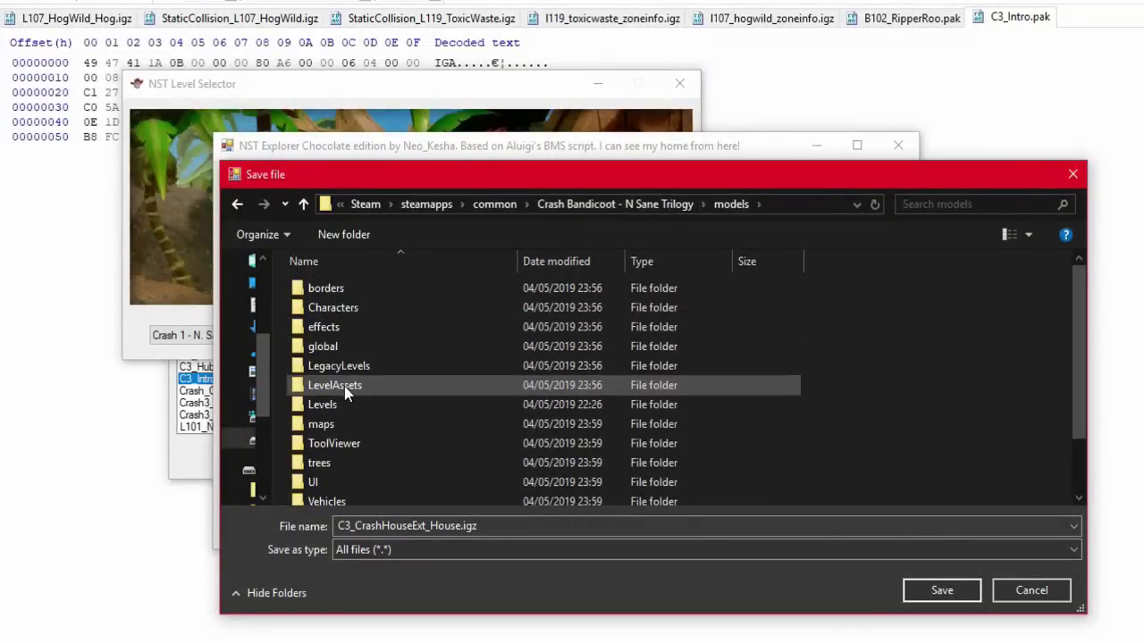
{"action": "scroll", "coordinate": [359, 431], "scroll_direction": "down", "scroll_amount": 1}
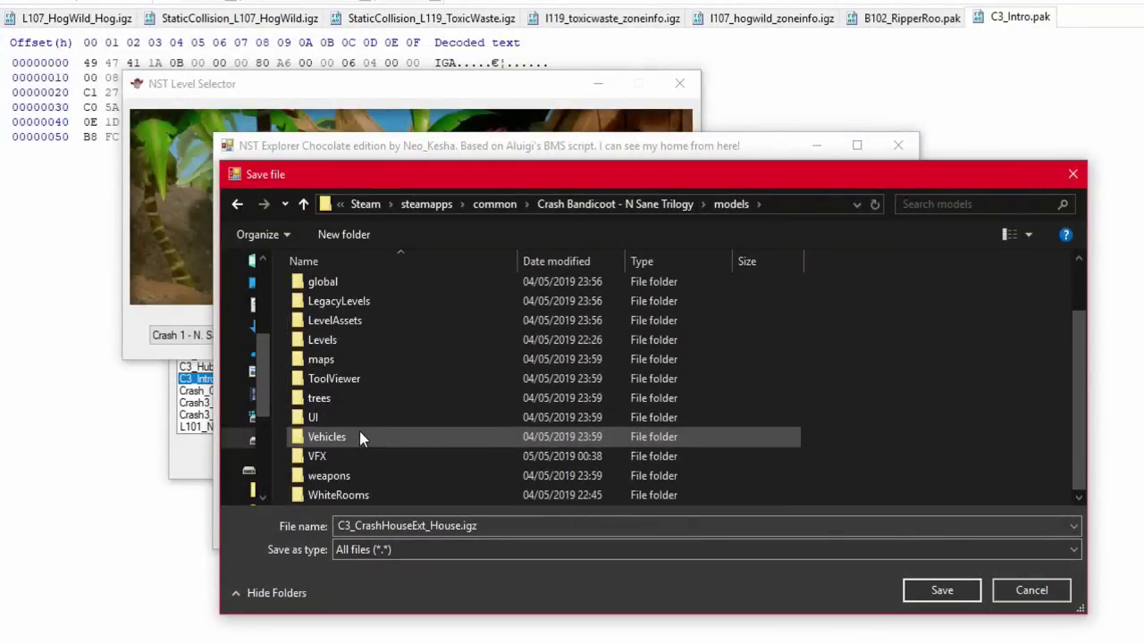
{"action": "scroll", "coordinate": [360, 431], "scroll_direction": "up", "scroll_amount": 1}
{"action": "double_click", "coordinate": [354, 385]}
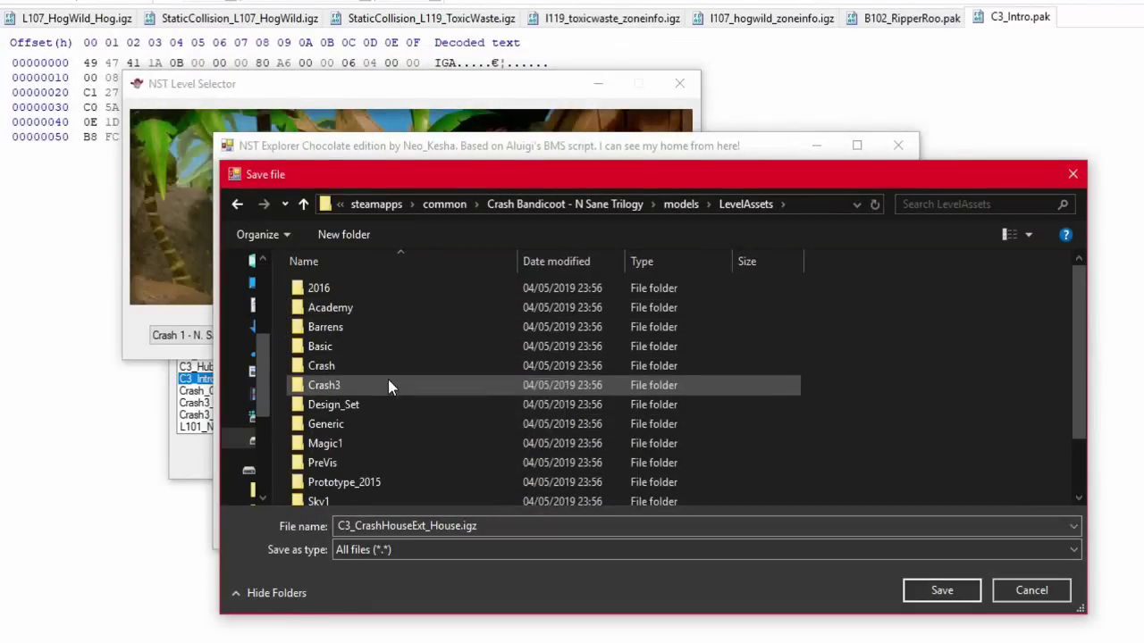
{"action": "left_click", "coordinate": [410, 367]}
{"action": "double_click", "coordinate": [410, 366]}
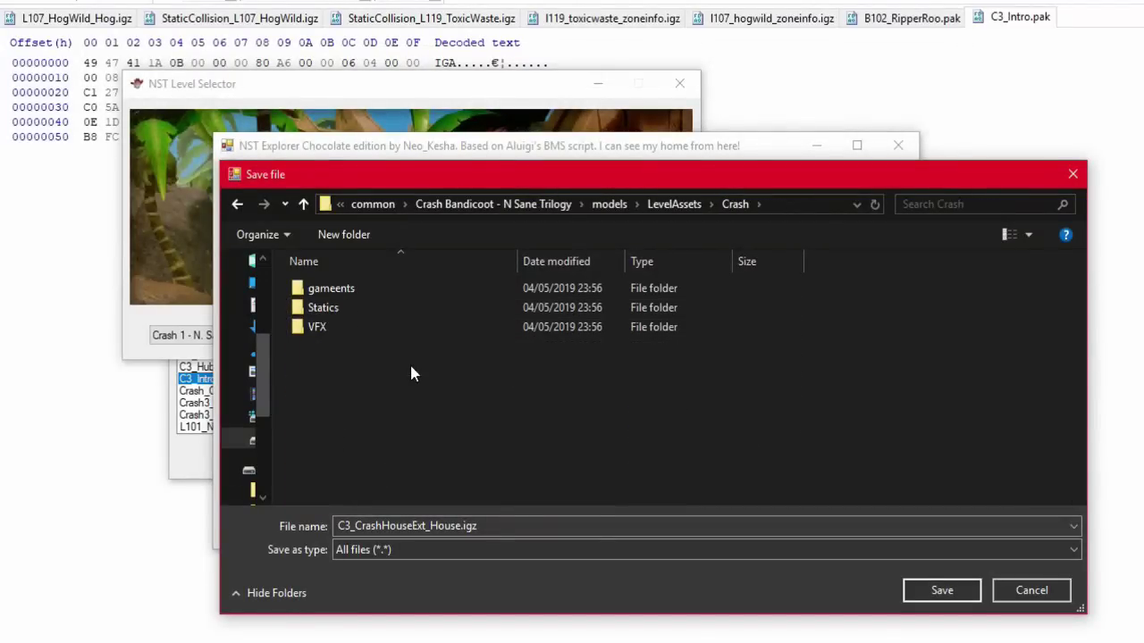
{"action": "left_click", "coordinate": [671, 197]}
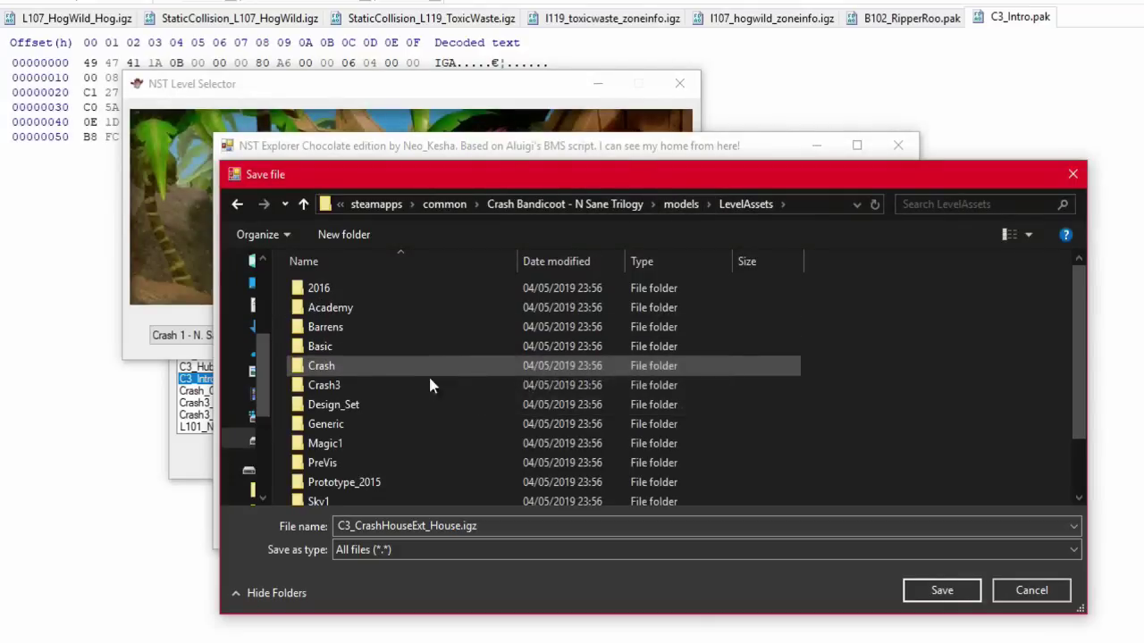
{"action": "scroll", "coordinate": [420, 437], "scroll_direction": "down", "scroll_amount": 1}
{"action": "scroll", "coordinate": [420, 438], "scroll_direction": "up", "scroll_amount": 1}
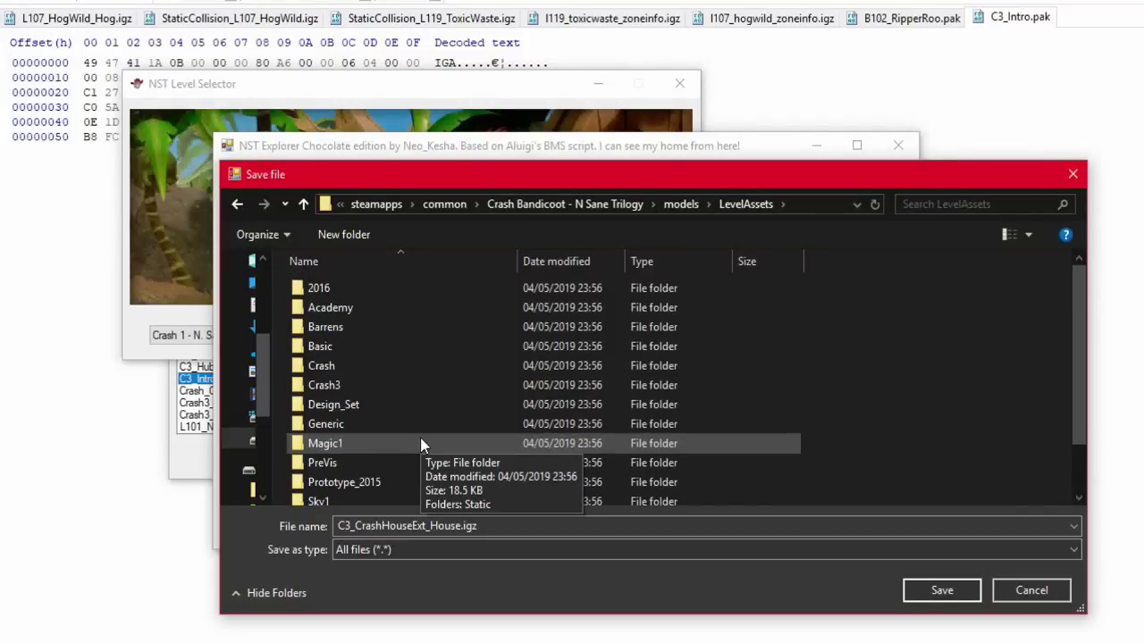
{"action": "left_click", "coordinate": [683, 204]}
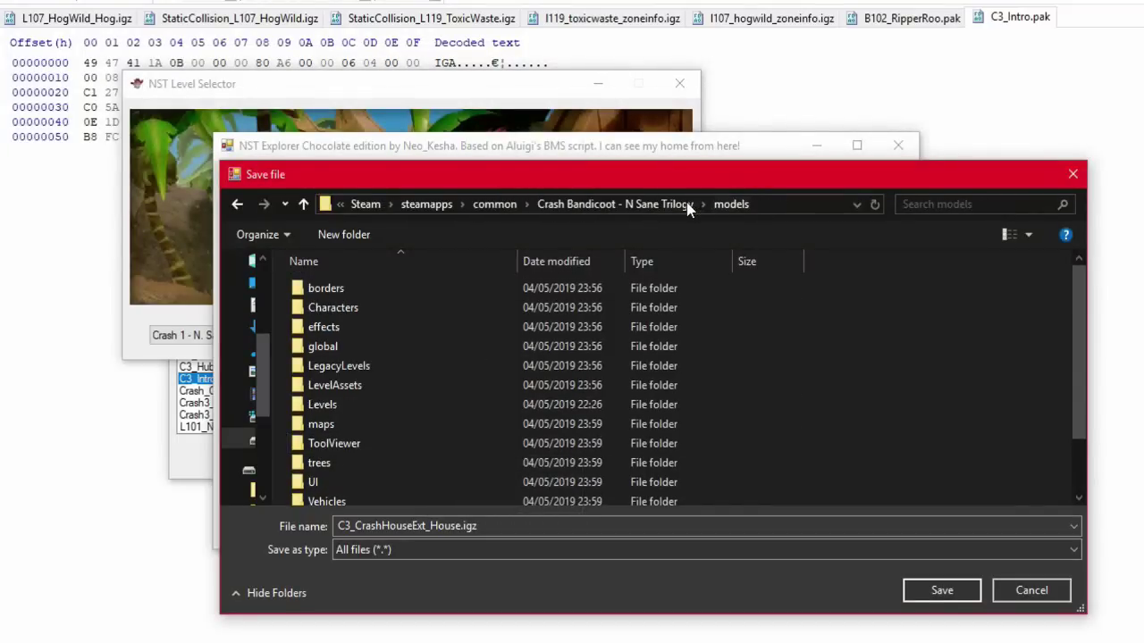
Step: Save the extracted house model over Crash_Crate_AkuAku.igz in the Levels, Crash1, crates folder
{"action": "double_click", "coordinate": [350, 408]}
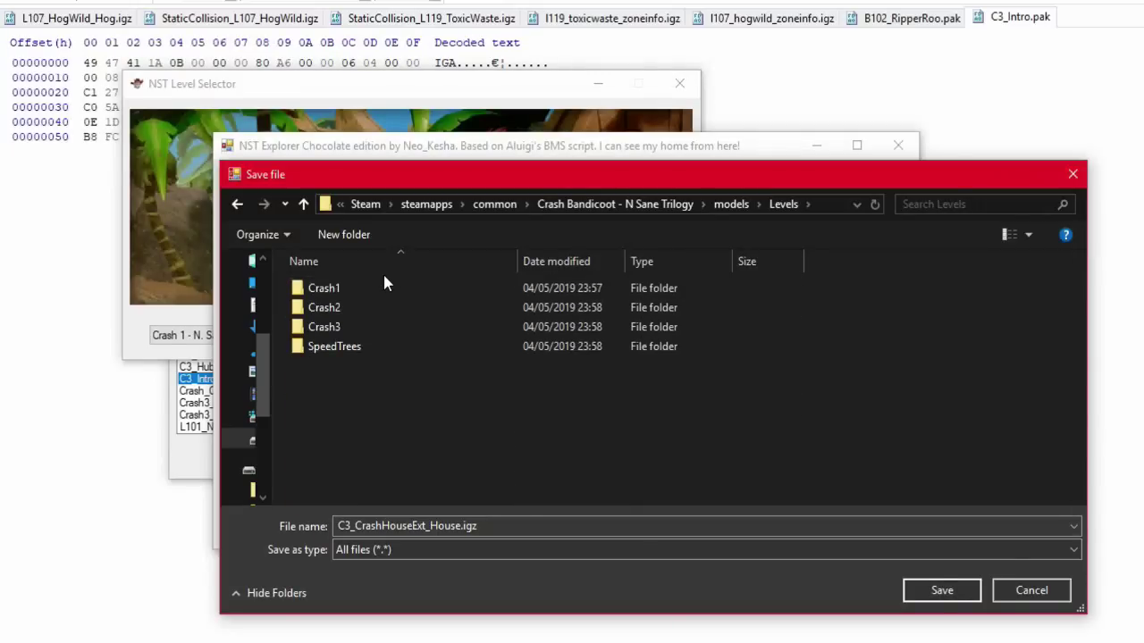
{"action": "double_click", "coordinate": [368, 290]}
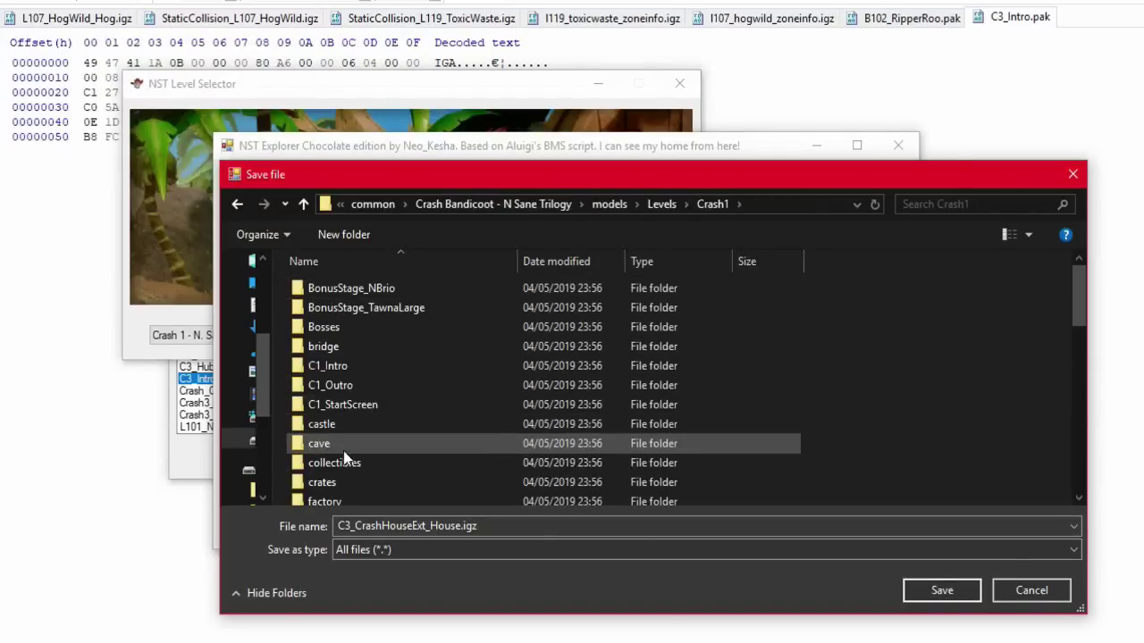
{"action": "double_click", "coordinate": [338, 484]}
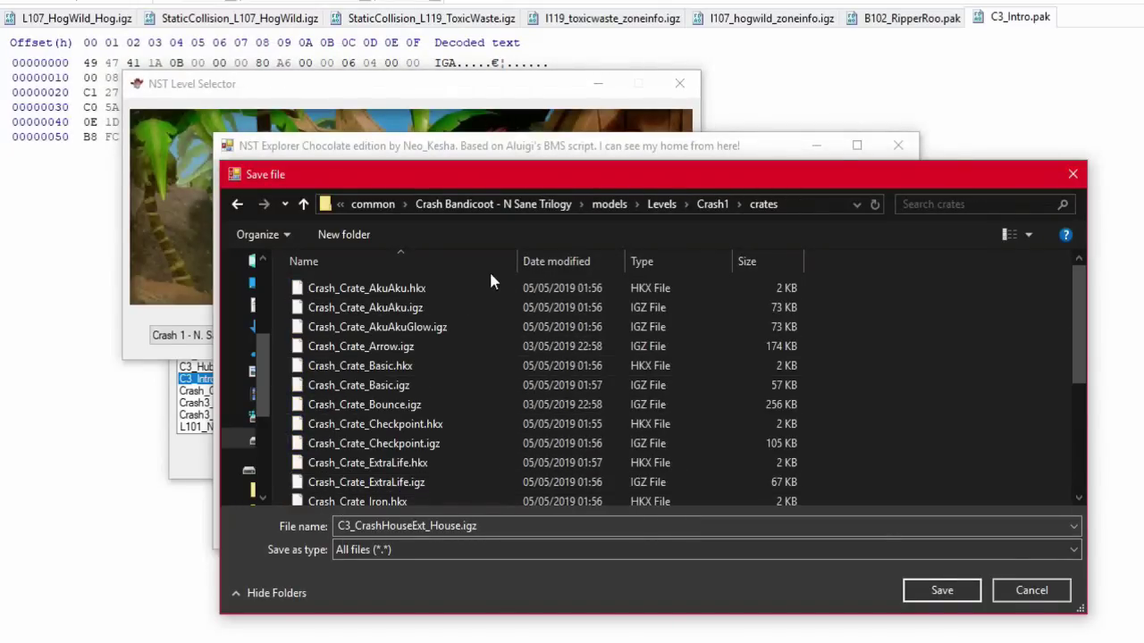
{"action": "double_click", "coordinate": [464, 314]}
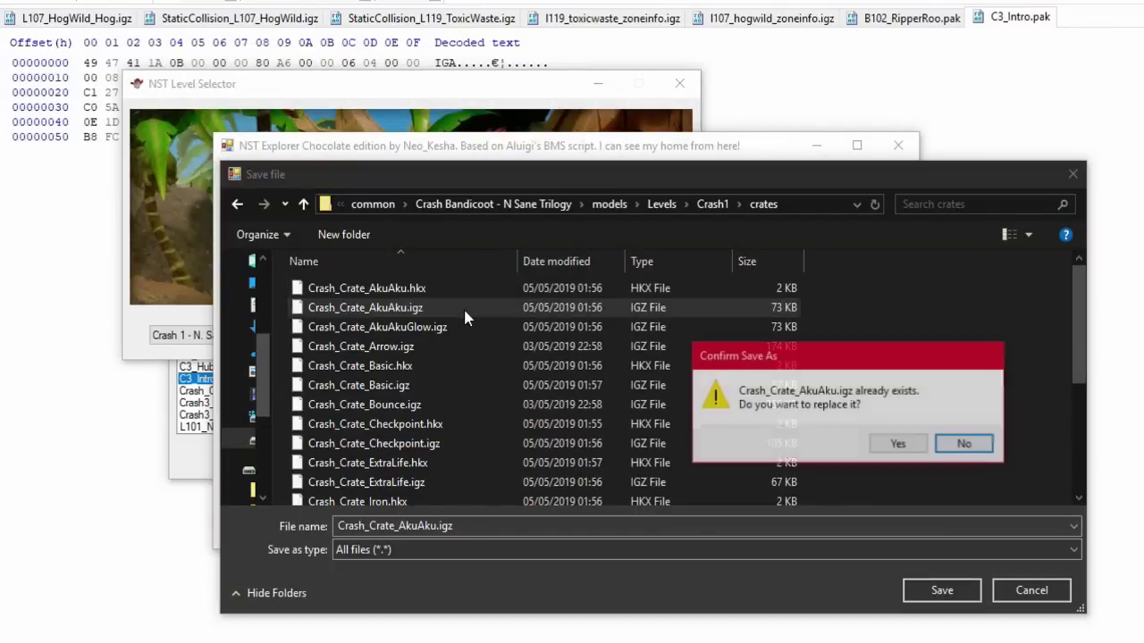
{"action": "left_click", "coordinate": [947, 443]}
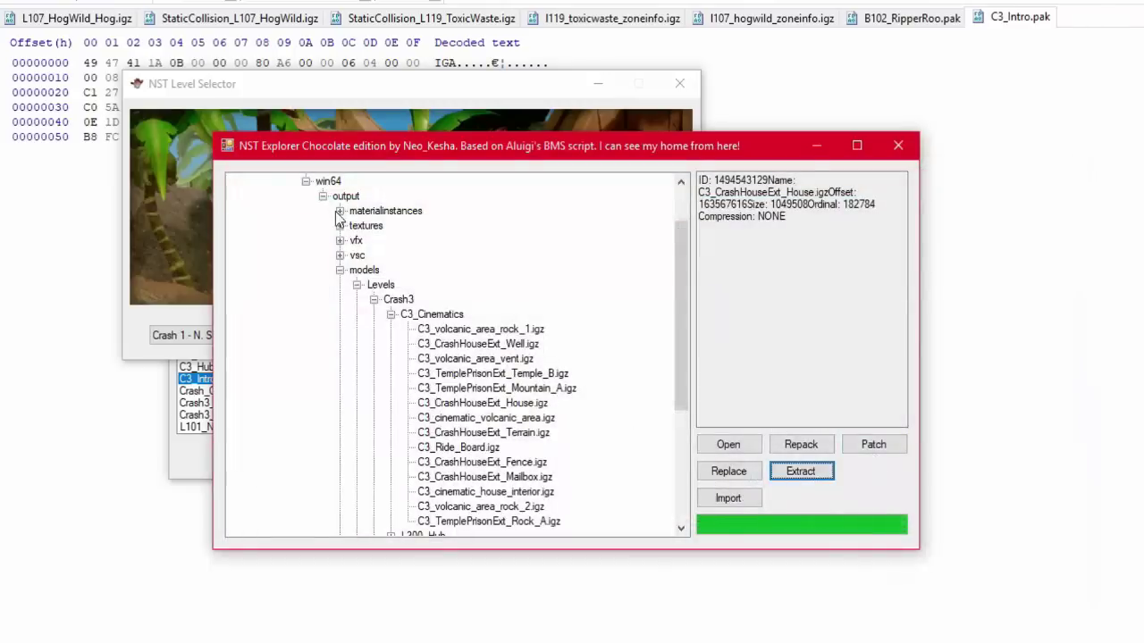
Step: Launch Crash 1 - N. Sanity Beach from NST Level Selector and reposition the game window
{"action": "left_click", "coordinate": [213, 207]}
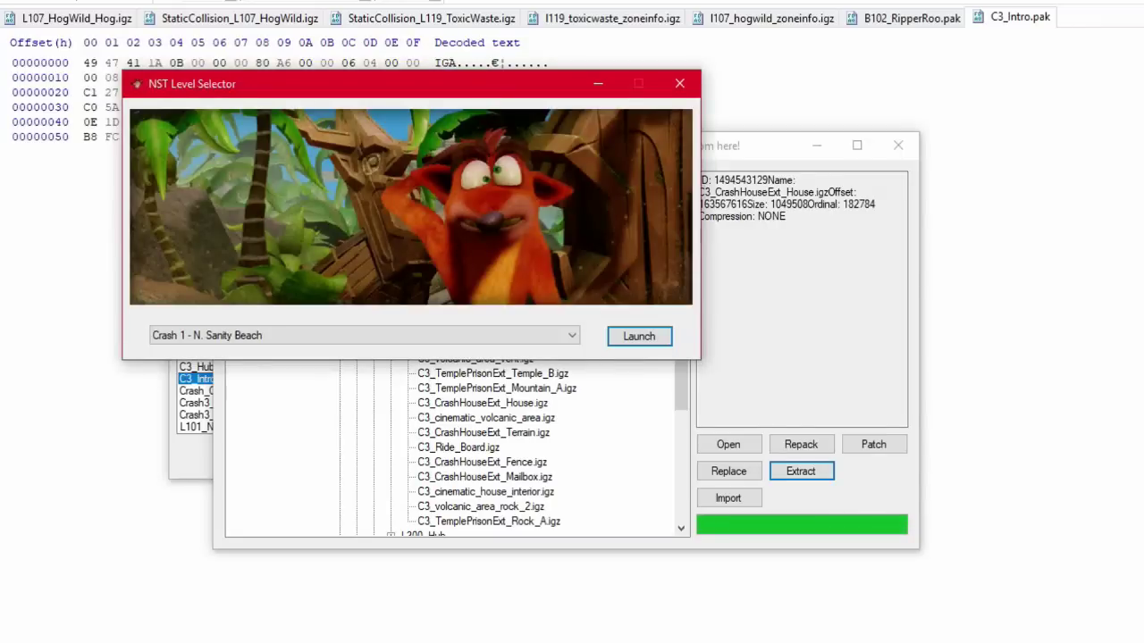
{"action": "key", "text": "Return"}
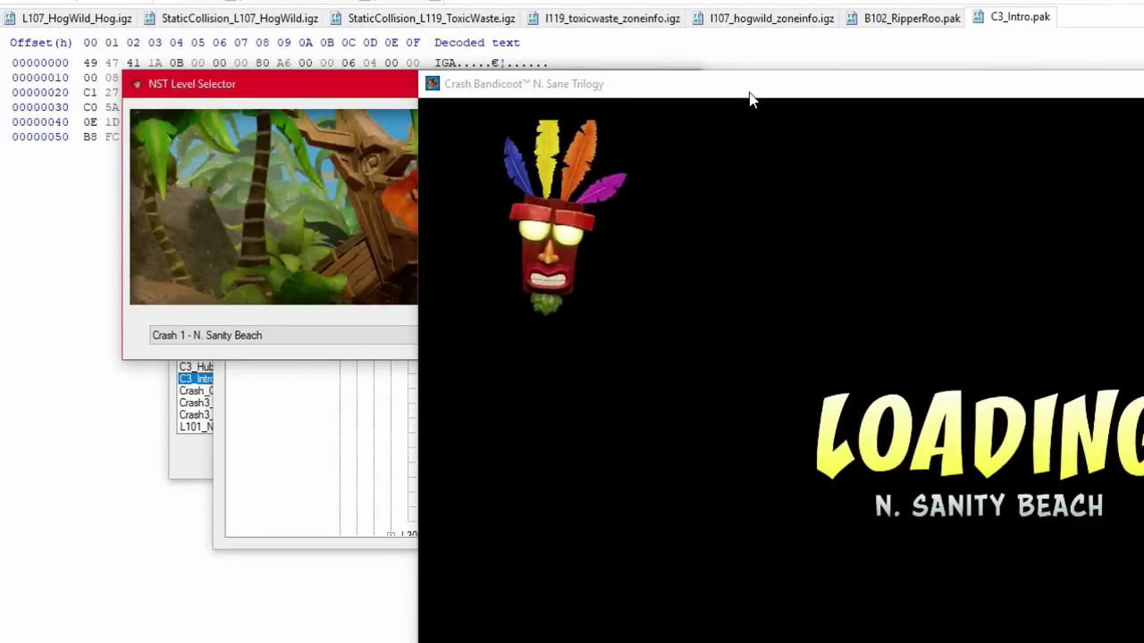
{"action": "left_click_drag", "start_coordinate": [749, 95], "coordinate": [319, 3]}
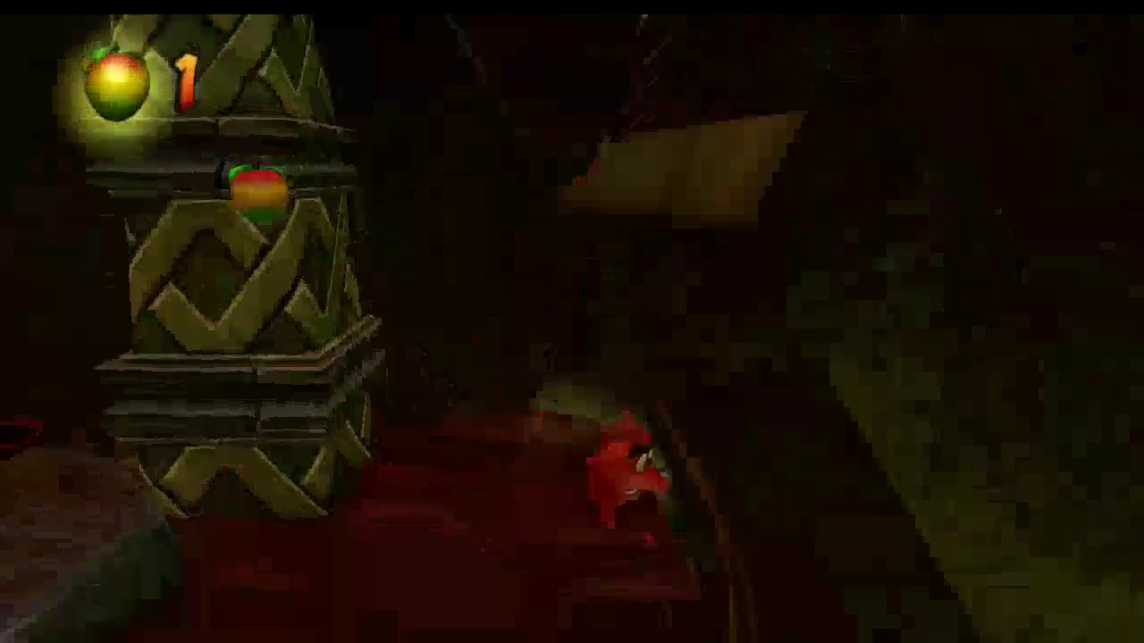
Step: Run and jump Crash back along the N. Sanity Beach path to inspect the replaced crate model
{"action": "key", "text": "Down"}
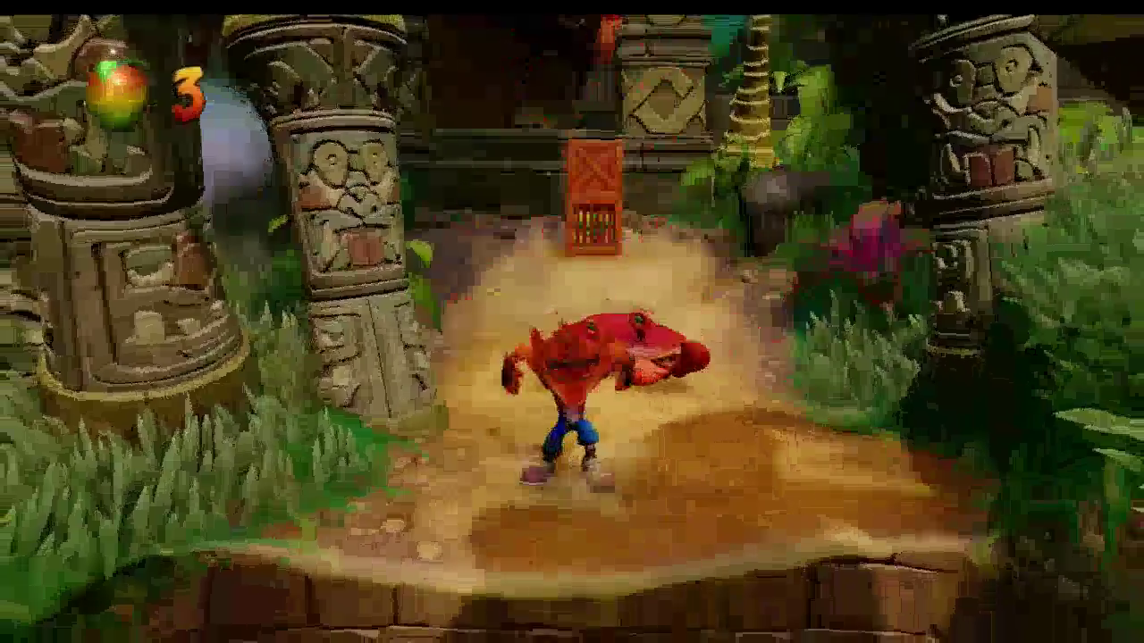
{"action": "key", "text": "space"}
{"action": "key", "text": "Down"}
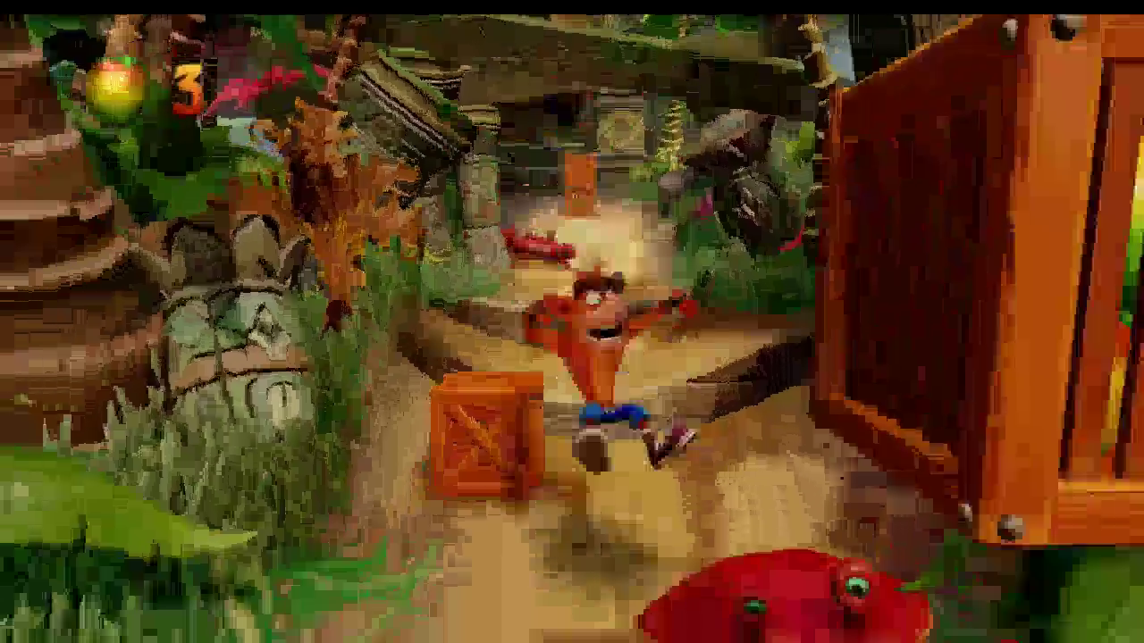
{"action": "key", "text": "space"}
{"action": "key", "text": "Down"}
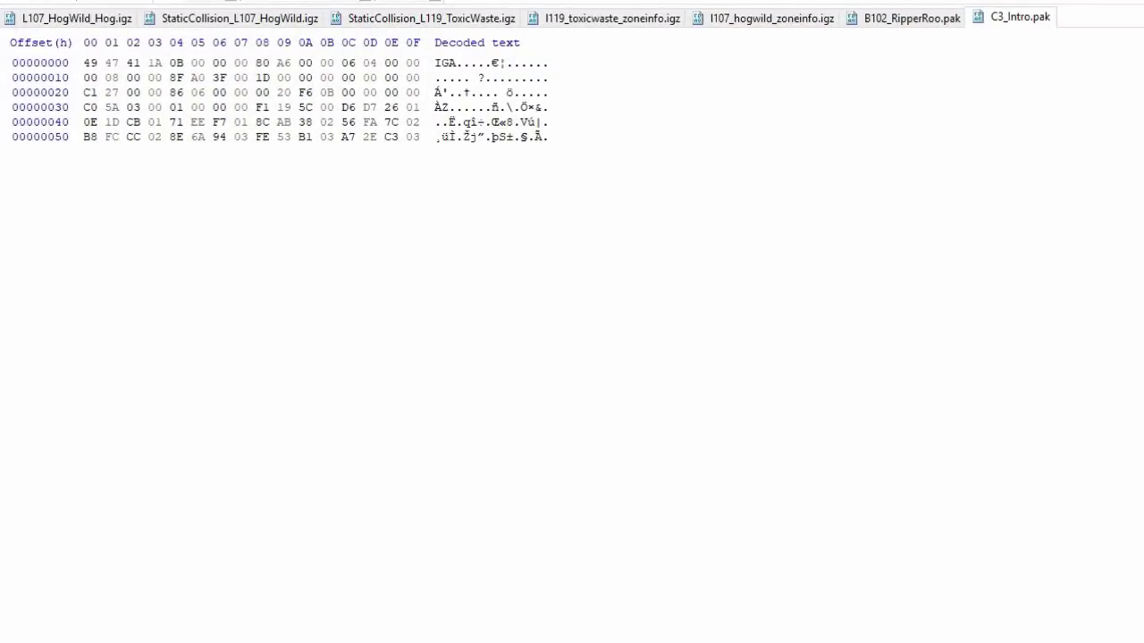
Step: In NST Explorer, extract C3_CrashHouseExt_Terrain.igz over L101_NSanityBeach_Terrain01.igz in the Levels, Crash1, L101_NSanityBeach folder
{"action": "key", "text": "alt+Tab"}
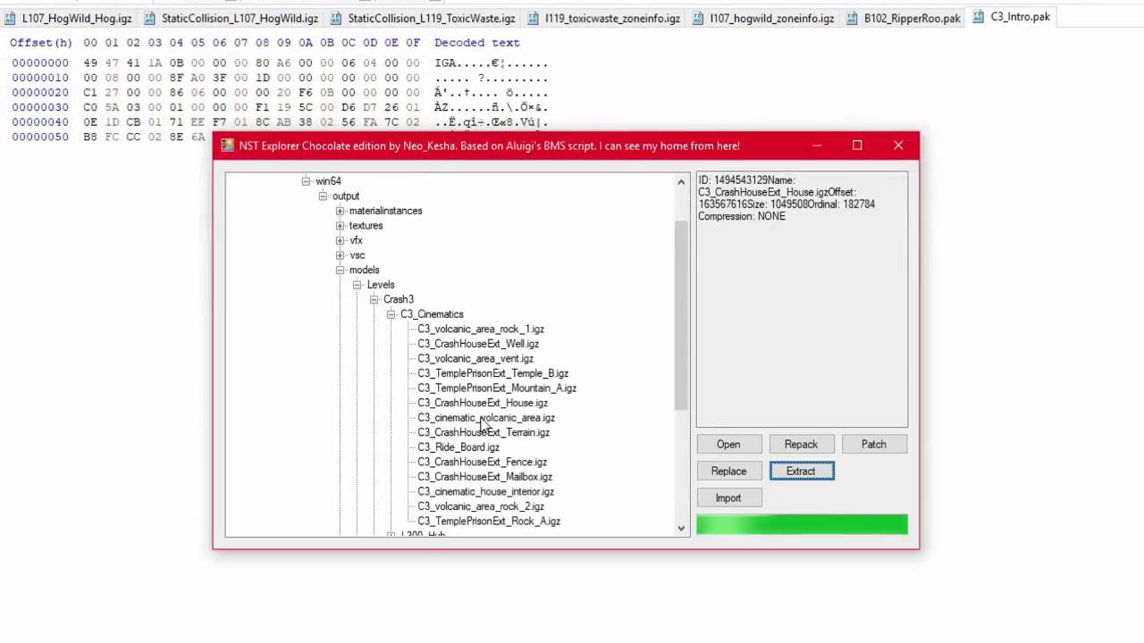
{"action": "left_click", "coordinate": [524, 436]}
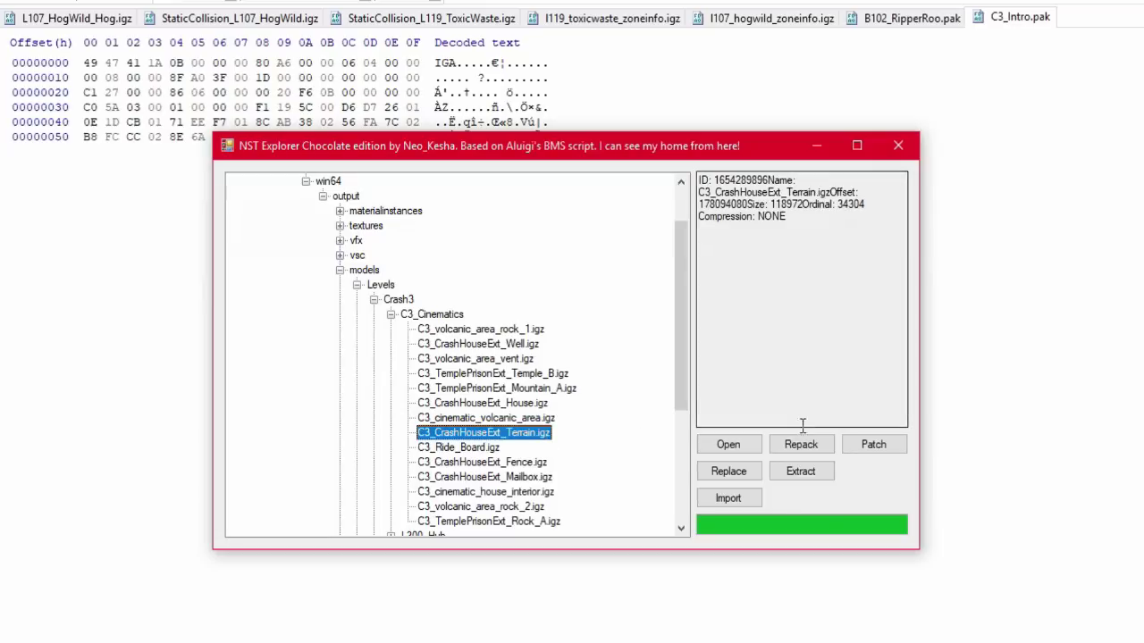
{"action": "left_click", "coordinate": [794, 474]}
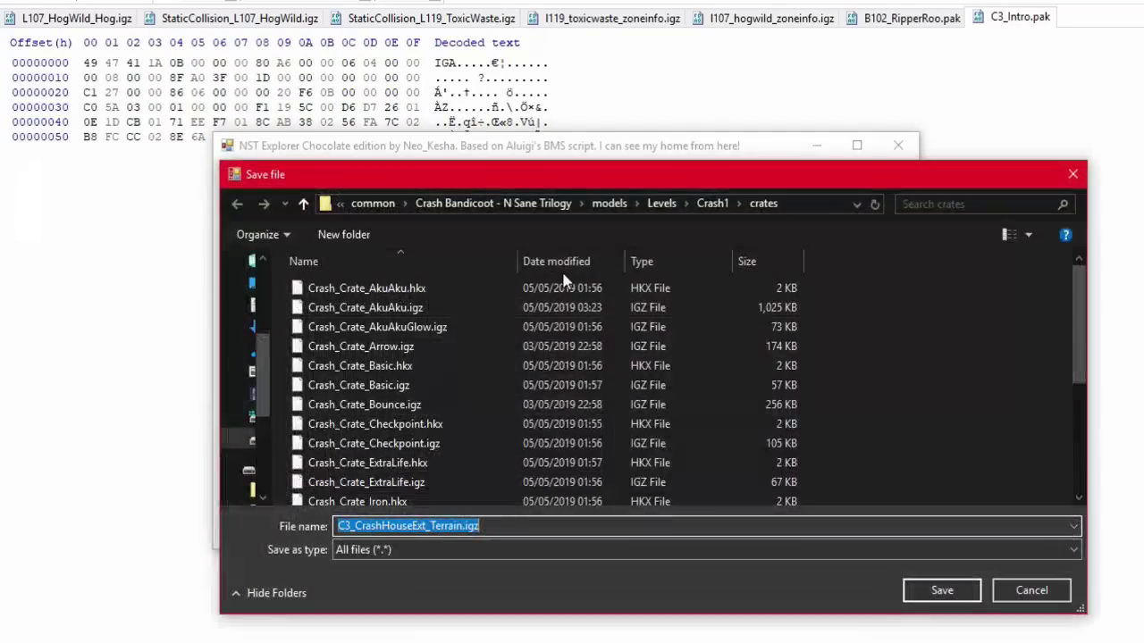
{"action": "left_click", "coordinate": [714, 203]}
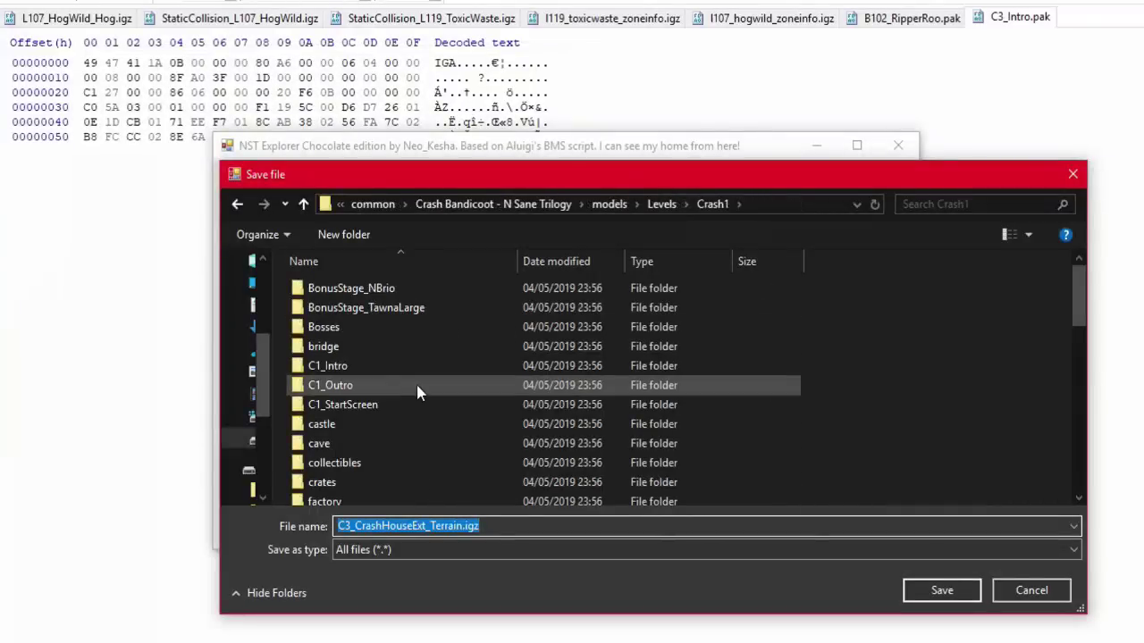
{"action": "scroll", "coordinate": [416, 381], "scroll_direction": "down", "scroll_amount": 3}
{"action": "left_click", "coordinate": [401, 393]}
{"action": "double_click", "coordinate": [402, 398]}
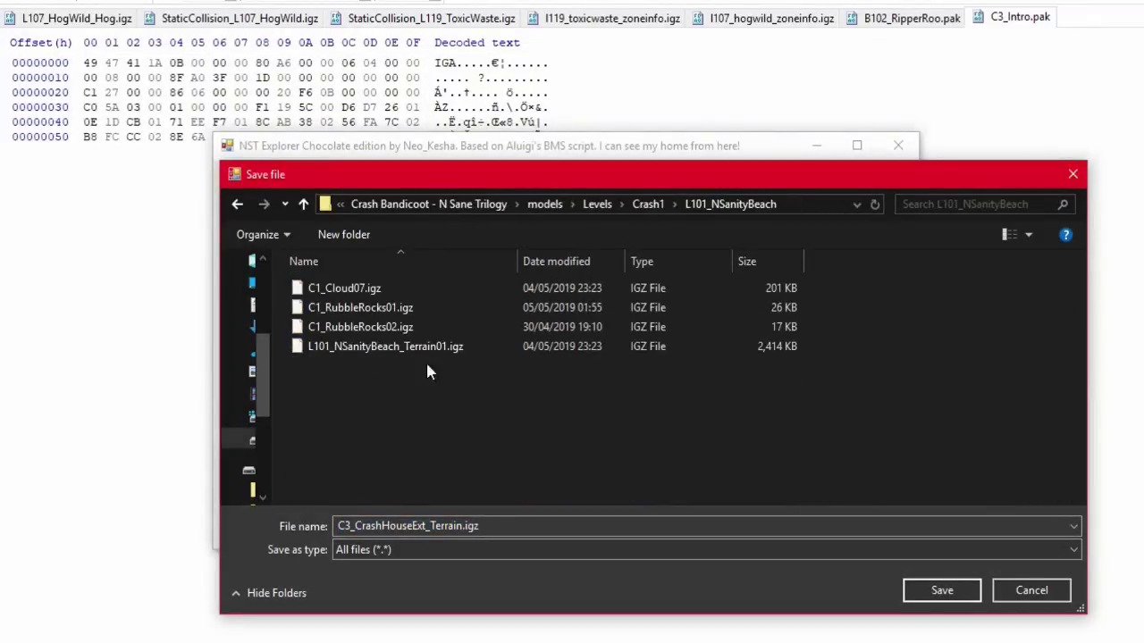
{"action": "double_click", "coordinate": [425, 348]}
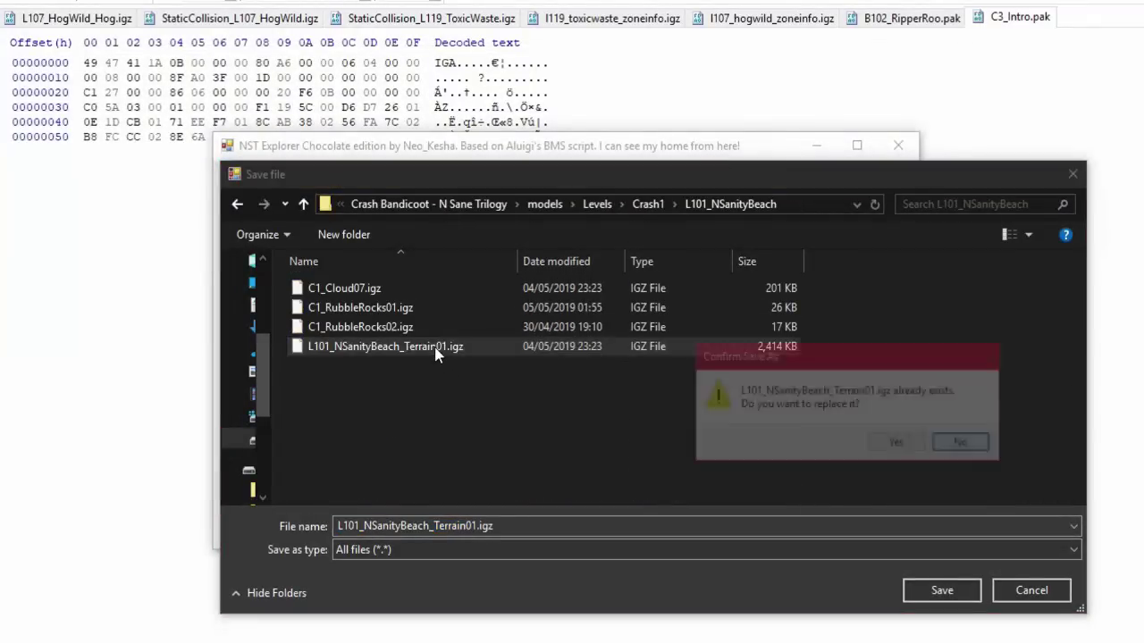
{"action": "left_click", "coordinate": [912, 445]}
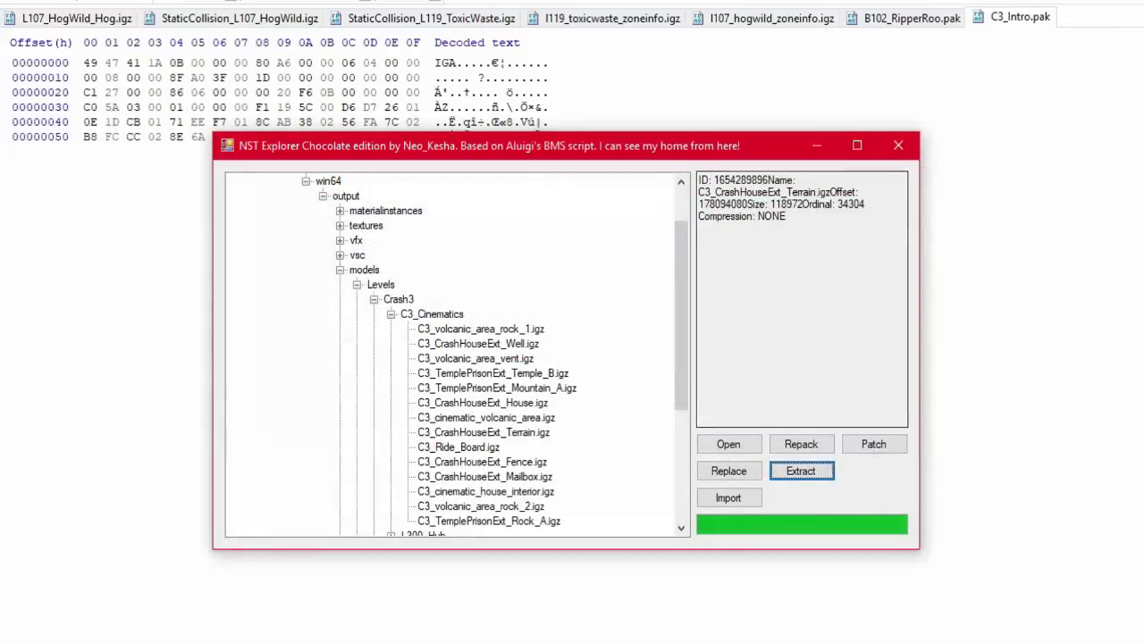
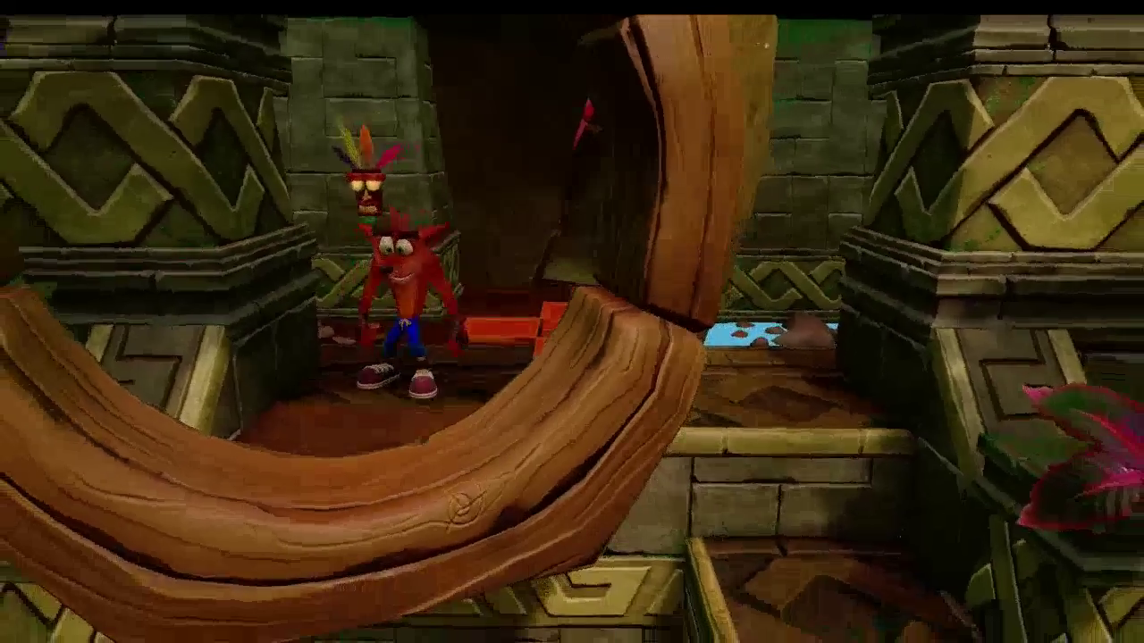
Step: Leave the running game and launch Crash 3 - Road Crash from NST Level Selector
{"action": "key", "text": "Escape"}
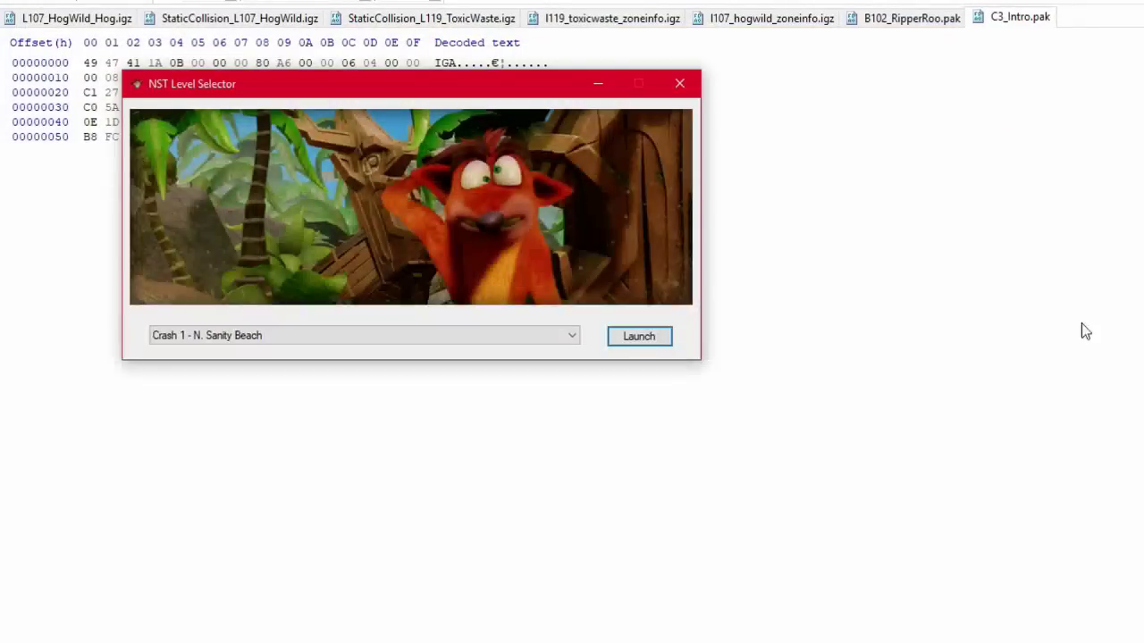
{"action": "left_click", "coordinate": [370, 333]}
{"action": "scroll", "coordinate": [366, 411], "scroll_direction": "down", "scroll_amount": 2}
{"action": "scroll", "coordinate": [367, 413], "scroll_direction": "down", "scroll_amount": 15}
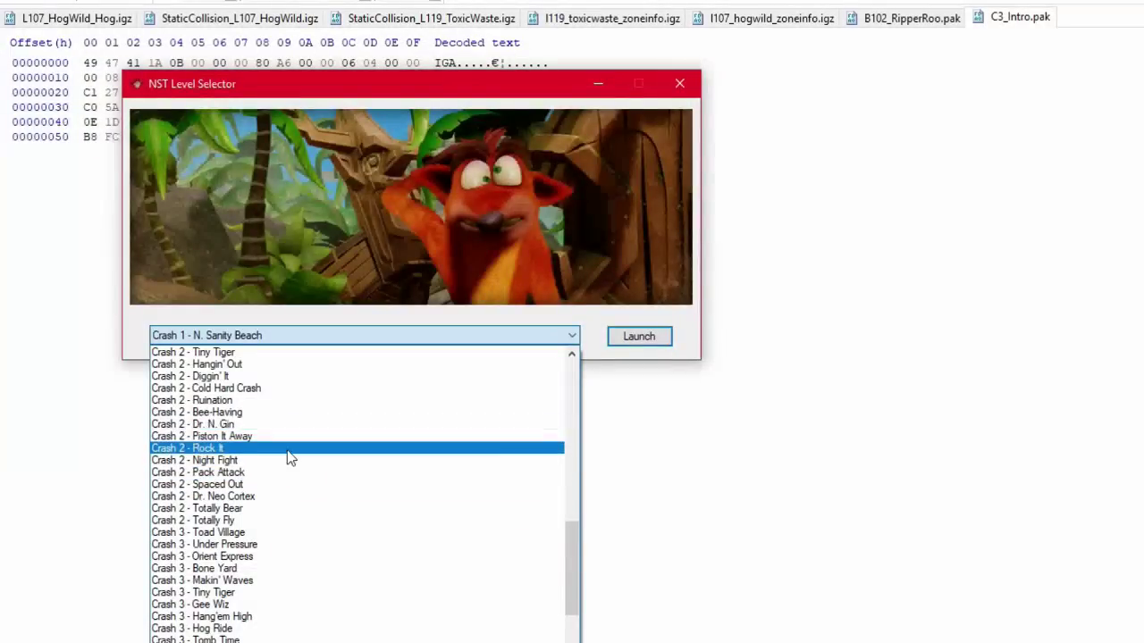
{"action": "scroll", "coordinate": [287, 449], "scroll_direction": "down", "scroll_amount": 8}
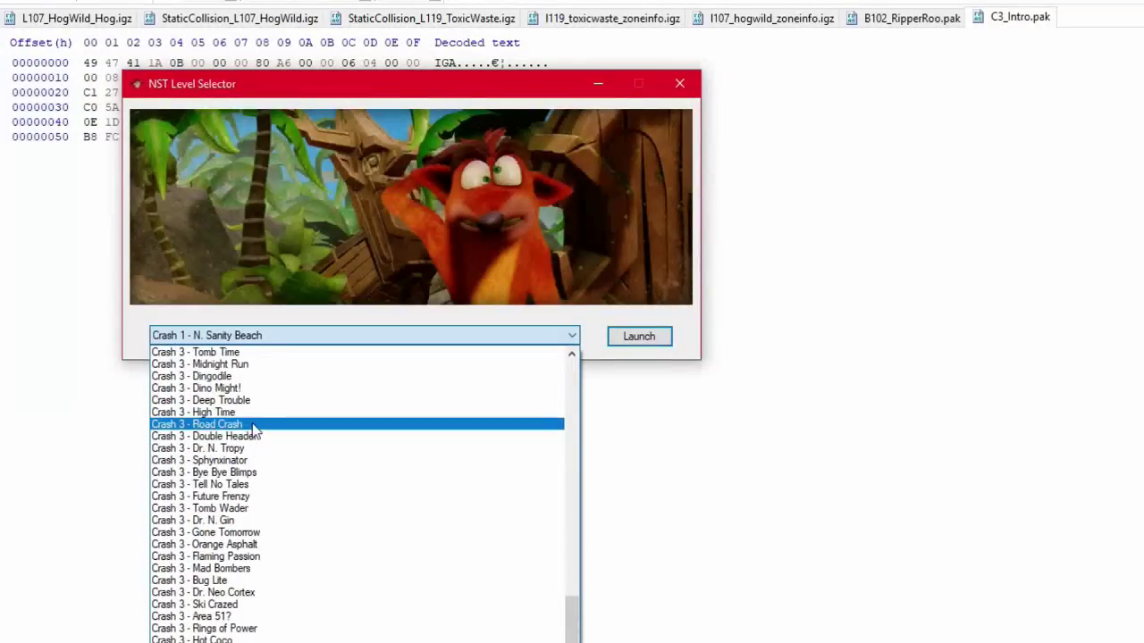
{"action": "left_click", "coordinate": [254, 424]}
{"action": "left_click", "coordinate": [628, 347]}
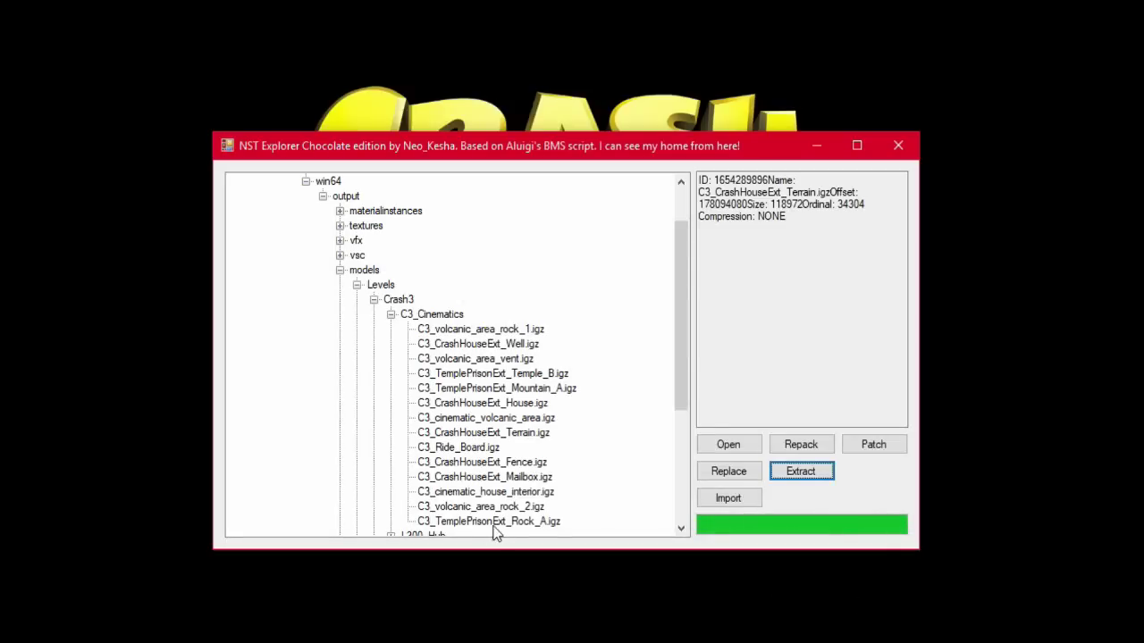
Step: Start extracting C3_CrashHouseExt_Terrain.igz in NST Explorer and browse to the Levels, Crash3, L314_RoadCrash folder as the save location
{"action": "left_click", "coordinate": [510, 435]}
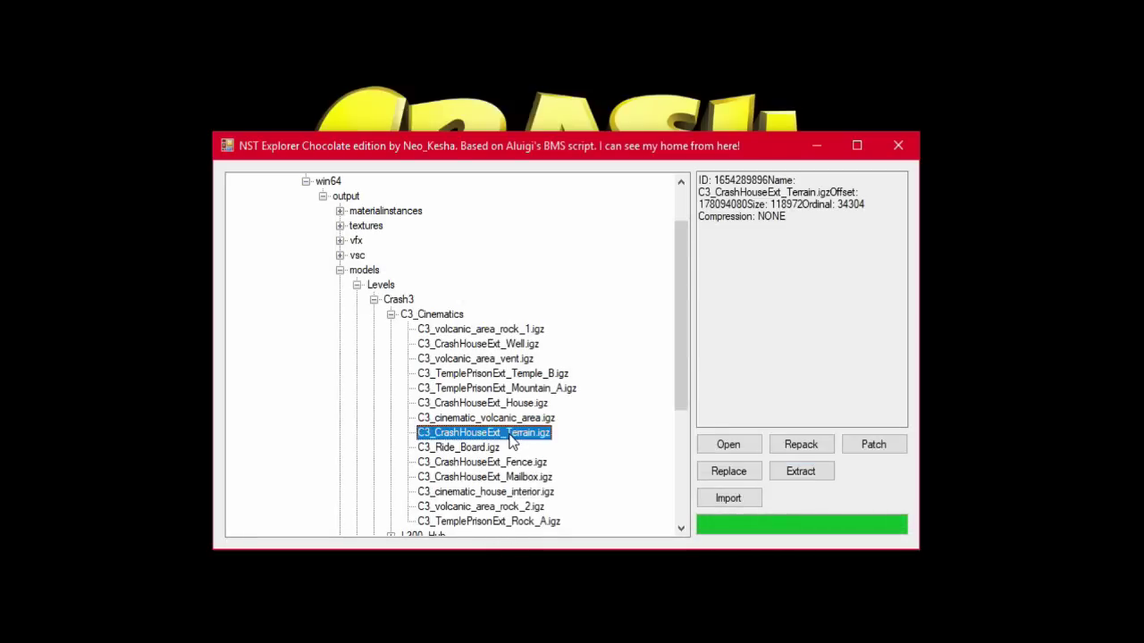
{"action": "left_click", "coordinate": [803, 474]}
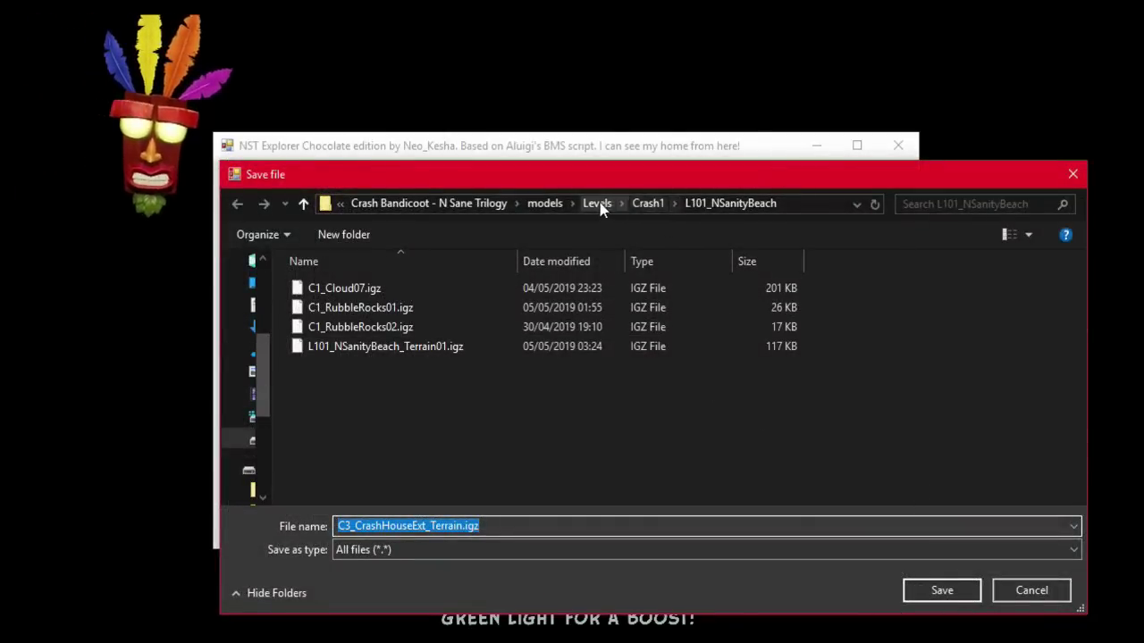
{"action": "left_click", "coordinate": [597, 204]}
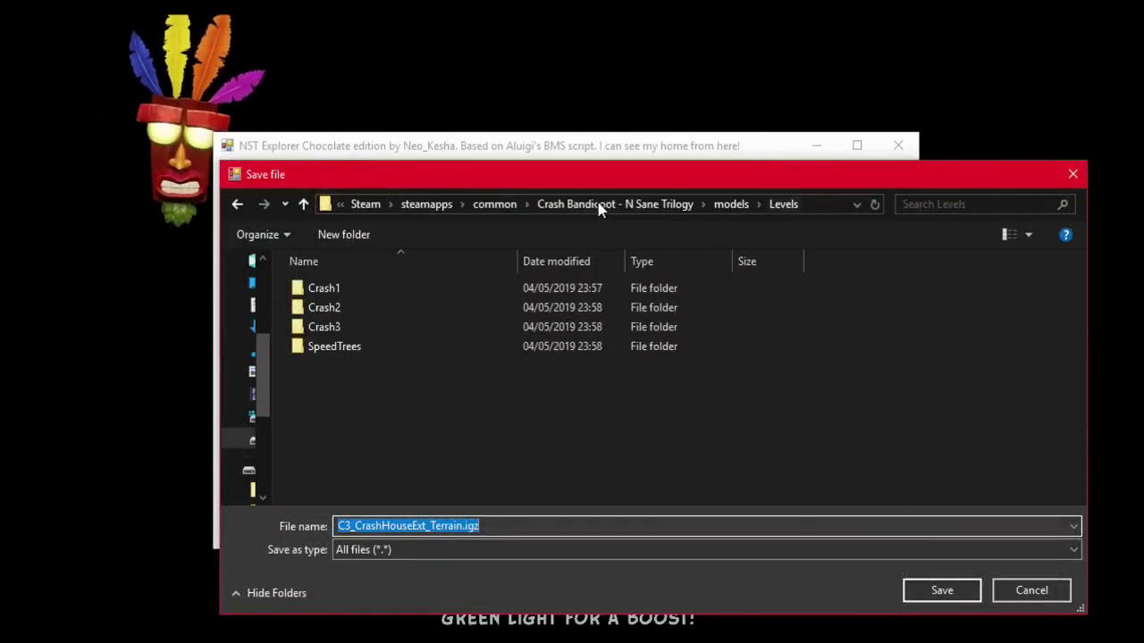
{"action": "double_click", "coordinate": [355, 327]}
{"action": "scroll", "coordinate": [447, 398], "scroll_direction": "down", "scroll_amount": 3}
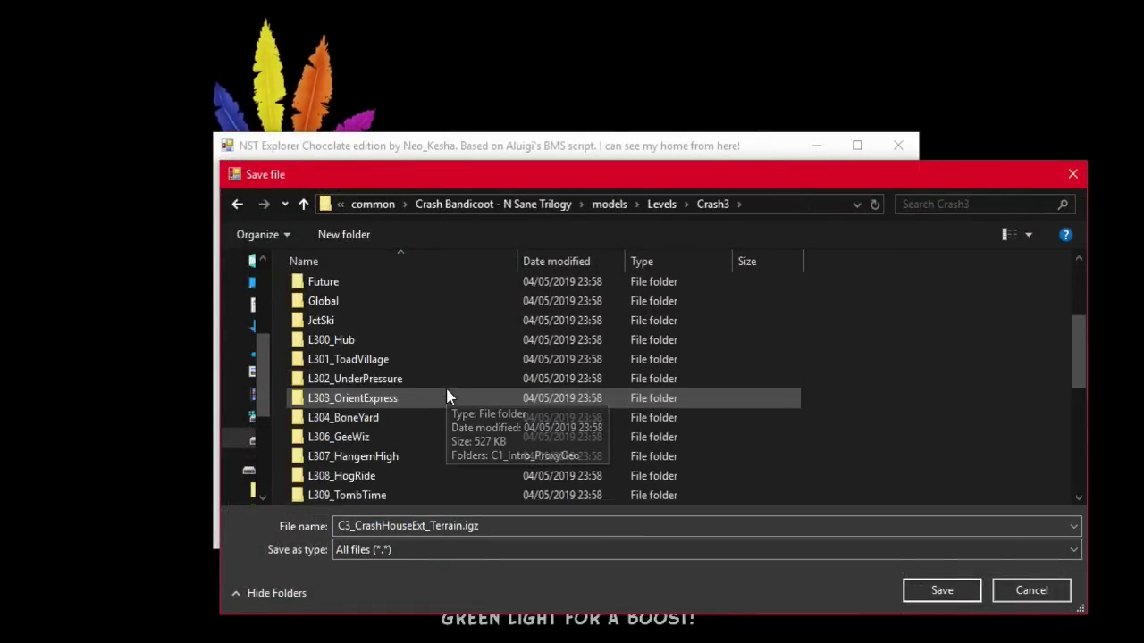
{"action": "scroll", "coordinate": [448, 396], "scroll_direction": "down", "scroll_amount": 1}
{"action": "scroll", "coordinate": [448, 397], "scroll_direction": "down", "scroll_amount": 1}
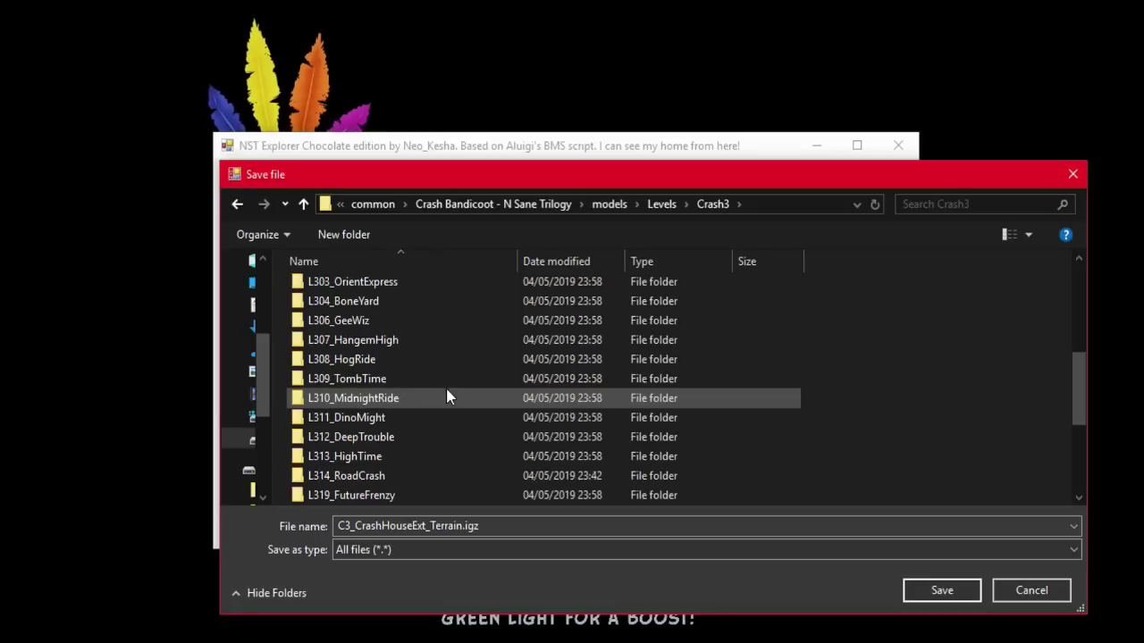
{"action": "left_click", "coordinate": [359, 480]}
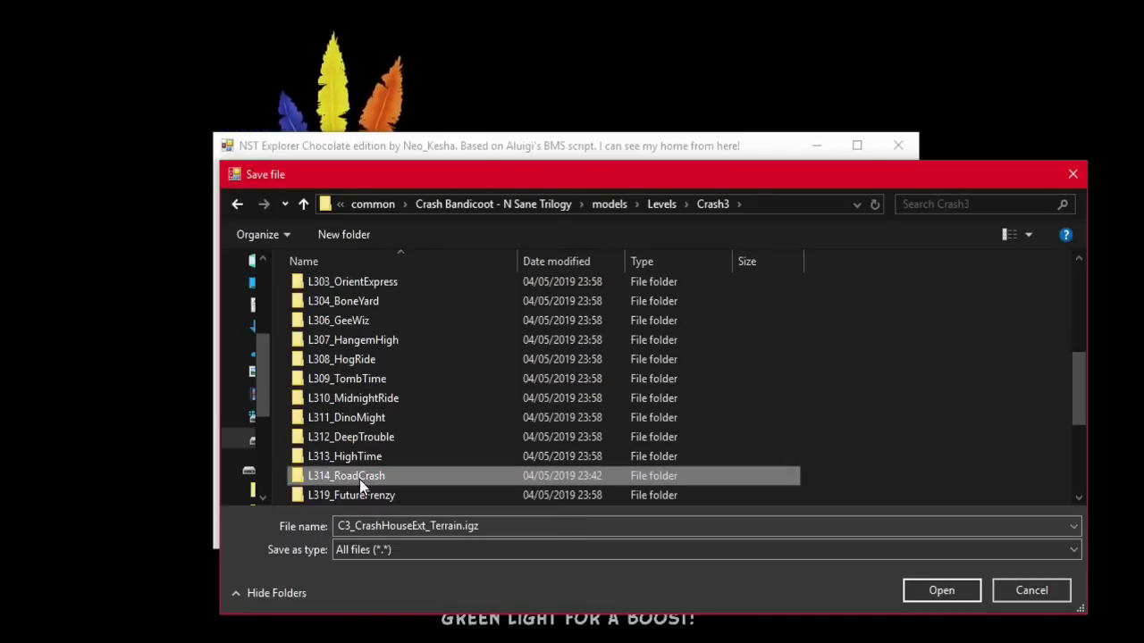
{"action": "double_click", "coordinate": [359, 478]}
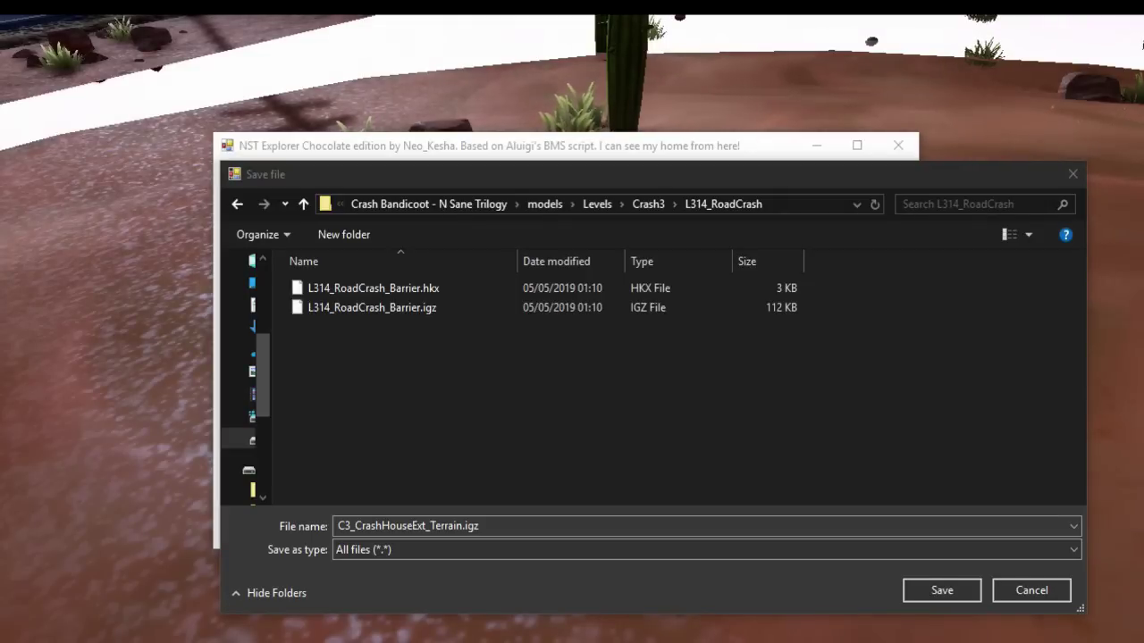
Step: Open L314_RoadCrash.pak.old from the archives folder in a second NST Explorer window
{"action": "left_click_drag", "start_coordinate": [562, 147], "coordinate": [595, 99]}
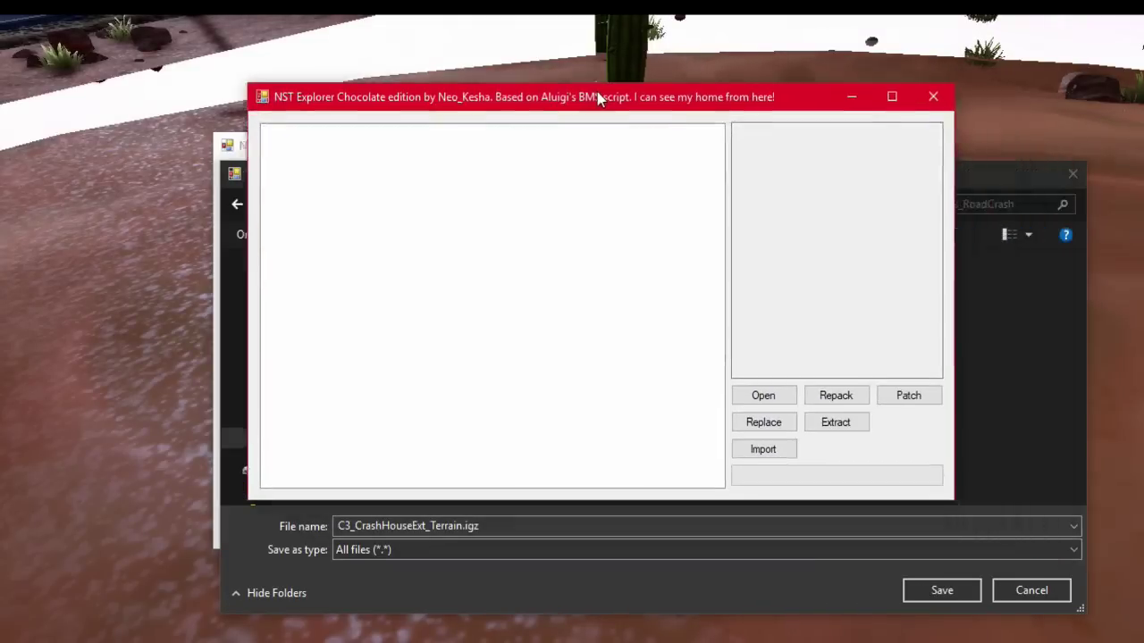
{"action": "left_click", "coordinate": [778, 396]}
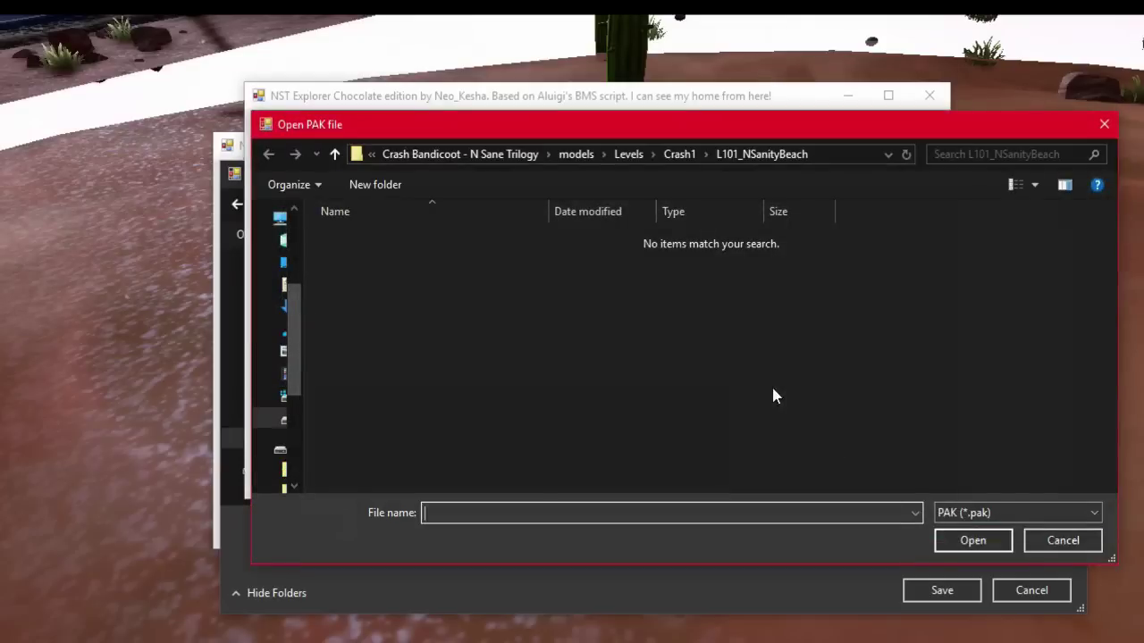
{"action": "left_click", "coordinate": [916, 514]}
{"action": "left_click", "coordinate": [876, 531]}
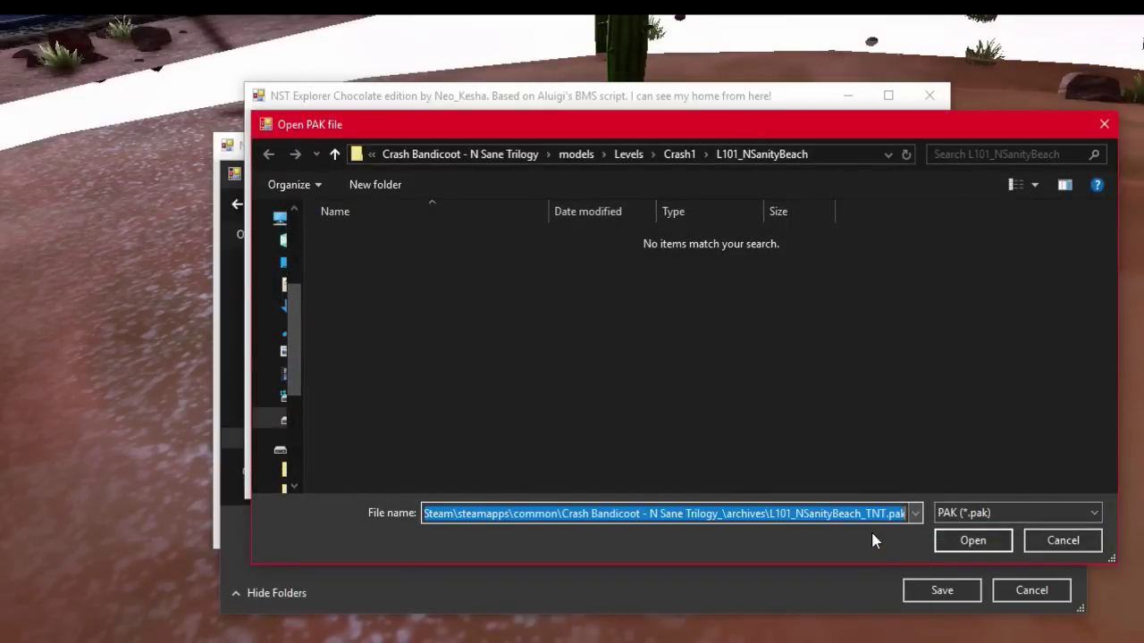
{"action": "left_click", "coordinate": [775, 513]}
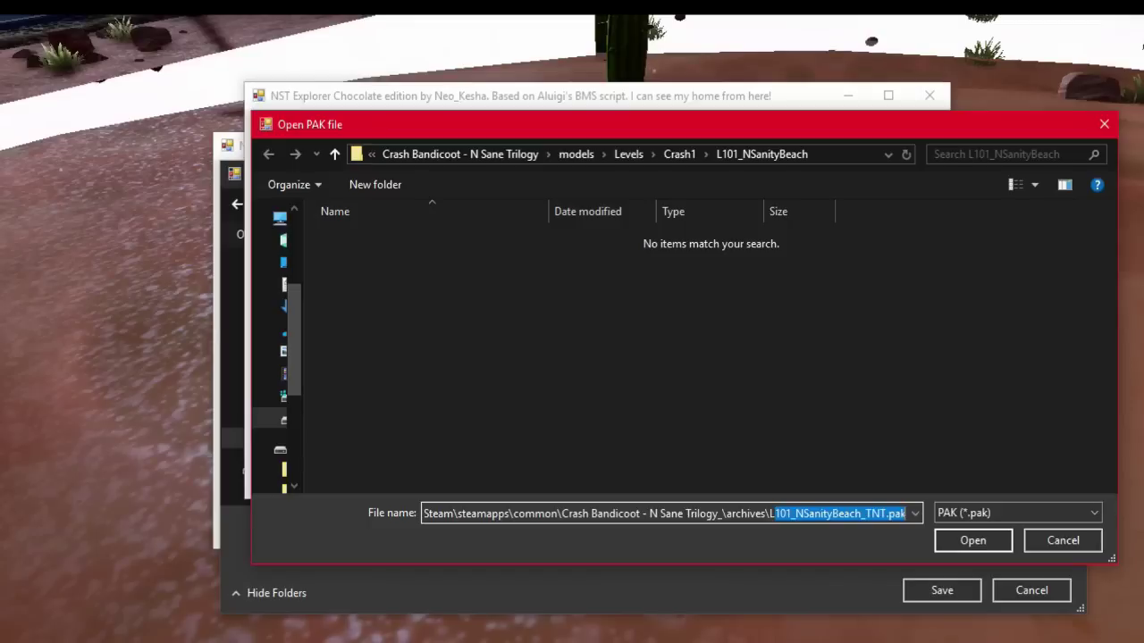
{"action": "type", "text": "314"}
{"action": "key", "text": "Down"}
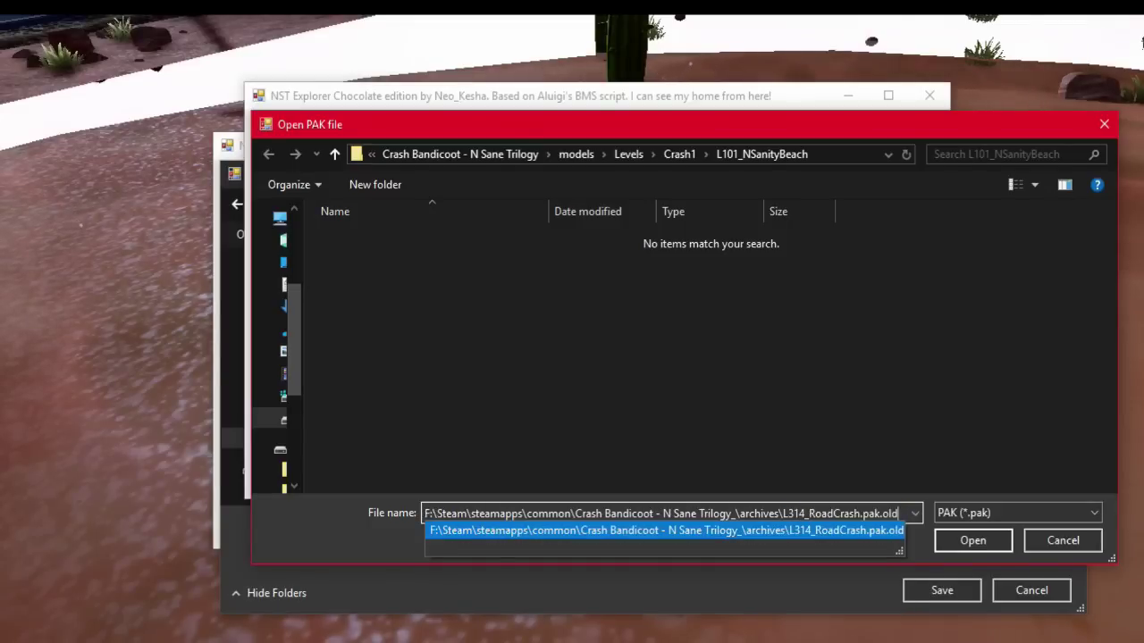
{"action": "key", "text": "Return"}
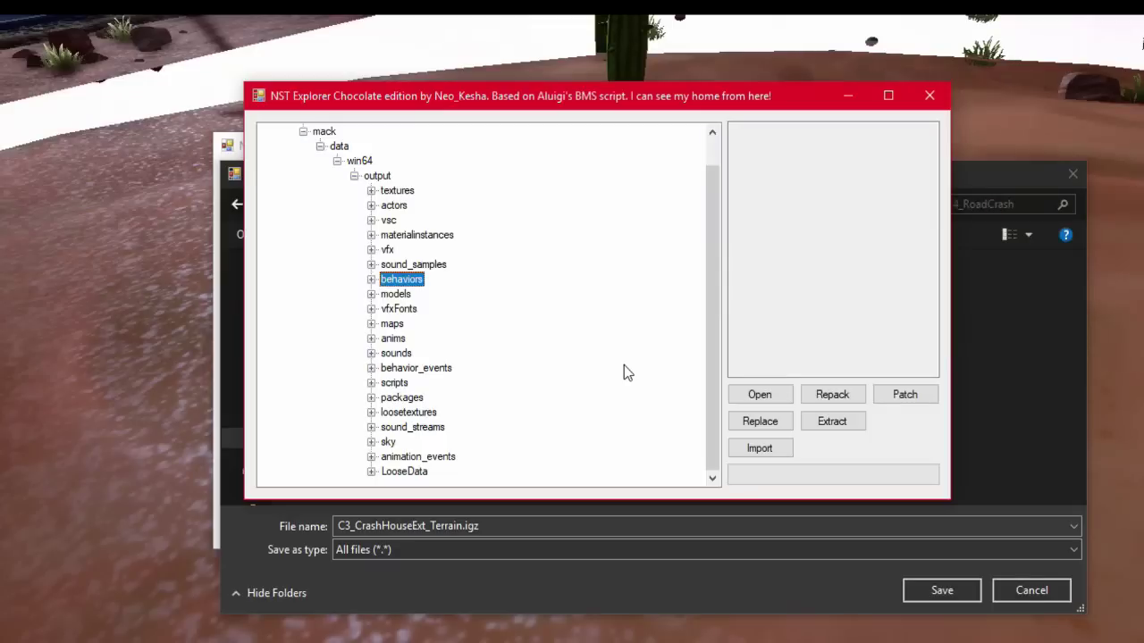
Step: Expand models, Levels, Crash3 in the Road Crash archive and view the contents of the Desert folder
{"action": "key", "text": "Down"}
{"action": "key", "text": "Right"}
{"action": "key", "text": "Down"}
{"action": "key", "text": "Right"}
{"action": "key", "text": "Down"}
{"action": "key", "text": "Down"}
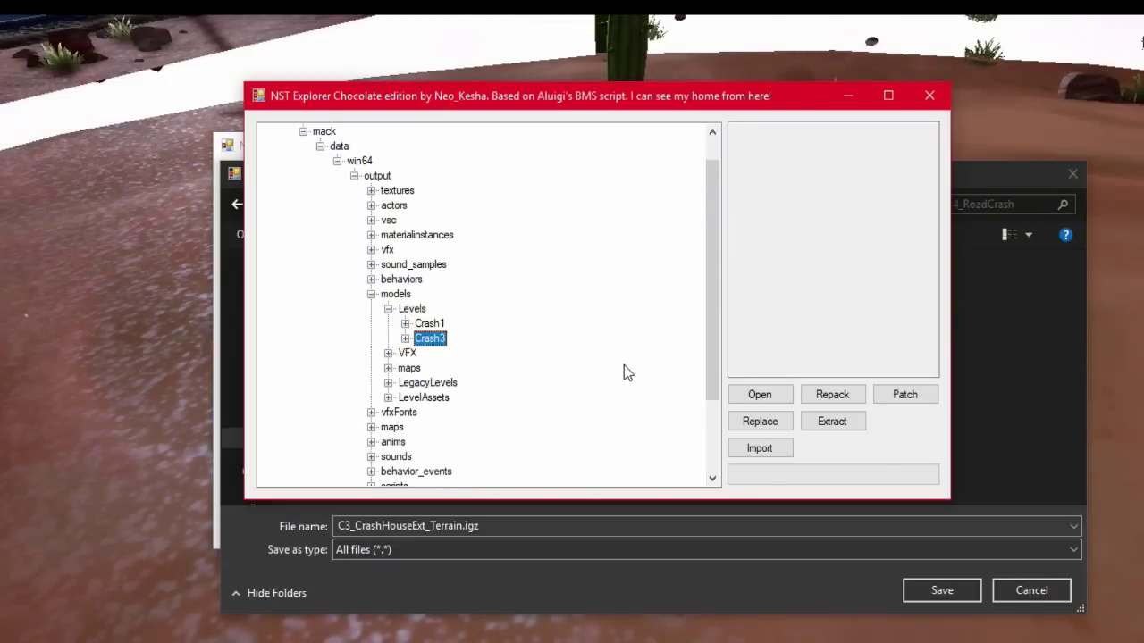
{"action": "key", "text": "Right"}
{"action": "key", "text": "Down"}
{"action": "key", "text": "Right"}
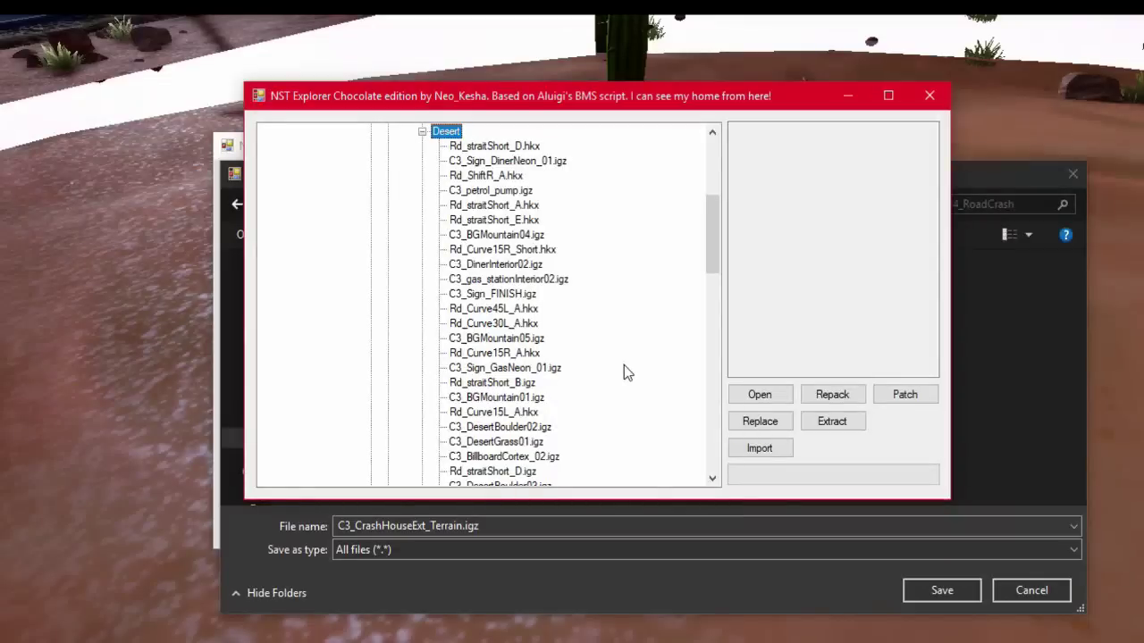
Step: Collapse the Desert folder and look through the sign and ramp files in L308_HogRide
{"action": "key", "text": "Left"}
{"action": "key", "text": "Down"}
{"action": "key", "text": "Down"}
{"action": "key", "text": "Up"}
{"action": "key", "text": "Right"}
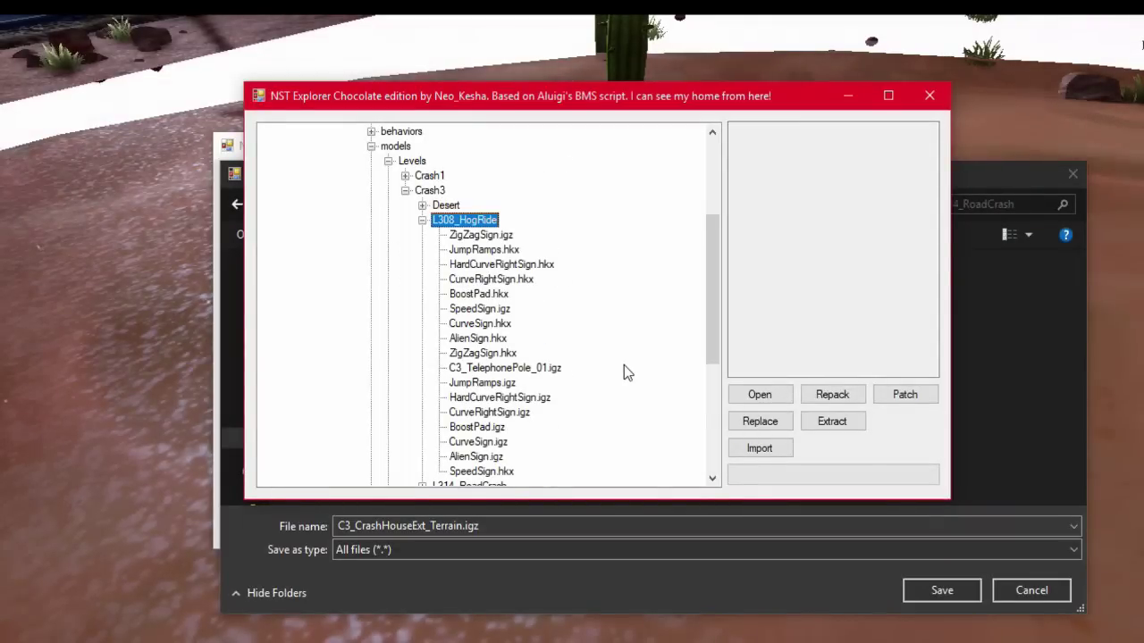
{"action": "key", "text": "Down"}
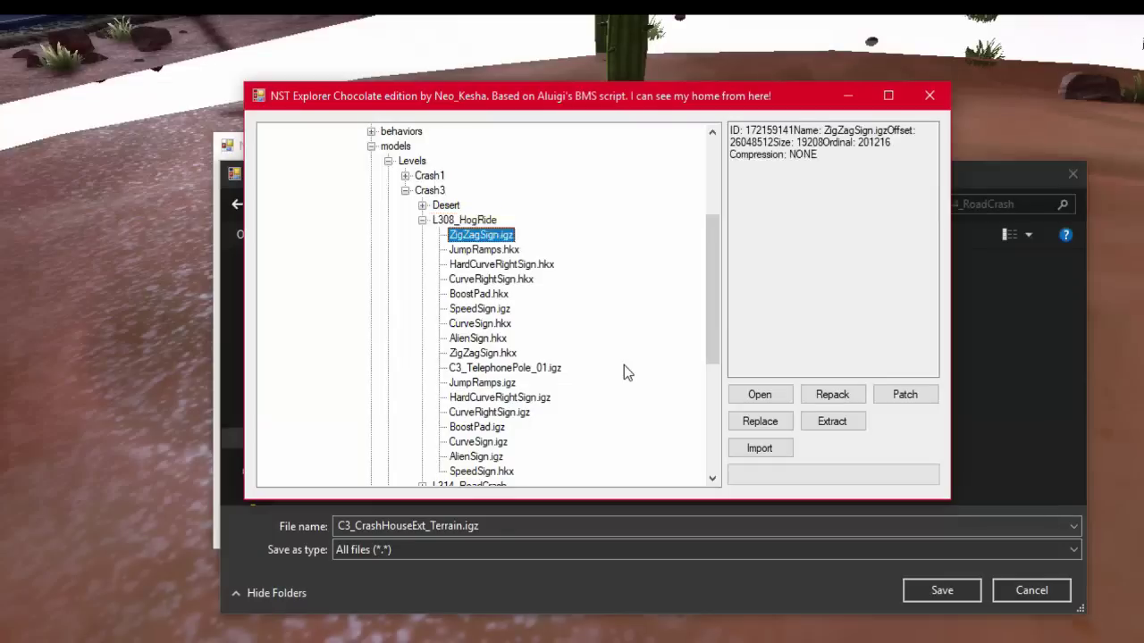
{"action": "key", "text": "Down"}
{"action": "key", "text": "Down"}
{"action": "key", "text": "Down"}
{"action": "key", "text": "Up"}
{"action": "key", "text": "Left"}
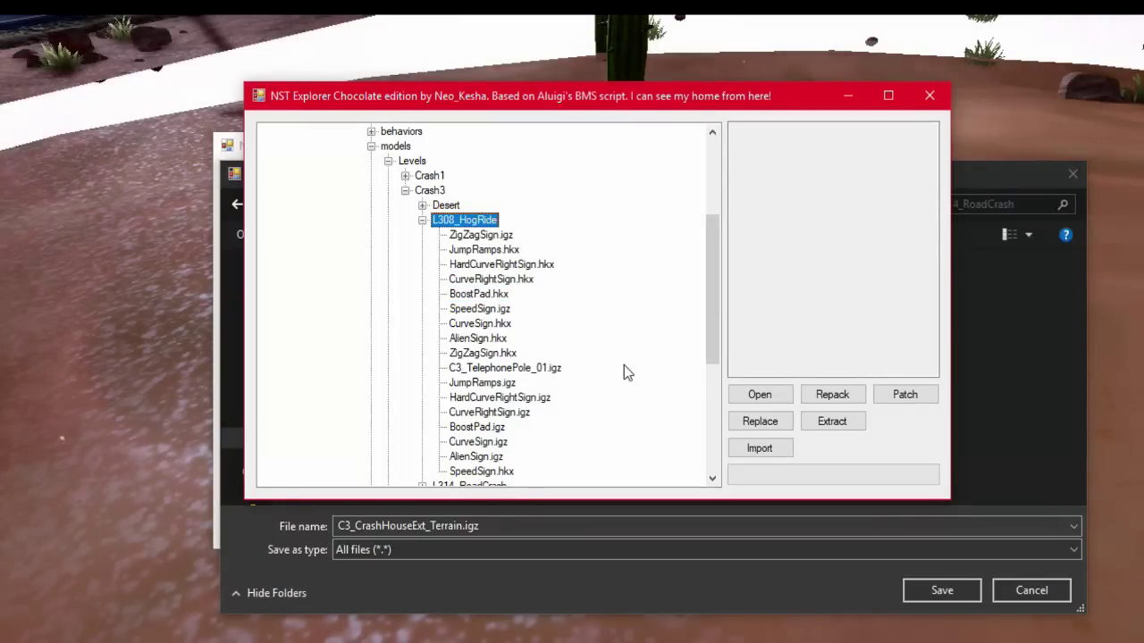
Step: Reposition the explorer window, collapse L308_HogRide and check the files in the L314_RoadCrash folder
{"action": "left_click_drag", "start_coordinate": [535, 114], "coordinate": [438, 138]}
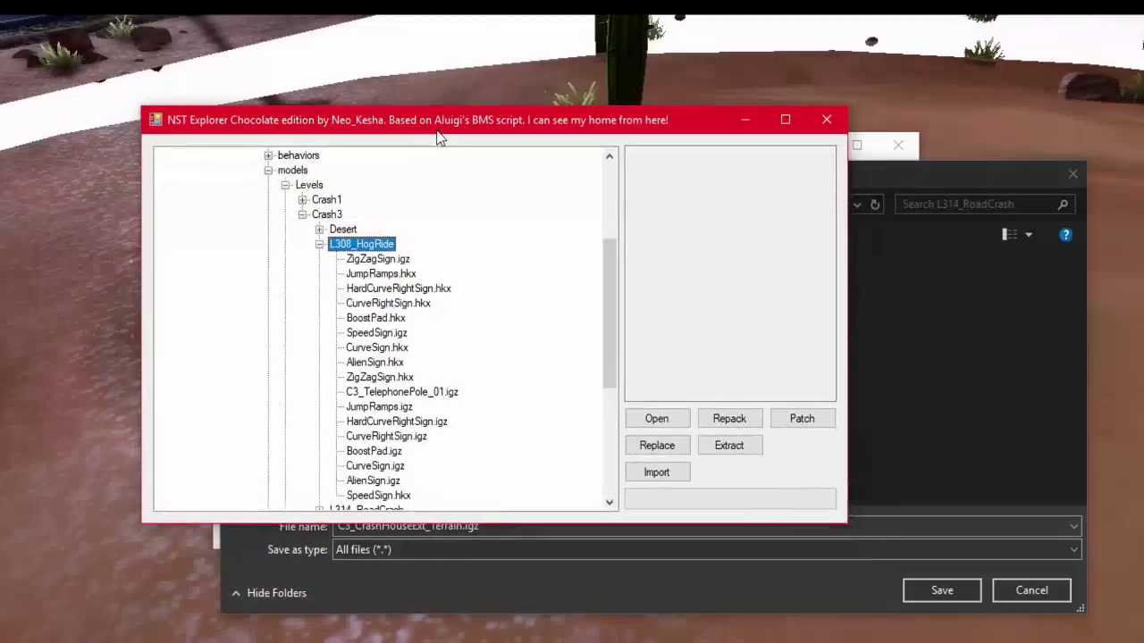
{"action": "key", "text": "Left"}
{"action": "key", "text": "Down"}
{"action": "key", "text": "Right"}
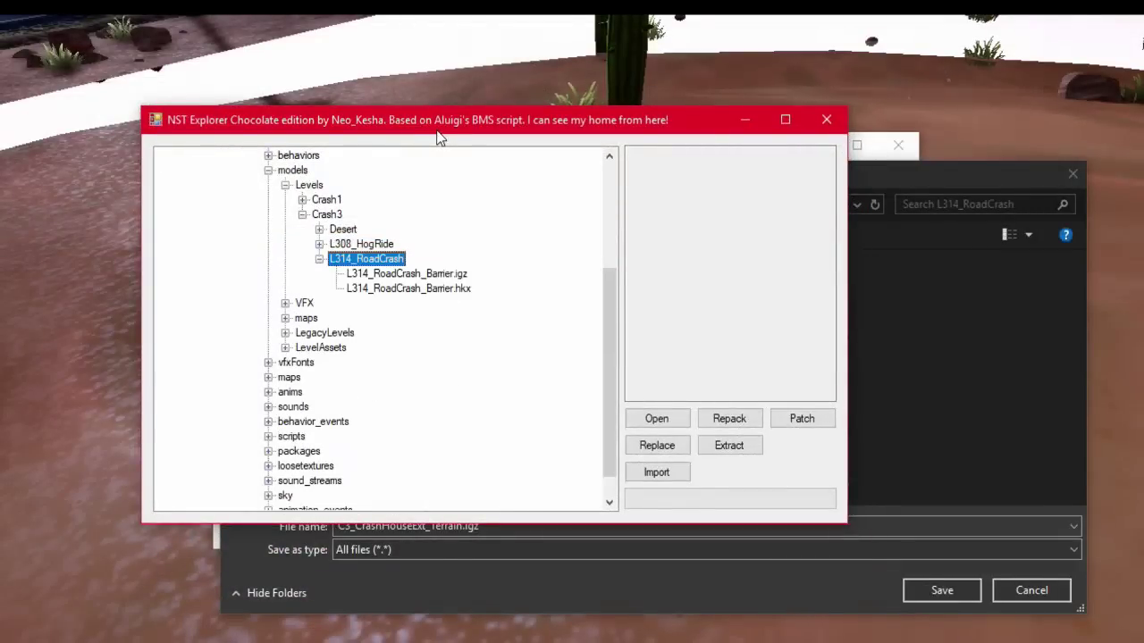
Step: Collapse the L314_RoadCrash folder, expand Desert and look through its road, sign, diner and terrain model files
{"action": "key", "text": "Left"}
{"action": "key", "text": "Up"}
{"action": "key", "text": "Up"}
{"action": "key", "text": "Right"}
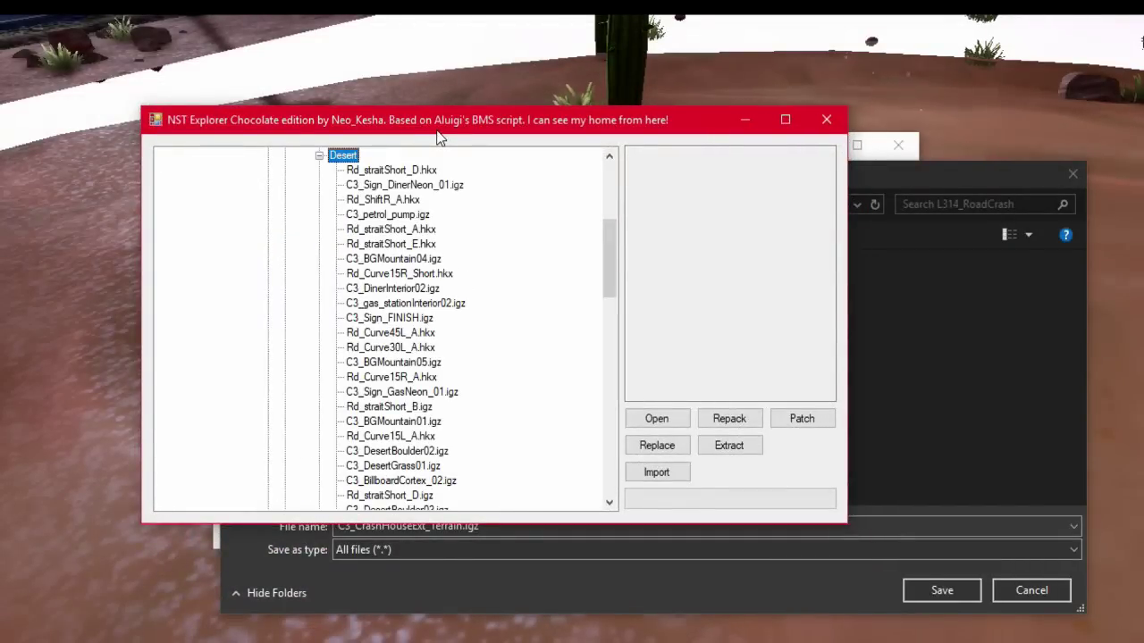
{"action": "key", "text": "Down"}
{"action": "key", "text": "Down"}
{"action": "key", "text": "Down"}
{"action": "key", "text": "Down"}
{"action": "key", "text": "Down"}
{"action": "key", "text": "Down"}
{"action": "key", "text": "Down"}
{"action": "key", "text": "Down"}
{"action": "key", "text": "Down"}
{"action": "key", "text": "Down"}
{"action": "key", "text": "Down"}
{"action": "key", "text": "Down"}
{"action": "key", "text": "Down"}
{"action": "key", "text": "Down"}
{"action": "key", "text": "Down"}
{"action": "key", "text": "Down"}
{"action": "key", "text": "Down"}
{"action": "key", "text": "Down"}
{"action": "key", "text": "Down"}
{"action": "key", "text": "Down"}
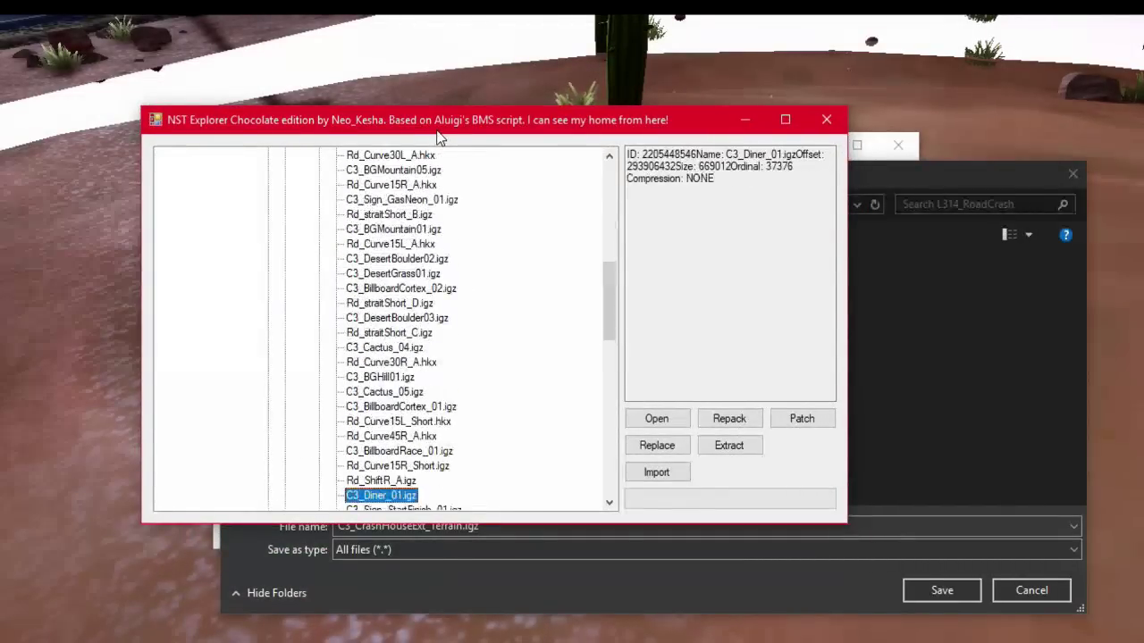
{"action": "key", "text": "Down"}
{"action": "key", "text": "Down"}
{"action": "key", "text": "Down"}
{"action": "key", "text": "Down"}
{"action": "key", "text": "Down"}
{"action": "key", "text": "Down"}
{"action": "key", "text": "Down"}
{"action": "key", "text": "Down"}
{"action": "key", "text": "Down"}
{"action": "key", "text": "Down"}
{"action": "key", "text": "Down"}
{"action": "key", "text": "Down"}
{"action": "key", "text": "Down"}
{"action": "key", "text": "Down"}
{"action": "key", "text": "Down"}
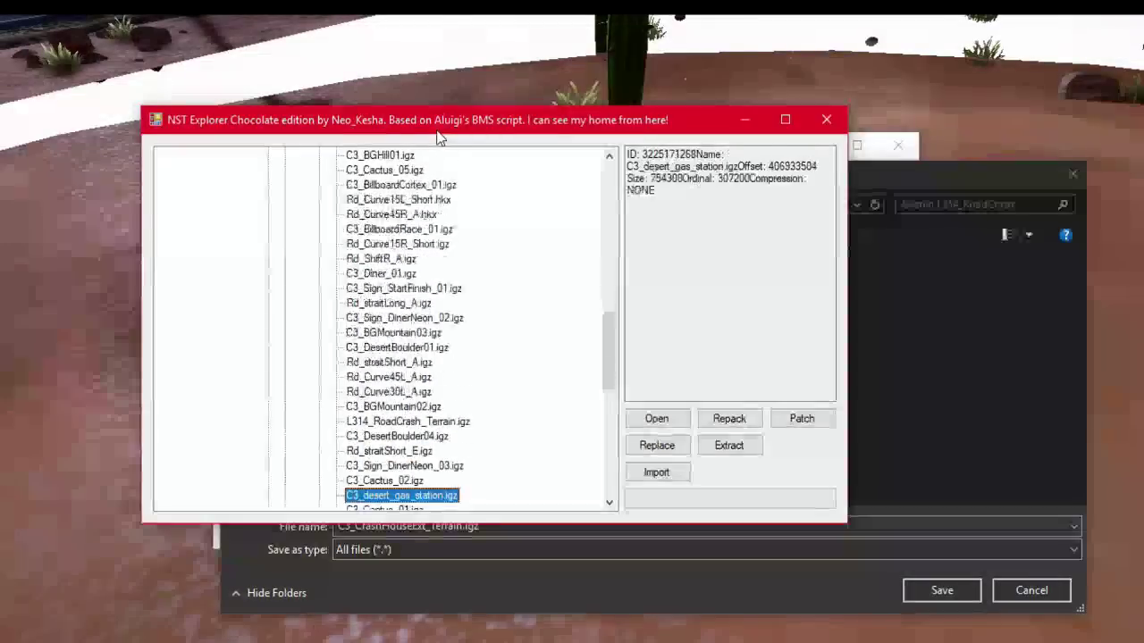
{"action": "key", "text": "Down"}
{"action": "key", "text": "Down"}
{"action": "key", "text": "Down"}
{"action": "key", "text": "Down"}
{"action": "key", "text": "Down"}
{"action": "key", "text": "Down"}
{"action": "key", "text": "Down"}
{"action": "key", "text": "Down"}
{"action": "key", "text": "Down"}
{"action": "key", "text": "Down"}
{"action": "key", "text": "Down"}
{"action": "key", "text": "Down"}
{"action": "key", "text": "Down"}
{"action": "key", "text": "Down"}
{"action": "key", "text": "Down"}
{"action": "key", "text": "Down"}
{"action": "key", "text": "Down"}
{"action": "key", "text": "Down"}
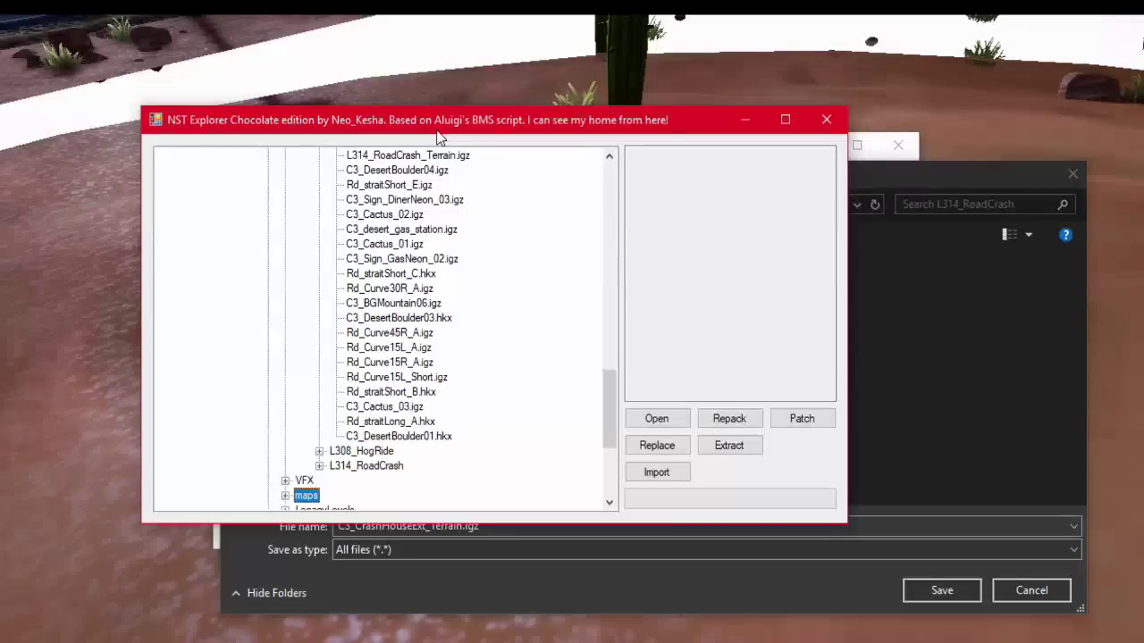
Step: Expand the LegacyLevels folder and the Core folder under LevelAssets, Design_Set to check their models
{"action": "key", "text": "Down"}
{"action": "key", "text": "Down"}
{"action": "key", "text": "Down"}
{"action": "key", "text": "Down"}
{"action": "key", "text": "Up"}
{"action": "key", "text": "Up"}
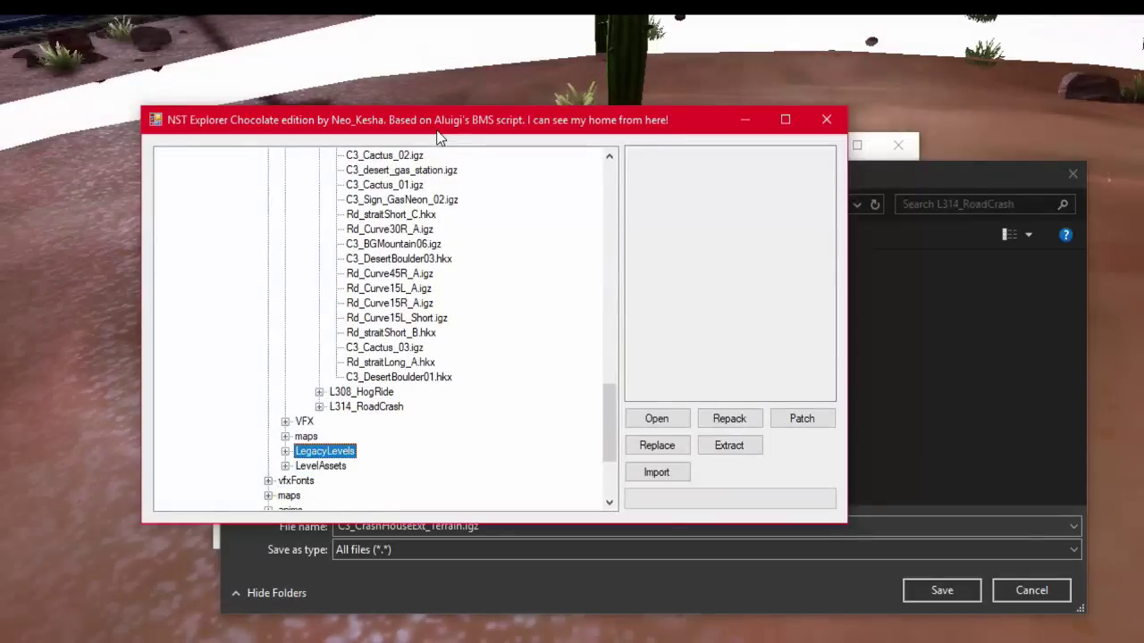
{"action": "key", "text": "Down"}
{"action": "key", "text": "Right"}
{"action": "key", "text": "Down"}
{"action": "key", "text": "Right"}
{"action": "key", "text": "Right"}
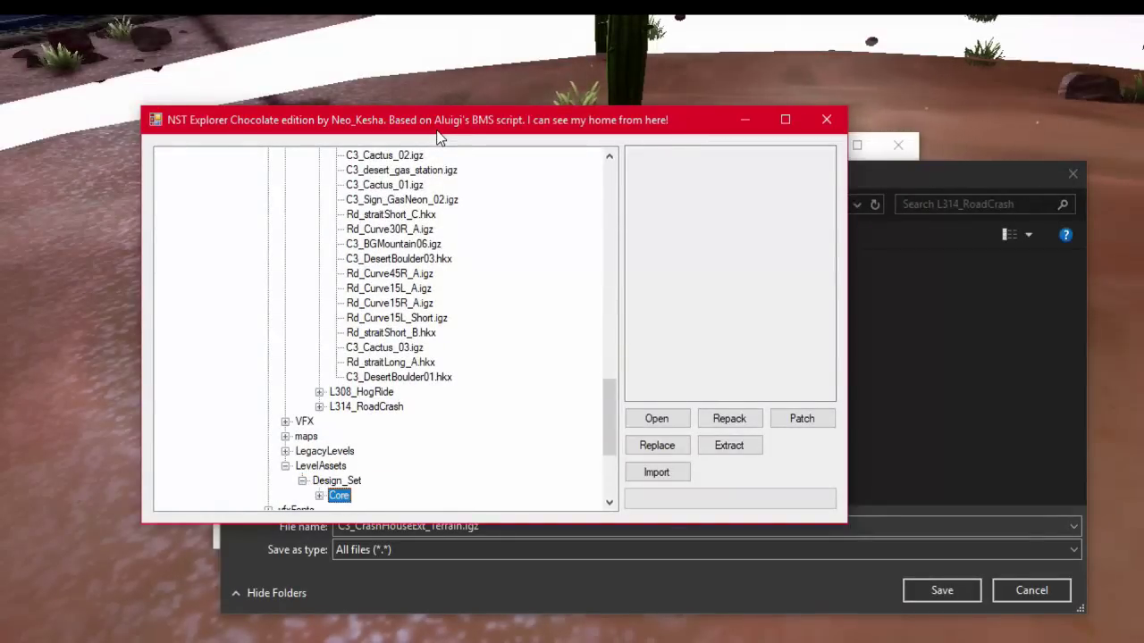
{"action": "key", "text": "Right"}
{"action": "key", "text": "Up"}
{"action": "key", "text": "Up"}
{"action": "key", "text": "Up"}
{"action": "key", "text": "Right"}
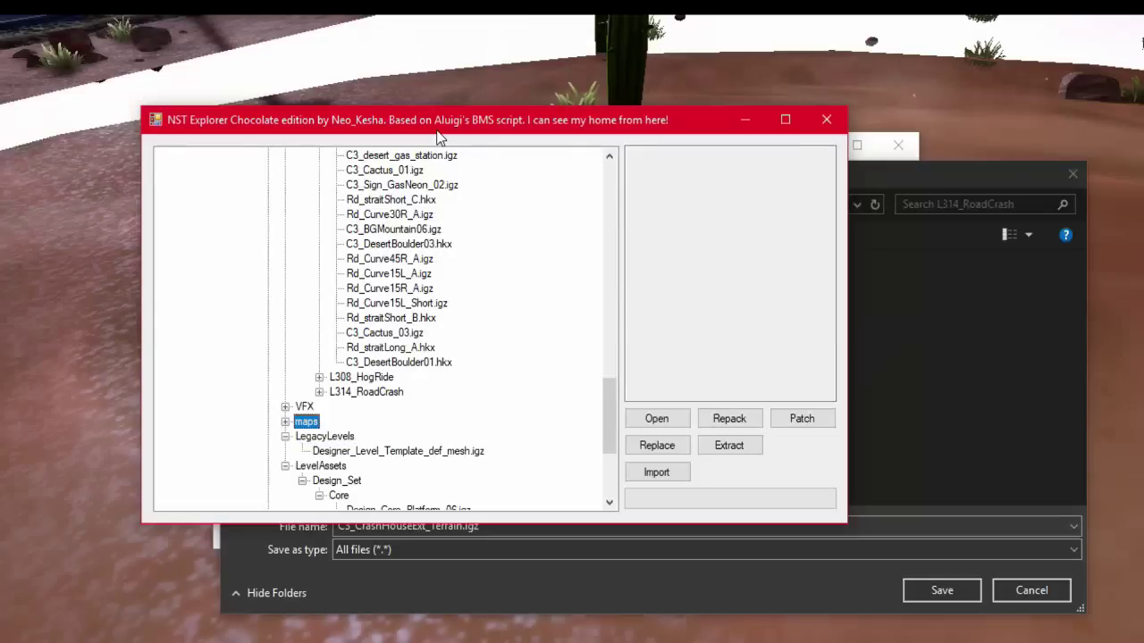
Step: Expand maps, Crash3, L314_RoadCrash within models to check its collision files
{"action": "key", "text": "Right"}
{"action": "key", "text": "Down"}
{"action": "key", "text": "Right"}
{"action": "key", "text": "Down"}
{"action": "key", "text": "Right"}
{"action": "key", "text": "Down"}
{"action": "key", "text": "Up"}
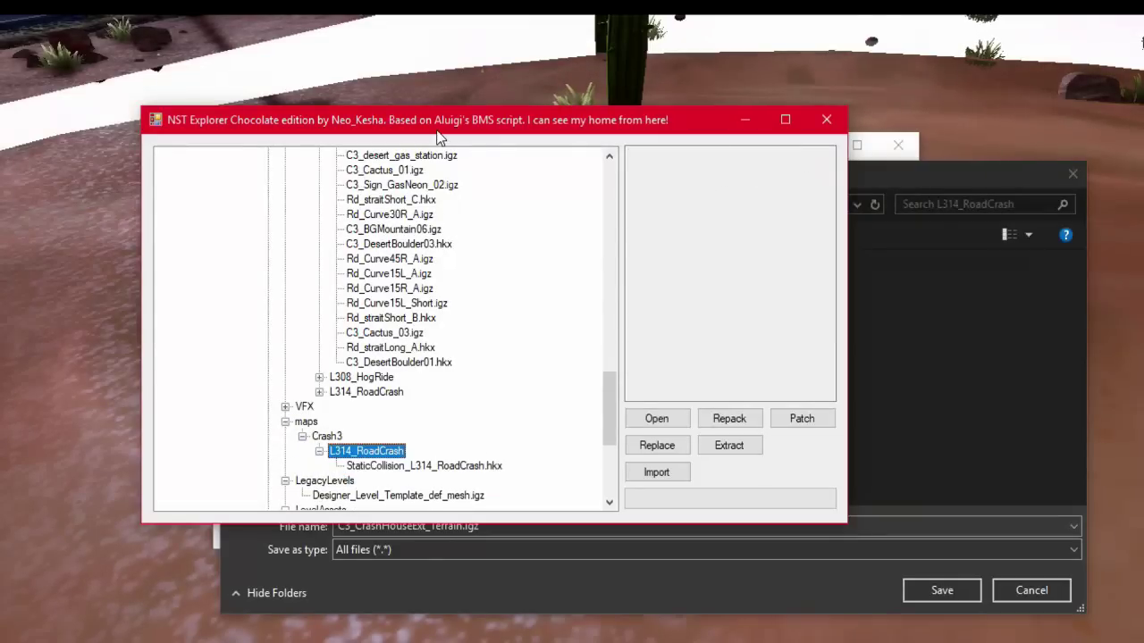
Step: Expand the L314_RoadCrash and L308_HogRide model folders under Crash3 to view their files again
{"action": "key", "text": "Up"}
{"action": "key", "text": "Up"}
{"action": "key", "text": "Up"}
{"action": "key", "text": "Up"}
{"action": "key", "text": "Right"}
{"action": "key", "text": "Up"}
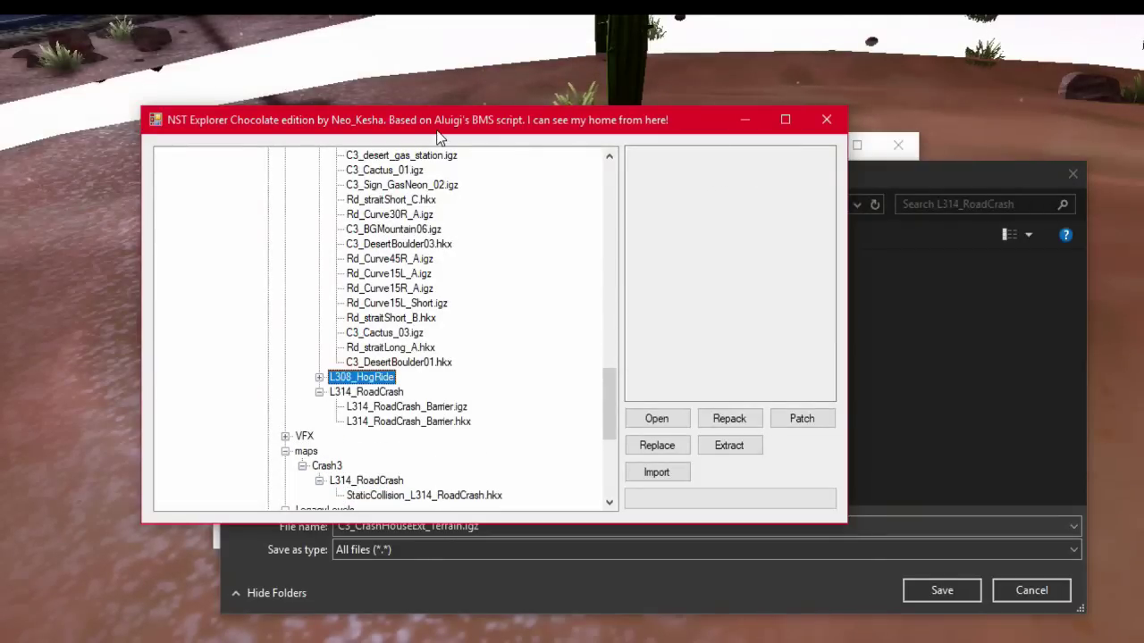
{"action": "key", "text": "Right"}
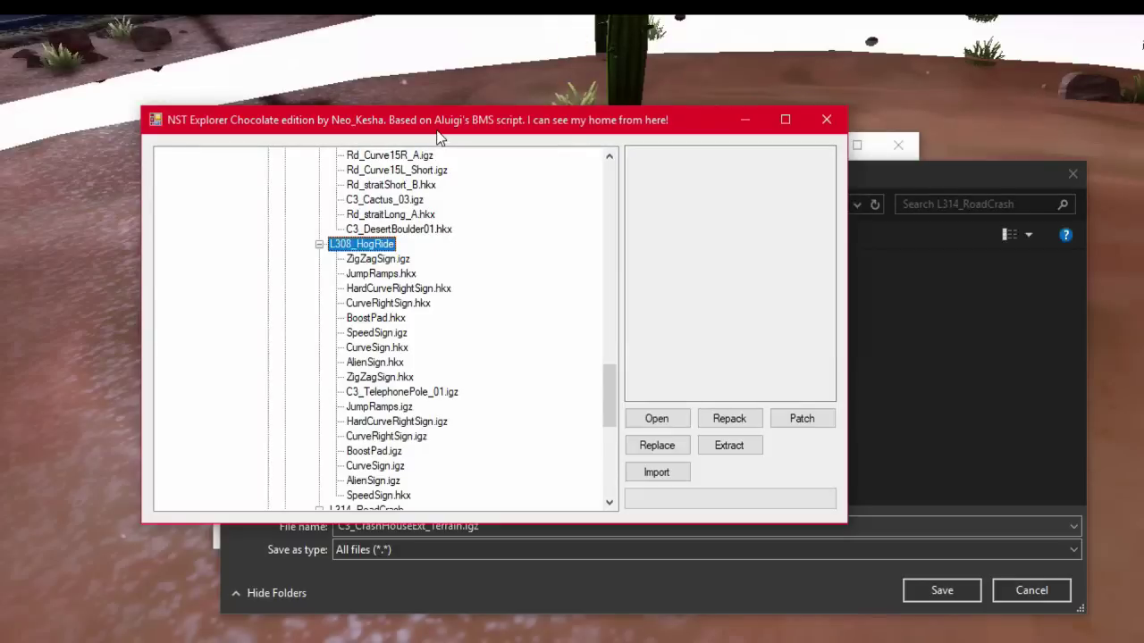
Step: Look back through the Desert model files for a suitable replacement target and select L314_RoadCrash_Terrain.igz
{"action": "key", "text": "Up"}
{"action": "key", "text": "Up"}
{"action": "key", "text": "Up"}
{"action": "key", "text": "Up"}
{"action": "key", "text": "Up"}
{"action": "key", "text": "Up"}
{"action": "key", "text": "Up"}
{"action": "key", "text": "Up"}
{"action": "key", "text": "Up"}
{"action": "key", "text": "Up"}
{"action": "key", "text": "Up"}
{"action": "key", "text": "Up"}
{"action": "key", "text": "Up"}
{"action": "key", "text": "Up"}
{"action": "key", "text": "Up"}
{"action": "key", "text": "Up"}
{"action": "key", "text": "Up"}
{"action": "key", "text": "Up"}
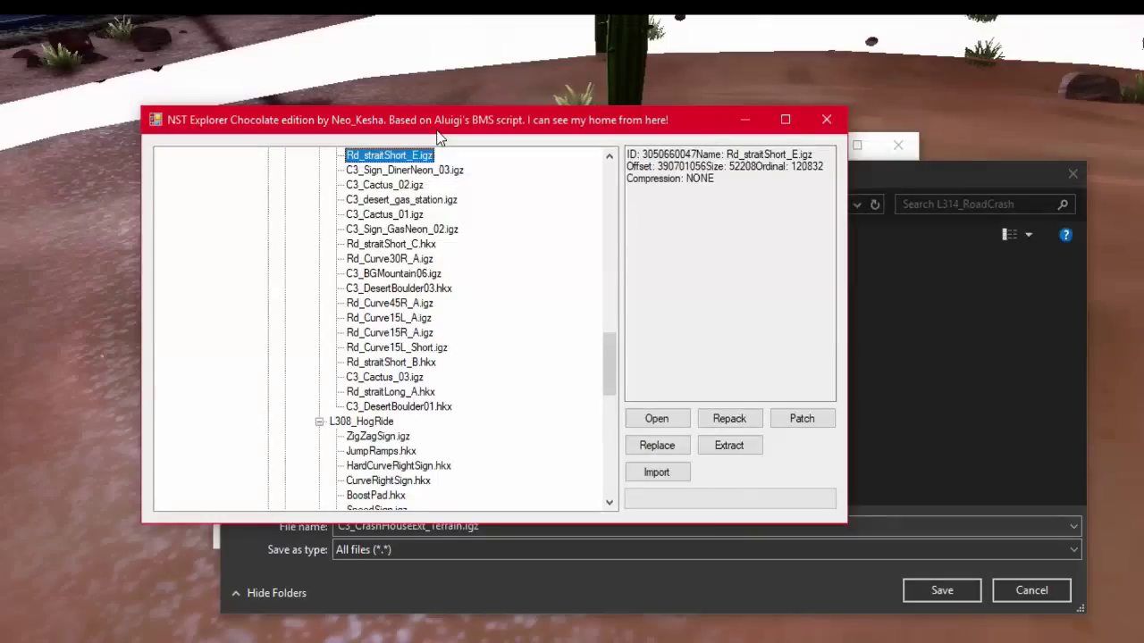
{"action": "key", "text": "Up"}
{"action": "key", "text": "Up"}
{"action": "key", "text": "Up"}
{"action": "key", "text": "Up"}
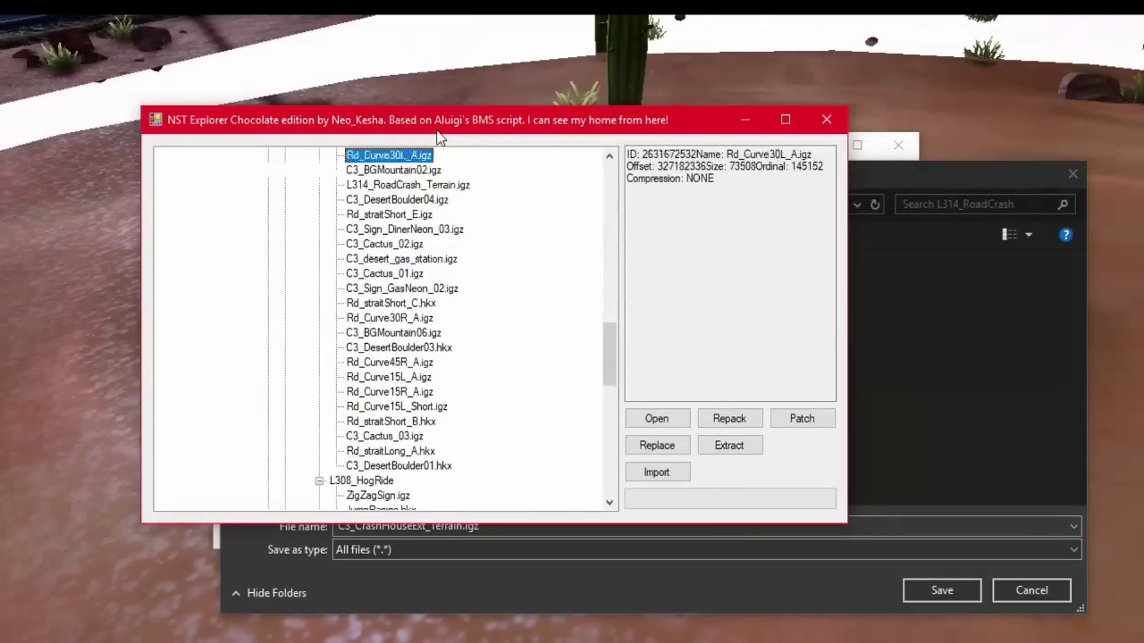
{"action": "key", "text": "Up"}
{"action": "key", "text": "Up"}
{"action": "key", "text": "Up"}
{"action": "key", "text": "Up"}
{"action": "key", "text": "Up"}
{"action": "key", "text": "Up"}
{"action": "key", "text": "Up"}
{"action": "key", "text": "Up"}
{"action": "key", "text": "Up"}
{"action": "key", "text": "Up"}
{"action": "key", "text": "Down"}
{"action": "key", "text": "Down"}
{"action": "key", "text": "Down"}
{"action": "key", "text": "Down"}
{"action": "key", "text": "Down"}
{"action": "key", "text": "Down"}
{"action": "key", "text": "Down"}
{"action": "key", "text": "Down"}
{"action": "key", "text": "Down"}
{"action": "key", "text": "Down"}
{"action": "key", "text": "Down"}
{"action": "key", "text": "Down"}
{"action": "key", "text": "Down"}
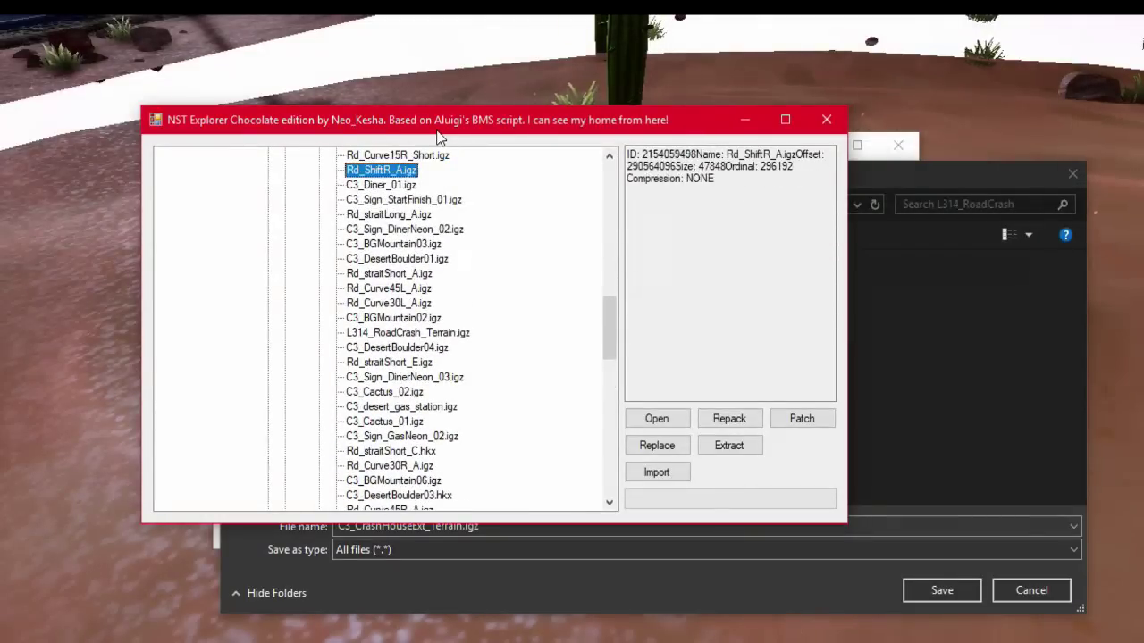
{"action": "key", "text": "Up"}
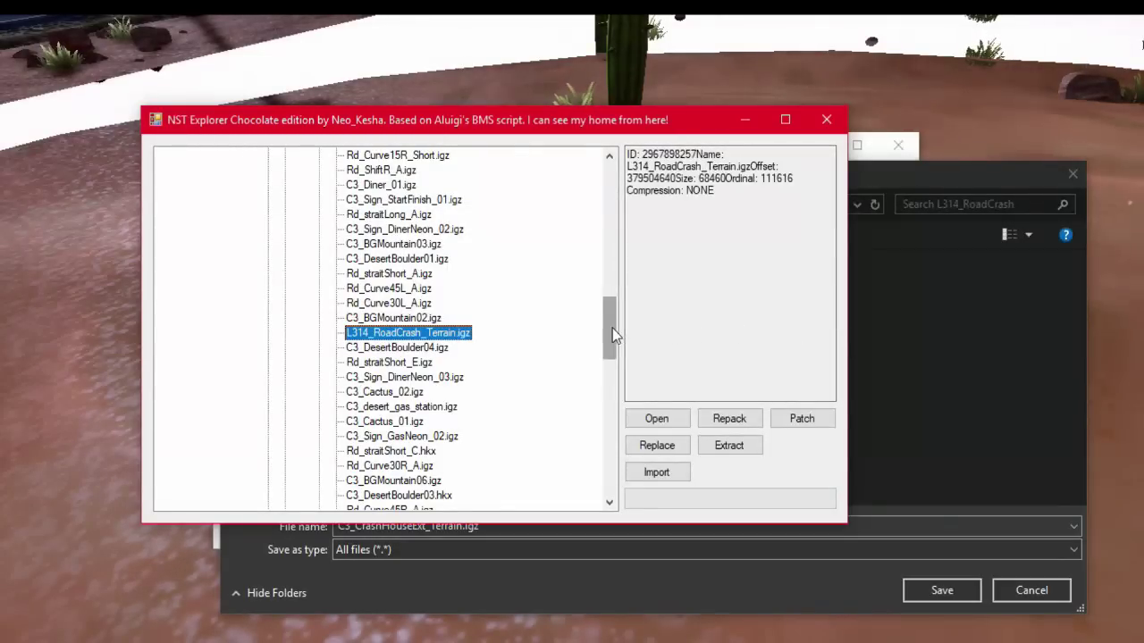
Step: Save the extracted C3_CrashHouseExt_Terrain model over L314_RoadCrash_Terrain.igz in the models\Levels\Crash3\Desert folder
{"action": "left_click_drag", "start_coordinate": [612, 328], "coordinate": [630, 161]}
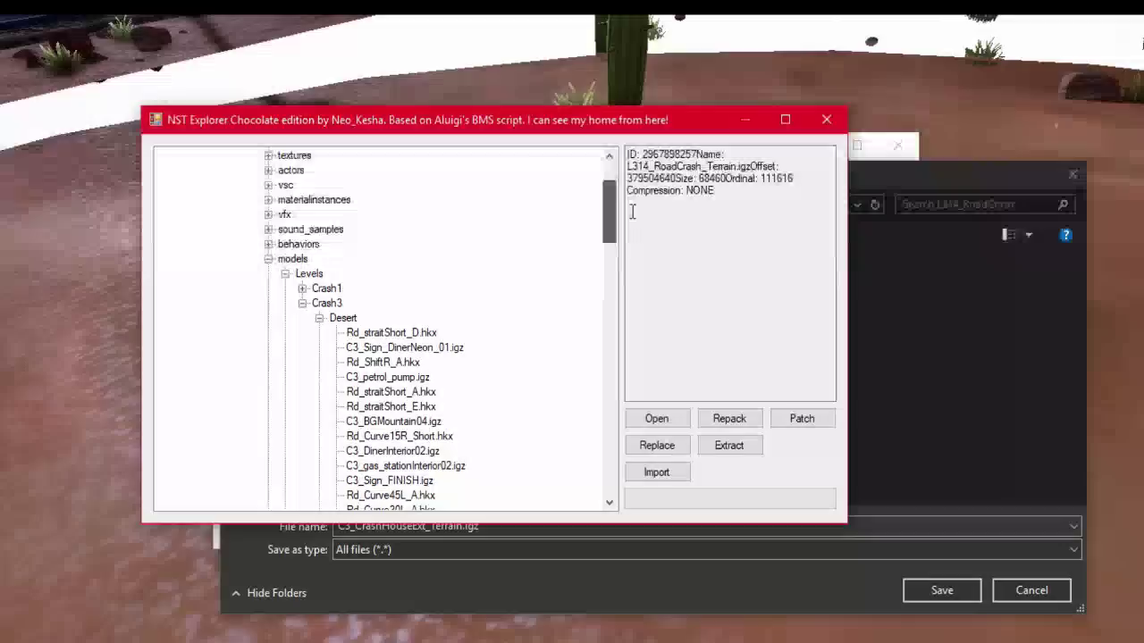
{"action": "left_click", "coordinate": [977, 364]}
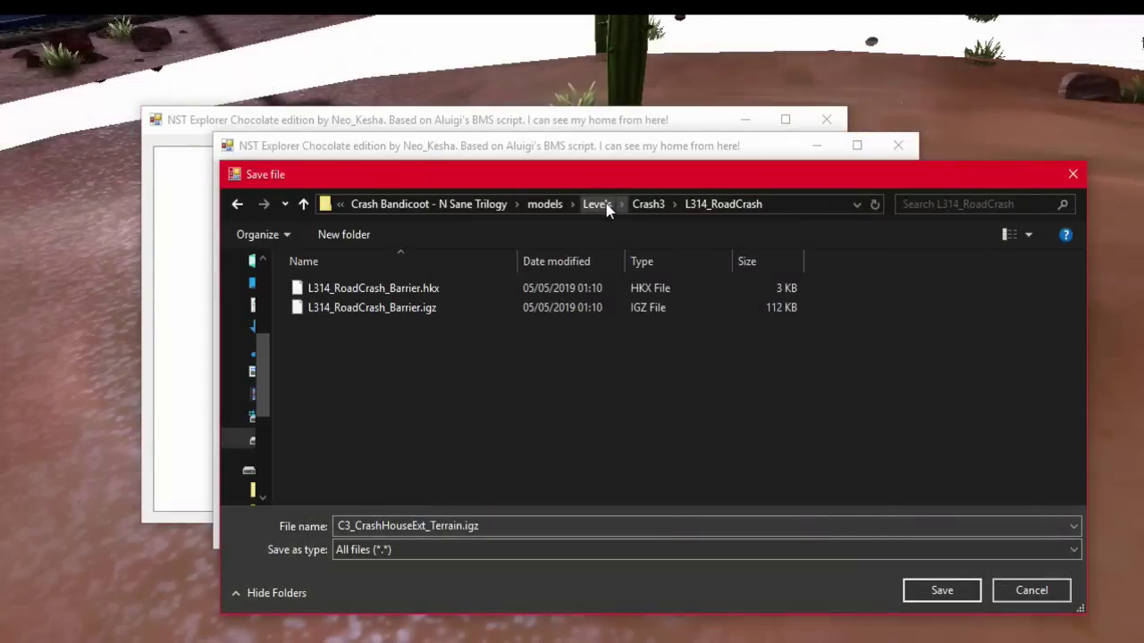
{"action": "left_click", "coordinate": [650, 202]}
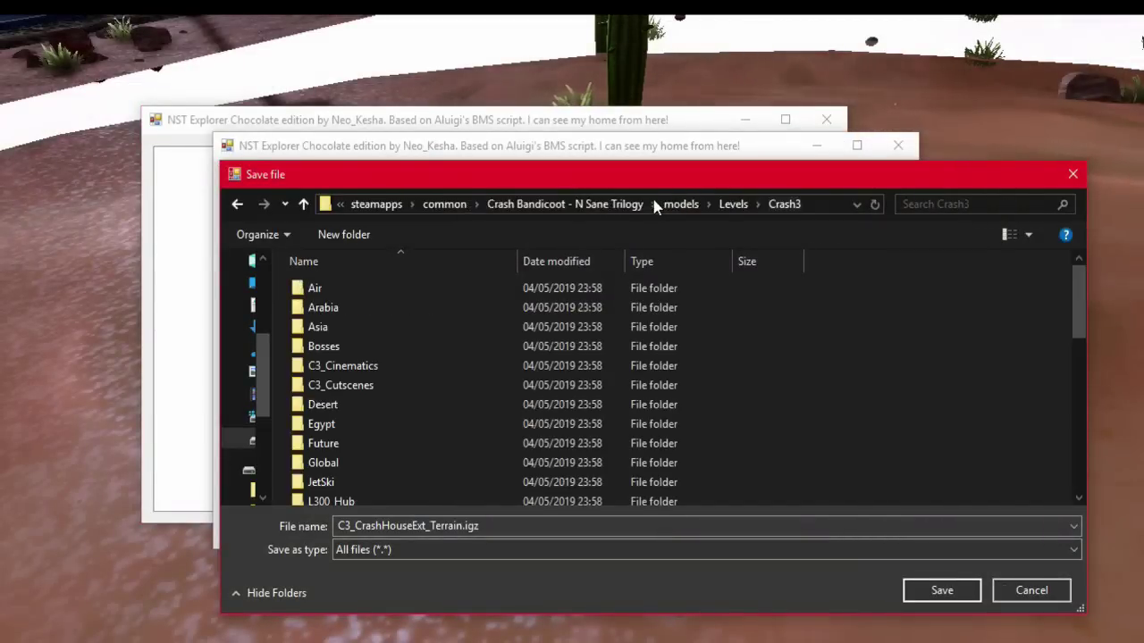
{"action": "double_click", "coordinate": [344, 408]}
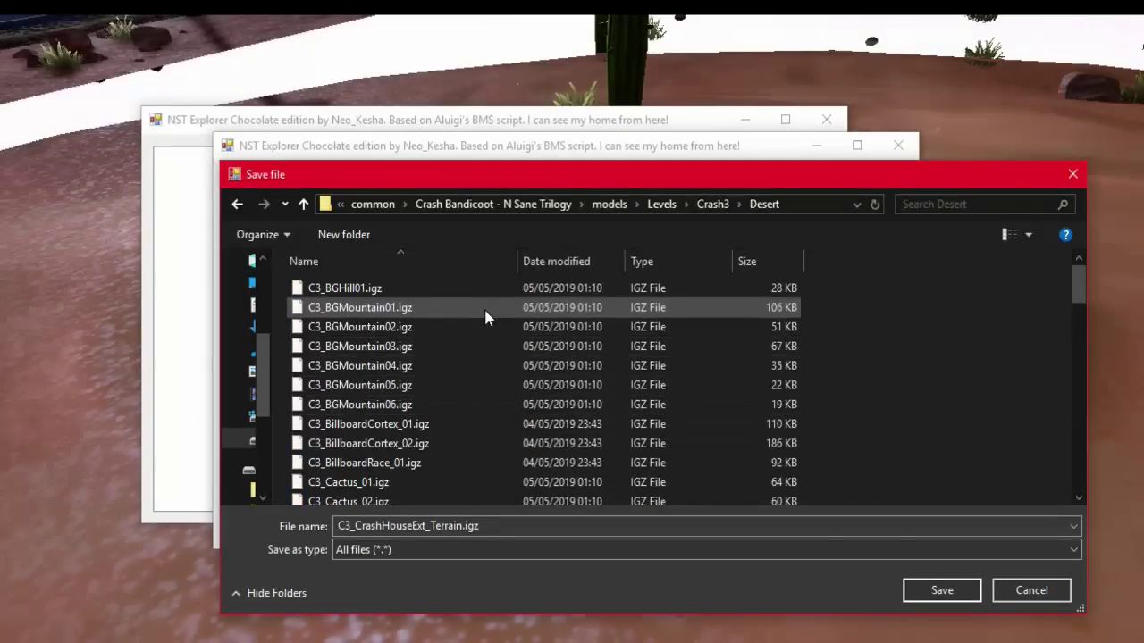
{"action": "scroll", "coordinate": [485, 322], "scroll_direction": "down", "scroll_amount": 15}
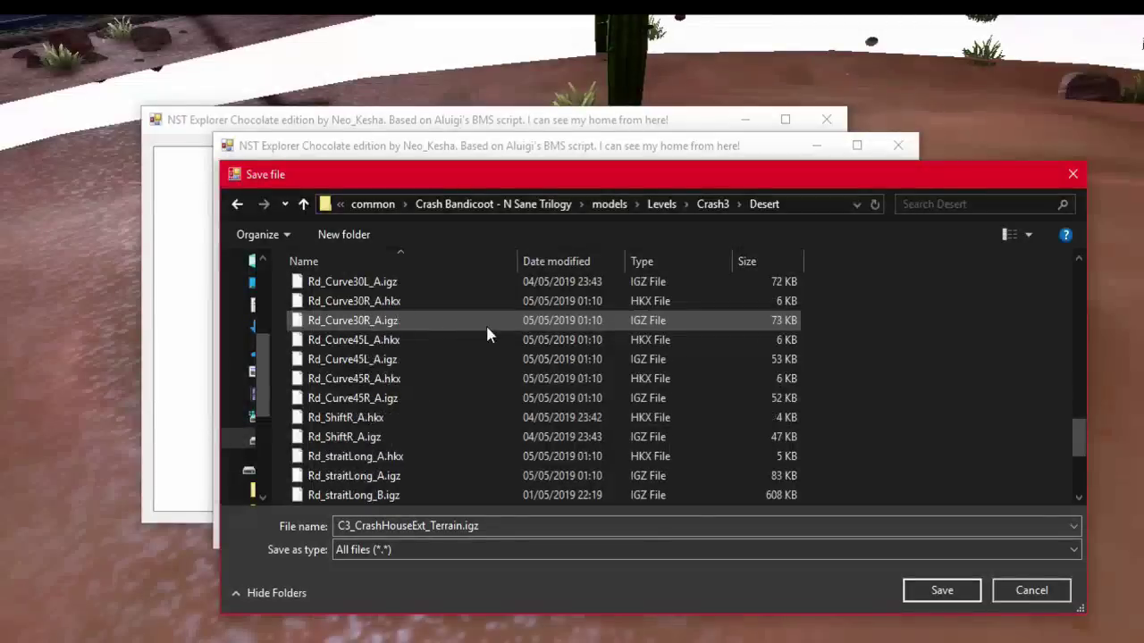
{"action": "scroll", "coordinate": [485, 323], "scroll_direction": "up", "scroll_amount": 6}
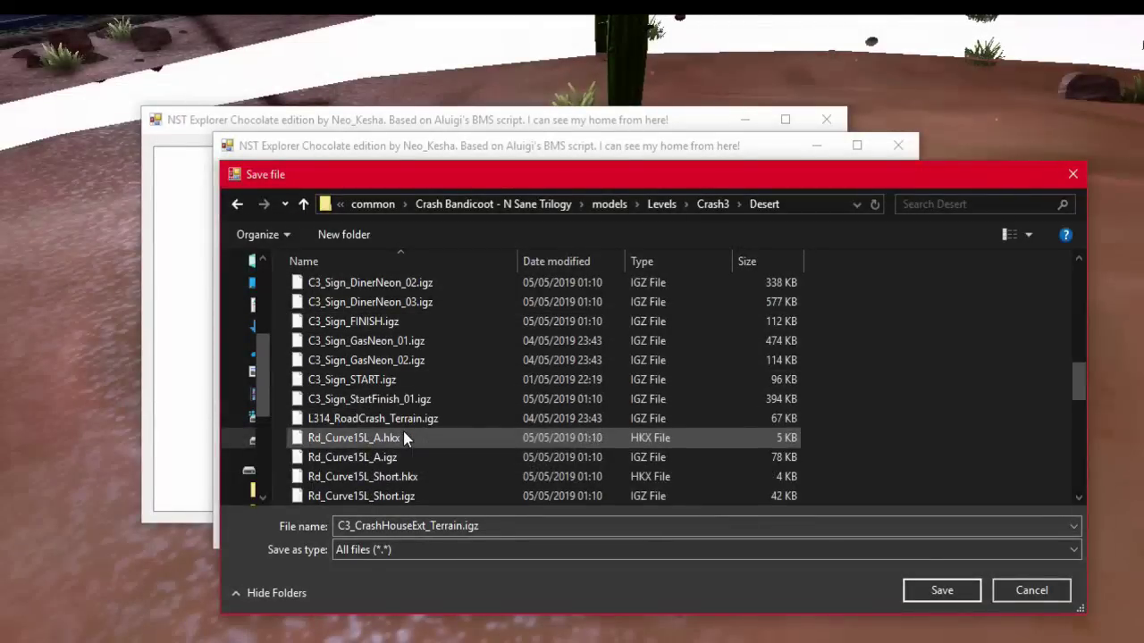
{"action": "double_click", "coordinate": [403, 420]}
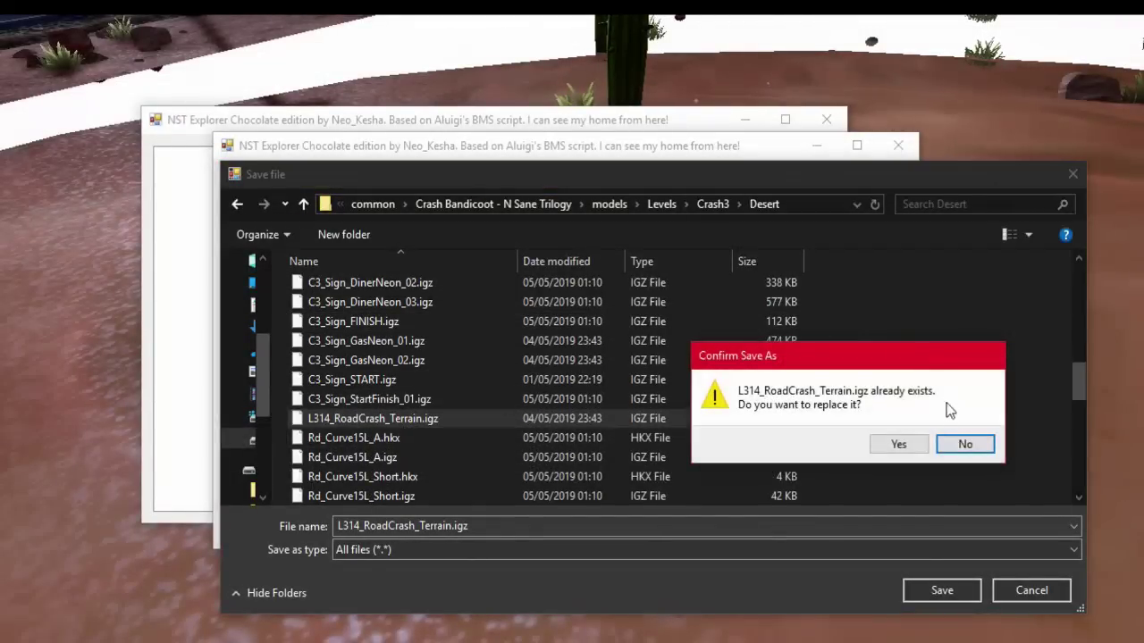
{"action": "left_click", "coordinate": [898, 444]}
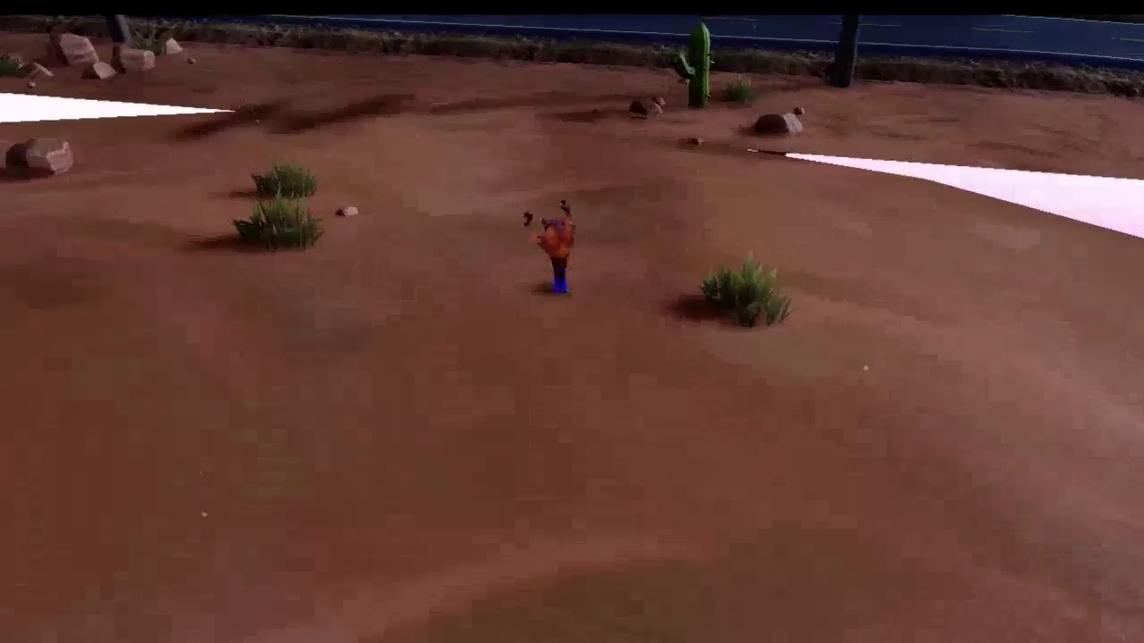
{"action": "key", "text": "Up"}
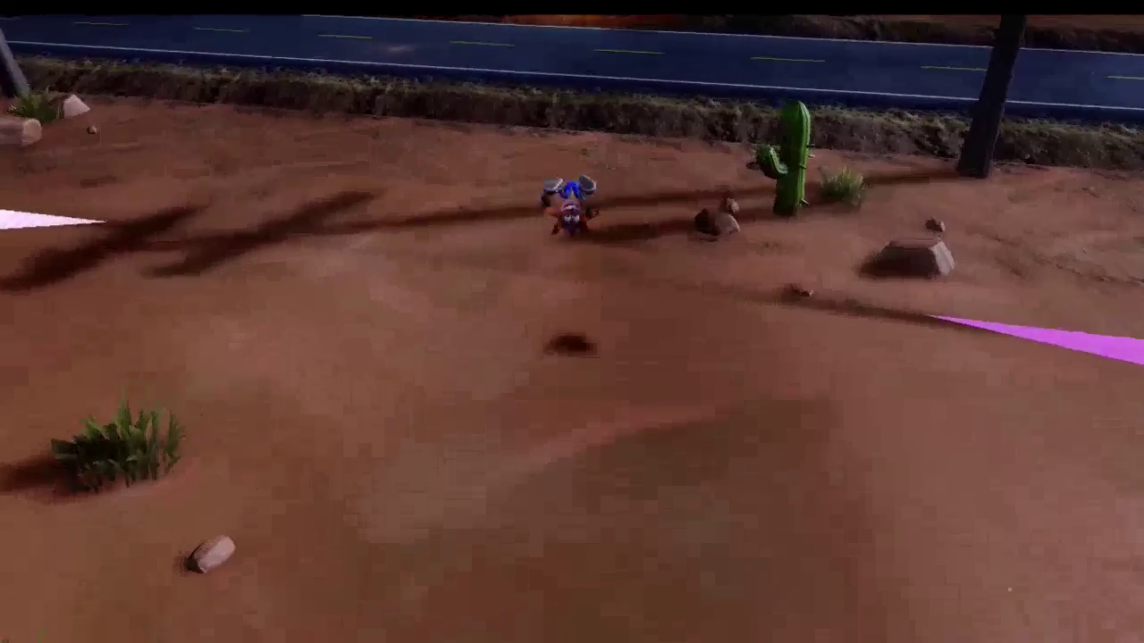
{"action": "key", "text": "Up"}
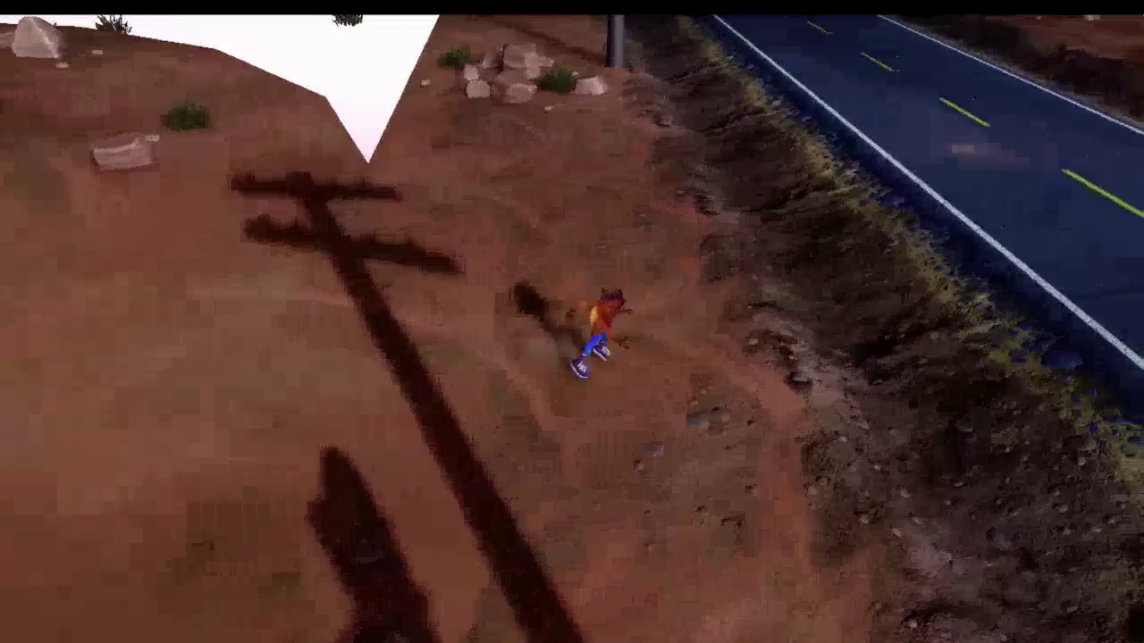
{"action": "key", "text": "Up"}
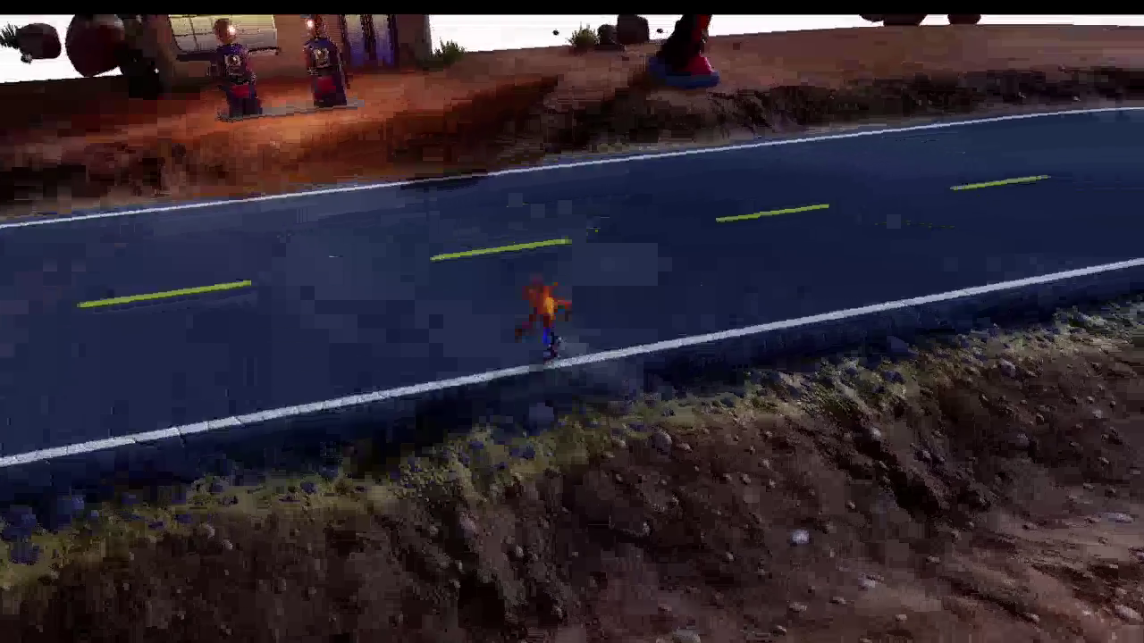
{"action": "key", "text": "Up"}
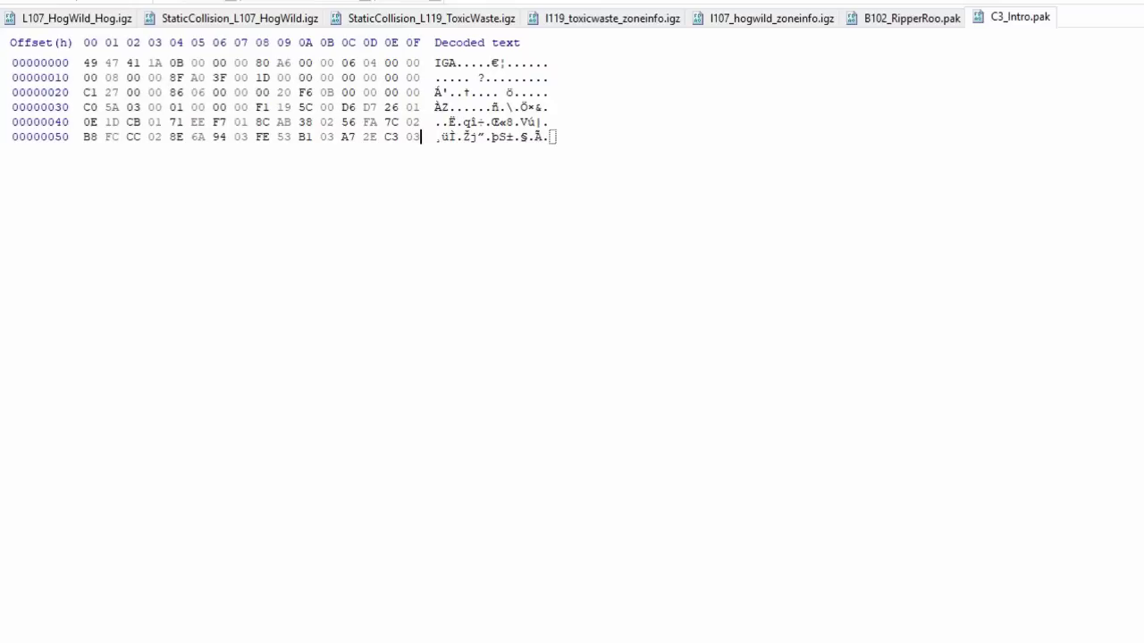
Step: Start opening a file in the hex editor and go up to the Crash Bandicoot - N Sane Trilogy folder
{"action": "key", "text": "ctrl+o"}
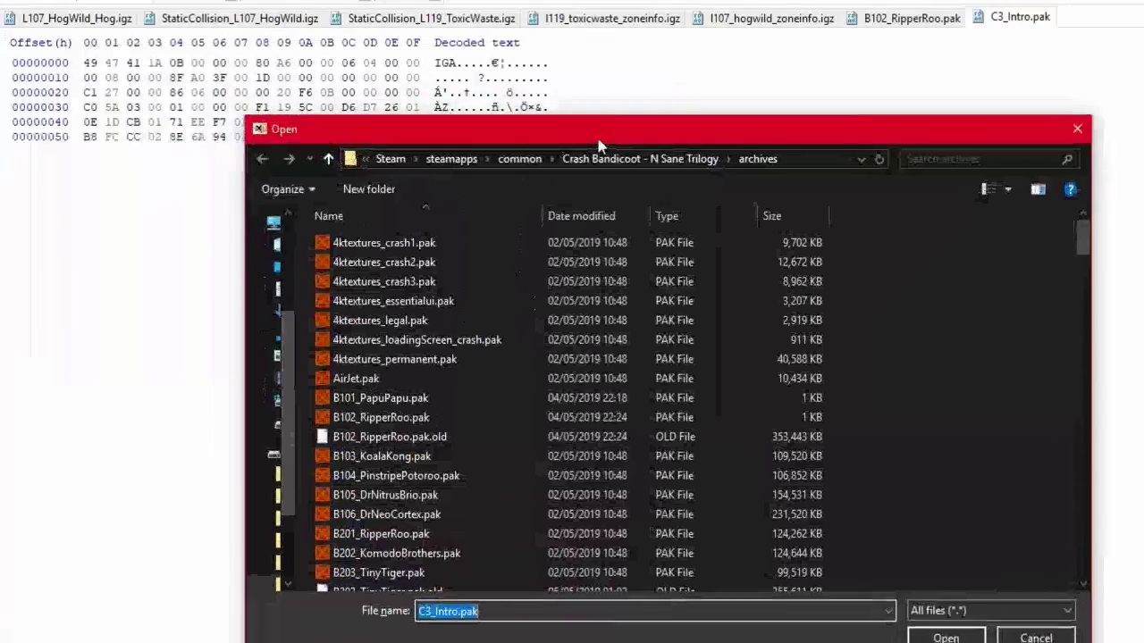
{"action": "left_click_drag", "start_coordinate": [599, 143], "coordinate": [434, 52]}
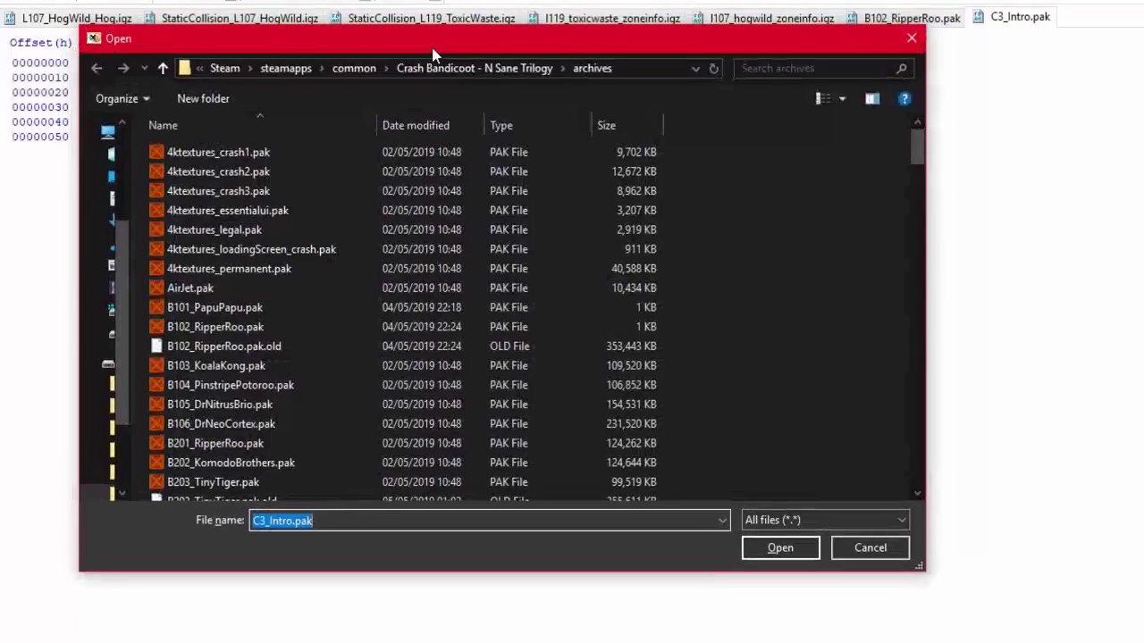
{"action": "left_click", "coordinate": [475, 72]}
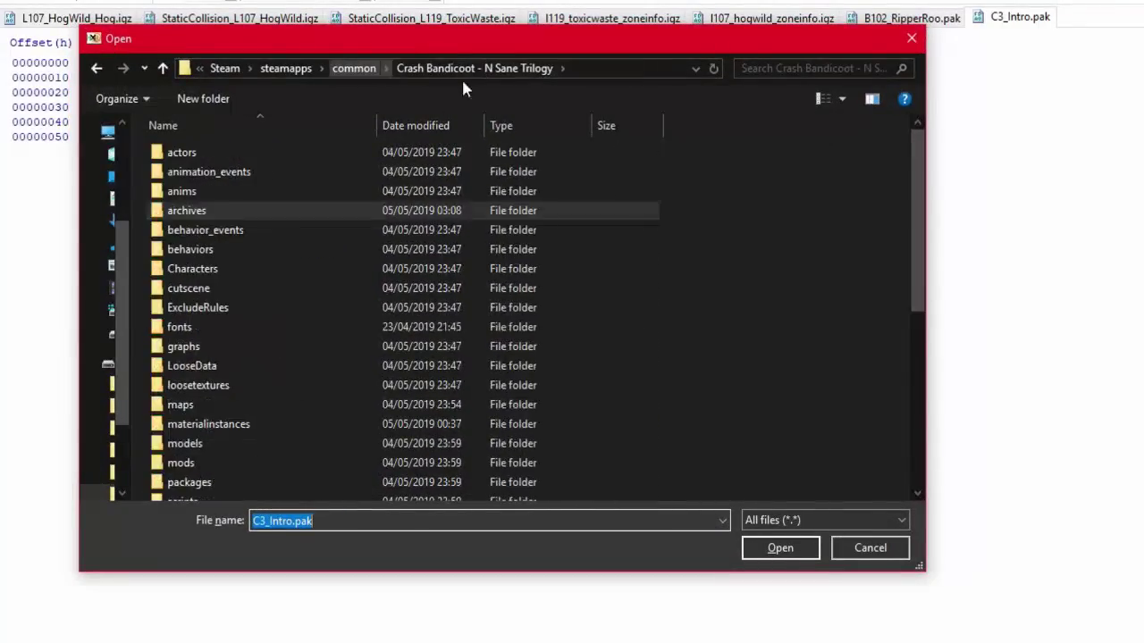
{"action": "scroll", "coordinate": [314, 320], "scroll_direction": "down", "scroll_amount": 5}
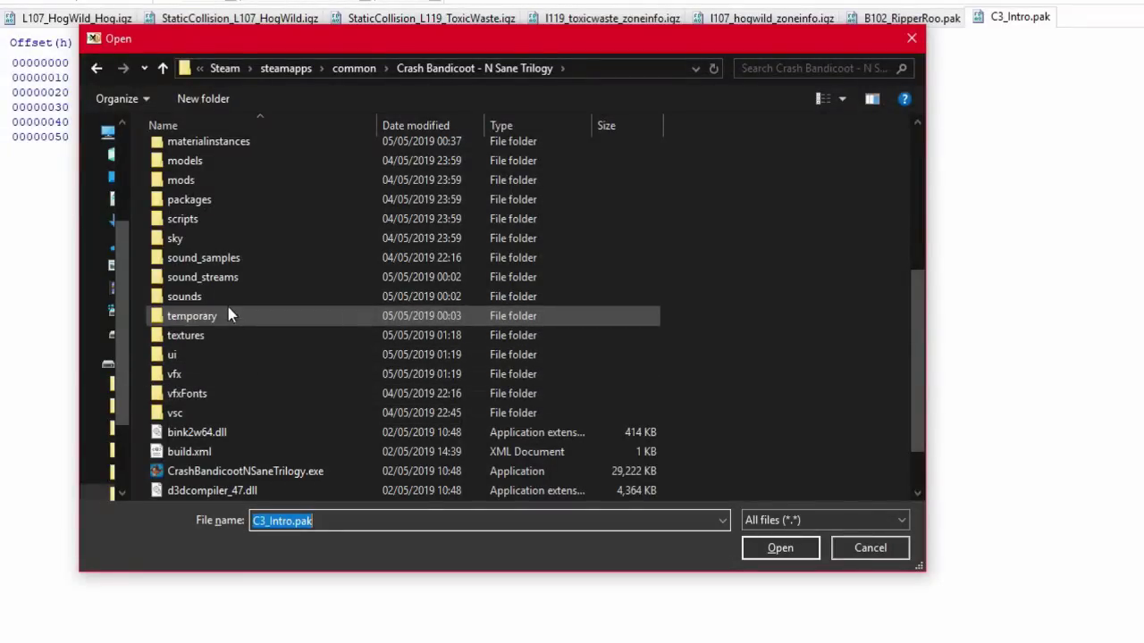
{"action": "left_click", "coordinate": [211, 207]}
{"action": "double_click", "coordinate": [211, 207]}
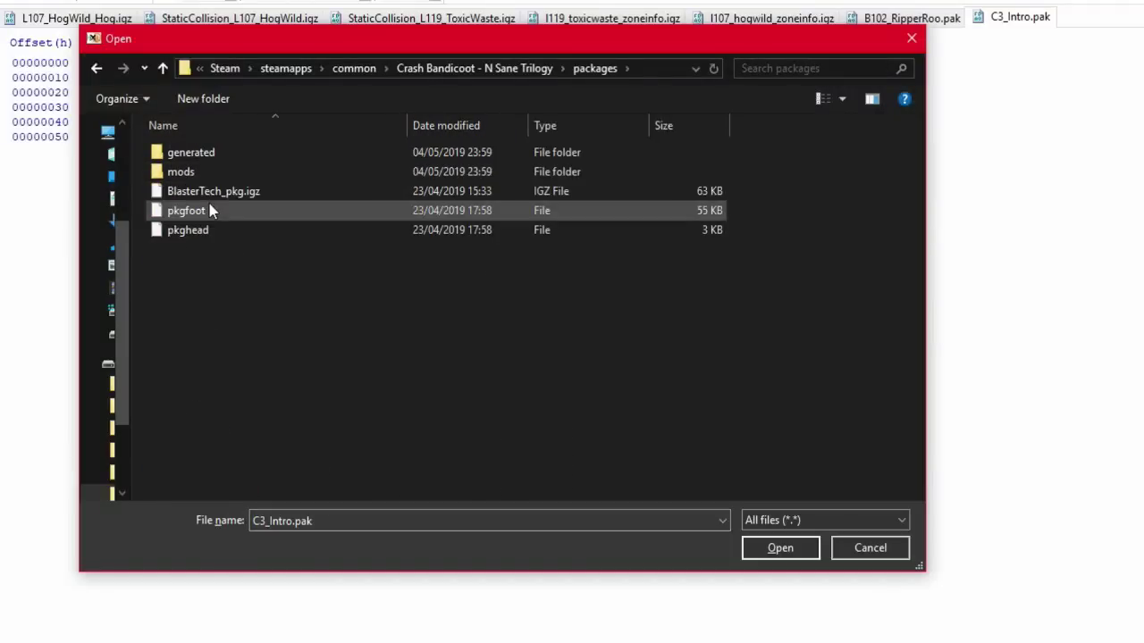
{"action": "double_click", "coordinate": [262, 166]}
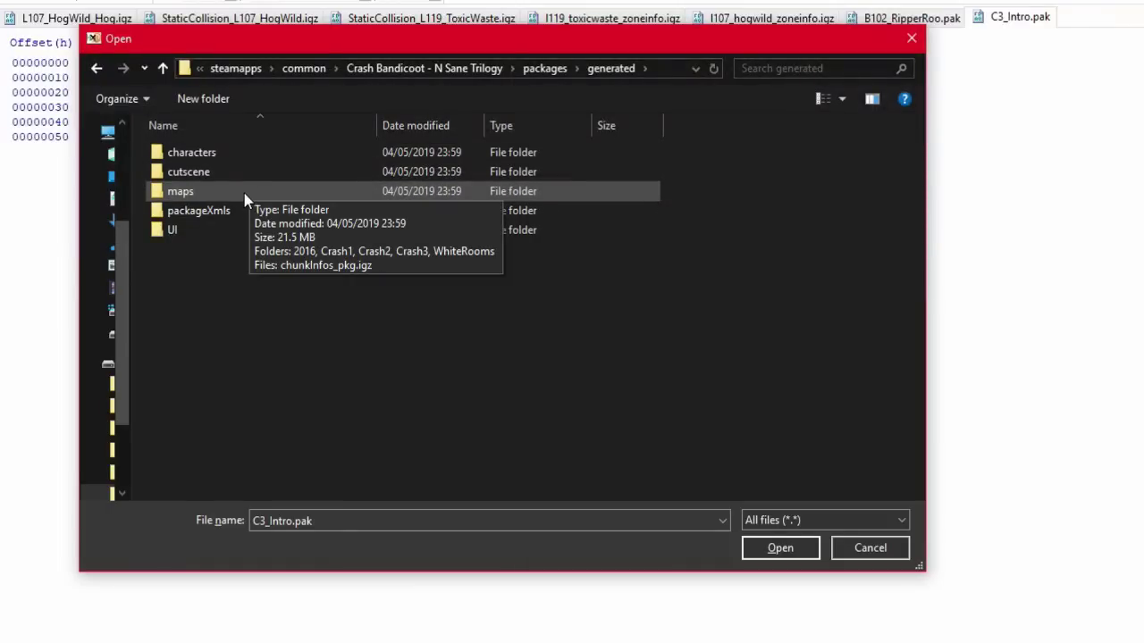
{"action": "left_click", "coordinate": [386, 72]}
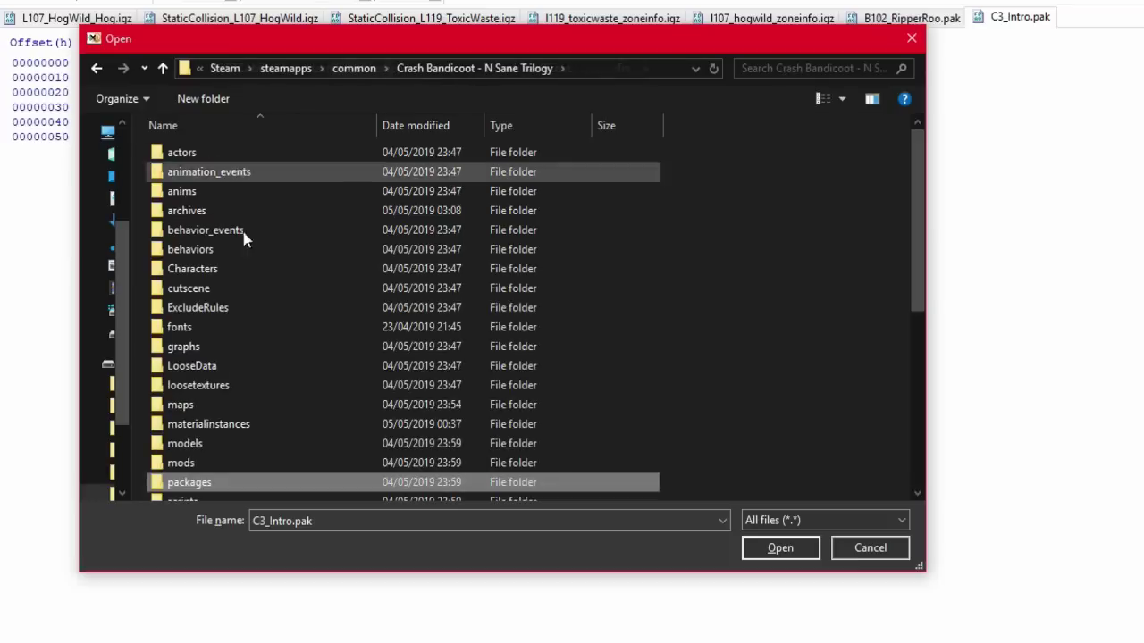
Step: Open L314_RoadCrash_Art.igz from the maps\Crash3\L314_RoadCrash folder
{"action": "double_click", "coordinate": [204, 409]}
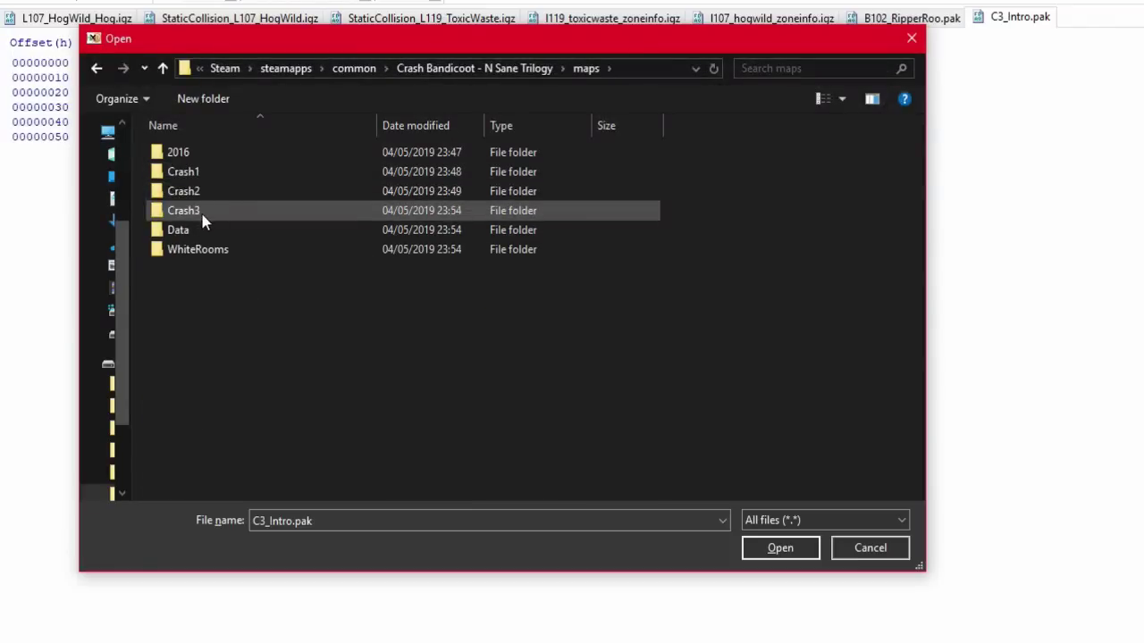
{"action": "double_click", "coordinate": [201, 215]}
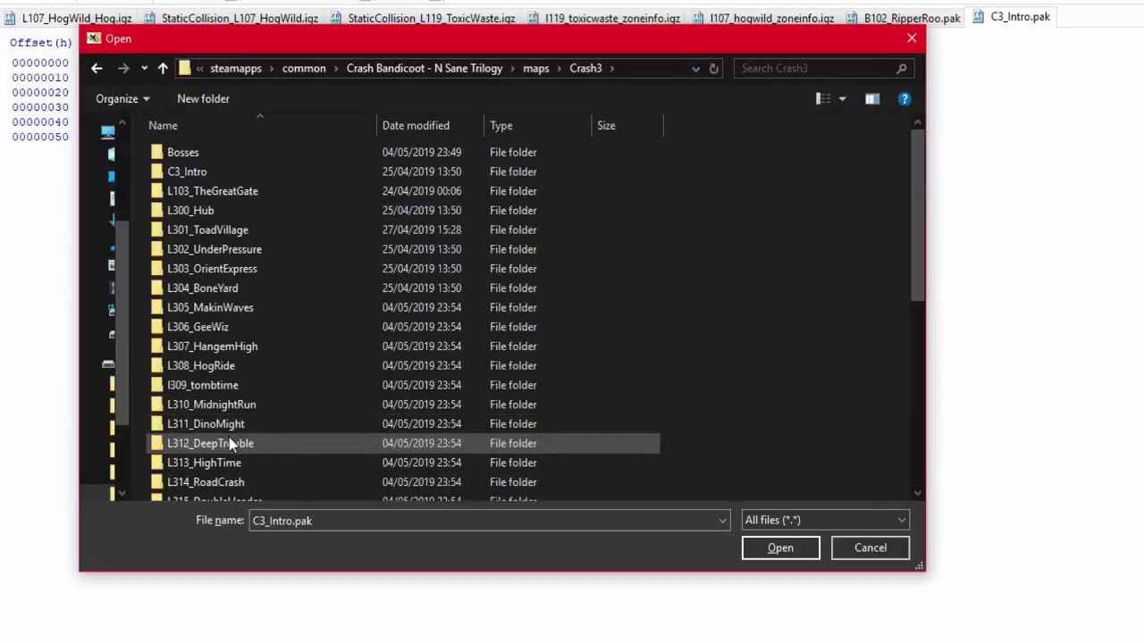
{"action": "scroll", "coordinate": [265, 368], "scroll_direction": "down", "scroll_amount": 2}
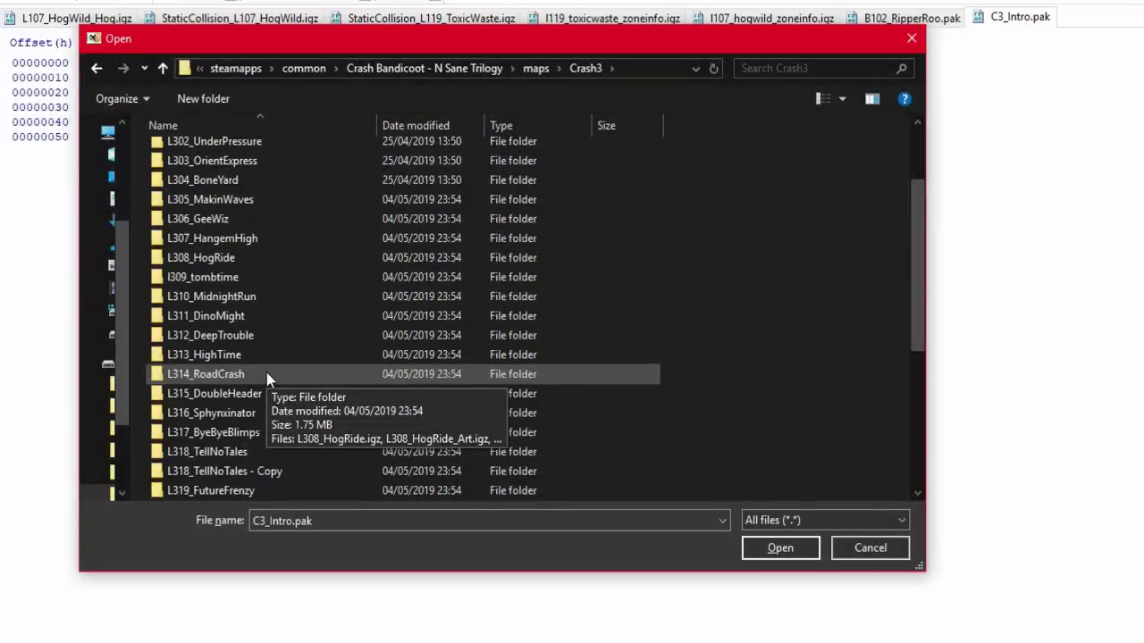
{"action": "double_click", "coordinate": [267, 374]}
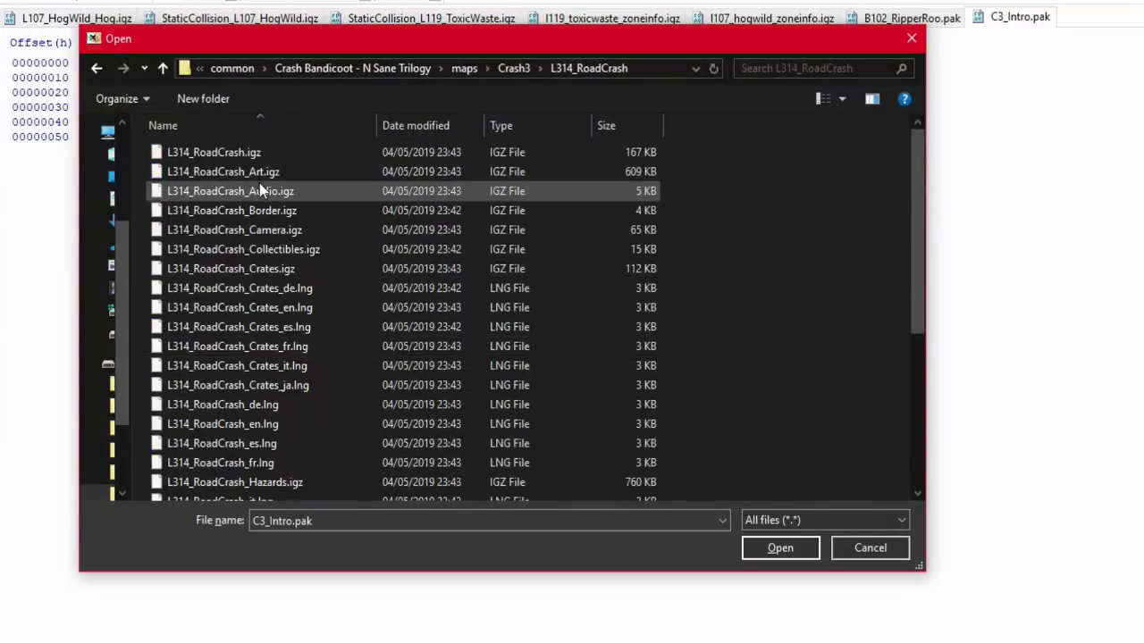
{"action": "double_click", "coordinate": [283, 170]}
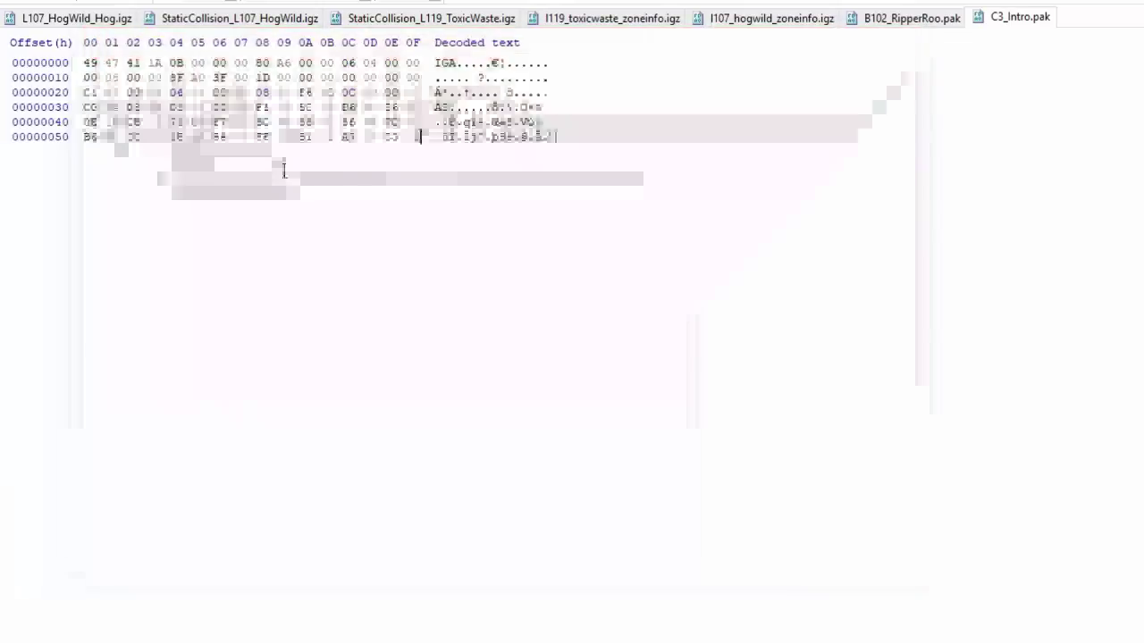
Step: Search the opened file for the text string "terrain", first forward and again in all directions
{"action": "key", "text": "ctrl+f"}
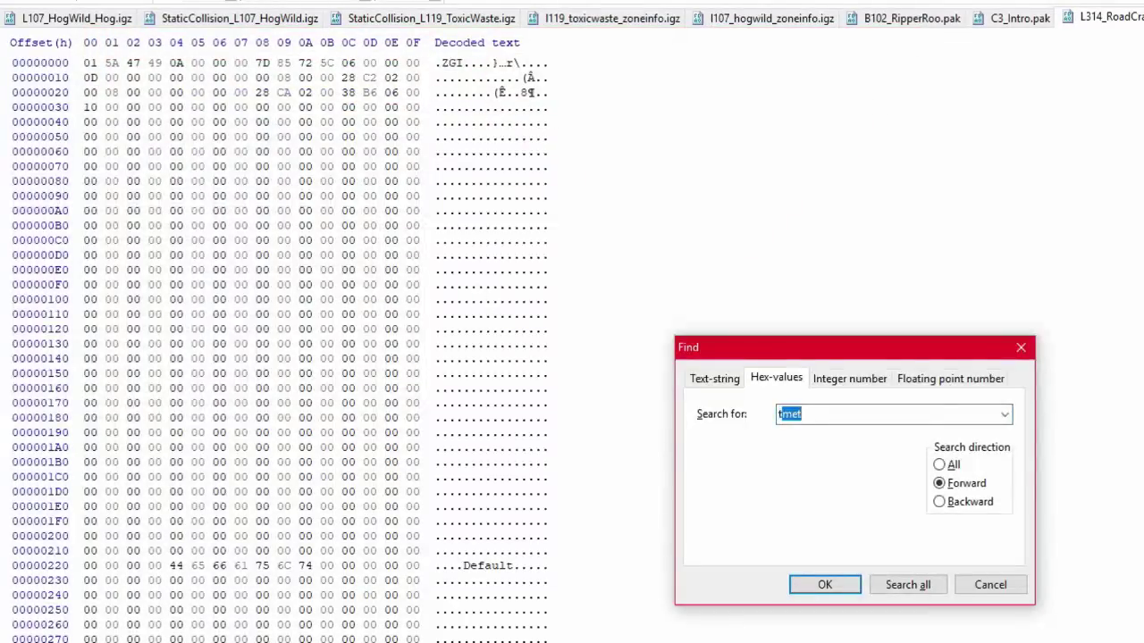
{"action": "type", "text": "te"}
{"action": "left_click", "coordinate": [702, 381]}
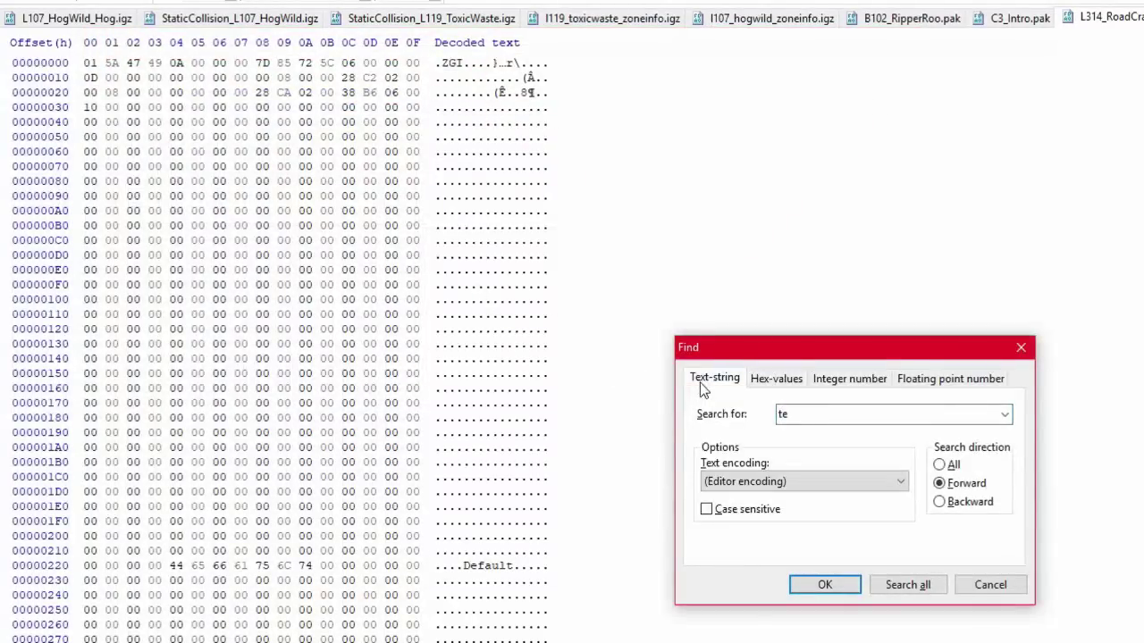
{"action": "type", "text": "rrain"}
{"action": "key", "text": "Return"}
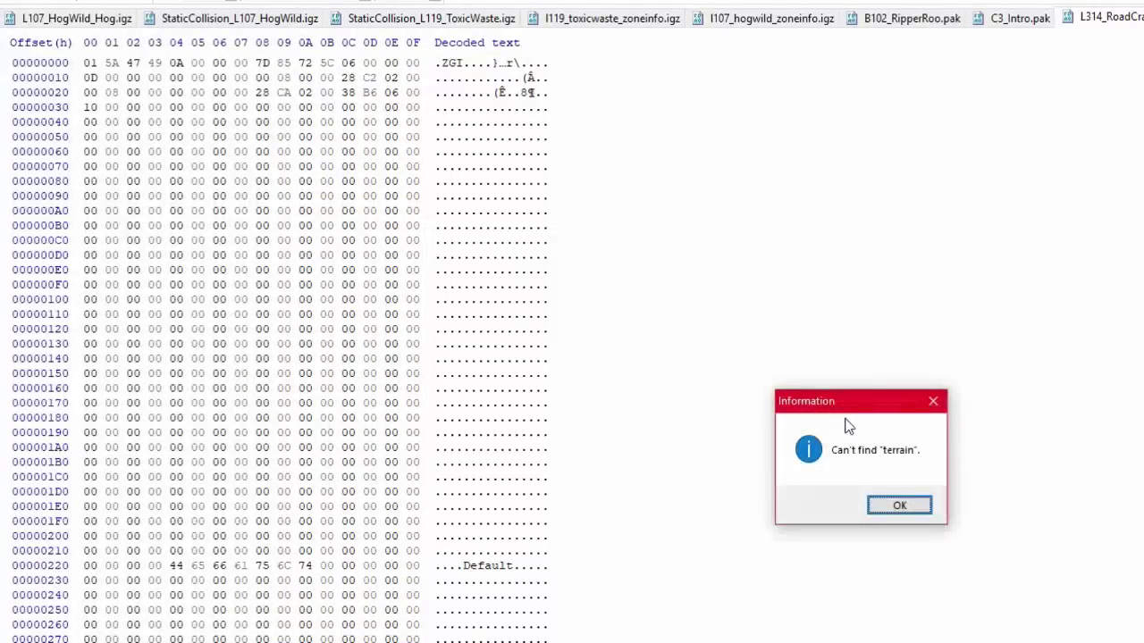
{"action": "key", "text": "Return"}
{"action": "key", "text": "ctrl+f"}
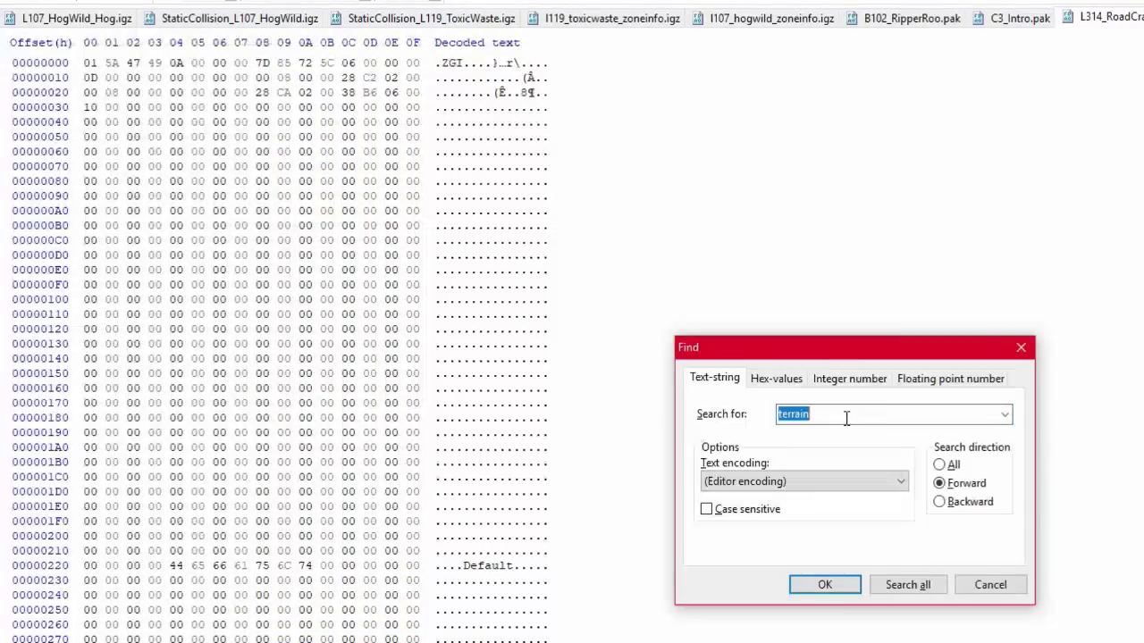
{"action": "left_click", "coordinate": [950, 465]}
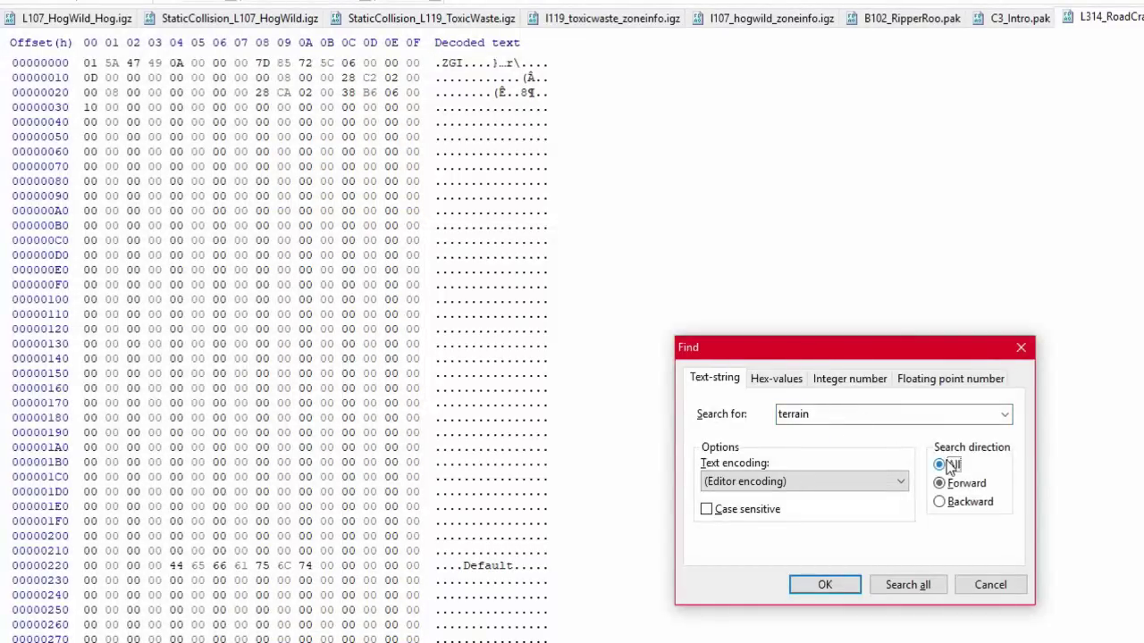
{"action": "left_click", "coordinate": [807, 588]}
{"action": "left_click", "coordinate": [897, 507]}
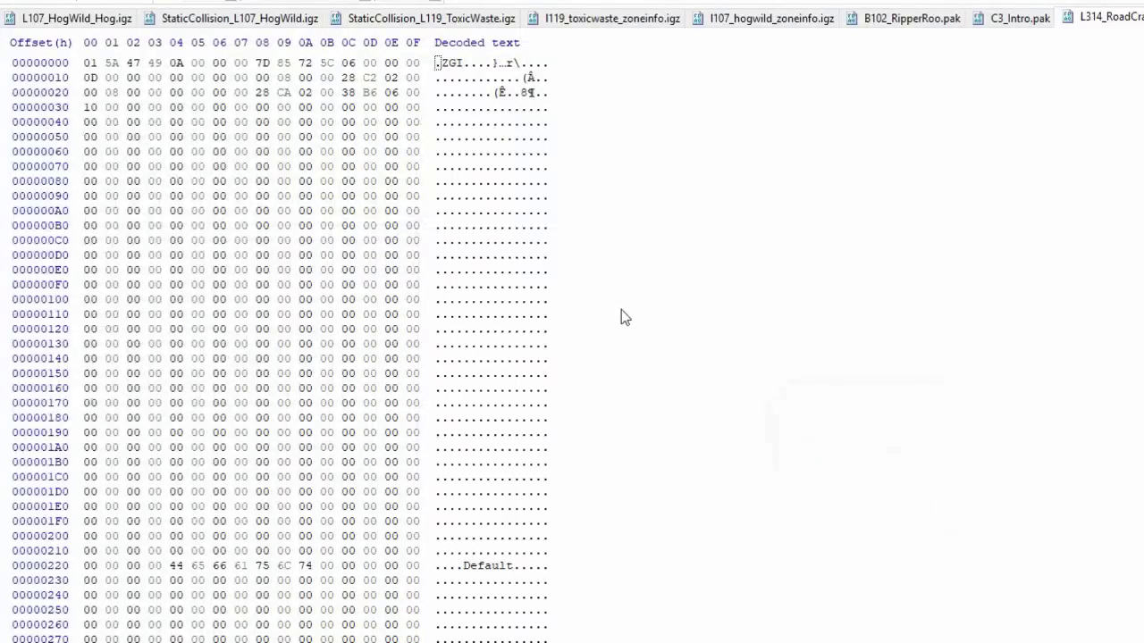
Step: Read through the Desert model paths in the decoded text and search the file for the text string "road"
{"action": "scroll", "coordinate": [621, 309], "scroll_direction": "down", "scroll_amount": 15}
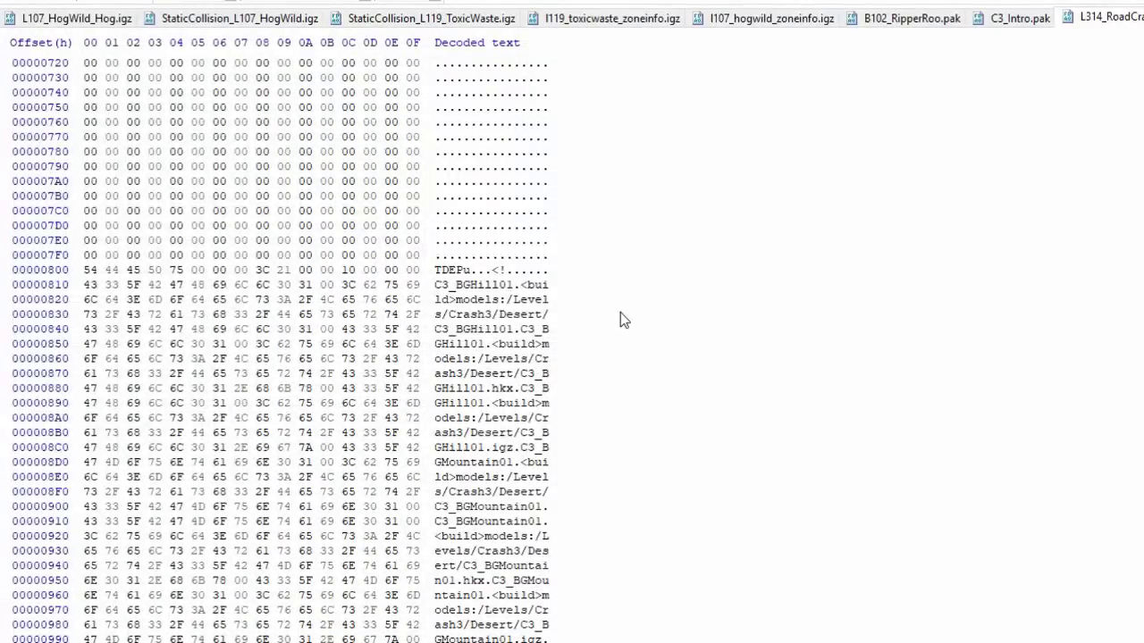
{"action": "scroll", "coordinate": [621, 315], "scroll_direction": "down", "scroll_amount": 2}
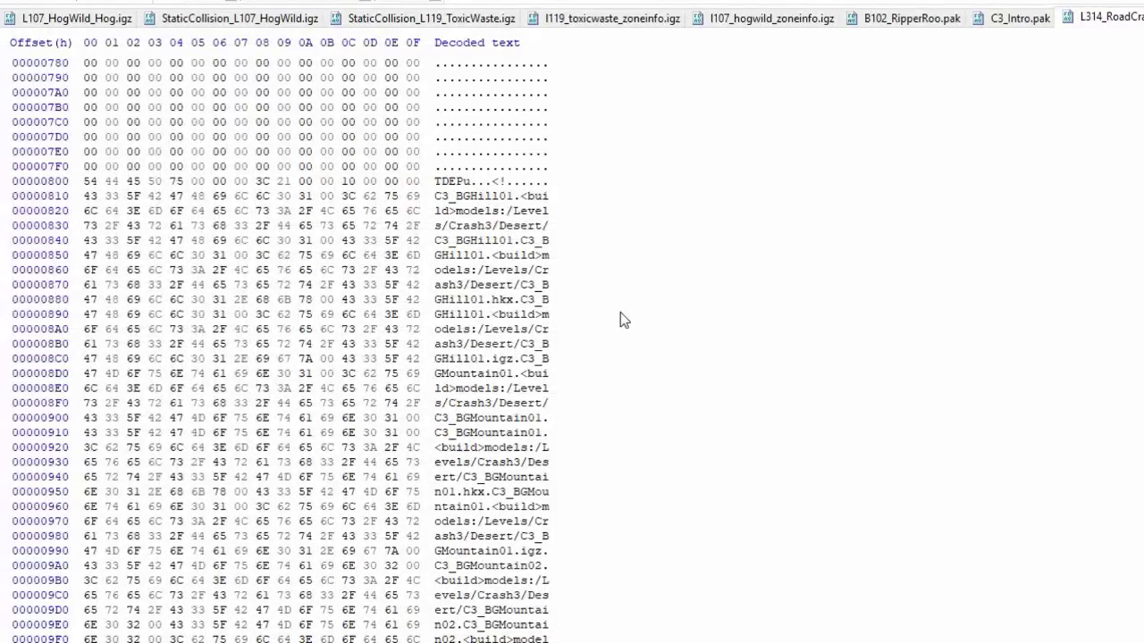
{"action": "scroll", "coordinate": [622, 320], "scroll_direction": "down", "scroll_amount": 2}
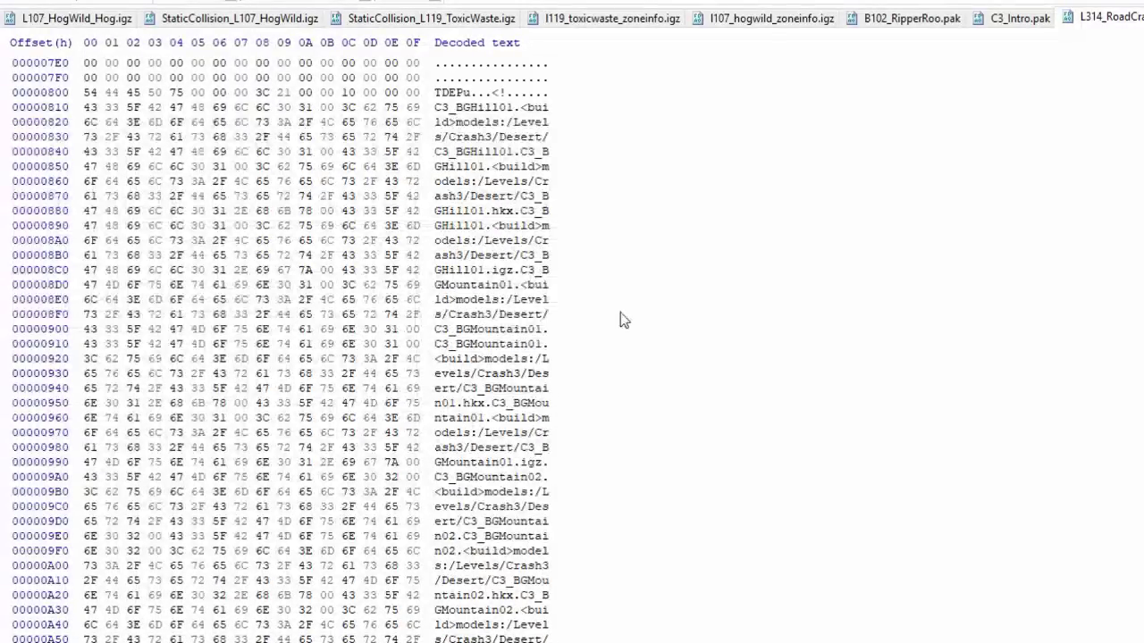
{"action": "scroll", "coordinate": [622, 320], "scroll_direction": "down", "scroll_amount": 2}
{"action": "scroll", "coordinate": [623, 320], "scroll_direction": "down", "scroll_amount": 3}
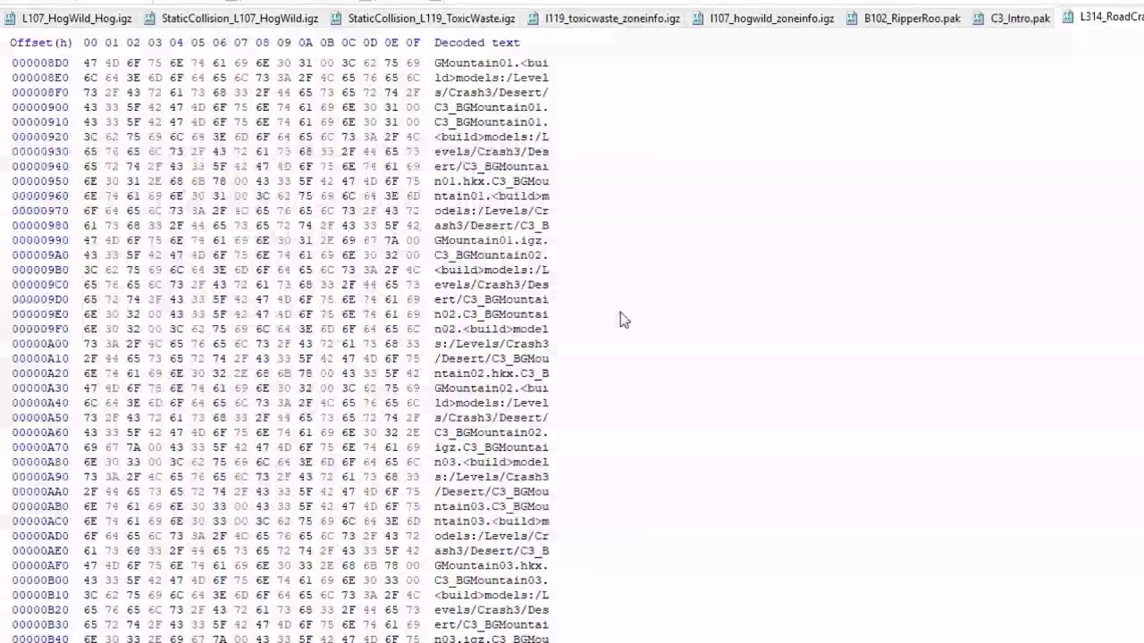
{"action": "key", "text": "ctrl+f"}
{"action": "type", "text": "rp"}
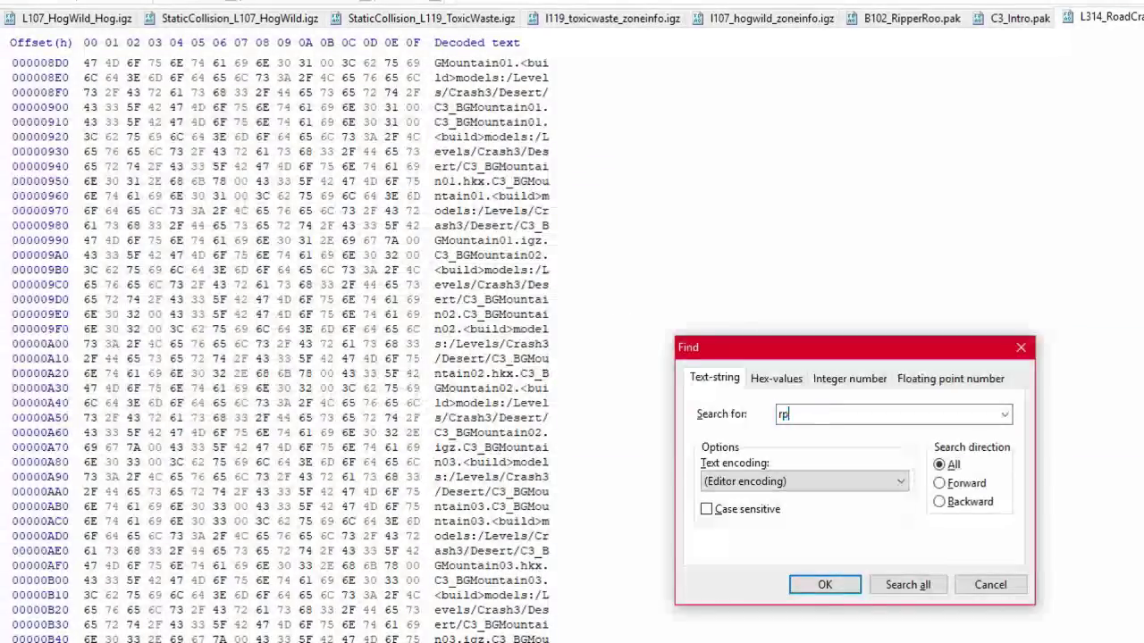
{"action": "key", "text": "BackSpace"}
{"action": "type", "text": "oad"}
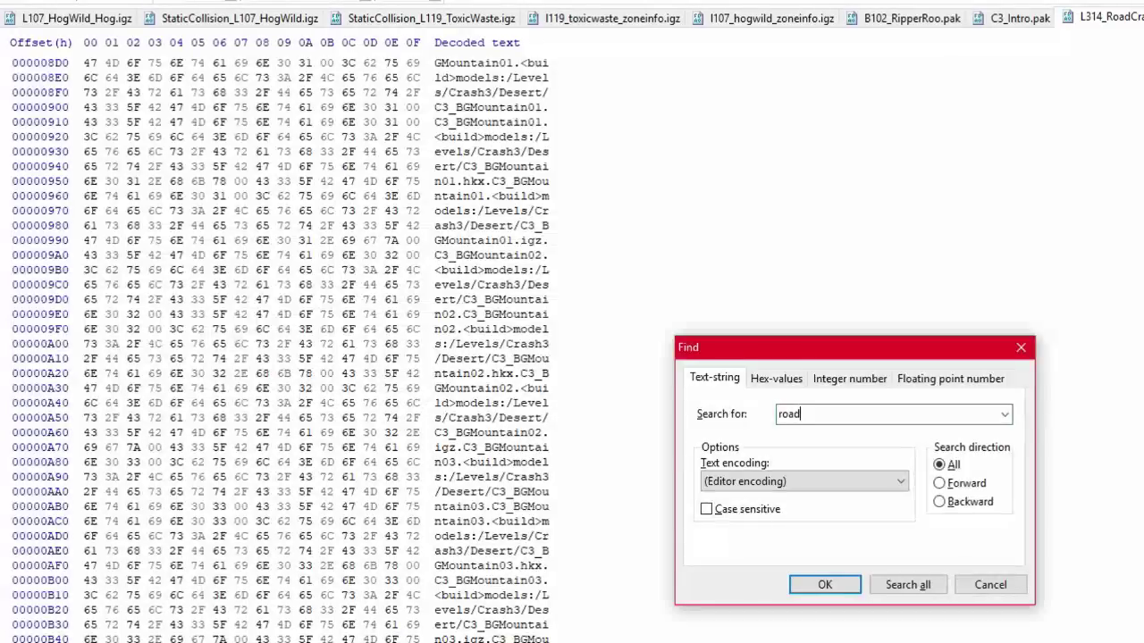
{"action": "key", "text": "Return"}
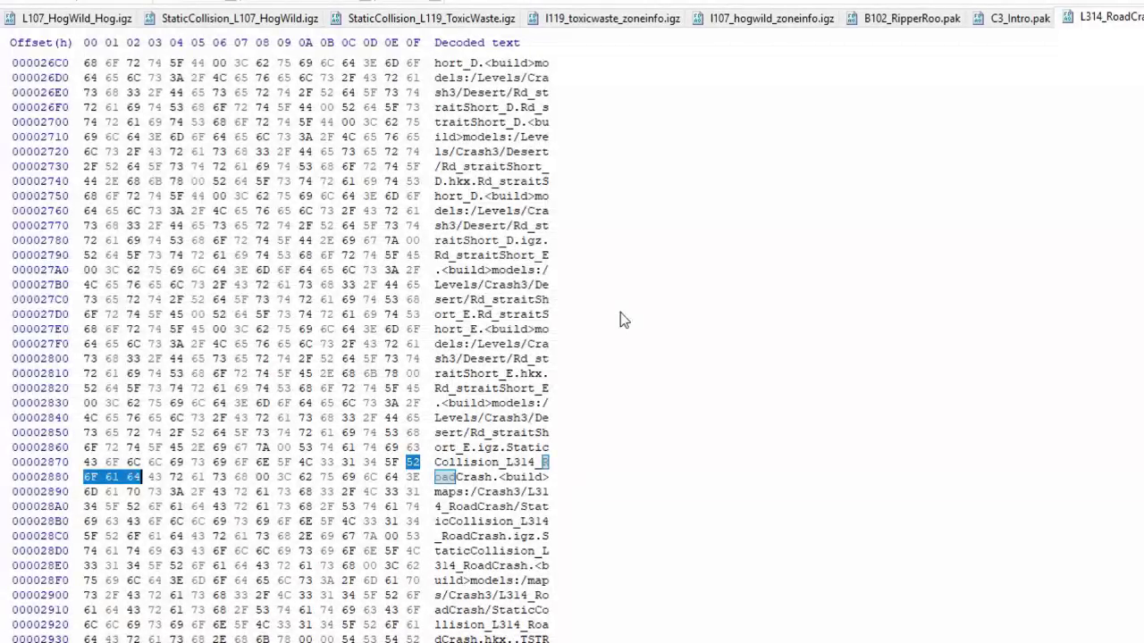
Step: Go through the remaining "road" matches among the StaticCollision_L314_RoadCrash paths until the search ends
{"action": "key", "text": "F3"}
{"action": "key", "text": "F3"}
{"action": "key", "text": "F3"}
{"action": "key", "text": "F3"}
{"action": "key", "text": "F3"}
{"action": "key", "text": "F3"}
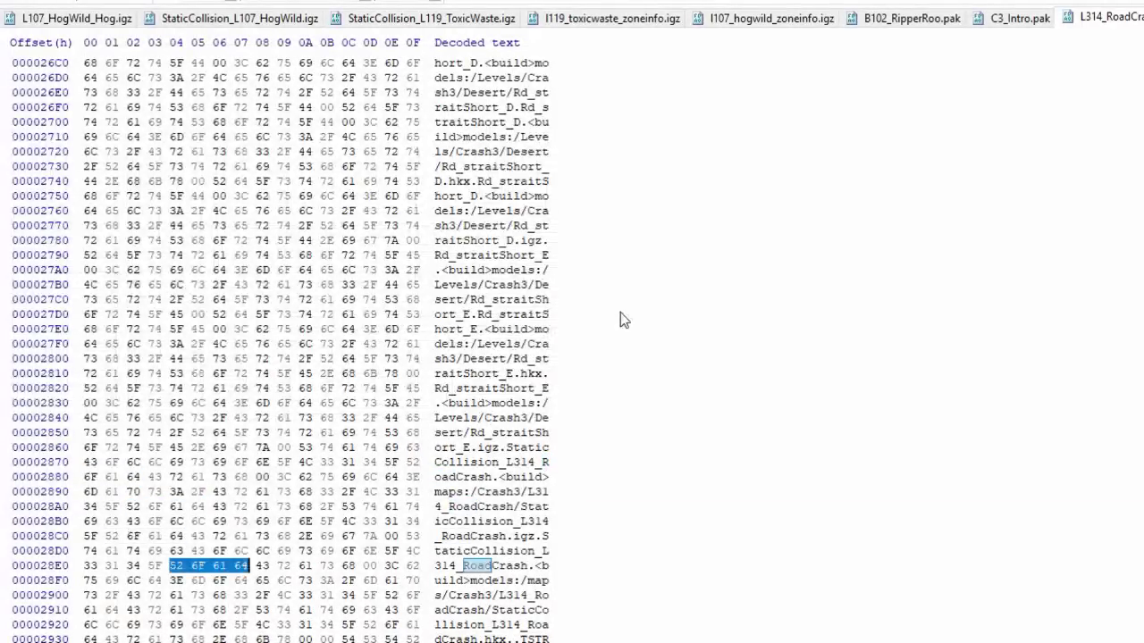
{"action": "key", "text": "Return"}
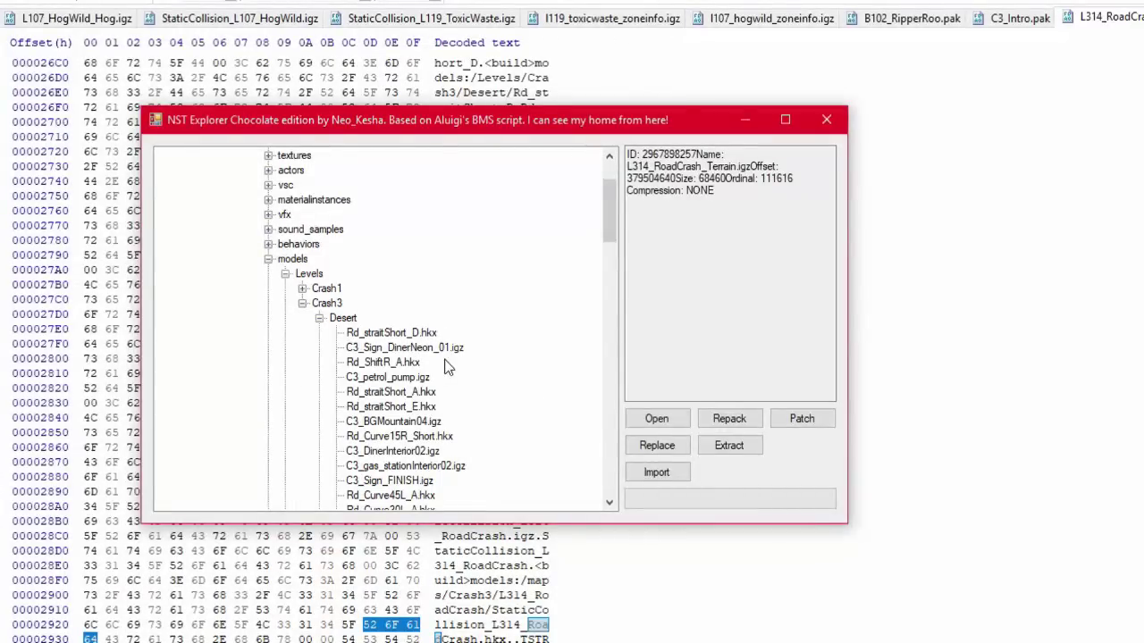
Step: Check the Desert models in NST Explorer, and extract C3_CrashHouseExt_Terrain.igz over Rd_straitLong_A.igz in the Desert folder
{"action": "scroll", "coordinate": [447, 366], "scroll_direction": "down", "scroll_amount": 20}
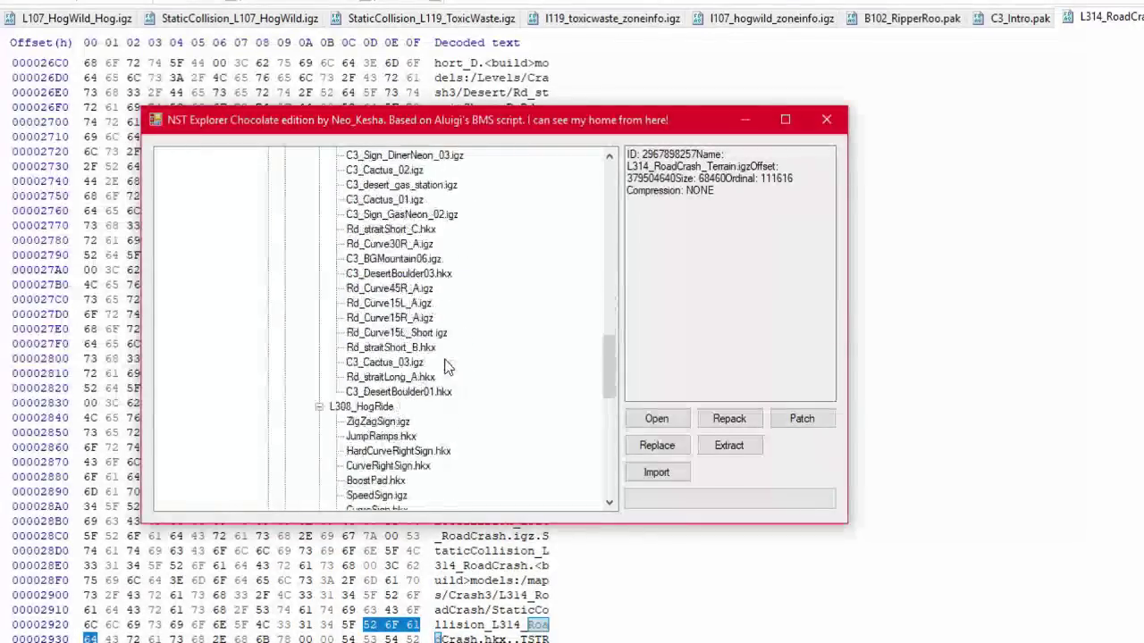
{"action": "scroll", "coordinate": [447, 366], "scroll_direction": "down", "scroll_amount": 3}
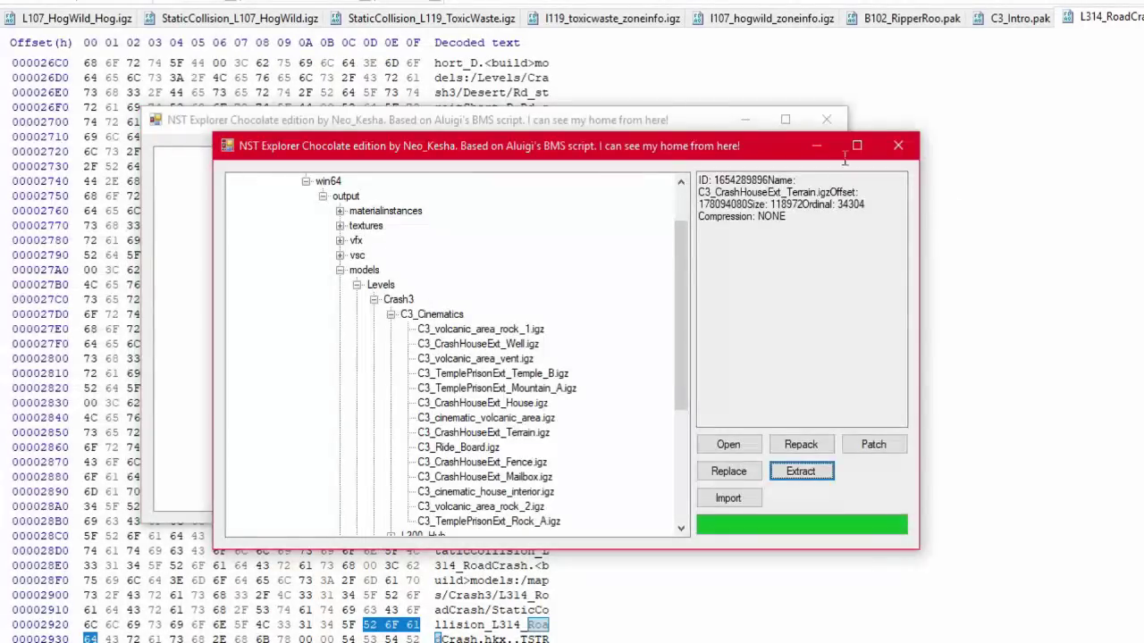
{"action": "left_click", "coordinate": [812, 476]}
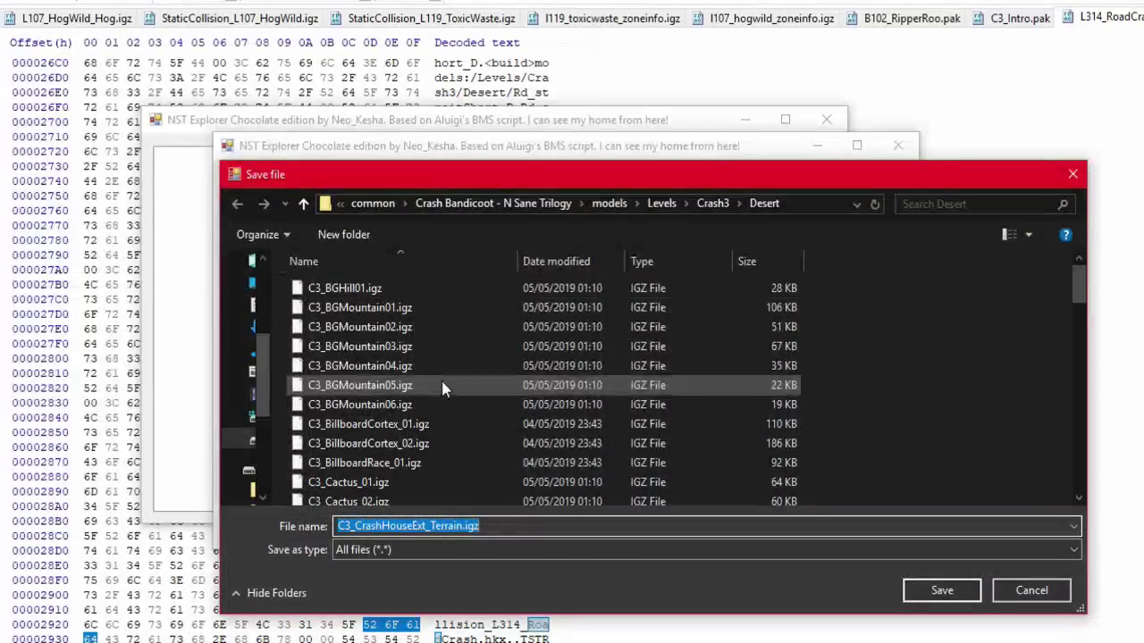
{"action": "scroll", "coordinate": [441, 382], "scroll_direction": "down", "scroll_amount": 20}
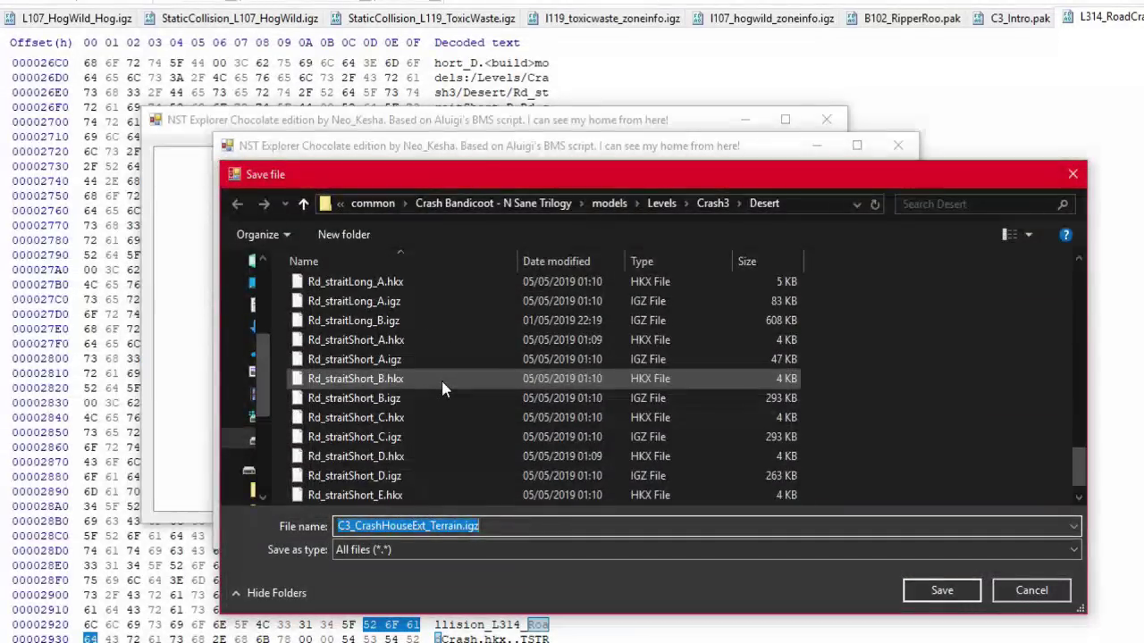
{"action": "scroll", "coordinate": [441, 378], "scroll_direction": "up", "scroll_amount": 1}
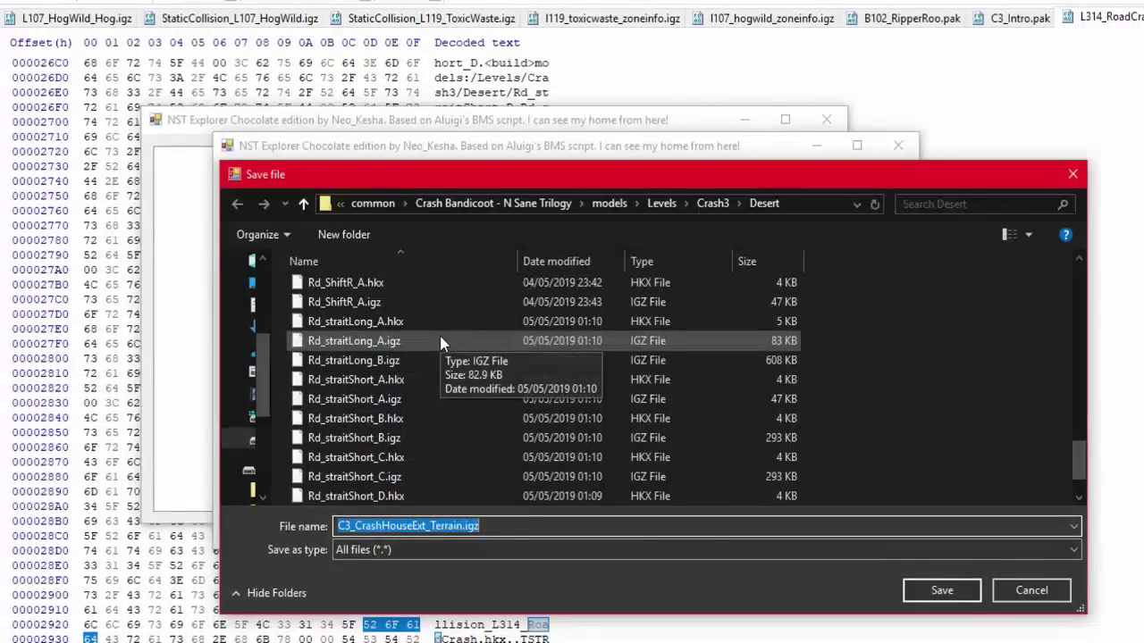
{"action": "left_click", "coordinate": [440, 337]}
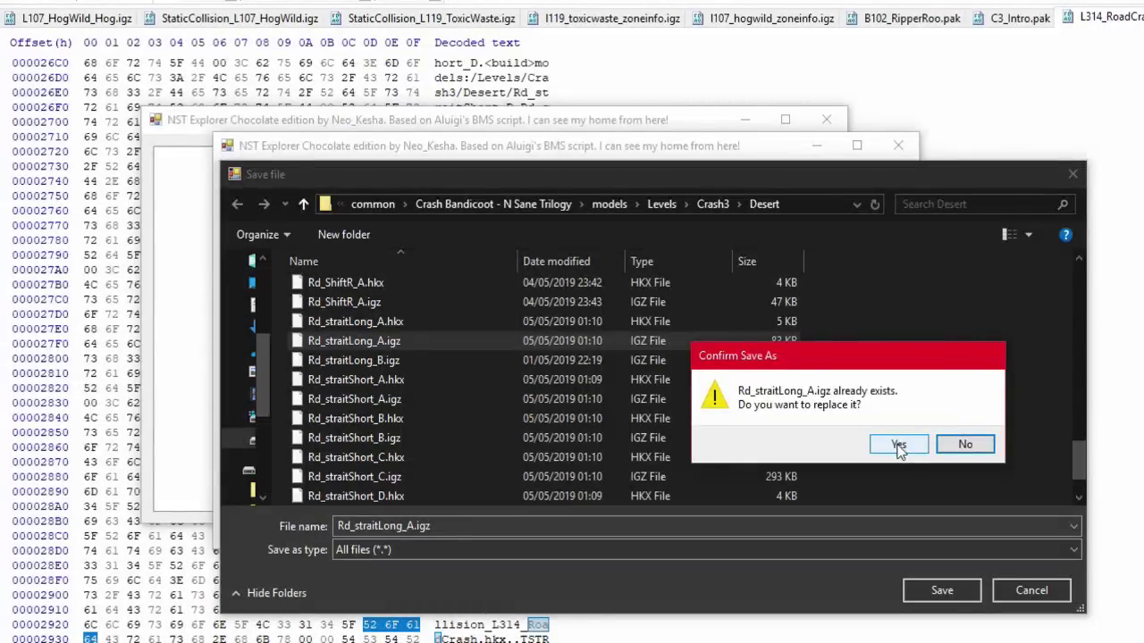
{"action": "left_click", "coordinate": [899, 445]}
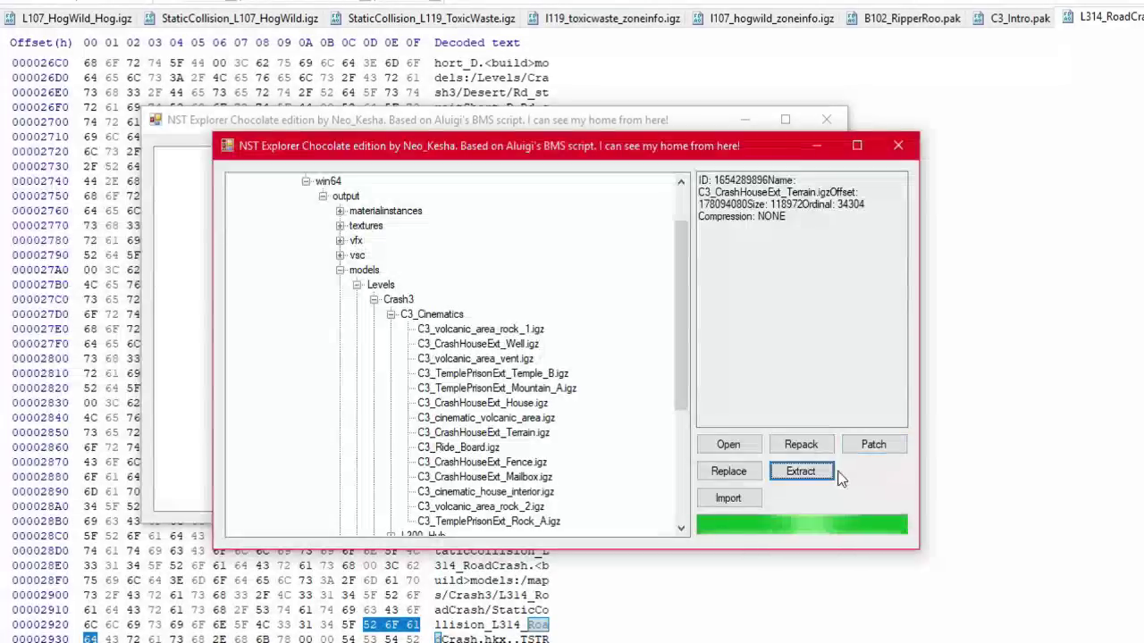
Step: Extract C3_CrashHouseExt_Terrain.igz again, replacing Rd_straitLong_B.igz in the models\Levels\Crash3\Desert folder
{"action": "left_click", "coordinate": [801, 471]}
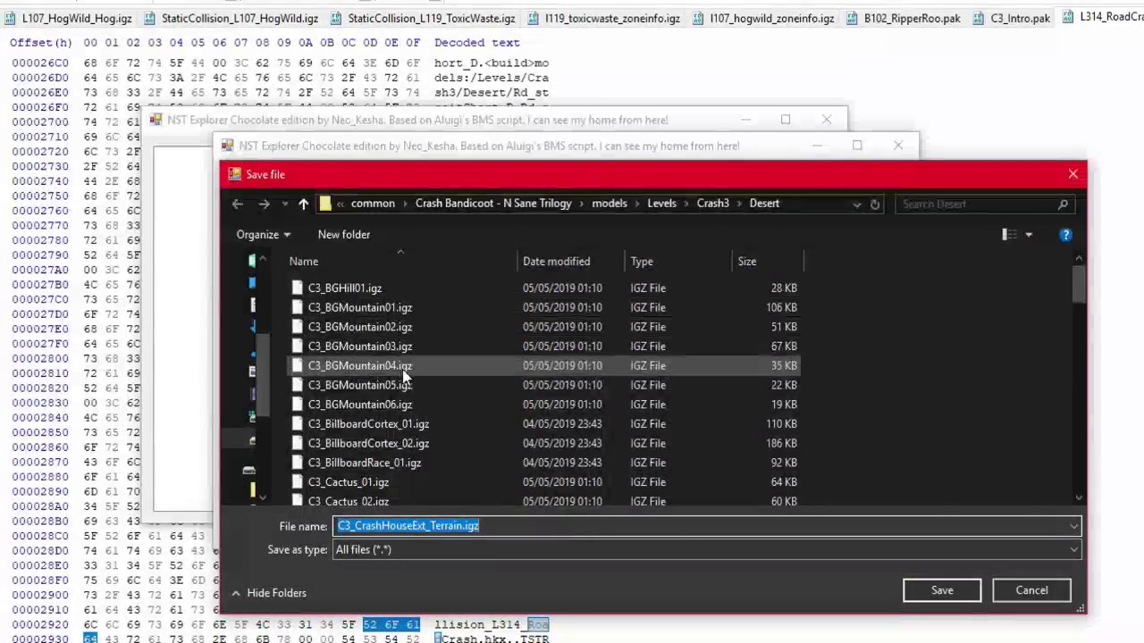
{"action": "scroll", "coordinate": [402, 369], "scroll_direction": "down", "scroll_amount": 15}
{"action": "scroll", "coordinate": [402, 377], "scroll_direction": "down", "scroll_amount": 2}
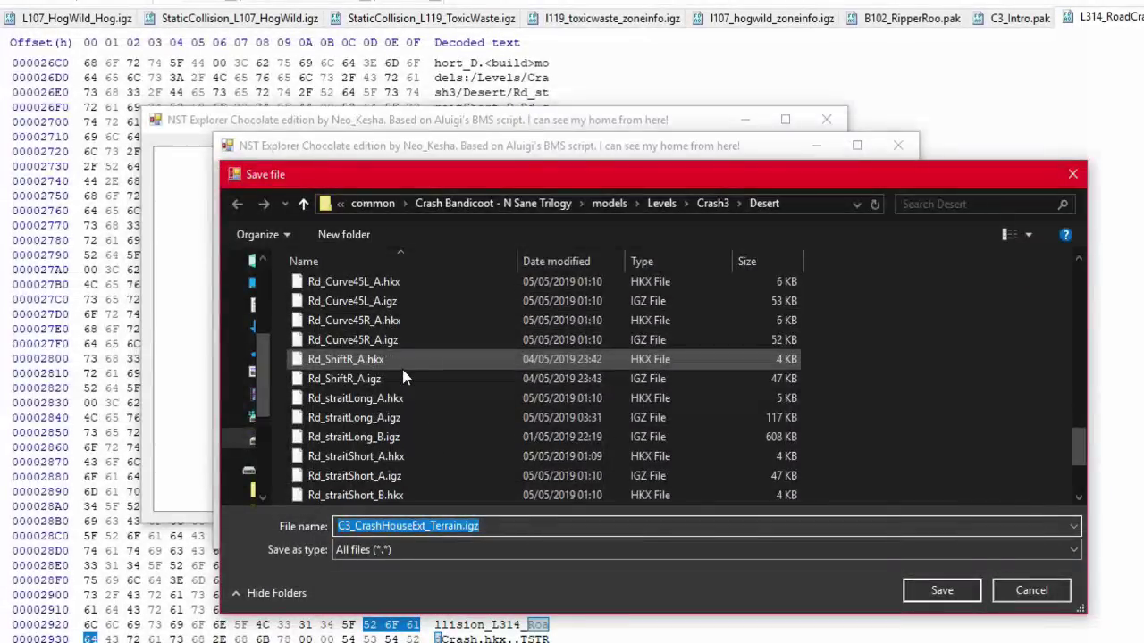
{"action": "double_click", "coordinate": [393, 435]}
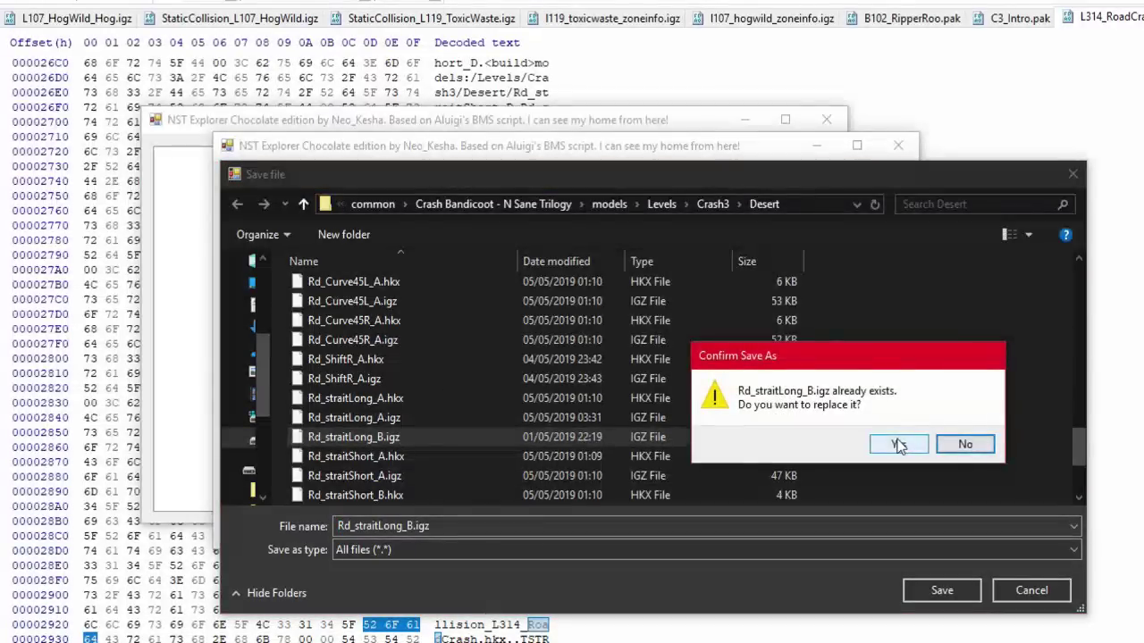
{"action": "left_click", "coordinate": [901, 444]}
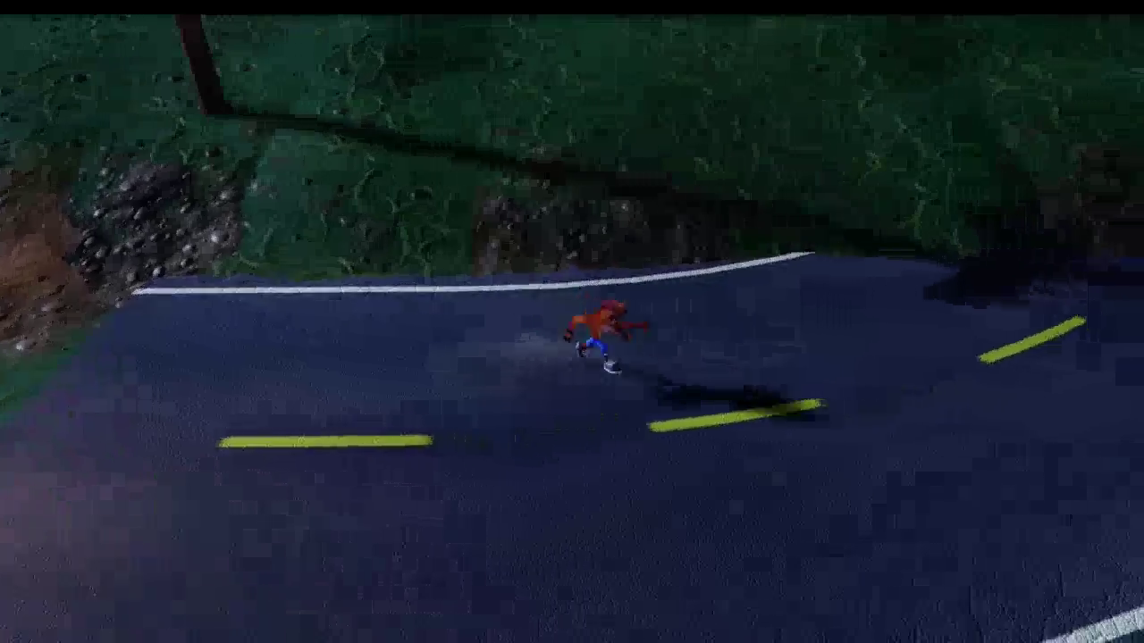
Step: Leave the Road Crash test and expand the L300_Hub model folder under Crash3 in NST Explorer
{"action": "key", "text": "Escape"}
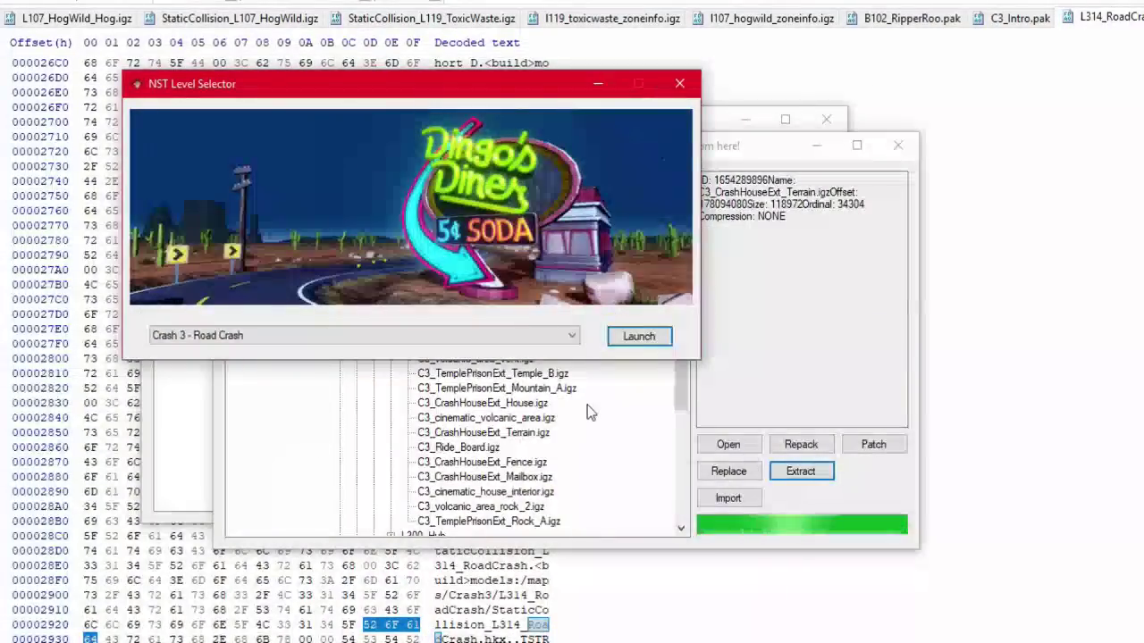
{"action": "left_click", "coordinate": [684, 426]}
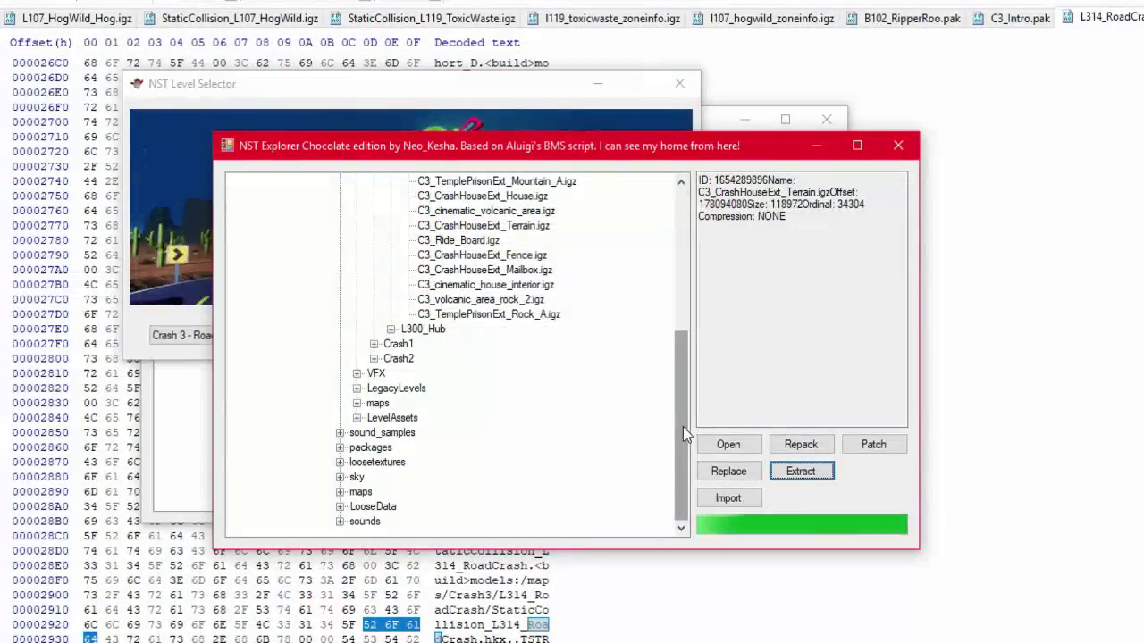
{"action": "left_click_drag", "start_coordinate": [680, 428], "coordinate": [704, 366]}
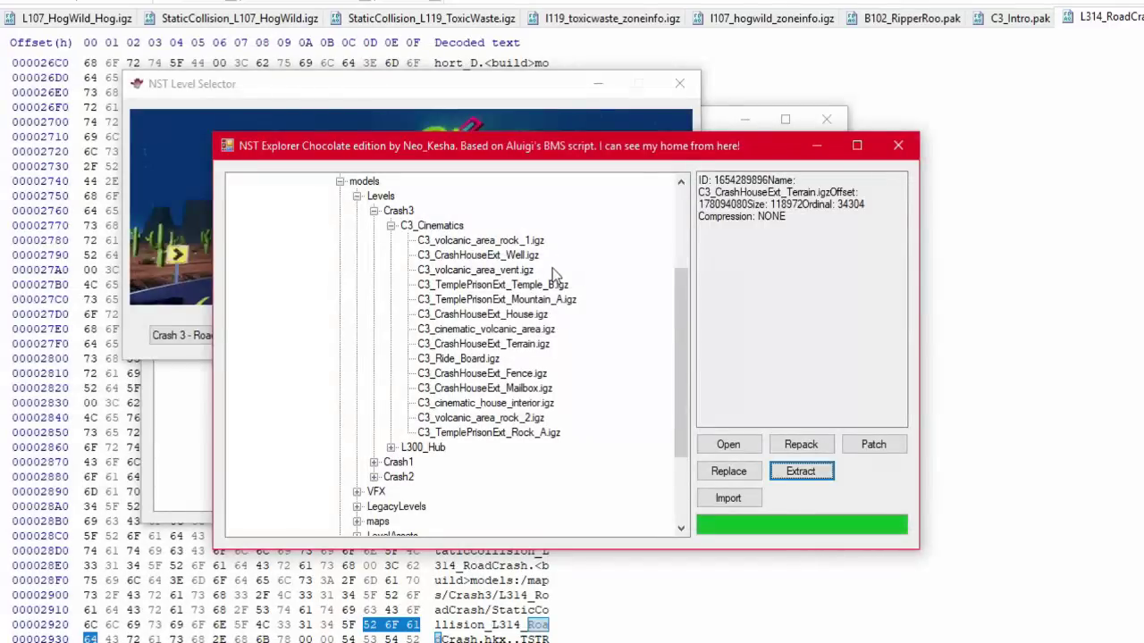
{"action": "double_click", "coordinate": [441, 452]}
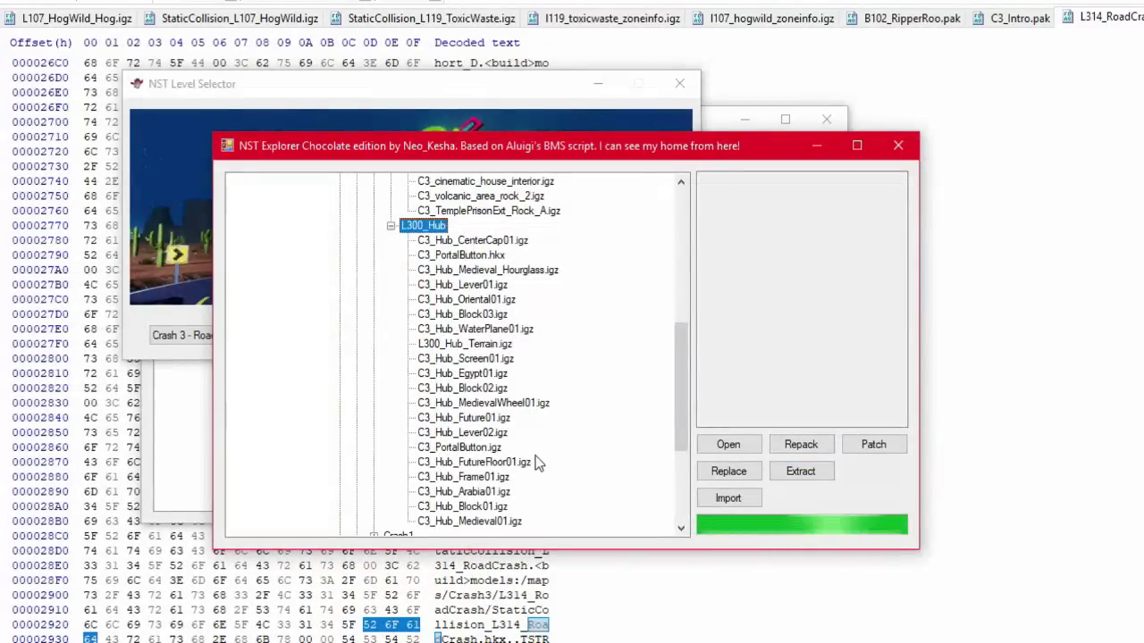
Step: Browse the Crash1 level model folders under the game's models\Levels directory while choosing a PAK file to open
{"action": "scroll", "coordinate": [536, 460], "scroll_direction": "up", "scroll_amount": 3}
{"action": "scroll", "coordinate": [536, 460], "scroll_direction": "up", "scroll_amount": 3}
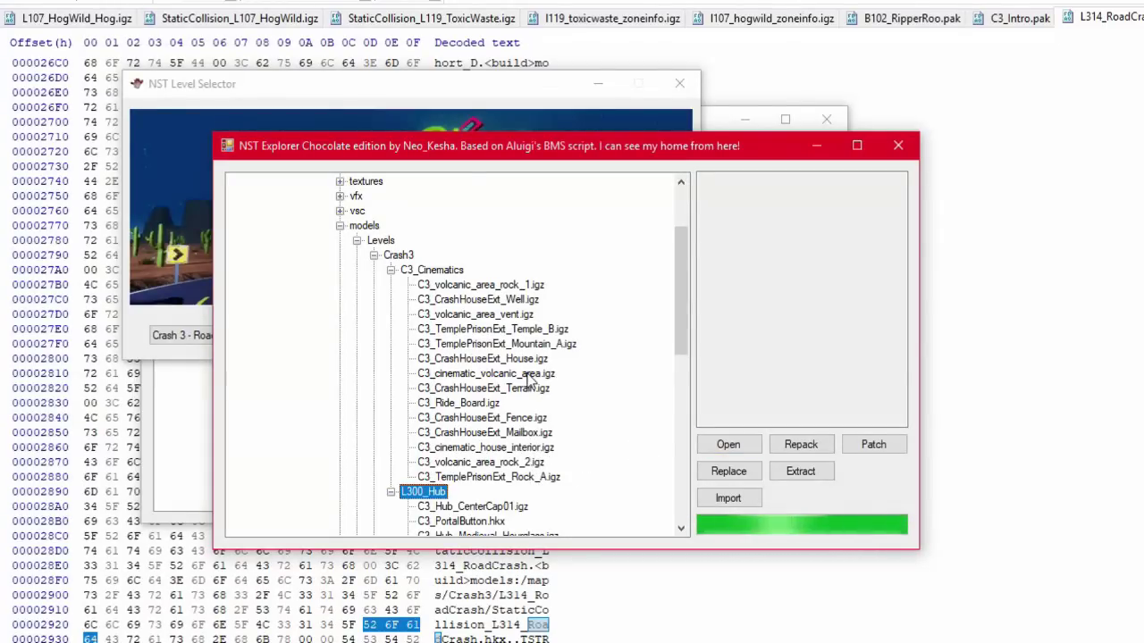
{"action": "left_click", "coordinate": [724, 446]}
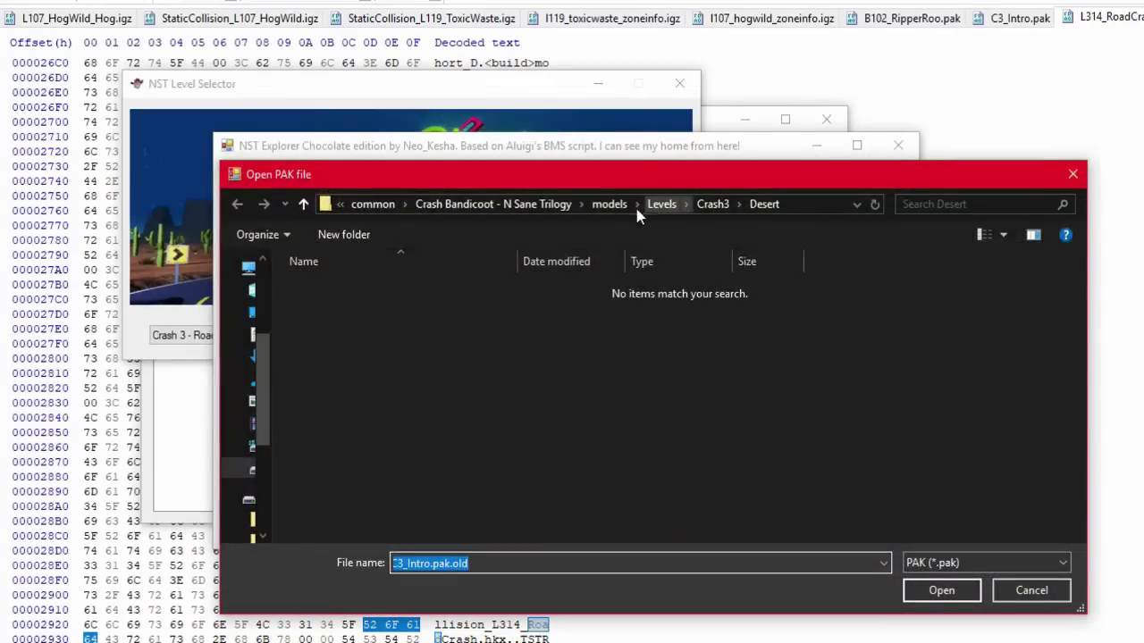
{"action": "left_click", "coordinate": [609, 204]}
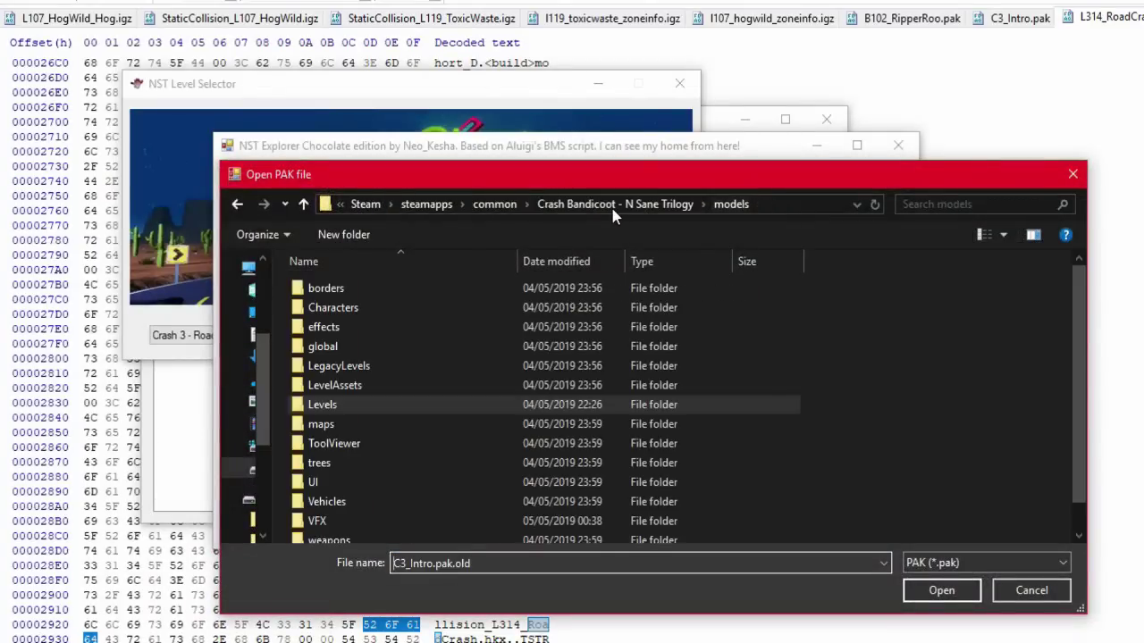
{"action": "scroll", "coordinate": [478, 371], "scroll_direction": "down", "scroll_amount": 1}
{"action": "double_click", "coordinate": [462, 377]}
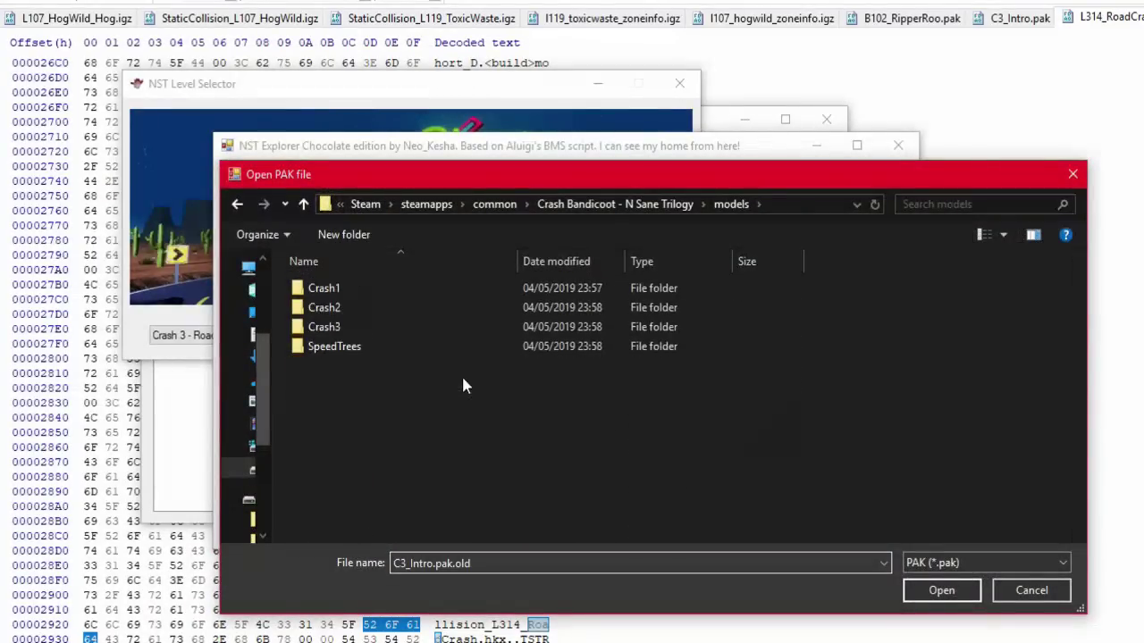
{"action": "double_click", "coordinate": [489, 289]}
{"action": "scroll", "coordinate": [489, 289], "scroll_direction": "down", "scroll_amount": 7}
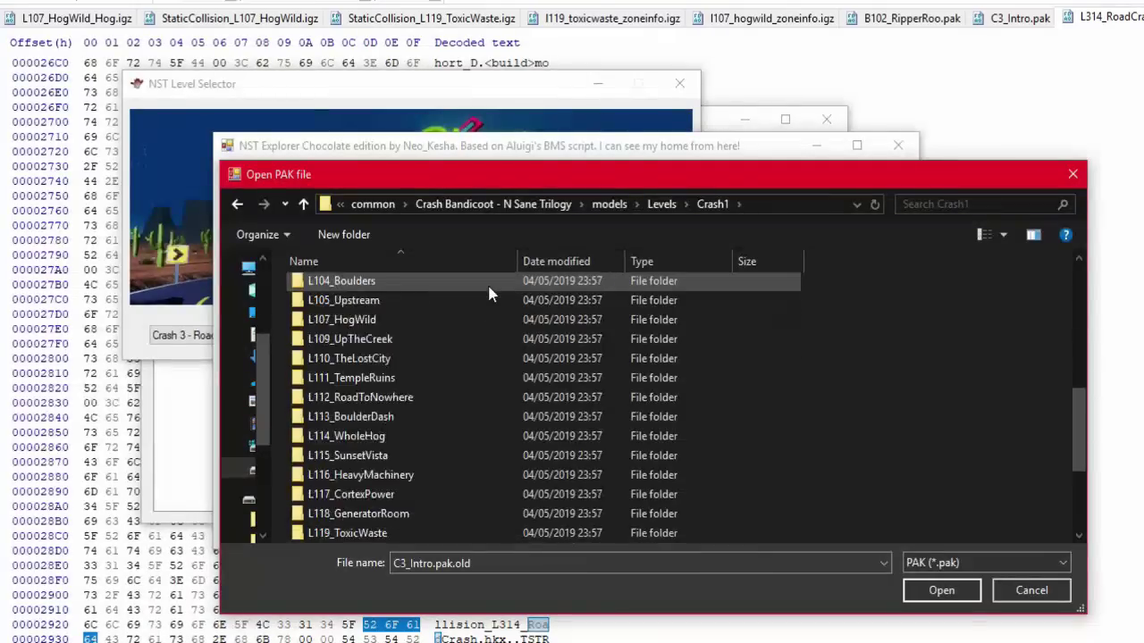
{"action": "scroll", "coordinate": [489, 293], "scroll_direction": "down", "scroll_amount": 2}
{"action": "scroll", "coordinate": [444, 423], "scroll_direction": "up", "scroll_amount": 1}
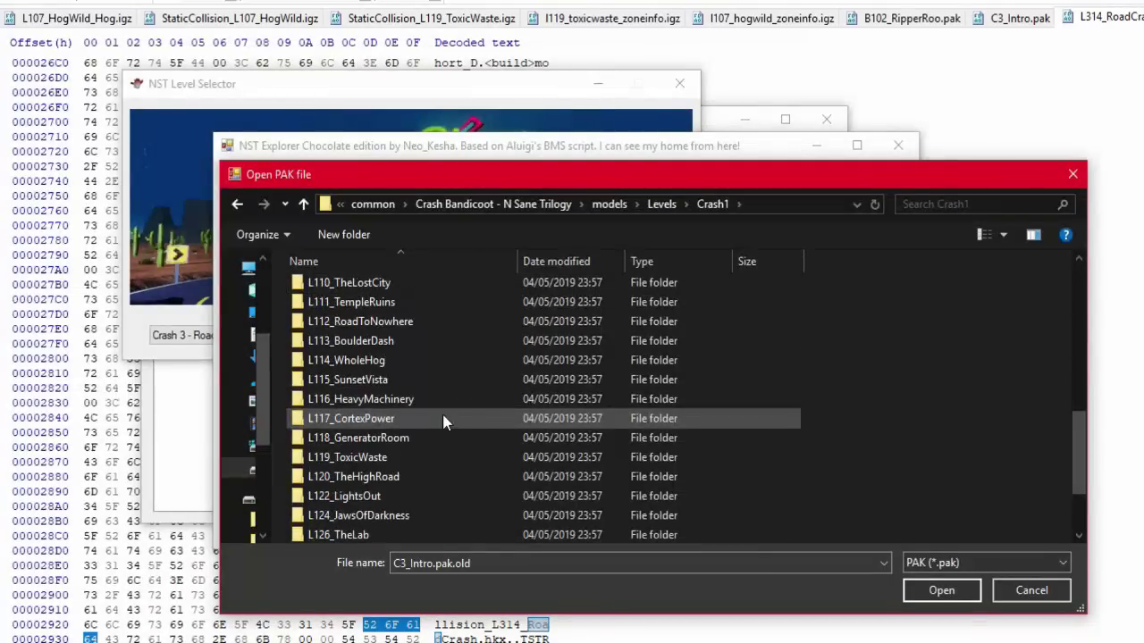
{"action": "scroll", "coordinate": [444, 423], "scroll_direction": "up", "scroll_amount": 3}
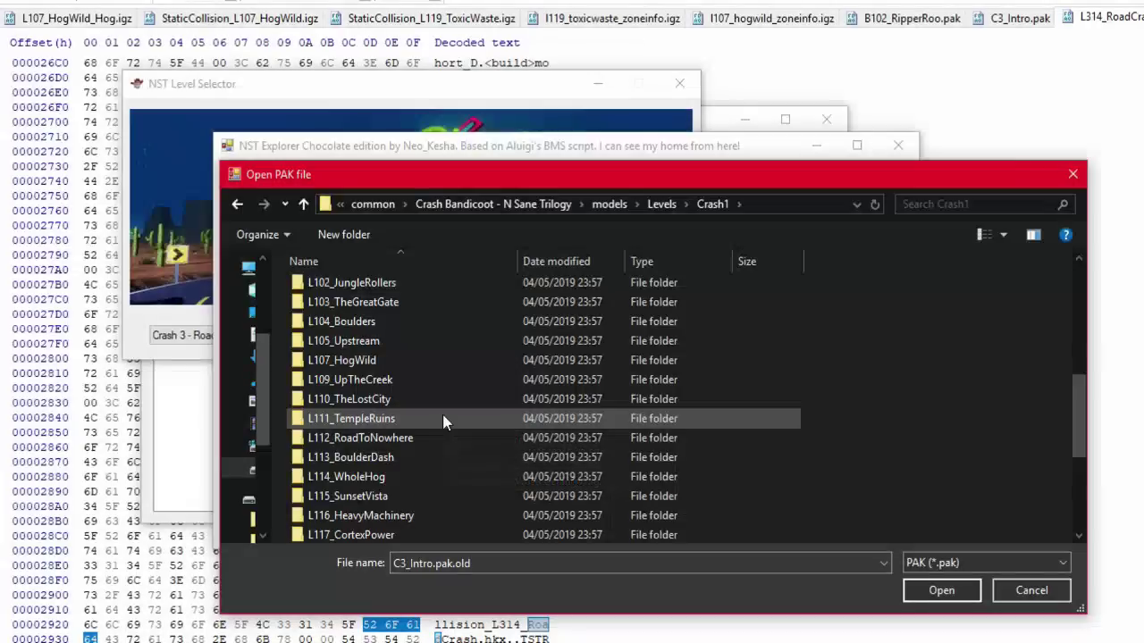
Step: Look through the Crash3 level model folders, including the L300 to L332 entries
{"action": "left_click", "coordinate": [662, 205]}
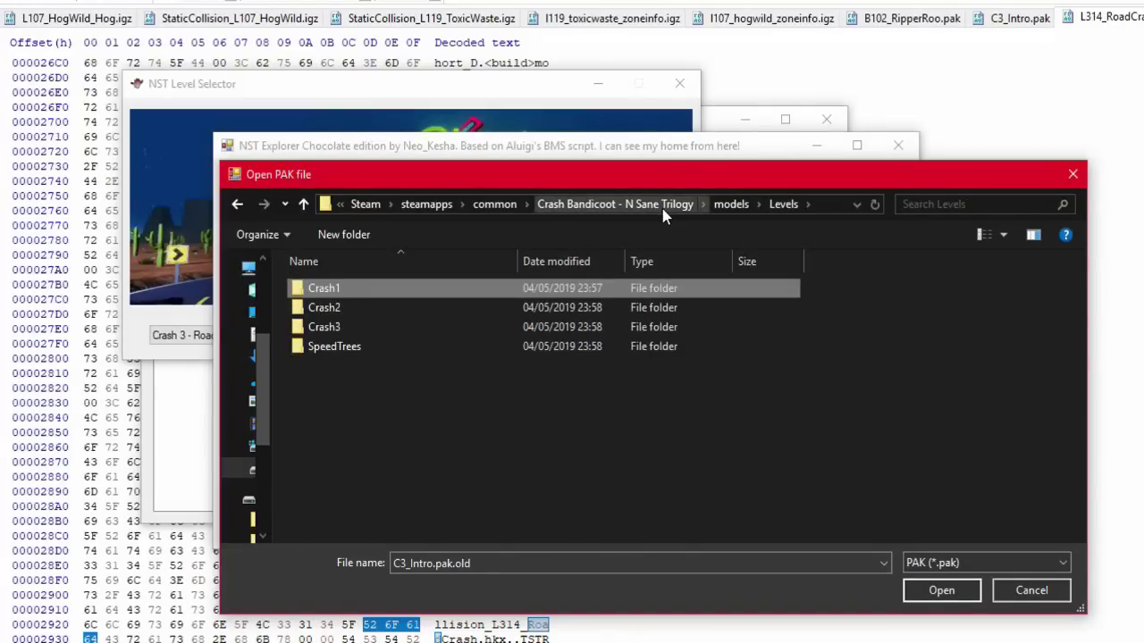
{"action": "double_click", "coordinate": [558, 327]}
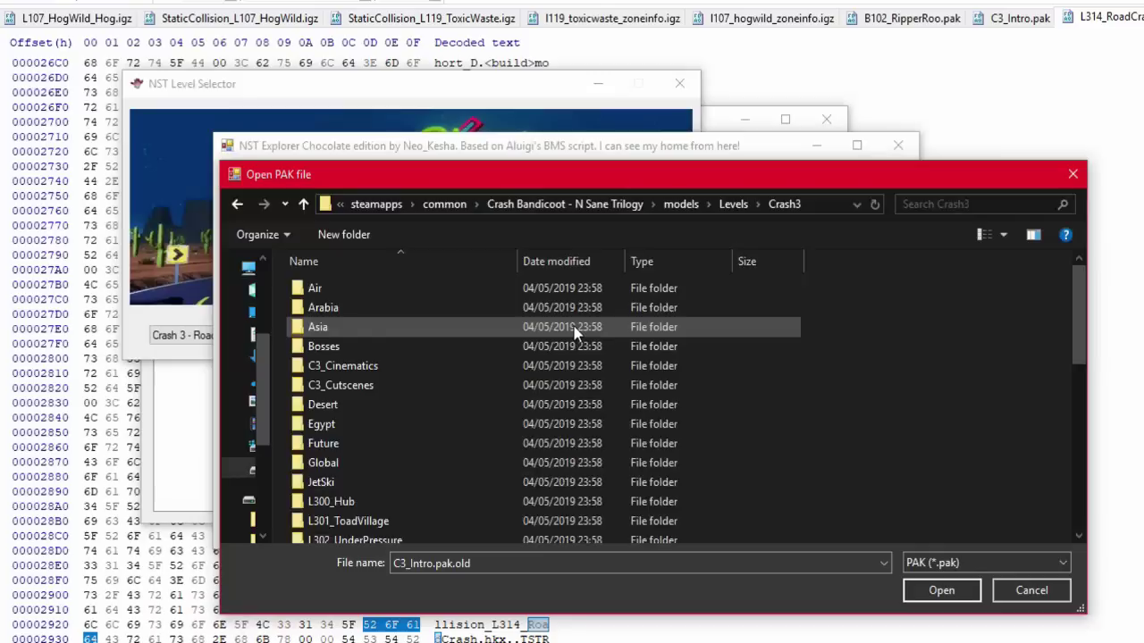
{"action": "scroll", "coordinate": [574, 332], "scroll_direction": "down", "scroll_amount": 7}
{"action": "scroll", "coordinate": [574, 332], "scroll_direction": "up", "scroll_amount": 1}
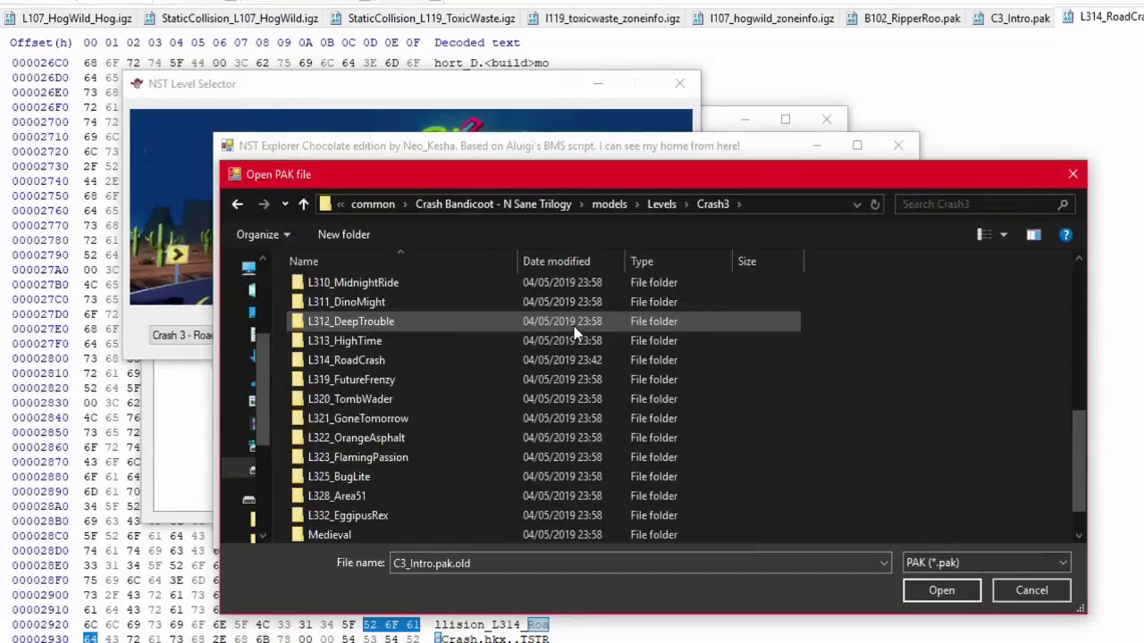
{"action": "scroll", "coordinate": [575, 332], "scroll_direction": "up", "scroll_amount": 5}
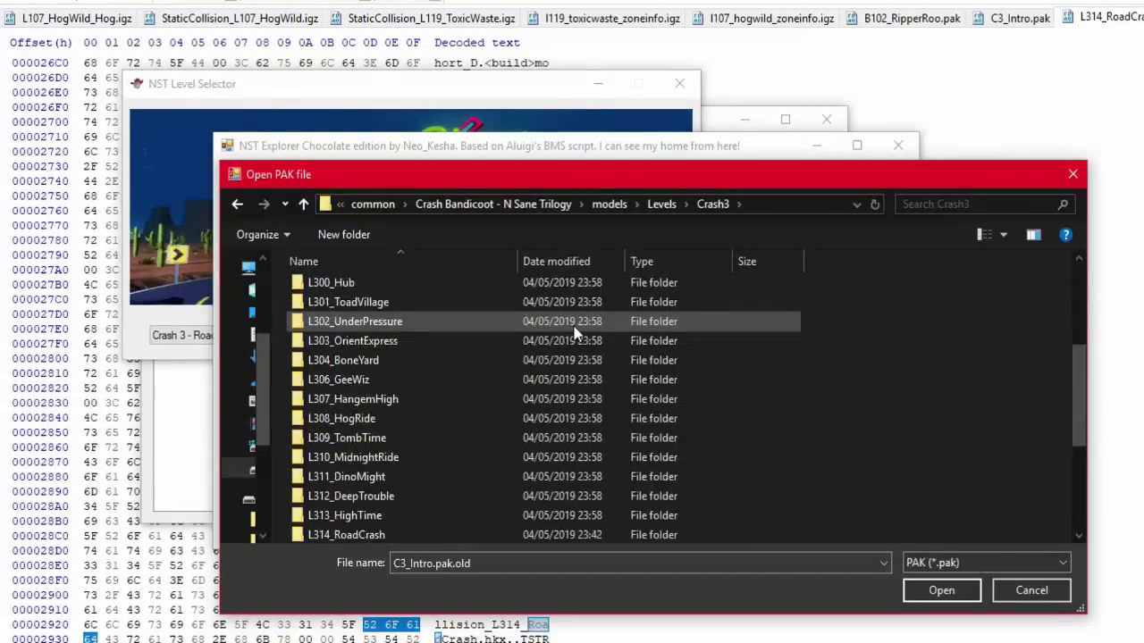
Step: Check Crash1's L107_HogWild model folder for PAK files and cancel the file selection
{"action": "left_click", "coordinate": [661, 204]}
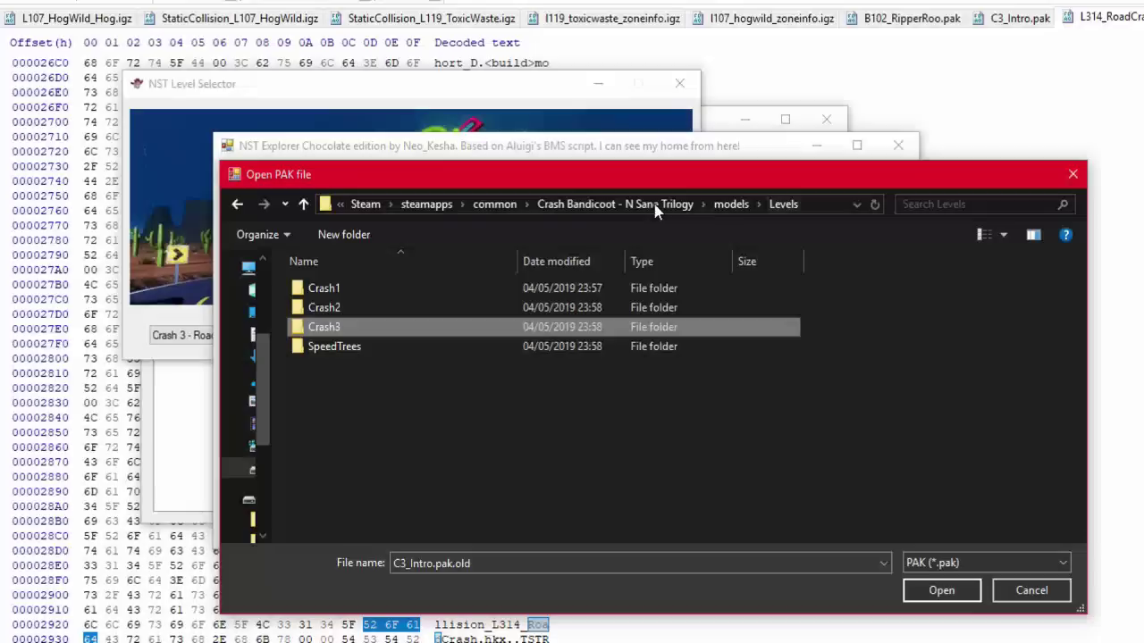
{"action": "double_click", "coordinate": [512, 286]}
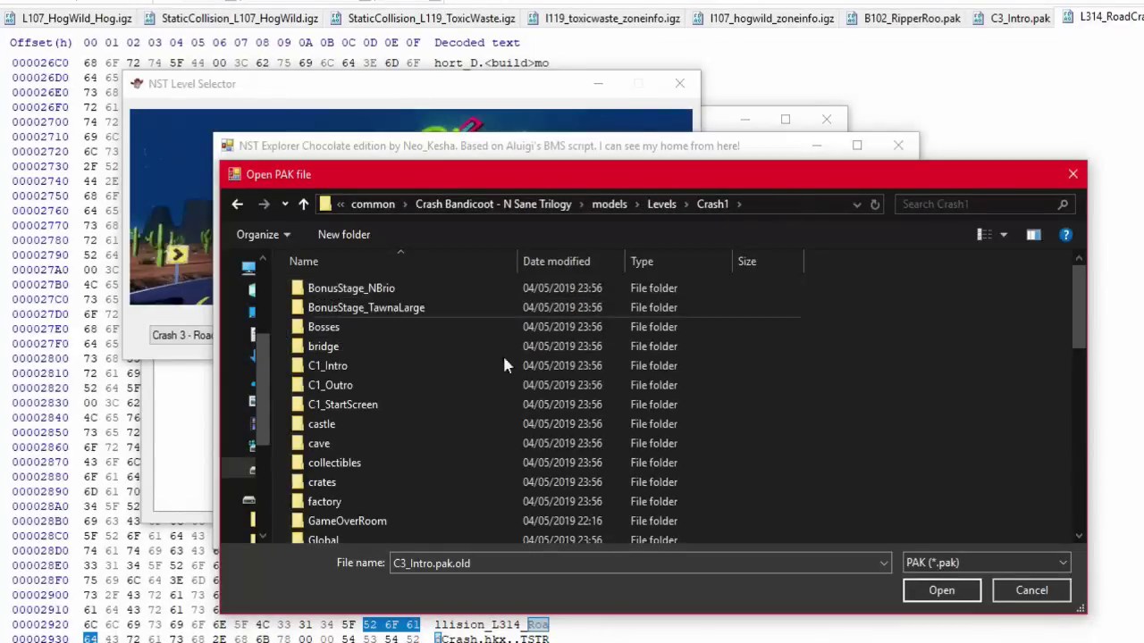
{"action": "scroll", "coordinate": [501, 357], "scroll_direction": "down", "scroll_amount": 3}
{"action": "scroll", "coordinate": [497, 384], "scroll_direction": "down", "scroll_amount": 5}
{"action": "scroll", "coordinate": [497, 384], "scroll_direction": "up", "scroll_amount": 1}
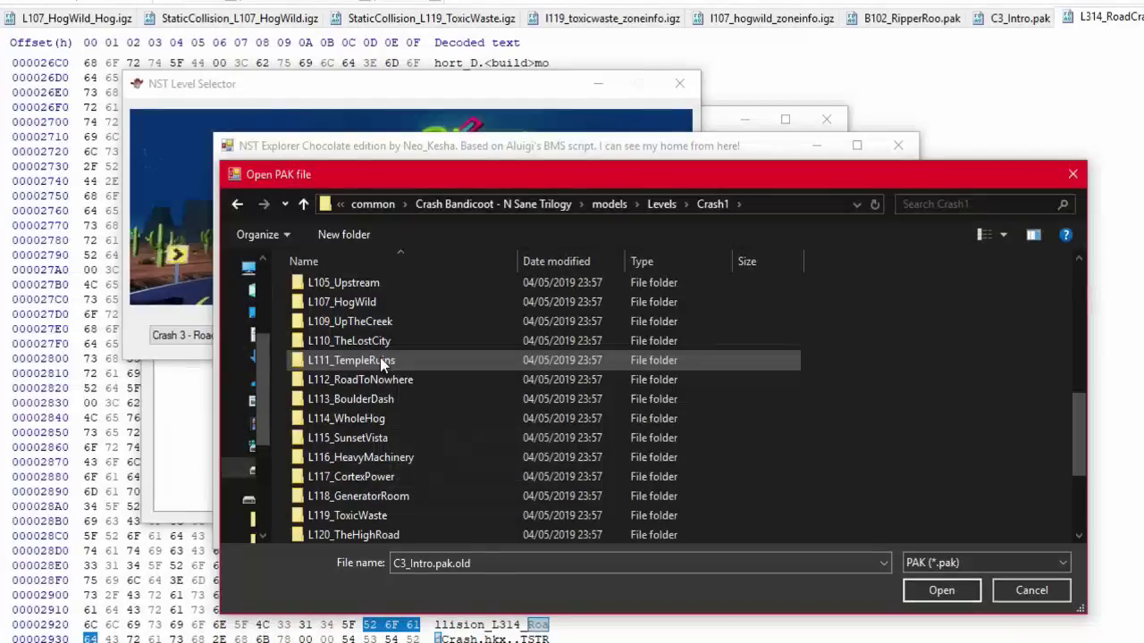
{"action": "double_click", "coordinate": [375, 305]}
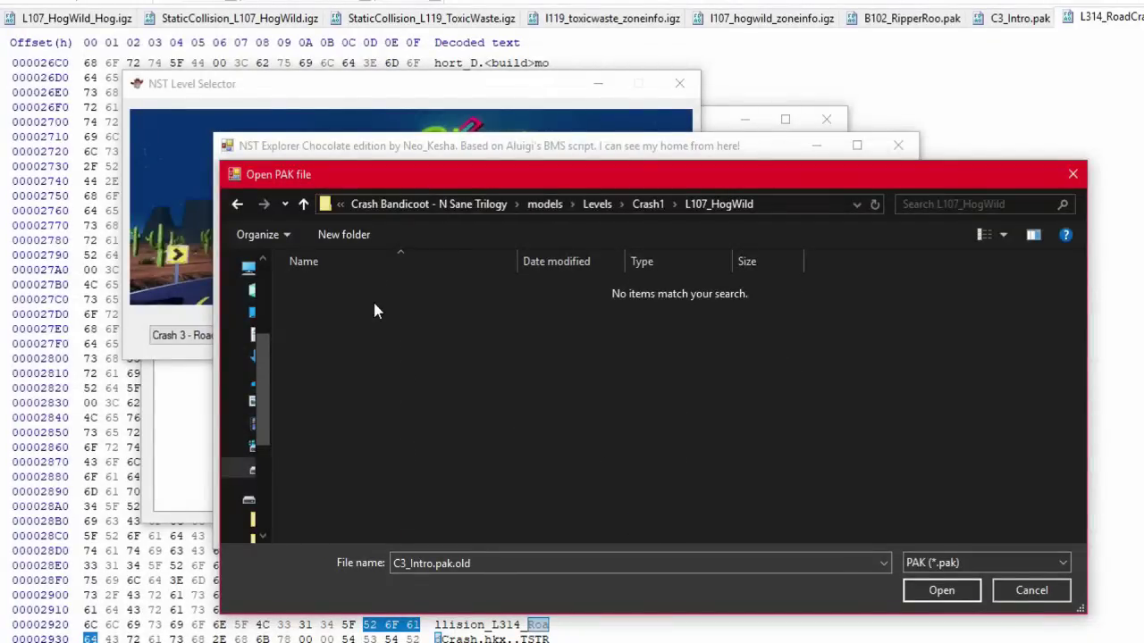
{"action": "left_click", "coordinate": [1039, 599]}
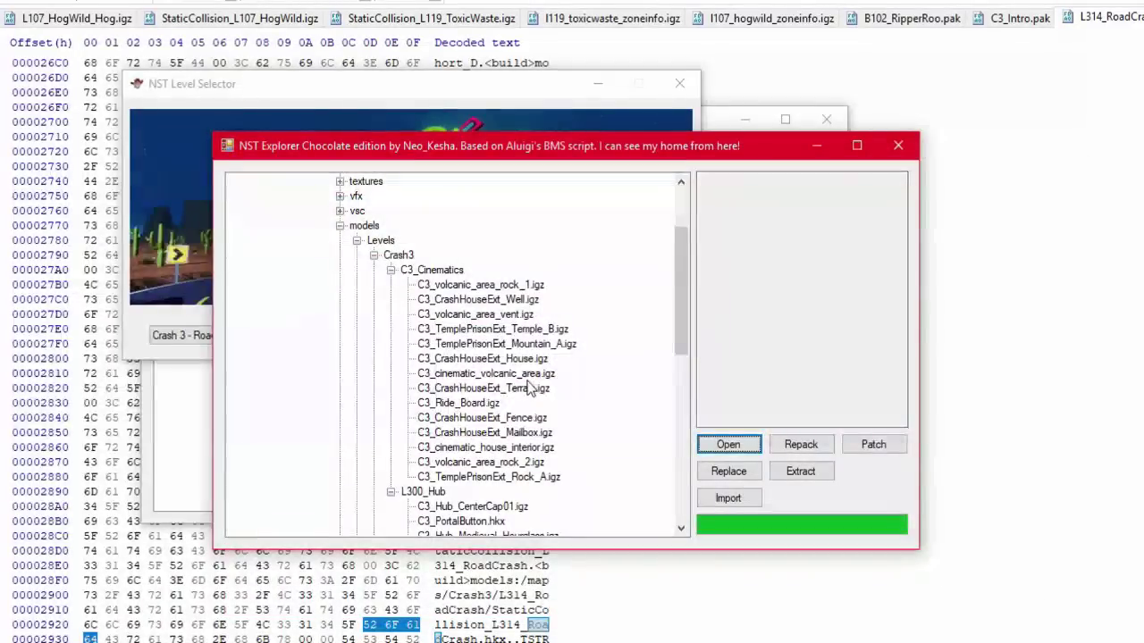
Step: Open the L107_HogWild.pak.old archive from the archives folder of Crash Bandicoot - N Sane Trilogy_
{"action": "left_click", "coordinate": [724, 445]}
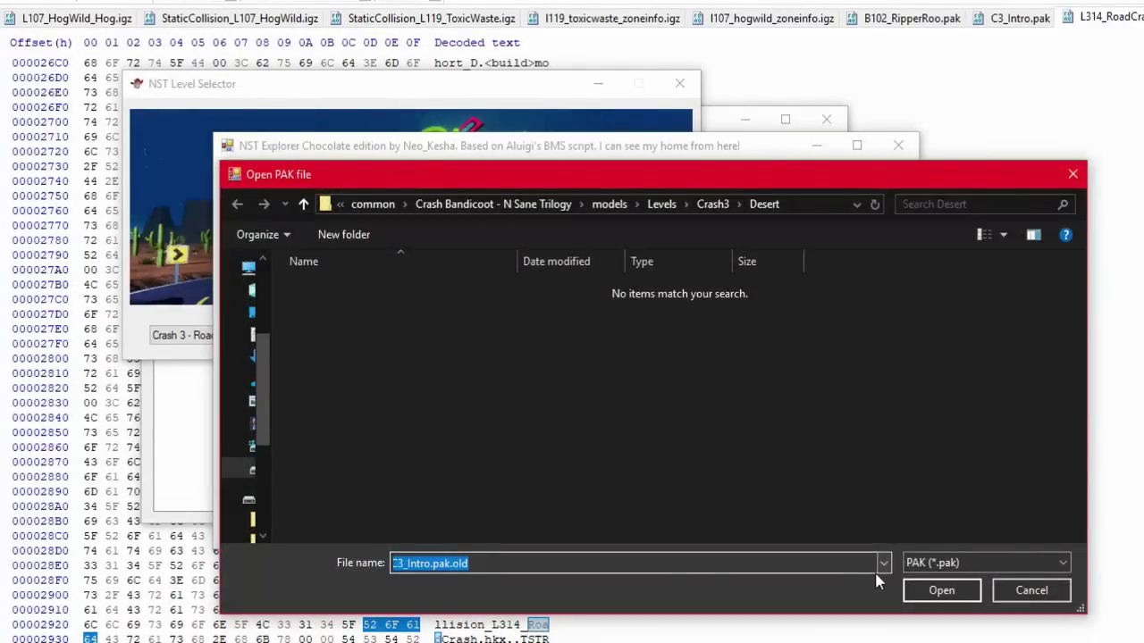
{"action": "left_click", "coordinate": [881, 565]}
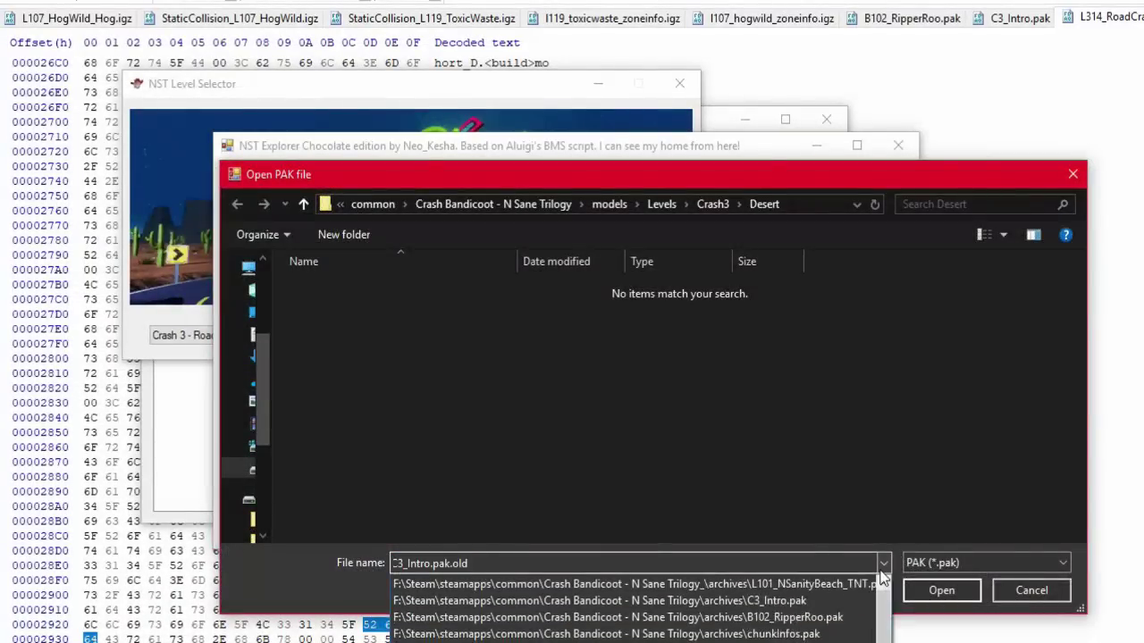
{"action": "left_click", "coordinate": [823, 600]}
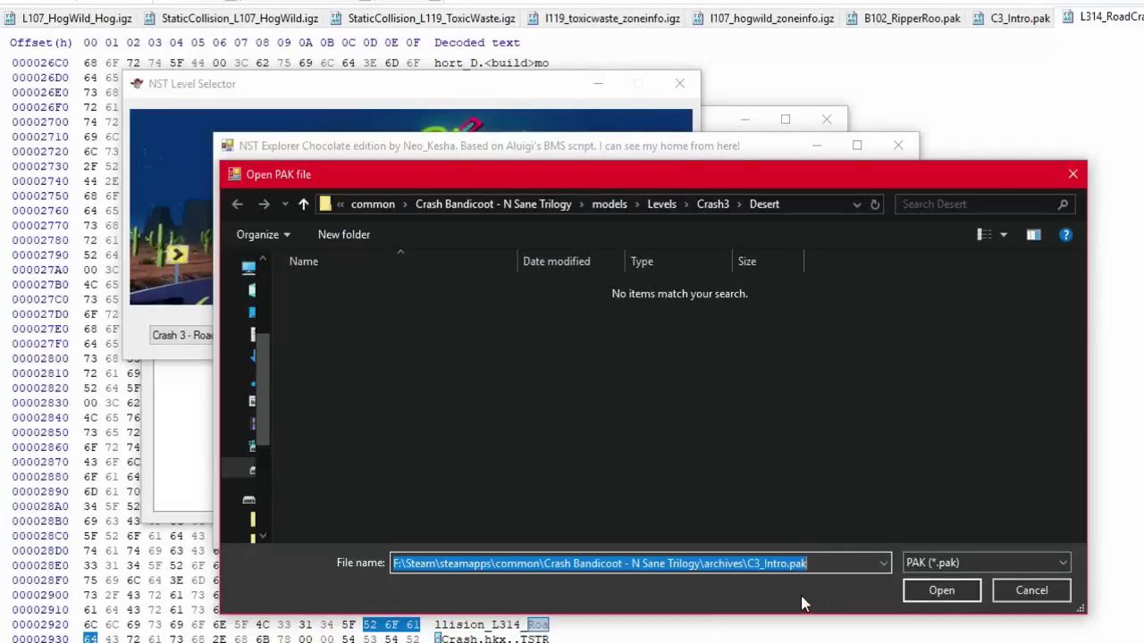
{"action": "left_click", "coordinate": [700, 567]}
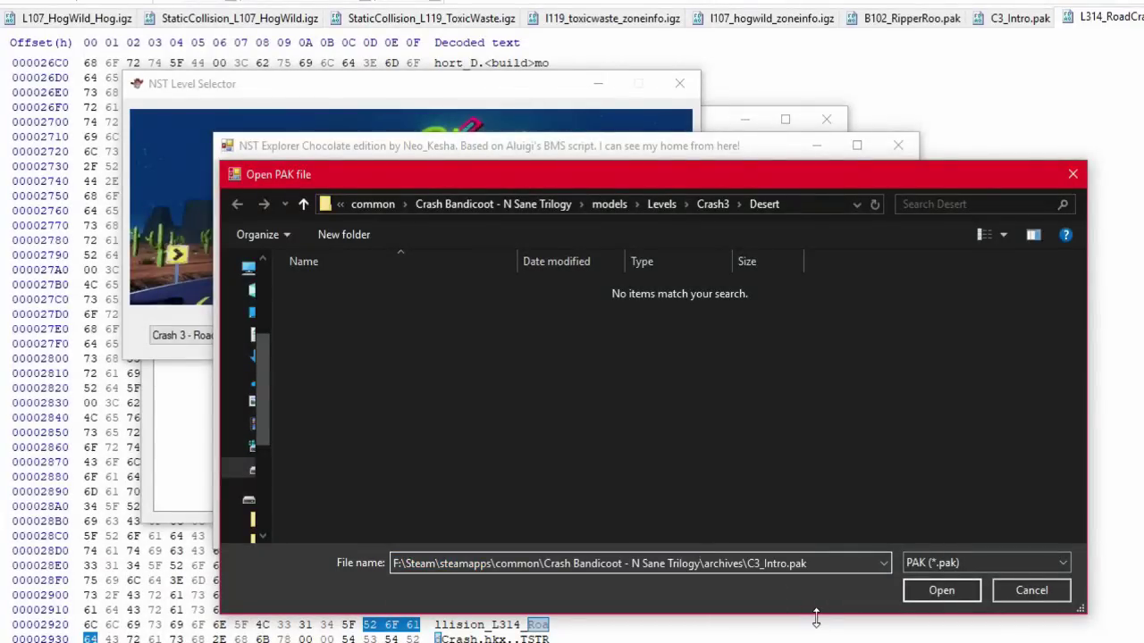
{"action": "type", "text": "_"}
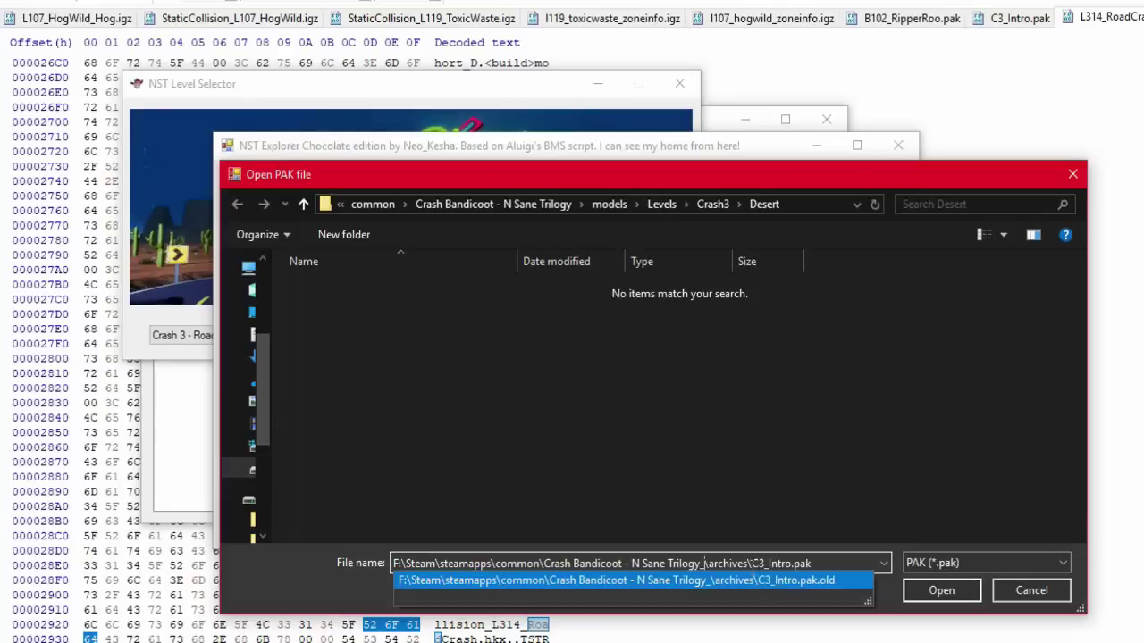
{"action": "double_click", "coordinate": [782, 562]}
{"action": "type", "text": "hog"}
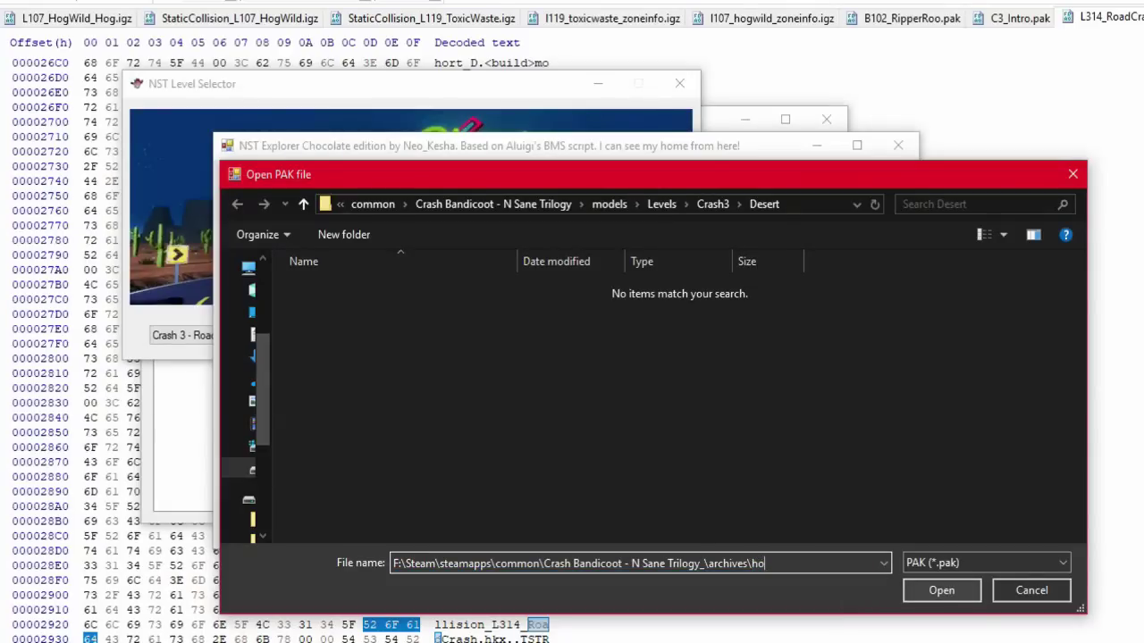
{"action": "key", "text": "BackSpace"}
{"action": "key", "text": "BackSpace"}
{"action": "key", "text": "BackSpace"}
{"action": "type", "text": "l1"}
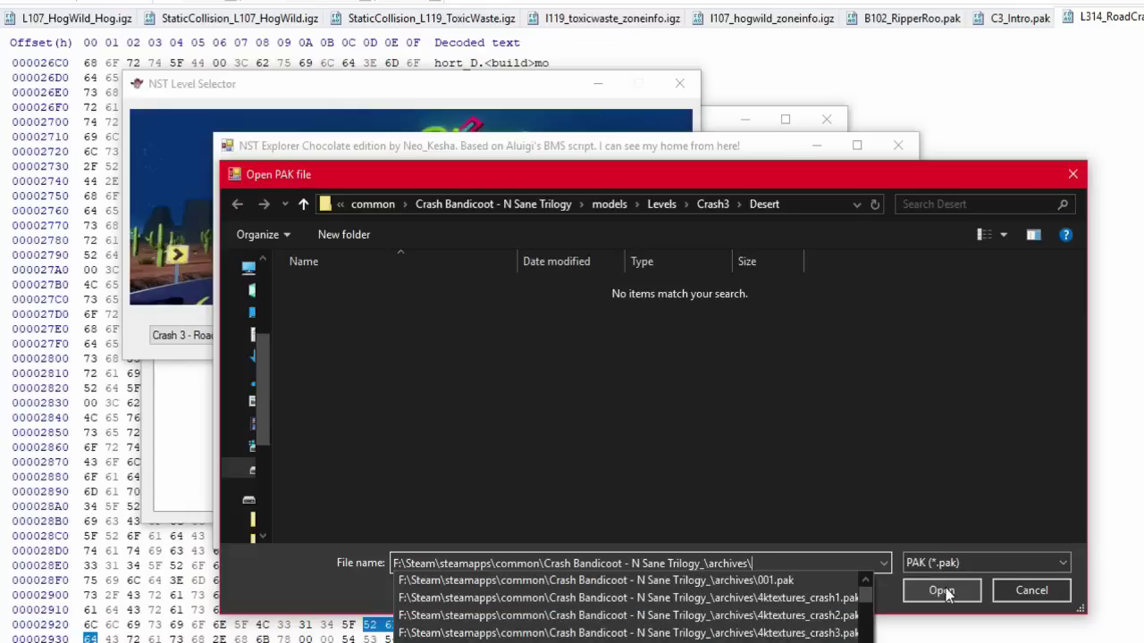
{"action": "type", "text": "07"}
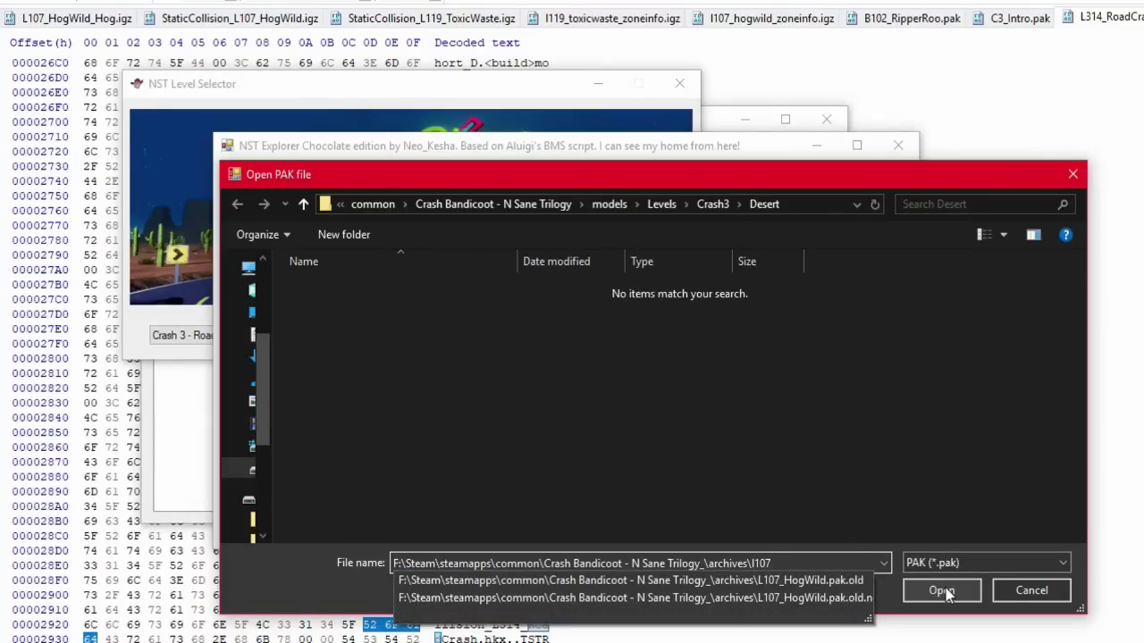
{"action": "key", "text": "Down"}
{"action": "left_click", "coordinate": [945, 591]}
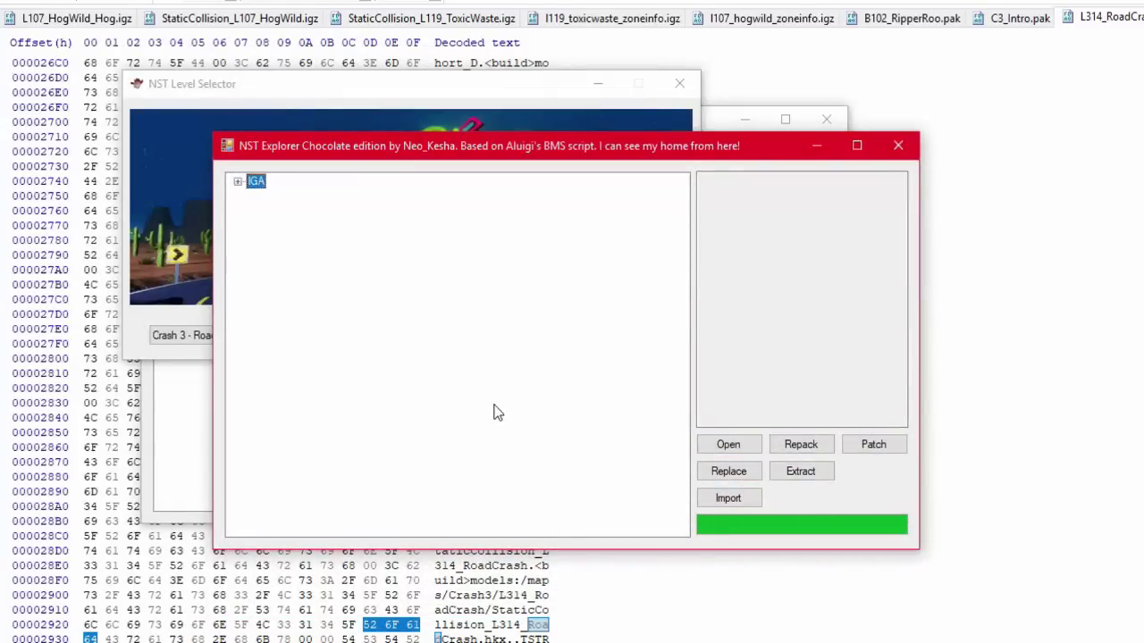
Step: Expand the archive tree down to the output folder's contents and collapse the vsc branch
{"action": "key", "text": "Down"}
{"action": "key", "text": "Down"}
{"action": "key", "text": "Down"}
{"action": "key", "text": "Down"}
{"action": "key", "text": "Down"}
{"action": "key", "text": "Down"}
{"action": "key", "text": "Down"}
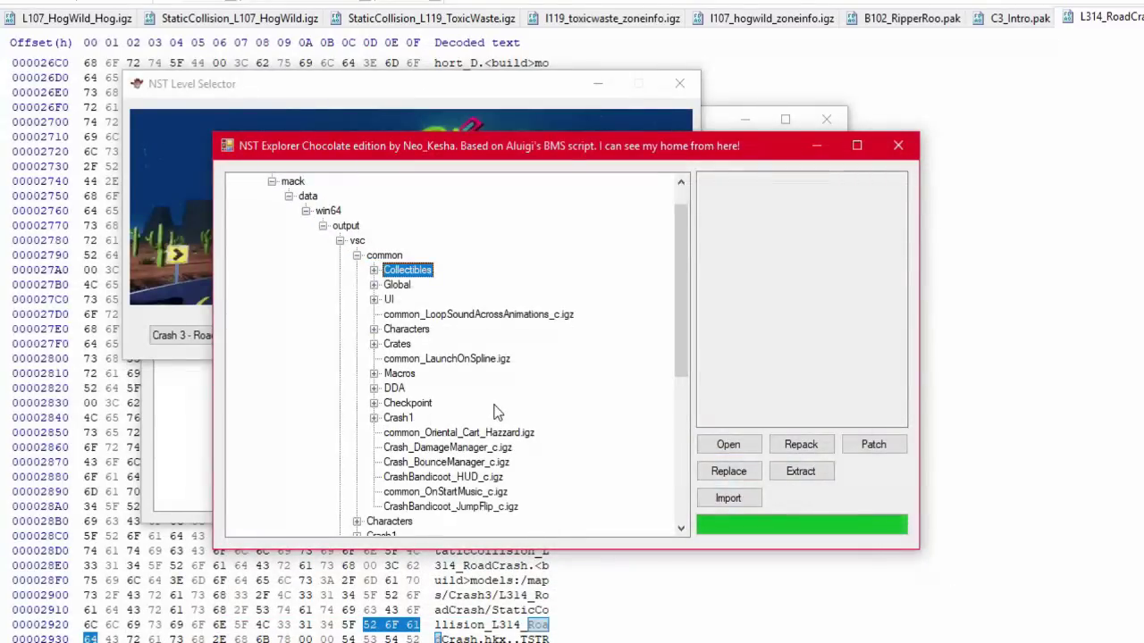
{"action": "key", "text": "Down"}
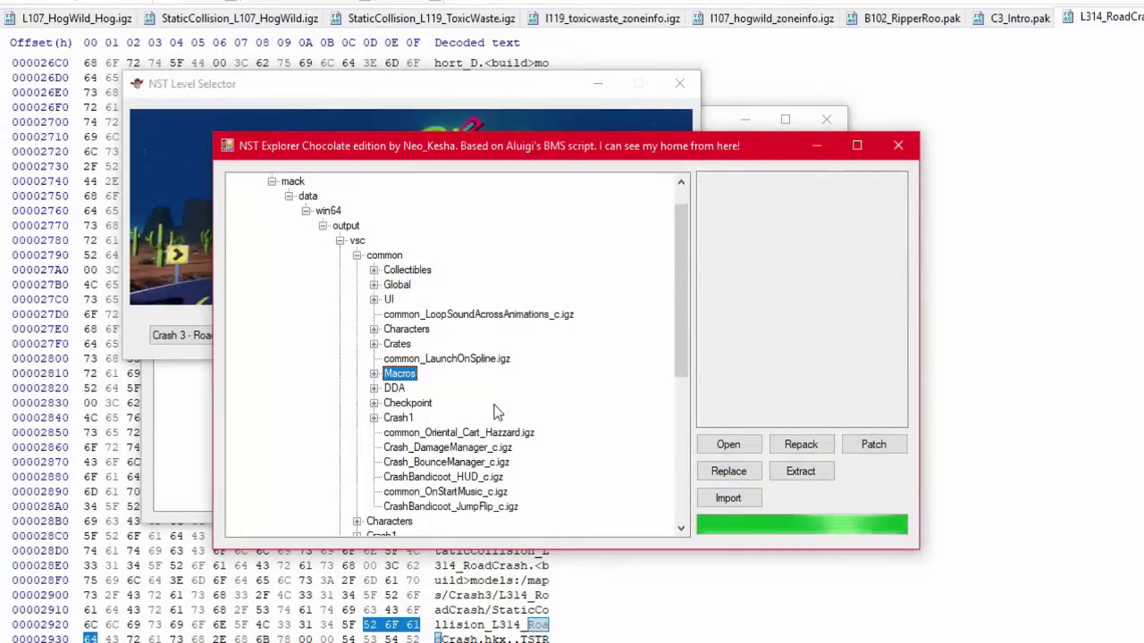
{"action": "key", "text": "Left"}
{"action": "key", "text": "Left"}
{"action": "key", "text": "Left"}
{"action": "key", "text": "Left"}
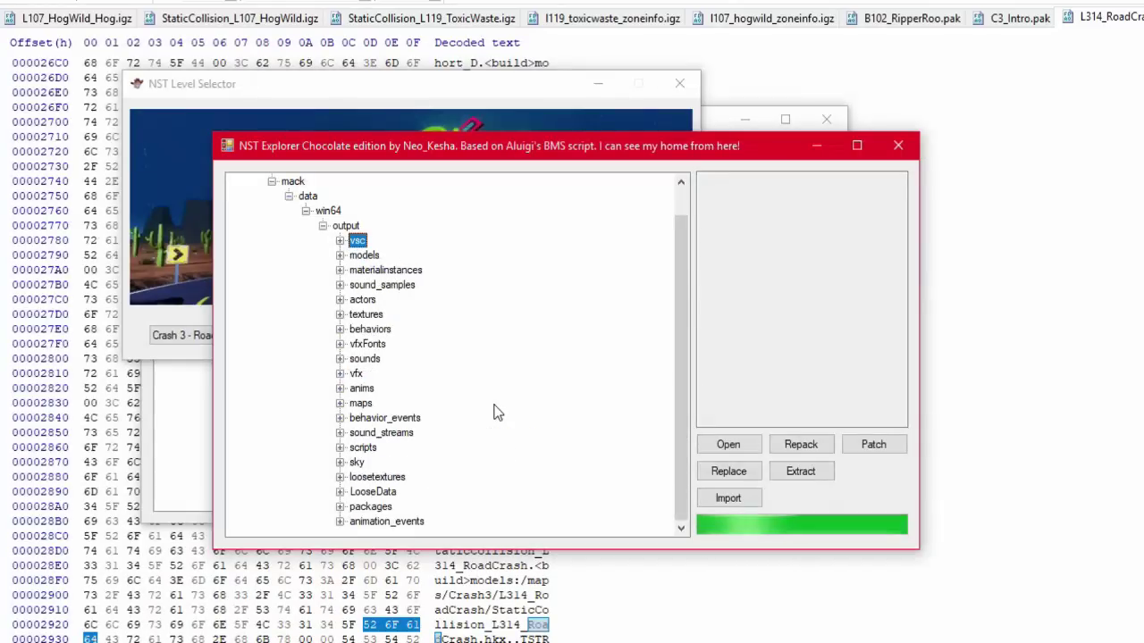
Step: Expand the L107_HogWild folder within models, Levels, Crash1 to list its model files
{"action": "key", "text": "Down"}
{"action": "key", "text": "Right"}
{"action": "key", "text": "Down"}
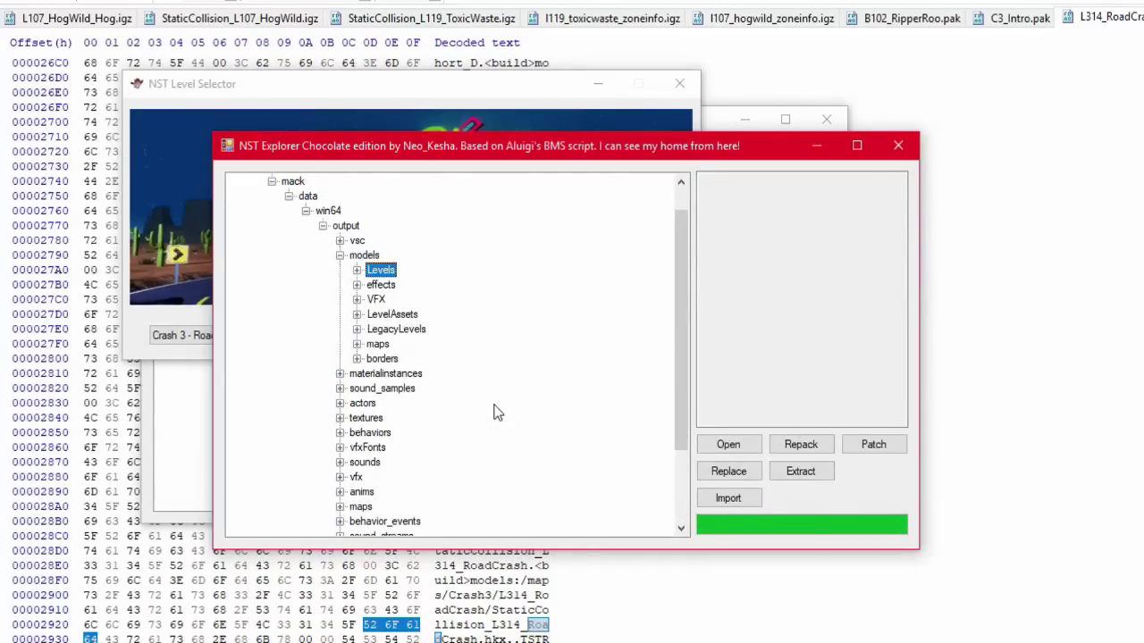
{"action": "key", "text": "Right"}
{"action": "key", "text": "Down"}
{"action": "key", "text": "Right"}
{"action": "key", "text": "Down"}
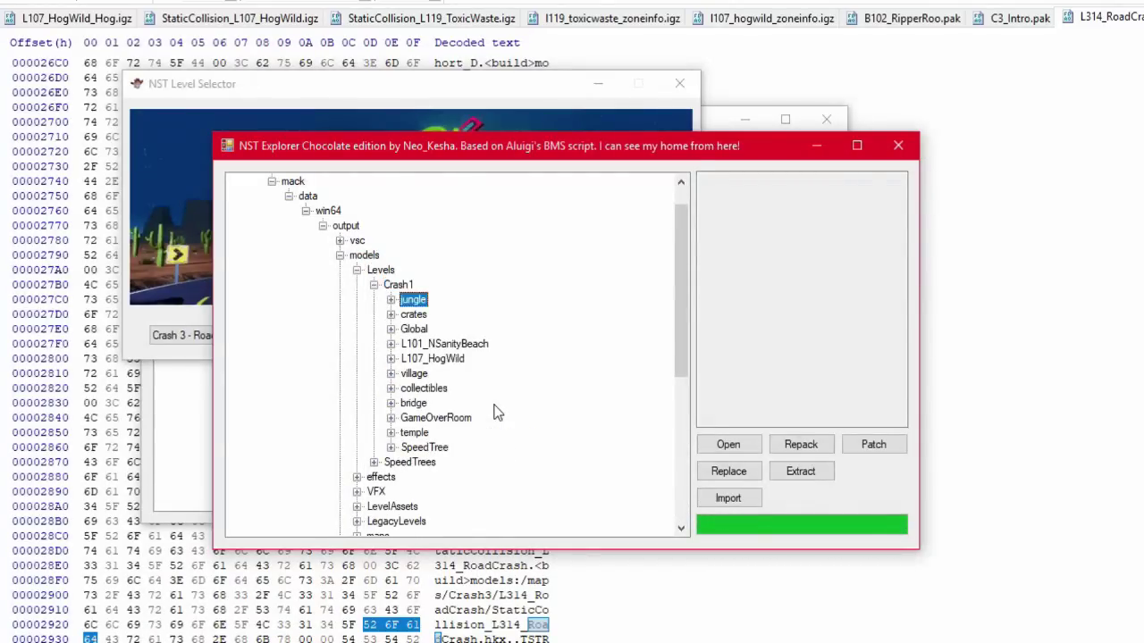
{"action": "key", "text": "Down"}
{"action": "key", "text": "Down"}
{"action": "key", "text": "Down"}
{"action": "key", "text": "Down"}
{"action": "key", "text": "Right"}
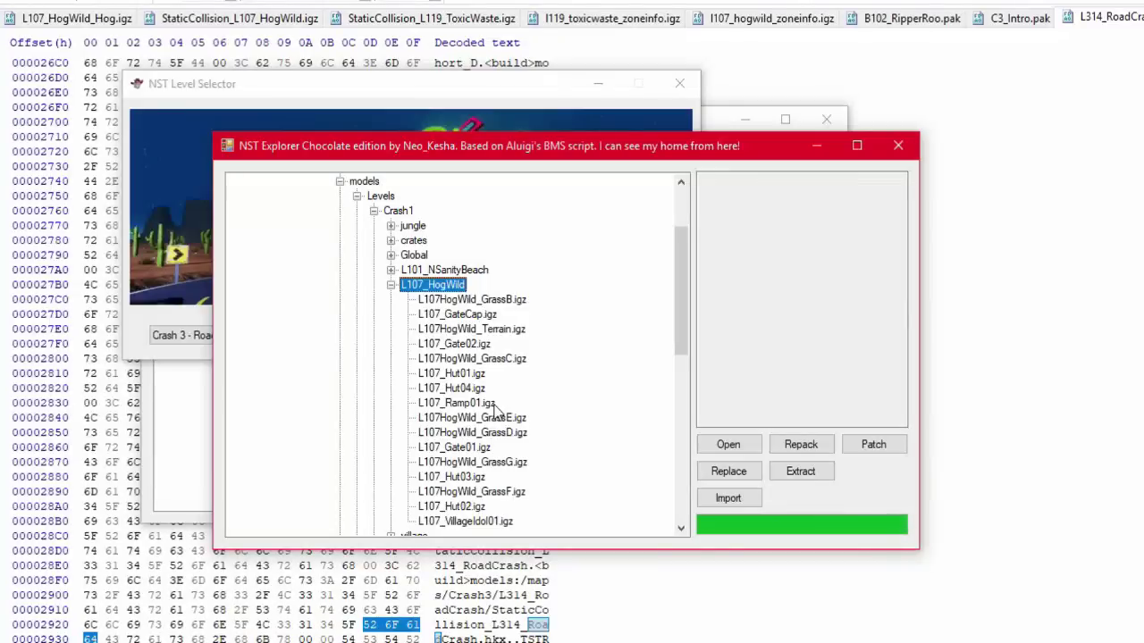
Step: Start extracting L107HogWild_Terrain.igz and browse to the models > Levels folder of Crash Bandicoot - N Sane Trilogy as the save location
{"action": "left_click", "coordinate": [519, 328]}
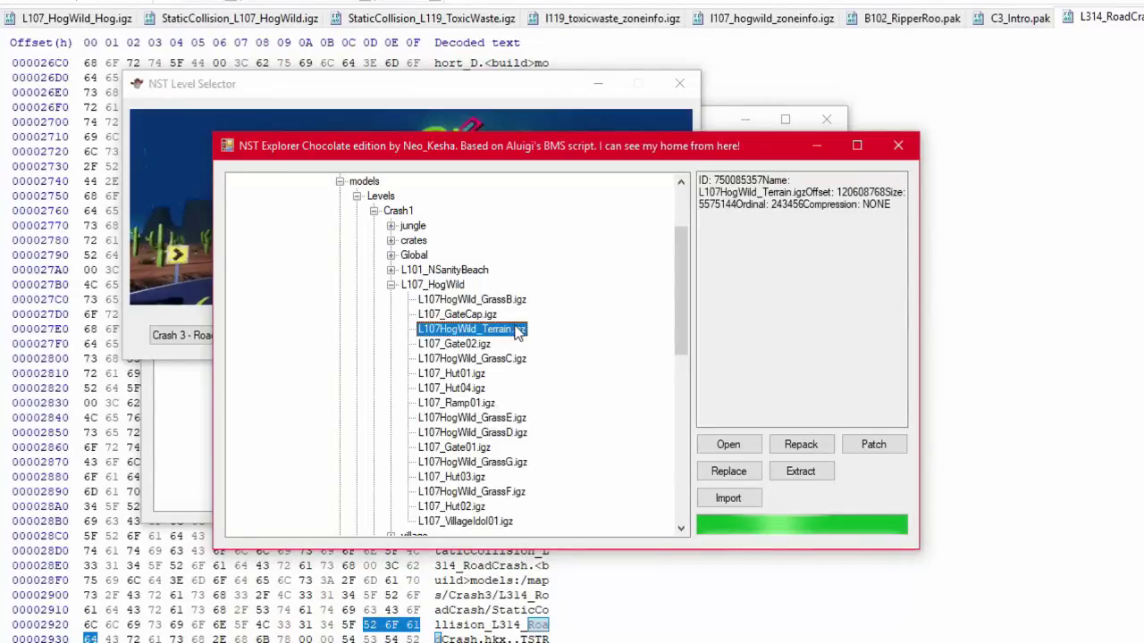
{"action": "left_click", "coordinate": [804, 476]}
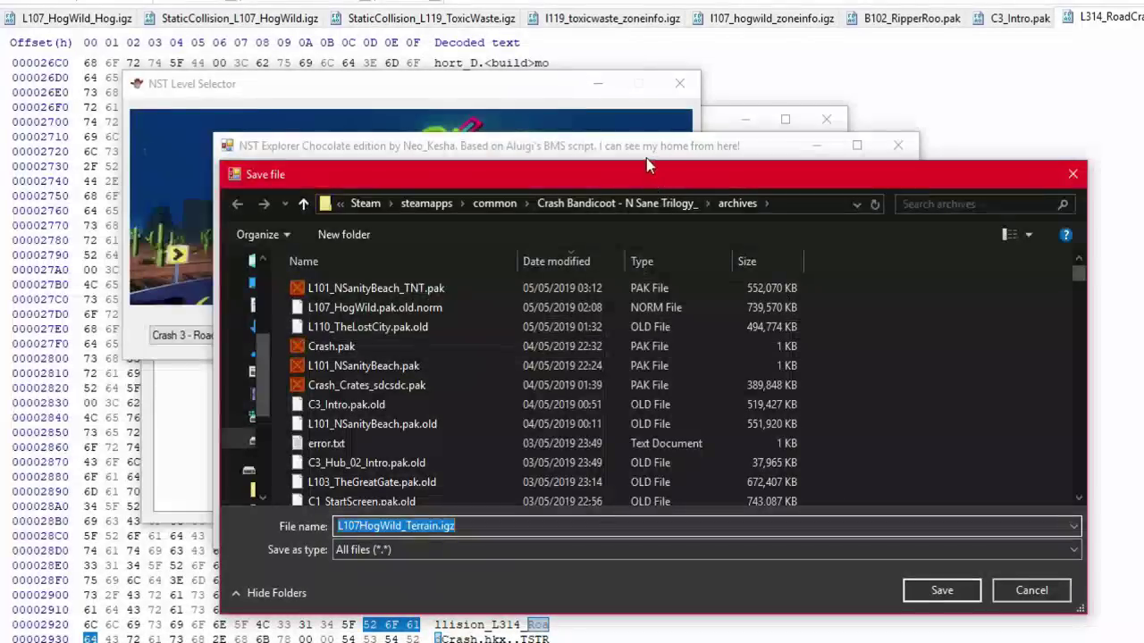
{"action": "left_click", "coordinate": [509, 203]}
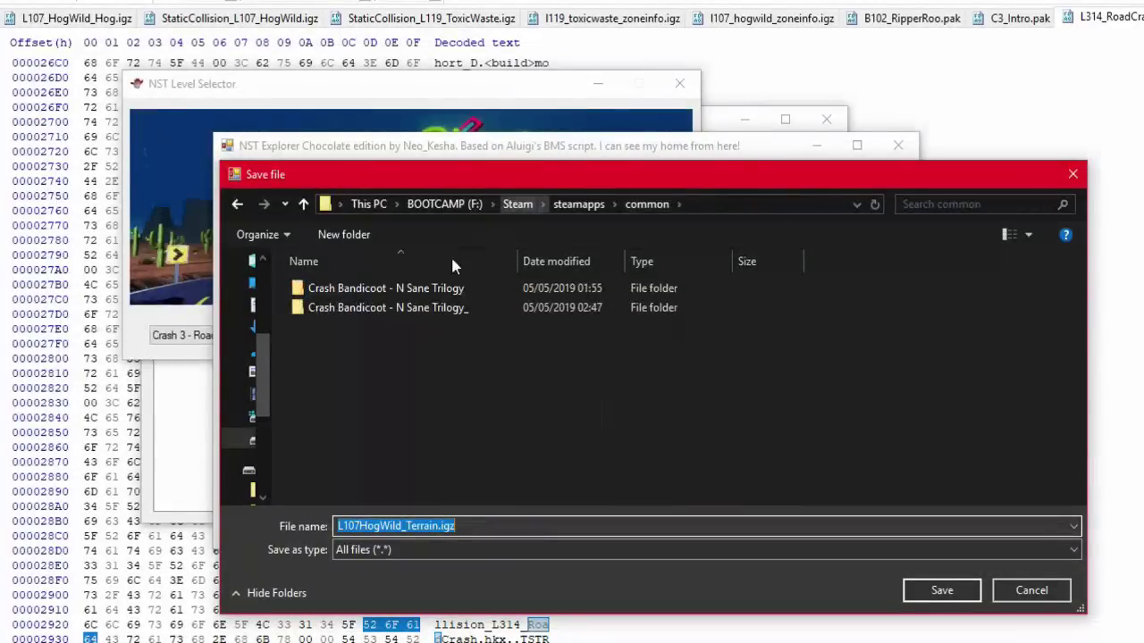
{"action": "double_click", "coordinate": [423, 288]}
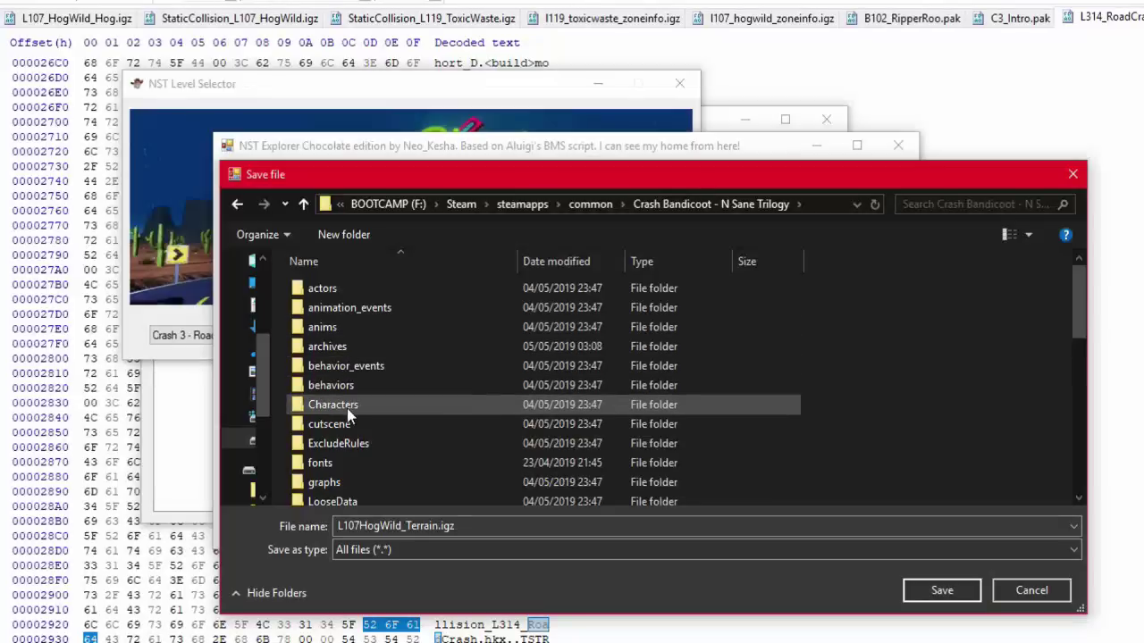
{"action": "left_click", "coordinate": [343, 467]}
{"action": "scroll", "coordinate": [343, 468], "scroll_direction": "down", "scroll_amount": 4}
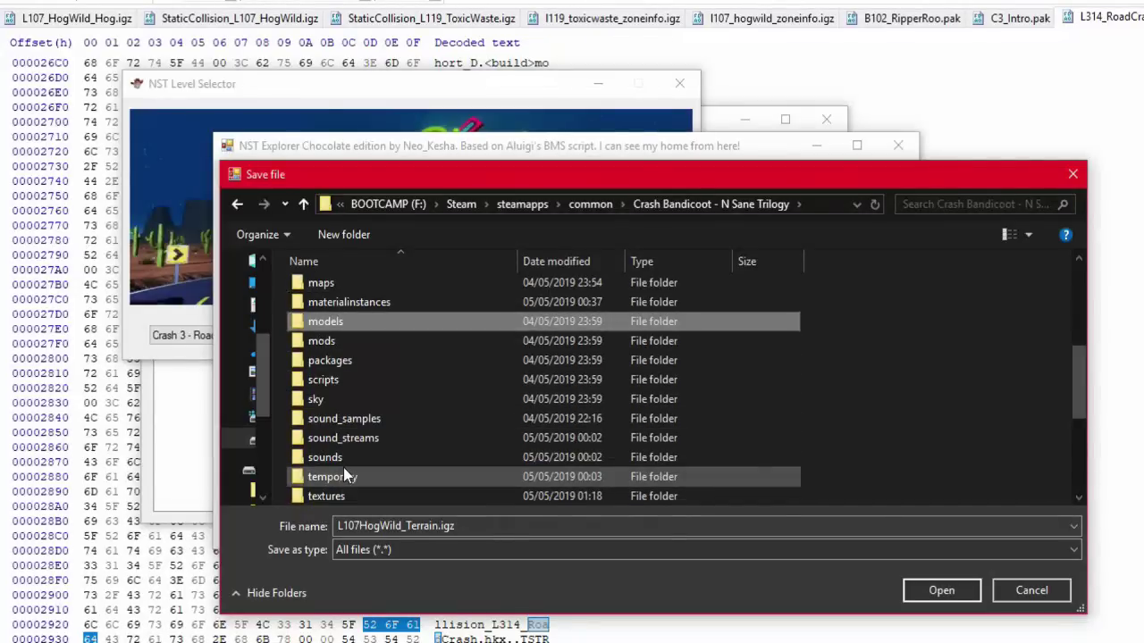
{"action": "double_click", "coordinate": [326, 320]}
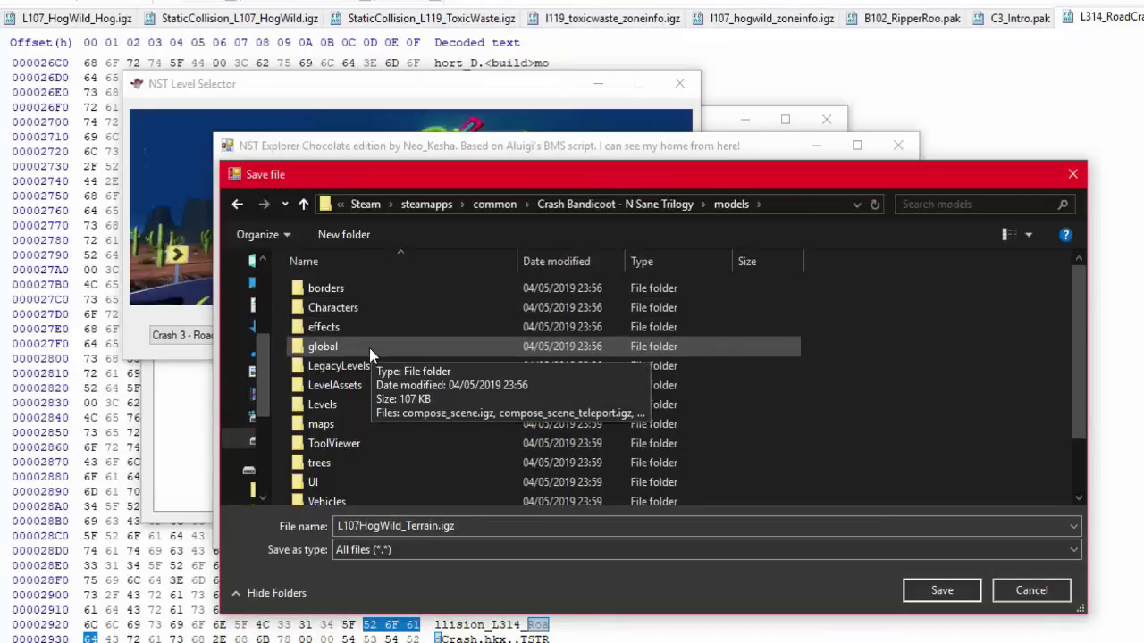
{"action": "left_click", "coordinate": [339, 411]}
{"action": "double_click", "coordinate": [339, 410]}
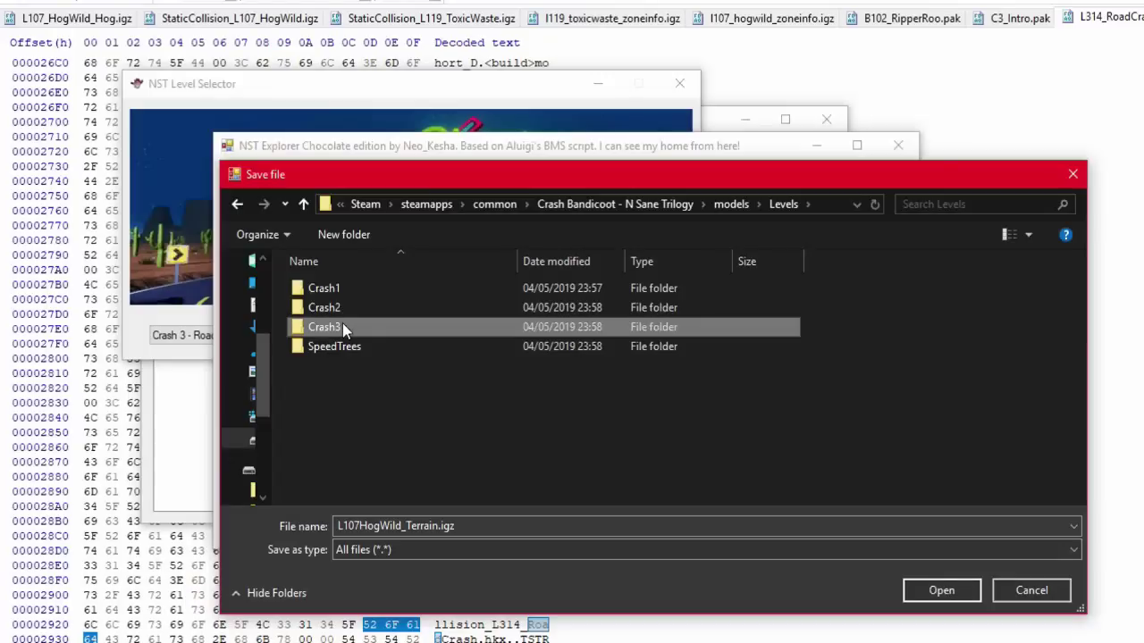
Step: Go into the Crash3 levels folder and open its Desert folder as the destination for the extracted terrain
{"action": "double_click", "coordinate": [343, 327]}
{"action": "scroll", "coordinate": [344, 327], "scroll_direction": "down", "scroll_amount": 5}
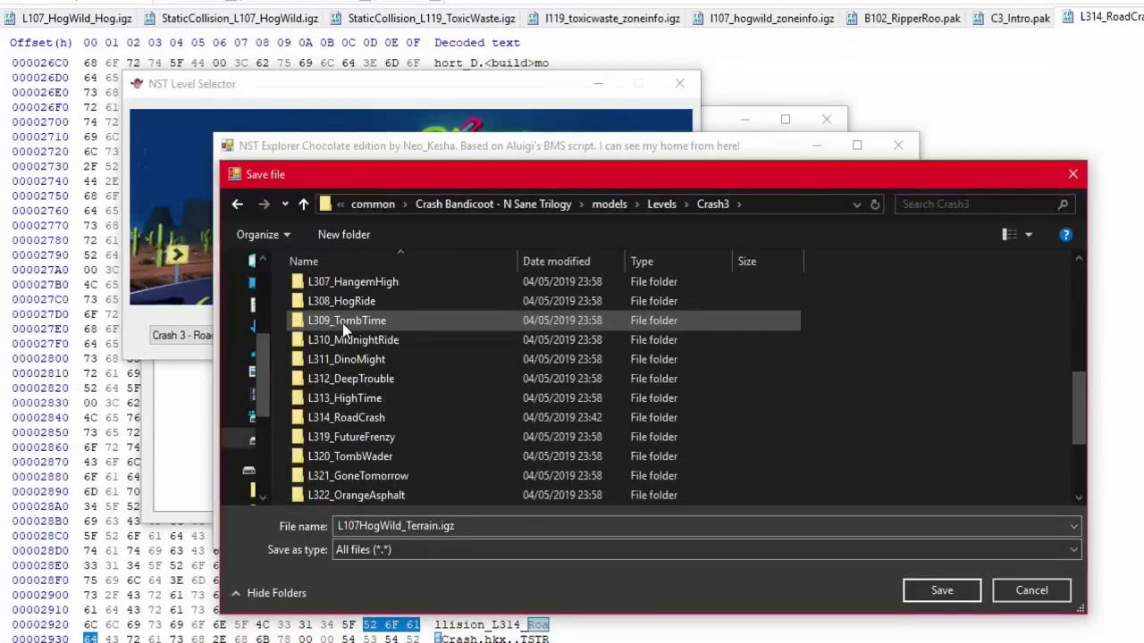
{"action": "scroll", "coordinate": [342, 323], "scroll_direction": "up", "scroll_amount": 2}
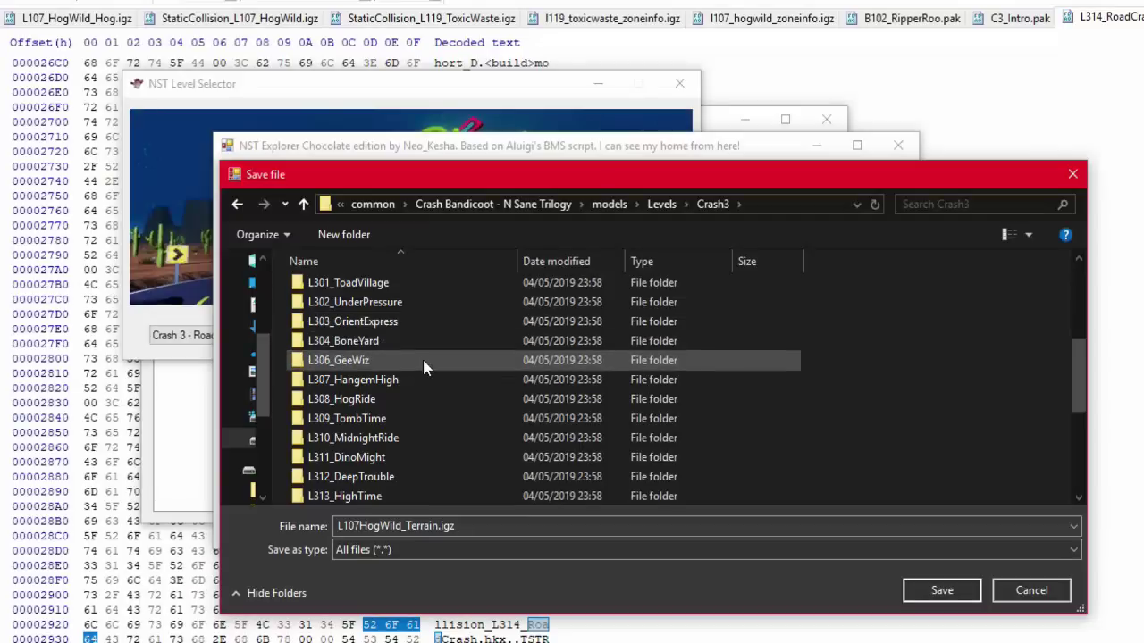
{"action": "scroll", "coordinate": [424, 366], "scroll_direction": "down", "scroll_amount": 3}
{"action": "scroll", "coordinate": [423, 365], "scroll_direction": "up", "scroll_amount": 3}
{"action": "scroll", "coordinate": [424, 368], "scroll_direction": "up", "scroll_amount": 1}
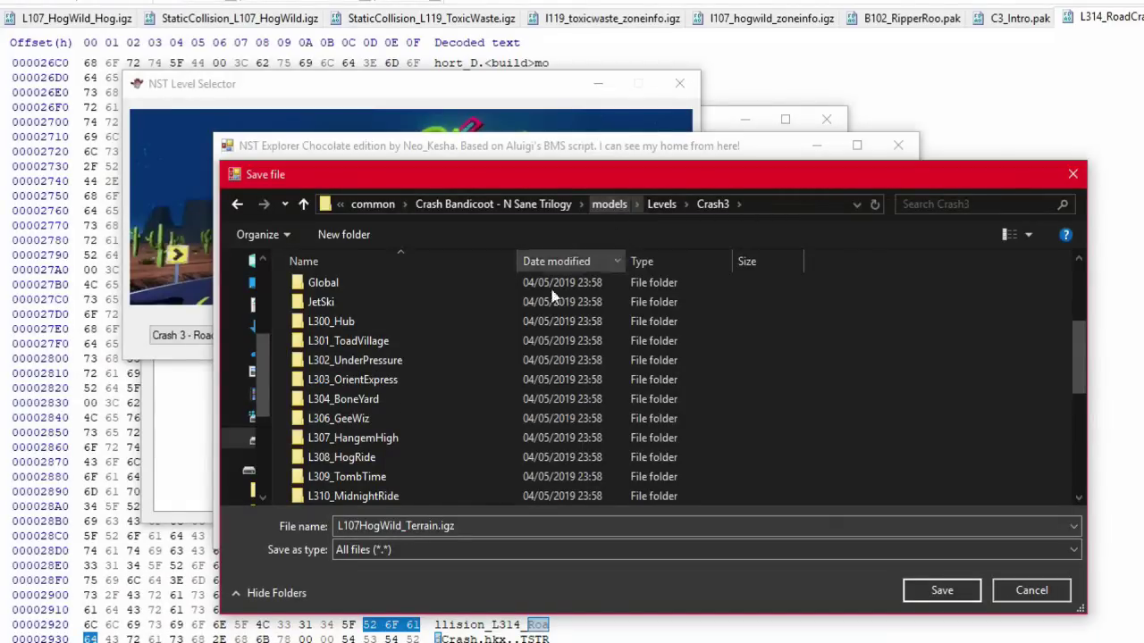
{"action": "scroll", "coordinate": [479, 344], "scroll_direction": "down", "scroll_amount": 2}
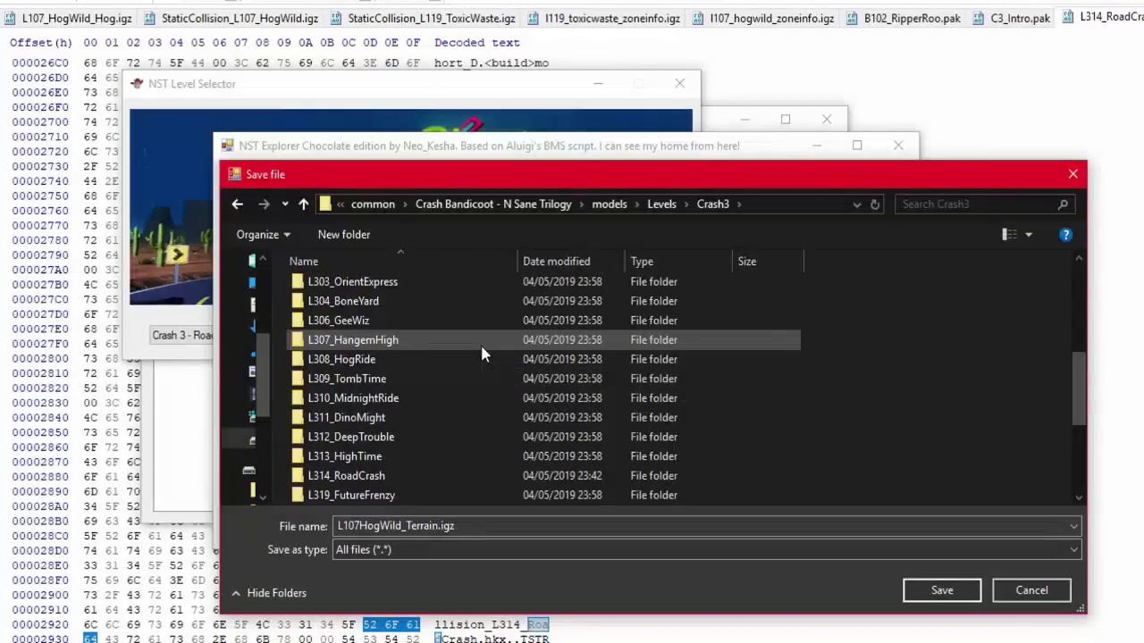
{"action": "scroll", "coordinate": [480, 342], "scroll_direction": "up", "scroll_amount": 5}
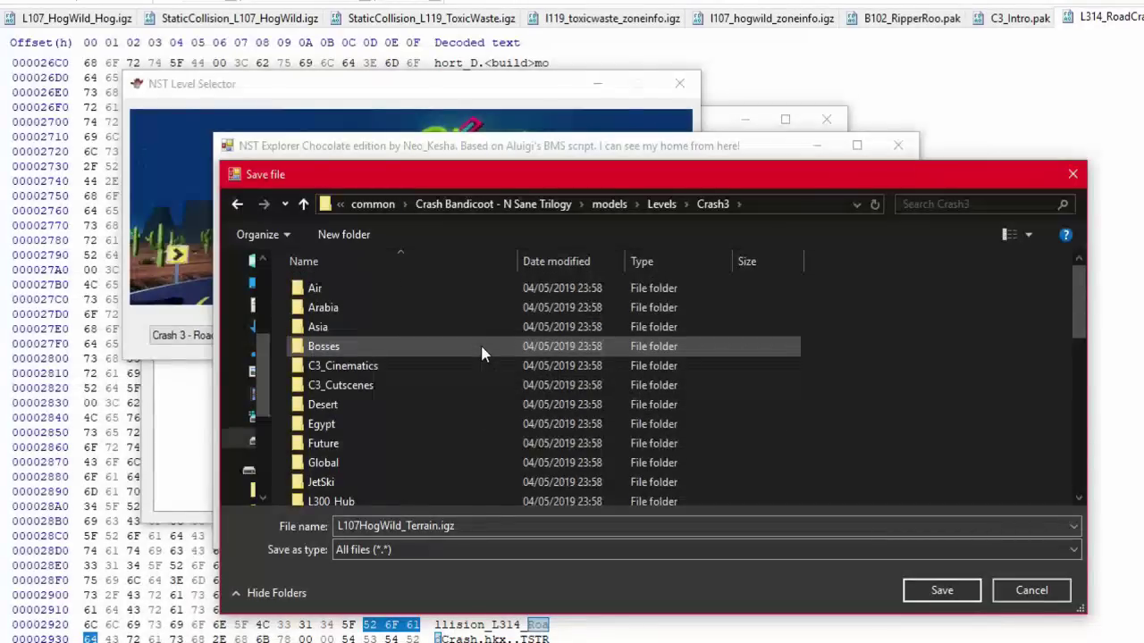
{"action": "double_click", "coordinate": [366, 405]}
Step: Save the extracted Hog Wild terrain over Rd_straitShort_A.igz in the Desert folder, replacing the existing file
{"action": "scroll", "coordinate": [366, 406], "scroll_direction": "down", "scroll_amount": 15}
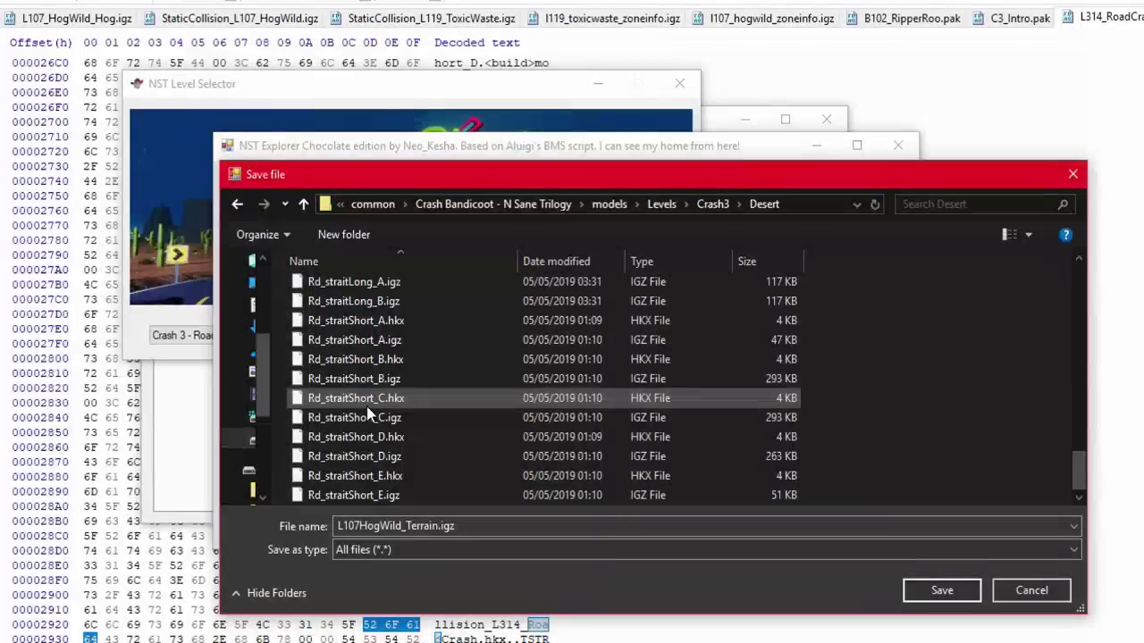
{"action": "scroll", "coordinate": [371, 413], "scroll_direction": "up", "scroll_amount": 4}
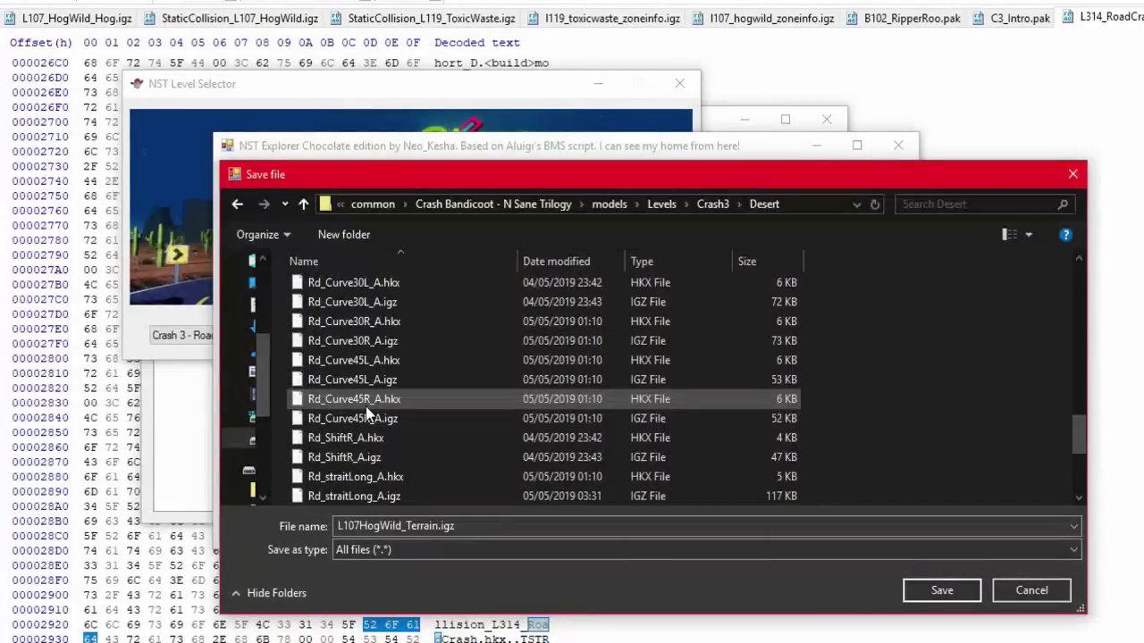
{"action": "scroll", "coordinate": [367, 413], "scroll_direction": "down", "scroll_amount": 1}
{"action": "scroll", "coordinate": [416, 419], "scroll_direction": "down", "scroll_amount": 1}
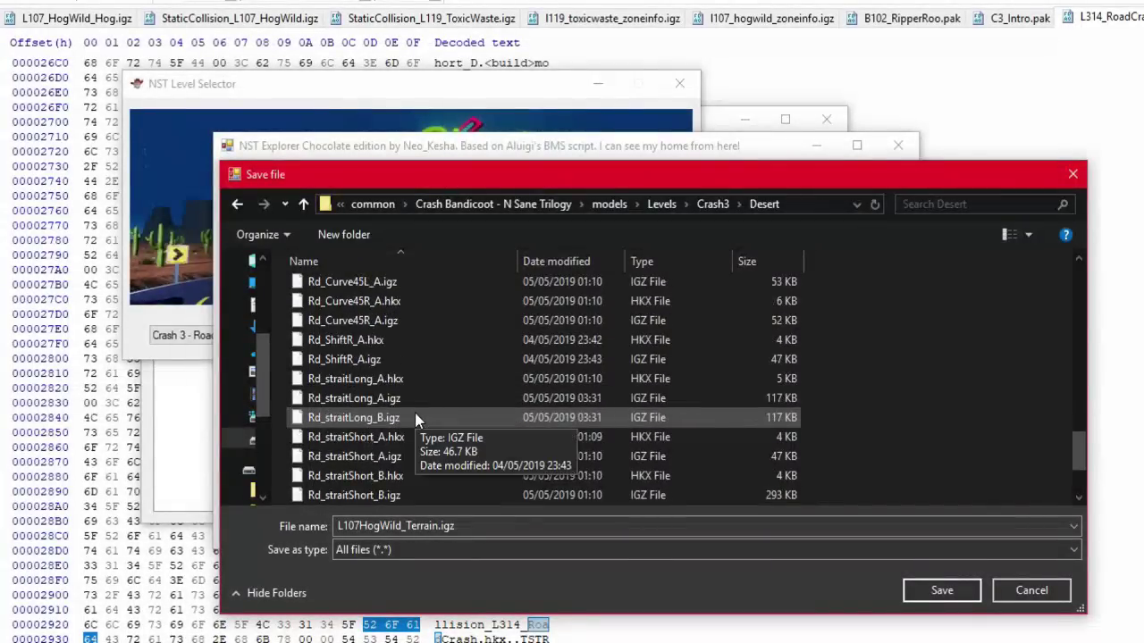
{"action": "left_click", "coordinate": [393, 418]}
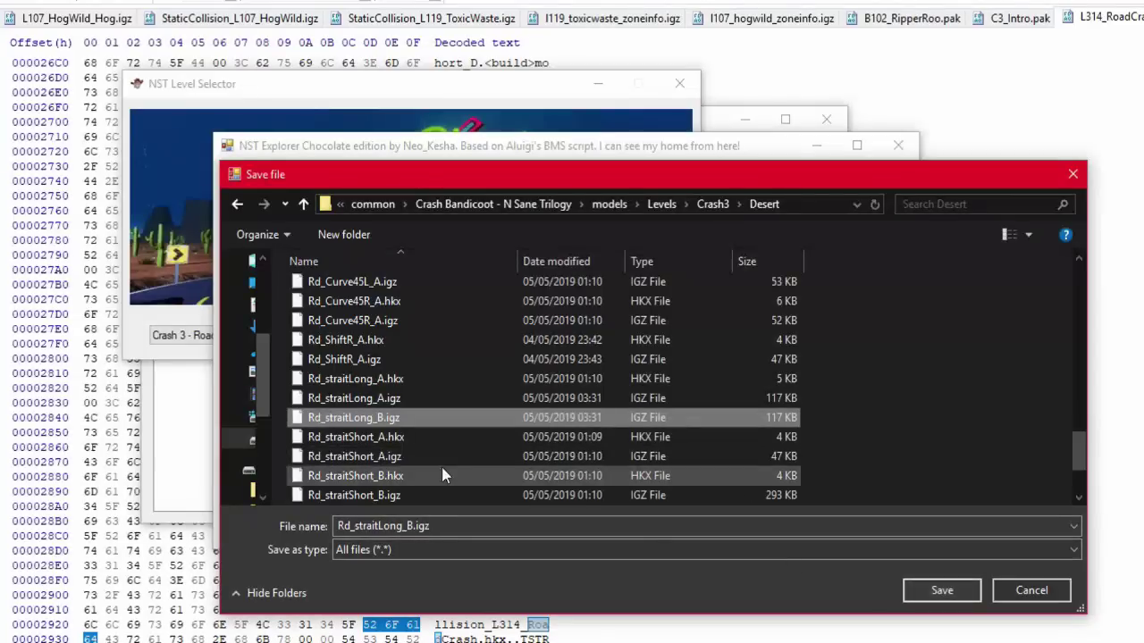
{"action": "left_click", "coordinate": [389, 463]}
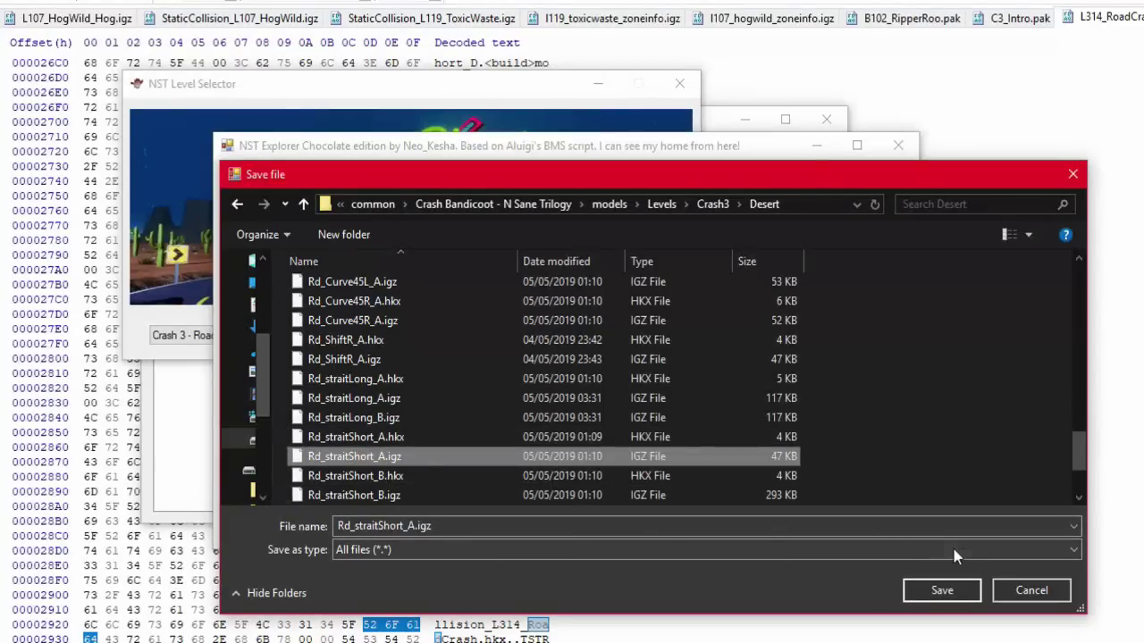
{"action": "left_click", "coordinate": [961, 597]}
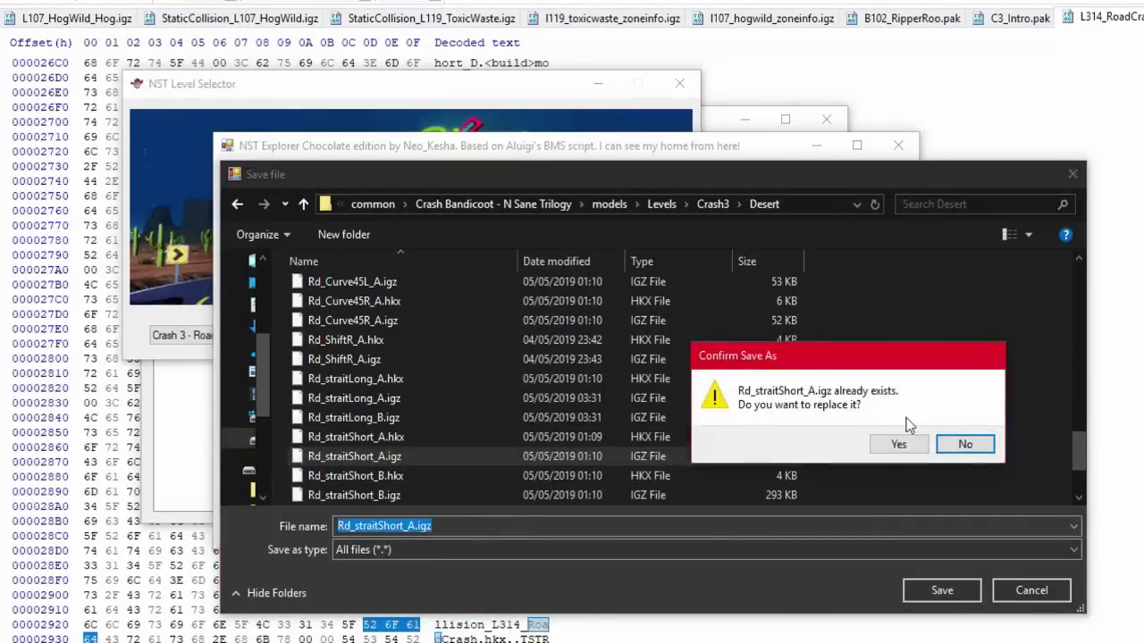
{"action": "left_click", "coordinate": [898, 445]}
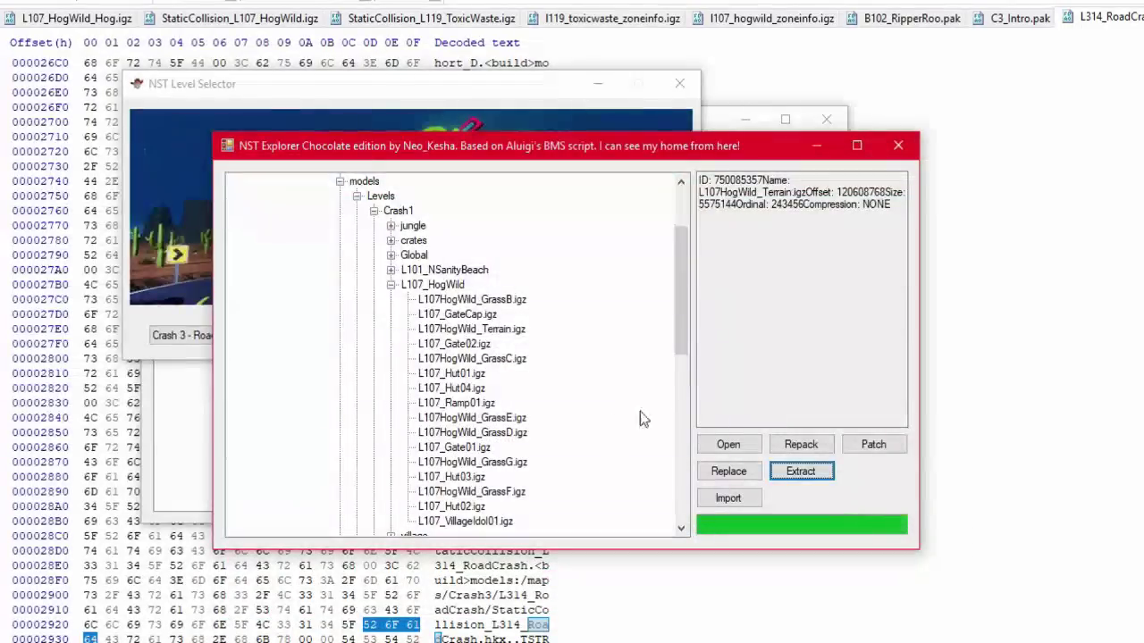
Step: Extract the Hog Wild terrain again and overwrite Rd_straitShort_B.igz in the Desert folder
{"action": "left_click", "coordinate": [799, 472]}
{"action": "scroll", "coordinate": [564, 460], "scroll_direction": "down", "scroll_amount": 15}
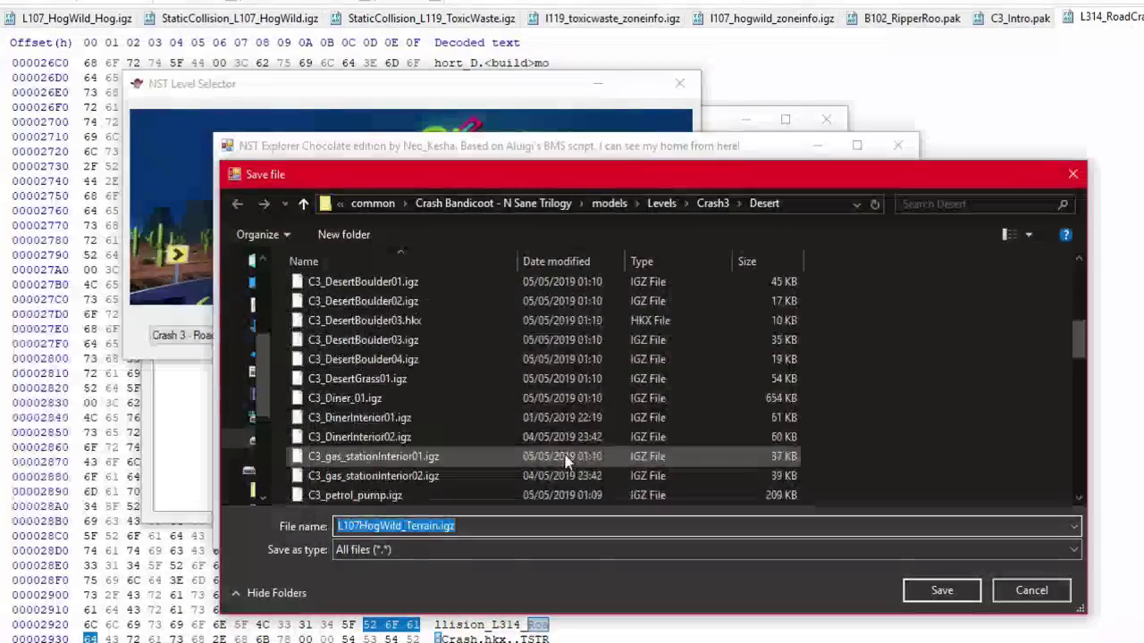
{"action": "scroll", "coordinate": [564, 460], "scroll_direction": "down", "scroll_amount": 4}
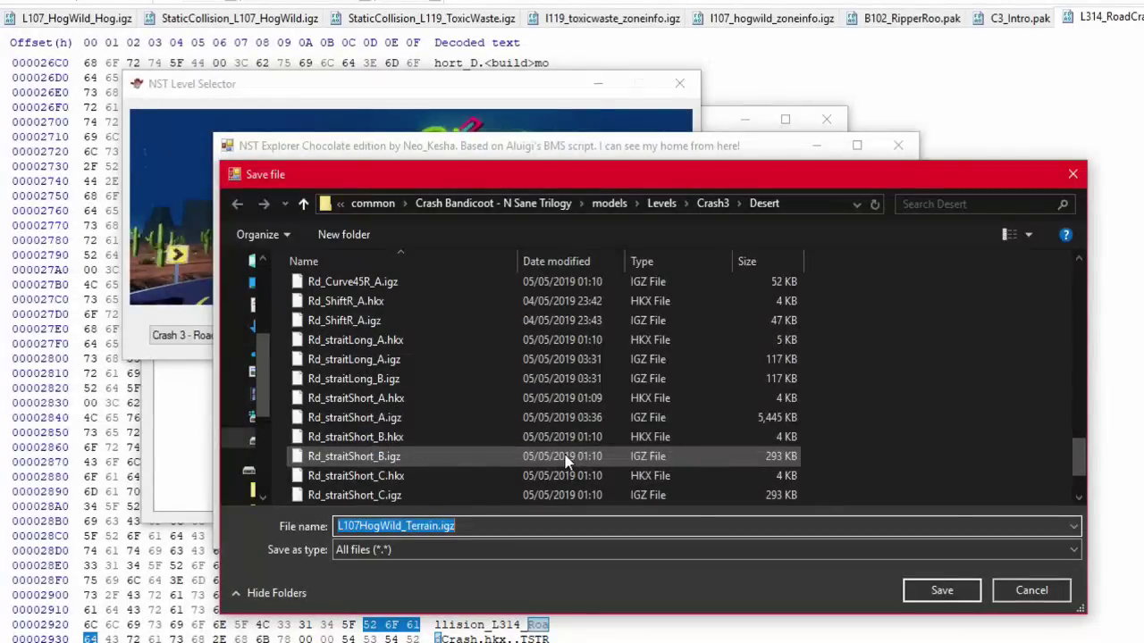
{"action": "double_click", "coordinate": [565, 460]}
{"action": "left_click", "coordinate": [899, 449]}
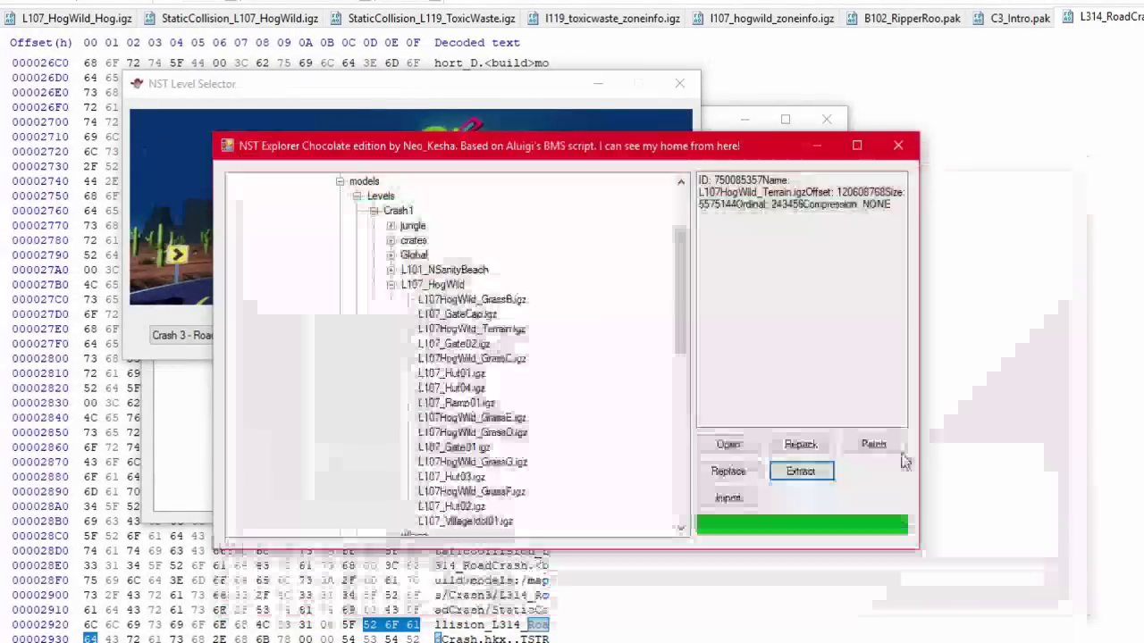
Step: Extract the Hog Wild terrain over Rd_straitShort_C.igz, replacing the existing file, and switch to the NST Level Selector
{"action": "left_click", "coordinate": [823, 469]}
{"action": "scroll", "coordinate": [500, 375], "scroll_direction": "down", "scroll_amount": 20}
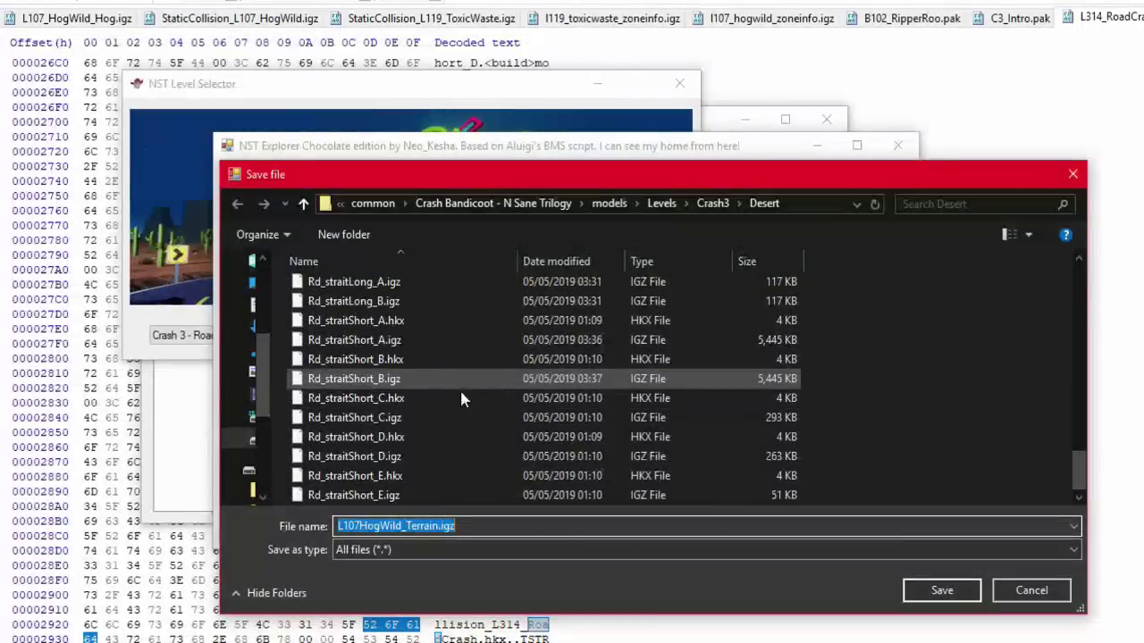
{"action": "double_click", "coordinate": [410, 419]}
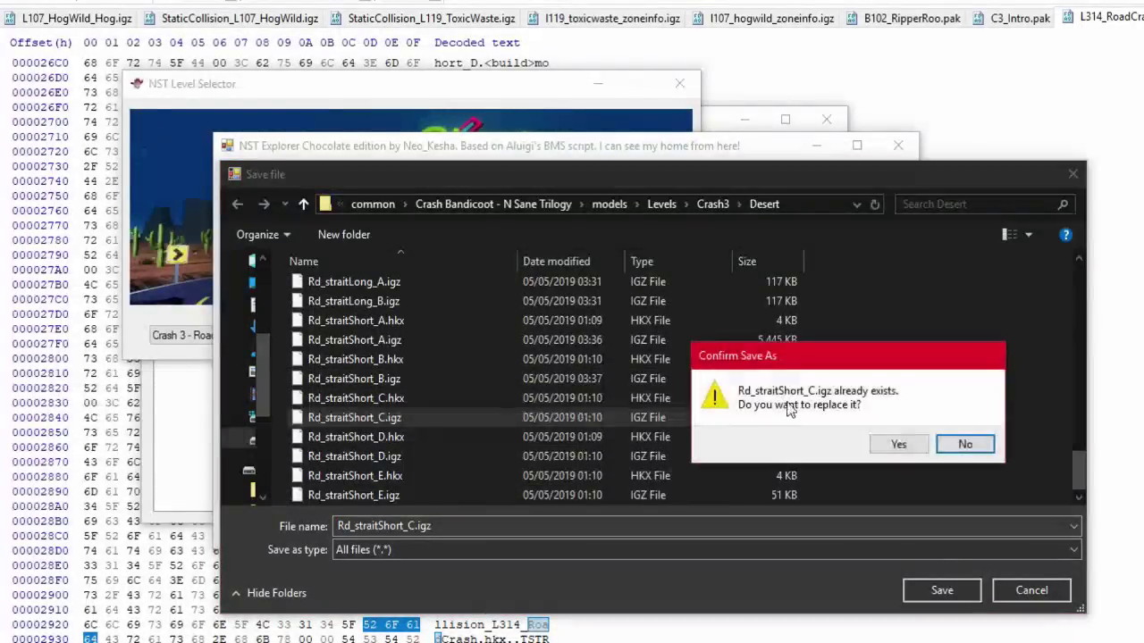
{"action": "left_click", "coordinate": [878, 451]}
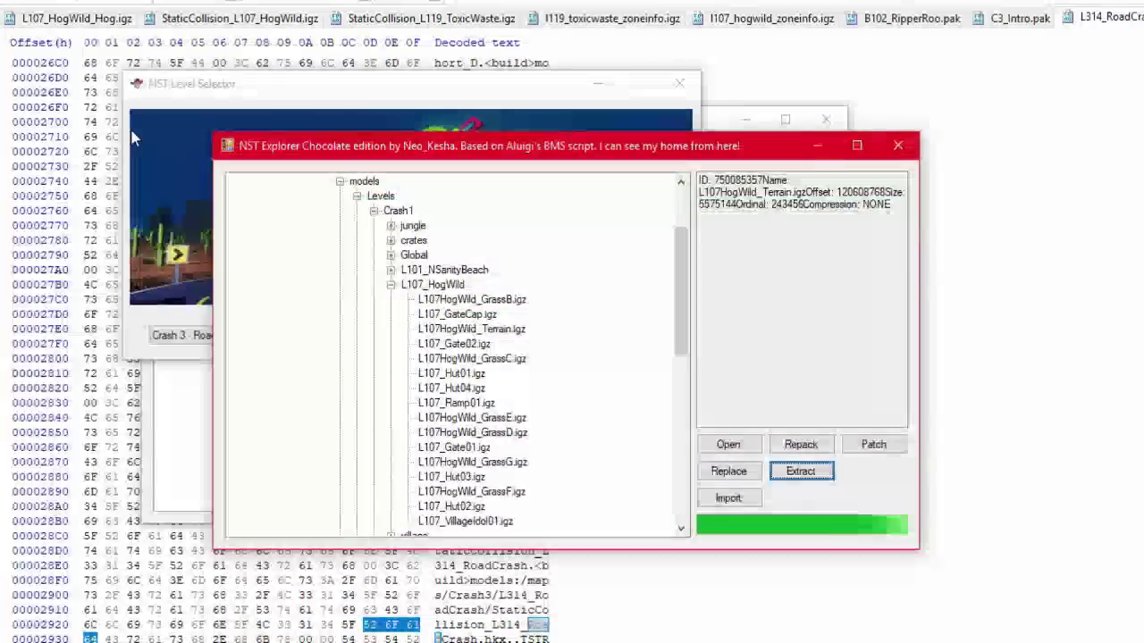
{"action": "left_click", "coordinate": [161, 207]}
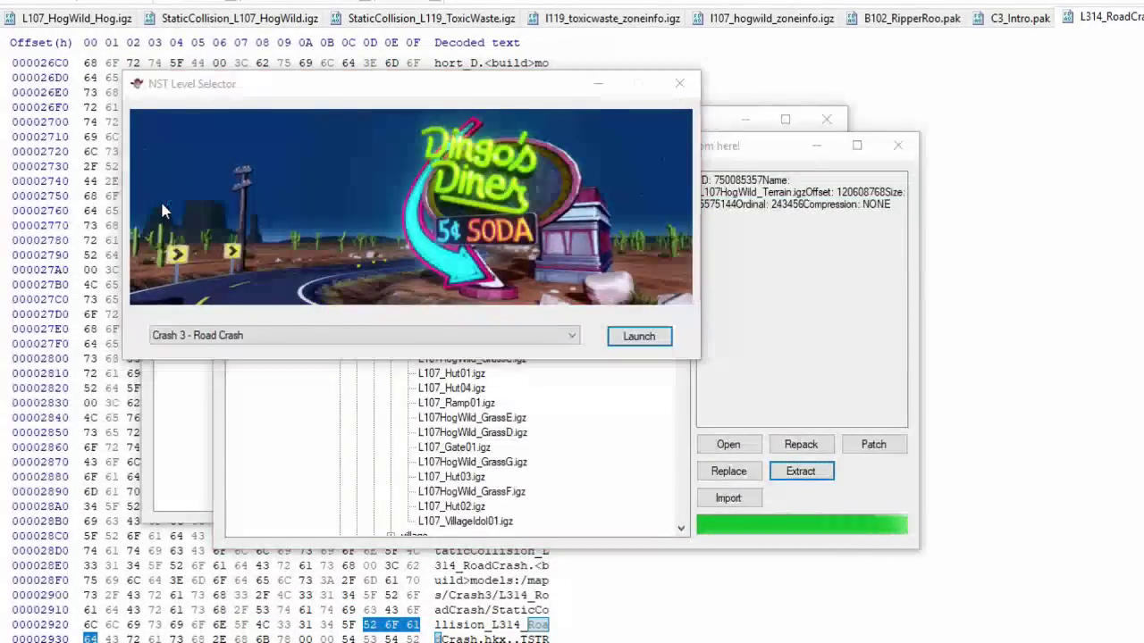